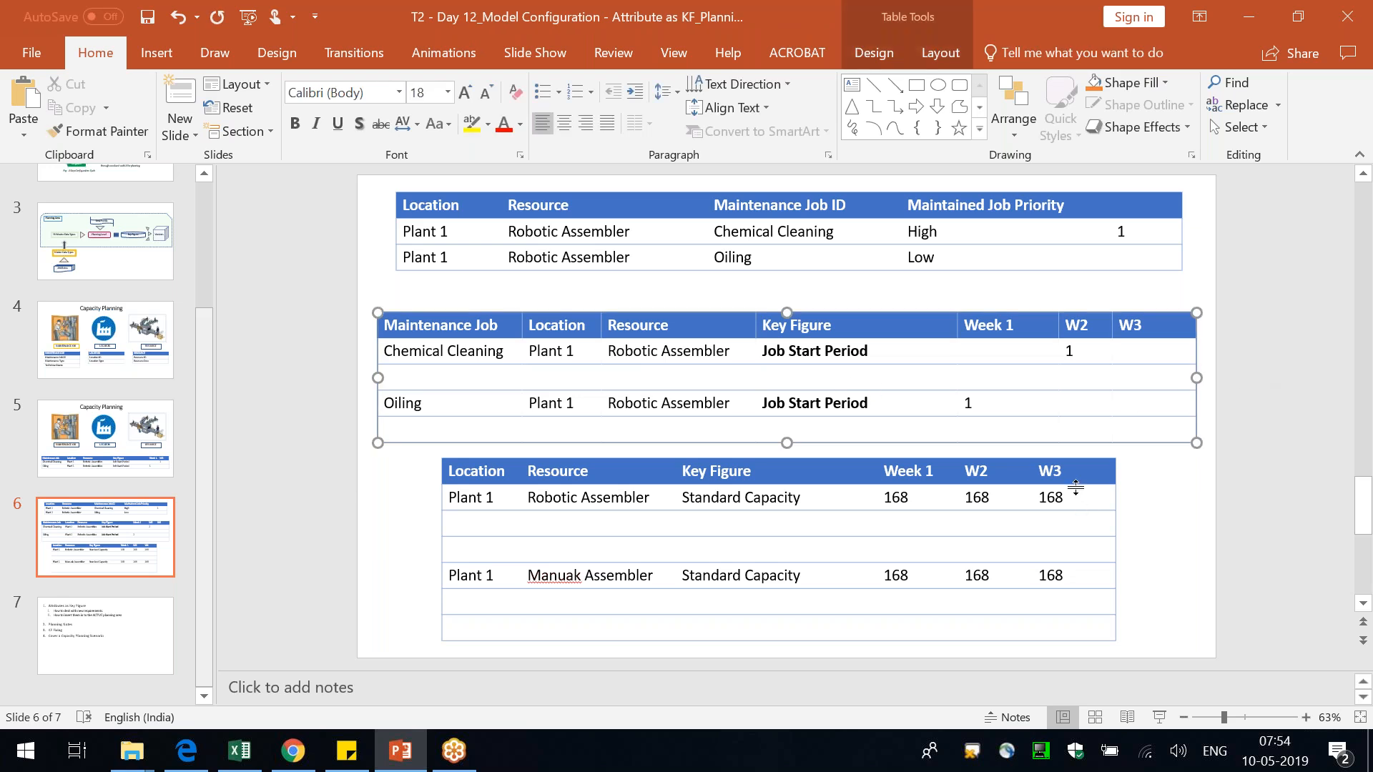
- Enter "Planned Capacity Consumption by Maintenance" as the key figure under Chemical Cleaning's Job Start Period and shift the table up slightly
text(Planned Capacity Con)
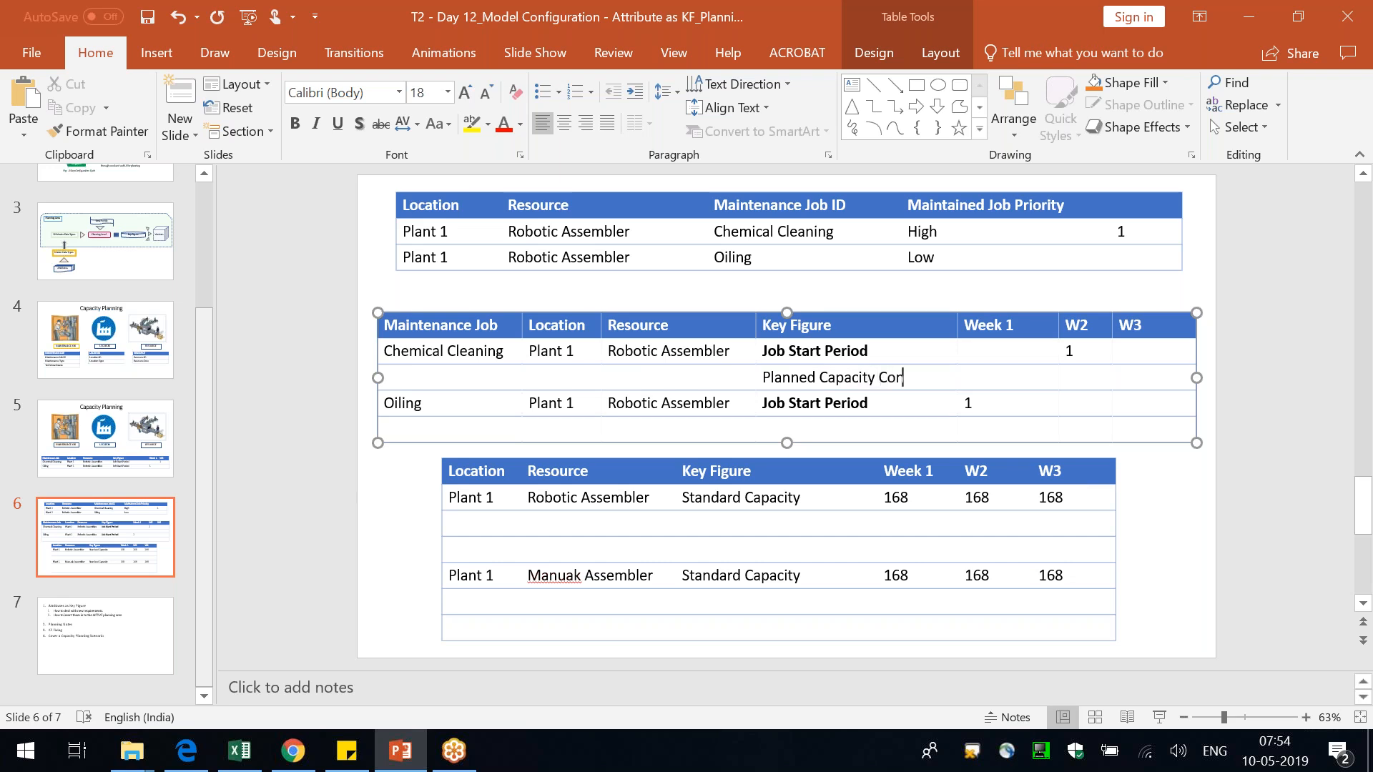
text(sumptio)
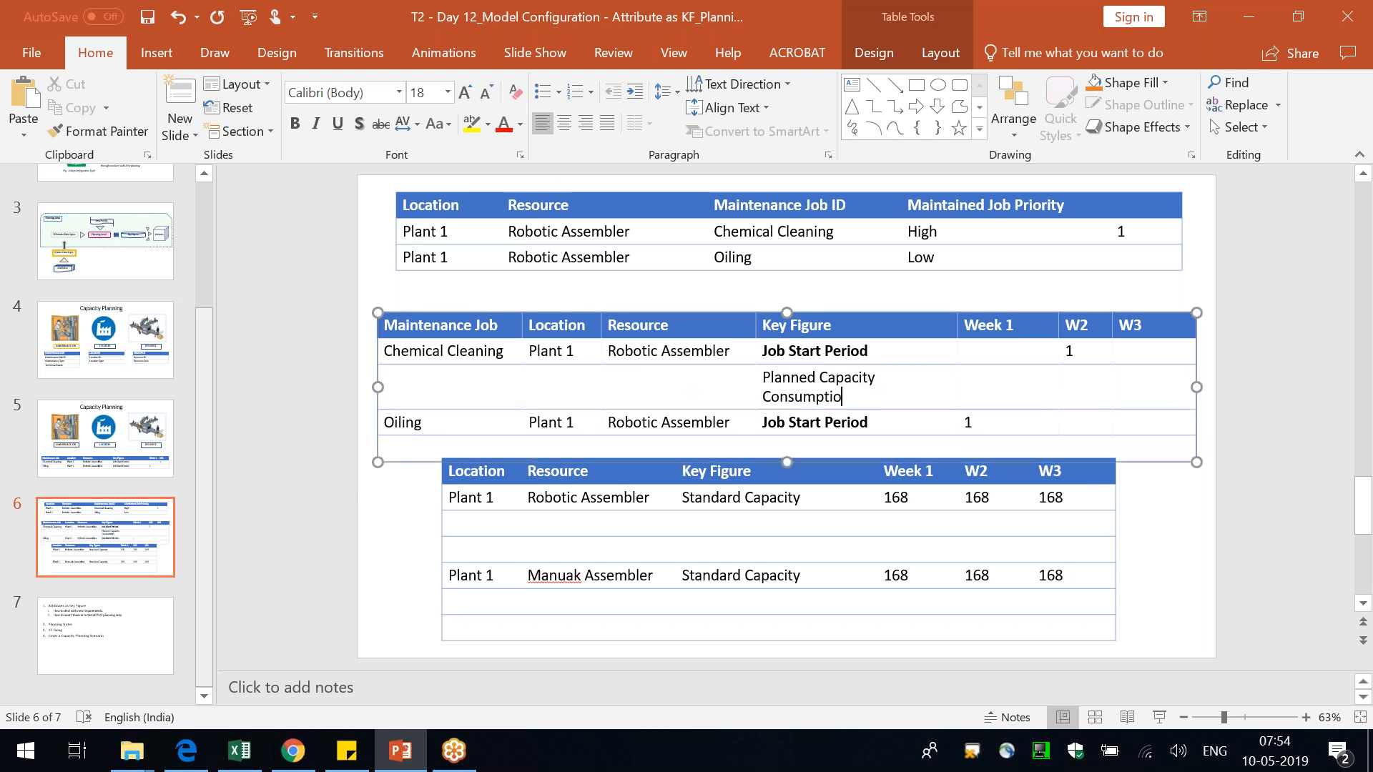
text(n by Maintenace jo)
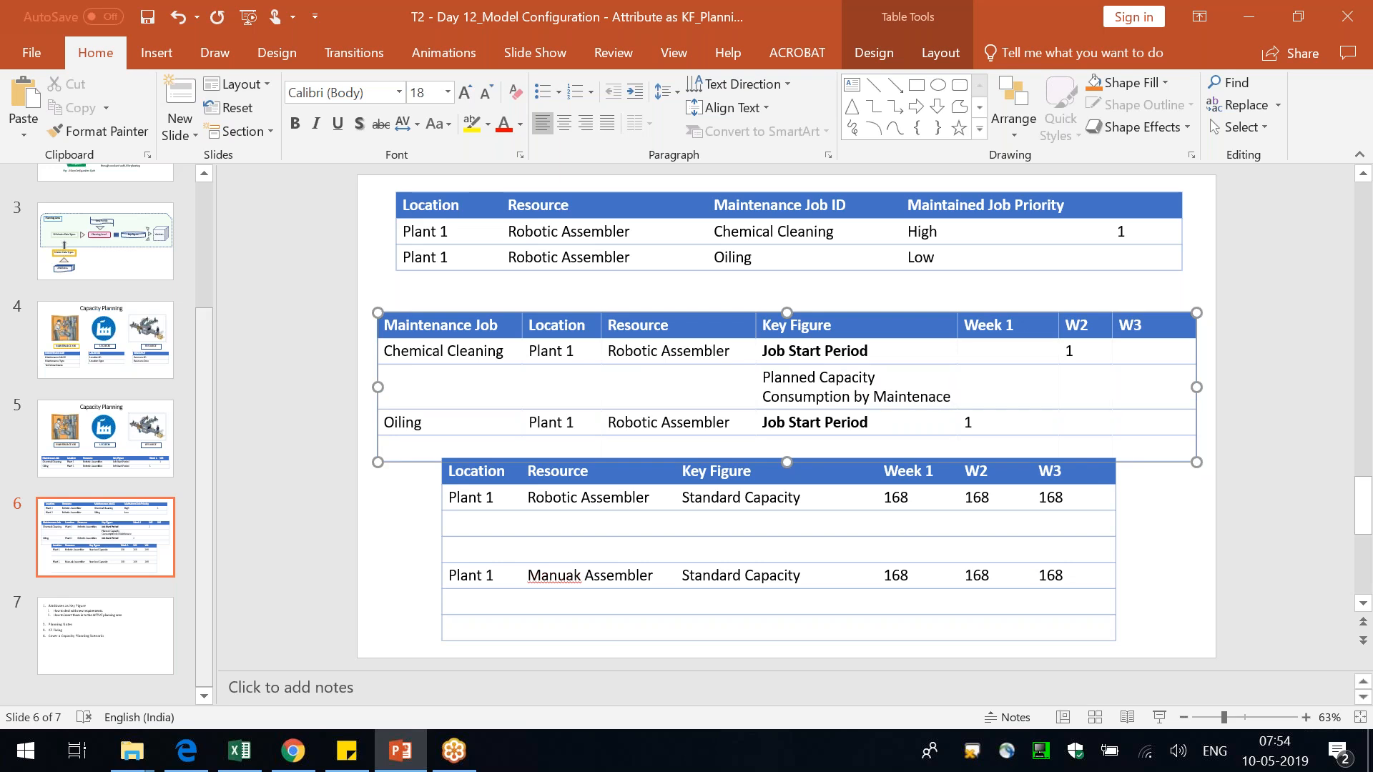
key(BackSpace)
key(BackSpace)
key(BackSpace)
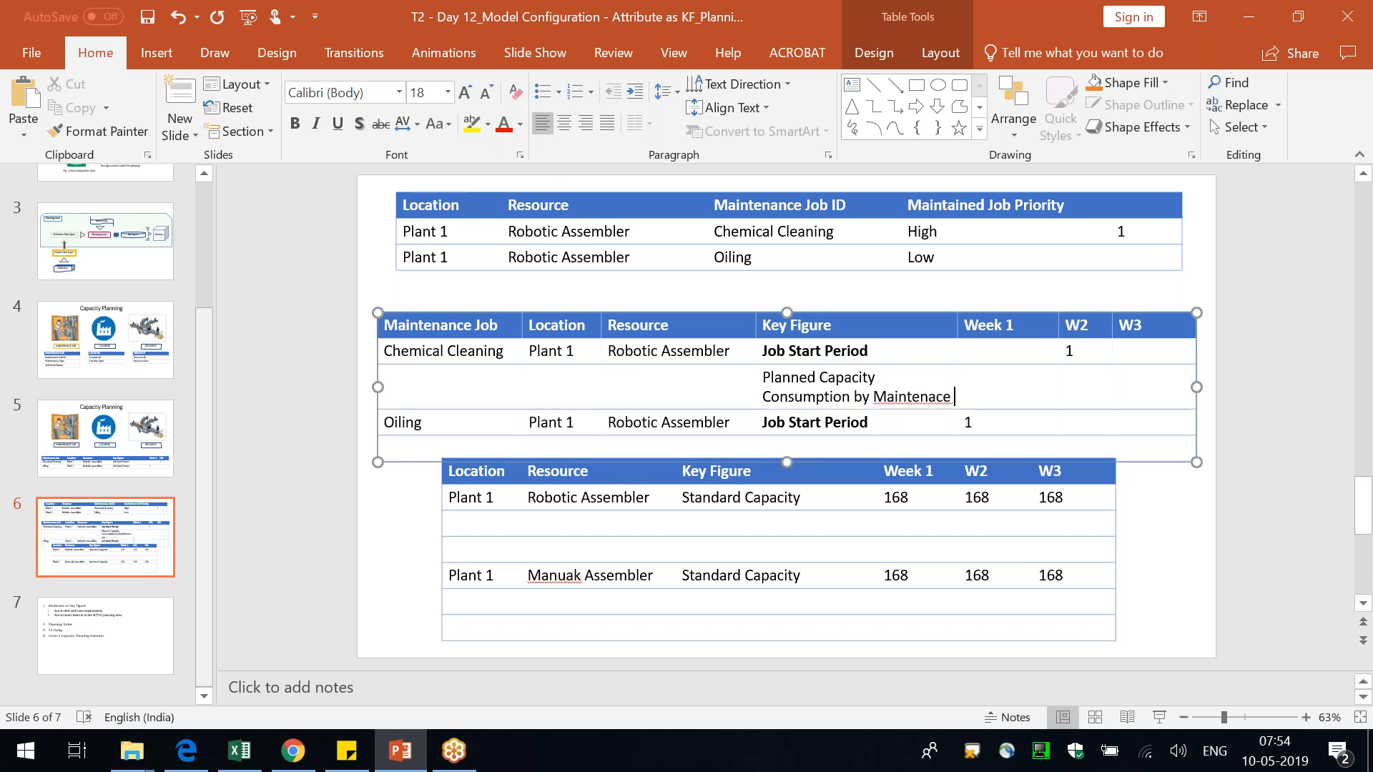
right_click(917, 401)
click(981, 415)
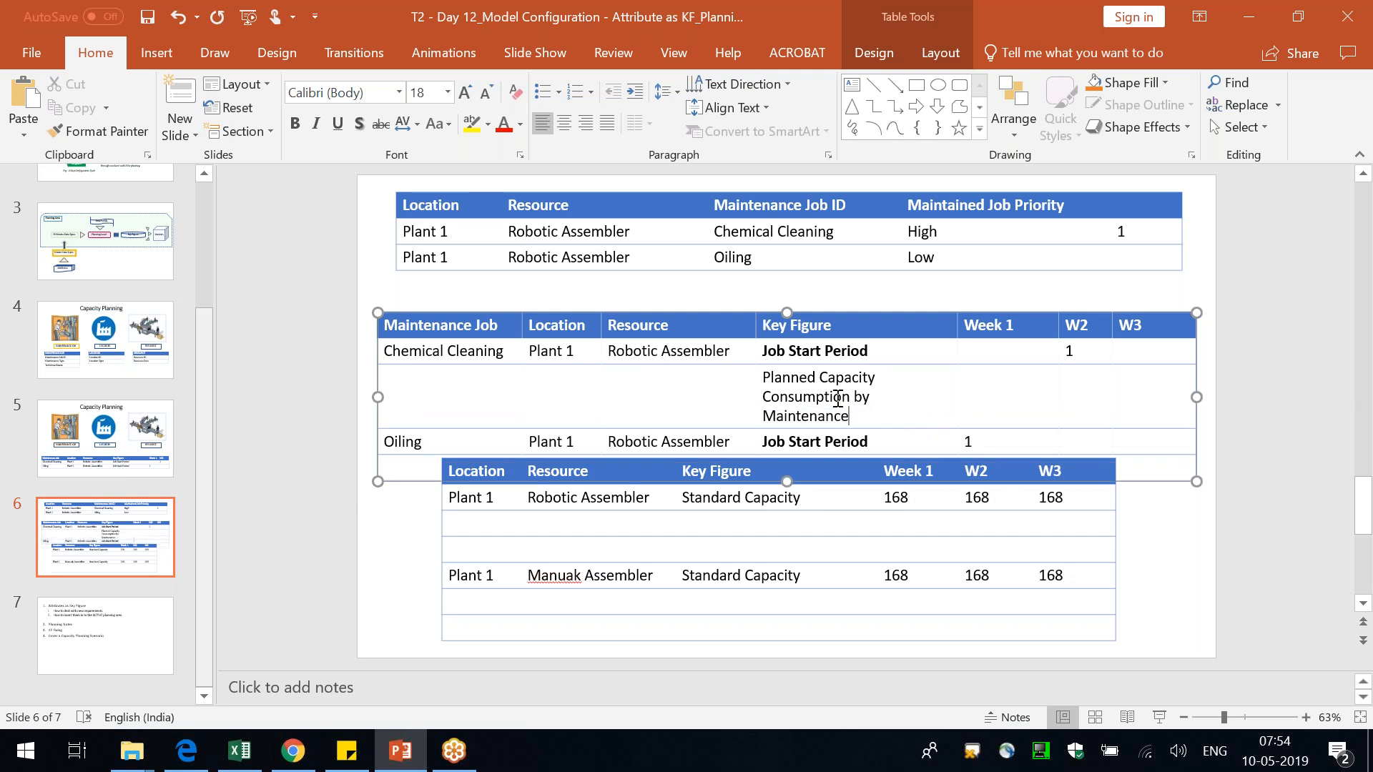
drag(864, 306, 862, 291)
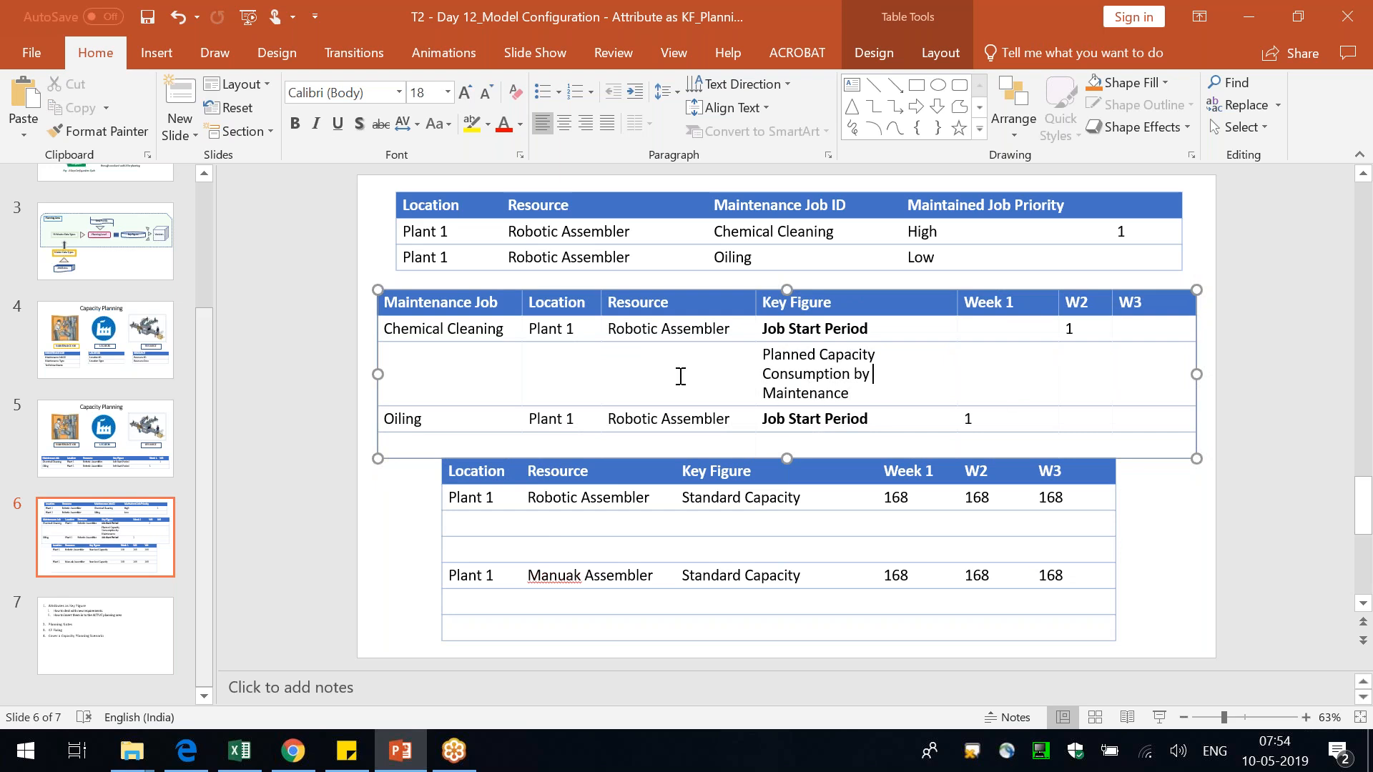
- Enter 68 as the W2 planned capacity consumption for Chemical Cleaning
drag(429, 329, 481, 328)
click(1100, 376)
text(68)
- Copy the "Planned Capacity" label into the empty key figure cell under Oiling's Job Start Period
drag(838, 355, 780, 355)
key(ctrl+c)
key(Down)
key(Down)
key(Down)
key(Down)
key(ctrl+v)
- Fill in Oiling's planned capacity as 50 for both Week 1 and W2, with a W2 job start period of 1
key(Right)
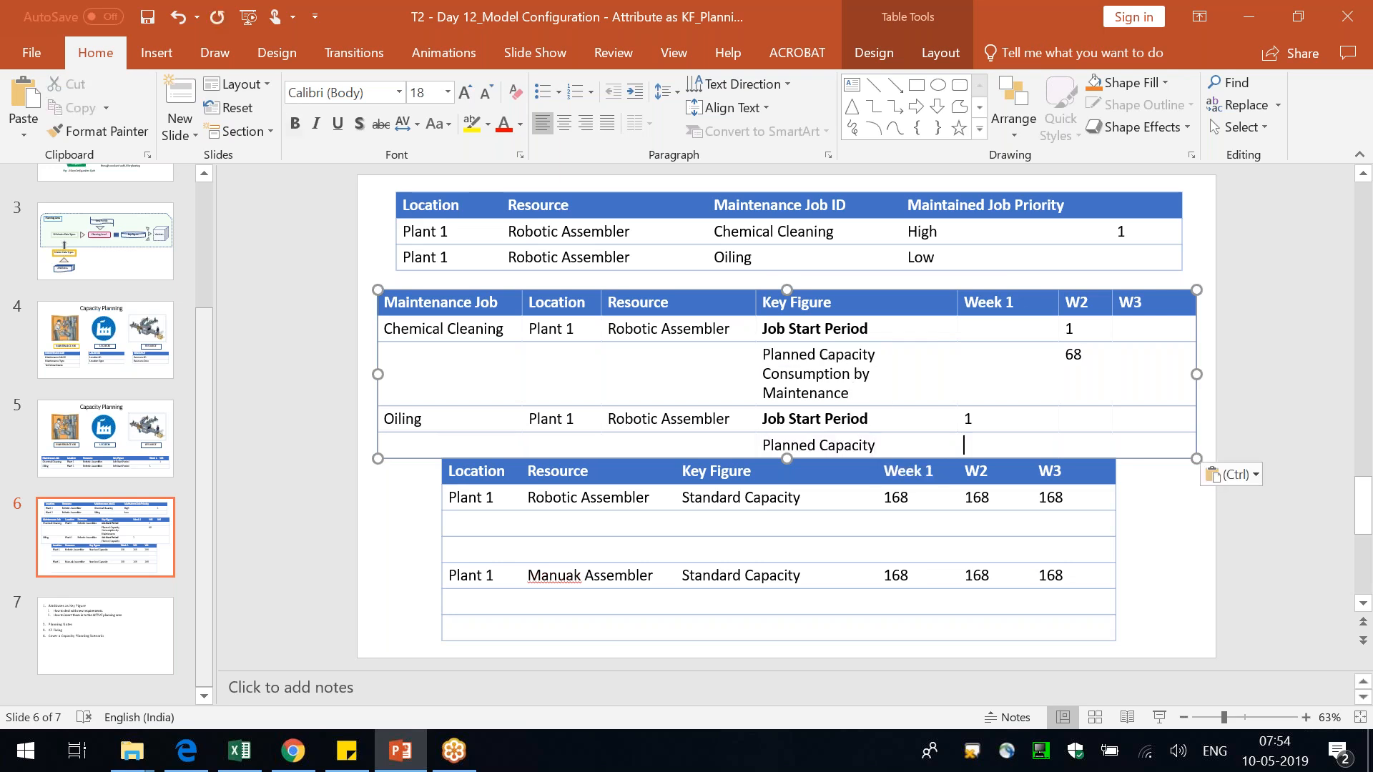
text(68)
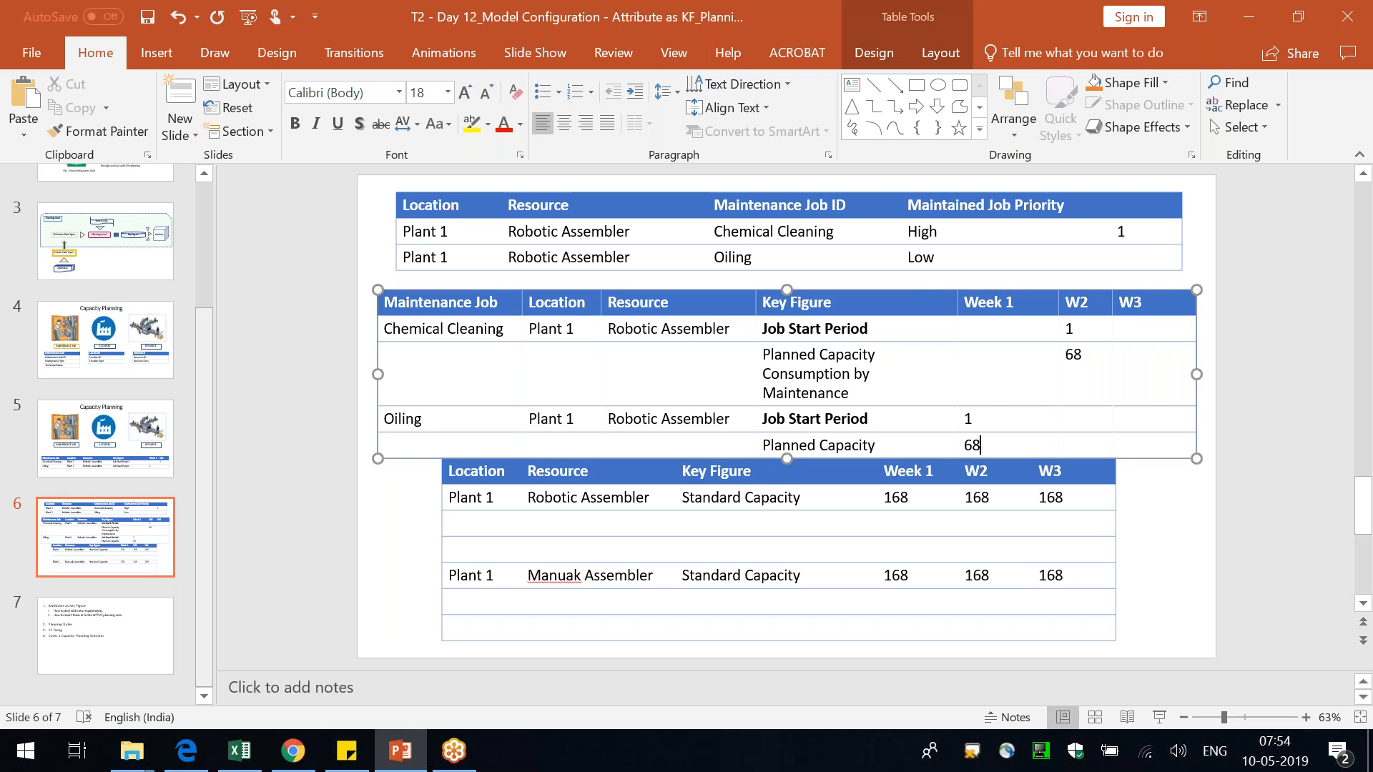
key(BackSpace)
key(BackSpace)
text(50)
key(Up)
key(Right)
text(150)
- Narrow the Resource, Maintenance Job ID and Maintained Job Priority columns of the first table so the unnamed last column becomes wider
click(1079, 230)
drag(1108, 218, 1081, 207)
drag(708, 206, 663, 207)
drag(901, 216, 832, 208)
drag(1081, 207, 1026, 205)
key(alt+Tab)
key(alt+Tab)
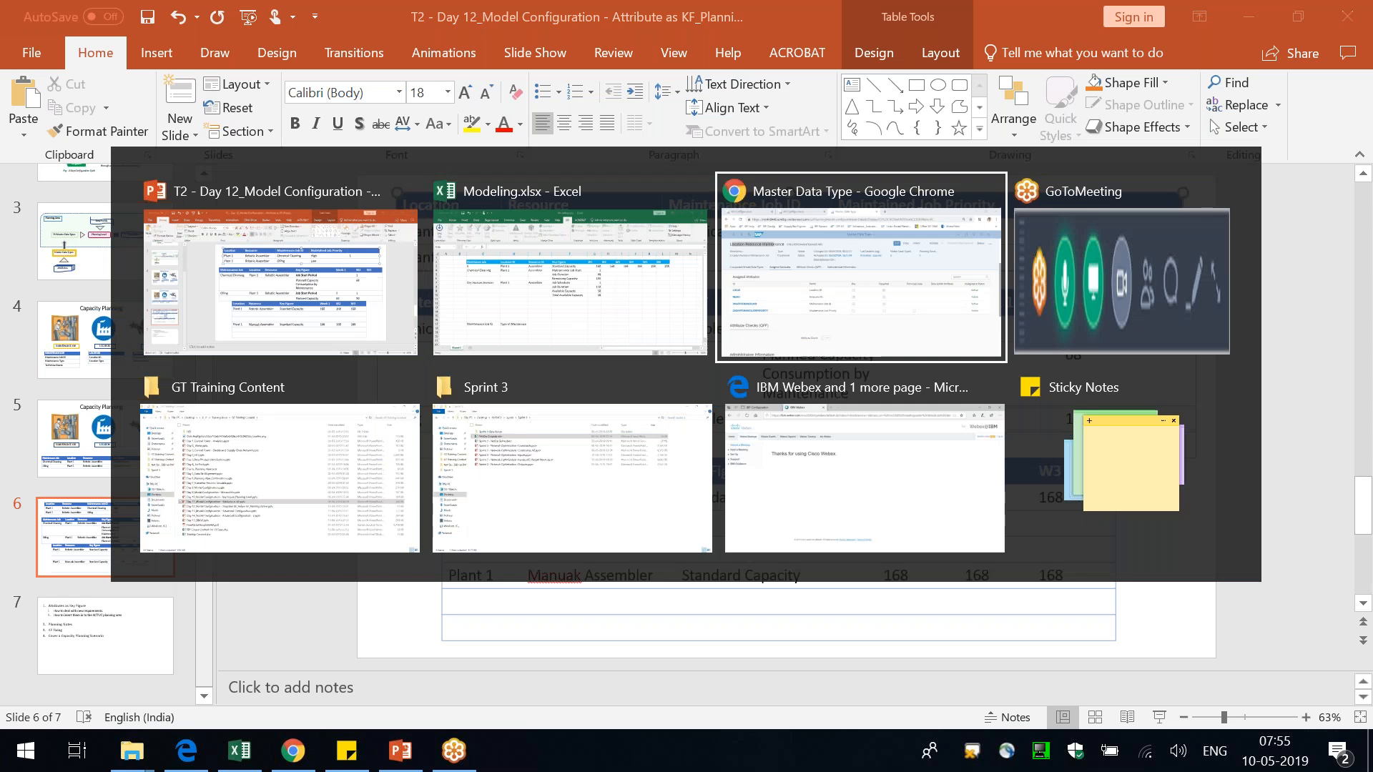
key(alt+Tab)
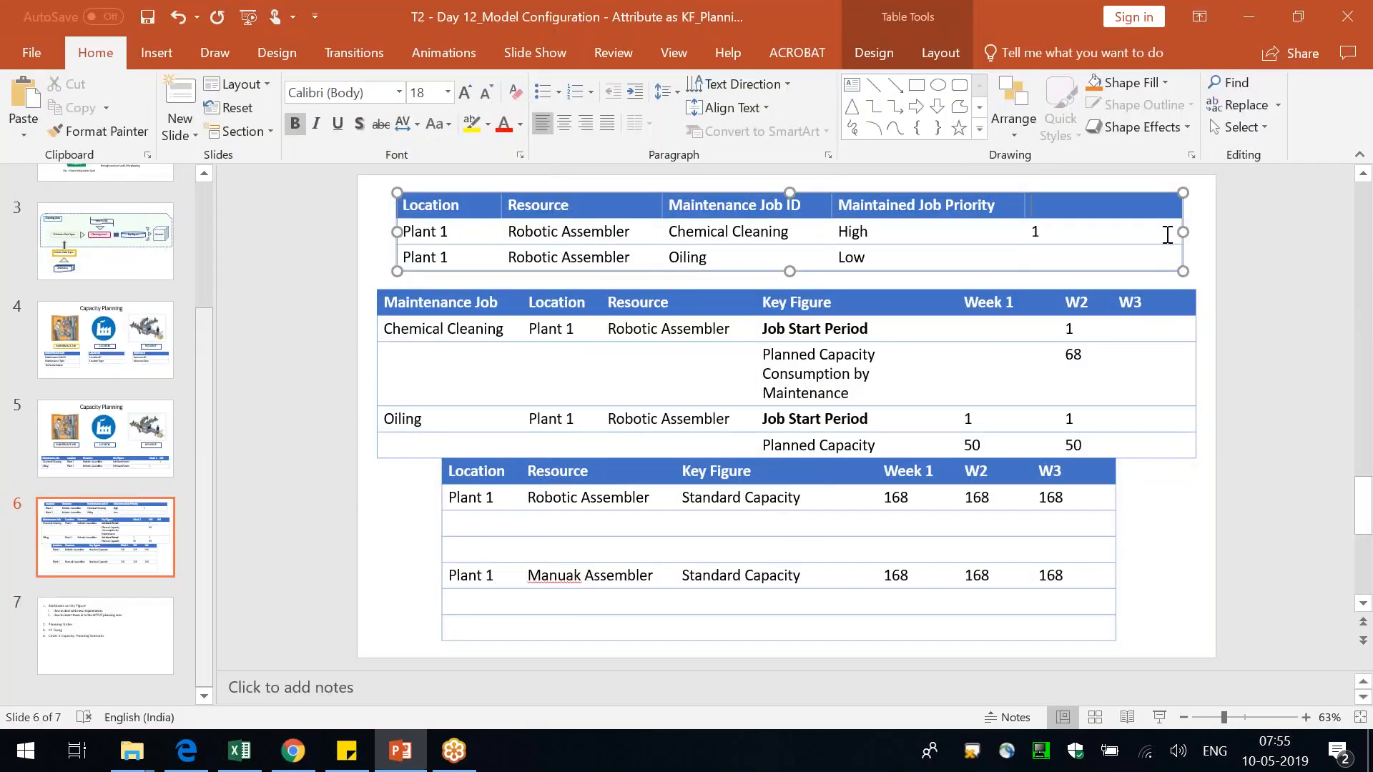
- Title the first table's last column "Capacity consumed" and enter 68 for Chemical Cleaning and 50 for Oiling
text(Capacity consumed)
key(Down)
text(1)
click(576, 232)
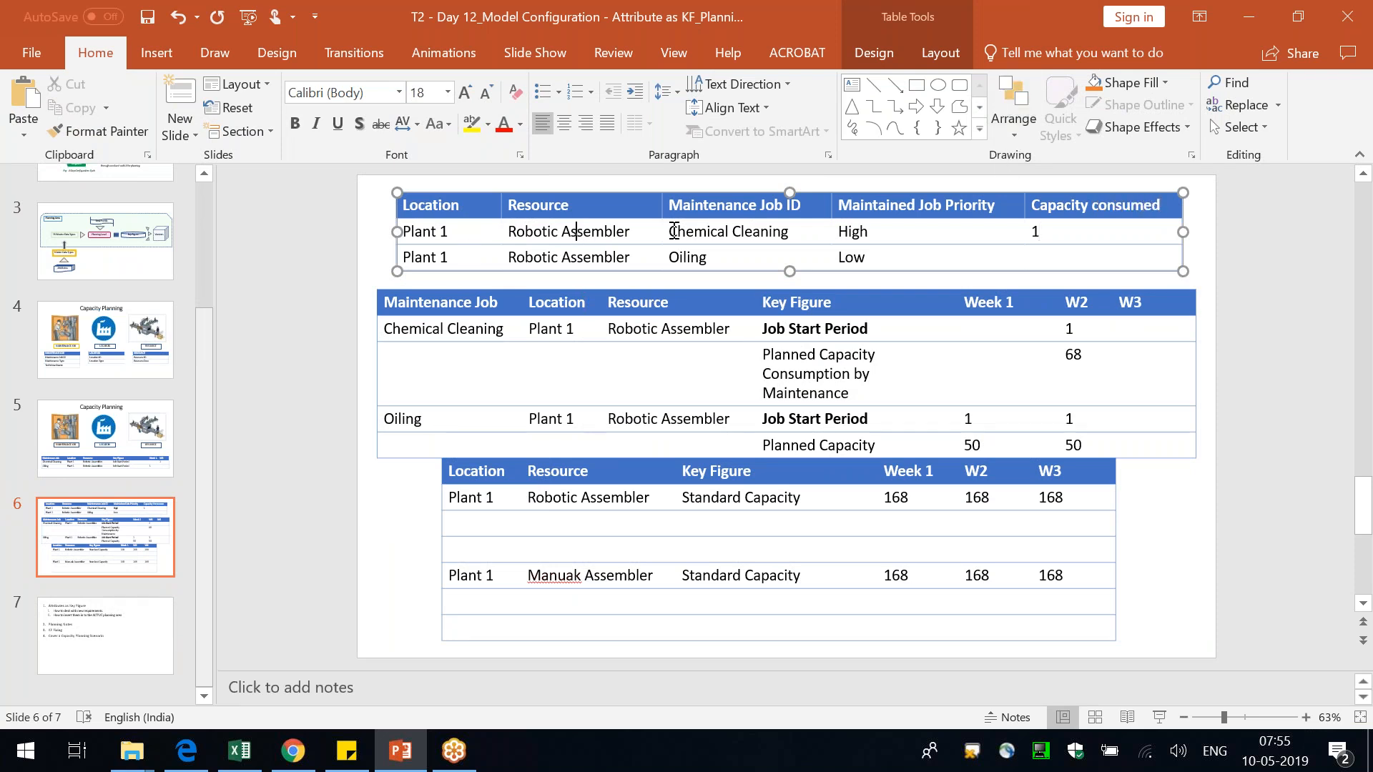
click(1093, 232)
key(BackSpace)
text(68)
text(50)
- Change the font colour of the "Capacity consumed" header and both of its values to gold
drag(1076, 260, 1041, 215)
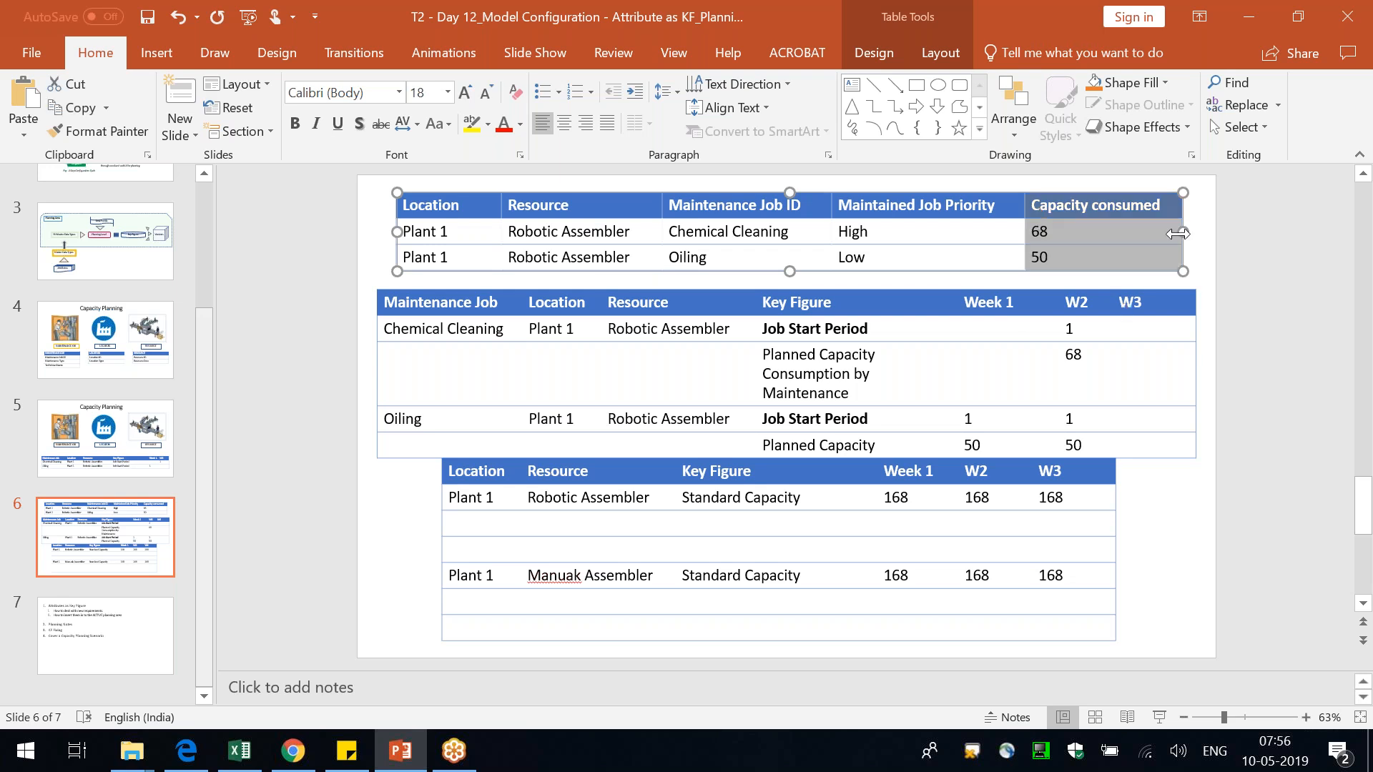
click(1168, 207)
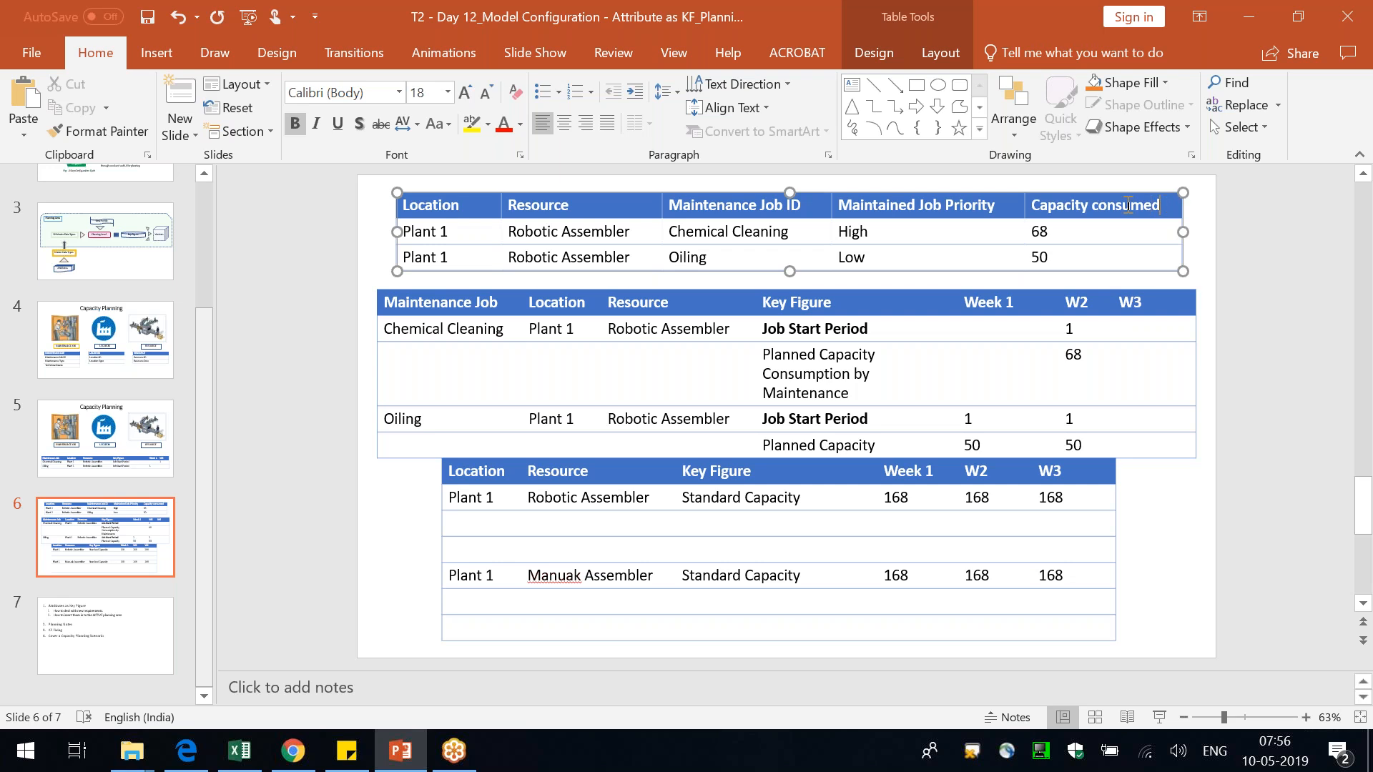
drag(1169, 206, 1031, 208)
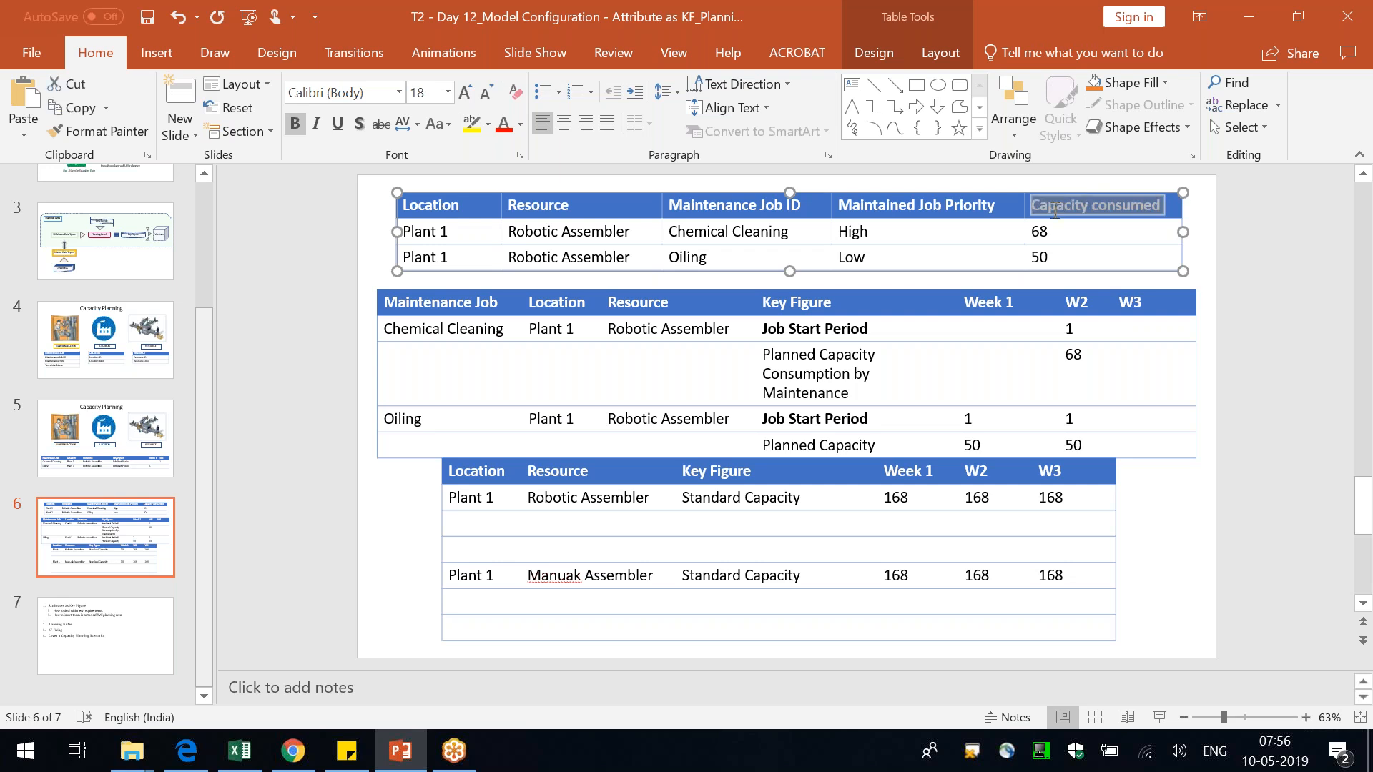
click(522, 126)
click(628, 171)
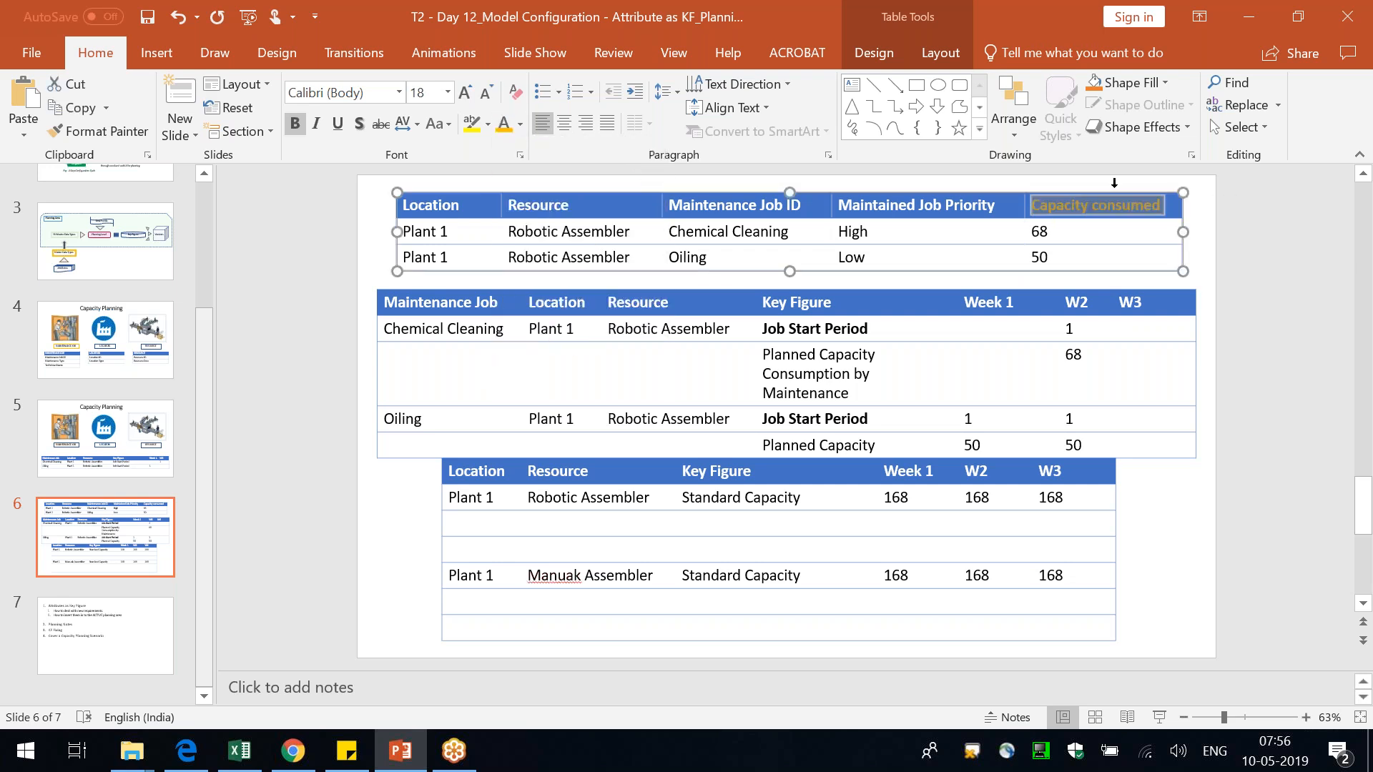
click(1073, 261)
drag(1061, 236, 1061, 259)
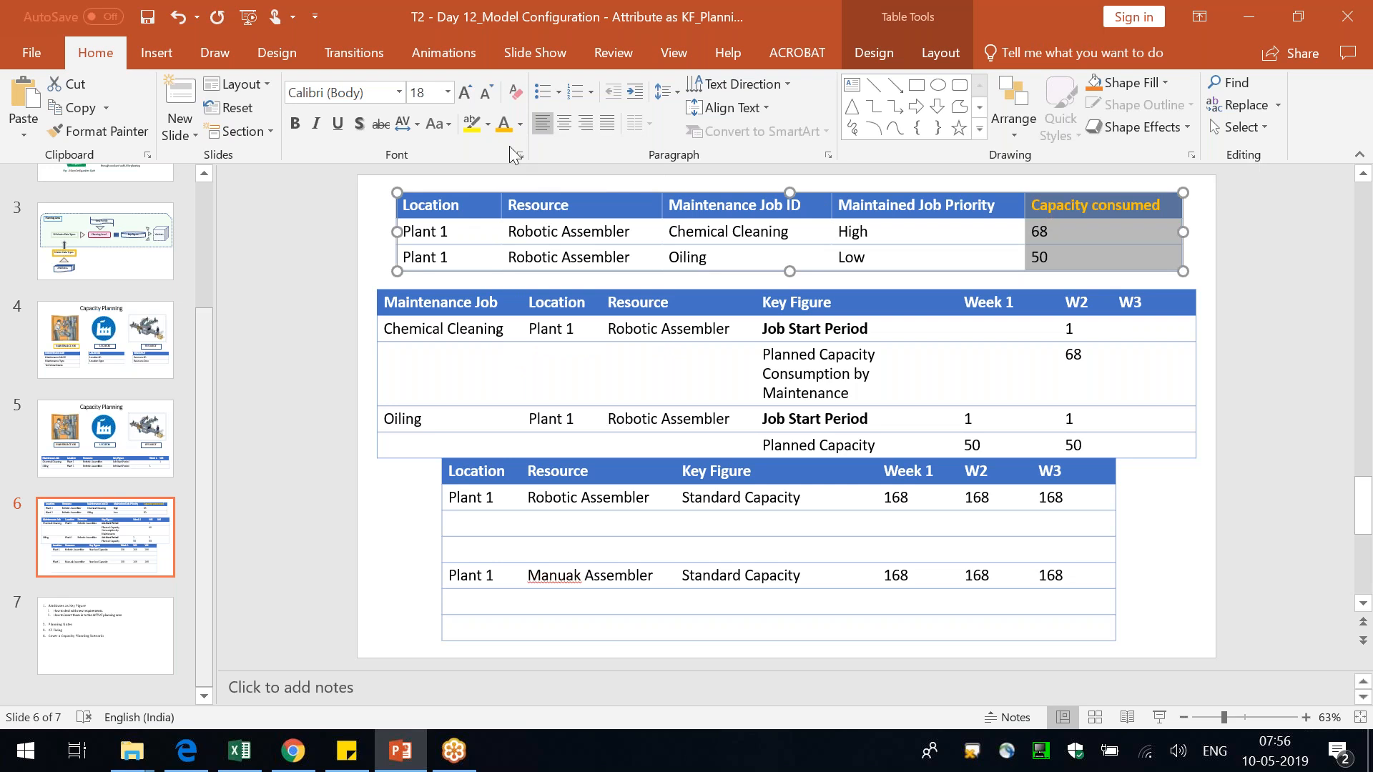
click(505, 125)
click(326, 372)
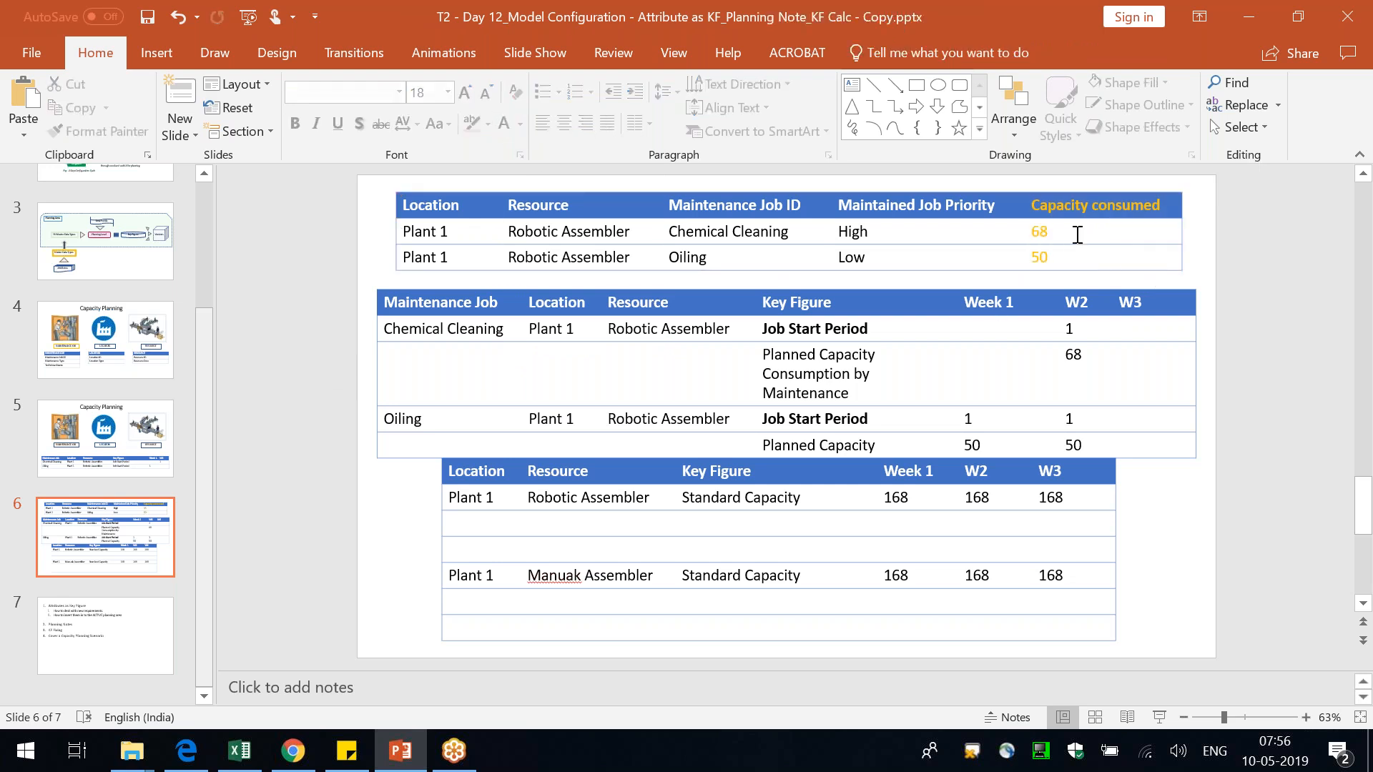
- Review the planning area diagram on slide 3, and shift slide 6's maintenance job table up clear of the capacity table
click(138, 265)
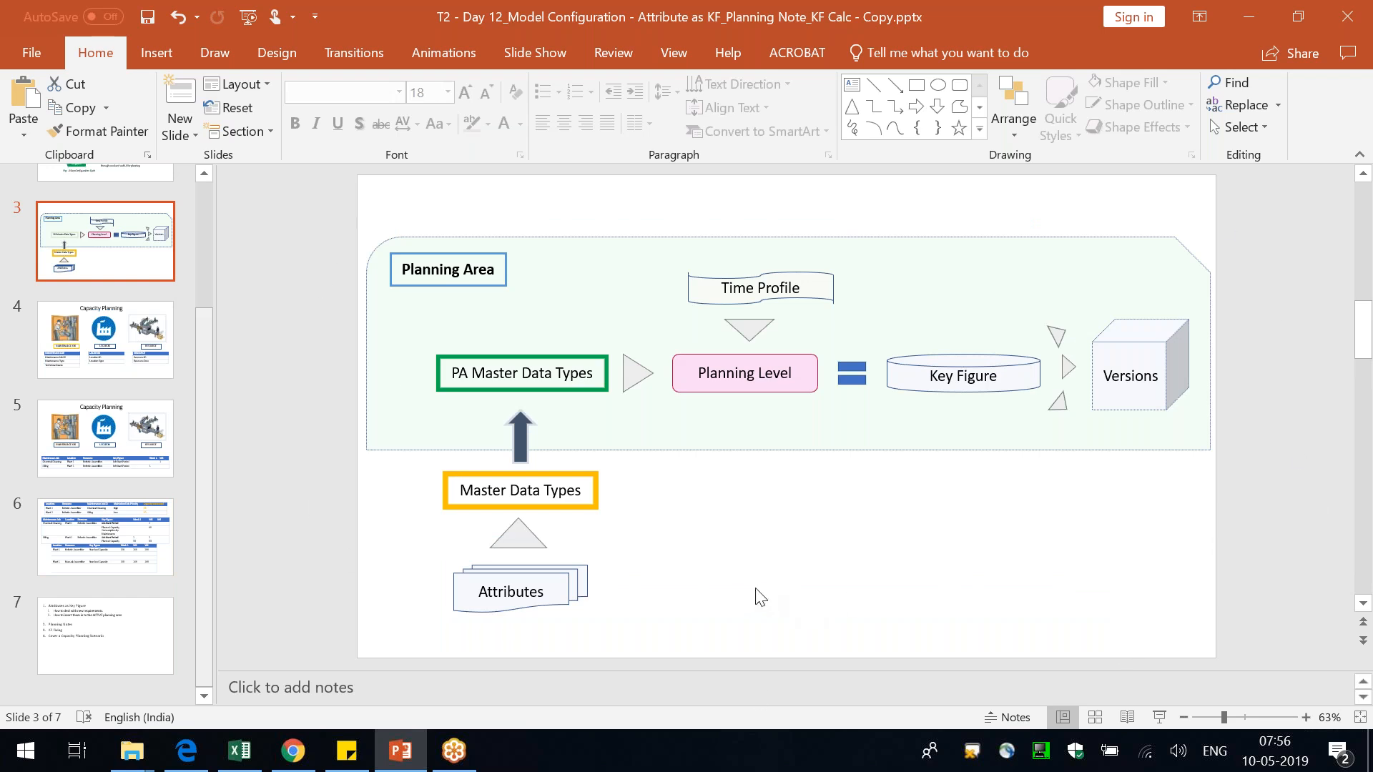
click(127, 547)
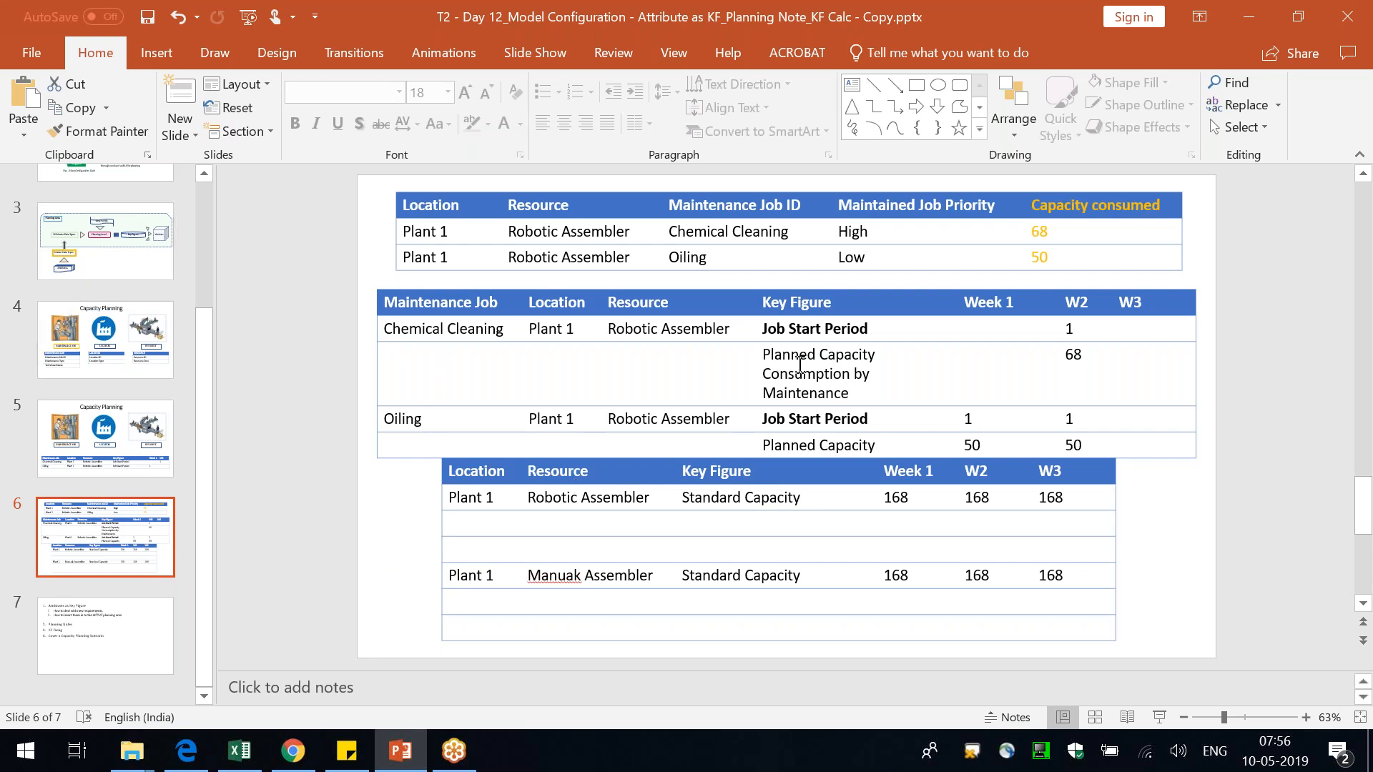
click(986, 299)
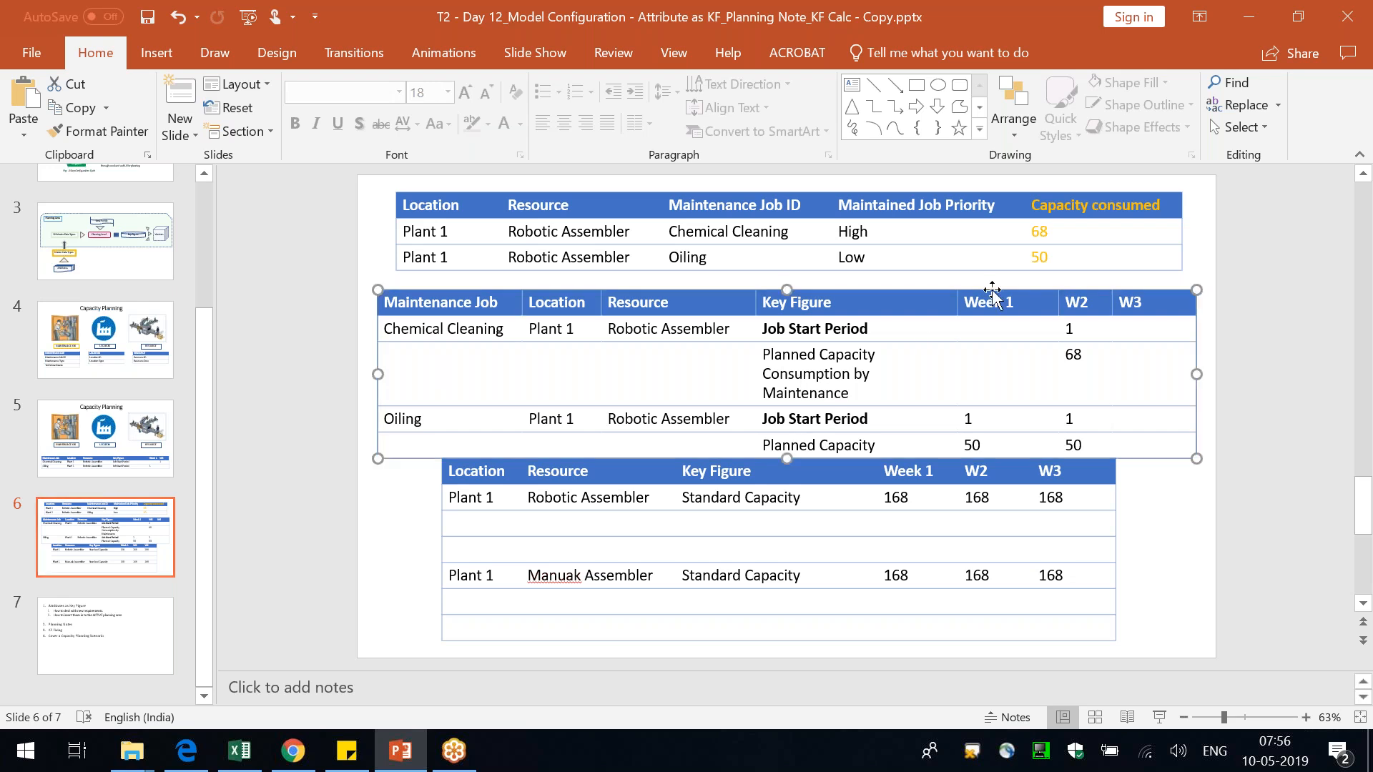
drag(1015, 290, 1014, 280)
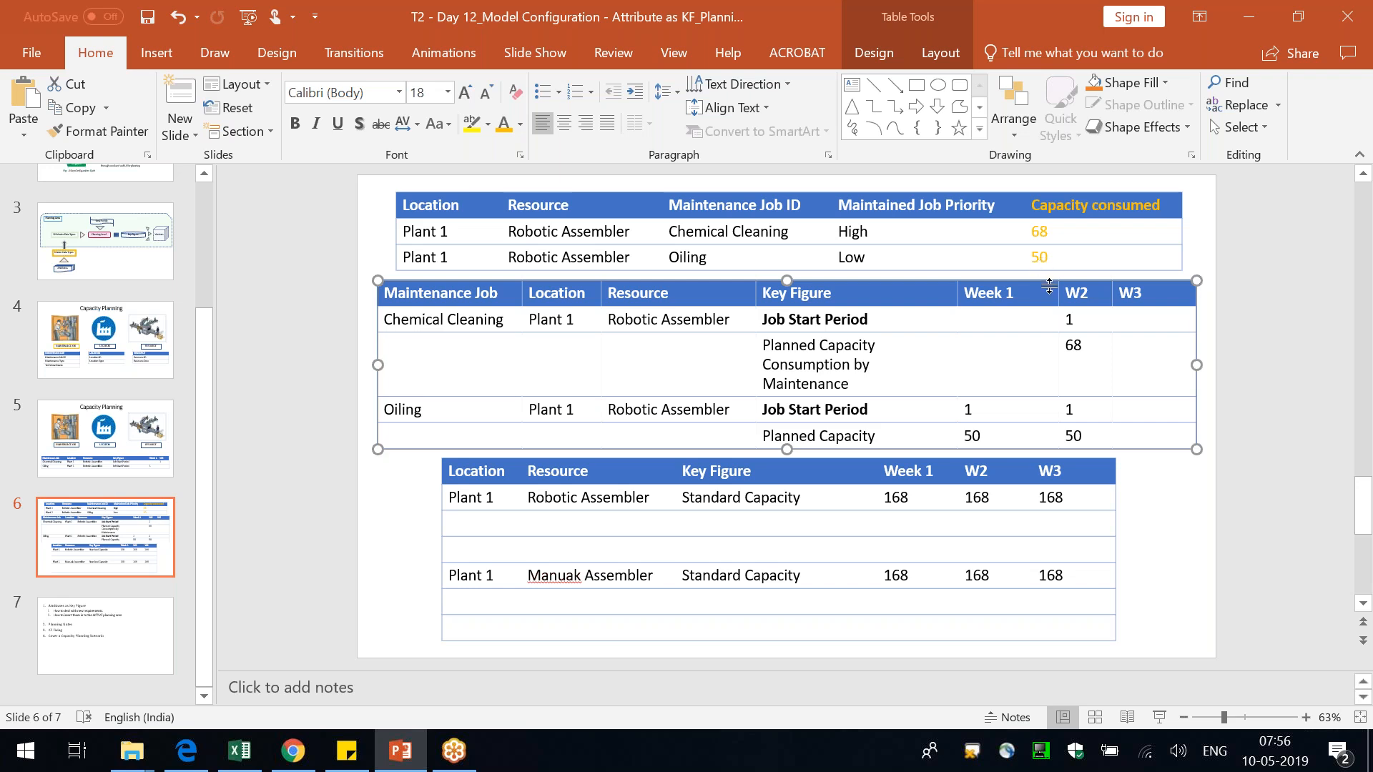
- Correct the misspelled resource name in the capacity table to "Manual Assembler"
click(760, 527)
click(580, 575)
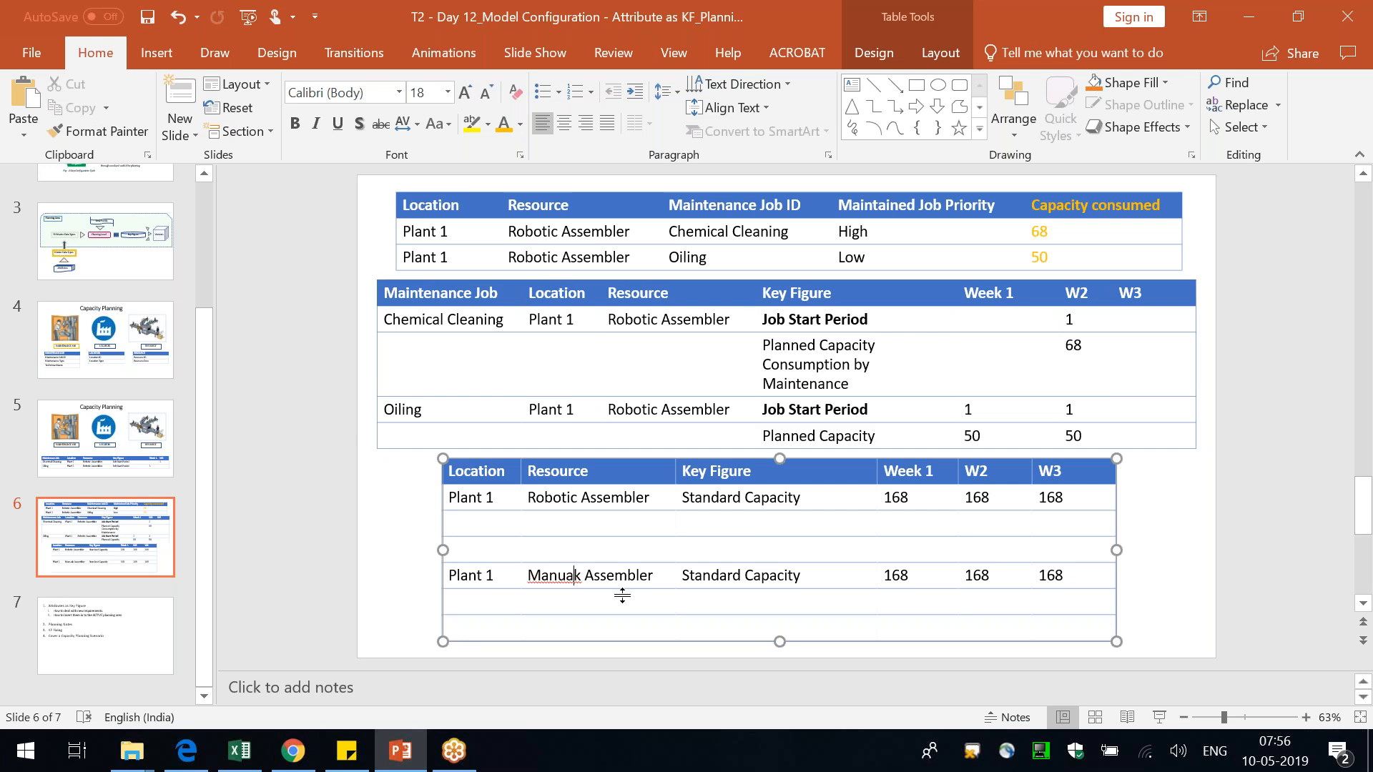
key(Delete)
text(l)
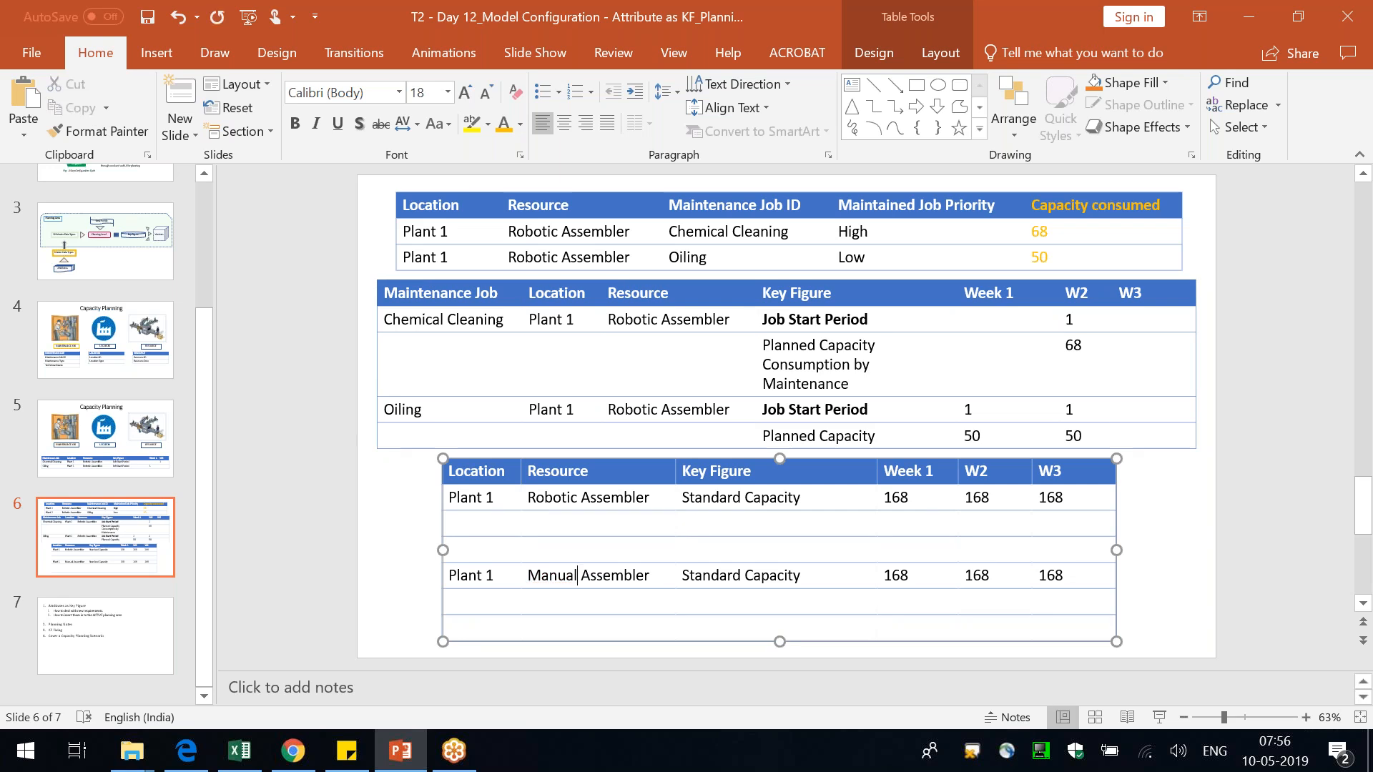
- Enter "Planned Capacity Consumed" as the key figure below Robotic Assembler's Standard Capacity in the capacity table
click(727, 523)
click(464, 474)
click(761, 498)
click(741, 527)
text(A)
key(BackSpace)
text(Capacity)
key(BackSpace)
key(BackSpace)
key(BackSpace)
key(BackSpace)
key(BackSpace)
text(city)
key(BackSpace)
key(BackSpace)
key(BackSpace)
key(BackSpace)
key(BackSpace)
key(BackSpace)
key(BackSpace)
key(BackSpace)
key(BackSpace)
text(Planned Ca)
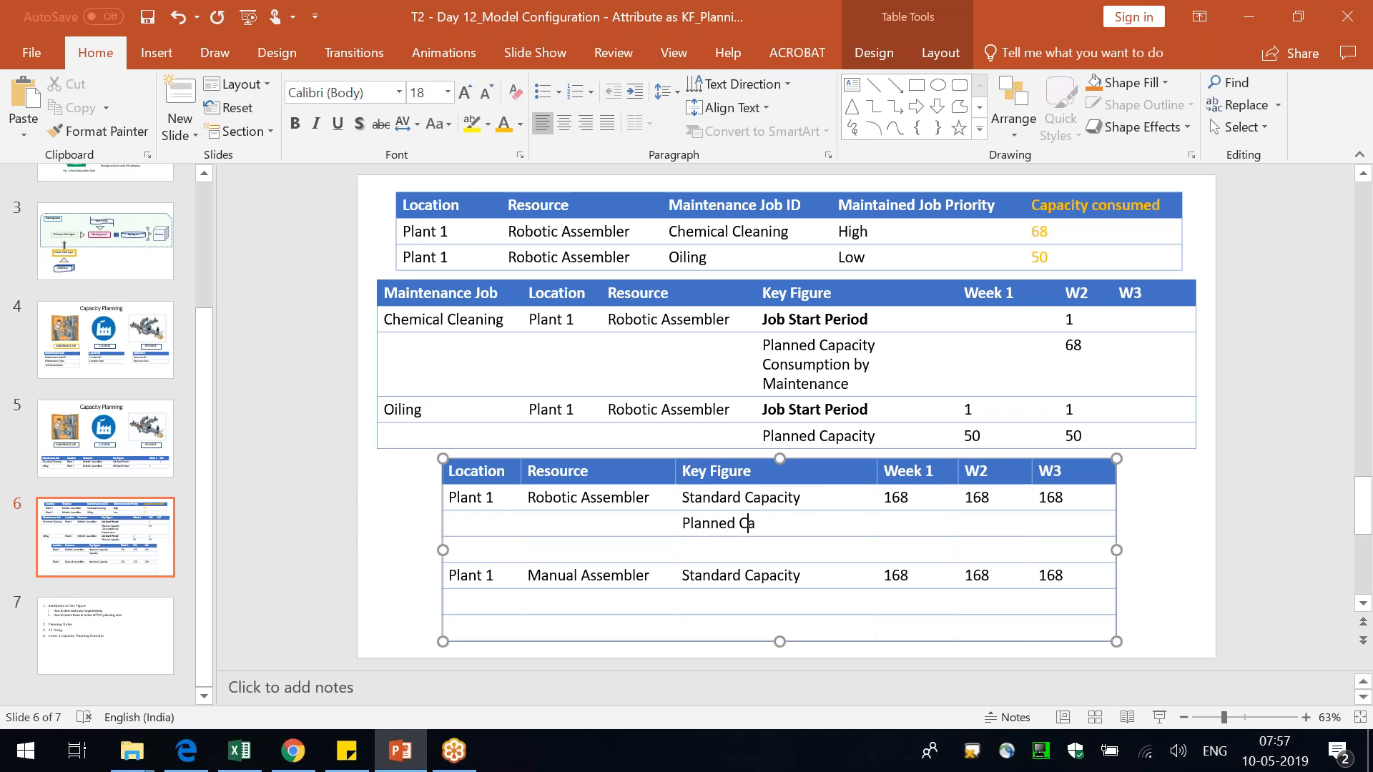
text(pacity )
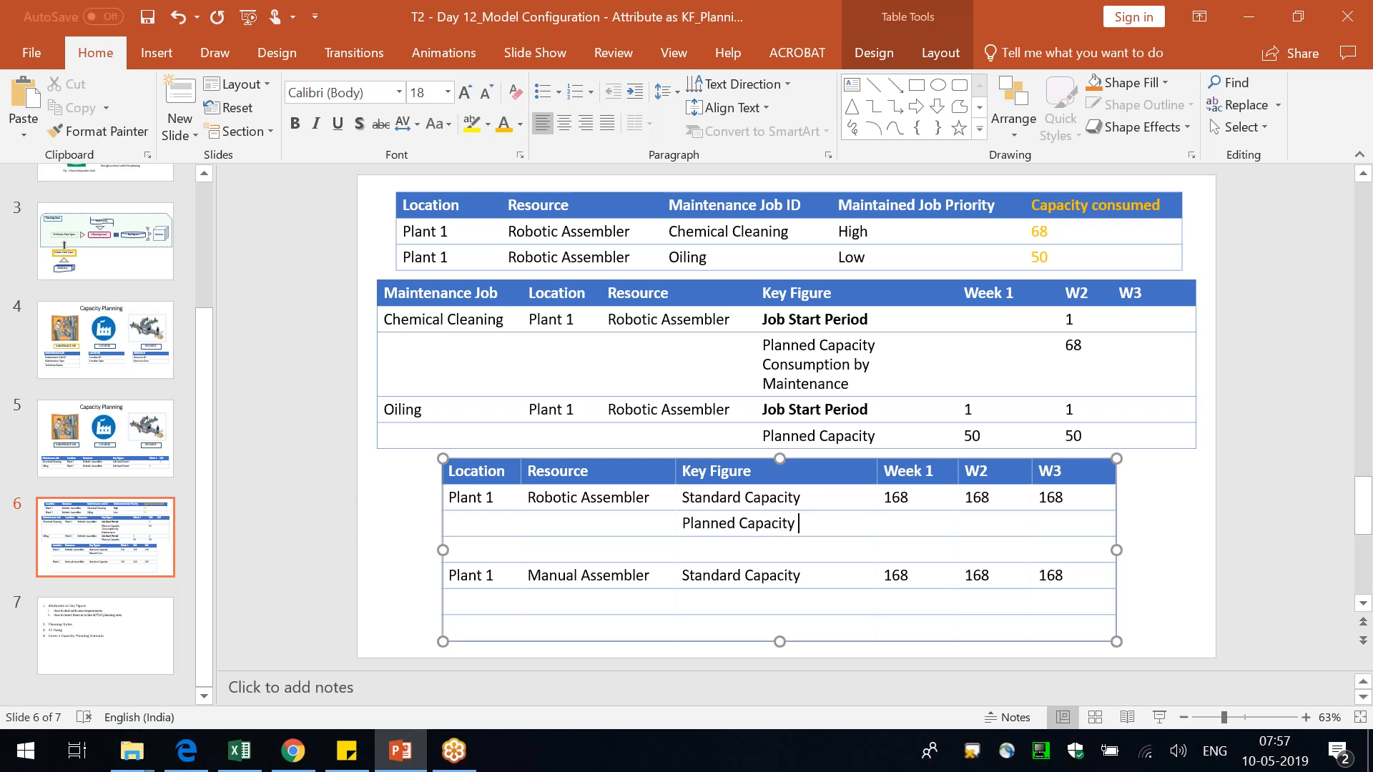
text(Consumed)
- Widen the capacity table until its right edge nearly lines up with the maintenance job table
mouse_move(791, 372)
mouse_down()
mouse_move(791, 383)
mouse_move(796, 354)
mouse_move(779, 348)
mouse_up()
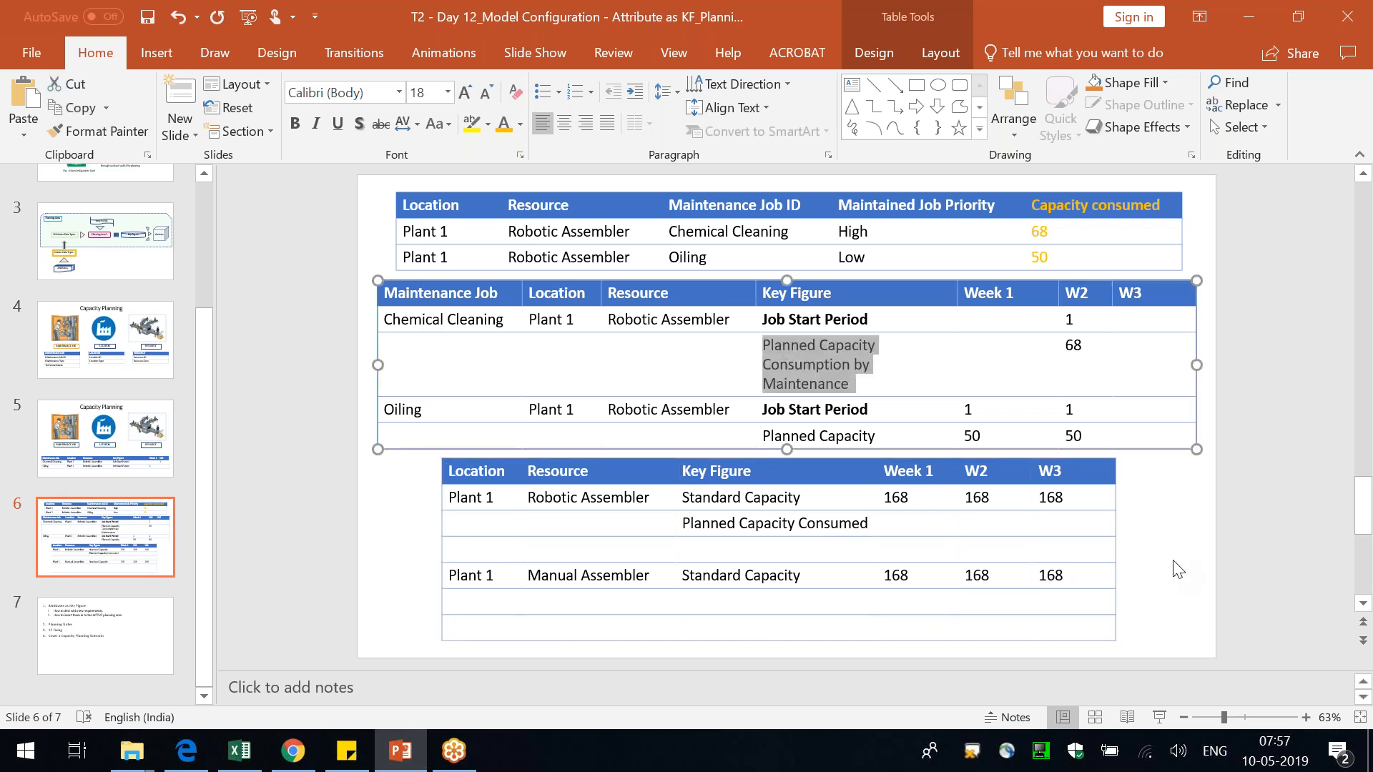
click(1082, 554)
drag(1117, 550, 1190, 550)
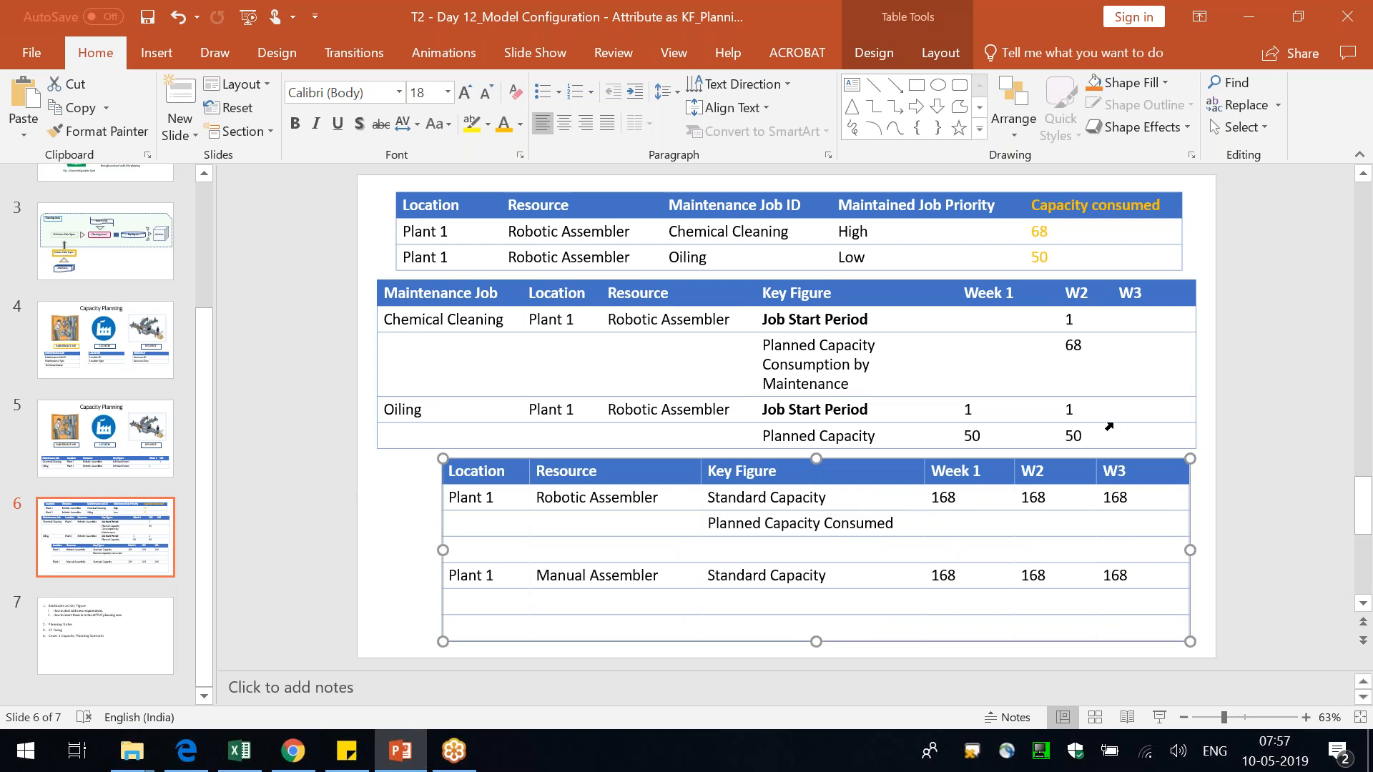
- Enter 50 as Robotic Assembler's Week 1 planned capacity consumed, taken from the Oiling job's planned capacity
click(567, 472)
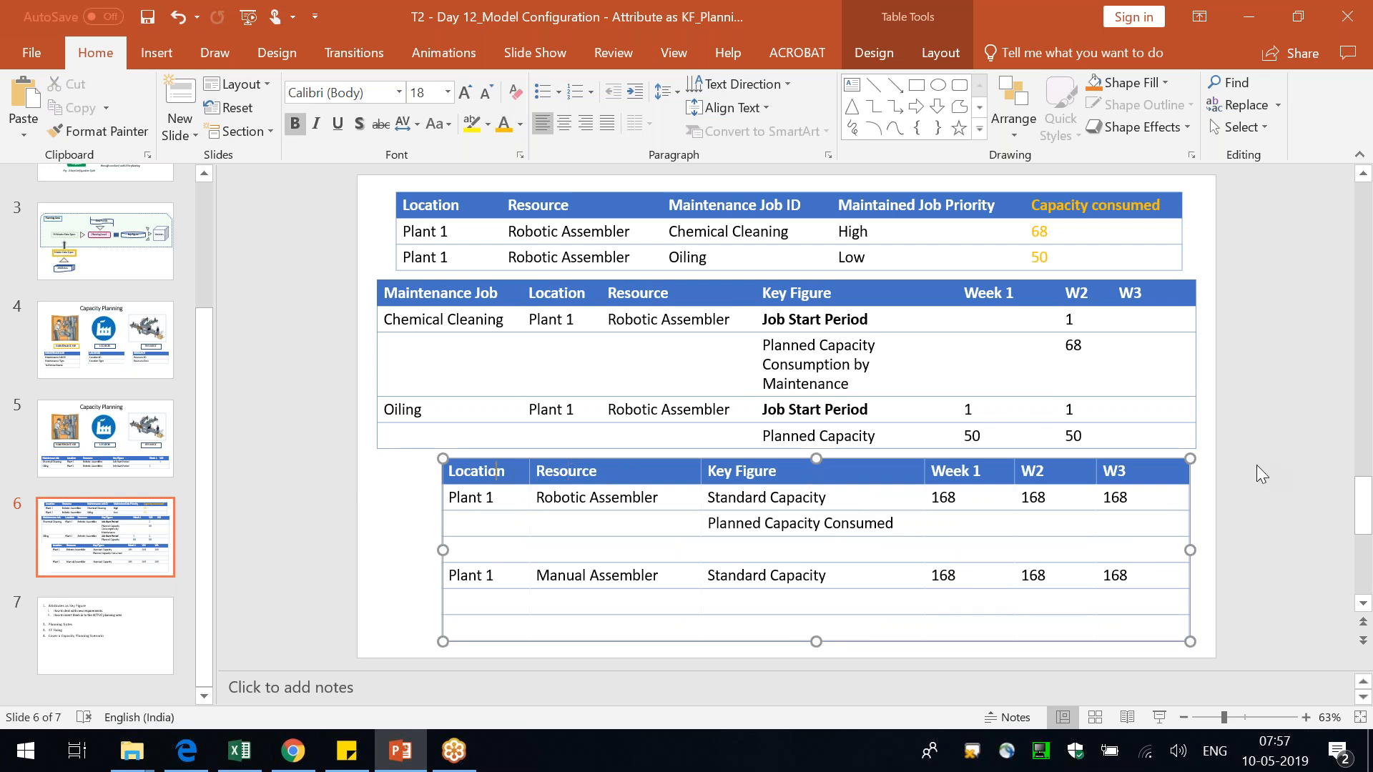
click(1006, 368)
click(651, 411)
click(998, 437)
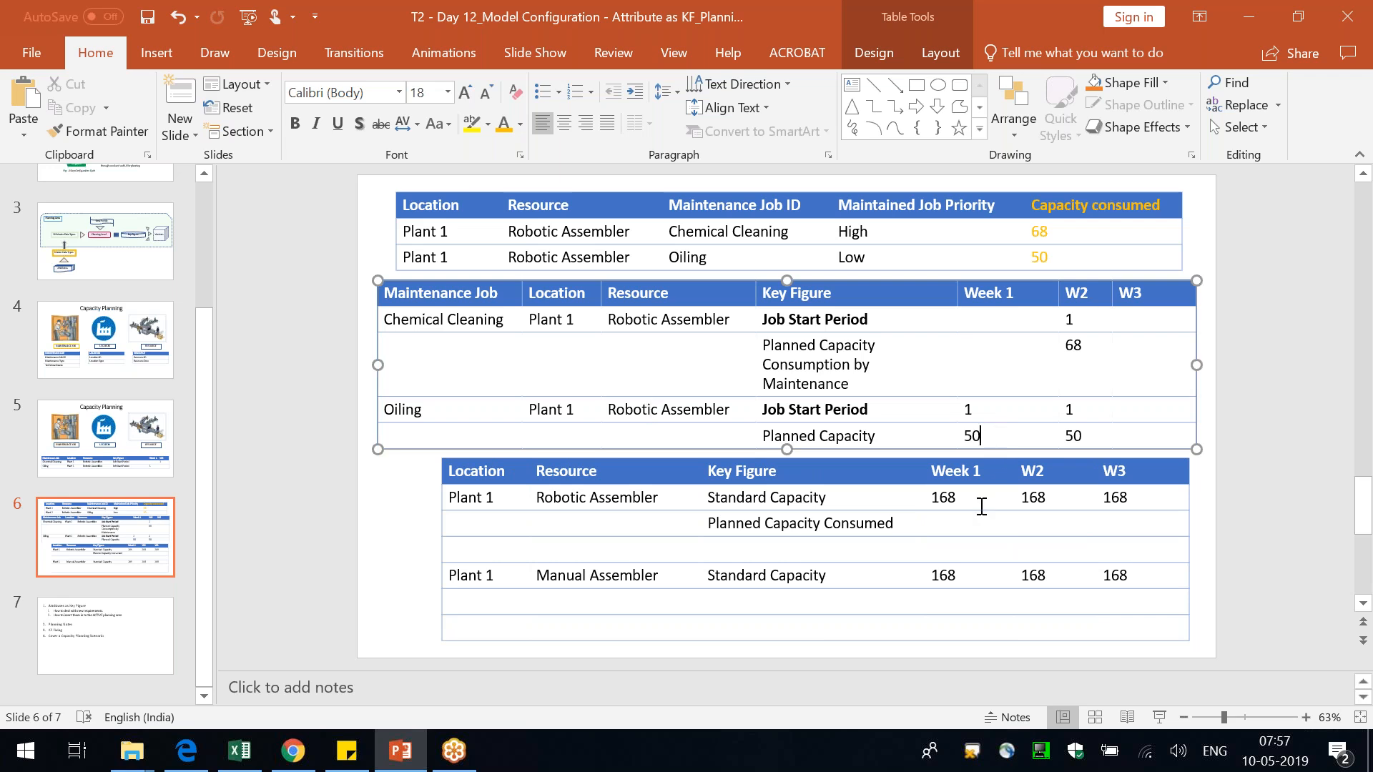
click(965, 523)
text(50)
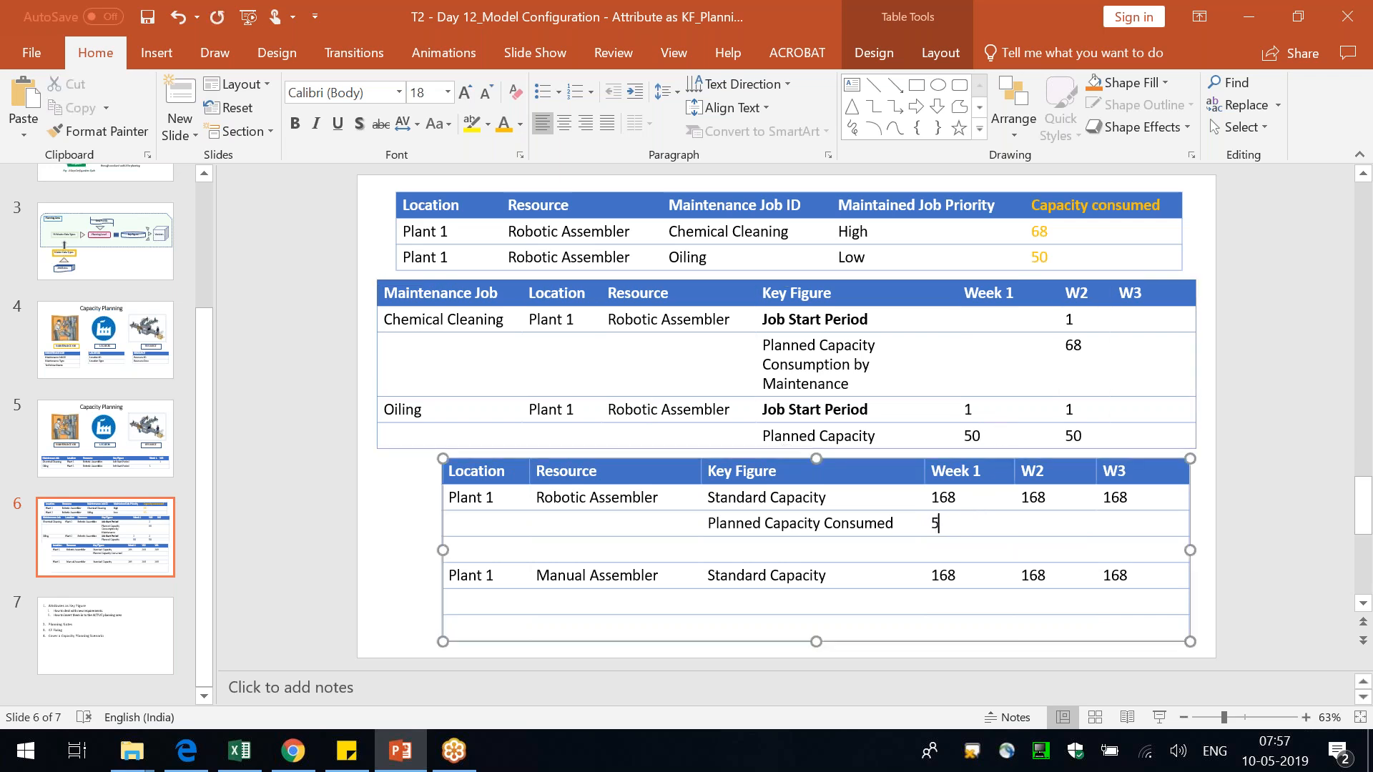
- Enter Robotic Assembler's planned capacity consumed as 118 for W2 and 0 for W3
click(1051, 533)
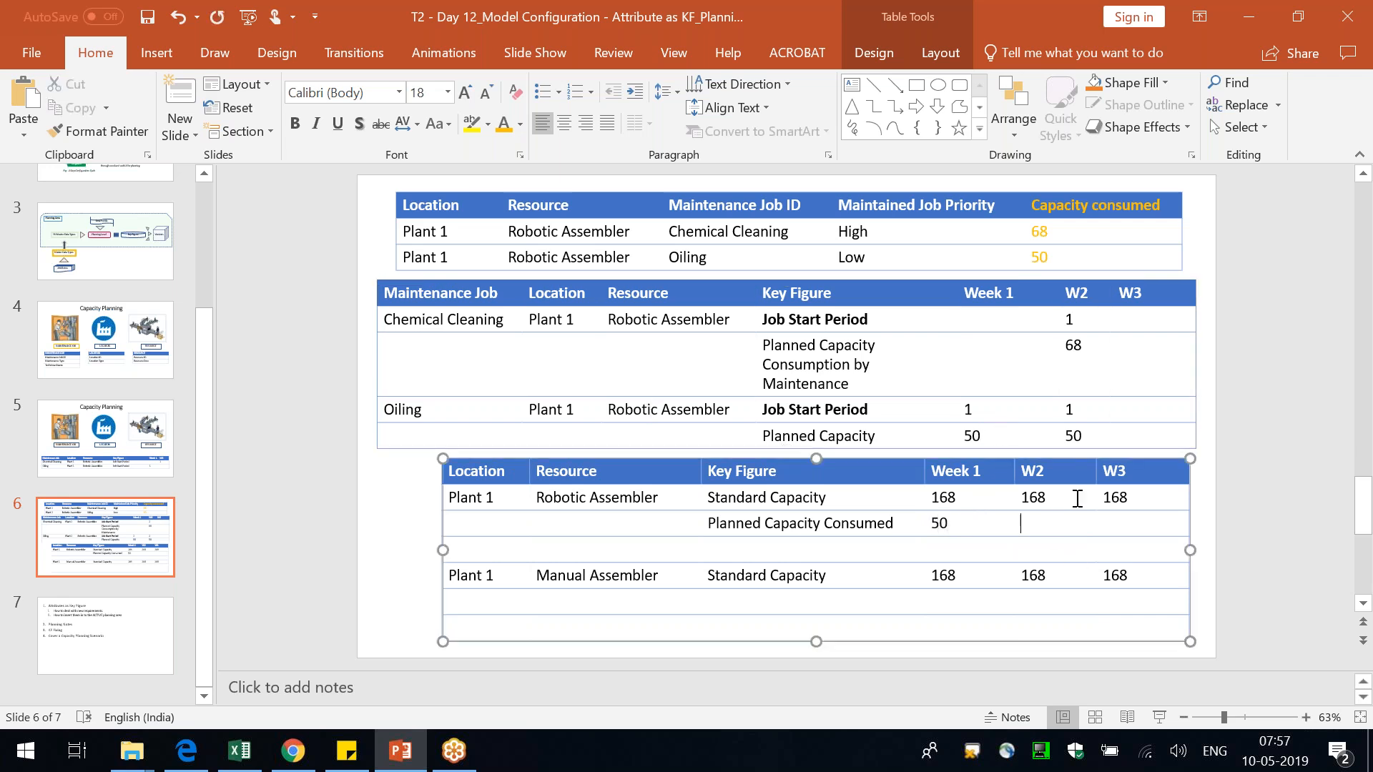
click(1091, 346)
click(1094, 436)
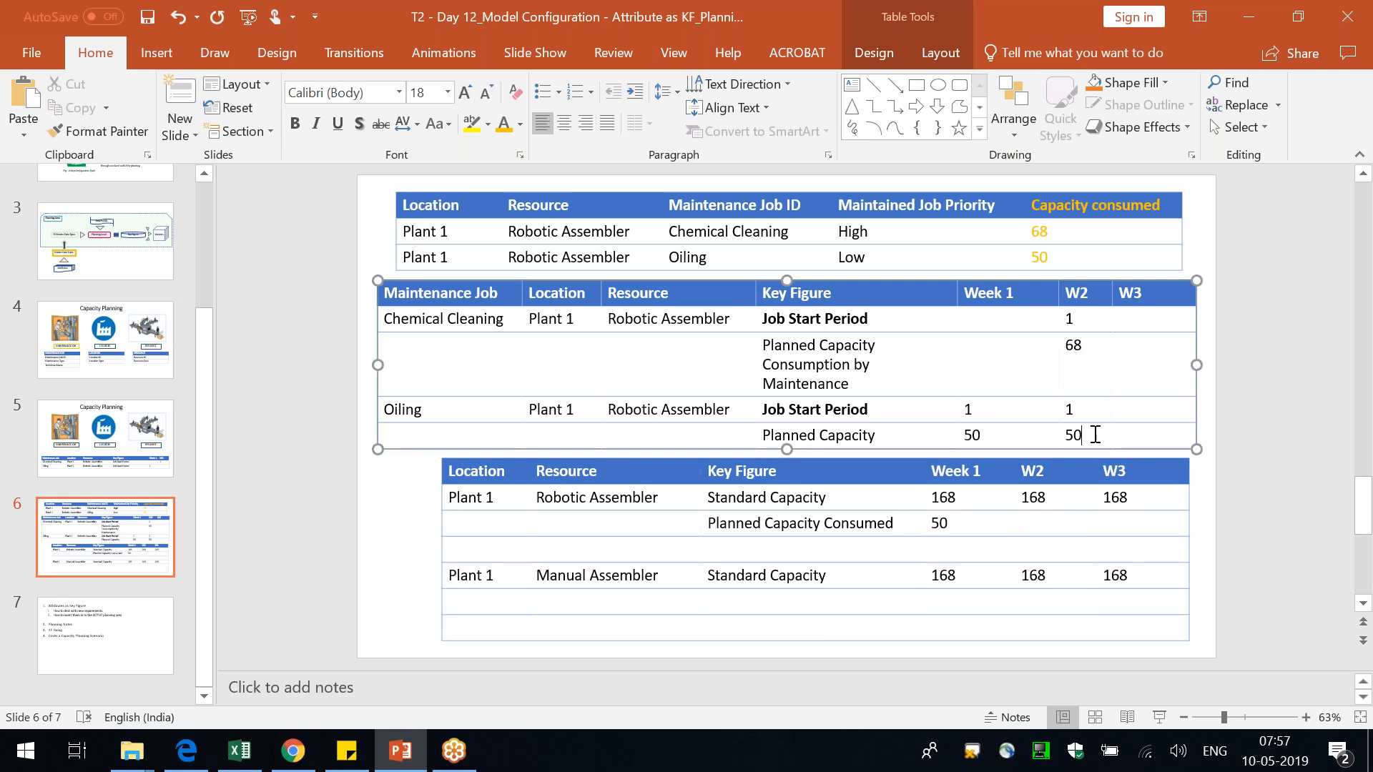
click(1041, 521)
text(11i8)
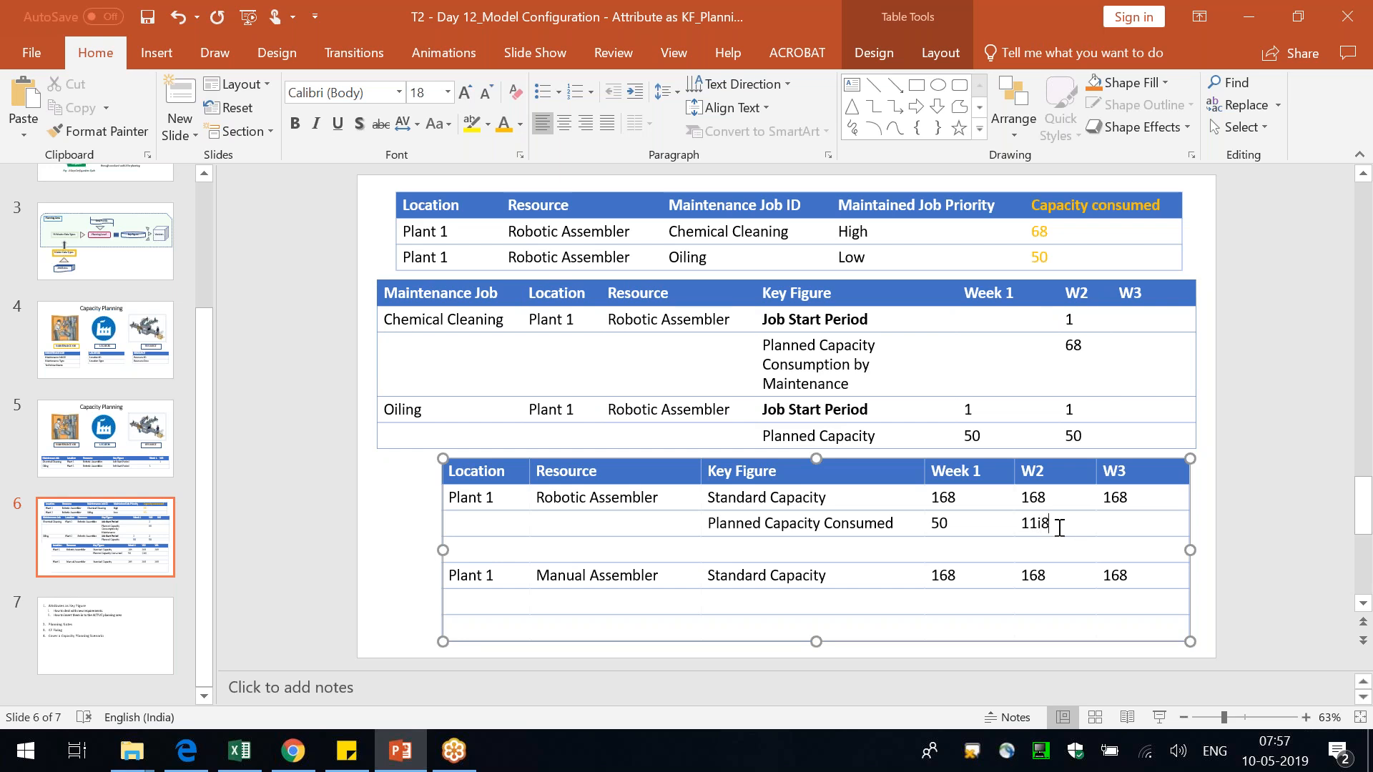
key(BackSpace)
key(BackSpace)
text(9)
key(BackSpace)
text(8)
key(Tab)
text(0)
- Enter "Final Available Capacity" as the key figure below Robotic Assembler's Planned Capacity Consumed in the capacity table
key(Down)
key(Left)
key(Left)
key(Left)
text(Final Avsi)
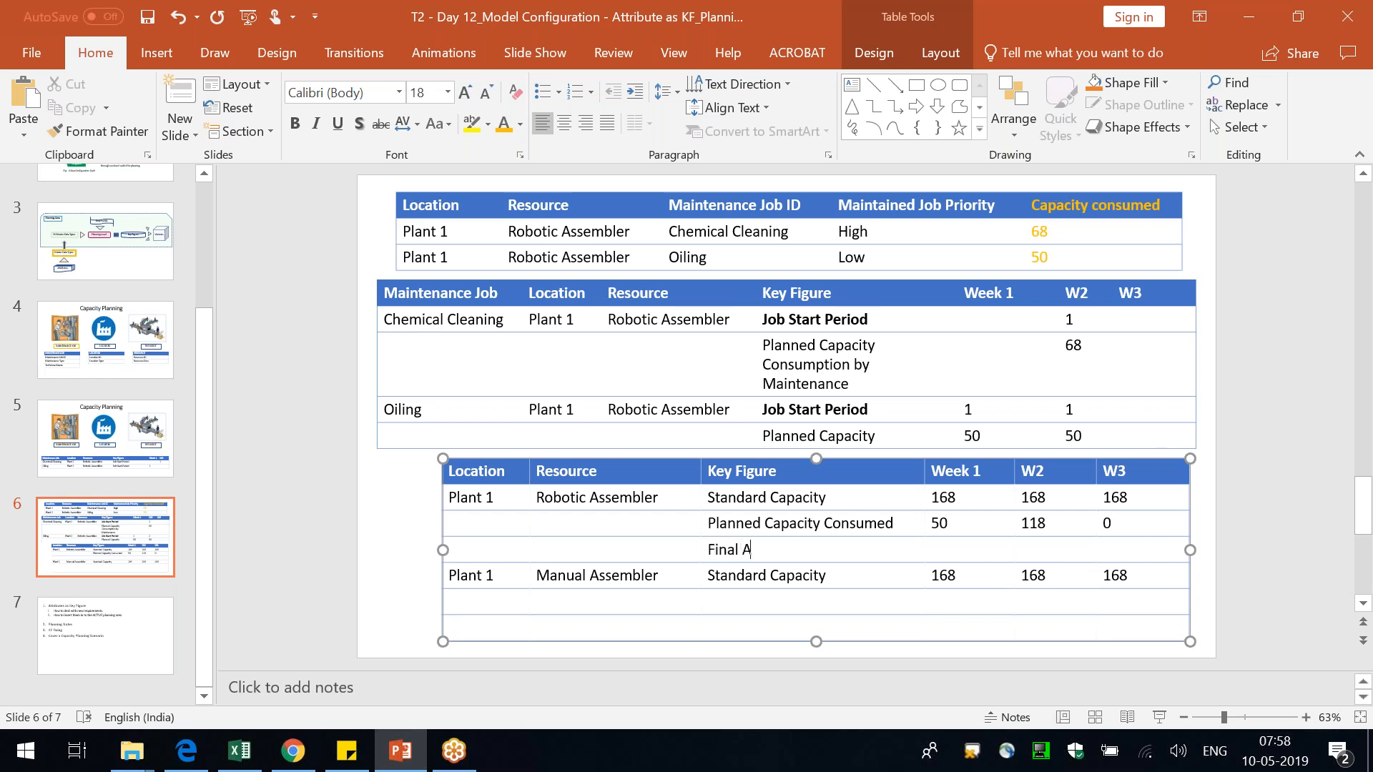
key(BackSpace)
key(BackSpace)
text(ailab)
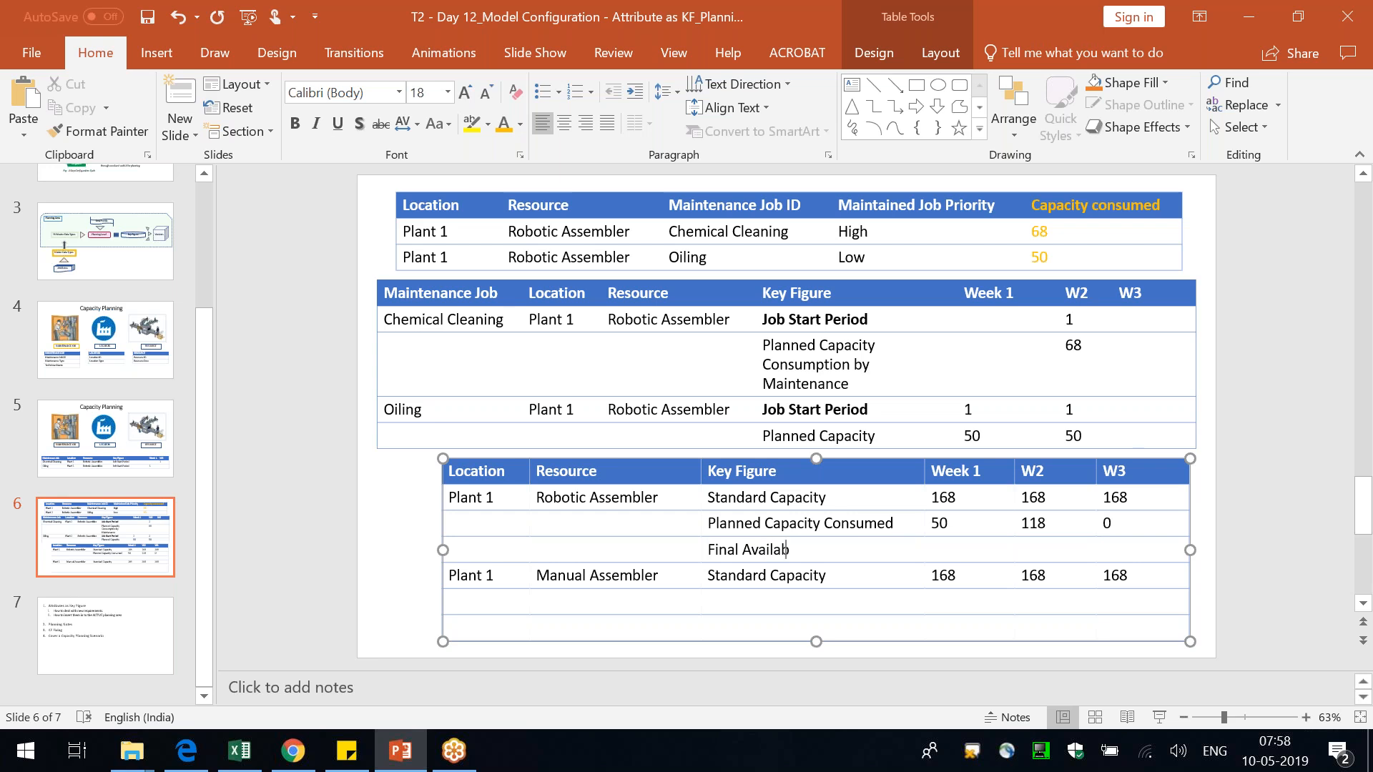
text(le Capacity)
- Enter Robotic Assembler's final available capacity as 118 for Week 1, 50 for W2 and 168 for W3
key(Tab)
text(118 )
text(50)
key(Tab)
text(168)
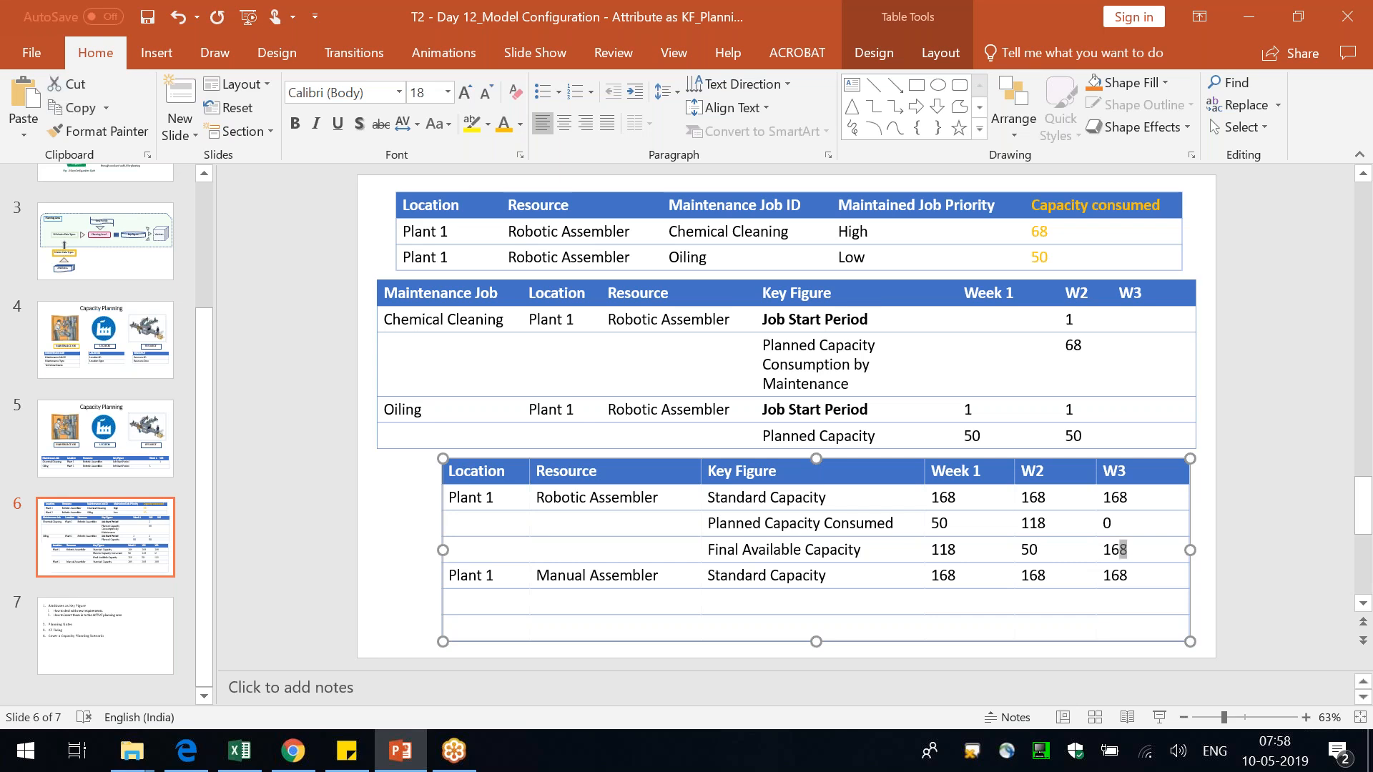
- Color the text of the whole Final Available Capacity row in standard green
drag(1116, 550, 450, 550)
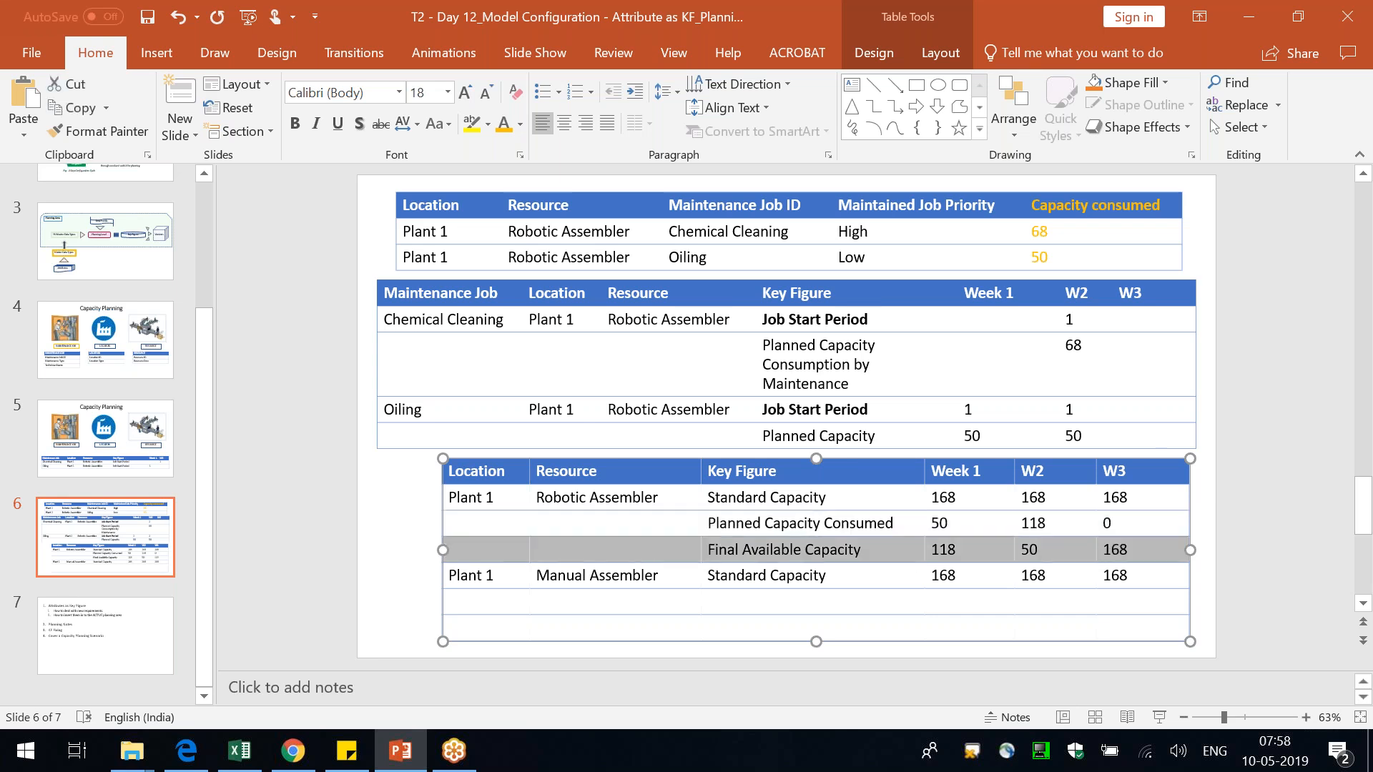
click(518, 118)
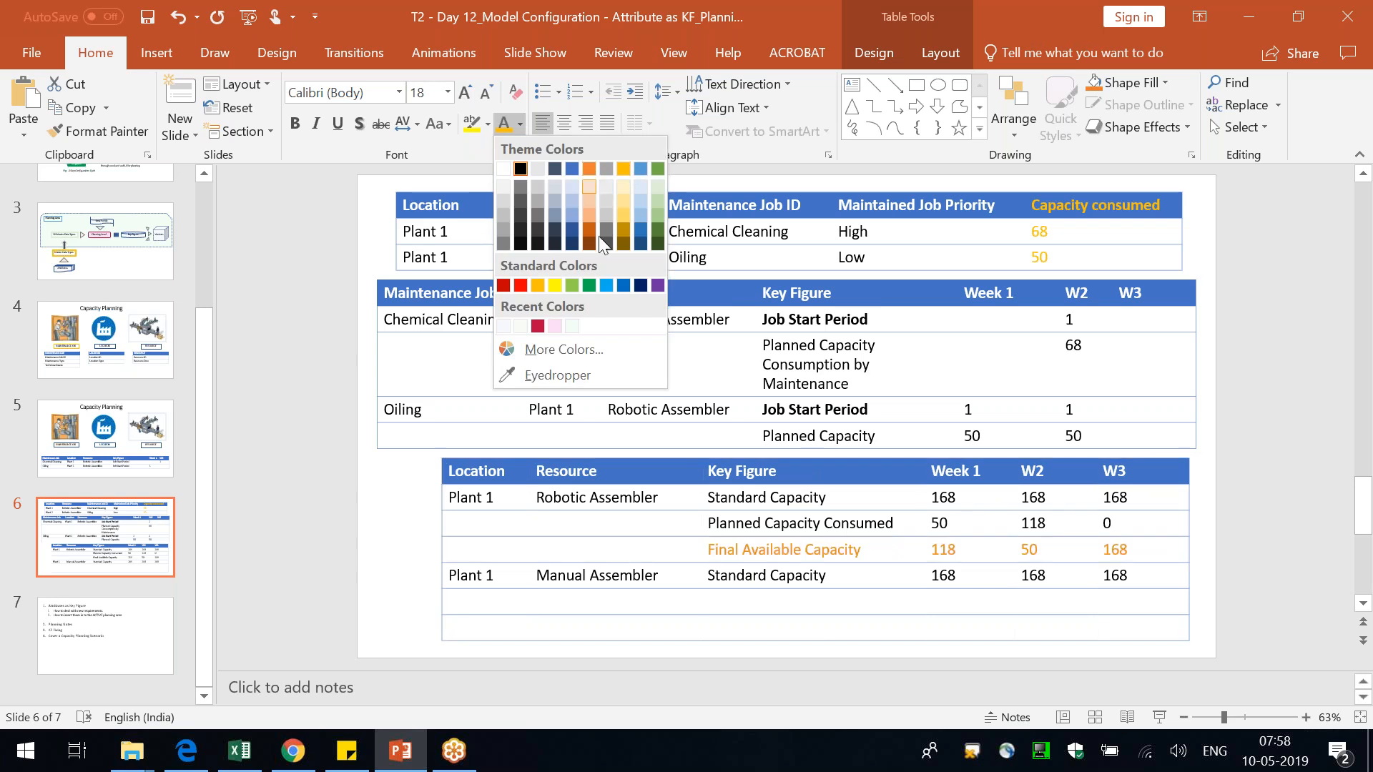
click(589, 286)
click(395, 590)
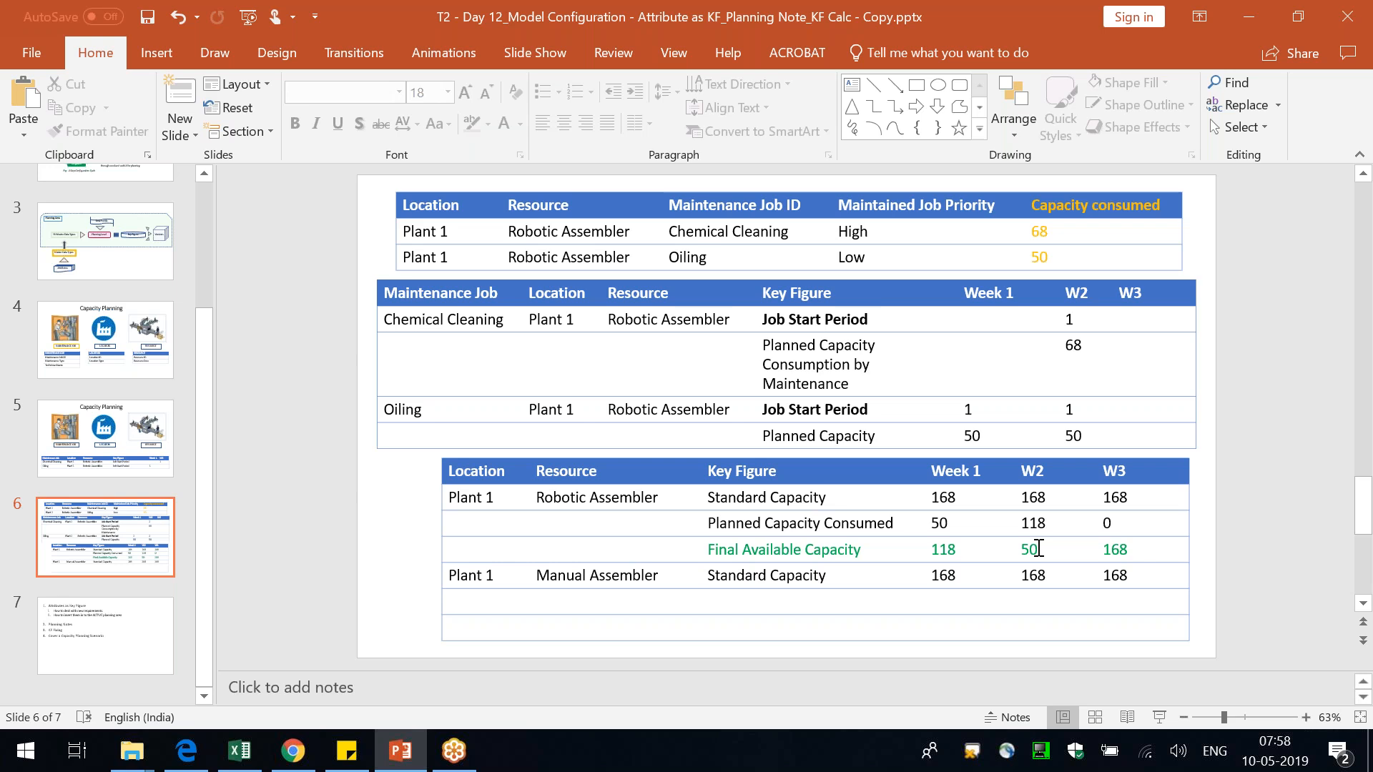
- Replace the Final Available Capacity key figure with "Actual Capacity Consumed" in the capacity table
click(1149, 550)
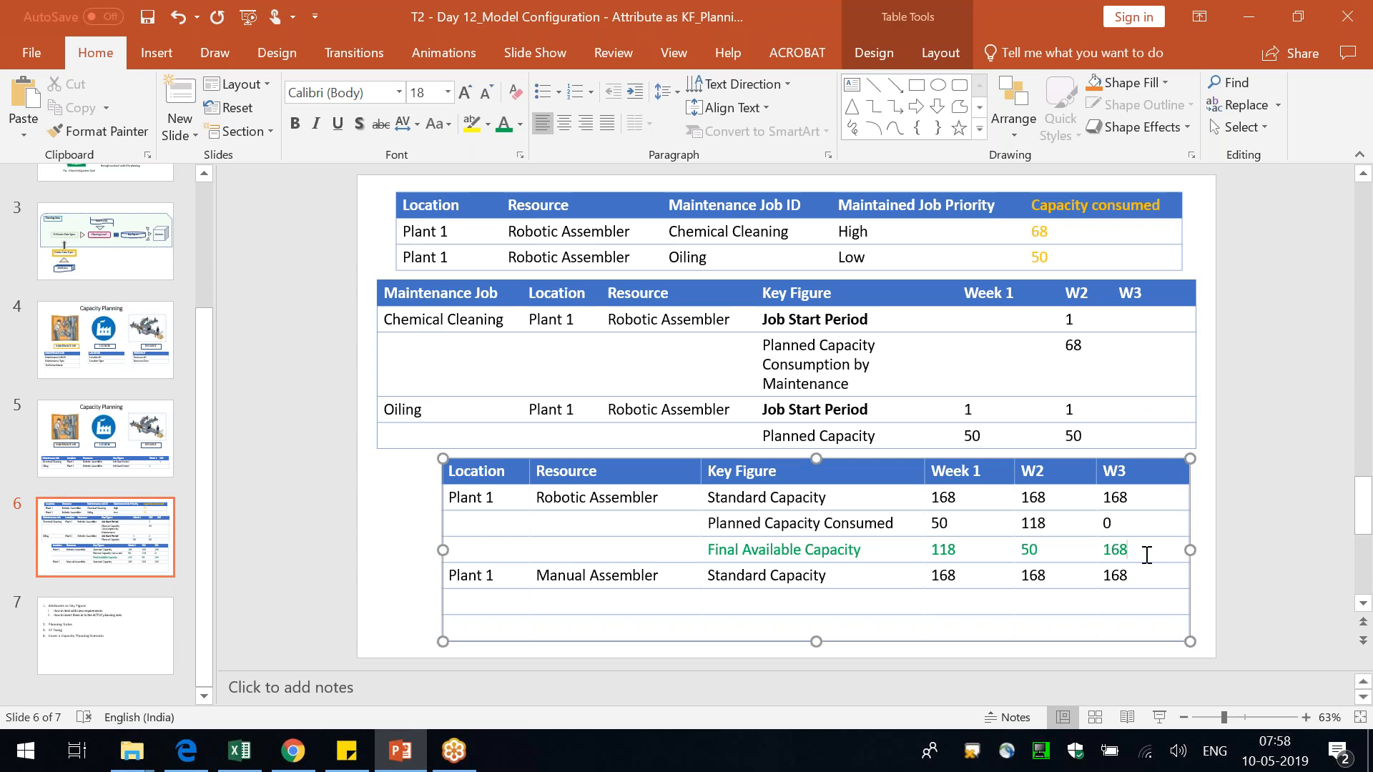
click(796, 549)
drag(883, 551, 708, 550)
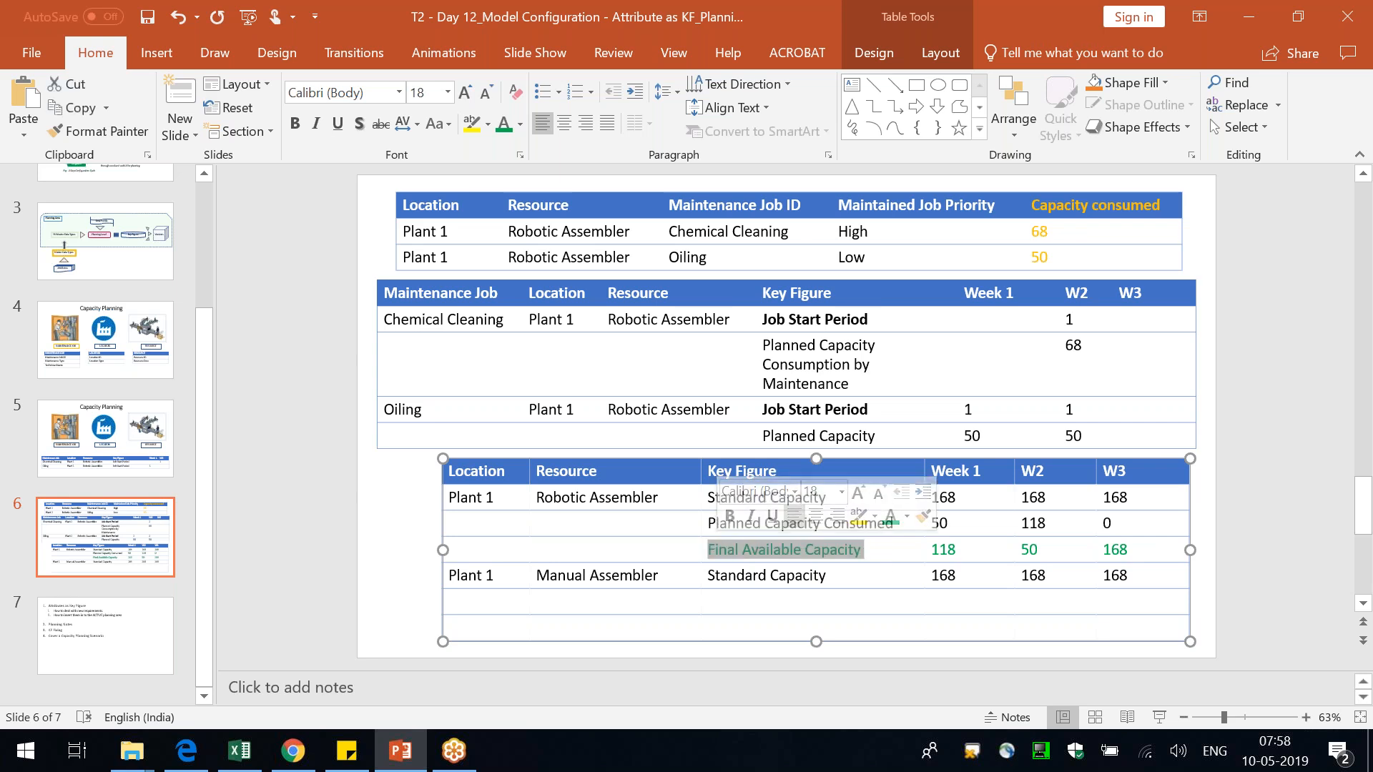
text(Actual C)
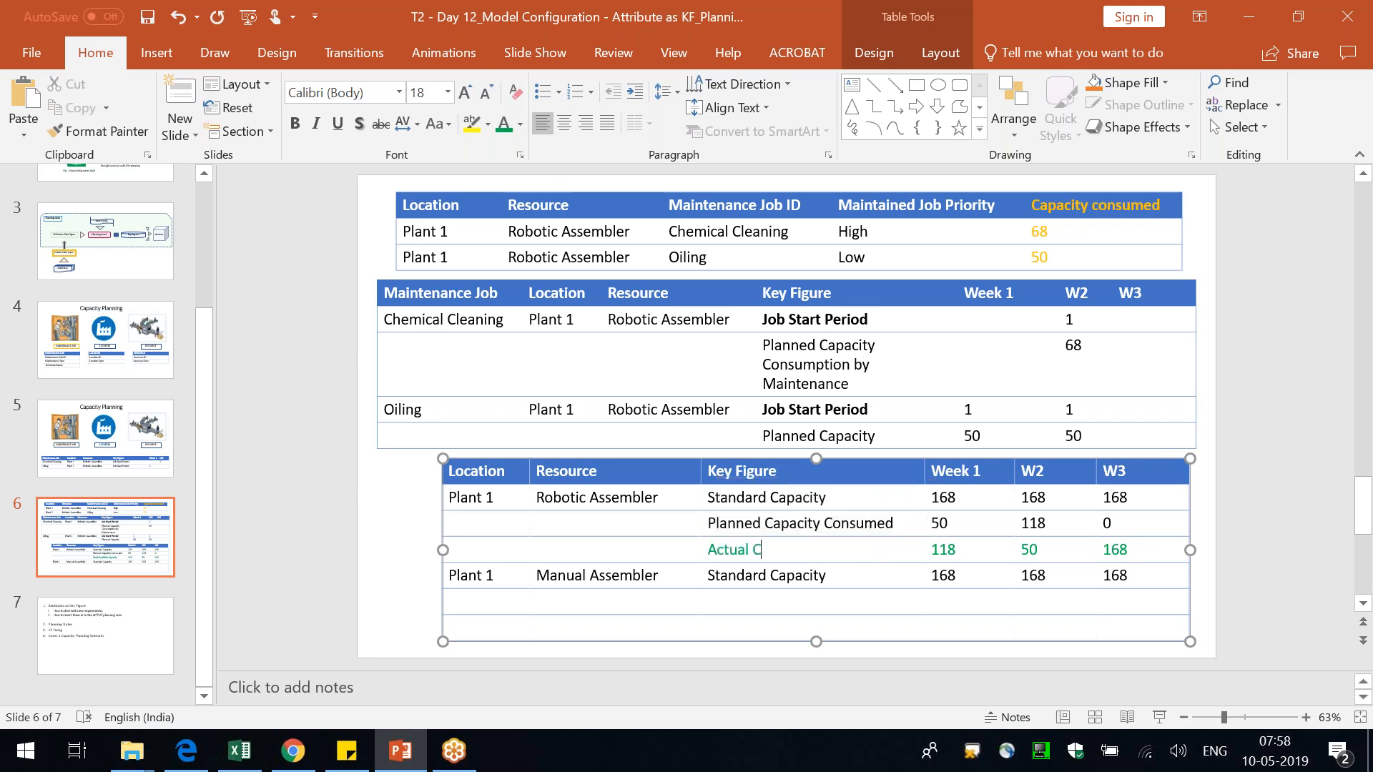
text(apacity Consumed)
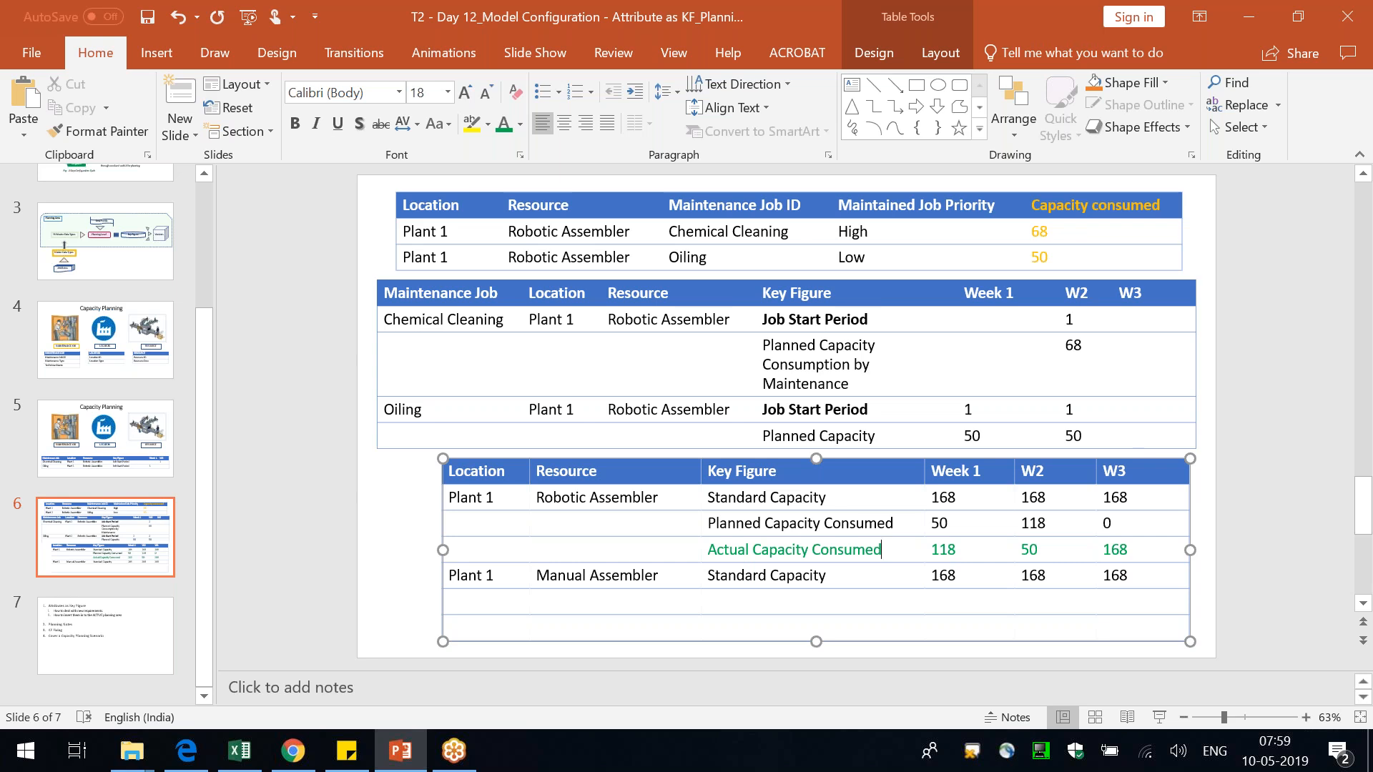
- Set Robotic Assembler's actual capacity consumed to 60 for Week 1, 128 for W2 and 0 for W3
key(Tab)
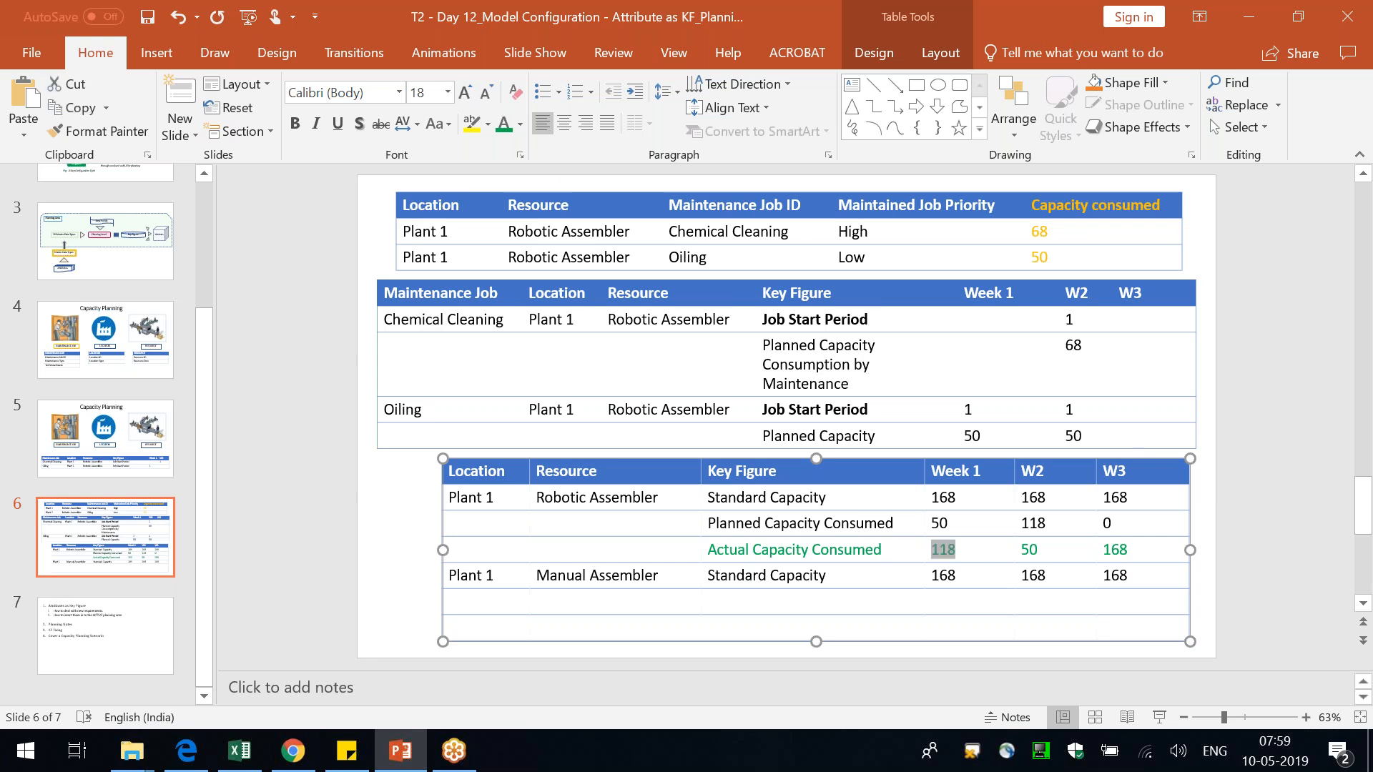
text(60)
key(Tab)
text(128)
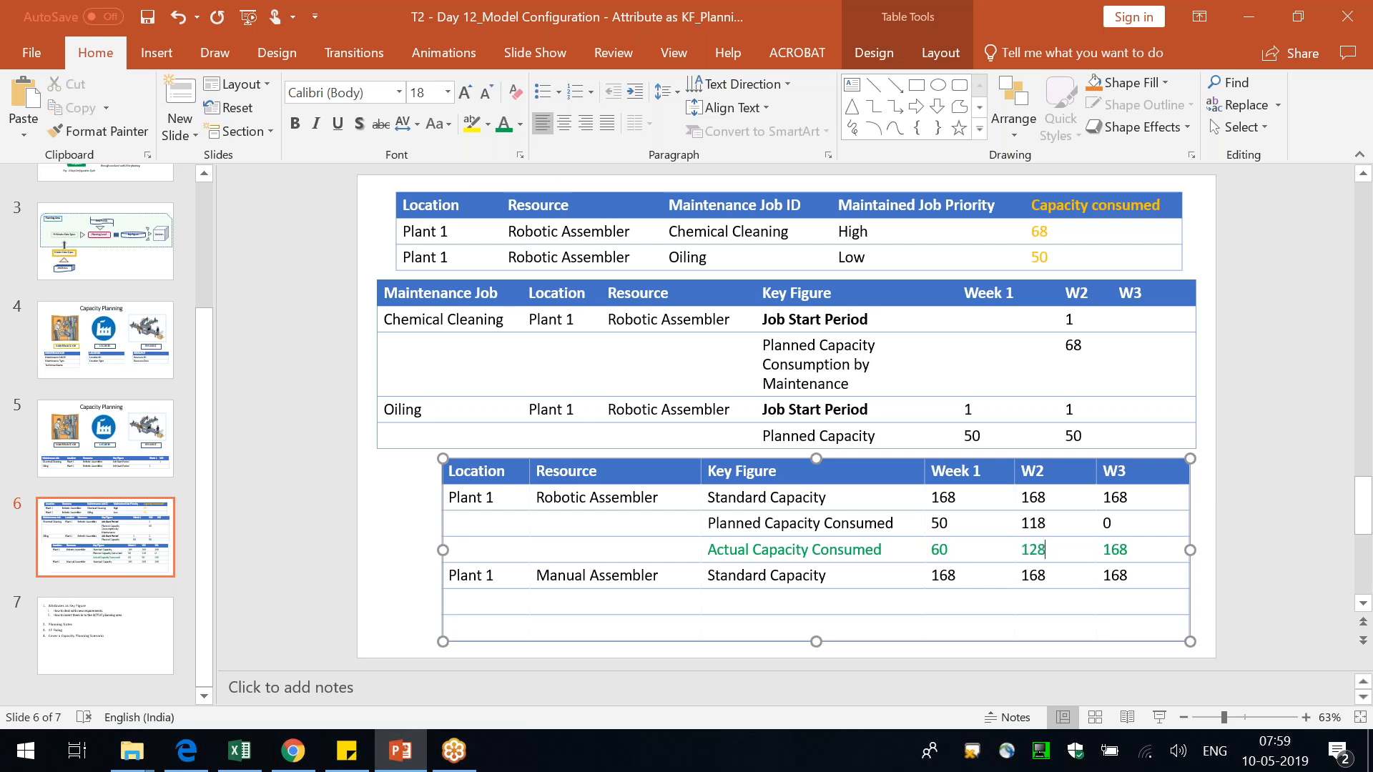
key(Tab)
text(0)
- Compare Robotic Assembler's planned and actual capacity consumed for Week 1 and W2
drag(962, 554, 942, 522)
click(1057, 547)
drag(1057, 547, 1046, 527)
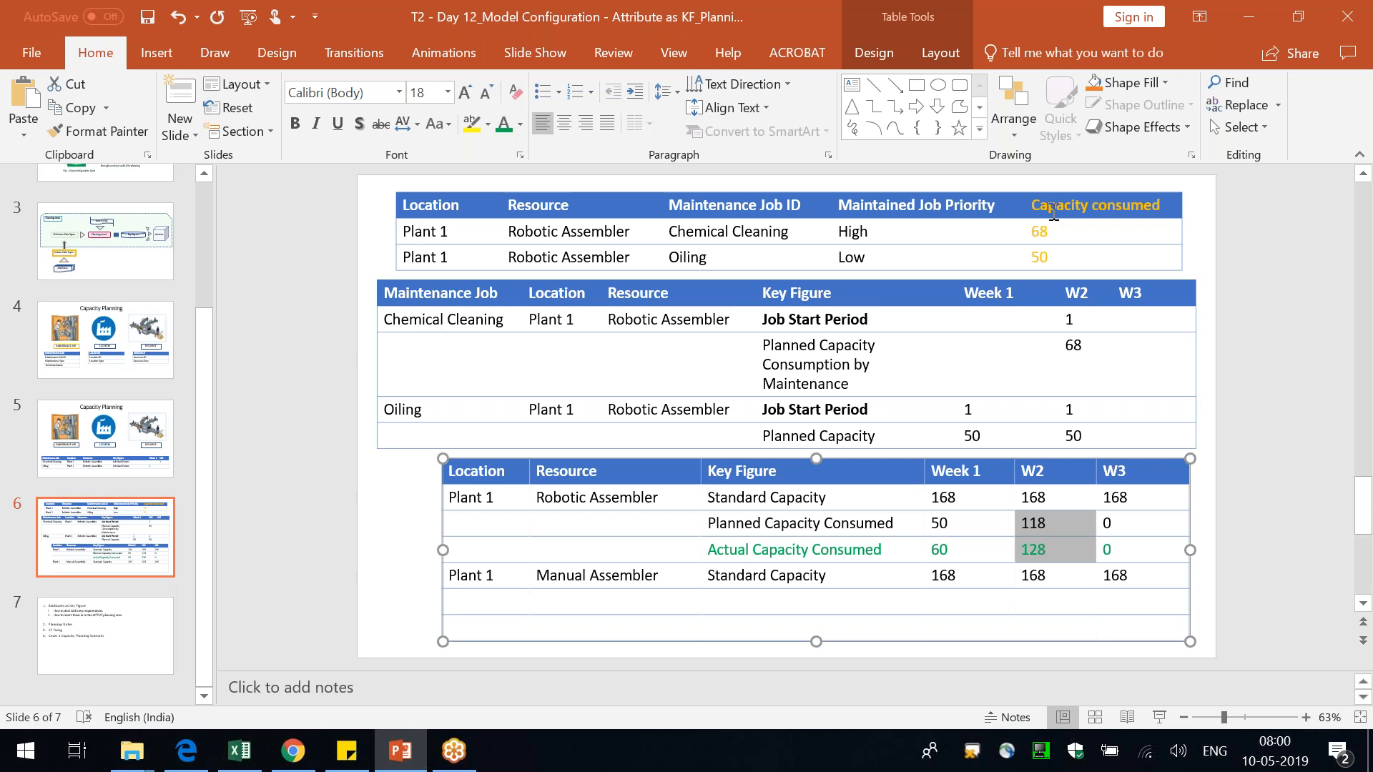
click(393, 579)
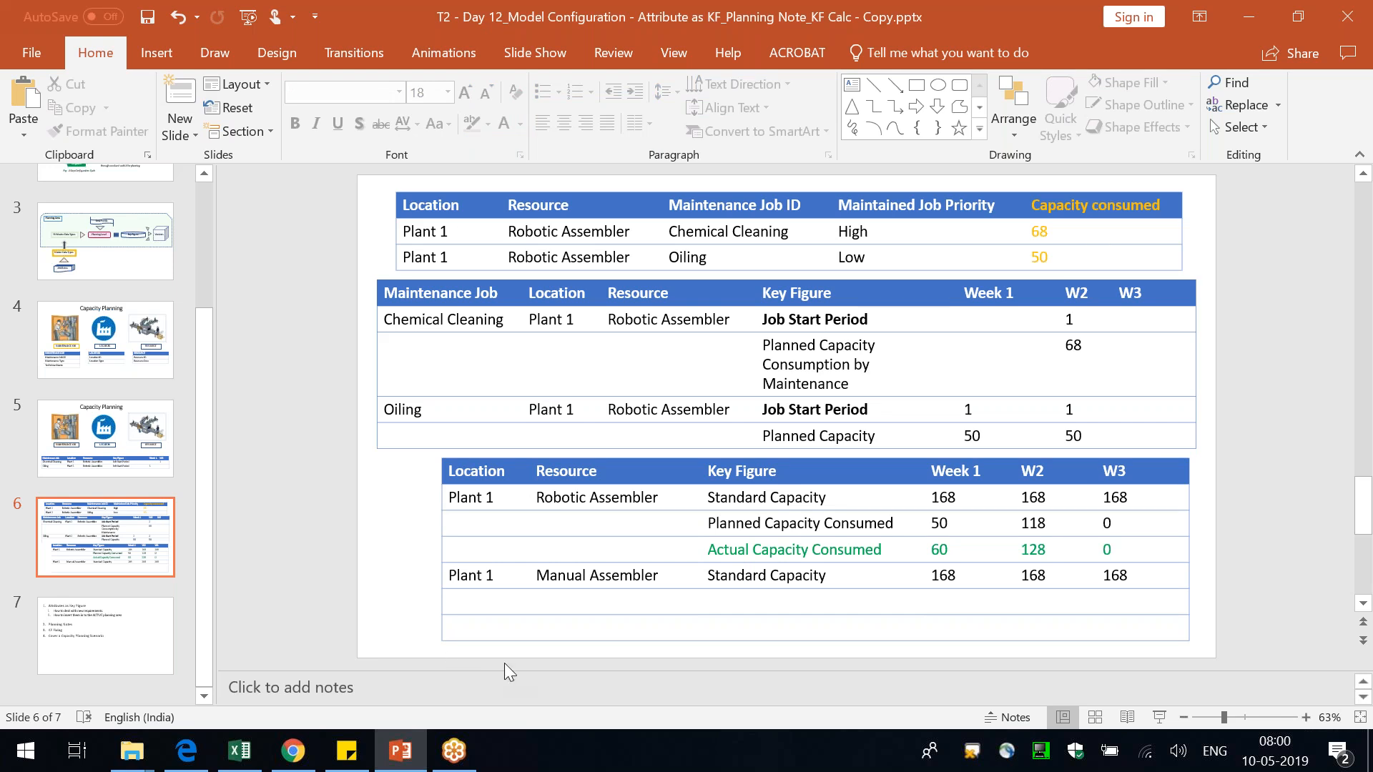
- Review the "Attributes as Key Figure" topic on slide 7 and return to the capacity tables on slide 6
click(107, 640)
click(438, 410)
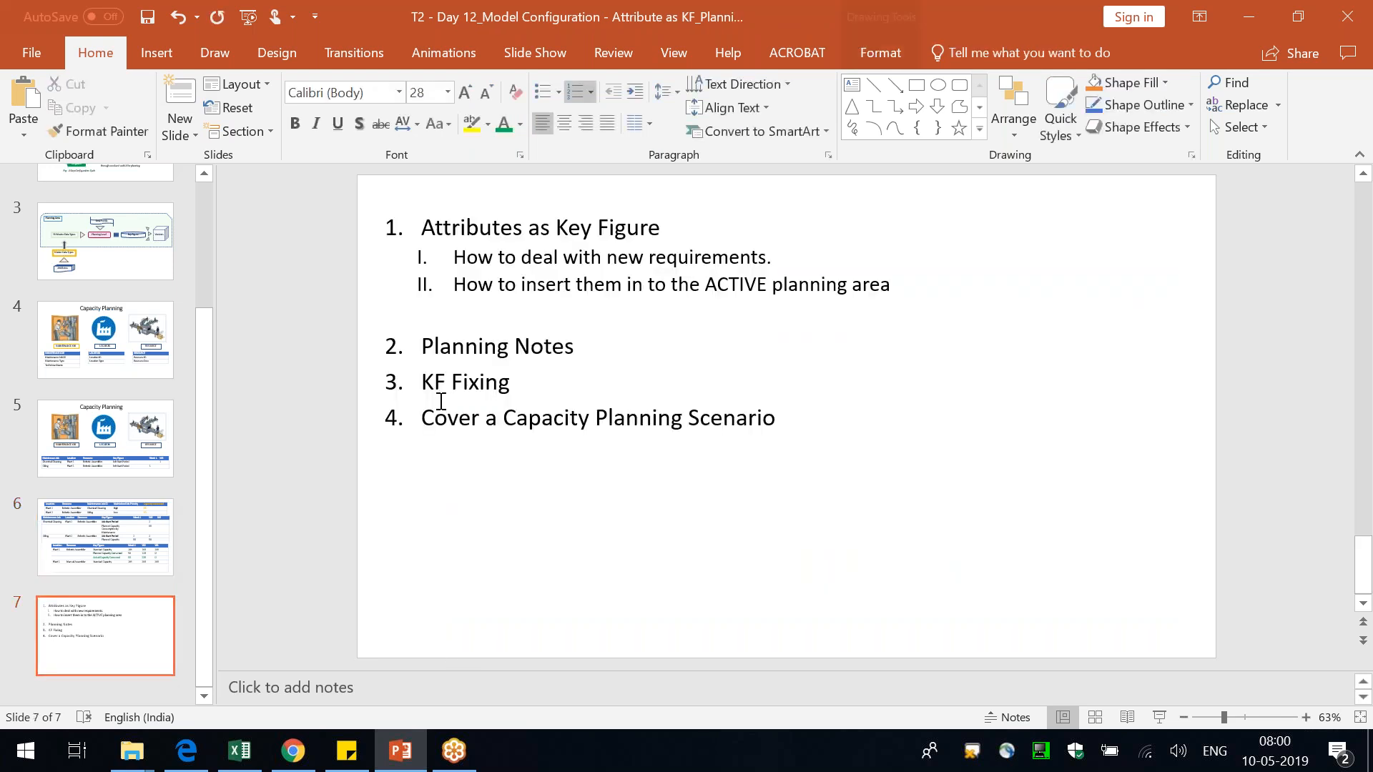
click(139, 513)
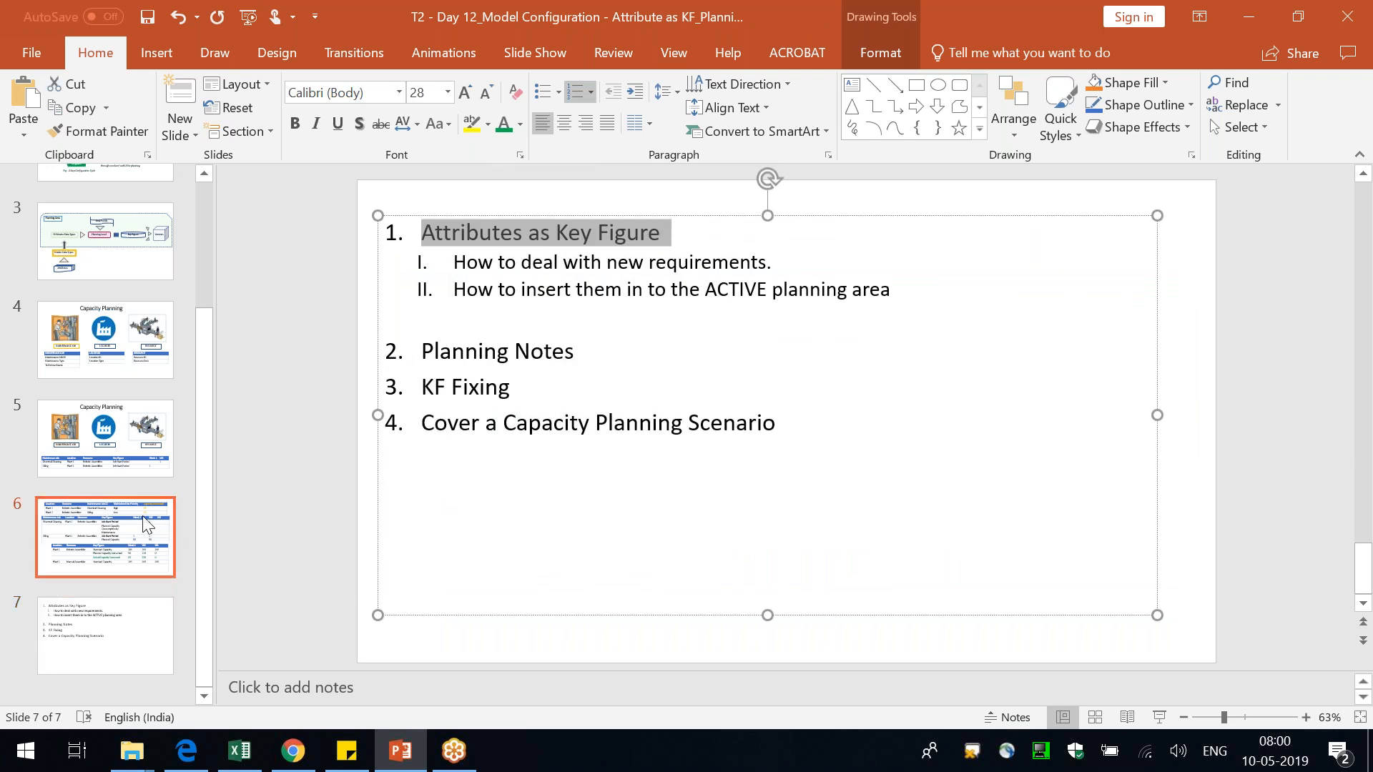
- Make the Capacity consumed column of the maintenance job priority table bold, including its values
click(1067, 218)
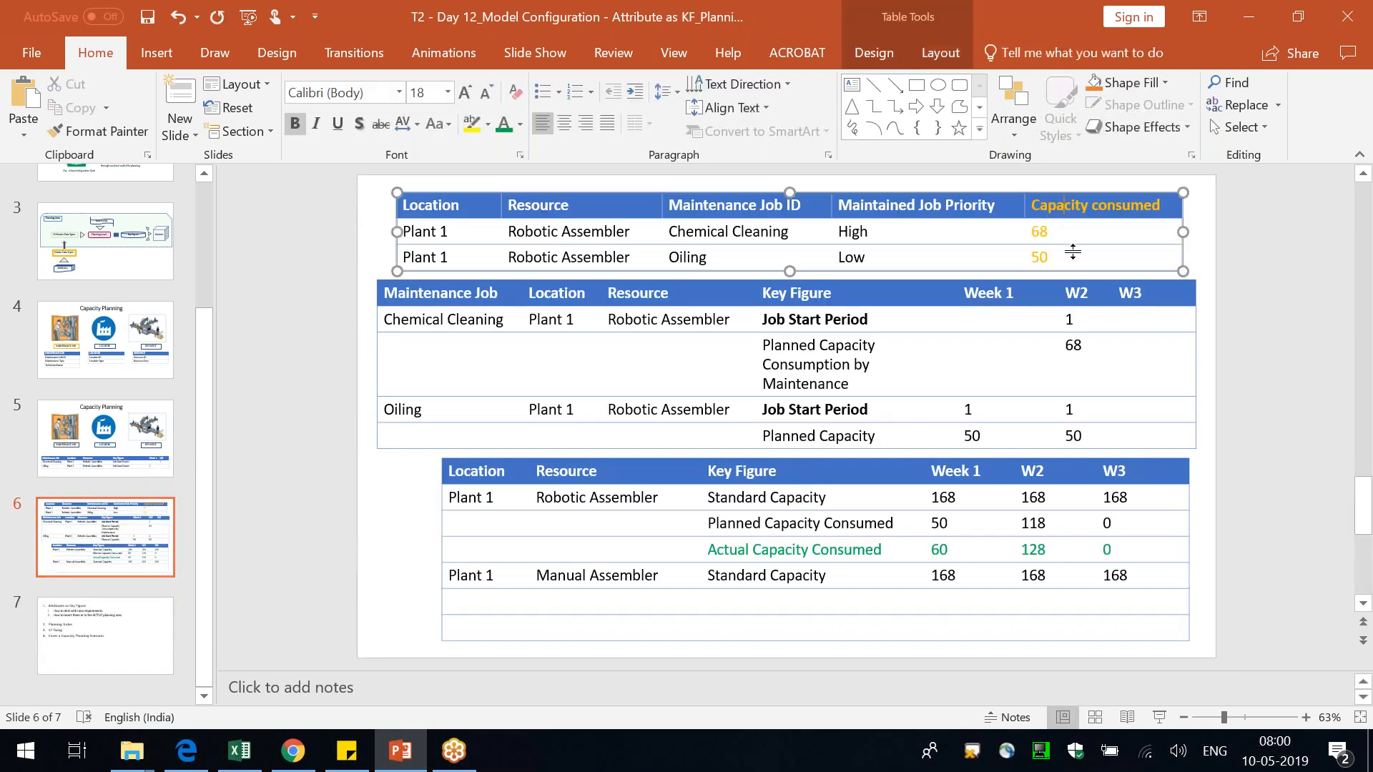
drag(1071, 256, 1073, 207)
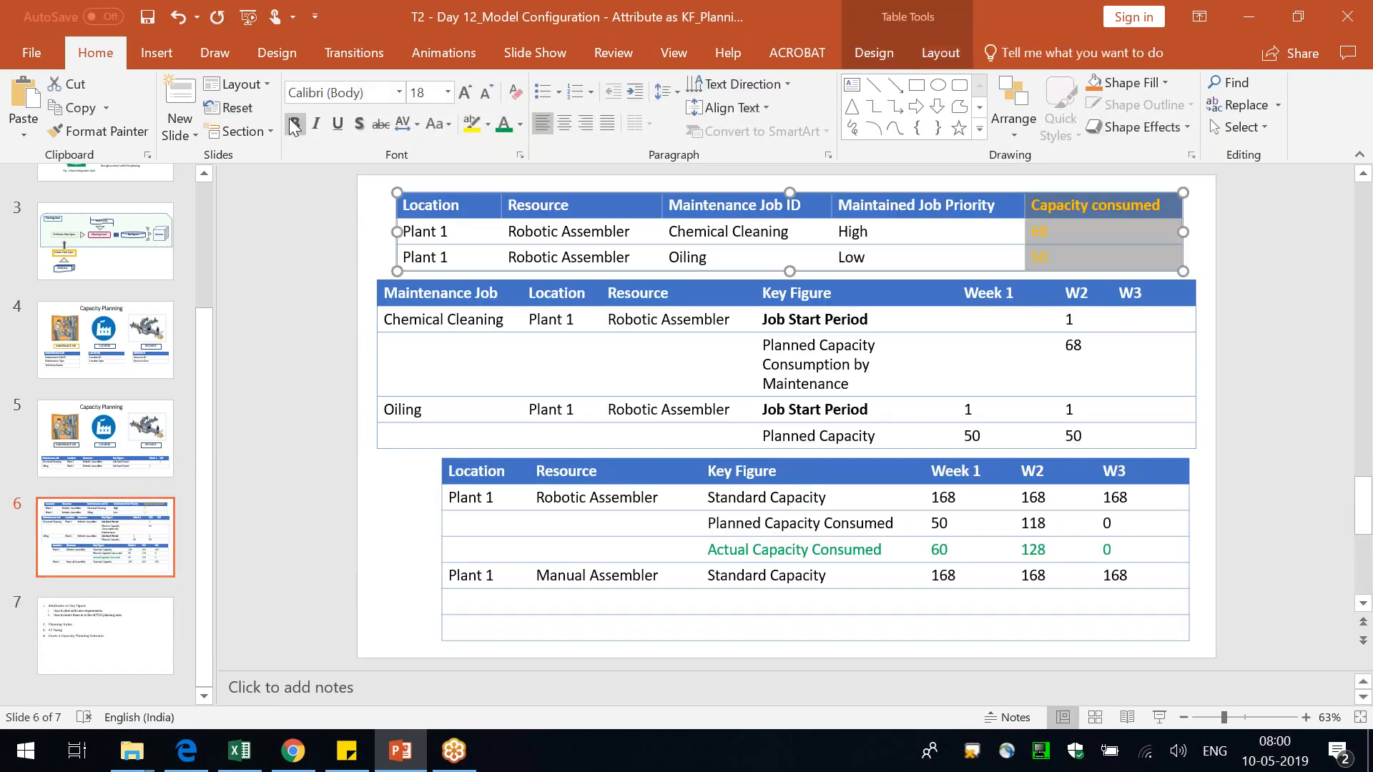
click(298, 338)
click(1101, 226)
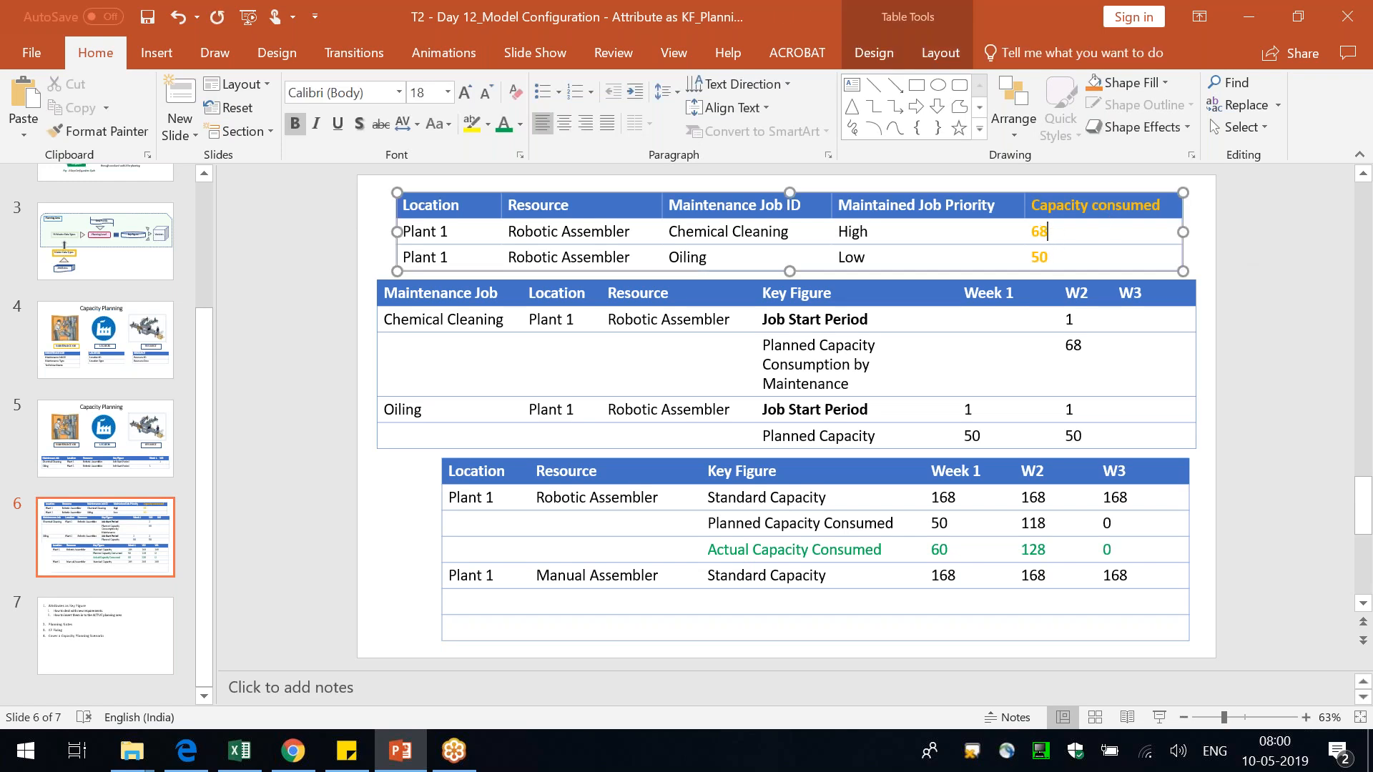
- Examine how Chemical Cleaning's W2 job start period and capacity consumed attribute determine its planned capacity consumption by maintenance
click(1100, 386)
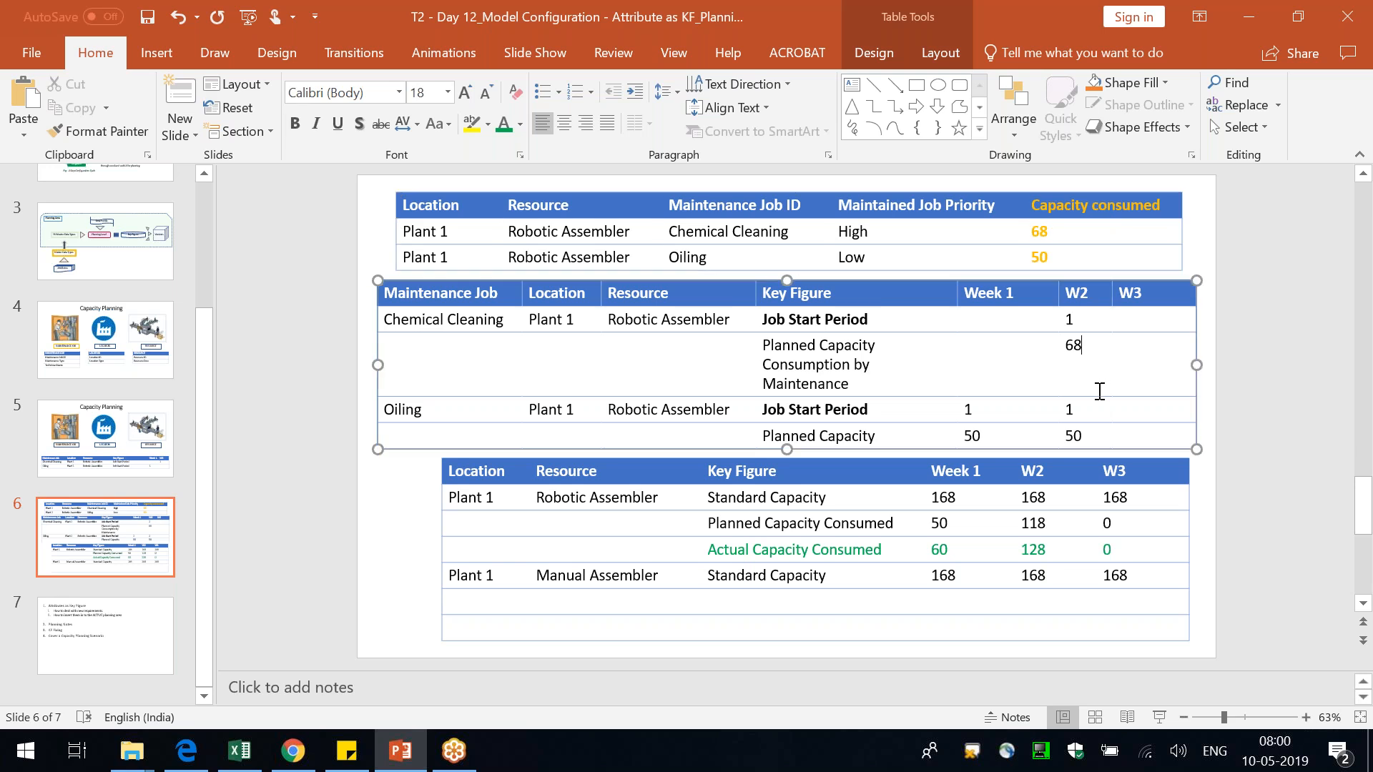
double_click(1070, 319)
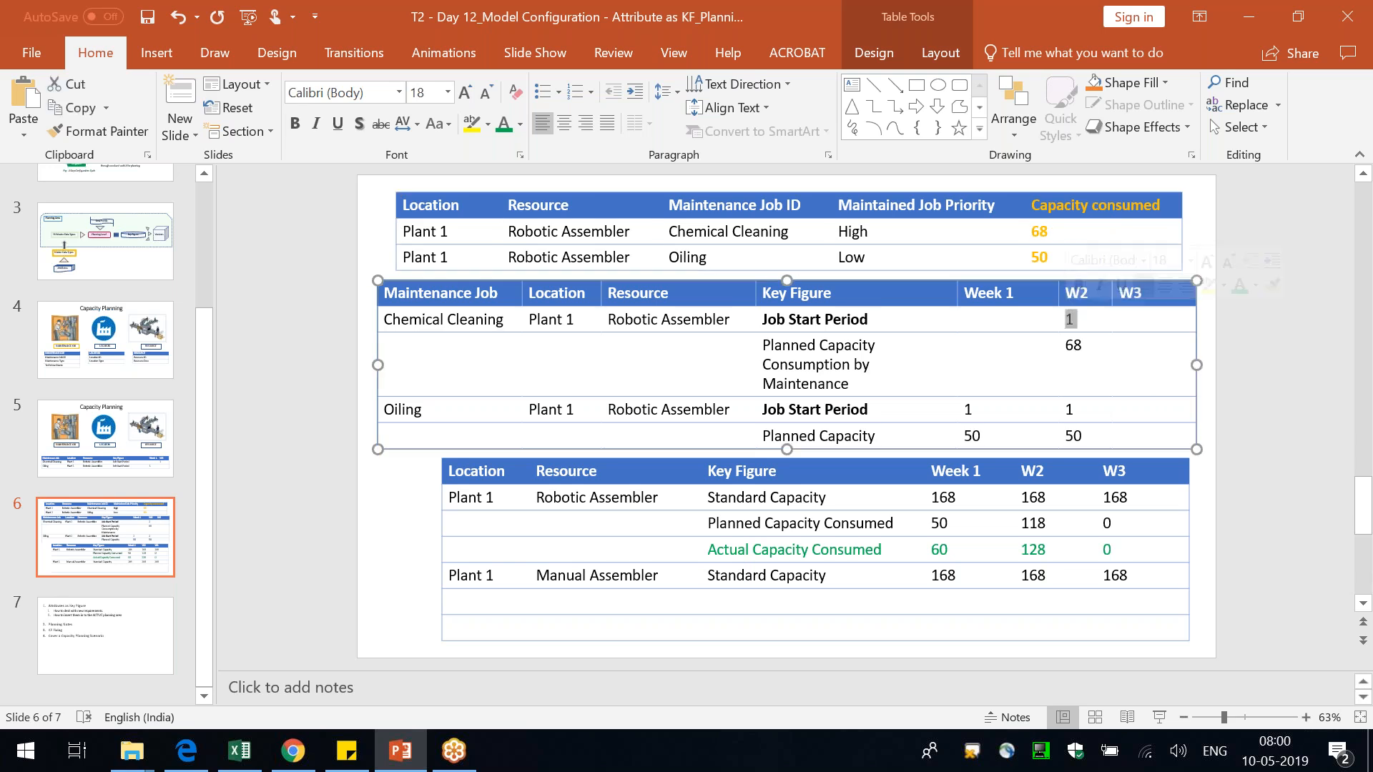
click(1038, 229)
double_click(1038, 230)
triple_click(858, 379)
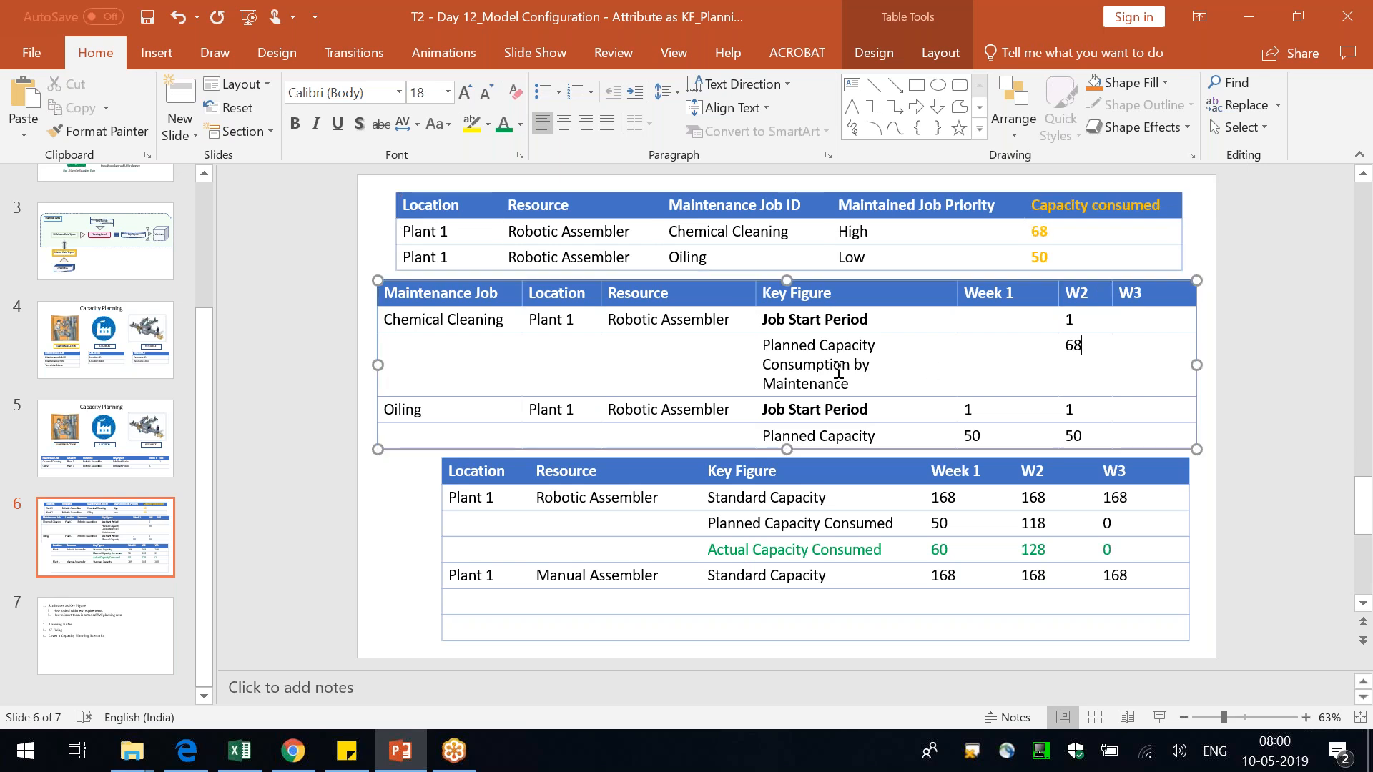
click(1227, 475)
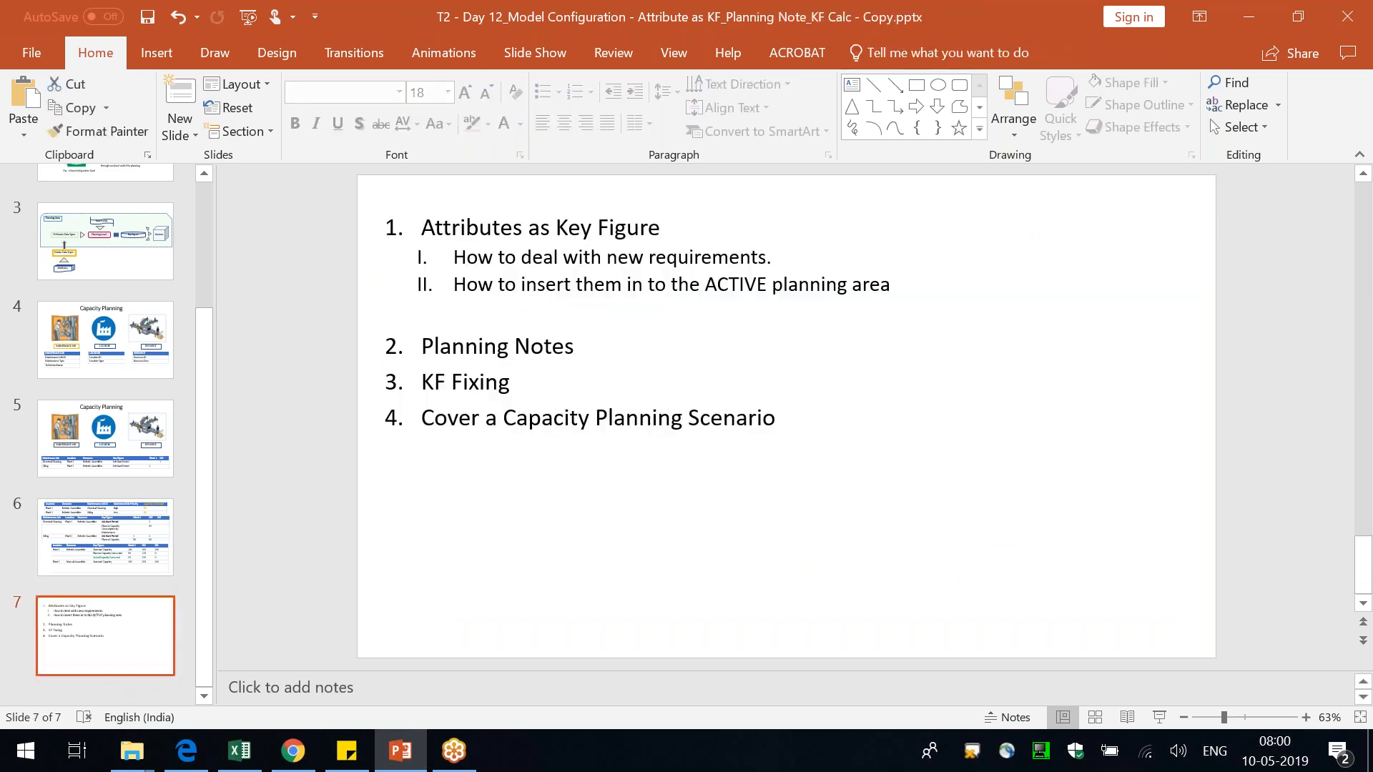
- Review the Planning Notes and KF Fixing topics in the agenda list on slide 7
click(532, 351)
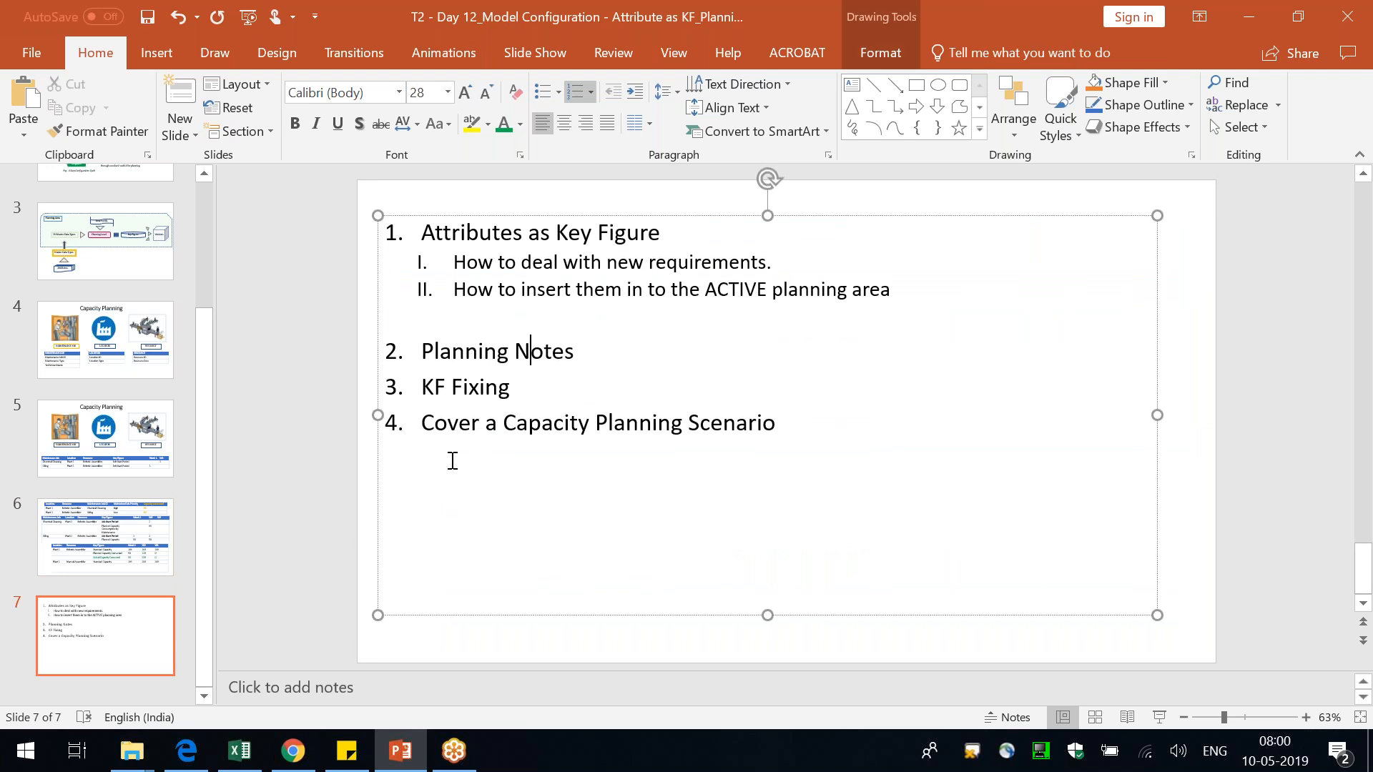
drag(596, 354, 469, 350)
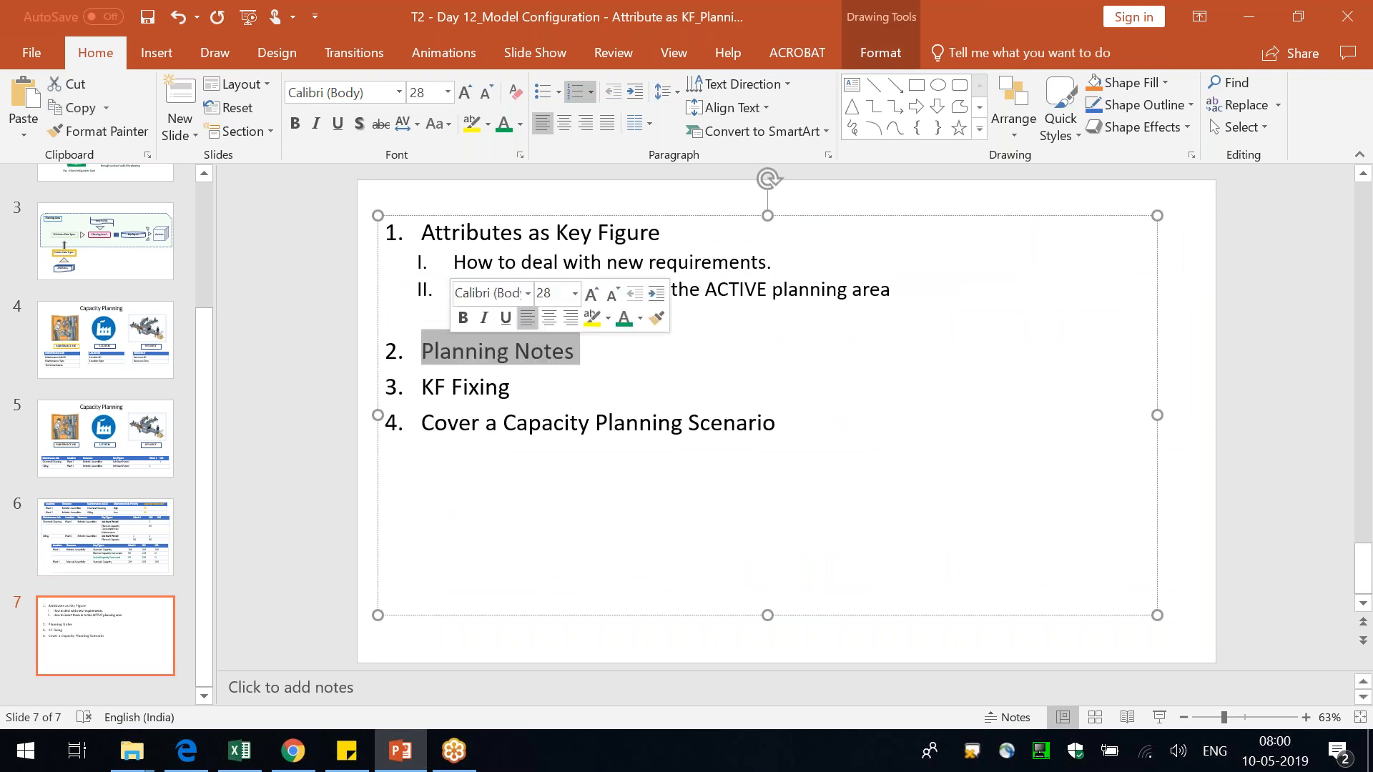
drag(539, 387, 429, 399)
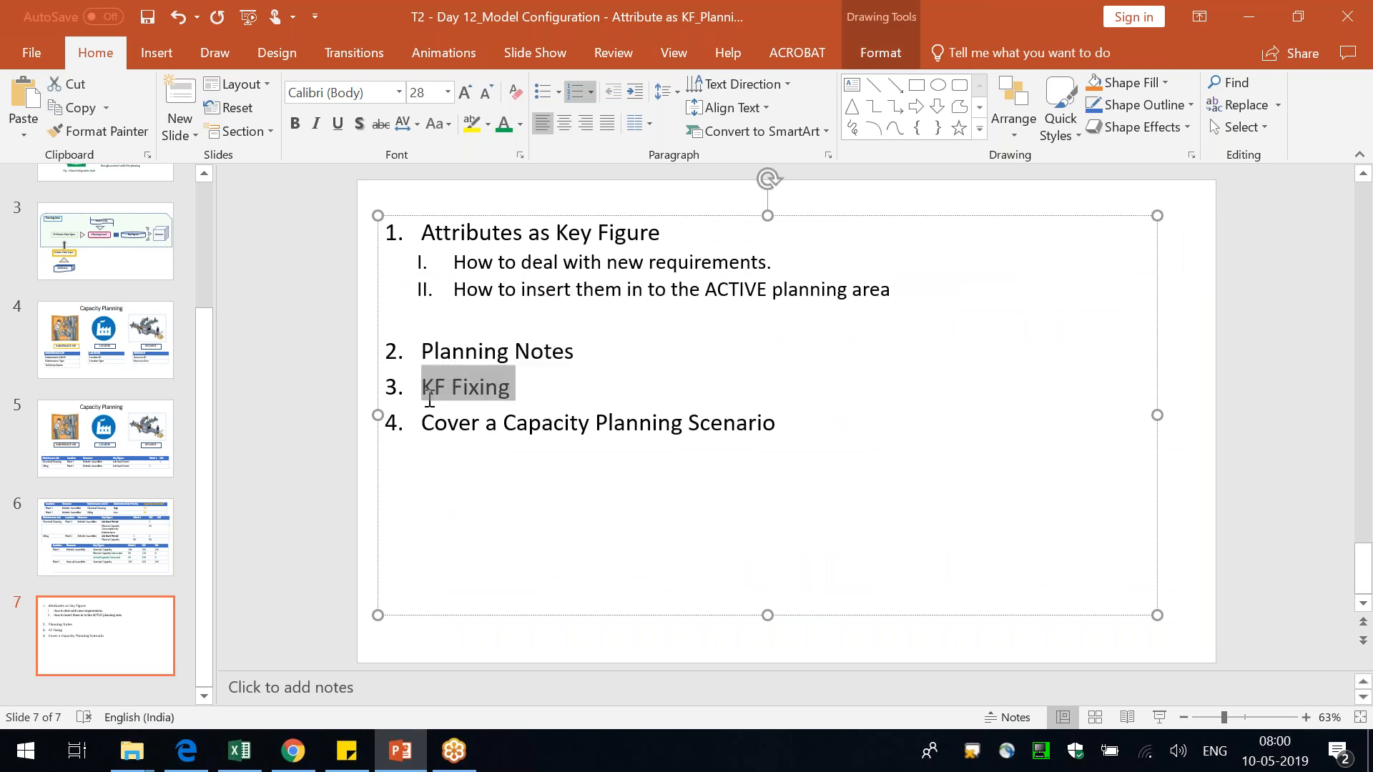
click(304, 521)
- Check the Location Resource Maintenance master data type in Chrome against the Capacity consumed column on slide 6 in PowerPoint
click(292, 751)
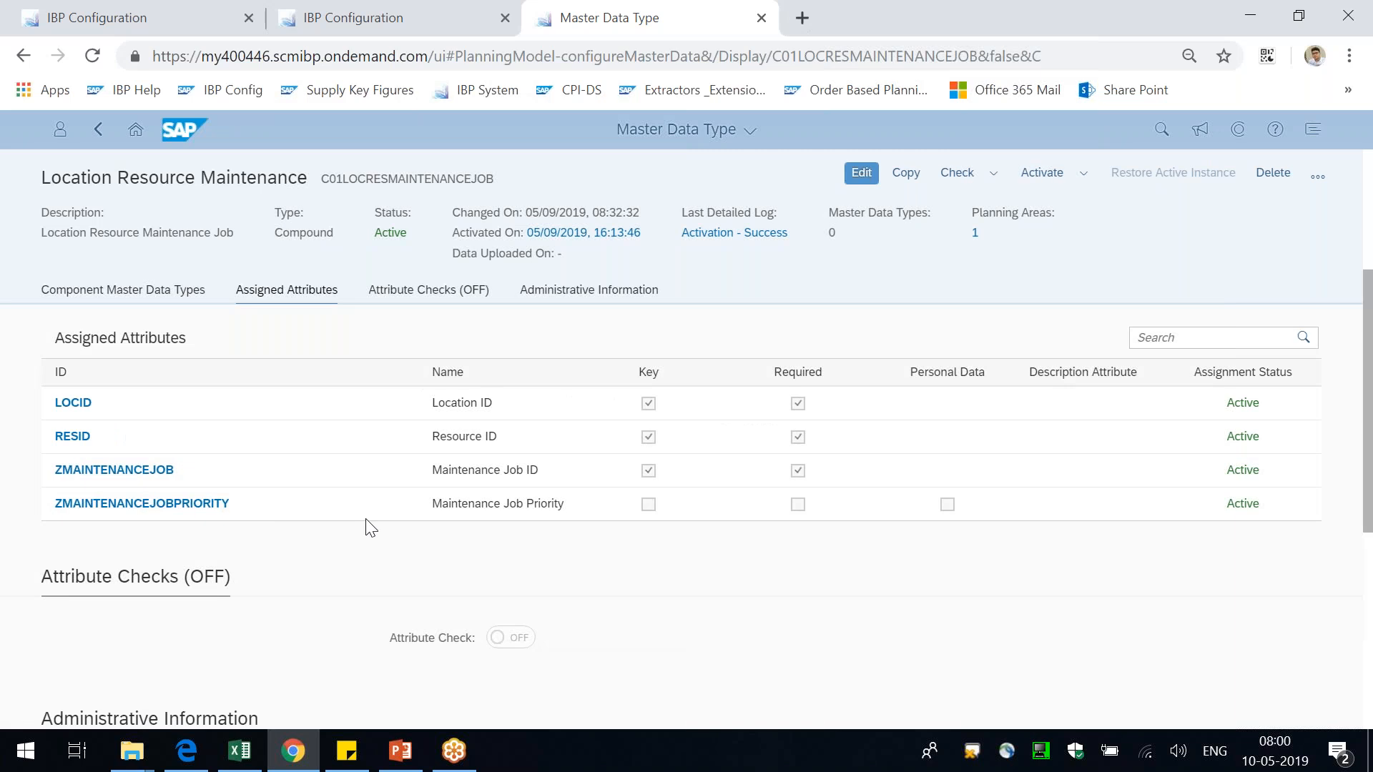
drag(61, 178, 267, 179)
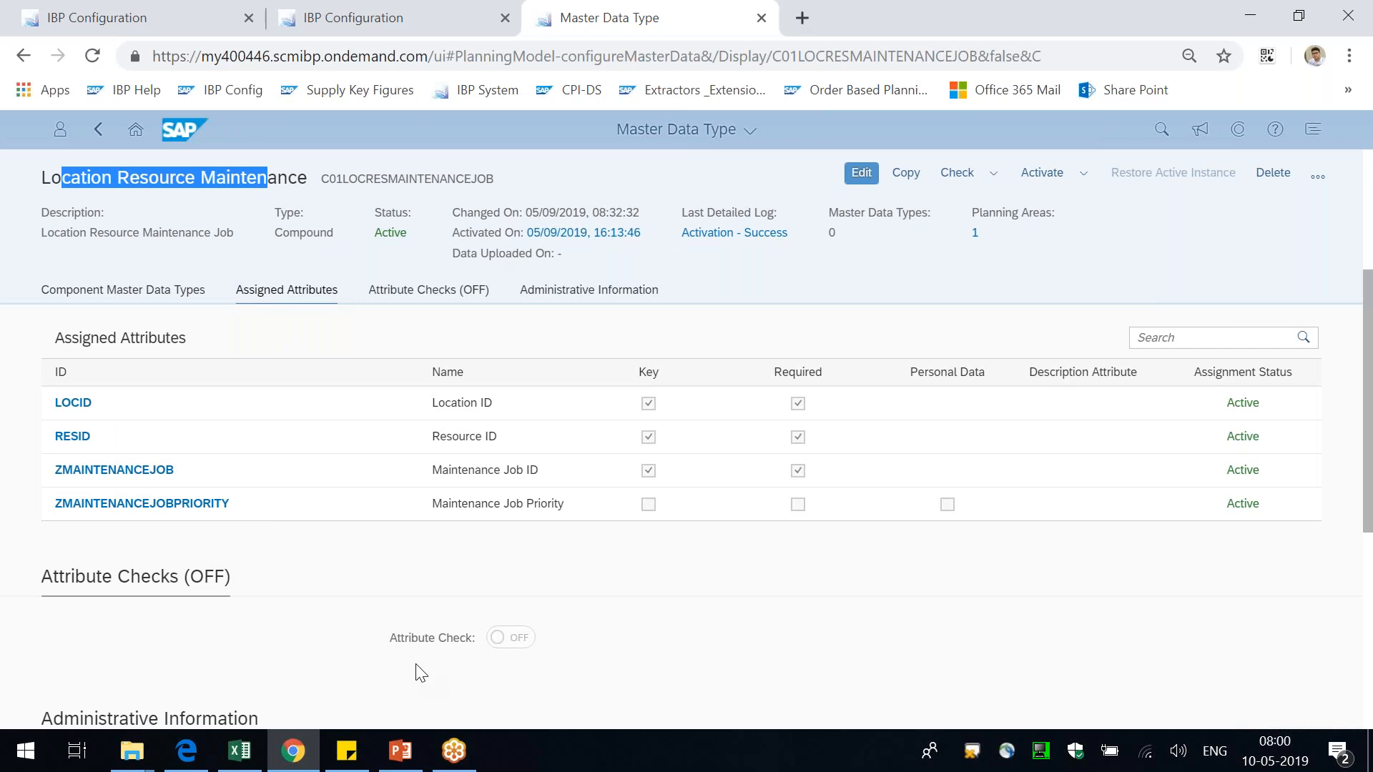
click(400, 751)
click(106, 537)
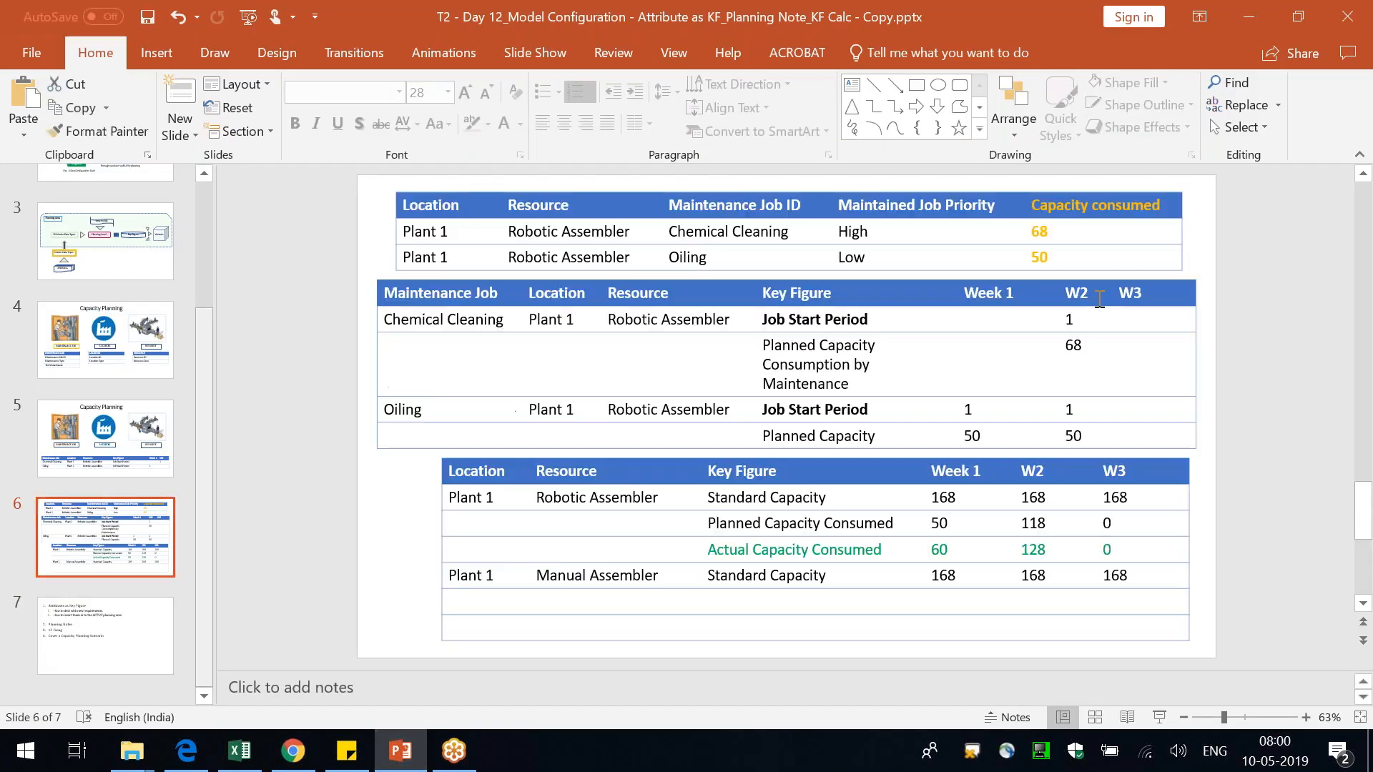
click(1071, 208)
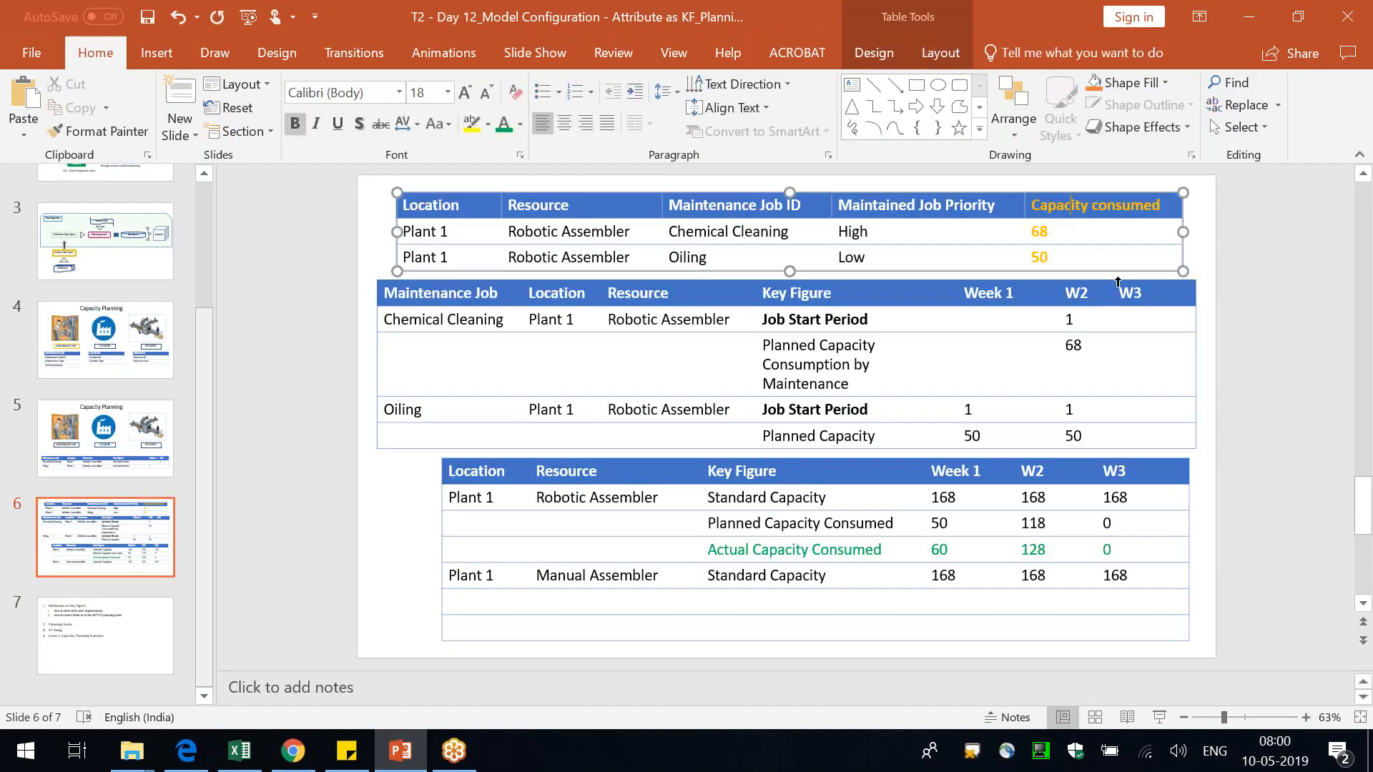
- Switch to Chrome, open the Location Resource Maintenance master data type for editing and review its assigned attributes
key(alt+Tab)
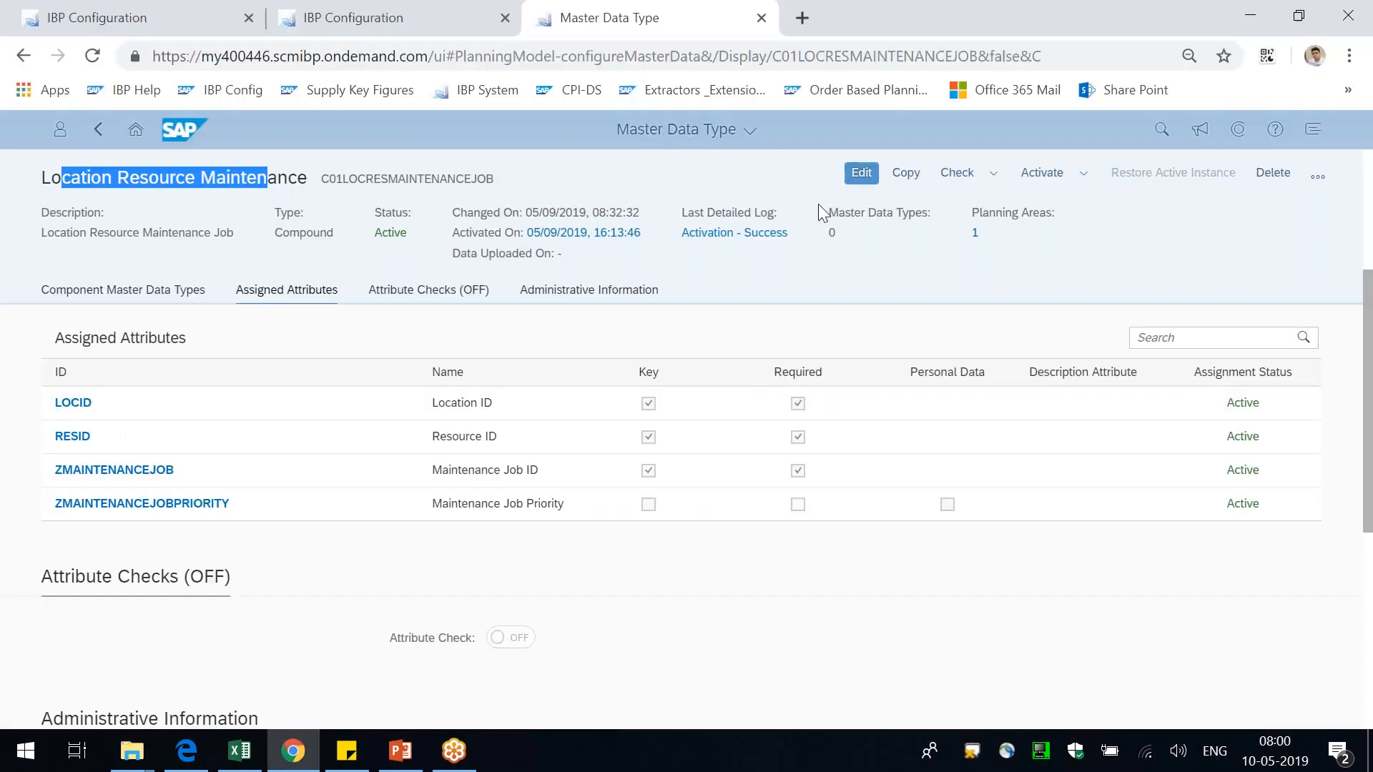
click(861, 174)
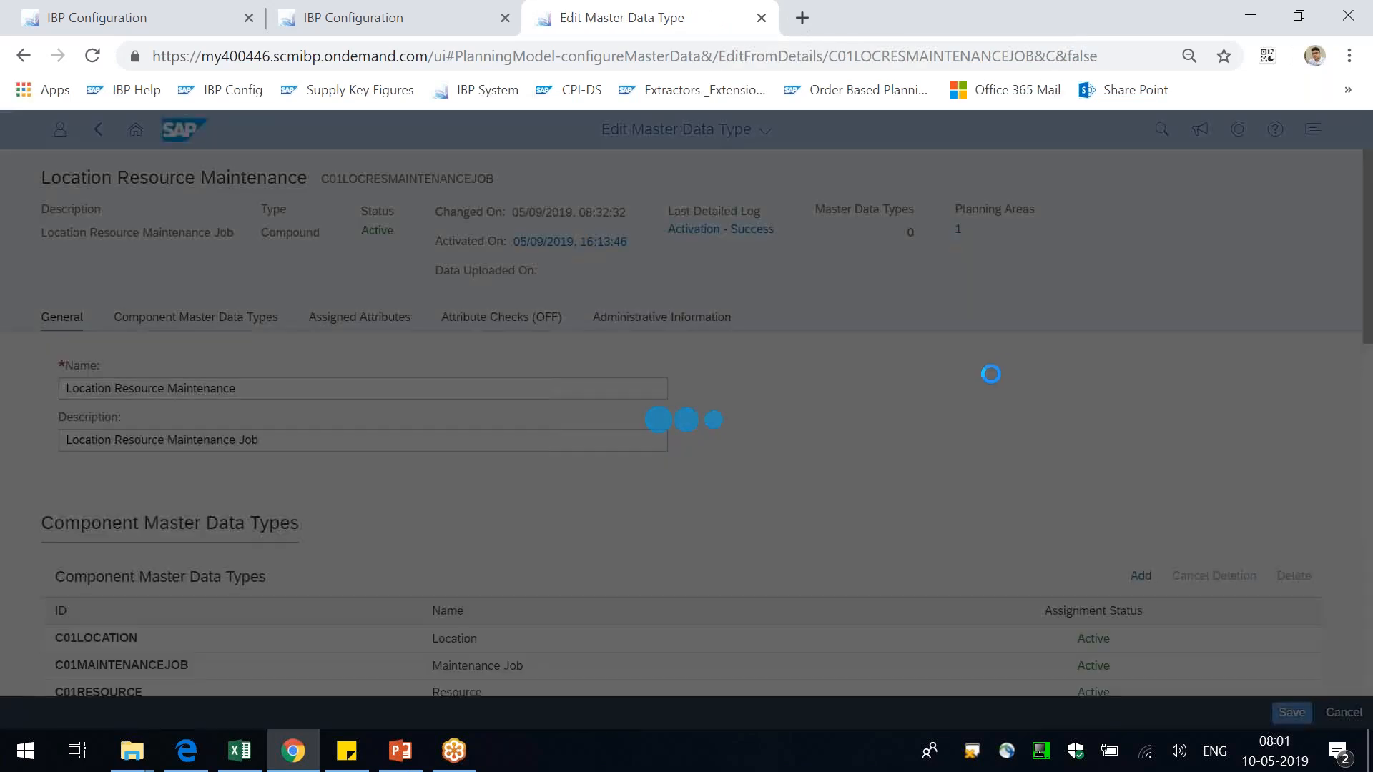
scroll(1059, 411, down, 3)
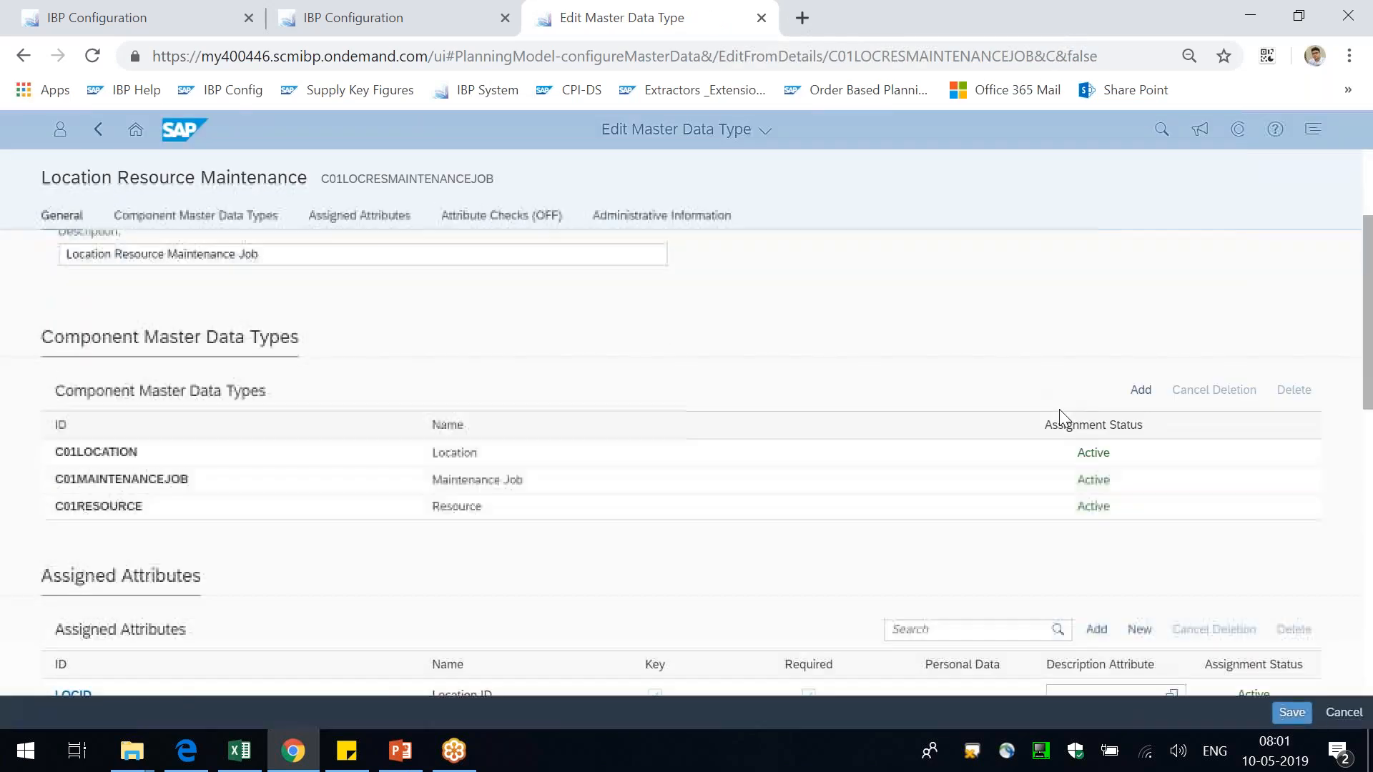
scroll(1058, 409, down, 3)
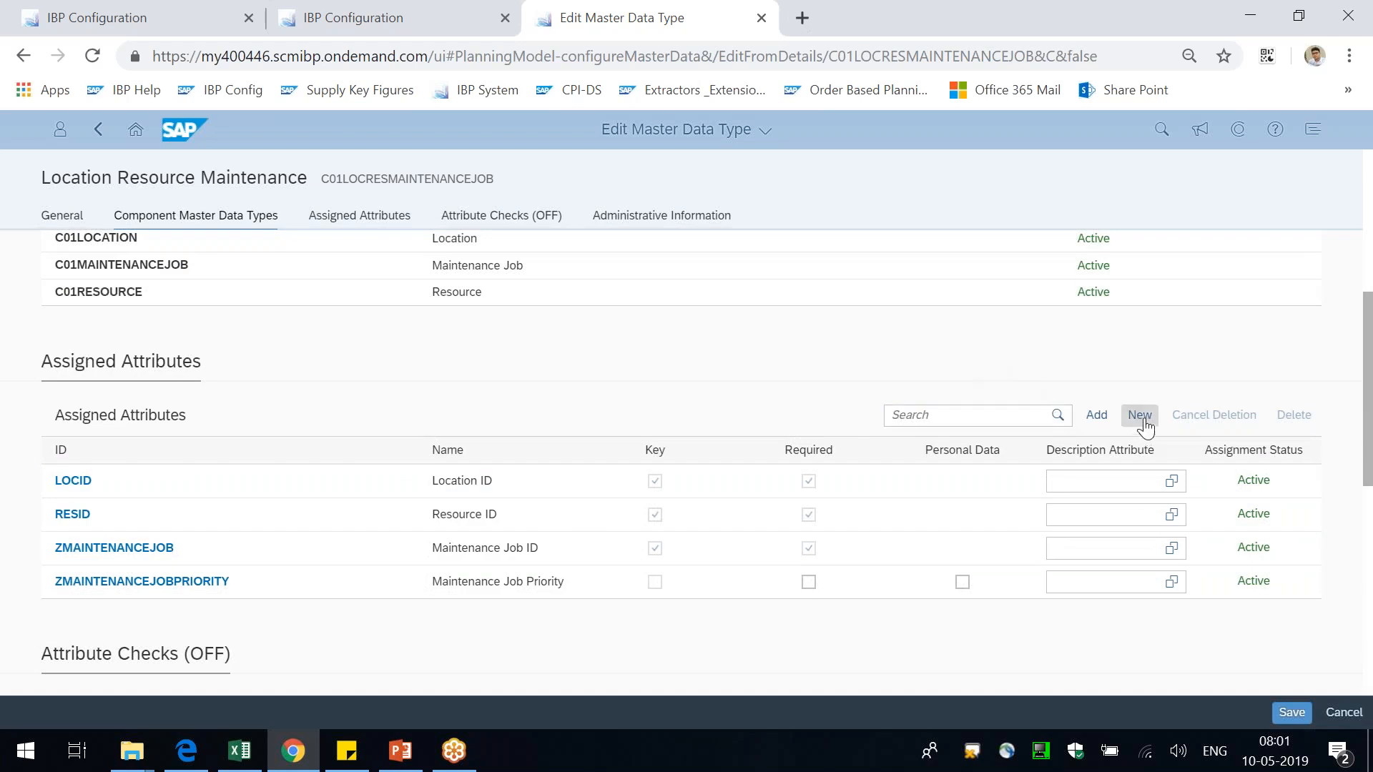
scroll(784, 346, up, 5)
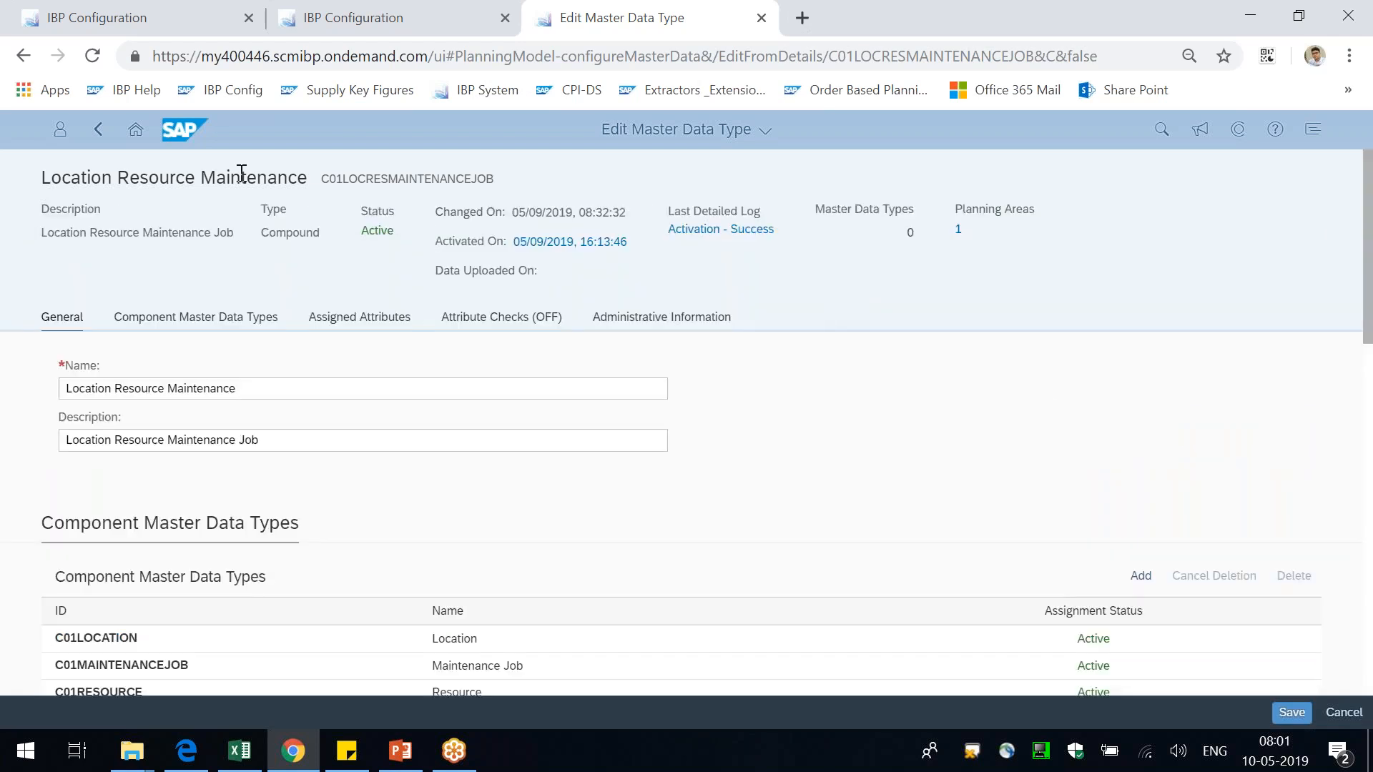
- Start a new attribute with the ID ZMAINTENANCECAPACITYCONSUMED in the assigned attributes of Location Resource Maintenance
scroll(1241, 438, down, 5)
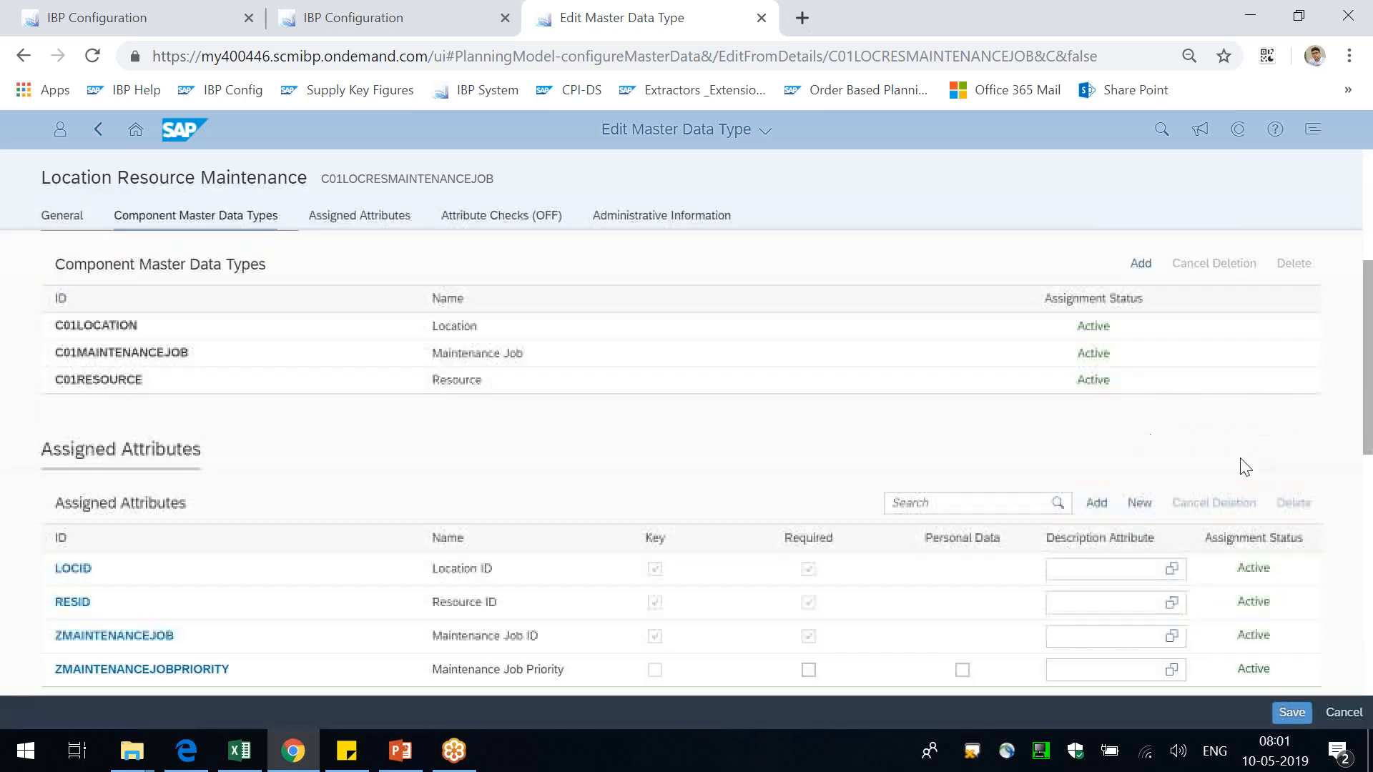
scroll(1221, 482, up, 5)
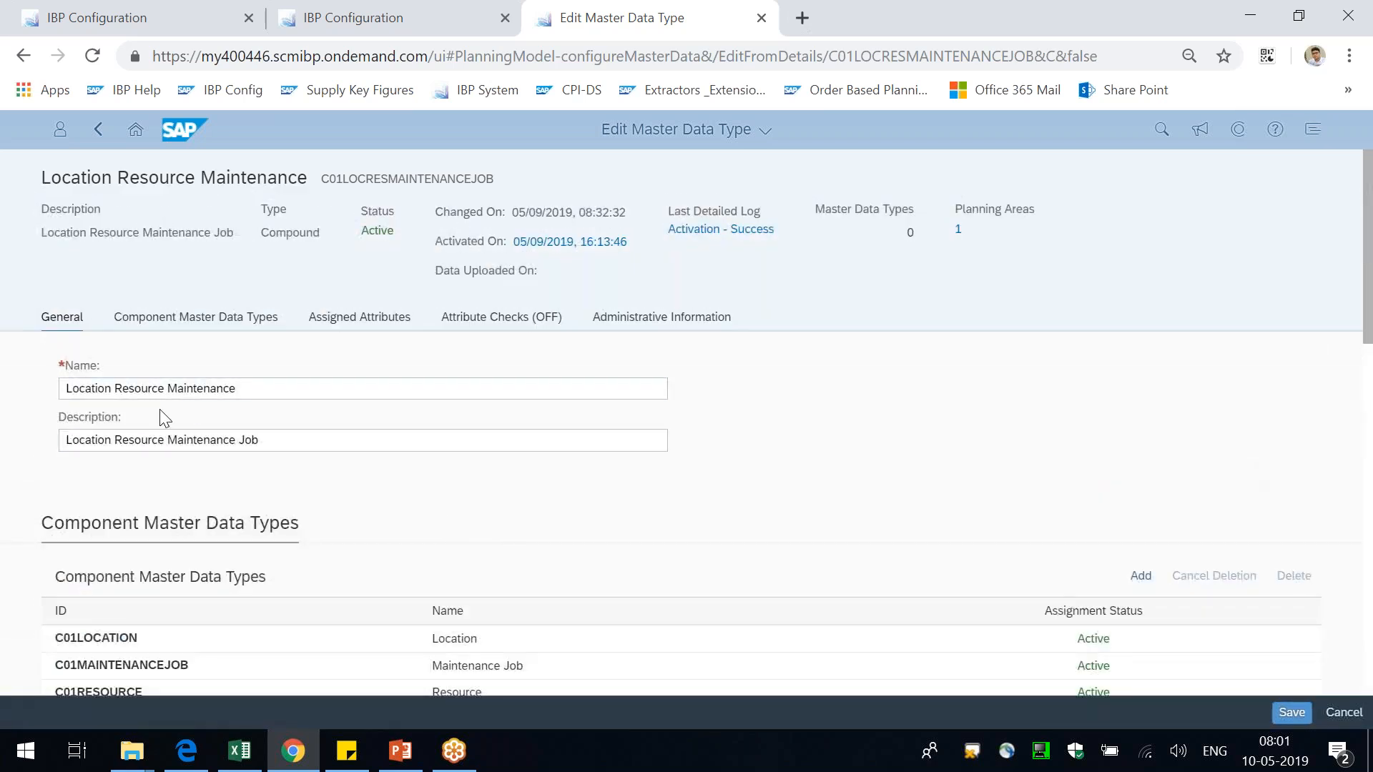
scroll(160, 419, down, 3)
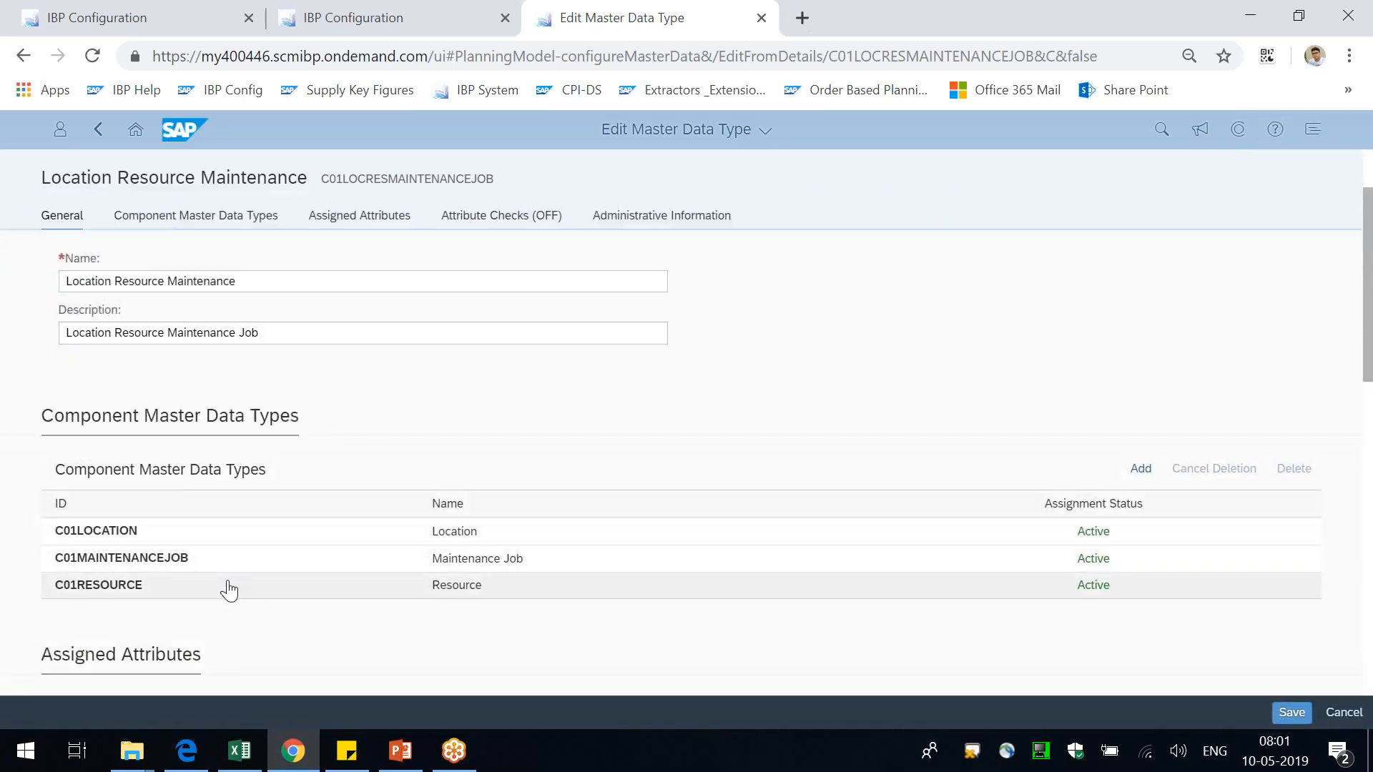
scroll(331, 245, down, 3)
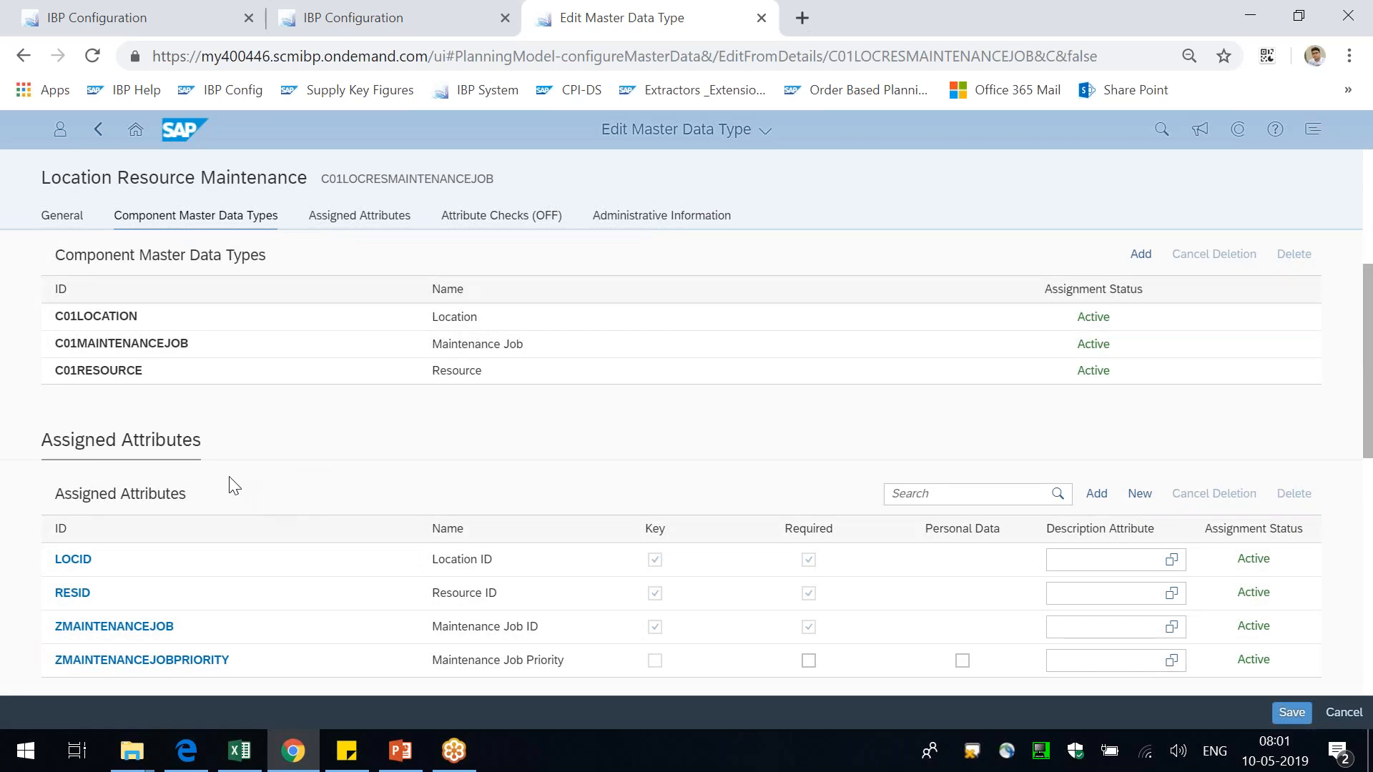
scroll(245, 484, down, 2)
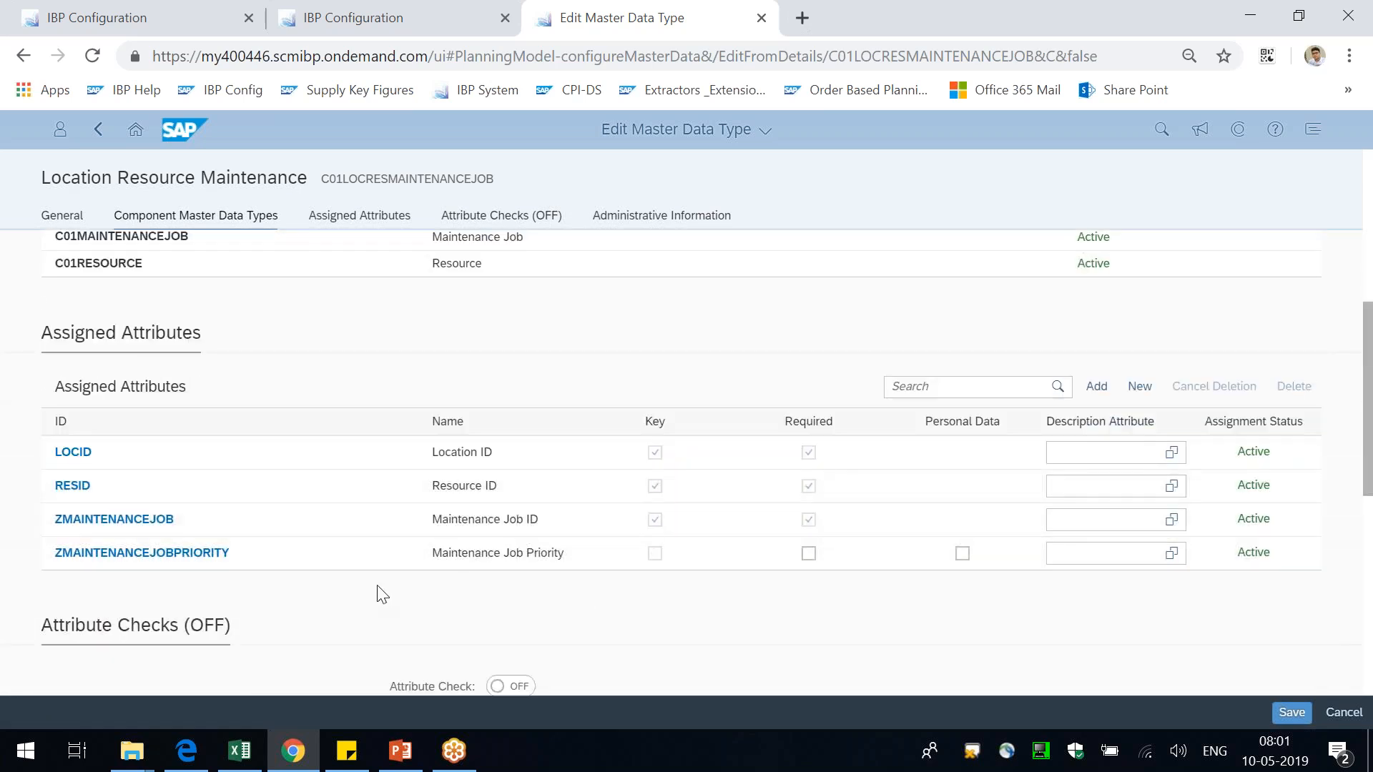
click(1148, 389)
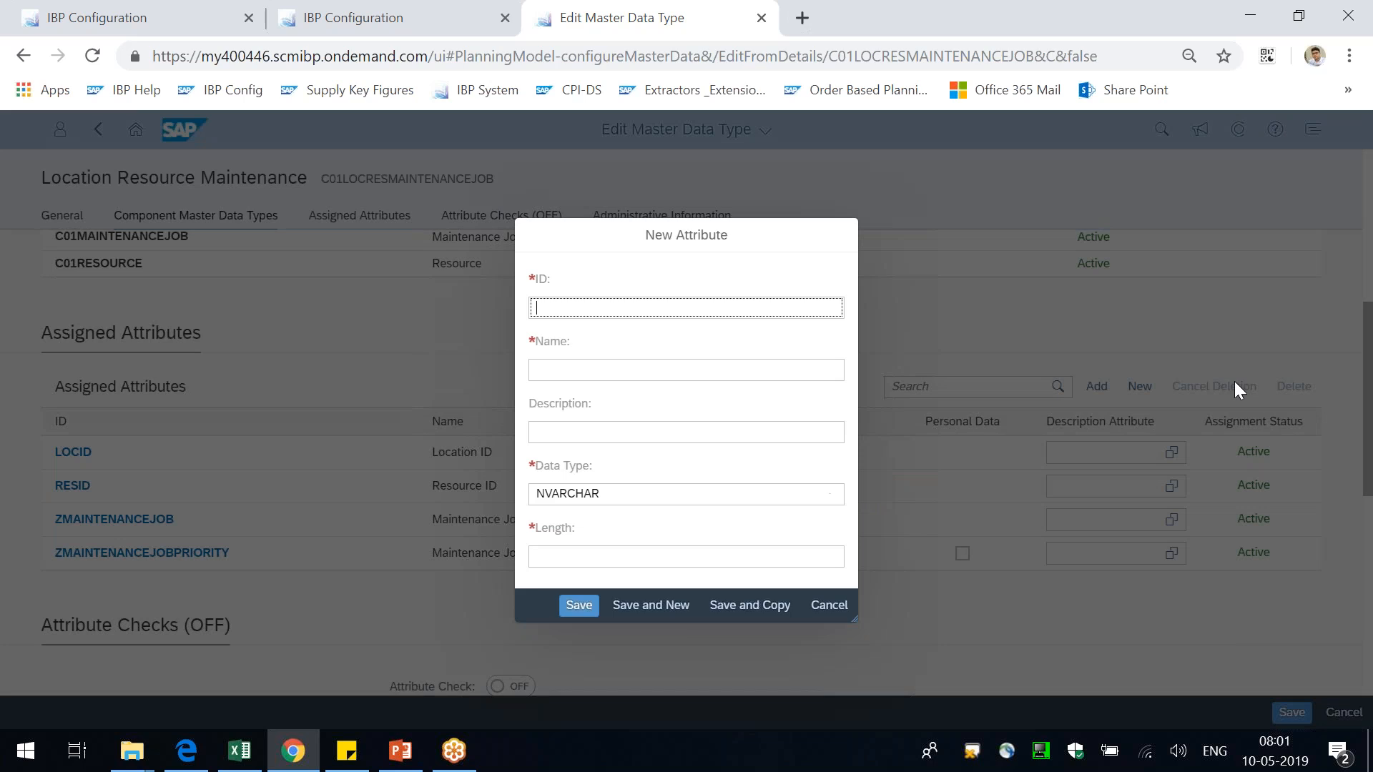
text(ZMAINTENANCECAPACITYCONSUMED)
key(Tab)
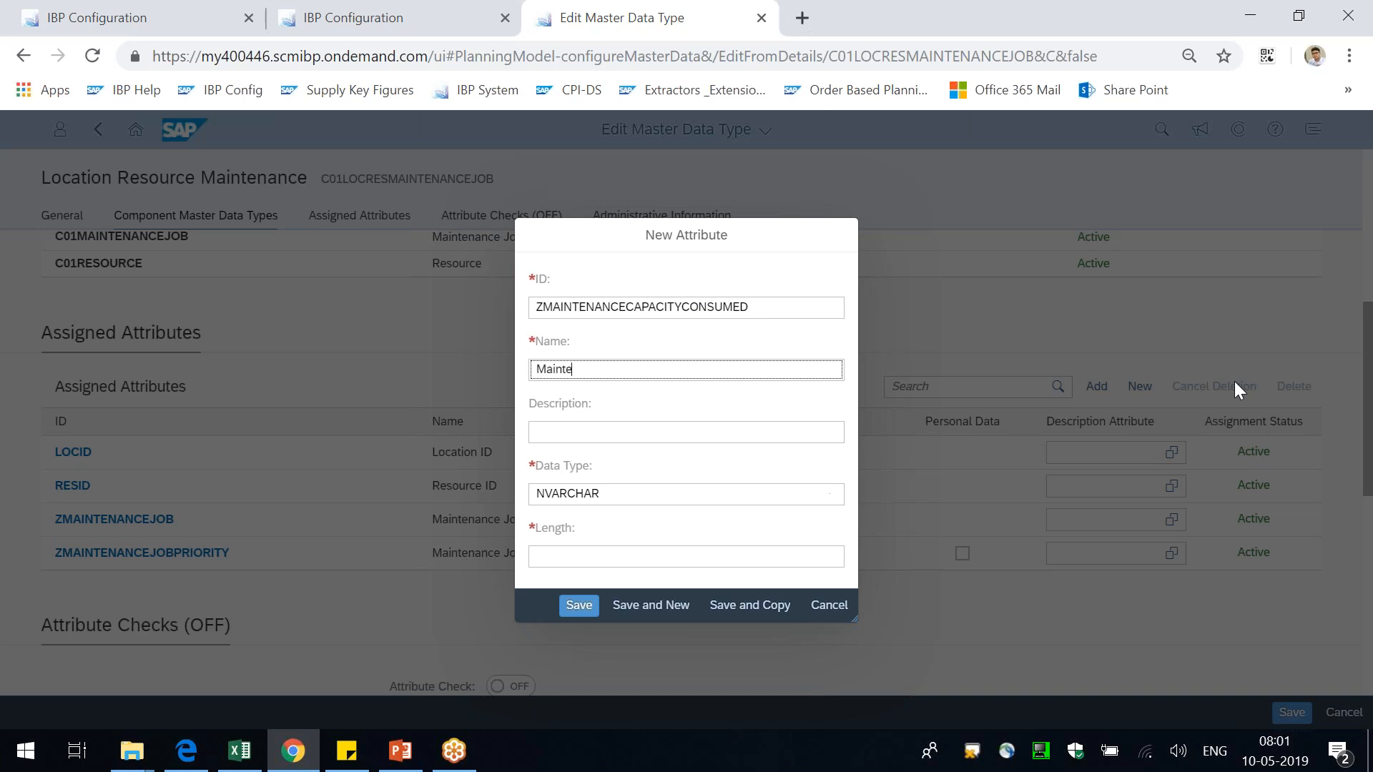
- Enter "Capacity required by Job" as both the name and the description of the new attribute
text(e)
right_click(570, 369)
click(626, 382)
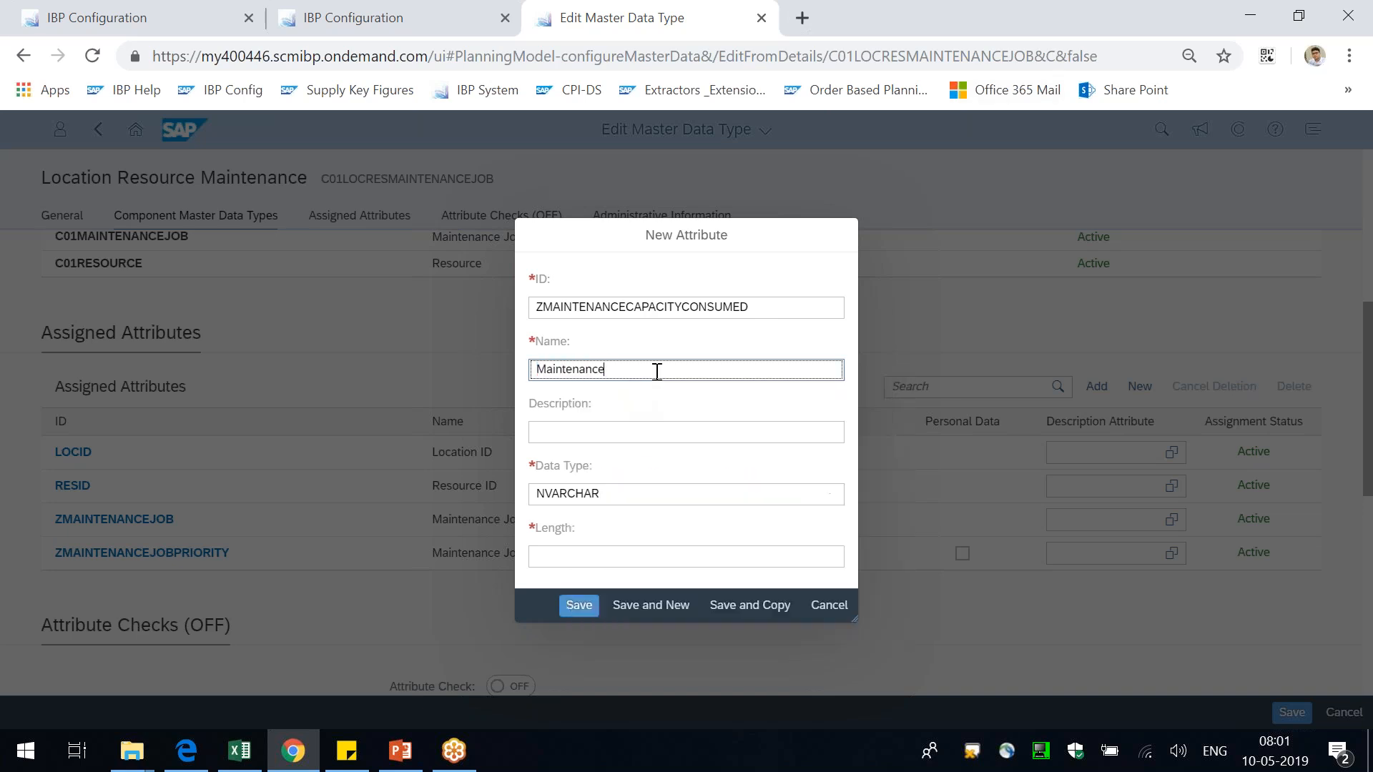
text(Activity Capacit)
key(ctrl+a)
text(Capacit)
key(ctrl+a)
key(ctrl+c)
key(Tab)
key(ctrl+v)
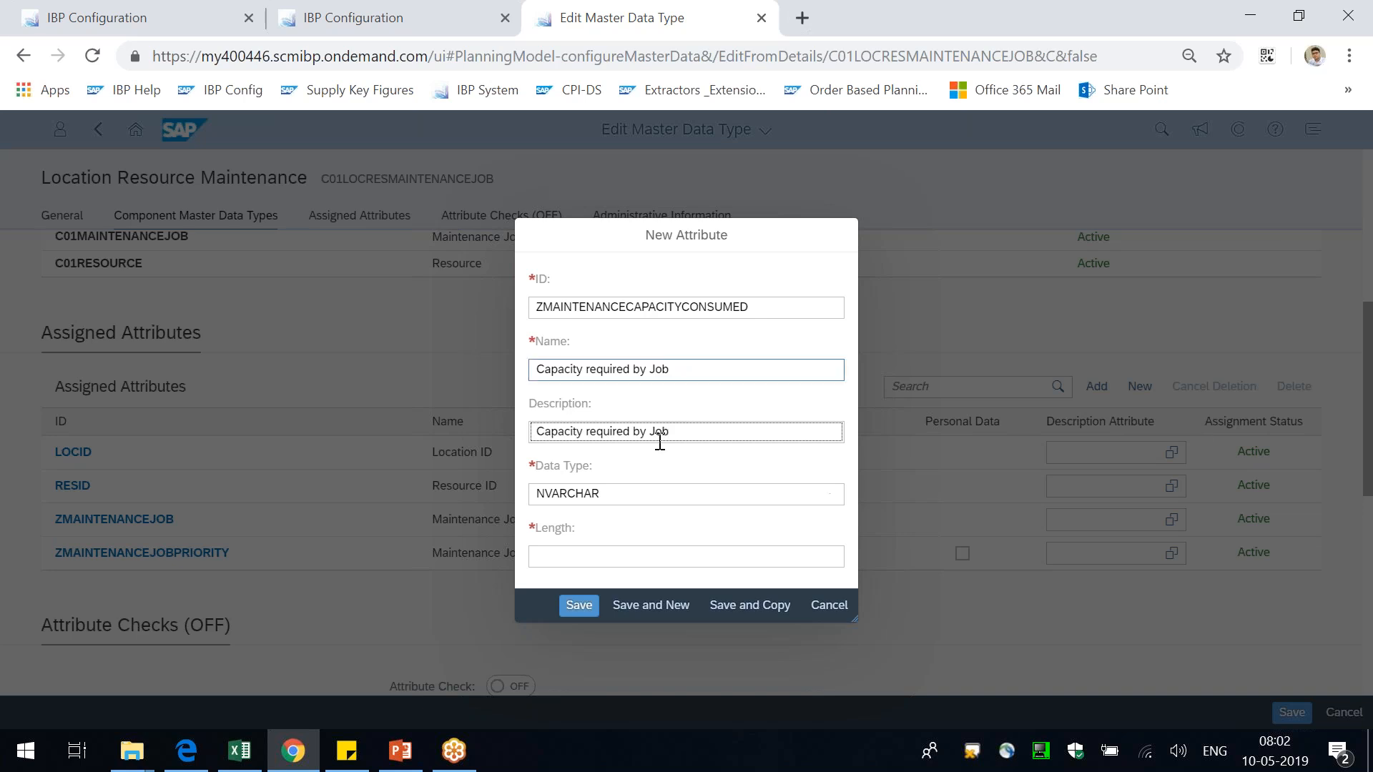
- Set the new attribute's data type to DECIMAL(18,6) and save the attribute
click(663, 497)
click(629, 574)
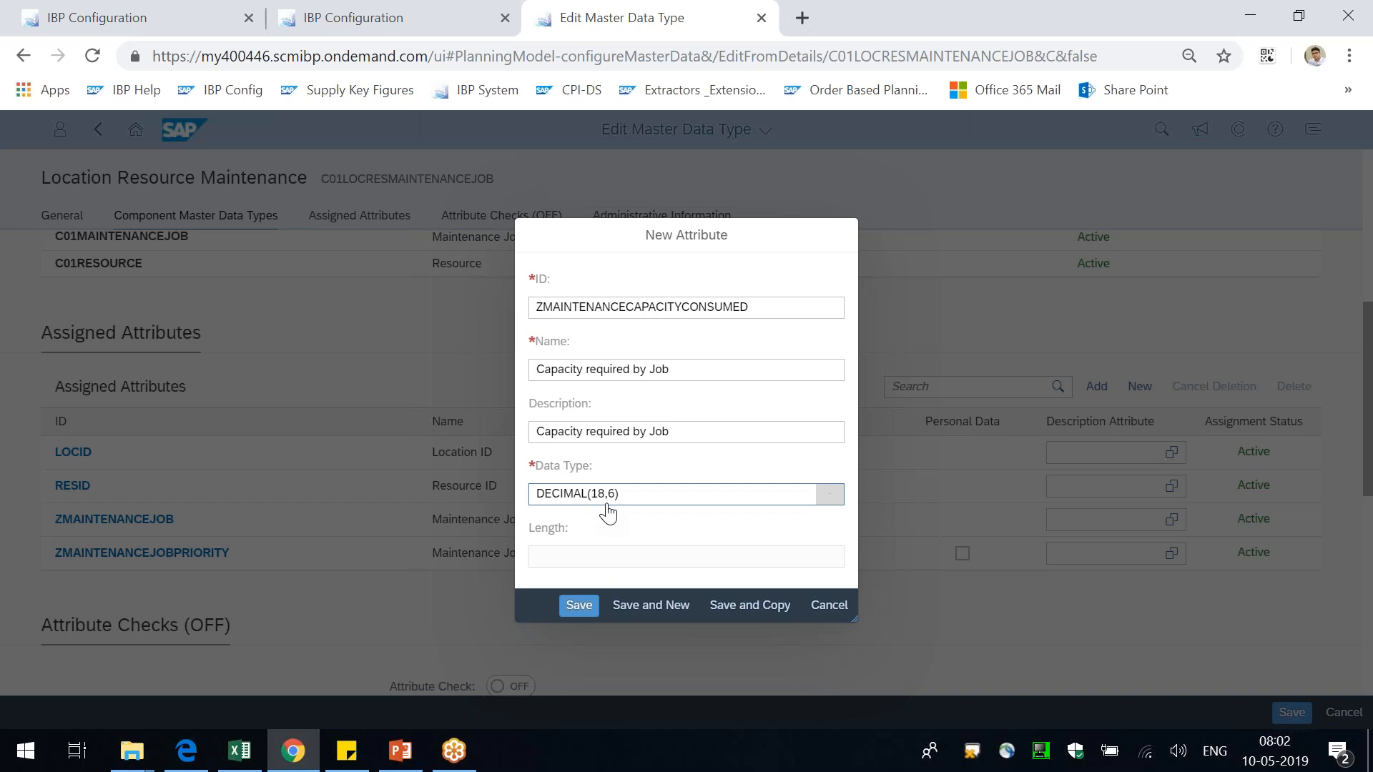
click(590, 608)
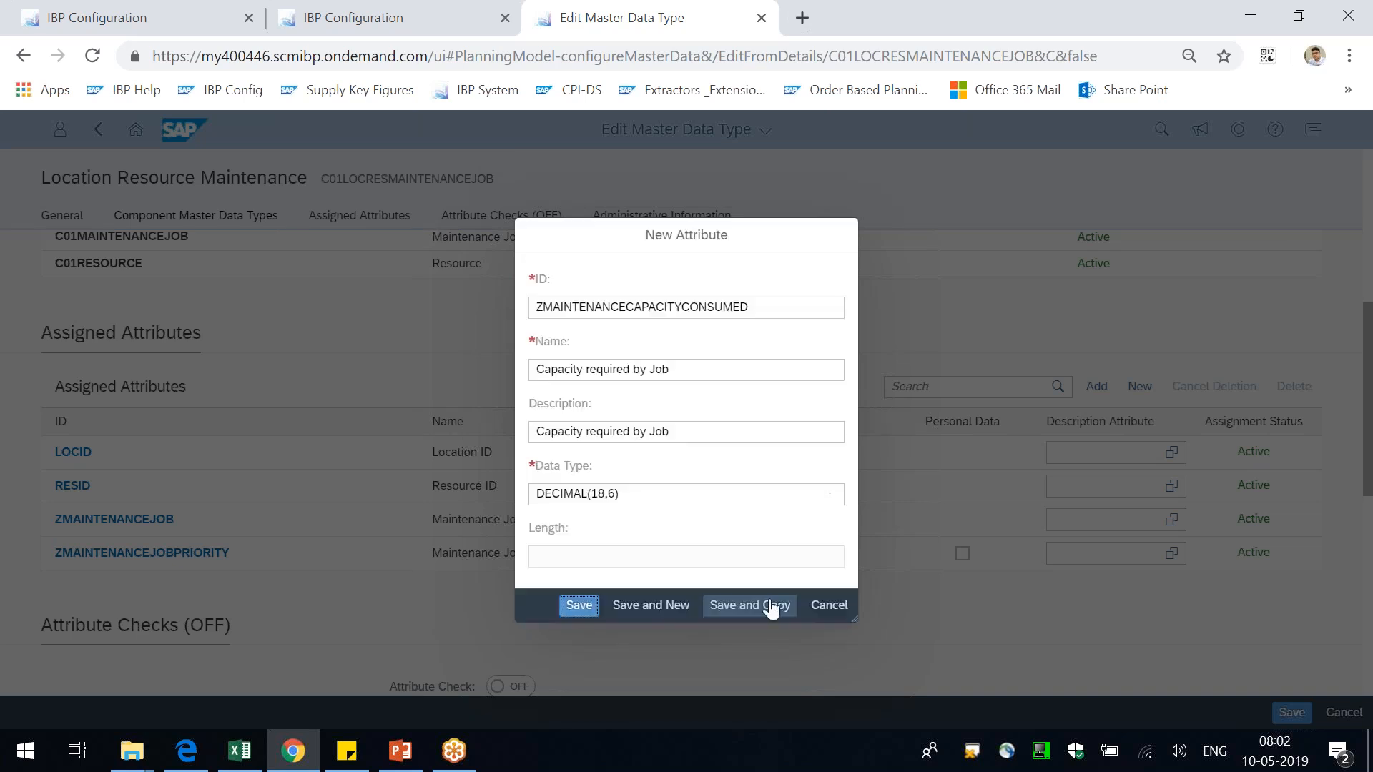
click(747, 609)
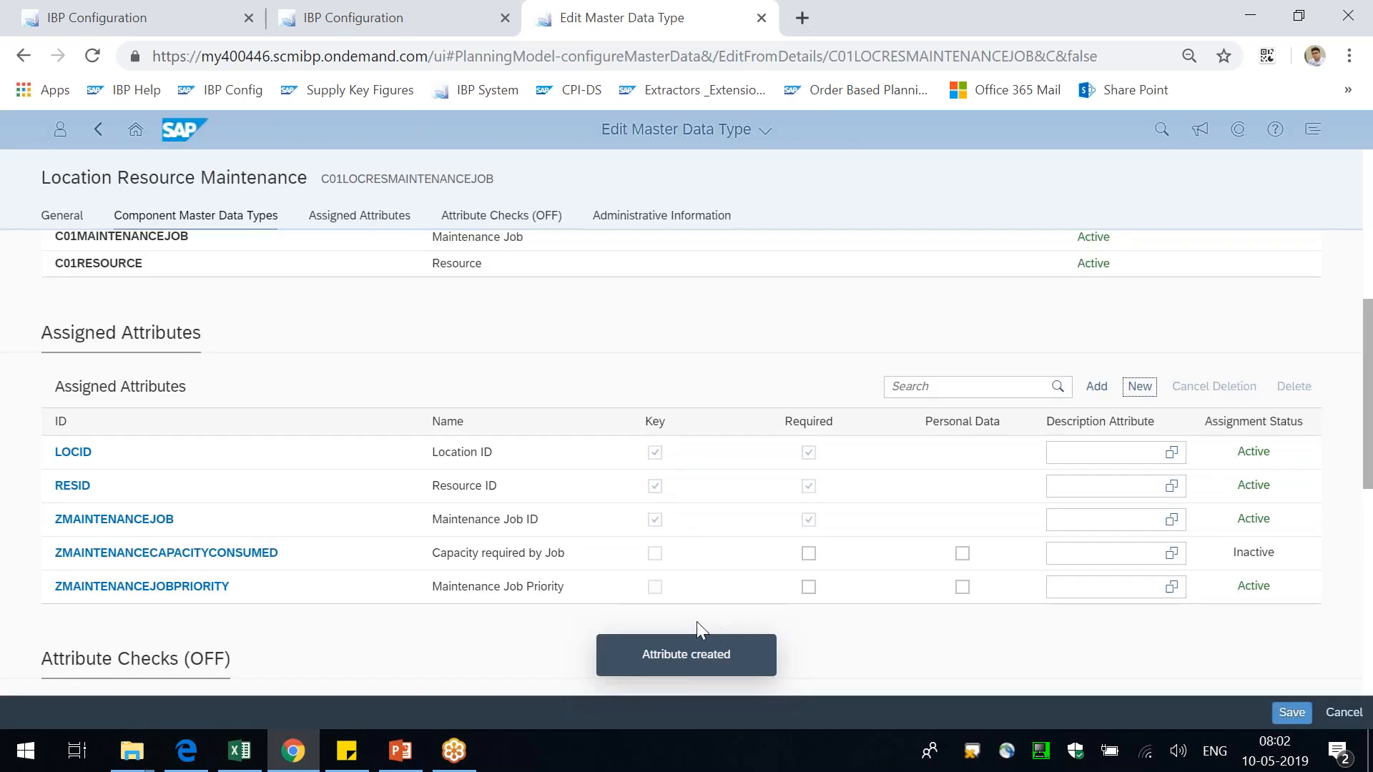
- Switch to PowerPoint and colour the word "Attributes" green in the first agenda item on slide 7
click(412, 766)
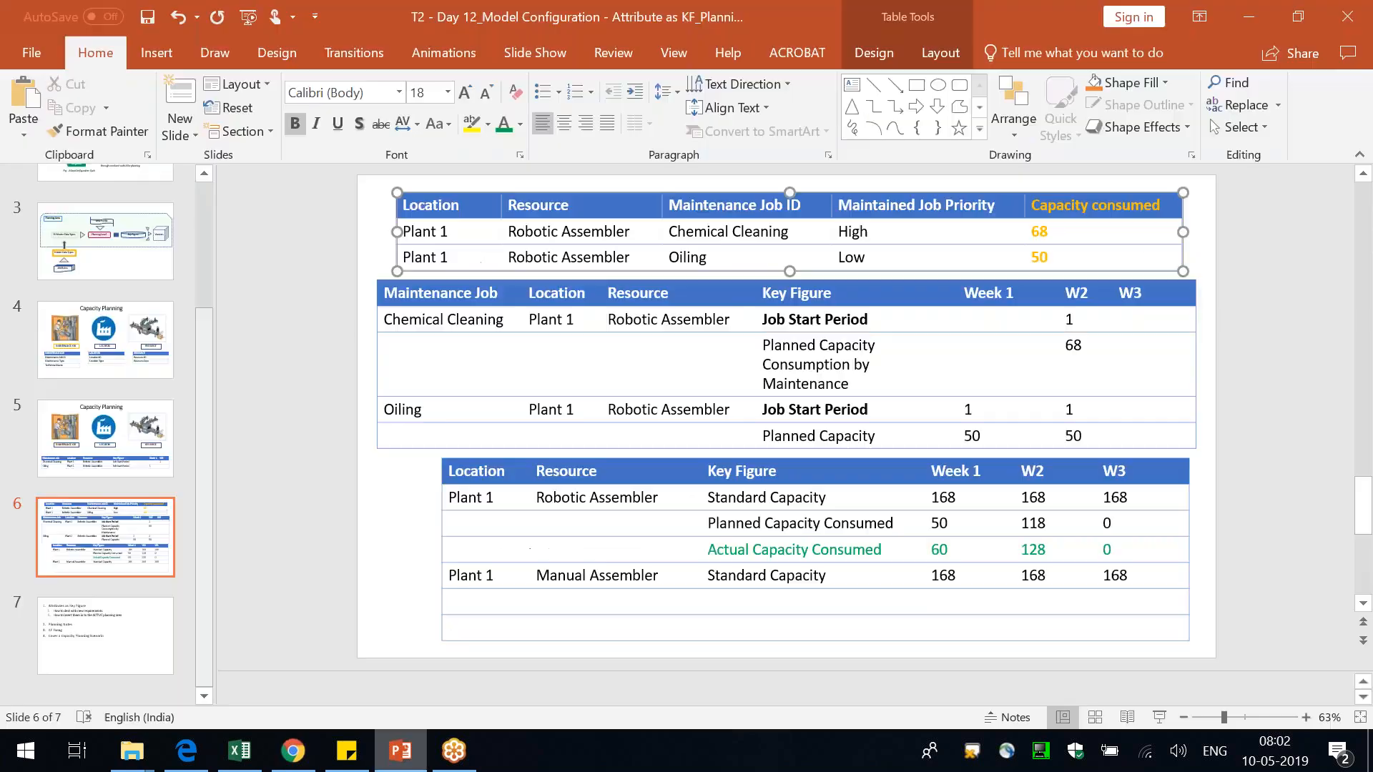
scroll(362, 491, down, 1)
click(485, 231)
double_click(485, 231)
click(505, 124)
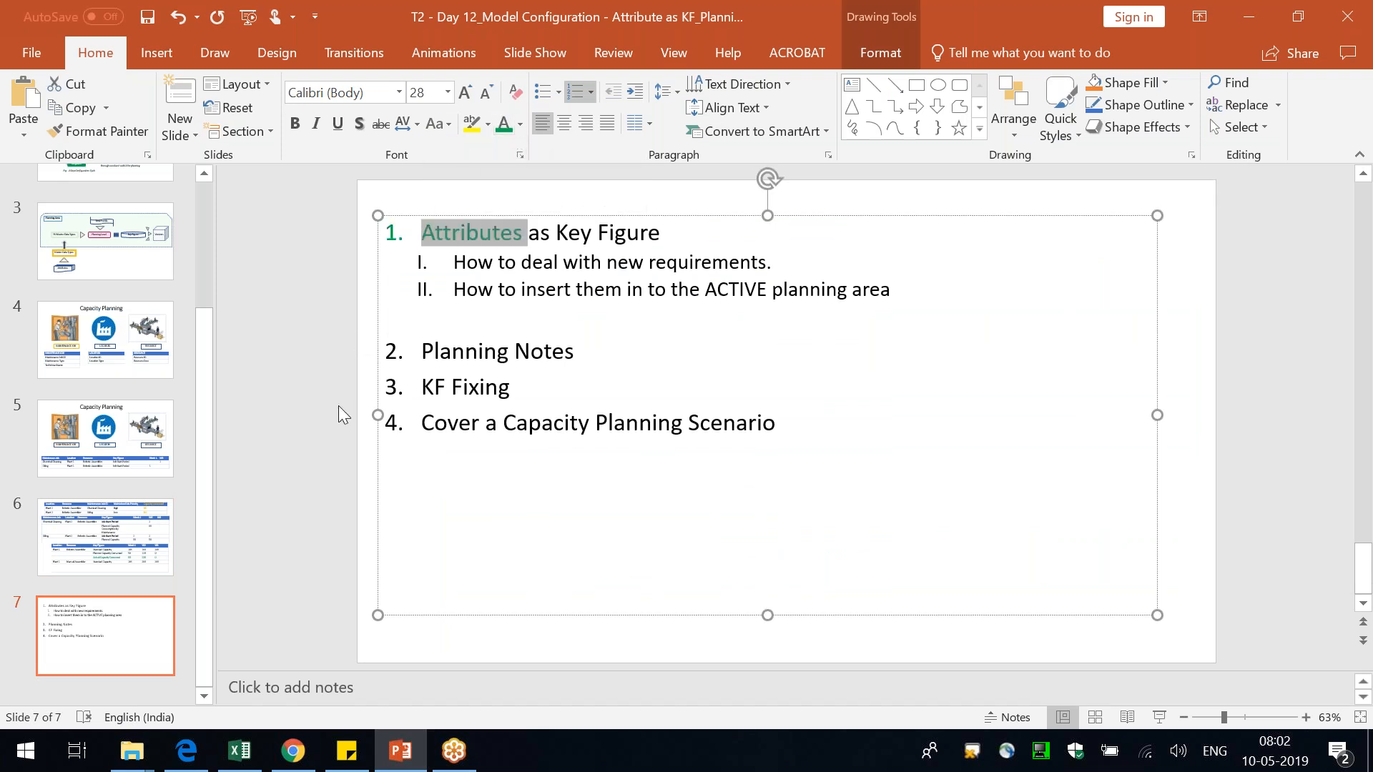
- Return to slide 6 and review the Robotic Assembler's Week 1 standard capacity against its planned capacity consumed
click(338, 406)
click(146, 529)
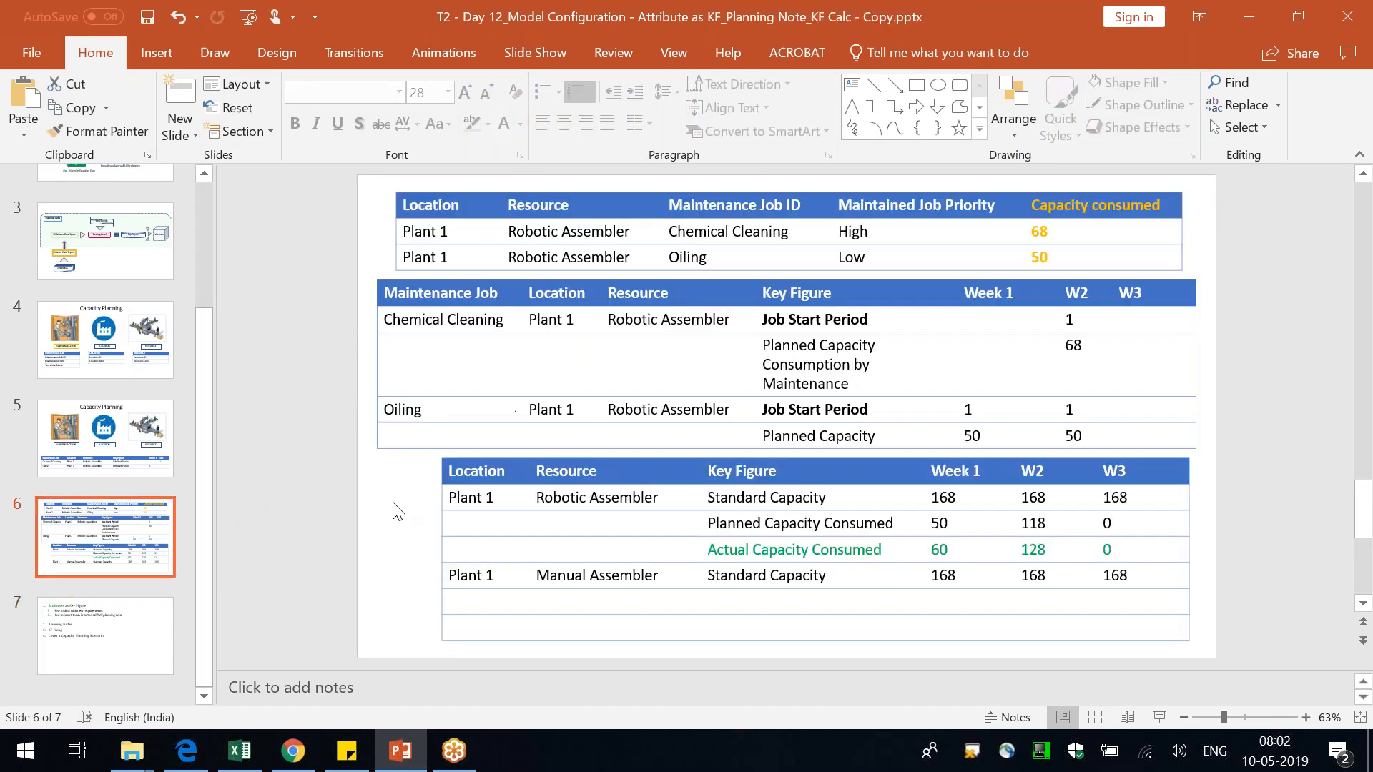
drag(951, 498, 972, 520)
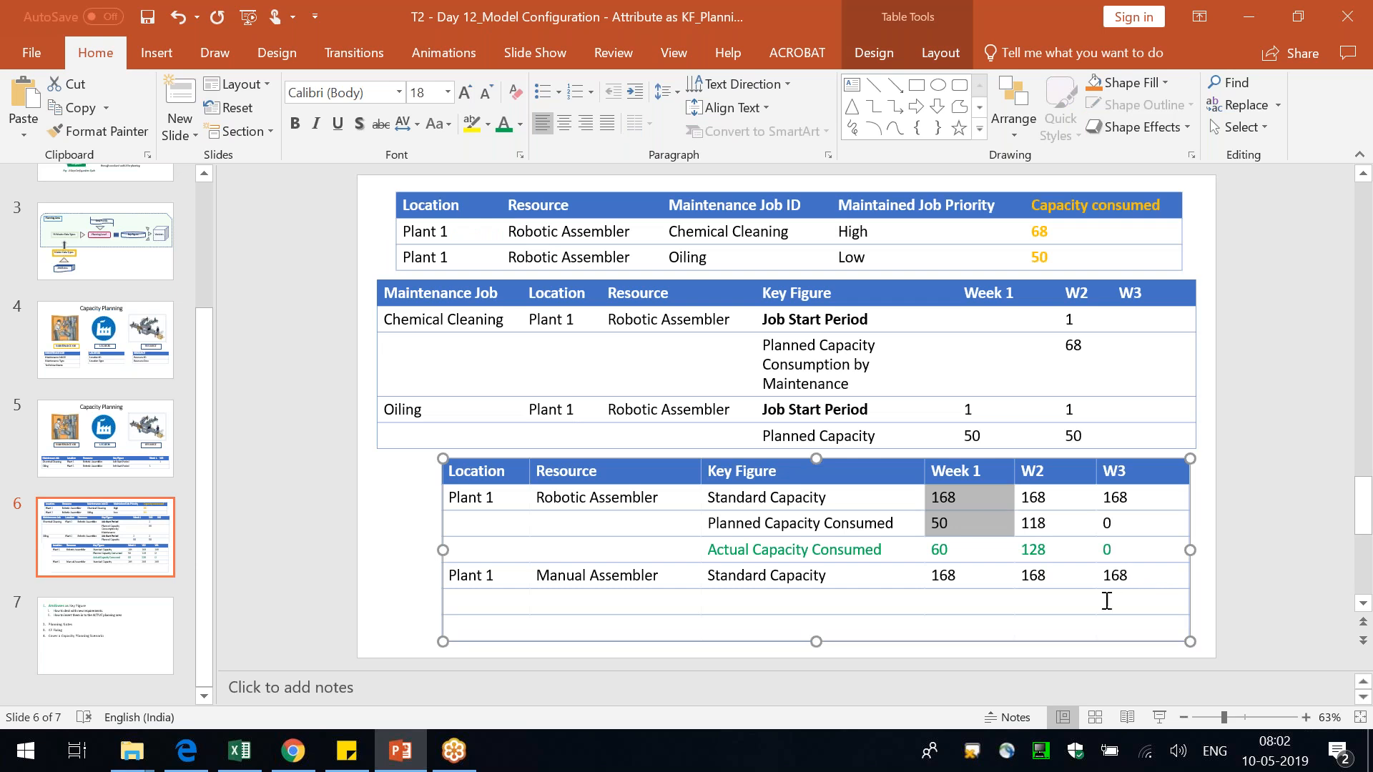
- Switch back to Chrome and save the Location Resource Maintenance master data type
key(alt+Tab)
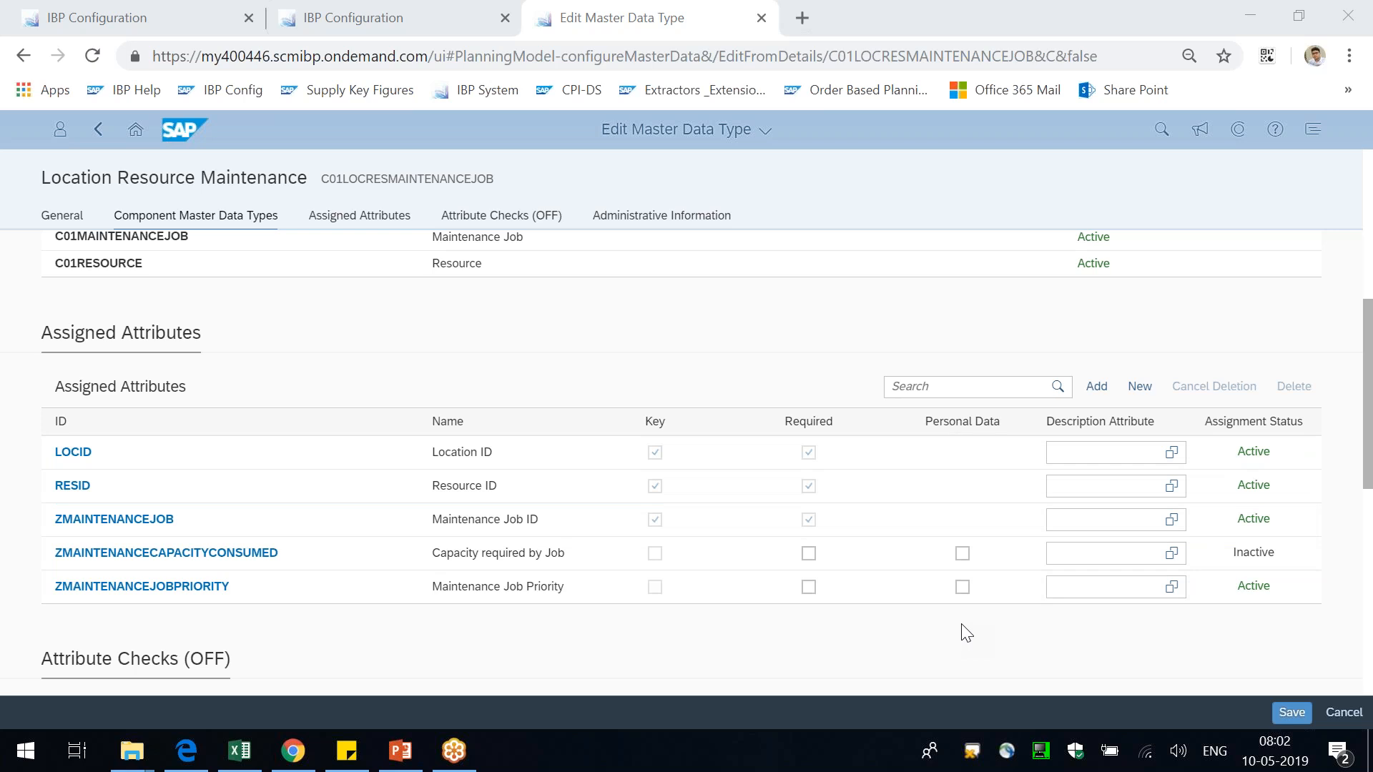
click(1296, 715)
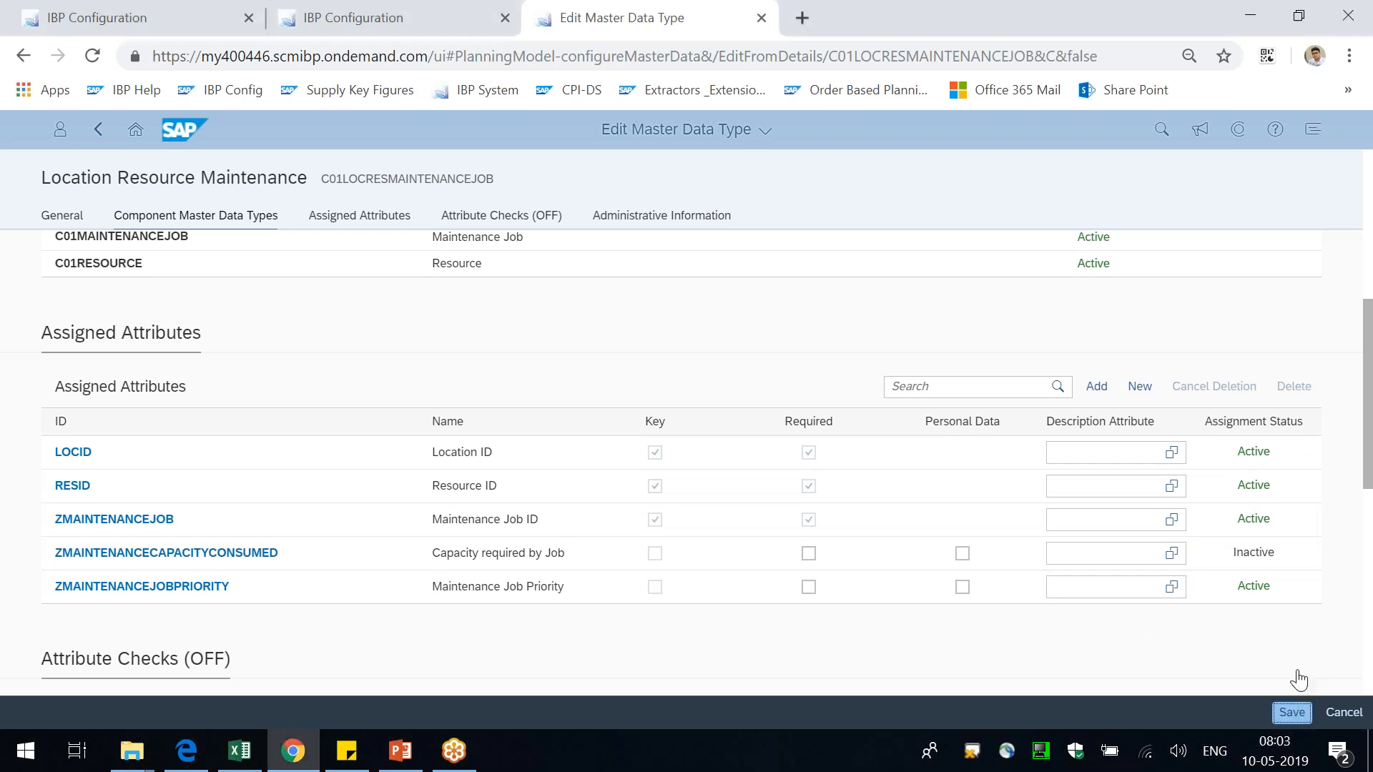
scroll(1300, 458, down, 6)
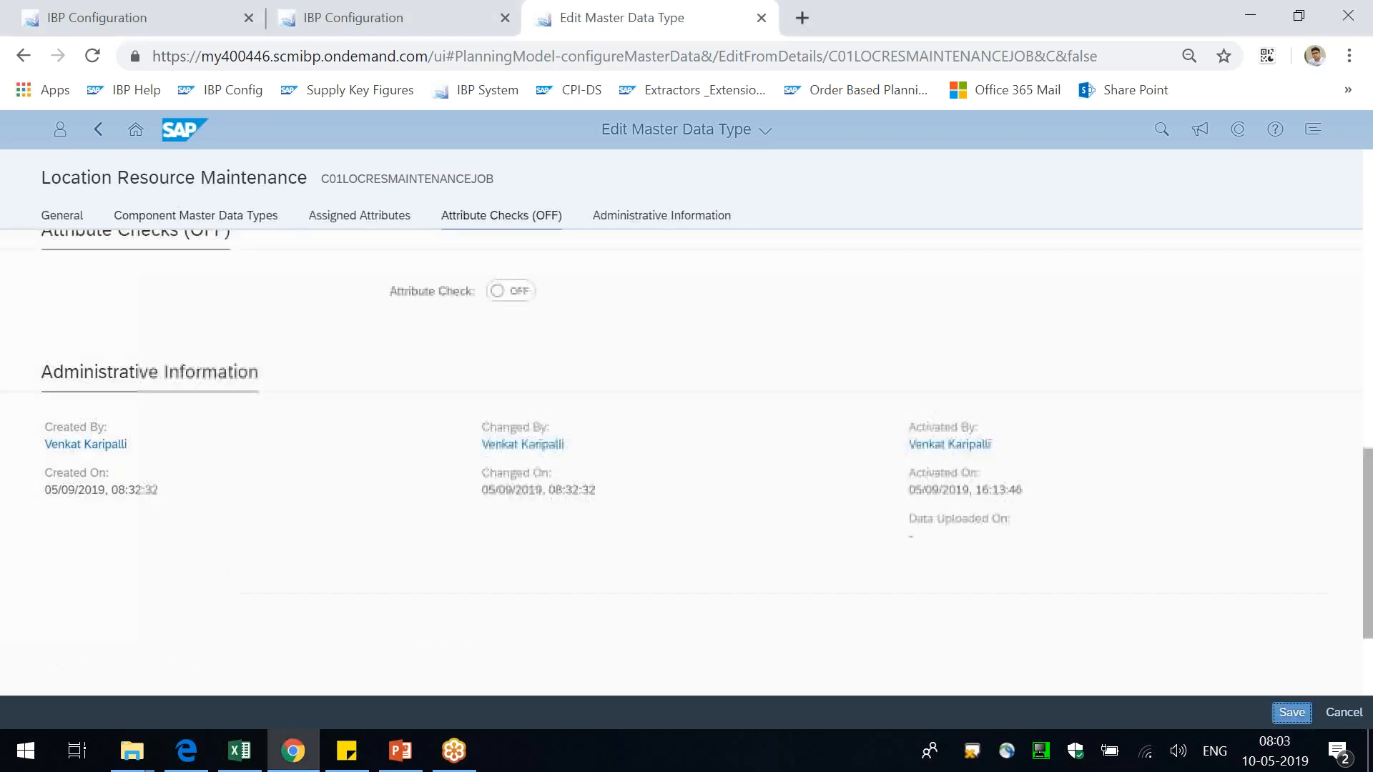
scroll(1288, 460, up, 6)
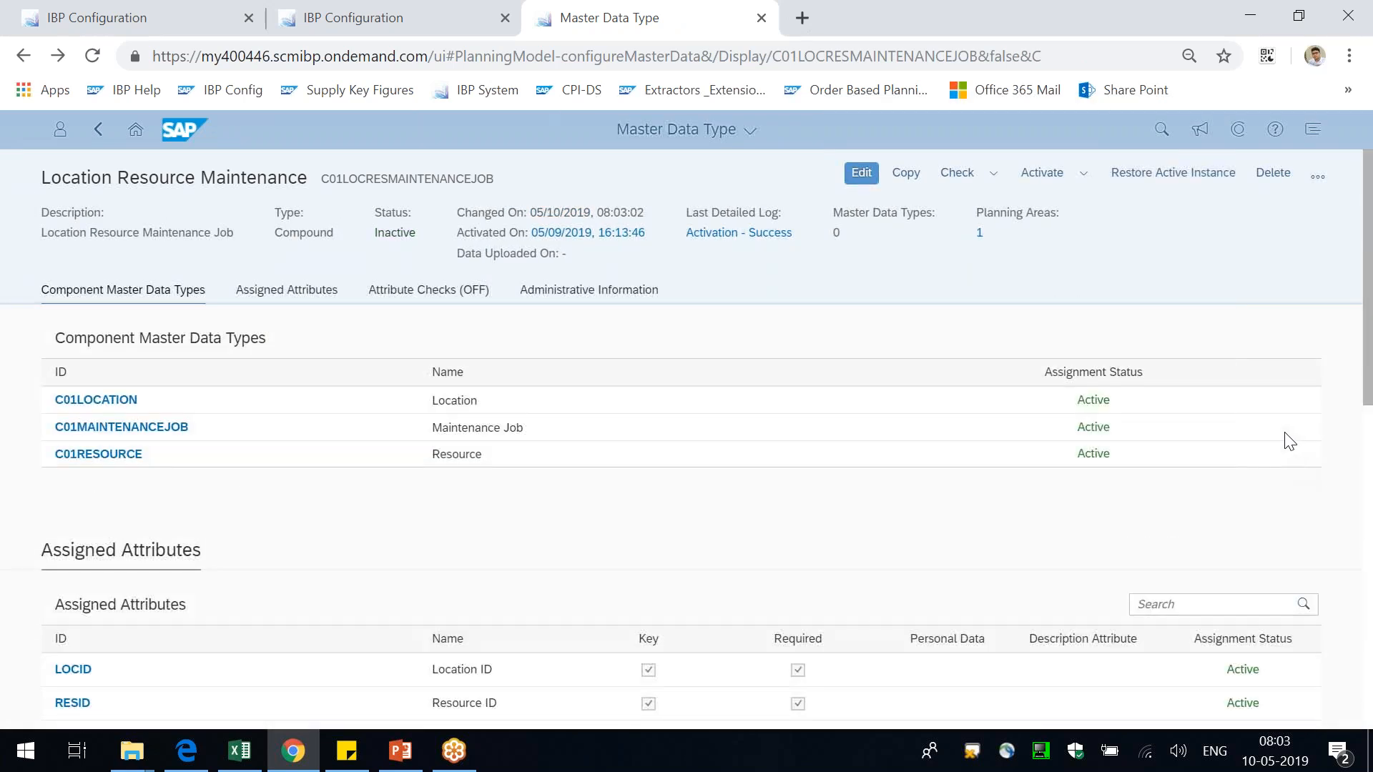
- Check the saved master data type's assigned attributes and its Attribute Checks section
scroll(1262, 454, down, 4)
scroll(1263, 445, up, 3)
scroll(1262, 442, up, 1)
scroll(880, 457, down, 7)
scroll(493, 481, up, 3)
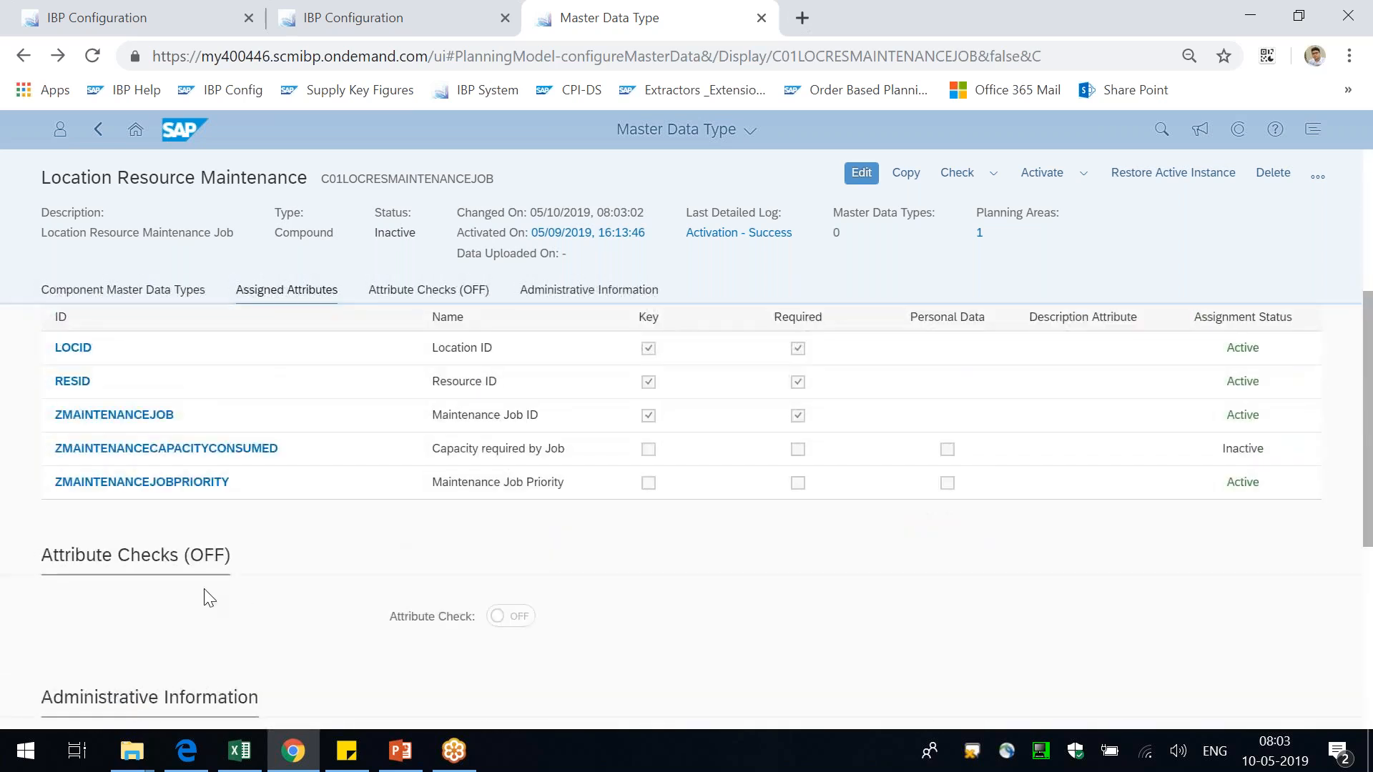
drag(54, 553, 163, 551)
scroll(215, 543, up, 2)
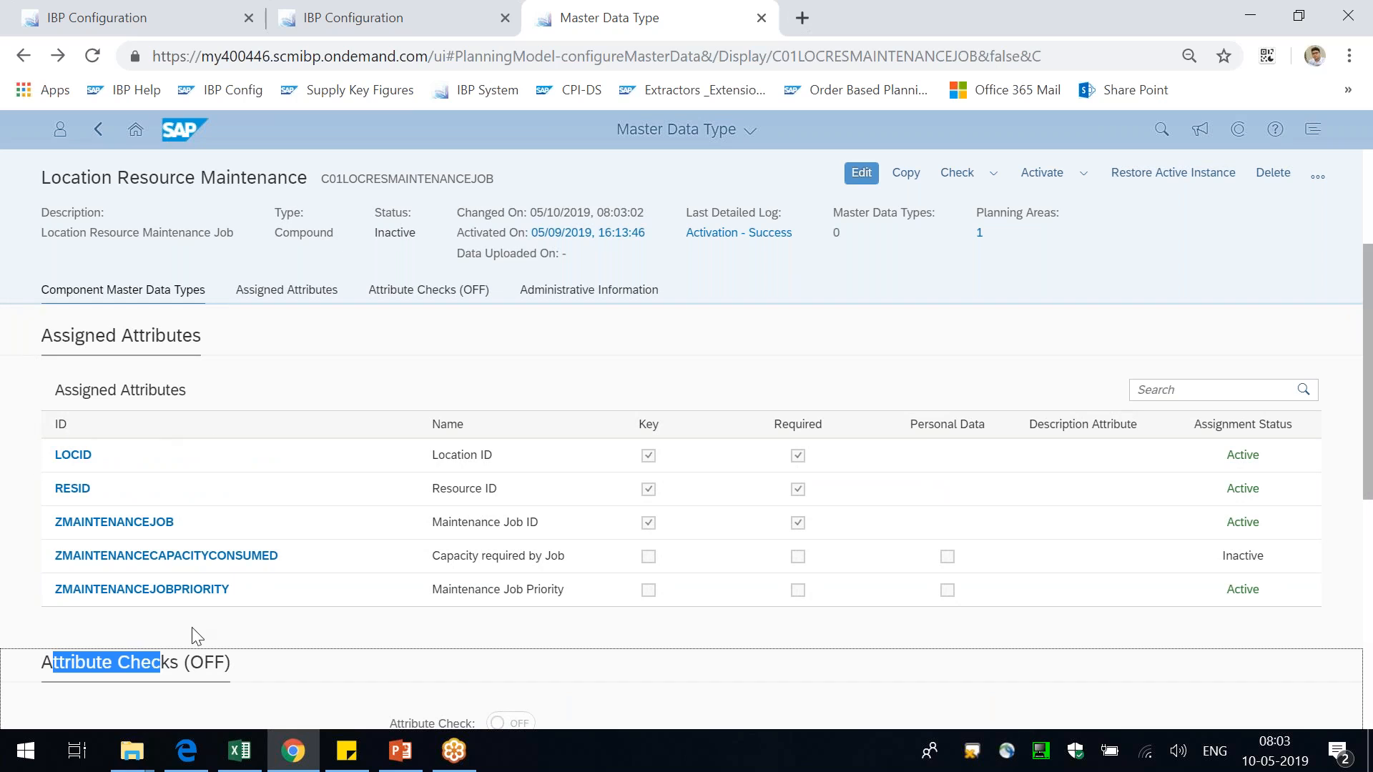
click(191, 662)
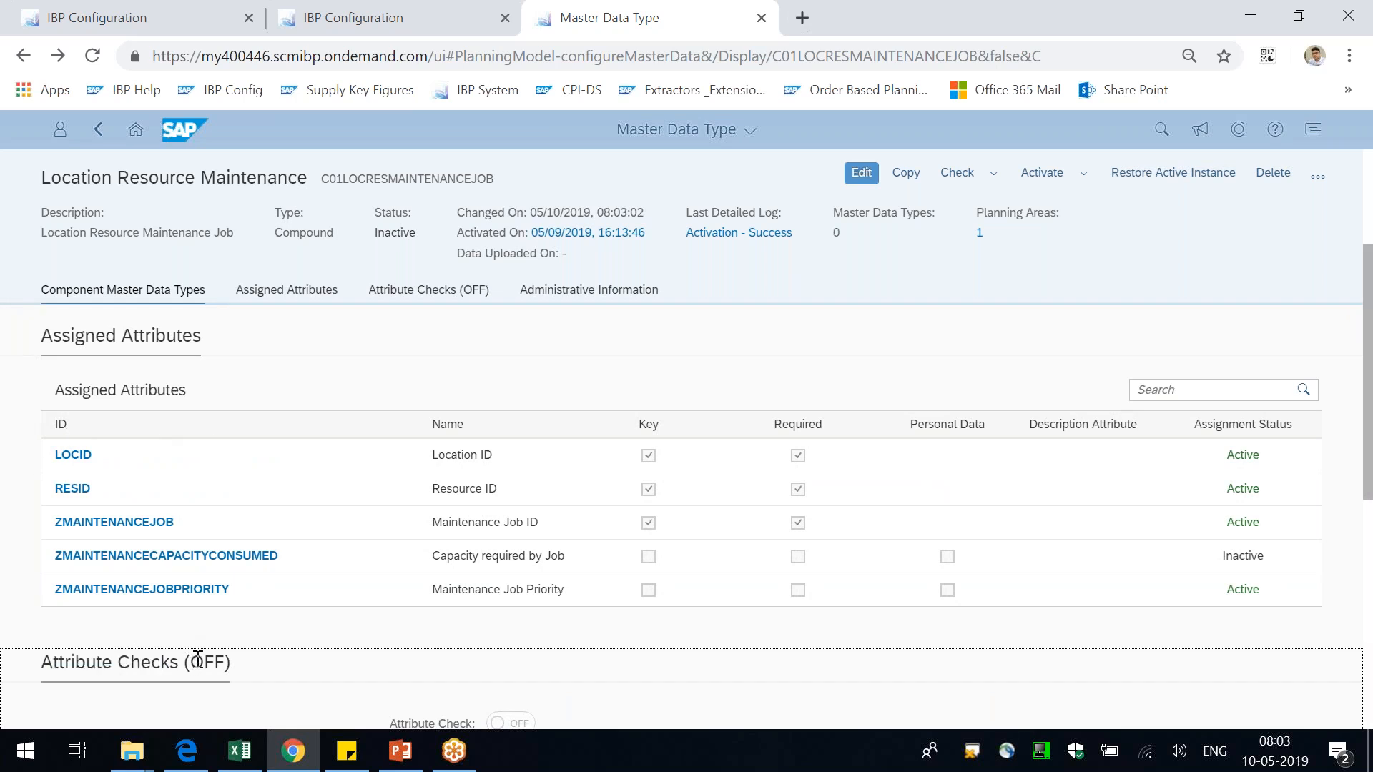
scroll(202, 635, down, 2)
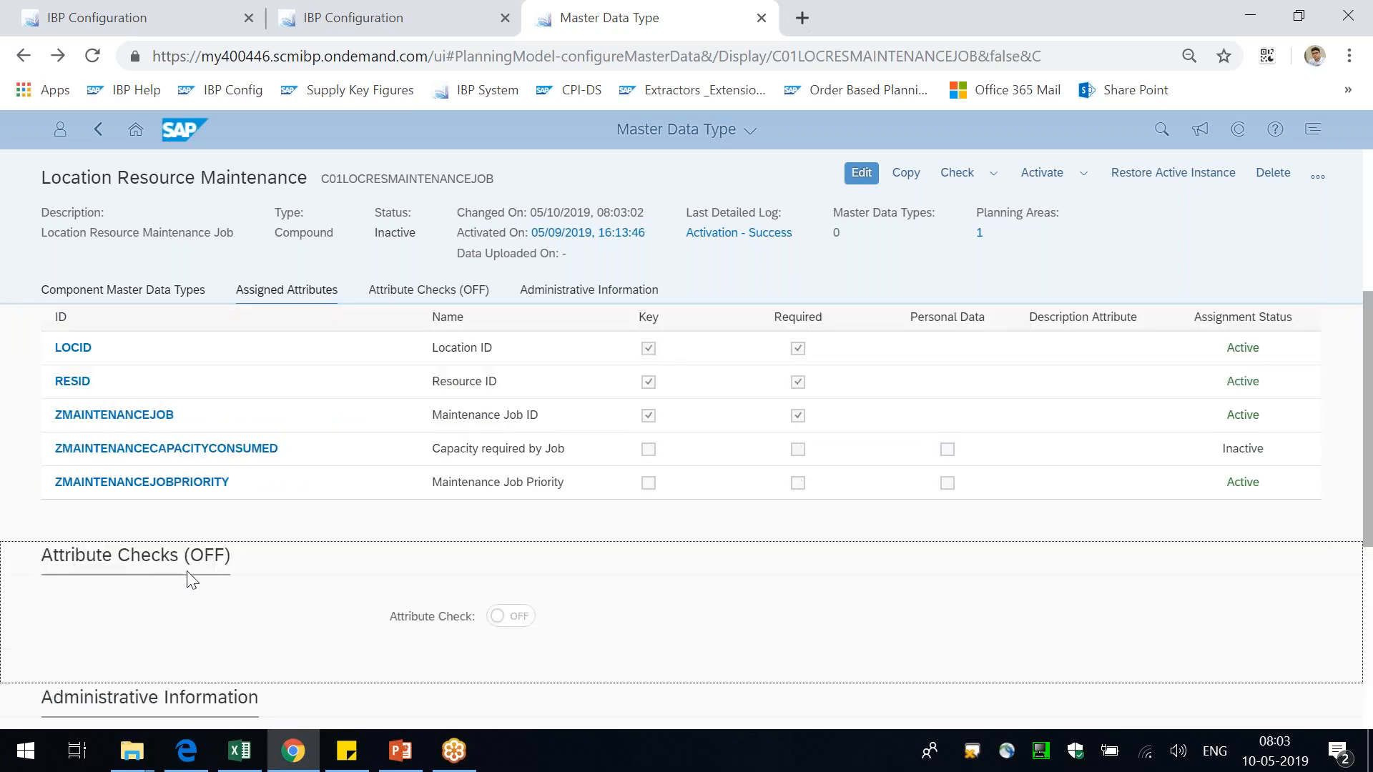
scroll(183, 559, up, 2)
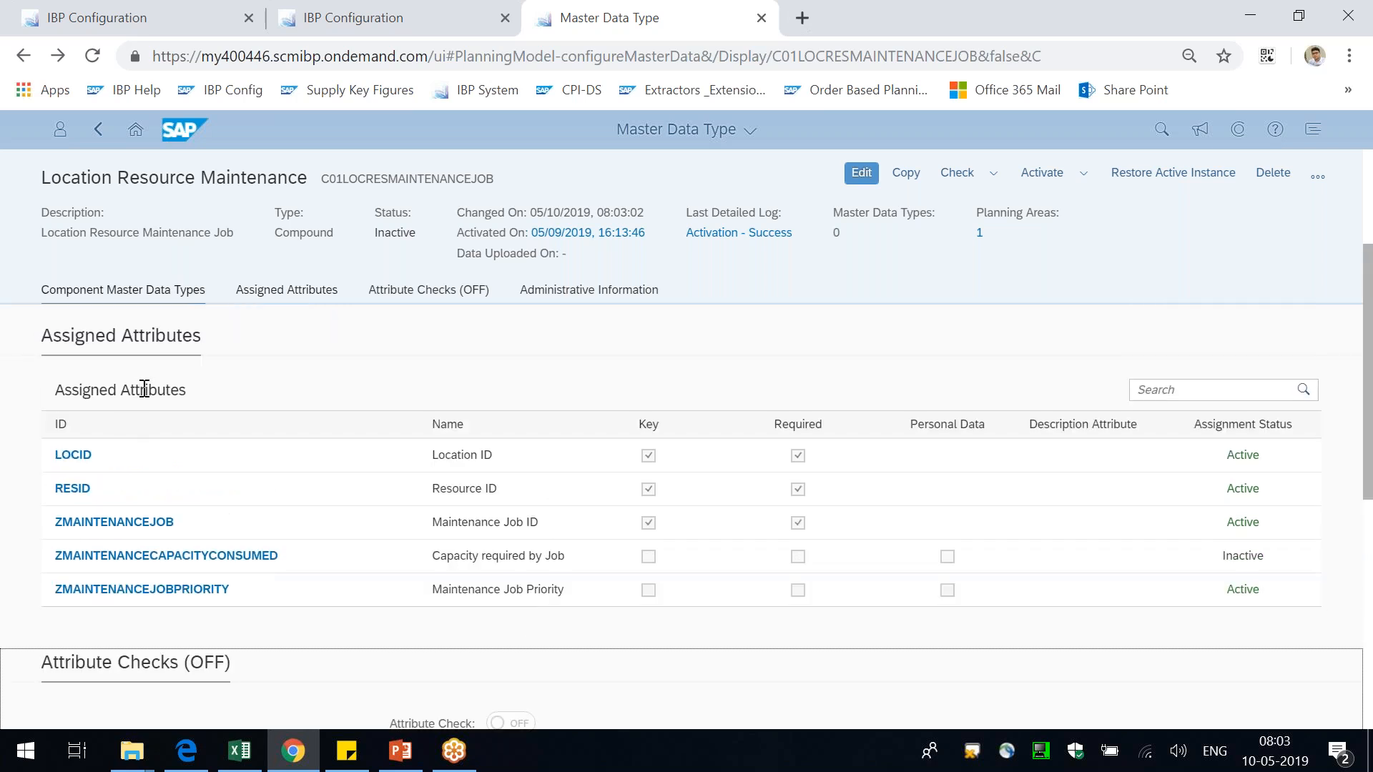
- Examine the Maintenance Job Priority attribute in relation to the Attribute Checks setting
drag(435, 589, 565, 589)
click(443, 598)
drag(441, 589, 512, 613)
scroll(512, 613, down, 1)
mouse_move(559, 482)
mouse_down()
mouse_move(463, 481)
mouse_move(560, 482)
mouse_up()
click(455, 479)
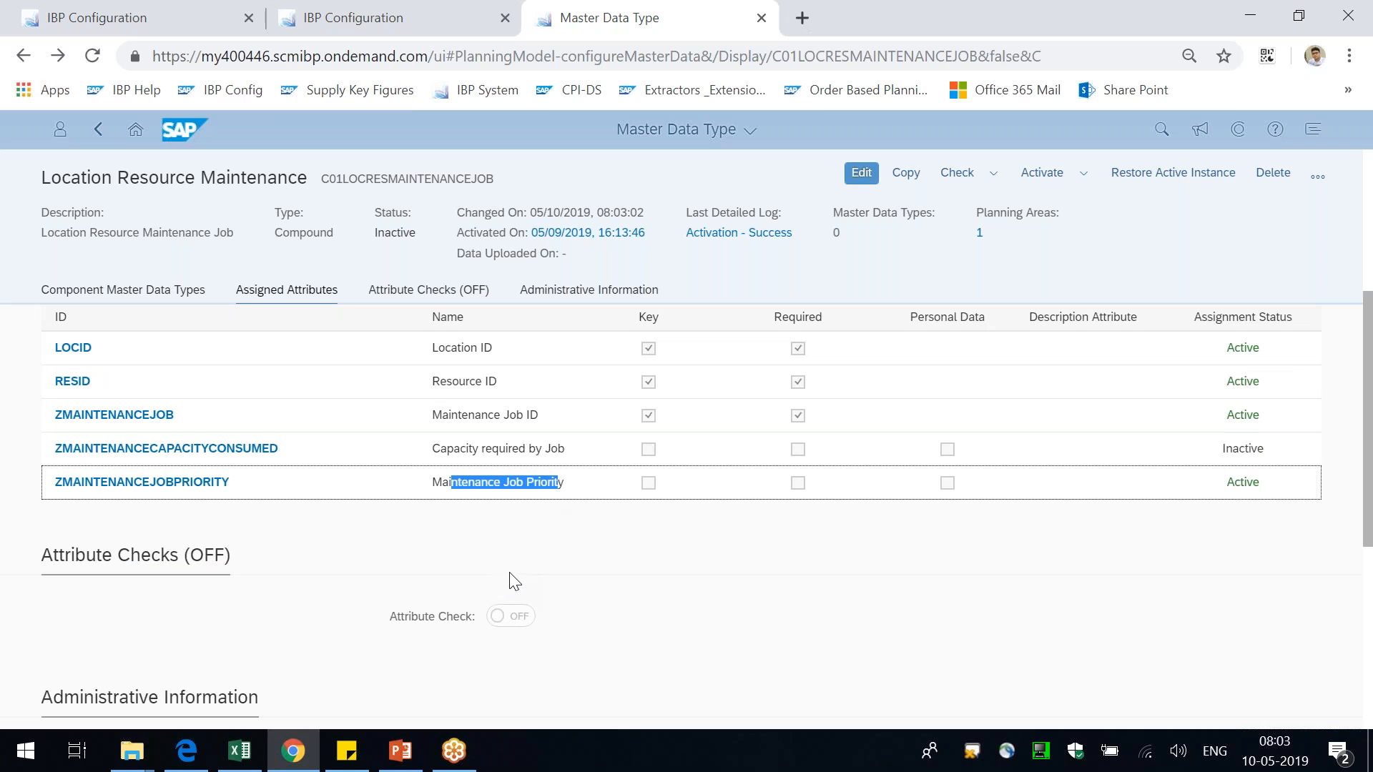
drag(66, 555, 31, 562)
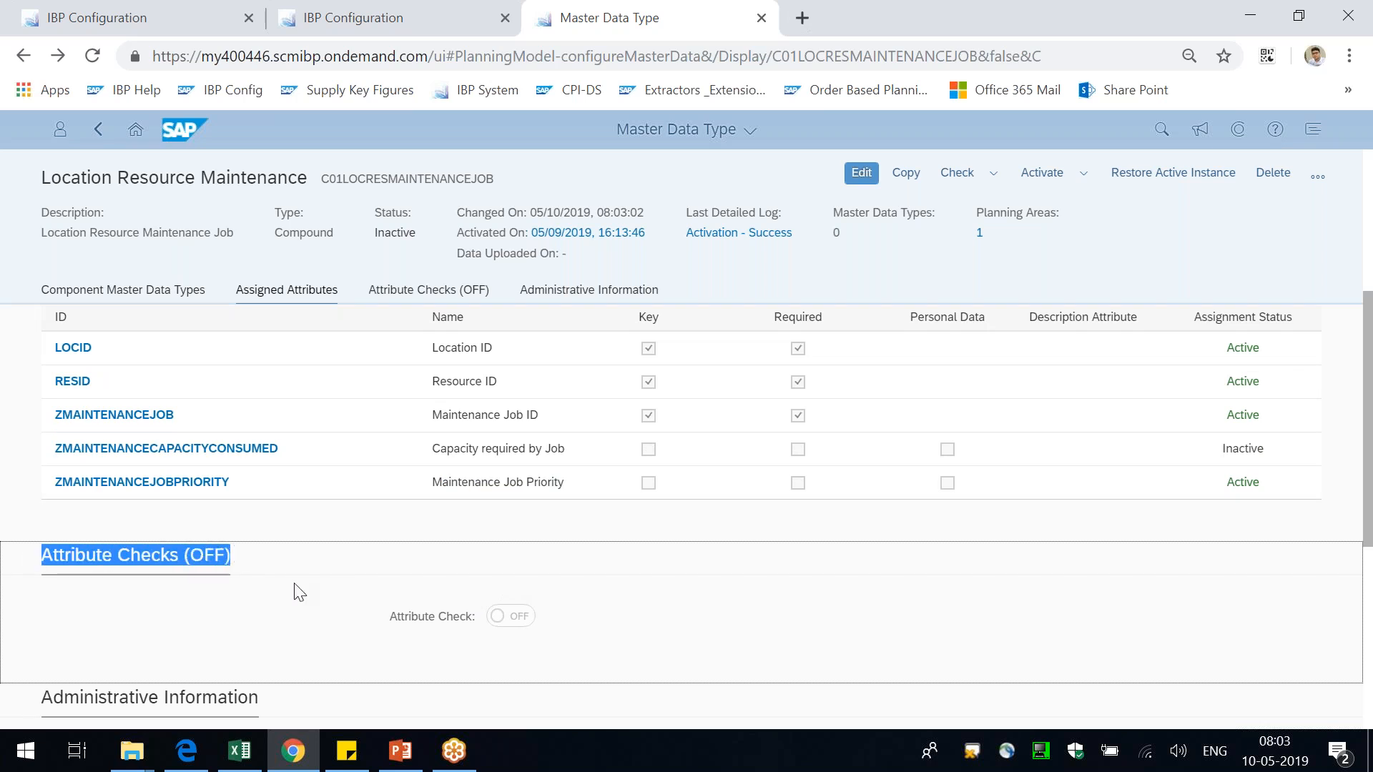
drag(442, 484, 565, 483)
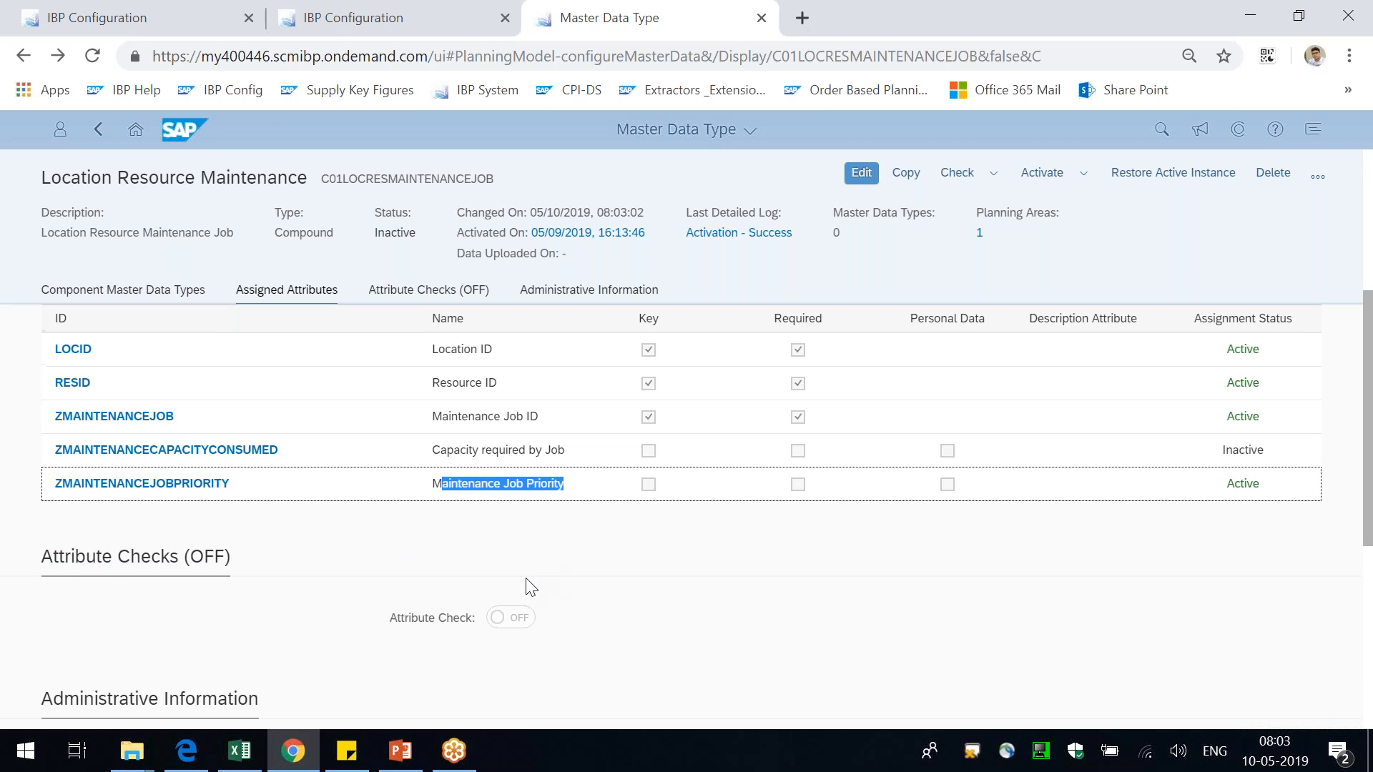
scroll(530, 587, up, 5)
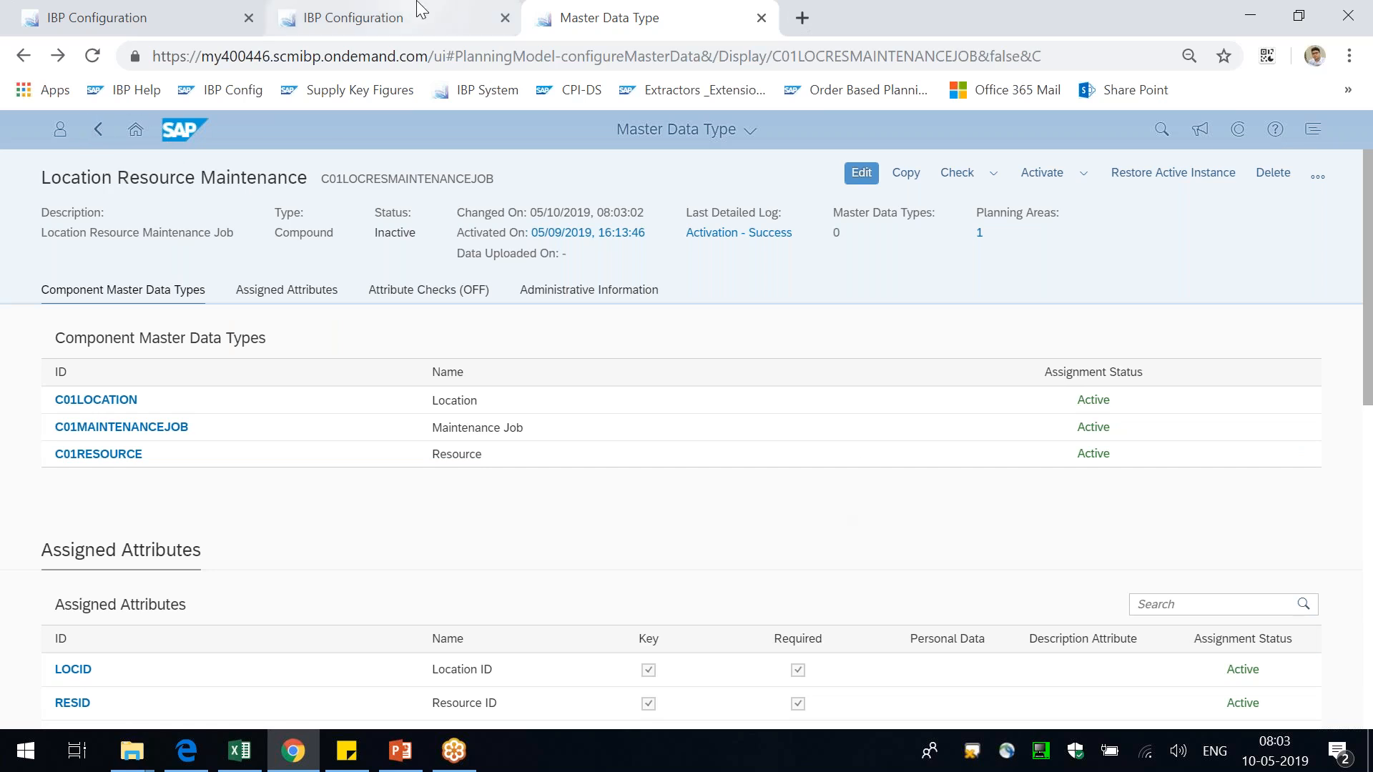
- Go to the planning area details in IBP Configuration, search for "testcon" and open the TESTCONFIG planning area
click(288, 15)
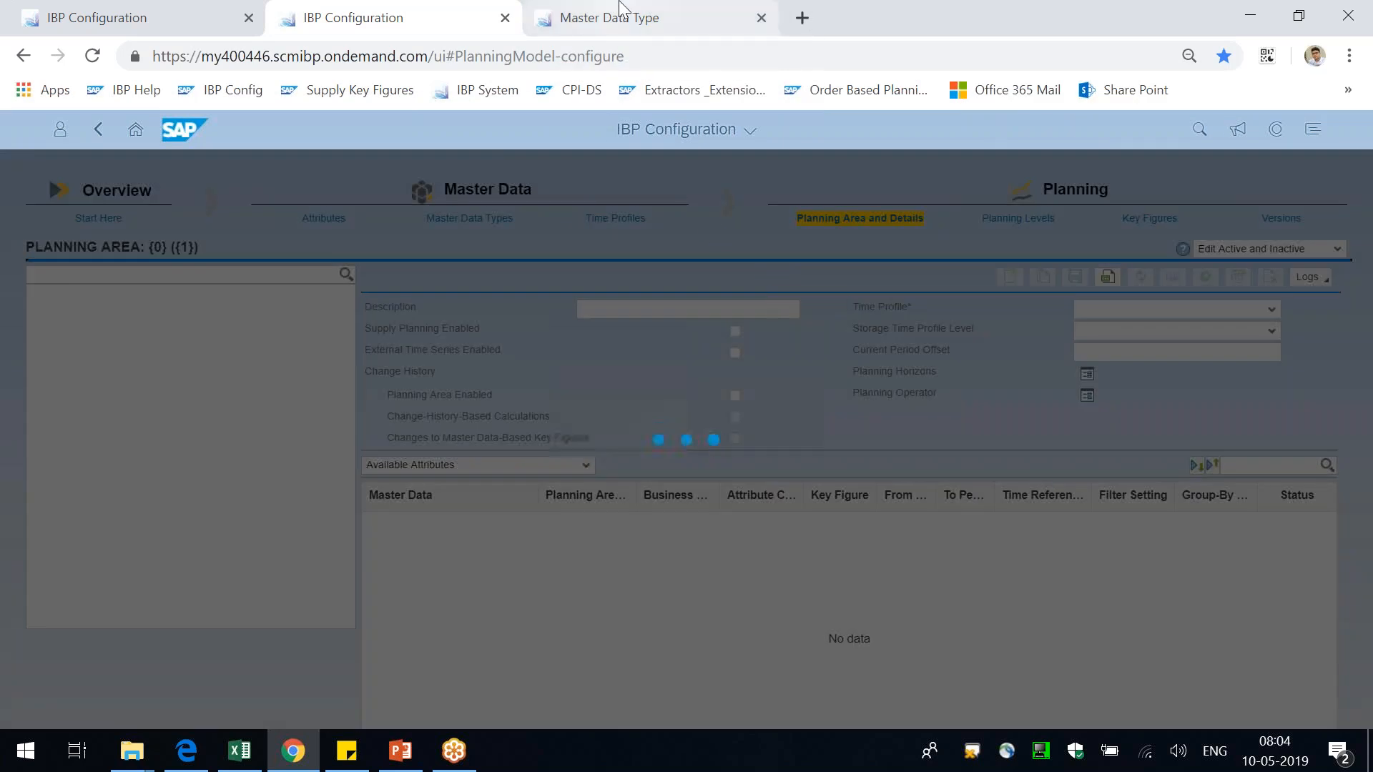
click(608, 17)
scroll(501, 558, down, 5)
scroll(561, 577, up, 1)
click(371, 17)
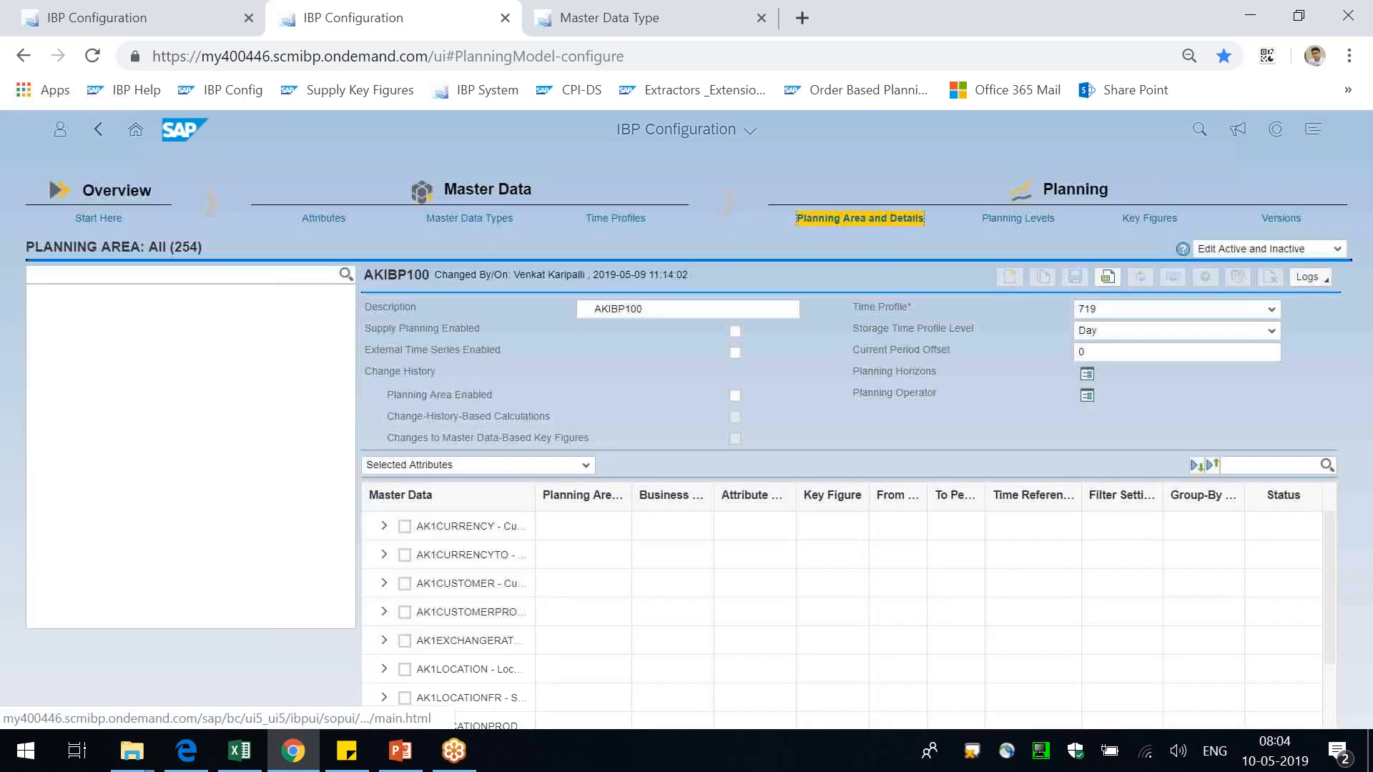
click(91, 274)
text(testcon)
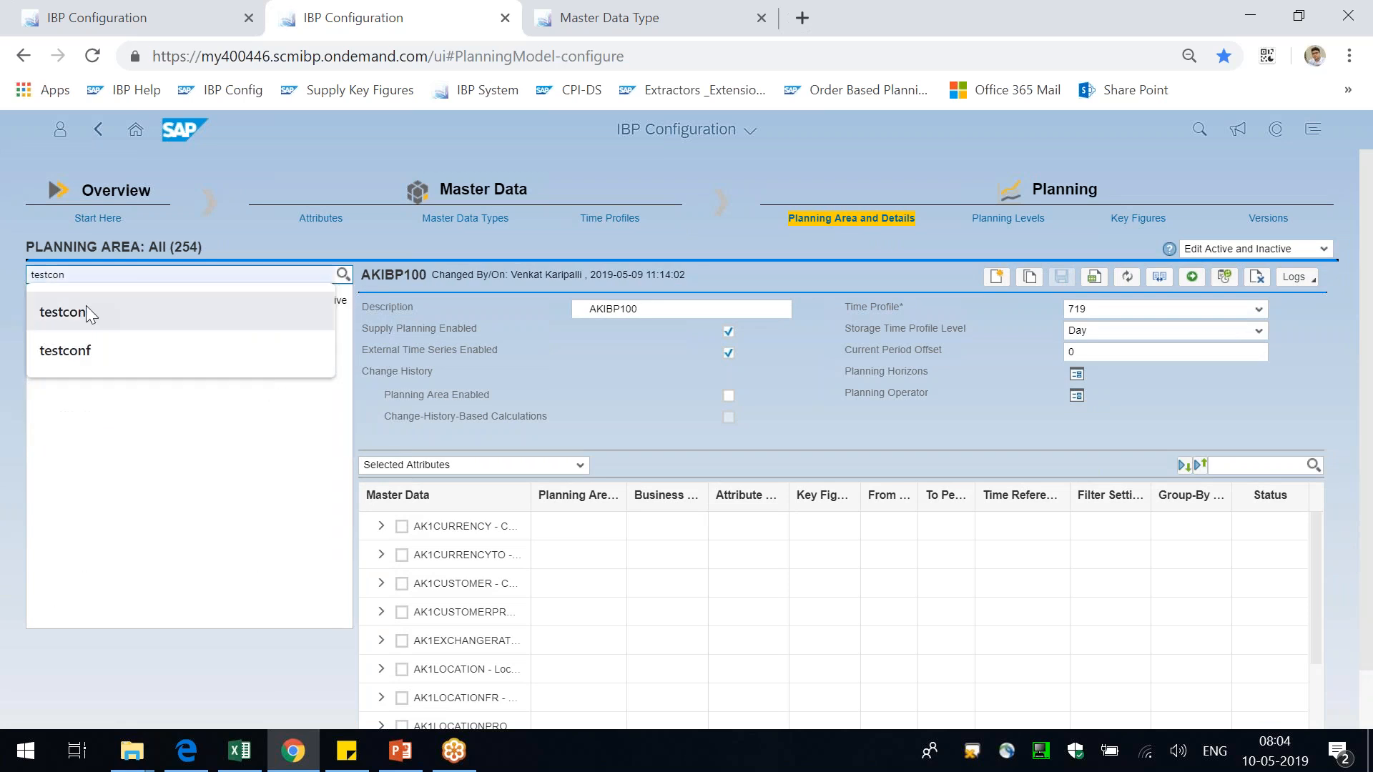
click(86, 307)
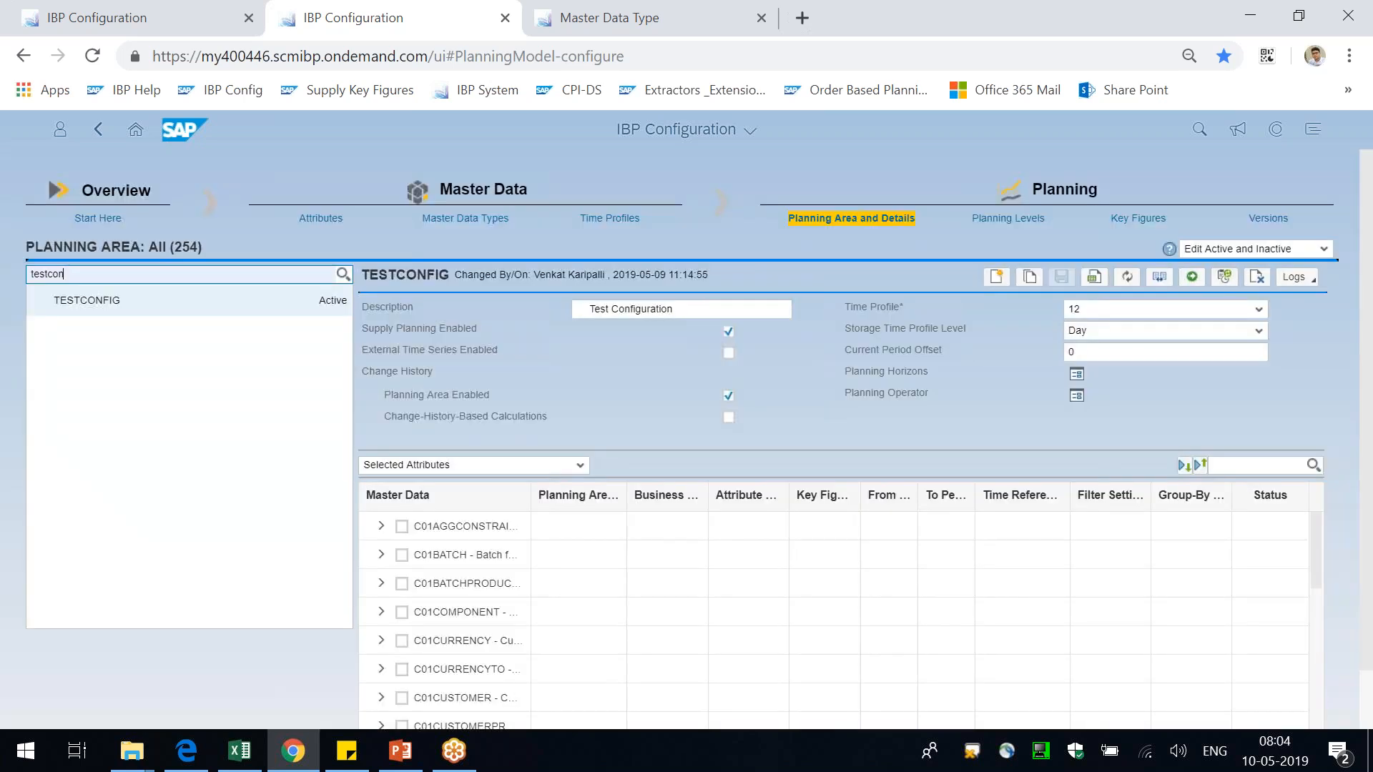
- Show TESTCONFIG's attributes as key figures and search them for "zmain"
drag(533, 497, 736, 518)
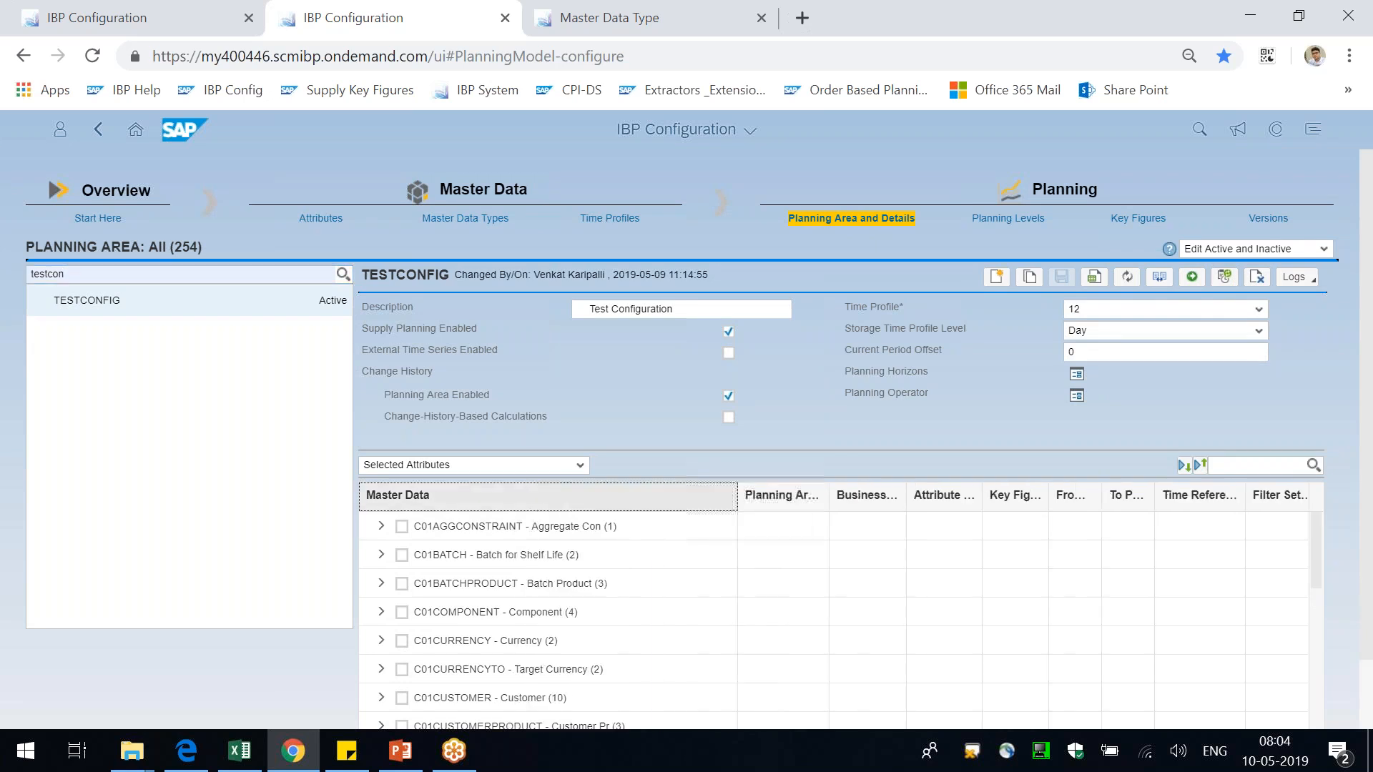
click(579, 469)
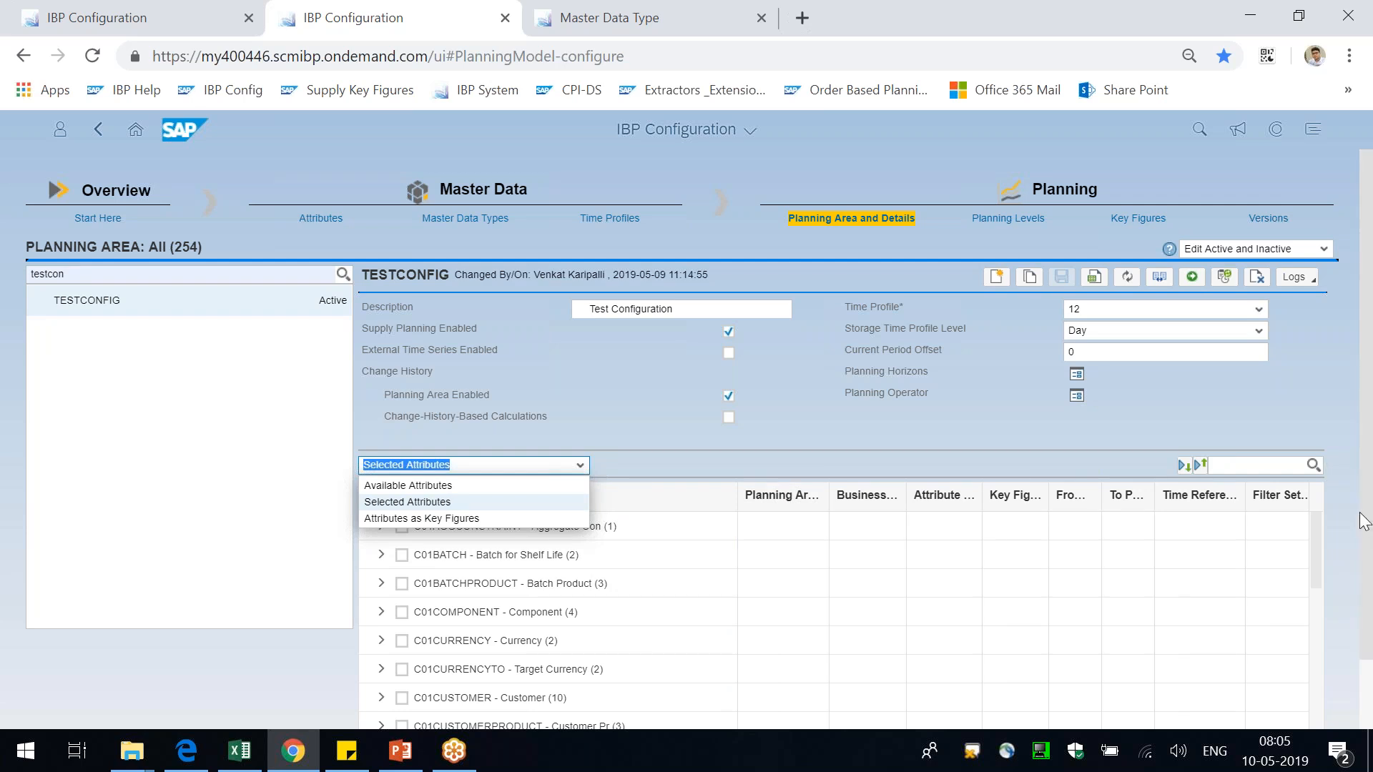
click(483, 517)
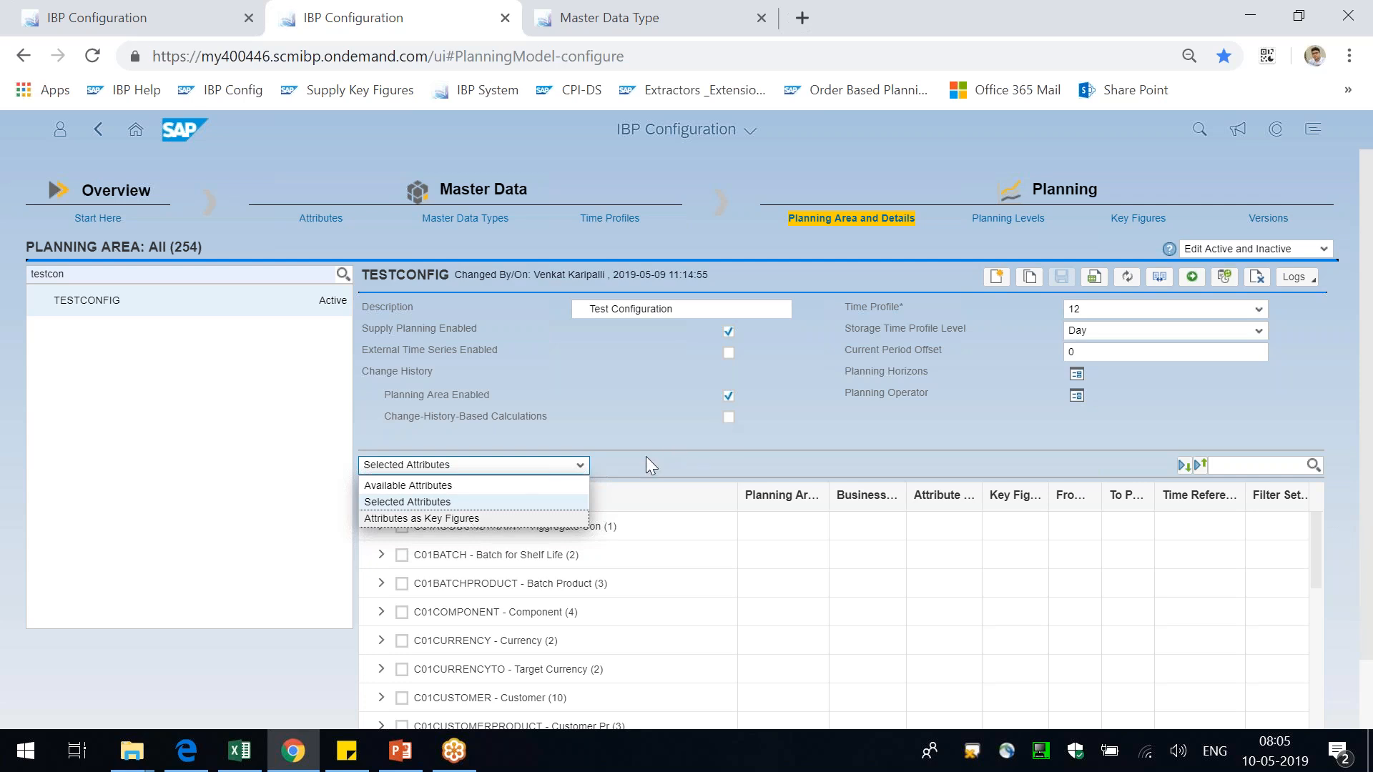
click(402, 526)
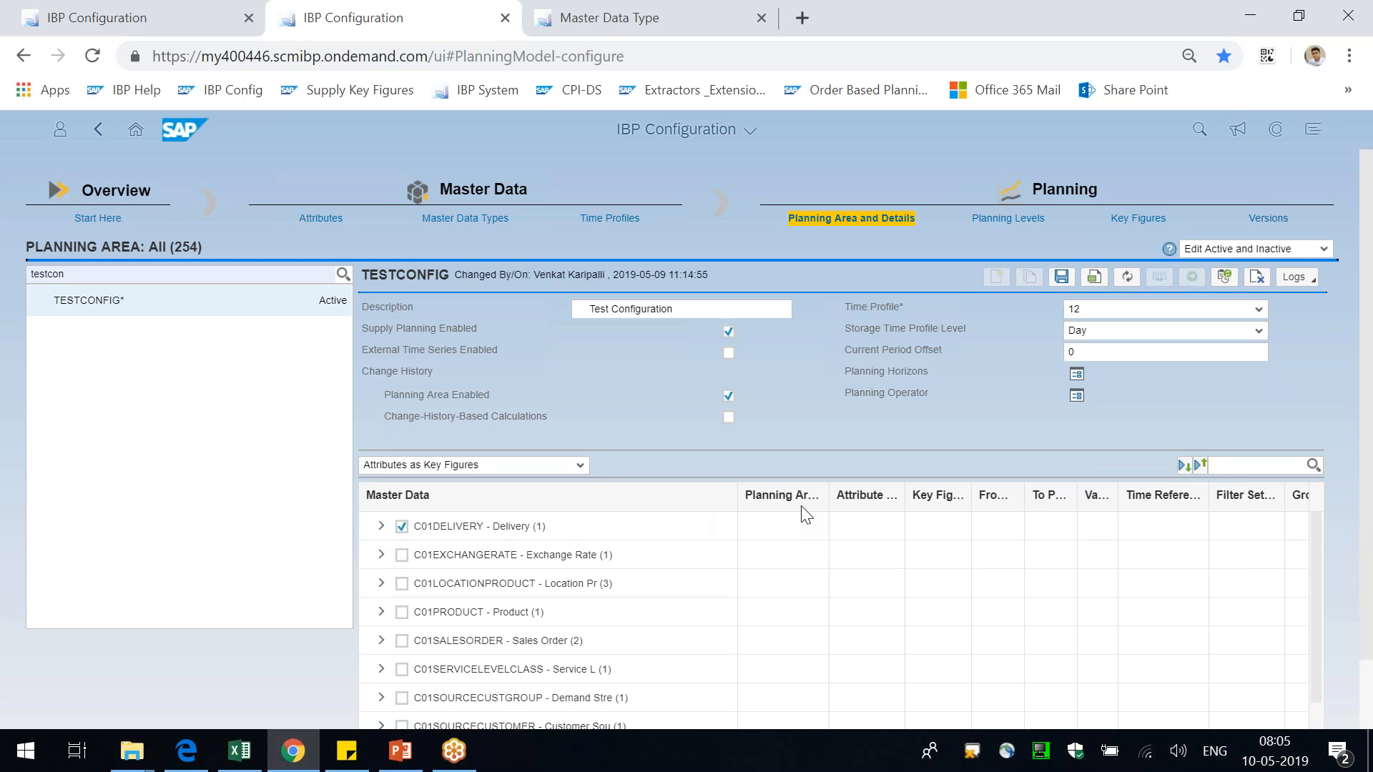
scroll(806, 514, down, 1)
drag(1315, 508, 1319, 588)
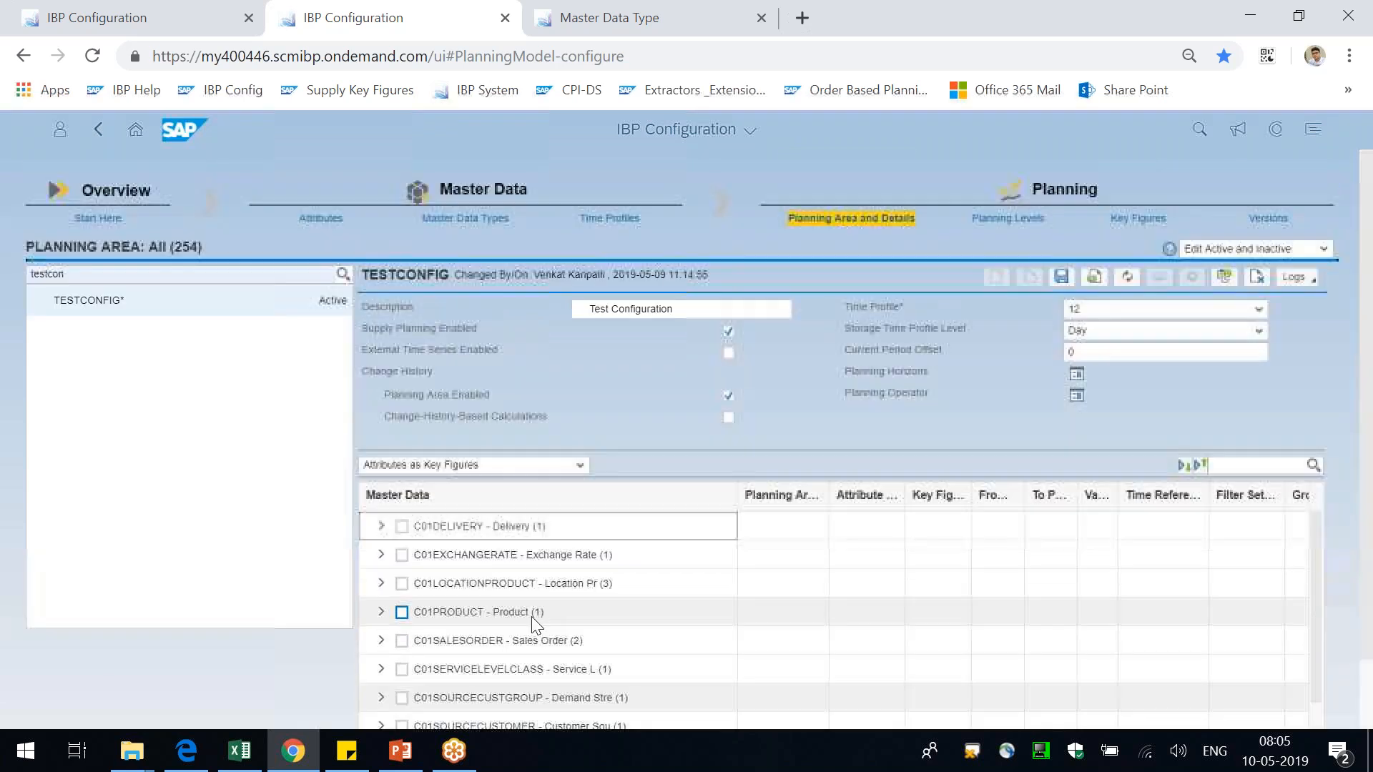
click(1230, 463)
text(zmain)
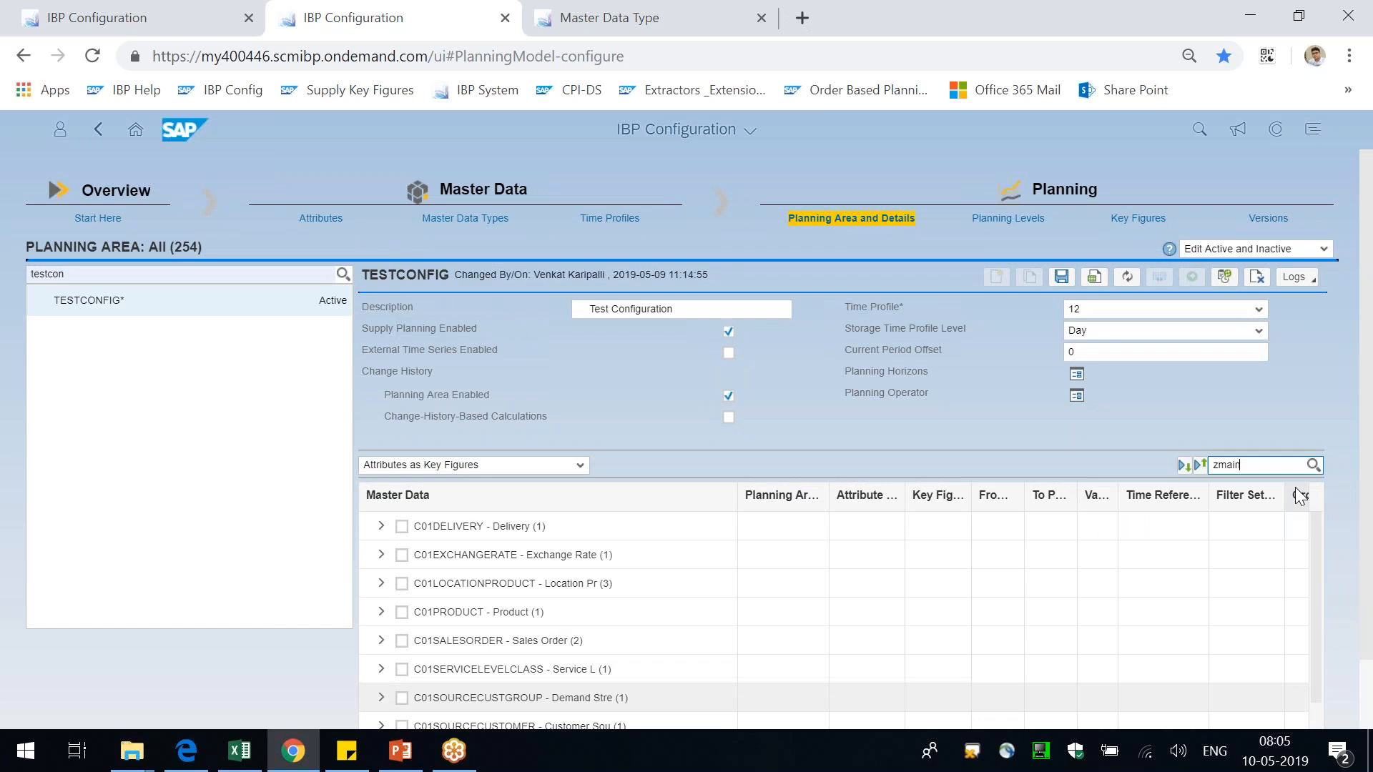
key(Return)
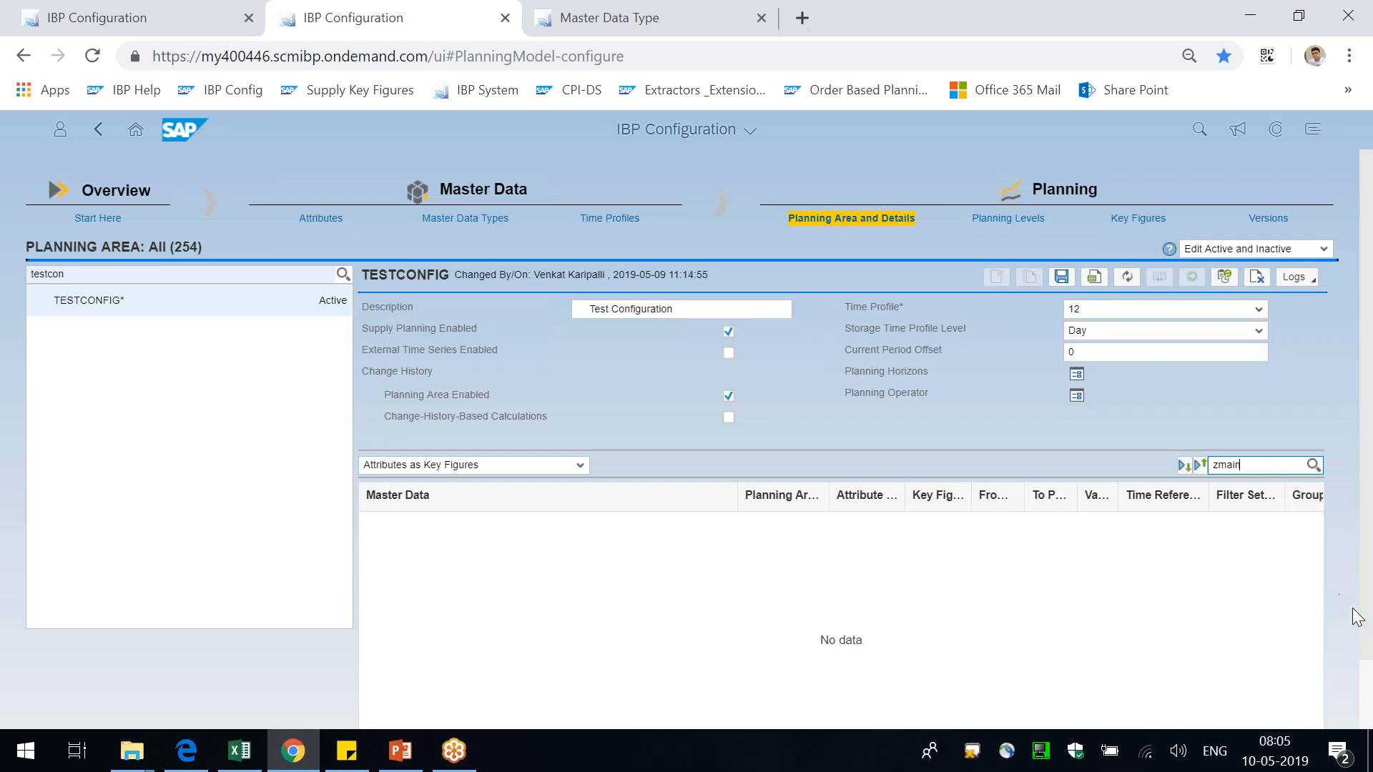
scroll(1118, 634, down, 1)
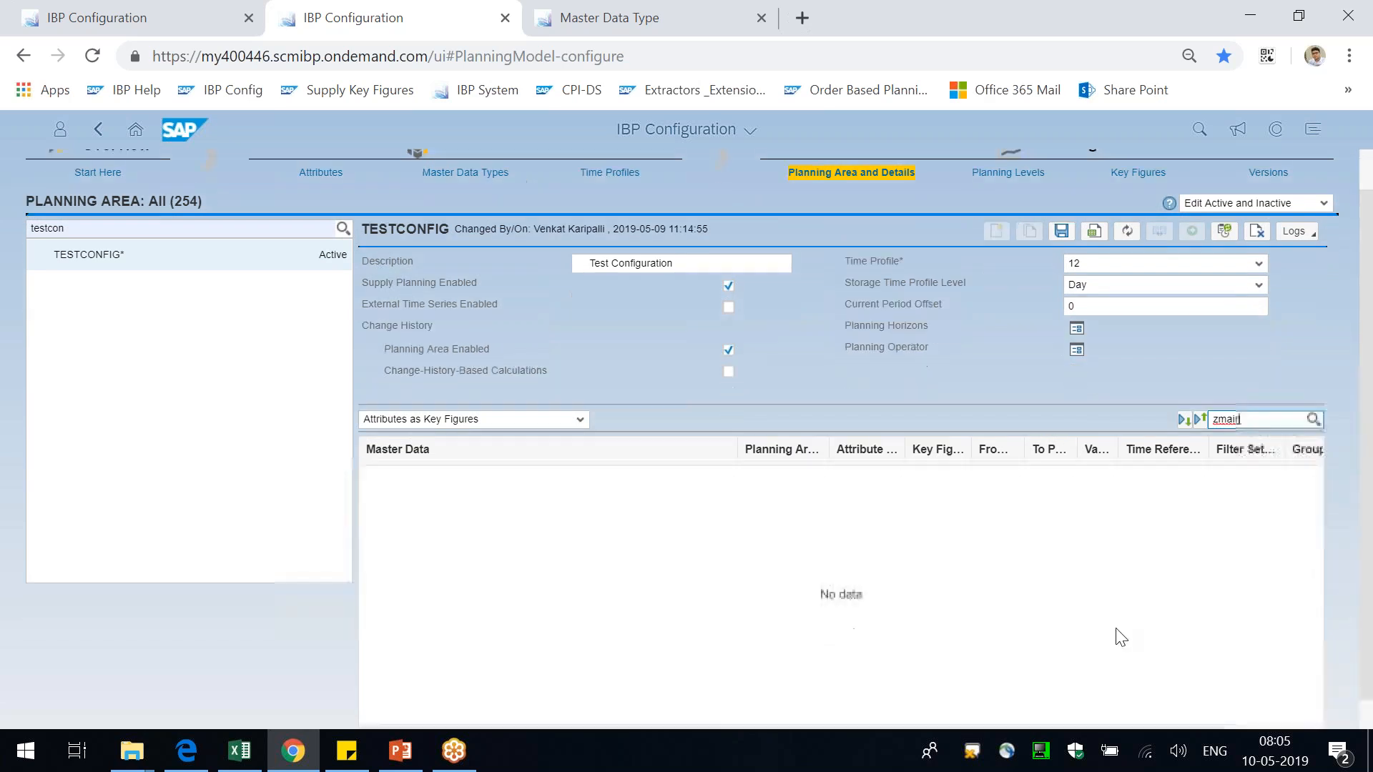
- Display the available attributes, expand the C01LOCRESMAINTENANCEJOB master data type, and widen the attribute description and Key Figure columns
click(465, 419)
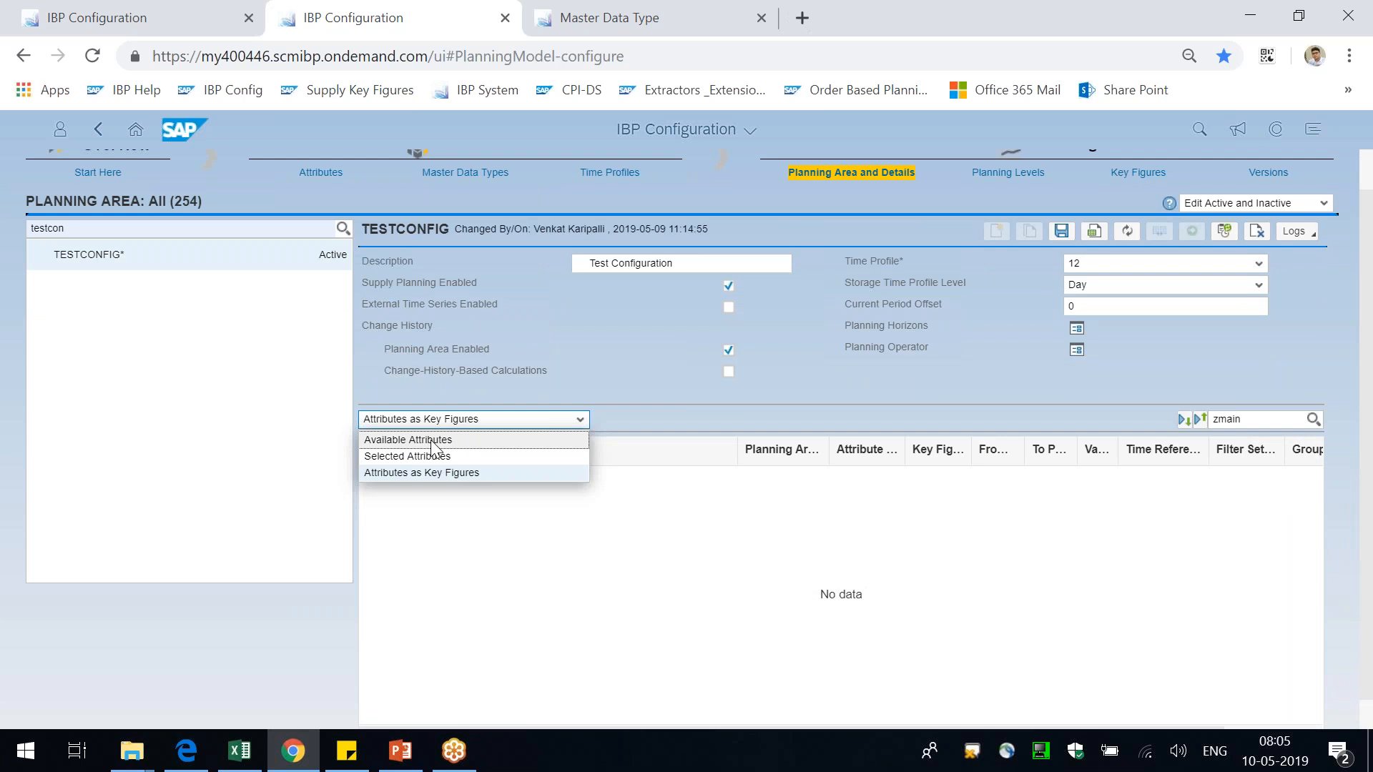
click(452, 441)
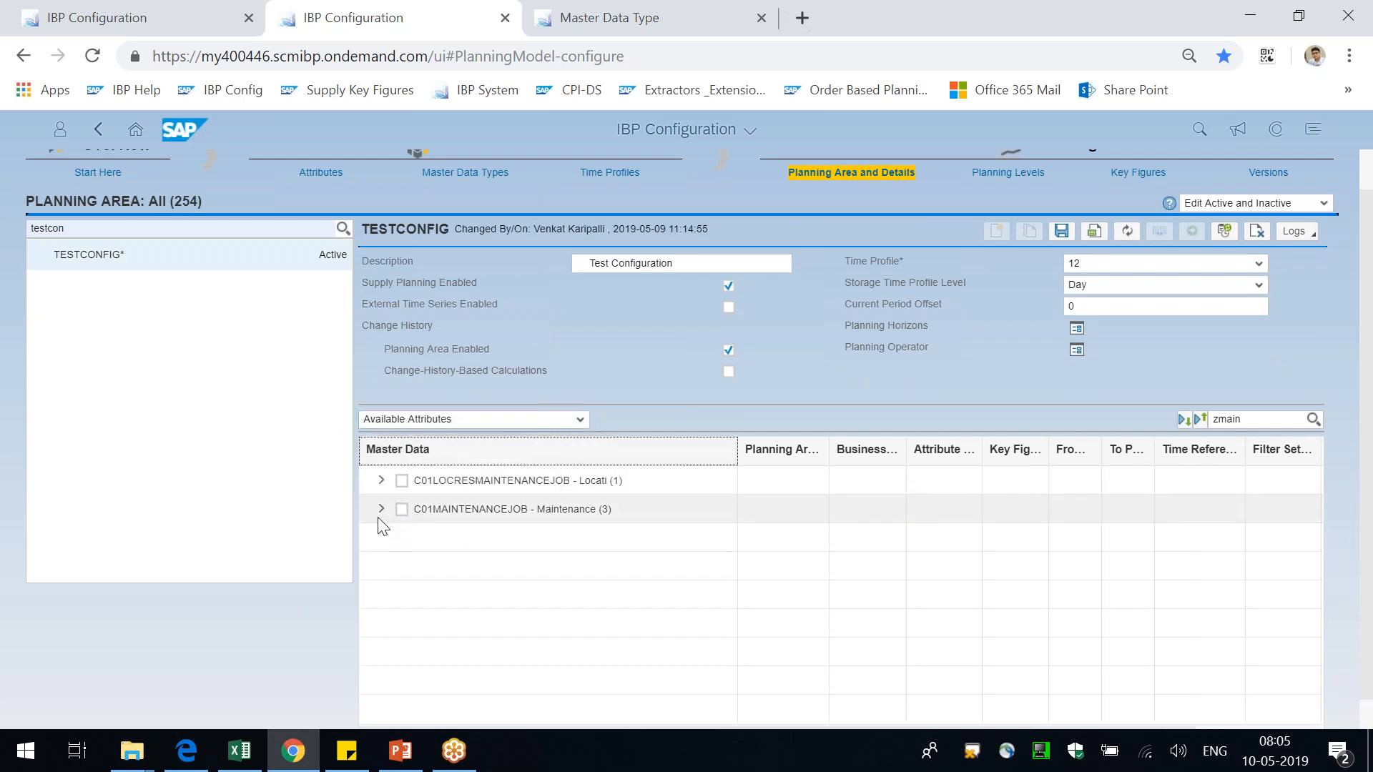
click(382, 480)
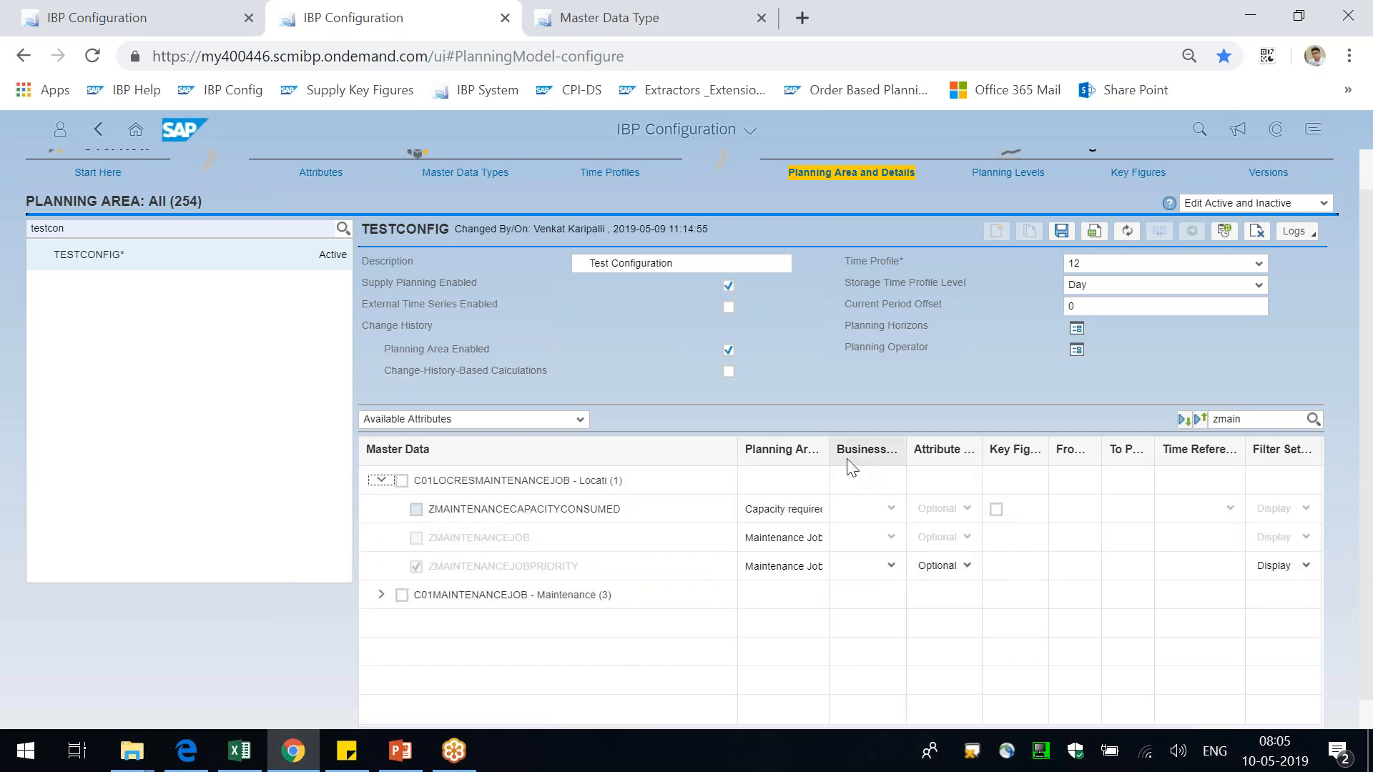
drag(736, 447, 661, 445)
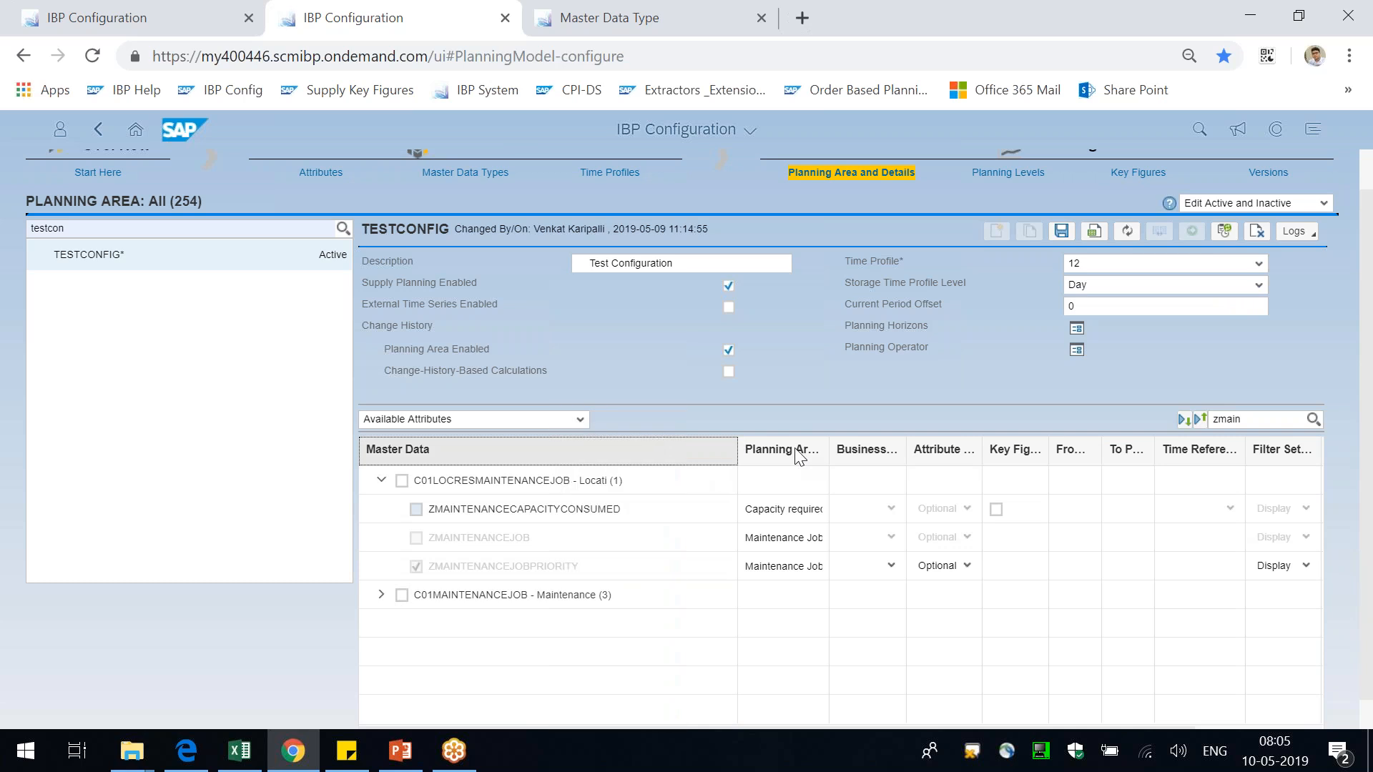
drag(745, 451, 848, 451)
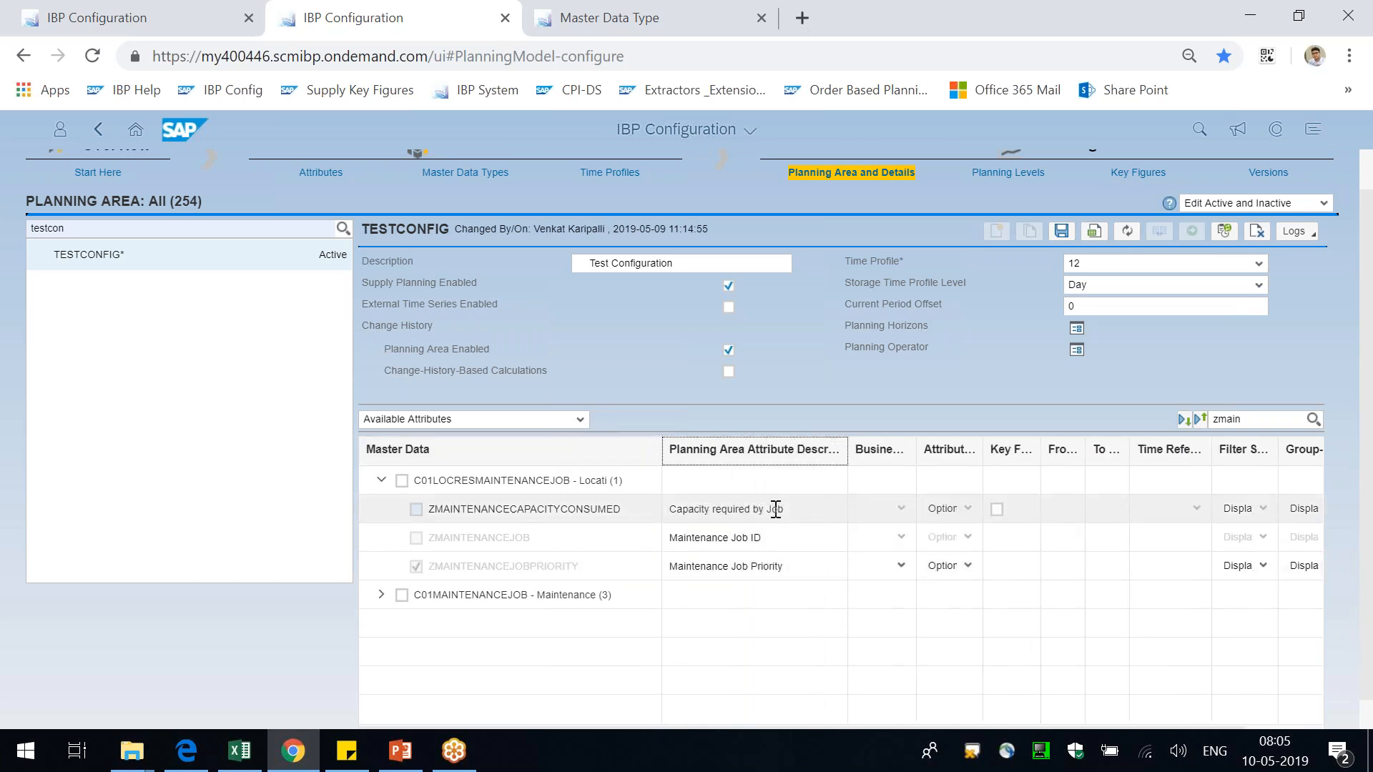
drag(1041, 451, 1142, 458)
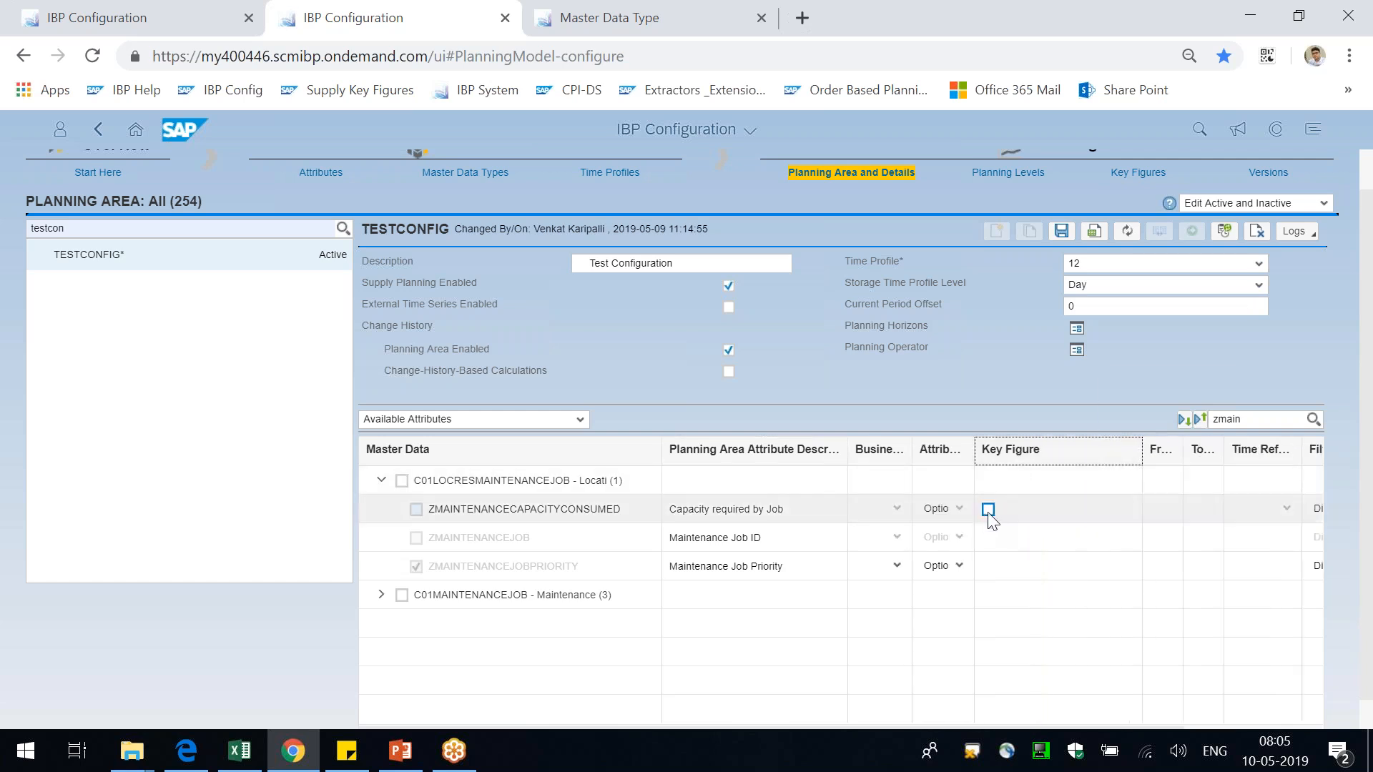
drag(440, 508, 572, 511)
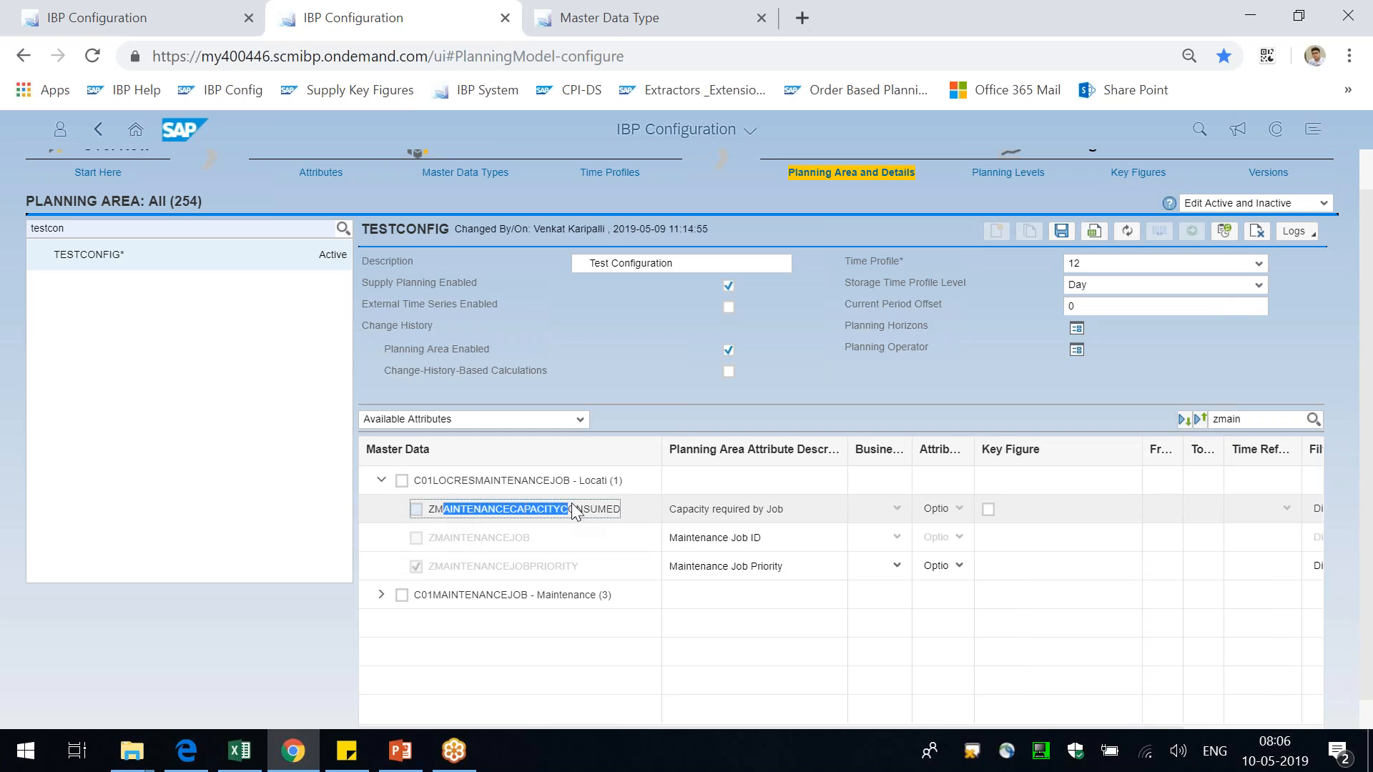
drag(1145, 512, 1082, 514)
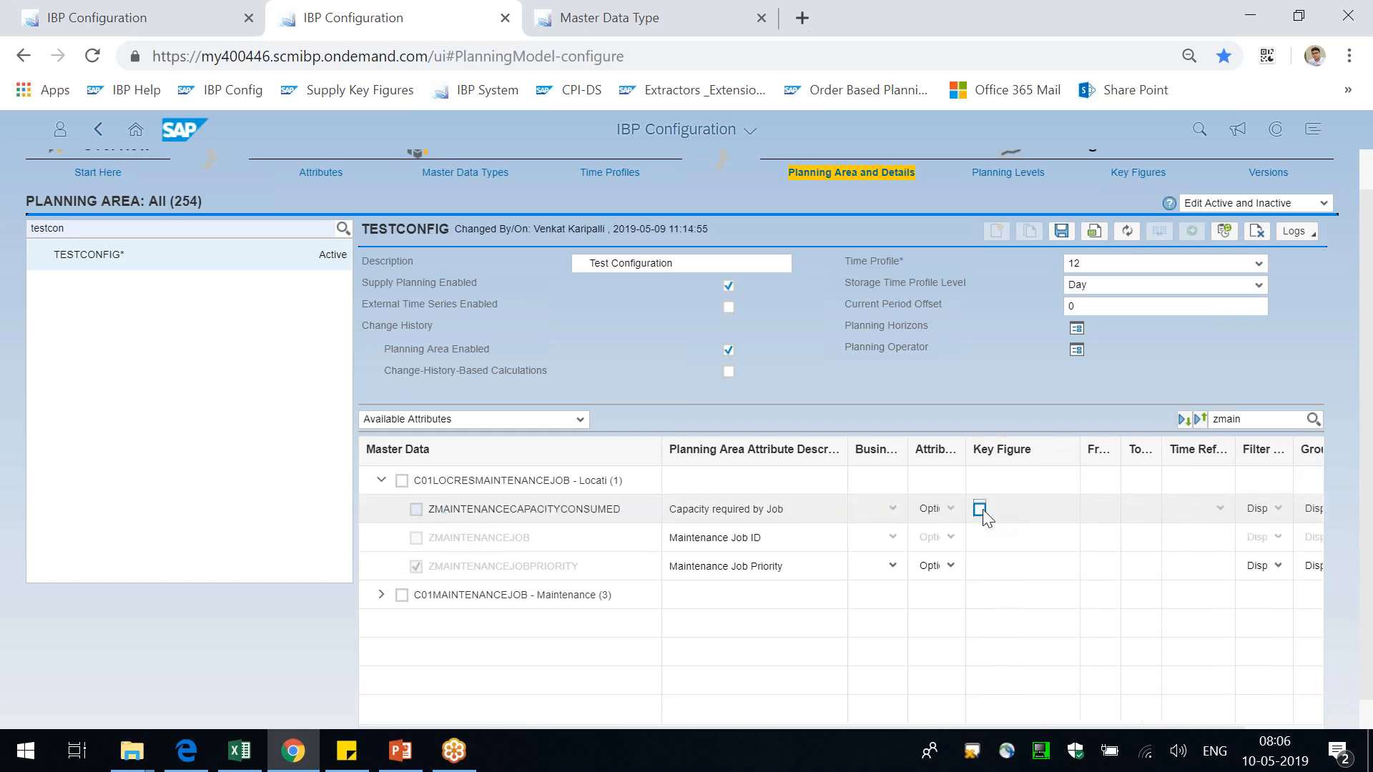
- Flag ZMAINTENANCECAPACITYCONSUMED as a key figure and assign it the existing planning level WKLOCRESMJOB
click(981, 510)
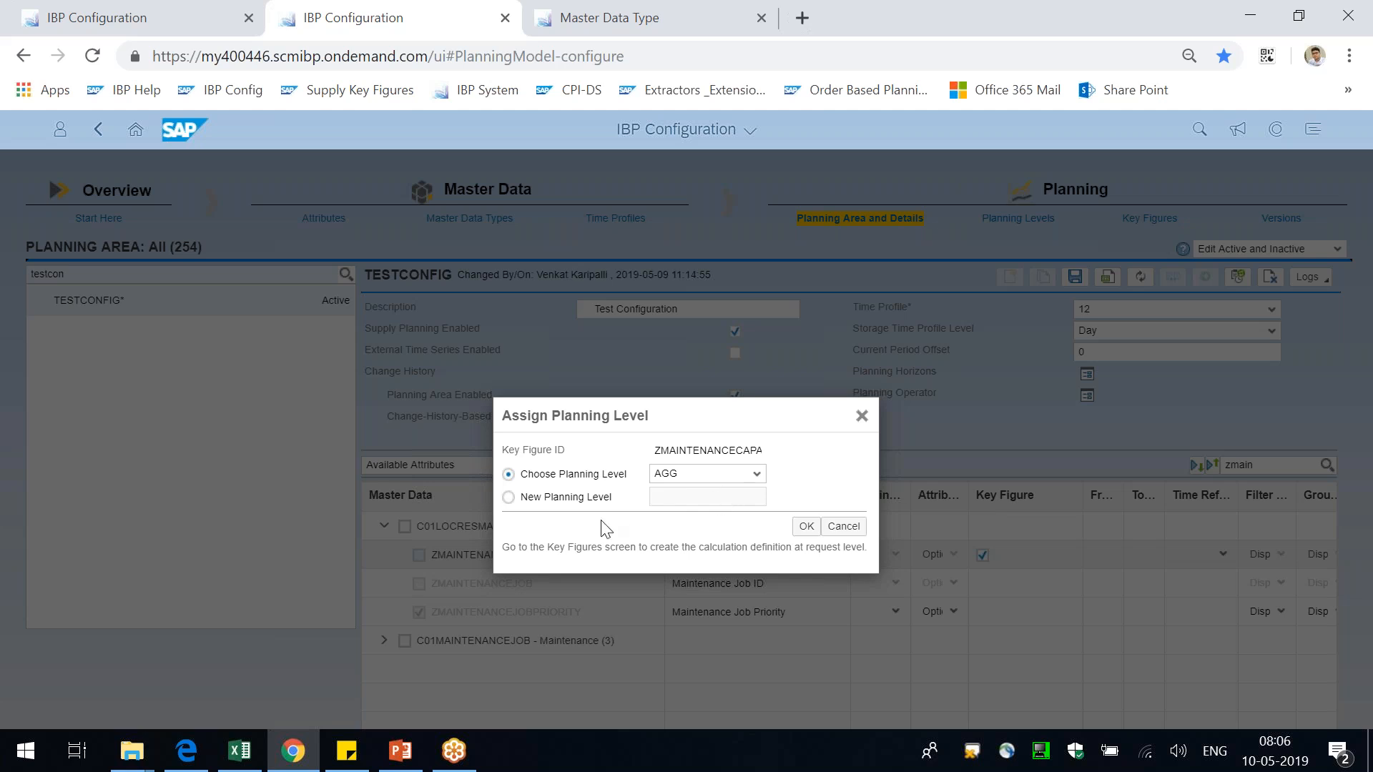
click(714, 472)
click(757, 474)
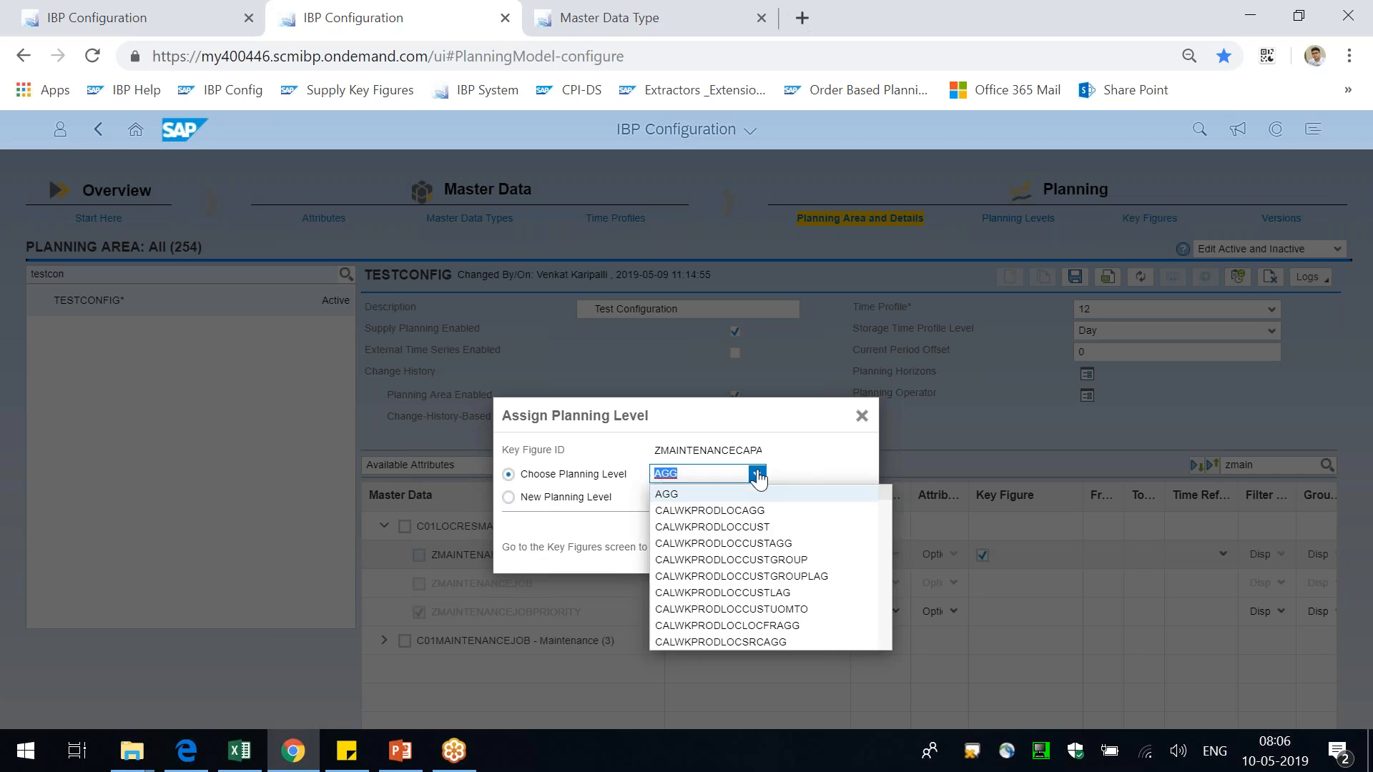
text(WKLOCRESMJOB)
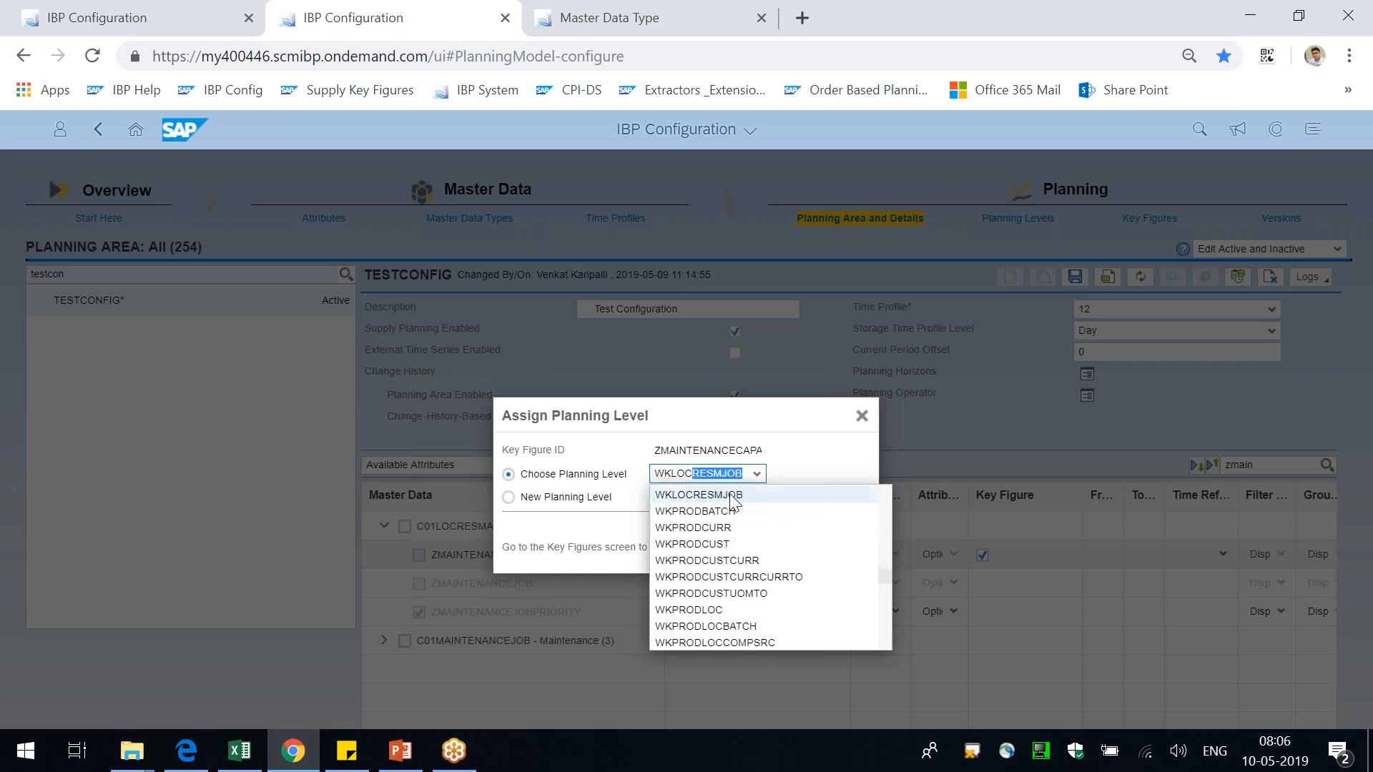
click(731, 495)
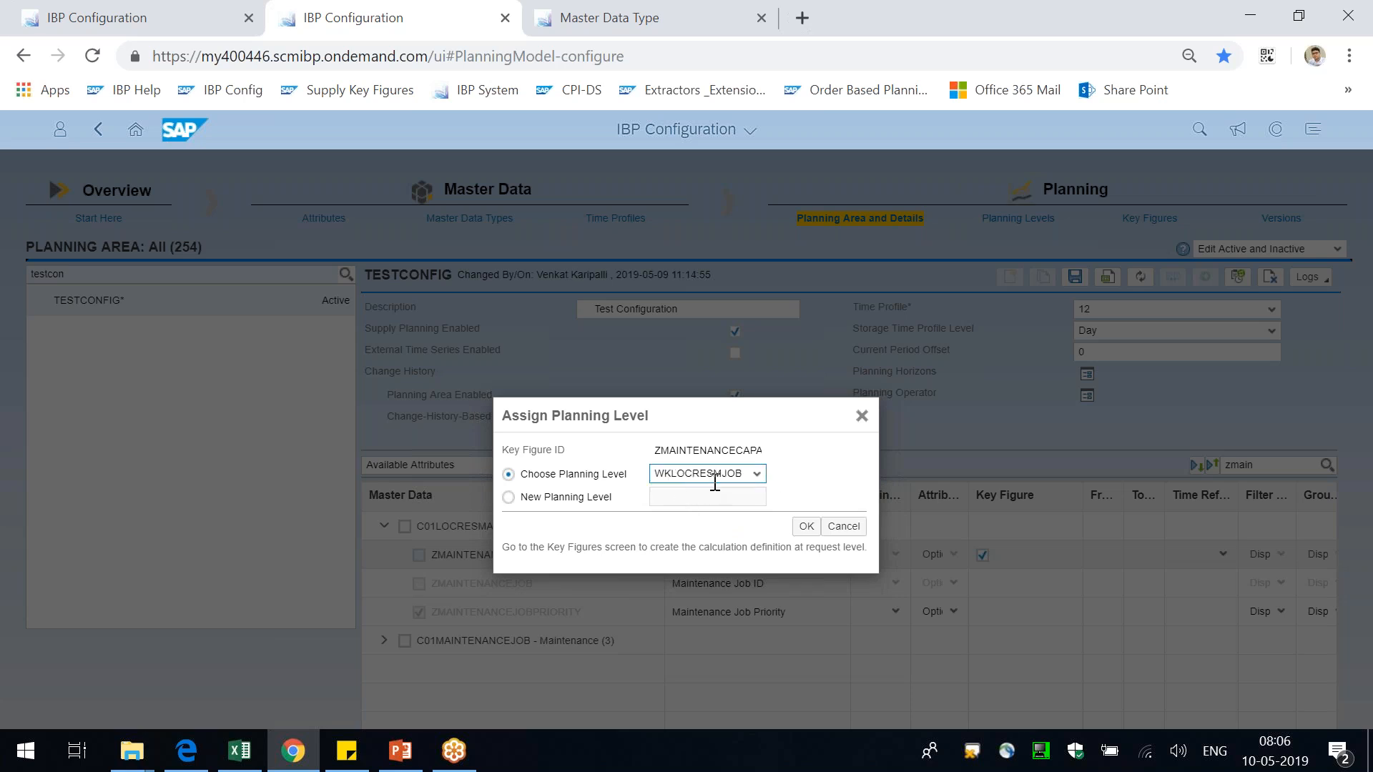
click(805, 526)
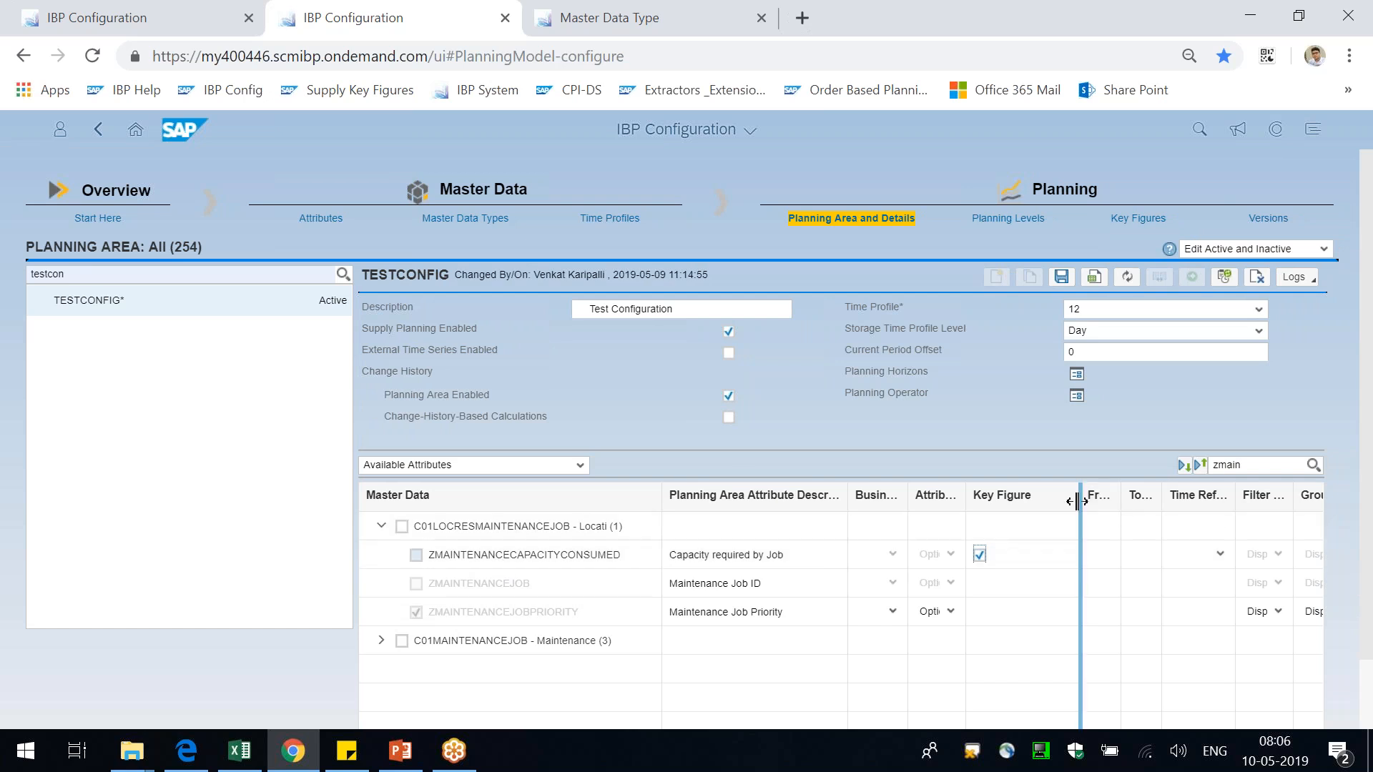
- Set the ZMAINTENANCECAPACITYCONSUMED key figure's from period to 0 and to period to 50, and save the planning area
drag(1072, 502, 1052, 501)
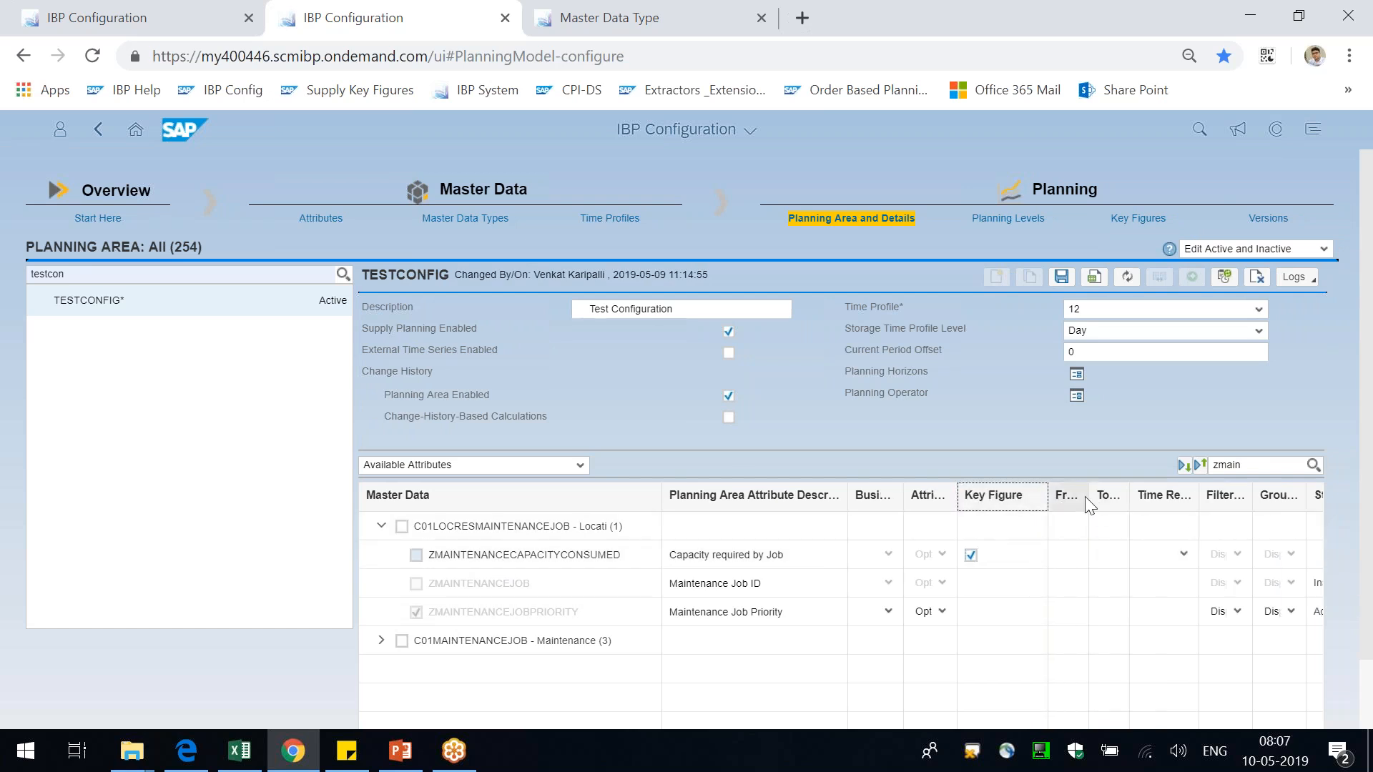
drag(1089, 501, 1111, 500)
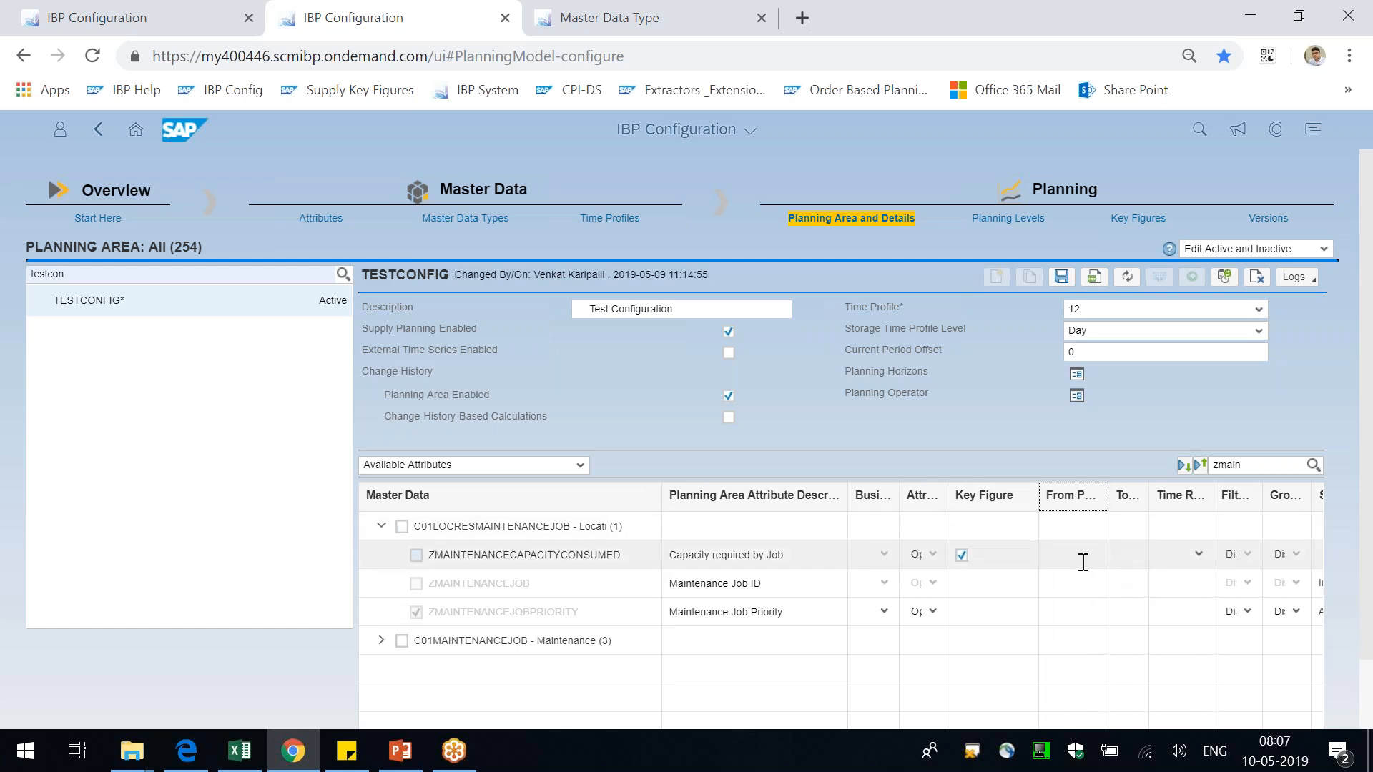
click(1080, 560)
text(0)
click(1148, 558)
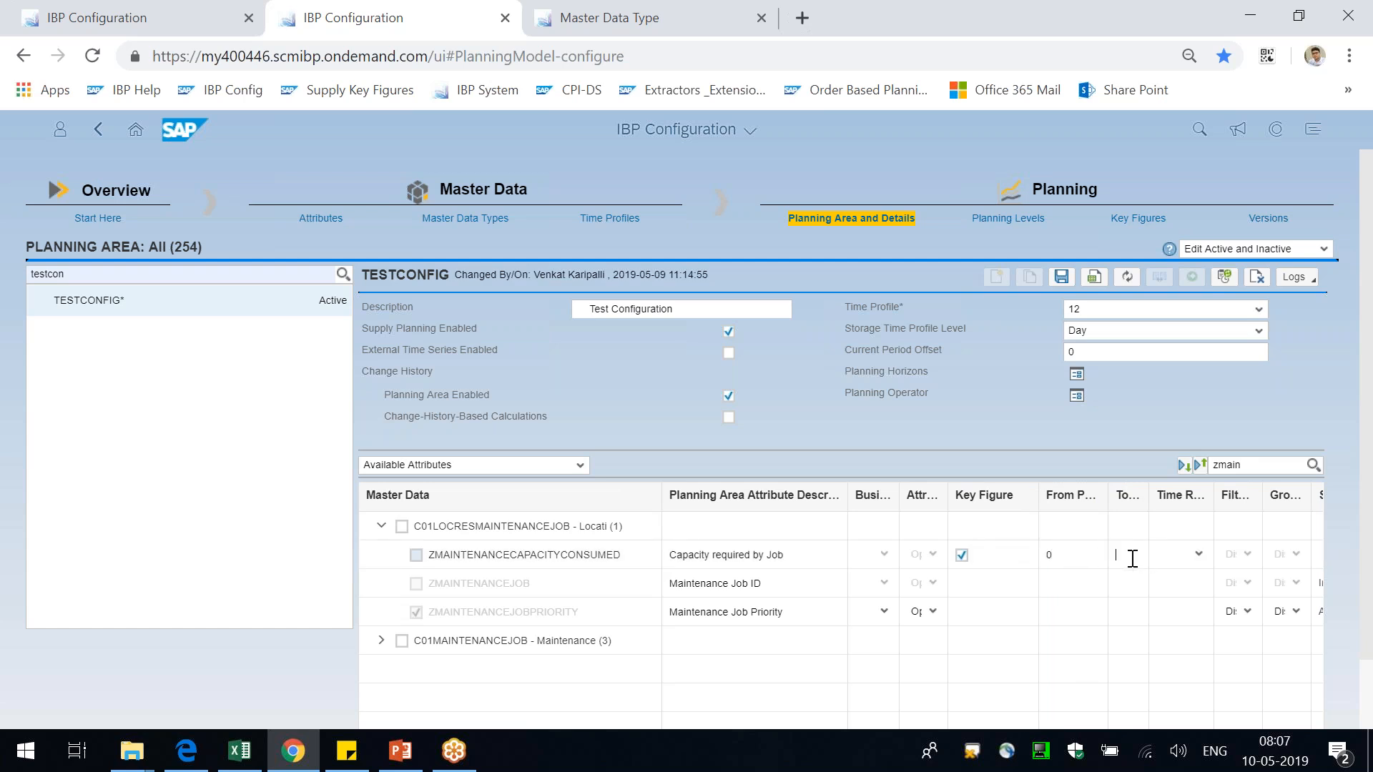
text(50)
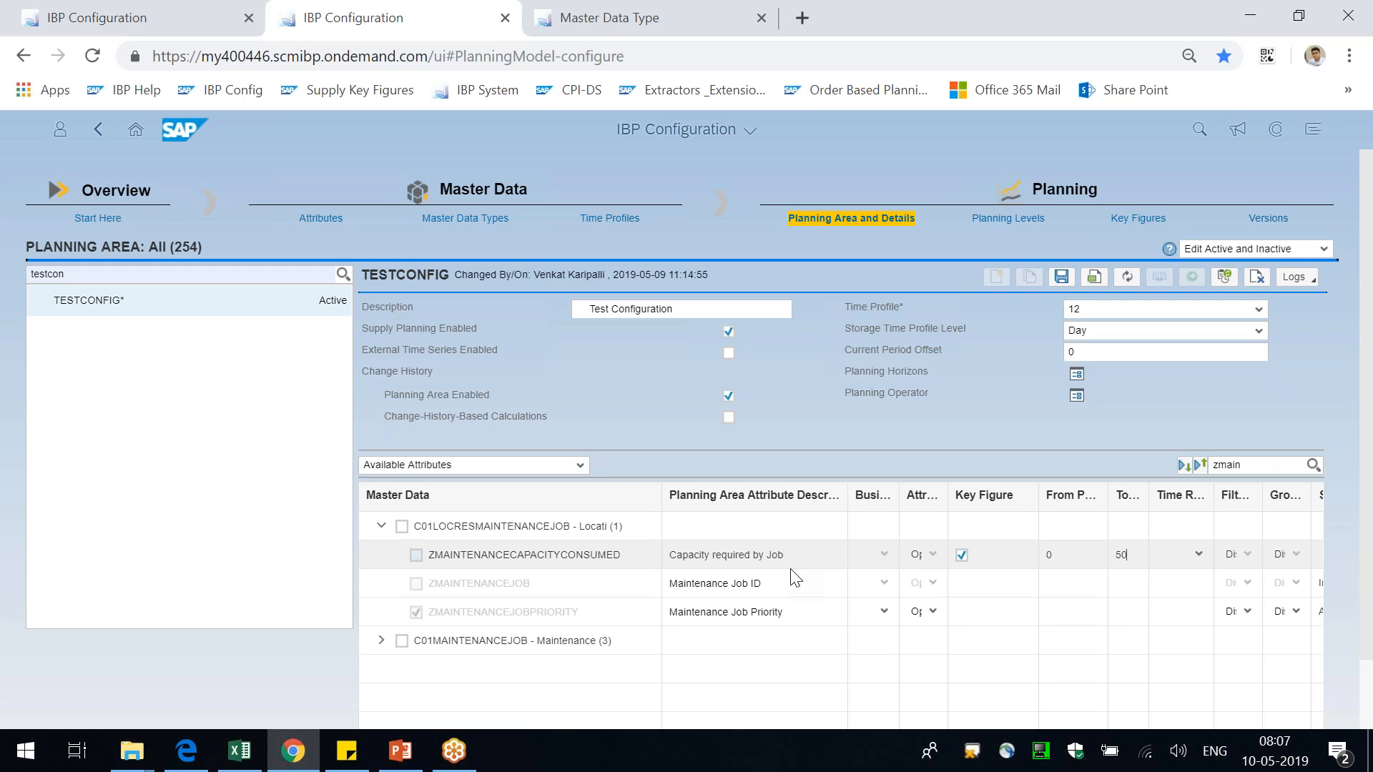
click(1061, 284)
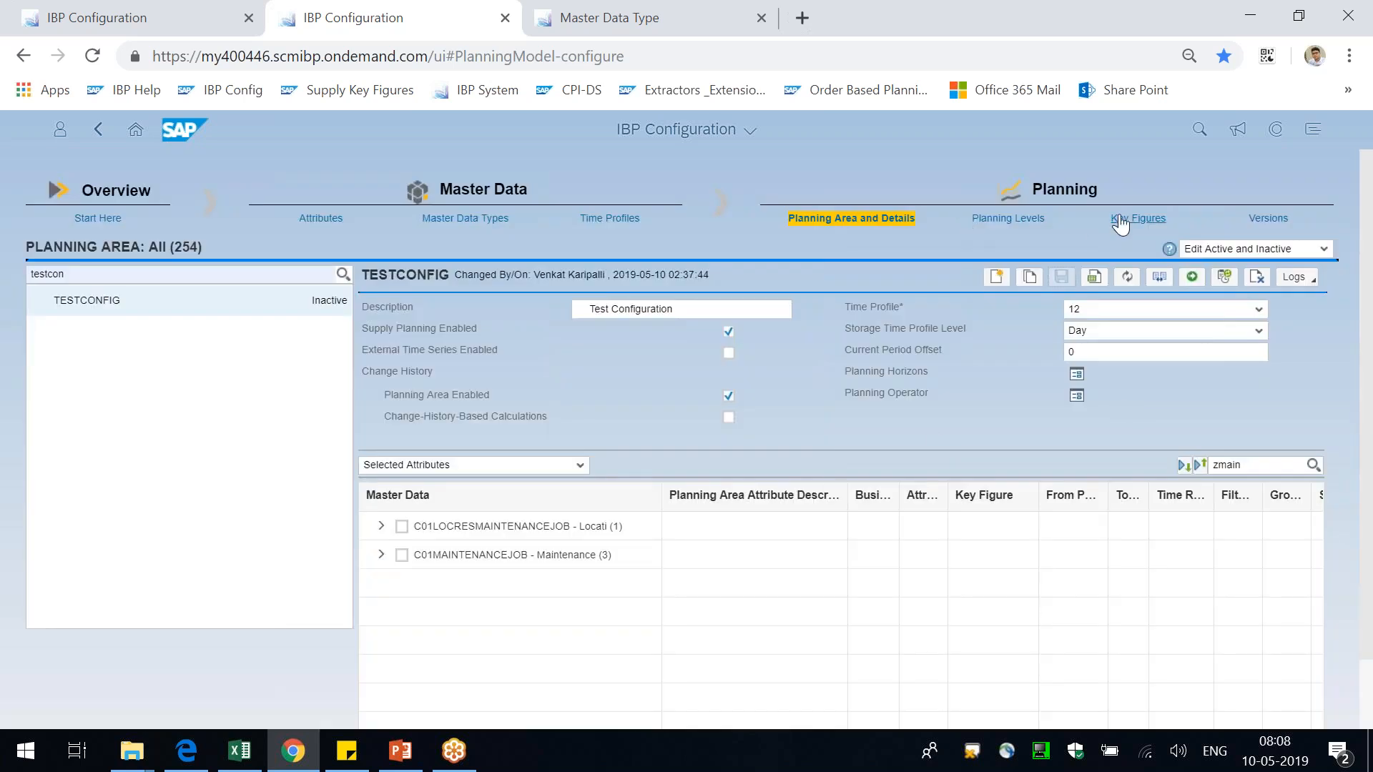
- Go to the key figures configuration, check the capacity tables on slide 6 in PowerPoint, and return to Chrome
click(1120, 223)
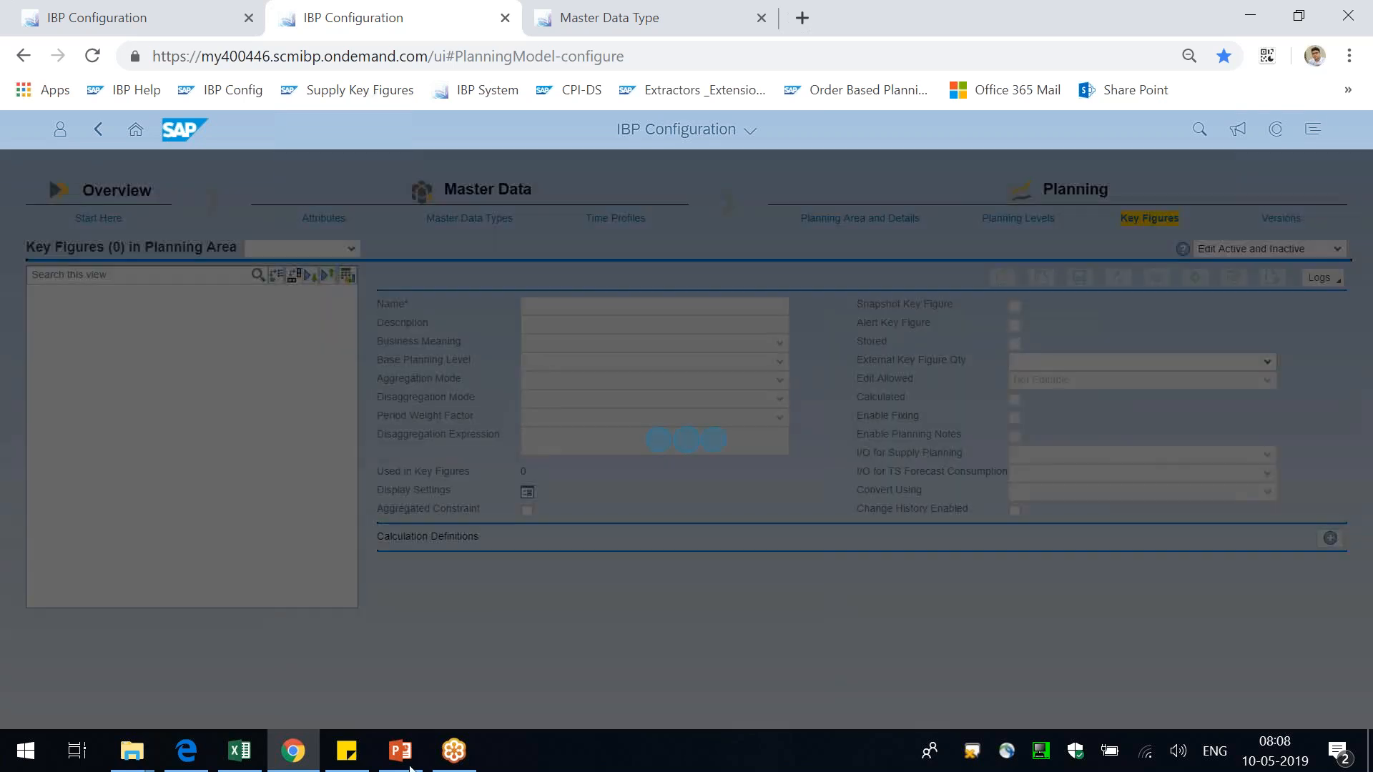
click(405, 764)
click(468, 708)
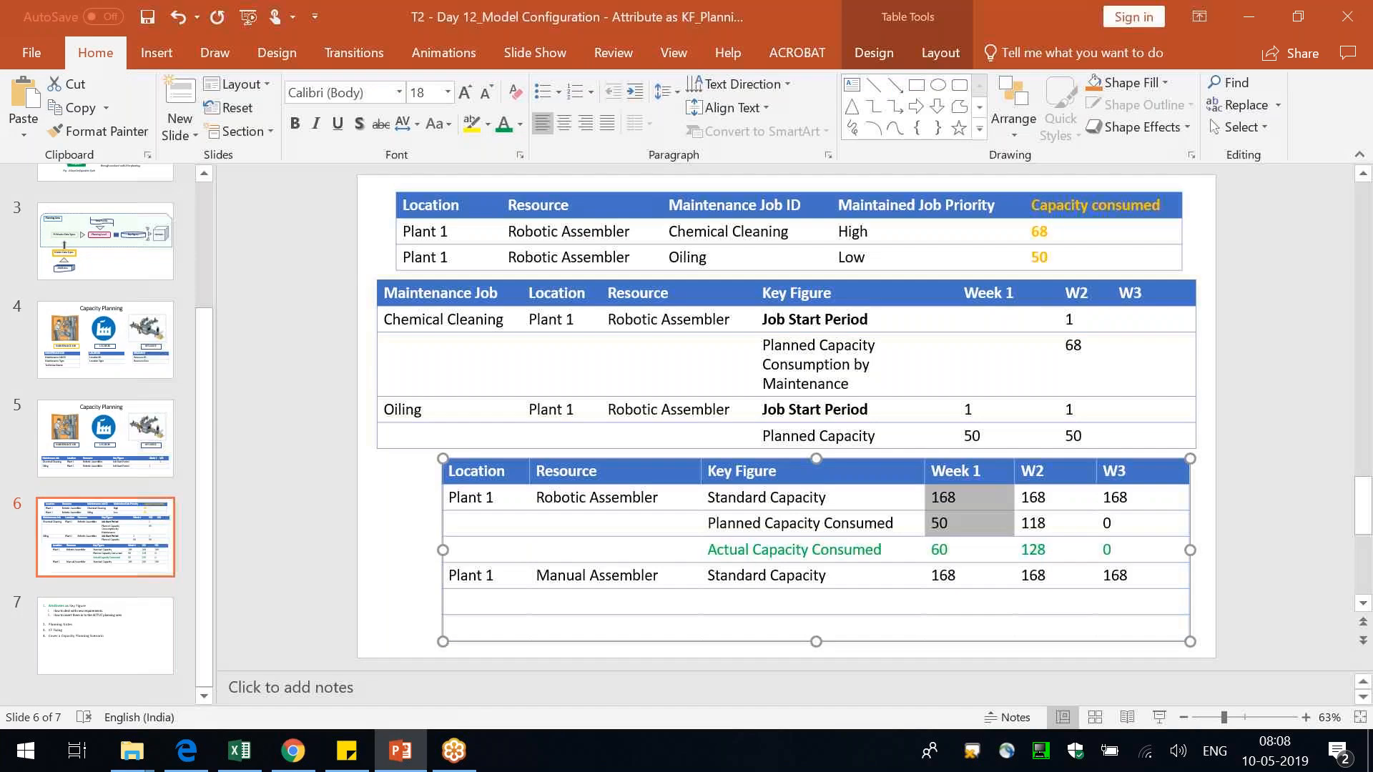
click(395, 578)
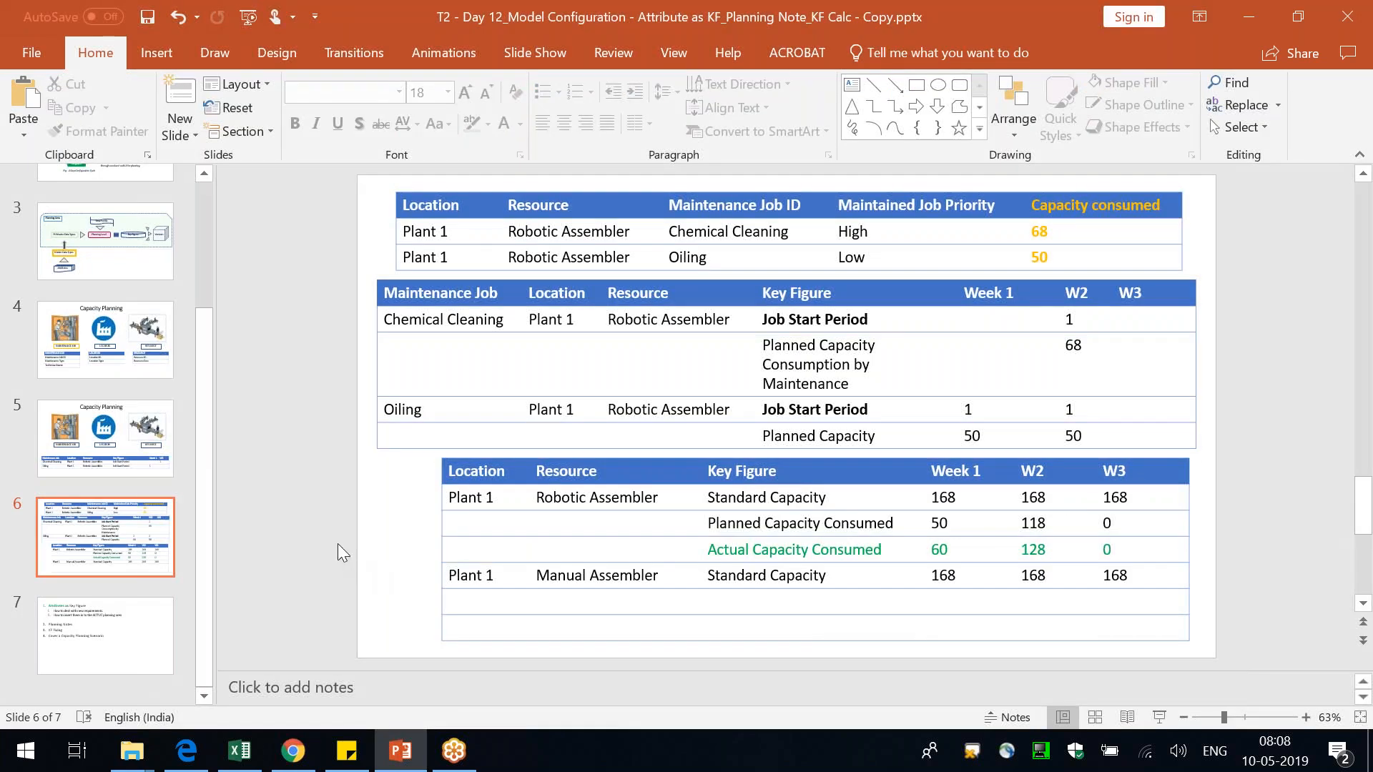
key(alt+Tab)
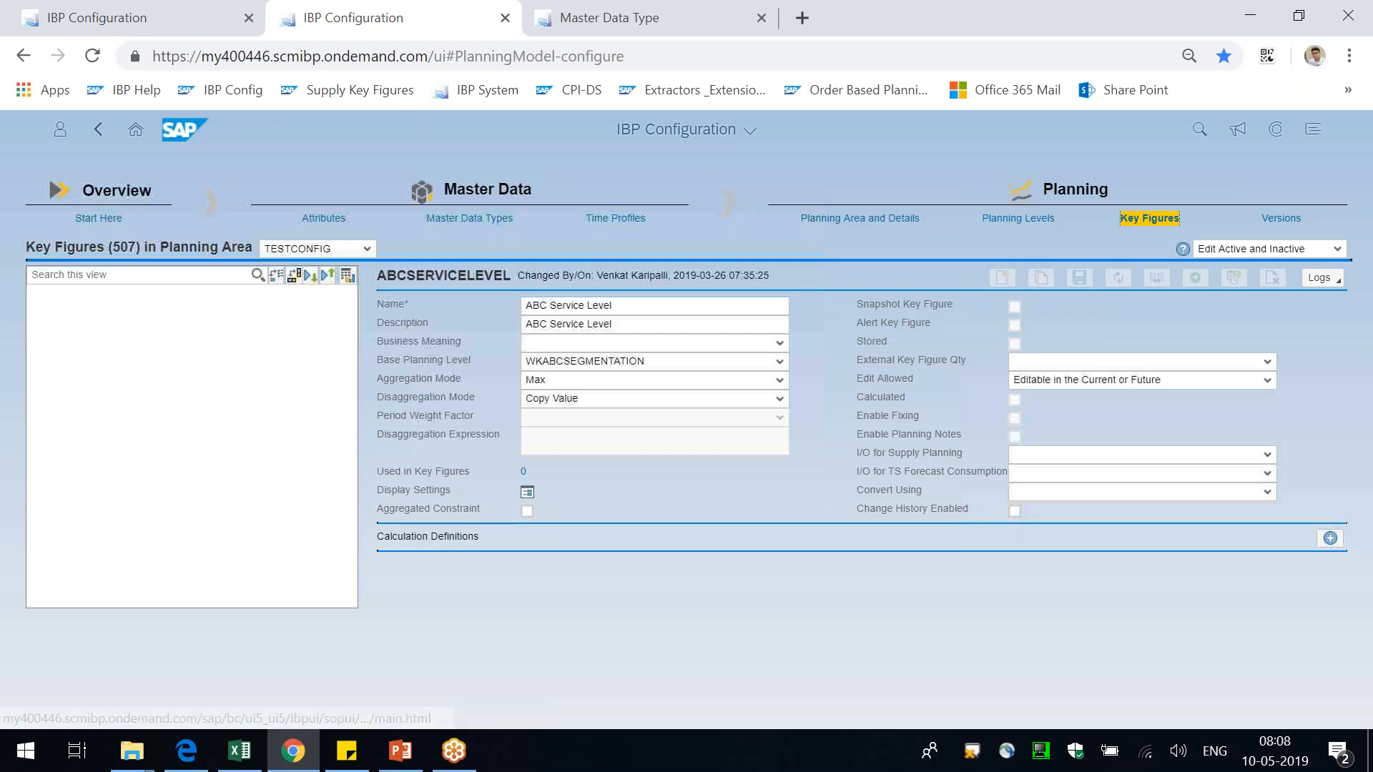
- Search TESTCONFIG's key figures for "zmain" and open the ZMAINTENANCECAPACITYCONSUMED key figure
click(176, 276)
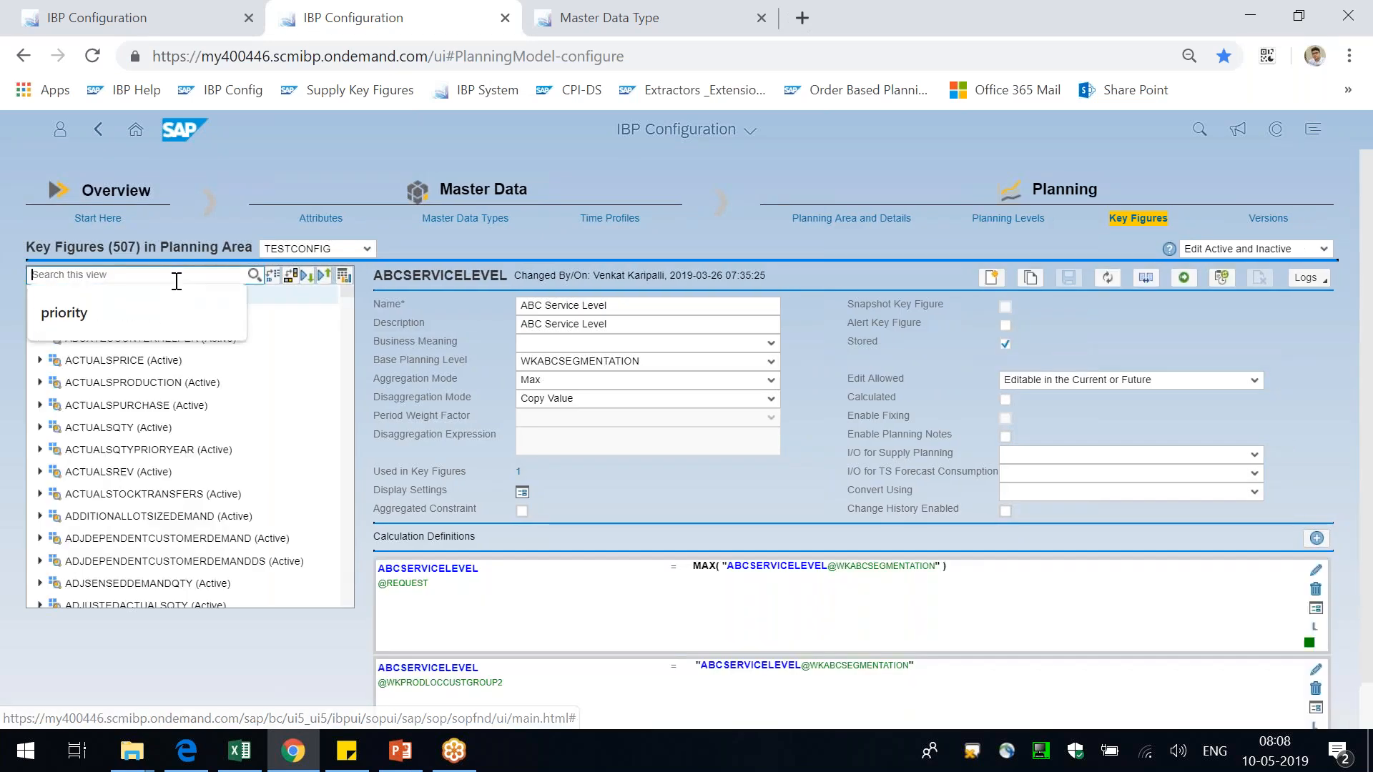
text(zmain)
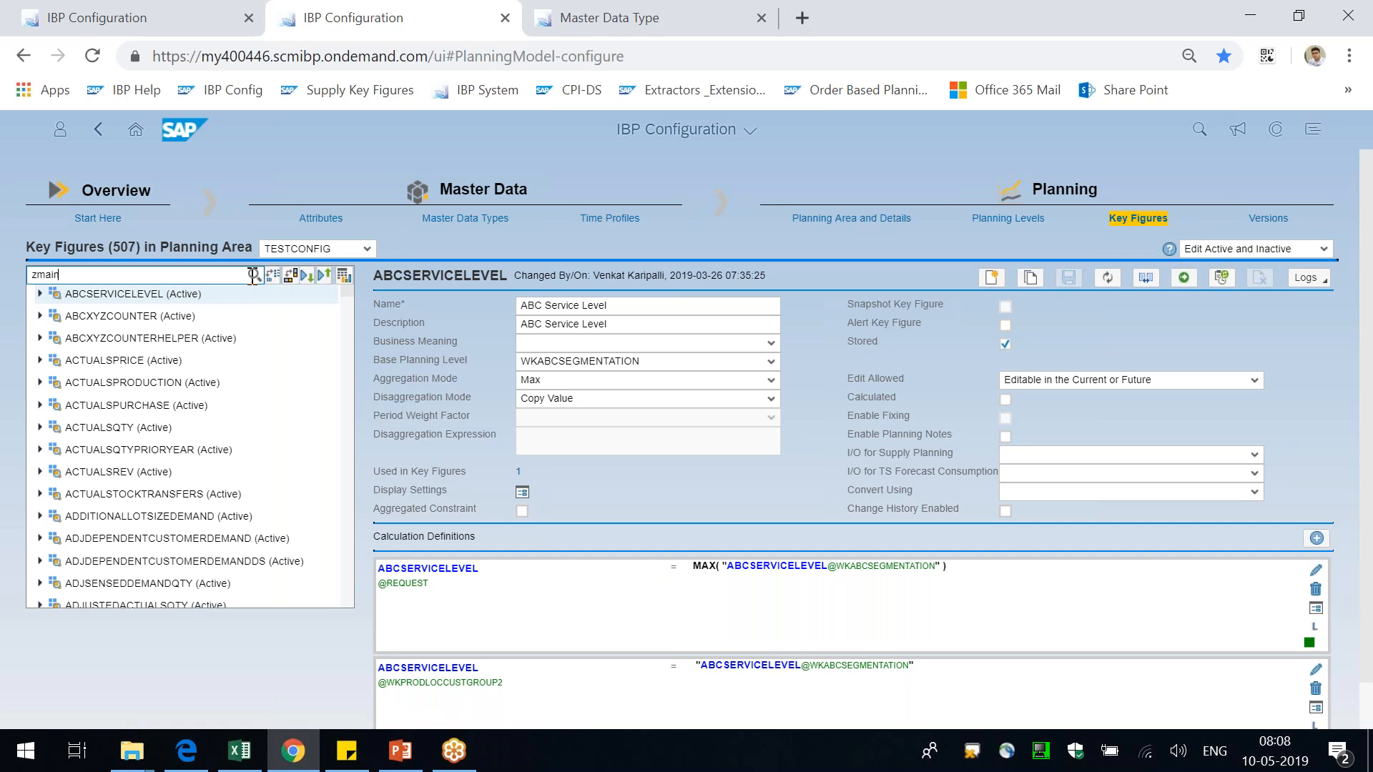
click(253, 276)
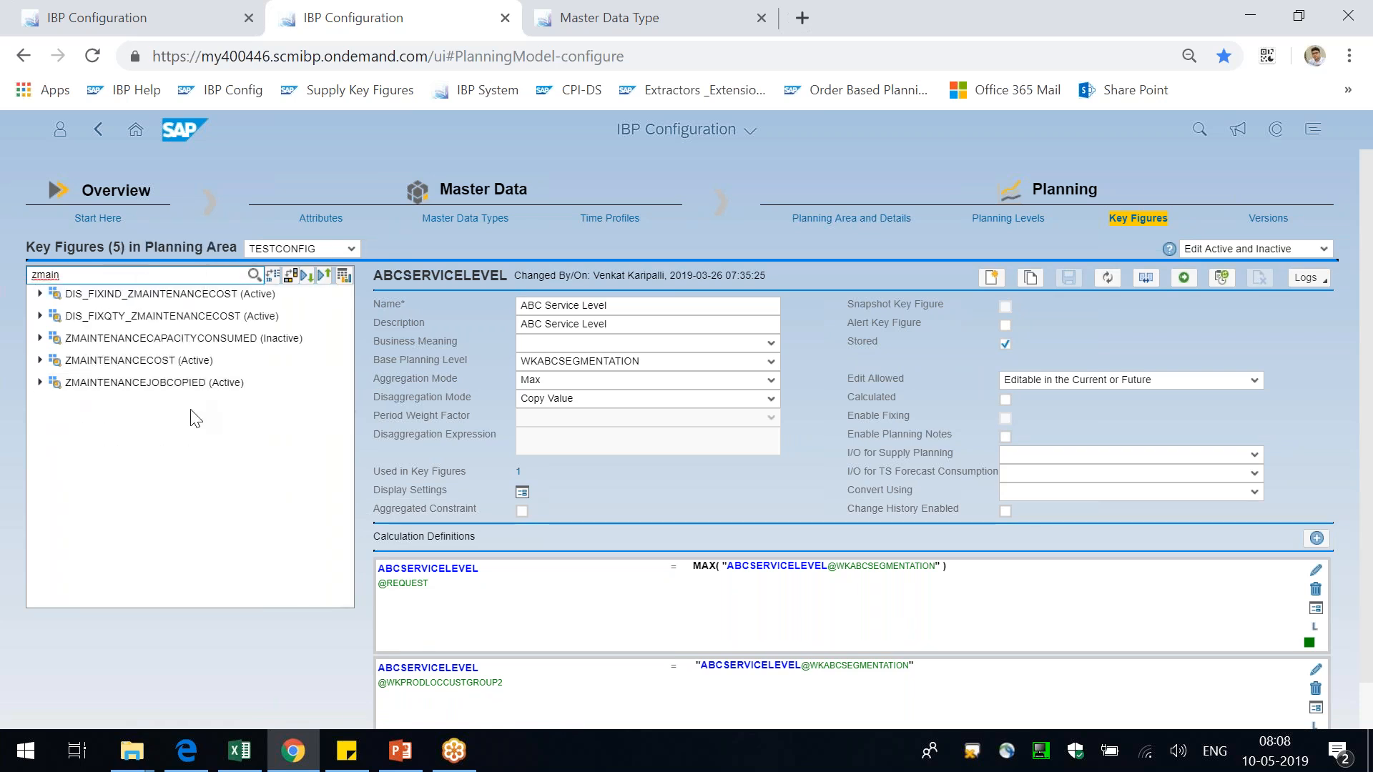
click(154, 339)
click(155, 337)
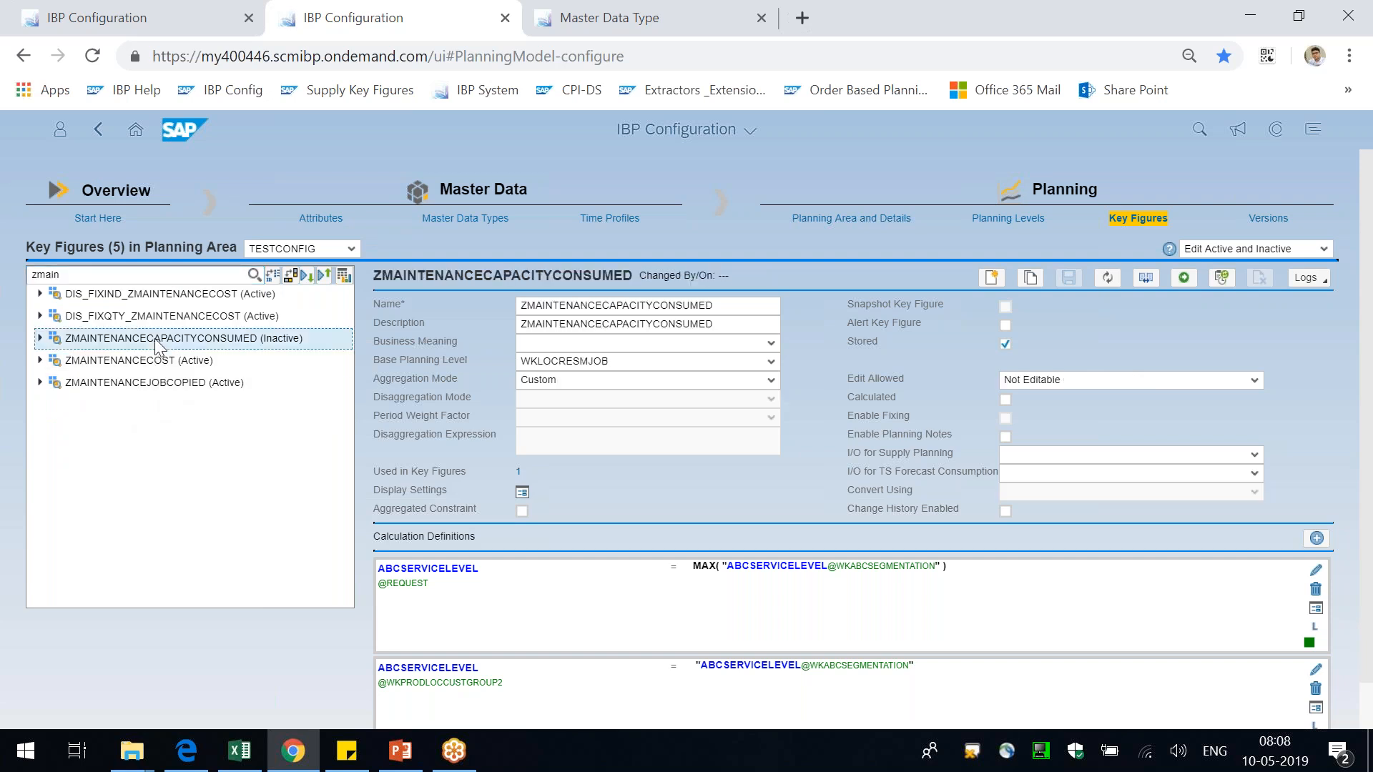
click(550, 313)
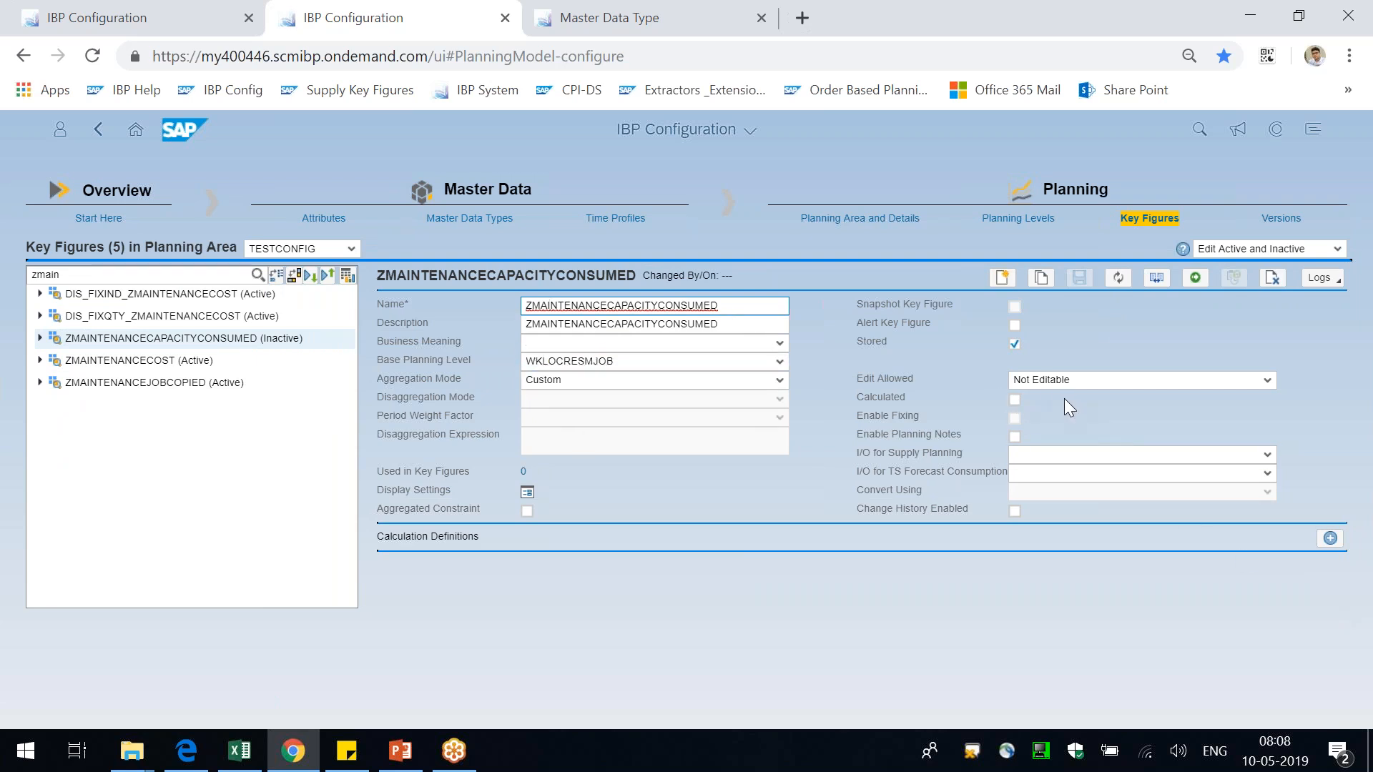
- Set both the name and the description of the ZMAINTENANCECAPACITYCONSUMED key figure to "Capacity Required by the Job"
key(Right)
key(Right)
key(Right)
key(Right)
key(Right)
key(Right)
key(Right)
key(Right)
key(Right)
key(Right)
key(Right)
key(Right)
key(Right)
key(ctrl+a)
key(BackSpace)
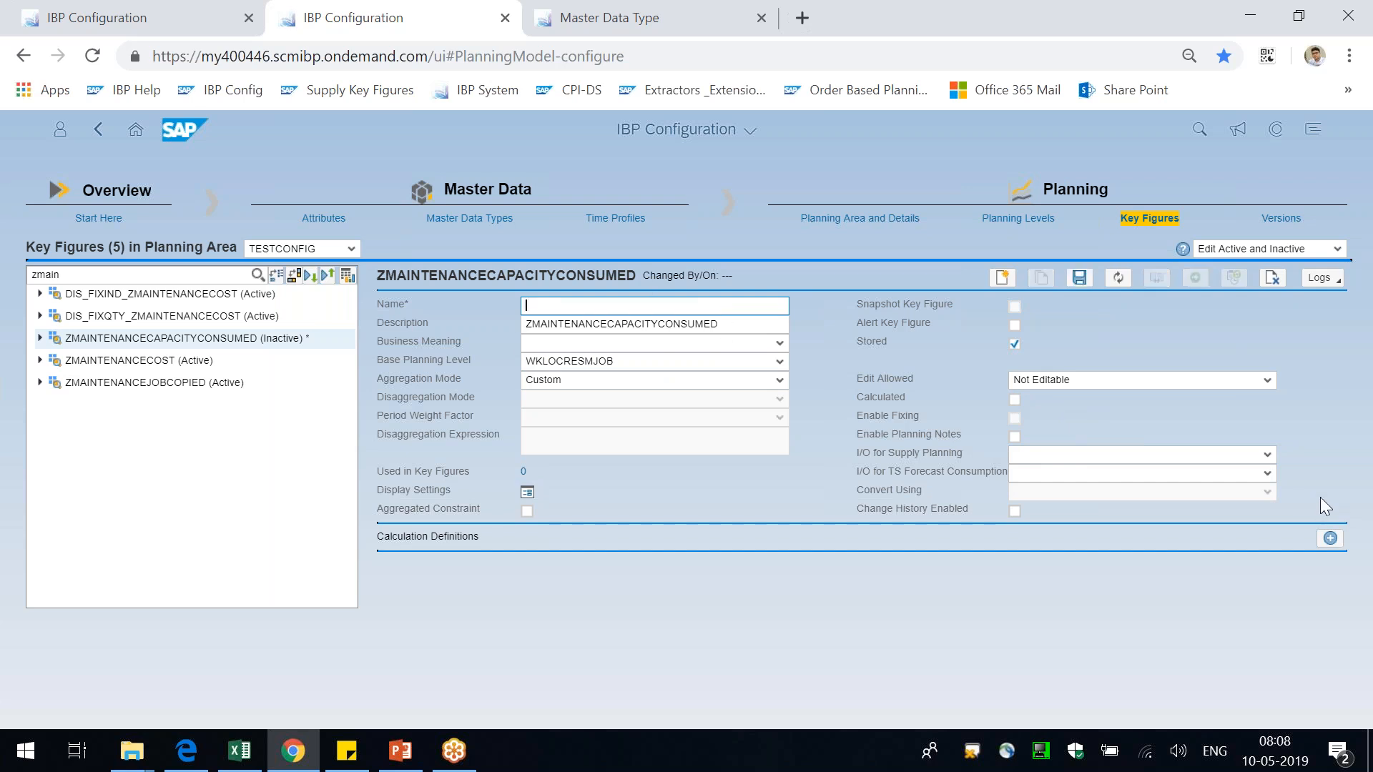
text(Capacity Required by the Job)
key(ctrl+a)
key(Tab)
text(Capacity Required by the Job)
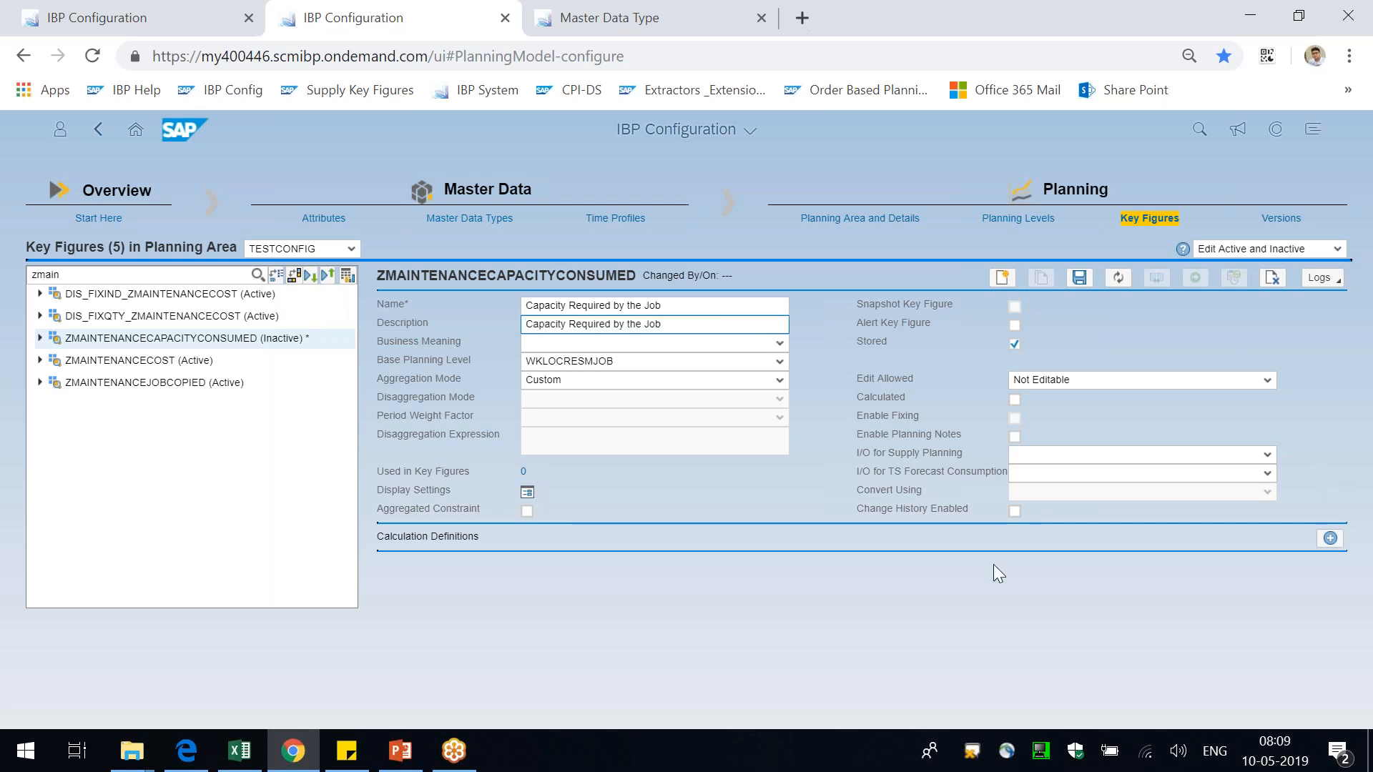
key(Tab)
key(Tab)
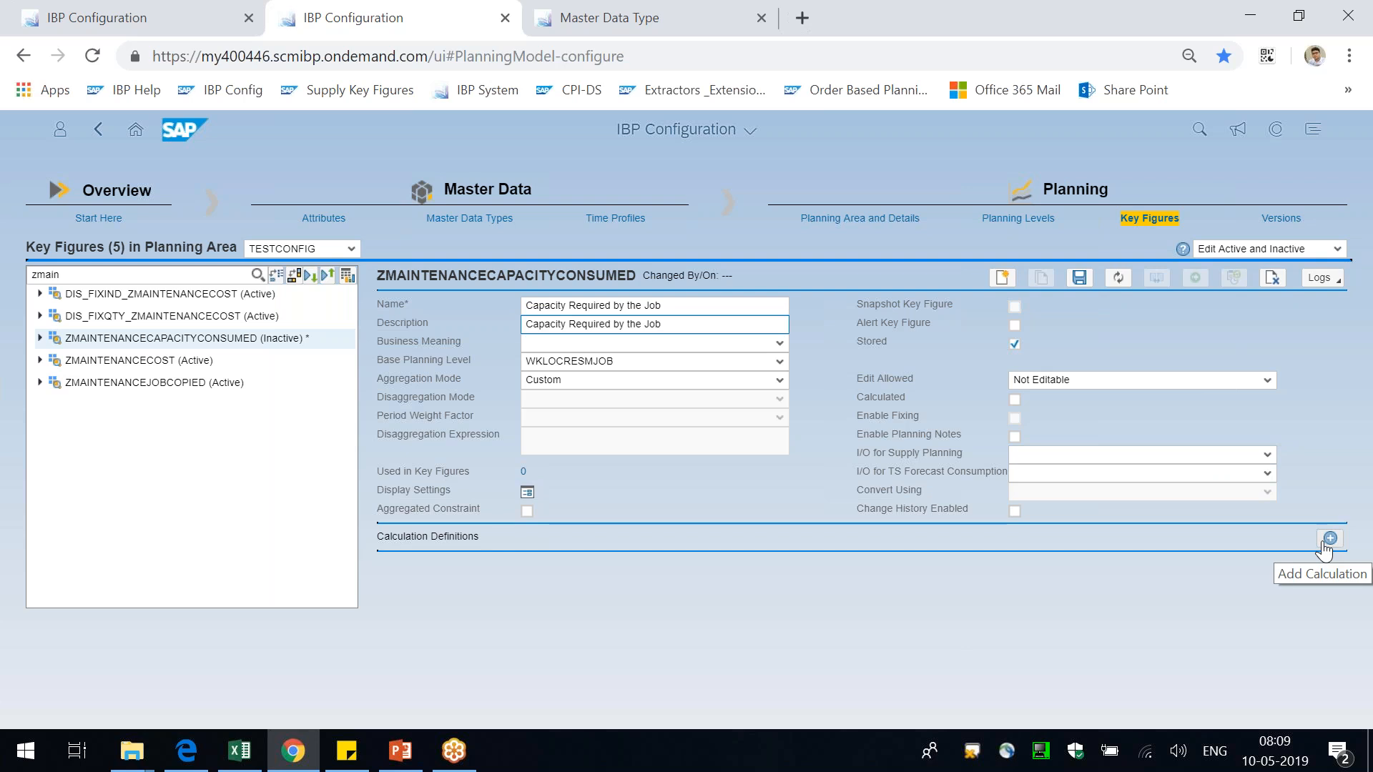
- Add a request-level calculation to ZMAINTENANCECAPACITYCONSUMED with the formula SUM("ZMAINTENANCECAPACITYCONSUMED@WKLOCRESMJOB")
click(1329, 541)
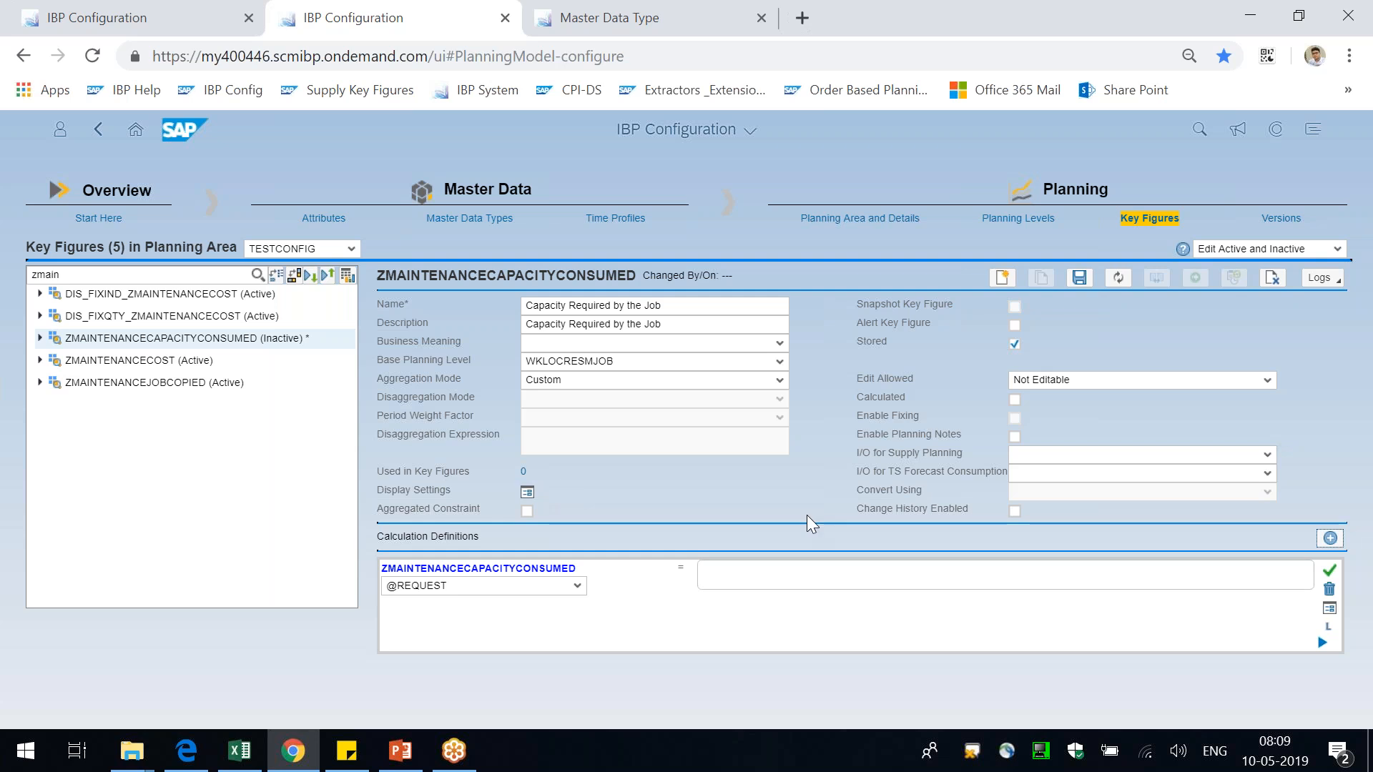
click(899, 578)
text(SUM()
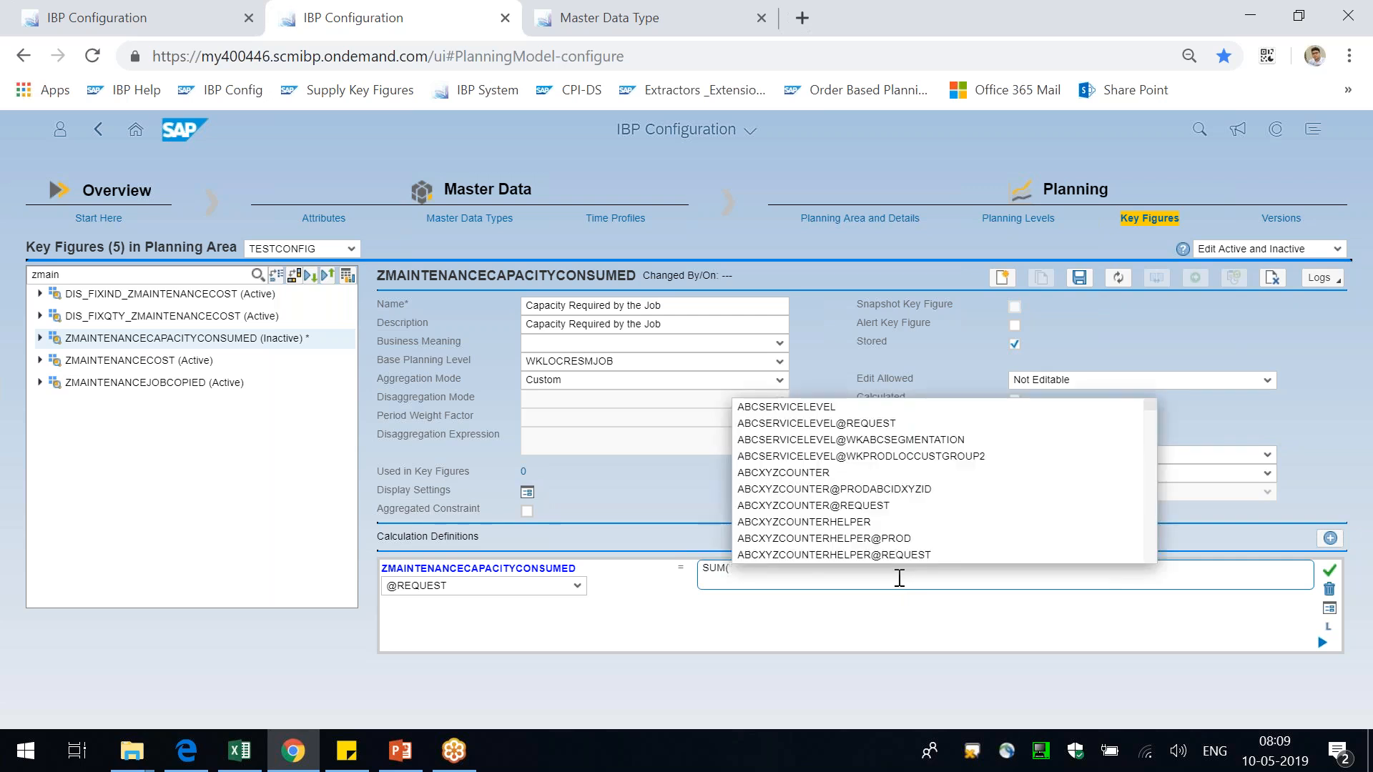
key(BackSpace)
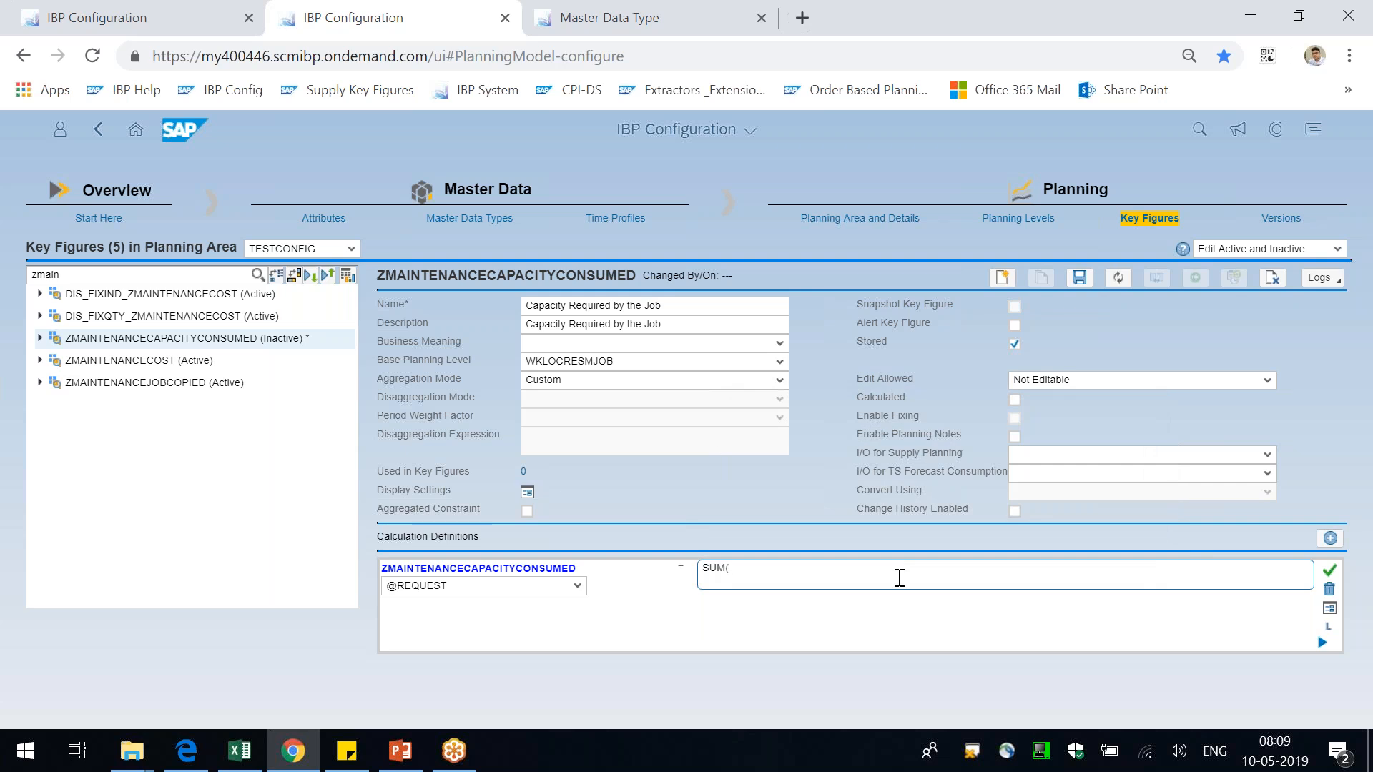
text(")
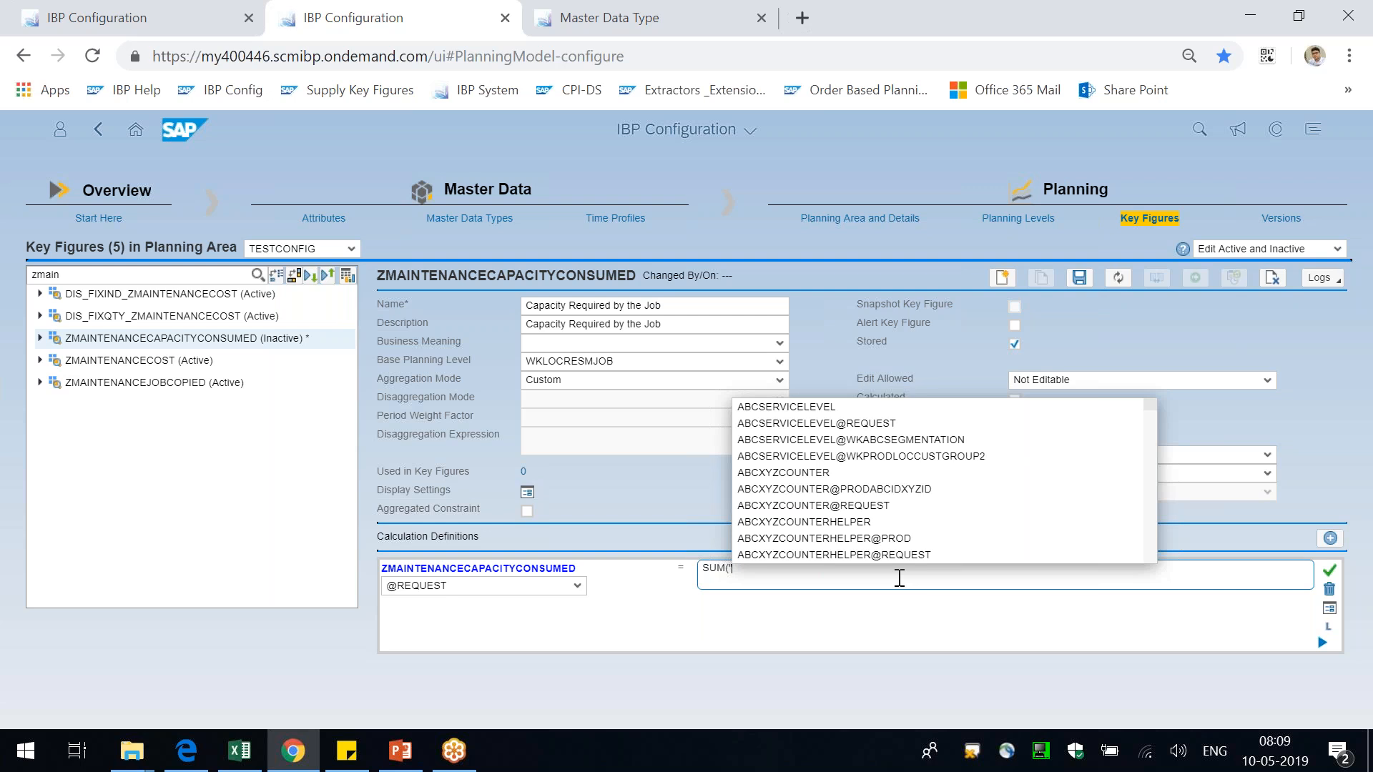
text(ZMA)
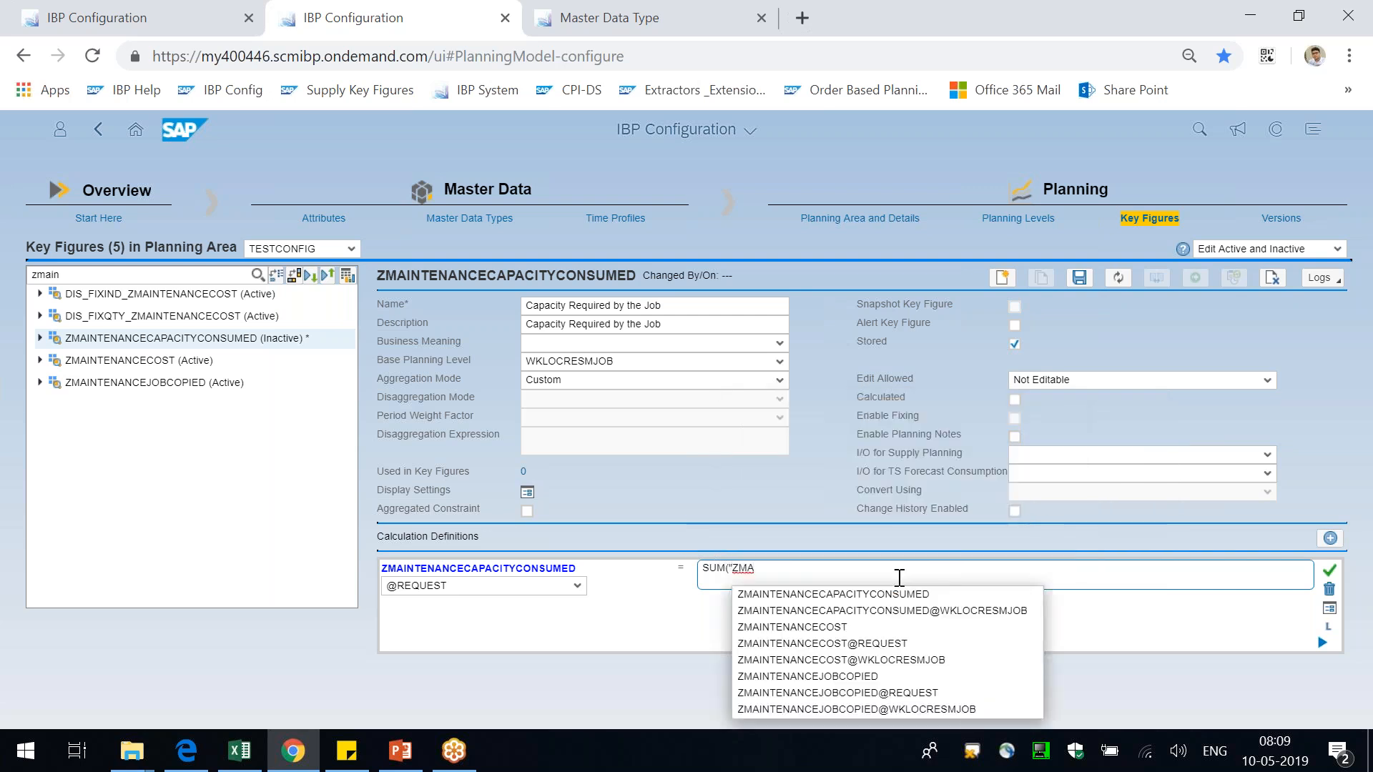
click(919, 611)
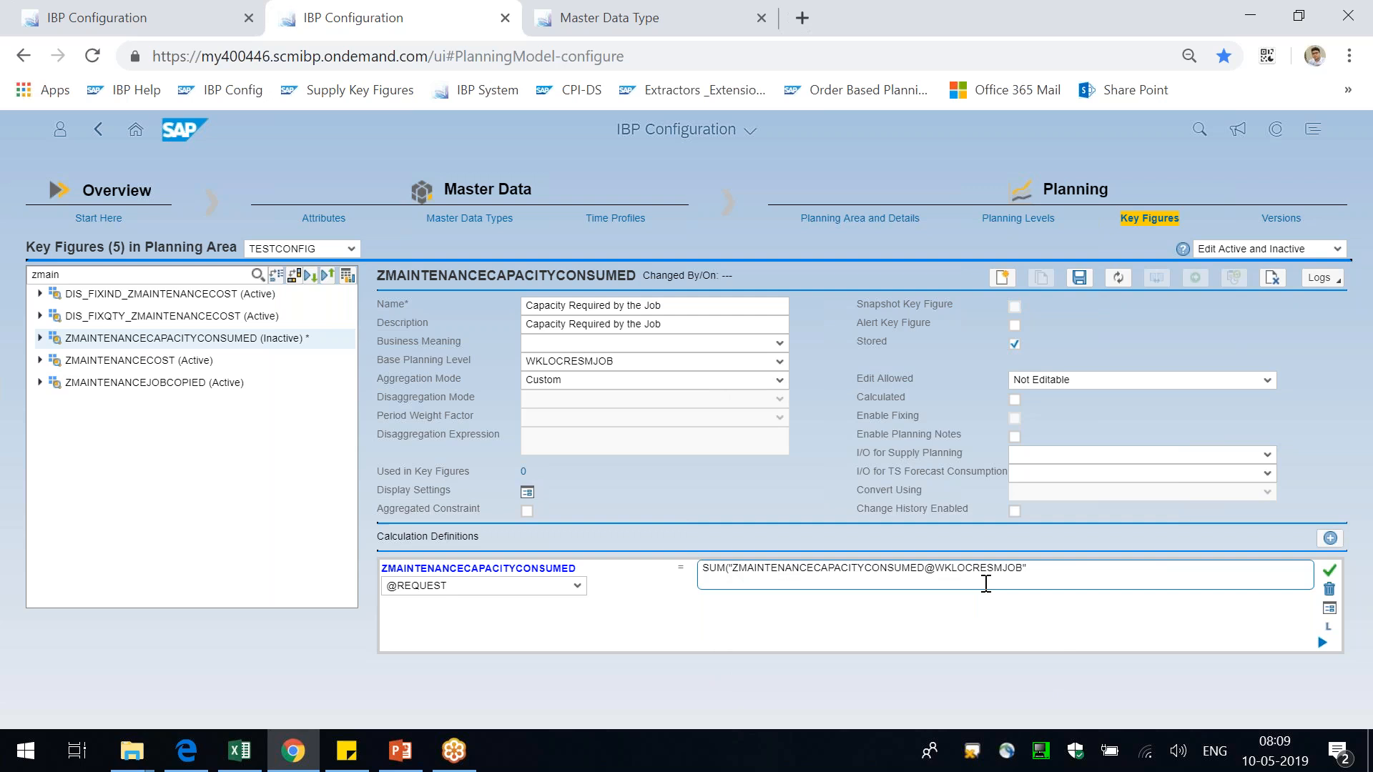
click(1041, 579)
text())
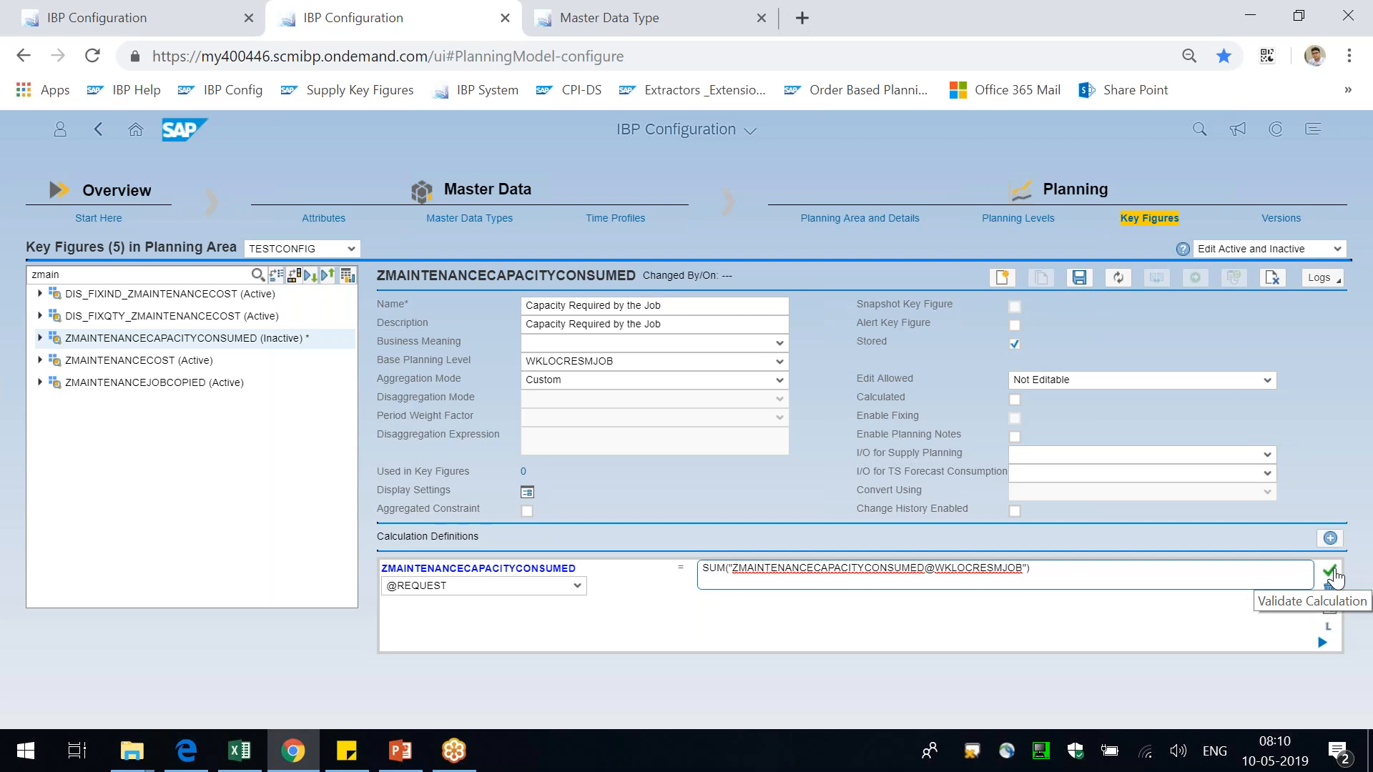
- Retype the formula's closing bracket, validate the calculation, and accept ZMAINTENANCECAPACITYCONSUMED@WKLOCRESMJOB as its stored input key figure
key(BackSpace)
key(BackSpace)
text())
click(1334, 575)
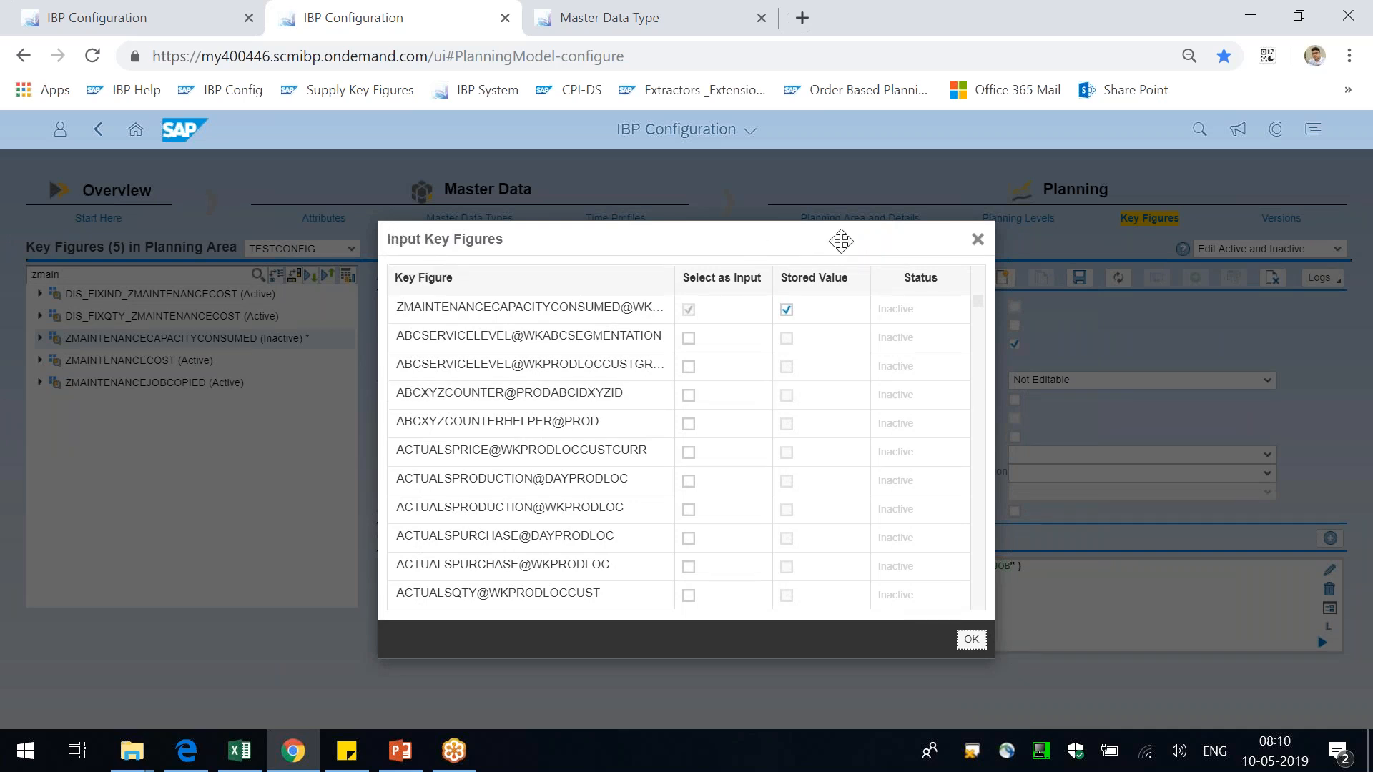
drag(902, 236, 1018, 97)
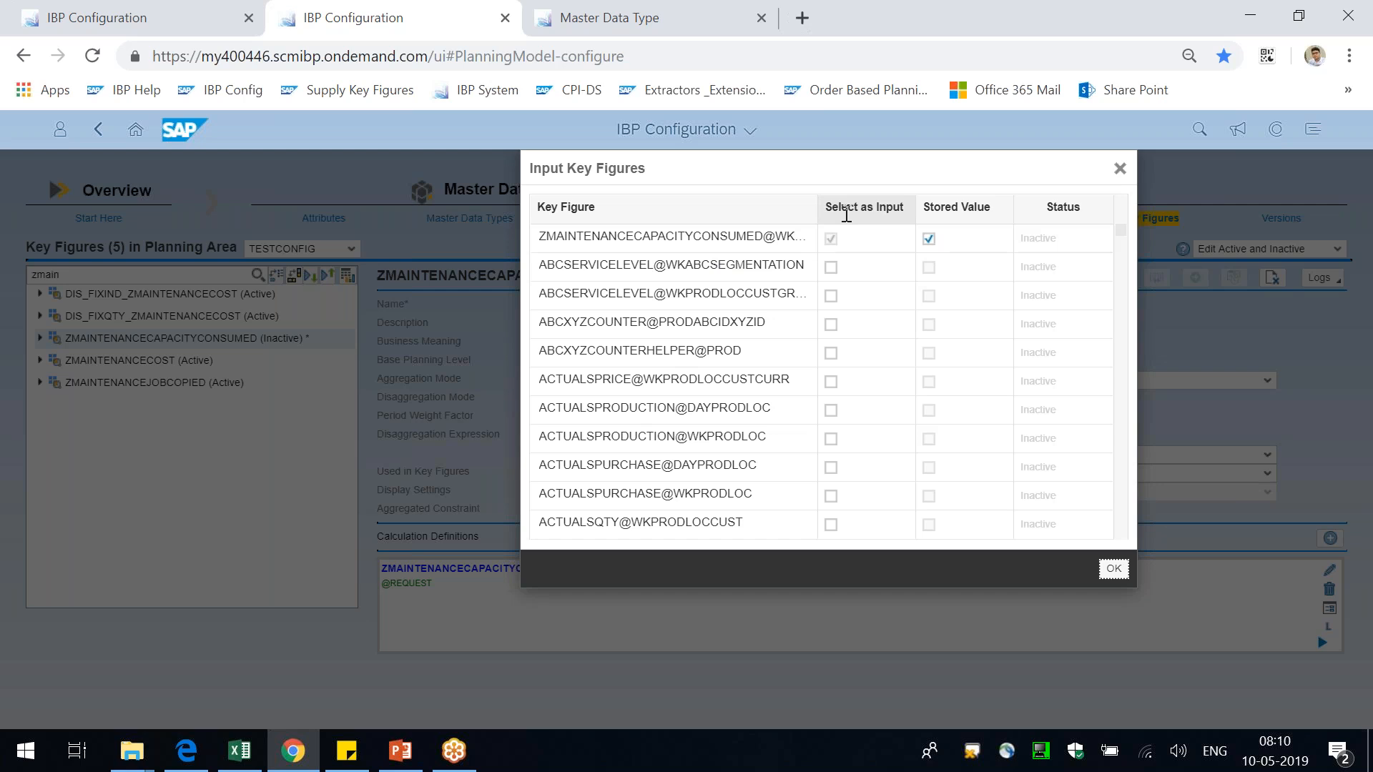
click(1115, 570)
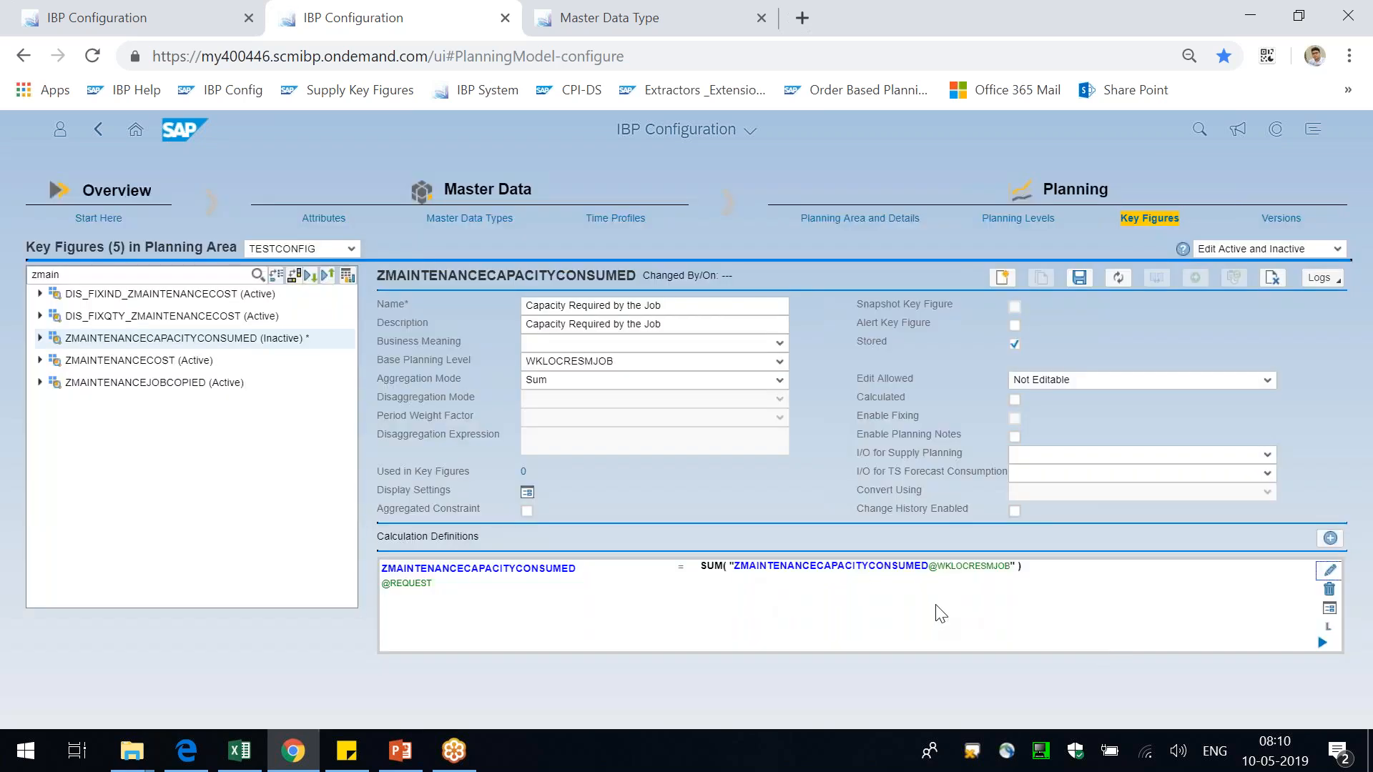
- Review both sides of the request-level SUM calculation and save the ZMAINTENANCECAPACITYCONSUMED key figure
drag(698, 566, 724, 568)
click(713, 696)
drag(767, 567, 764, 578)
click(796, 685)
drag(433, 585, 393, 584)
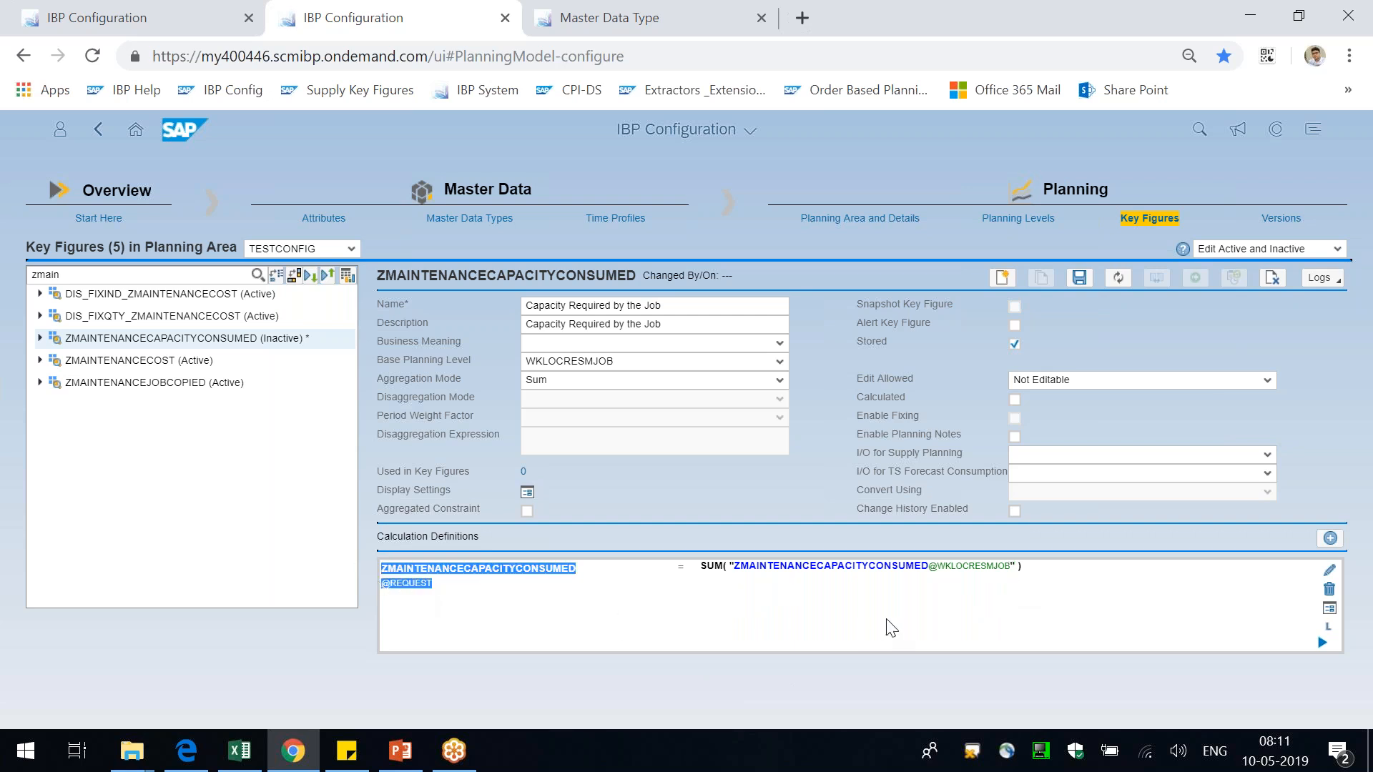
drag(1024, 566, 953, 572)
click(1011, 685)
click(1080, 279)
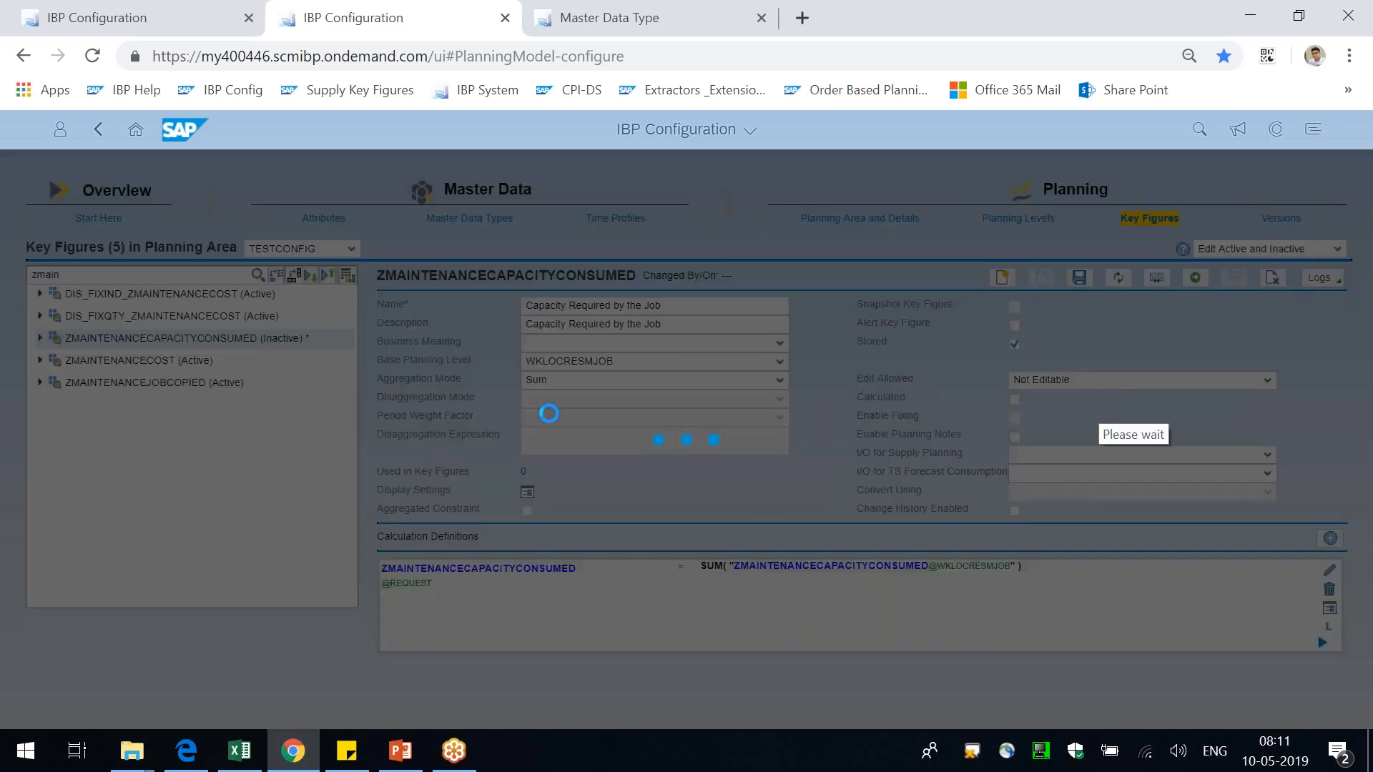
- Switch to PowerPoint, check the Job Start Period key figure in slide 6's maintenance job table, and return to Chrome
click(266, 760)
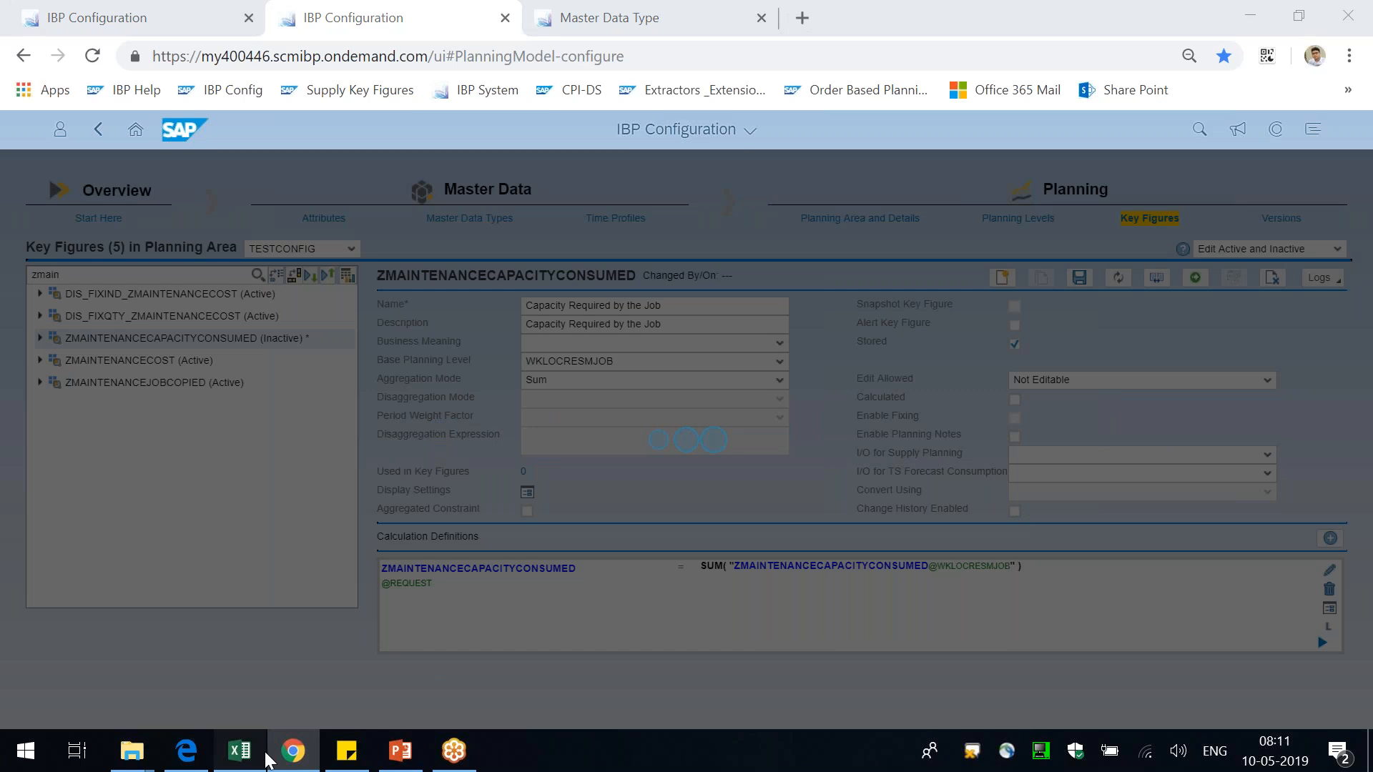
click(401, 751)
click(898, 323)
drag(898, 323, 761, 320)
click(1255, 501)
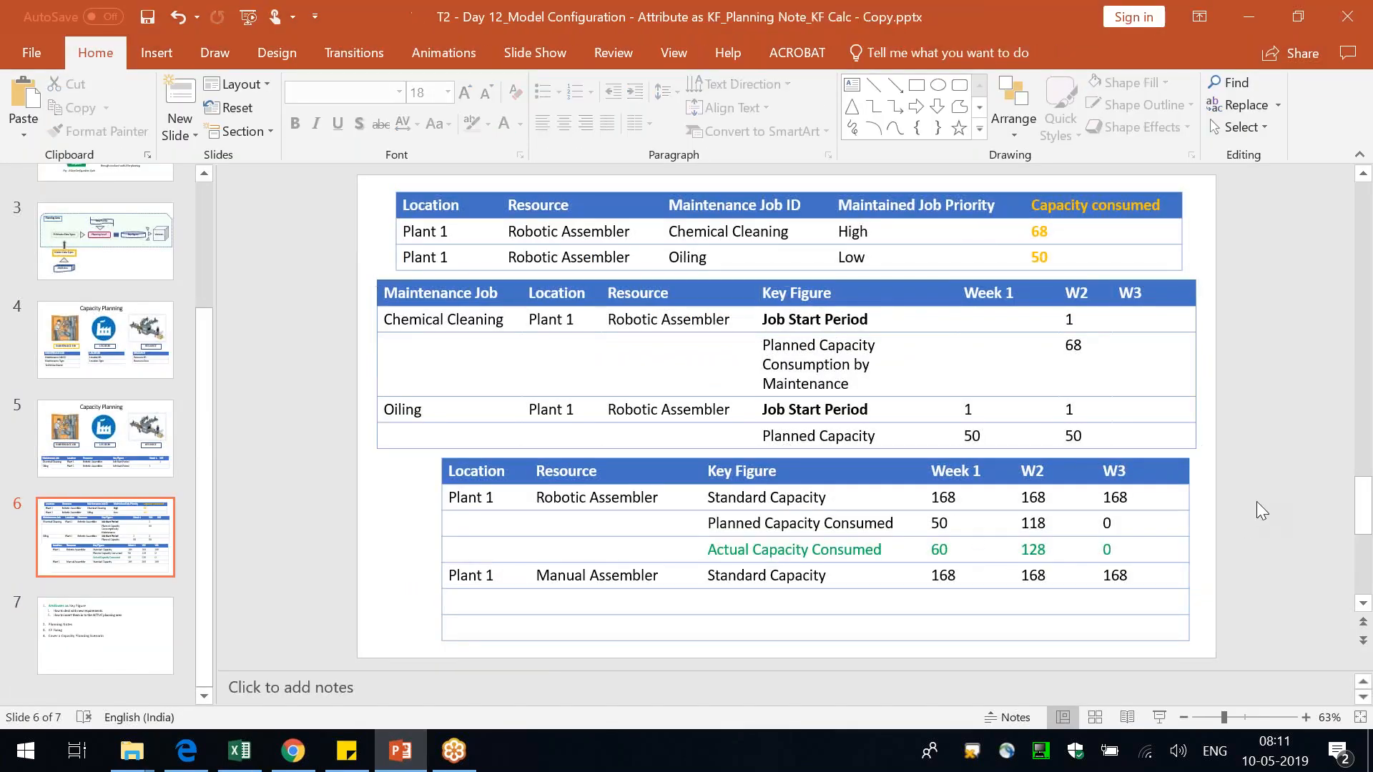
key(alt+Tab)
key(alt+Tab)
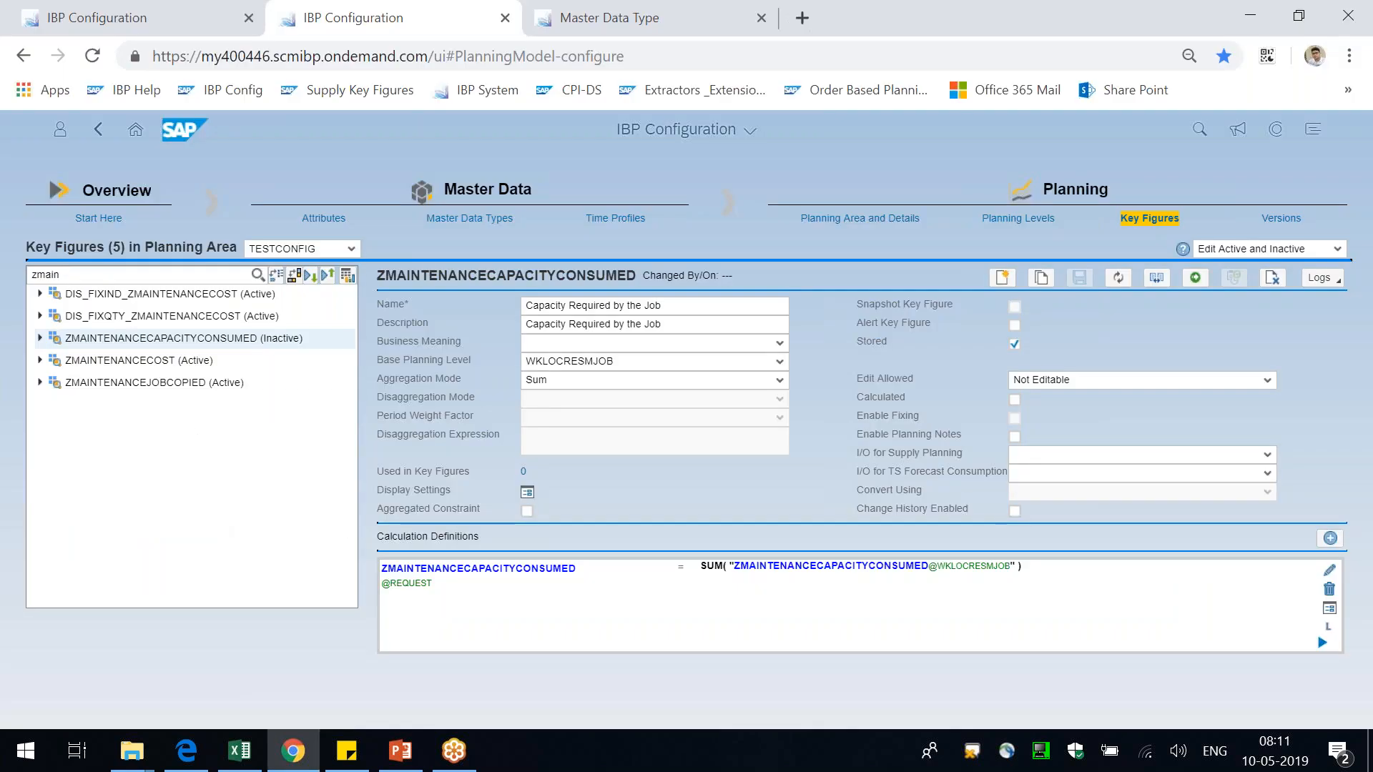
- Create a new key figure with the ID ZMAINTENANCEJOBSTARTPERIOD and the base planning level WKLOCRESMJOB
click(1004, 279)
click(780, 455)
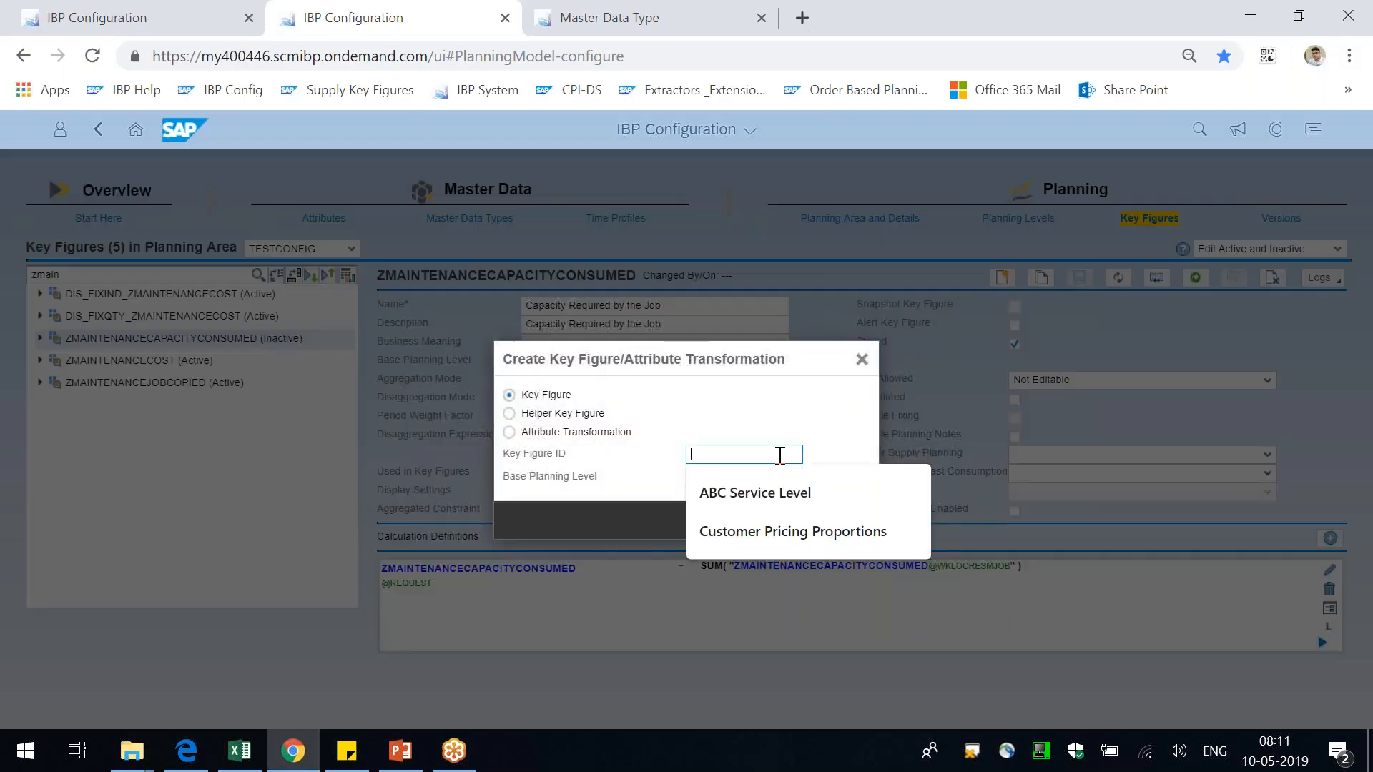
text(ZMAINTENANCE)
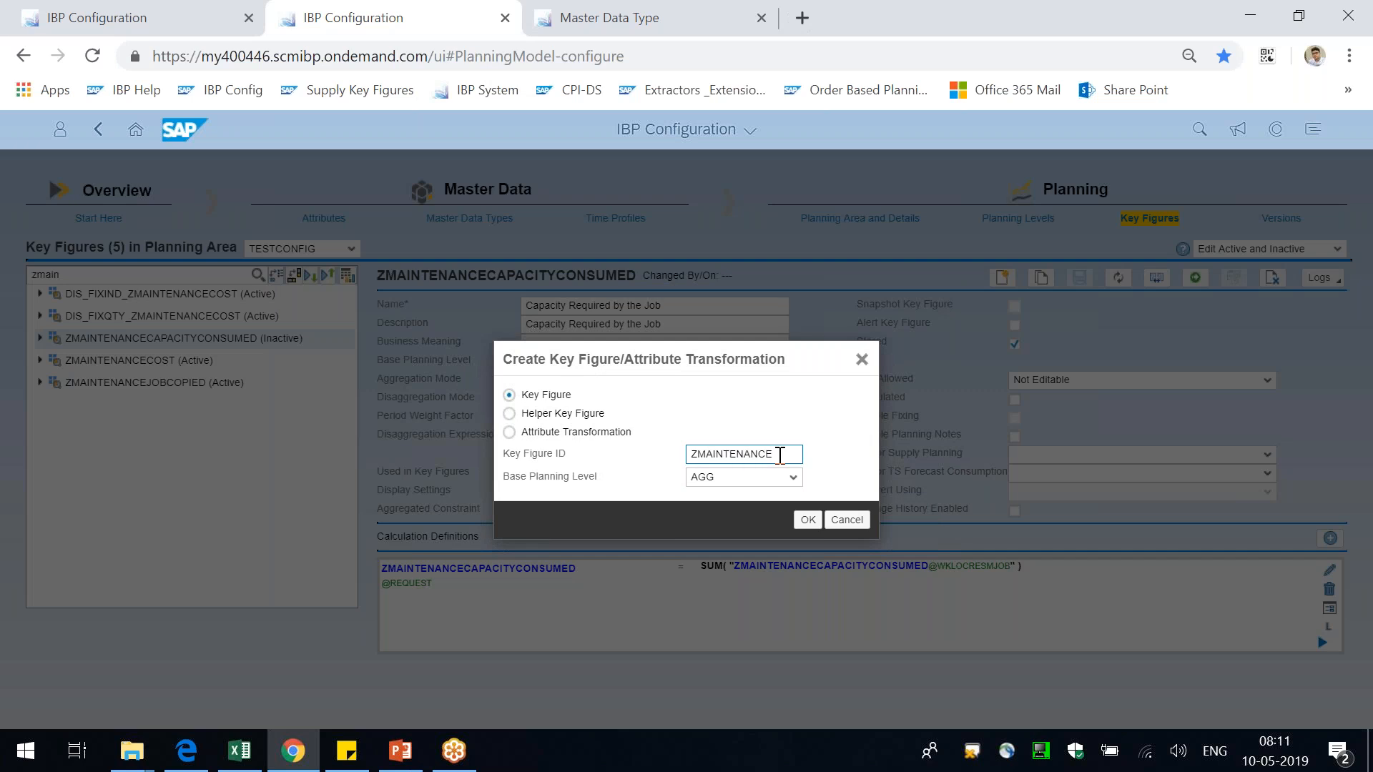
text(JOBSTARTPERIOD)
click(793, 478)
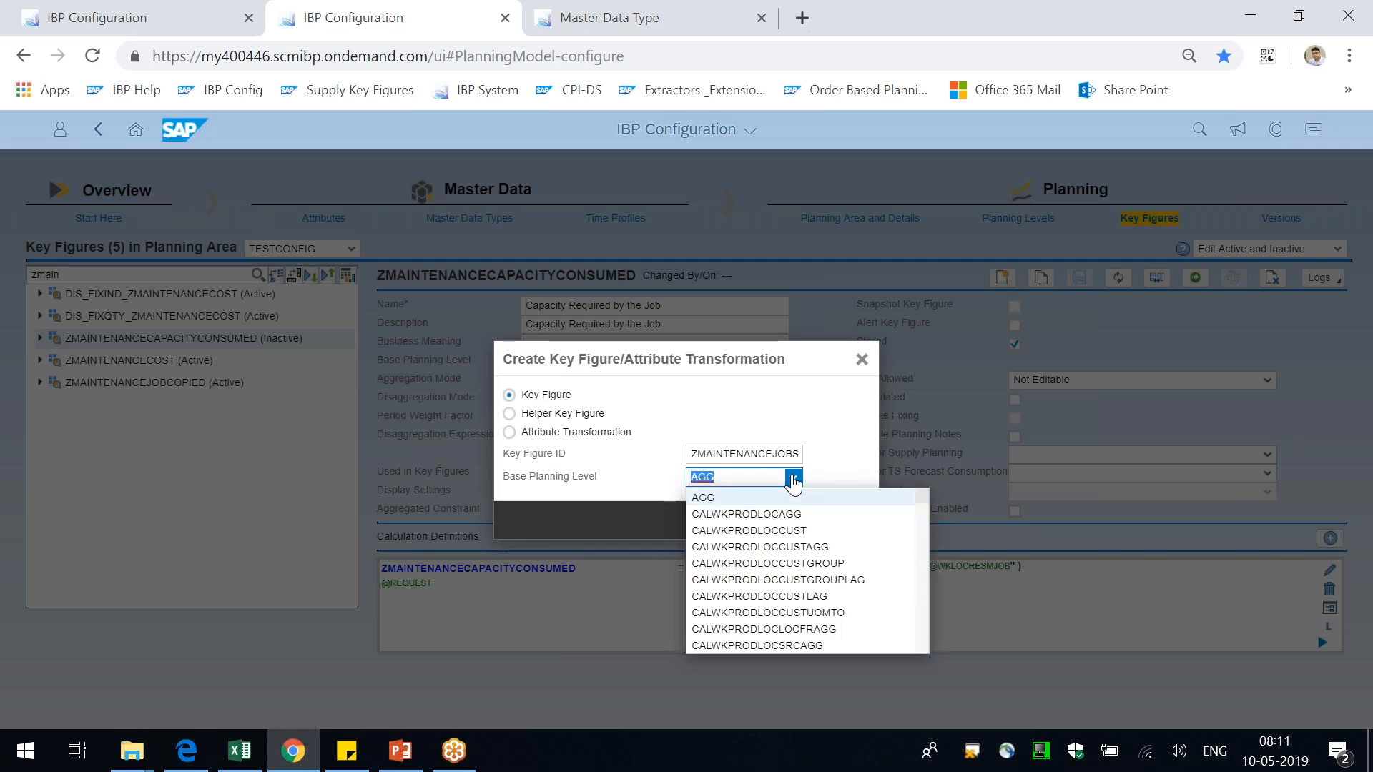
text(WKLOCRESMJOB)
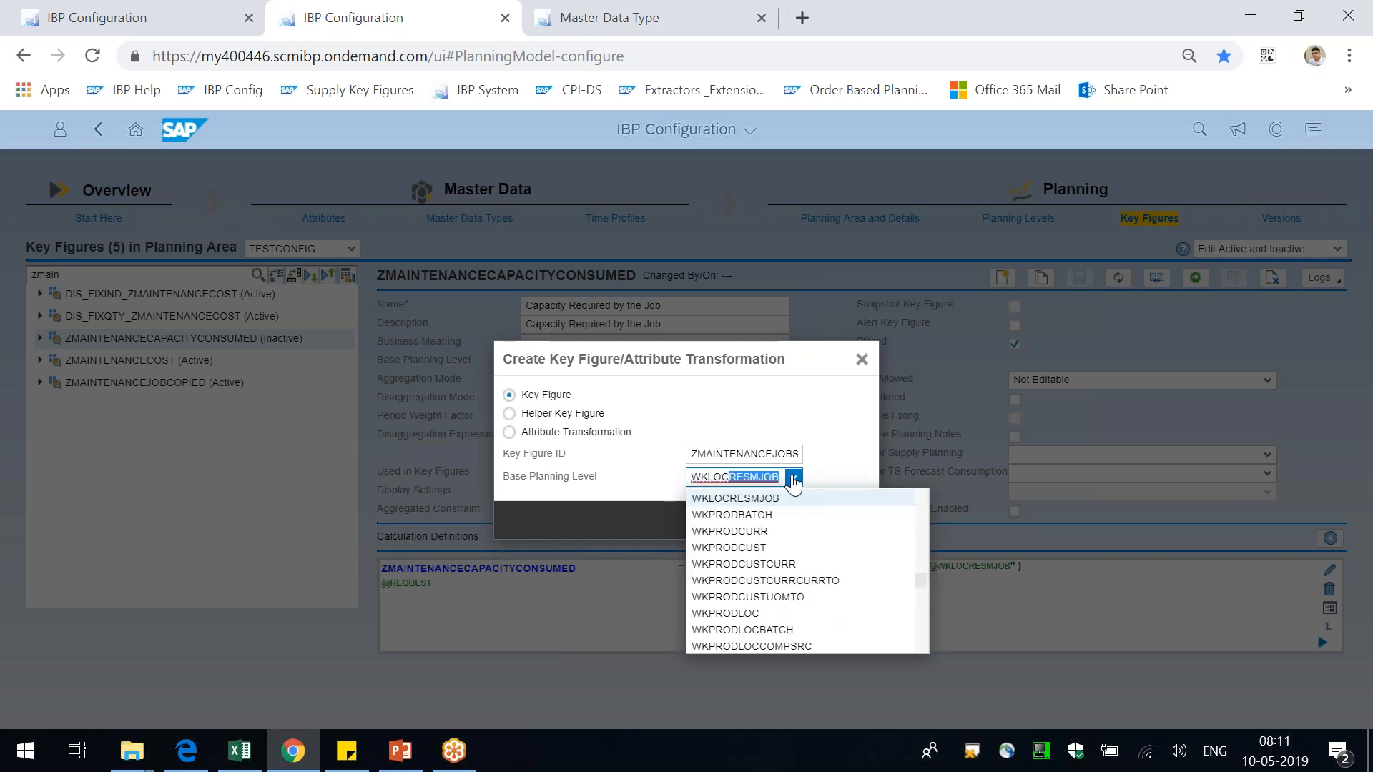
click(794, 499)
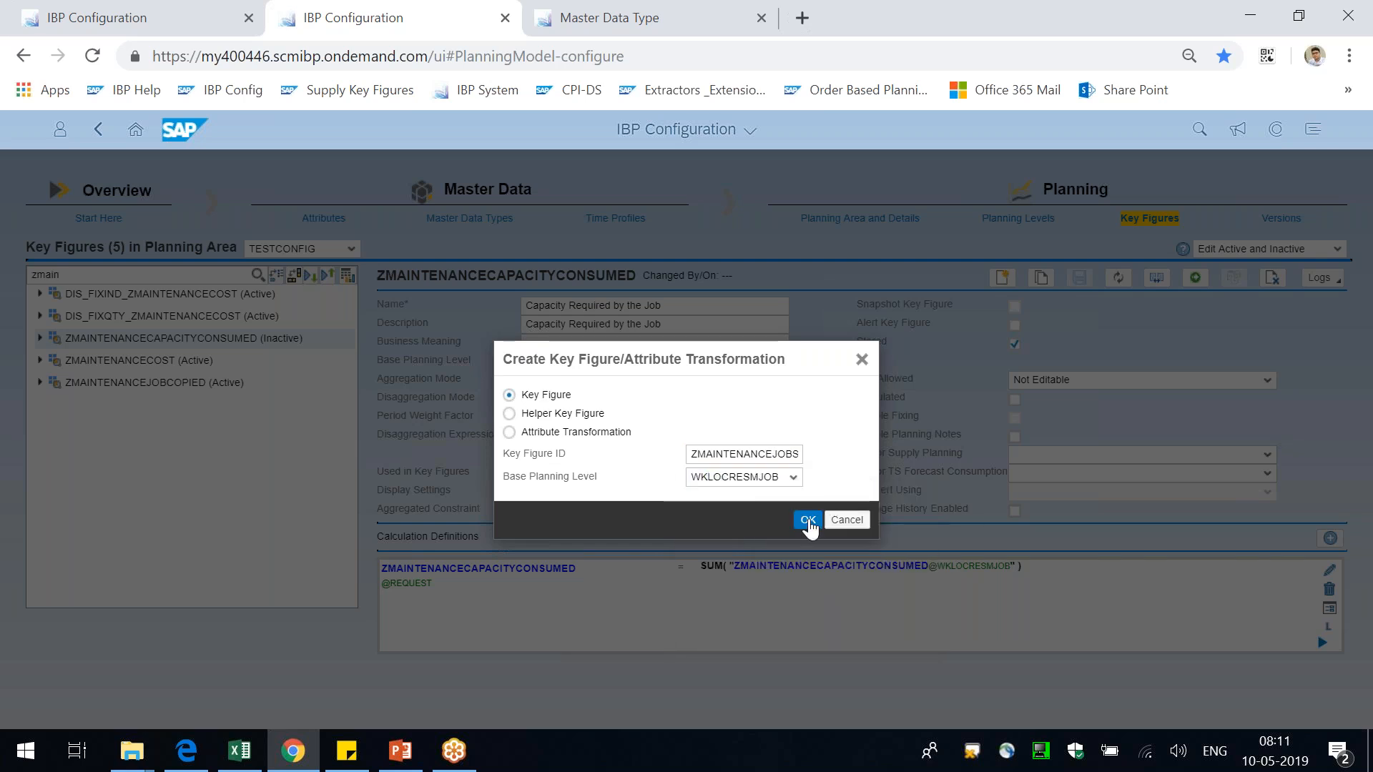
click(809, 522)
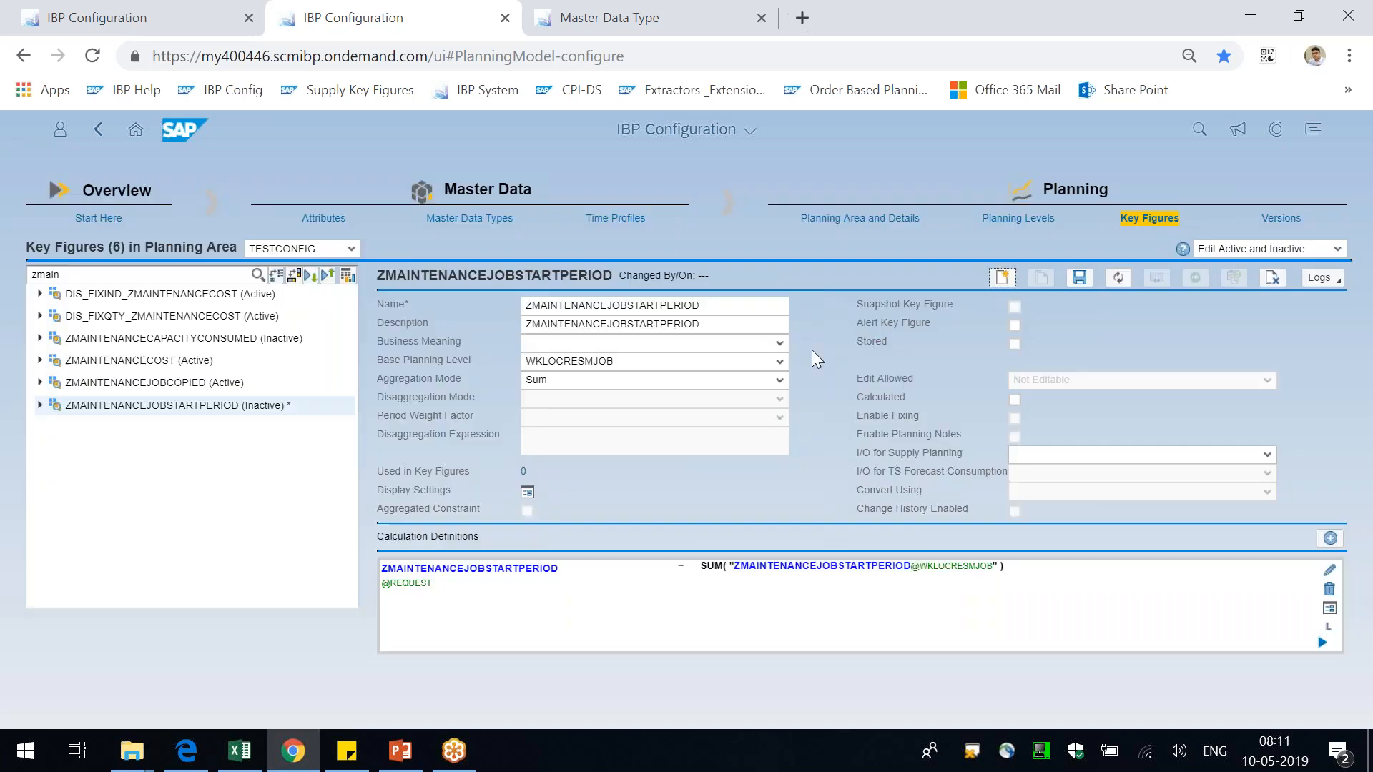
- Set both the name and the description of ZMAINTENANCEJOBSTARTPERIOD to "Maintenance Job Start Period"
drag(701, 305, 516, 301)
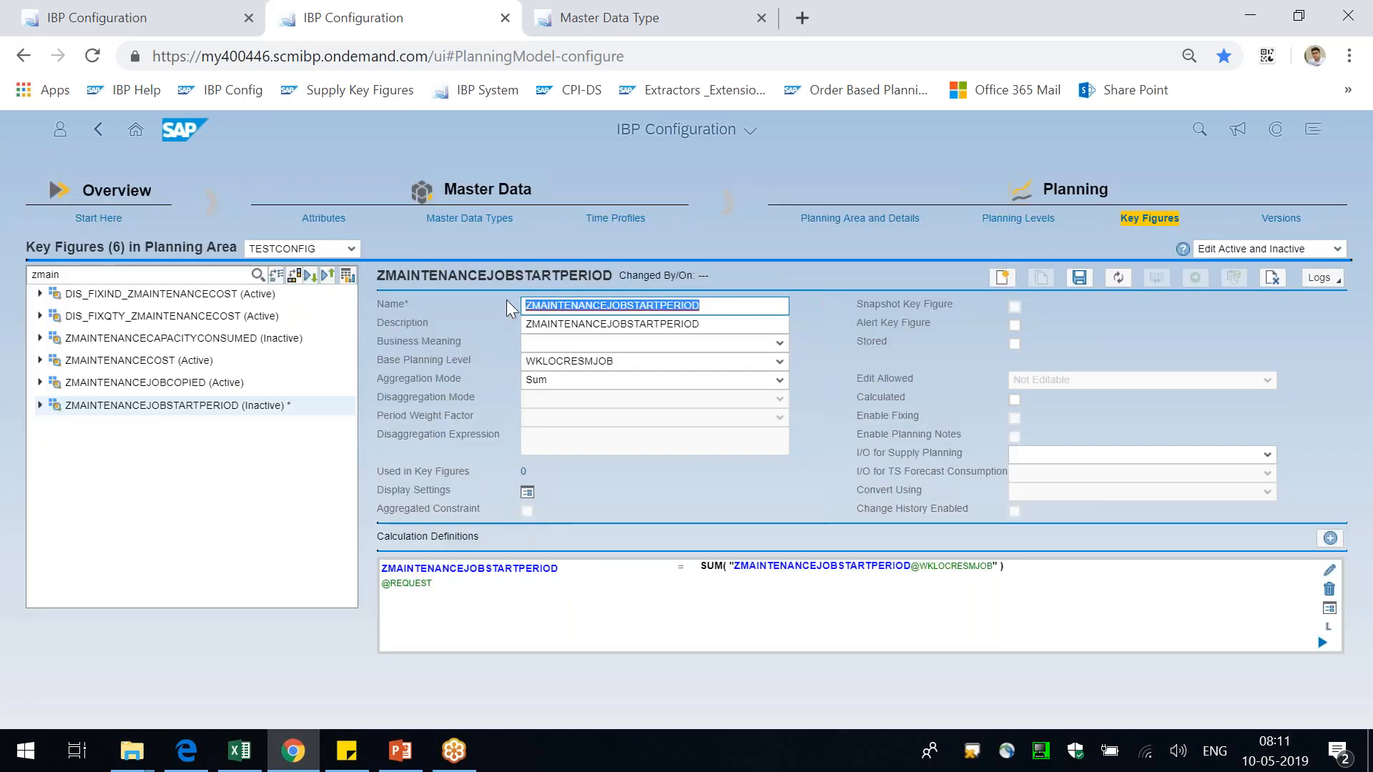
key(BackSpace)
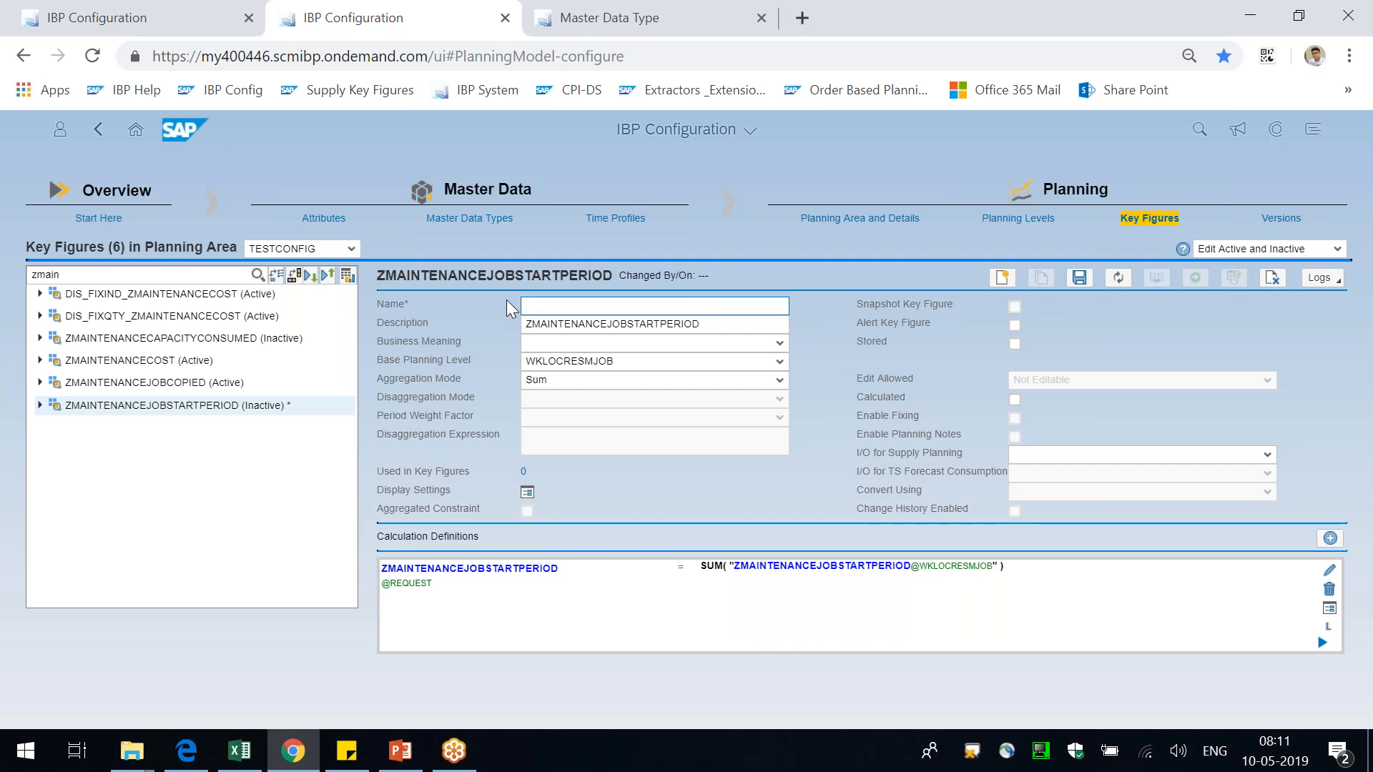
text(Maintenance Job Start Period)
key(ctrl+a)
key(ctrl+c)
key(Tab)
key(ctrl+v)
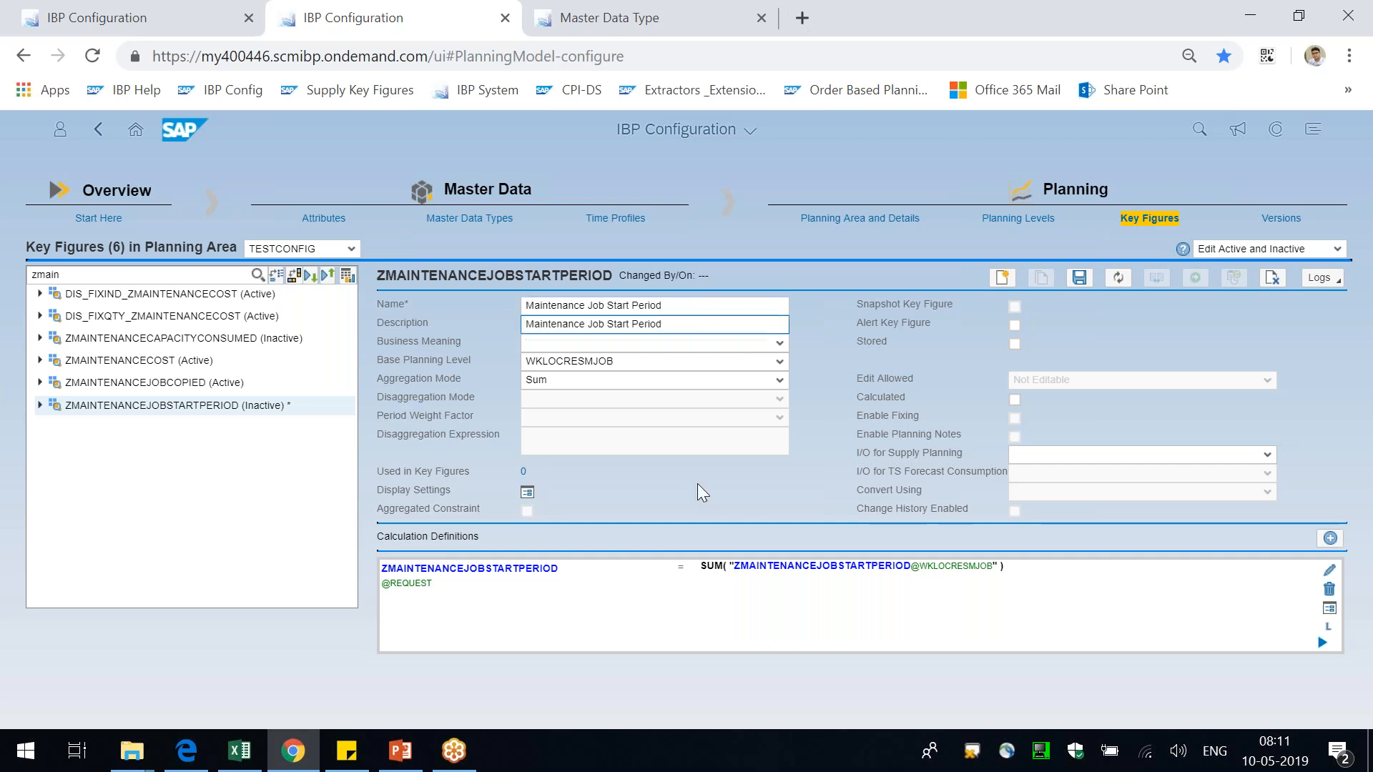
- Mark ZMAINTENANCEJOBSTARTPERIOD as stored and set its Edit Allowed option to Editable in the Current or Future
click(1015, 345)
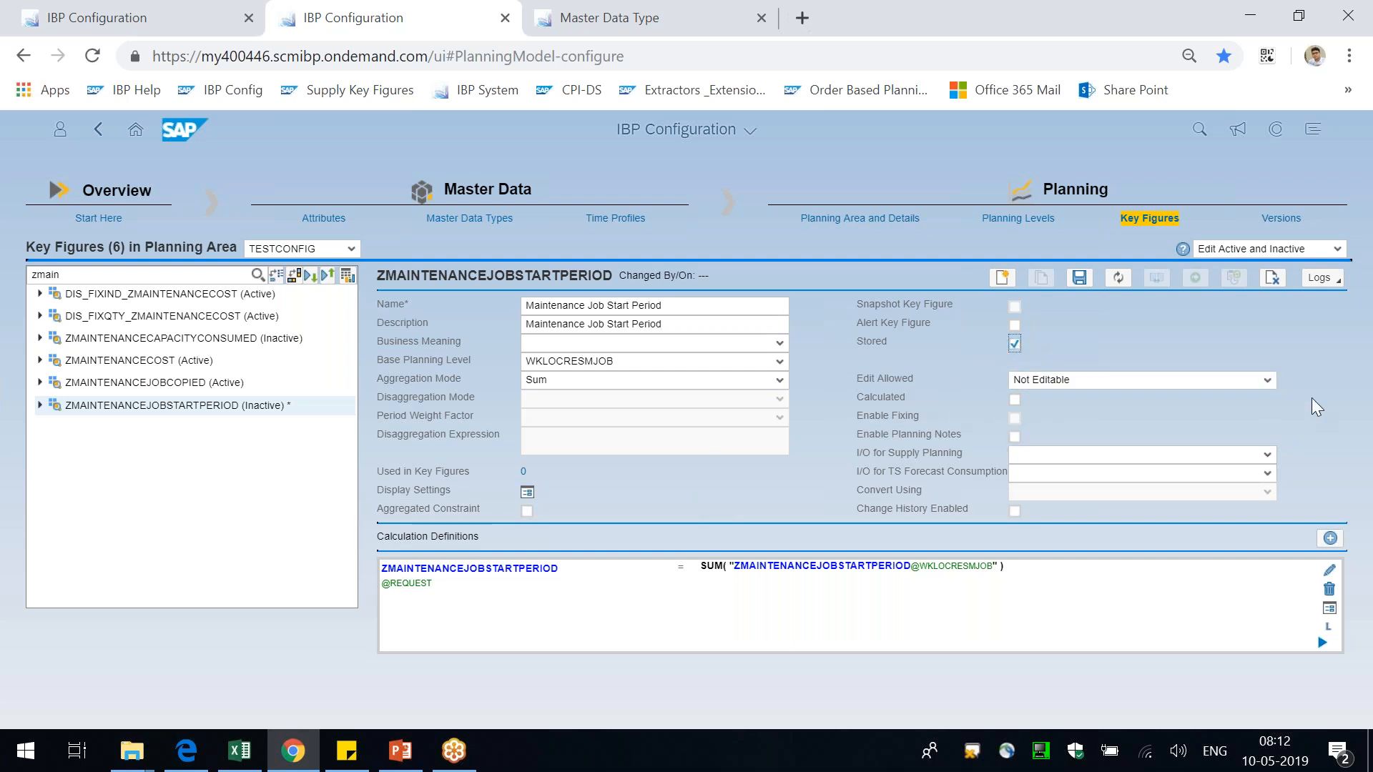
click(1278, 380)
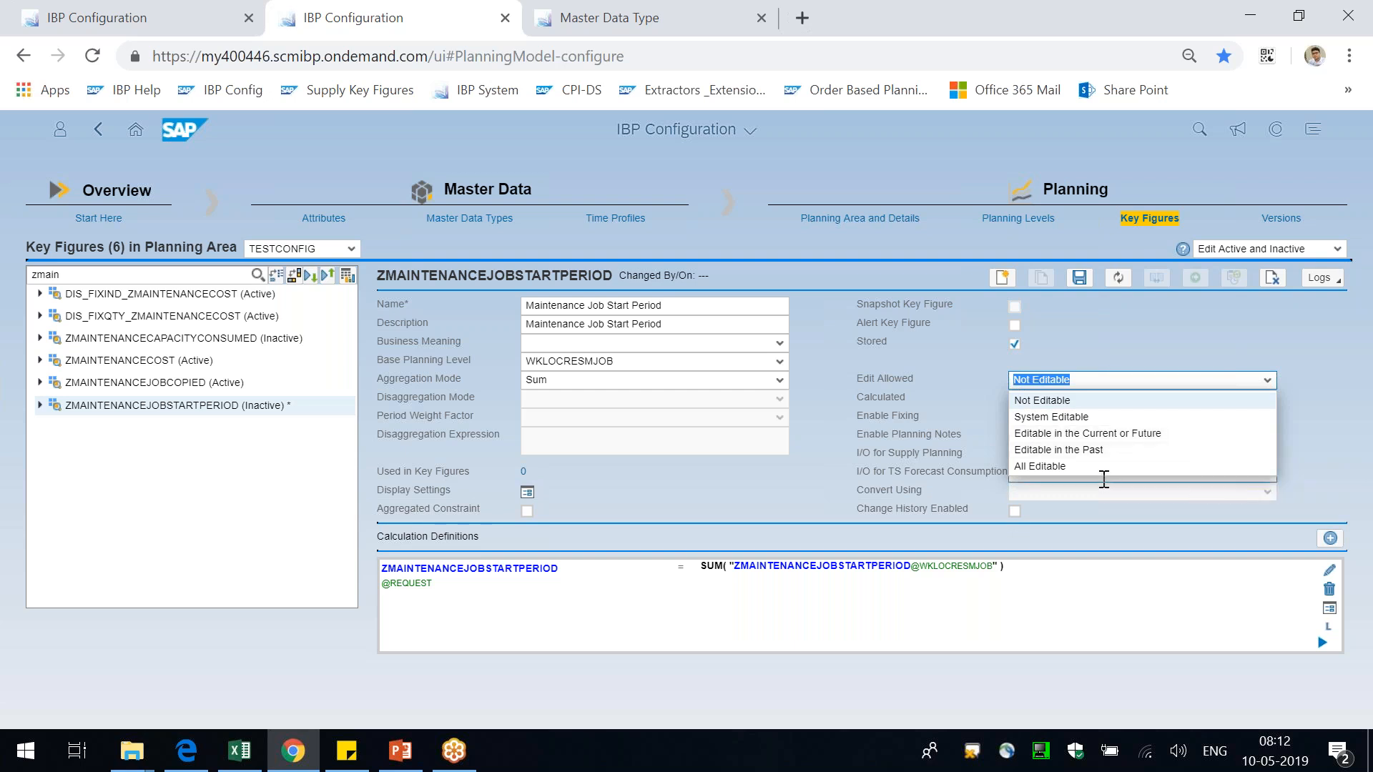
click(1083, 433)
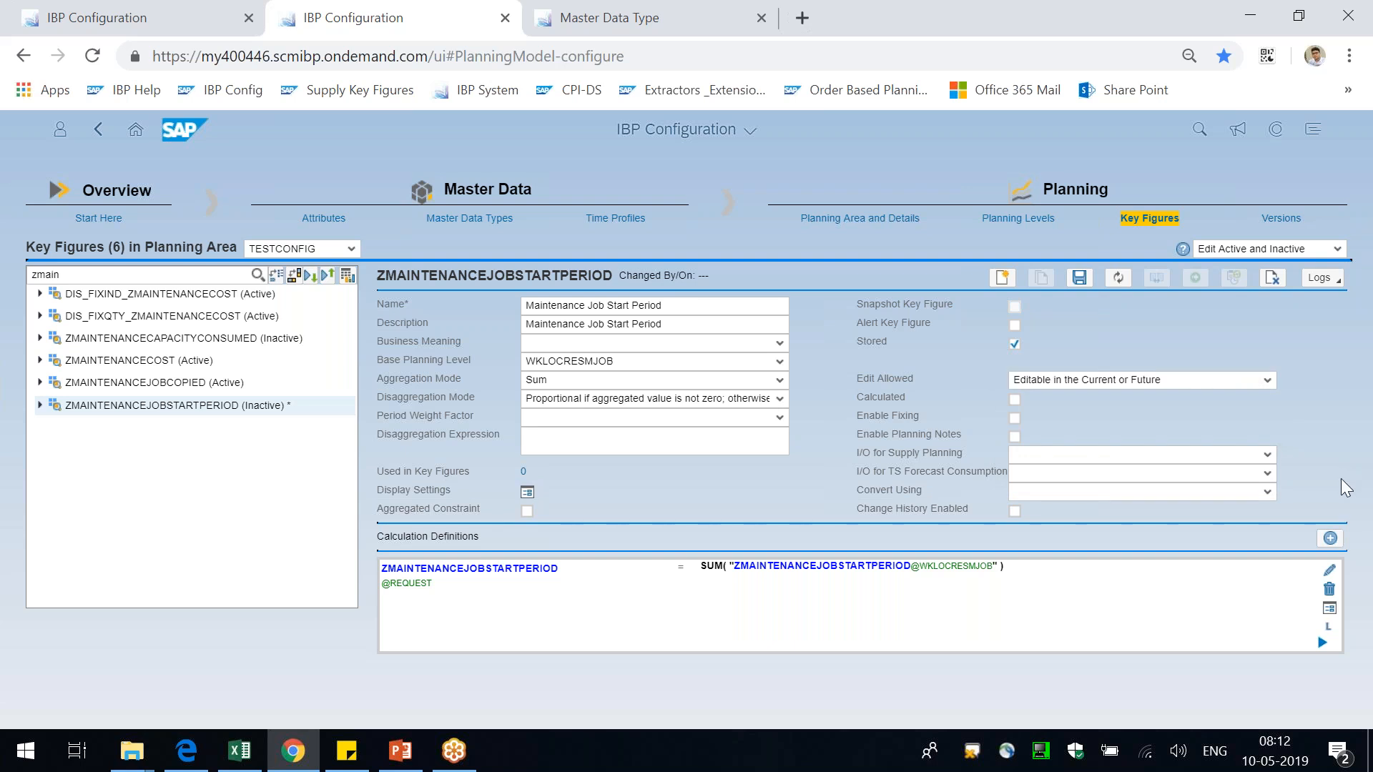
- Switch to PowerPoint and examine the Planning Notes topic on slide 7 and Chemical Cleaning's Job Start Period row on slide 6
key(alt+Tab)
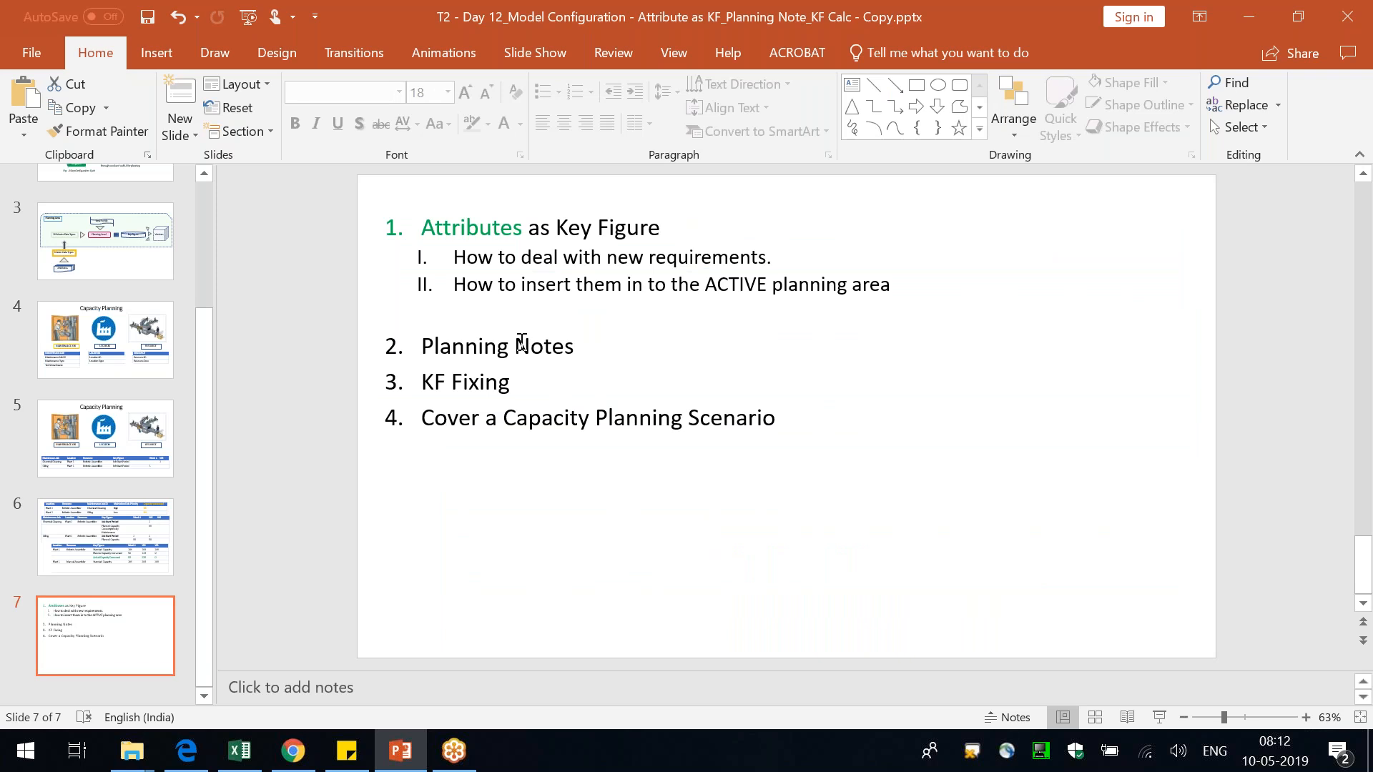
double_click(522, 343)
shift+click(423, 347)
click(307, 538)
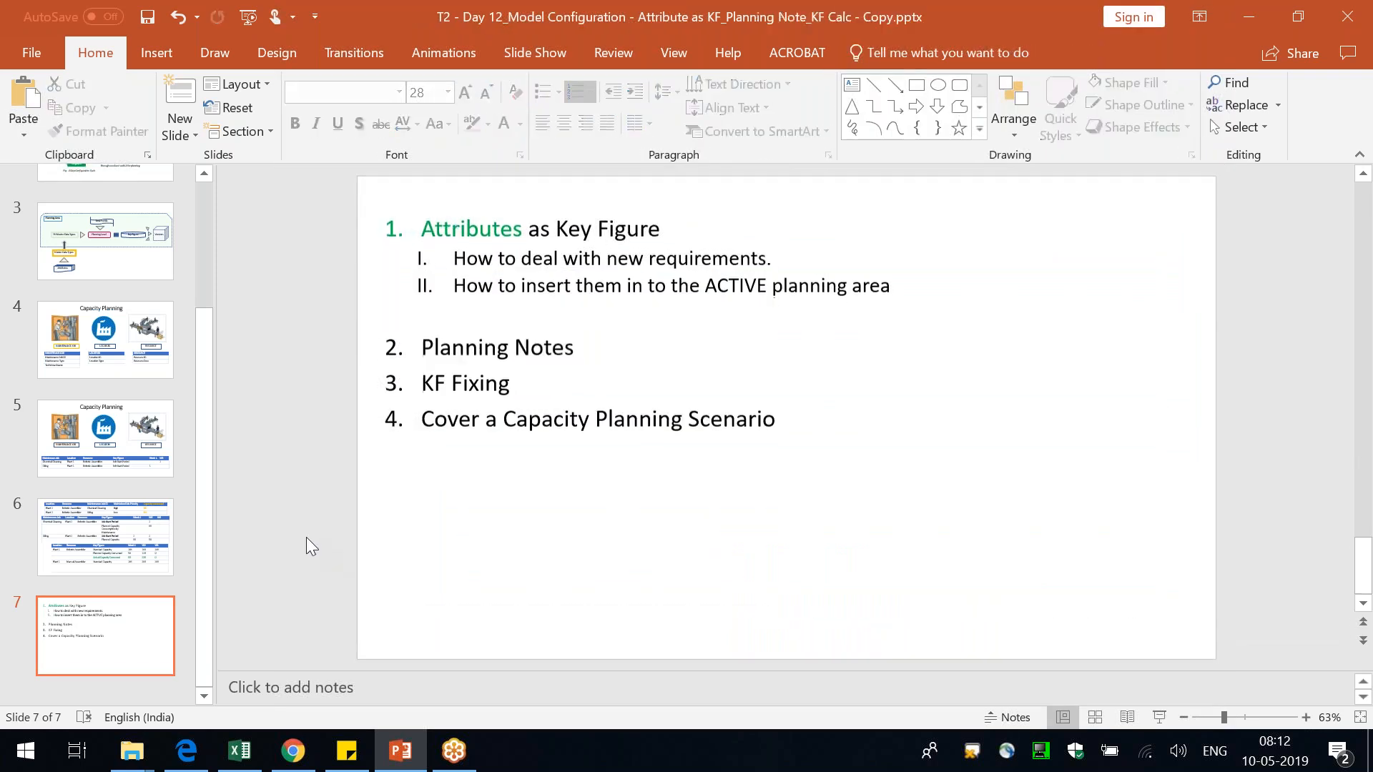
click(105, 537)
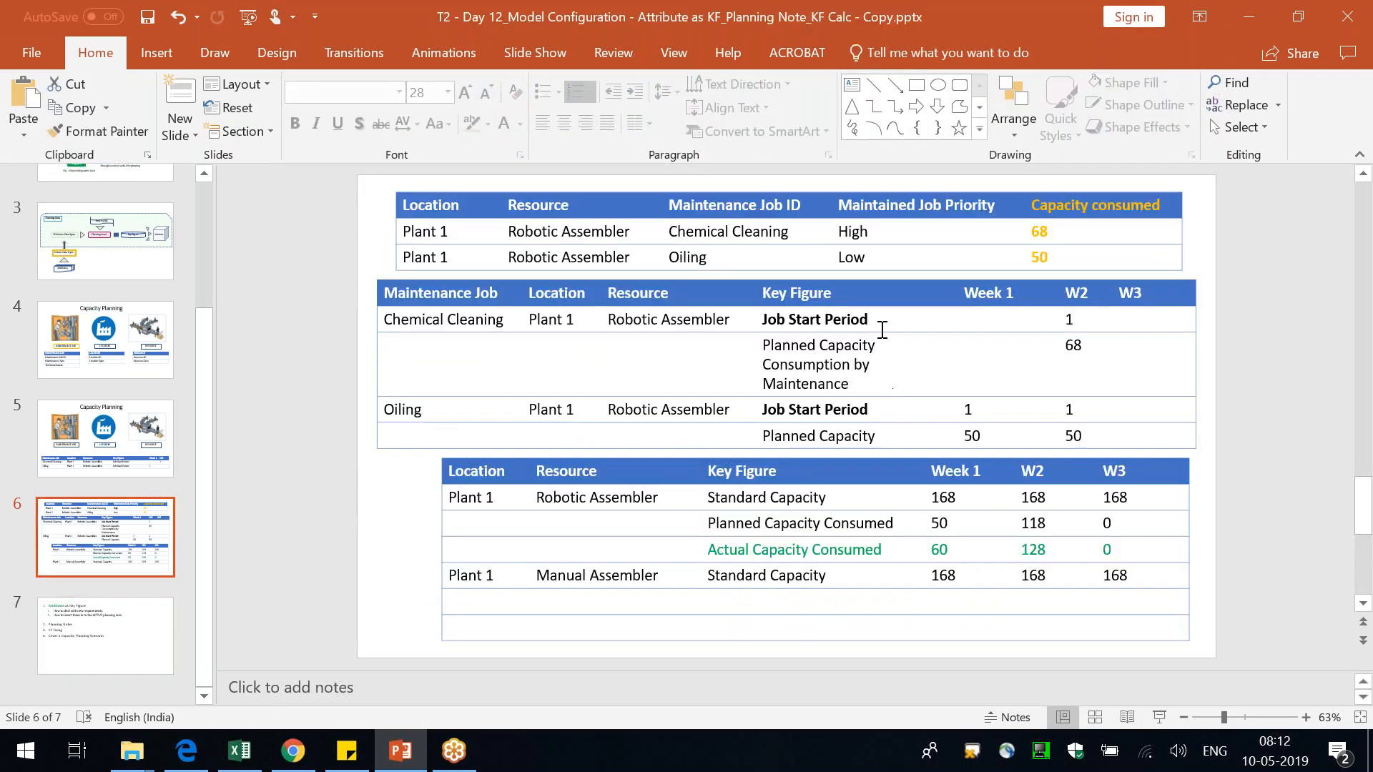
drag(883, 319, 784, 320)
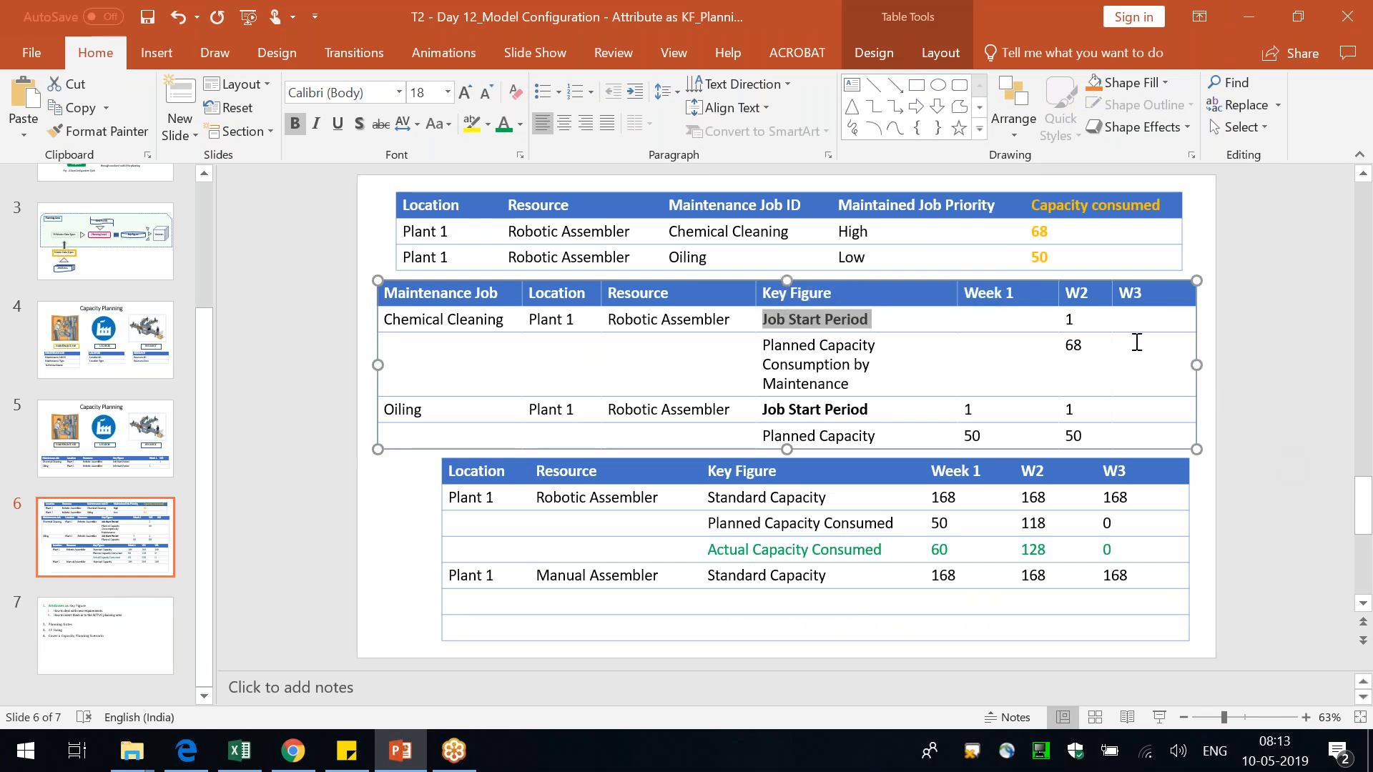
double_click(1071, 320)
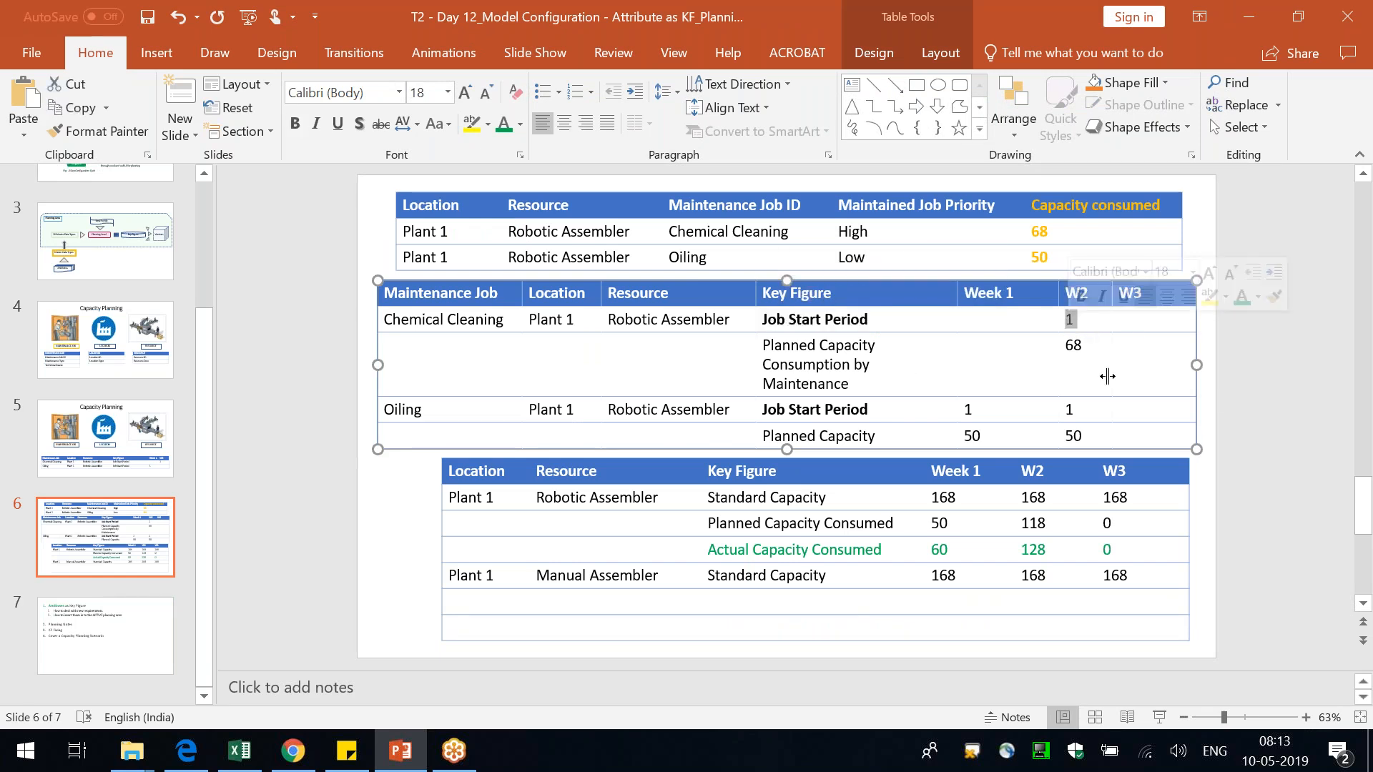
- Check the Job Start Period row for Chemical Cleaning on slide 6, and in IBP Configuration enable Planning Notes for ZMAINTENANCEJOBSTARTPERIOD
drag(506, 319, 419, 319)
click(1105, 325)
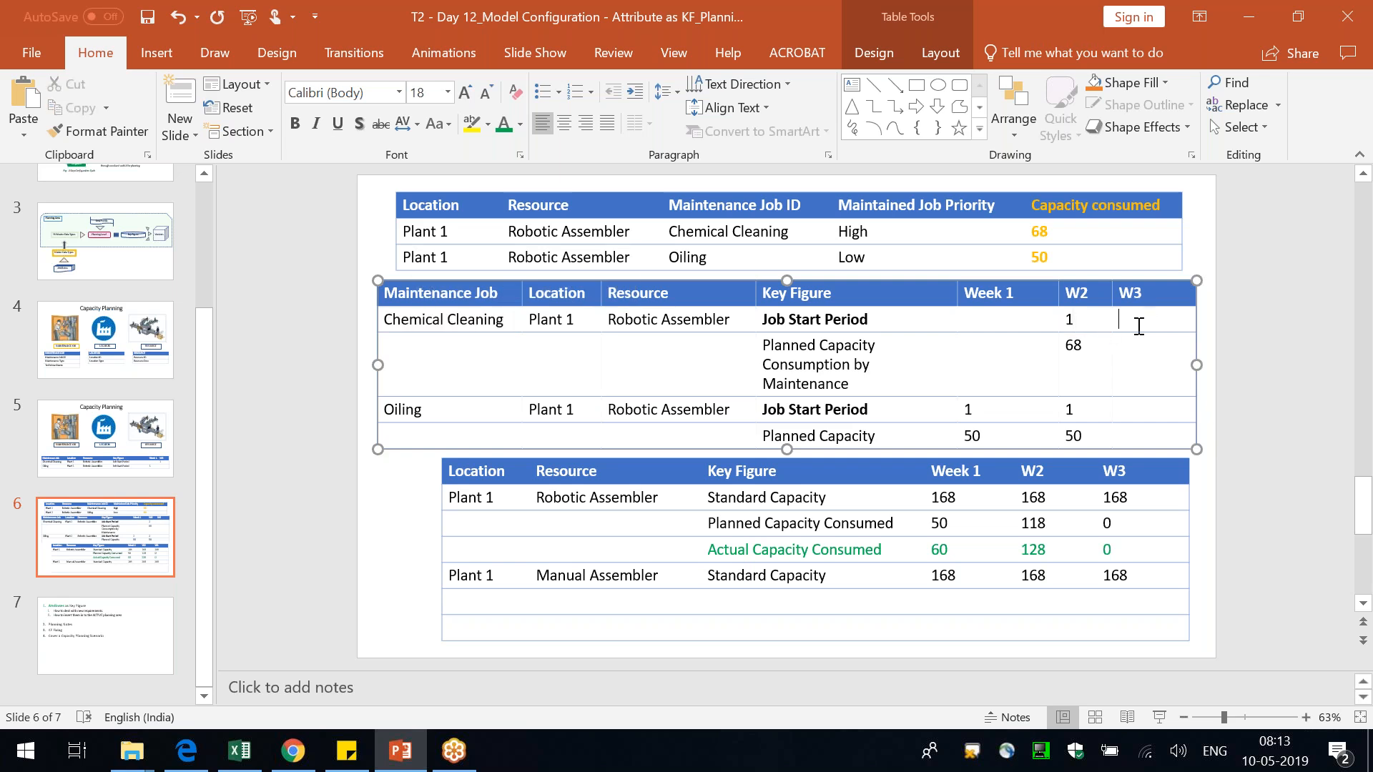
click(1309, 422)
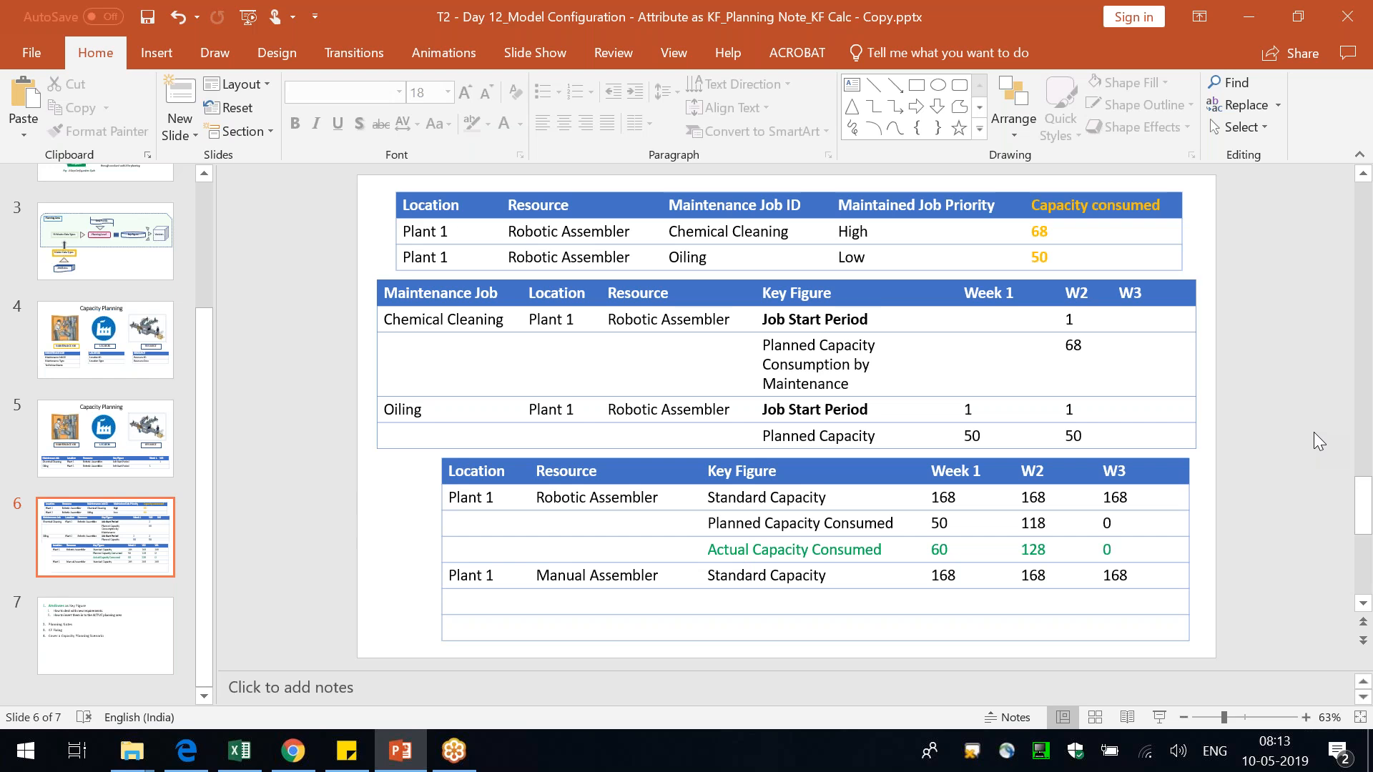
key(alt+Tab)
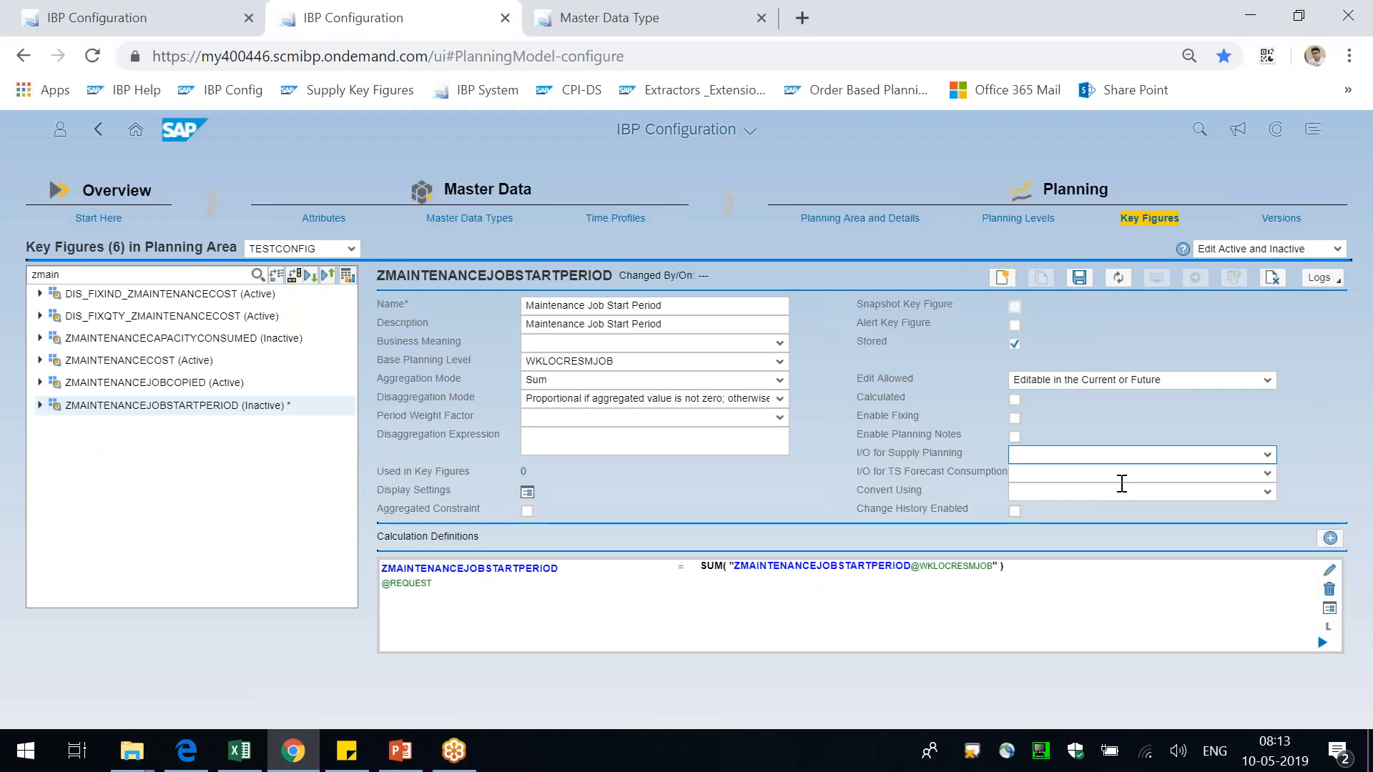
drag(890, 433, 1001, 452)
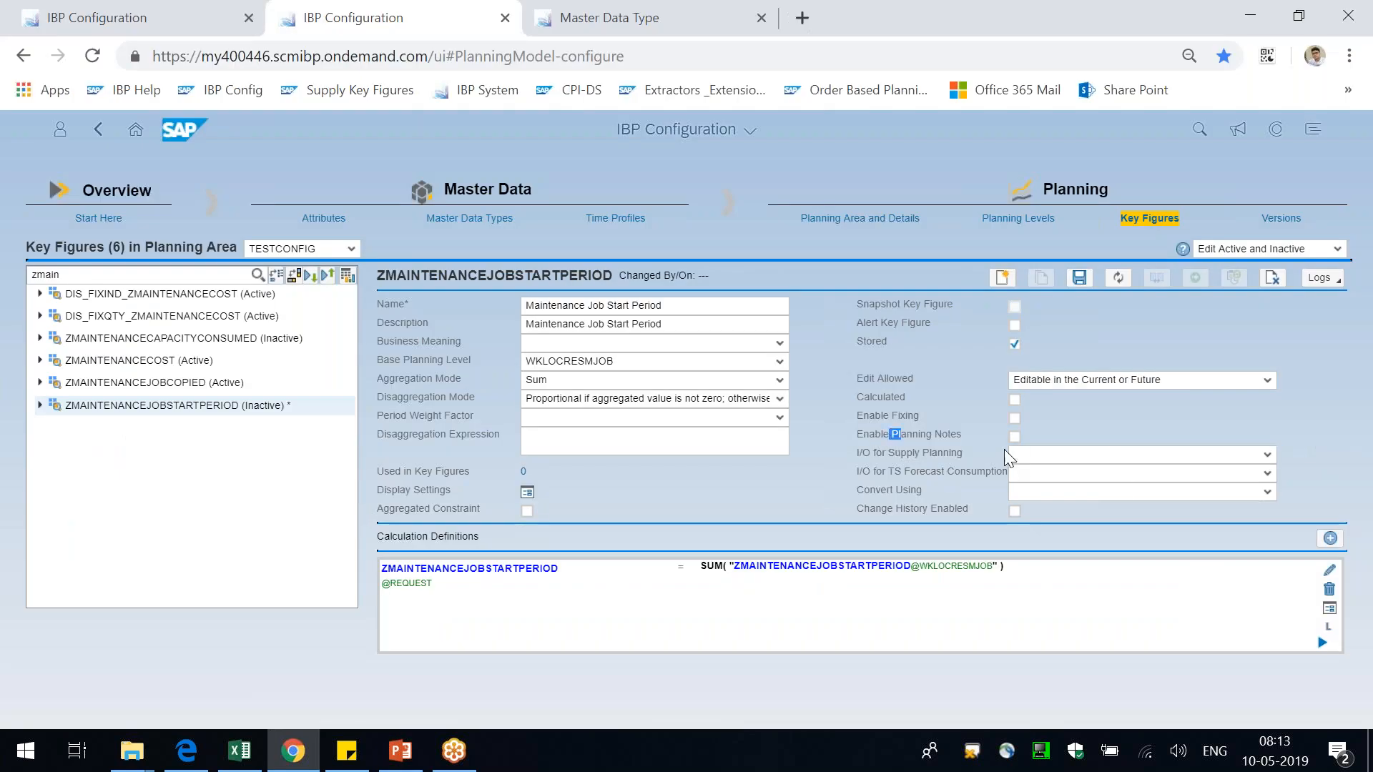
click(1014, 436)
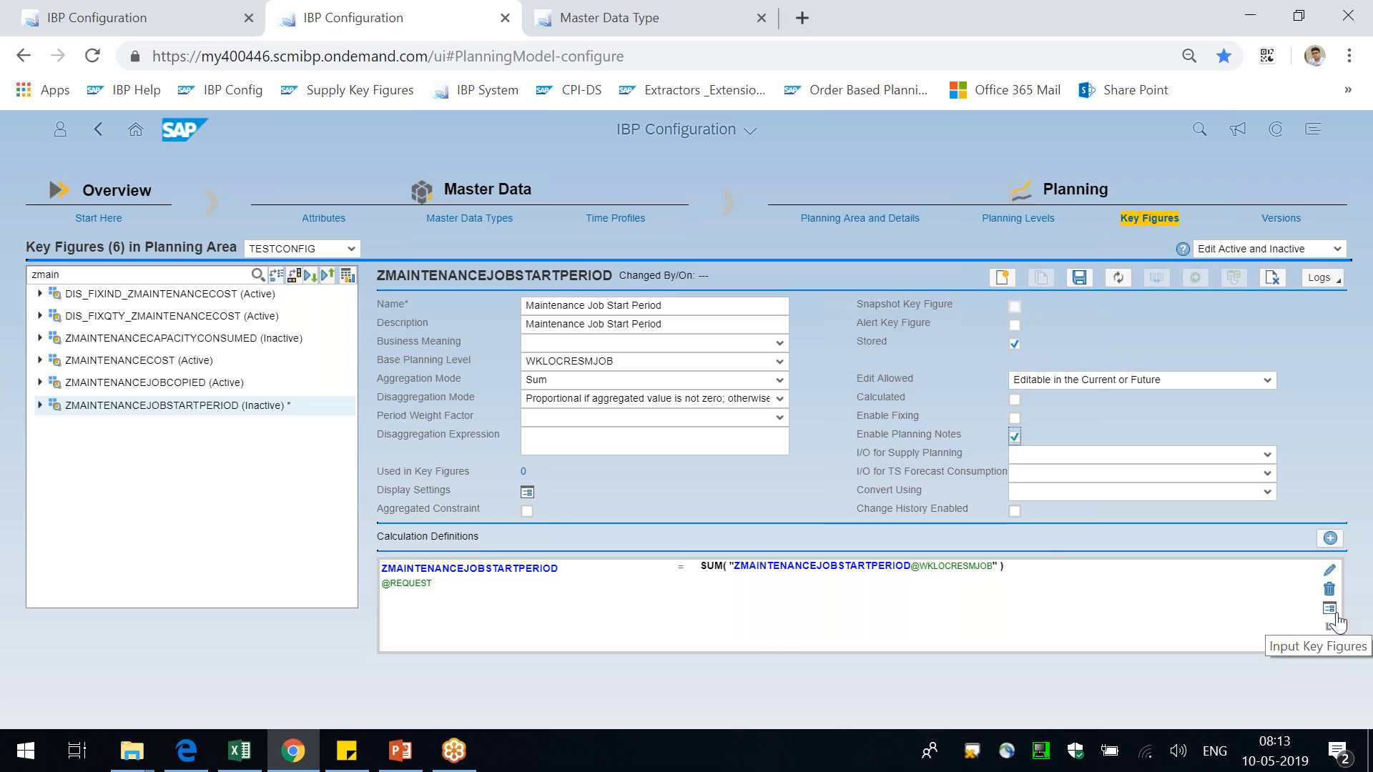
- Set the calculation input ZMAINTENANCEJOBSTARTPERIOD@WKLOCRESMJOB as a stored value and save the key figure
drag(706, 567, 734, 568)
drag(448, 276, 578, 277)
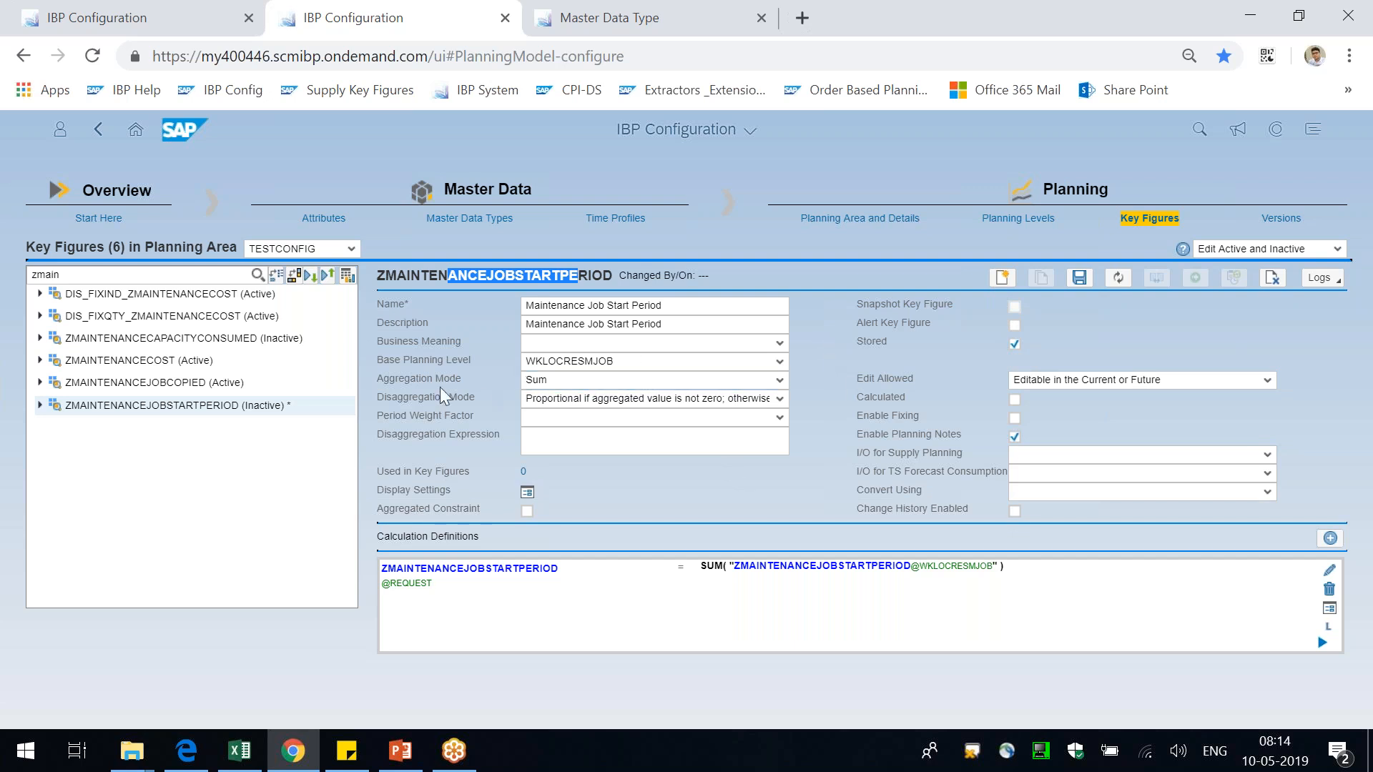
drag(405, 383, 548, 377)
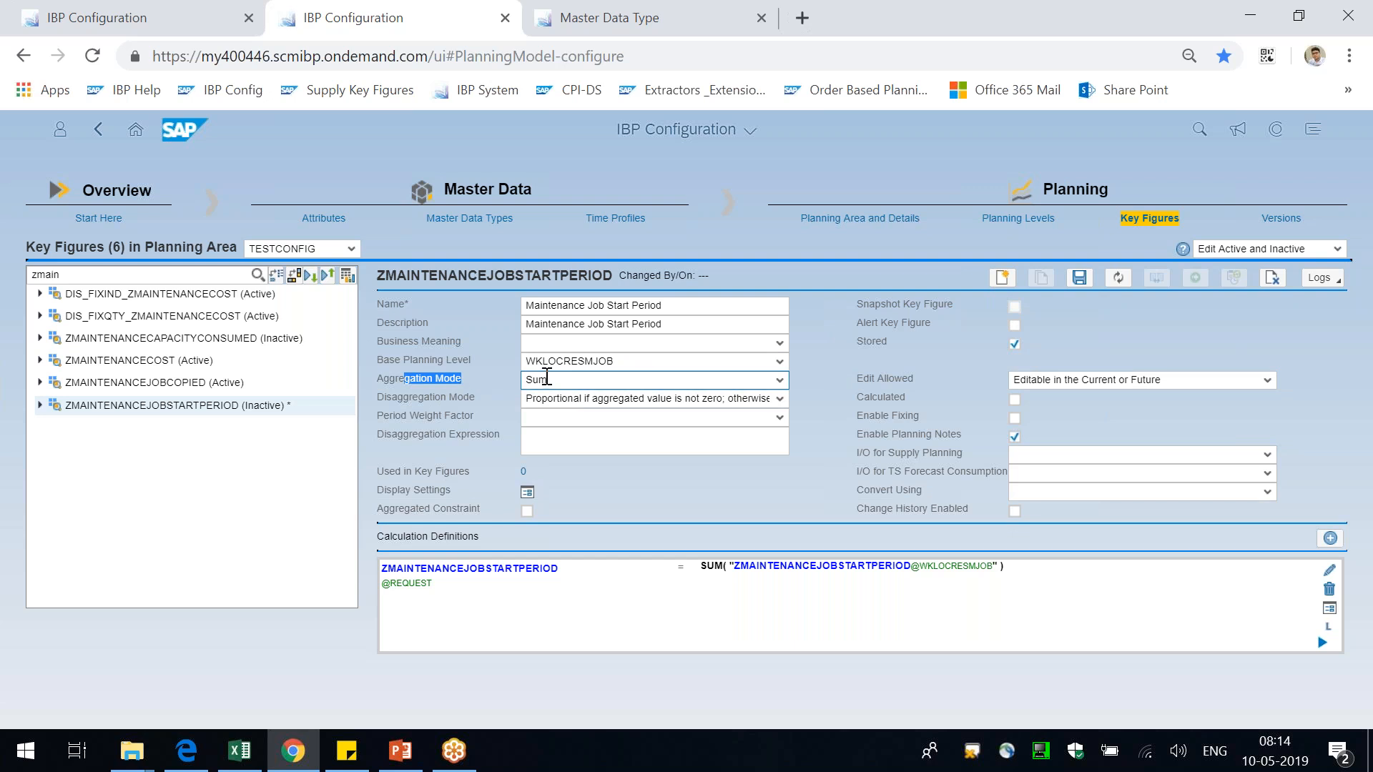
click(451, 606)
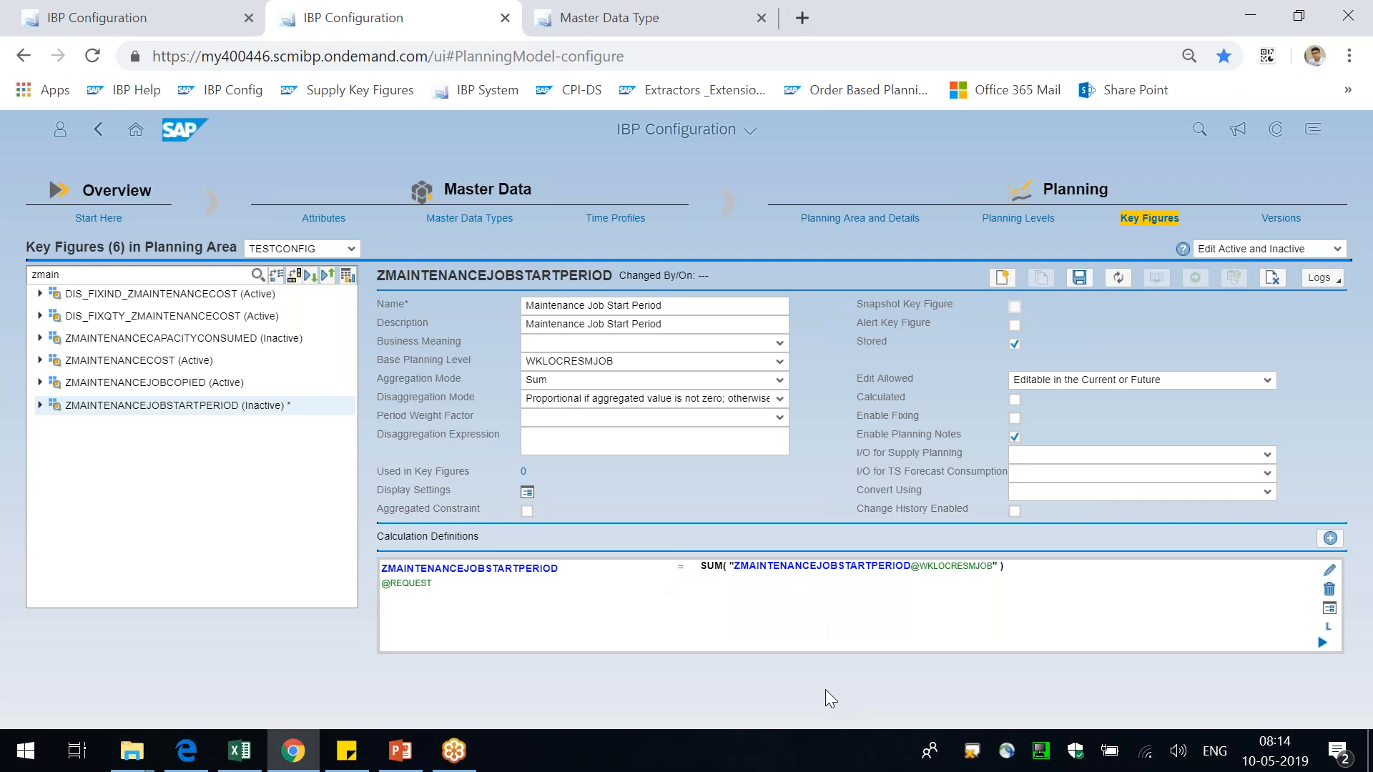
click(1332, 611)
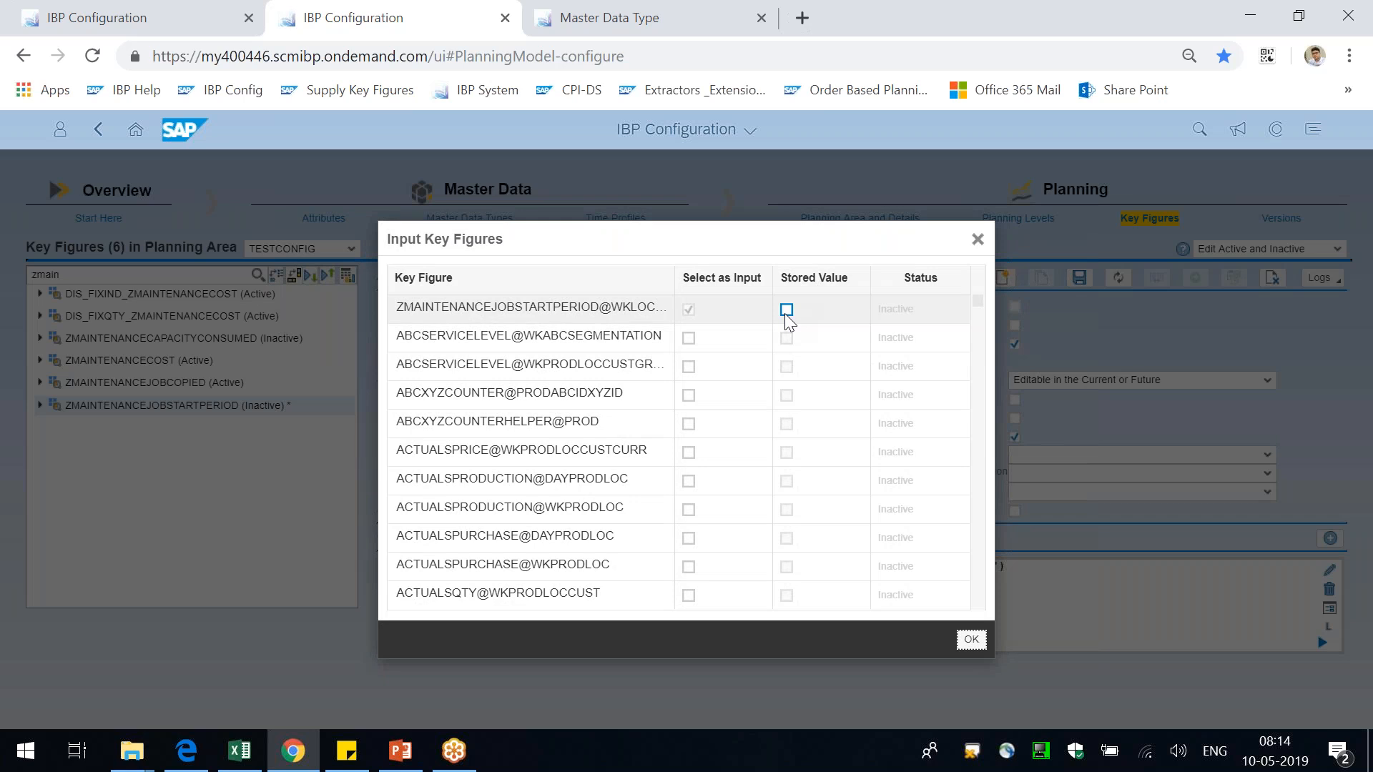
click(786, 310)
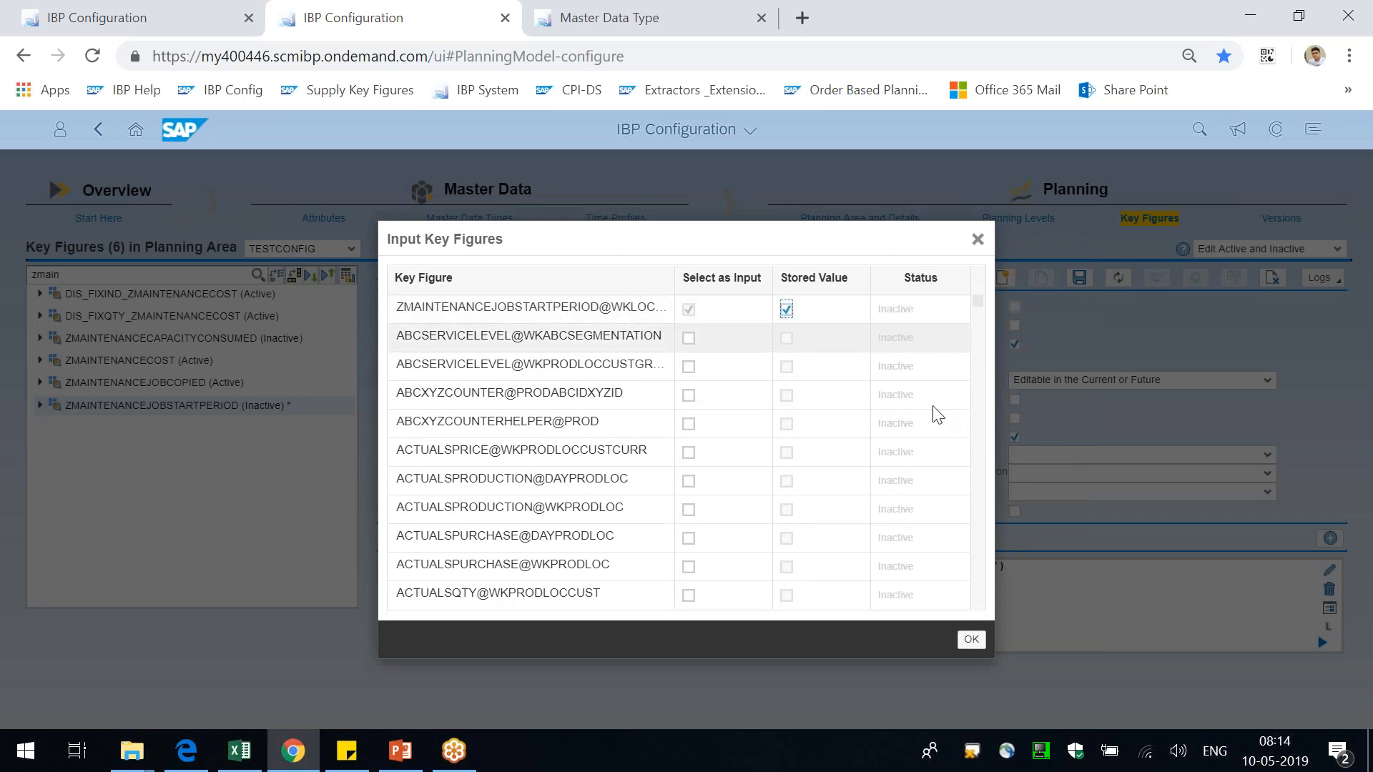
click(971, 642)
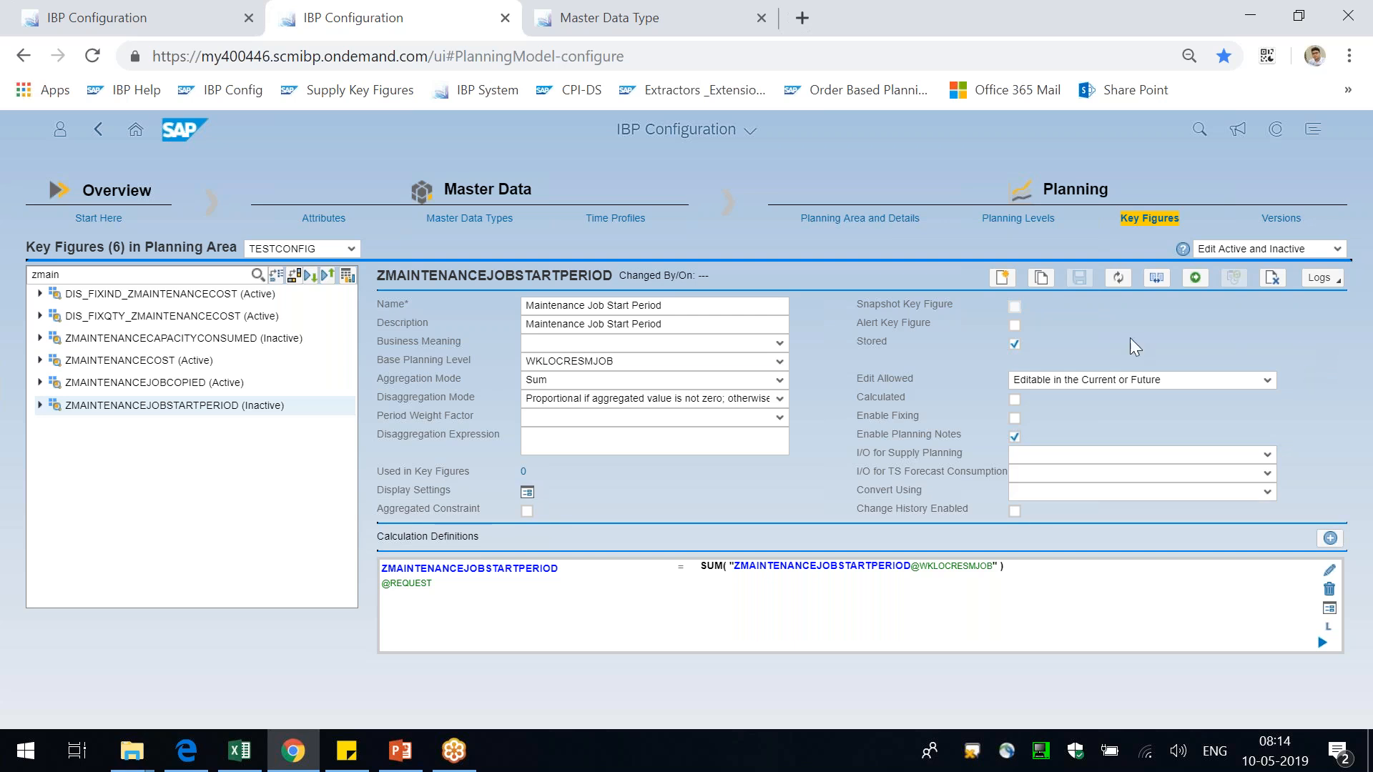
- Open the form for a new key figure and examine Chemical Cleaning's Planned Capacity Consumption by Maintenance on slide 6 in PowerPoint
click(1004, 278)
key(alt+Tab)
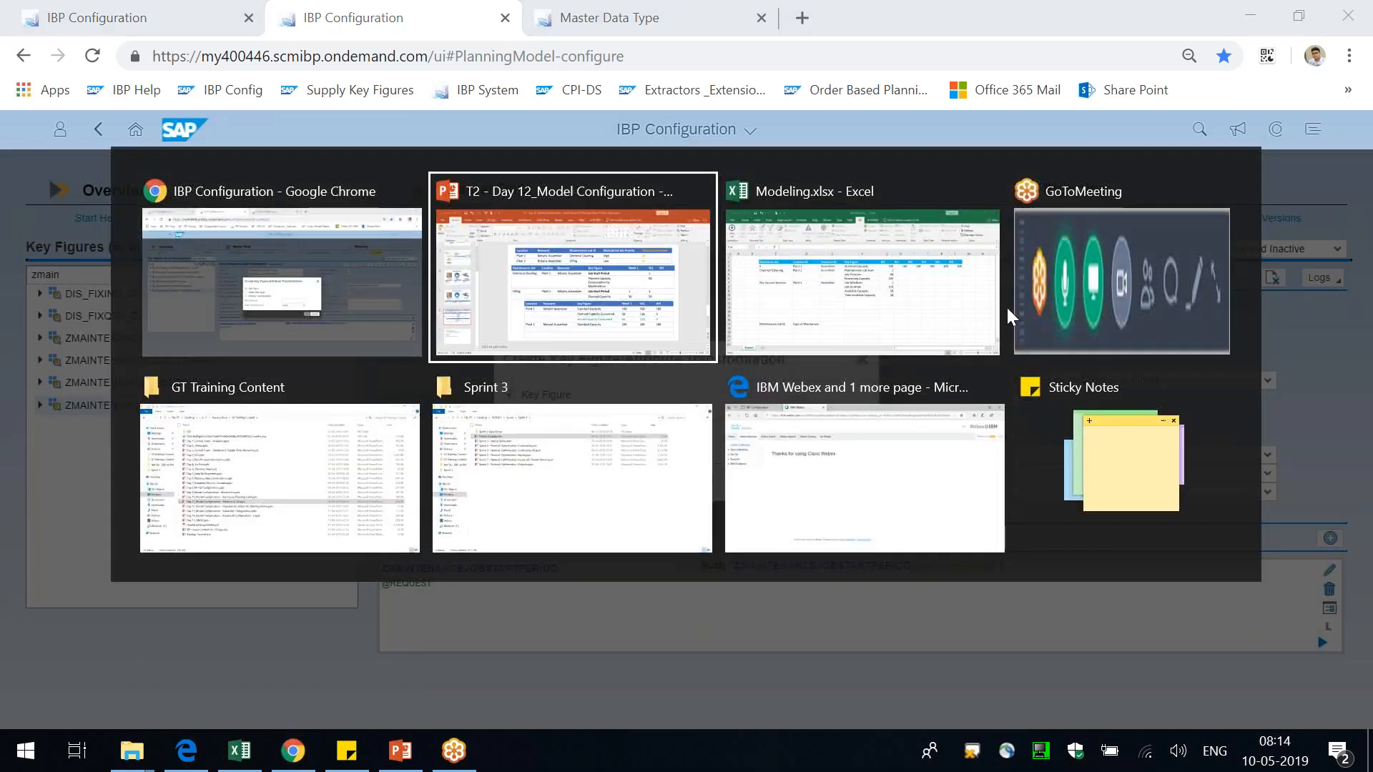
click(855, 383)
drag(855, 382, 775, 346)
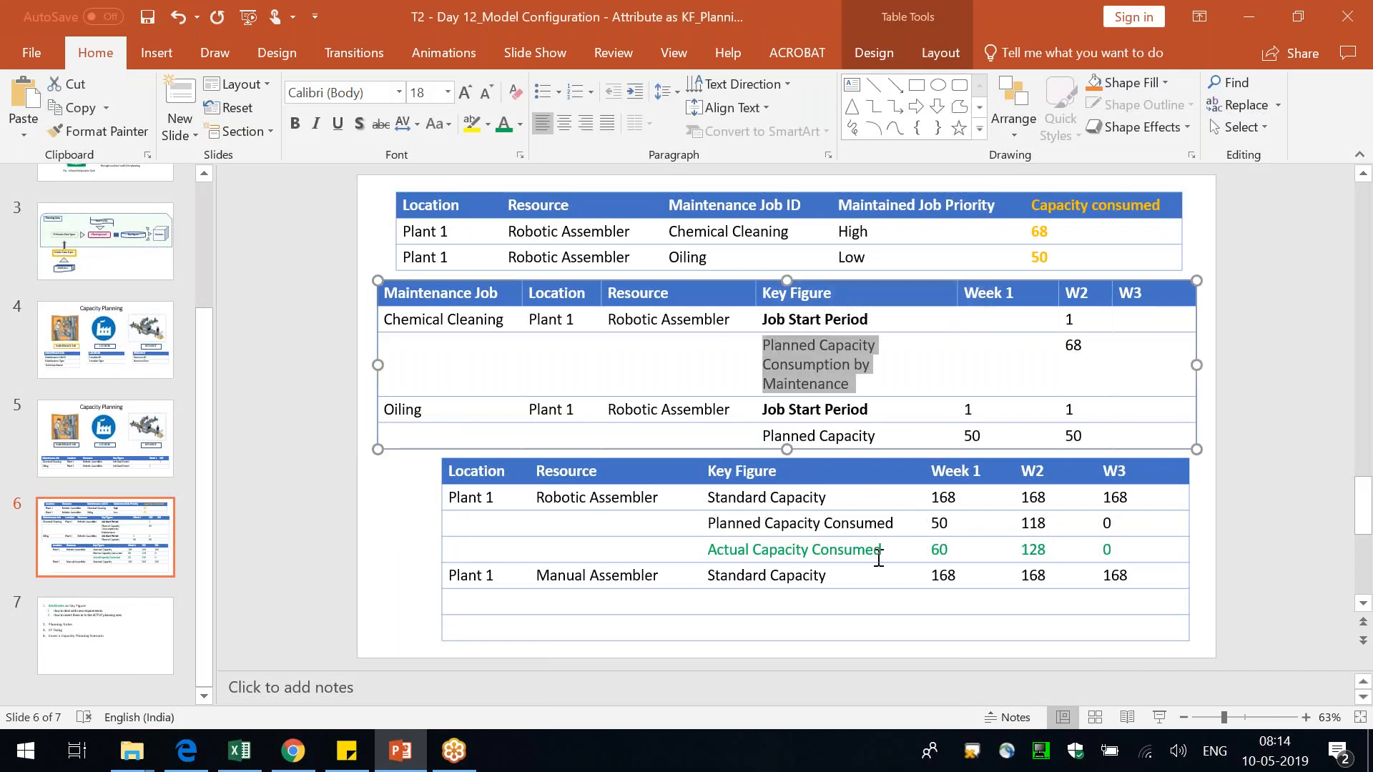
click(992, 323)
drag(744, 319, 401, 315)
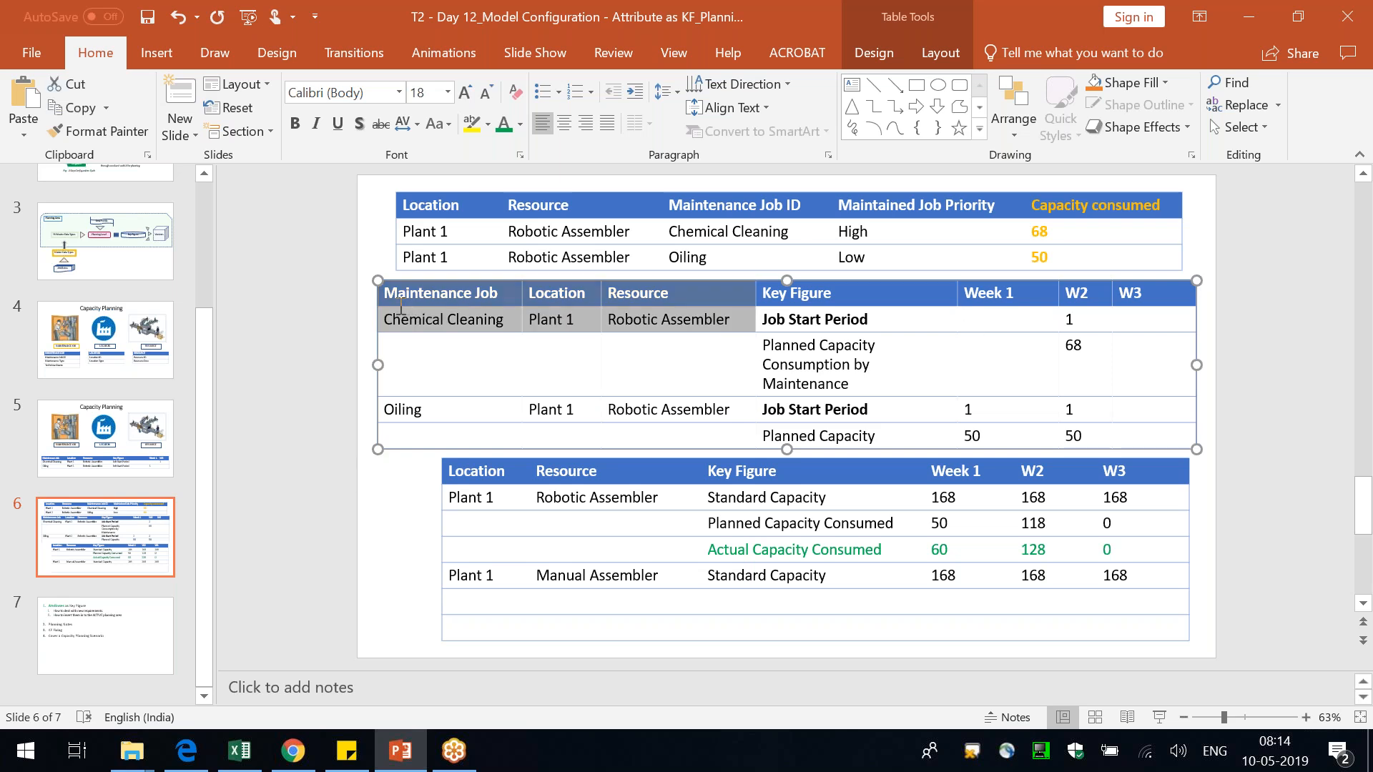
click(1152, 375)
click(1000, 325)
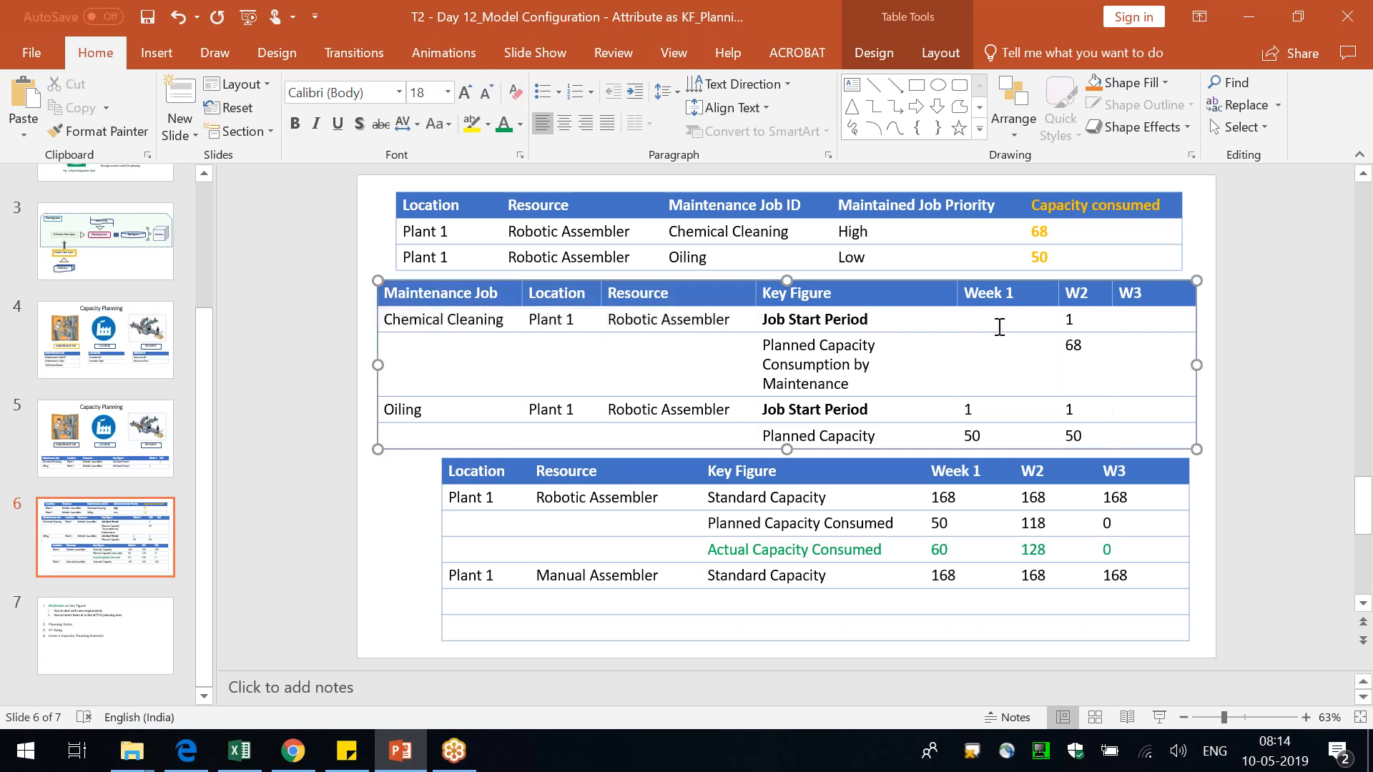
click(978, 367)
key(alt+Tab)
- Enter ZMAINTENACEPLANNEDCAPACONSUMPTIO as the ID of the new key figure in IBP Configuration
click(710, 455)
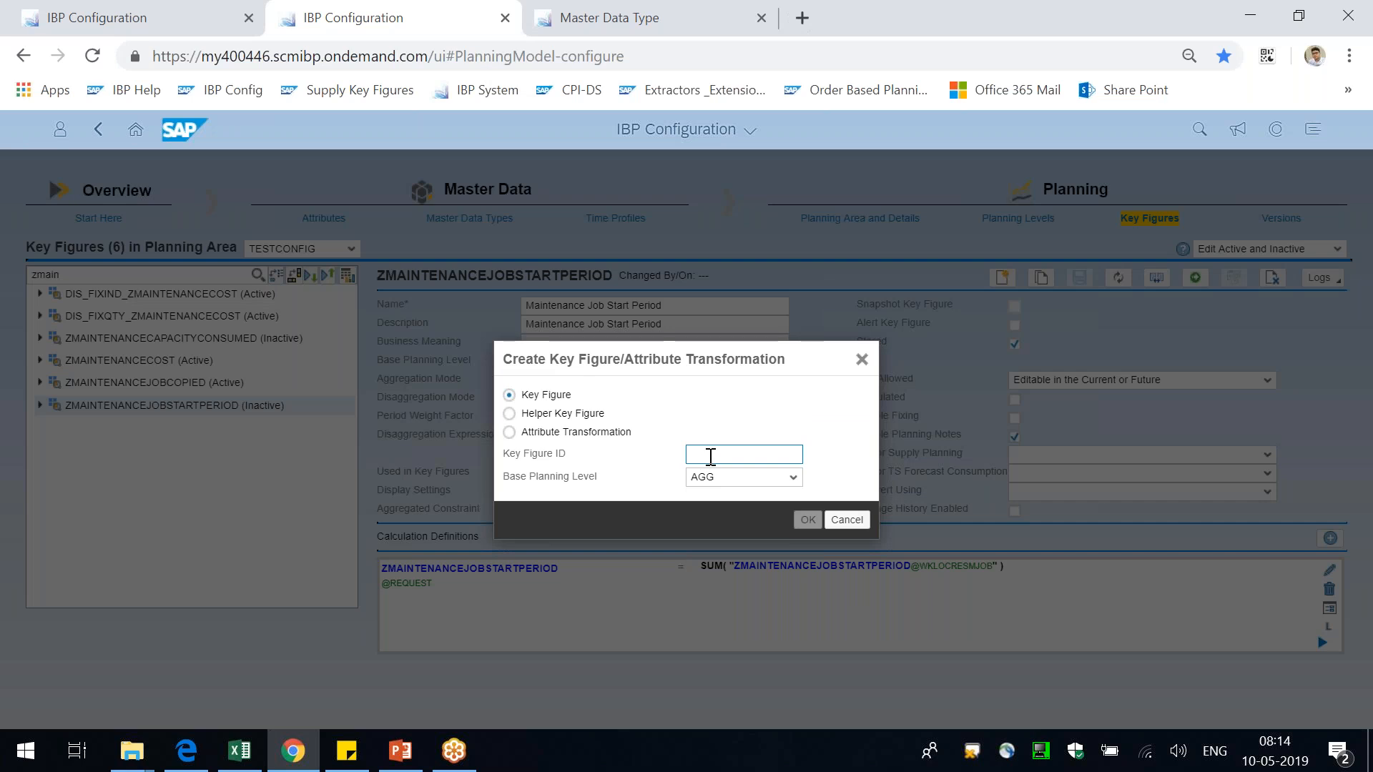
key(alt+Tab)
key(alt+Tab)
text(ZMAINTEN)
text(ACEPLANNED)
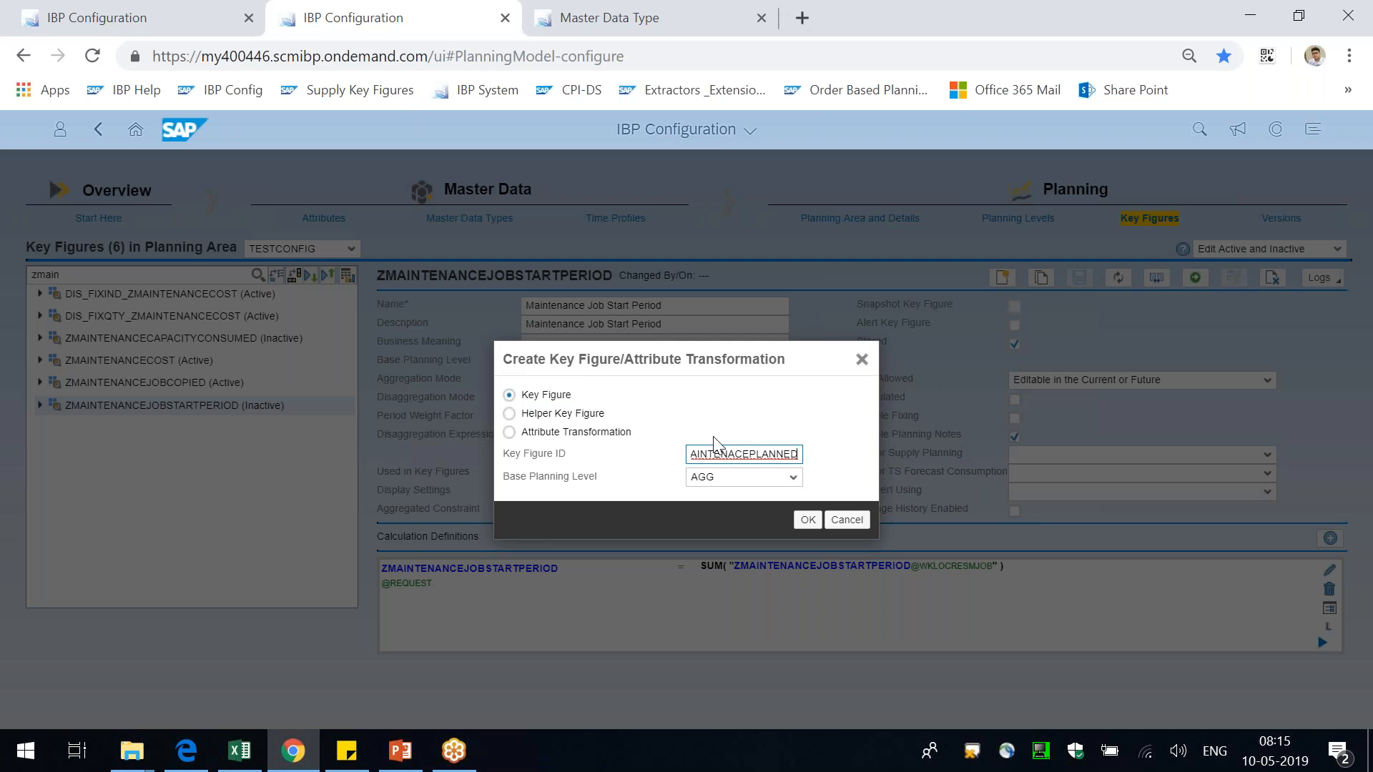
text(CAPACITYC)
key(Left)
key(Left)
key(Left)
key(Left)
key(Left)
key(Left)
key(Left)
key(Left)
key(Left)
key(Left)
key(Left)
key(Left)
key(Left)
key(Left)
key(Left)
key(Left)
key(Left)
key(Left)
key(Left)
key(Left)
text(ONSUMPTIO)
- Choose WKLOCRESMJOB as the base planning level and create the key figure, keeping the ID longer than 26 characters
click(793, 477)
text(WKLOC)
click(833, 415)
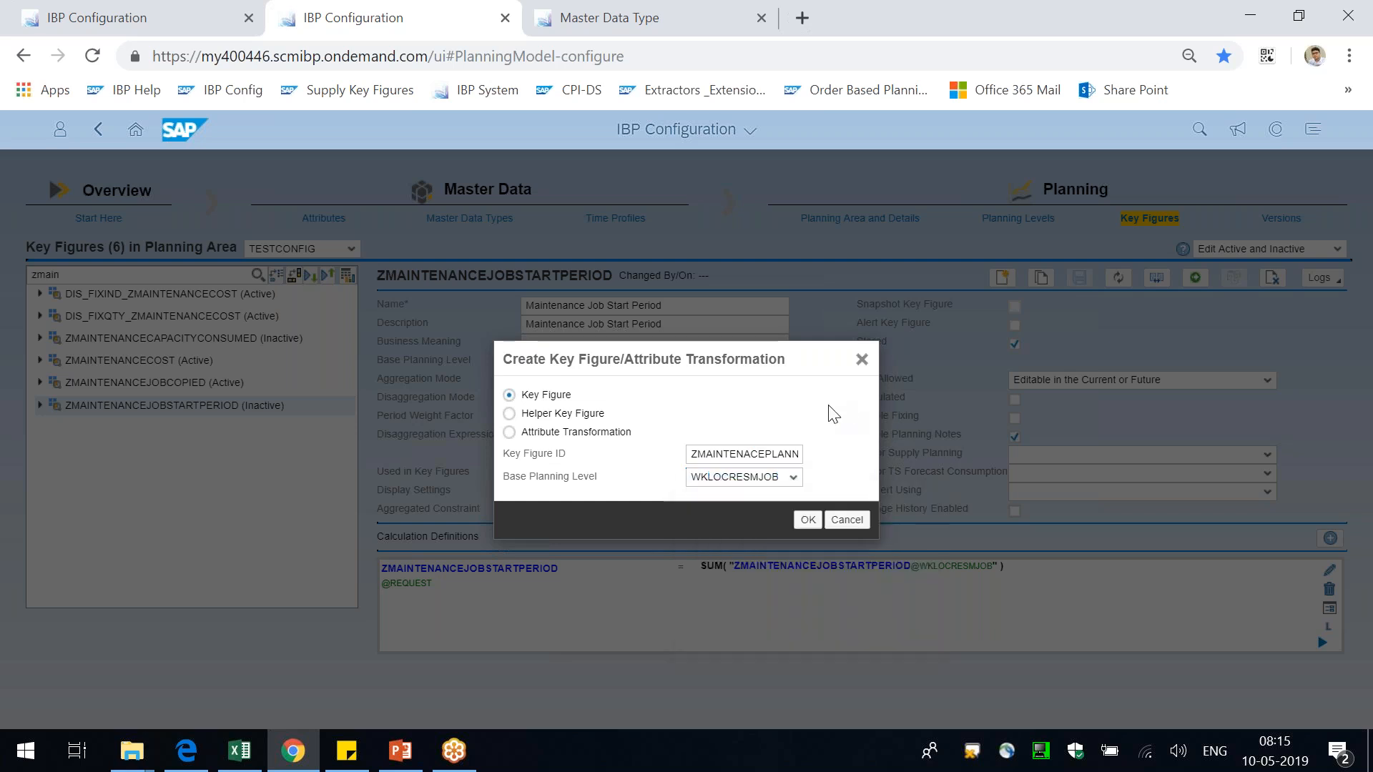
click(808, 520)
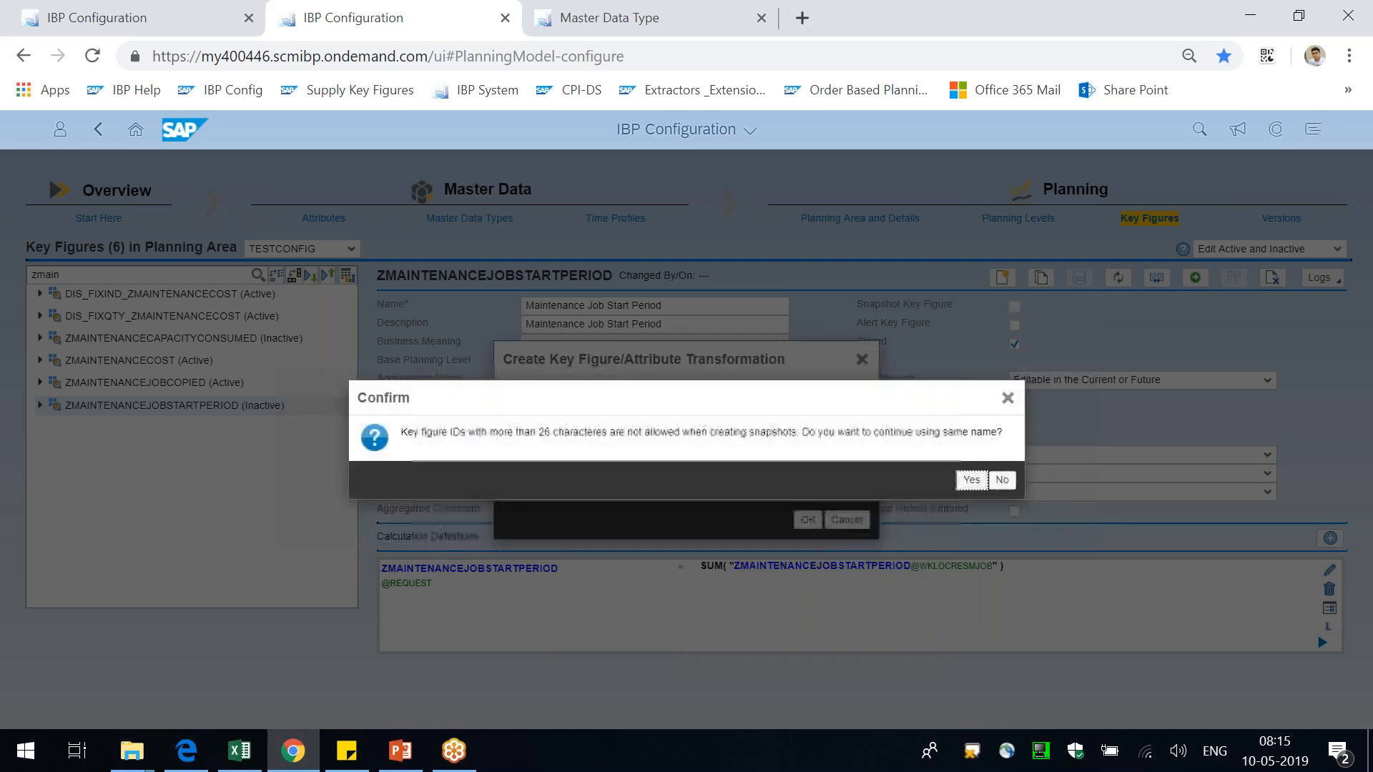
drag(504, 433, 509, 444)
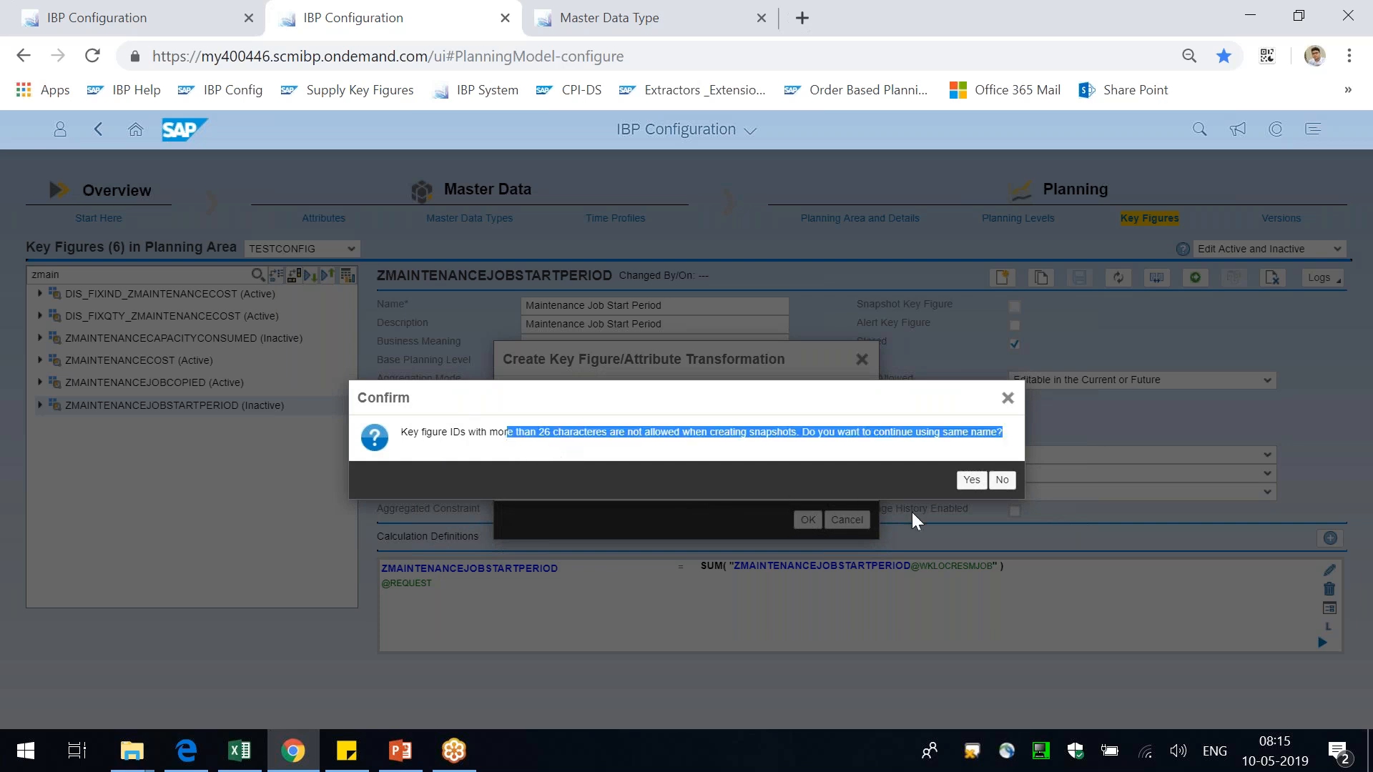
click(969, 482)
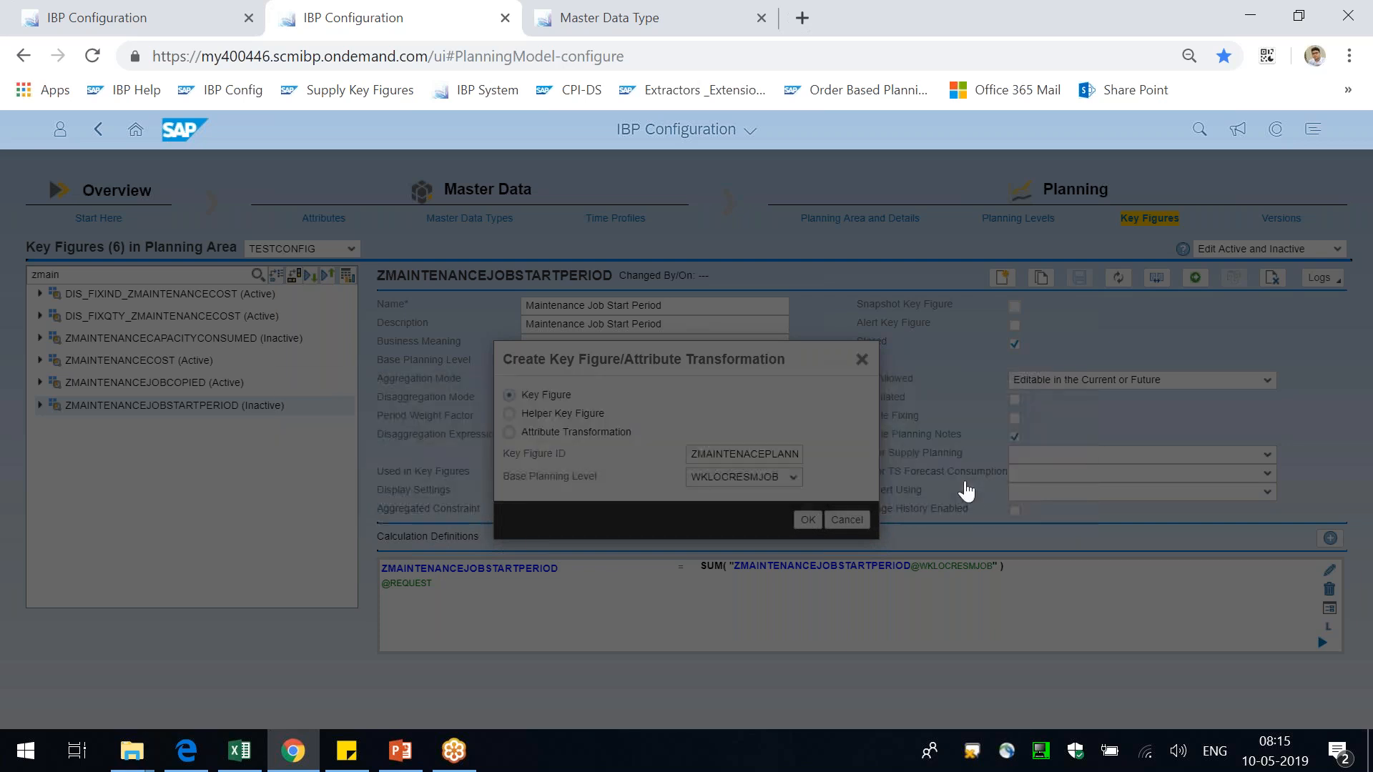
click(808, 520)
- Set both the name and the description of ZMAINTENACEPLANNEDCAPACONSUMPTIO to "Planned Maintenance Capa Consumption"
double_click(543, 305)
text(Plann)
text(ed )
text(C)
text(Maintenace)
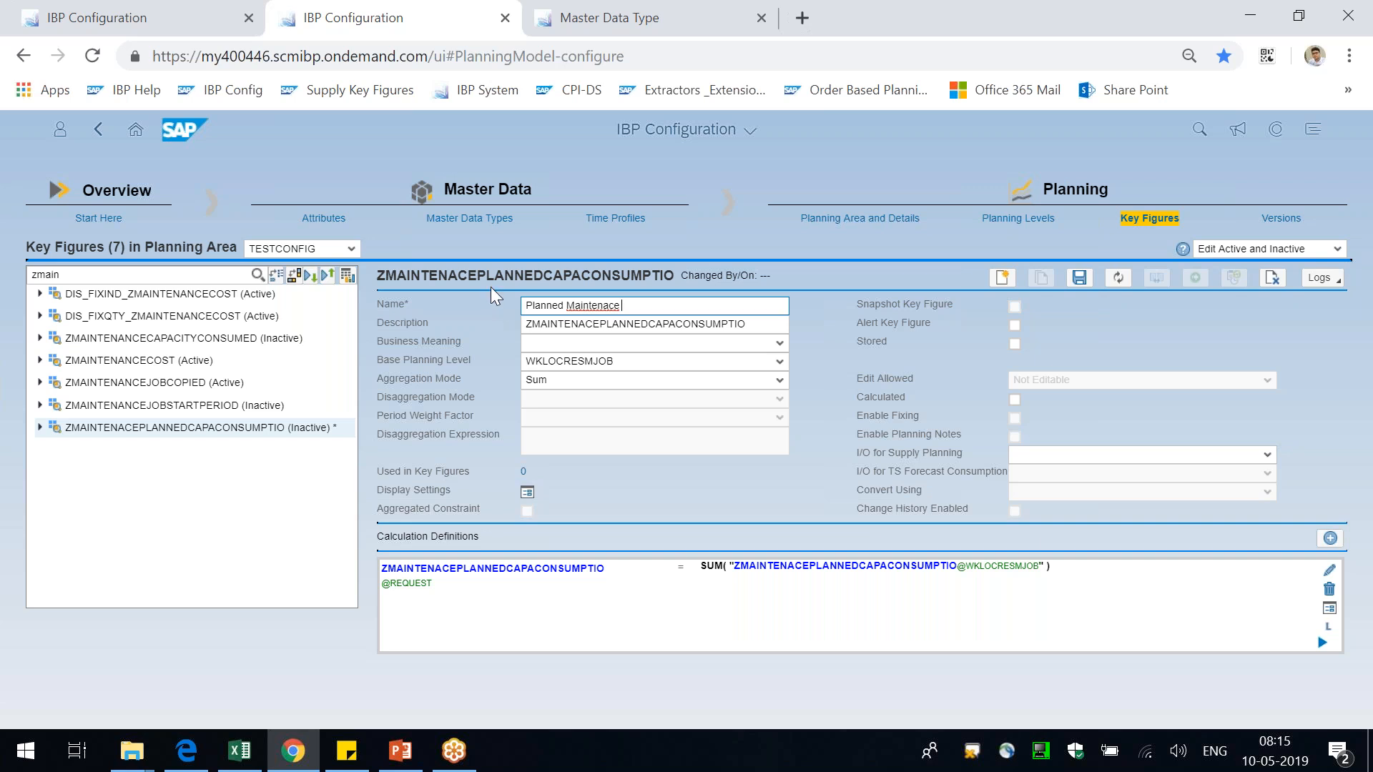
right_click(612, 305)
click(630, 312)
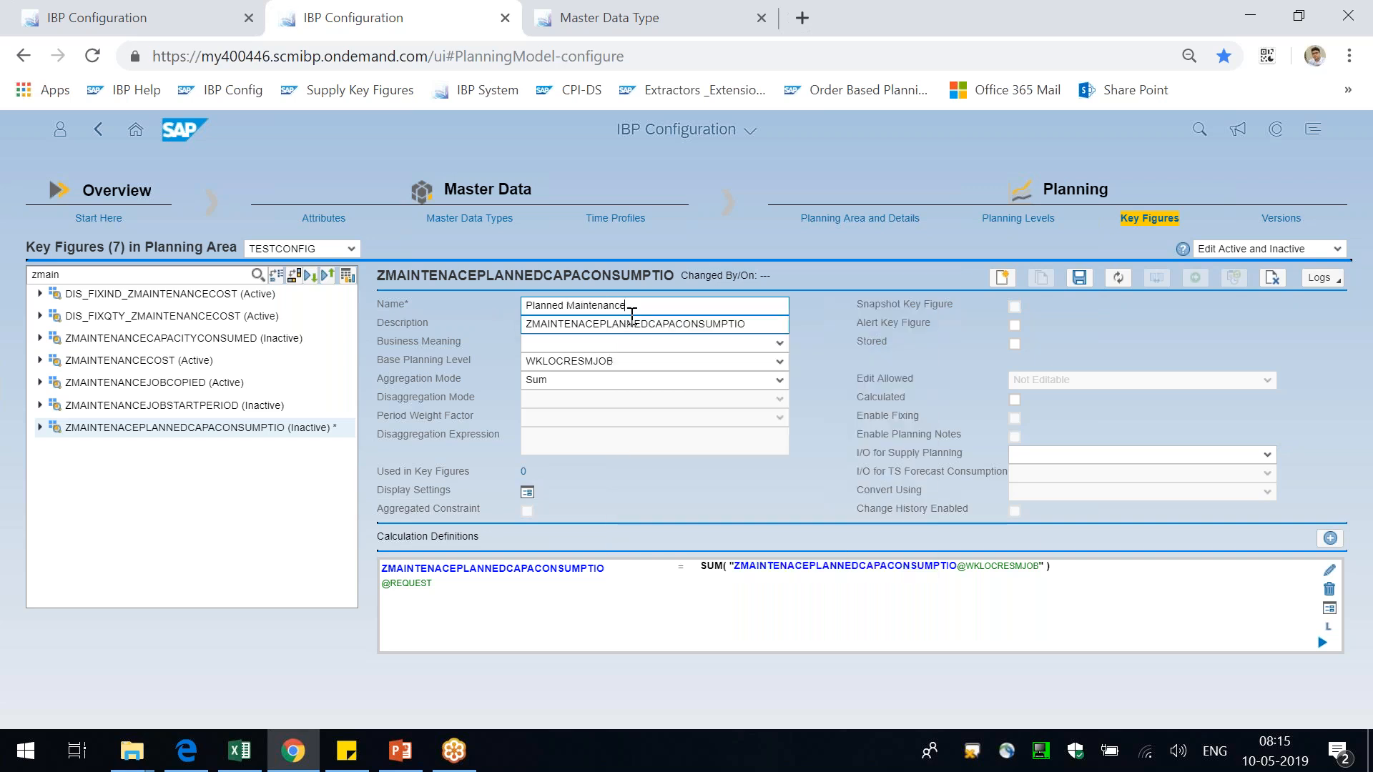
text(Job)
text(Capa)
text( Consum)
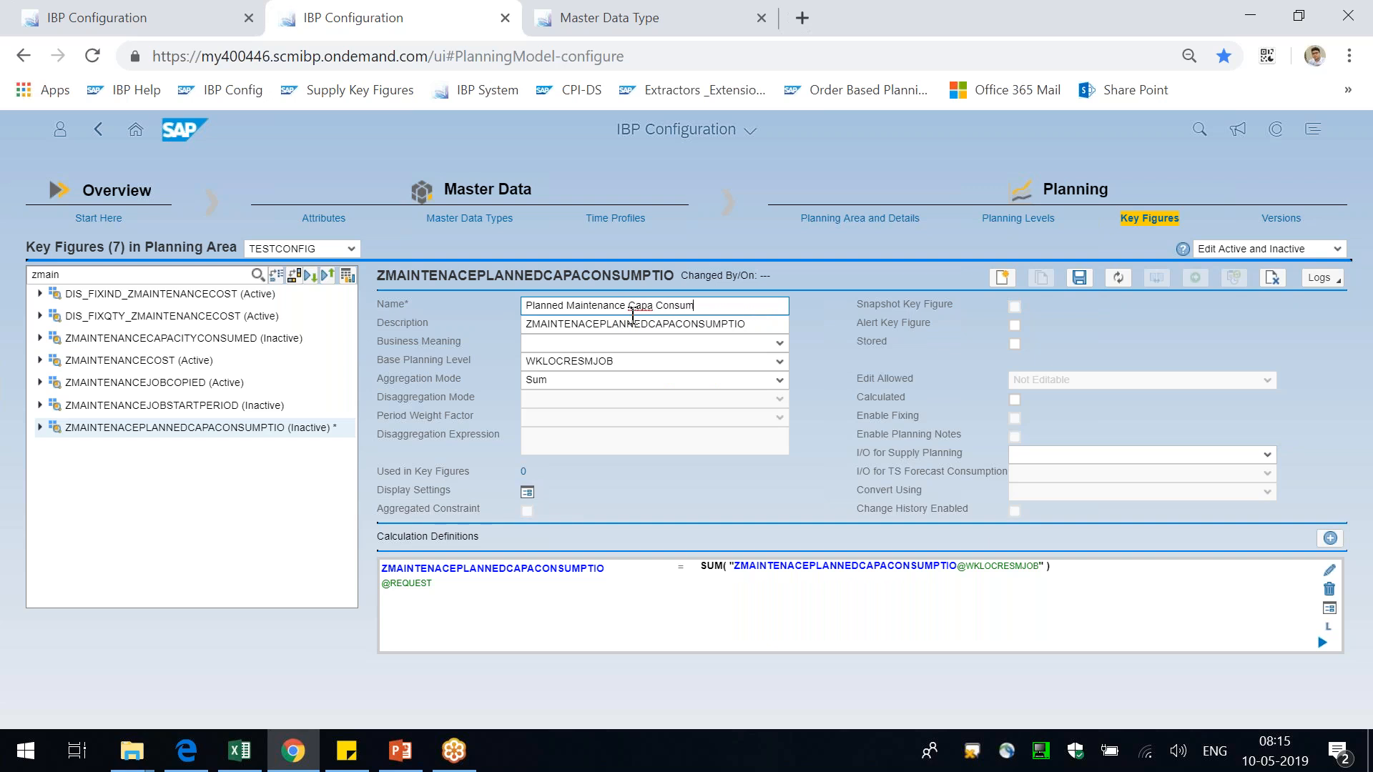
text(ption)
key(ctrl+a)
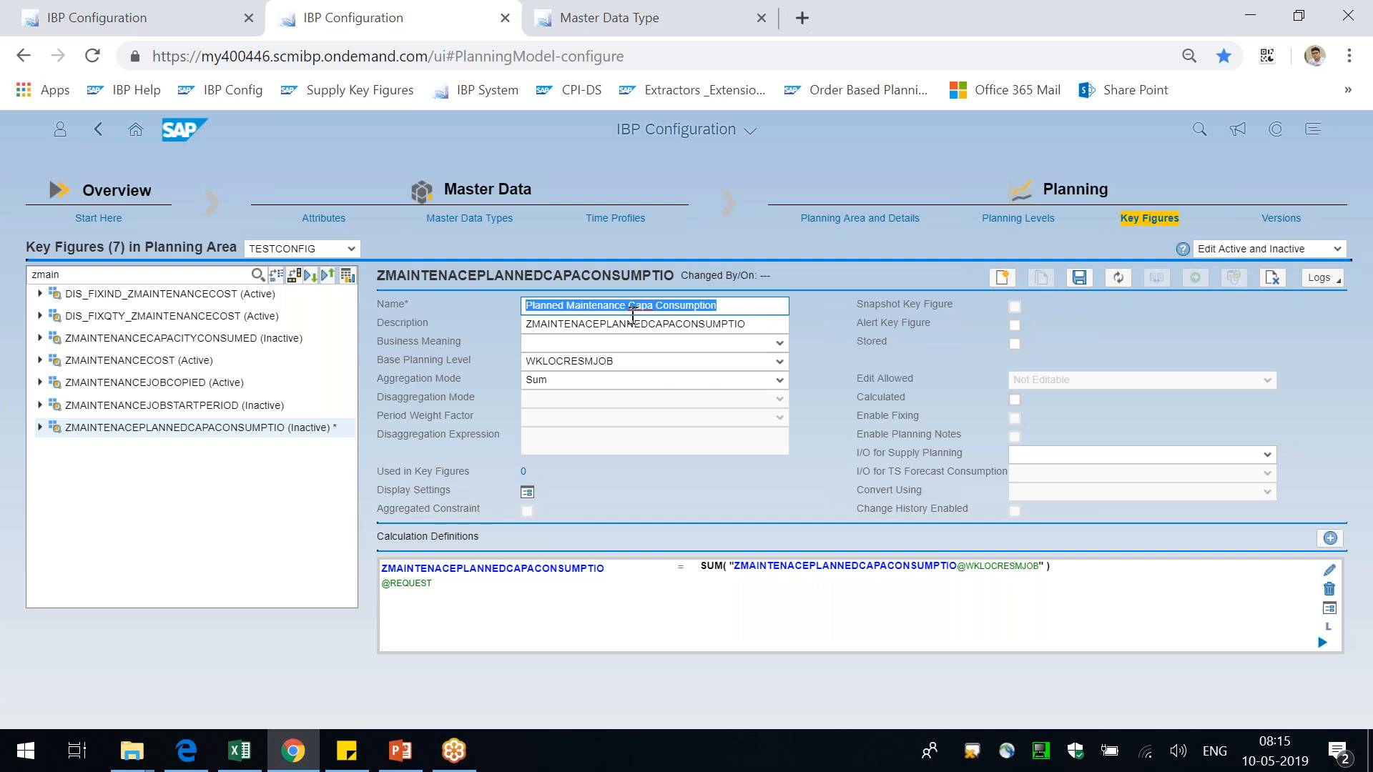
key(ctrl+c)
key(Tab)
key(ctrl+v)
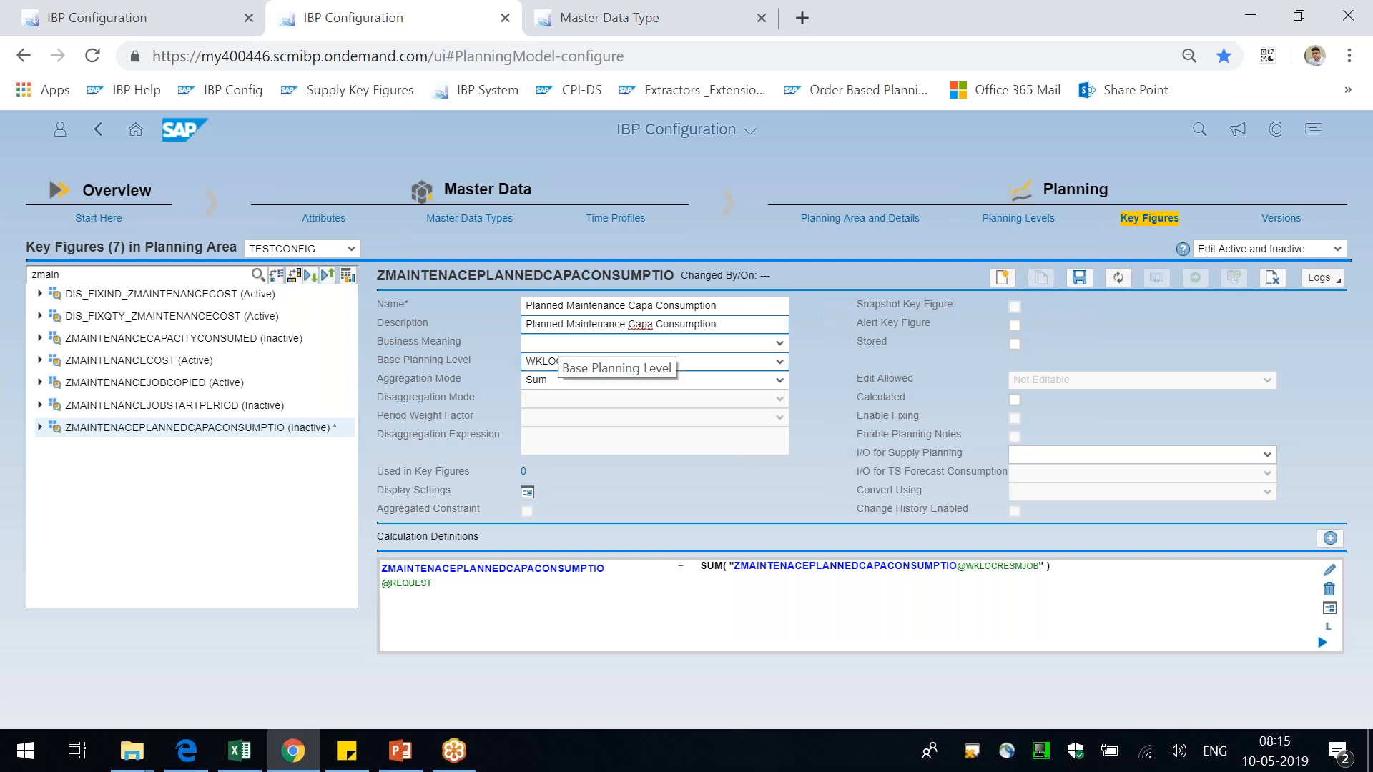
click(1015, 398)
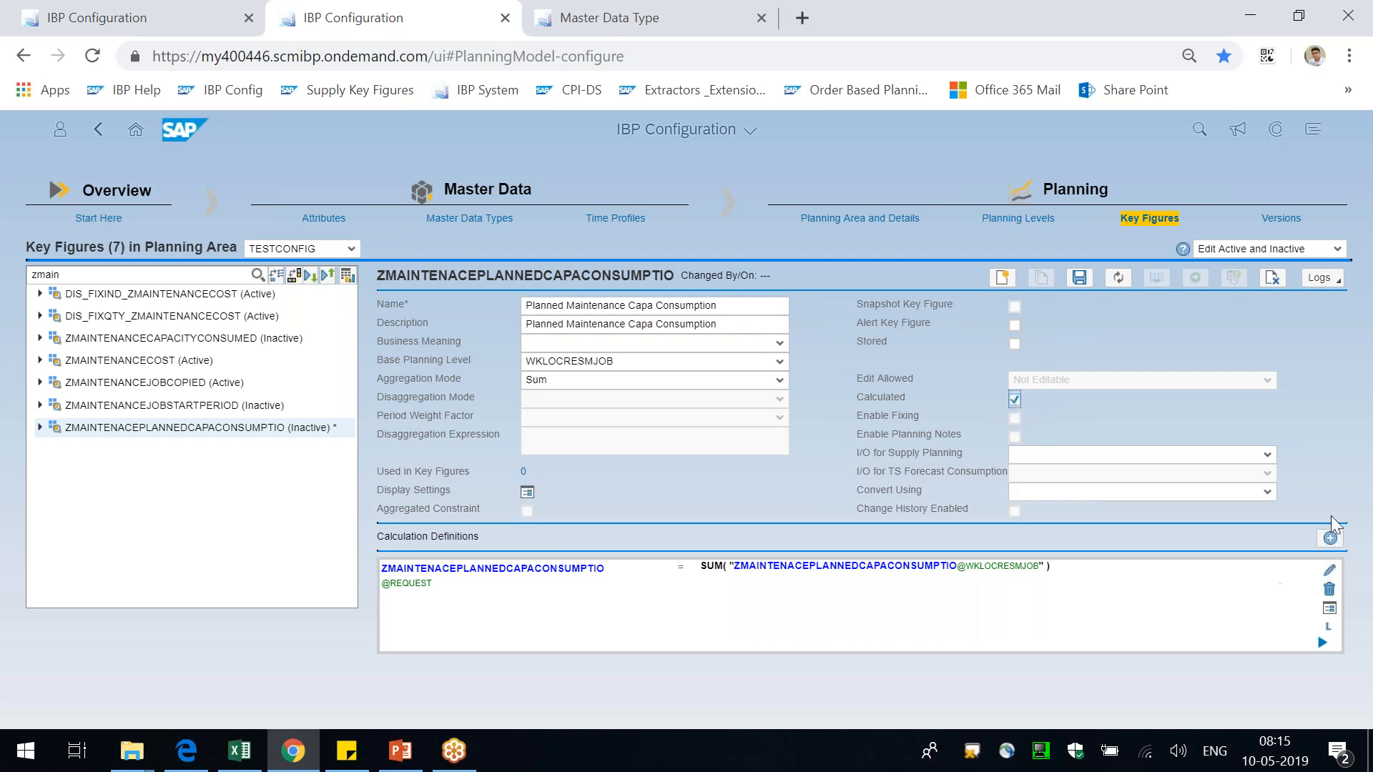
drag(1052, 569, 381, 580)
click(1366, 489)
drag(1054, 567, 965, 569)
click(1333, 541)
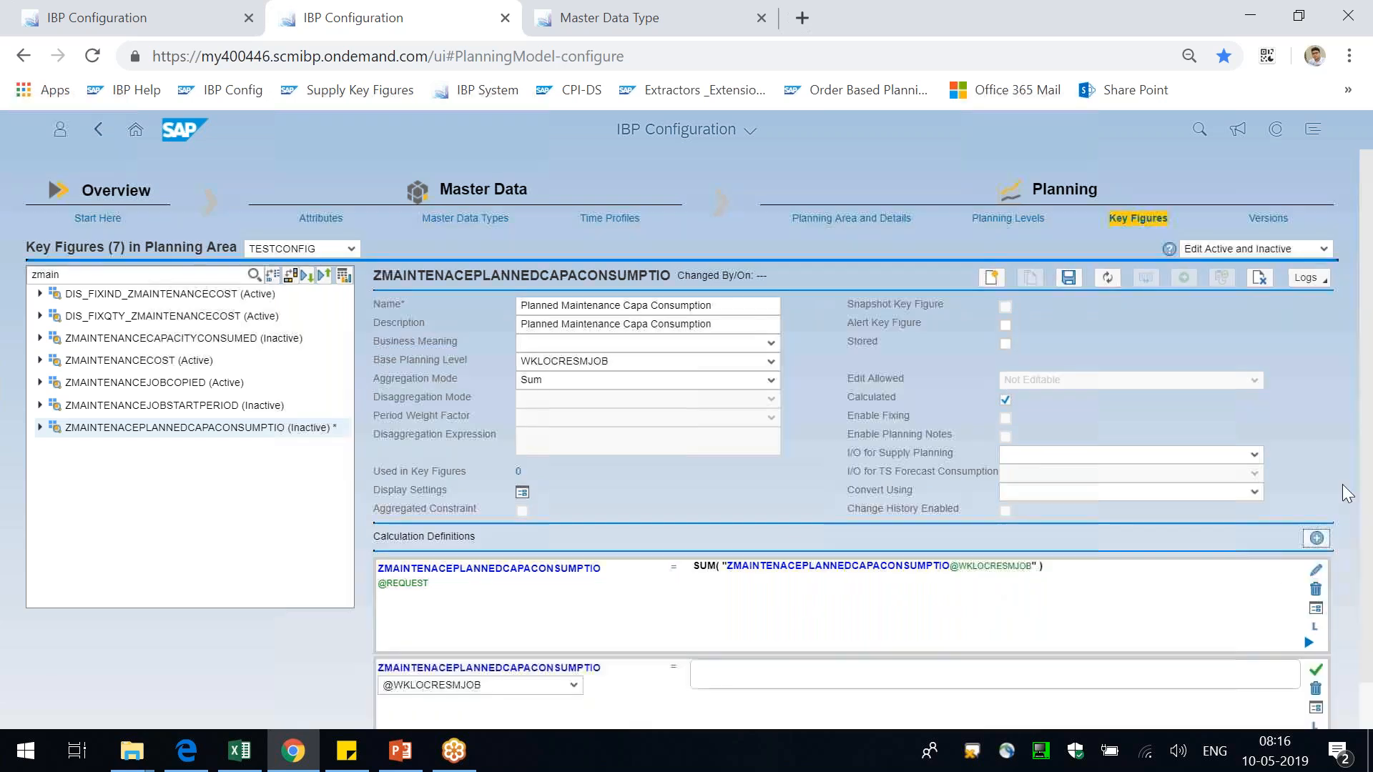
scroll(1359, 429, down, 1)
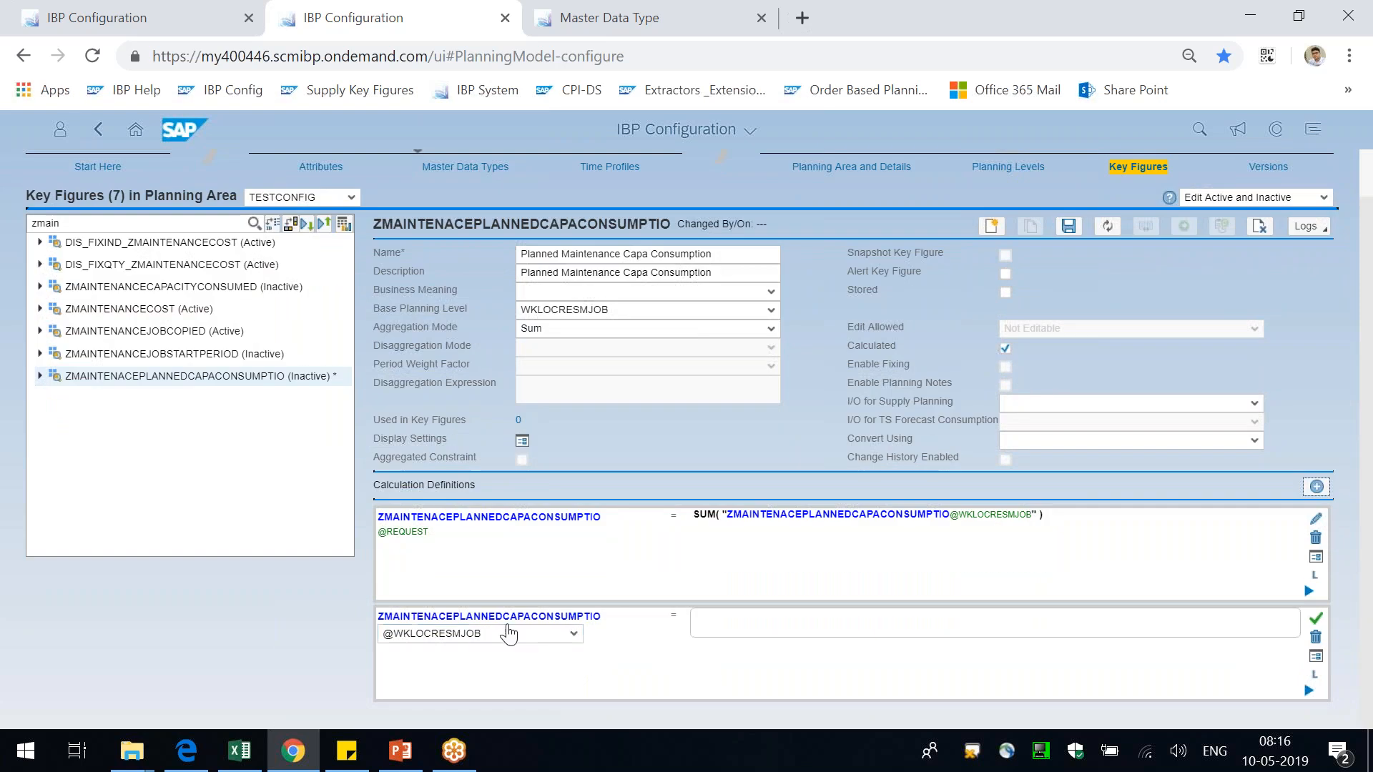
double_click(976, 514)
click(808, 628)
text(IF()
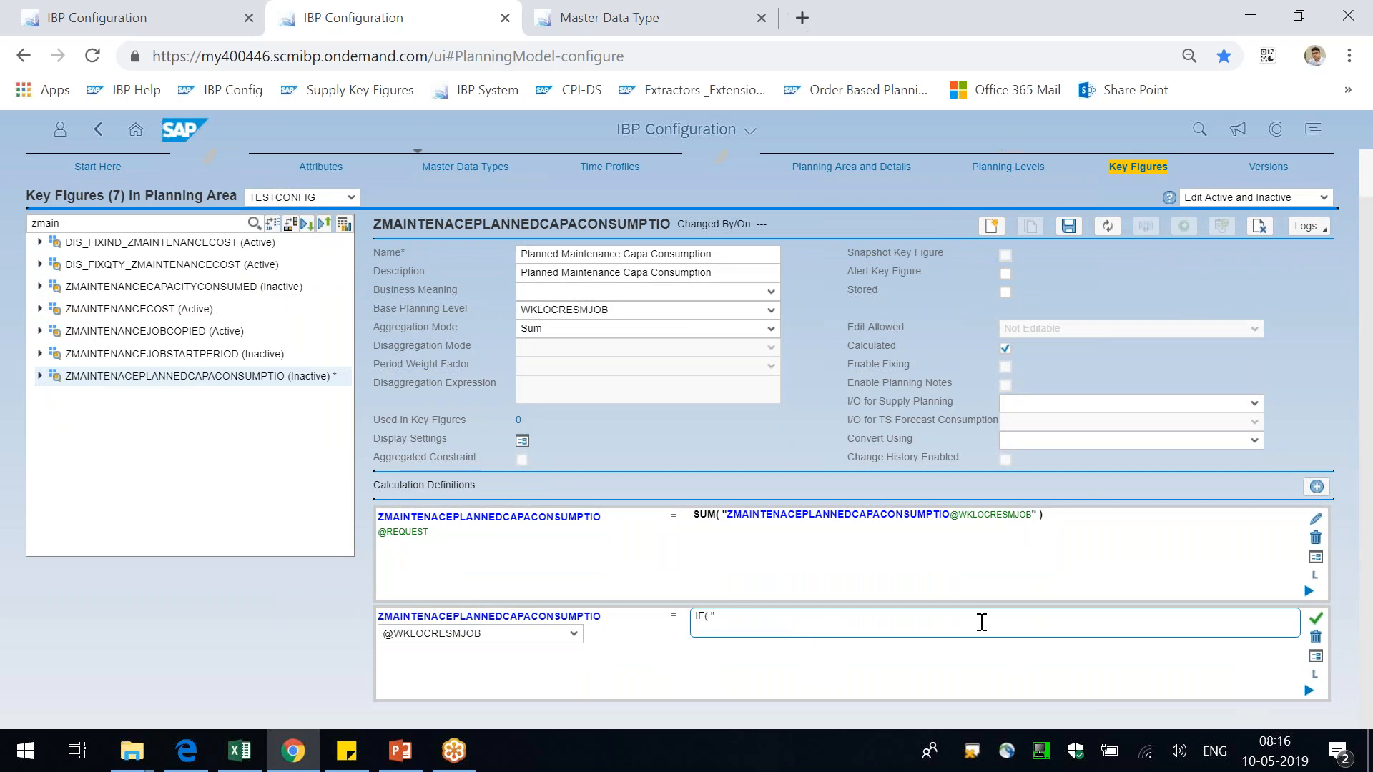
text(Z)
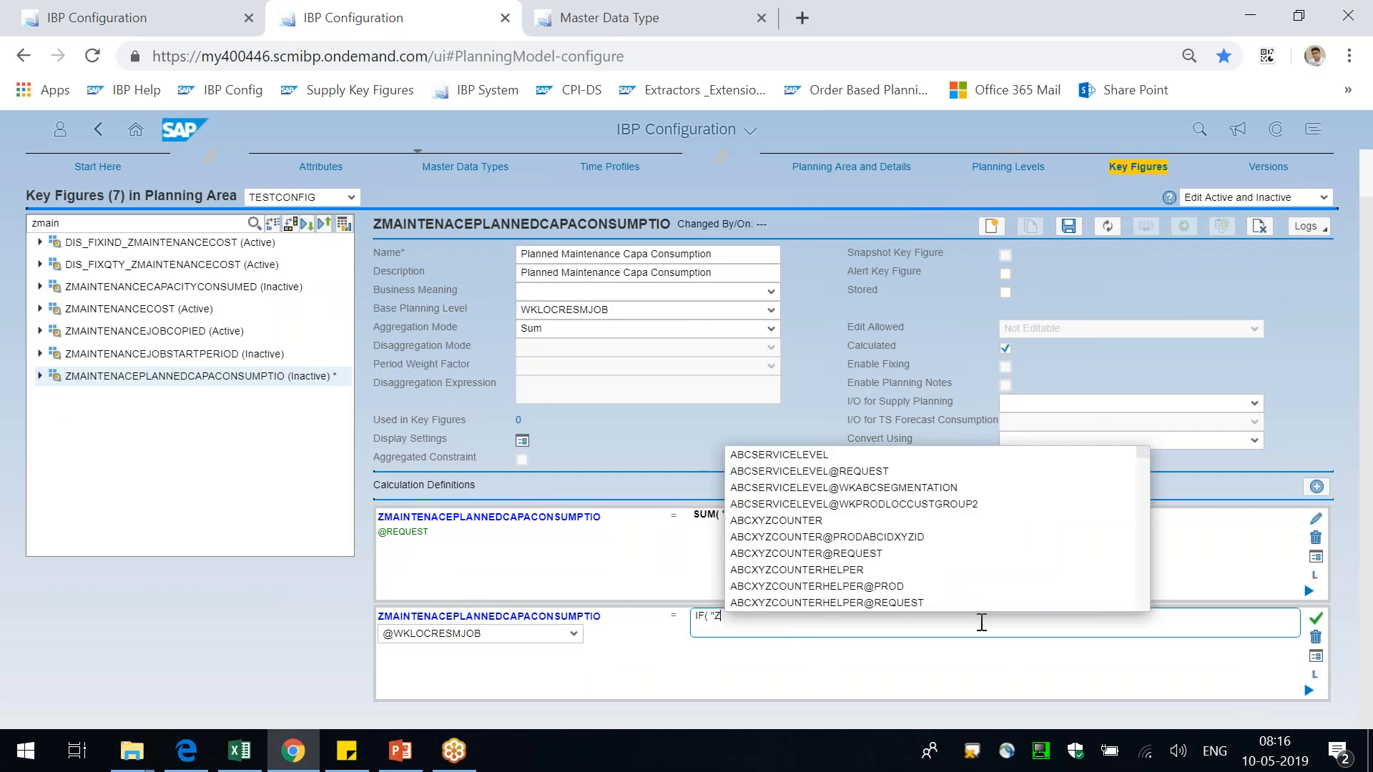
text(MAINT)
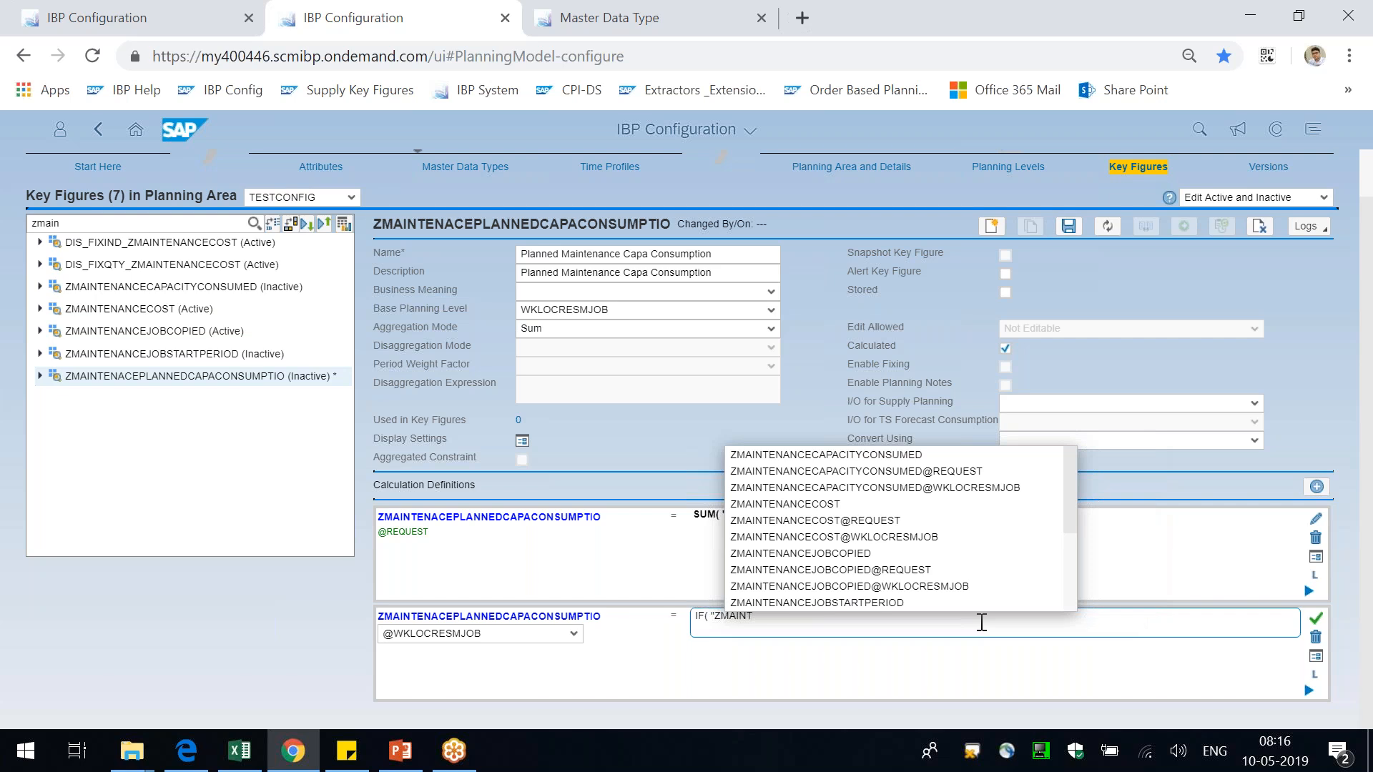
scroll(1070, 522, down, 1)
scroll(1070, 522, down, 3)
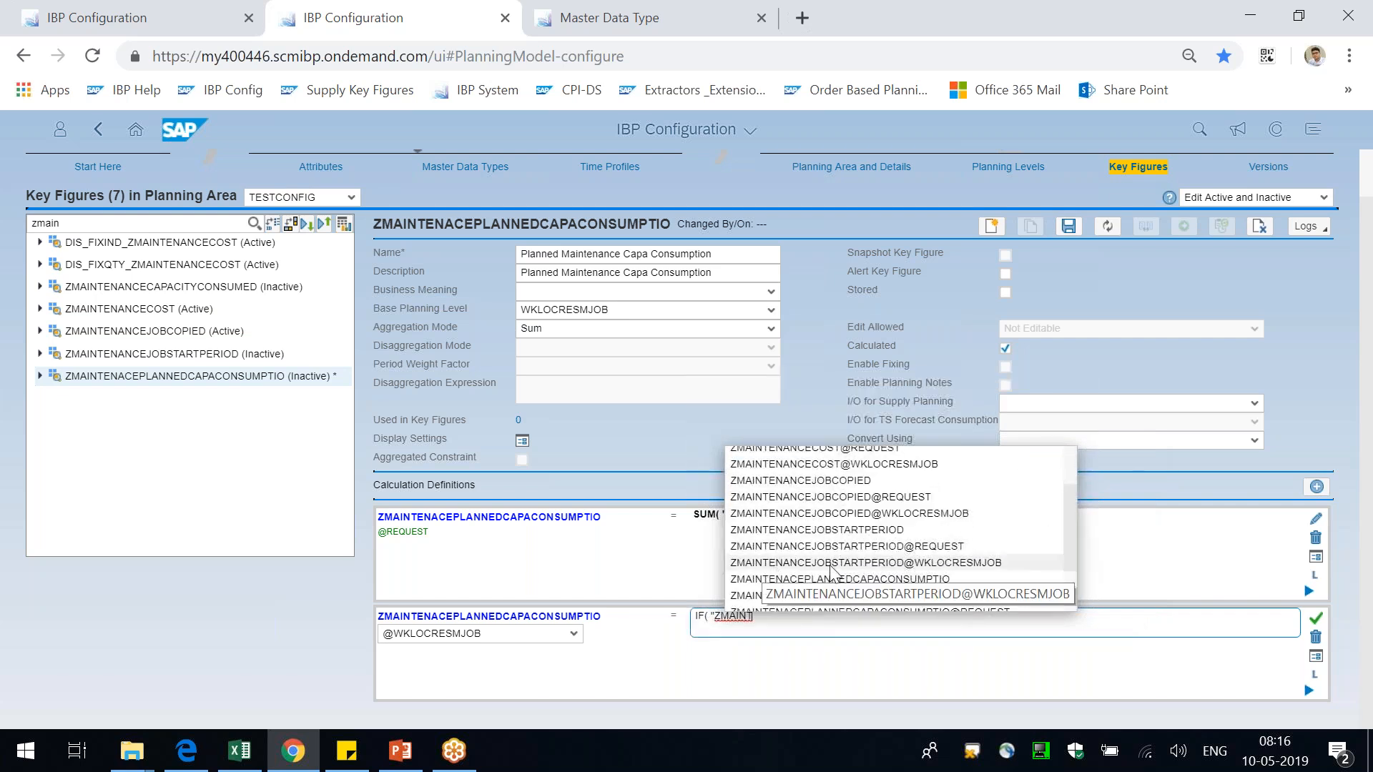
click(958, 565)
click(960, 564)
text(= 1,)
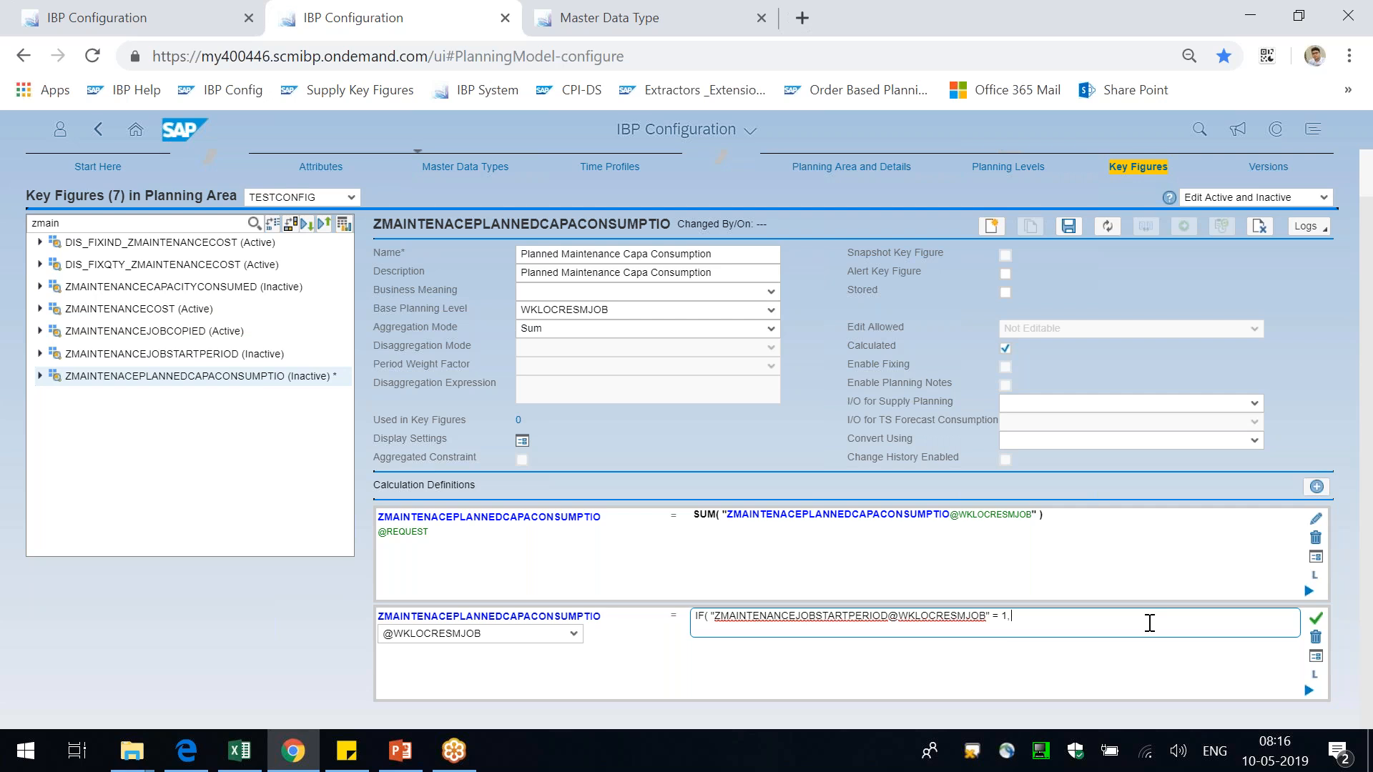
- Complete the IF formula with "ZMAINTENANCECAPACITYCONSUMED@WKLOCRESMJOB" as the true result and 0 otherwise, and accept the definition
text("ZMA)
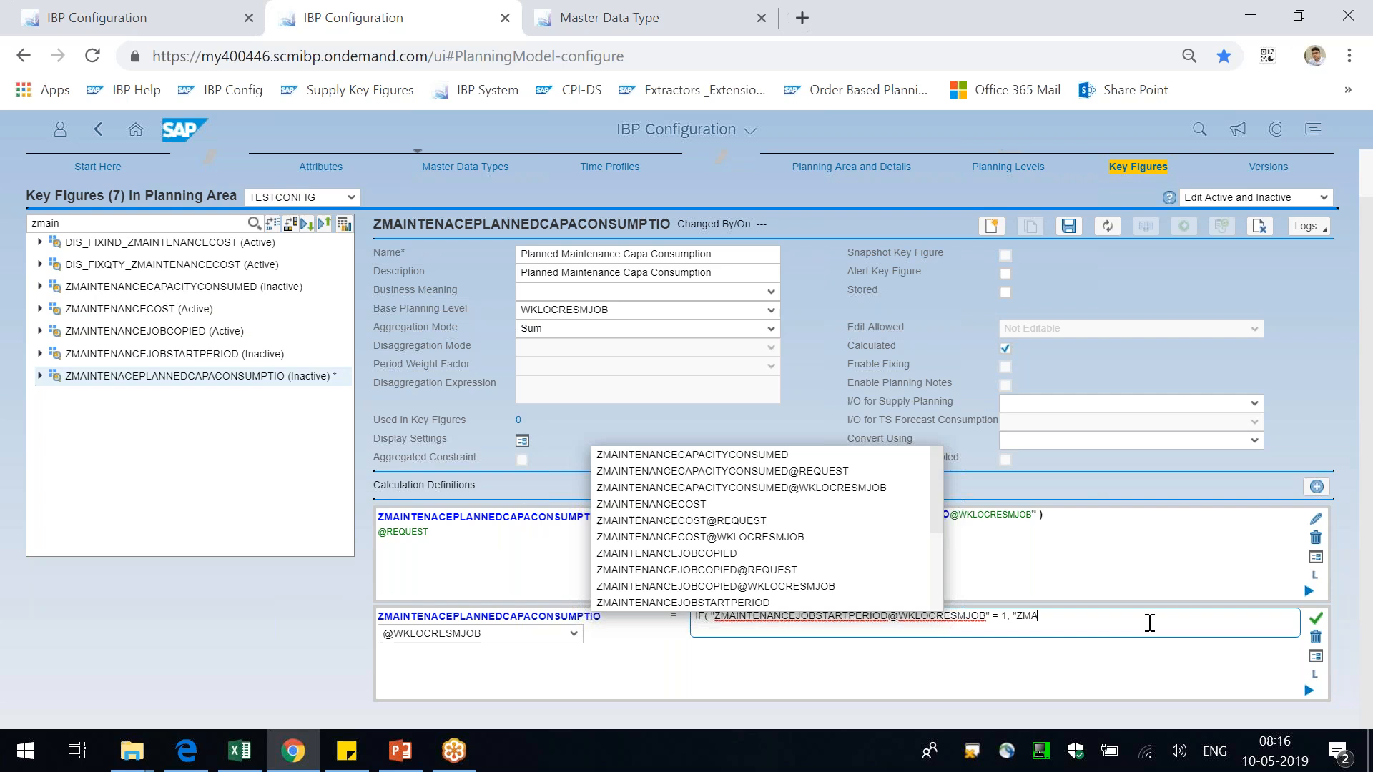
text(INTENANE)
key(BackSpace)
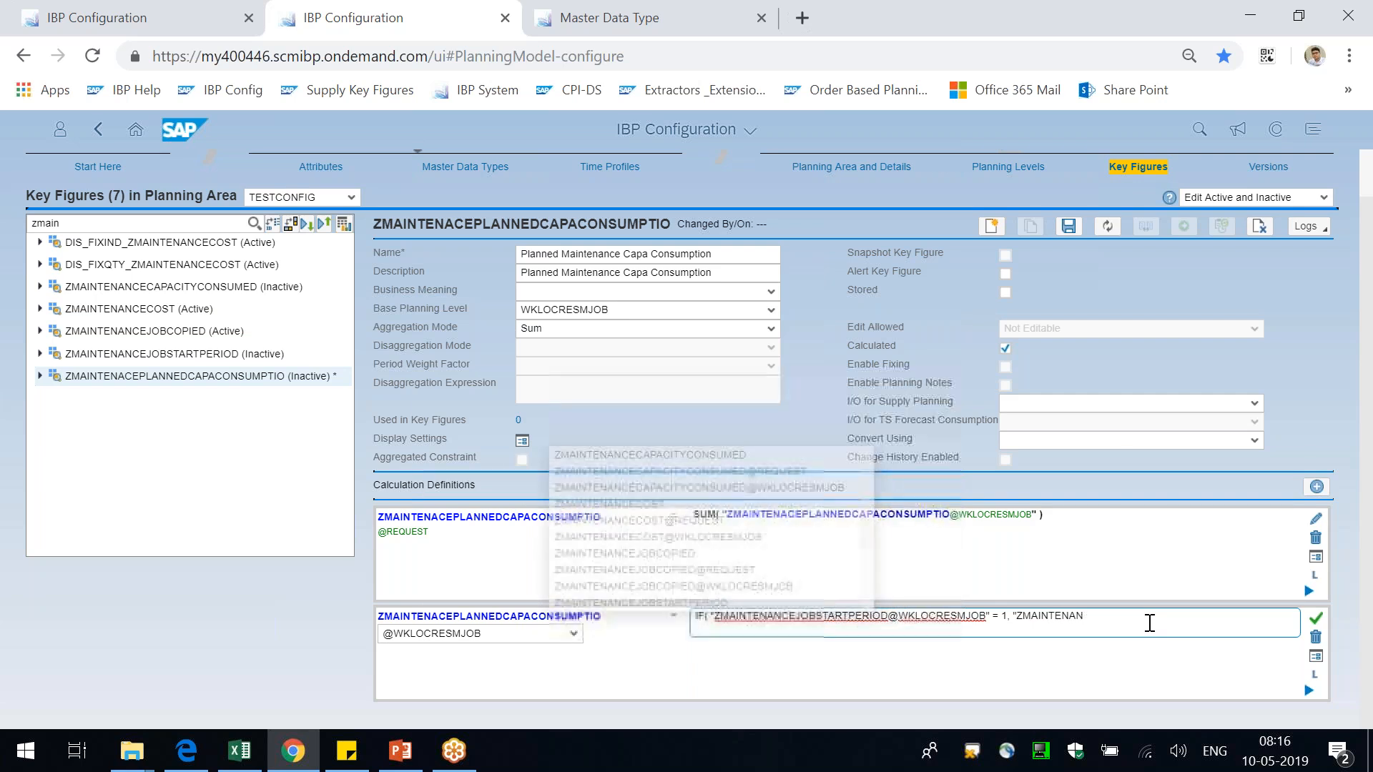
click(726, 489)
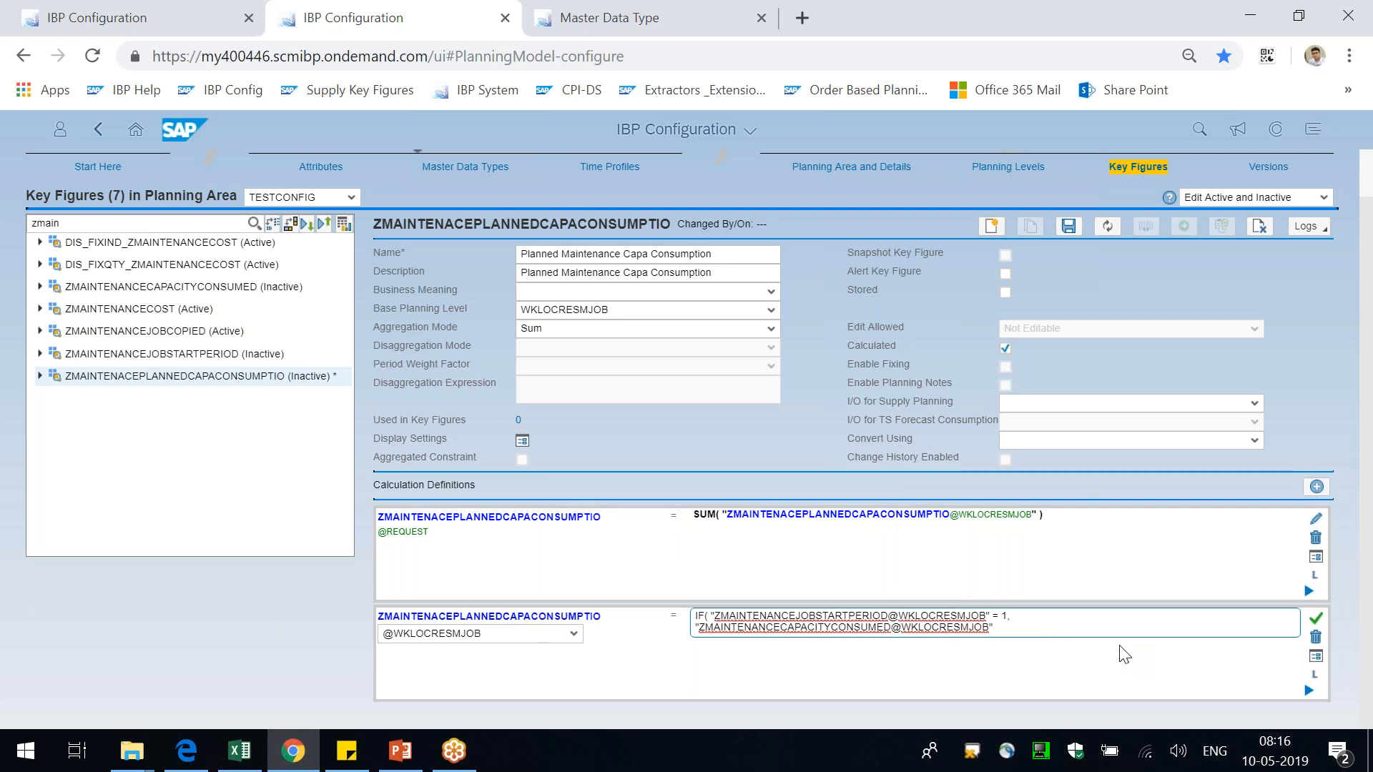
text(, 0)
click(1318, 624)
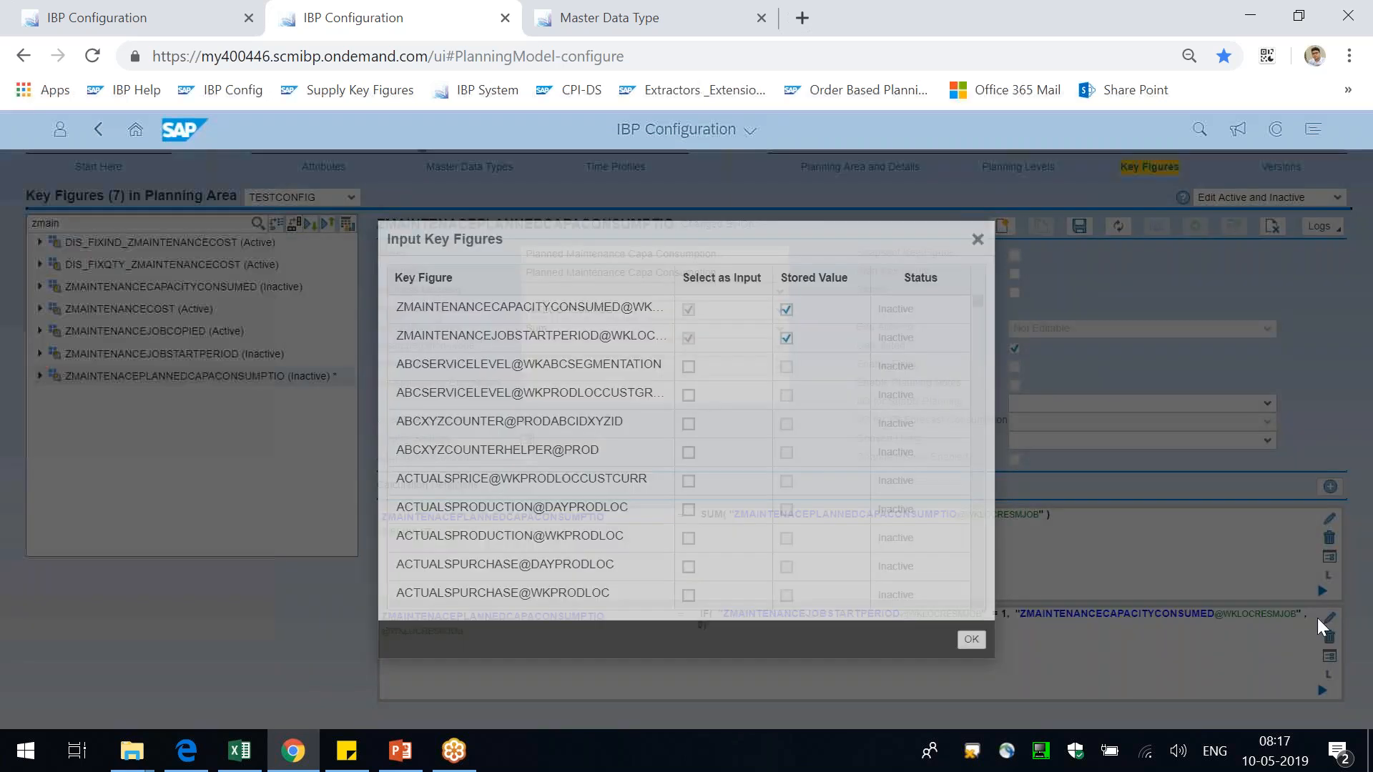
- Review the full input key figure names for the IF calculation and accept both WKLOCRESMJOB inputs as stored values
drag(994, 657, 1152, 684)
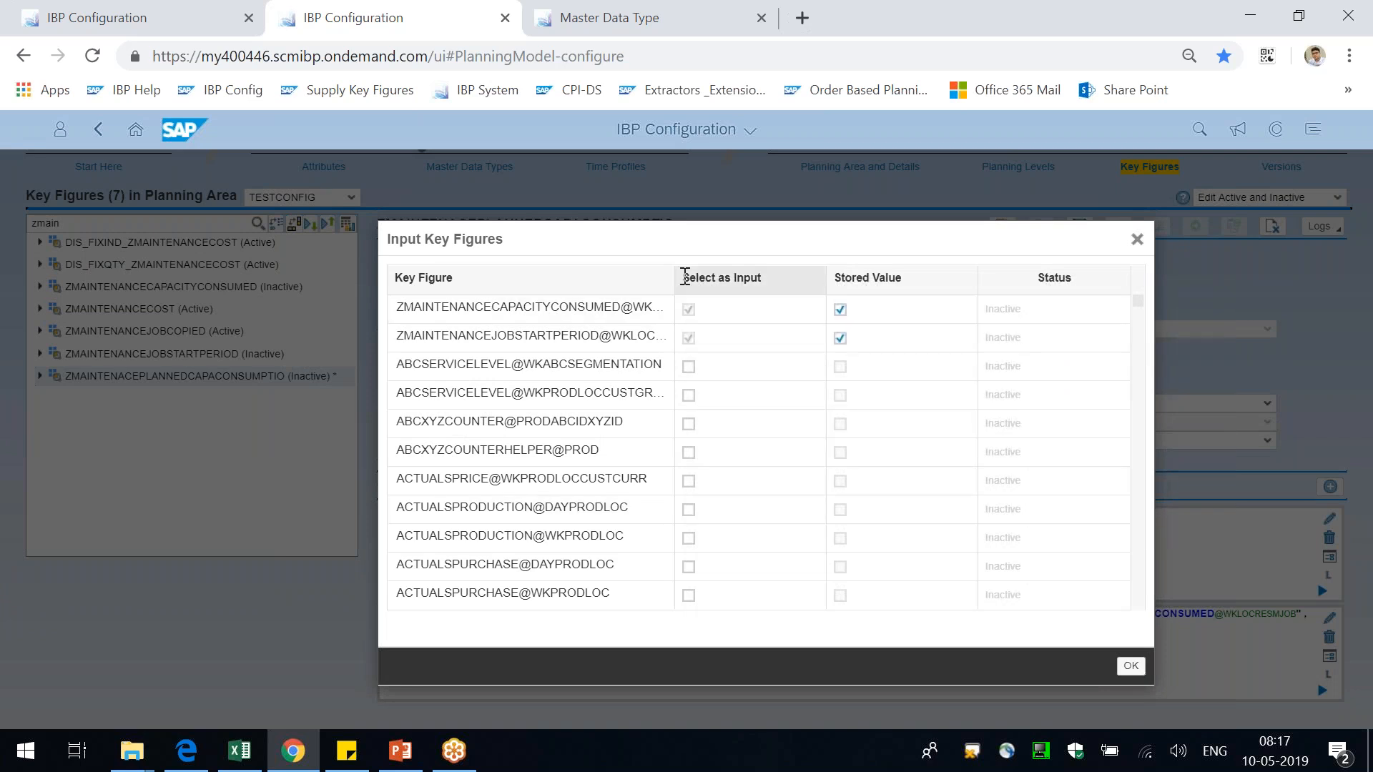
drag(676, 283, 769, 304)
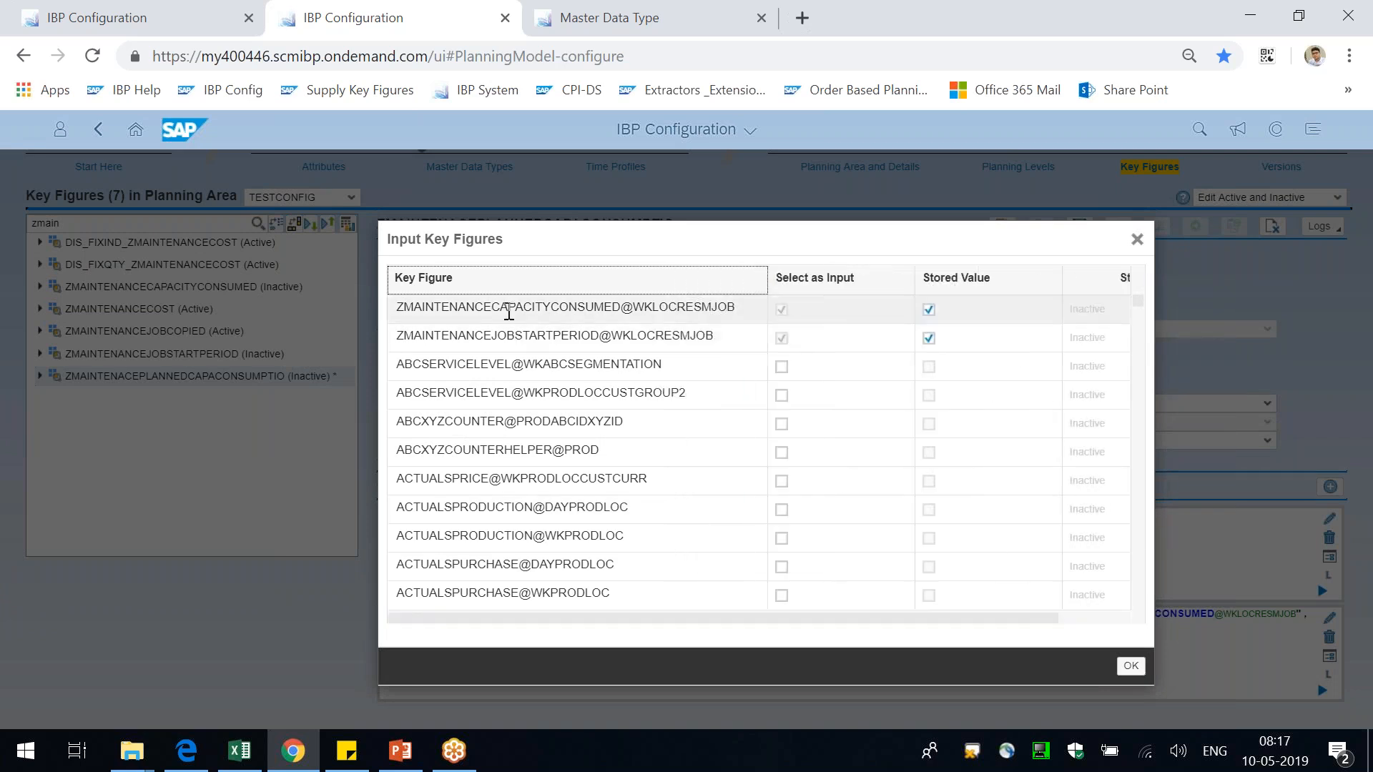
drag(508, 307, 594, 307)
drag(490, 335, 597, 335)
click(1129, 666)
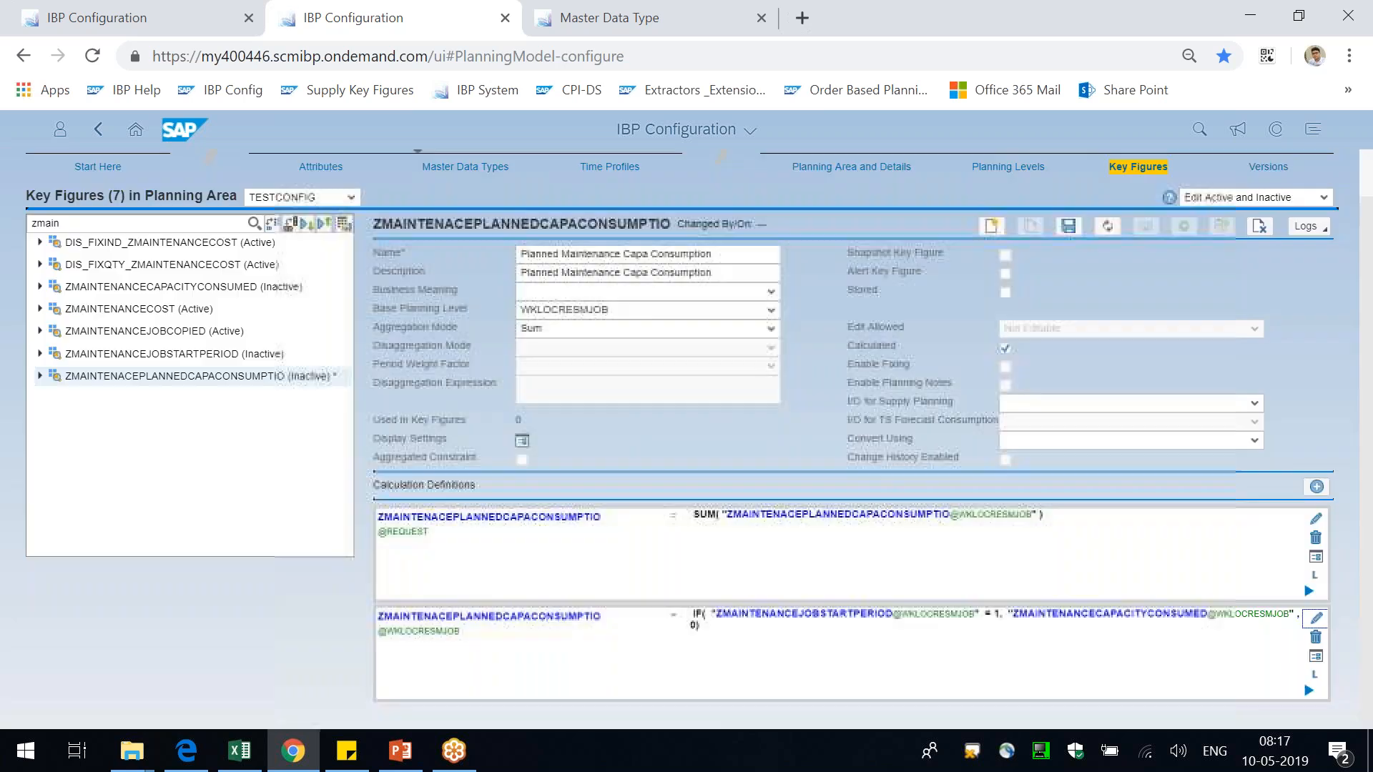
click(1317, 559)
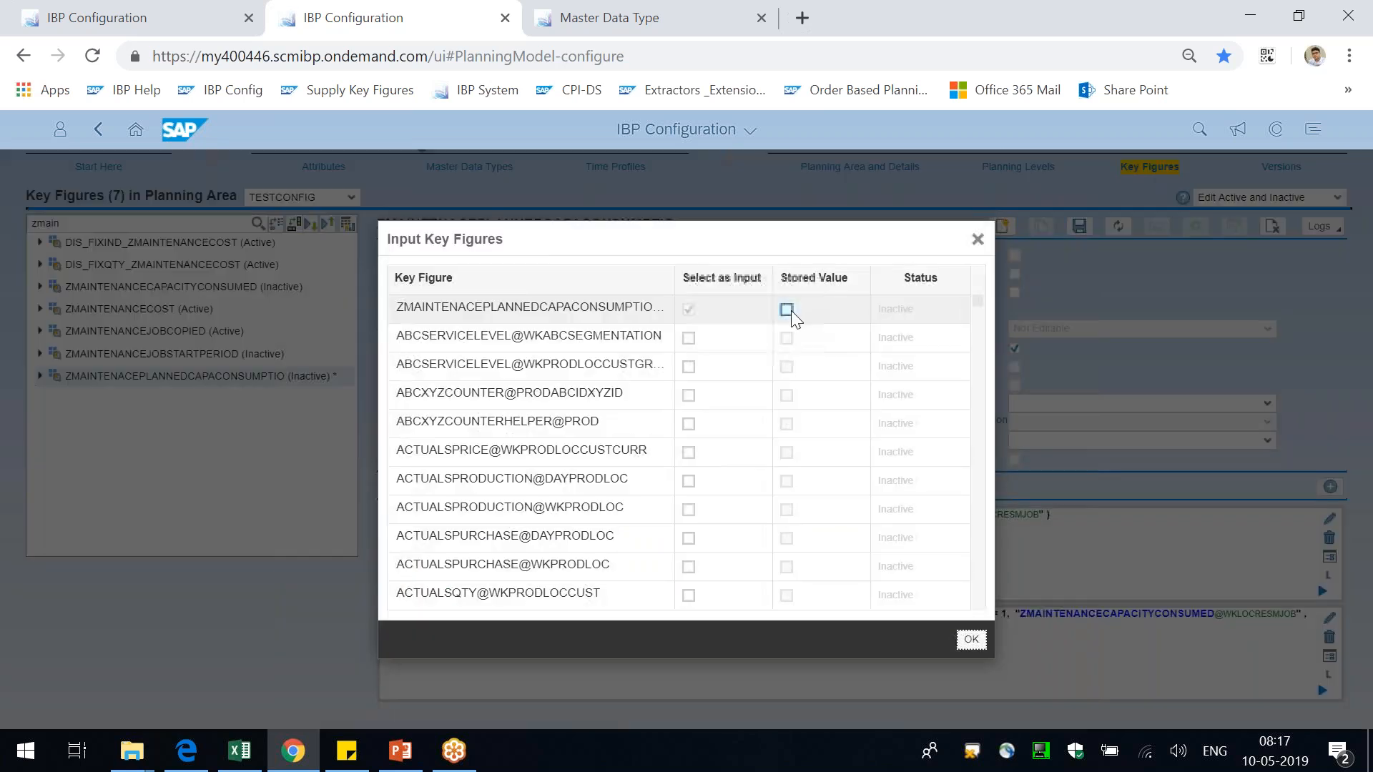
double_click(675, 282)
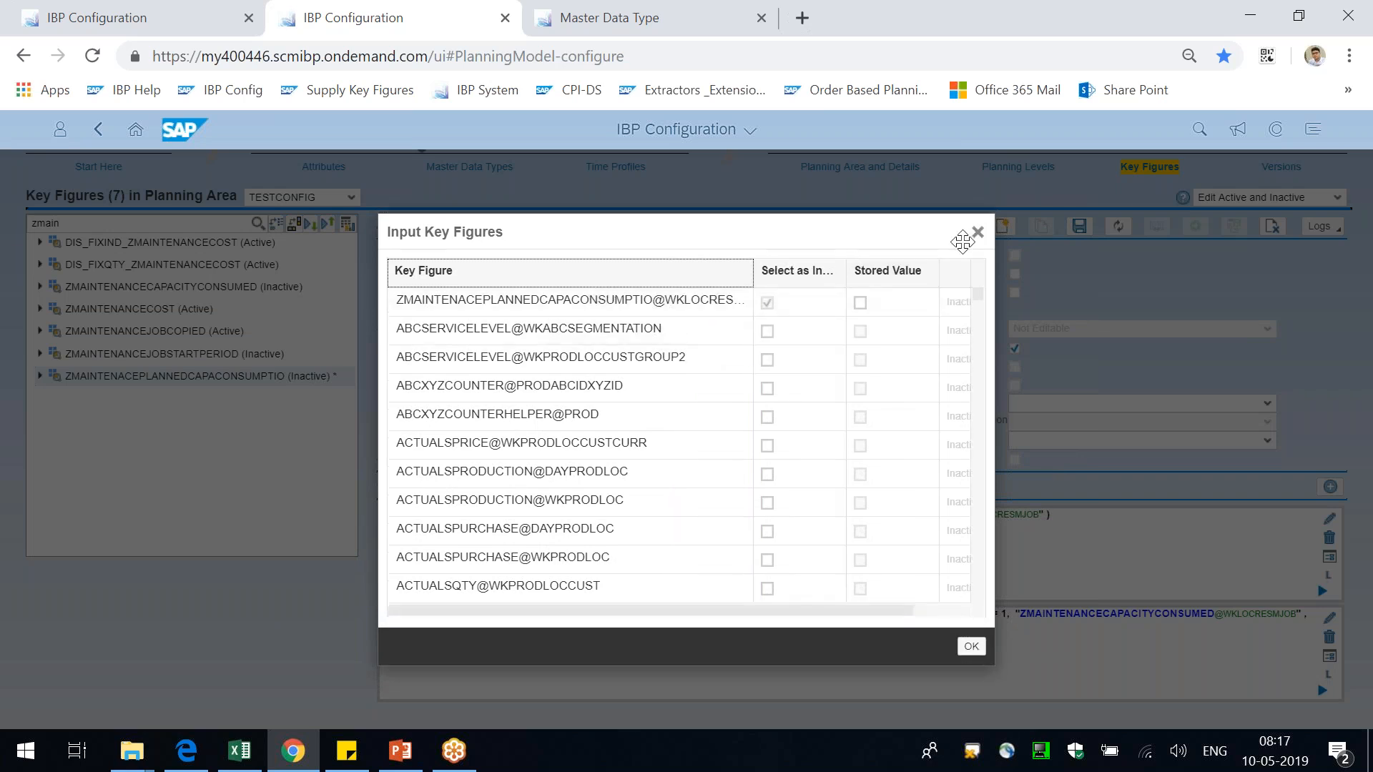
click(976, 241)
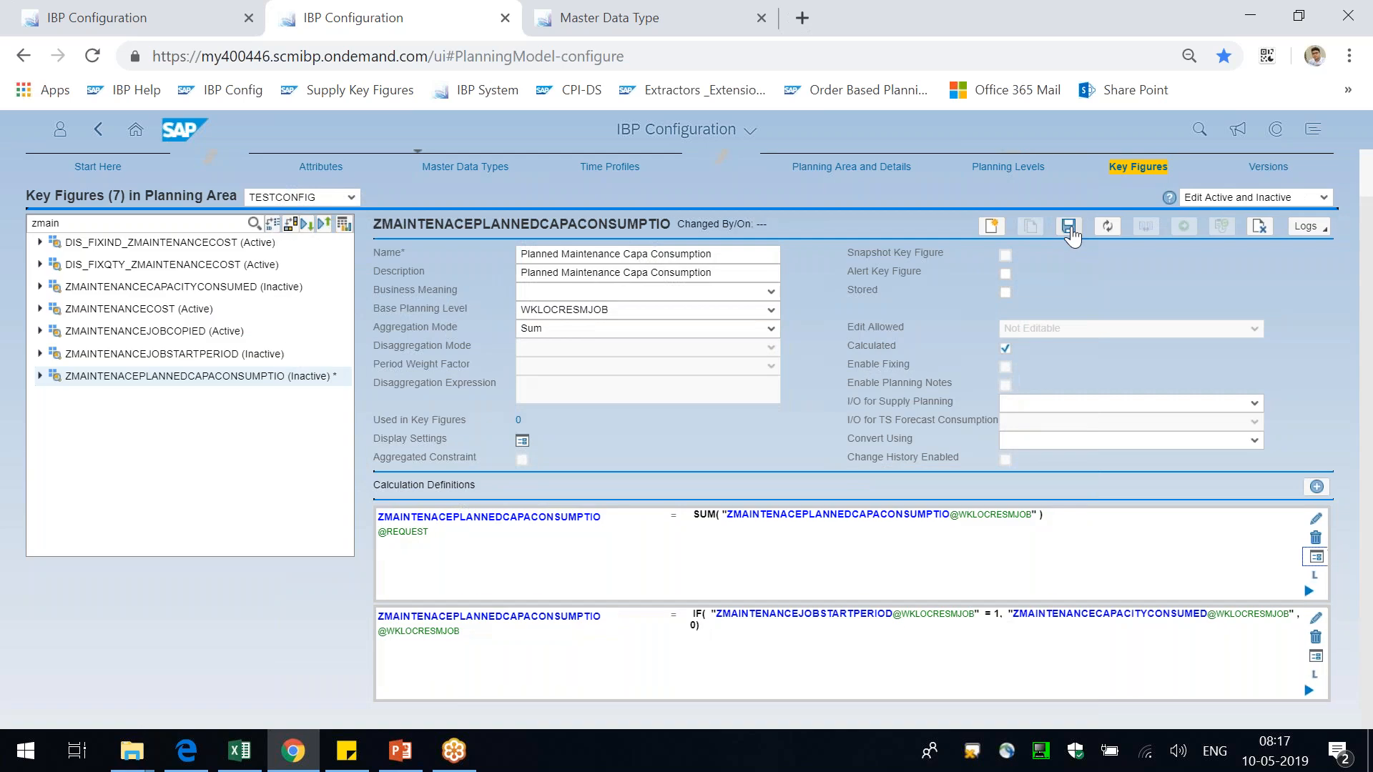
click(1068, 229)
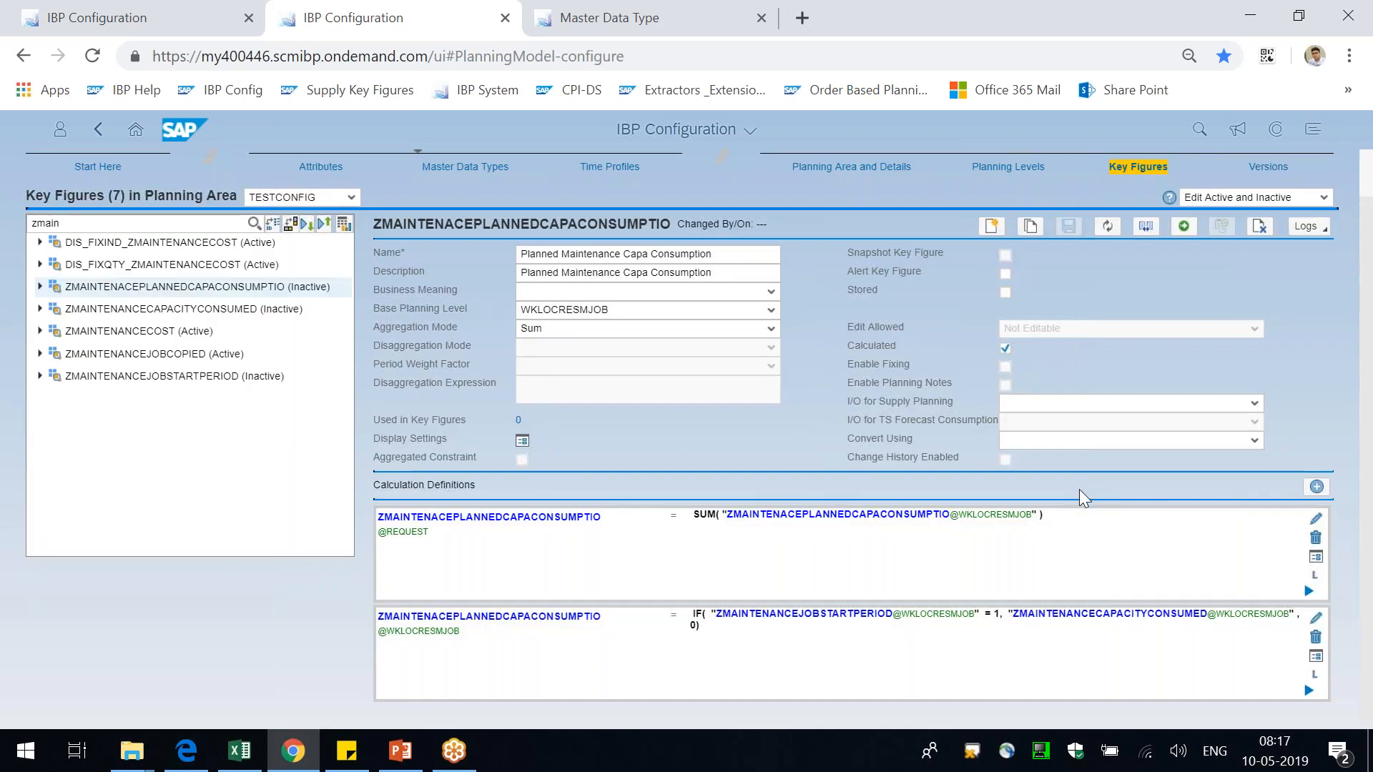
- Start a new key figure, consult the capacity tables in PowerPoint, and enter the ID ZMAINTENACESTANDARDCAPACITY in IBP Configuration
click(991, 228)
key(alt+Tab)
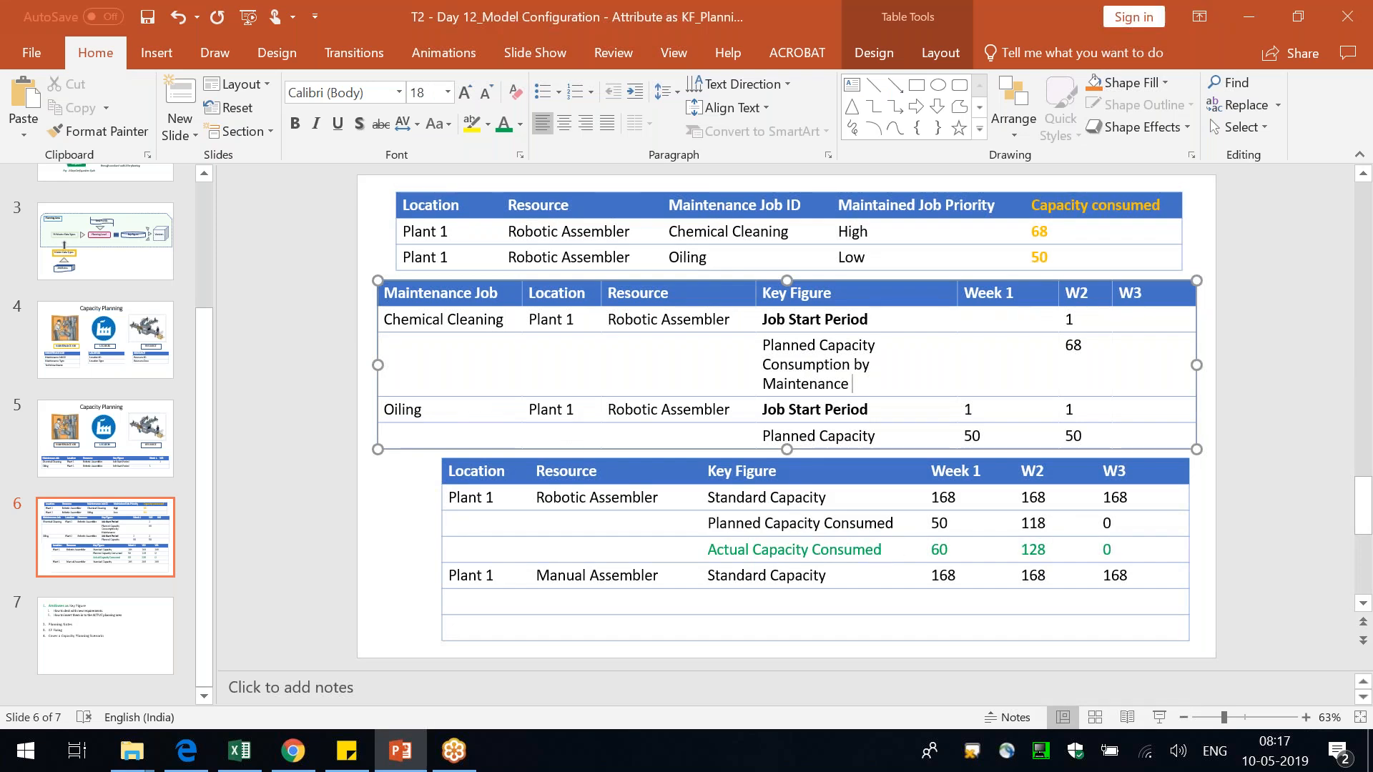
key(alt+Tab)
text(Z)
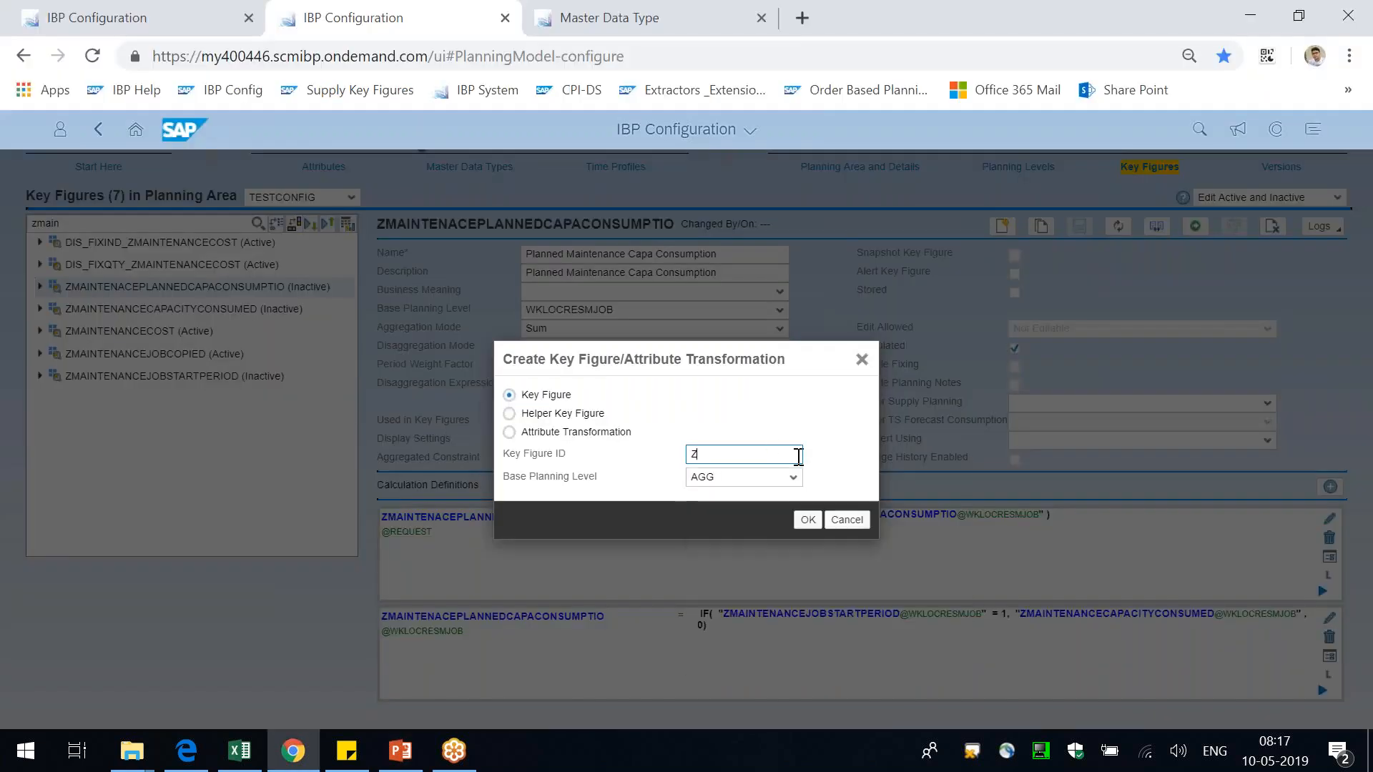
text(MAINTENACESTAND)
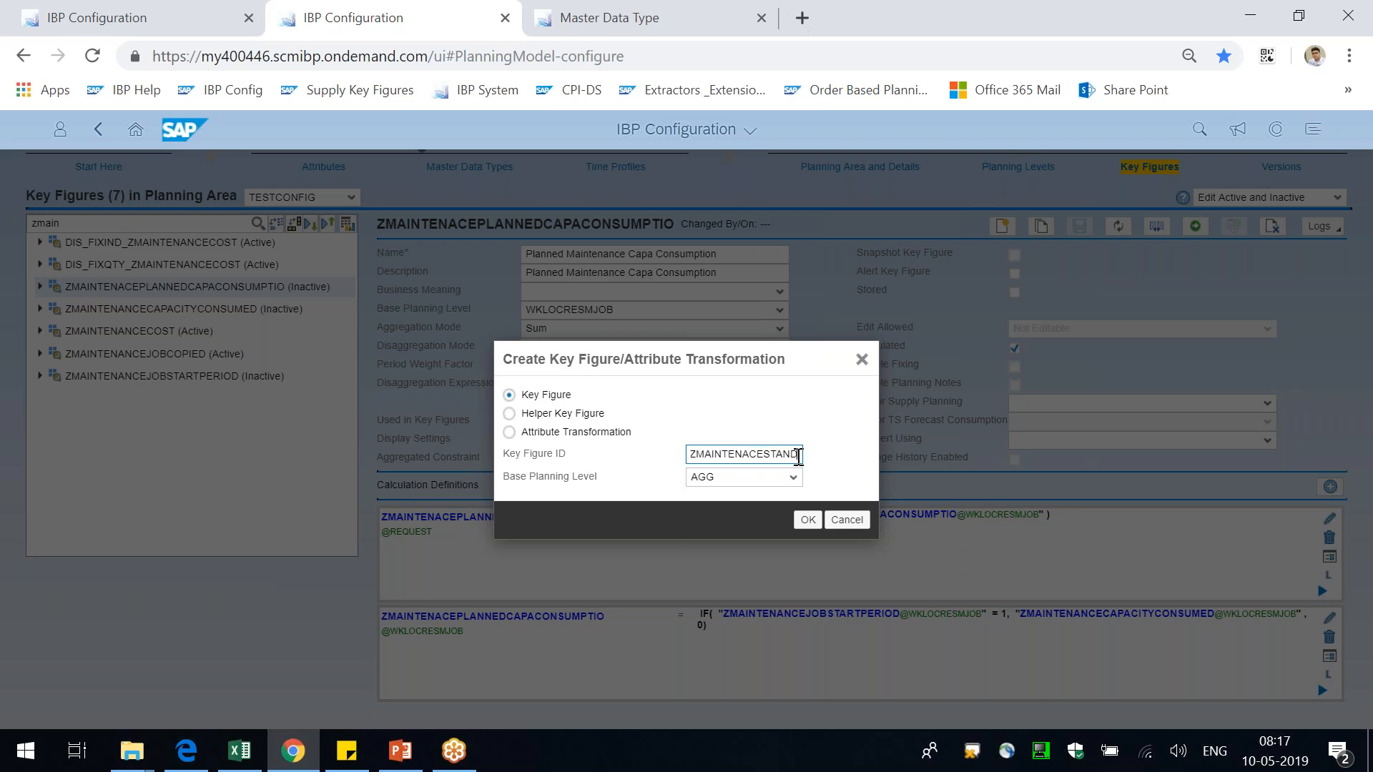
text(ARDCAPACITY)
- Choose WKLOCRESMJOB as the base planning level and create ZMAINTENACESTANDARDCAPACITY, keeping the ID longer than 26 characters
click(793, 477)
text(WKLOCRESMJOB)
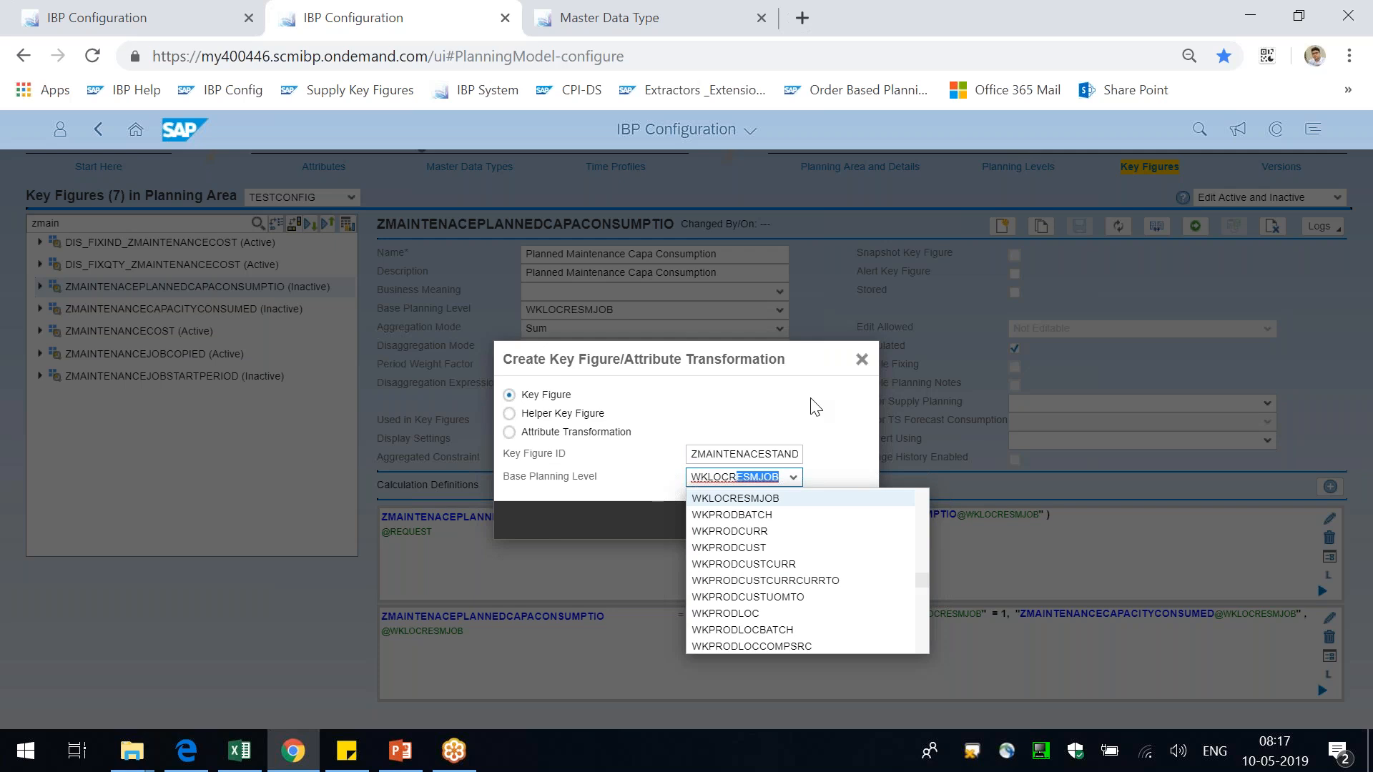
key(Return)
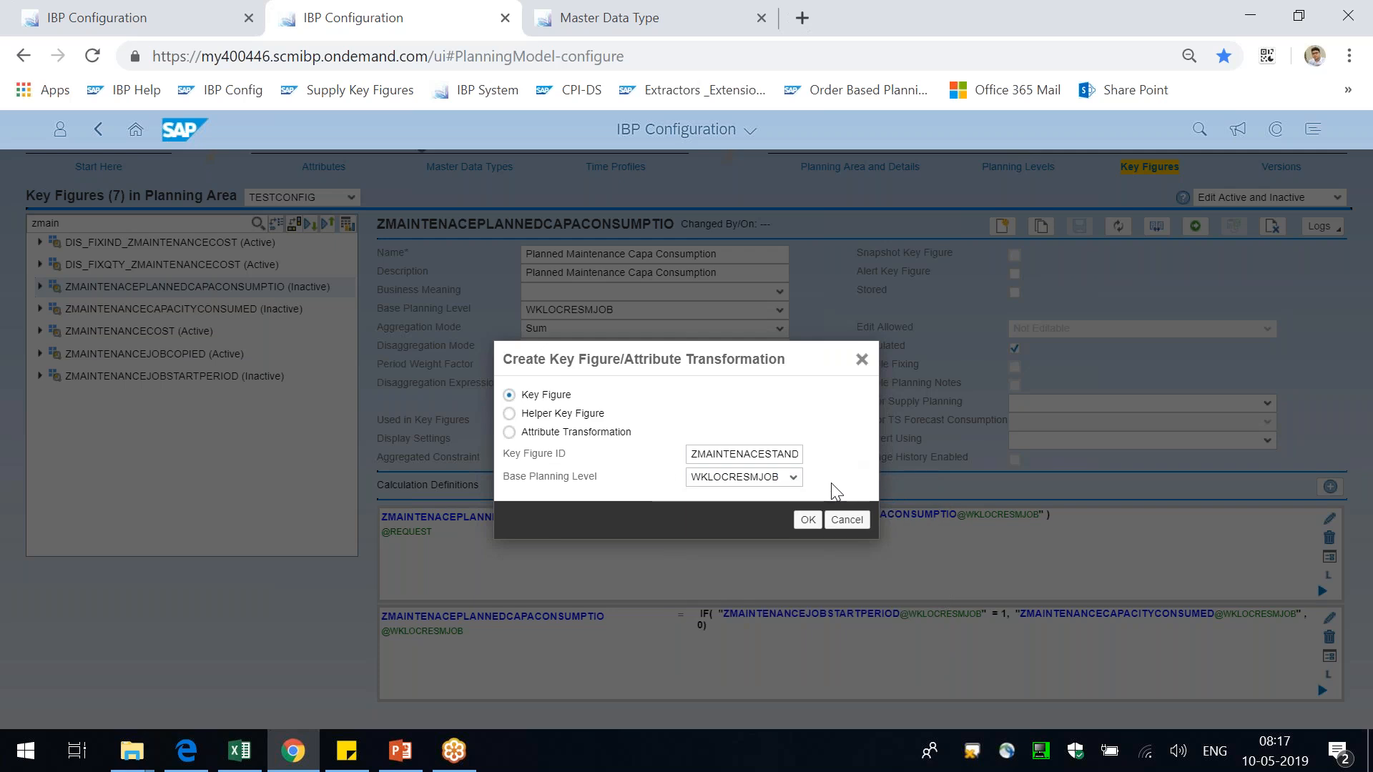
click(814, 522)
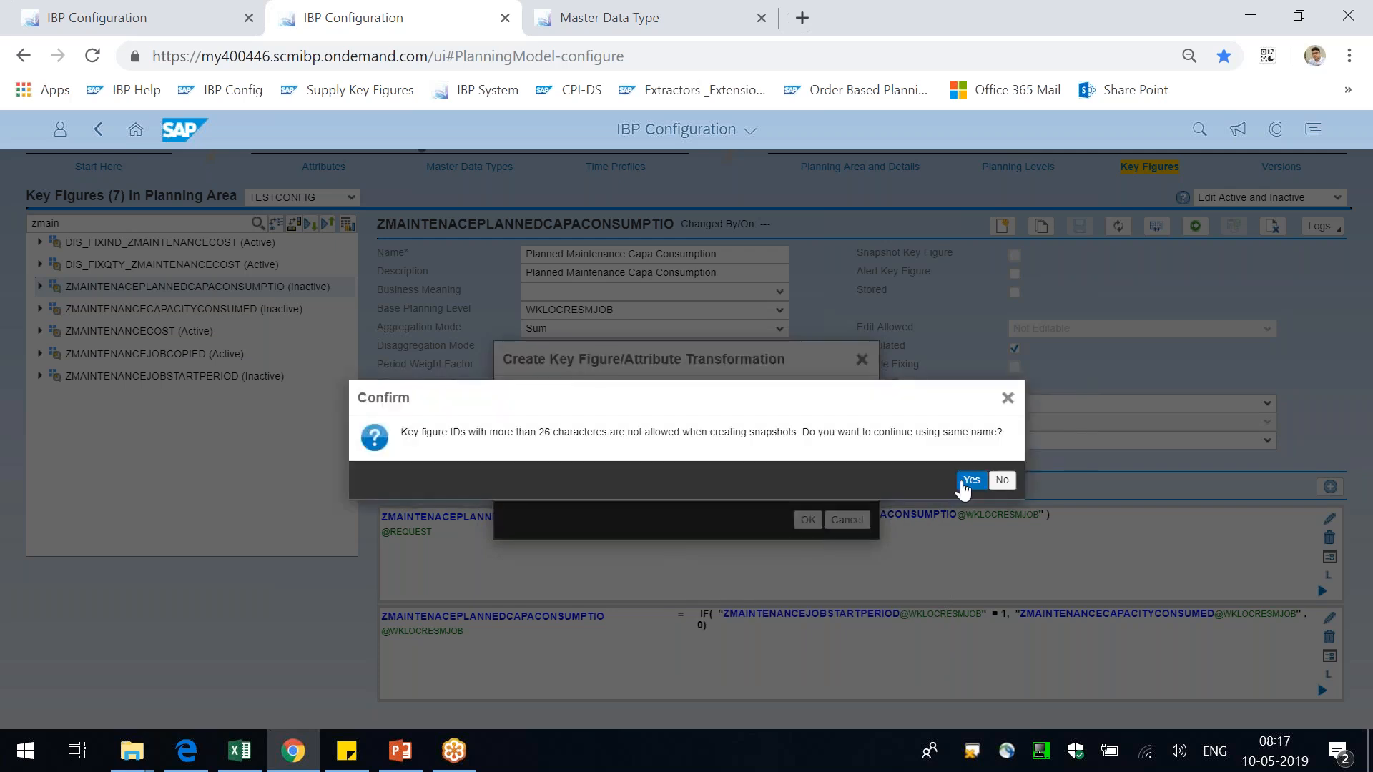
click(970, 481)
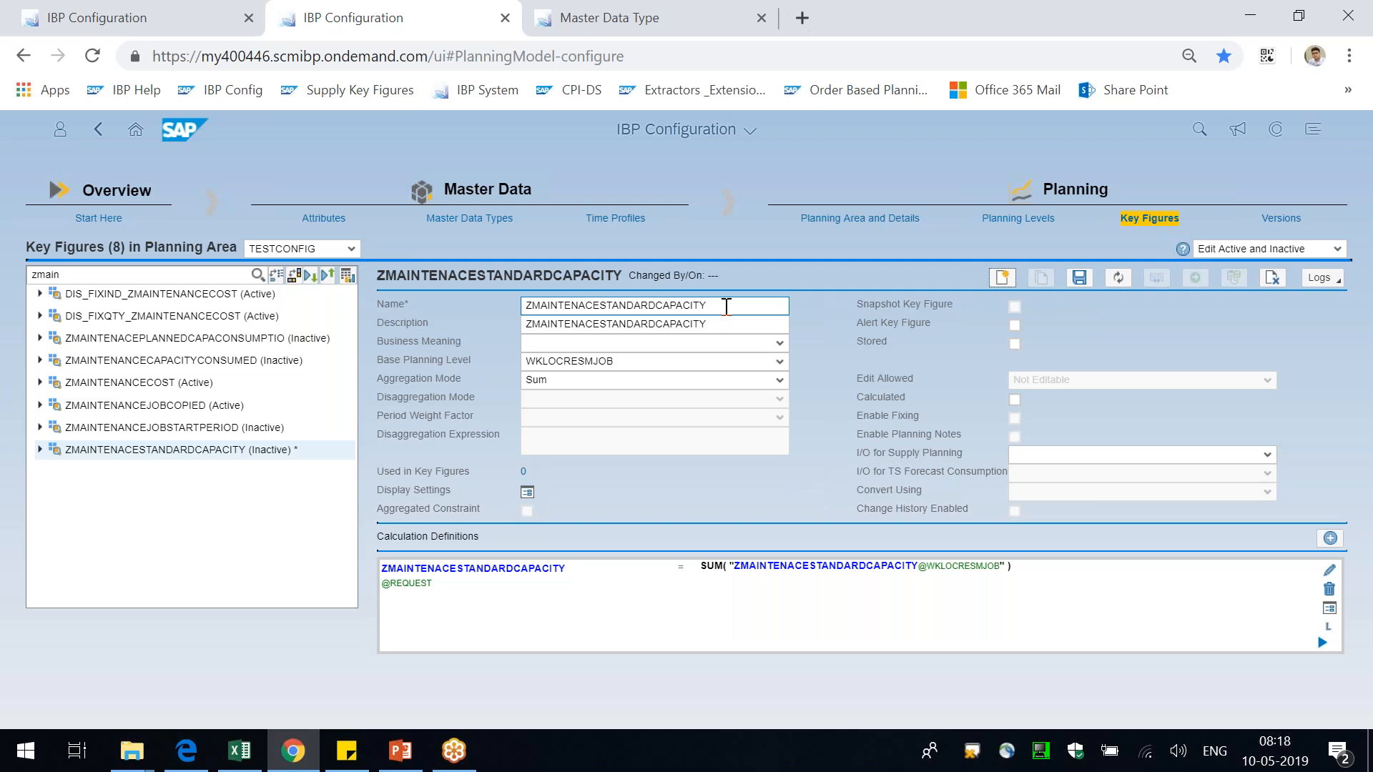
- Set both the name and the description of ZMAINTENACESTANDARDCAPACITY to "Standard Capacity"
double_click(726, 306)
text(Standard Capacity)
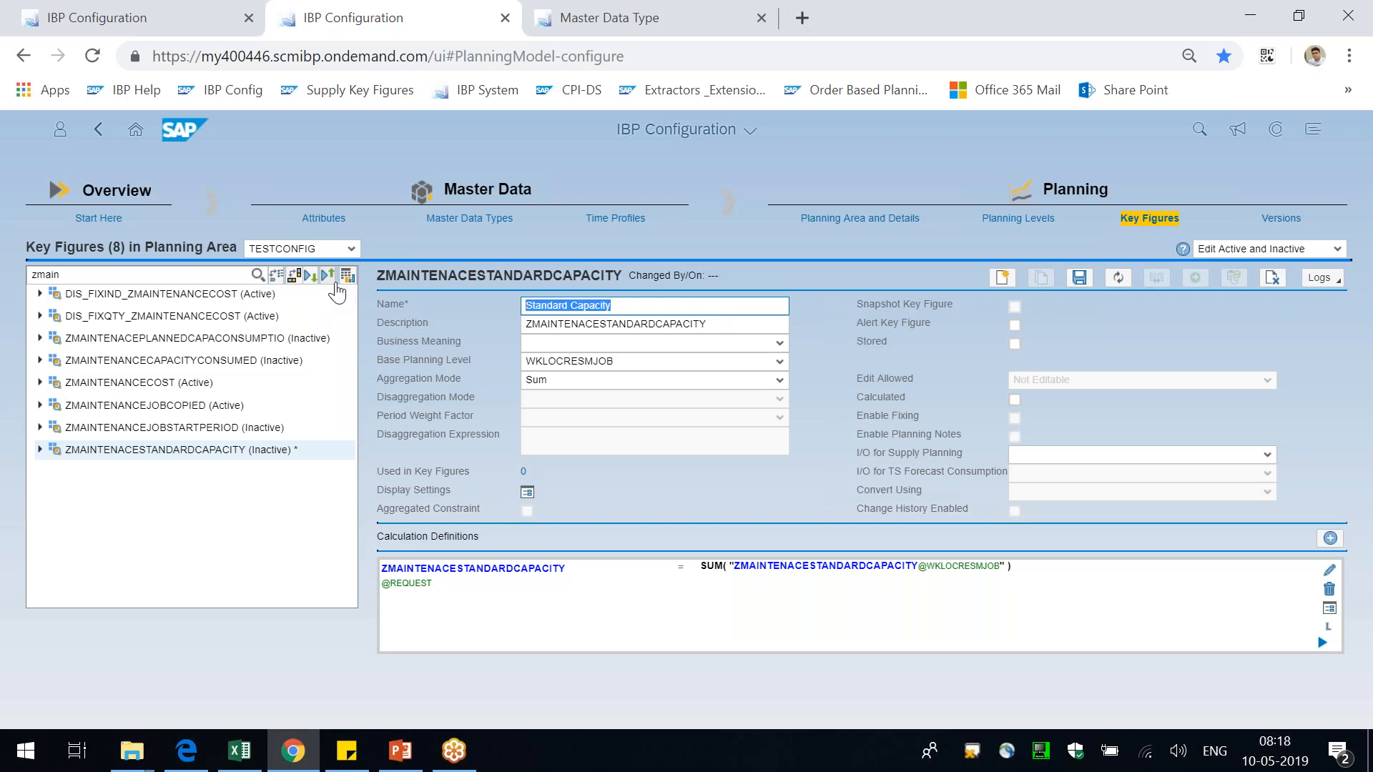
key(Tab)
text(Standard Capacity)
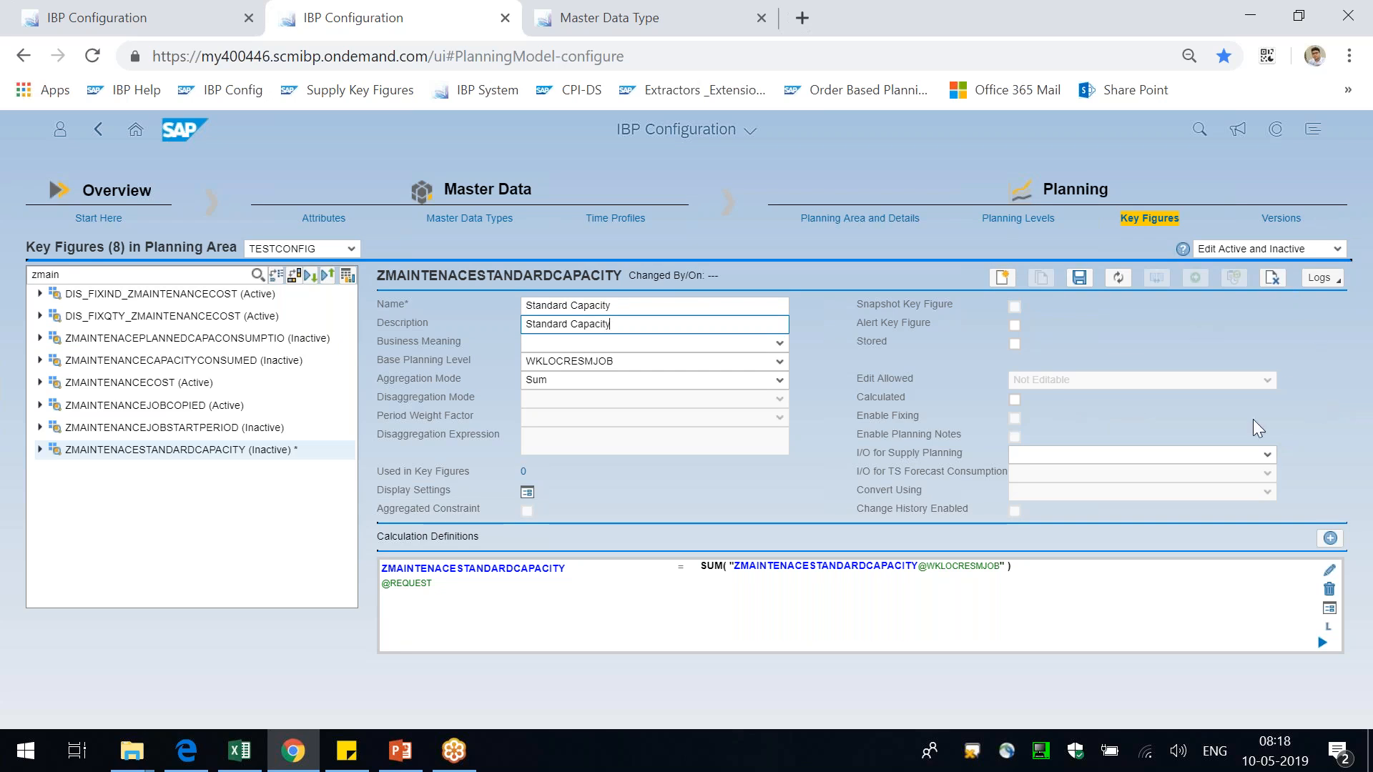
- Mark ZMAINTENACESTANDARDCAPACITY as stored and set its allowed editing to All Editable
click(1014, 344)
click(1266, 381)
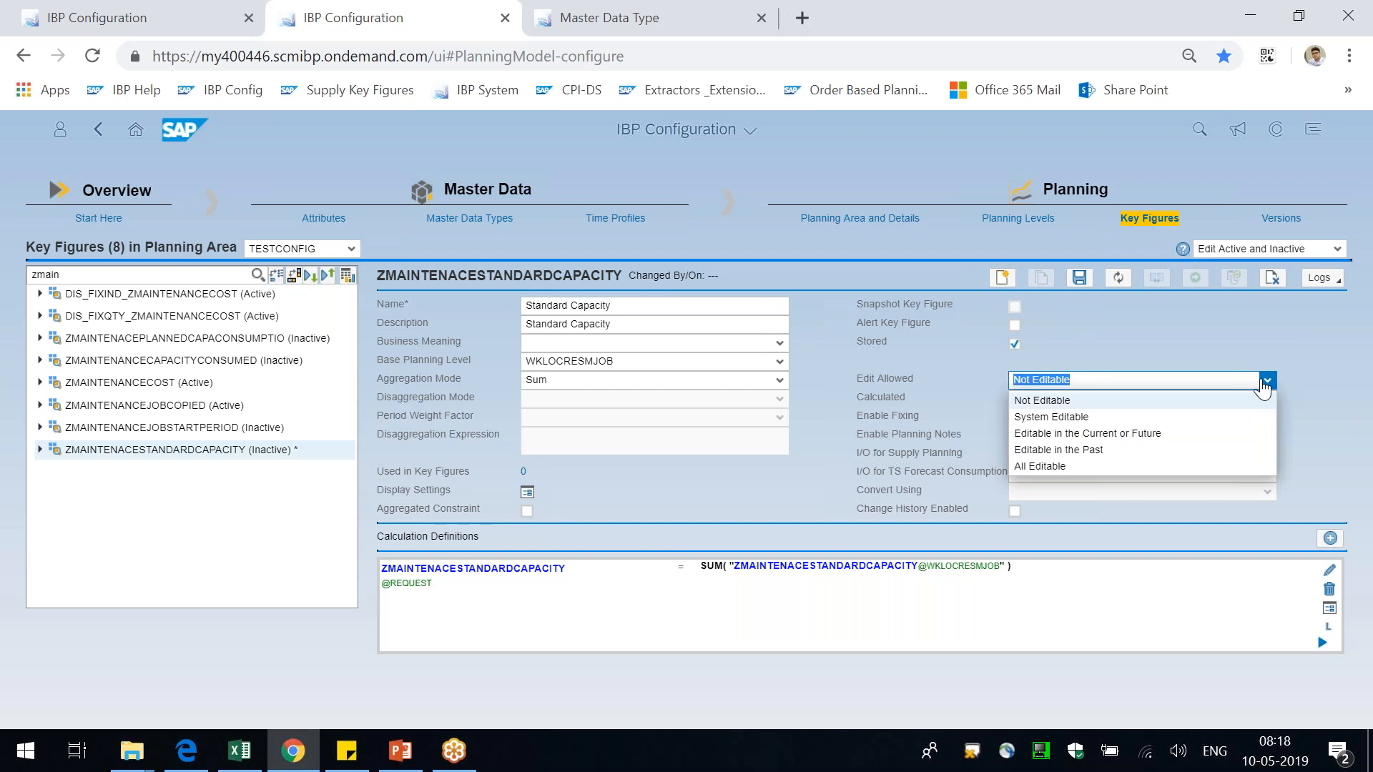
click(1119, 466)
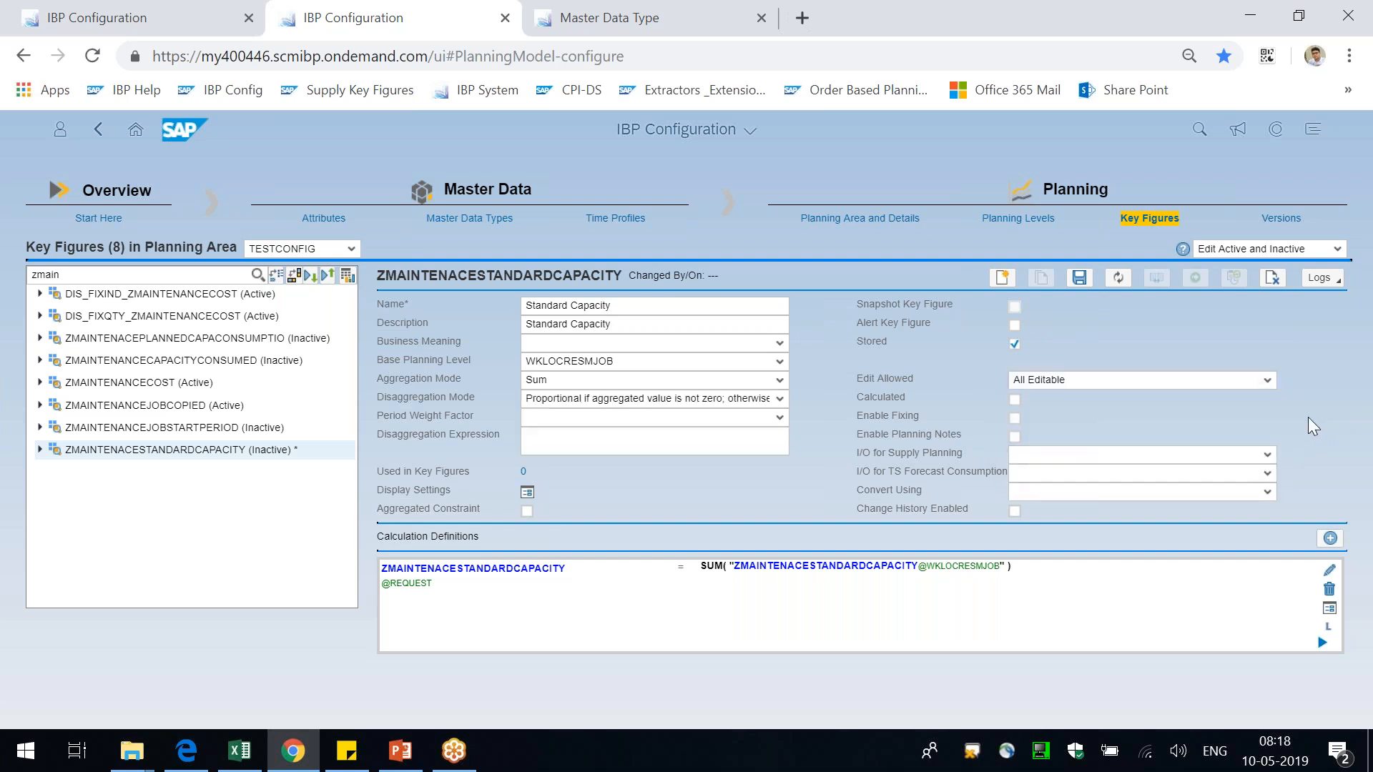
click(1330, 610)
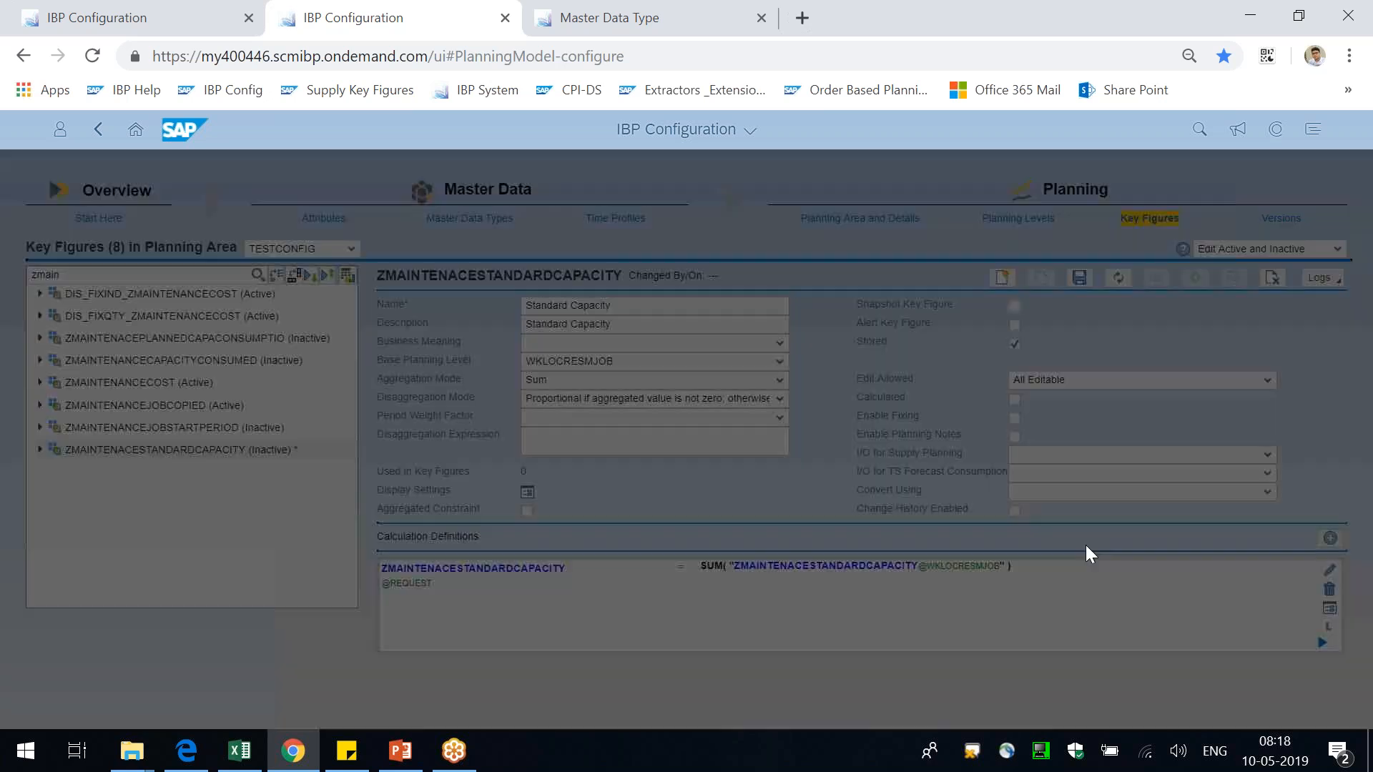
click(786, 309)
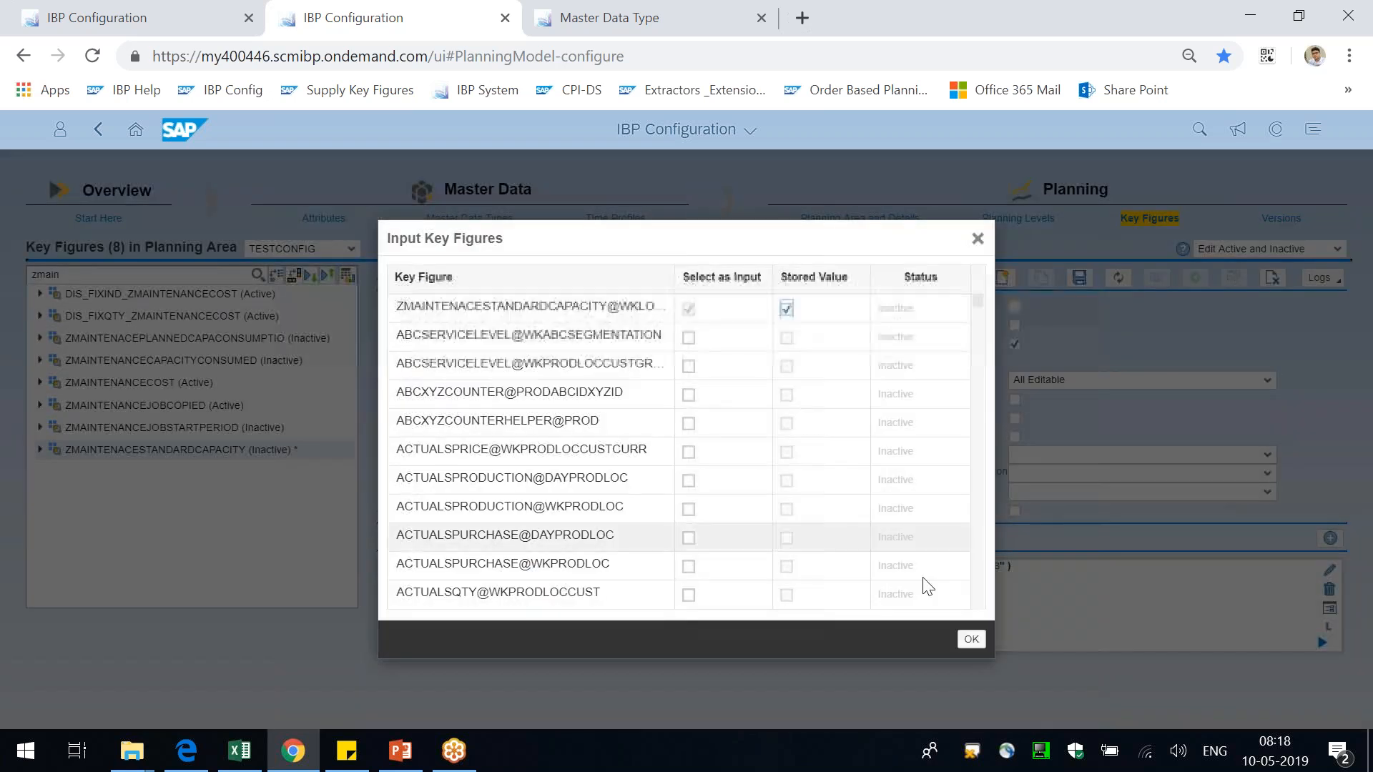
click(969, 645)
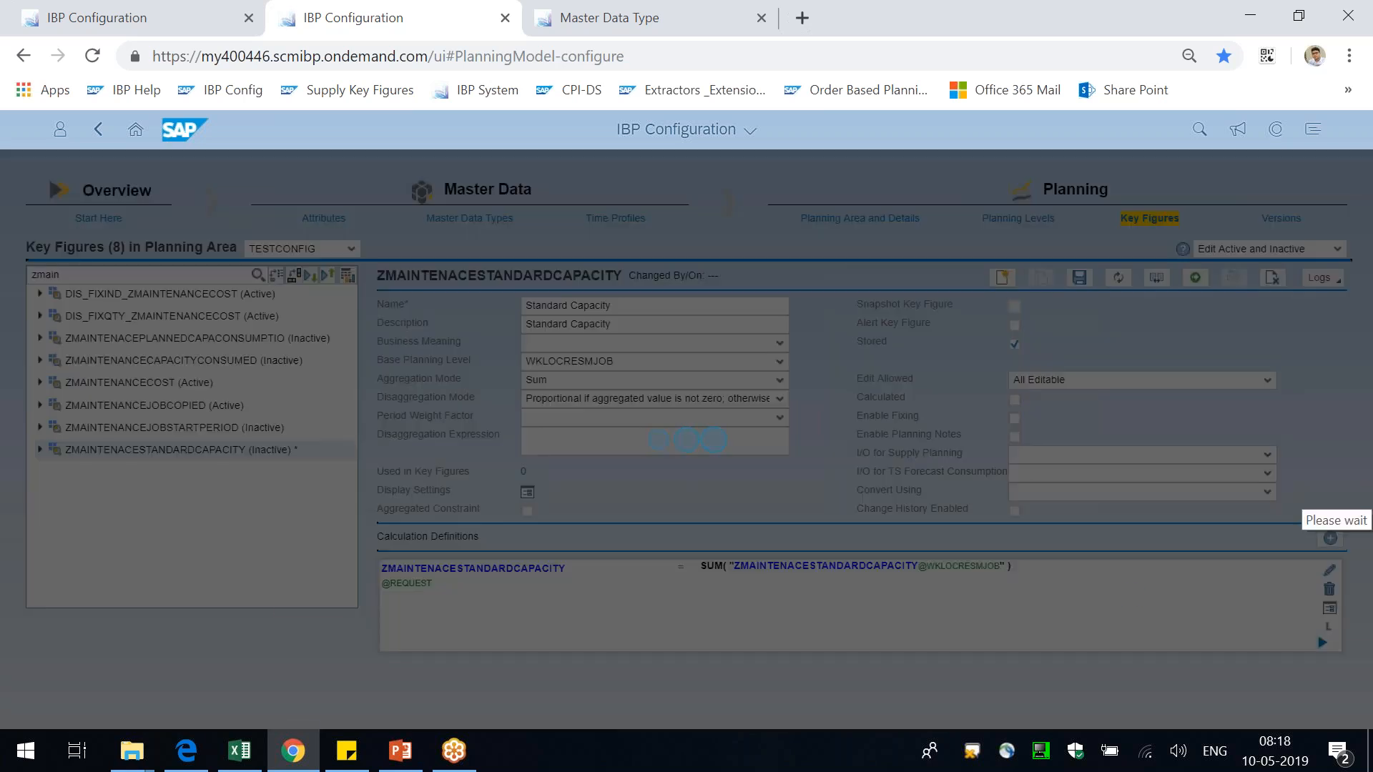
- Switch to PowerPoint and change the "Actual Capacity Consumed" label in the lower capacity table to "Final Available Capacity"
key(alt+Tab)
click(798, 523)
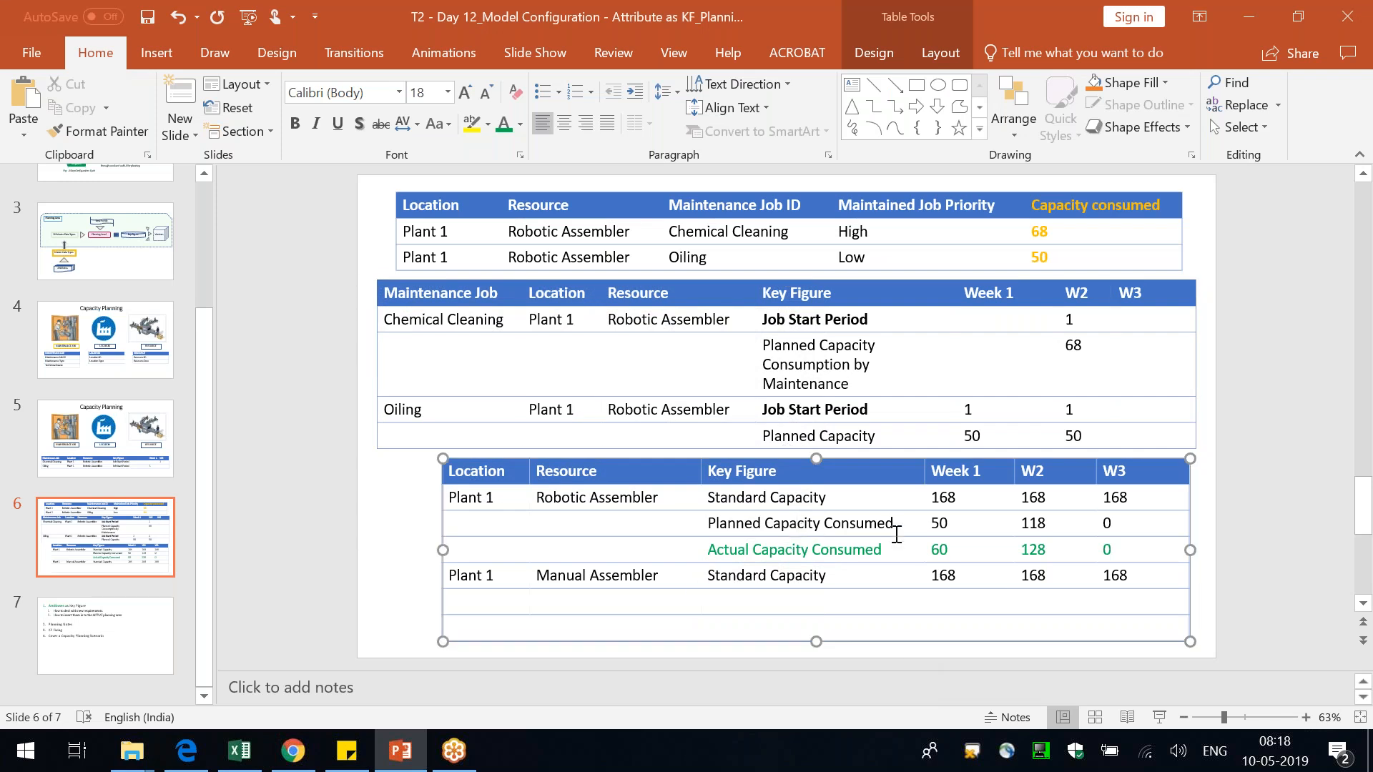
drag(898, 524, 706, 525)
drag(889, 550, 708, 548)
click(829, 575)
key(shift+Home)
text(Avai)
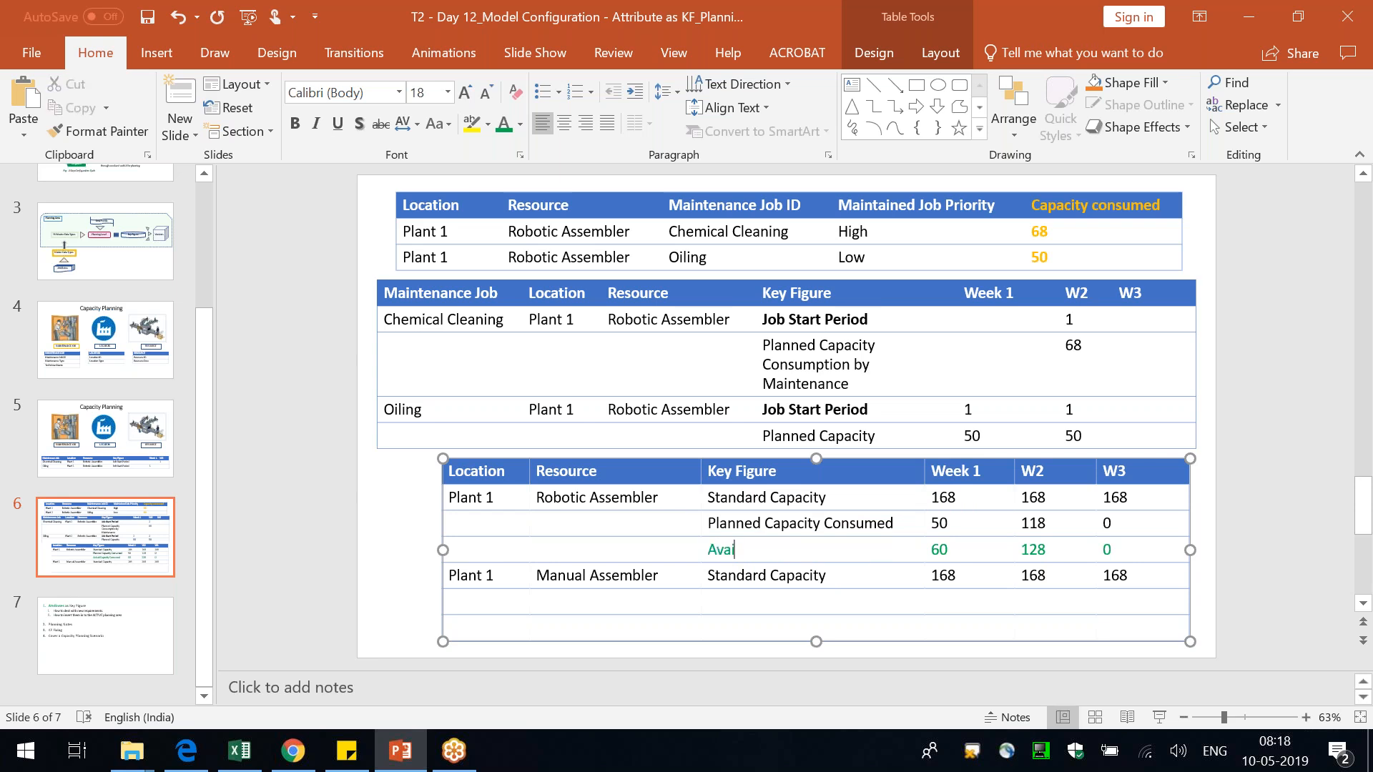
text(lable)
key(Home)
text(Final Available Capacity)
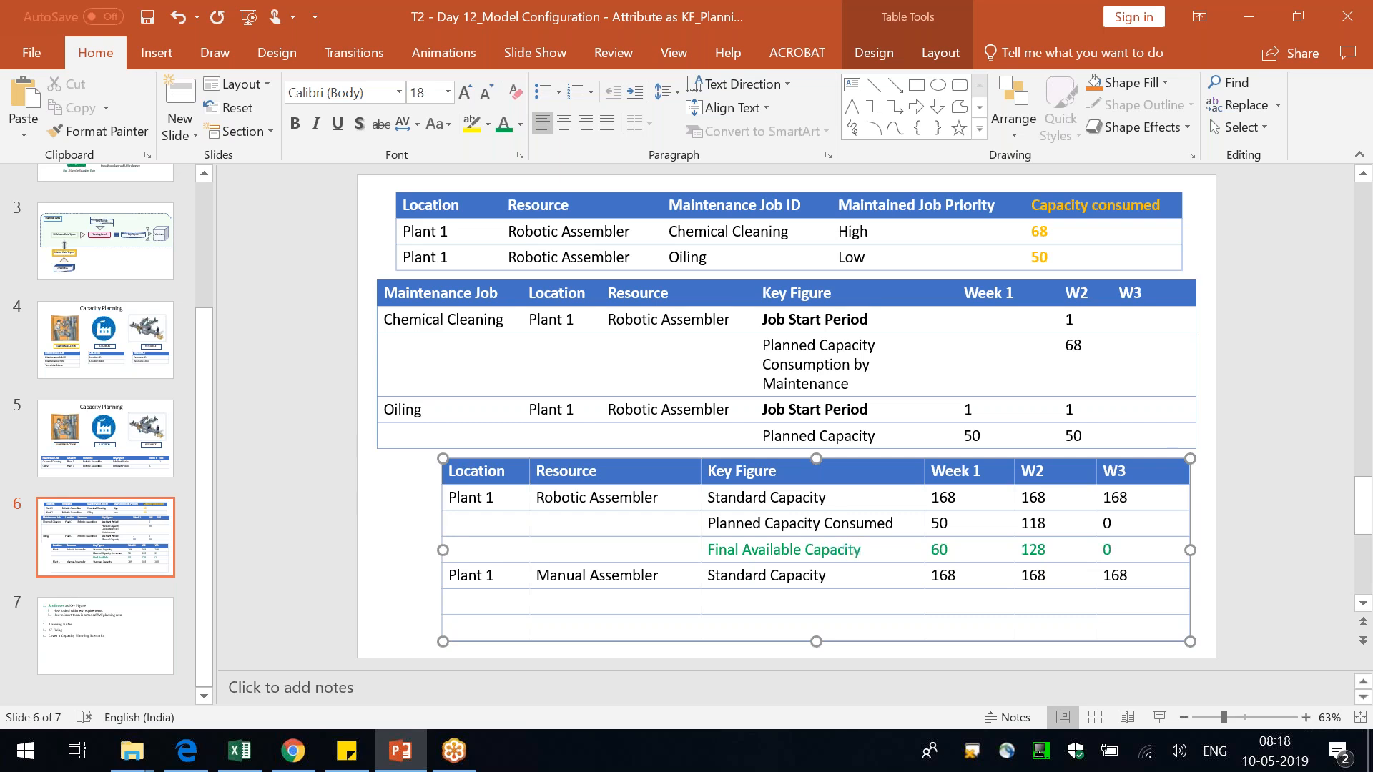
key(alt+Tab)
key(alt+Tab)
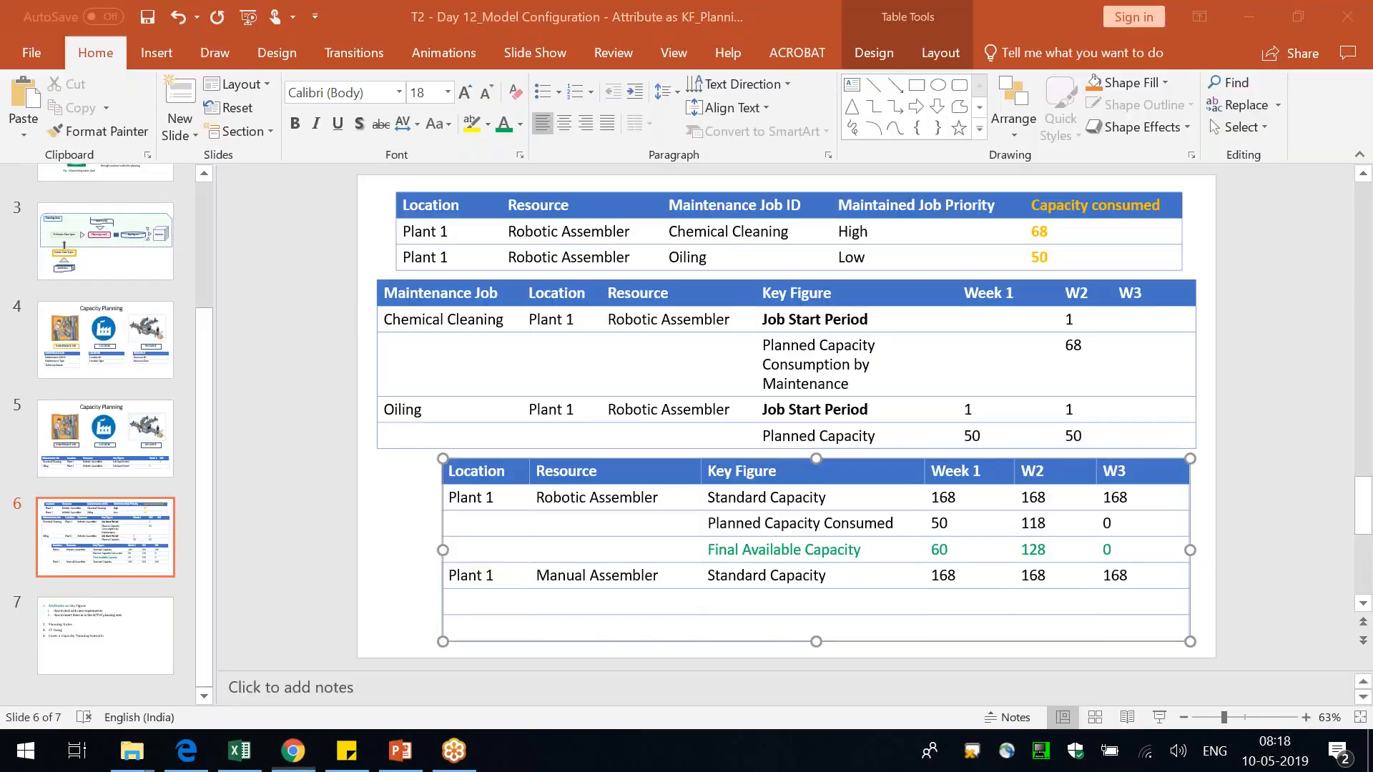
- Switch to IBP Configuration in Chrome and create the key figure ZMAINTENANCEFINALAVAILABLE with base planning level WKLOCRESMJOB
click(973, 496)
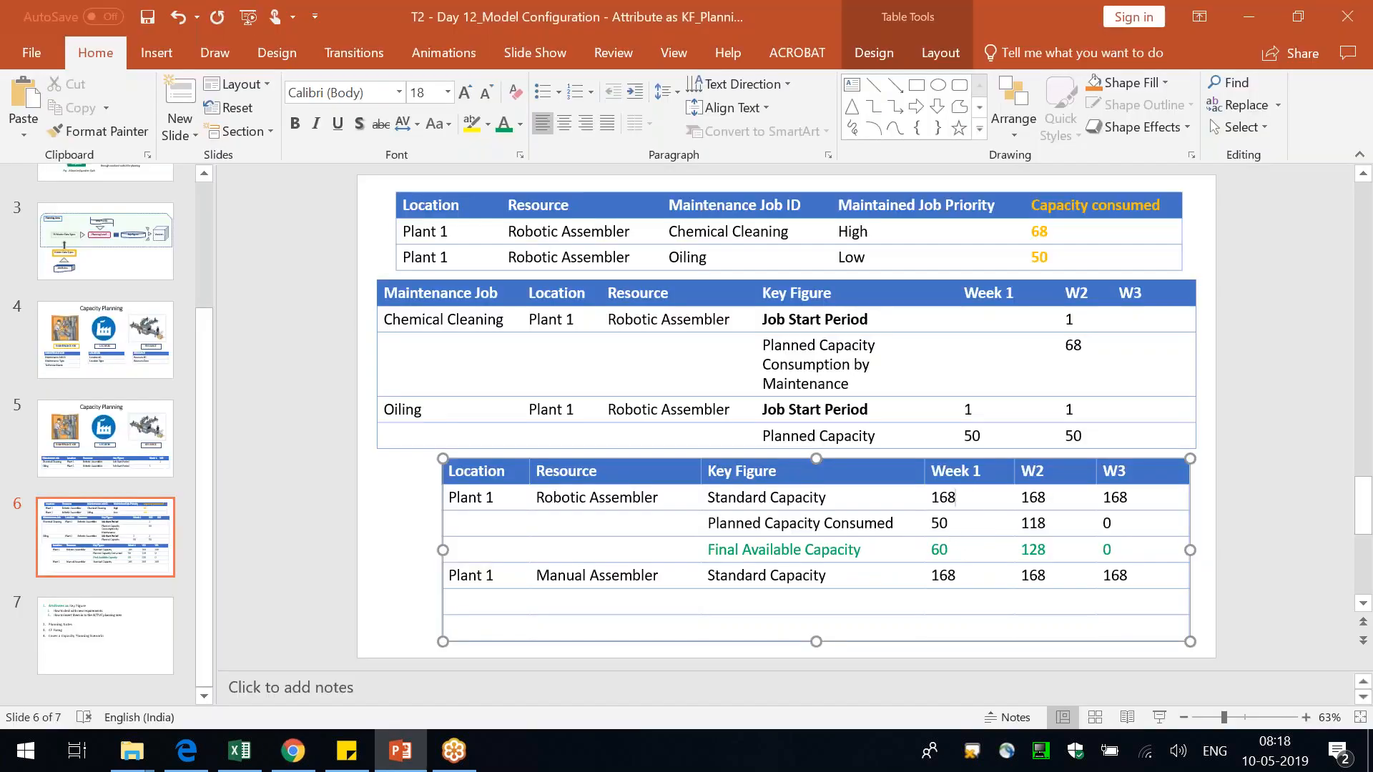
key(alt+Tab)
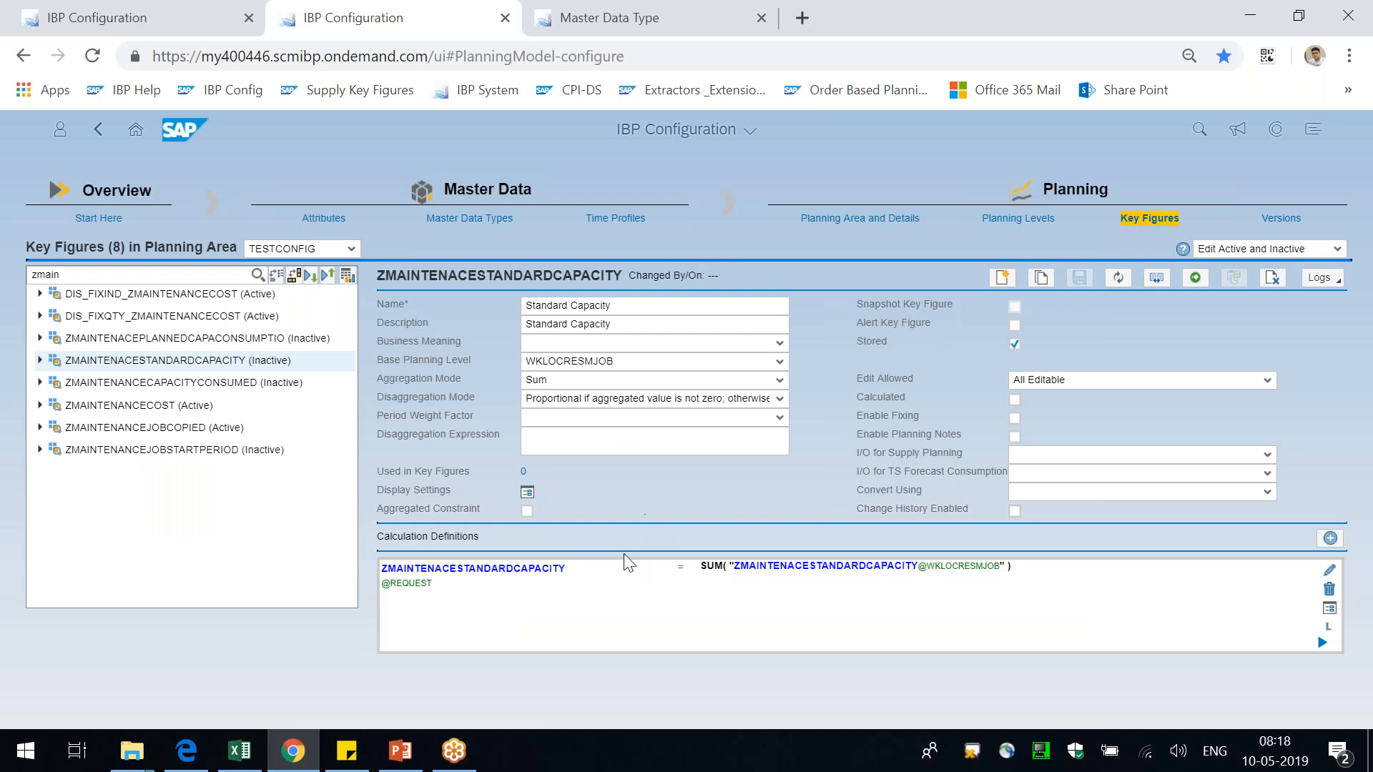
click(1004, 279)
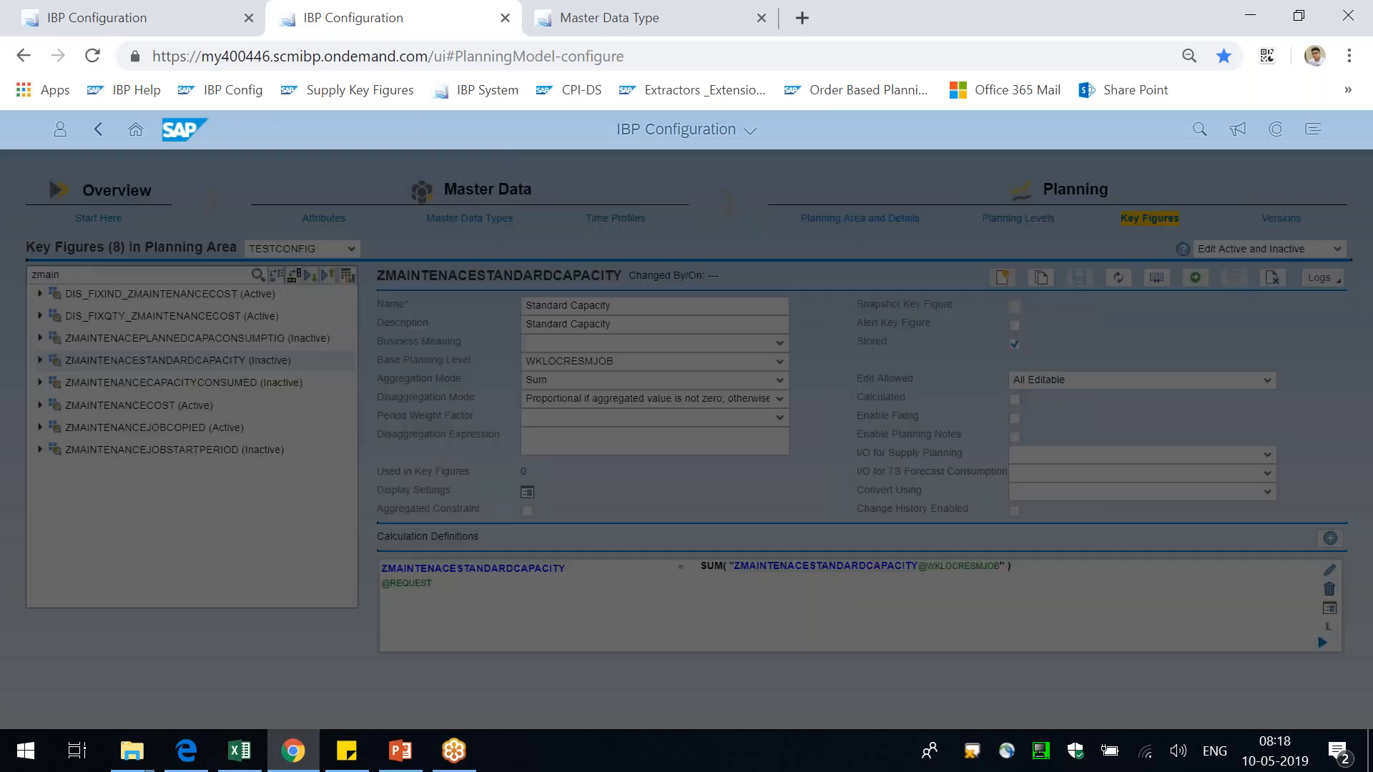
click(747, 455)
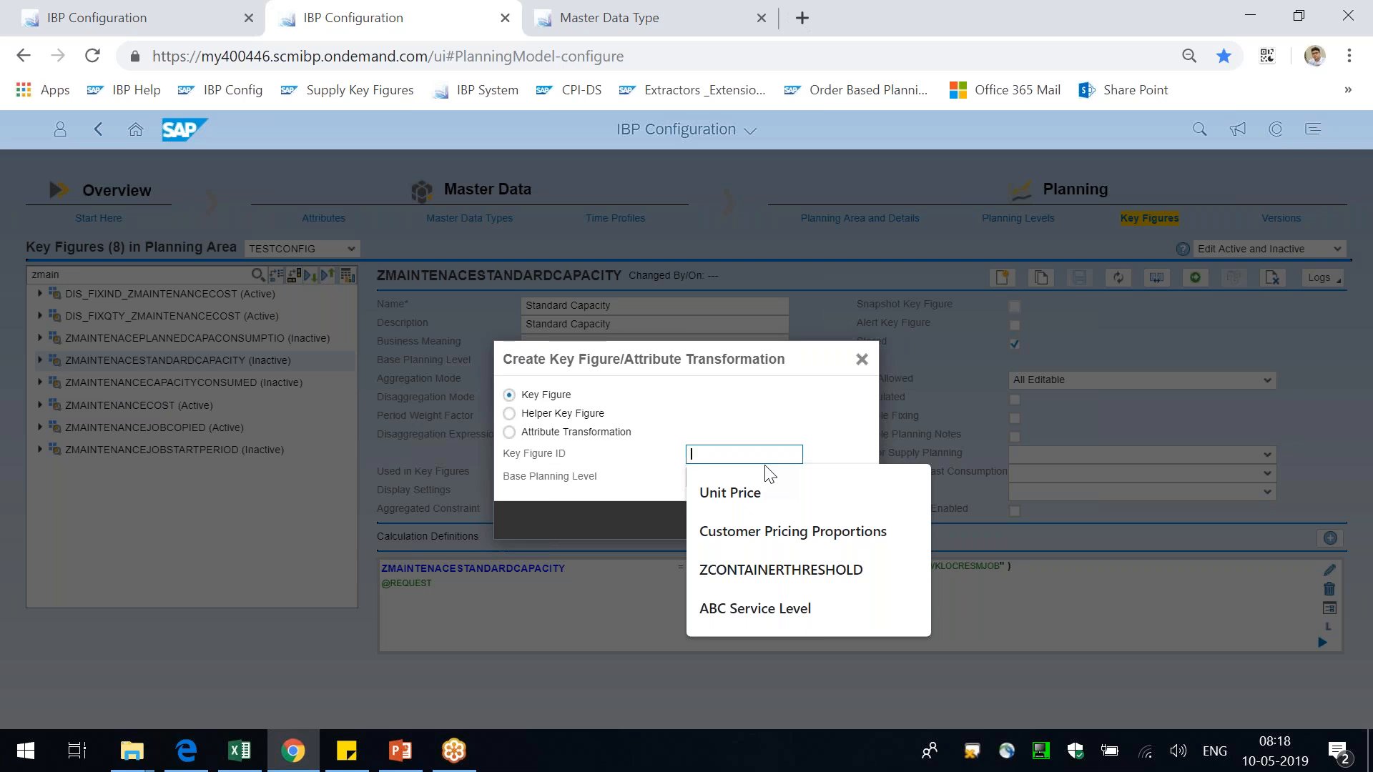
text(ZMAINTENANCE)
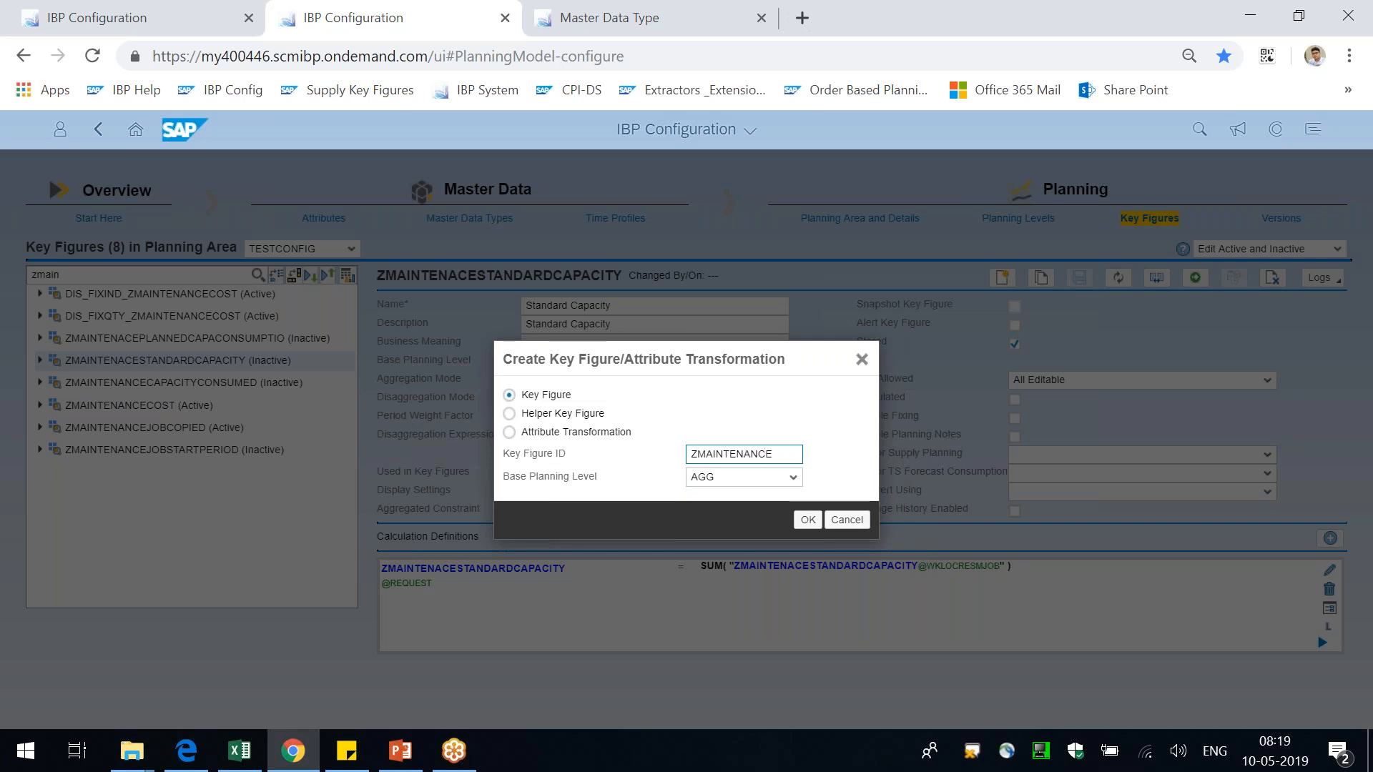
text(FINALAVAILABLE)
click(792, 477)
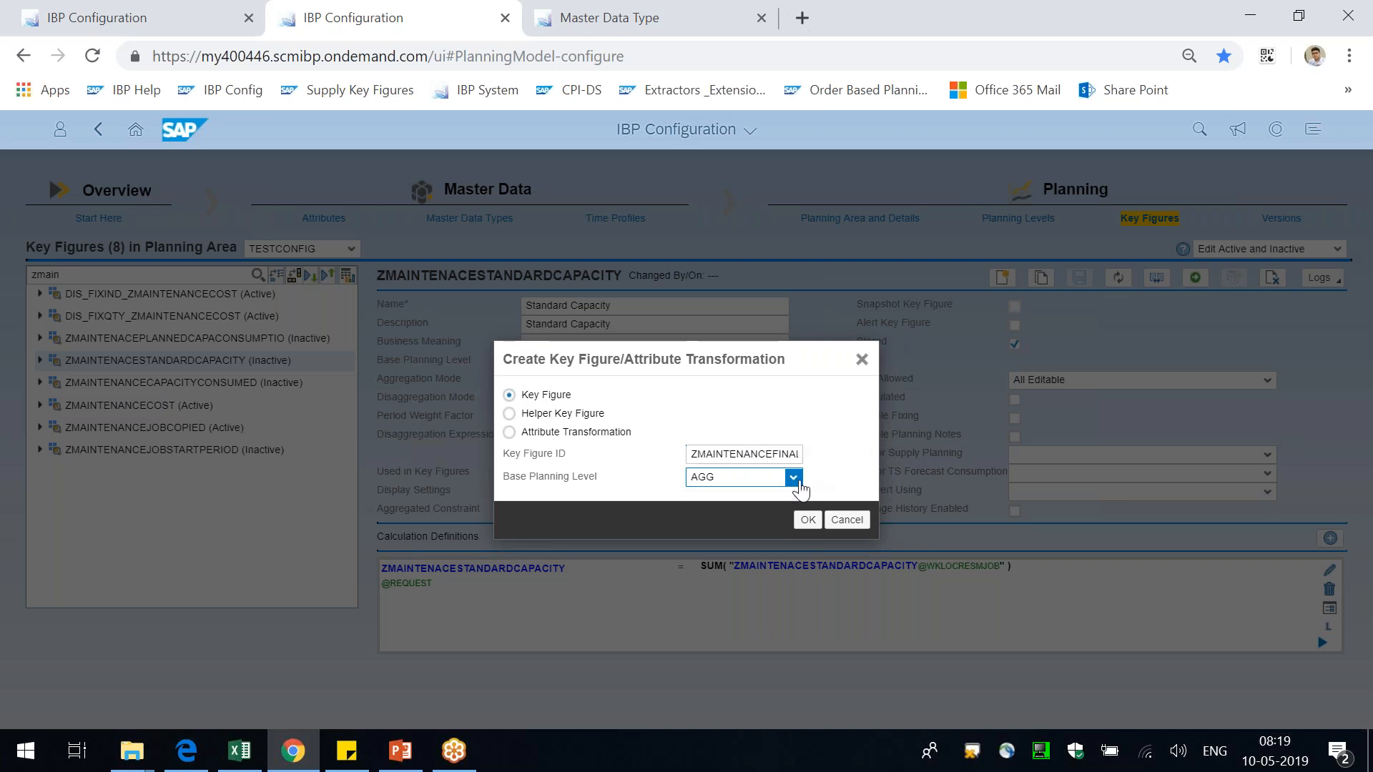
text(WK)
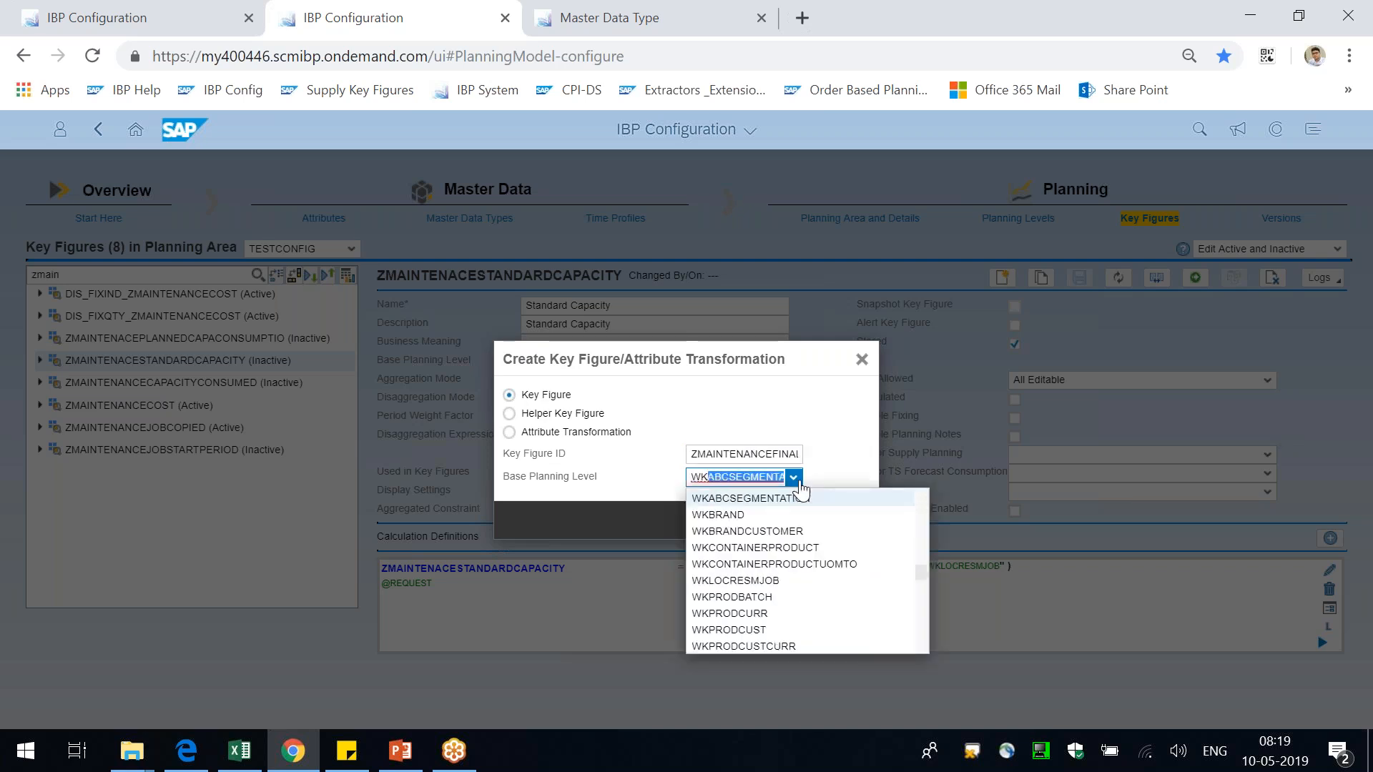
text(LOC)
click(813, 426)
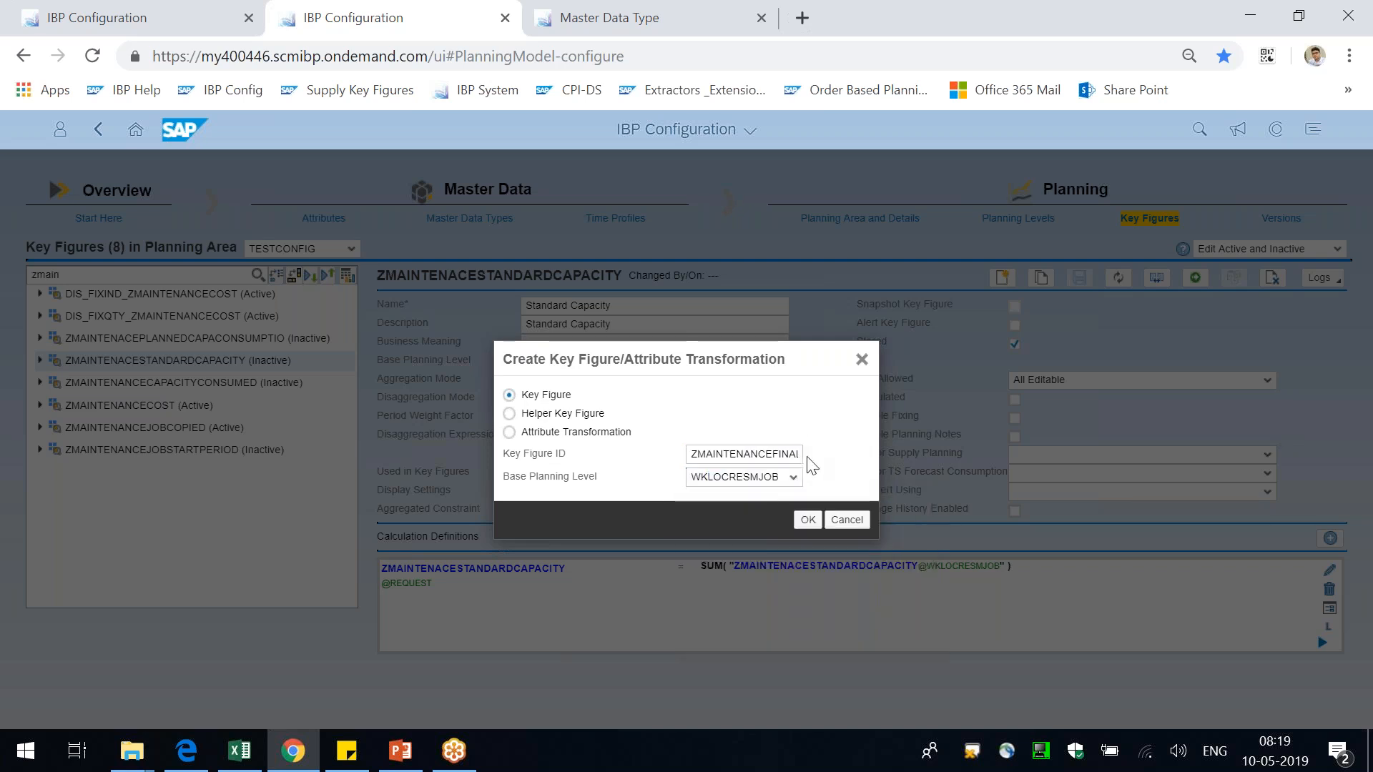
click(808, 521)
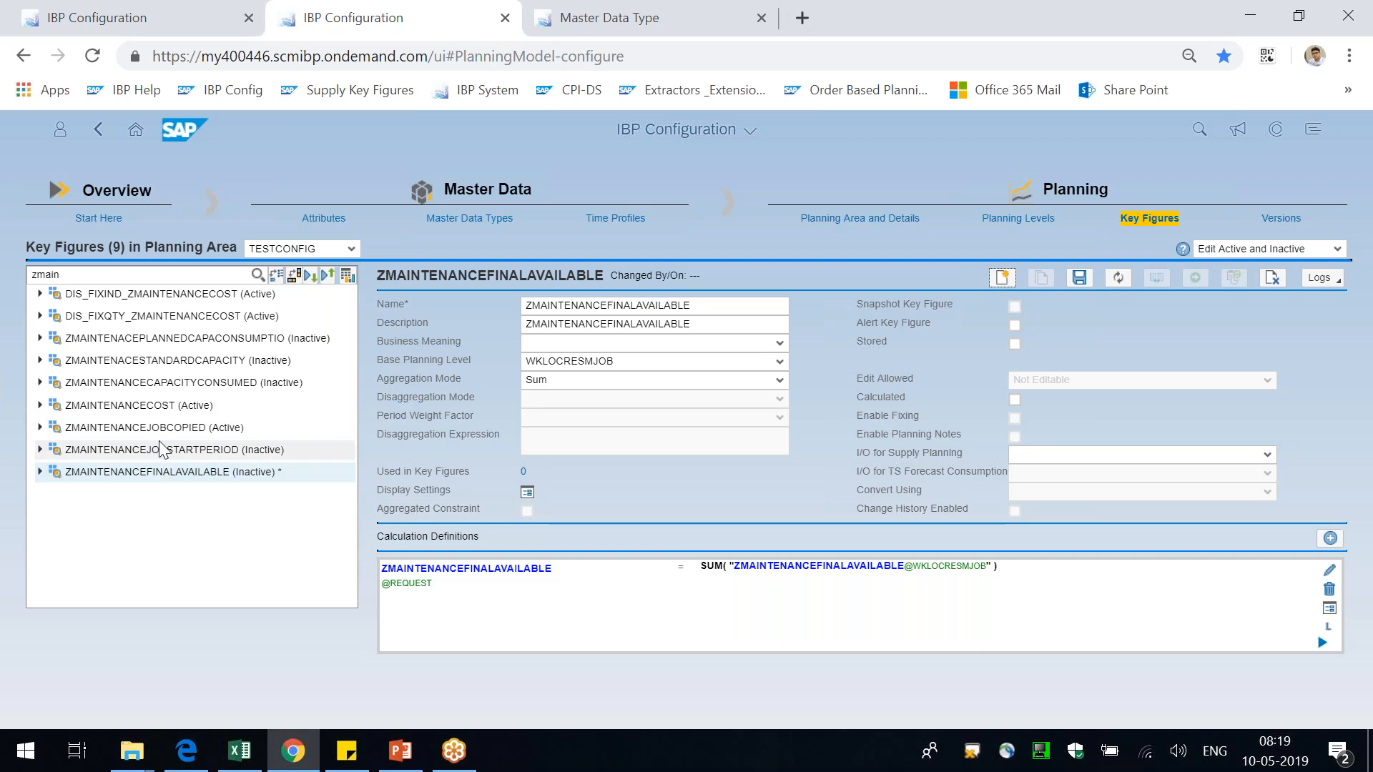
- Set both the name and the description of ZMAINTENANCEFINALAVAILABLE to "Final Available Capacity"
drag(690, 305, 524, 305)
text(FInal Availabel Capacity)
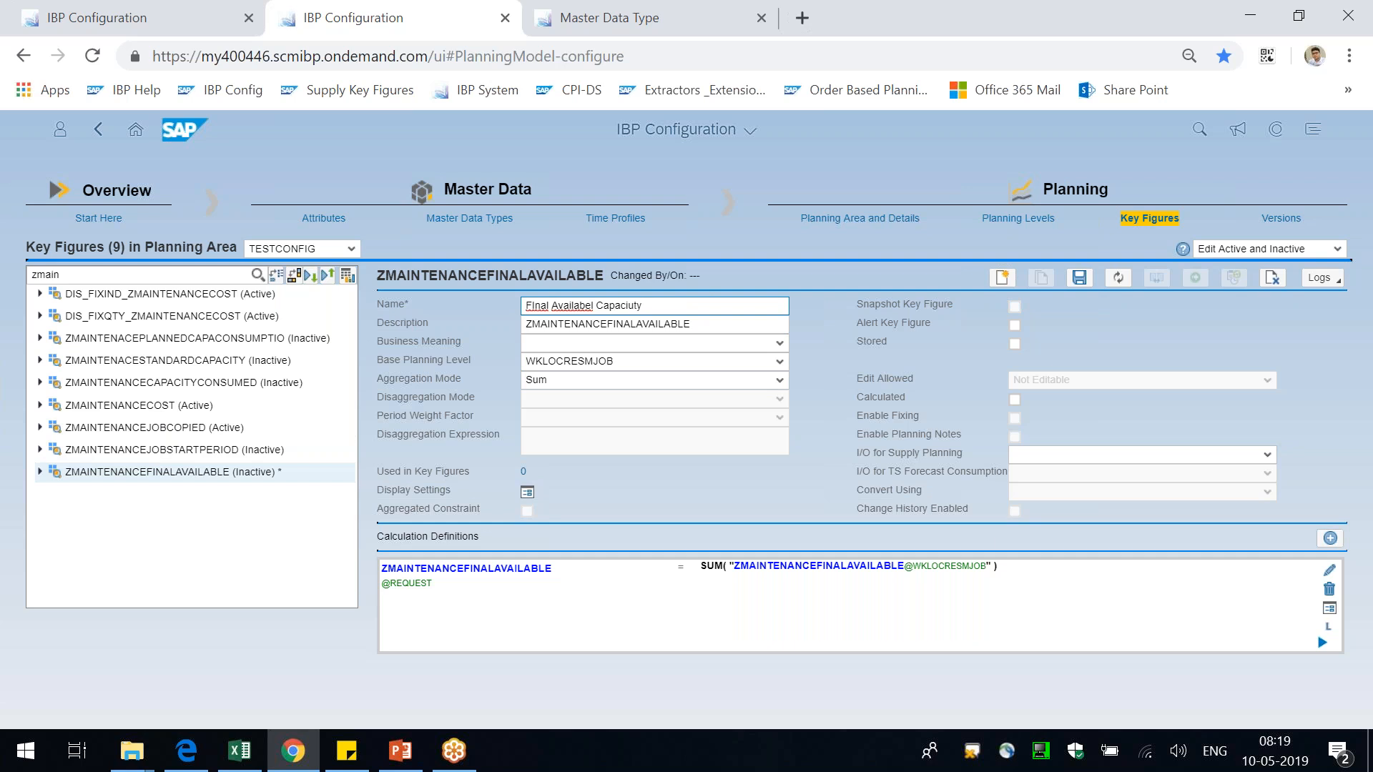
right_click(576, 305)
click(619, 325)
right_click(536, 306)
click(575, 326)
drag(637, 306, 427, 298)
key(ctrl+c)
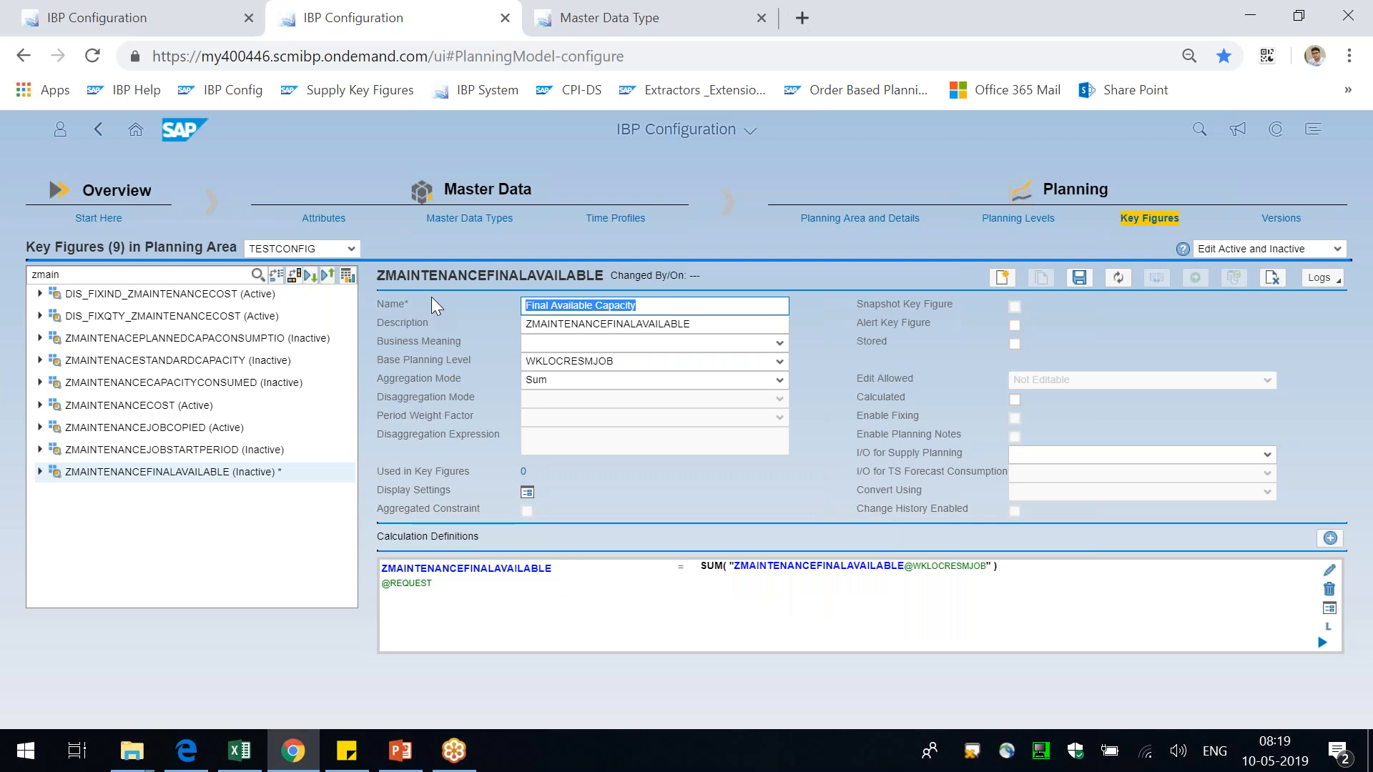
key(Tab)
key(ctrl+v)
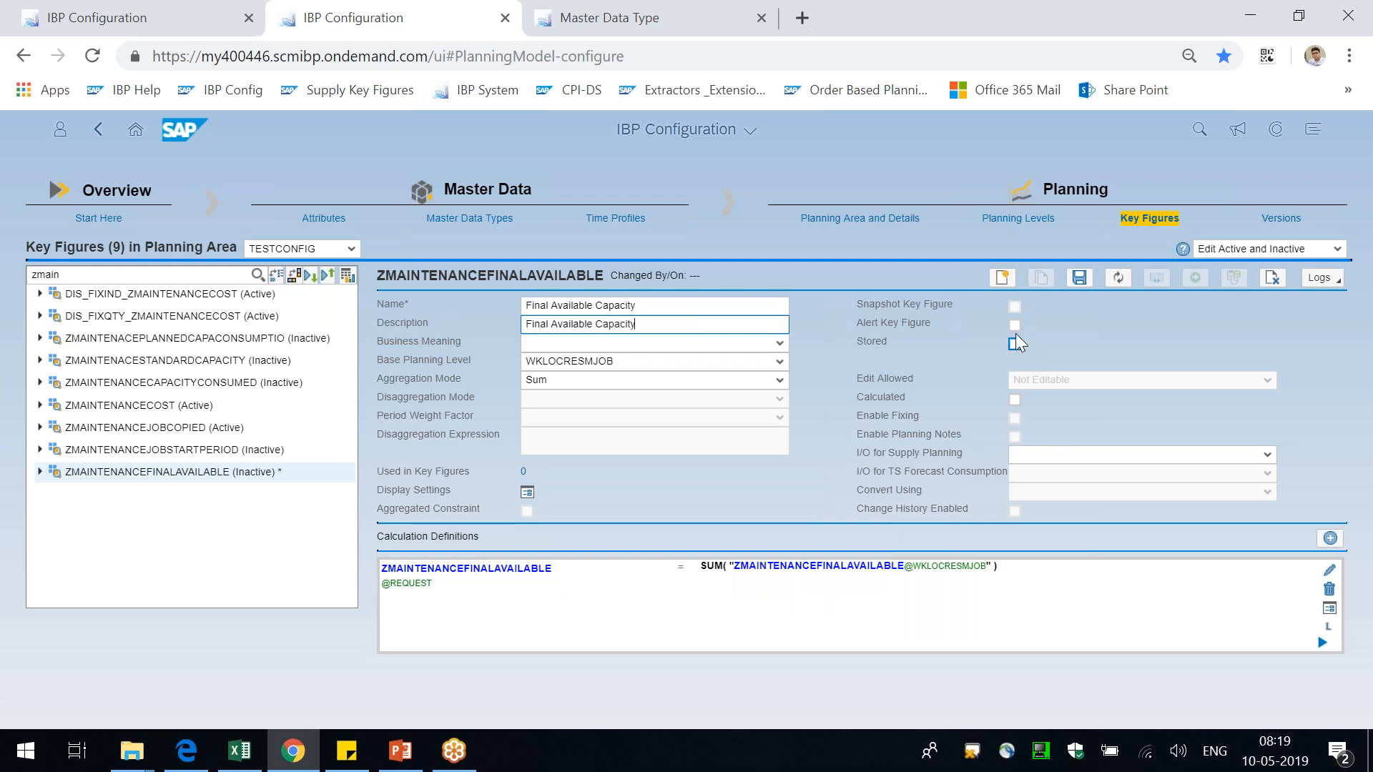
- Mark ZMAINTENANCEFINALAVAILABLE as stored and save the key figure
click(1077, 281)
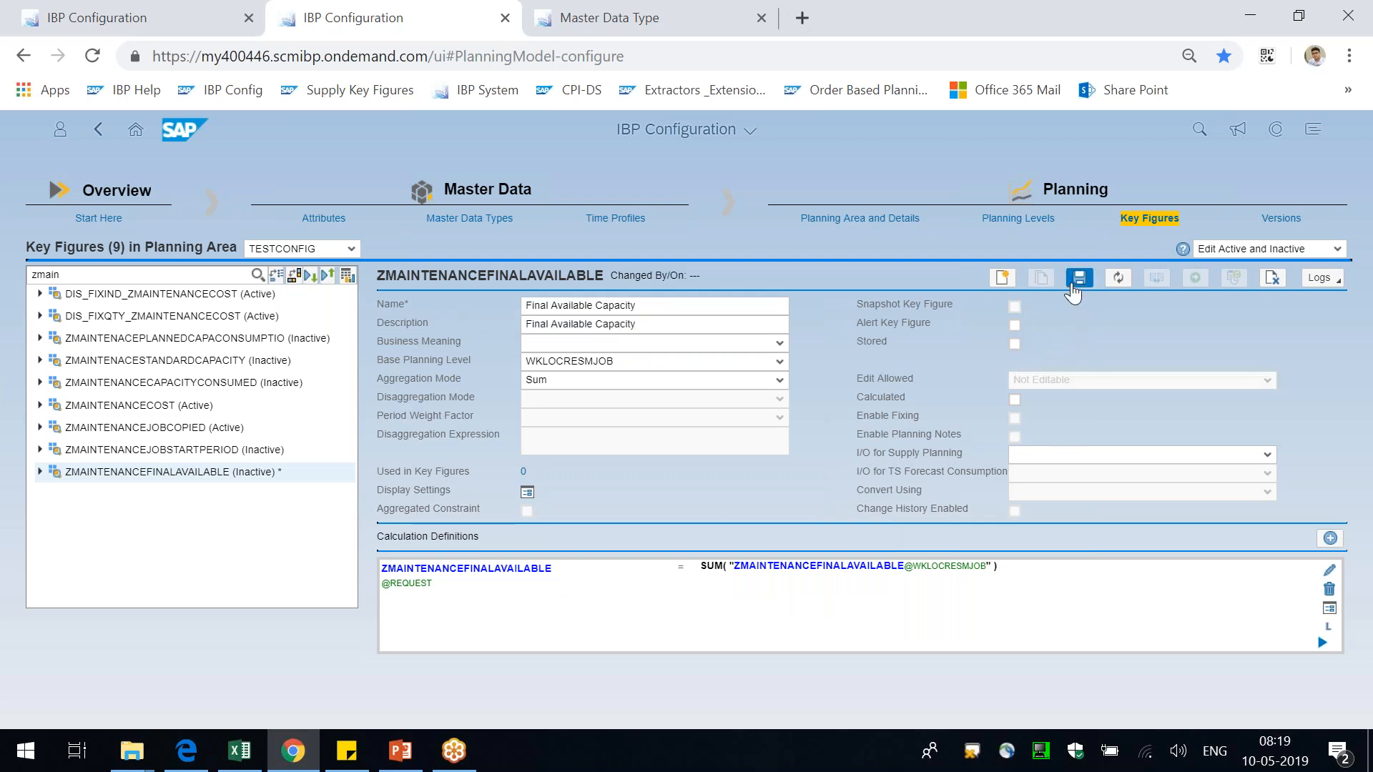
click(500, 402)
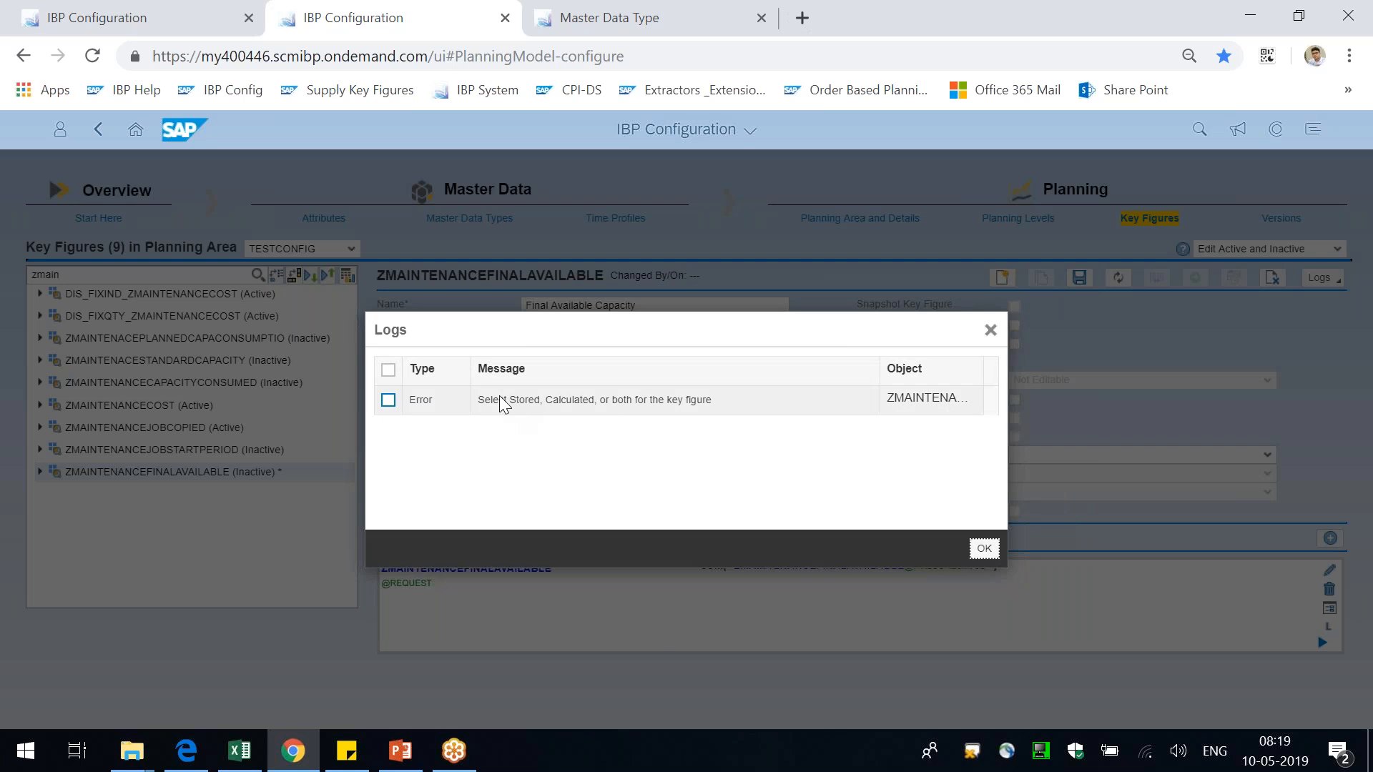
drag(500, 401, 520, 405)
double_click(566, 400)
drag(627, 401, 713, 402)
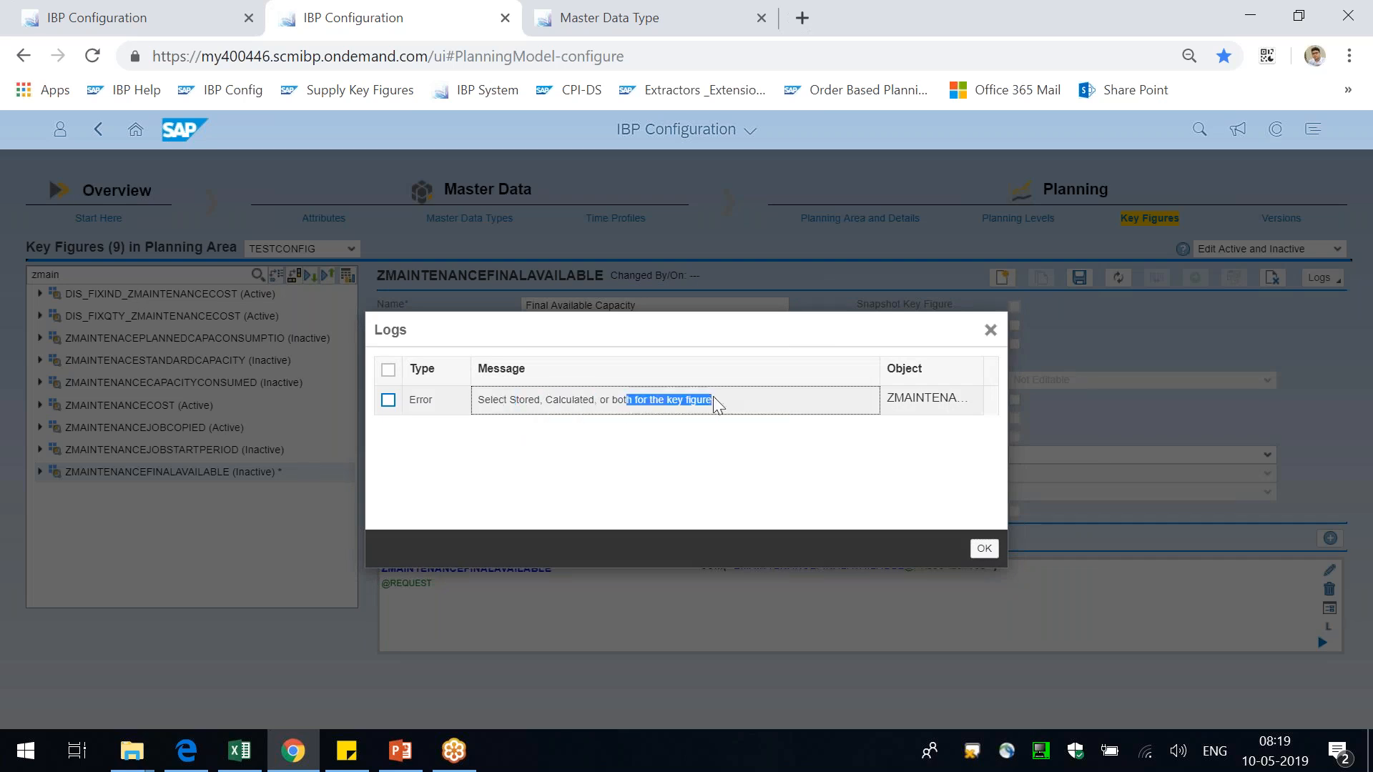
click(984, 548)
click(1014, 344)
click(1080, 278)
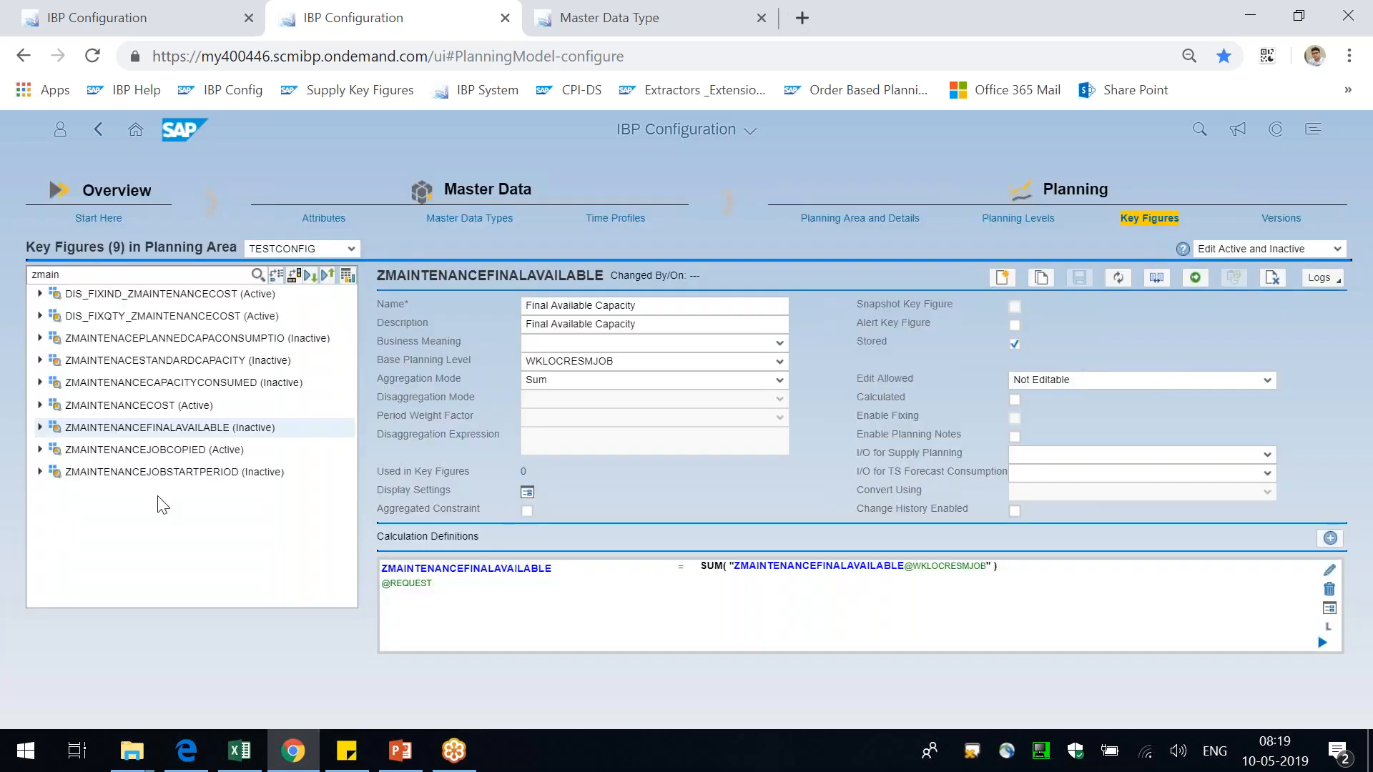
- Change the base planning level of ZMAINTENACESTANDARDCAPACITY to WKRESLOC
click(173, 359)
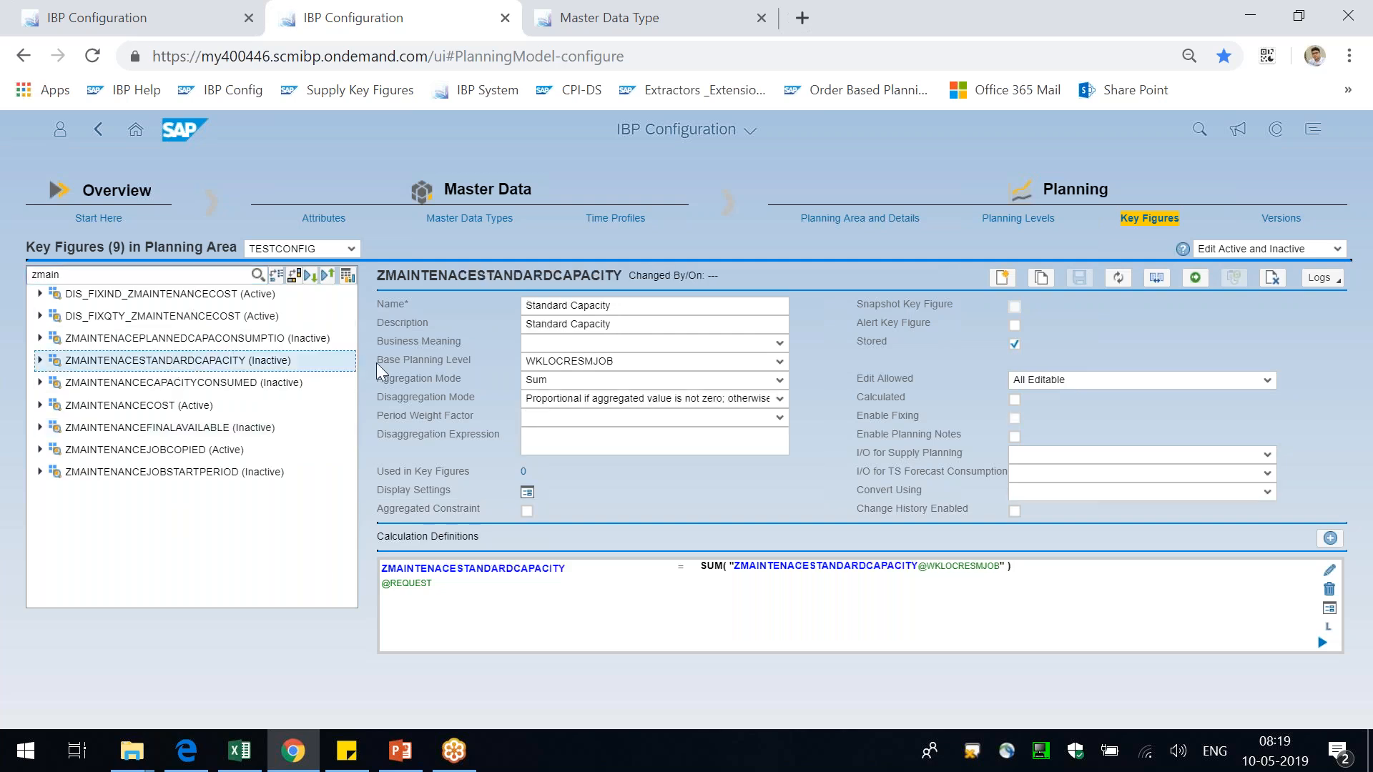
double_click(619, 363)
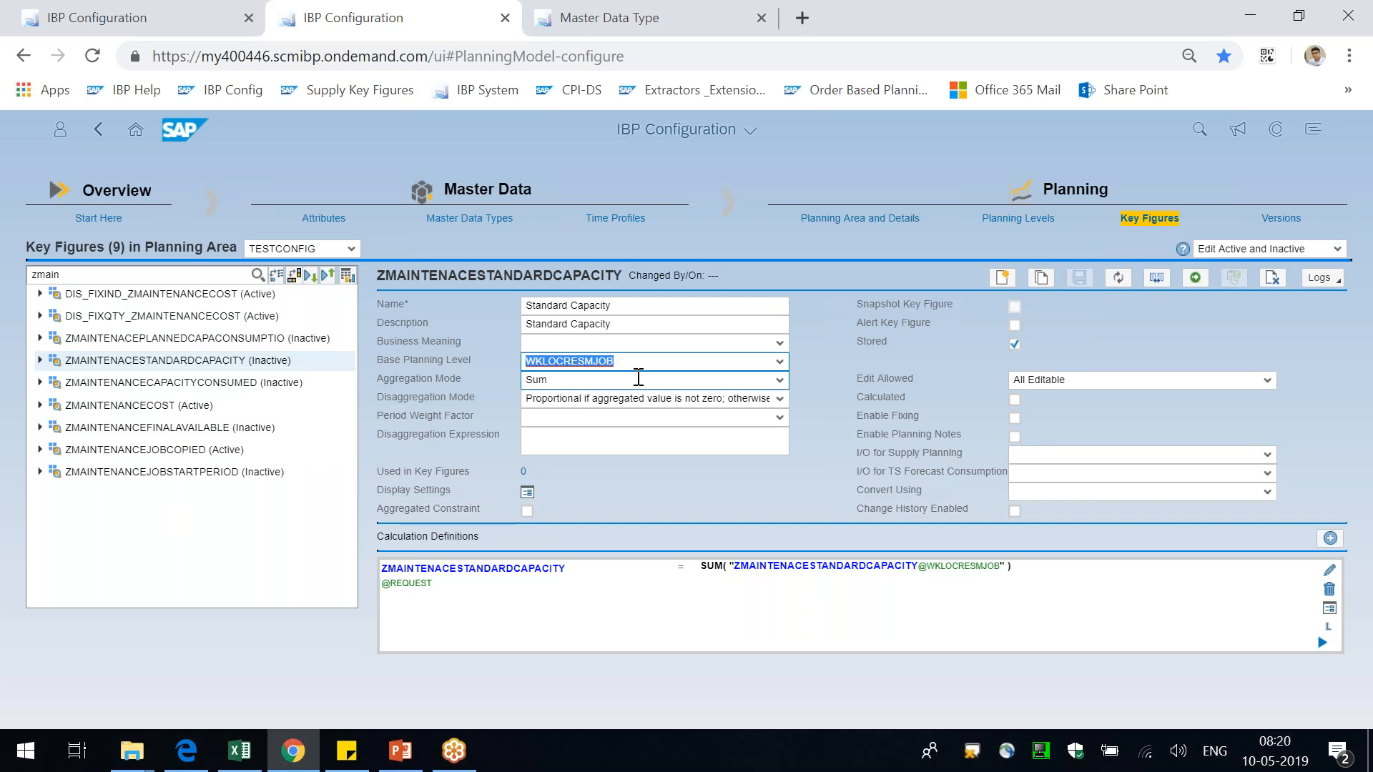
text(WKRESLOC)
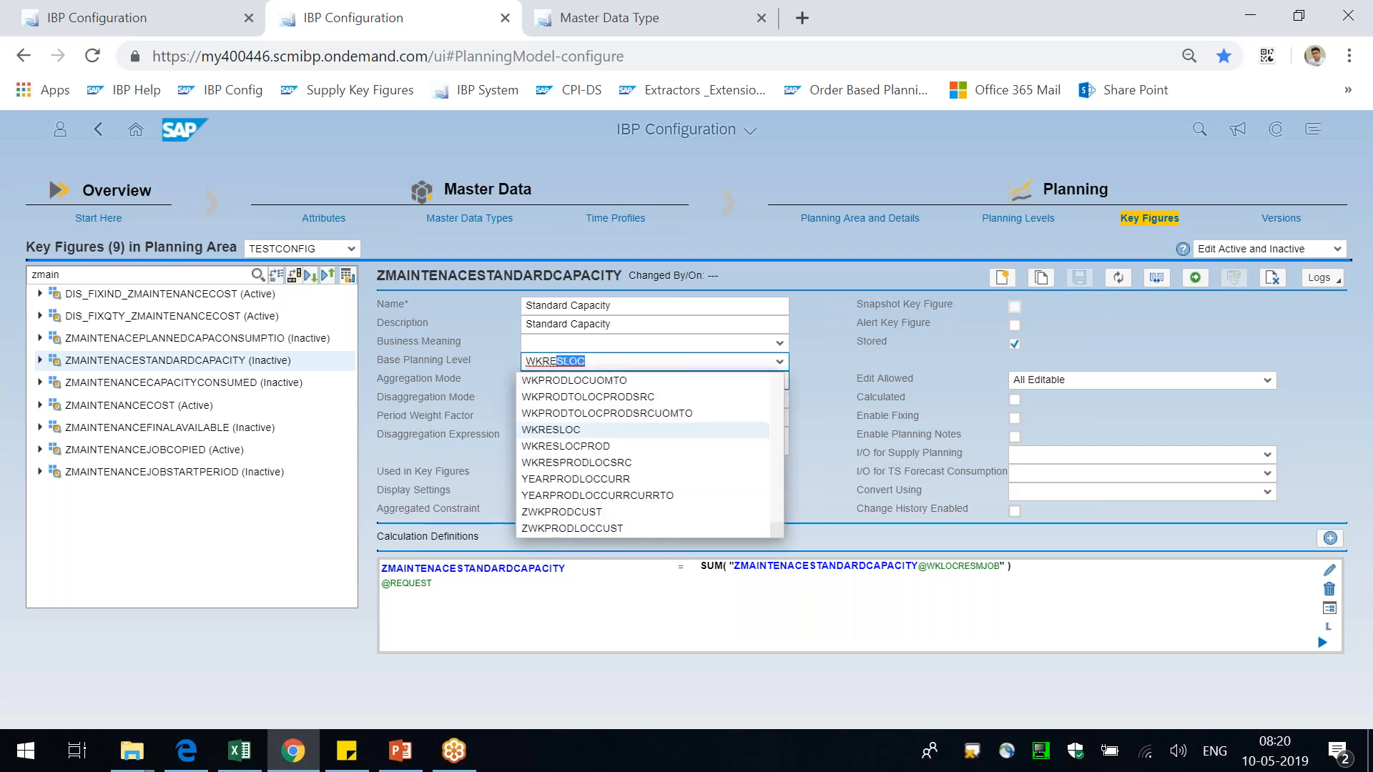
key(Return)
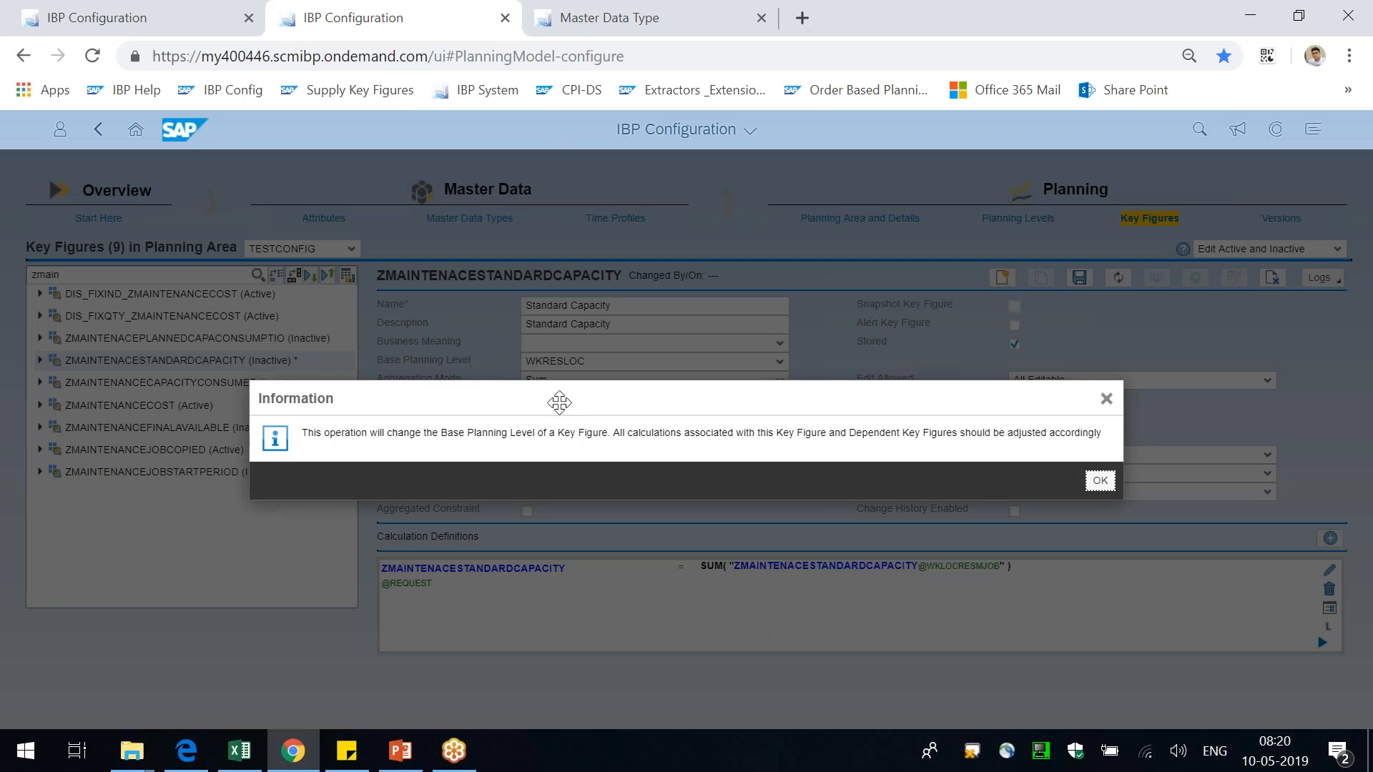
drag(345, 433, 1065, 433)
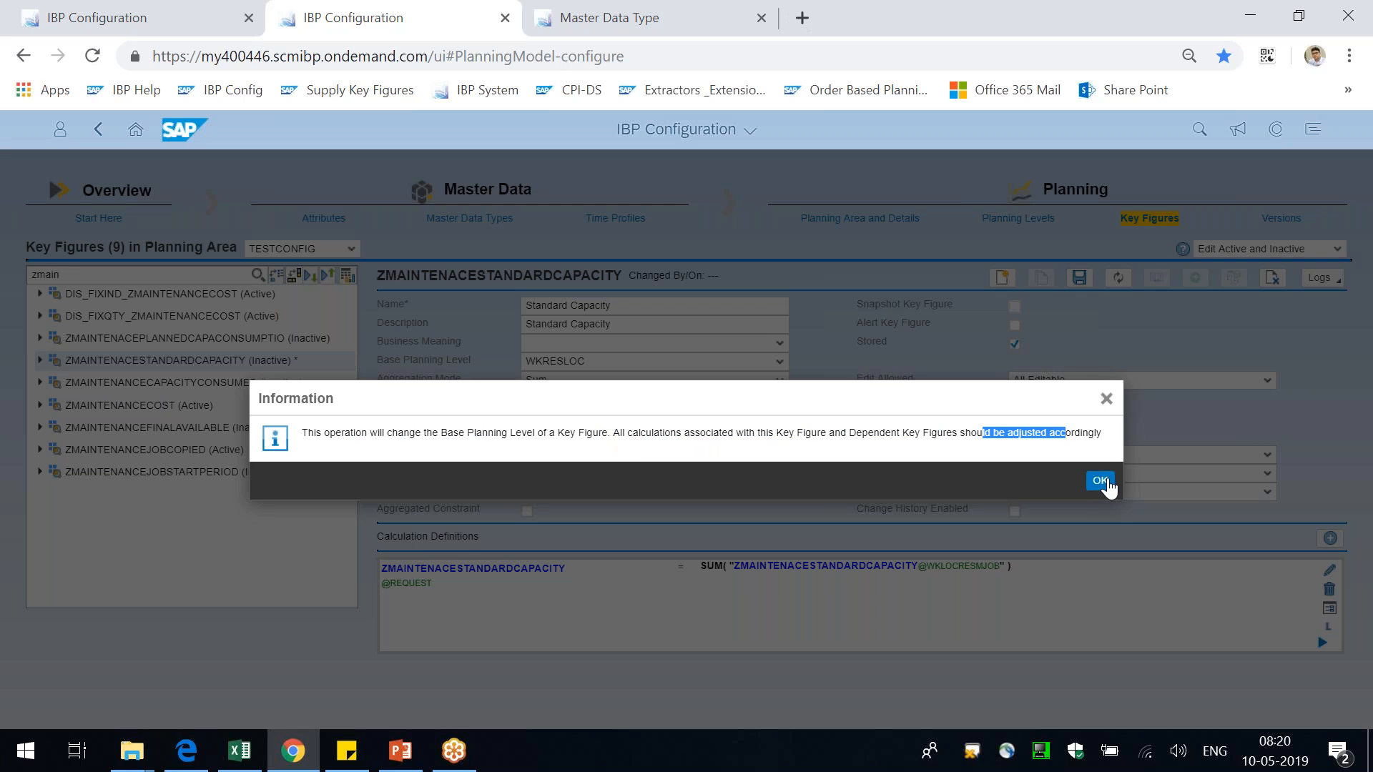
click(1105, 483)
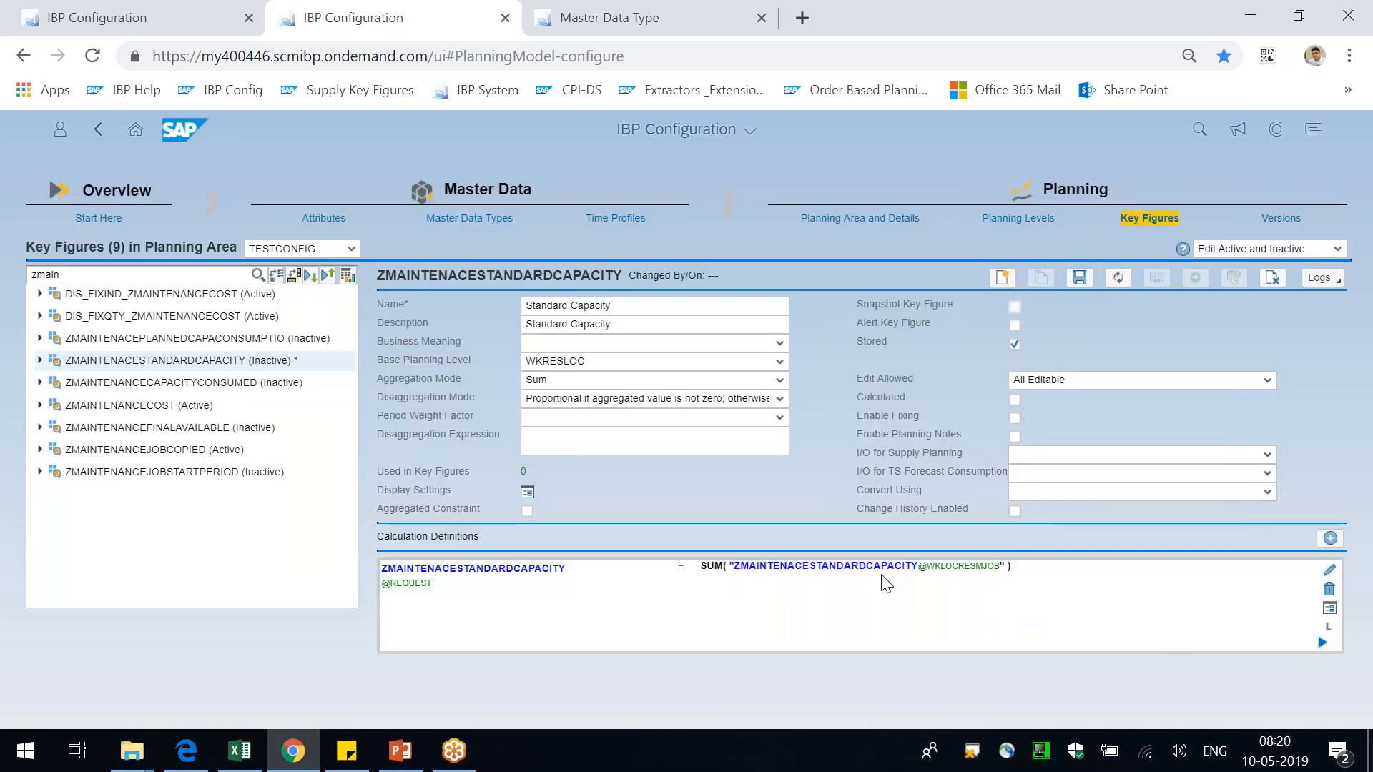
triple_click(939, 565)
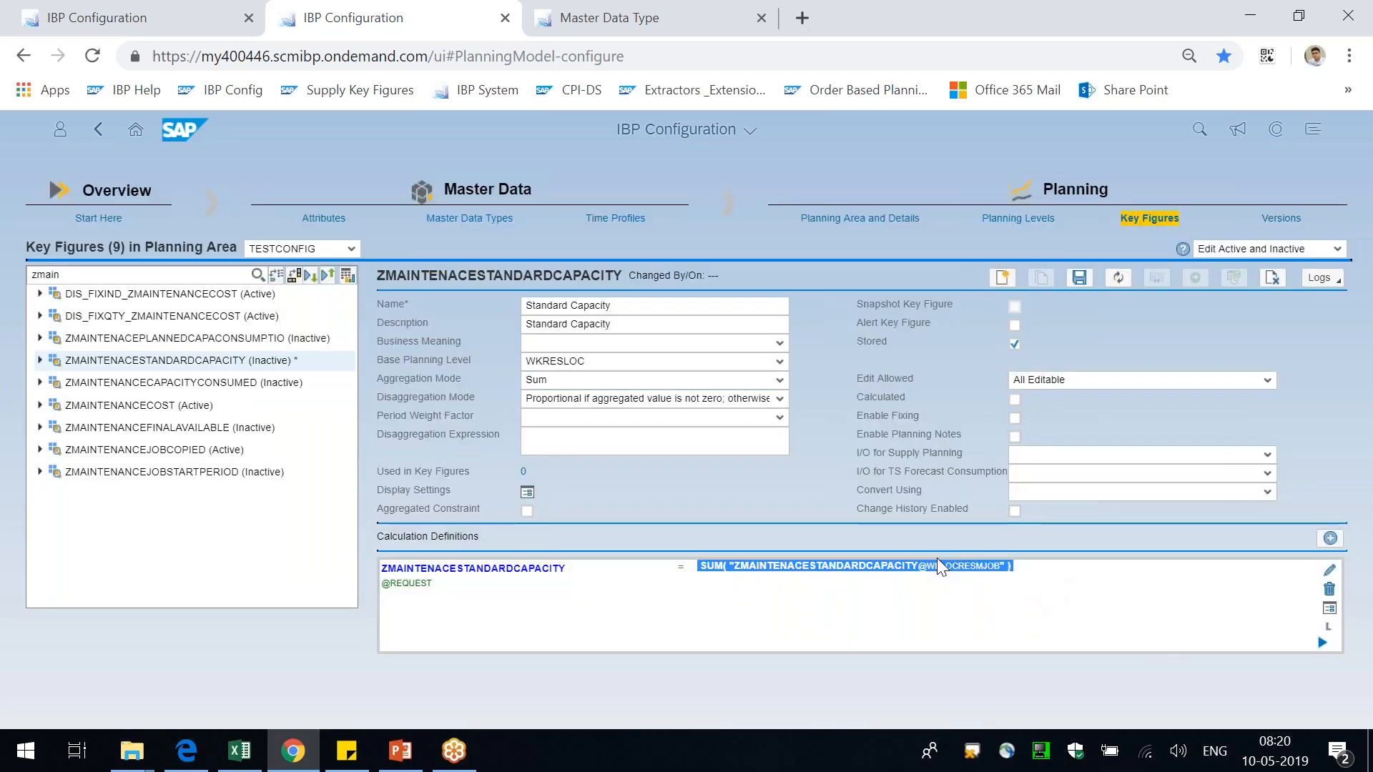
click(1329, 570)
drag(941, 569, 1176, 569)
key(BackSpace)
text(RES)
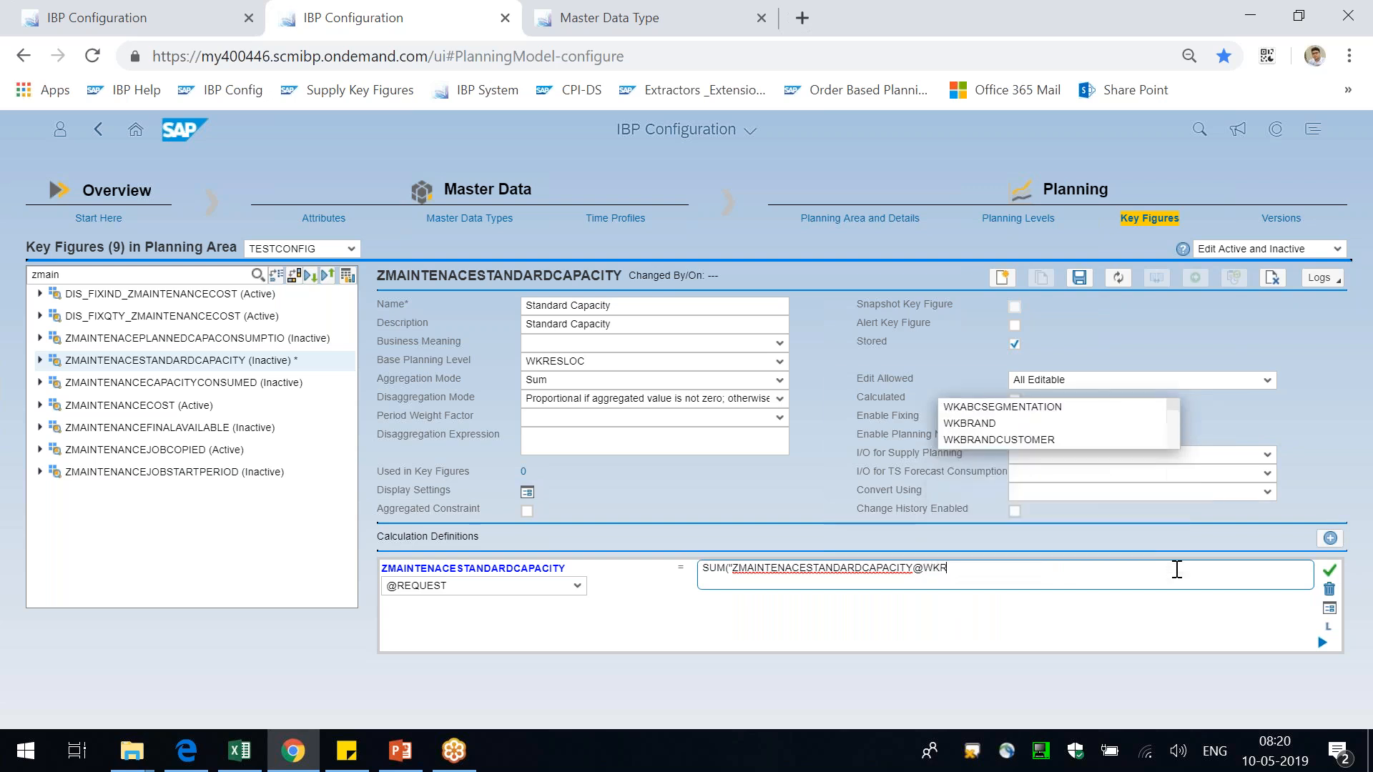
click(1044, 596)
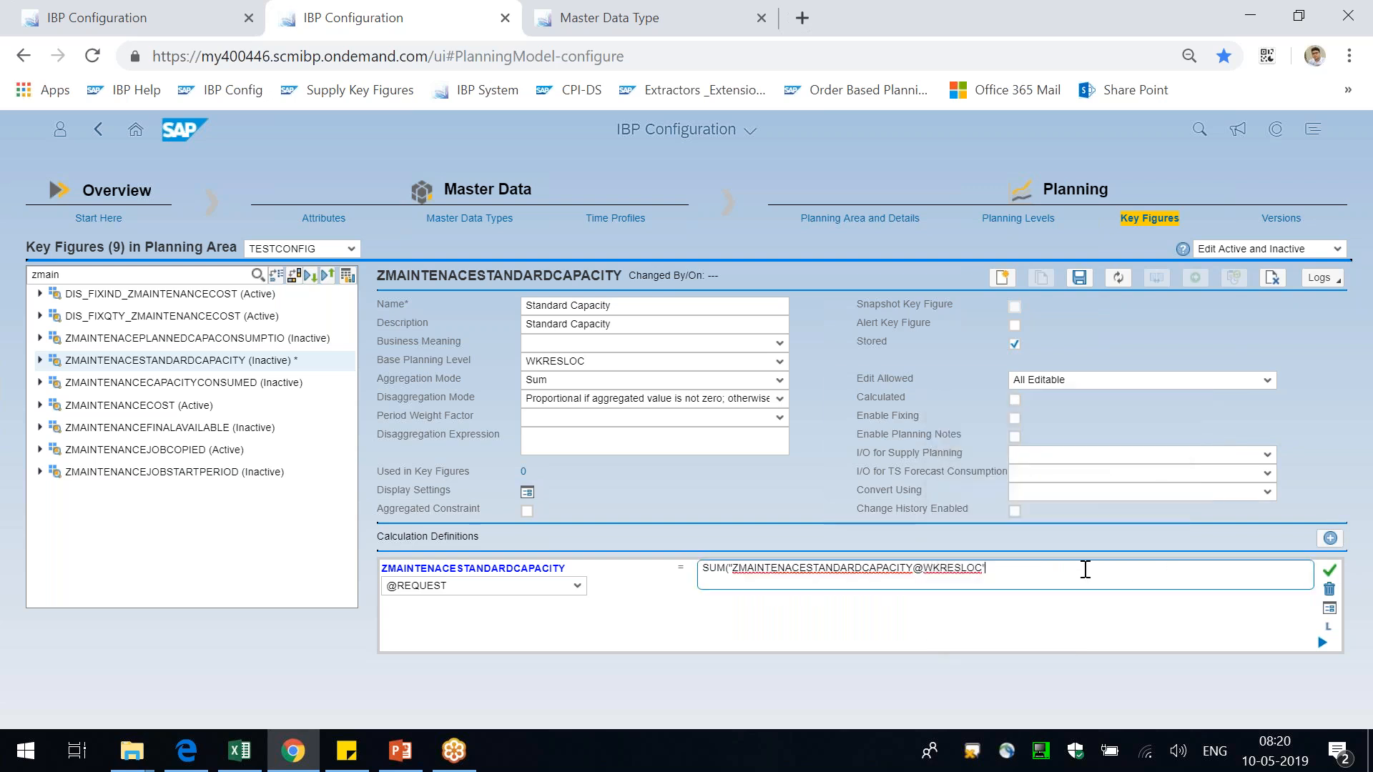
text())
click(1328, 570)
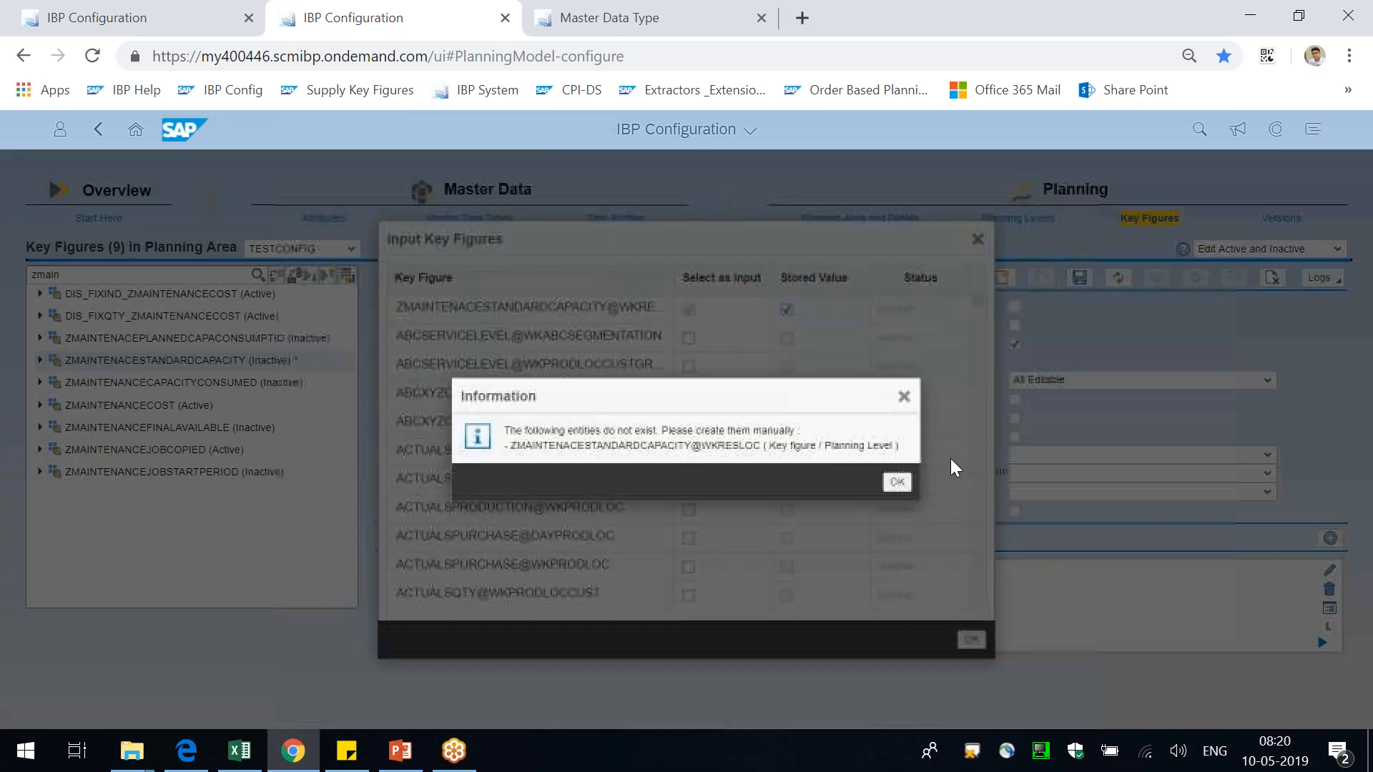
click(894, 480)
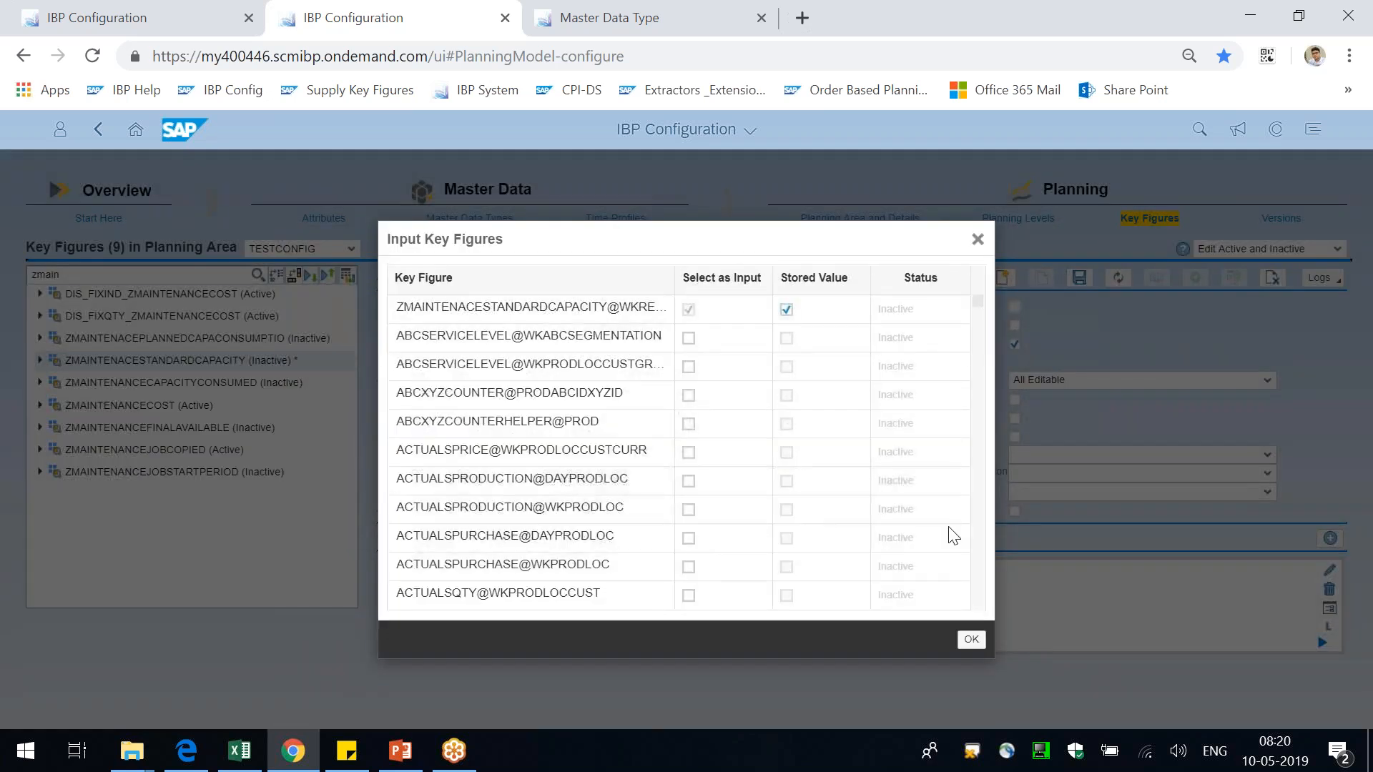
key(Return)
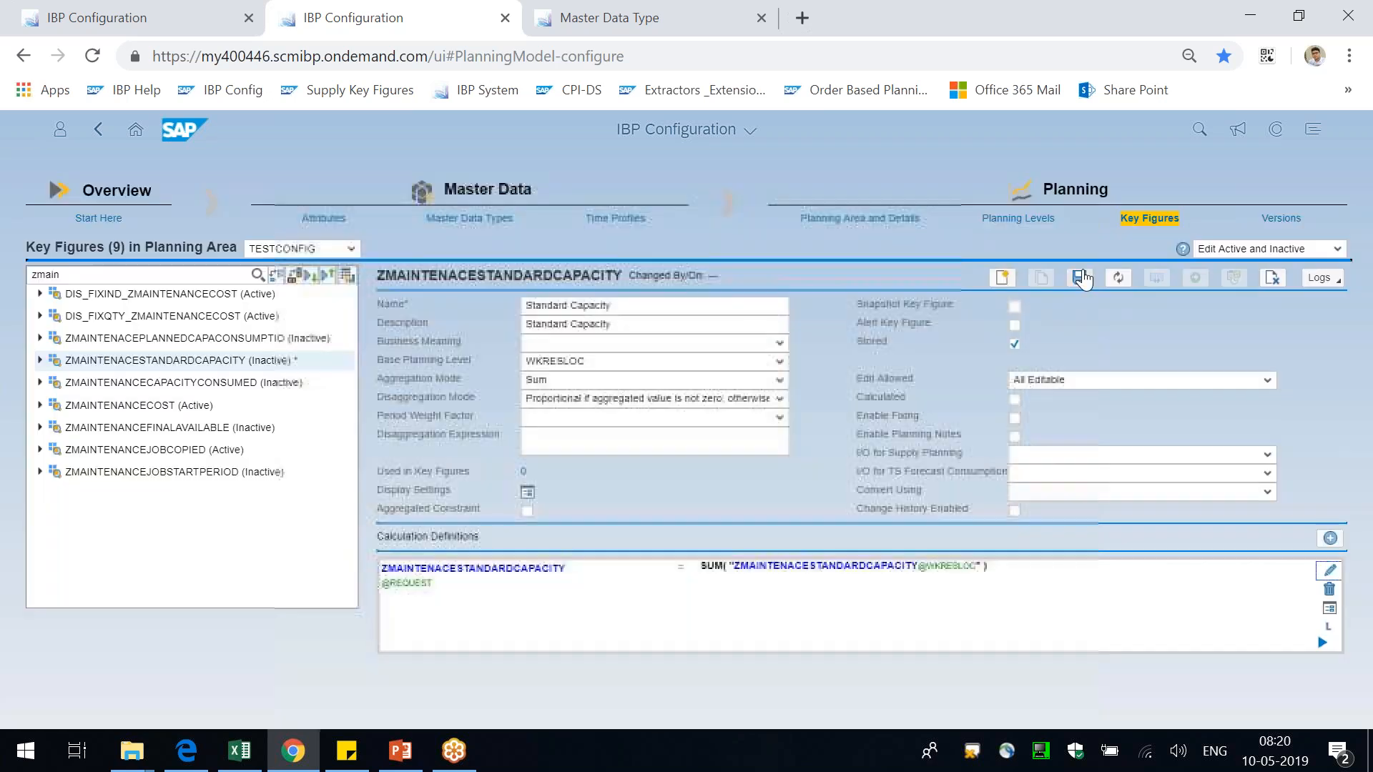
- Compare the ZMAINTENANCEFINALAVAILABLE key figure with the location, resource, standard capacity and planned consumption entries in the lower capacity table in PowerPoint
key(alt+Tab)
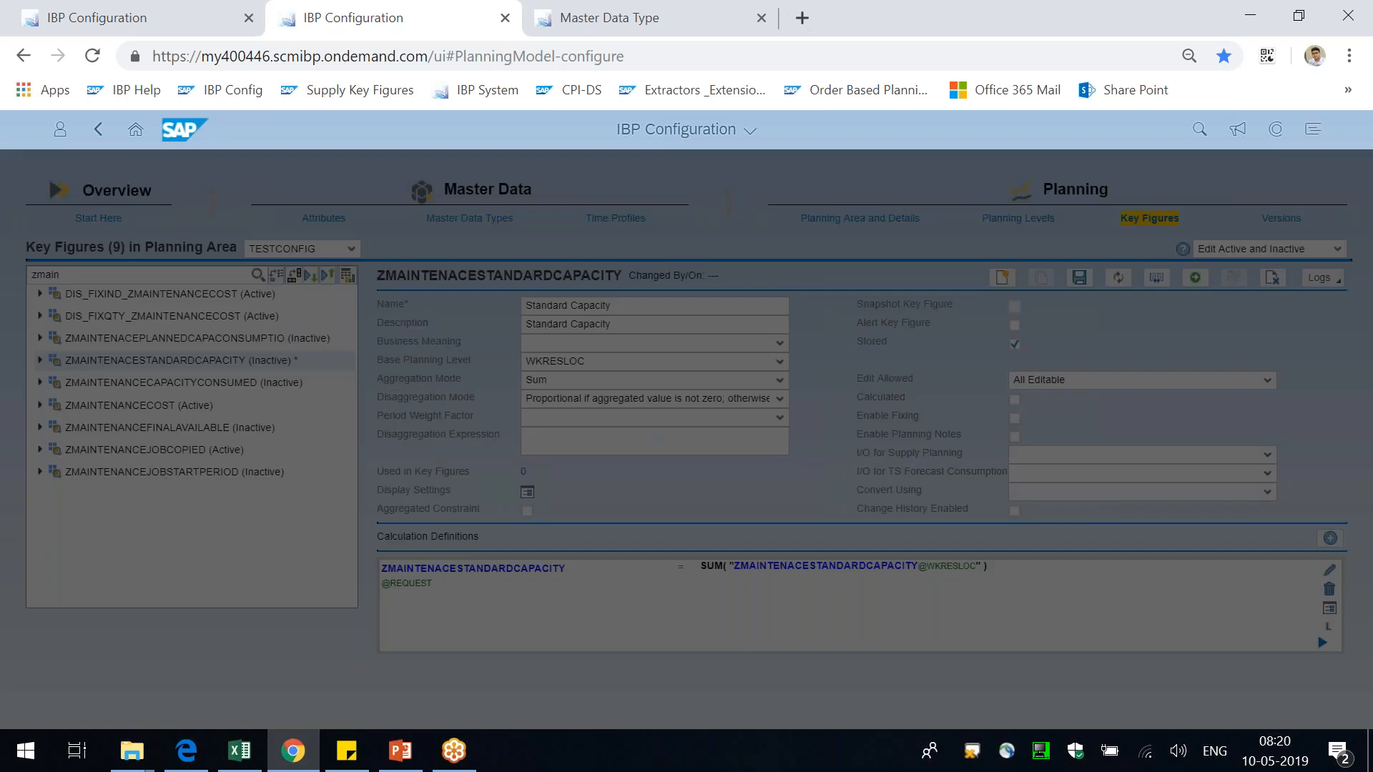
click(864, 495)
click(493, 475)
click(563, 477)
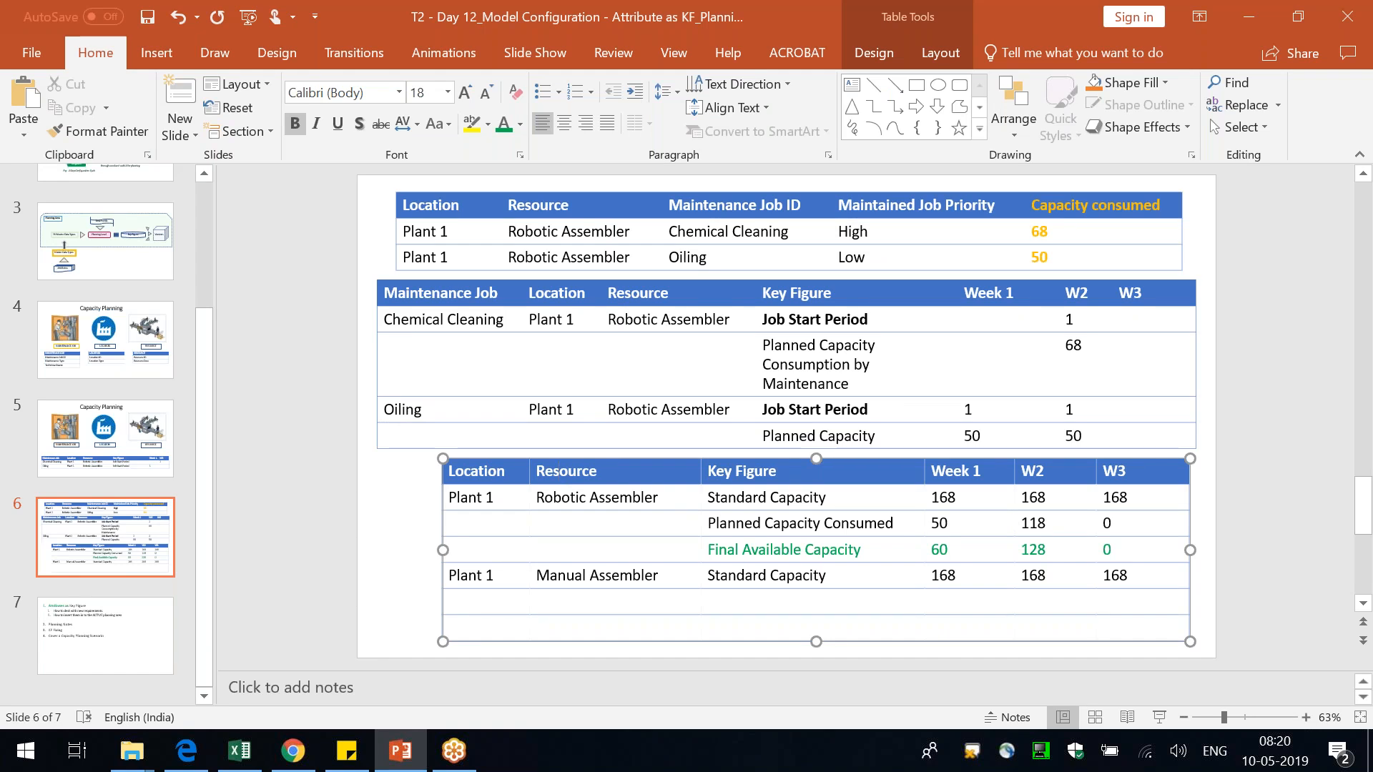
key(alt+Tab)
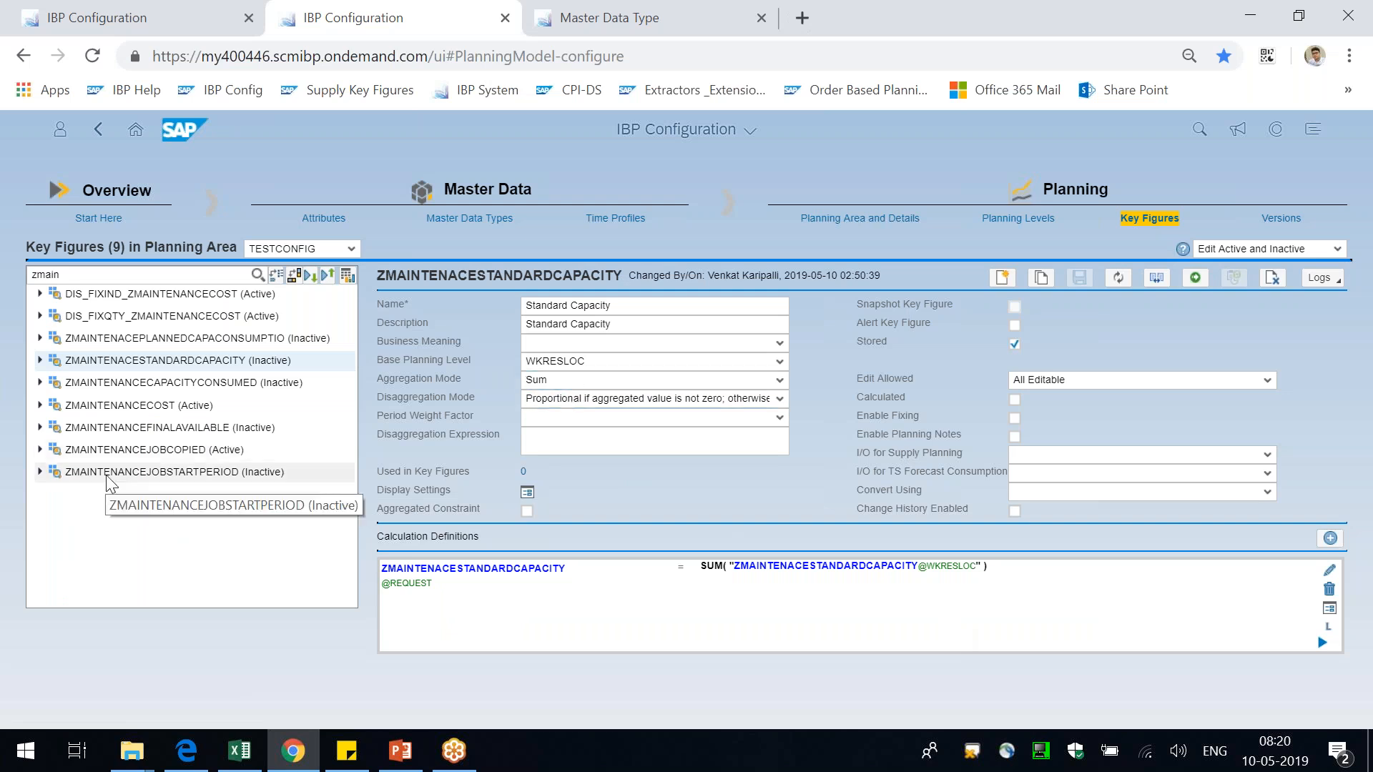
click(134, 429)
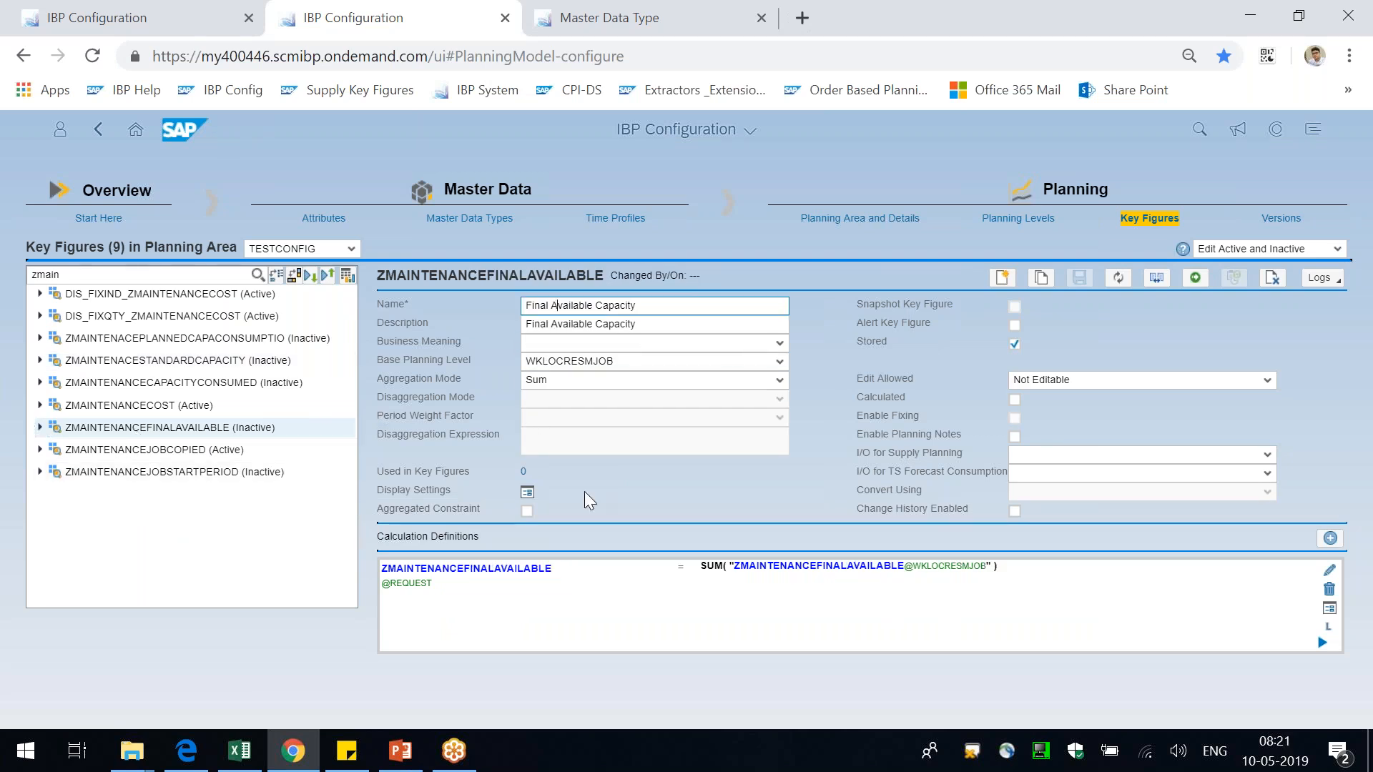
key(alt+Tab)
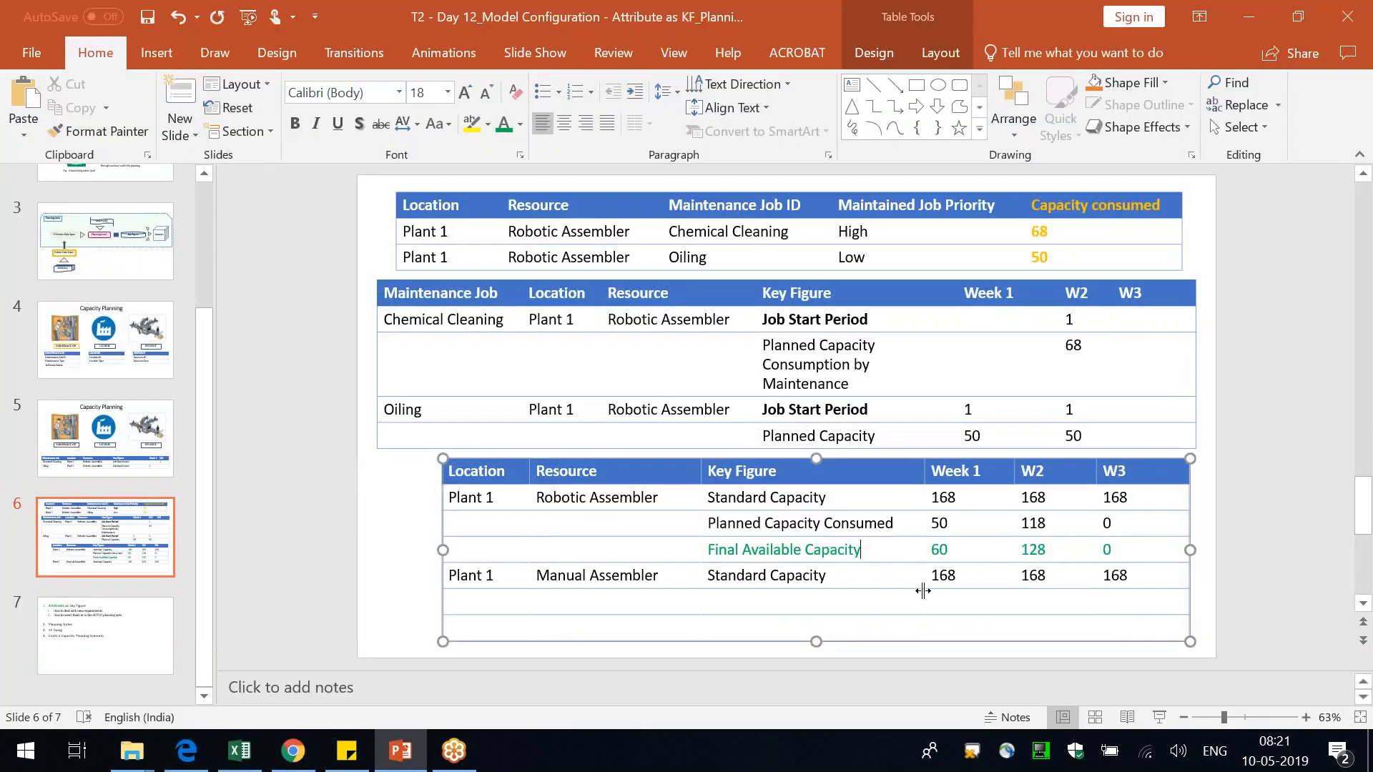
drag(745, 501, 826, 499)
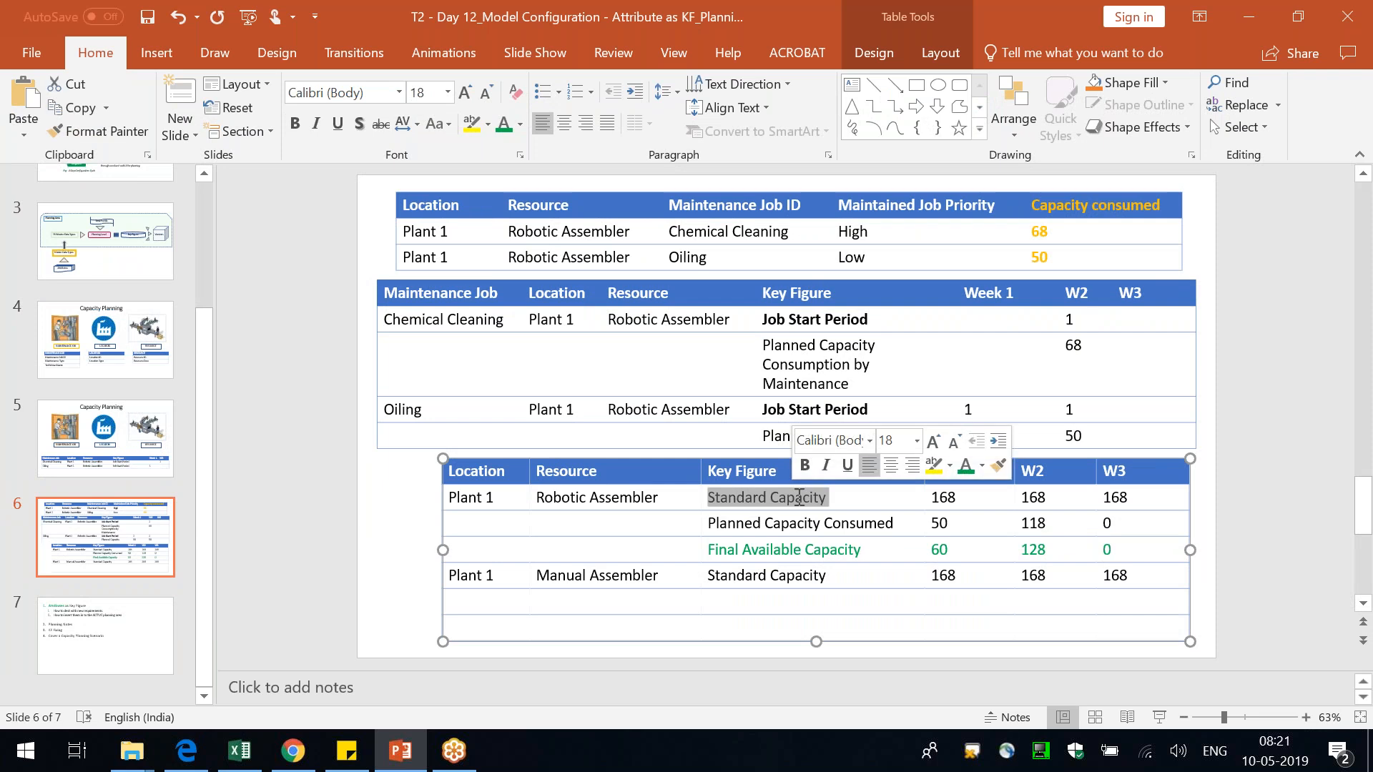
drag(739, 525, 823, 525)
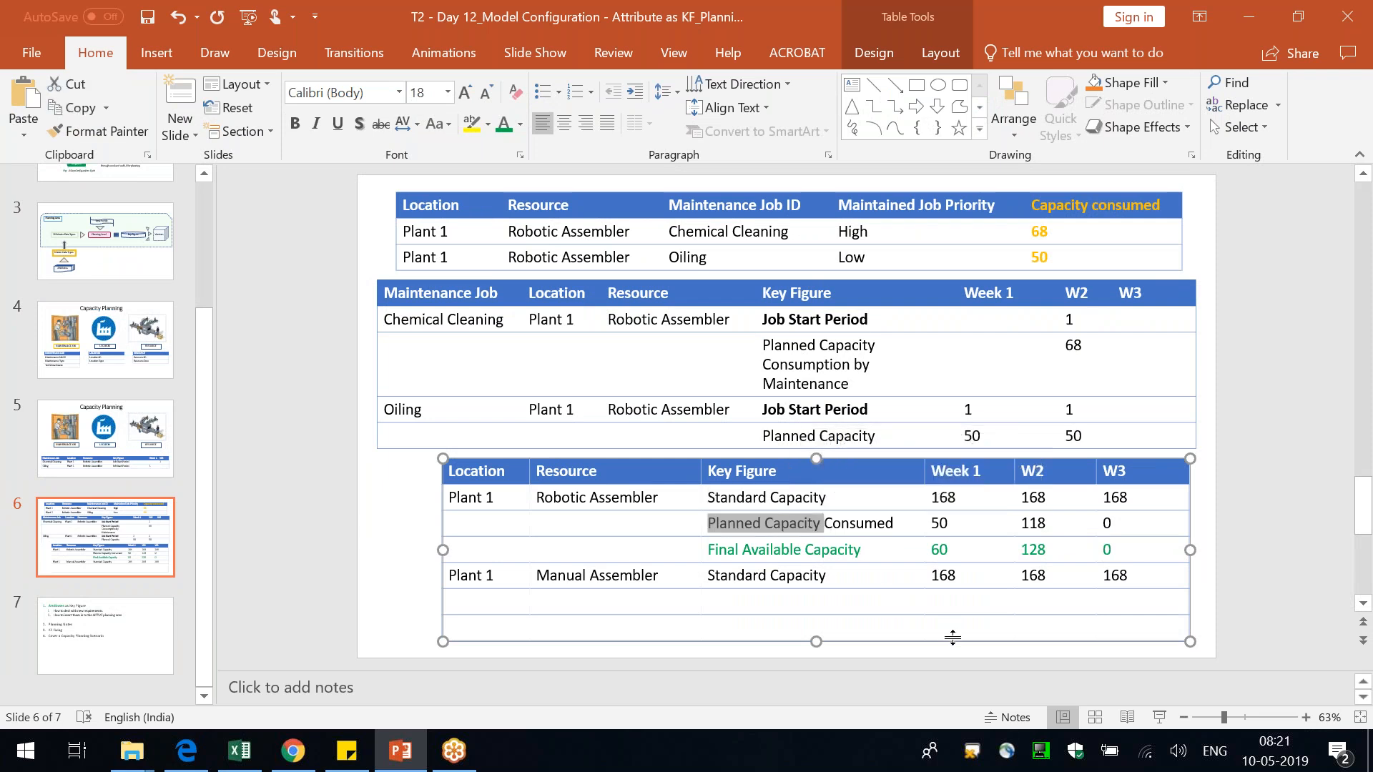
key(alt+Tab)
click(1015, 400)
click(1015, 345)
click(1330, 538)
scroll(1292, 567, down, 1)
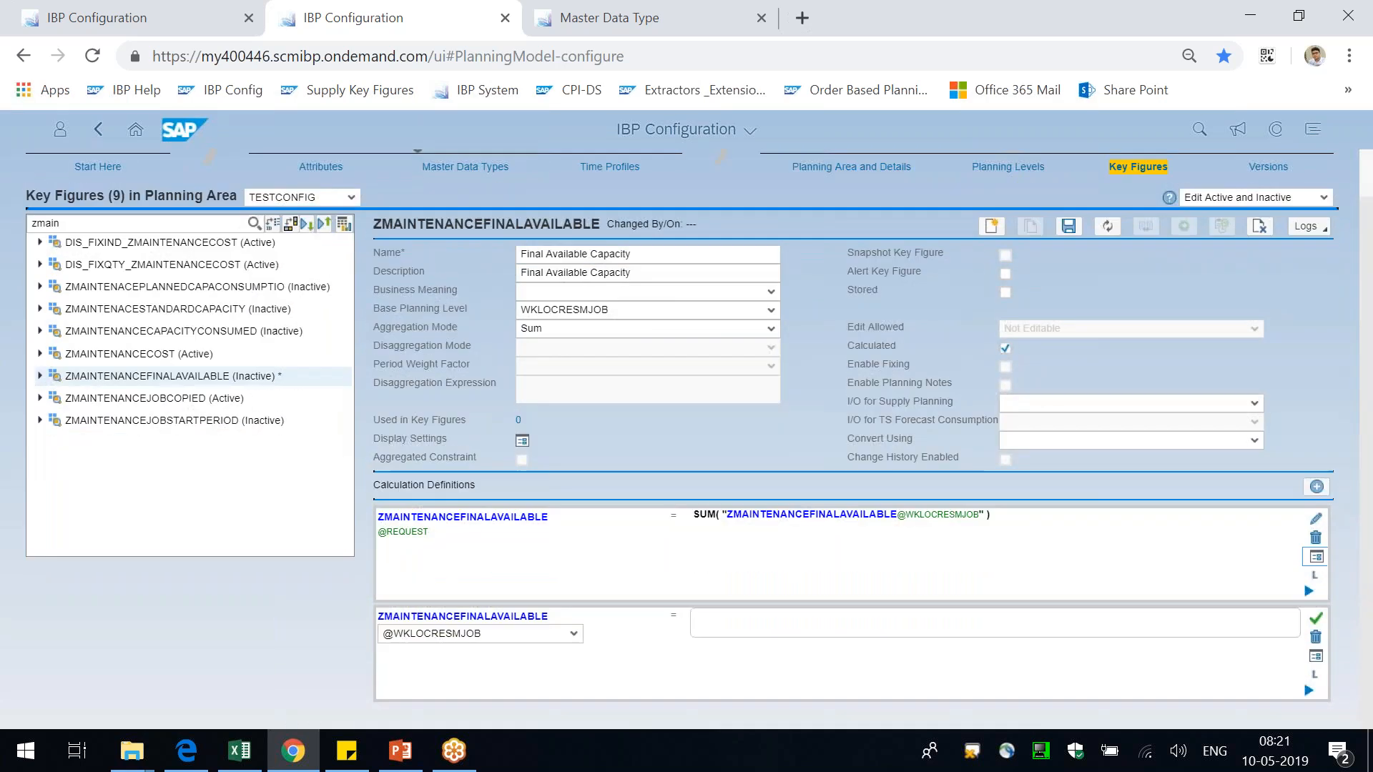
click(1318, 556)
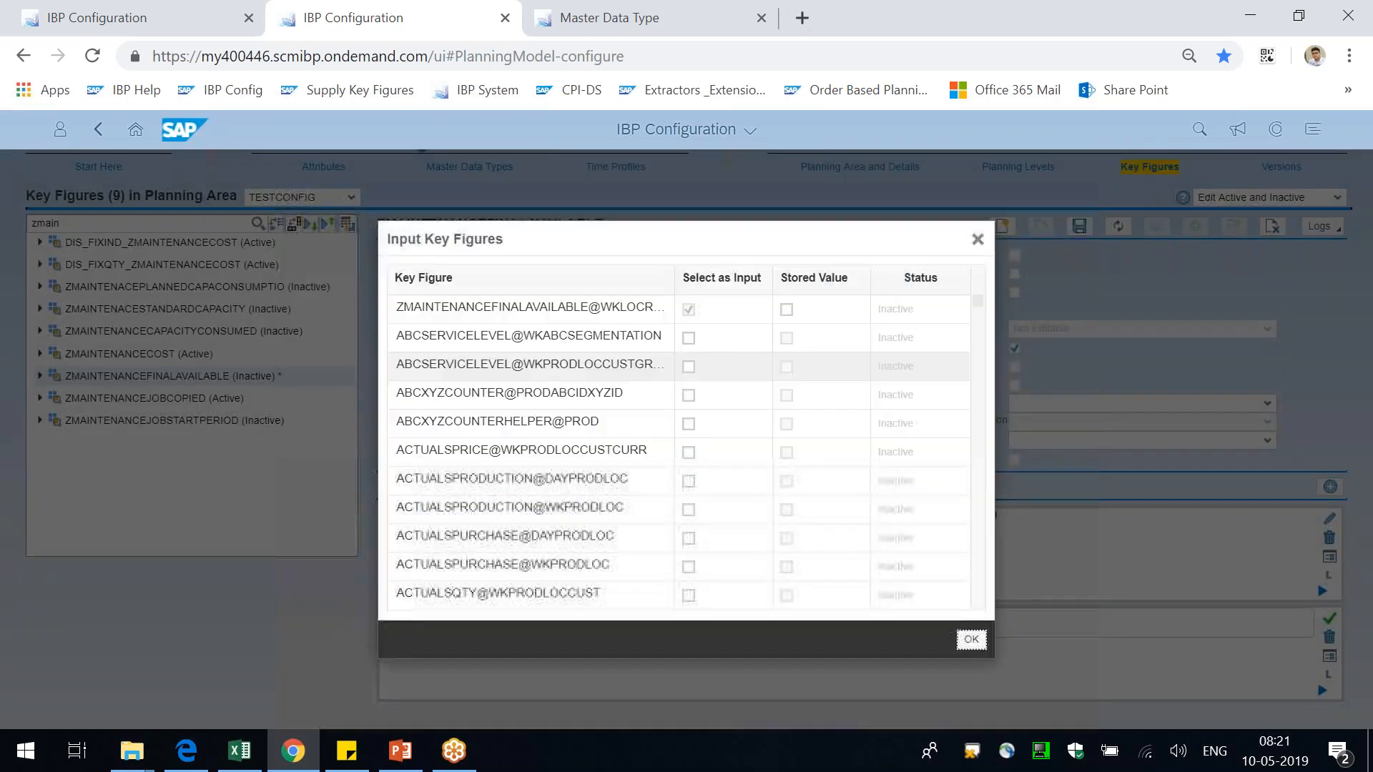
click(971, 638)
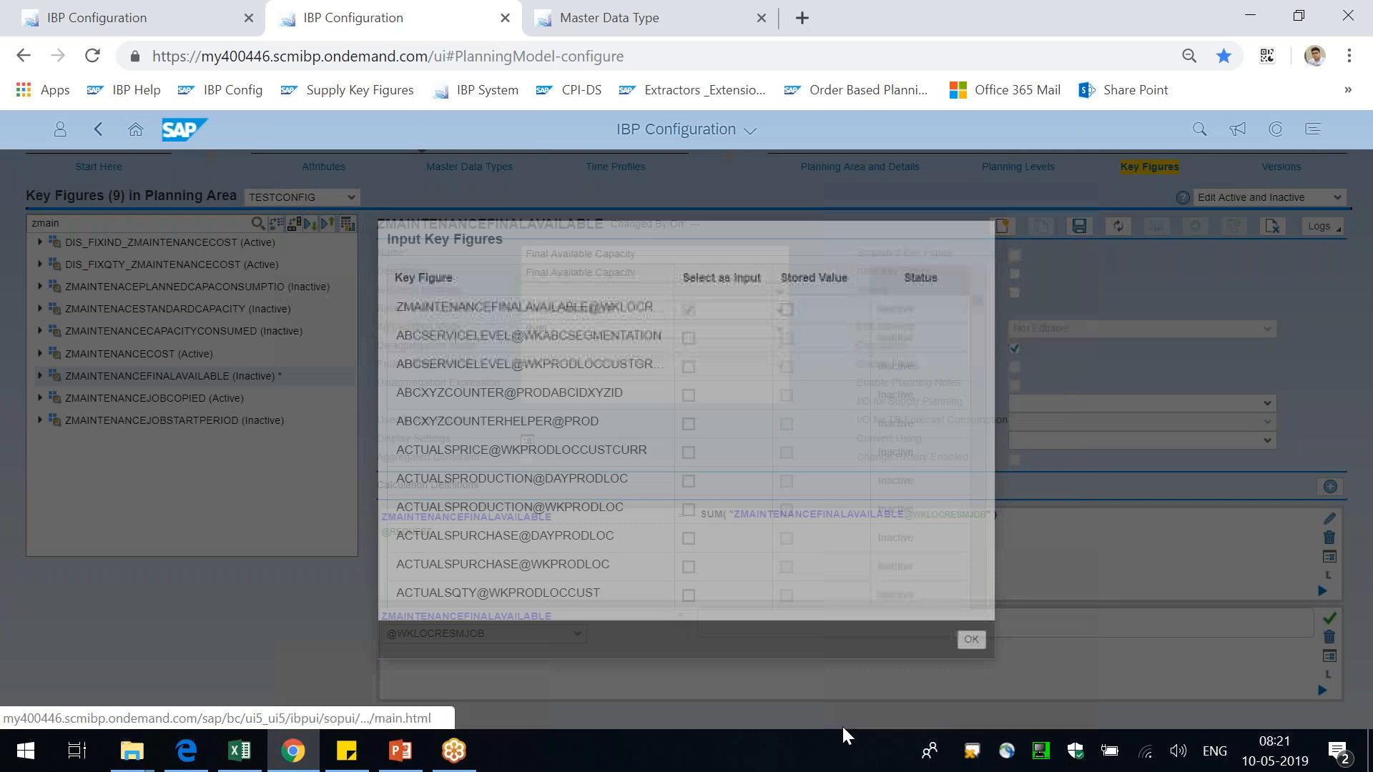
text(IF()
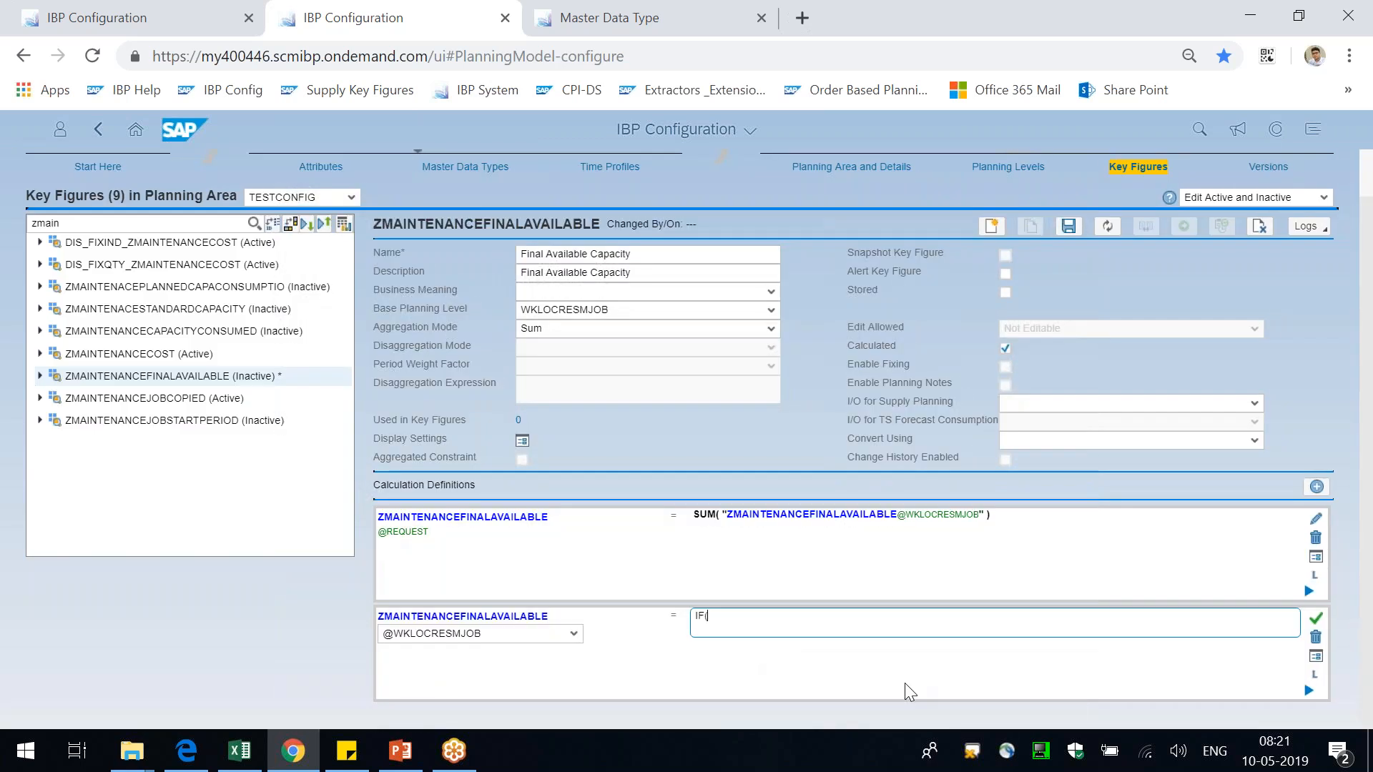
key(BackSpace)
key(BackSpace)
key(BackSpace)
text(")
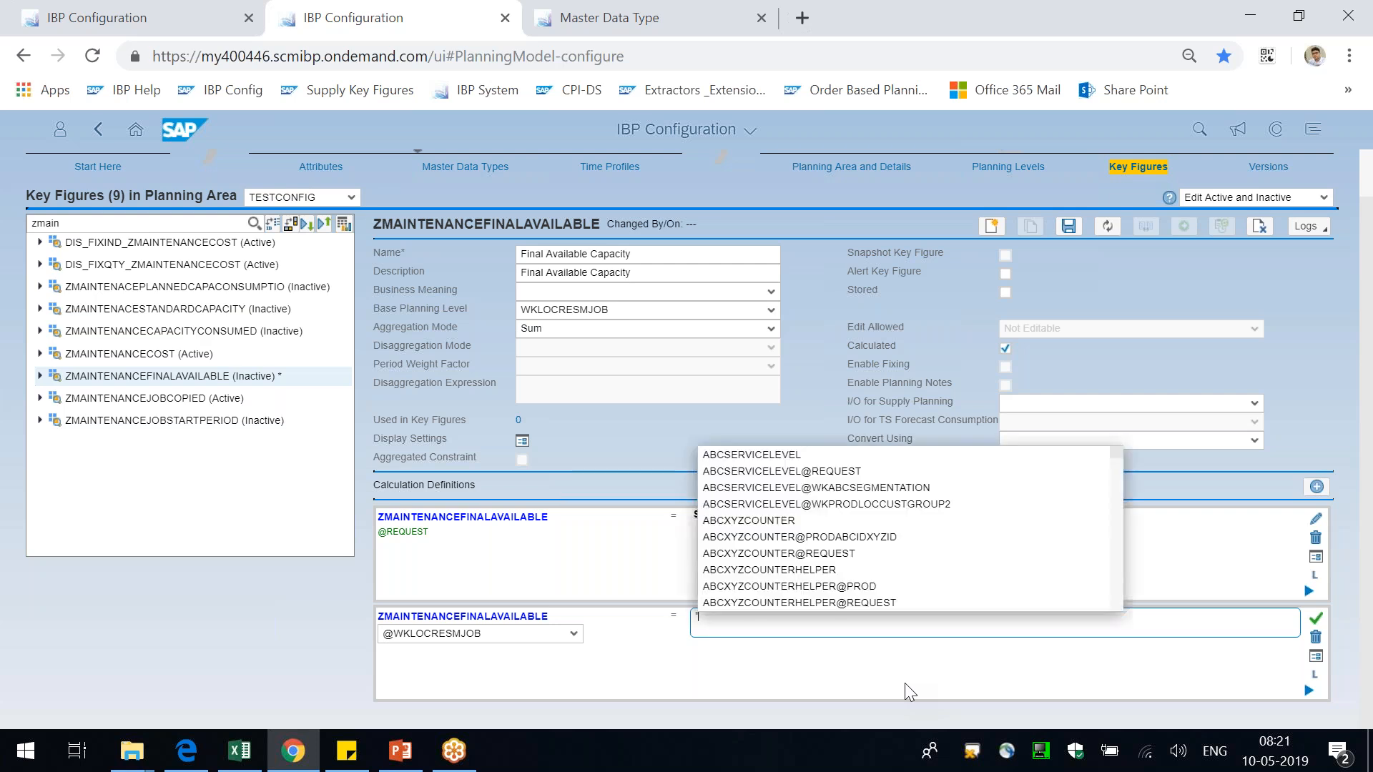
text(ZMAIN)
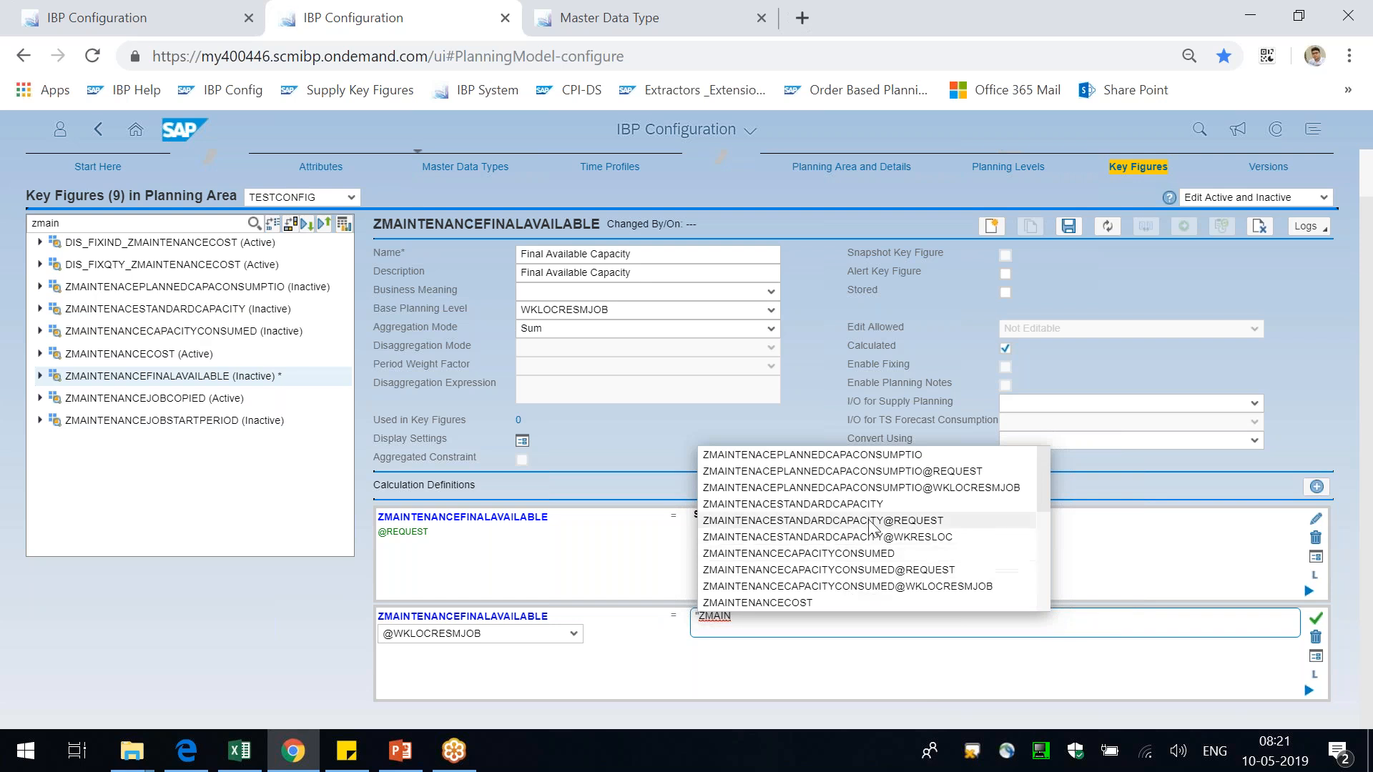
click(900, 538)
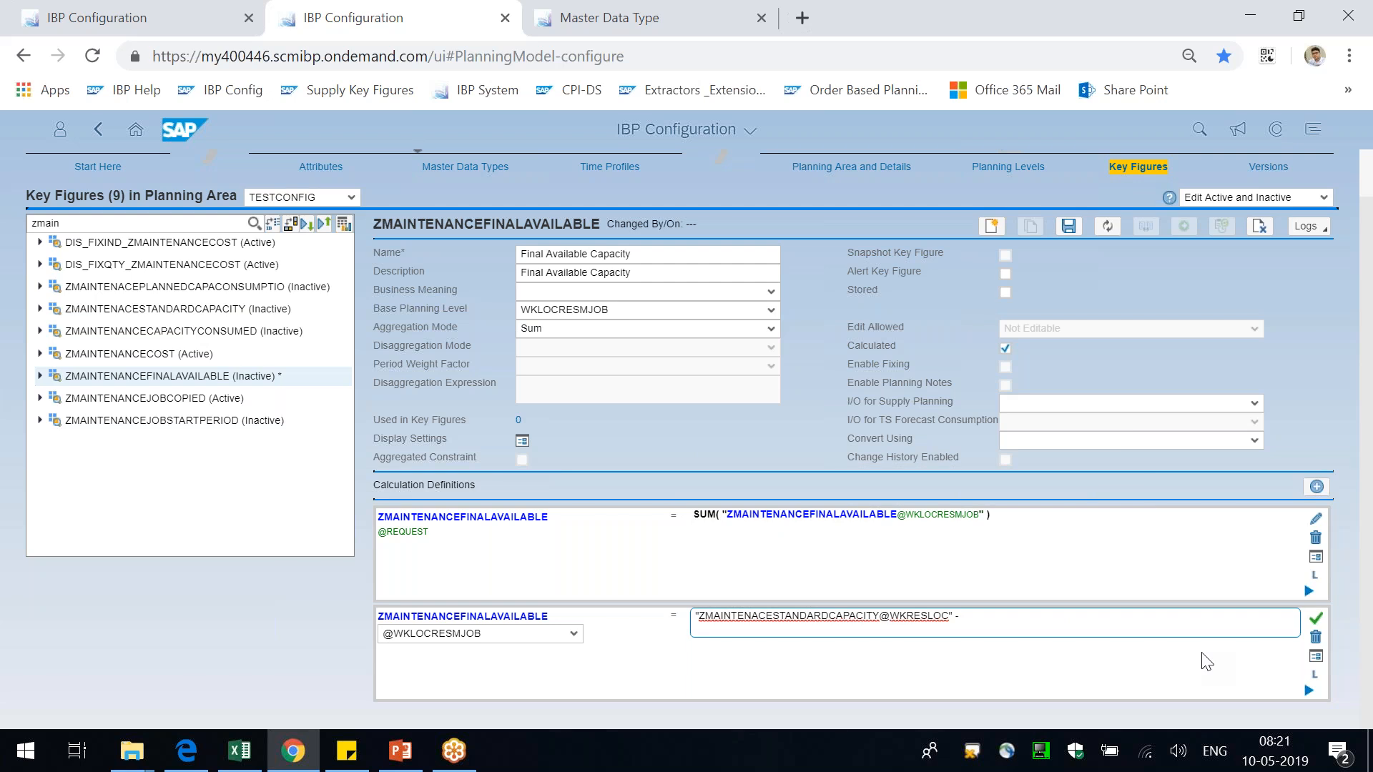
text(- ")
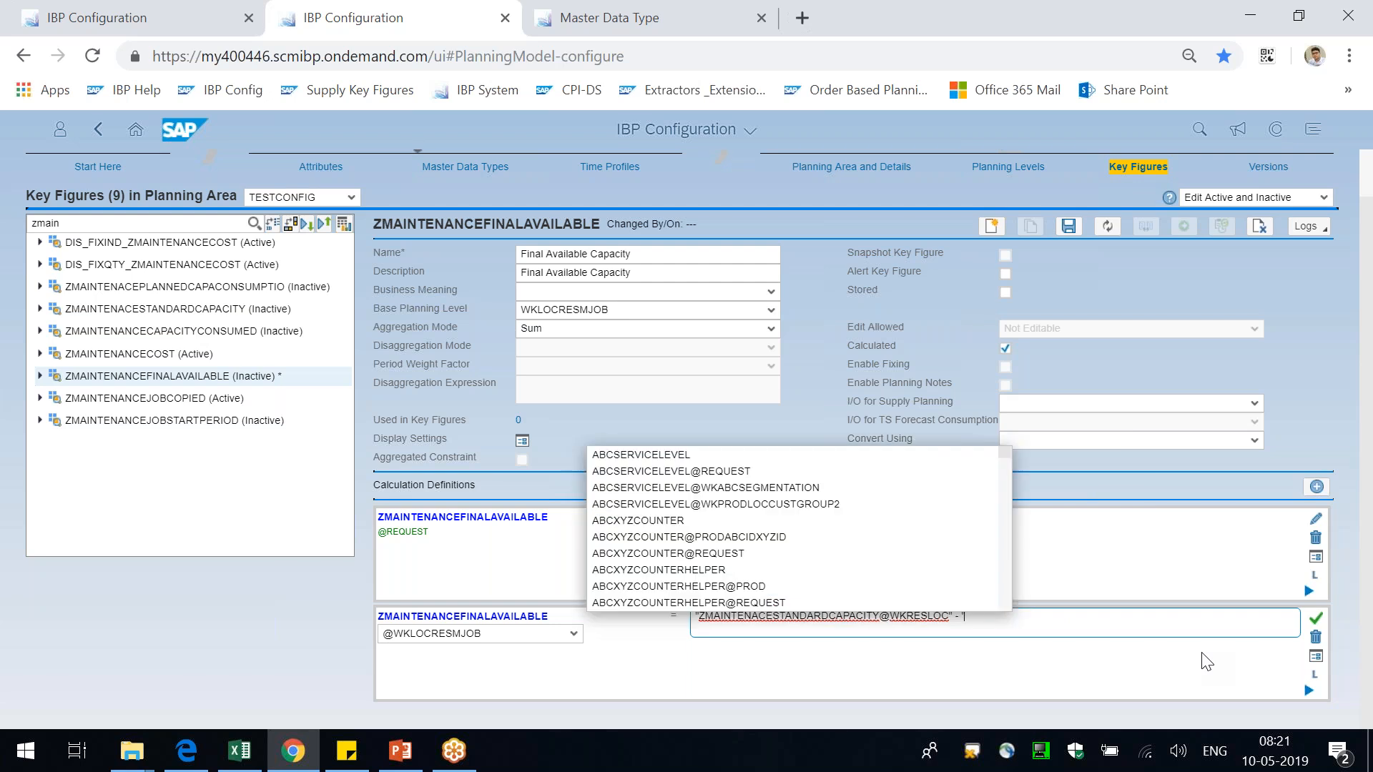
text(ZMAIN)
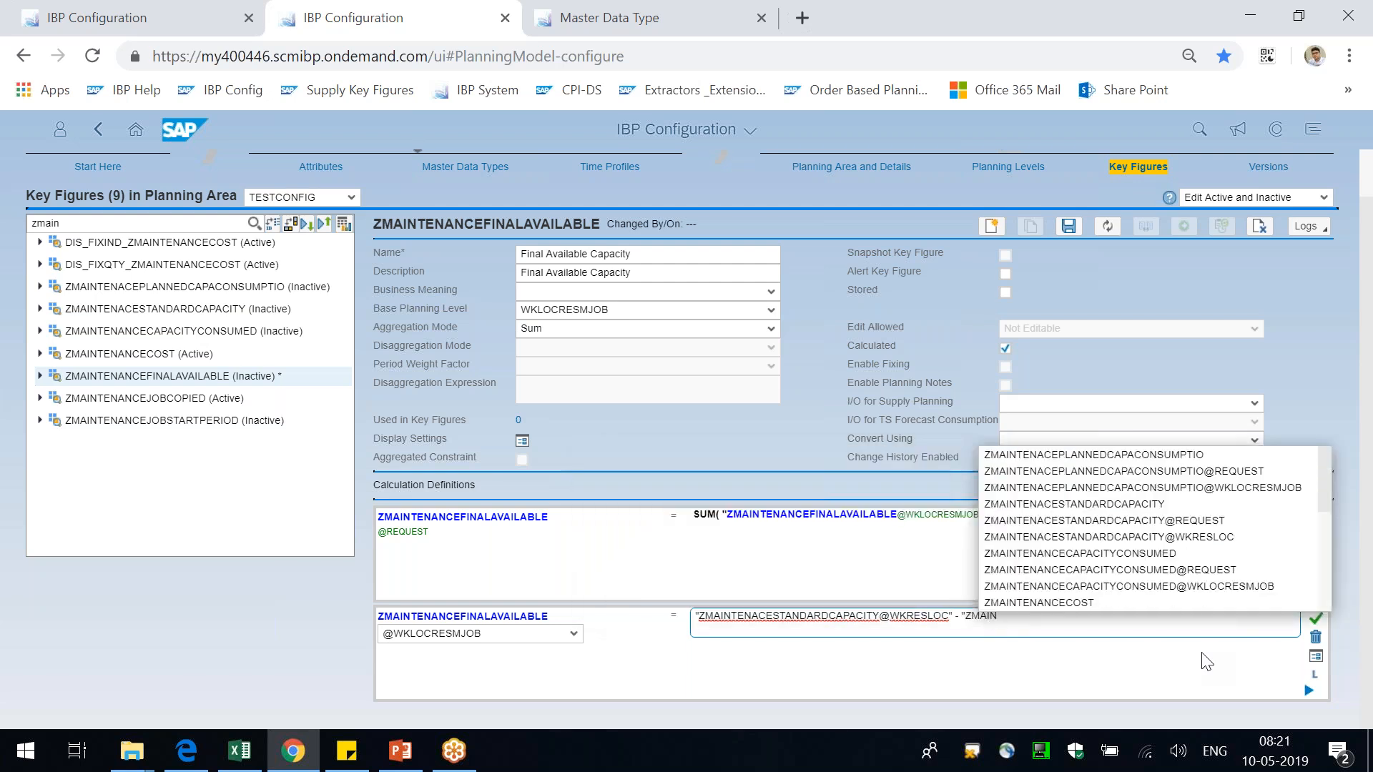
click(1257, 491)
click(1316, 618)
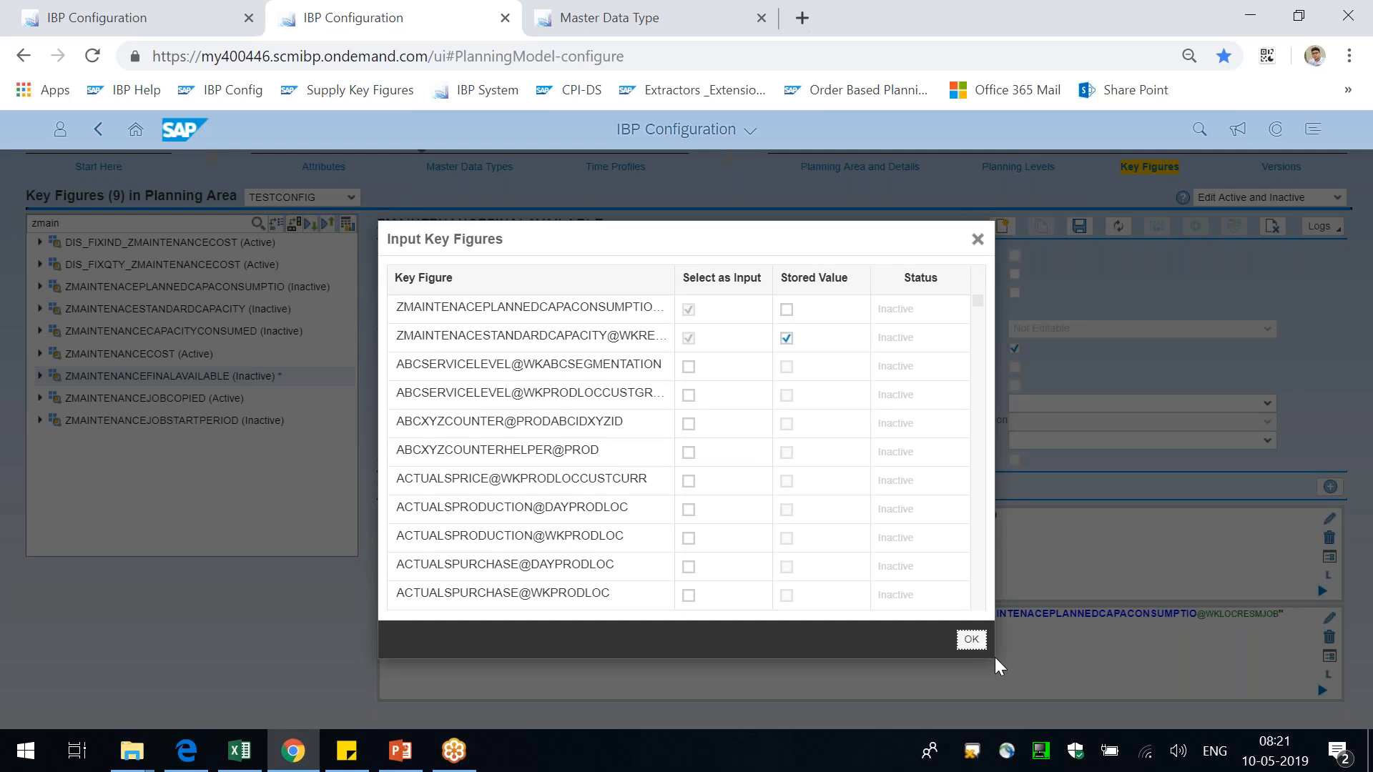
- Check the full names and planning levels of the two input key figures, accept them and save ZMAINTENANCEFINALAVAILABLE
drag(997, 665, 1184, 667)
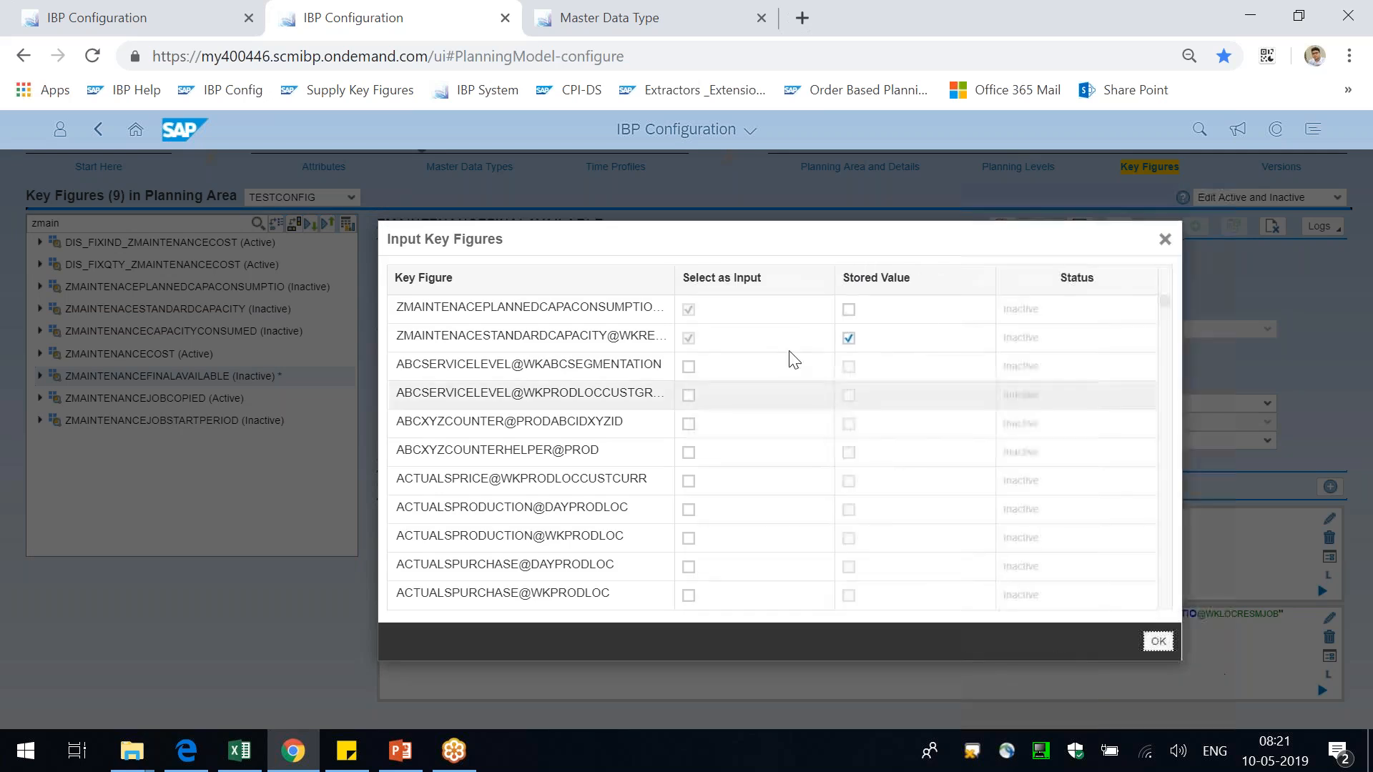
drag(675, 289, 791, 286)
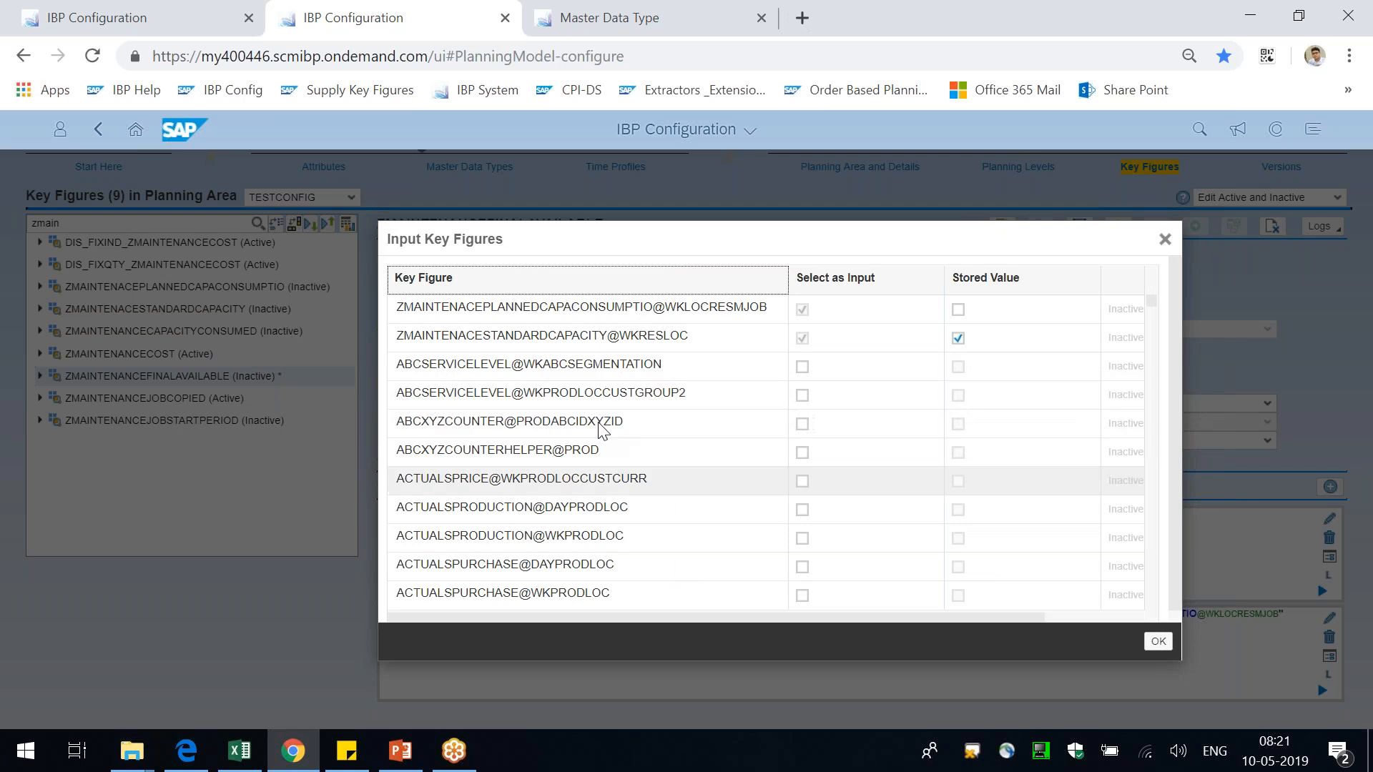
drag(414, 308, 767, 315)
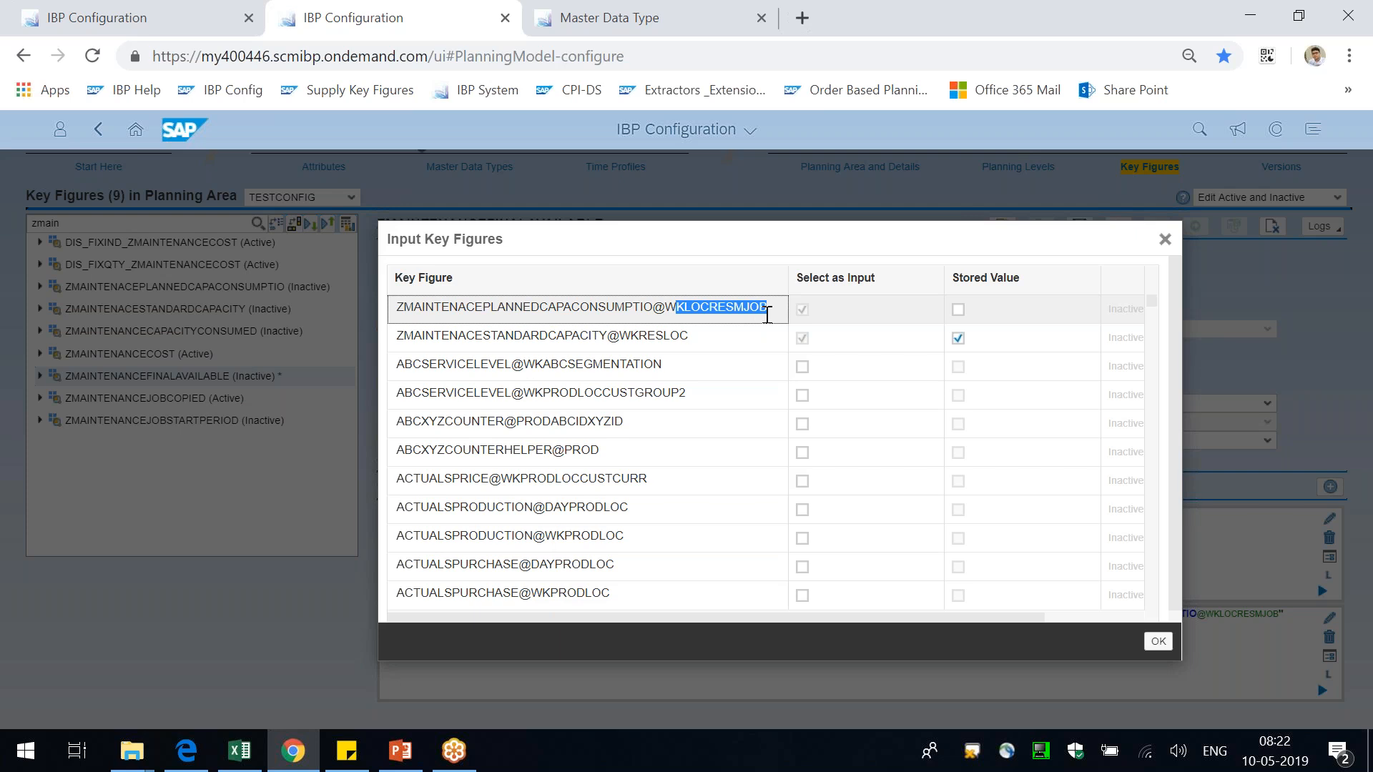
drag(556, 336, 478, 336)
click(592, 340)
drag(593, 341, 551, 341)
drag(648, 341, 678, 340)
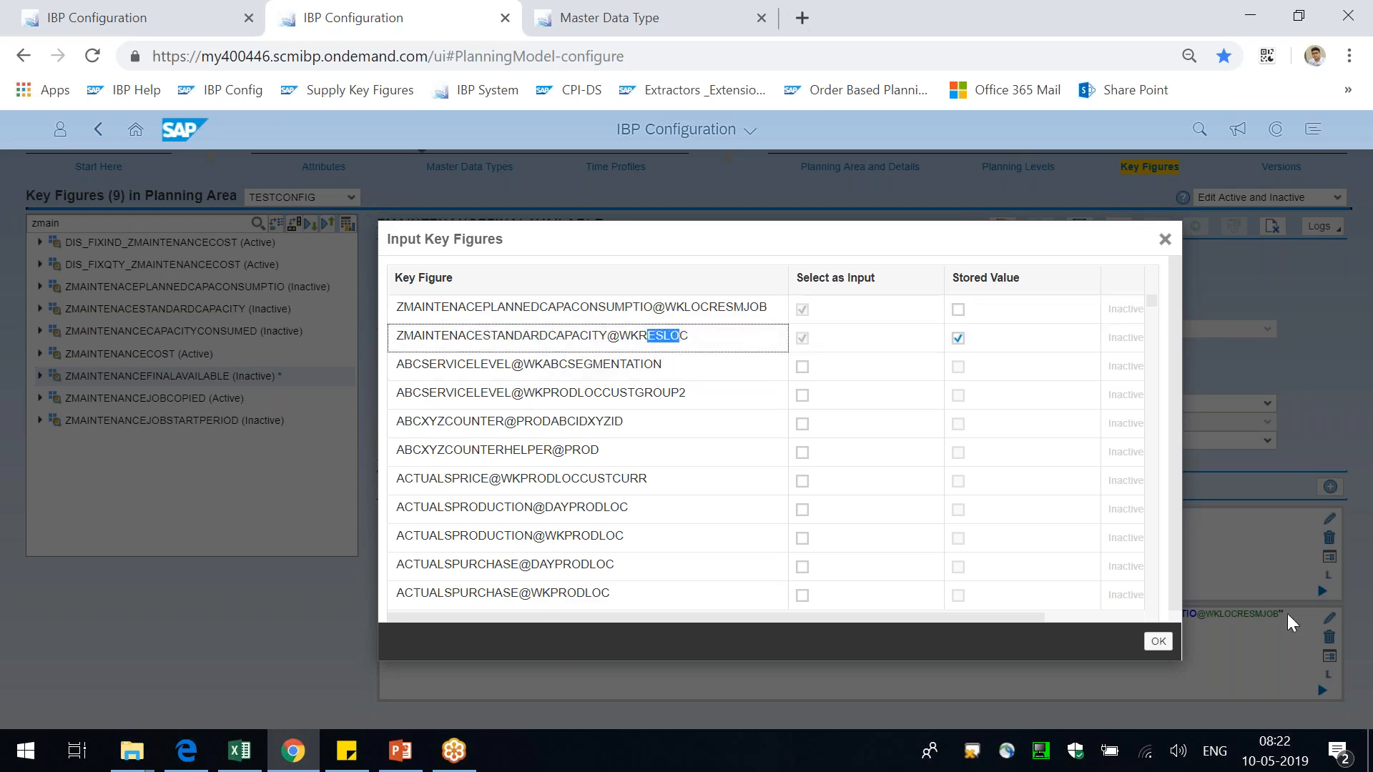
click(1160, 642)
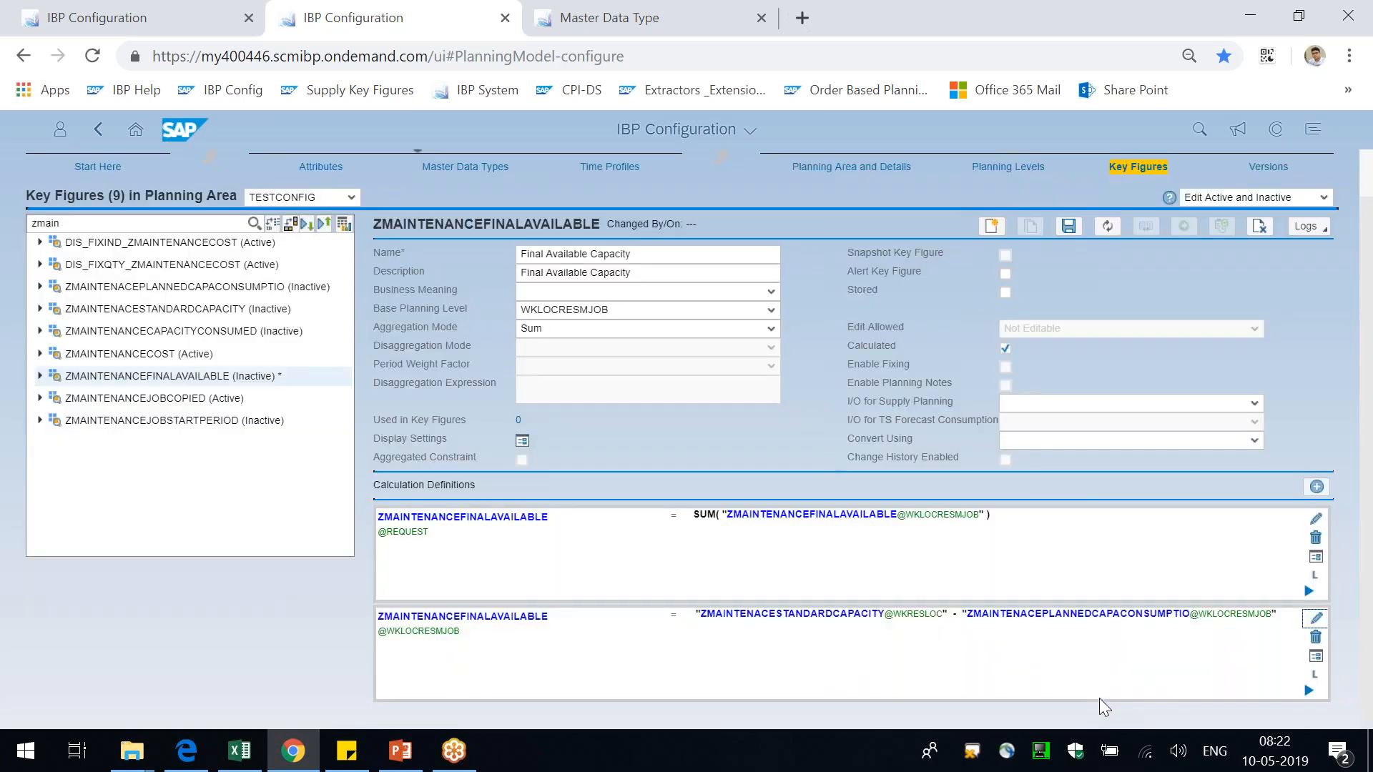
click(1078, 237)
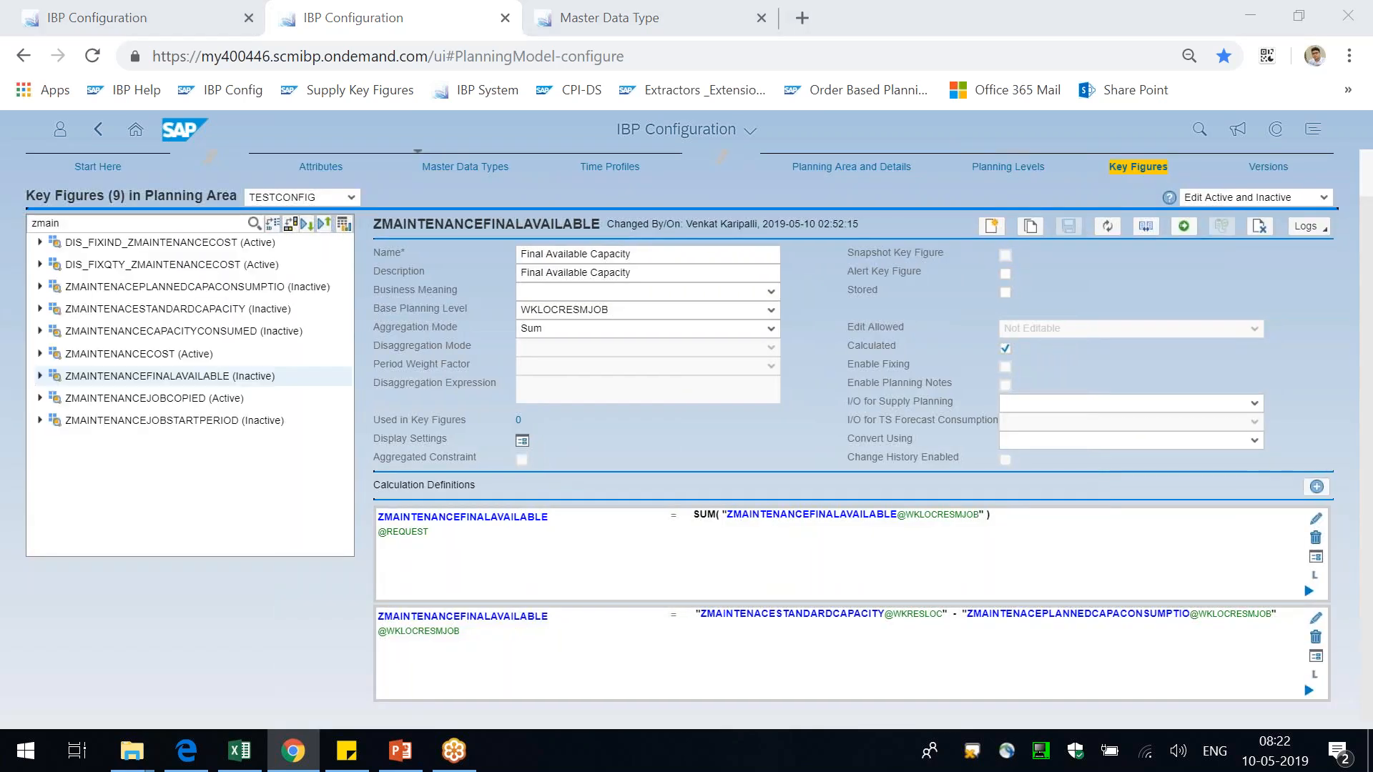
- Switch to PowerPoint and clear the Manual Assembler row in the lower capacity table
key(alt+Tab)
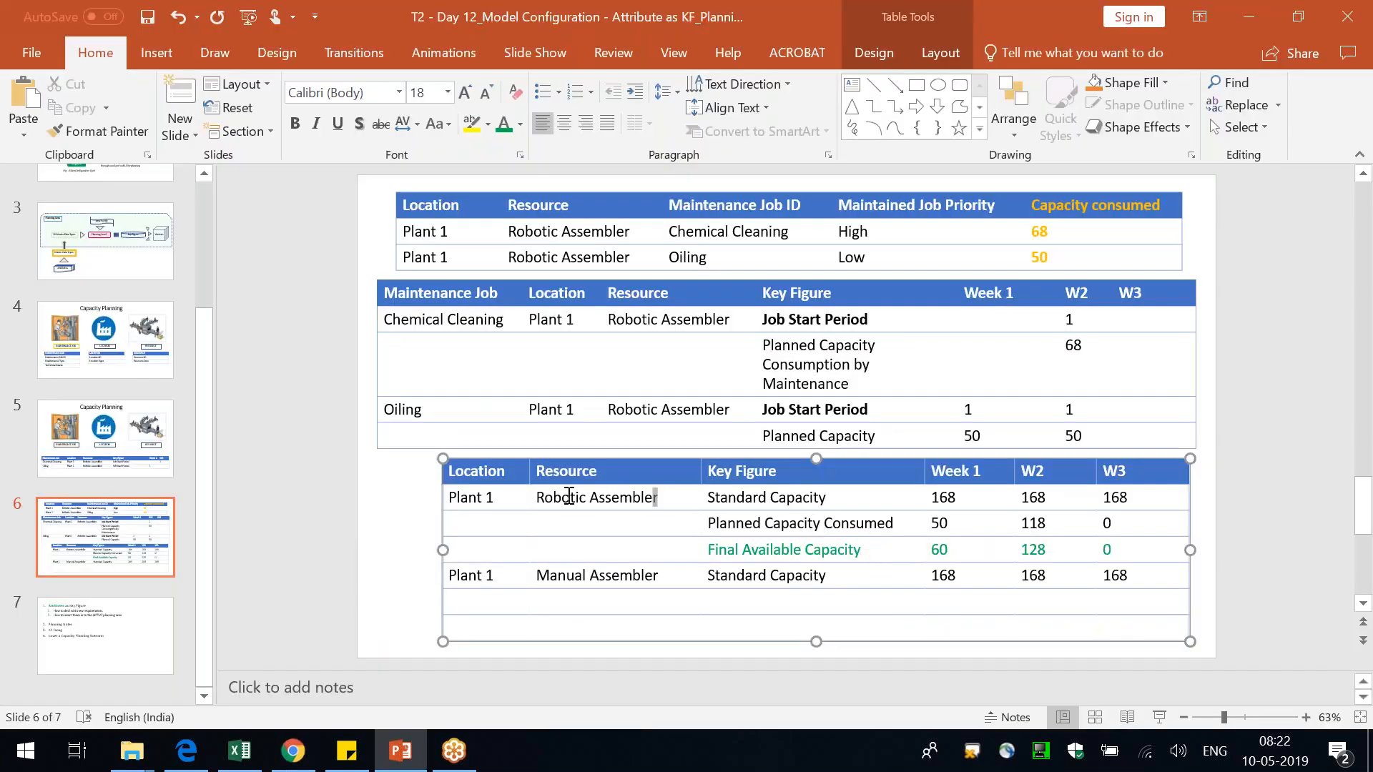
drag(658, 497, 472, 471)
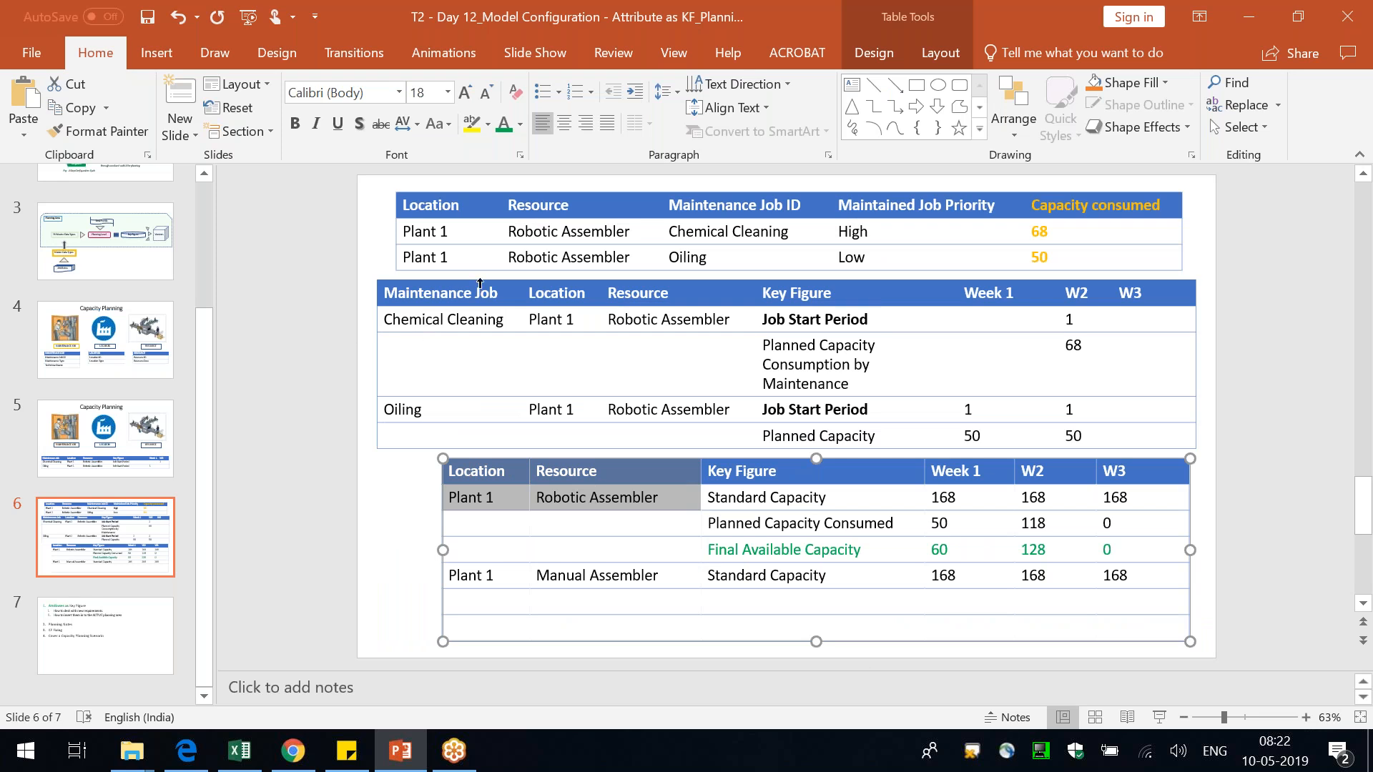
drag(861, 547, 1143, 550)
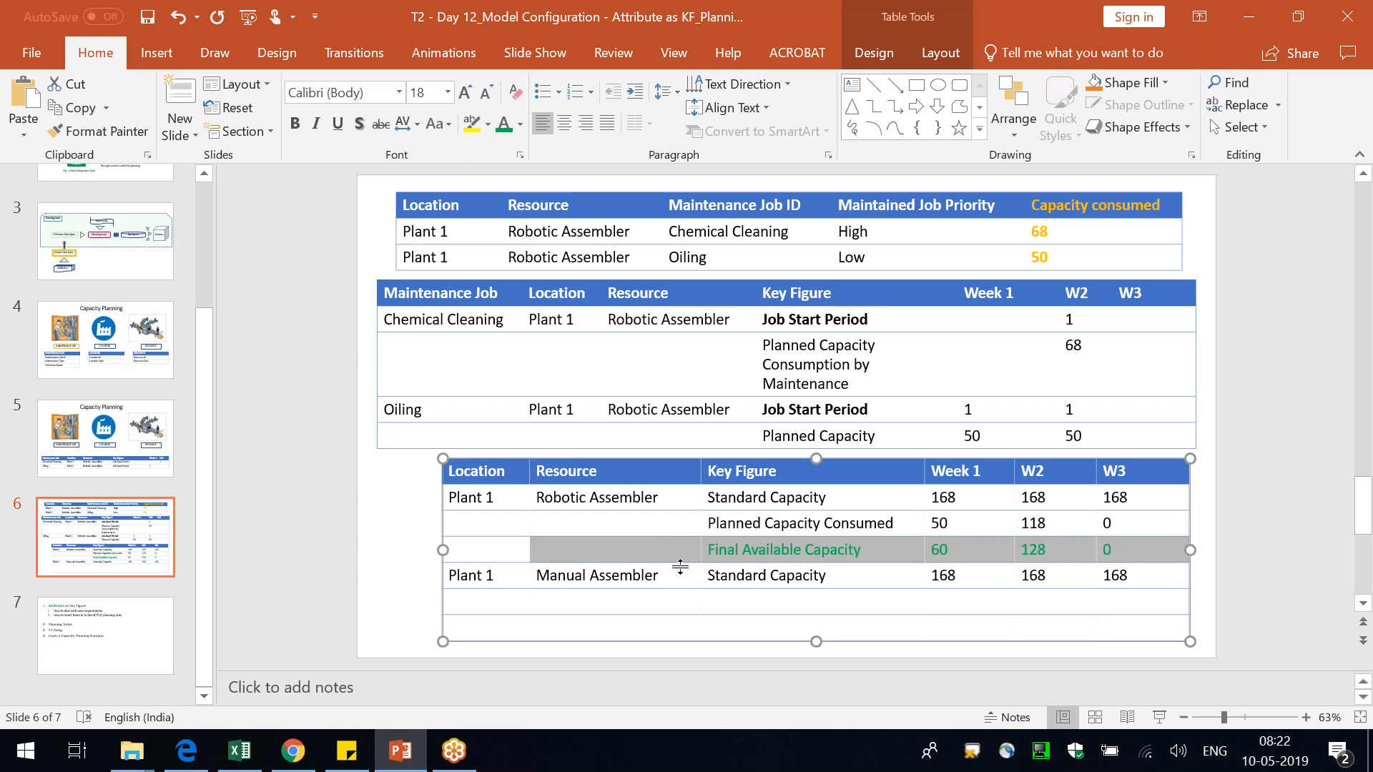
drag(1135, 573, 507, 580)
key(Delete)
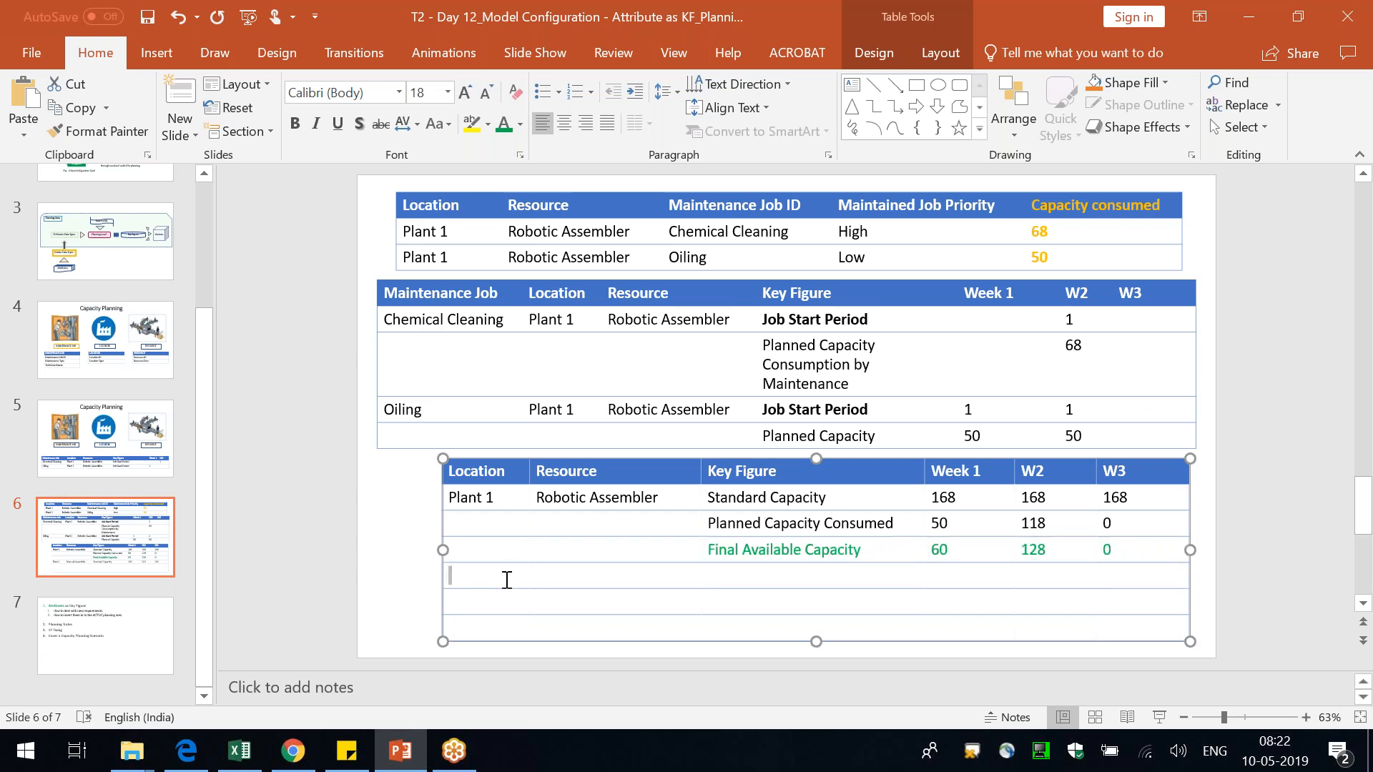
- Enter Capacity Supply in bold in the Key Figure column, in the row below Final Available Capacity
key(Tab)
key(Tab)
text(Capacity)
key(BackSpace)
key(BackSpace)
key(BackSpace)
key(BackSpace)
text(ity Supply)
key(shift+Home)
key(ctrl+b)
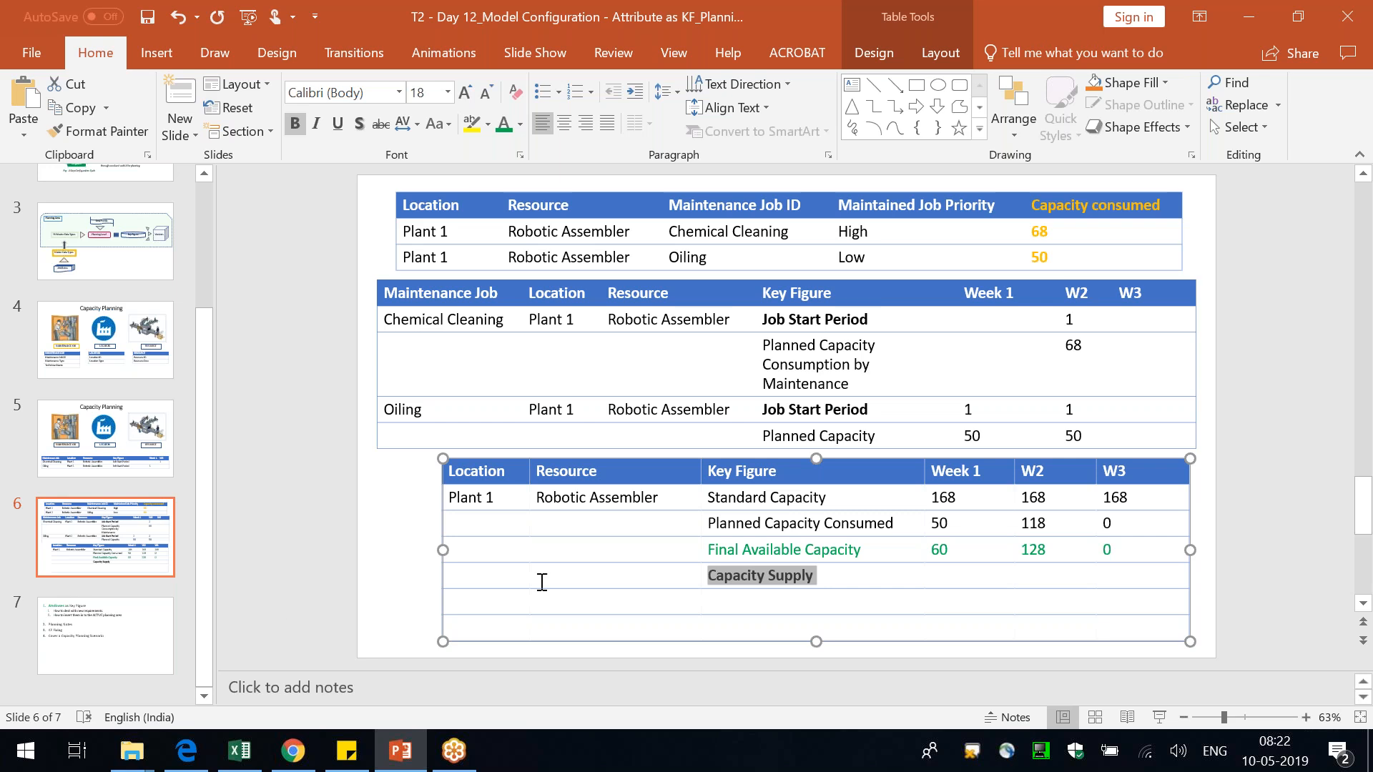
- Examine the Capacity Supply and Final Available Capacity rows against the Location column of the lower capacity table
click(310, 497)
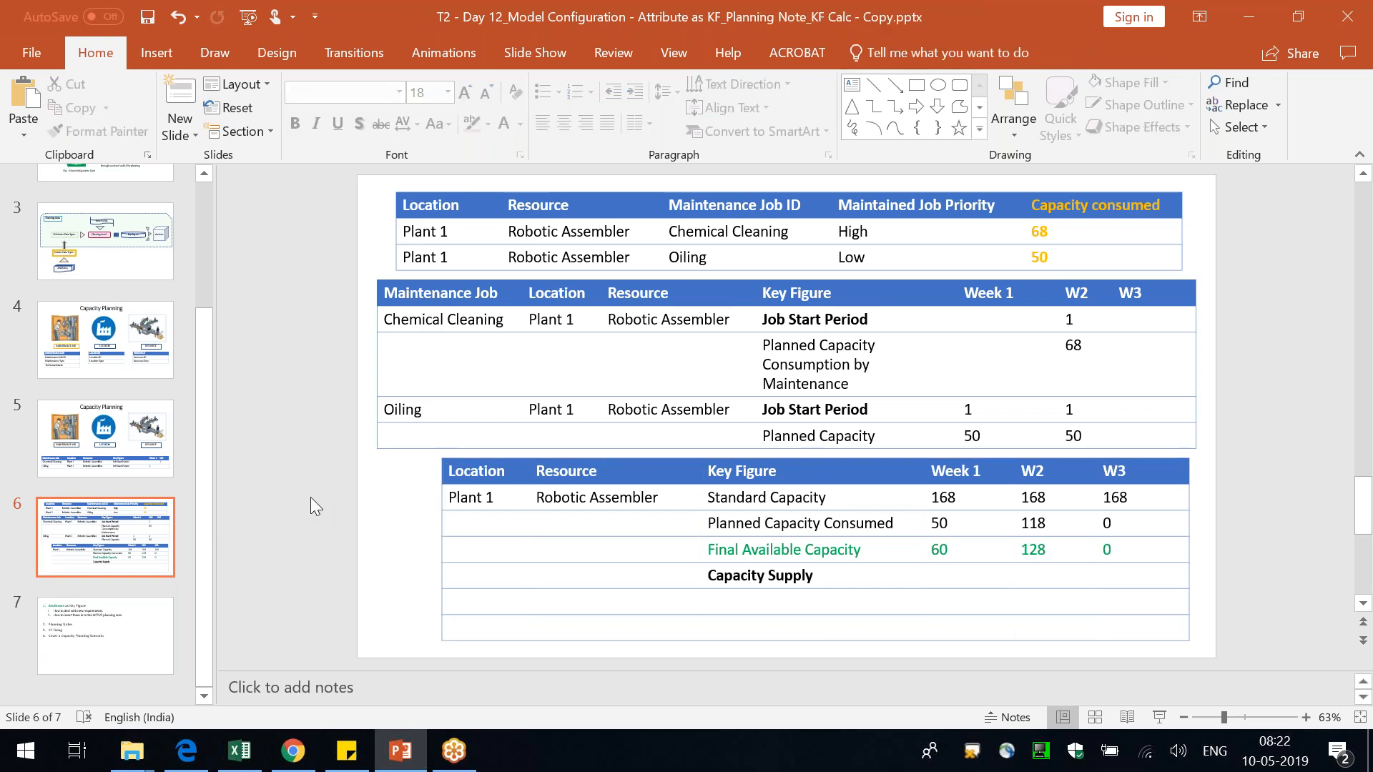
click(833, 571)
click(484, 476)
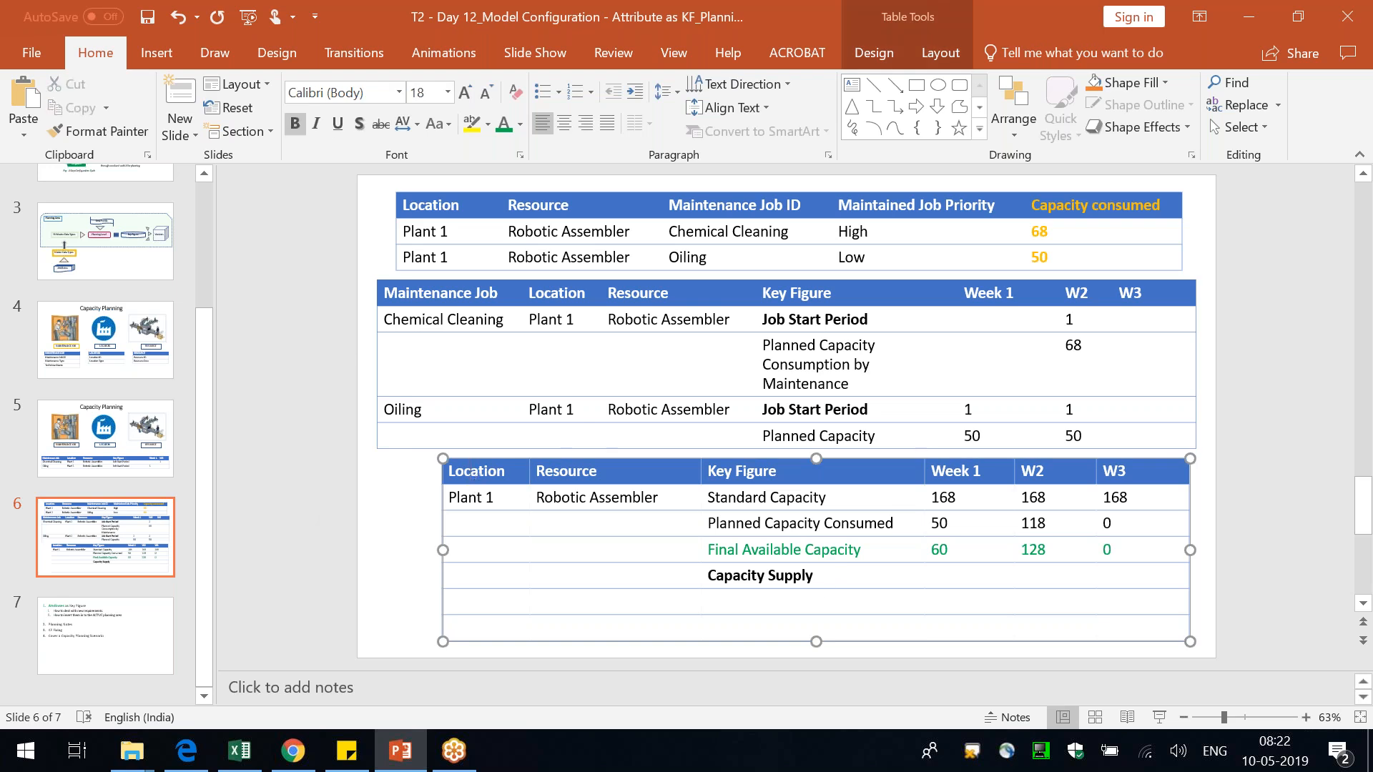
drag(834, 576, 720, 579)
click(1016, 602)
click(839, 552)
click(496, 474)
- Switch to IBP Configuration and change the base planning level of ZMAINTENANCEFINALAVAILABLE to WKRESLOC
key(alt+Tab)
drag(526, 252, 610, 254)
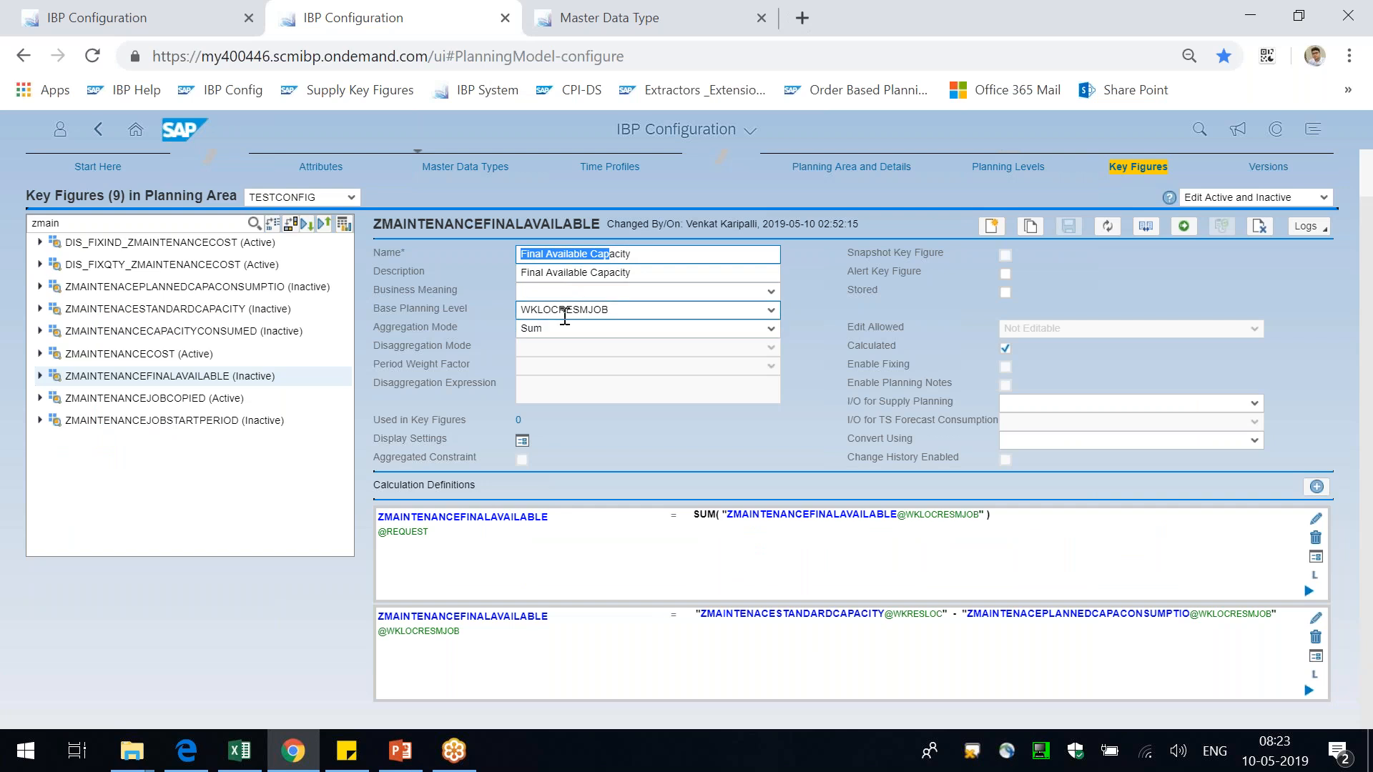
click(686, 308)
text(A)
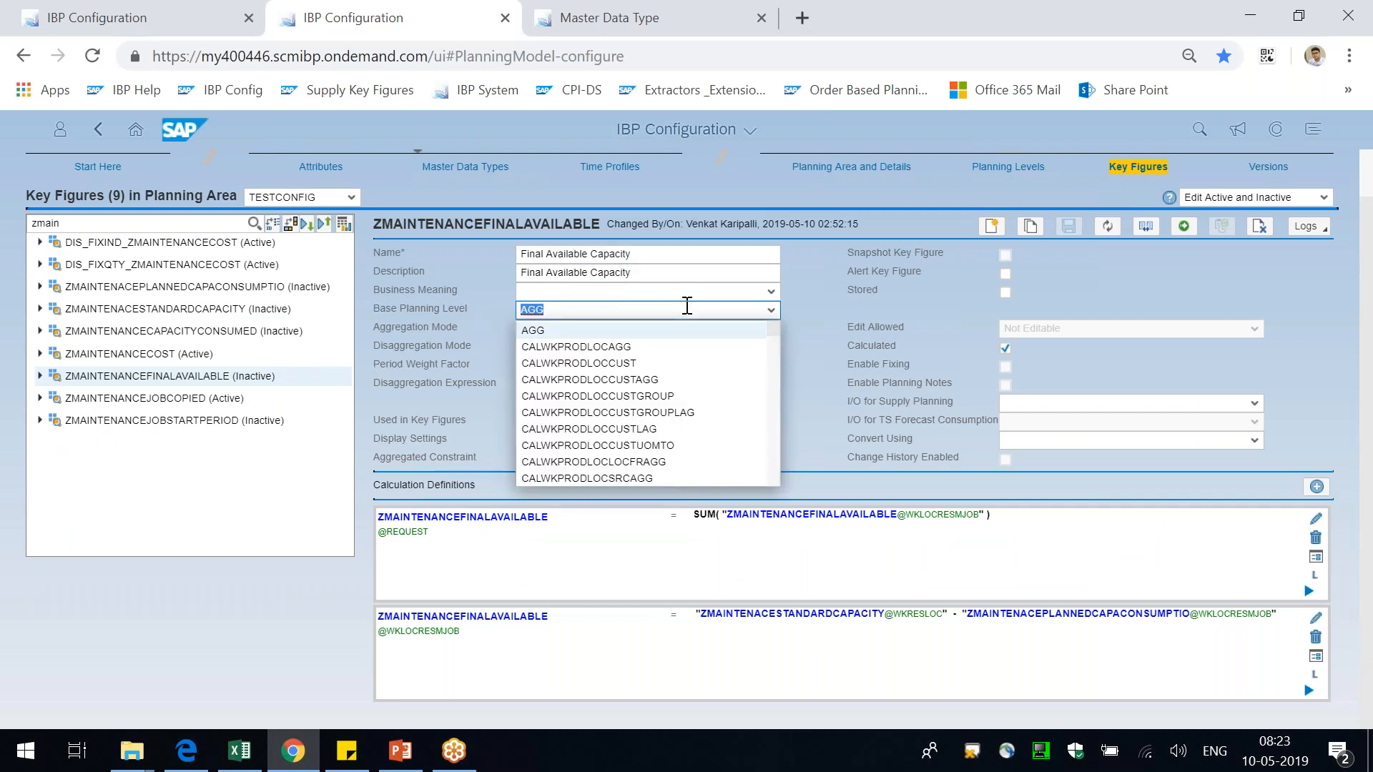
text(WKRESLOC)
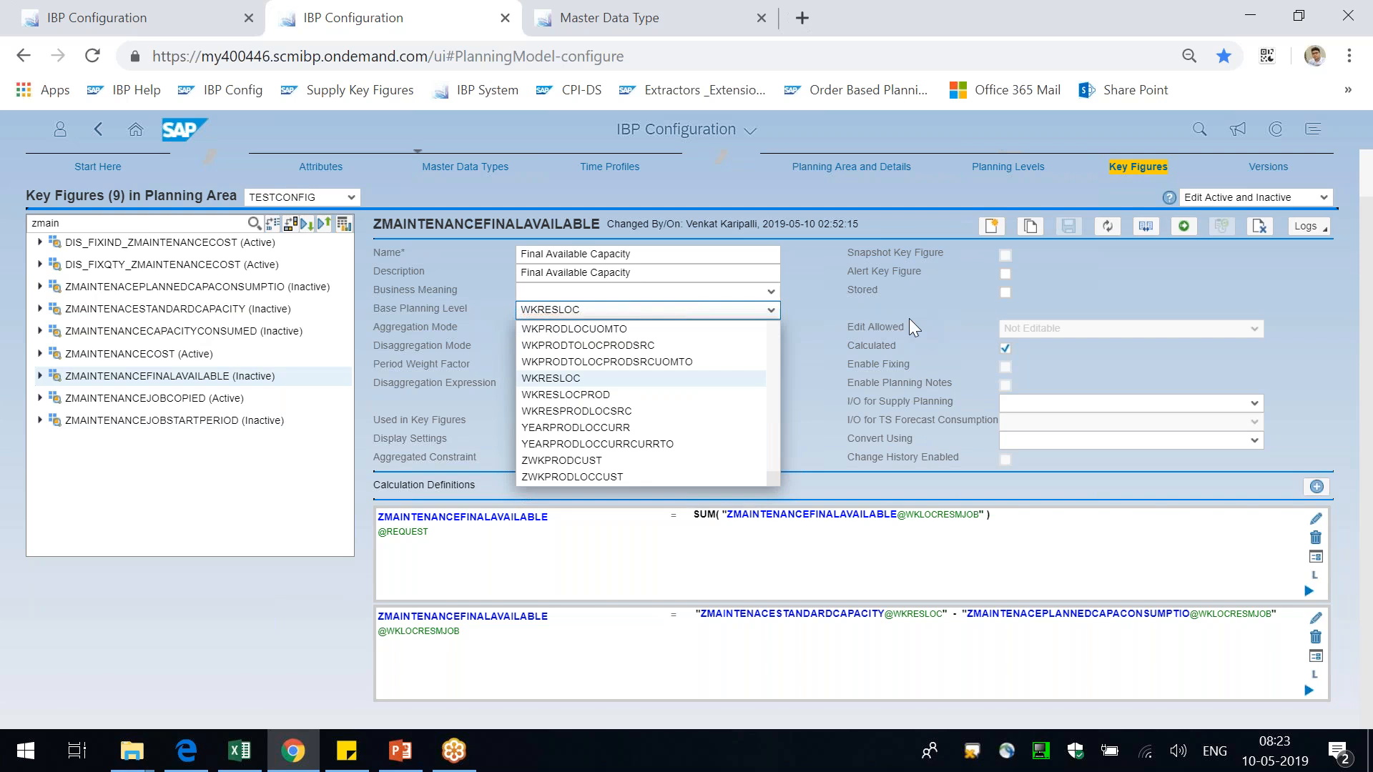
key(Return)
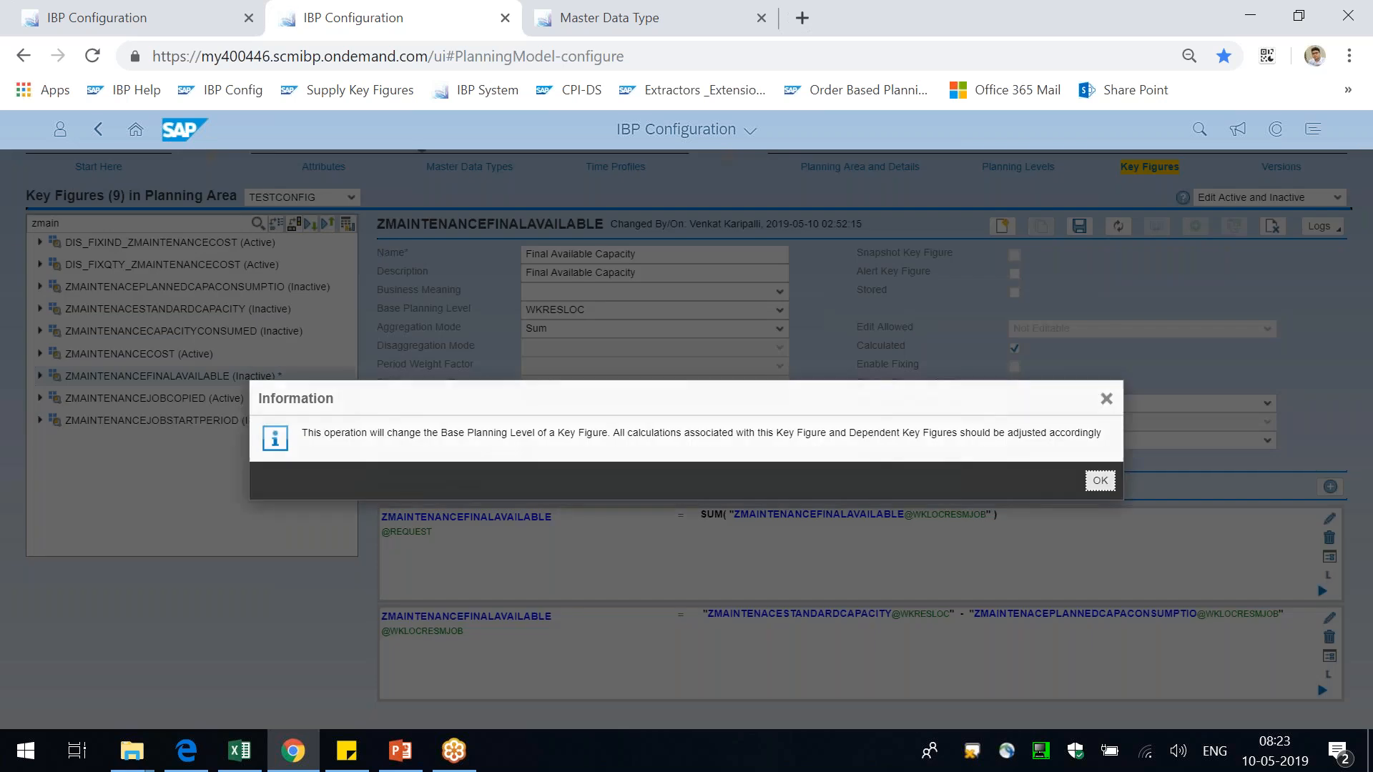
click(1100, 480)
click(1317, 524)
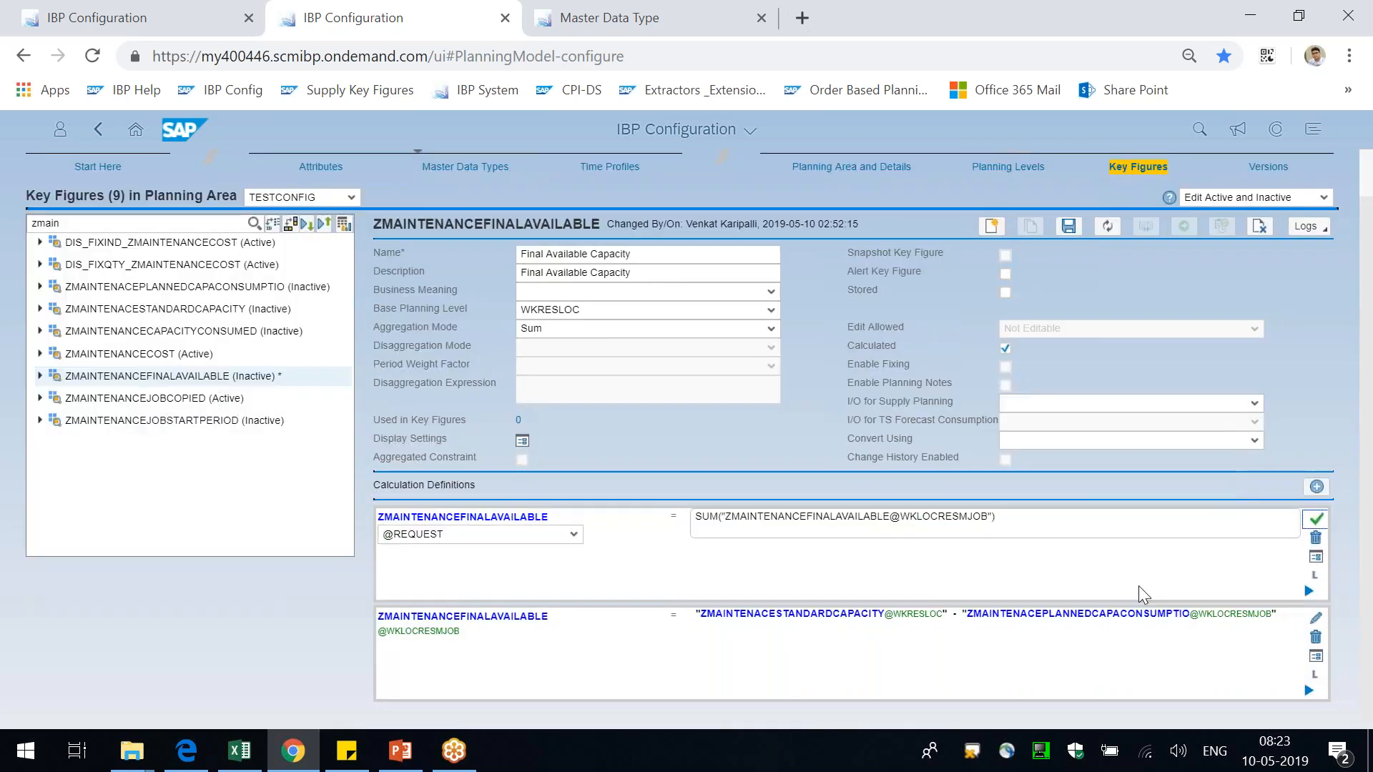
drag(899, 518, 1098, 515)
text(WRES)
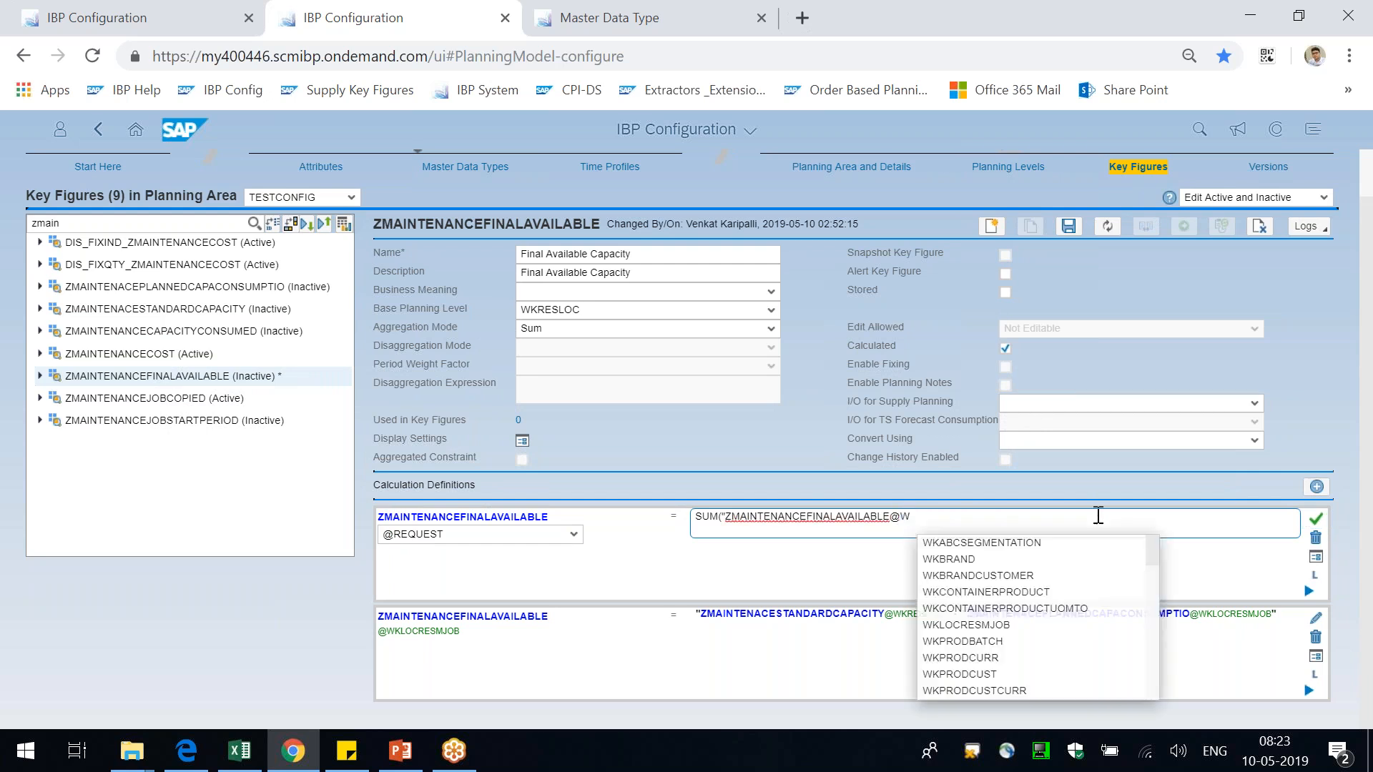
key(BackSpace)
text(KR)
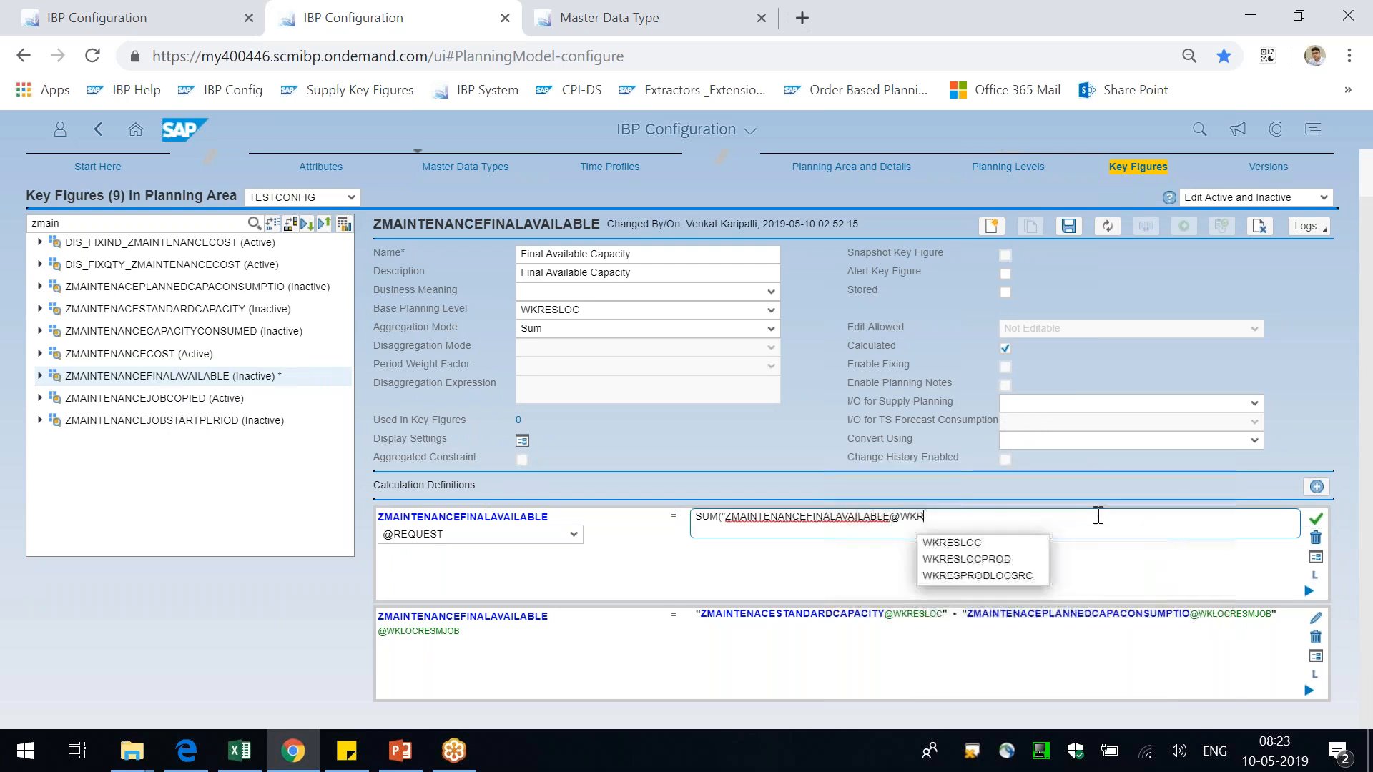
text(ESLOC")
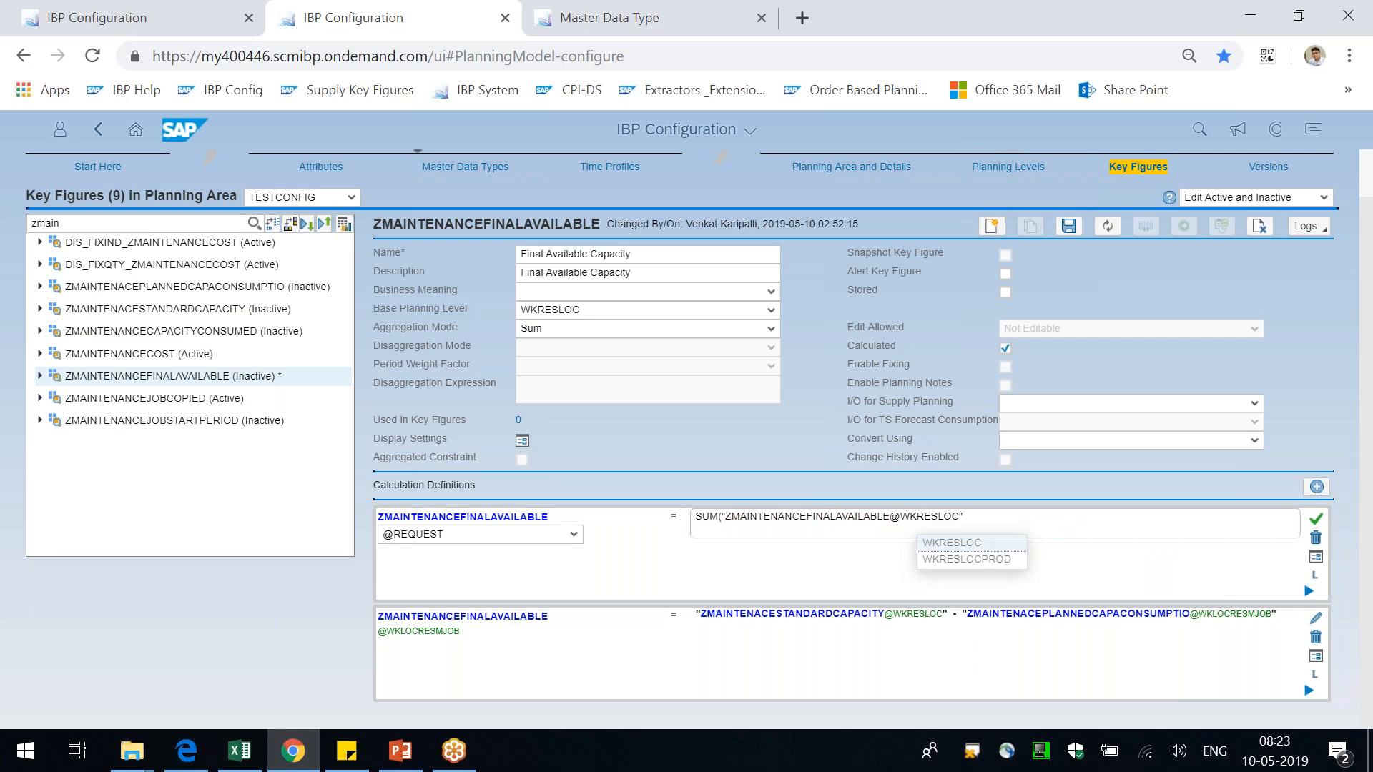
text())
click(1316, 519)
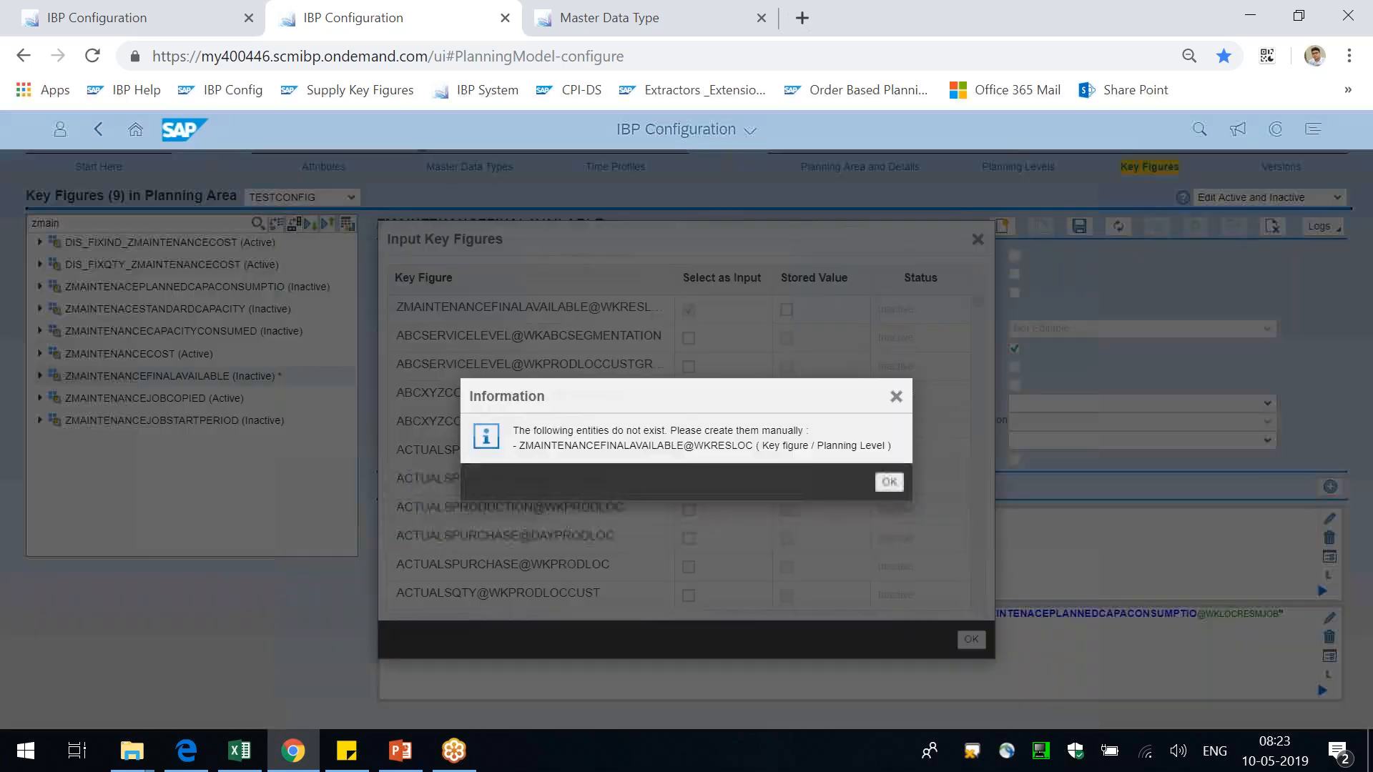
click(896, 396)
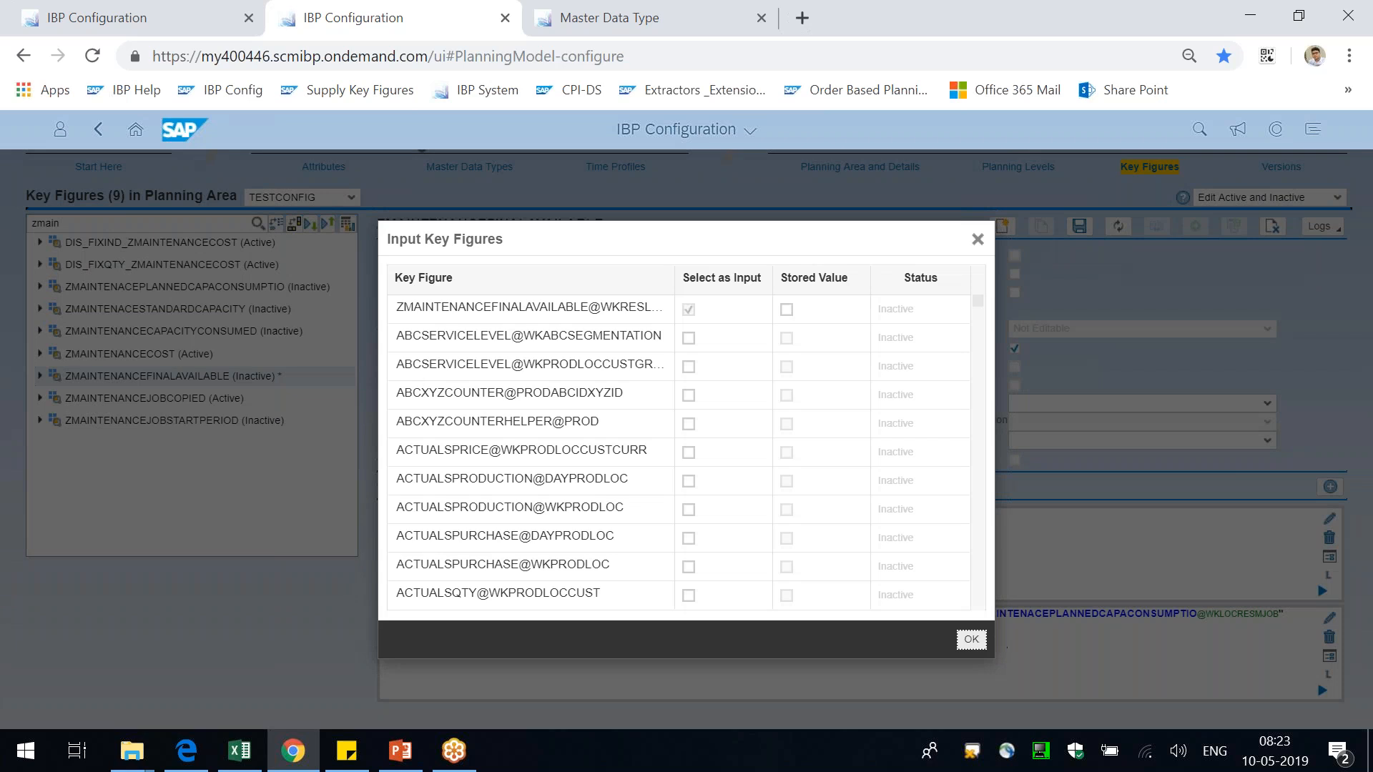
key(Return)
click(449, 632)
click(518, 636)
text(@)
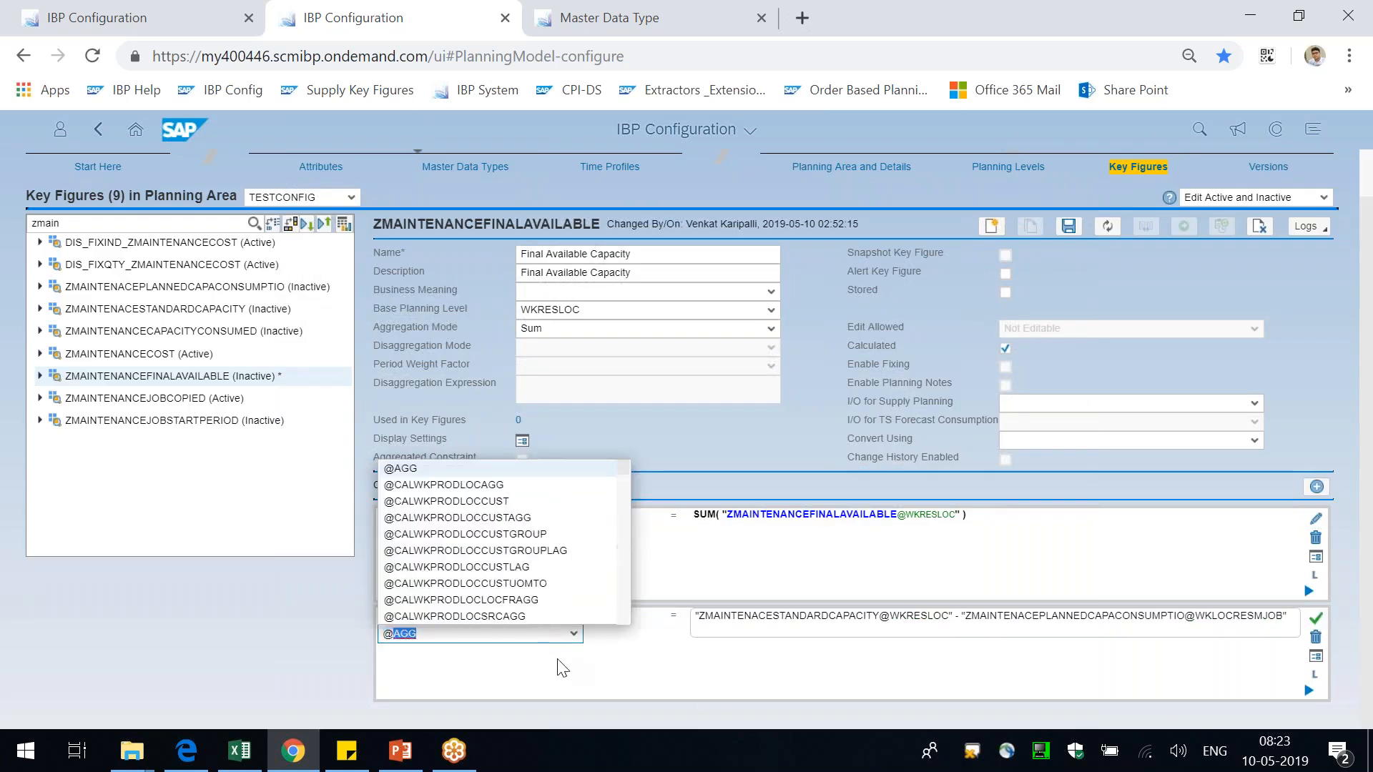
text(WKRESLOC)
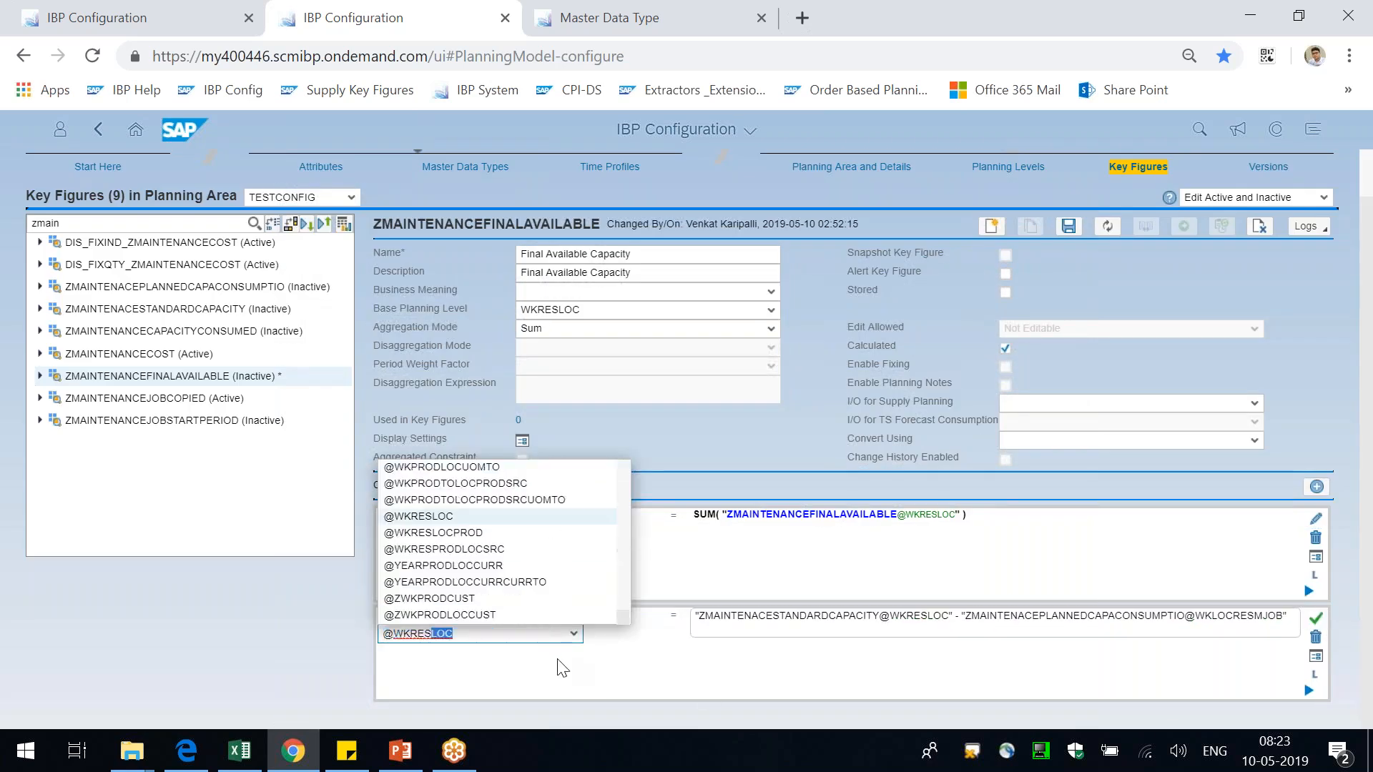
click(359, 663)
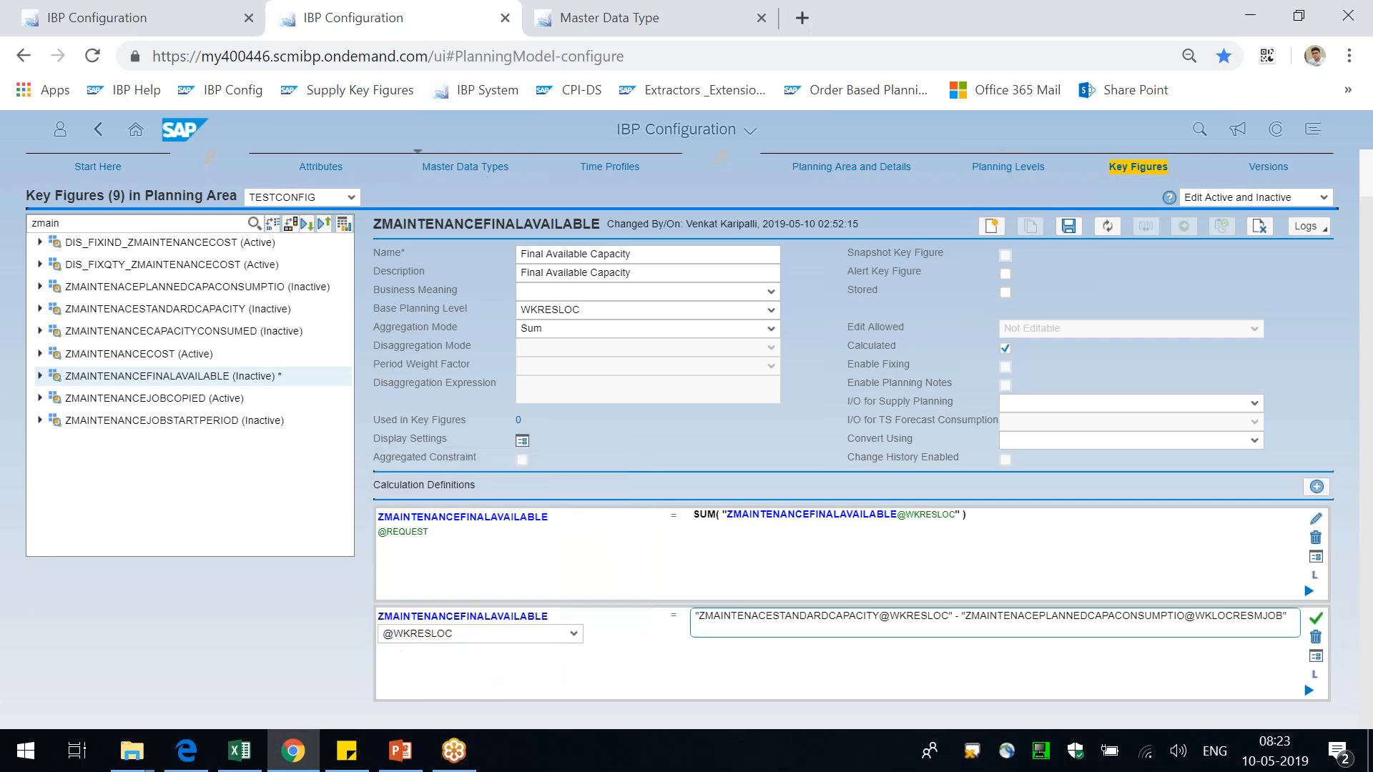
click(1314, 620)
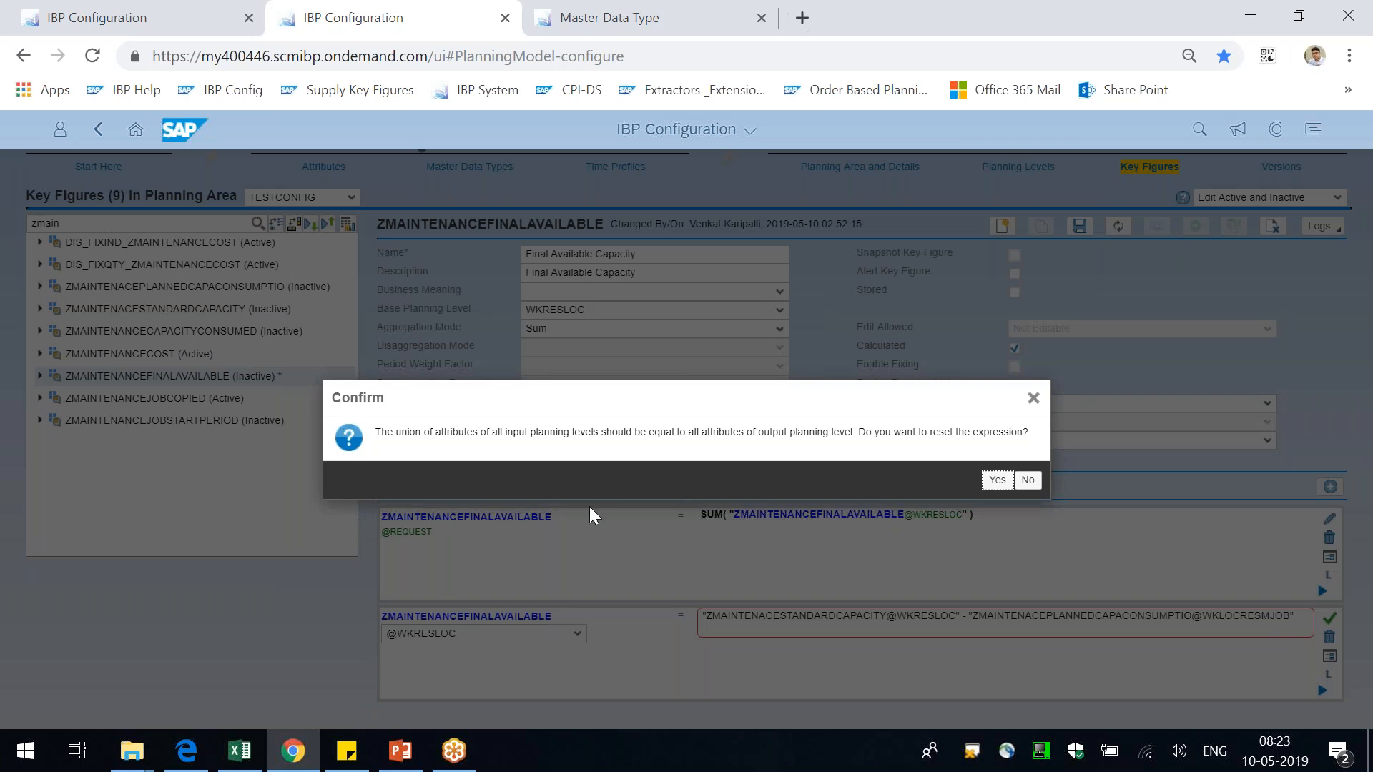
- Examine the confirmation message comparing attributes of the input and output planning levels, and accept resetting the expression
drag(594, 433, 522, 432)
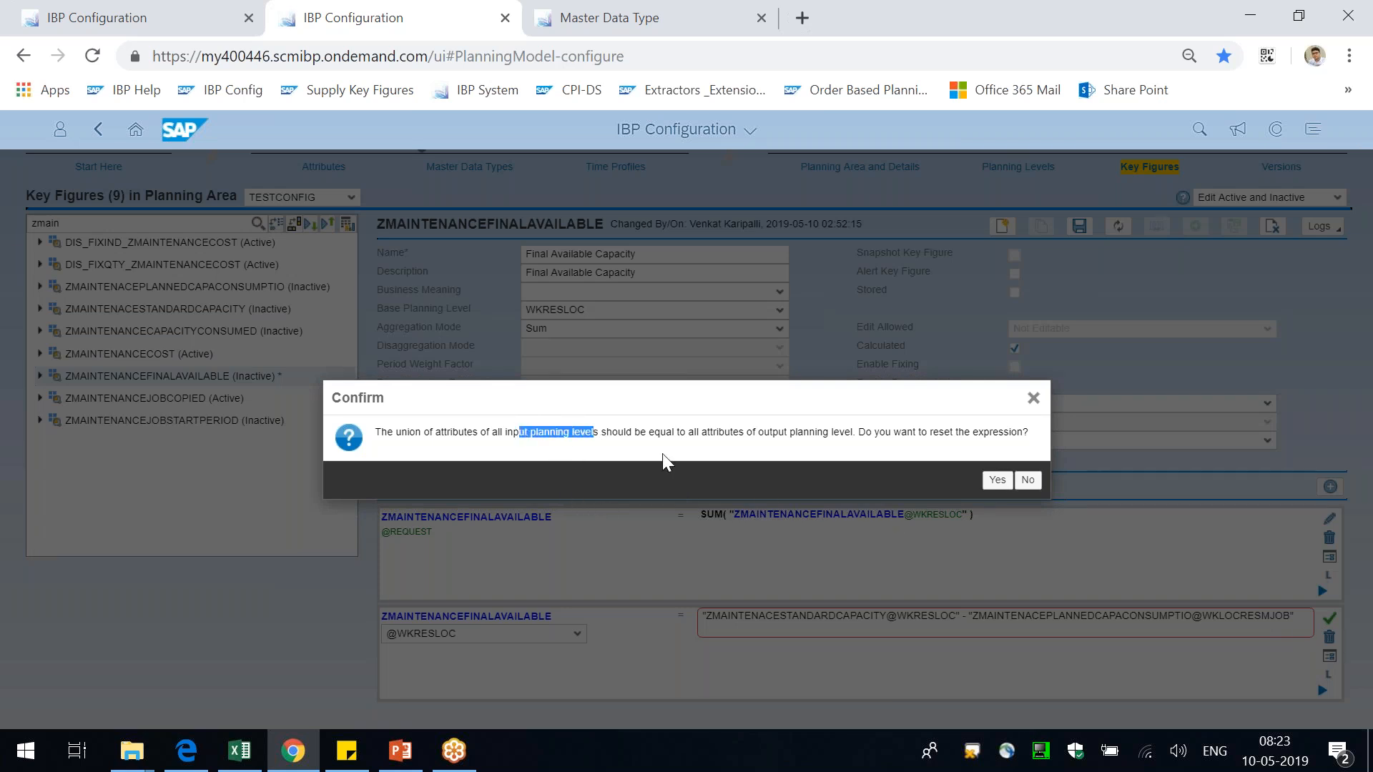
drag(725, 432, 814, 432)
click(885, 435)
drag(591, 432, 423, 432)
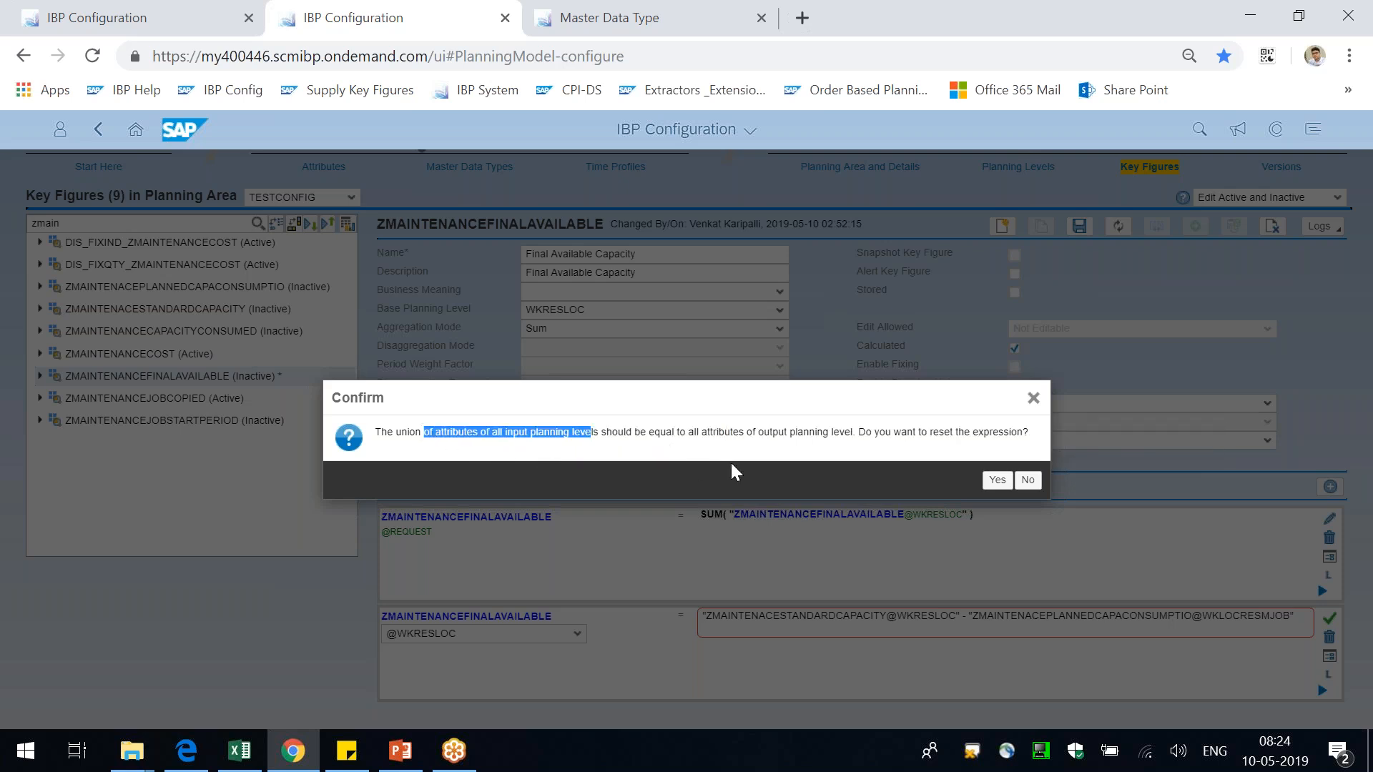
drag(707, 432, 753, 432)
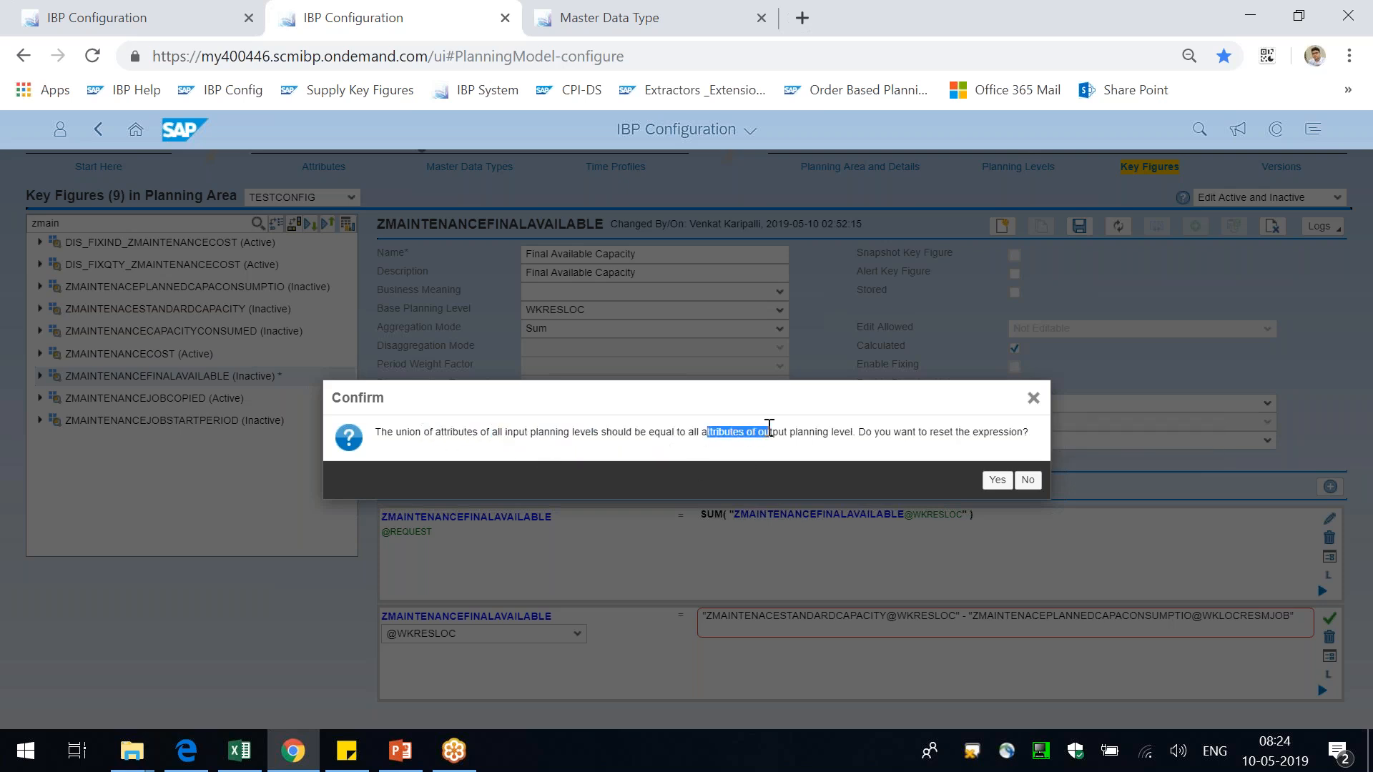
click(993, 481)
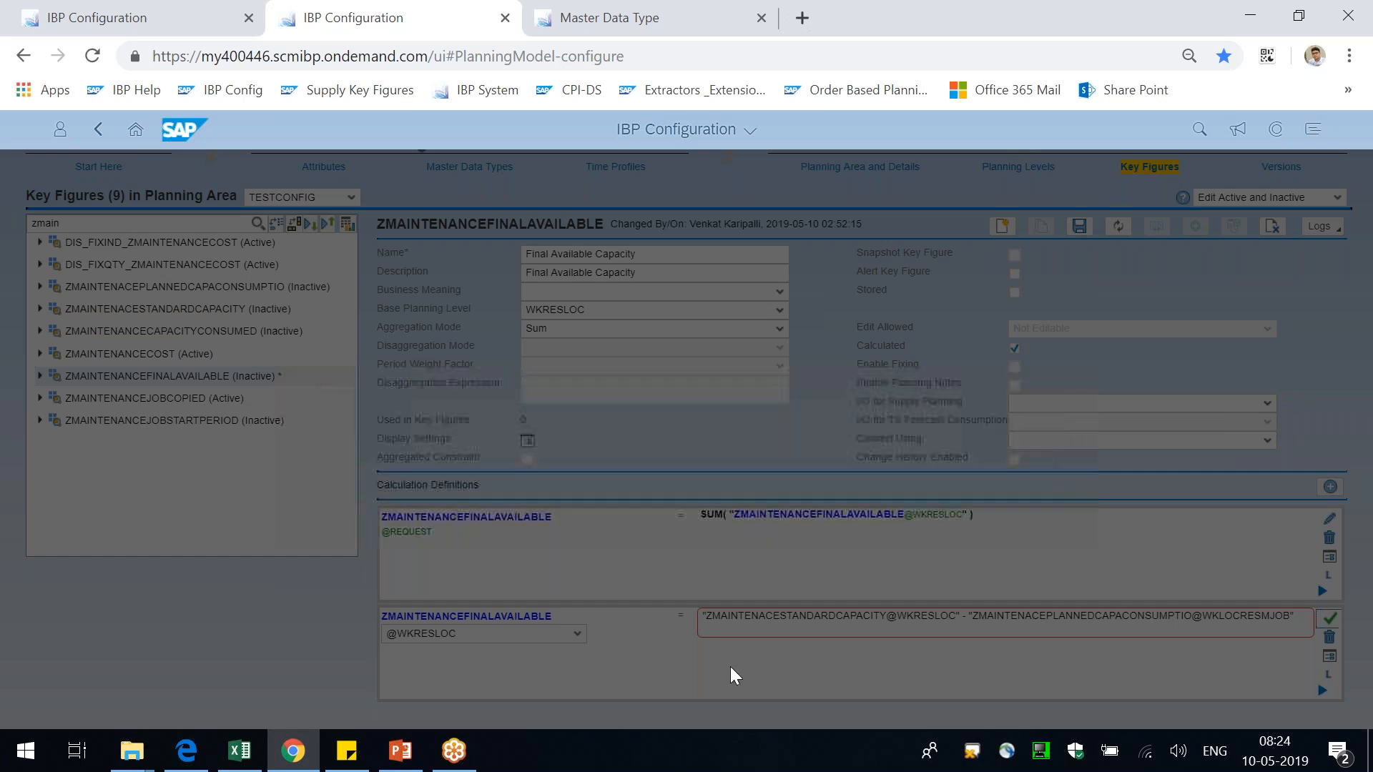
- Switch to PowerPoint, add a new slide at the end of the deck and delete its content placeholder
click(401, 751)
right_click(145, 681)
click(236, 659)
click(805, 303)
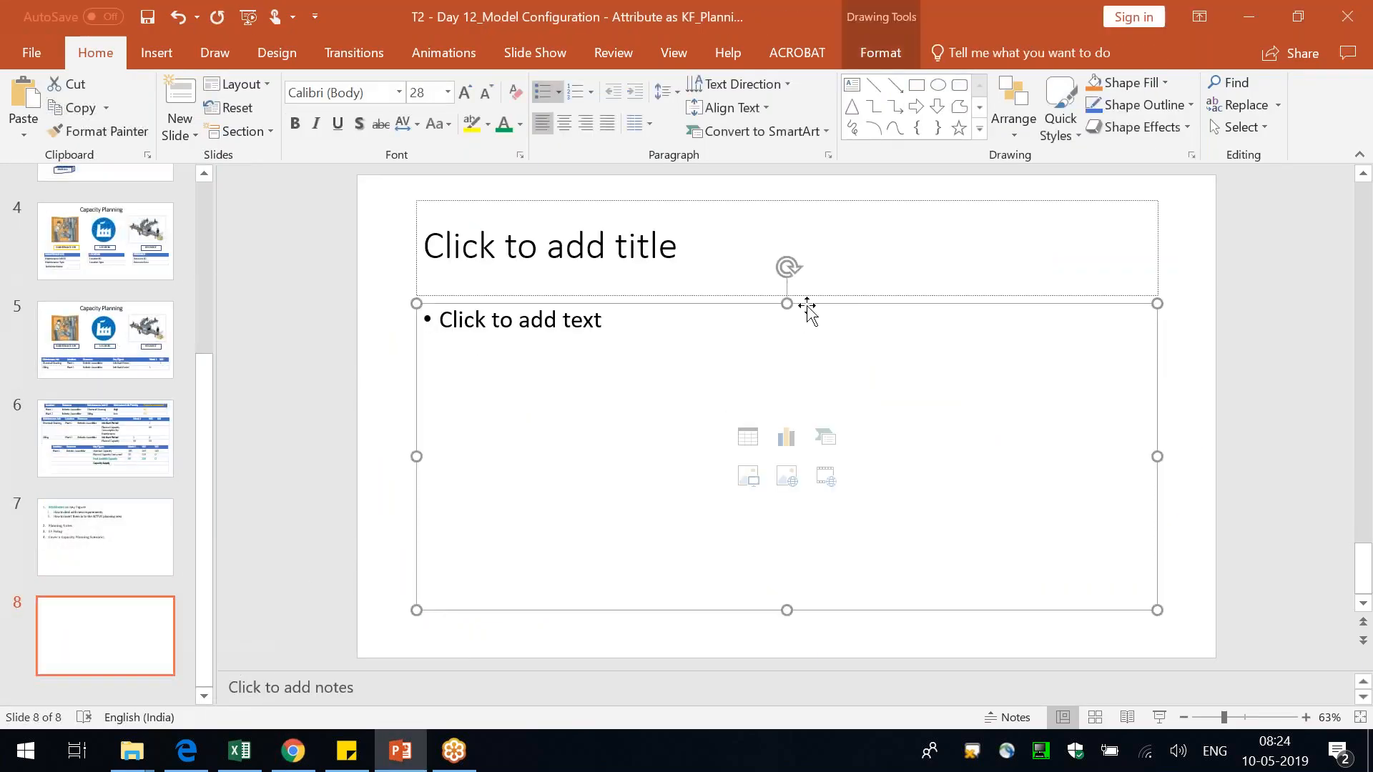
key(Delete)
- Draw a rectangle about 6.49 cm wide and 1.61 cm high below the title placeholder and label it A
click(180, 50)
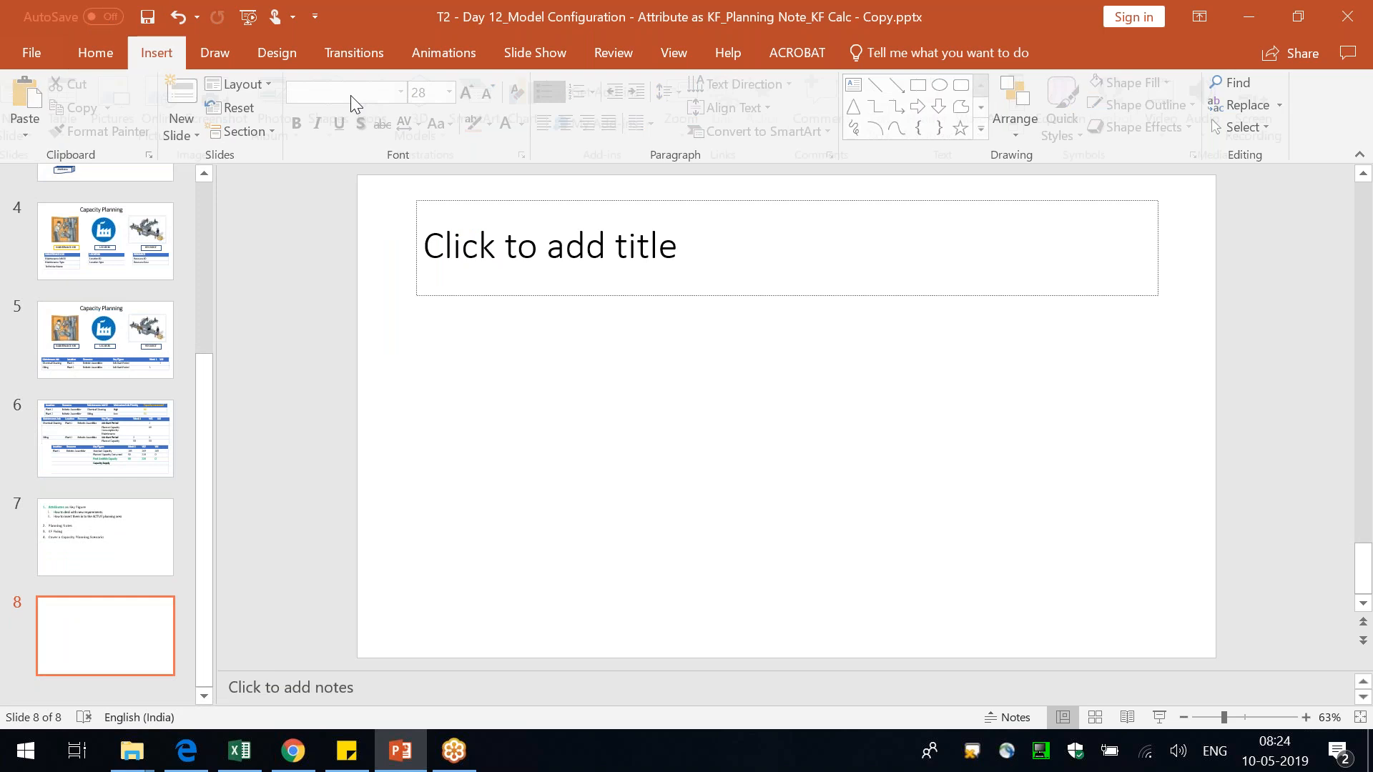
click(337, 107)
click(395, 185)
drag(442, 350, 607, 391)
text(A)
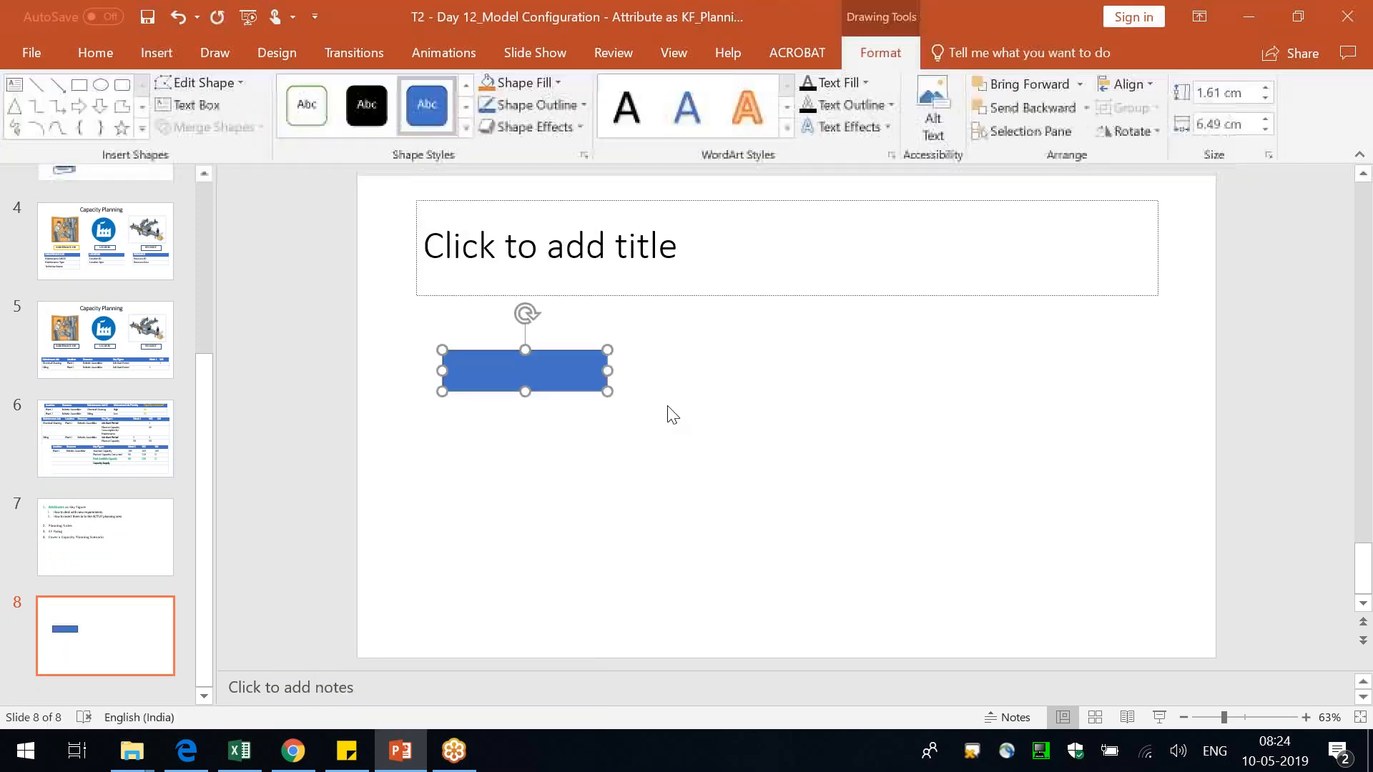
- Duplicate the A rectangle twice and align the copies in a spaced row to its right
key(ctrl+c)
key(ctrl+v)
drag(566, 358, 799, 343)
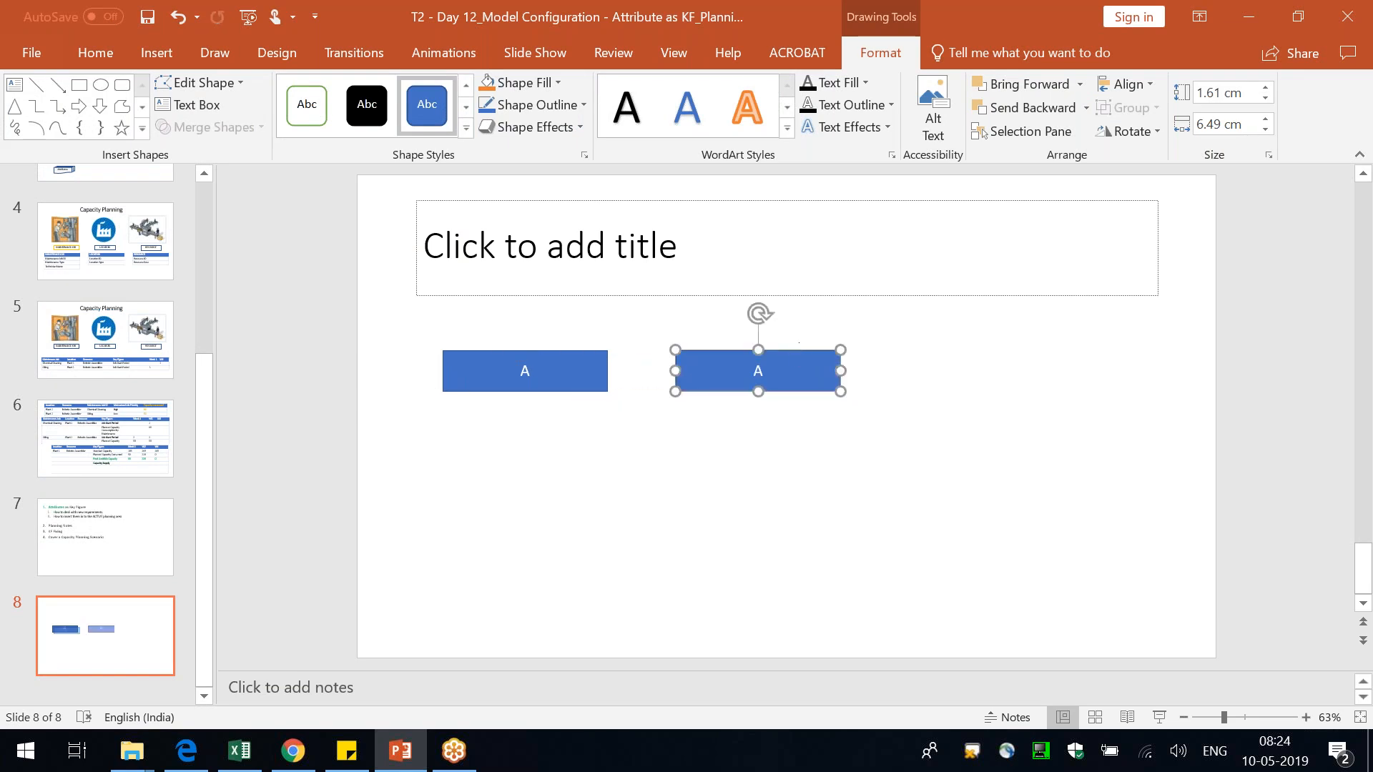
key(ctrl+v)
drag(560, 365, 1028, 355)
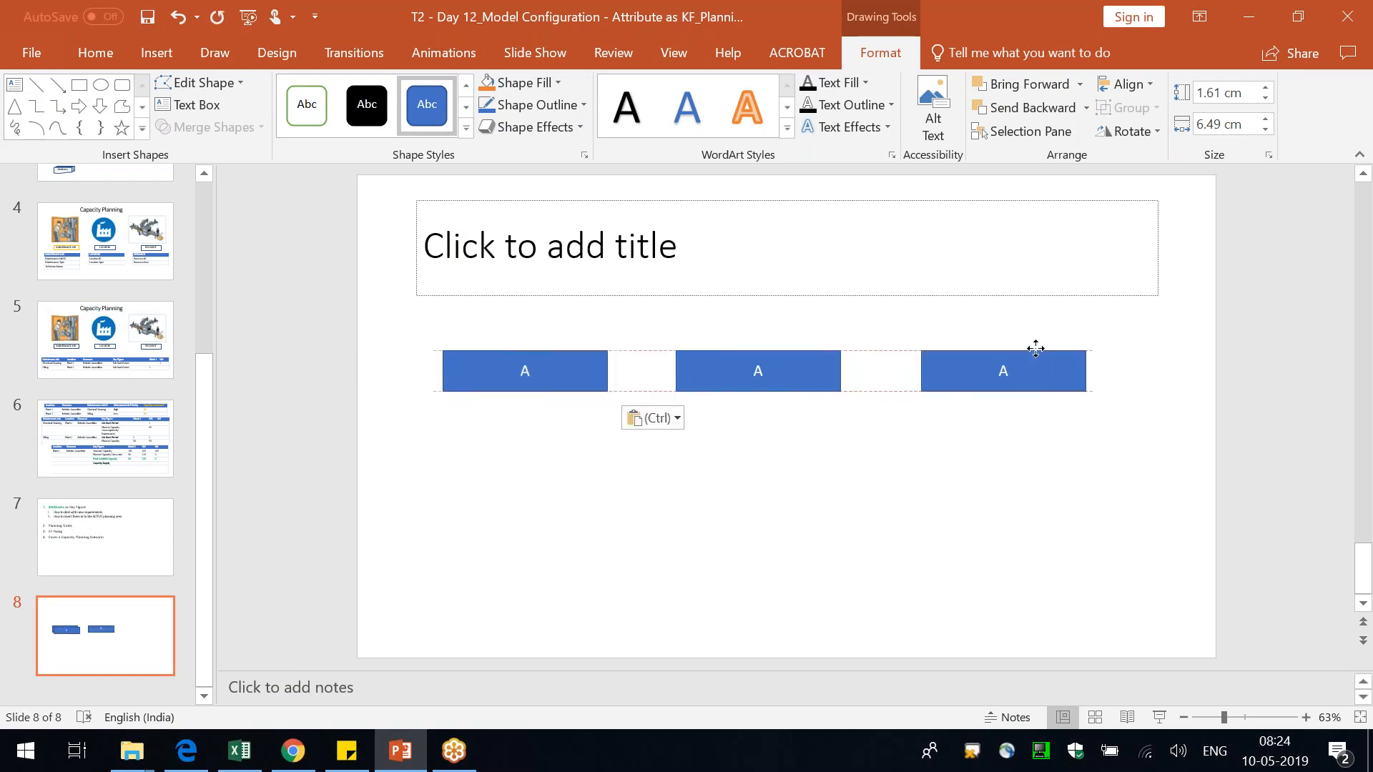
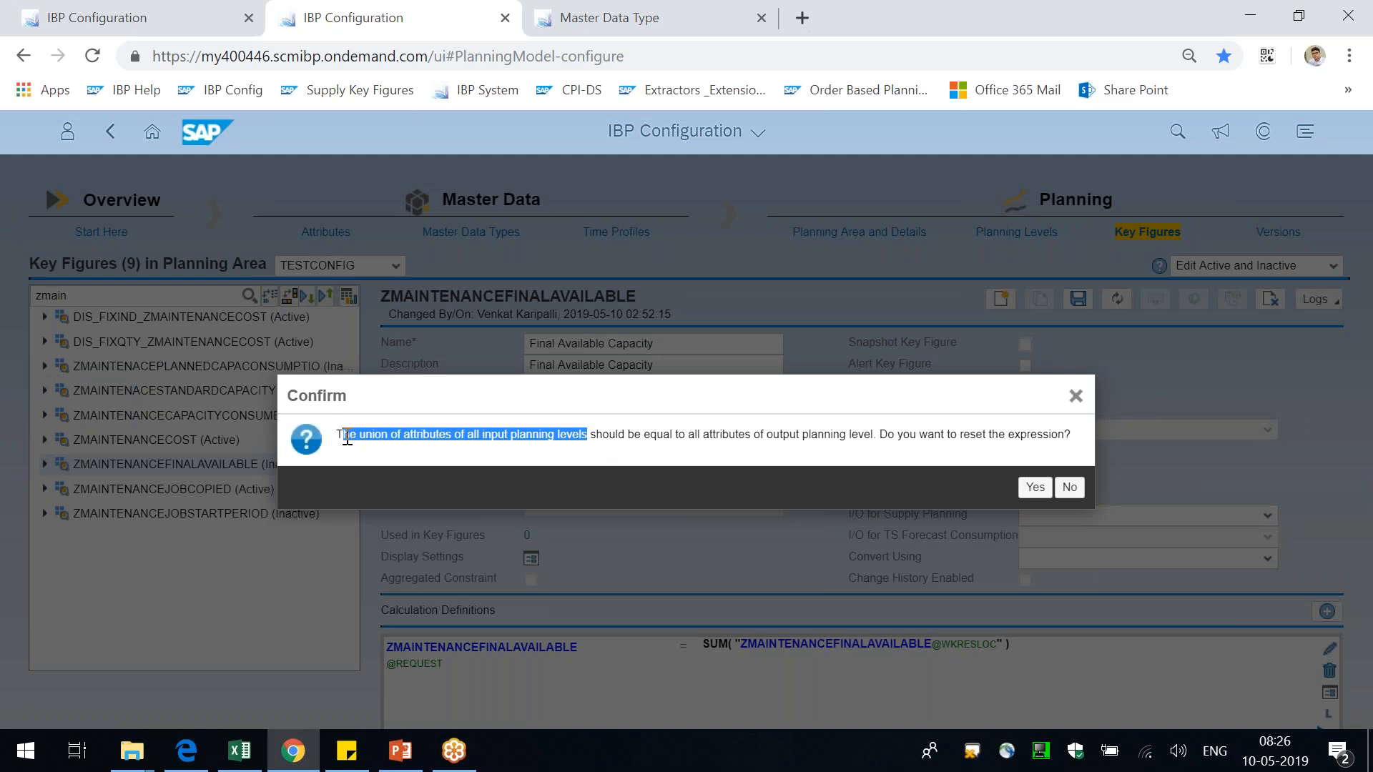
- Compare the planning level attribute message in IBP Configuration with the A = B + C diagram slide in PowerPoint
key(alt+Tab)
click(1162, 381)
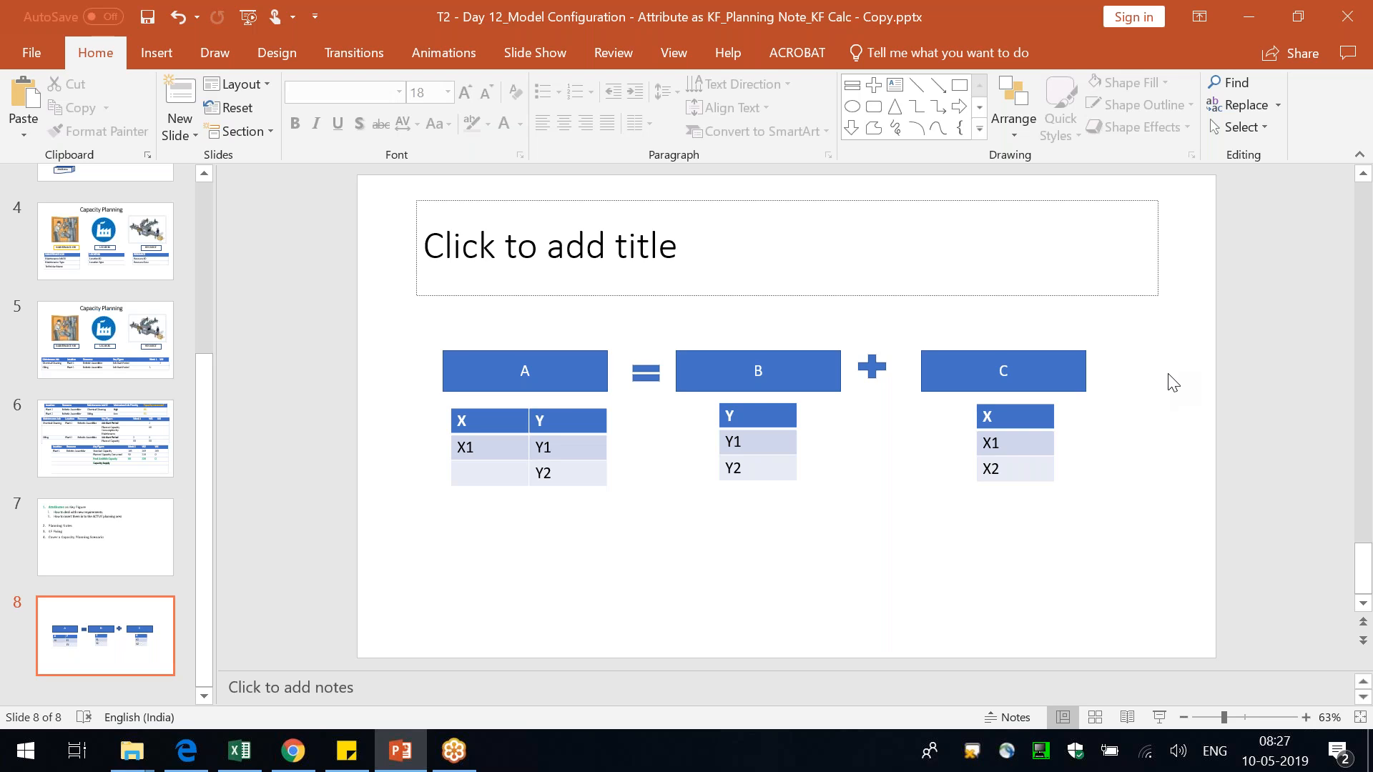
key(alt+Tab)
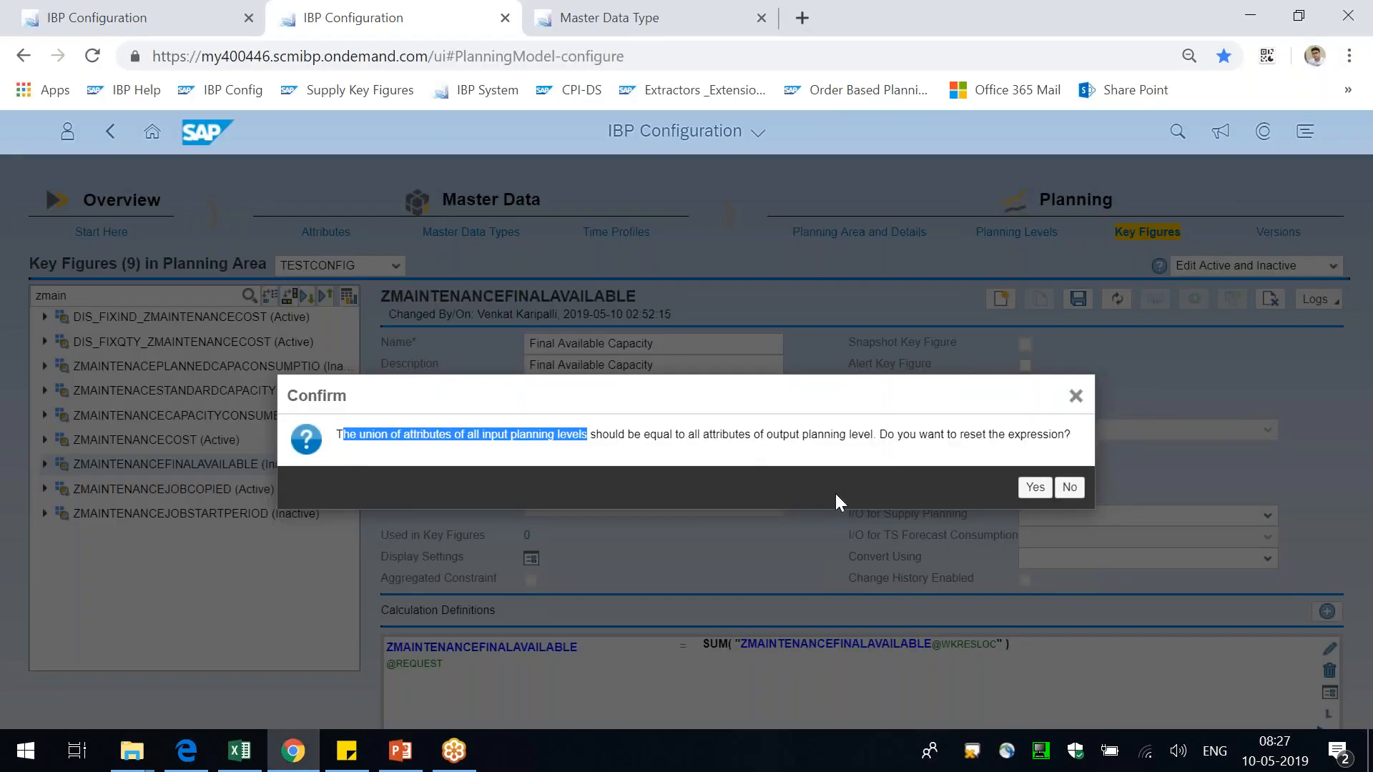
drag(874, 434, 727, 435)
click(932, 446)
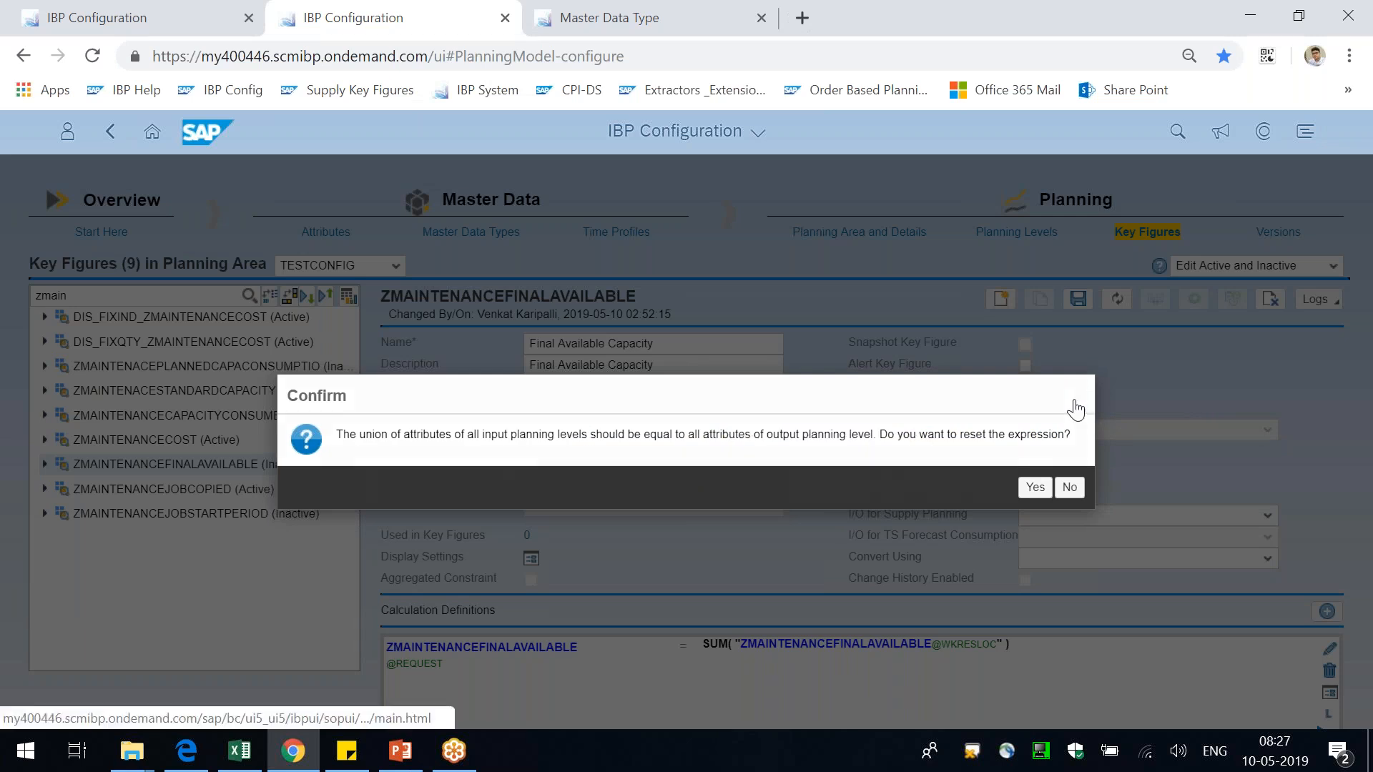
key(alt+Tab)
key(alt+Tab)
key(ctrl+minus)
key(ctrl+minus)
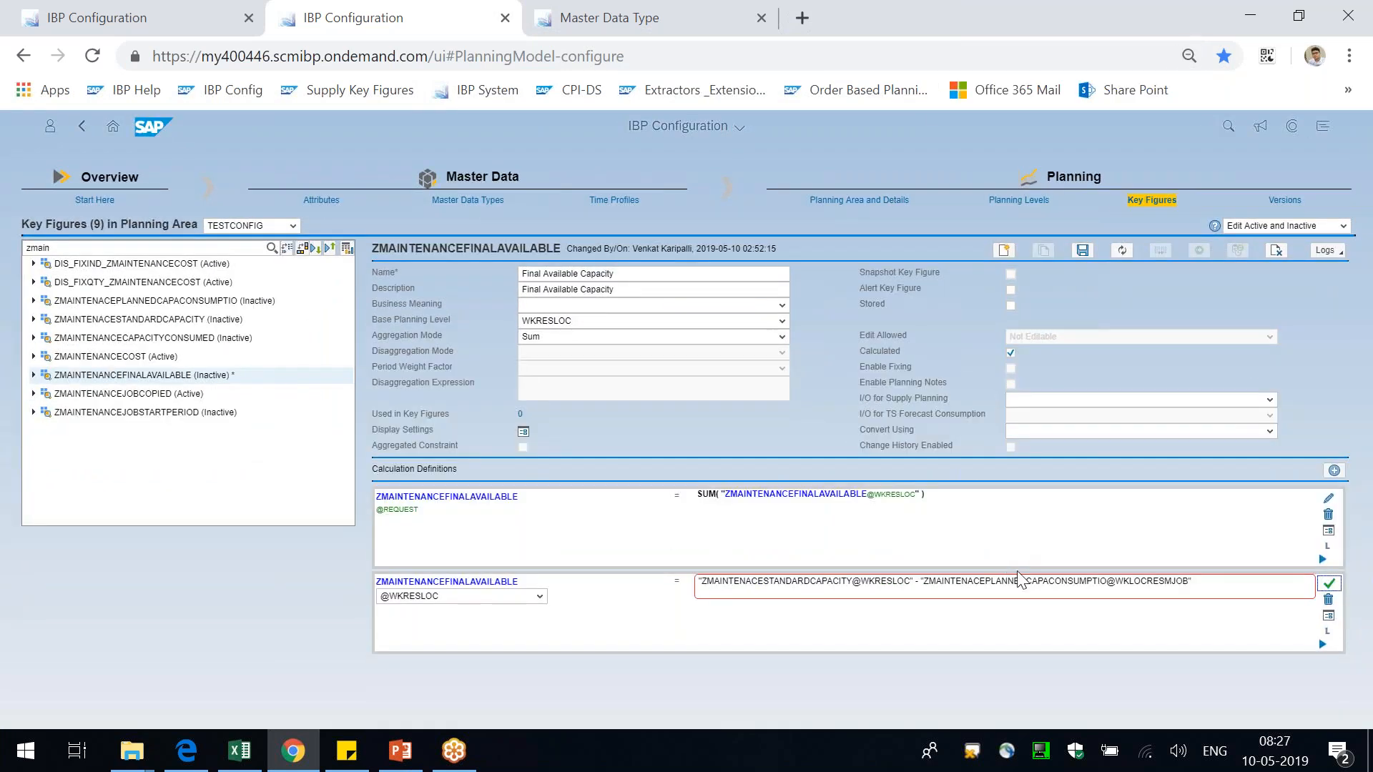
key(ctrl+plus)
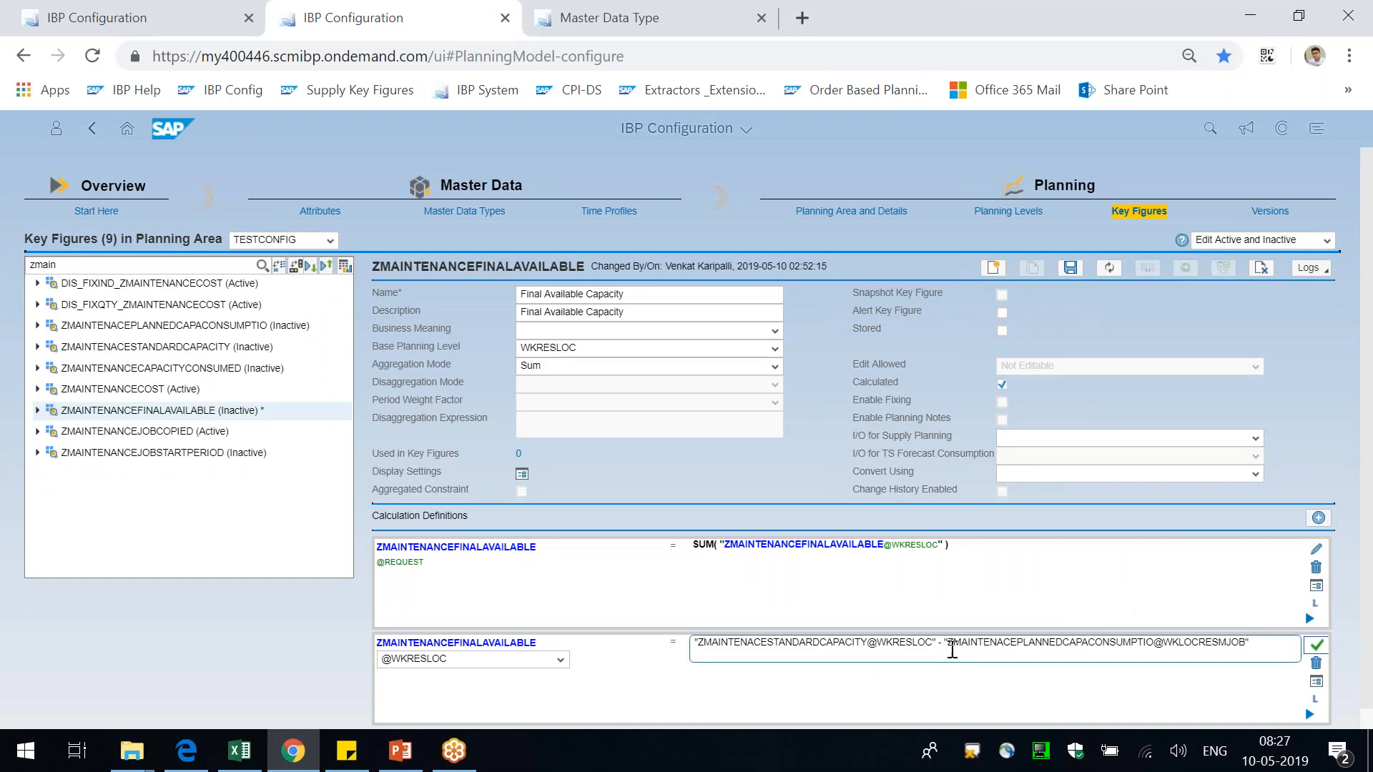
drag(952, 648, 1250, 649)
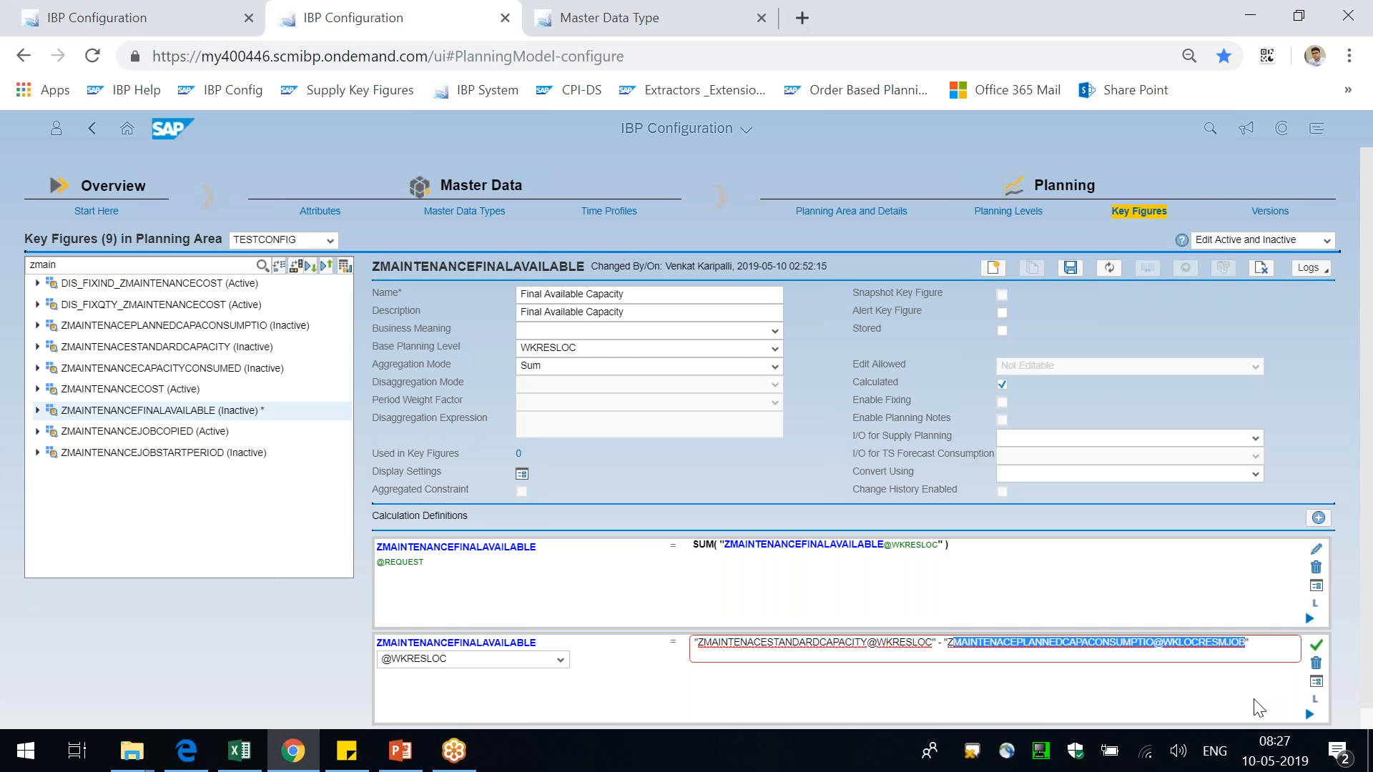
key(alt+Tab)
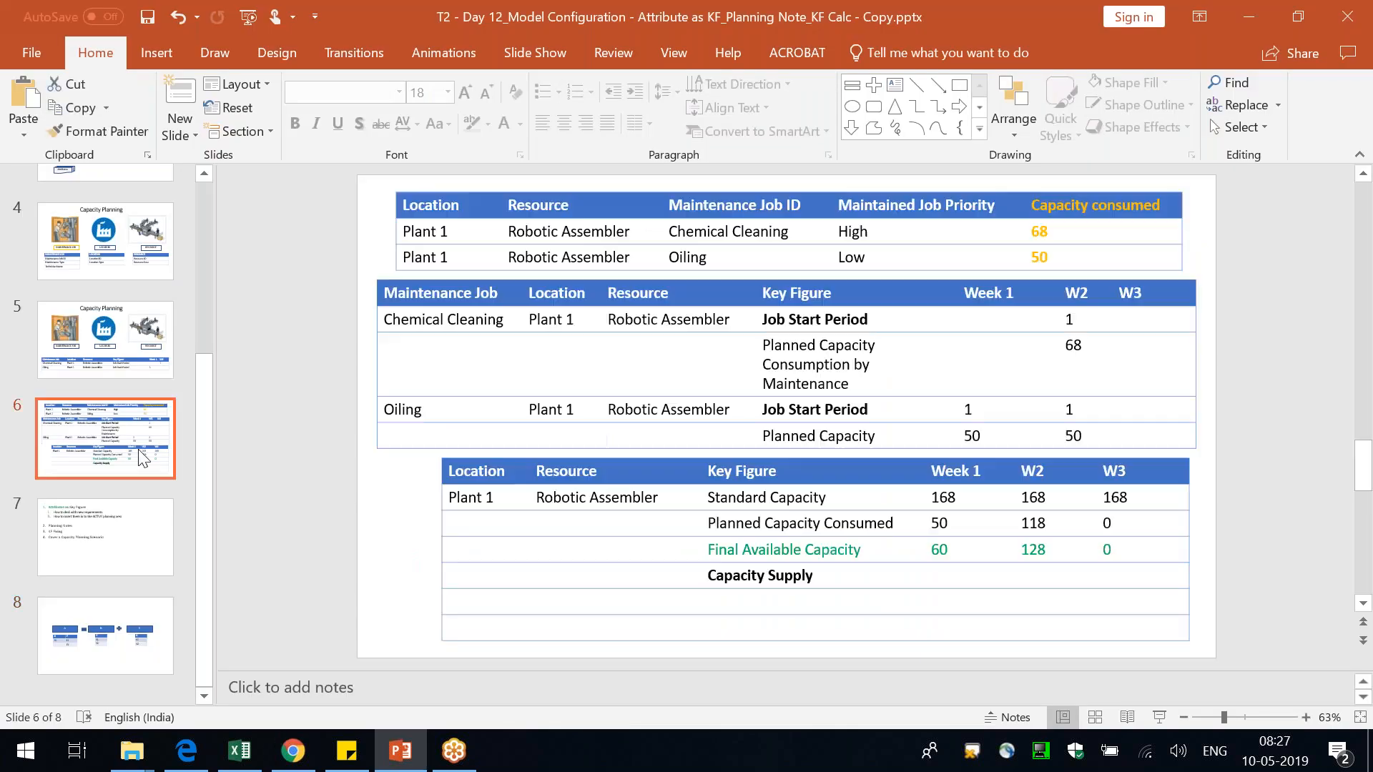
click(822, 374)
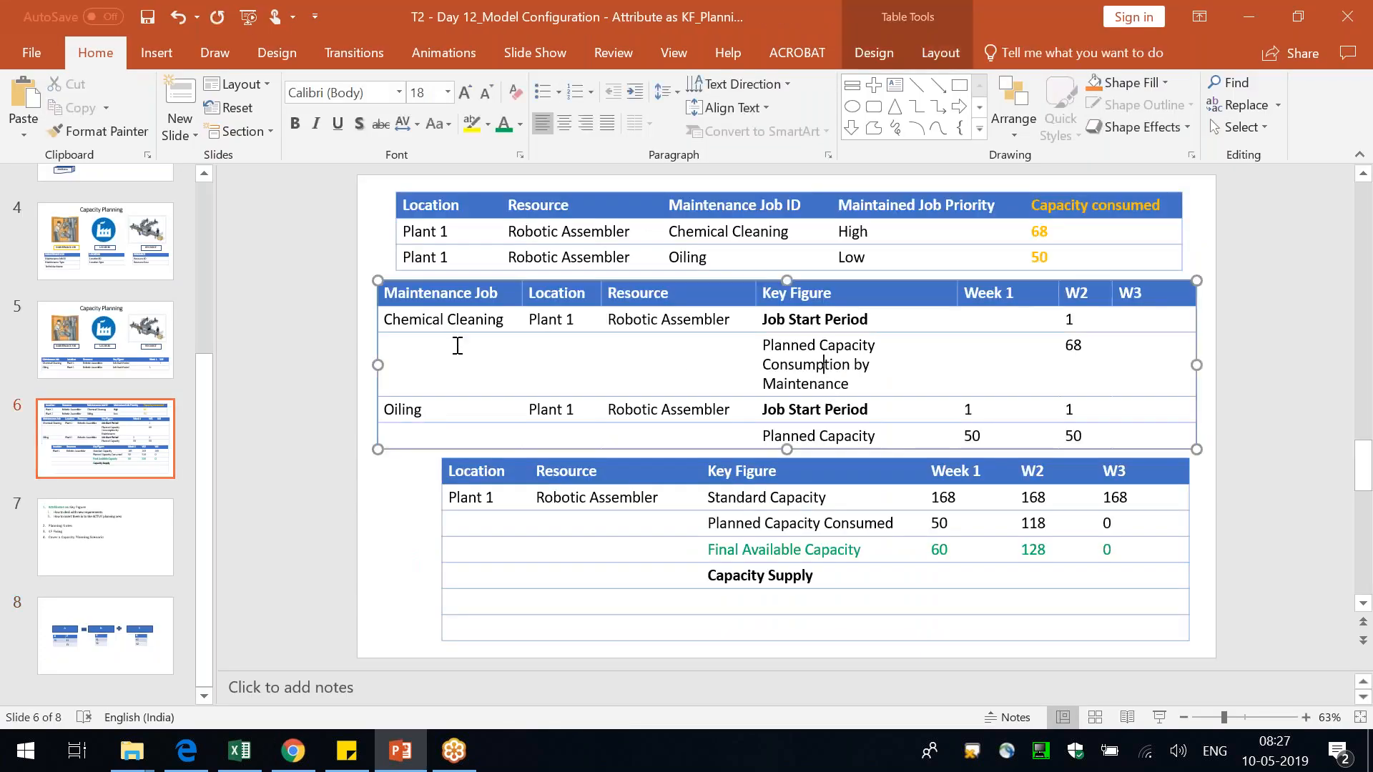
click(439, 295)
click(647, 294)
key(alt+Tab)
click(1329, 664)
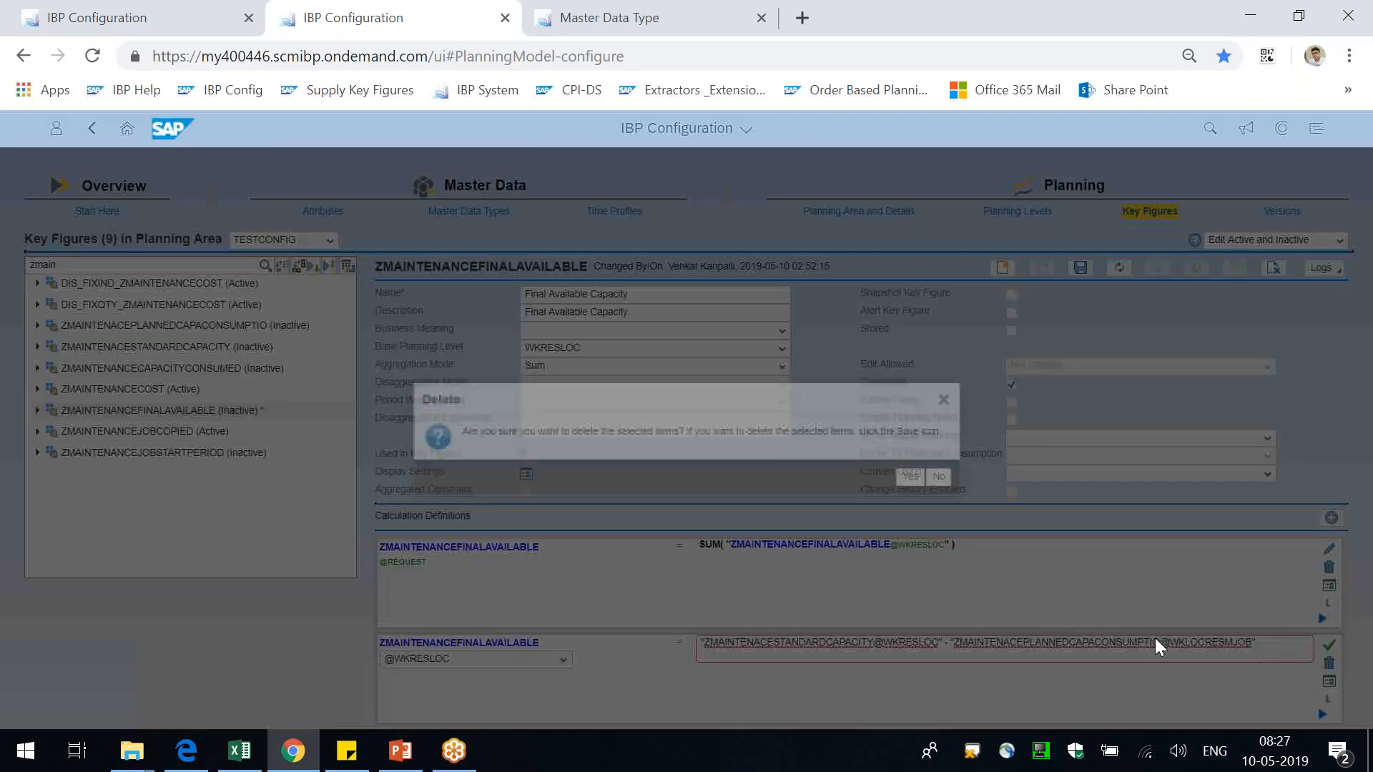
click(910, 477)
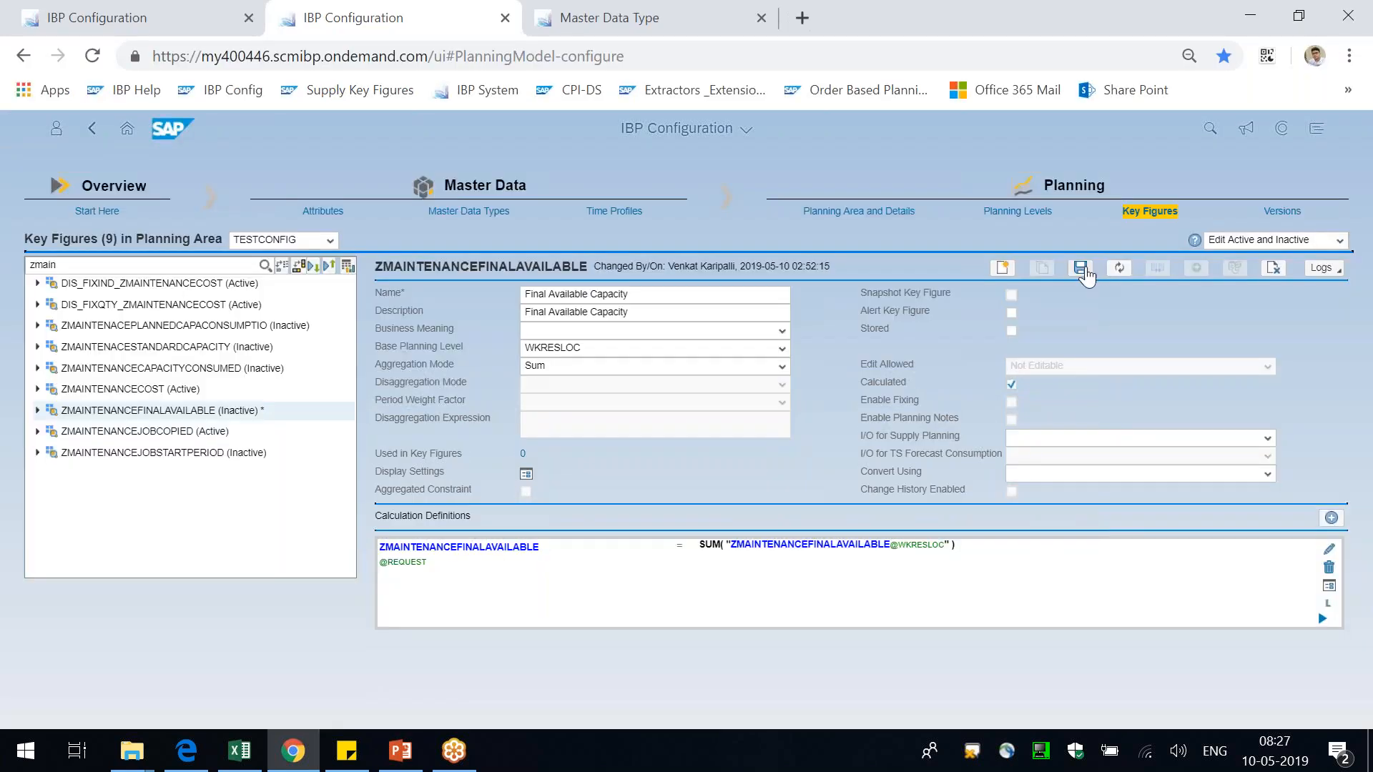
click(1081, 269)
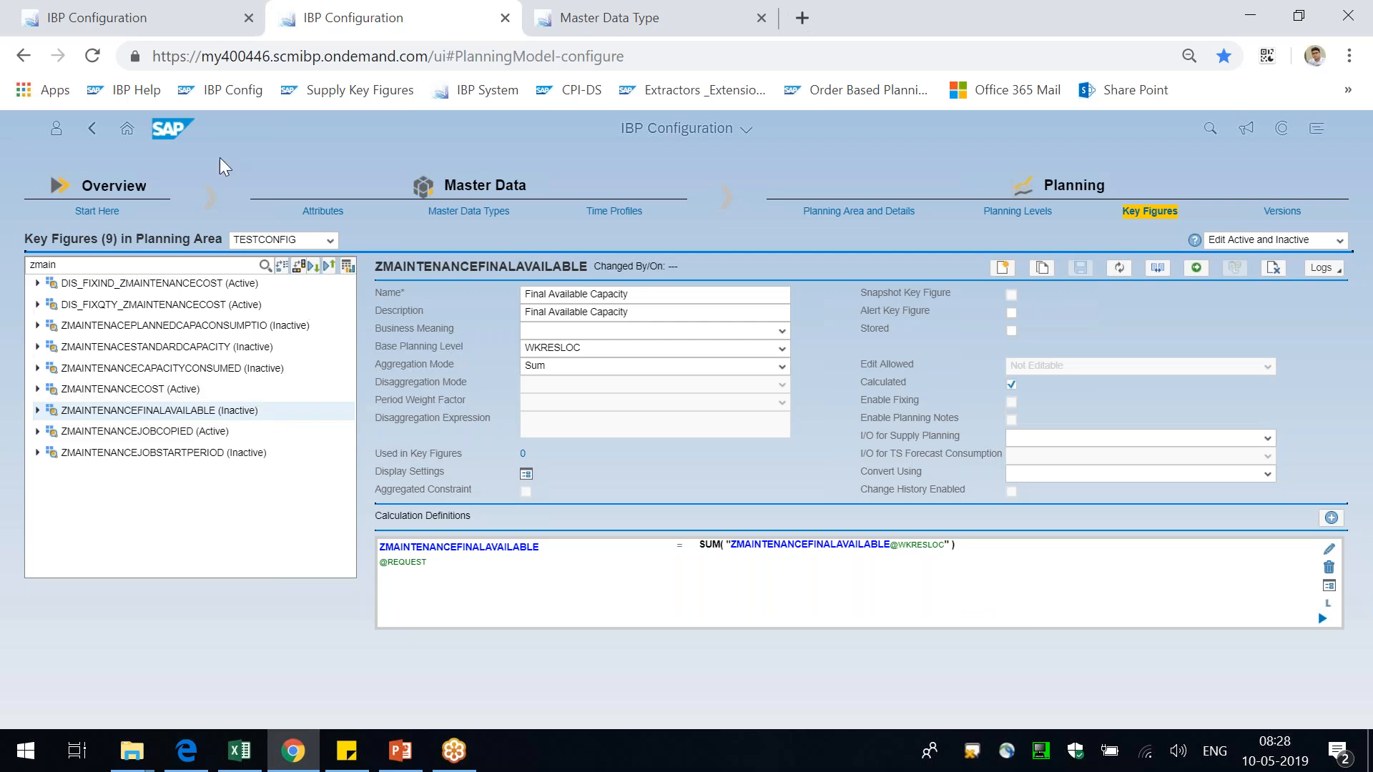
click(166, 327)
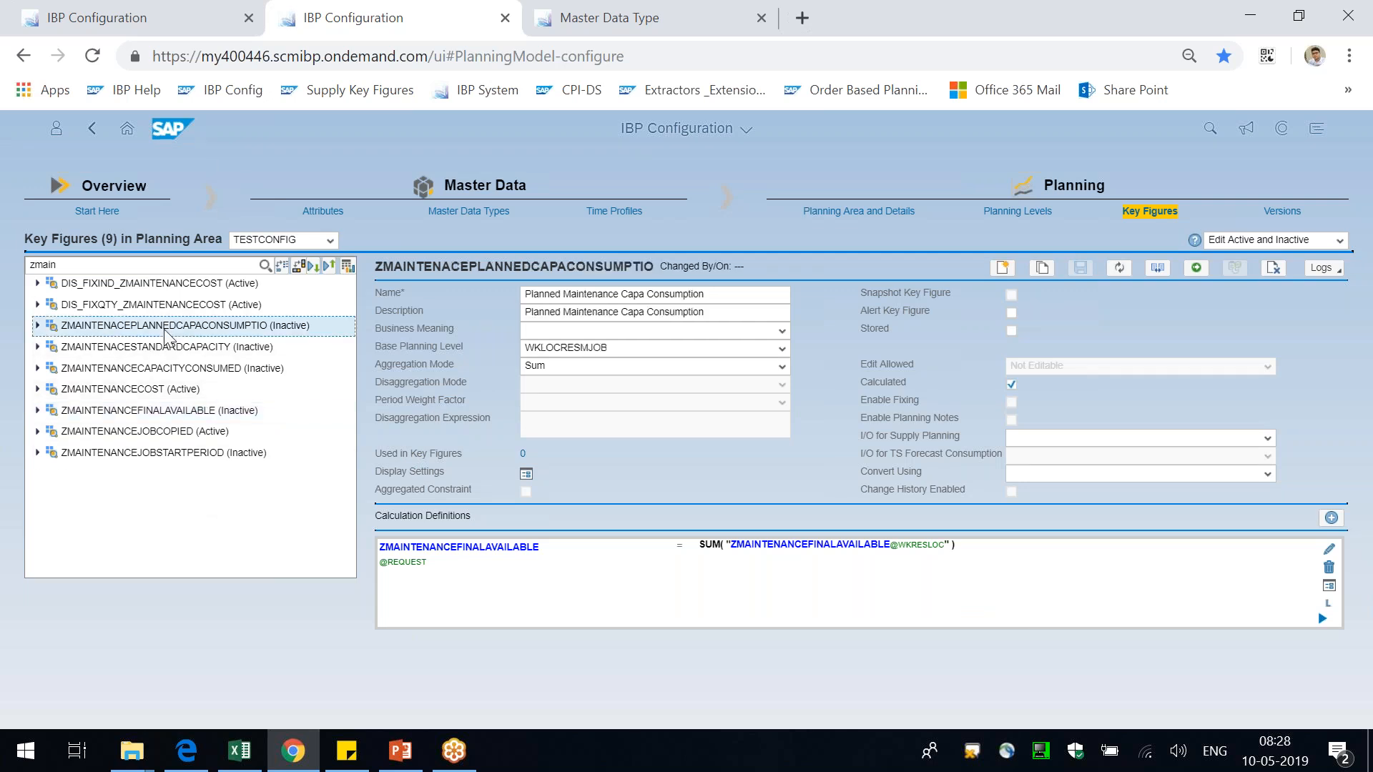
scroll(1293, 495, down, 1)
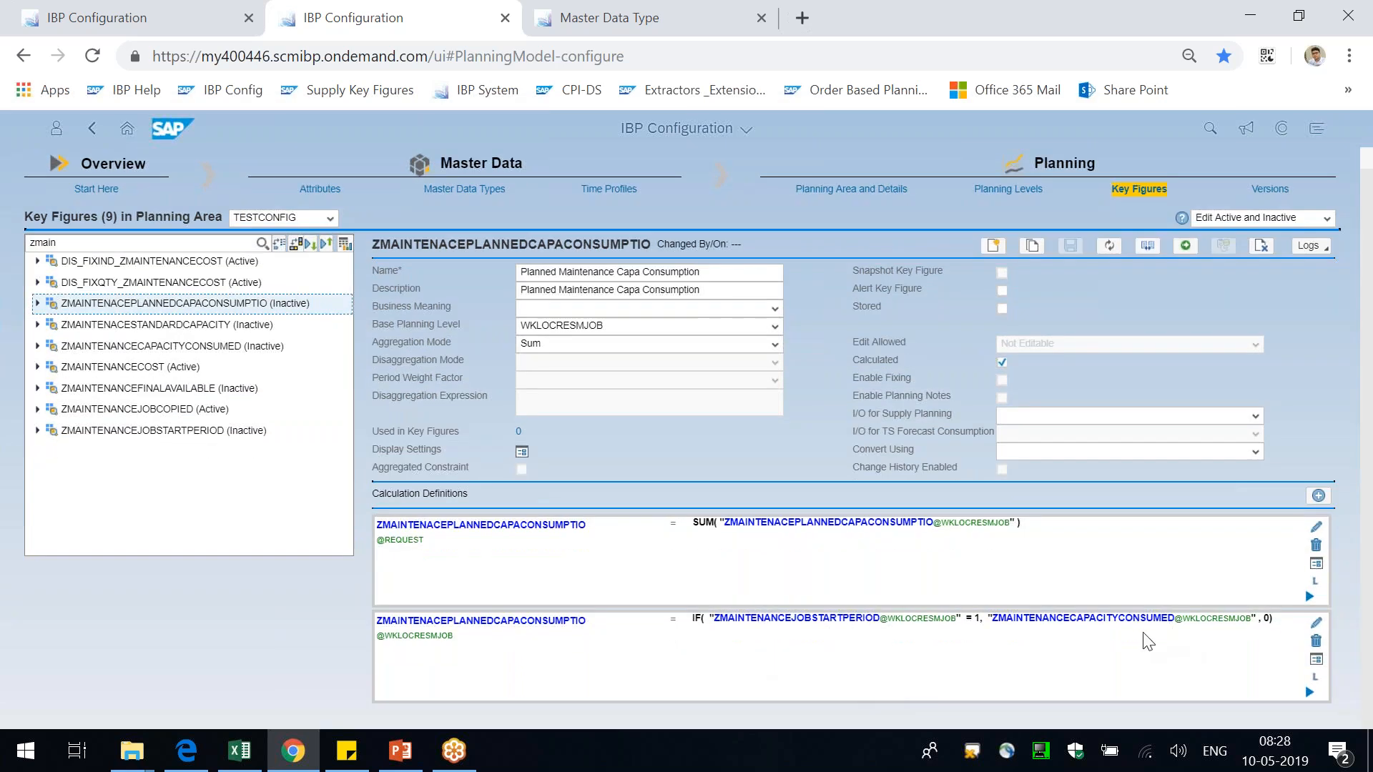
click(1318, 497)
scroll(1325, 392, down, 2)
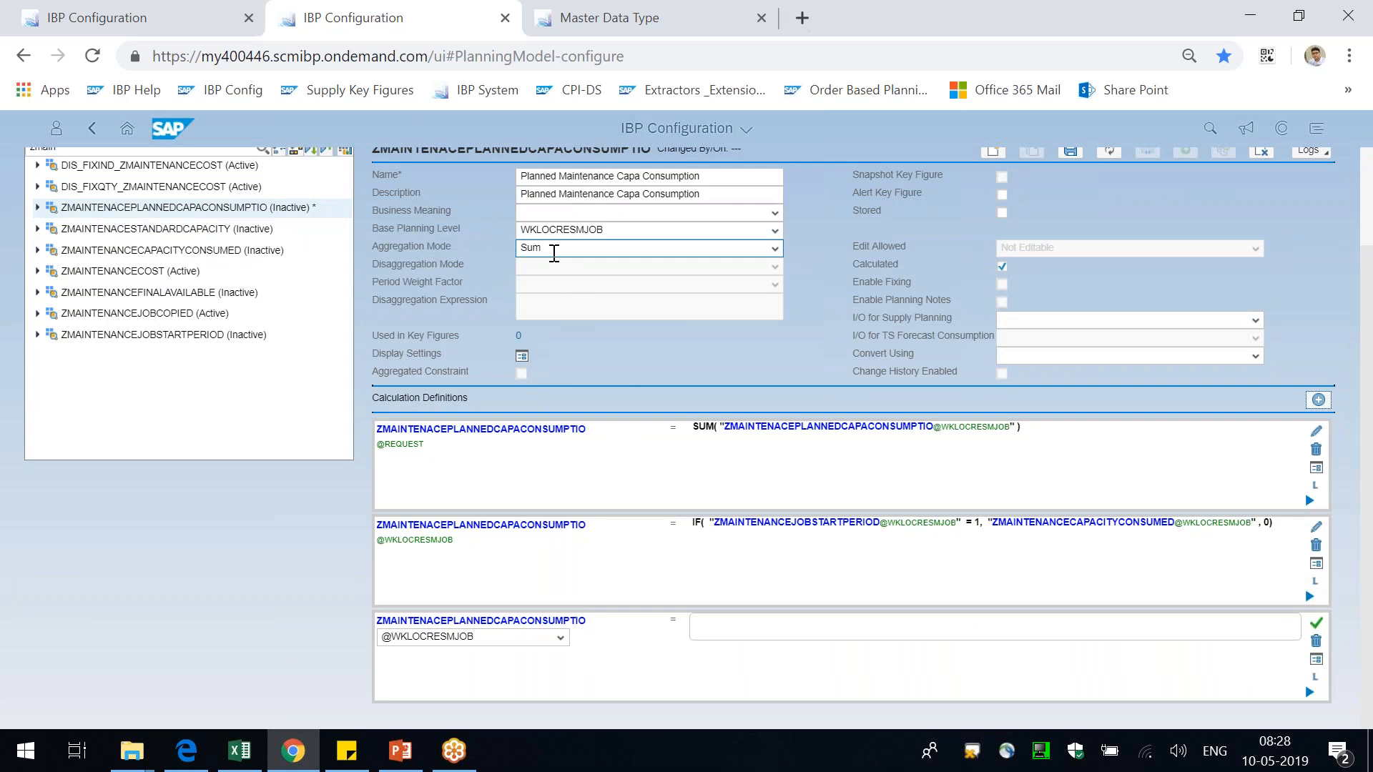
click(560, 637)
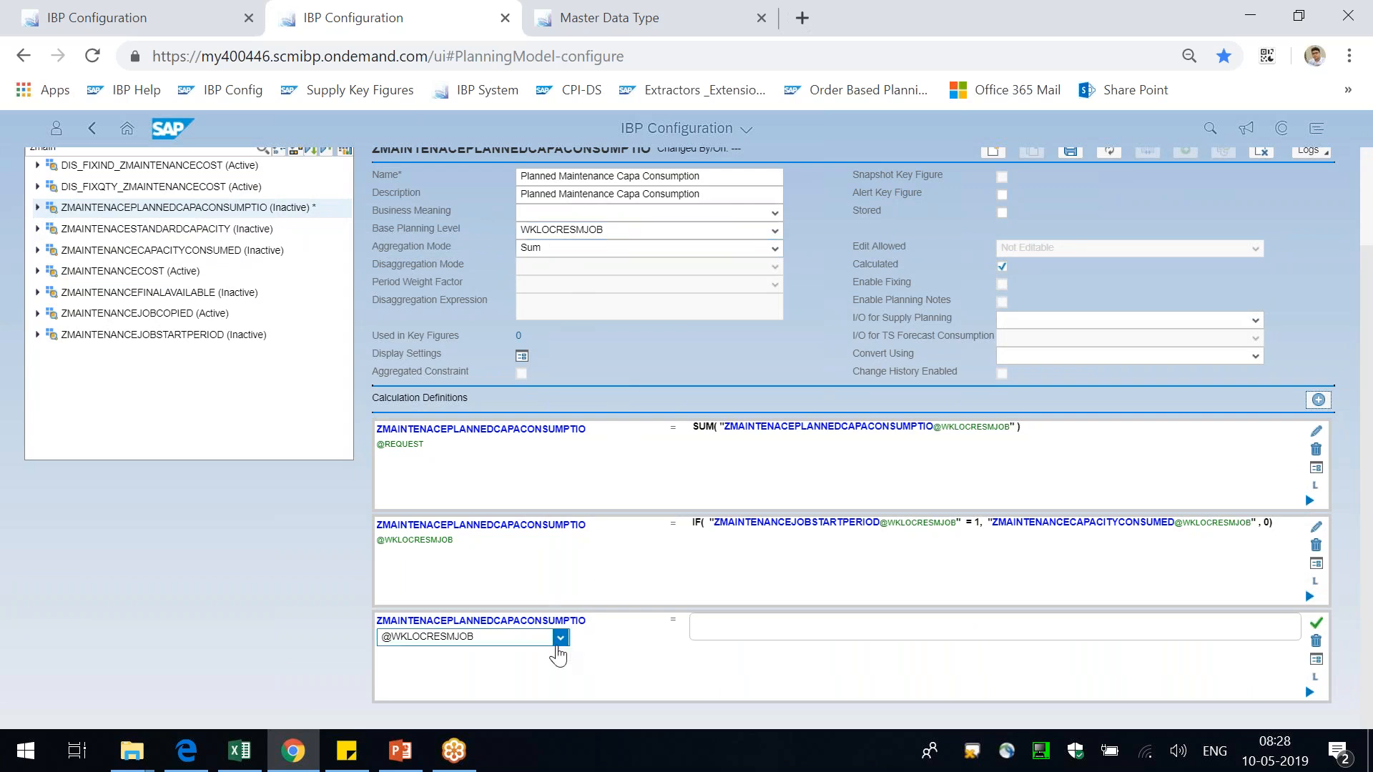
text(@WKRESLOC)
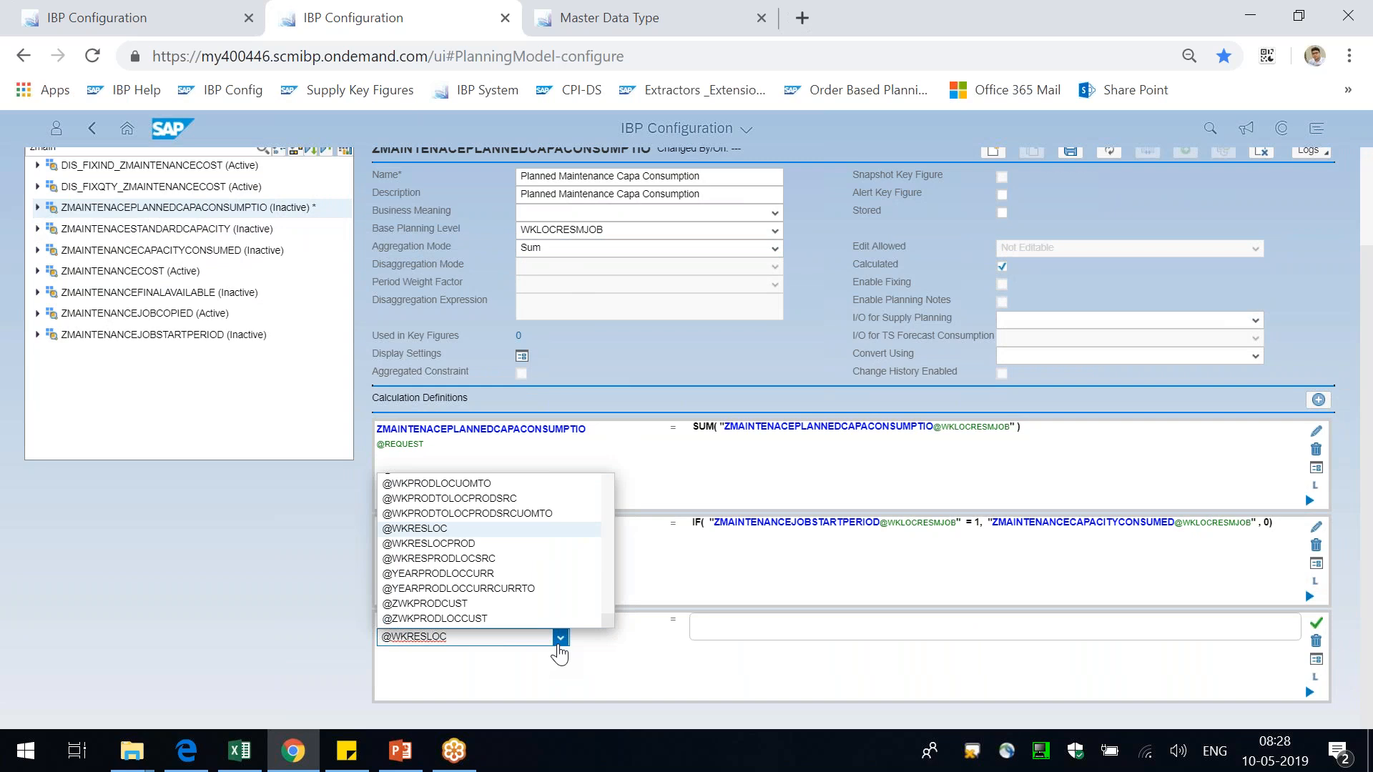
click(790, 631)
text(SUM)
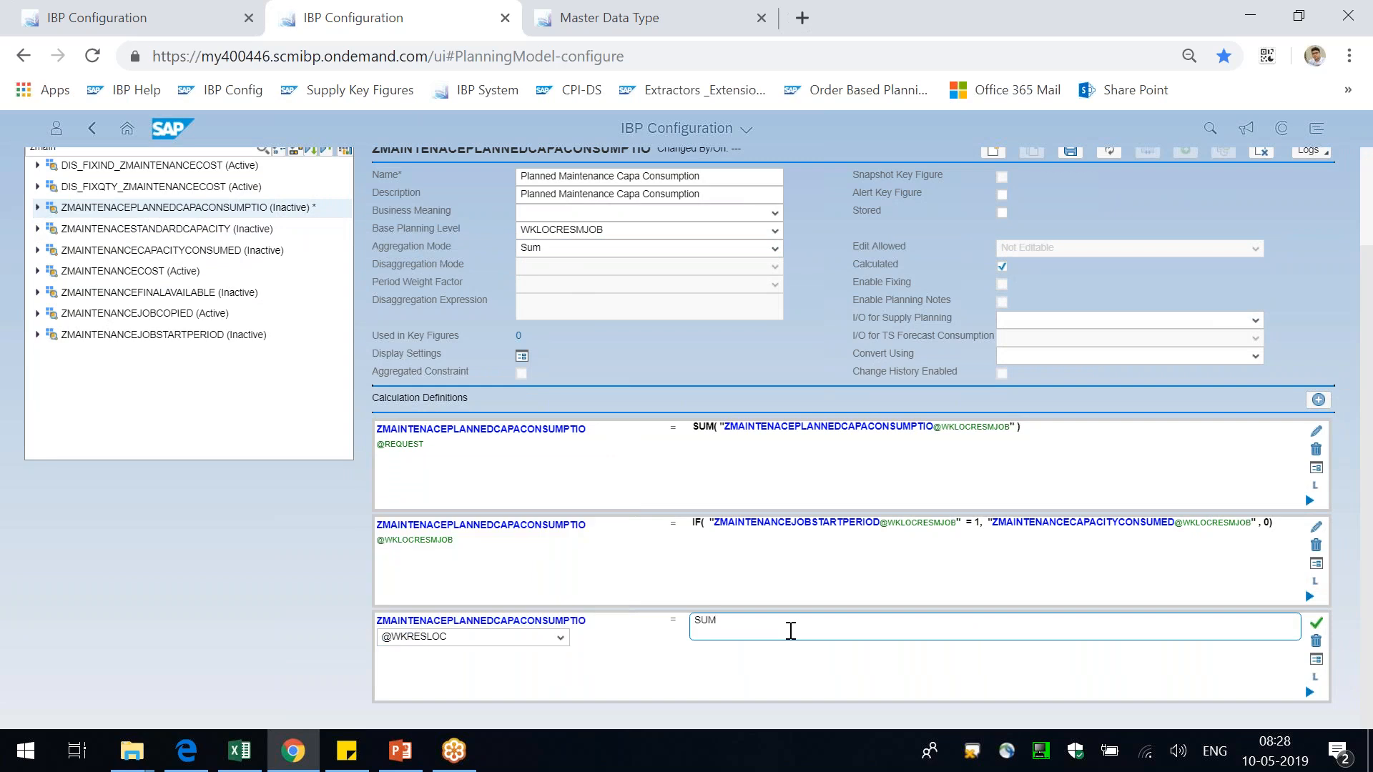
text((")
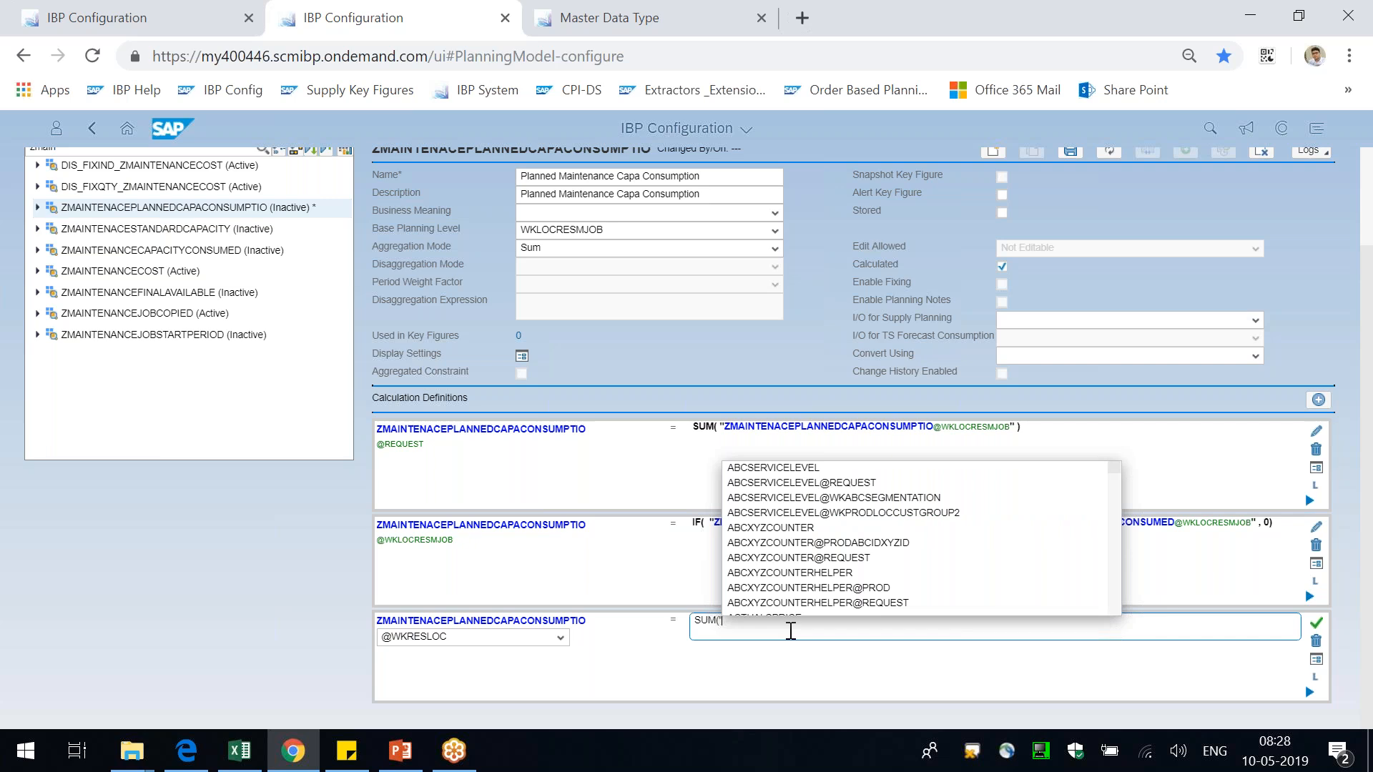
text(ZMA)
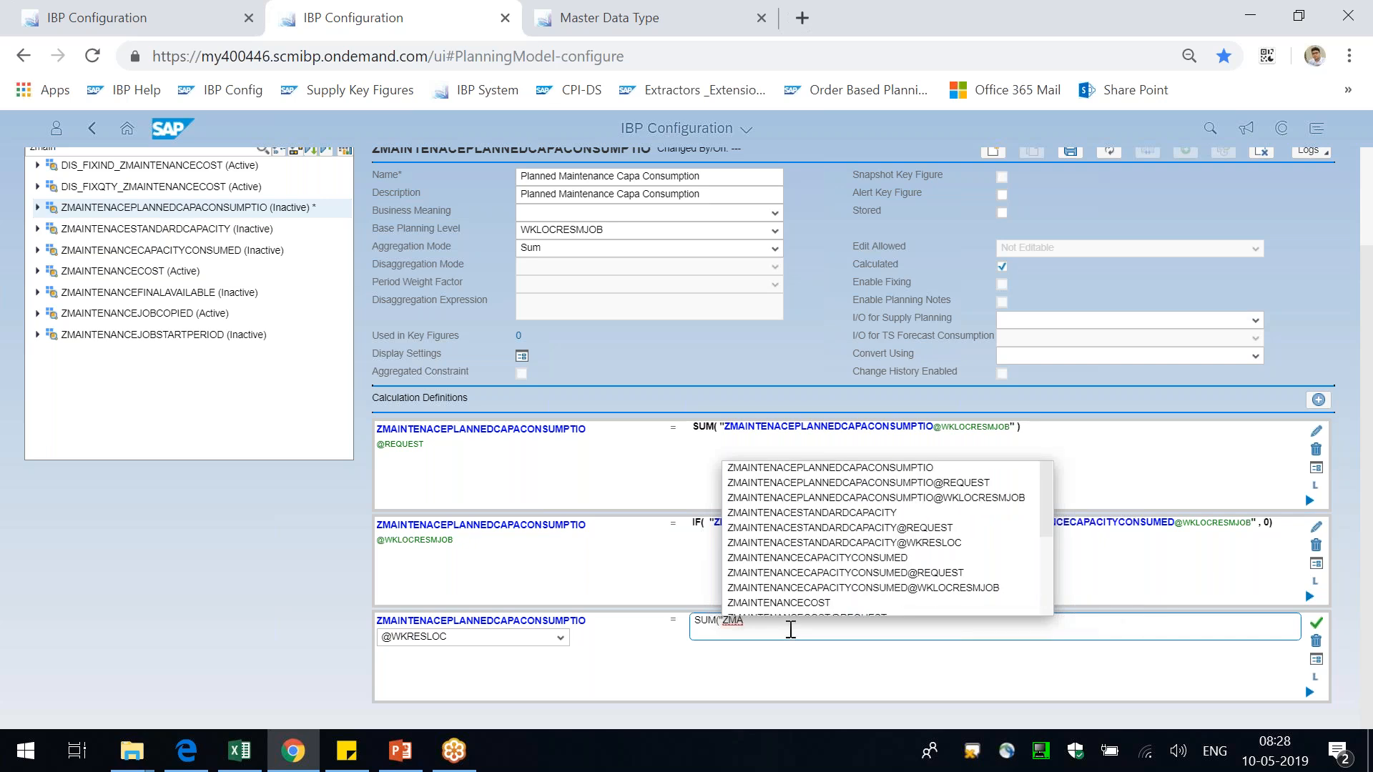
key(Up)
key(Up)
key(Up)
key(Up)
key(Up)
key(Up)
key(Up)
key(Return)
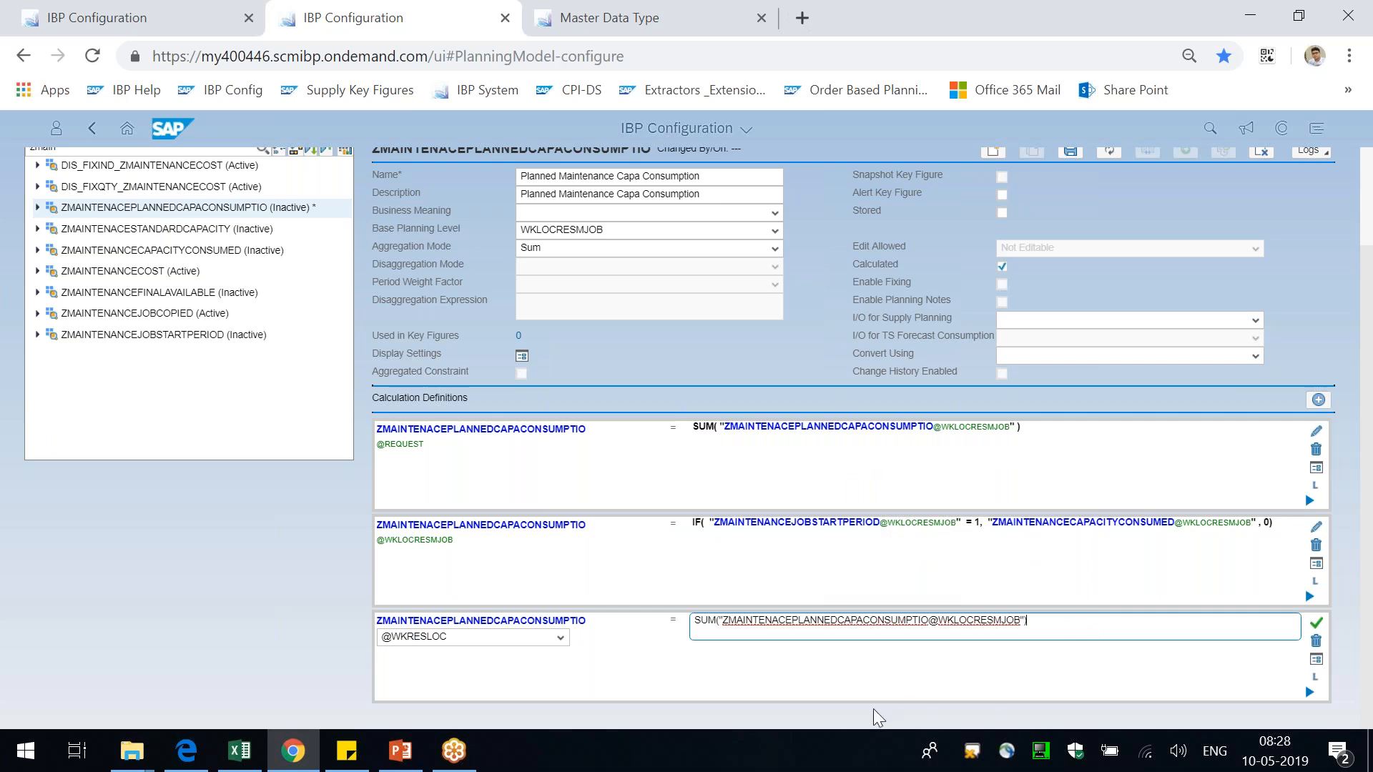
click(1316, 627)
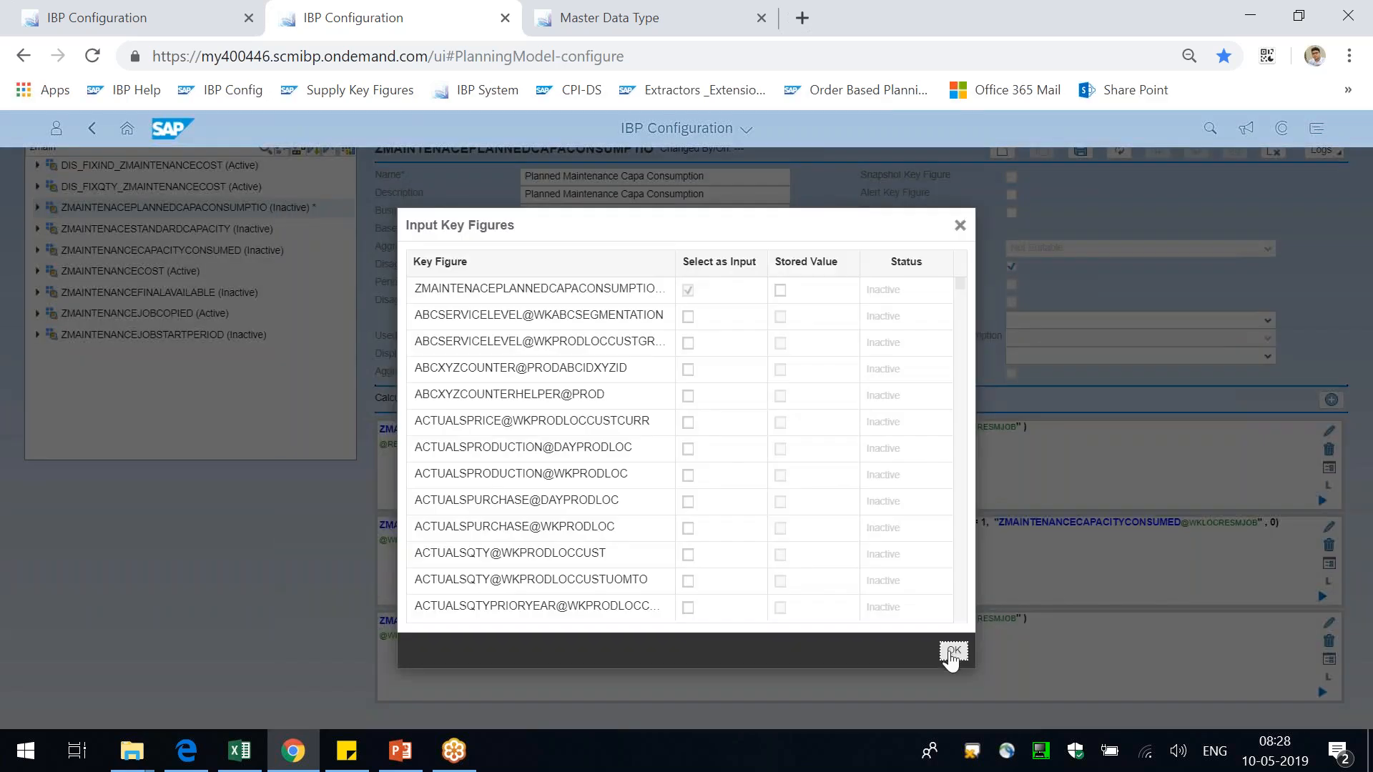
click(952, 651)
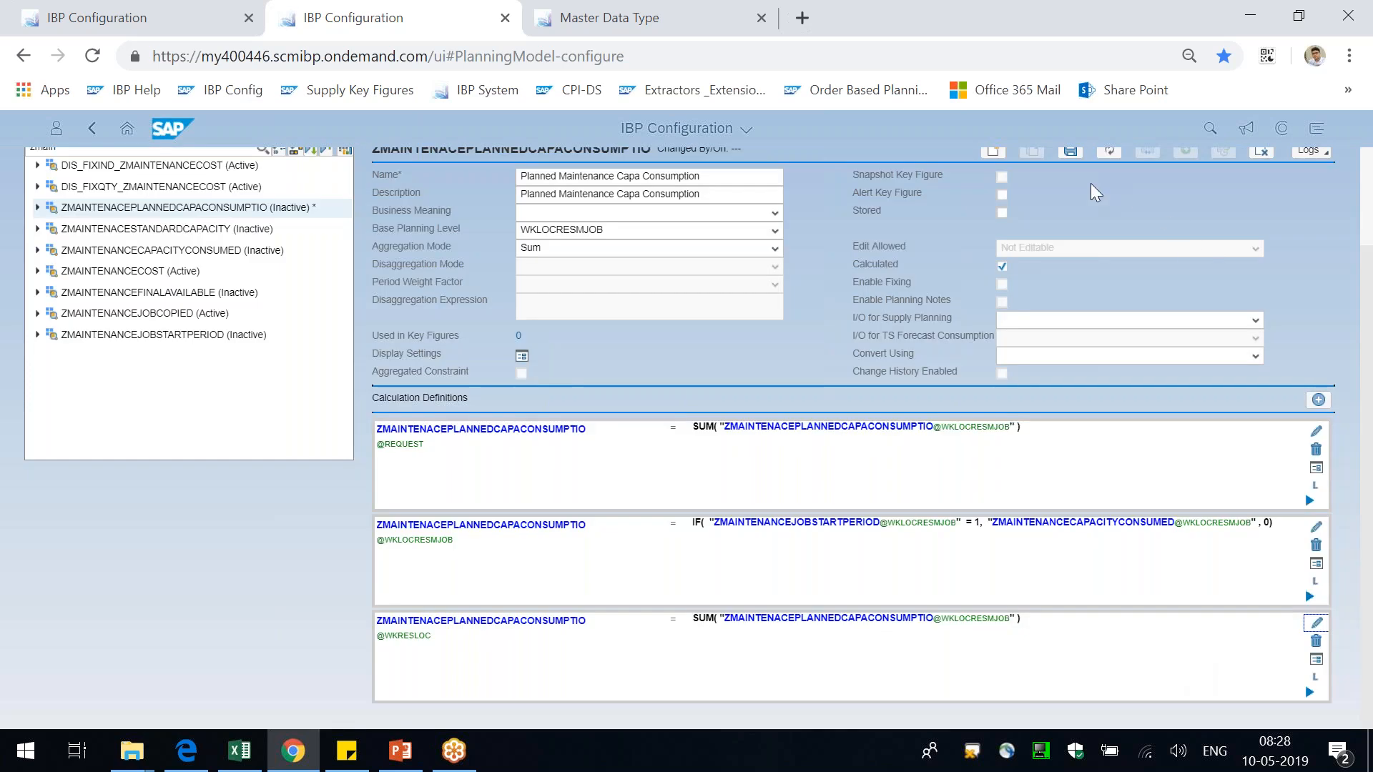
click(1076, 166)
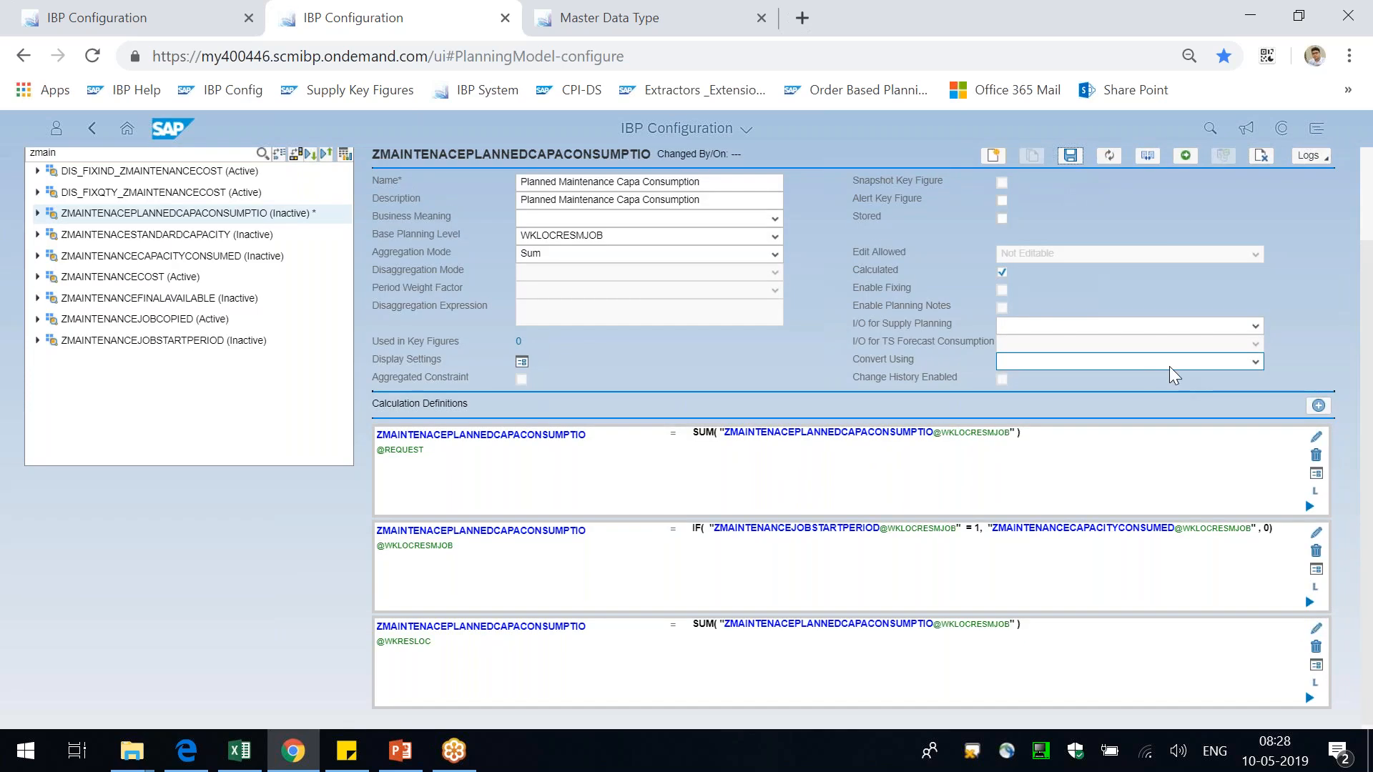
- Switch to PowerPoint and remove "Consumption by Maintenance" from the Chemical Cleaning planned capacity label on slide 6, leaving "Planned Capacity"
key(alt+Tab)
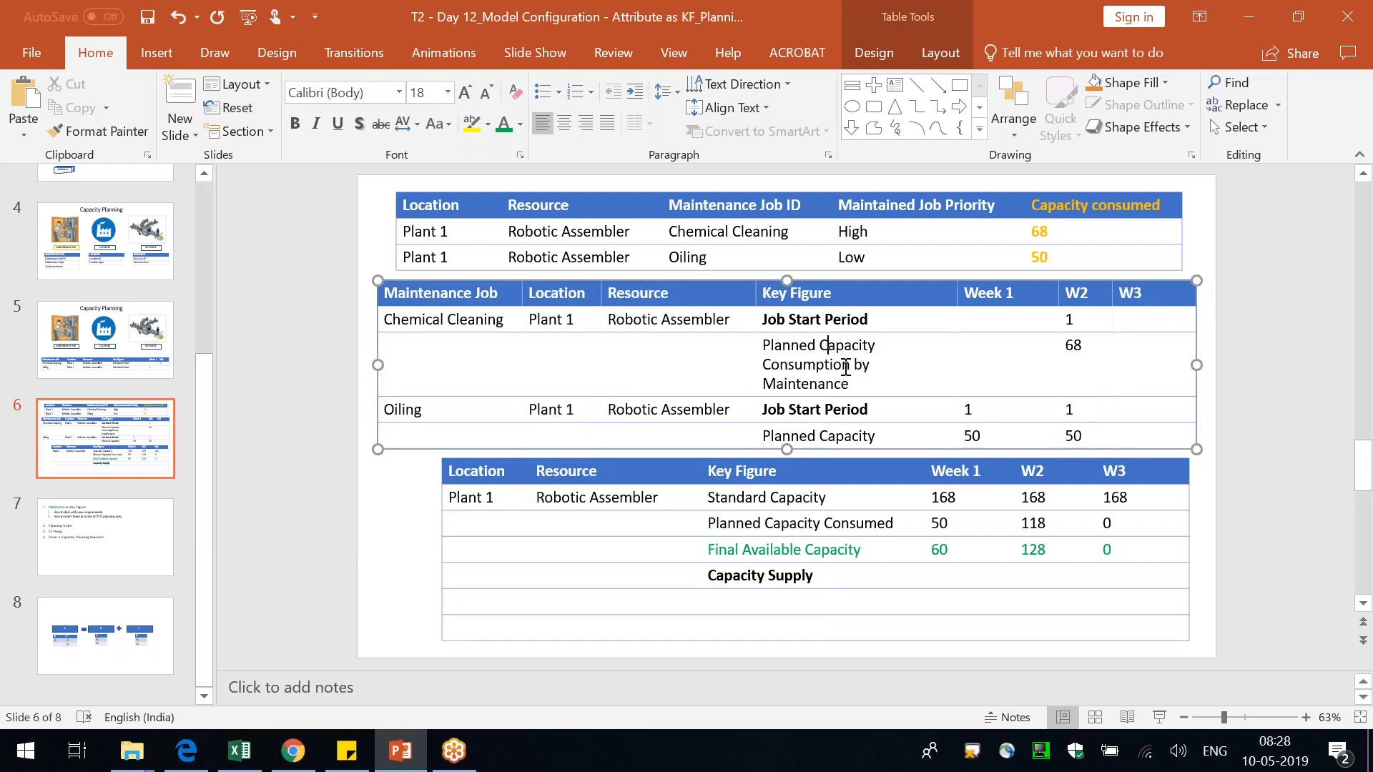
drag(849, 384, 763, 361)
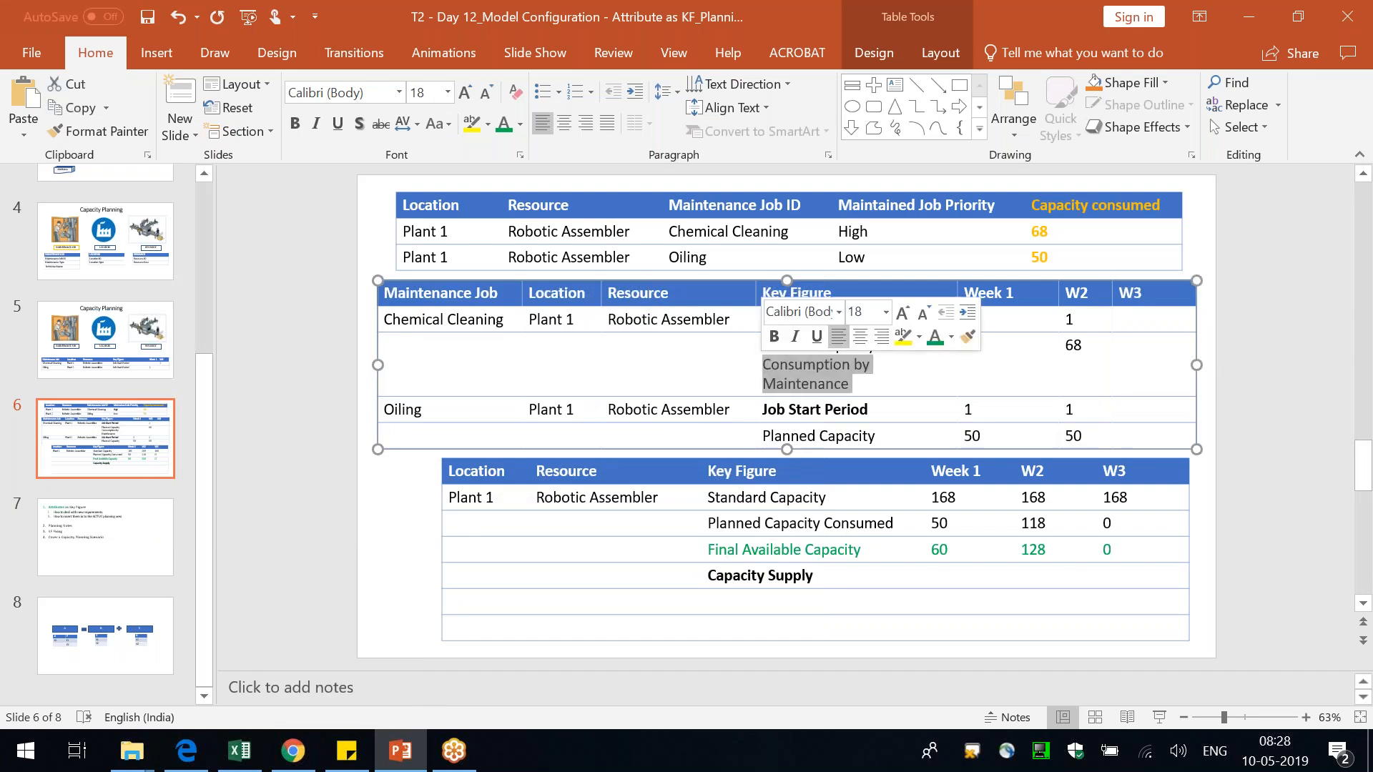
key(BackSpace)
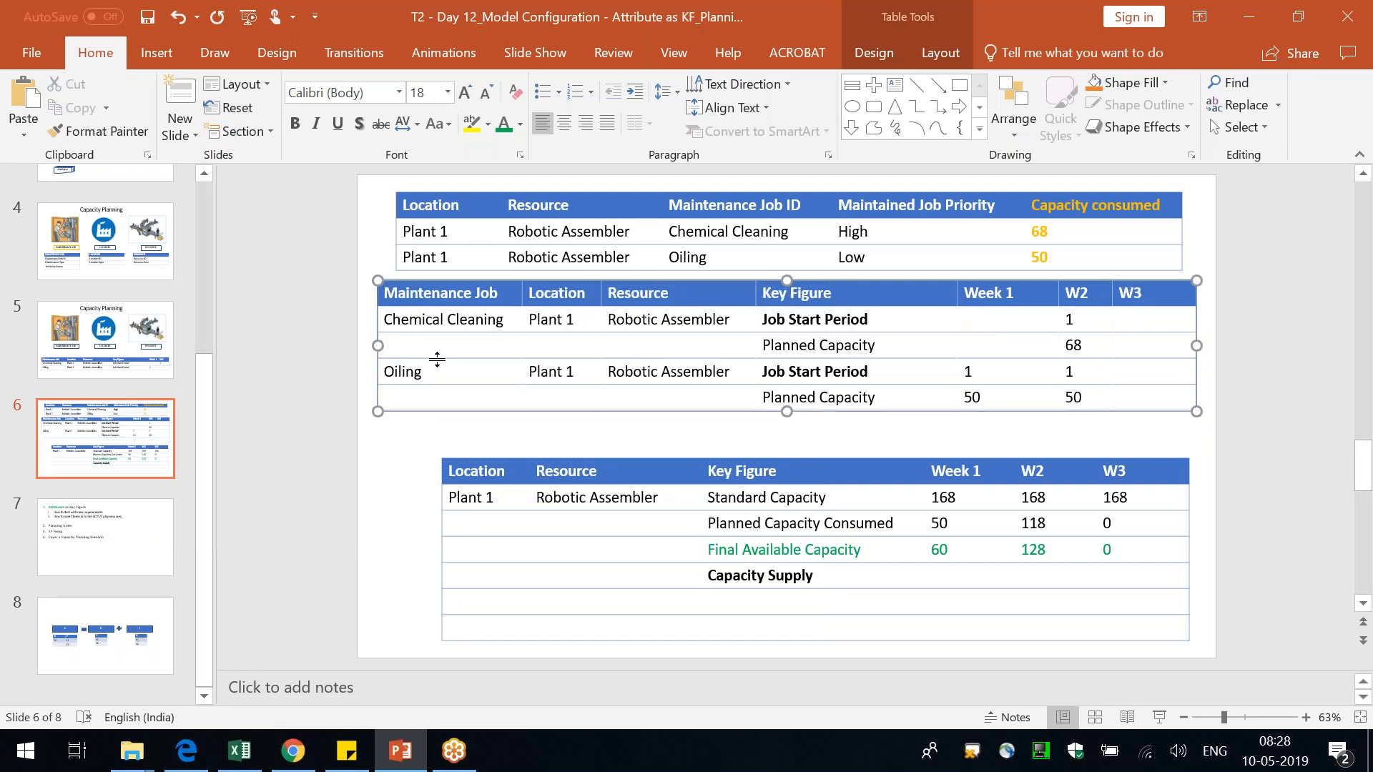
click(457, 292)
click(845, 345)
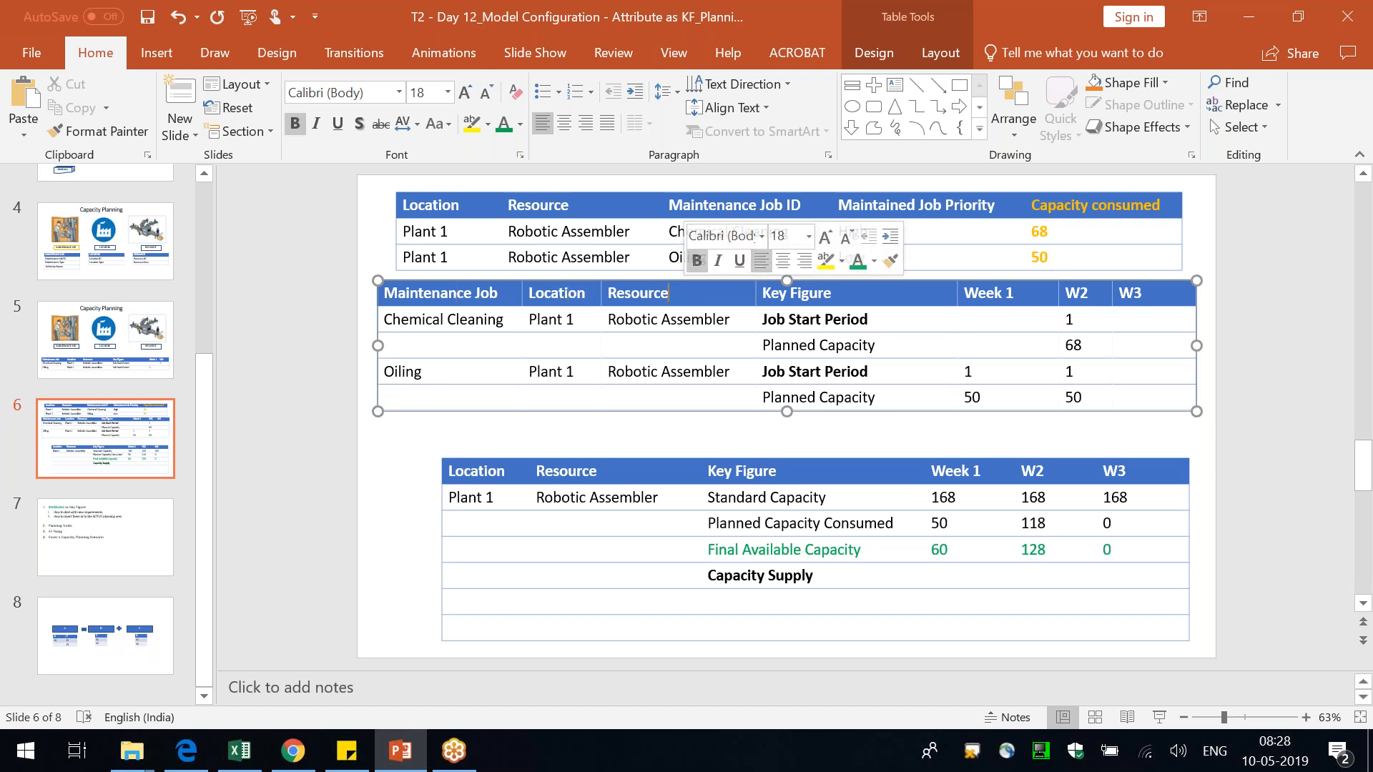
drag(878, 350, 760, 347)
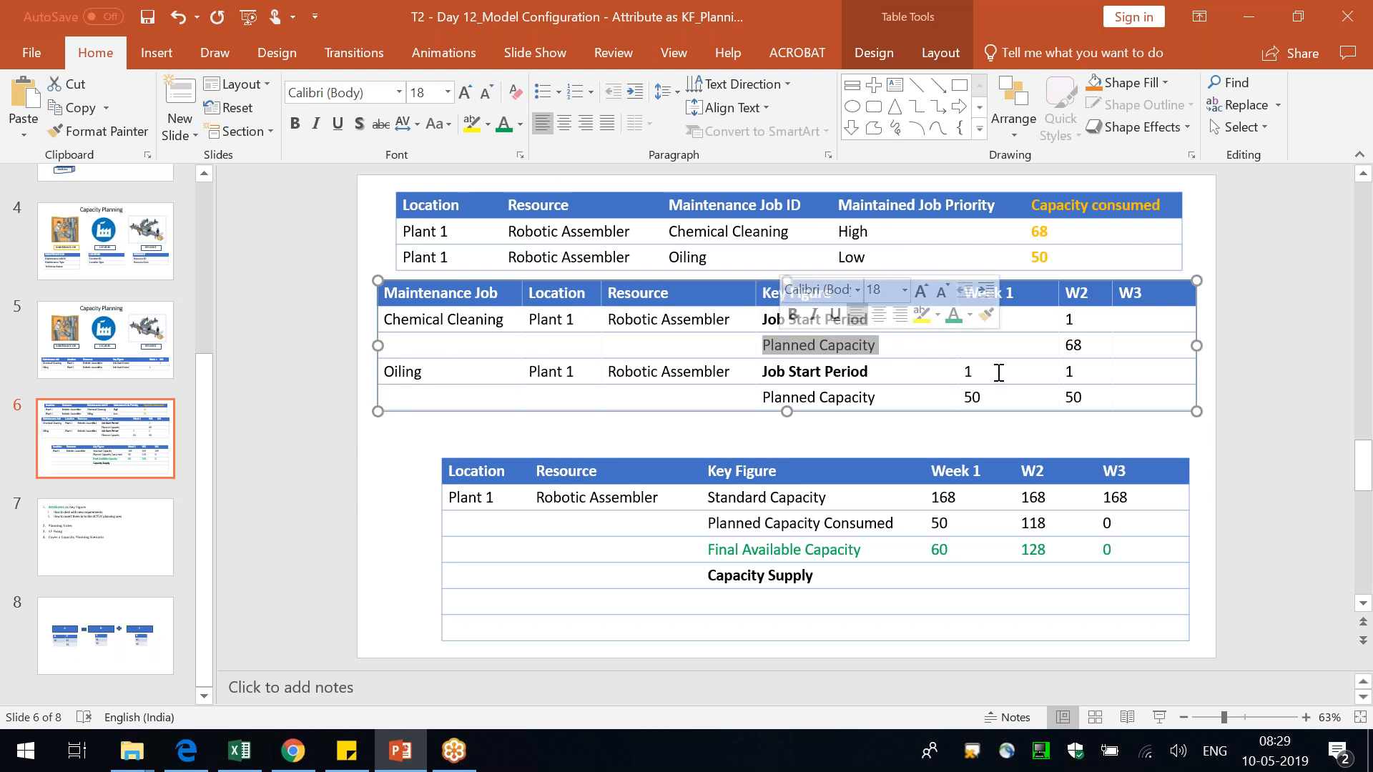
click(1090, 351)
click(1098, 399)
click(998, 390)
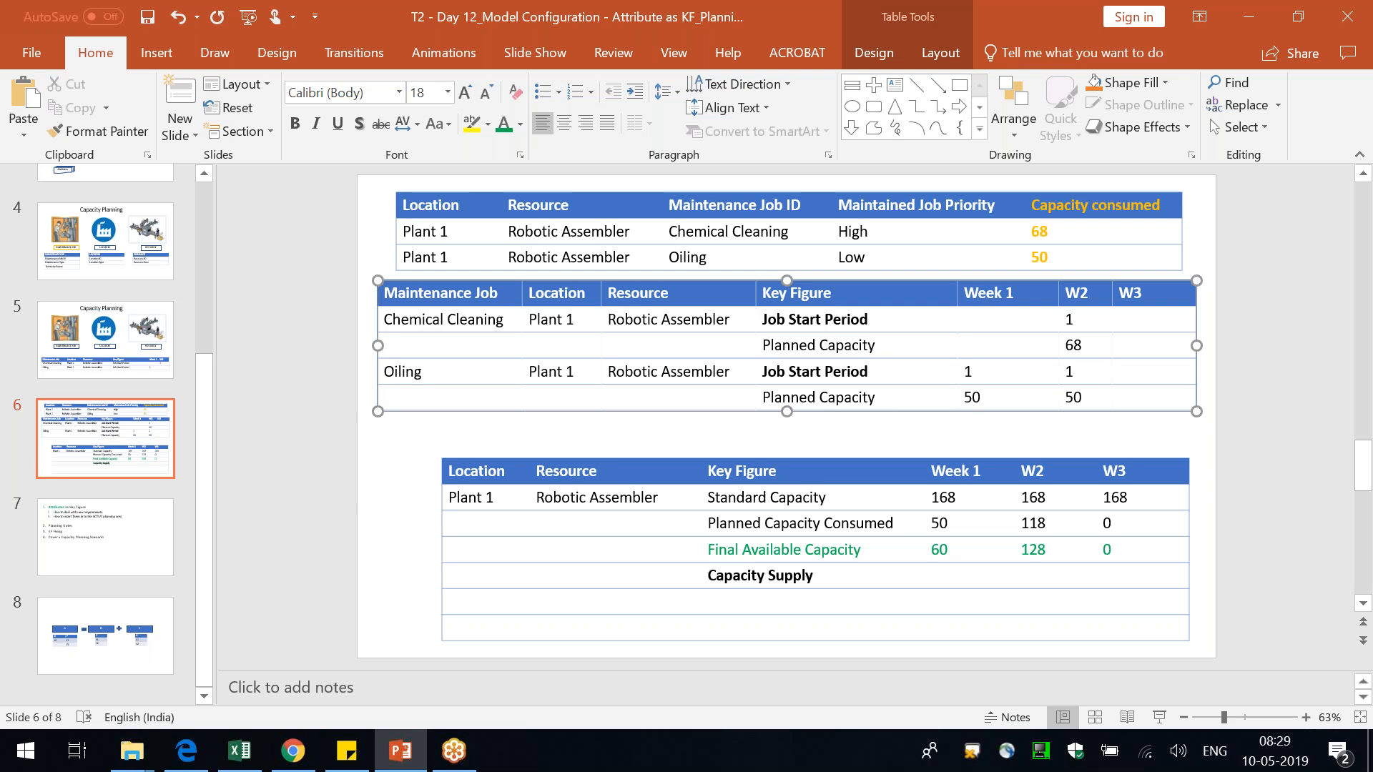
key(alt+Tab)
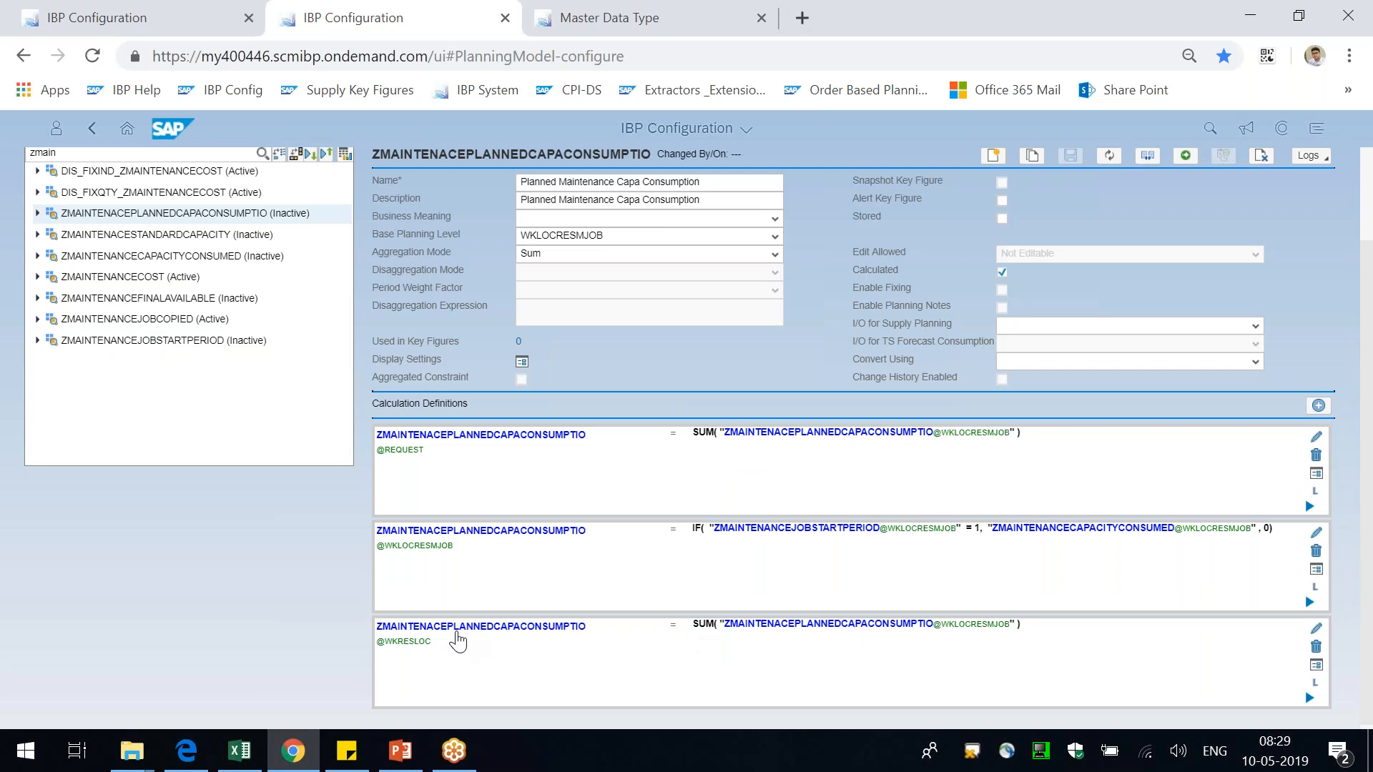
key(alt+Tab)
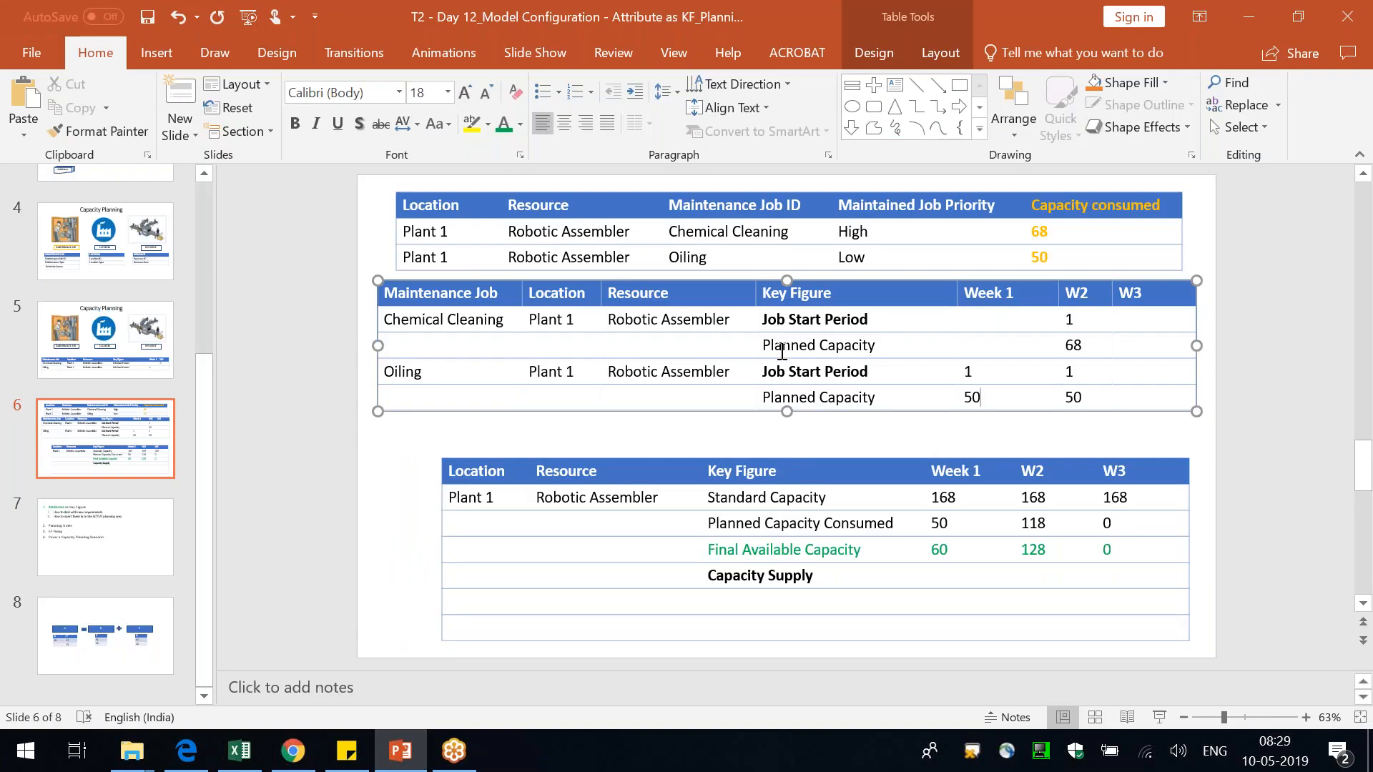
drag(784, 351, 859, 366)
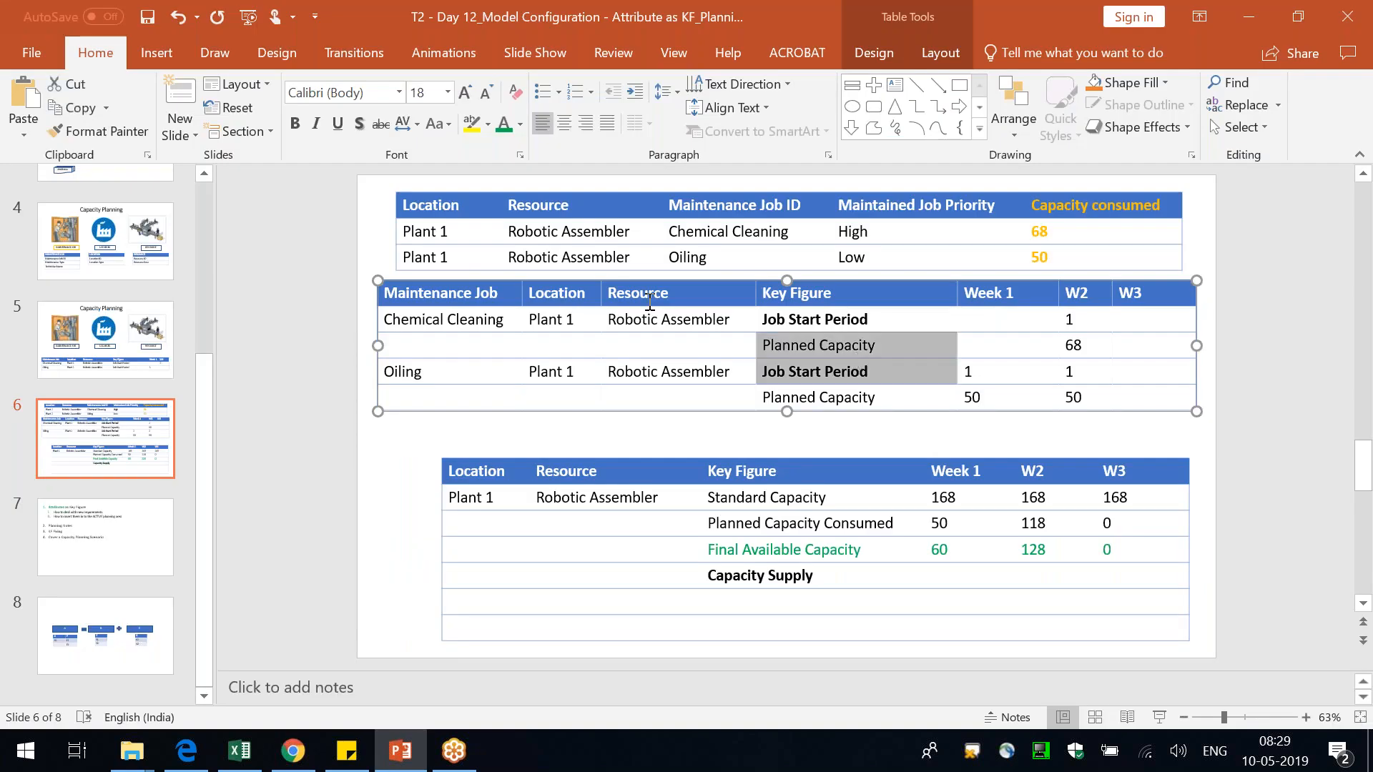
click(808, 522)
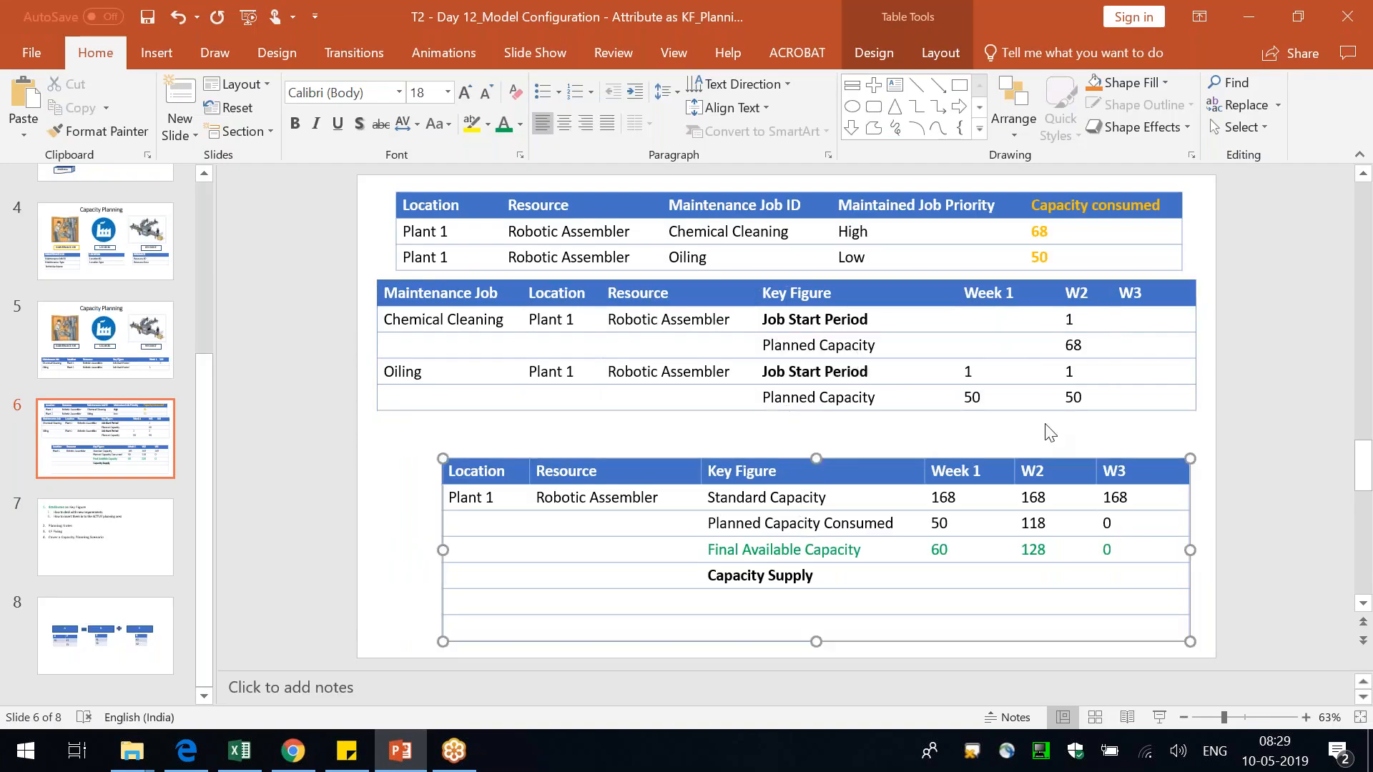
click(1079, 386)
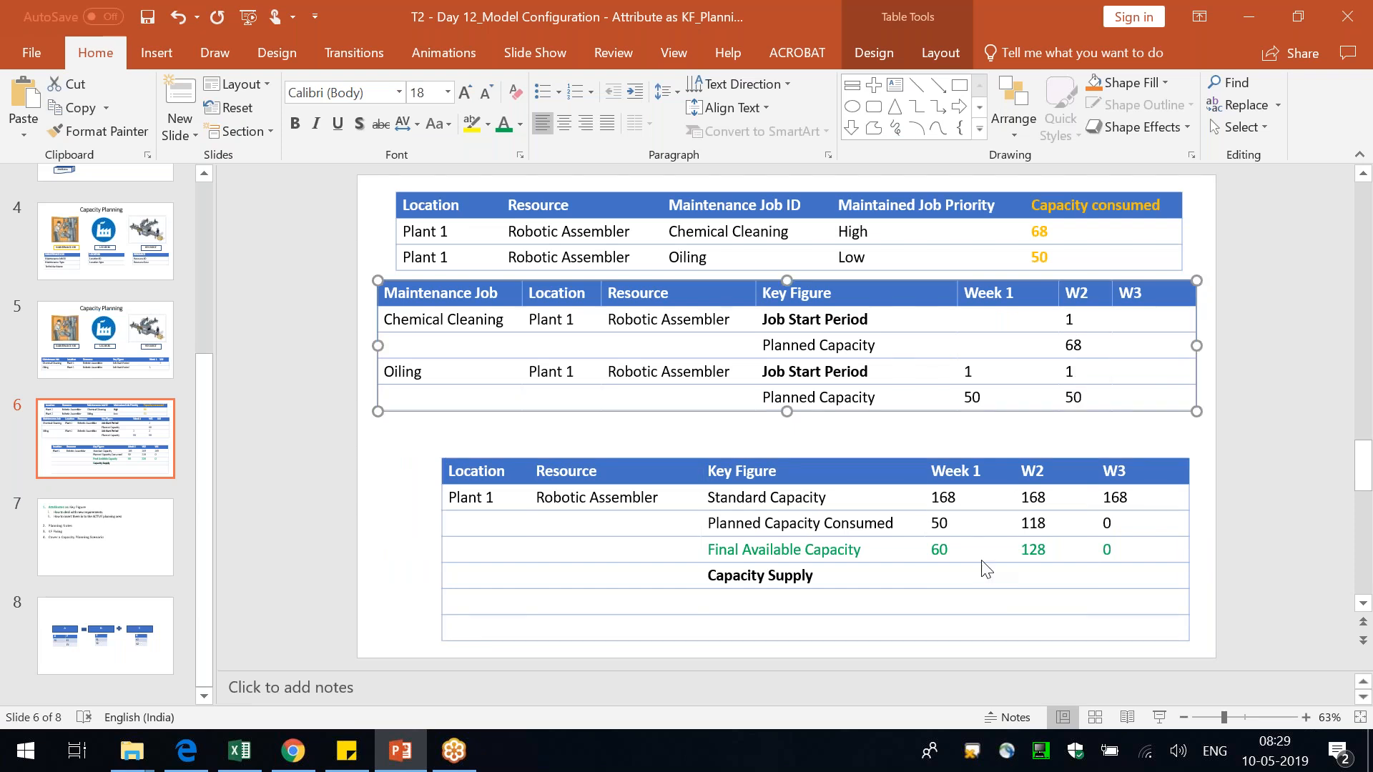
- Compare the calculation definitions in IBP Configuration with the A = B + C diagram on slide 8 in PowerPoint
key(alt+Tab)
key(alt+Tab)
key(alt+Tab)
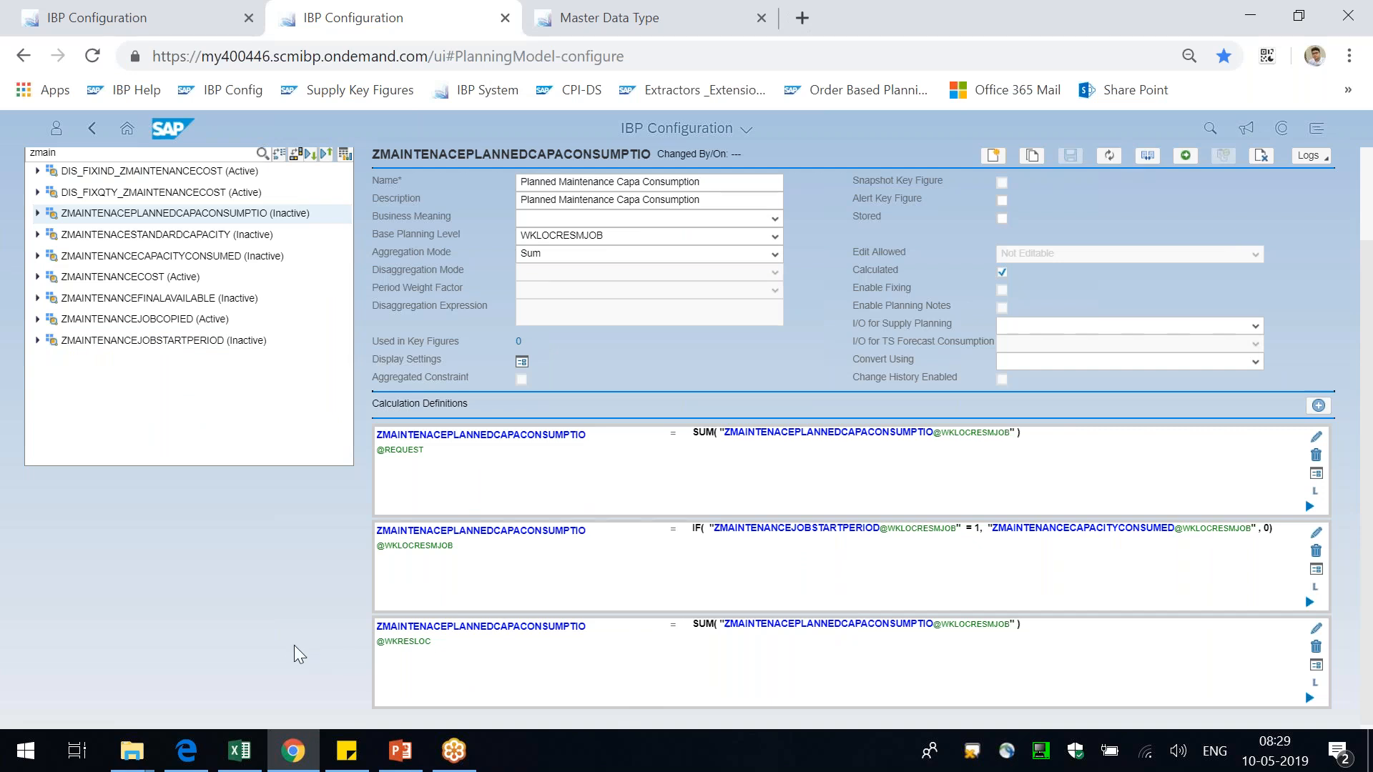
key(alt+Tab)
click(146, 651)
key(alt+Tab)
key(alt+Tab)
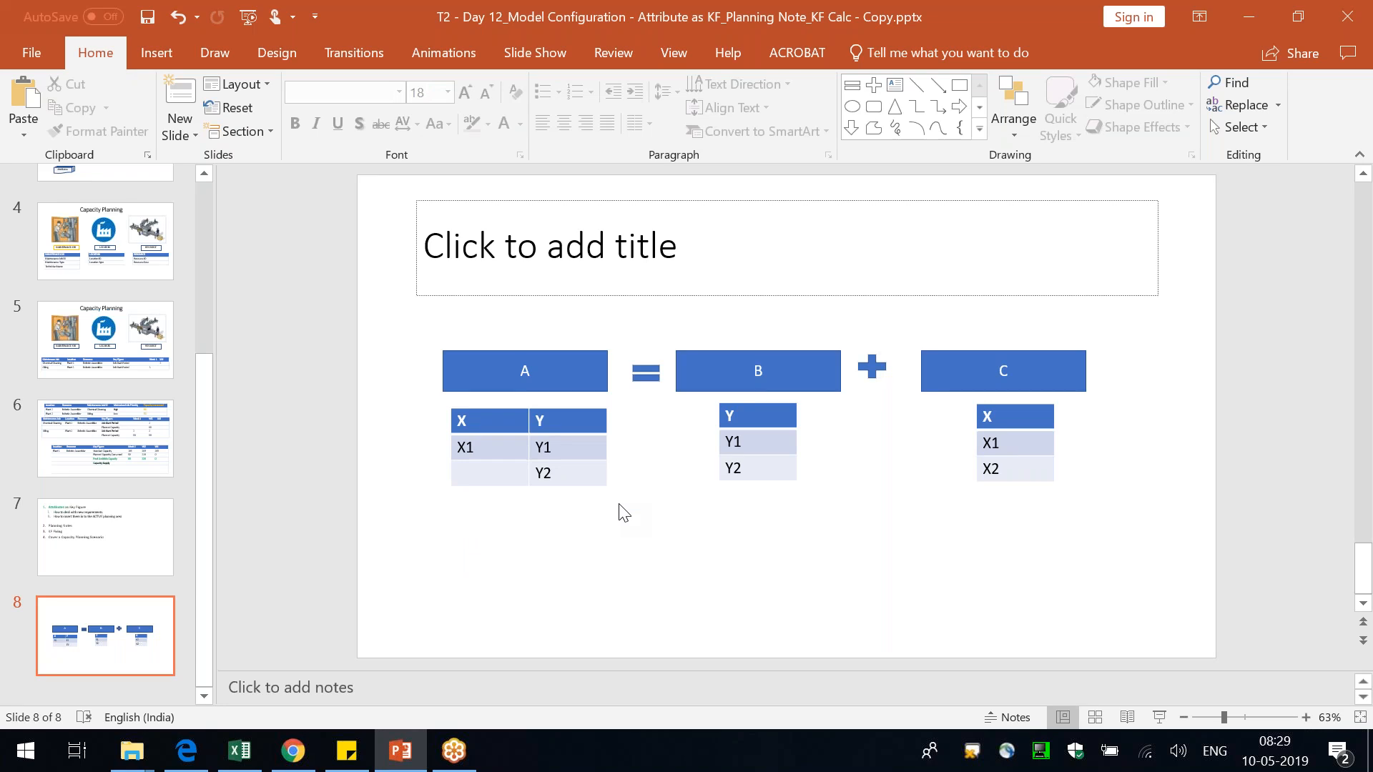
key(alt+Tab)
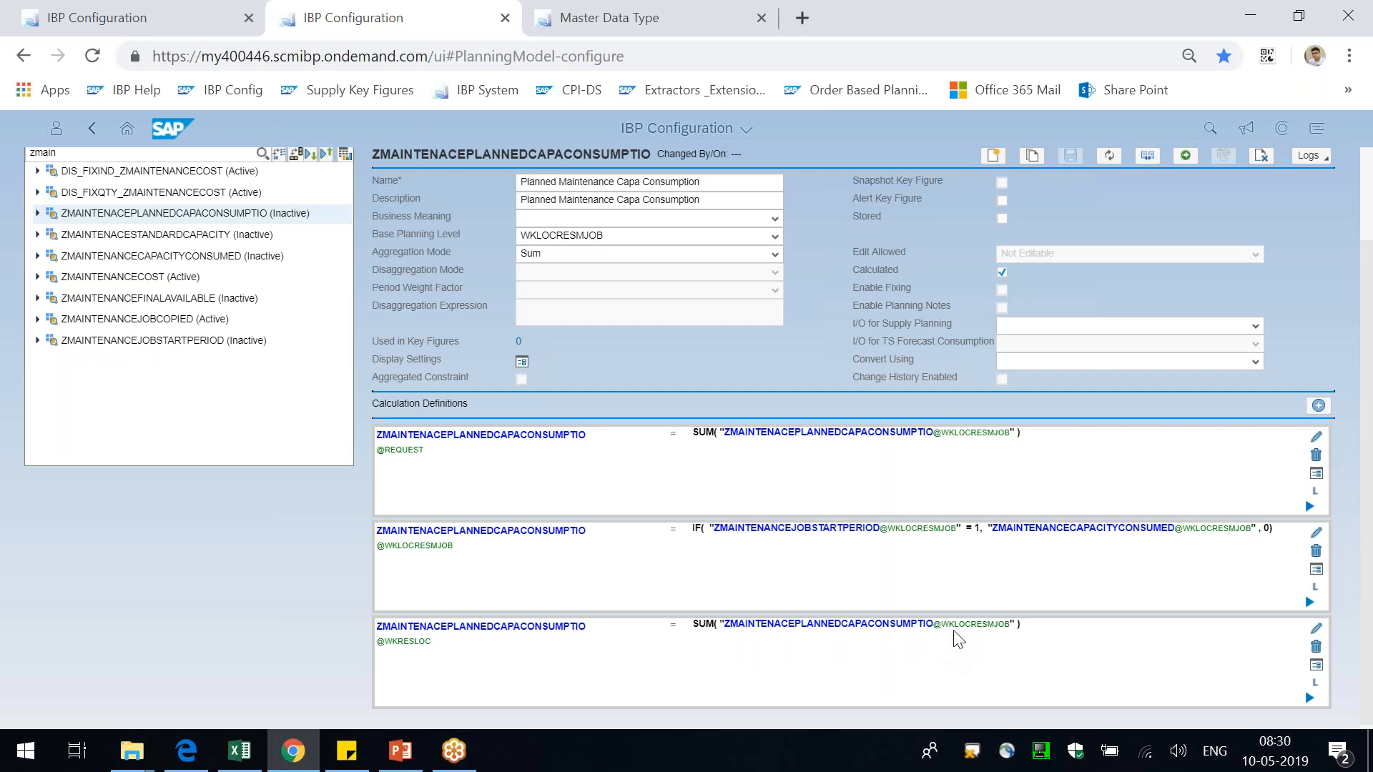
drag(987, 625, 1010, 627)
click(341, 655)
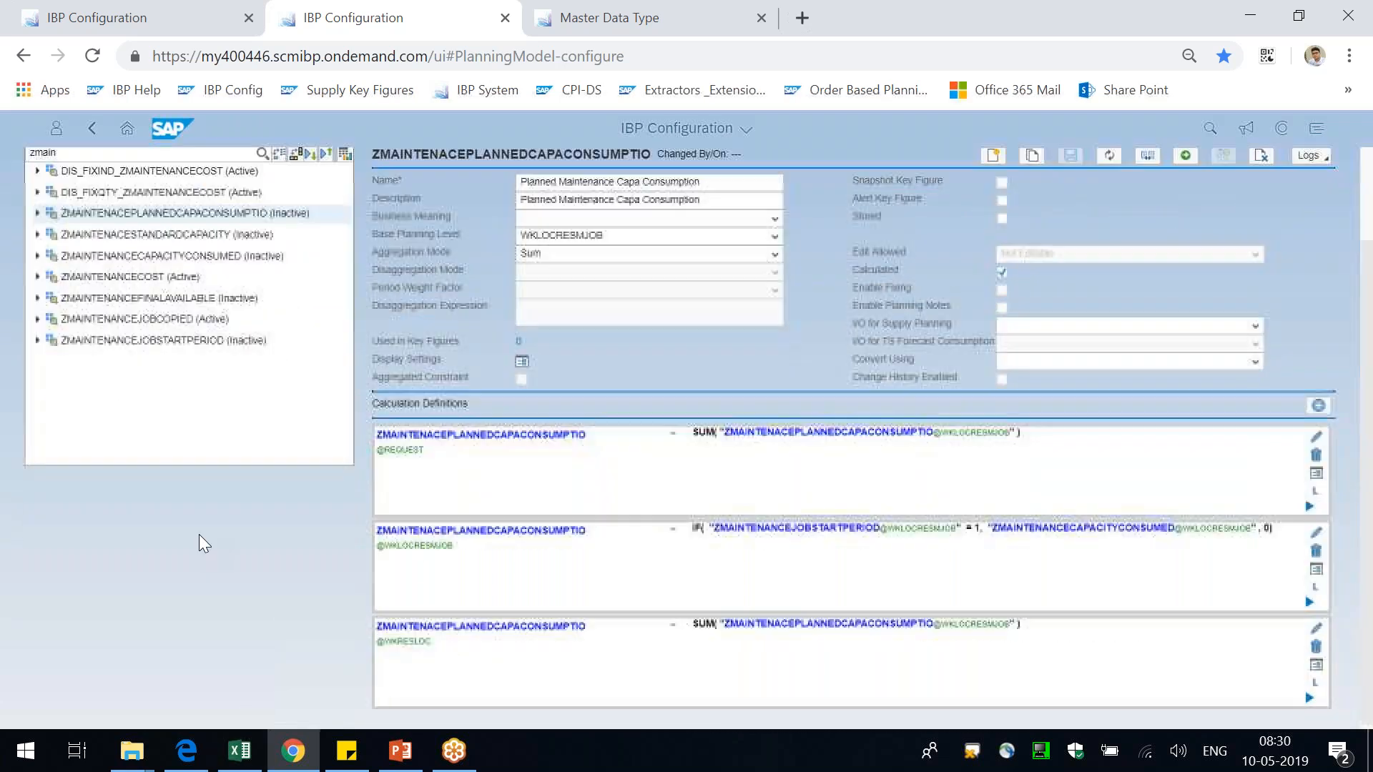
click(151, 305)
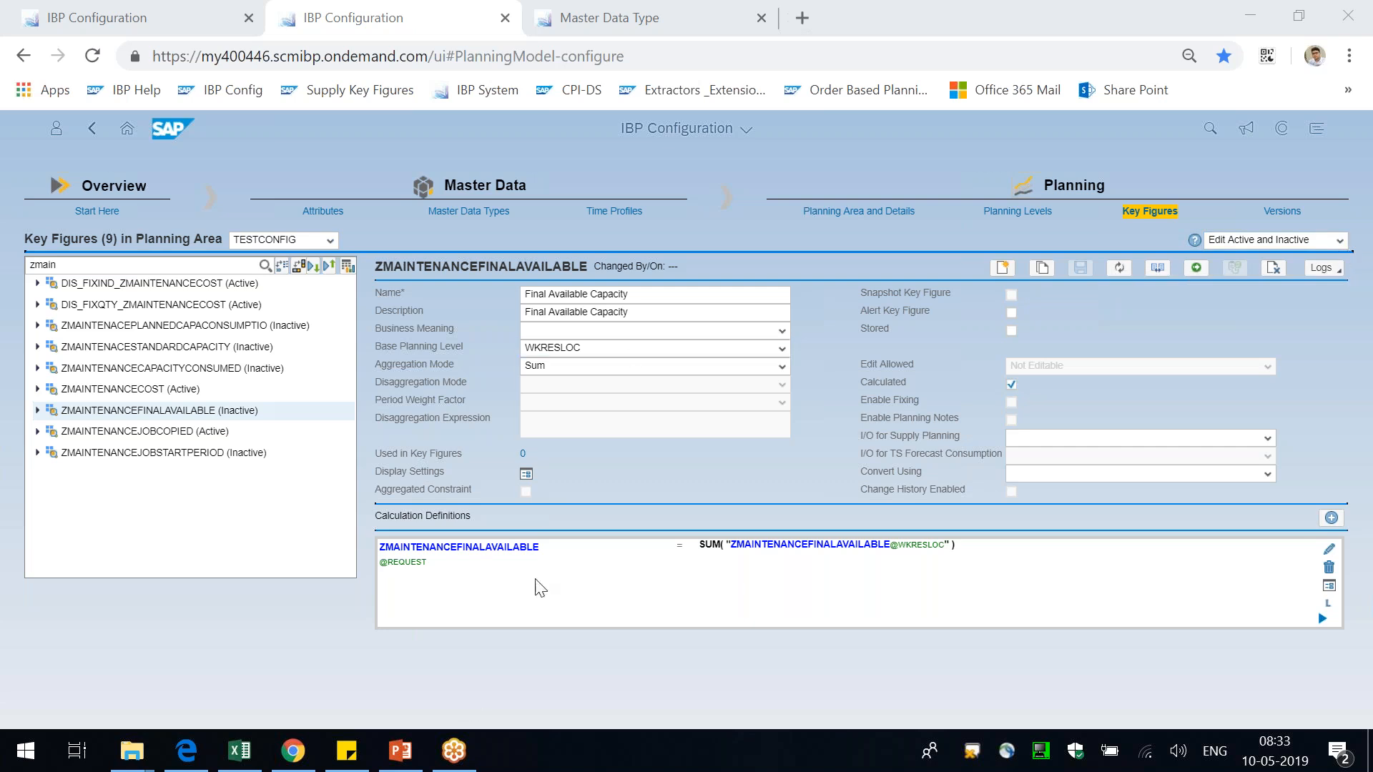
- Switch to PowerPoint and examine the Standard Capacity, Planned Capacity Consumed and Final Available Capacity rows on slide 6
click(412, 763)
scroll(221, 539, up, 2)
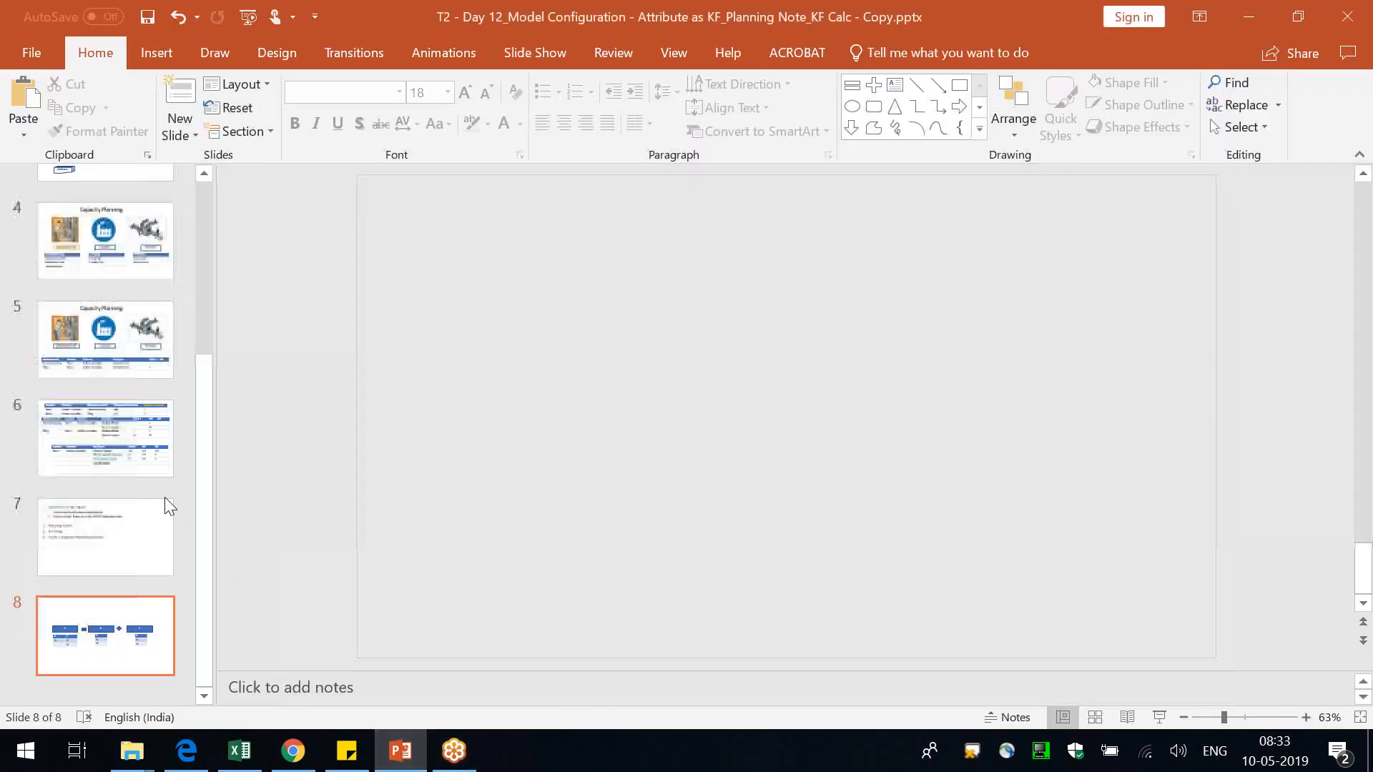
click(824, 549)
drag(824, 551, 744, 550)
click(975, 528)
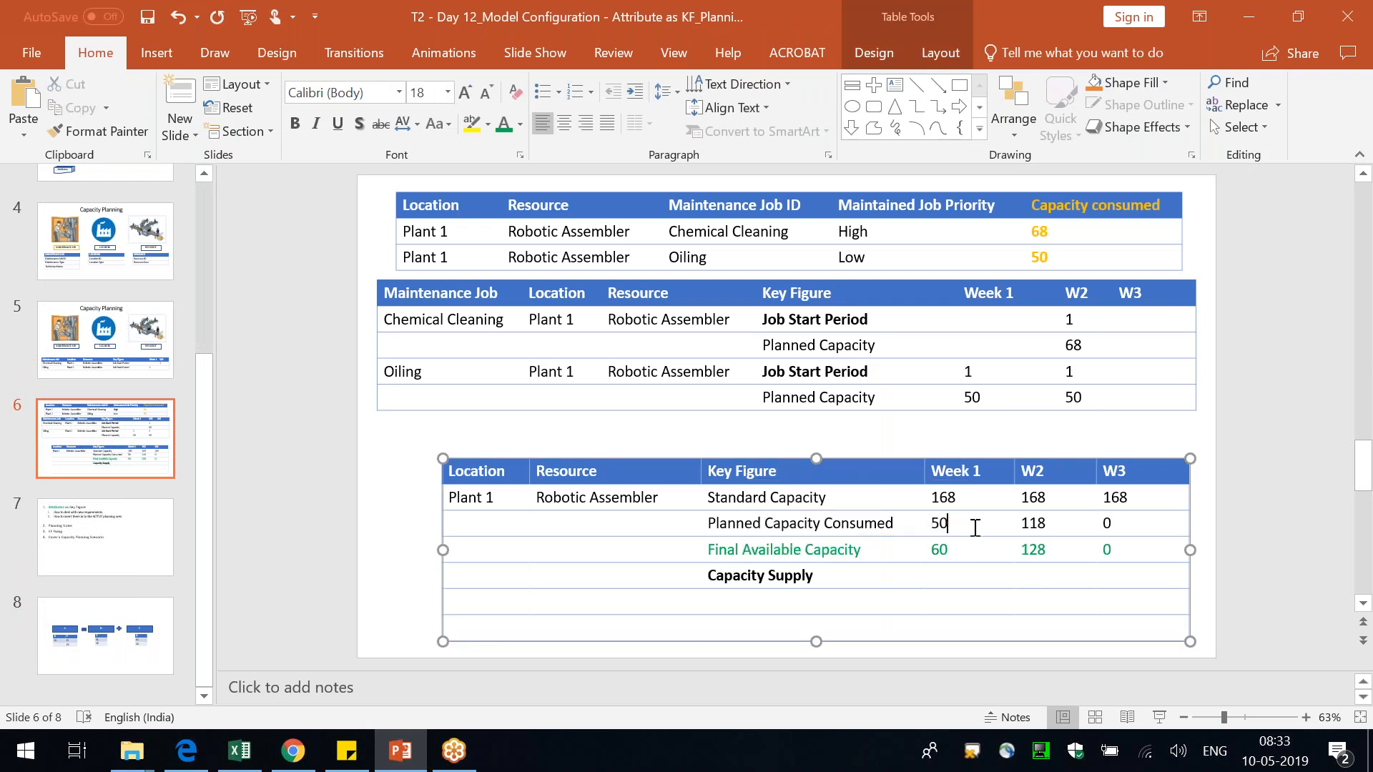
drag(825, 498, 757, 497)
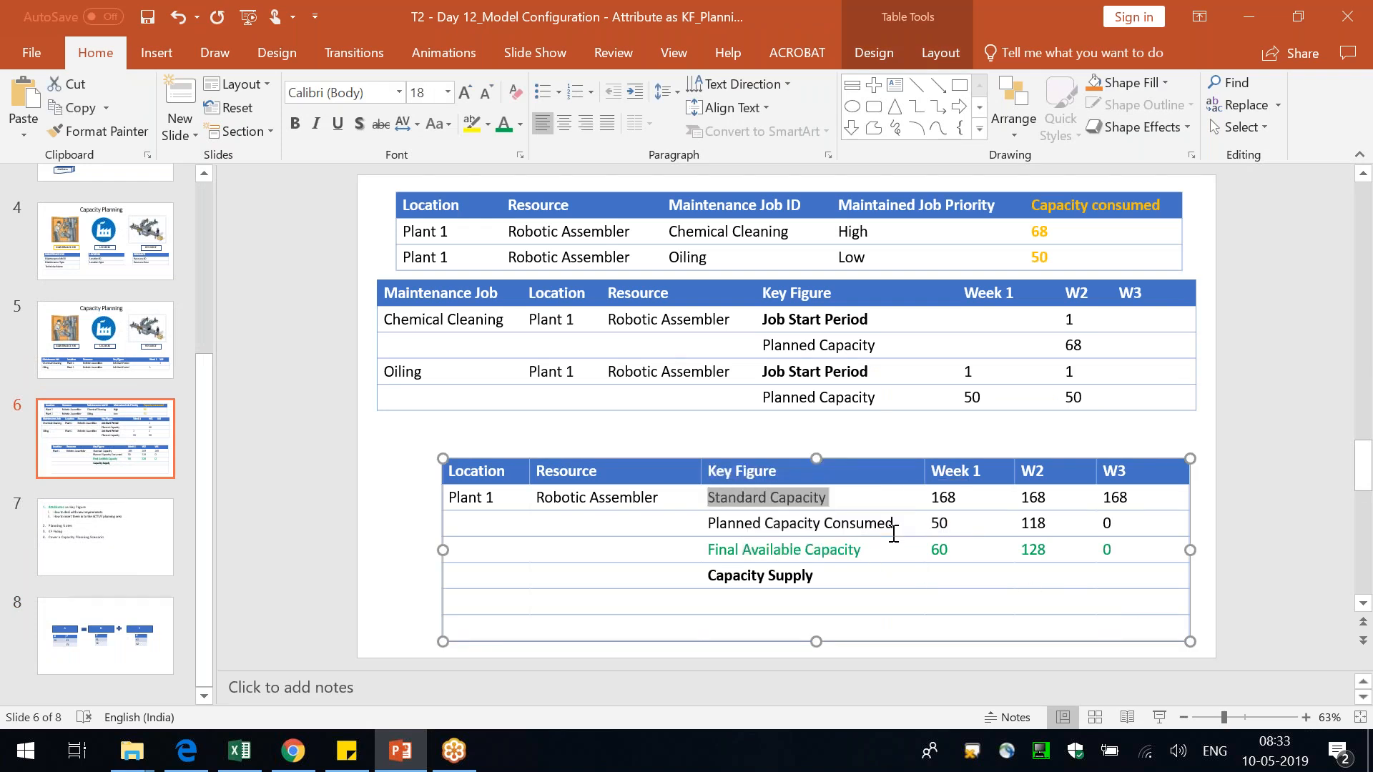
drag(897, 523, 708, 523)
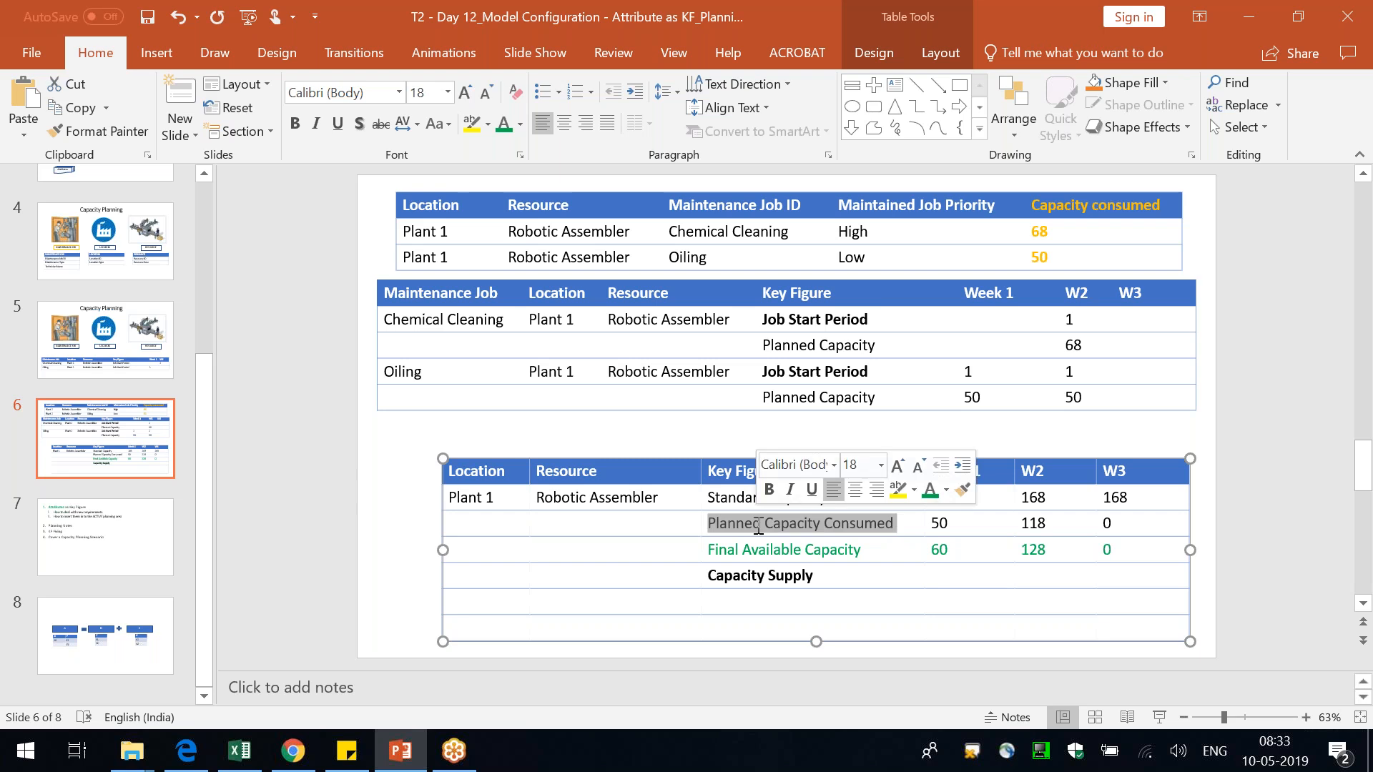
click(299, 512)
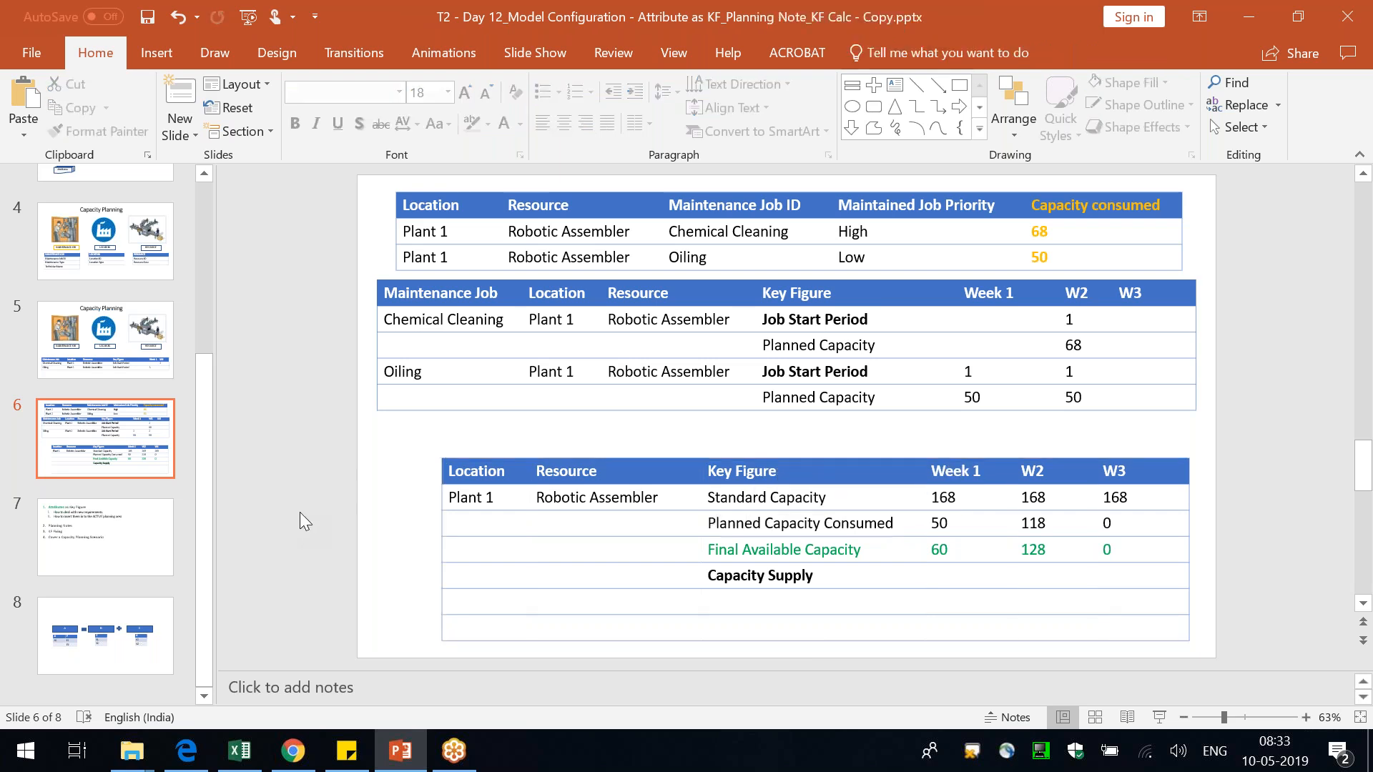
click(713, 523)
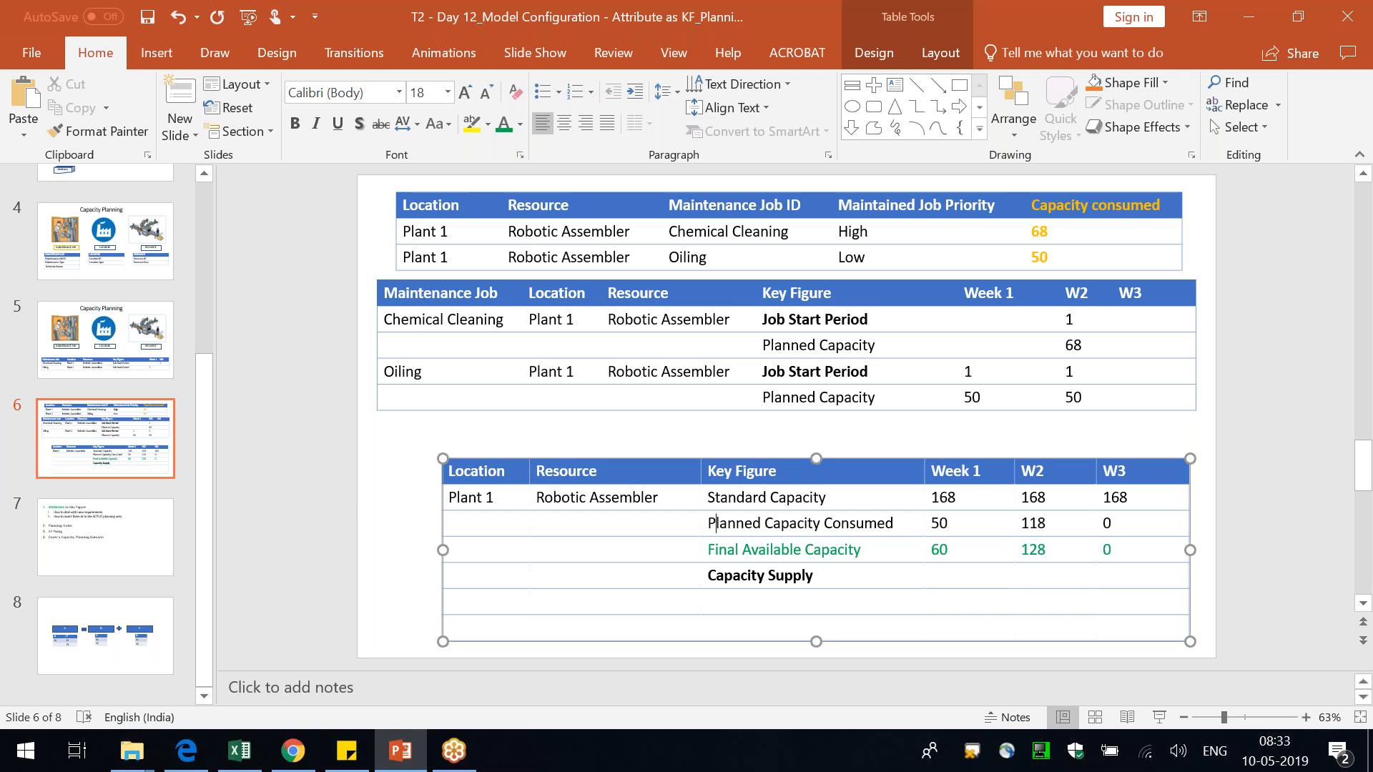
- Move the Maintenance Job table slightly down on slide 6 to widen the gap below the Capacity consumed table
click(742, 395)
click(744, 281)
drag(744, 281, 744, 293)
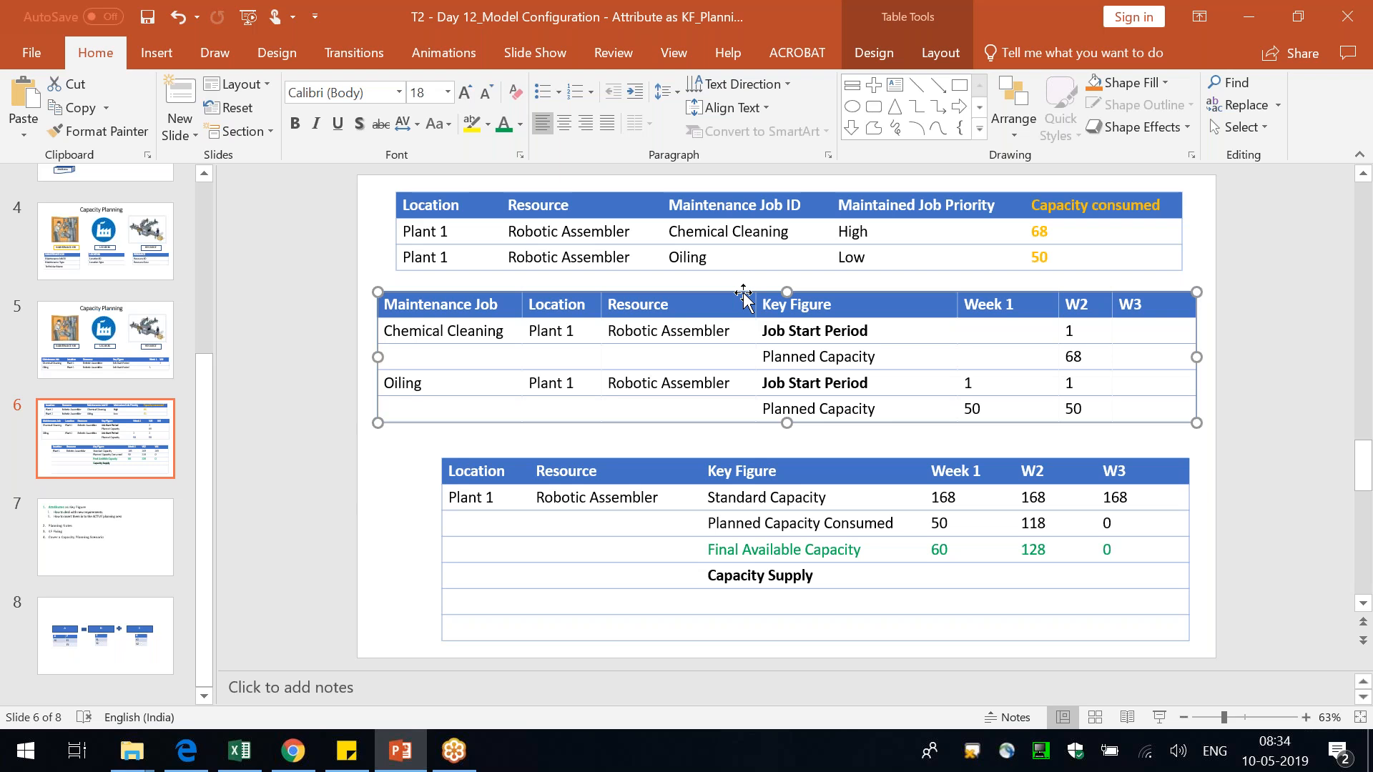
key(alt+Tab)
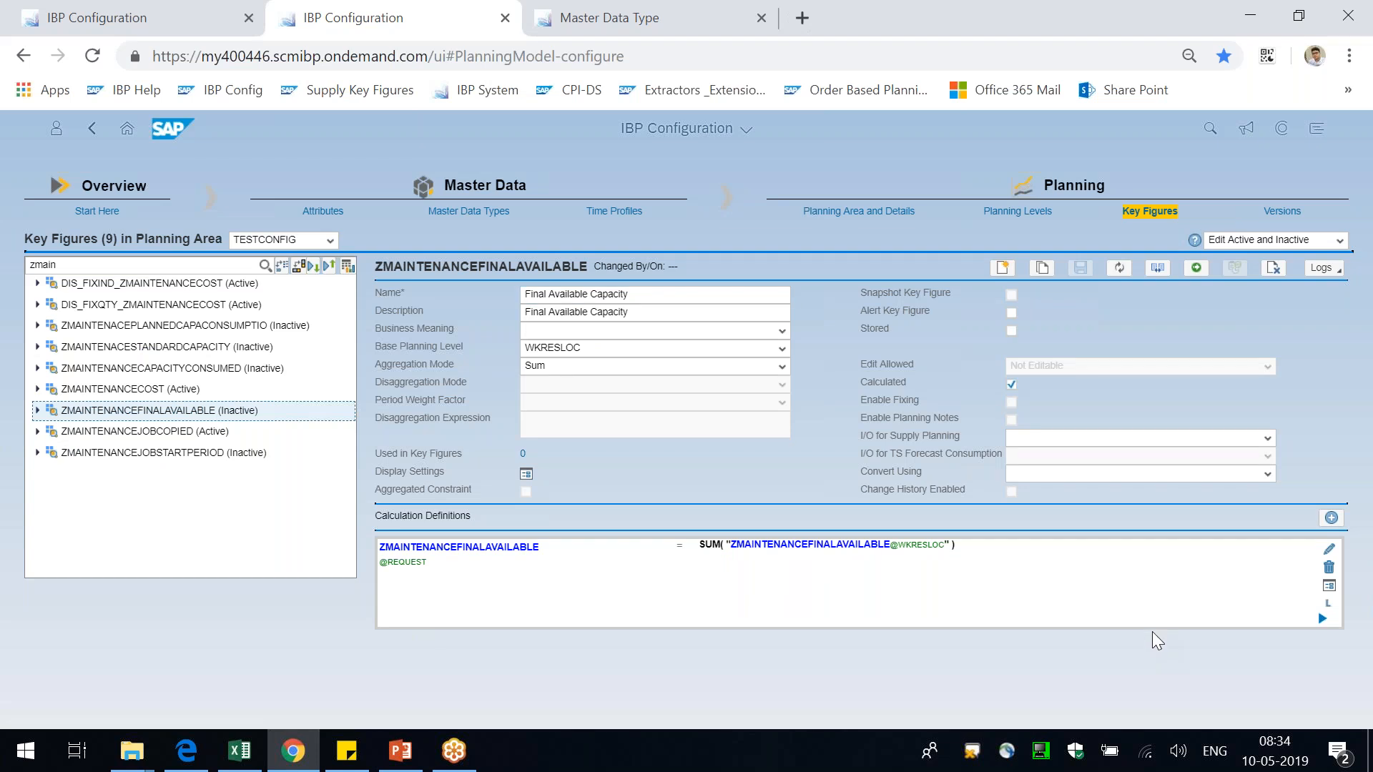
click(1331, 520)
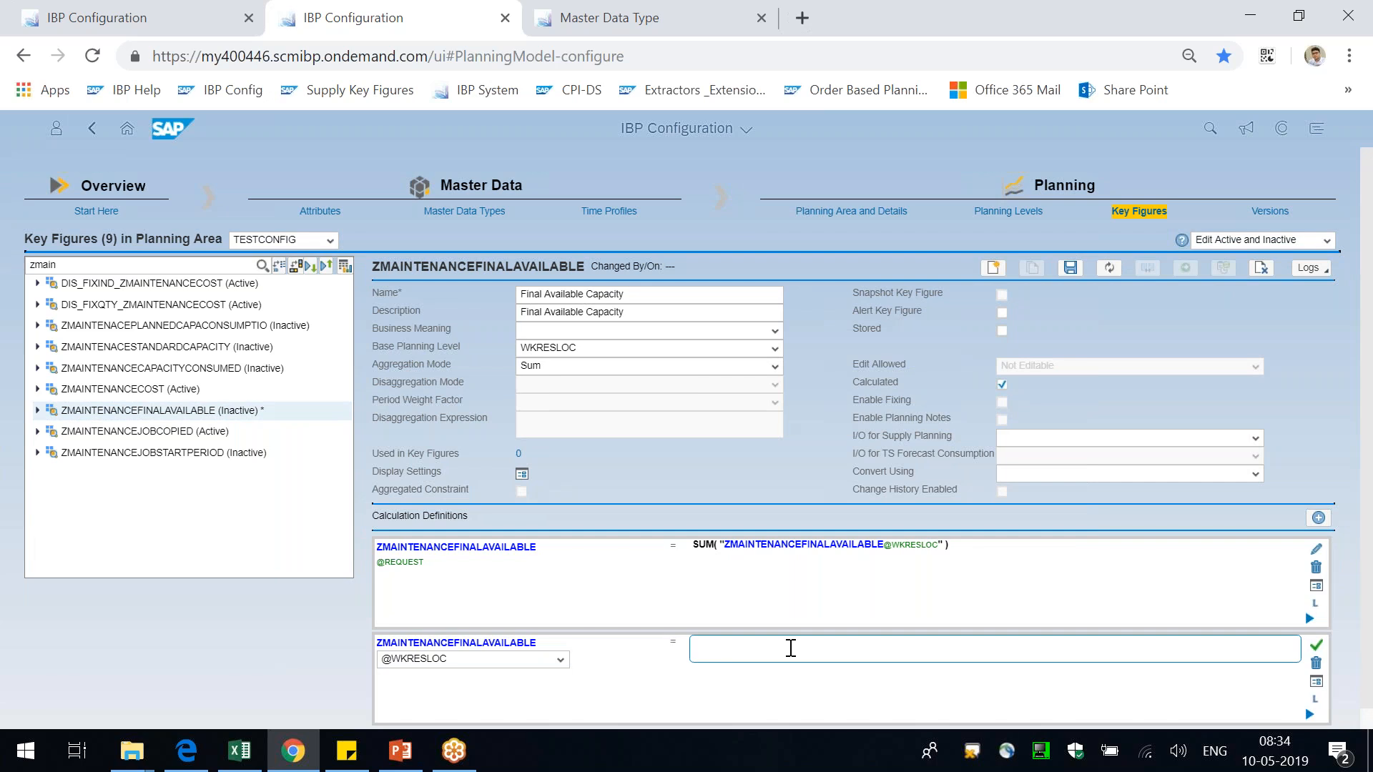
text(Z)
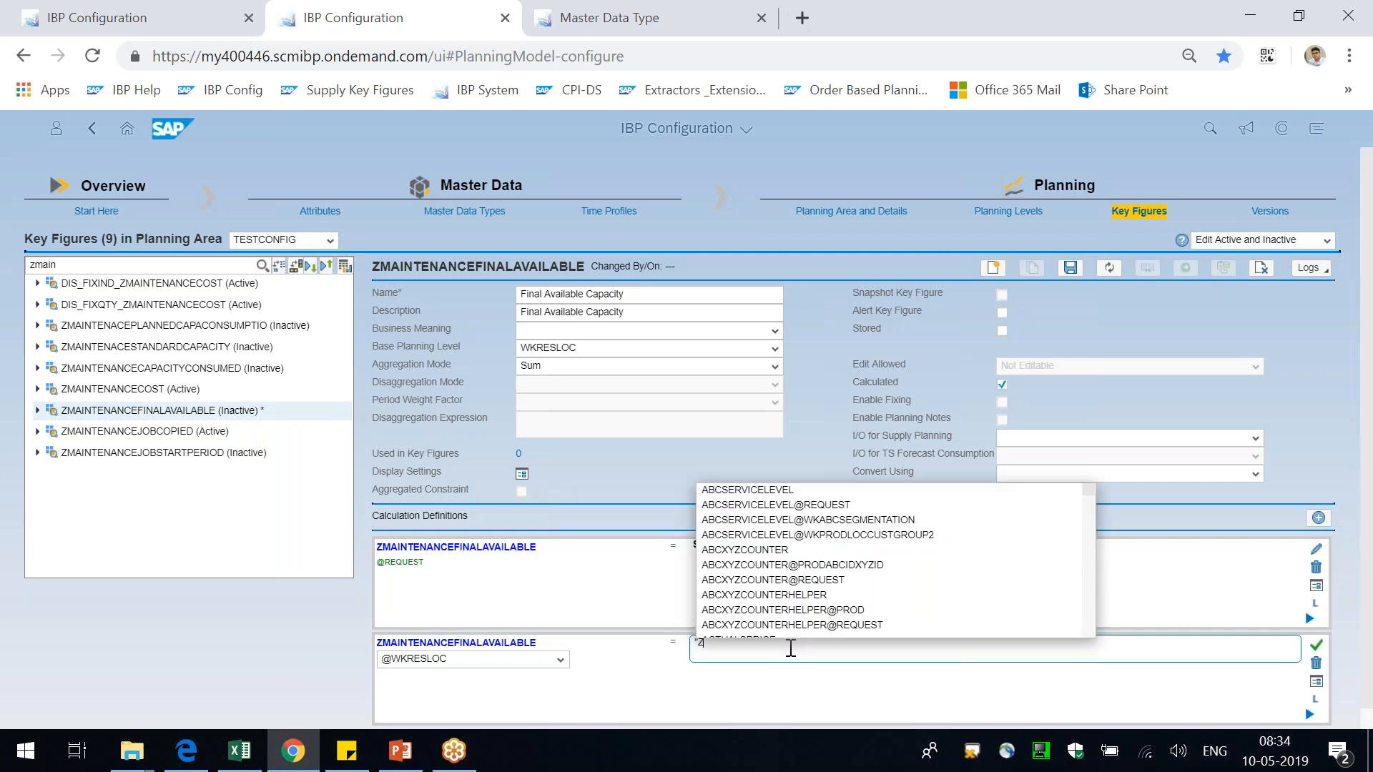
text(MAIN)
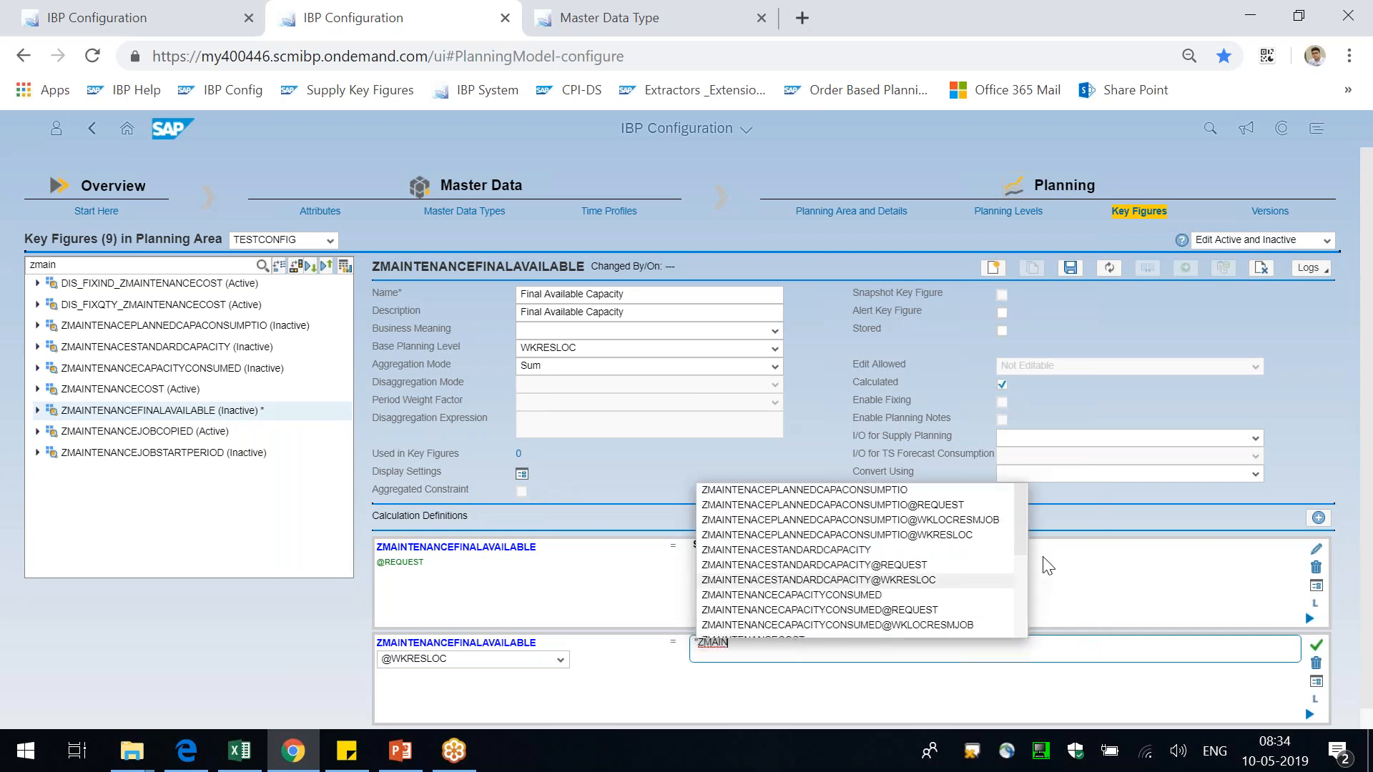
click(922, 581)
text(")
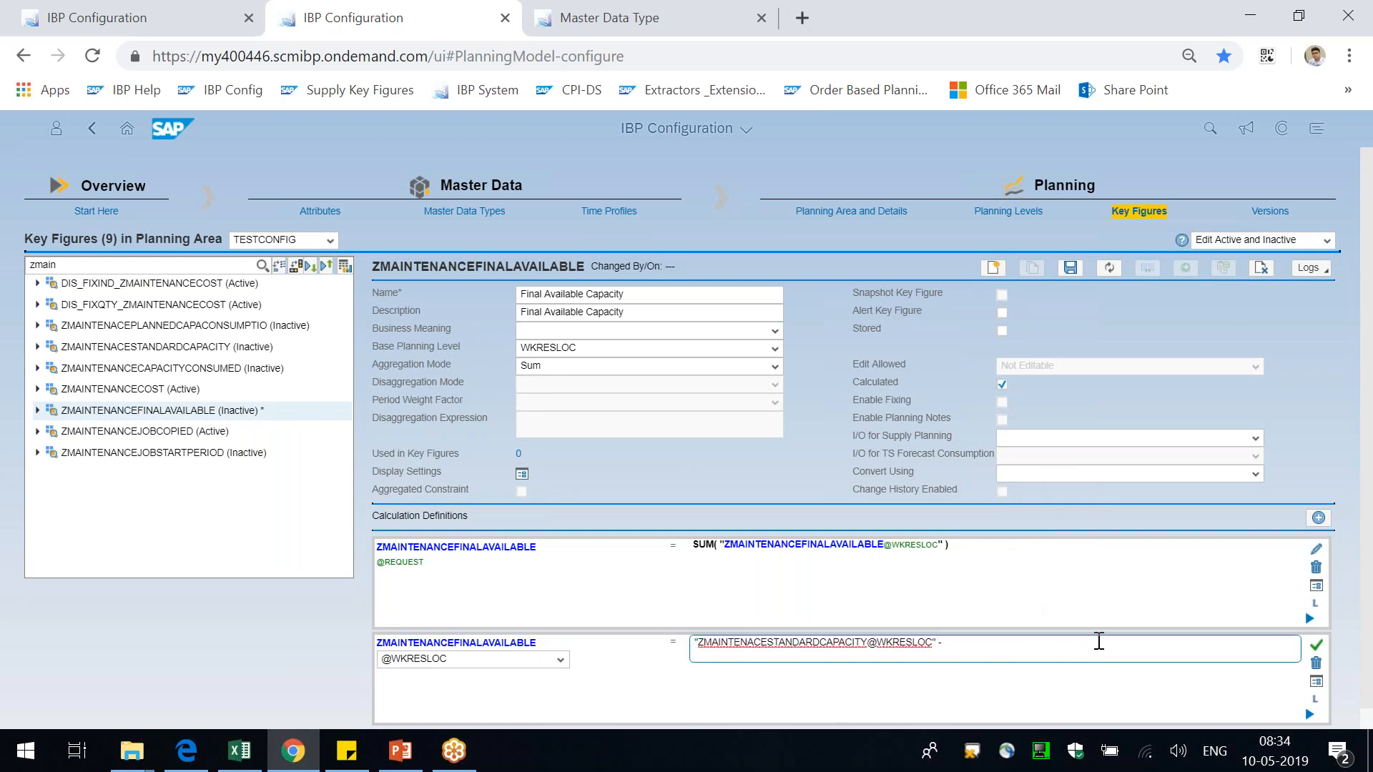
text( - ")
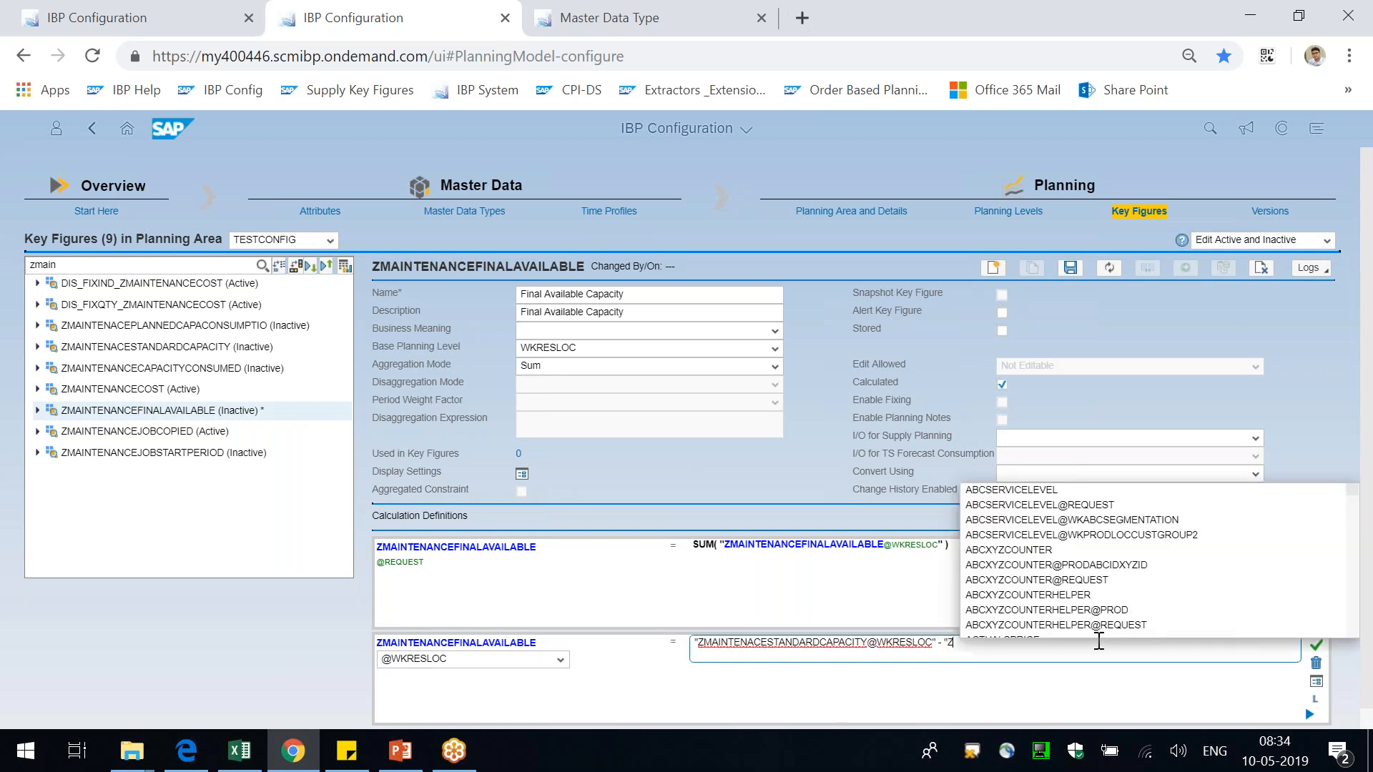
text(ZMAIN)
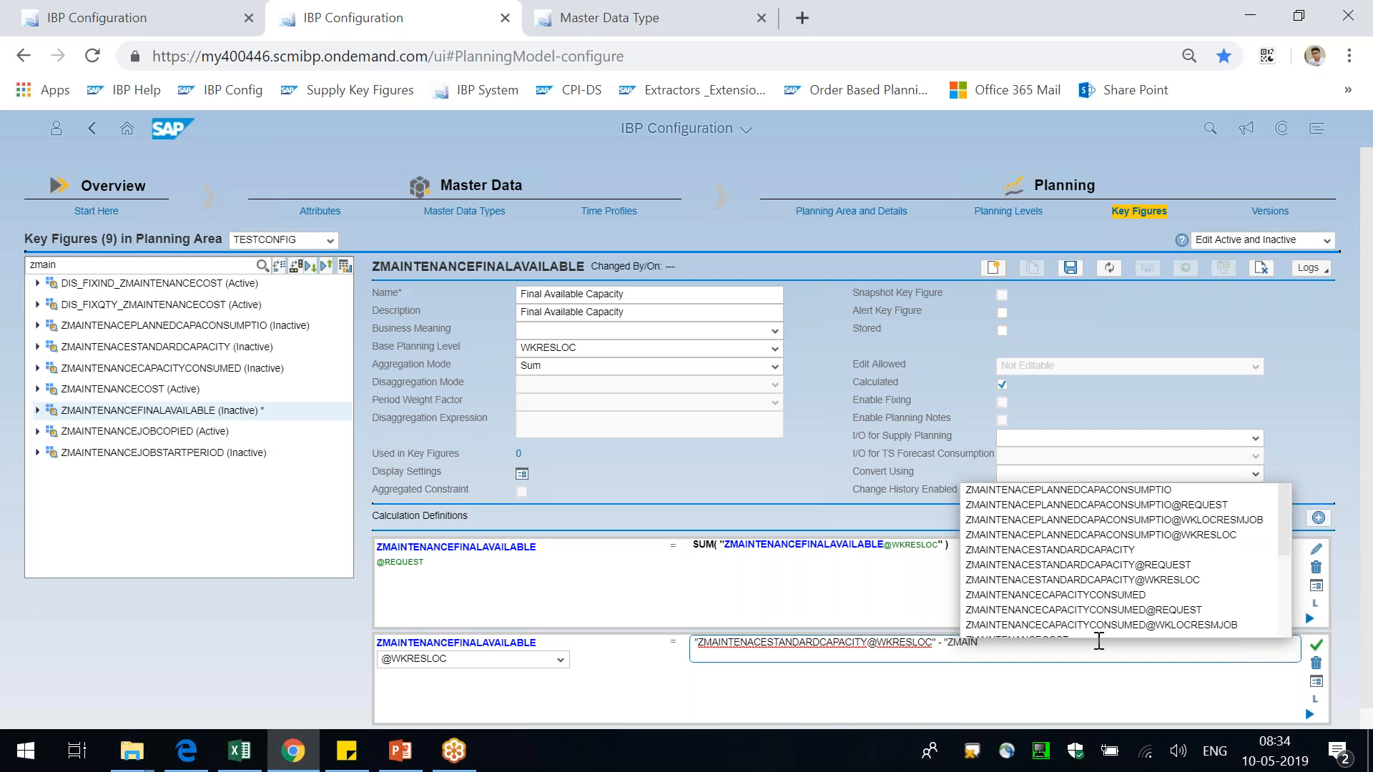
click(1225, 535)
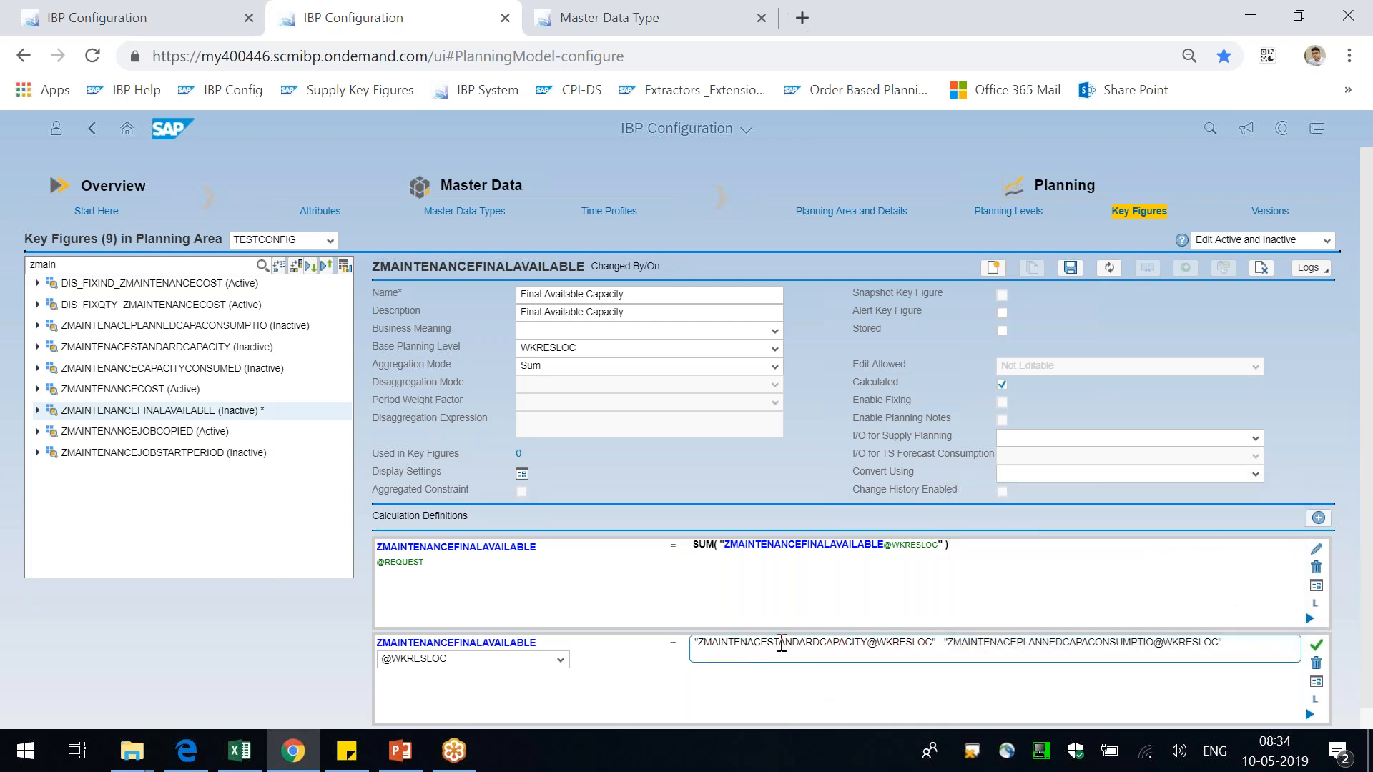
drag(887, 647, 918, 648)
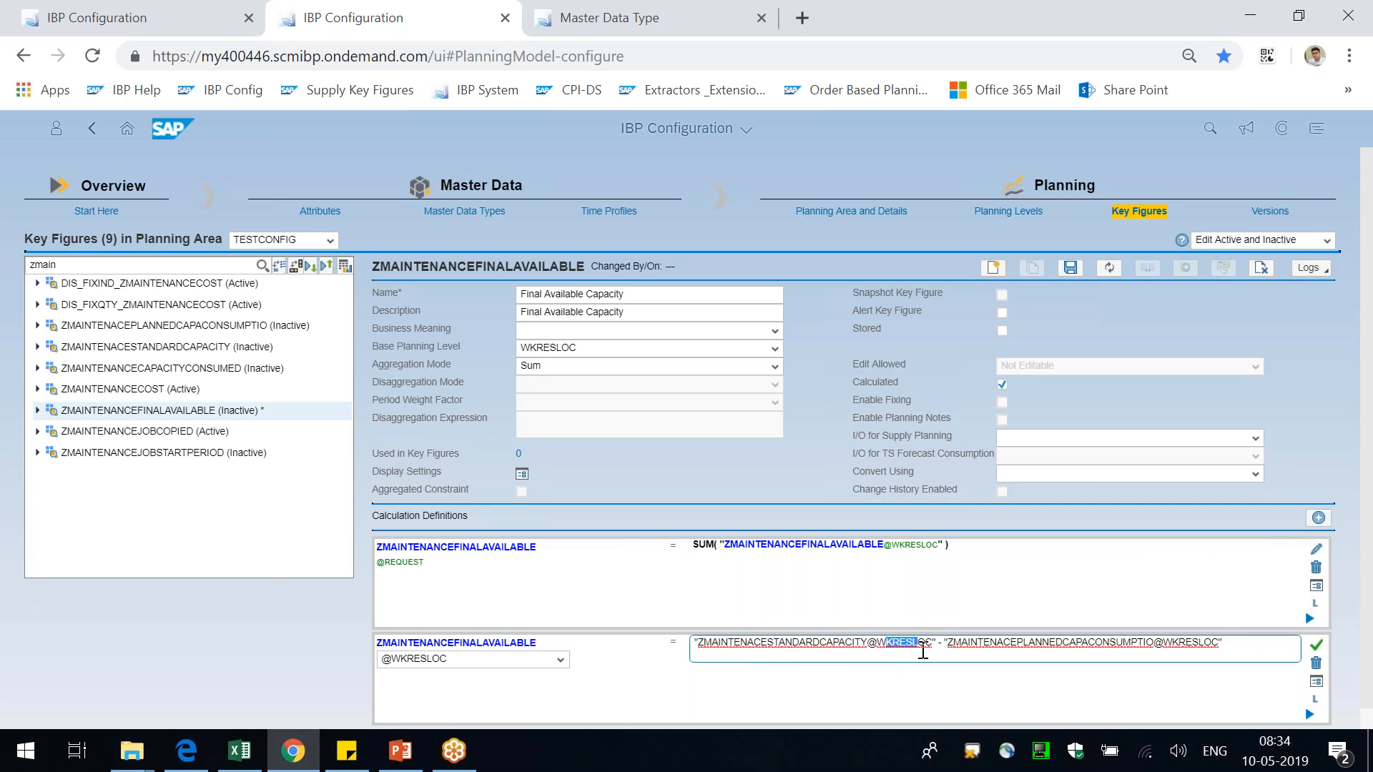
drag(1021, 648, 1087, 648)
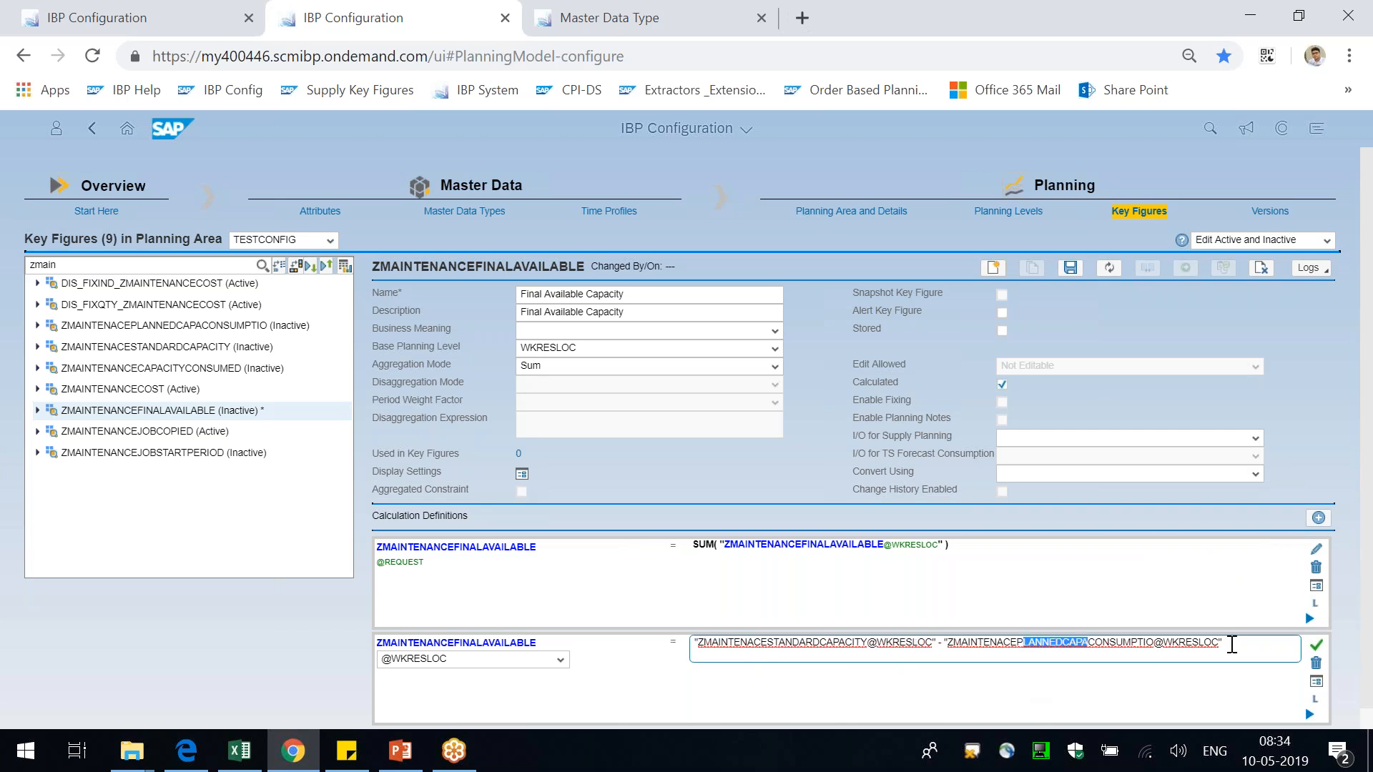
click(1317, 646)
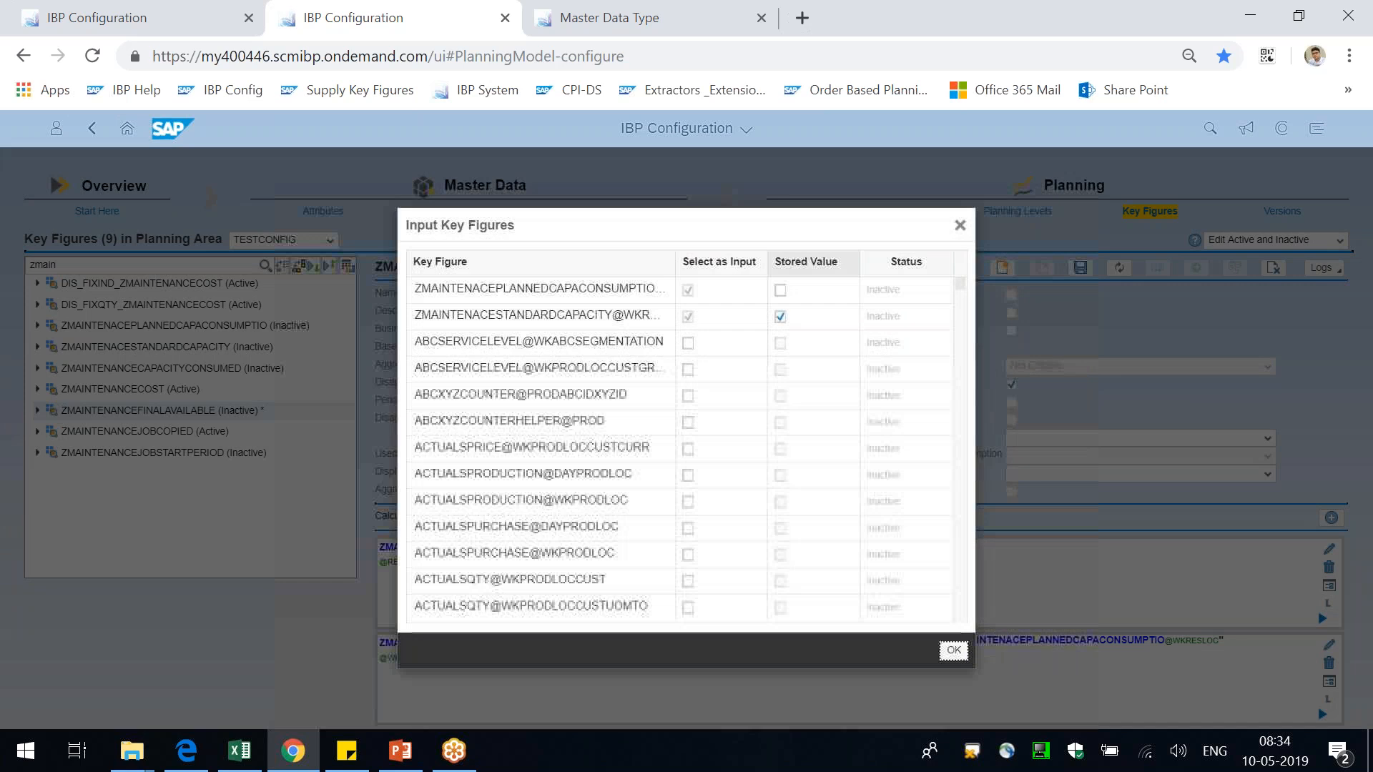
drag(973, 665, 1172, 689)
drag(675, 272, 778, 273)
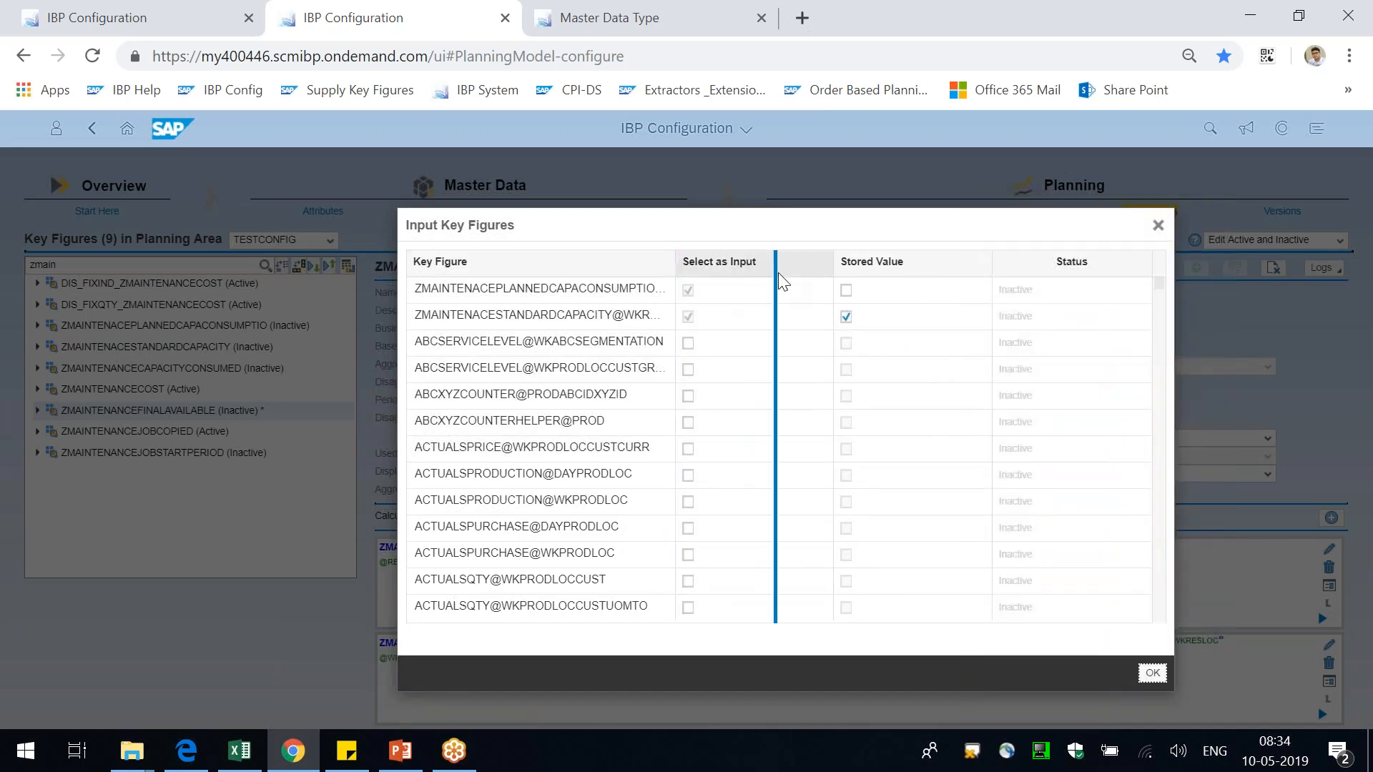
double_click(483, 313)
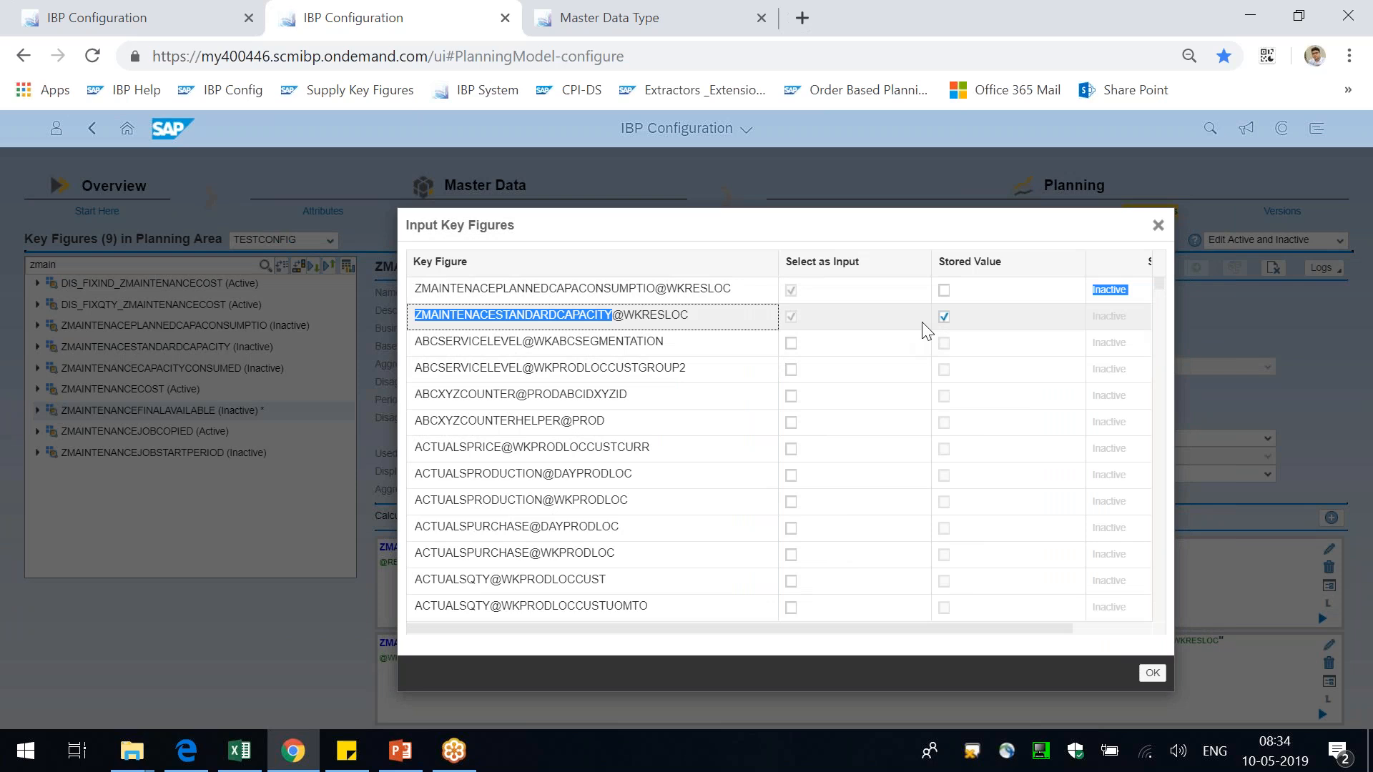
drag(509, 290, 612, 289)
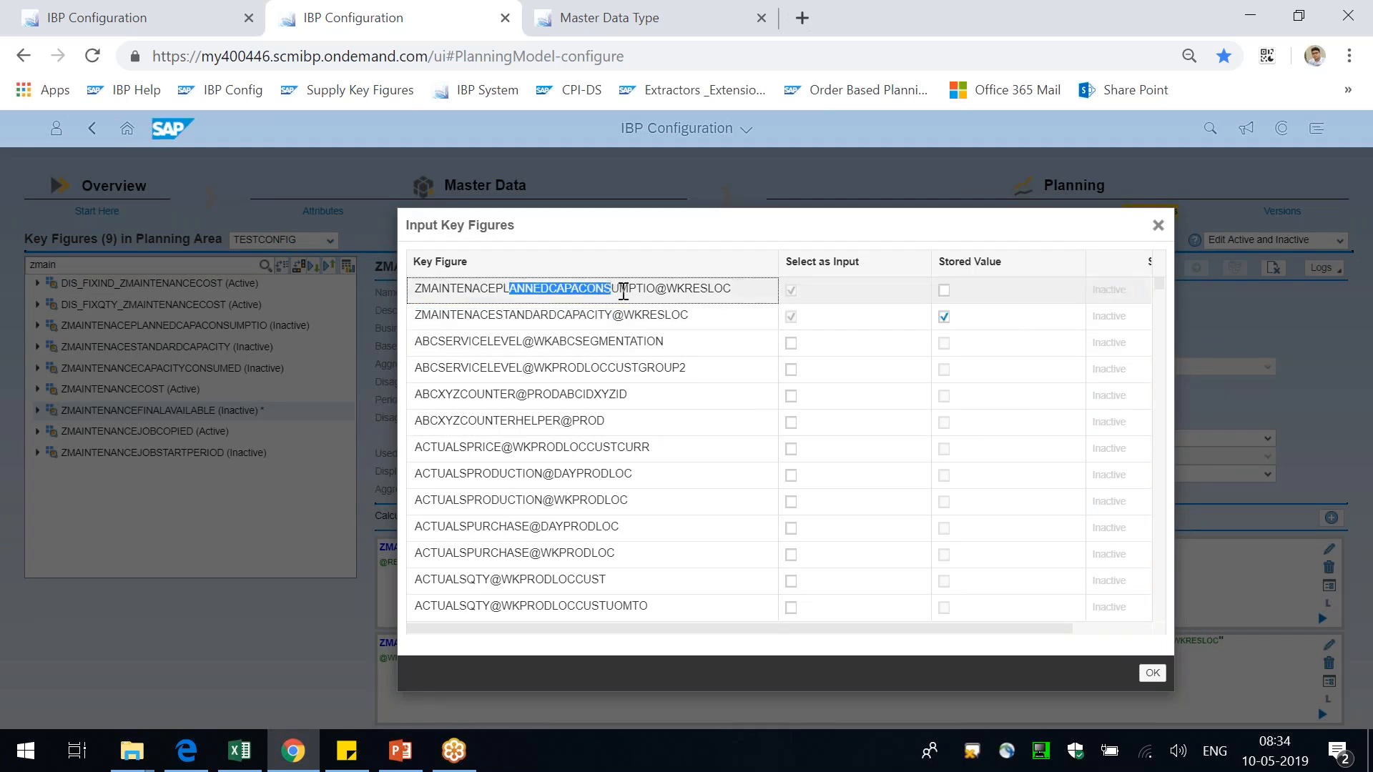
click(1151, 673)
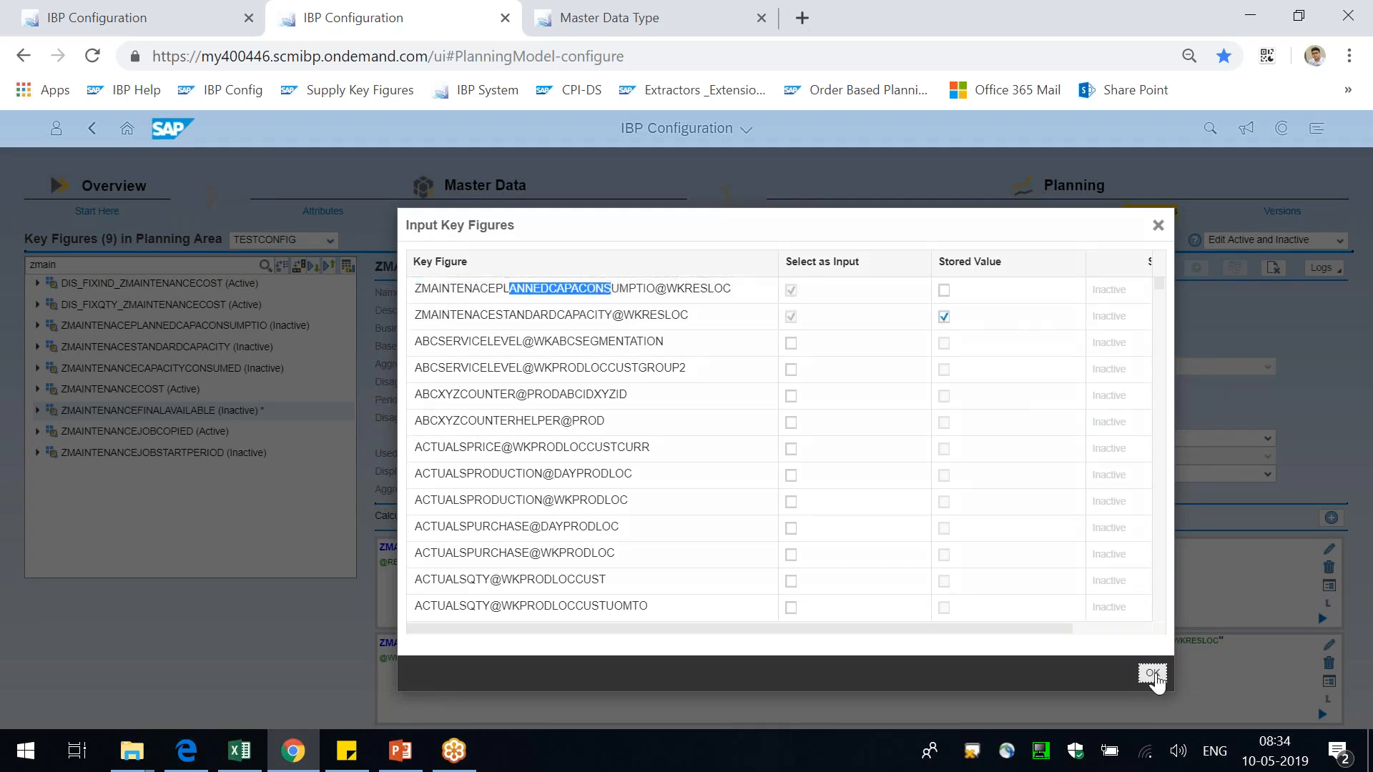
click(1070, 269)
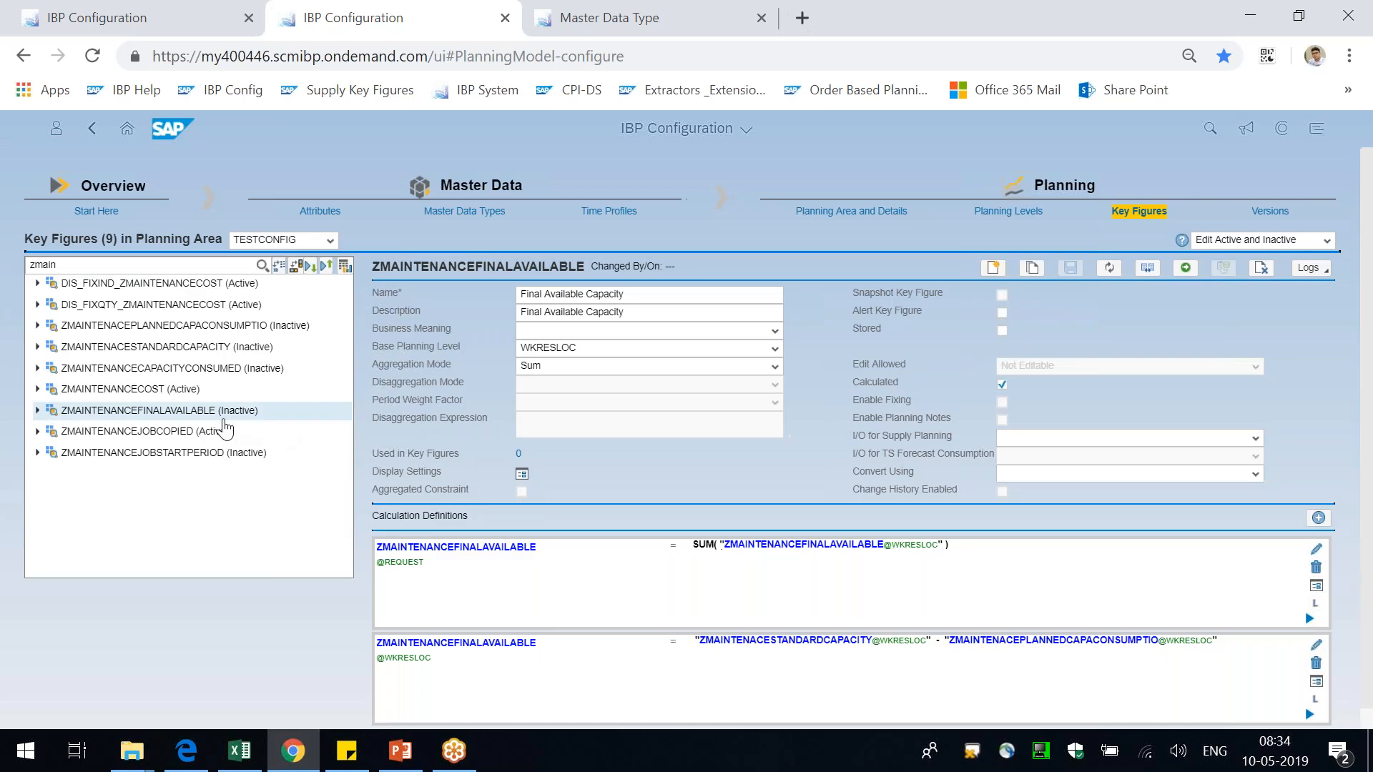
- Display the calculation graph of ZMAINTENANCEFINALAVAILABLE and open Snipping Tool to capture it
click(344, 268)
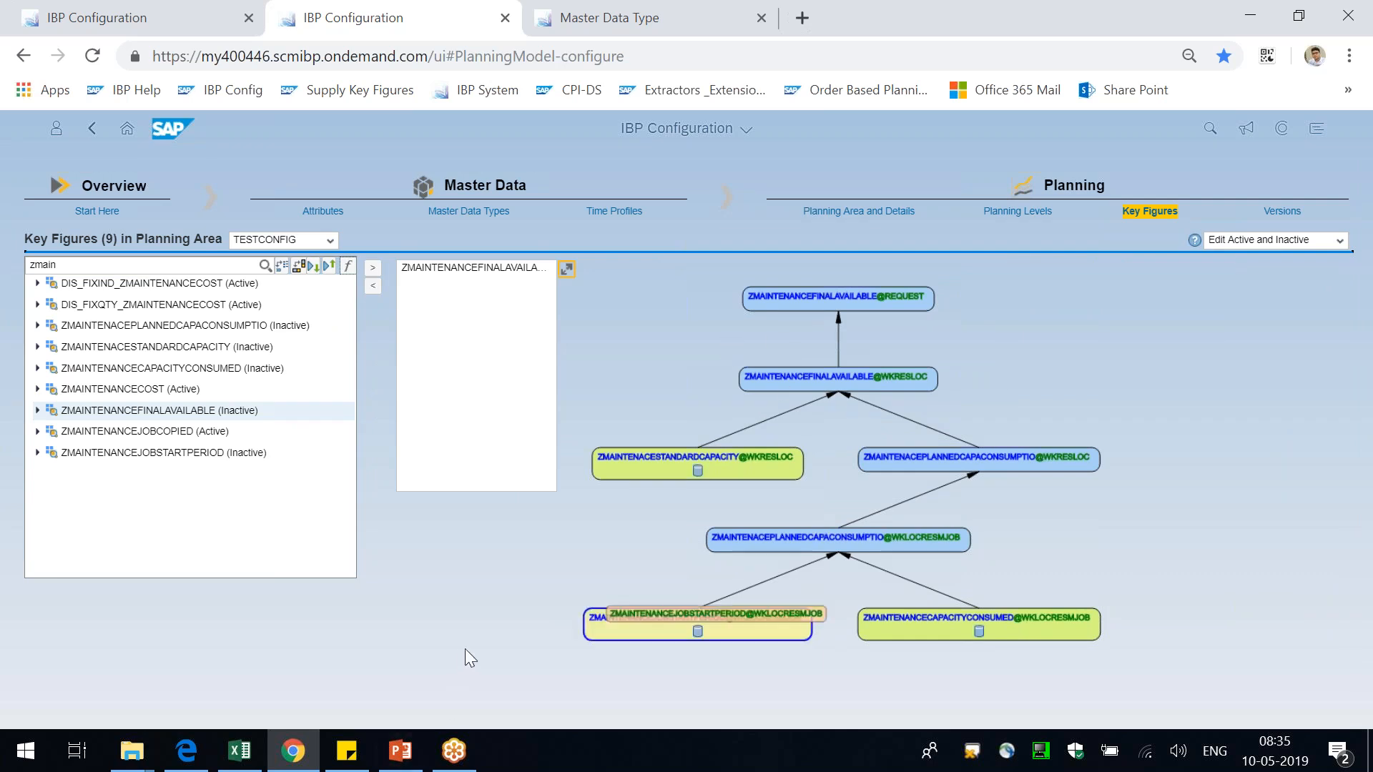
key(super)
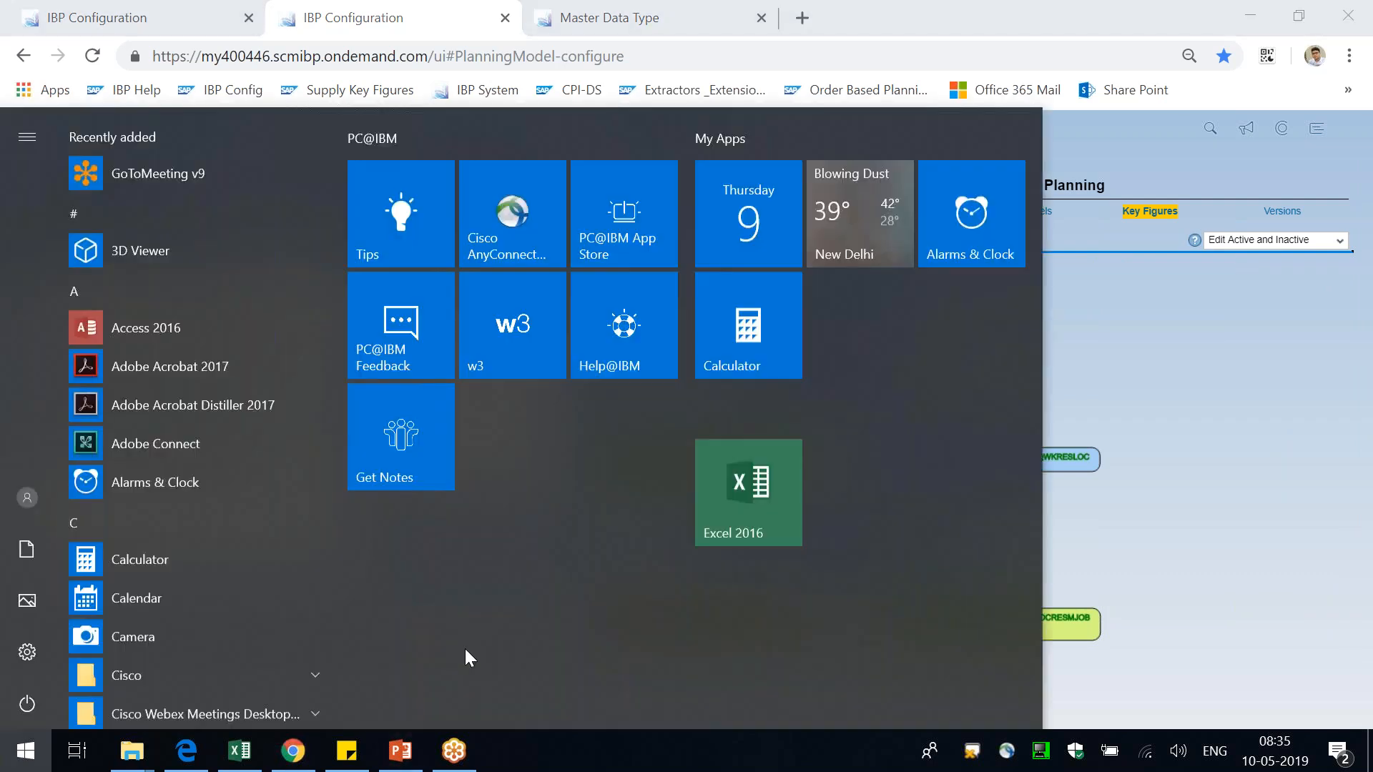
text(sni)
click(190, 245)
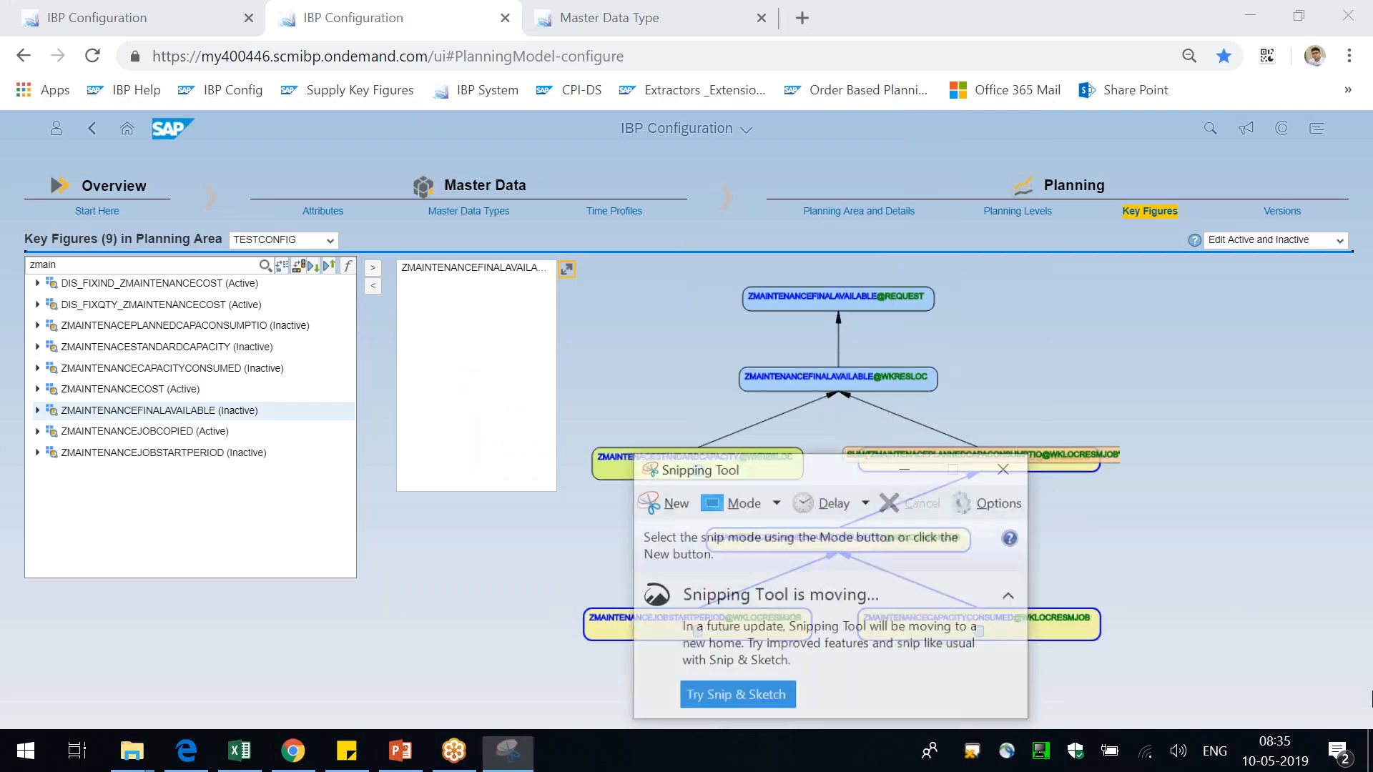
- Snip the ZMAINTENANCEFINALAVAILABLE calculation graph and return the key figure to its form view
click(672, 504)
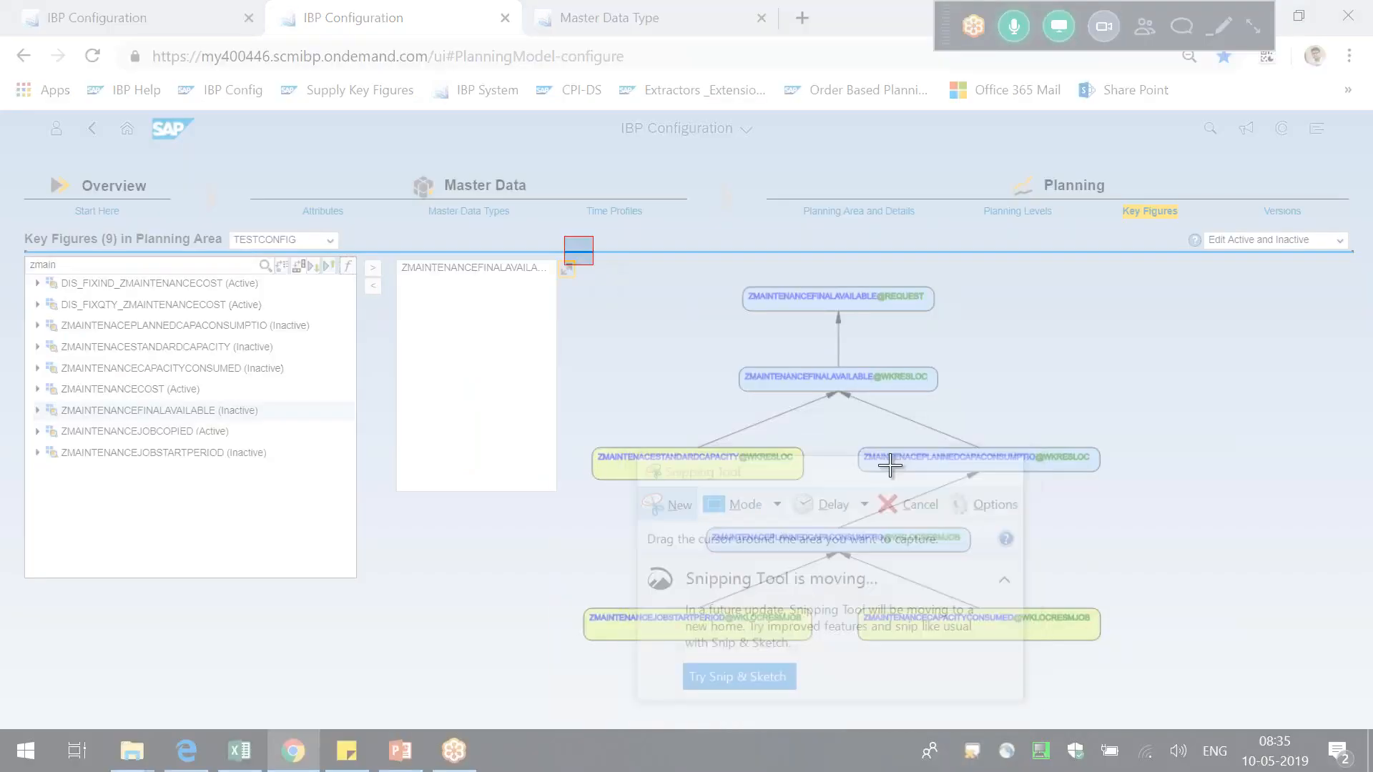
drag(891, 467, 1355, 715)
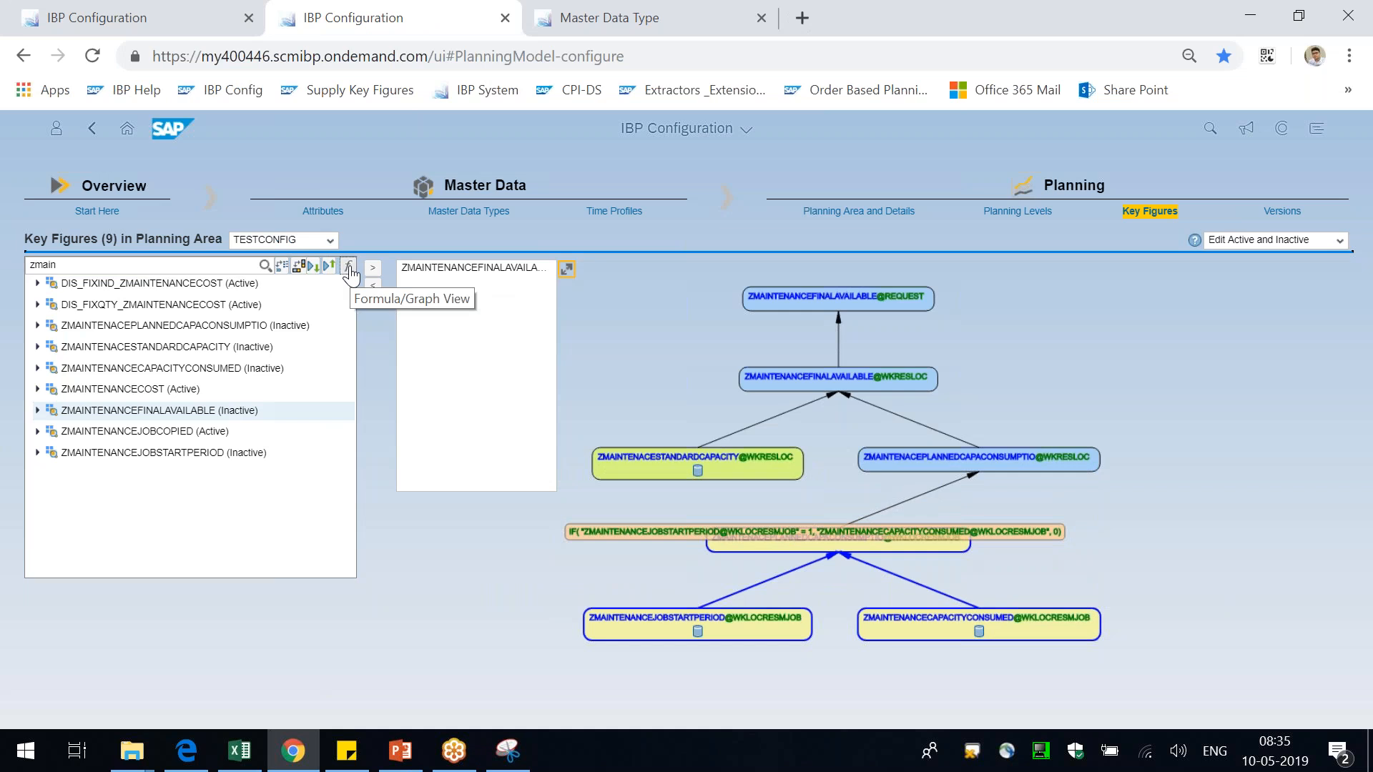
click(350, 268)
click(343, 273)
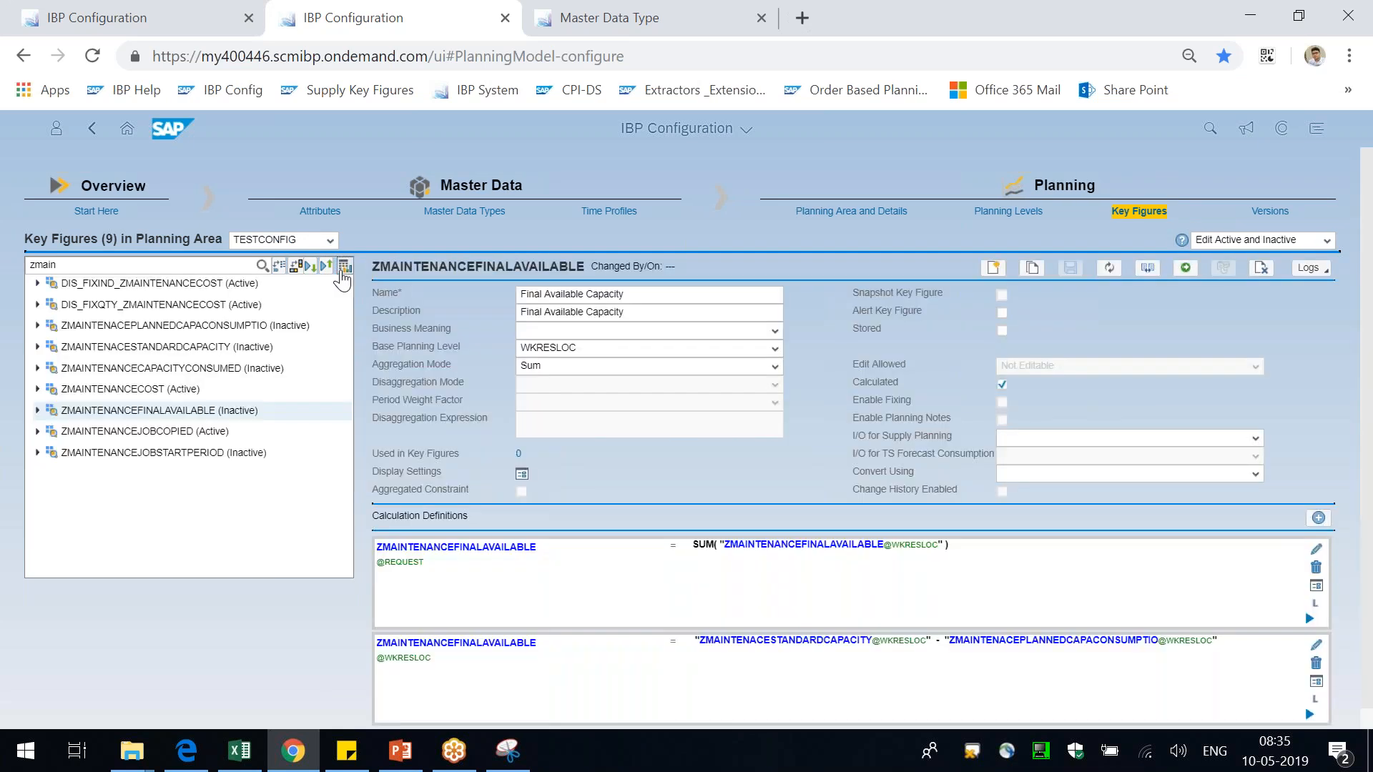
click(420, 761)
click(1064, 648)
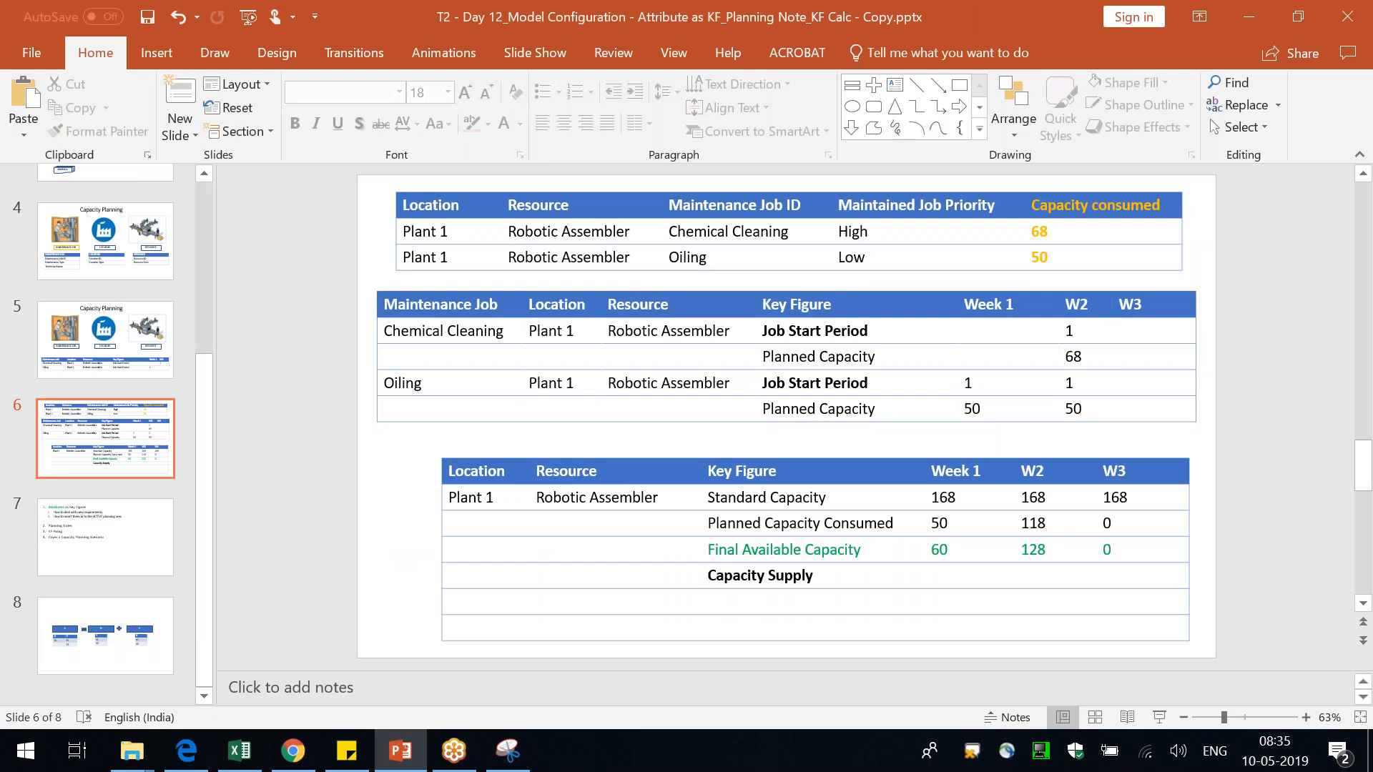
key(alt+Tab)
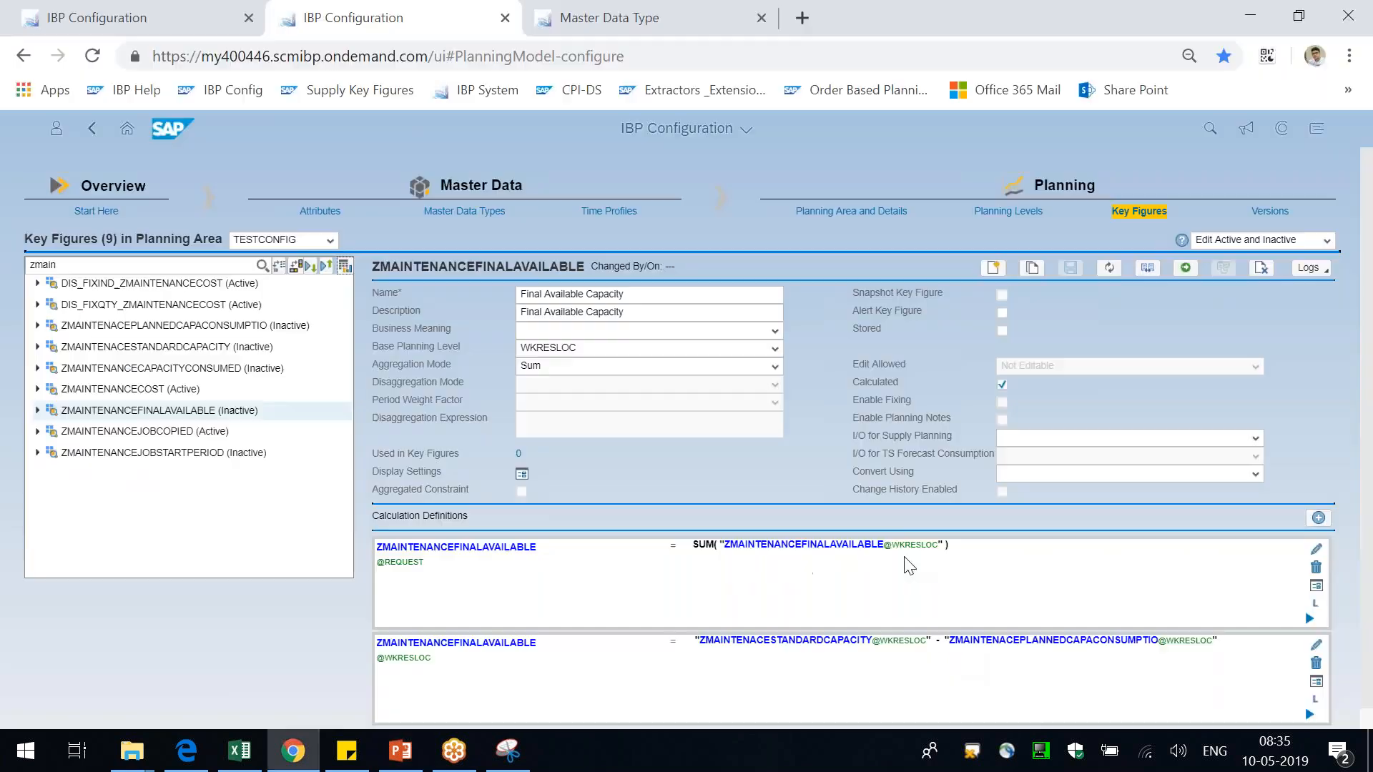
- Activate planning area TESTCONFIG, including the related time profile and master data types
click(1184, 268)
click(402, 428)
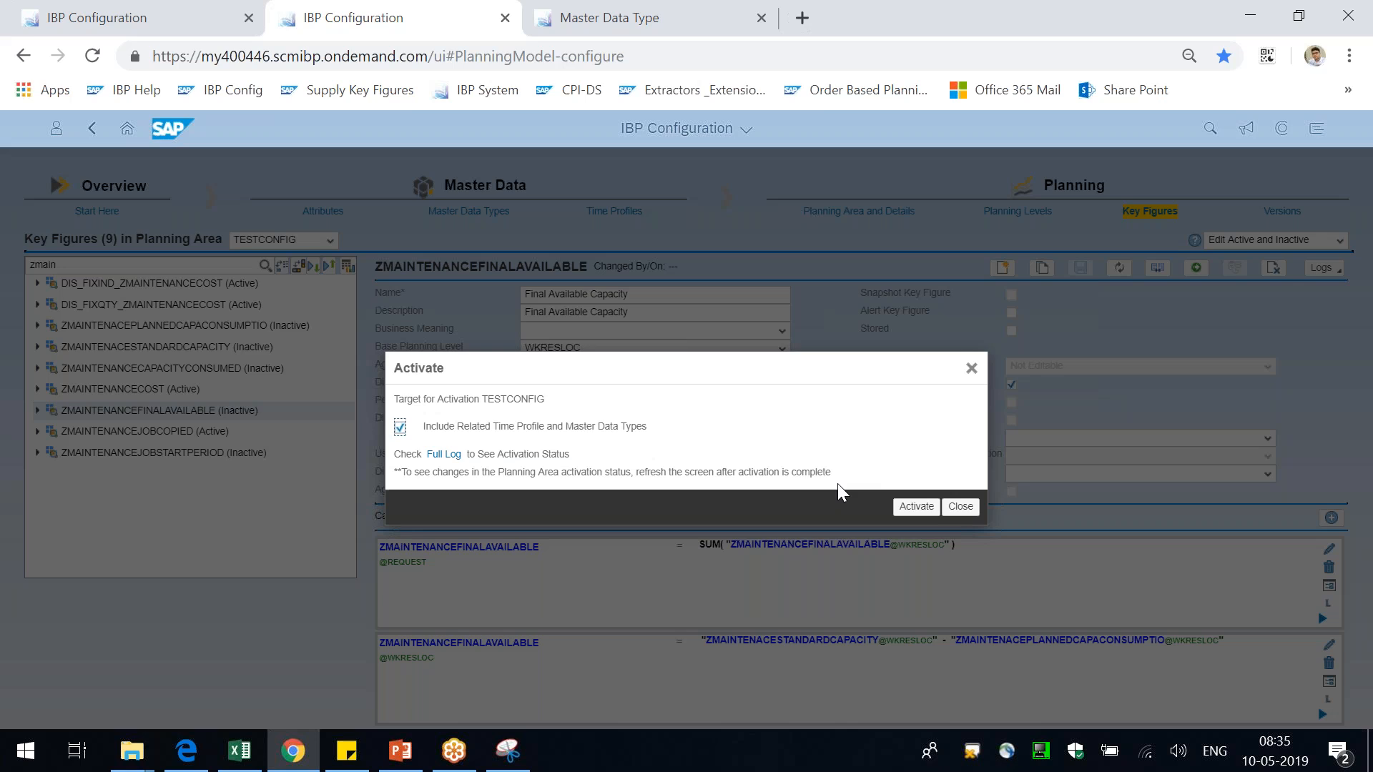
click(906, 510)
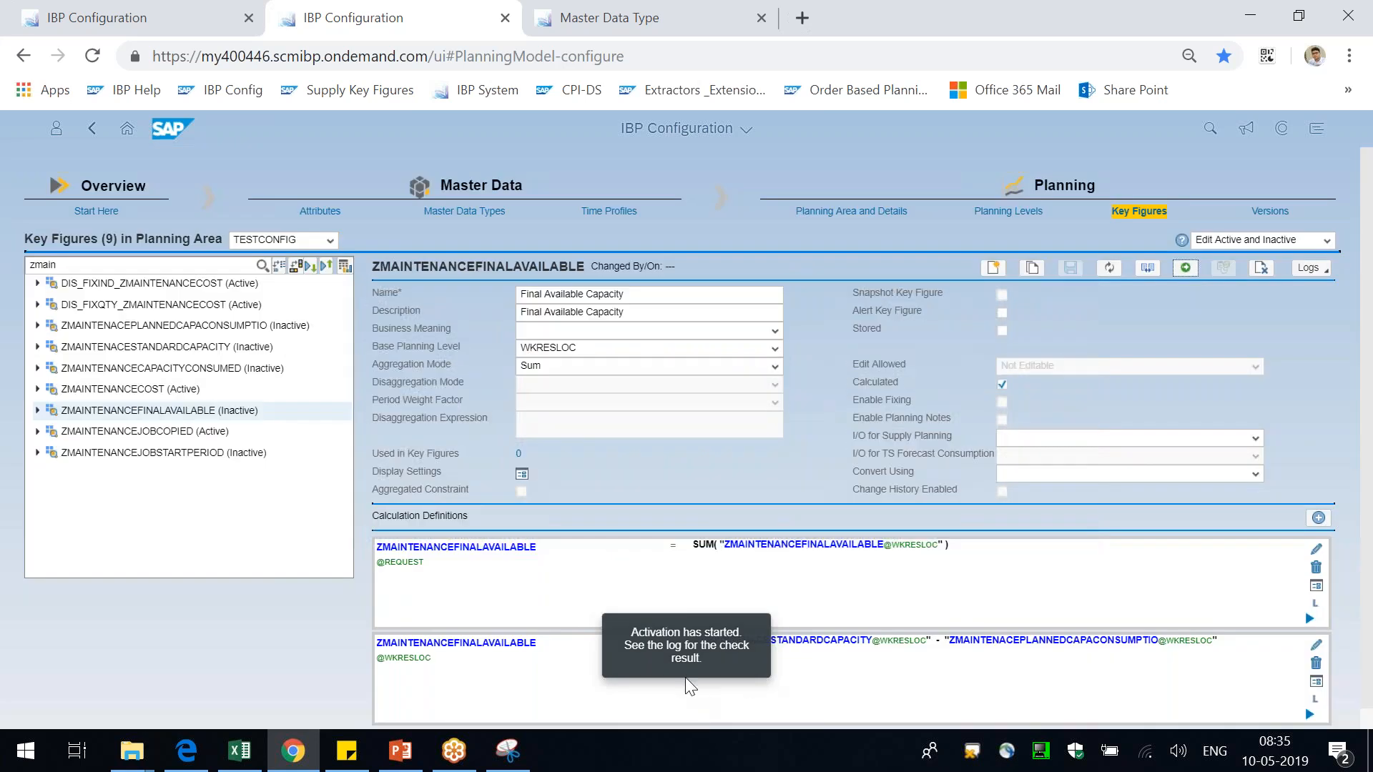
drag(655, 632, 721, 673)
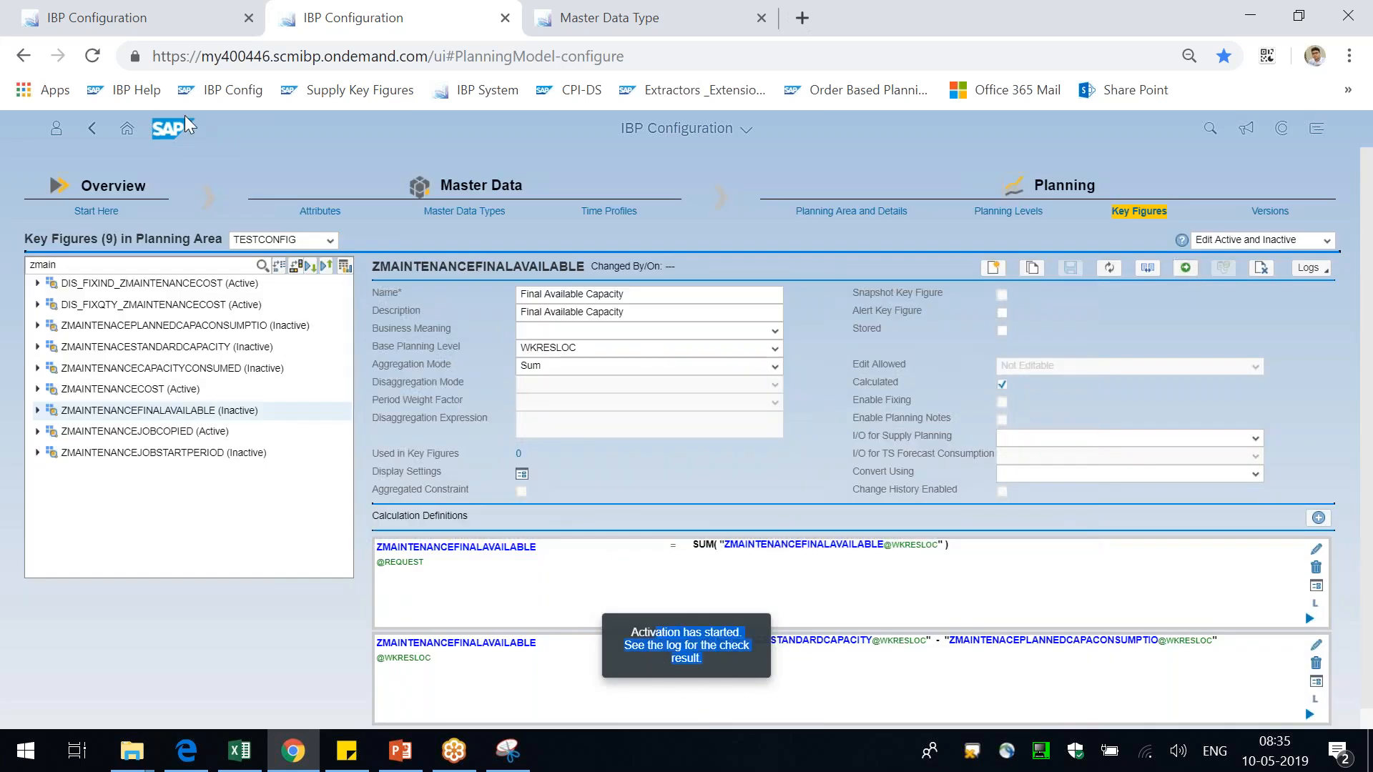
- Return to the home page in the first browser tab, find "log" on it and open Application Logs
click(182, 16)
click(131, 135)
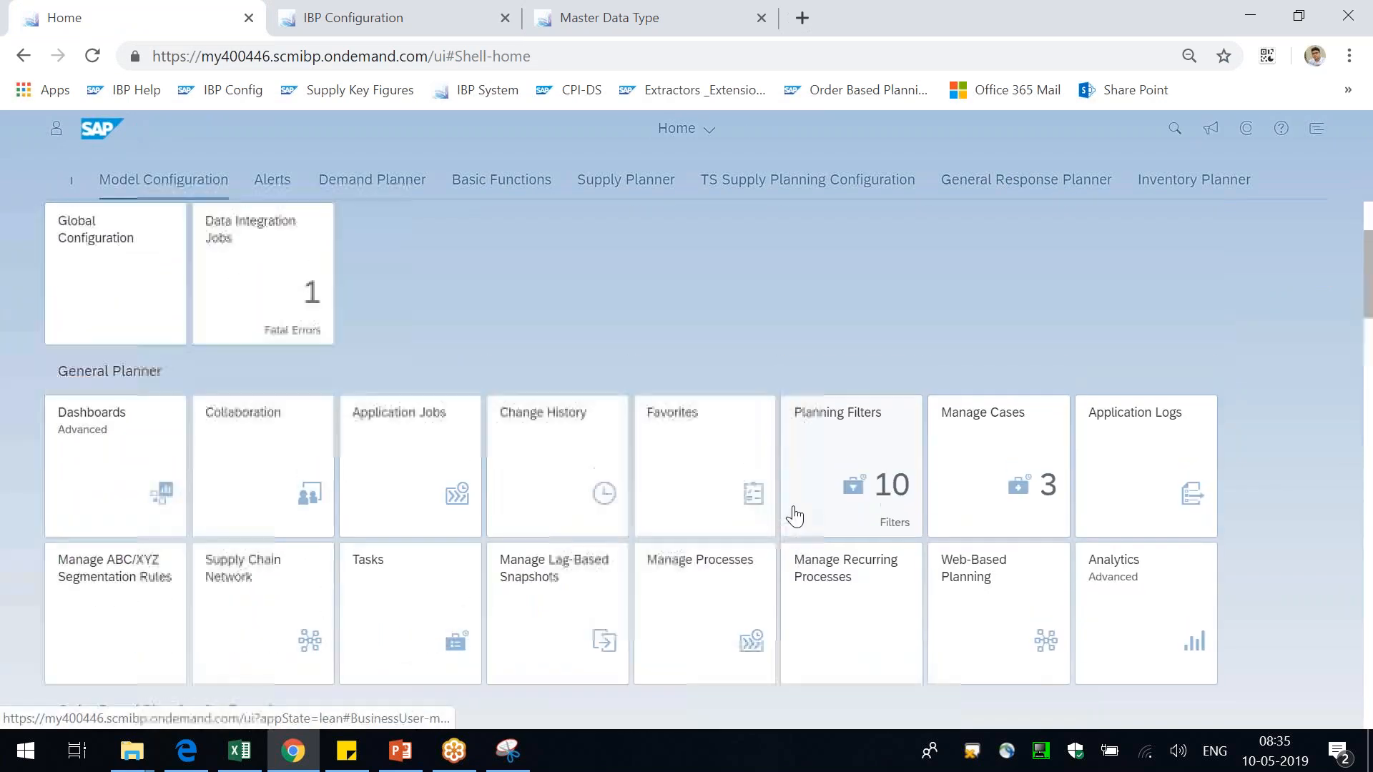
scroll(560, 530, down, 9)
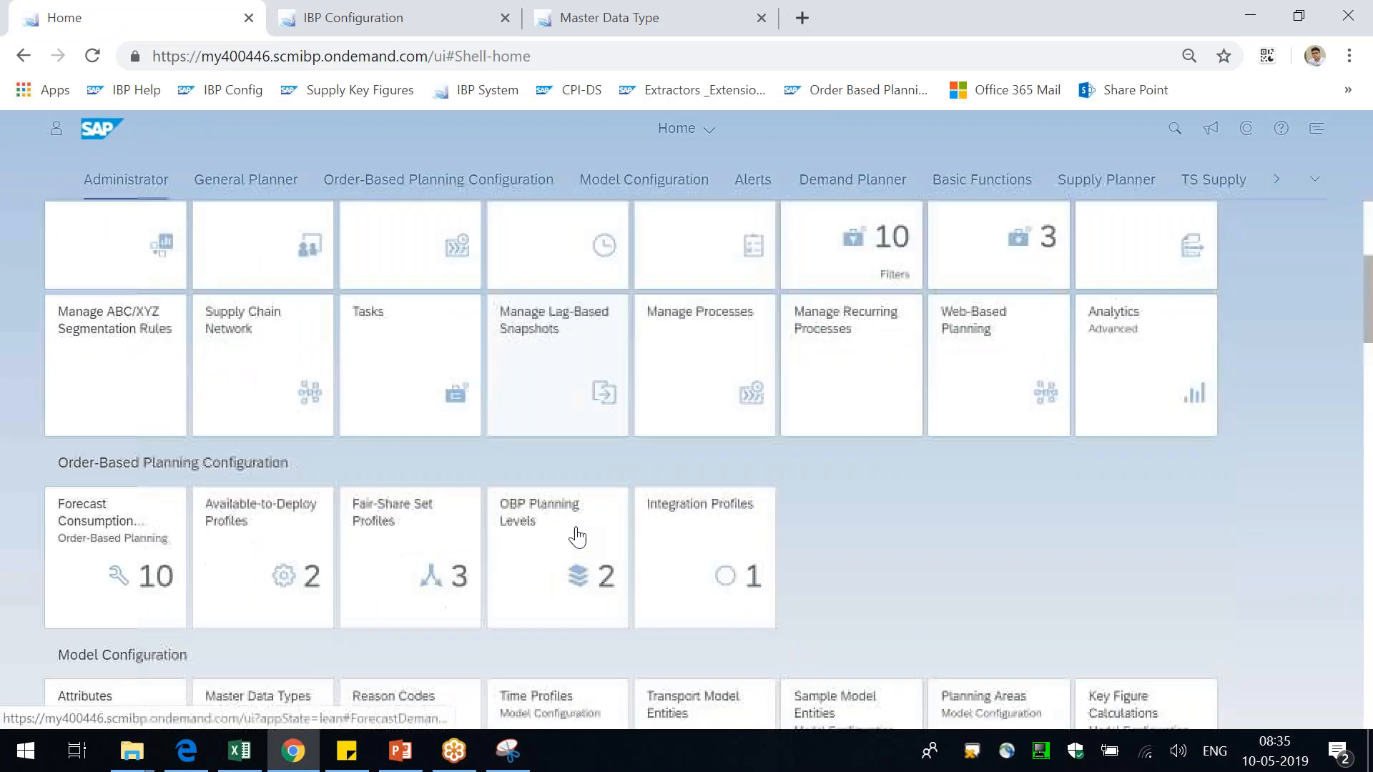
scroll(874, 606, down, 5)
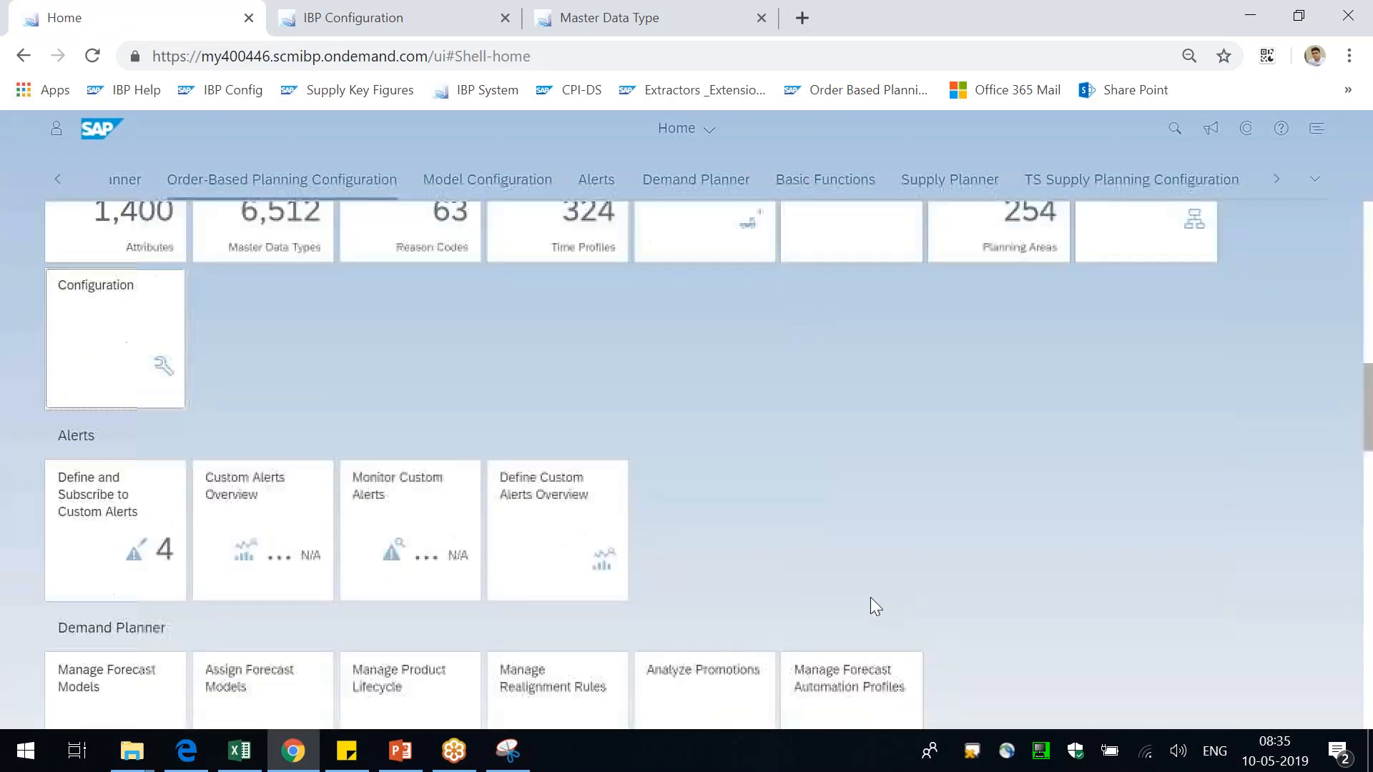
key(ctrl+f)
text(log)
click(1141, 655)
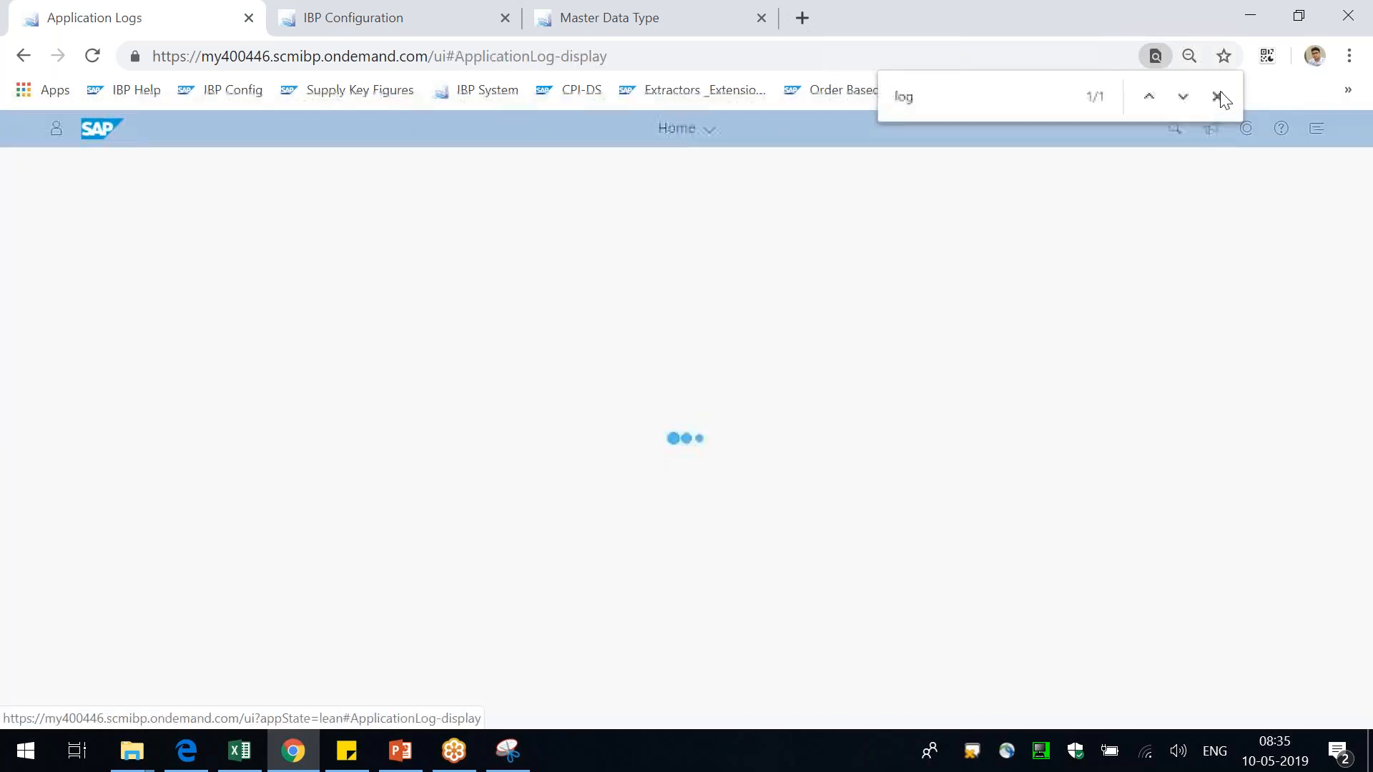
click(1218, 96)
- Filter the application logs by the creator's name and run the search
key(alt+Tab)
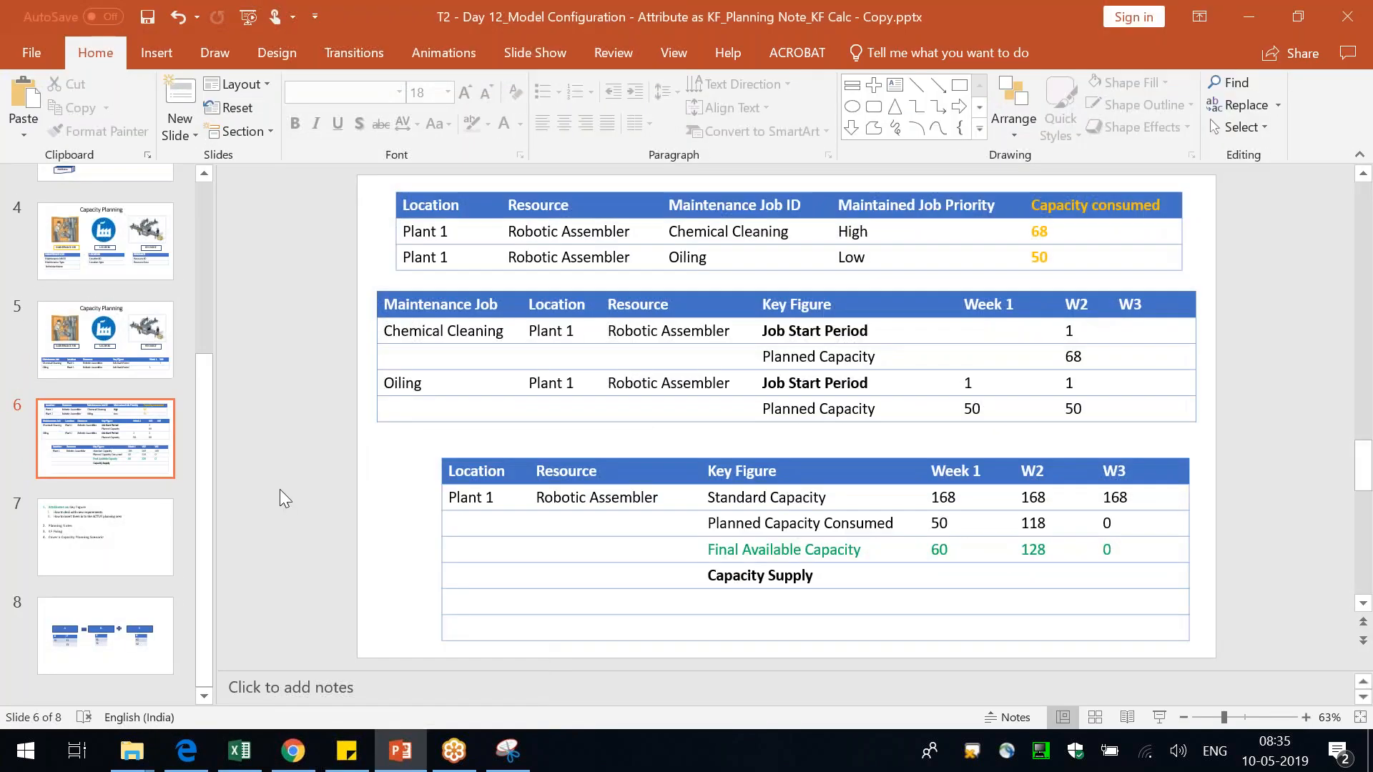
key(alt+Tab)
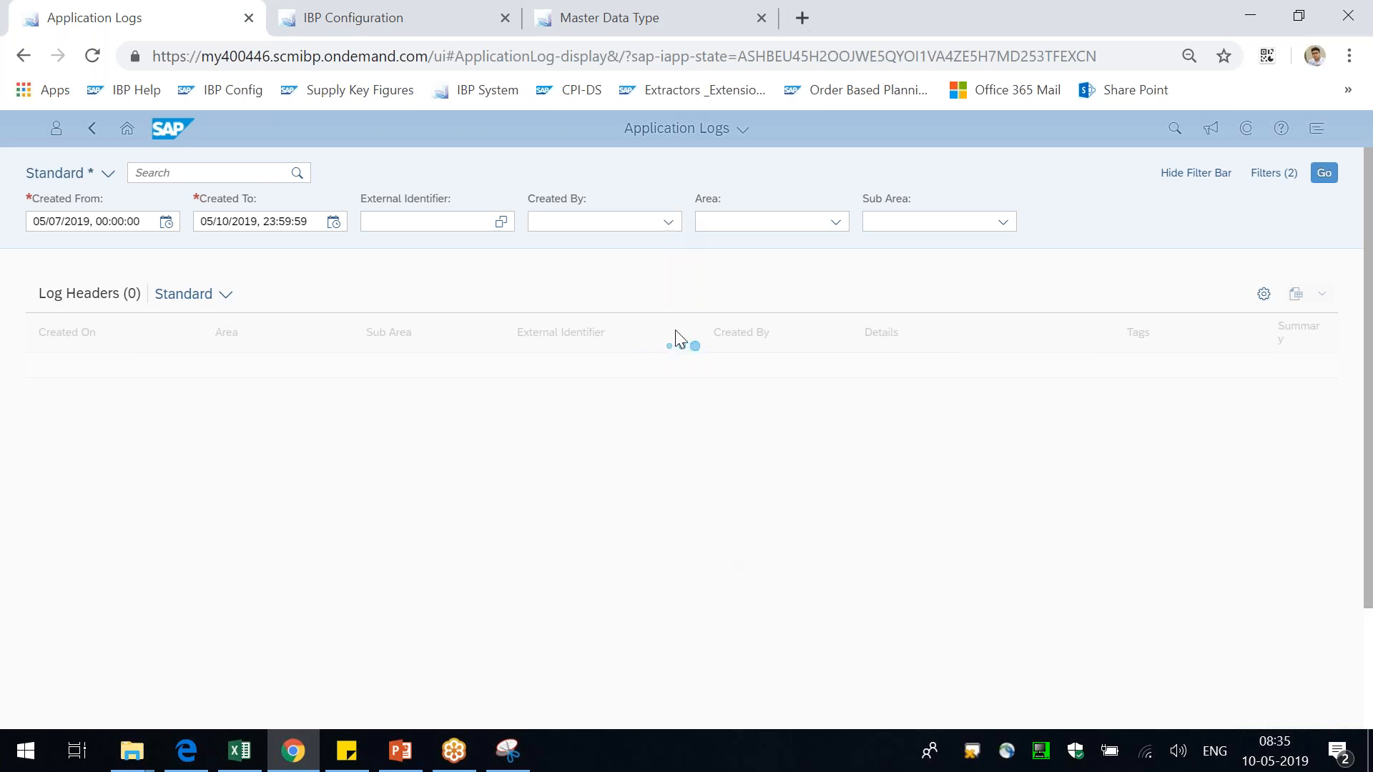
click(666, 225)
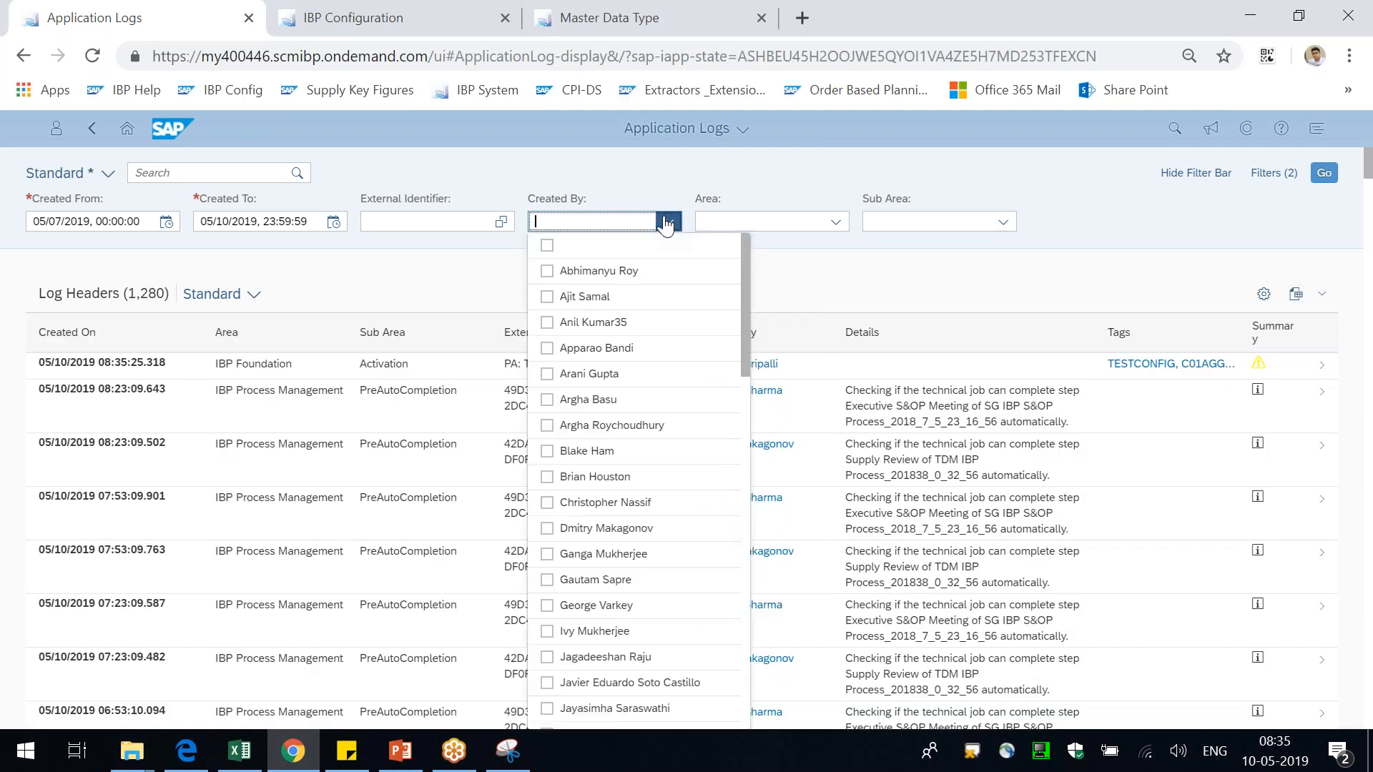
text(Venkat Karipalli)
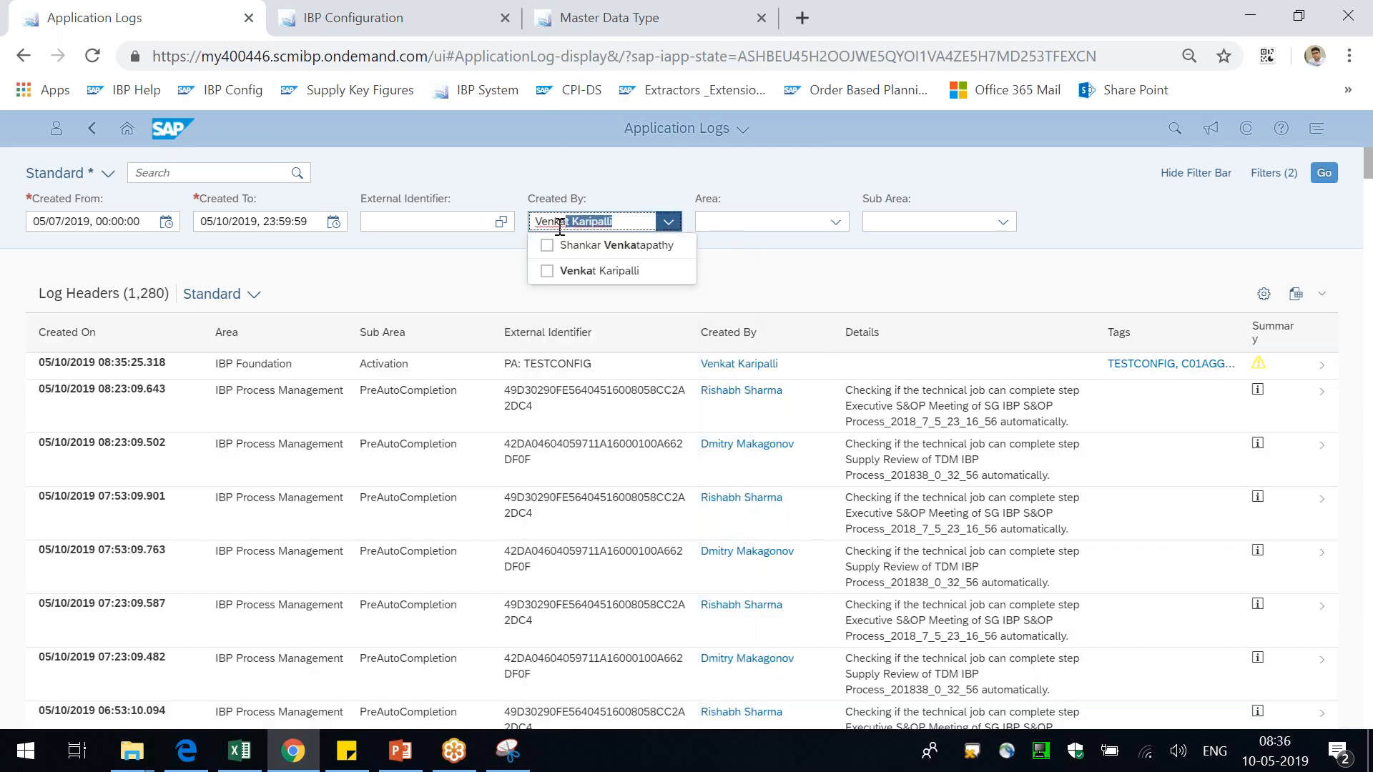
key(Down)
key(Return)
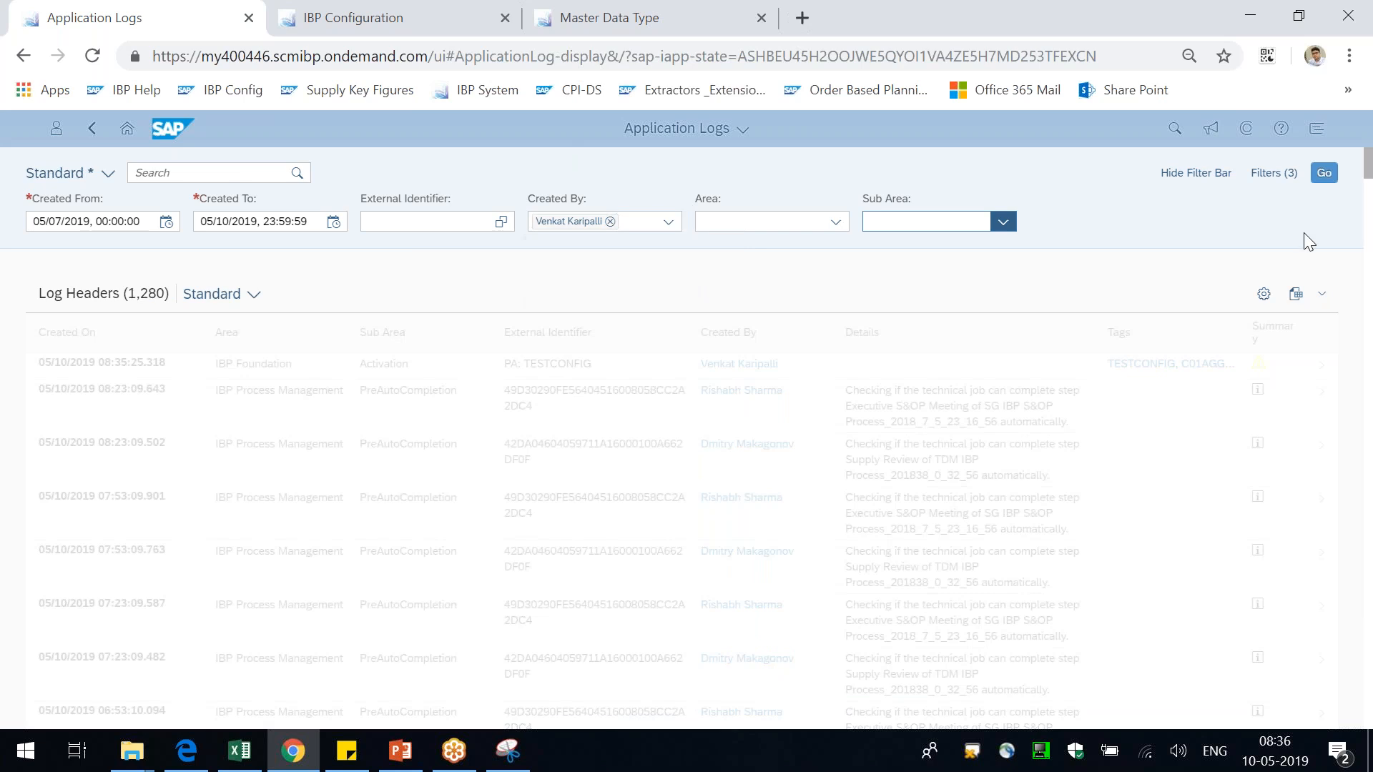
click(1324, 174)
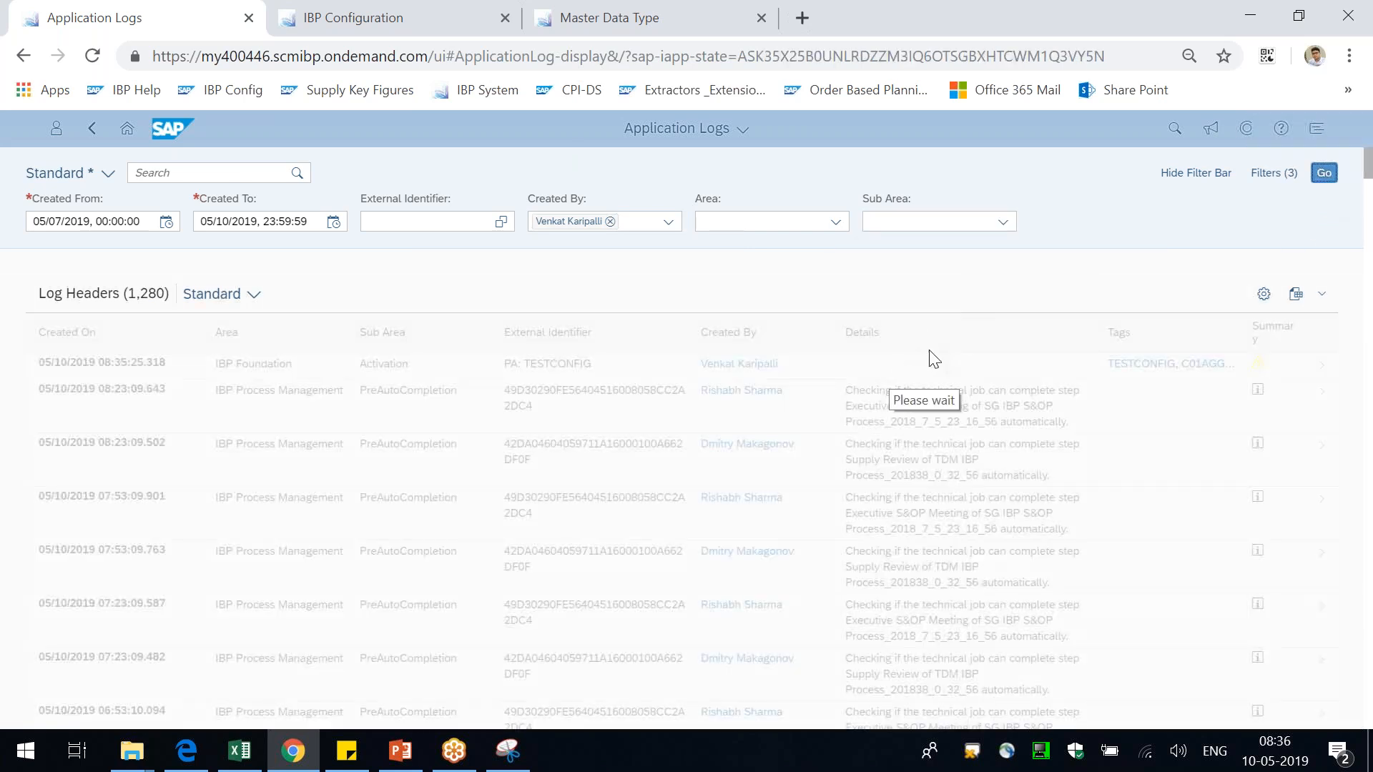
- Open the TESTCONFIG activation log and examine its items through to the last message
key(alt+Tab)
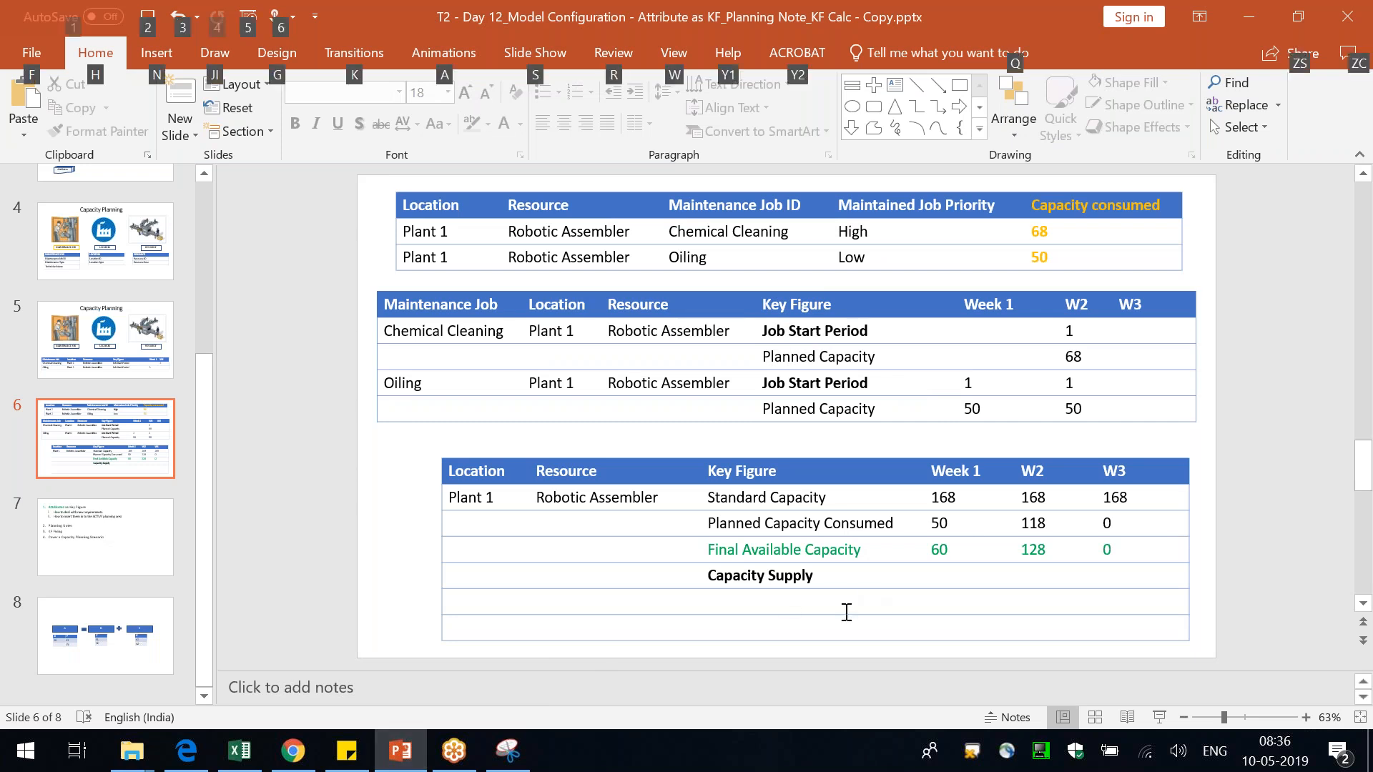
click(880, 523)
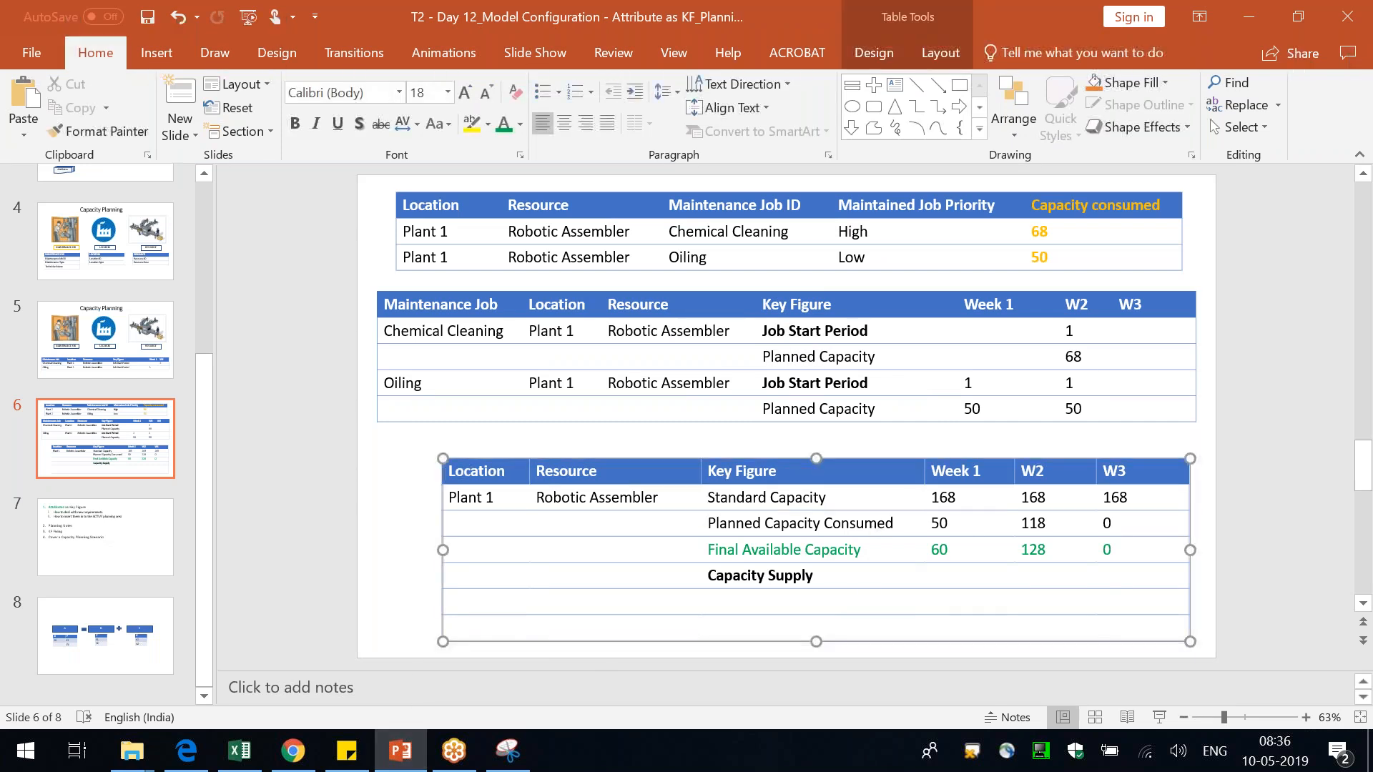
key(alt+Tab)
click(1081, 375)
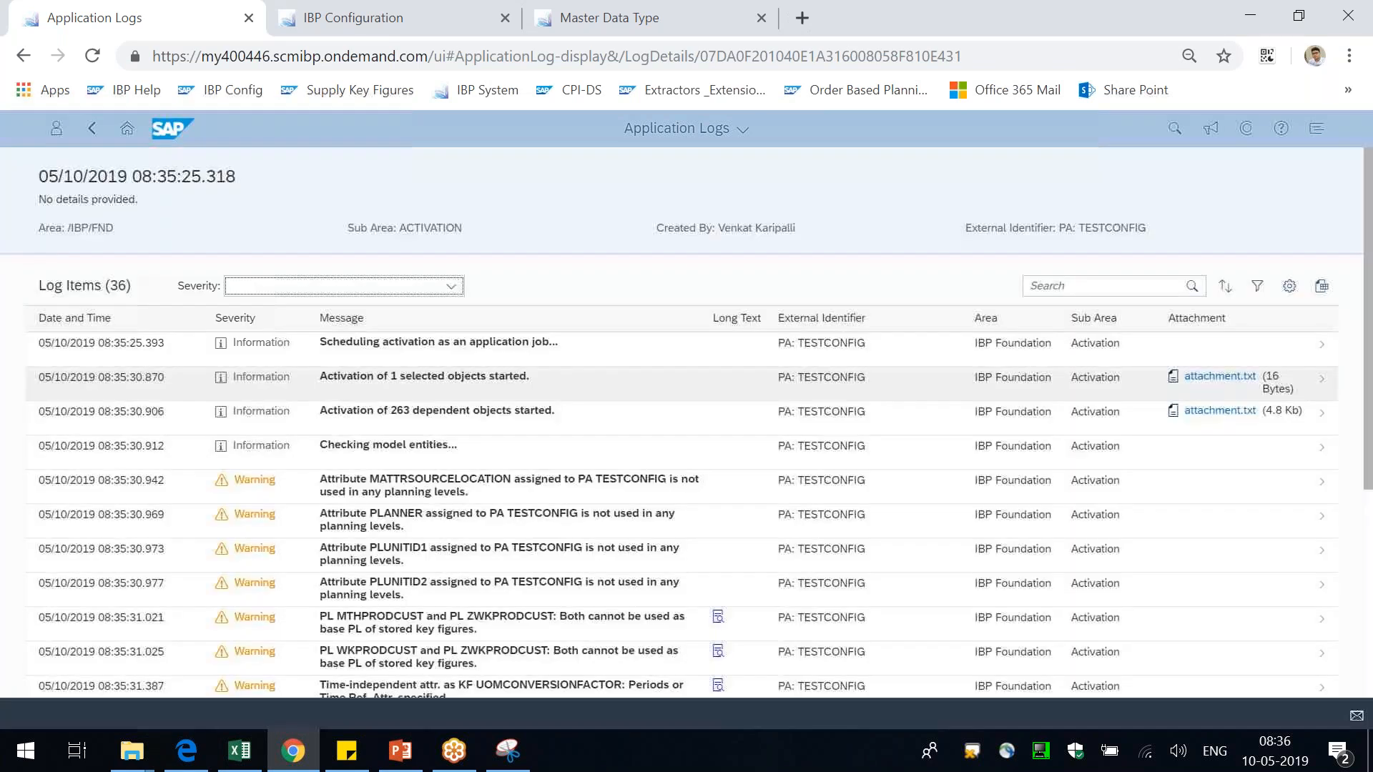
scroll(612, 475, down, 5)
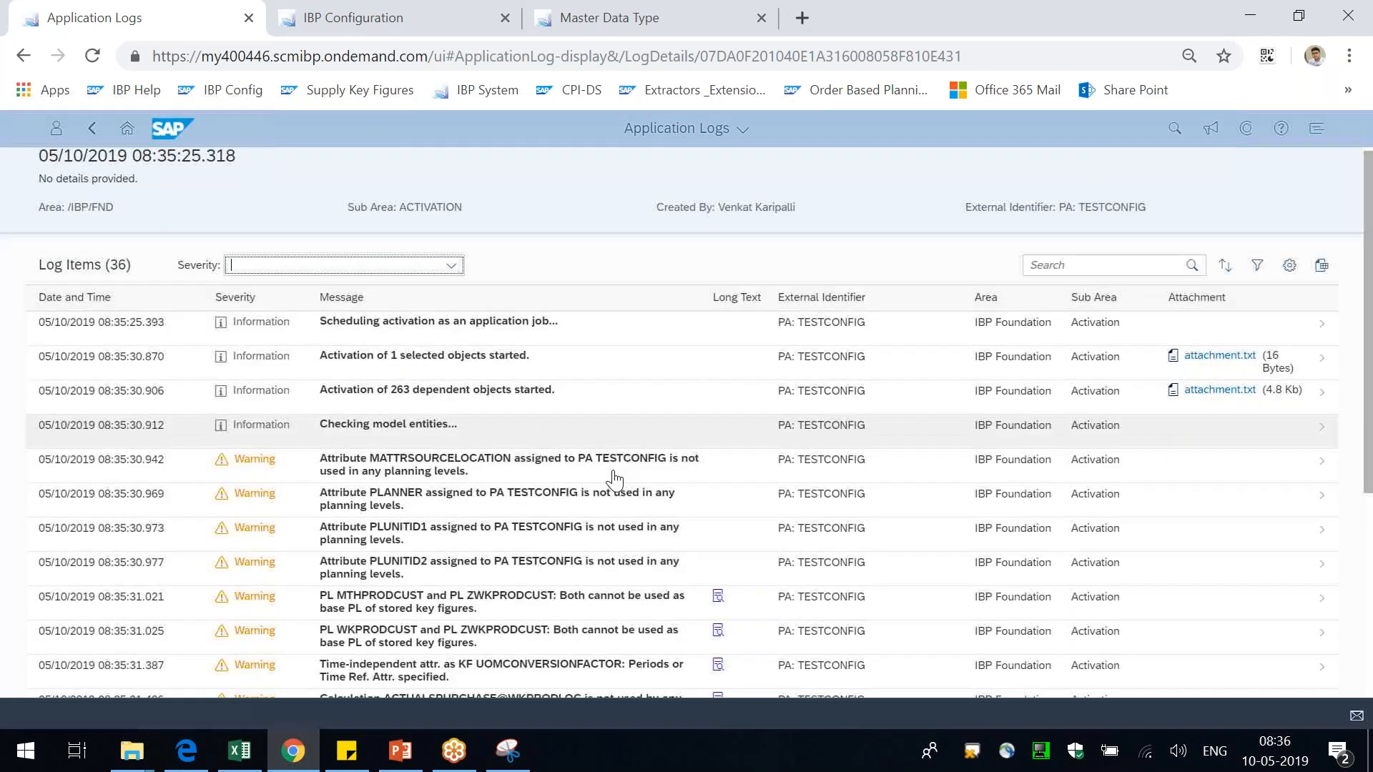
scroll(621, 478, up, 3)
drag(515, 394, 559, 394)
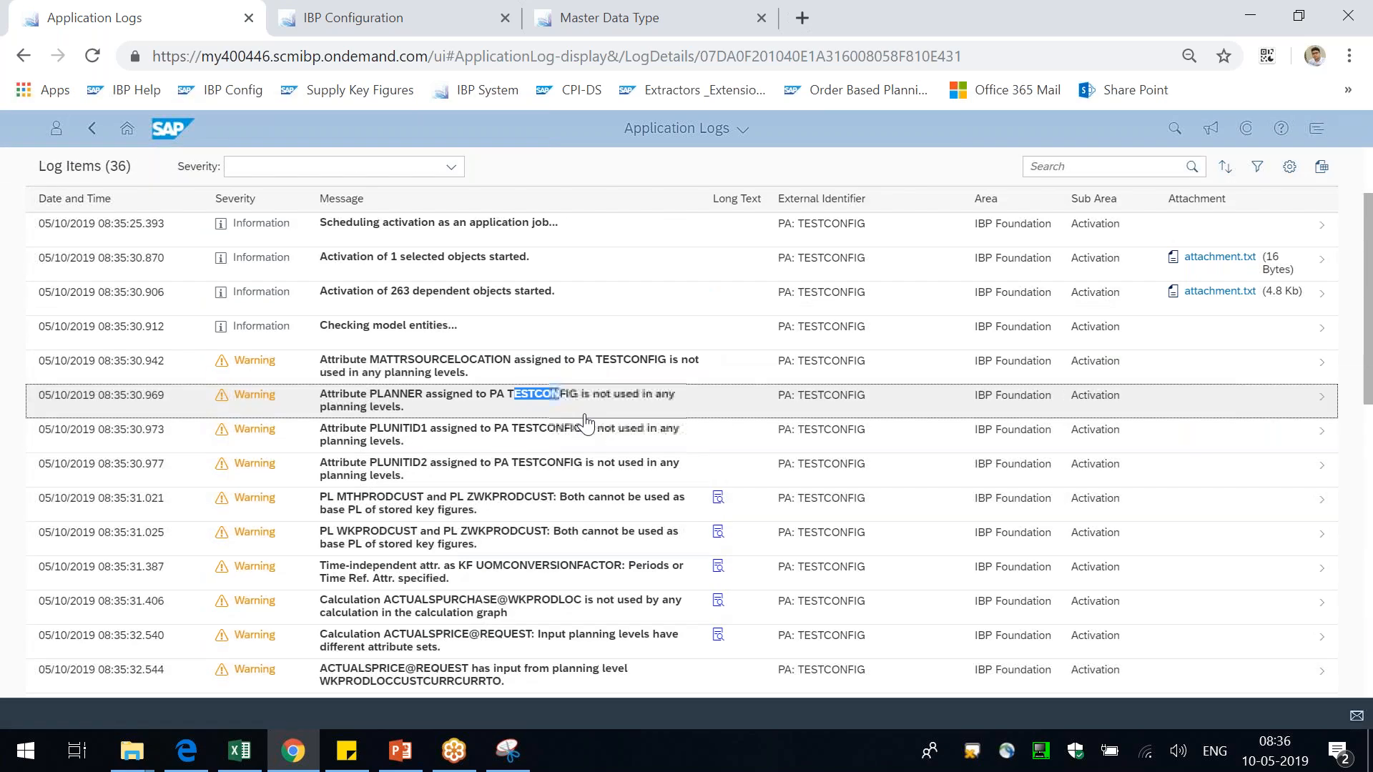
scroll(640, 501, down, 10)
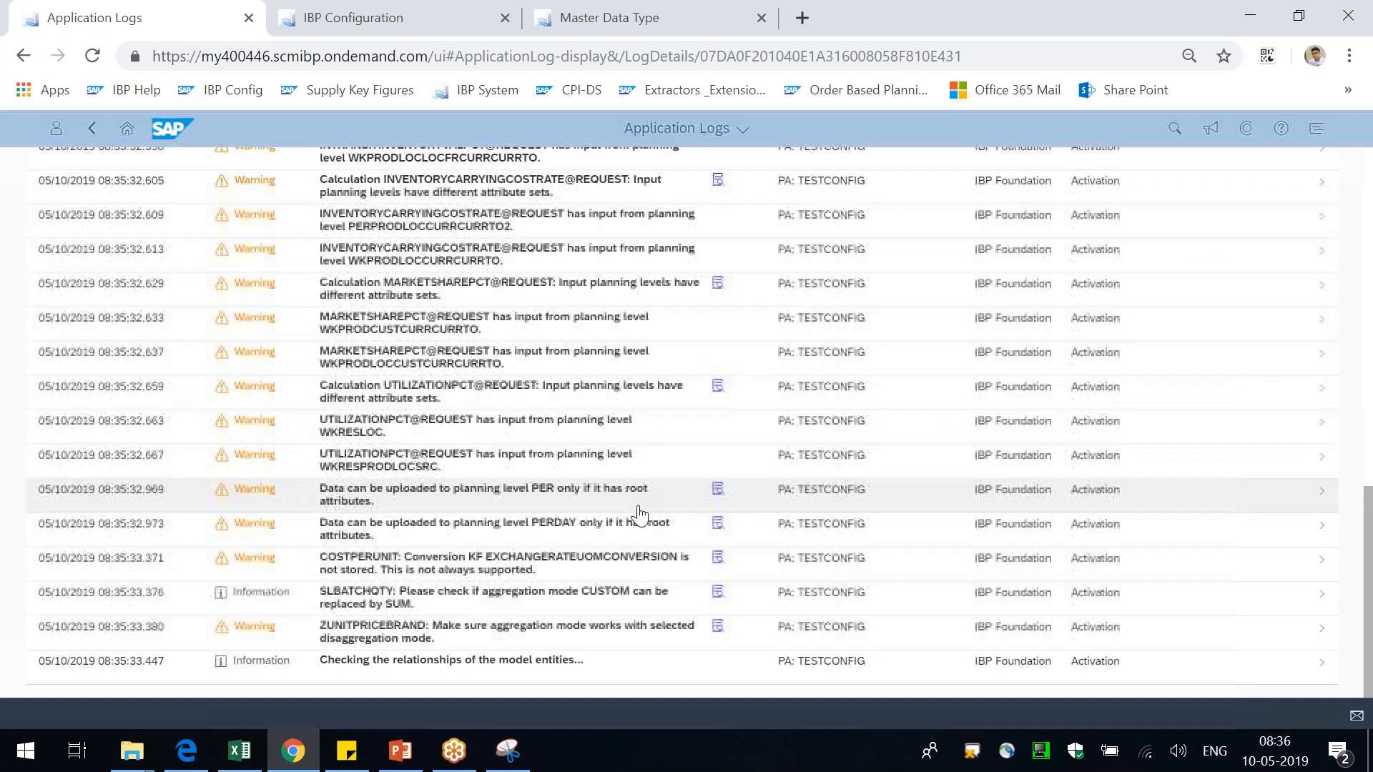
drag(372, 662, 545, 661)
- In the maximized Snipping Tool, tick and underline the planned capacity node, and underline and link the job start period and capacity consumed nodes
click(507, 751)
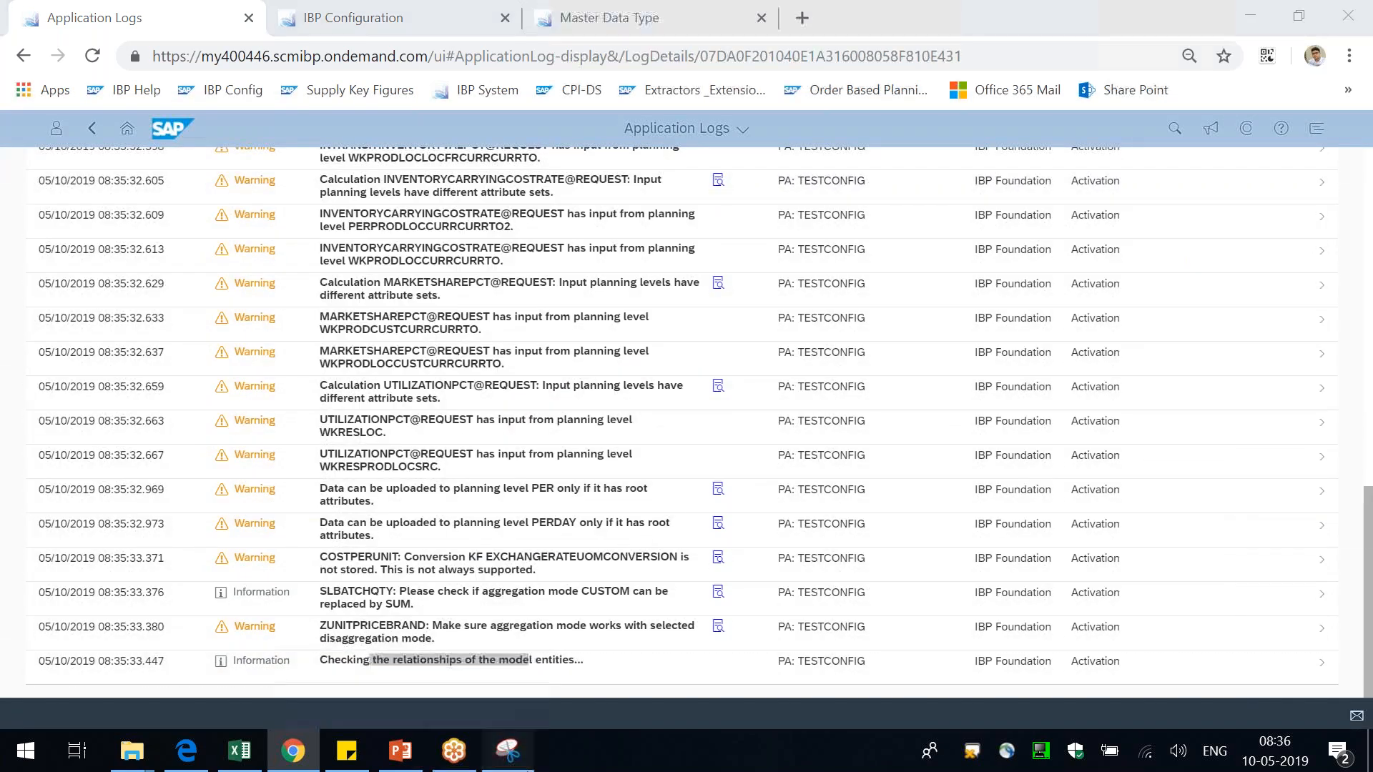
double_click(632, 28)
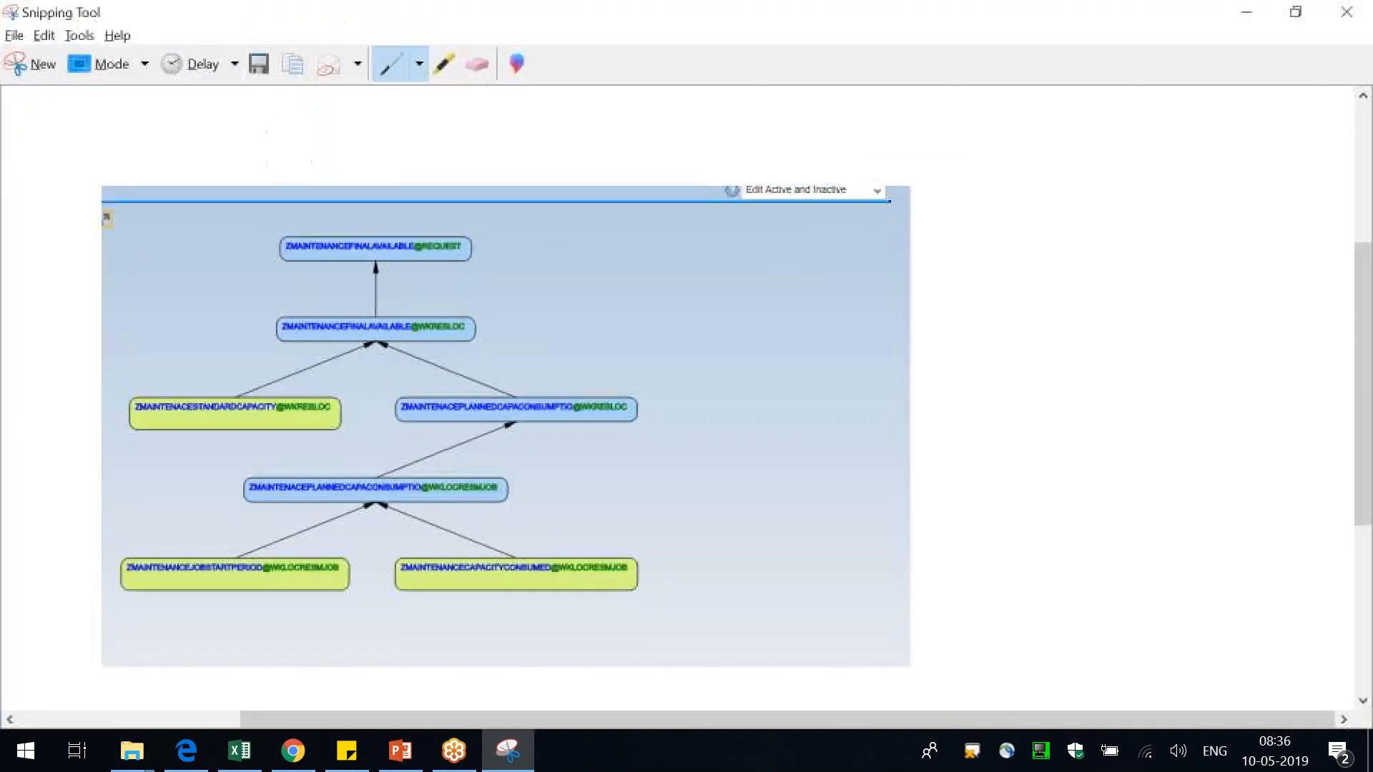
scroll(392, 514, up, 4)
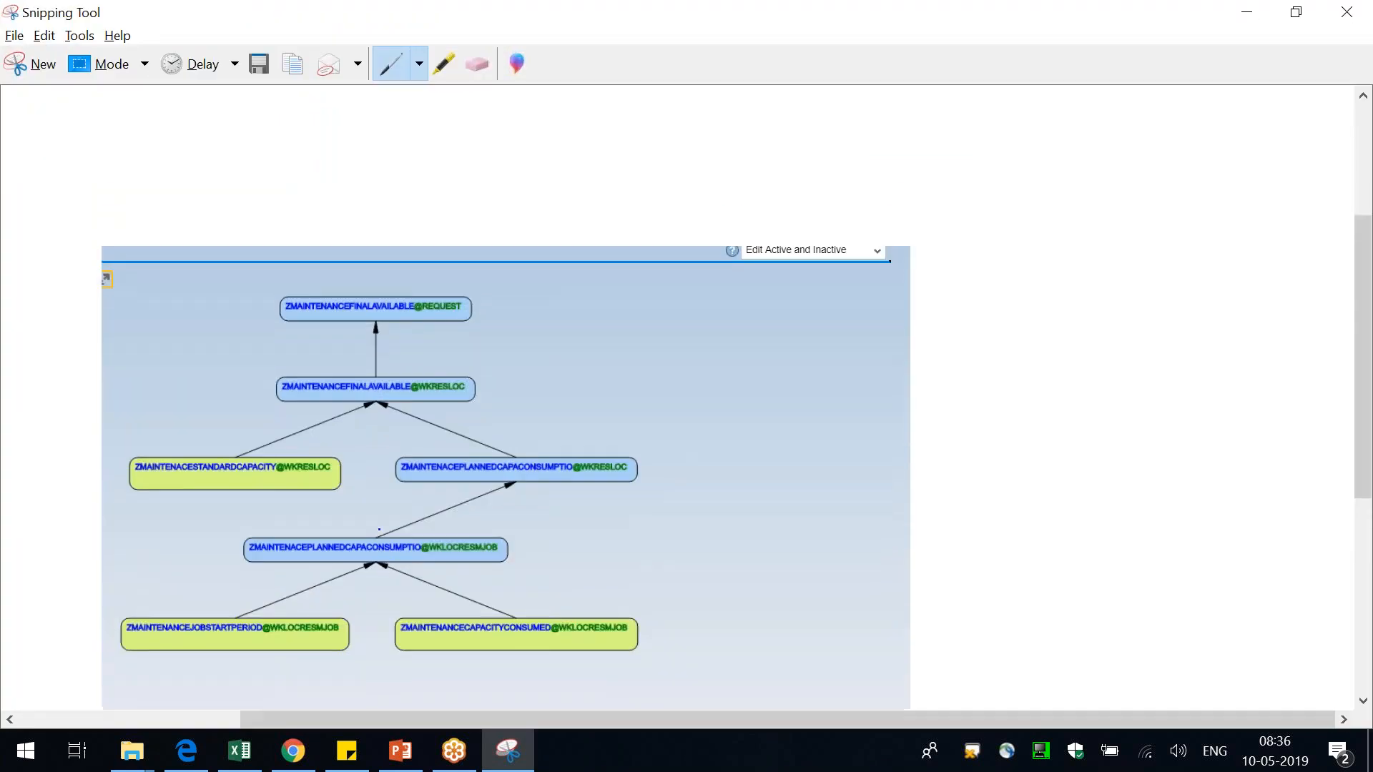
scroll(472, 520, down, 3)
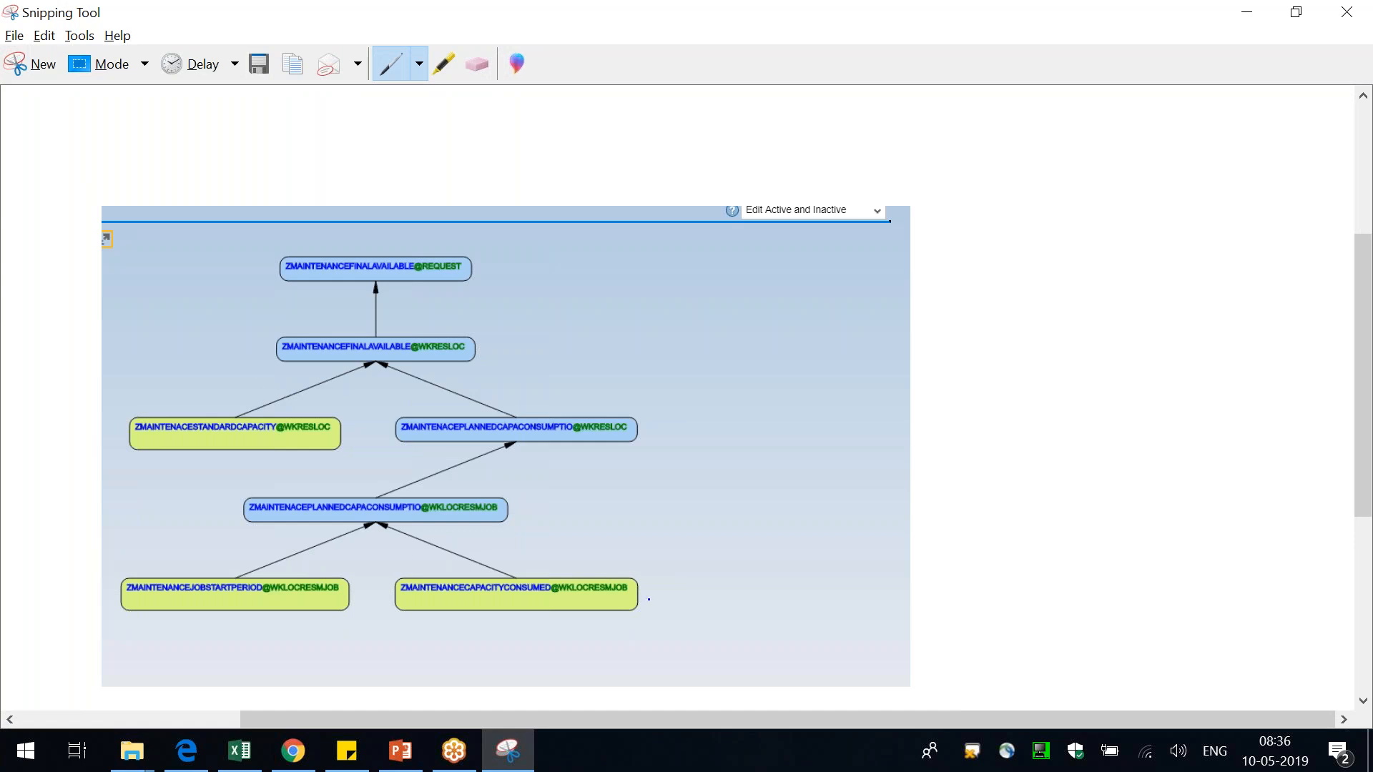
drag(520, 514, 552, 503)
drag(386, 518, 420, 517)
drag(420, 516, 420, 516)
mouse_move(195, 595)
mouse_down()
mouse_move(260, 596)
mouse_move(247, 647)
mouse_up()
mouse_move(468, 596)
mouse_down()
mouse_move(543, 595)
mouse_move(464, 660)
mouse_move(290, 655)
mouse_move(325, 661)
mouse_up()
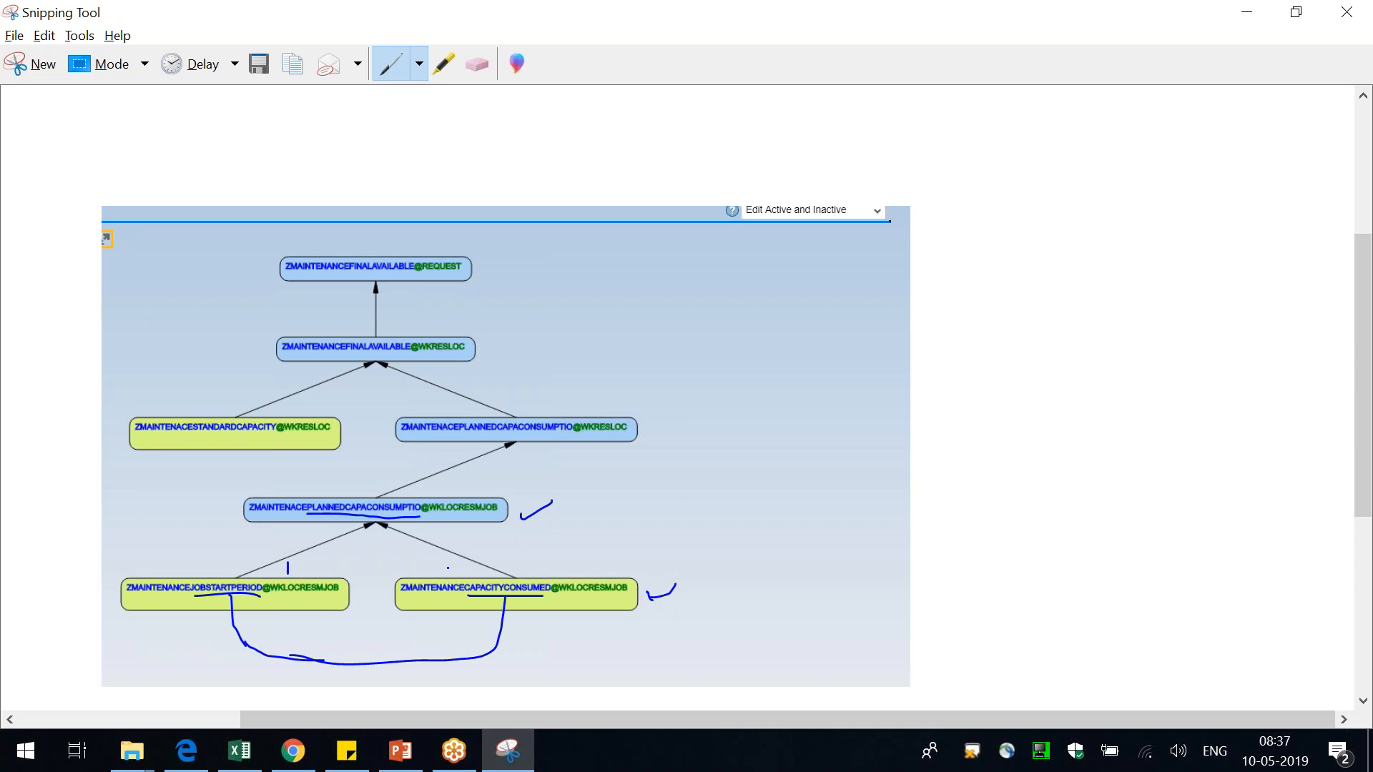
- Write 50 above the capacity consumed node and circle the WKLOCRESMJOB level of the planned capacity consumption node
mouse_move(427, 561)
mouse_down()
mouse_move(444, 571)
mouse_move(425, 577)
mouse_move(466, 576)
mouse_move(451, 561)
mouse_up()
click(470, 575)
mouse_move(435, 491)
mouse_down()
mouse_move(420, 526)
mouse_move(533, 516)
mouse_move(448, 487)
mouse_up()
- Handwrite the level's attributes WK, LOC, RES and M. Job beside the graph and draw an outline around the list
mouse_move(767, 460)
mouse_down()
mouse_move(779, 487)
mouse_move(806, 455)
mouse_up()
mouse_move(817, 455)
mouse_down()
mouse_move(819, 473)
mouse_move(830, 449)
mouse_move(838, 471)
mouse_move(784, 545)
mouse_move(804, 545)
mouse_up()
mouse_move(817, 524)
mouse_down()
mouse_move(807, 533)
mouse_move(817, 527)
mouse_up()
mouse_move(829, 520)
mouse_down()
mouse_move(822, 530)
mouse_move(846, 509)
mouse_up()
click(848, 529)
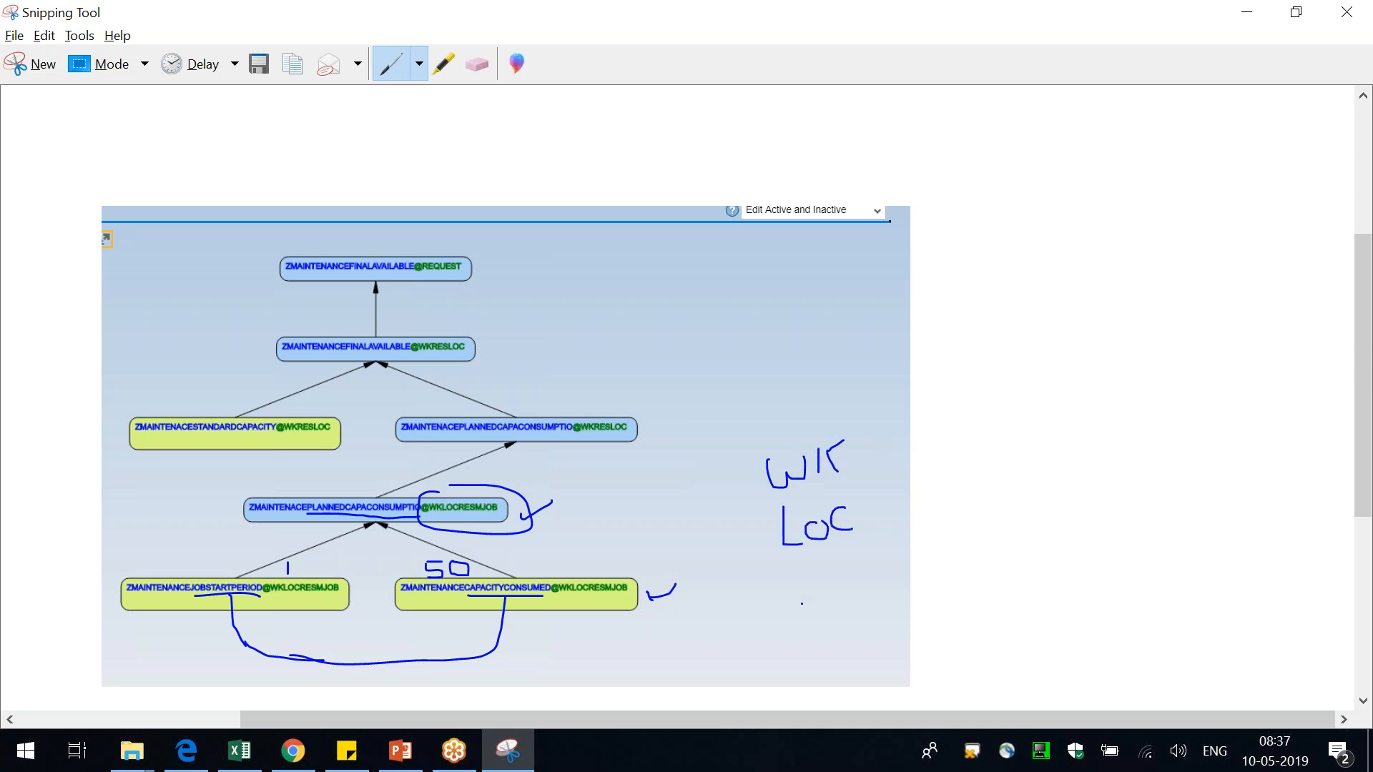
mouse_move(787, 602)
mouse_down()
mouse_move(795, 556)
mouse_move(808, 600)
mouse_move(815, 572)
mouse_move(831, 598)
mouse_up()
mouse_move(790, 655)
mouse_down()
mouse_move(793, 630)
mouse_move(834, 640)
mouse_move(874, 609)
mouse_move(865, 631)
mouse_move(920, 615)
mouse_move(911, 631)
mouse_up()
click(856, 637)
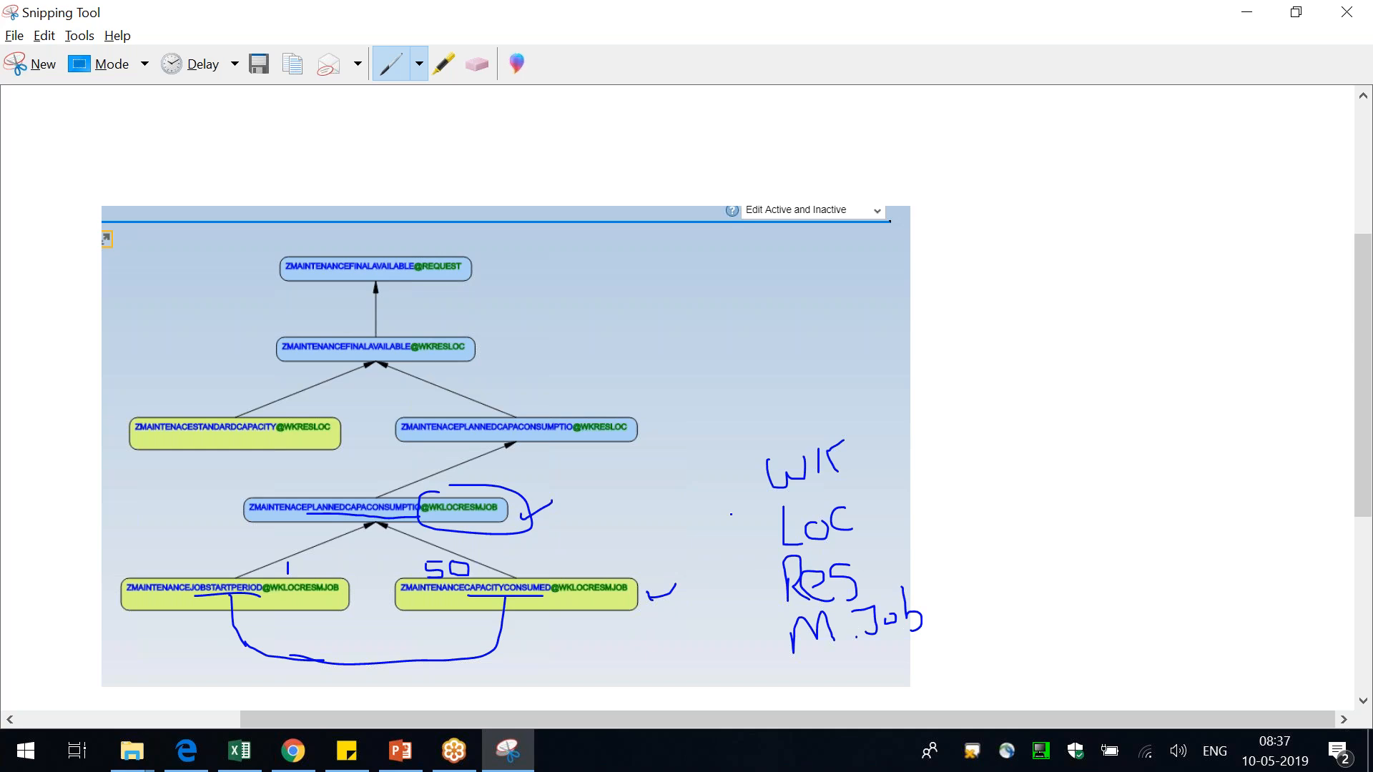
mouse_move(735, 472)
mouse_down()
mouse_move(745, 612)
mouse_move(765, 639)
mouse_up()
mouse_move(734, 469)
mouse_down()
mouse_move(784, 458)
mouse_move(944, 535)
mouse_move(917, 650)
mouse_move(787, 653)
mouse_move(738, 640)
mouse_up()
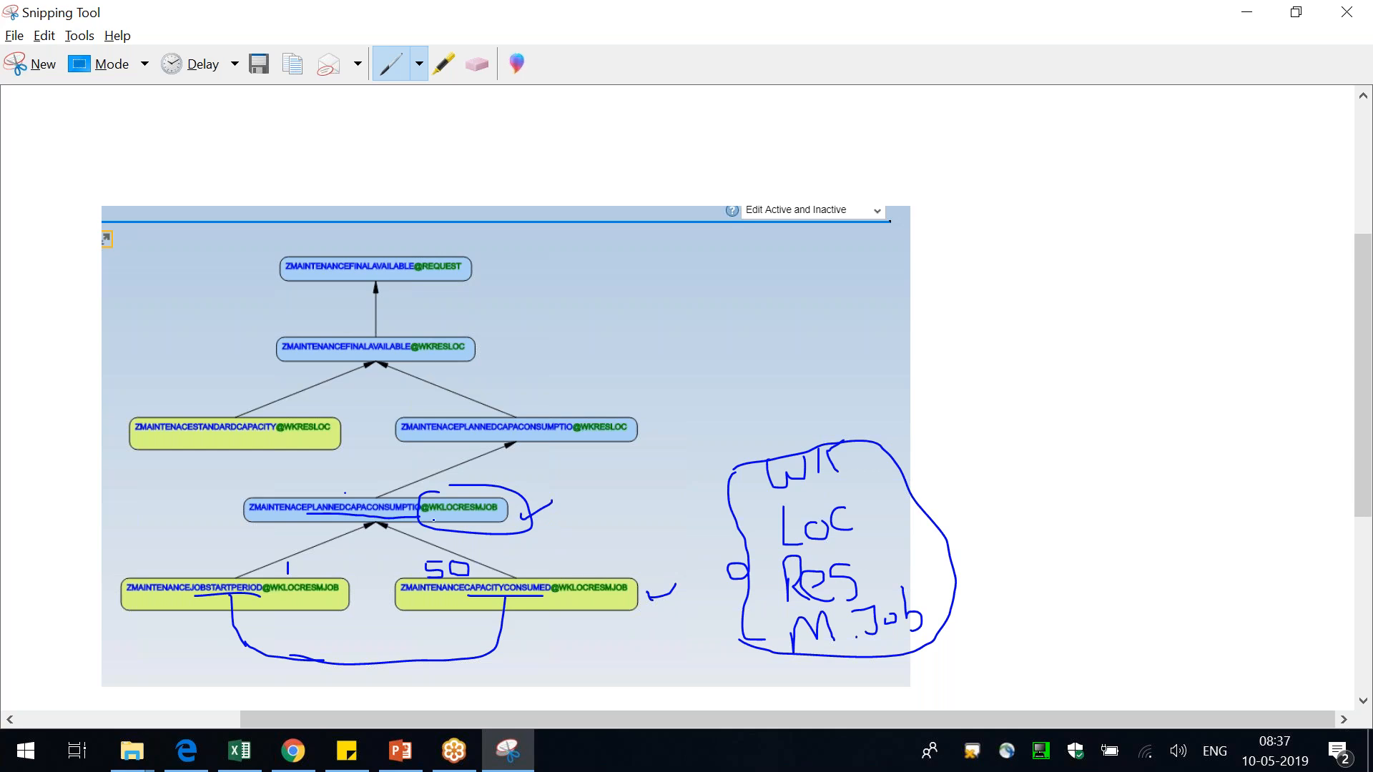
- Add tally strokes to the planned capacity levels, a curve between those two nodes, and a small mark on the standard capacity node
mouse_move(453, 517)
mouse_down()
mouse_move(453, 537)
mouse_move(487, 542)
mouse_up()
mouse_move(232, 494)
mouse_down()
mouse_move(241, 506)
mouse_move(391, 453)
mouse_up()
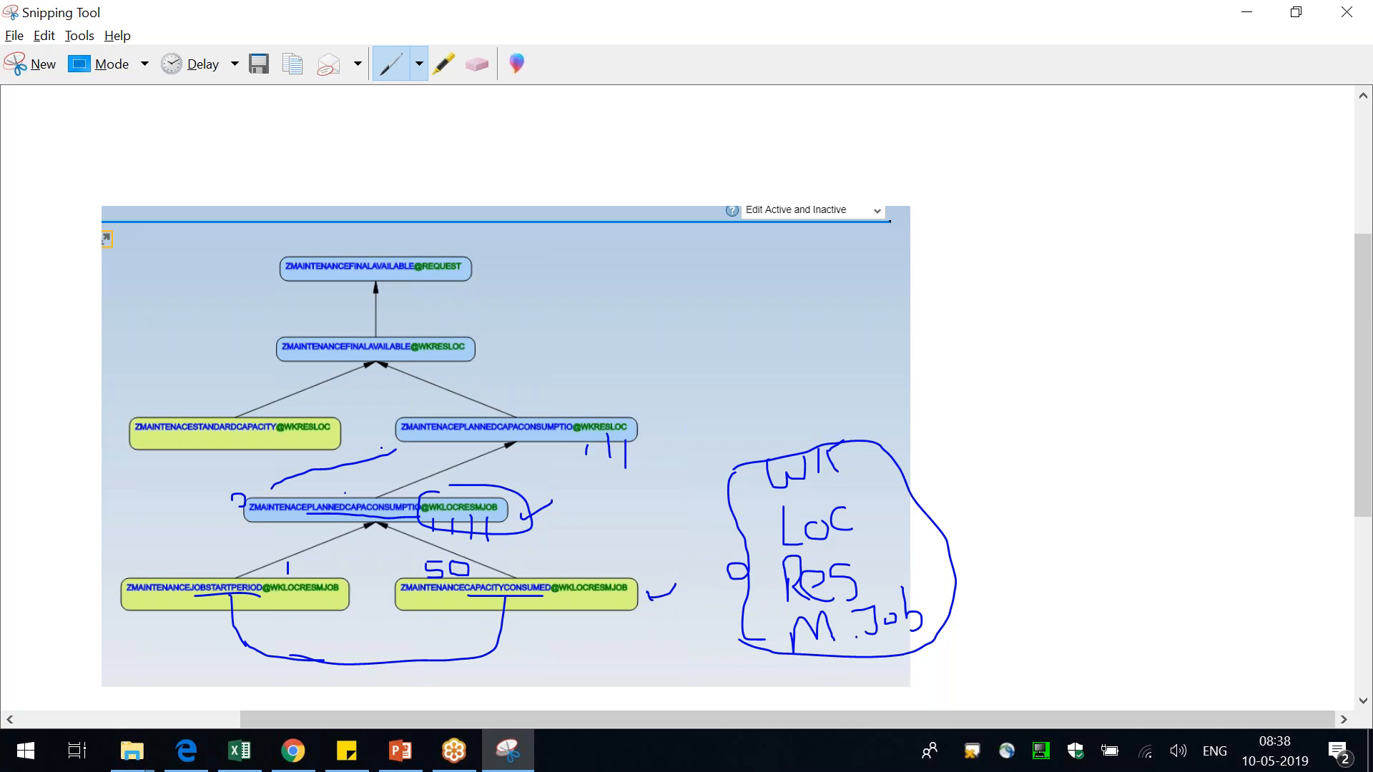
drag(390, 448, 402, 452)
drag(339, 443, 340, 441)
- Underline and tick the final available node at WKRESLOC, tick and circle its REQUEST node, and switch back to Chrome
drag(334, 352, 387, 352)
drag(480, 350, 499, 344)
mouse_move(466, 279)
mouse_down()
mouse_move(490, 262)
mouse_move(282, 239)
mouse_move(440, 305)
mouse_move(455, 228)
mouse_up()
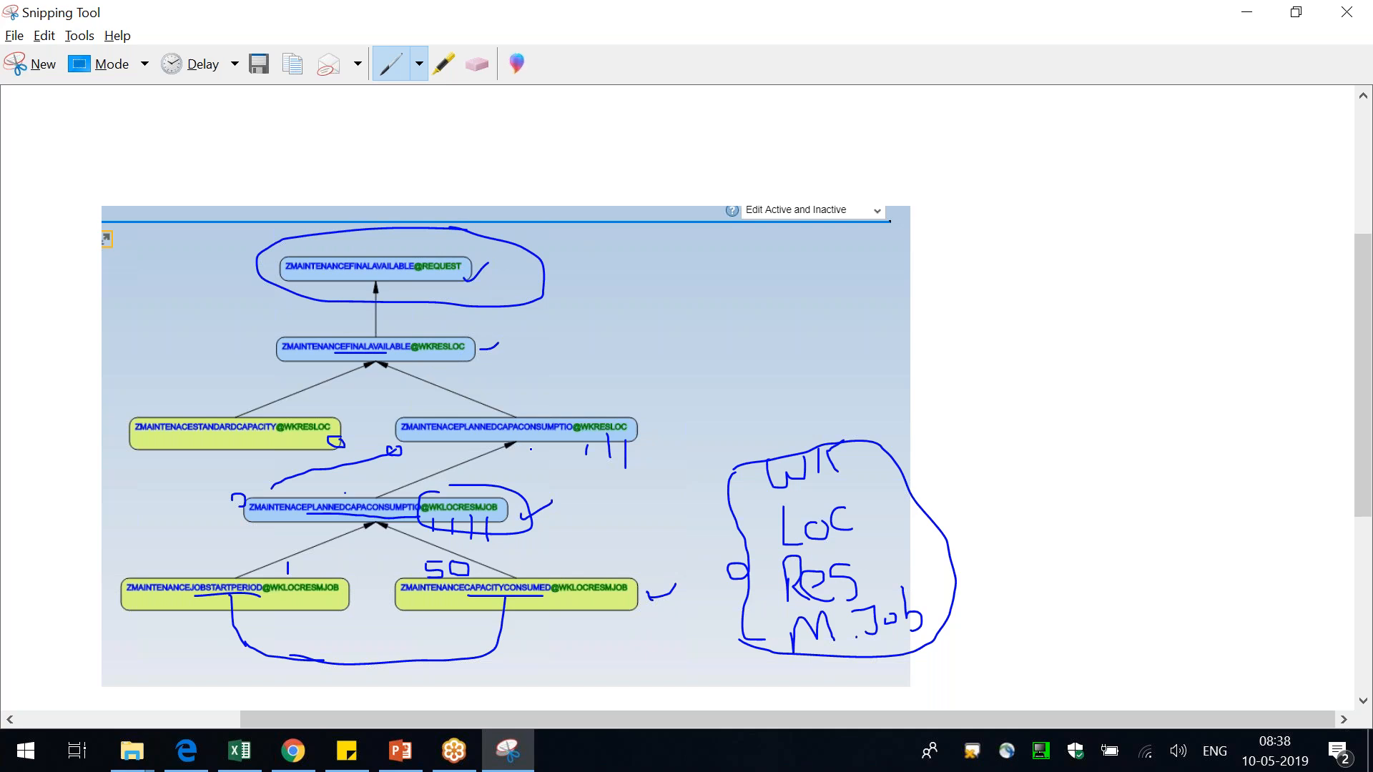
click(293, 751)
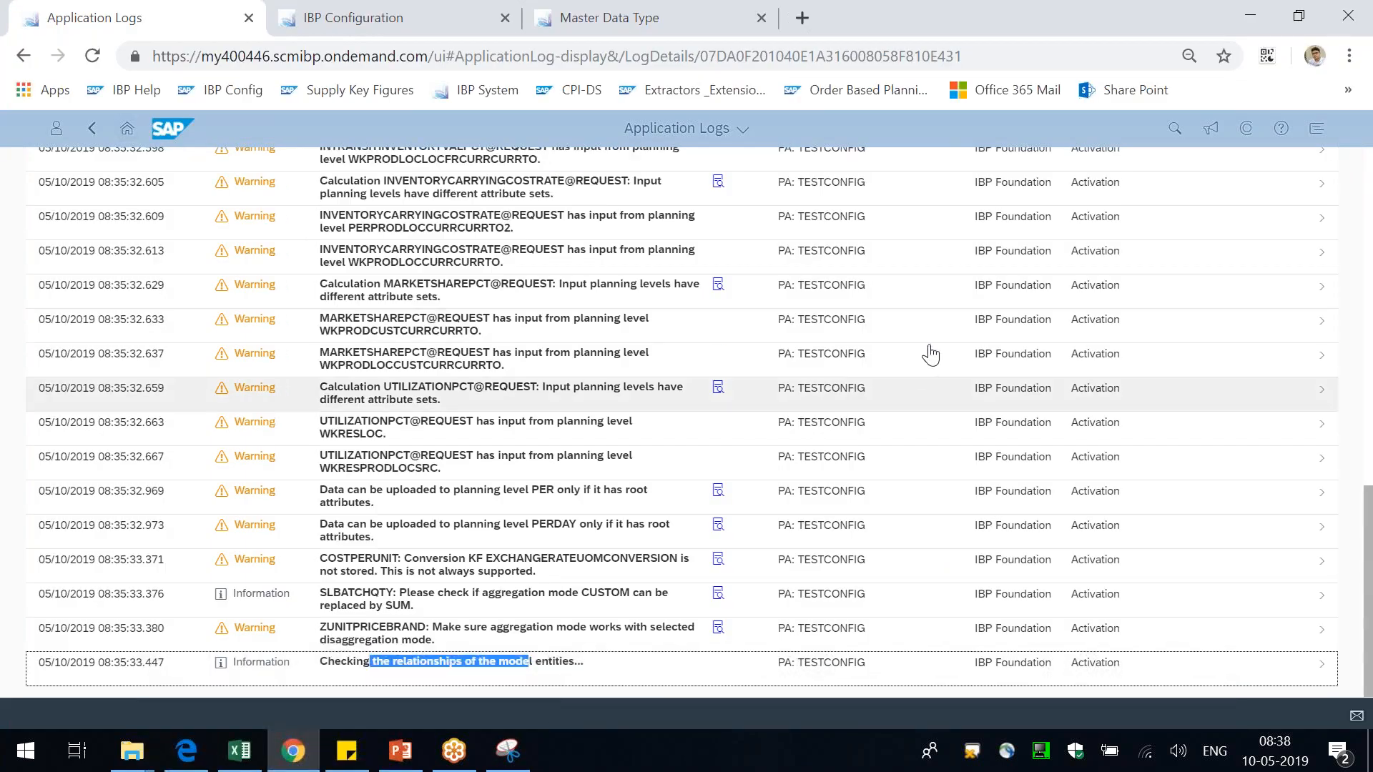
- Reload the TESTCONFIG activation log and look through its entries
scroll(929, 353, up, 10)
click(92, 56)
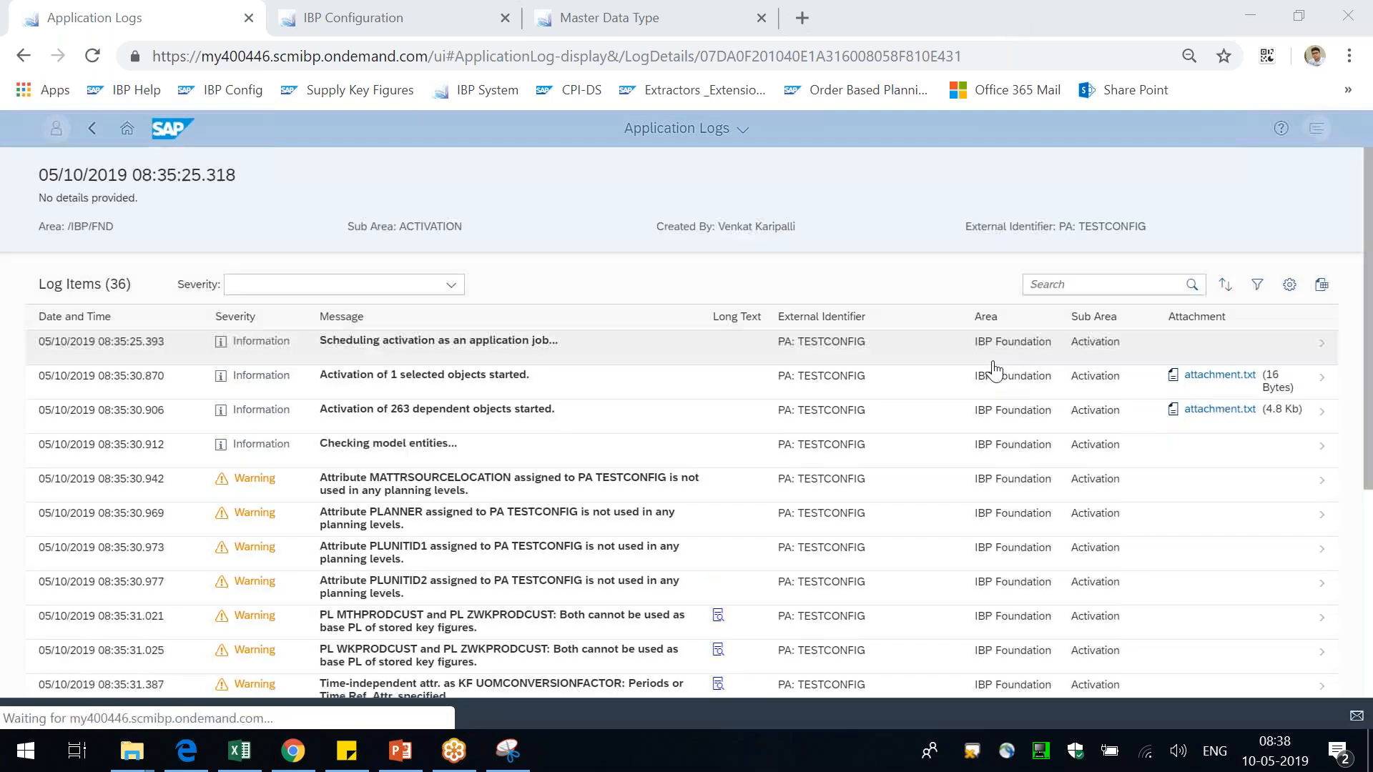
scroll(990, 367, down, 12)
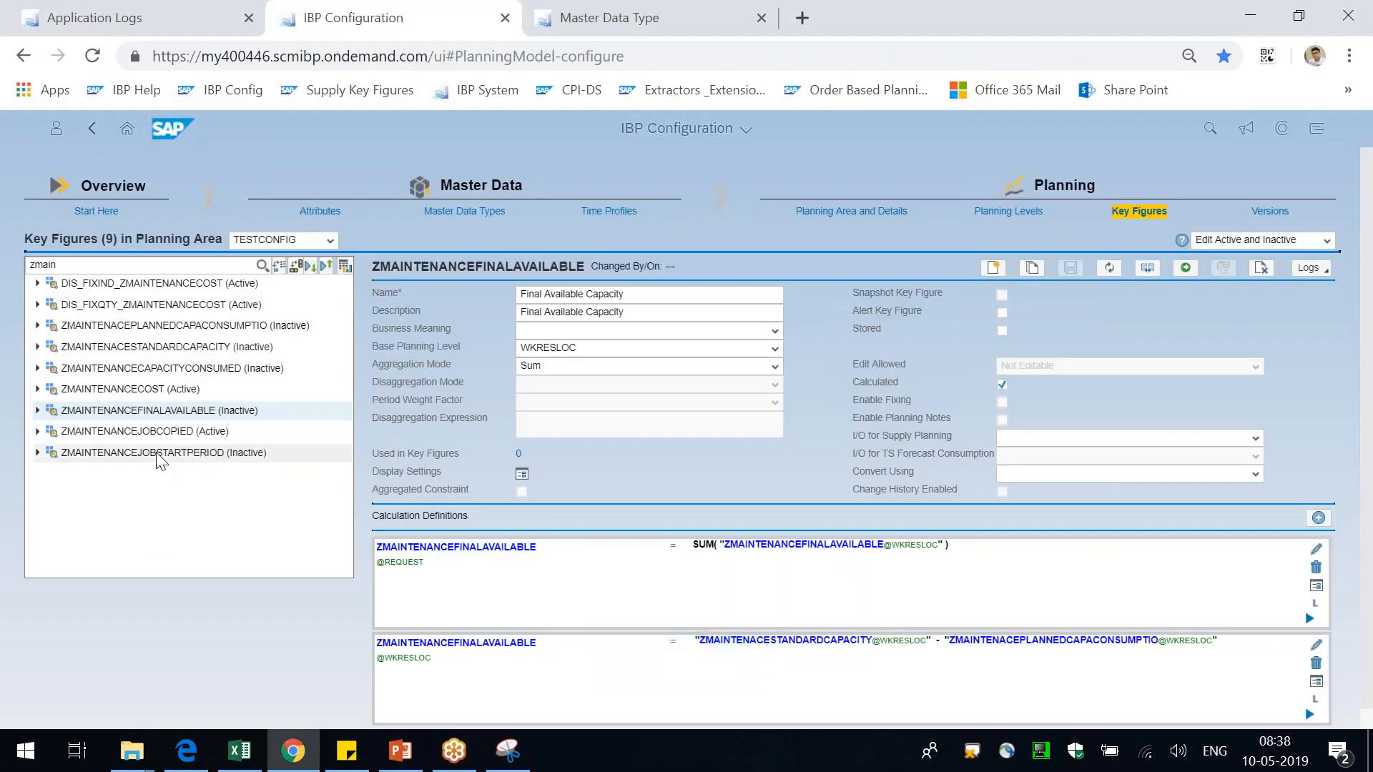
- Display key figure ZMAINTENANCECOST and review its available disaggregation and aggregation mode options
click(126, 392)
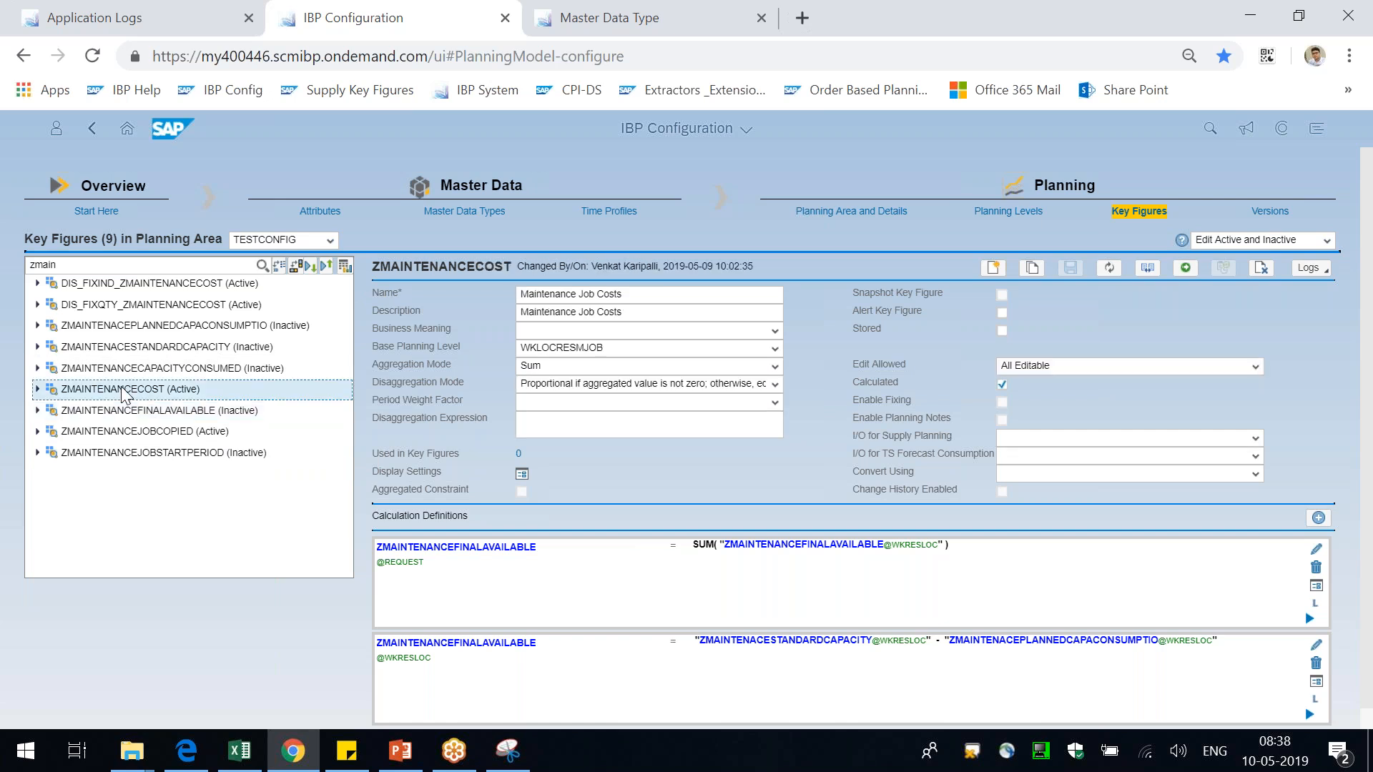
click(784, 384)
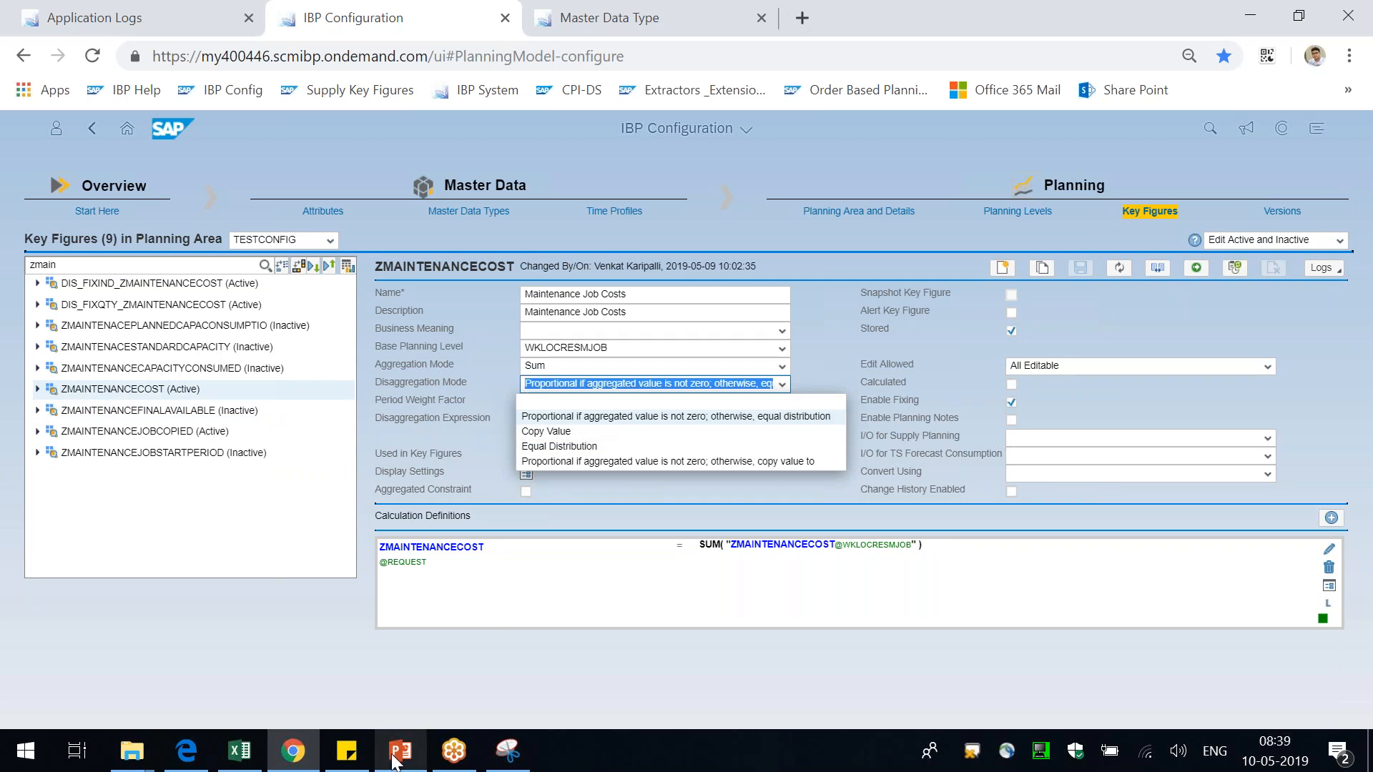
mouse_move(401, 751)
click(782, 366)
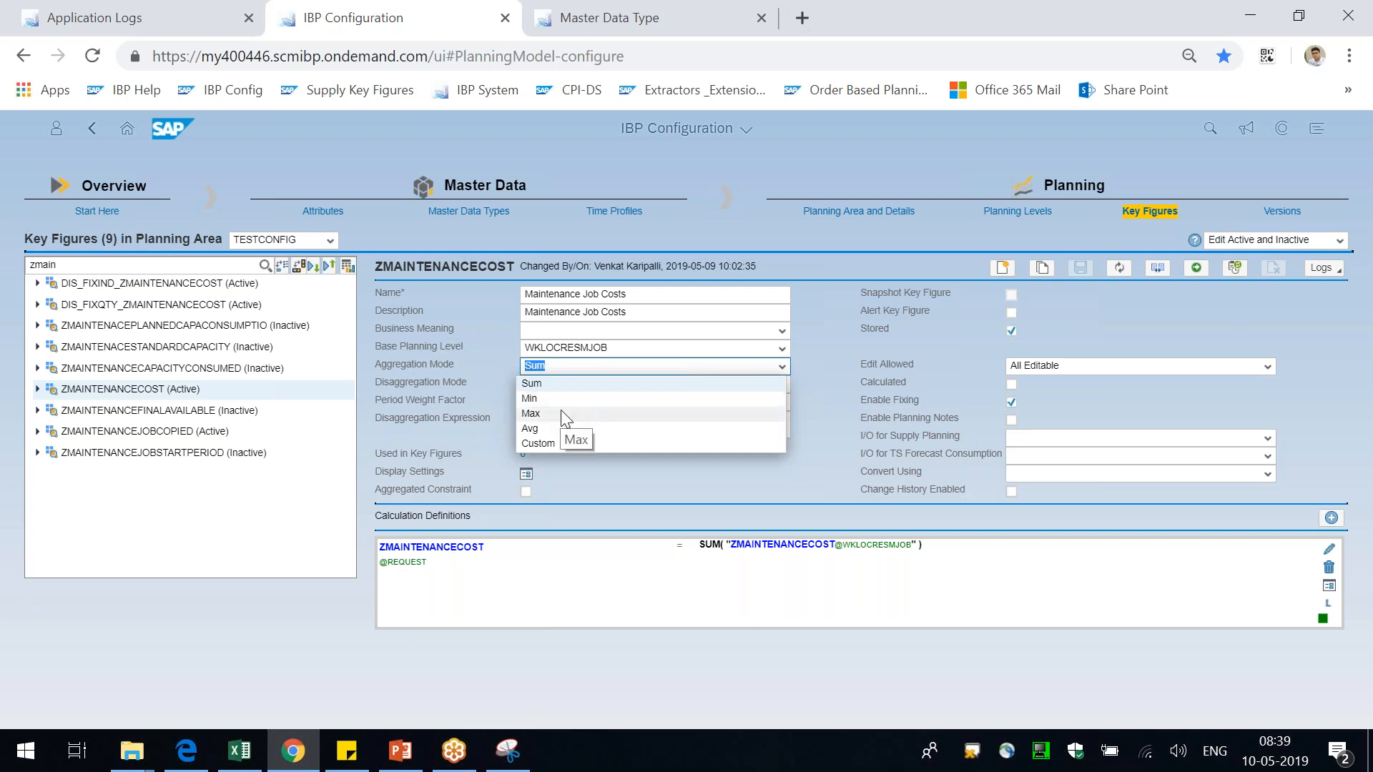
click(514, 564)
- Switch to Modeling.xlsx in Excel, enter Maintenace Cost in F4 on Sheet2, and widen column F
click(417, 765)
click(239, 751)
click(184, 692)
click(422, 386)
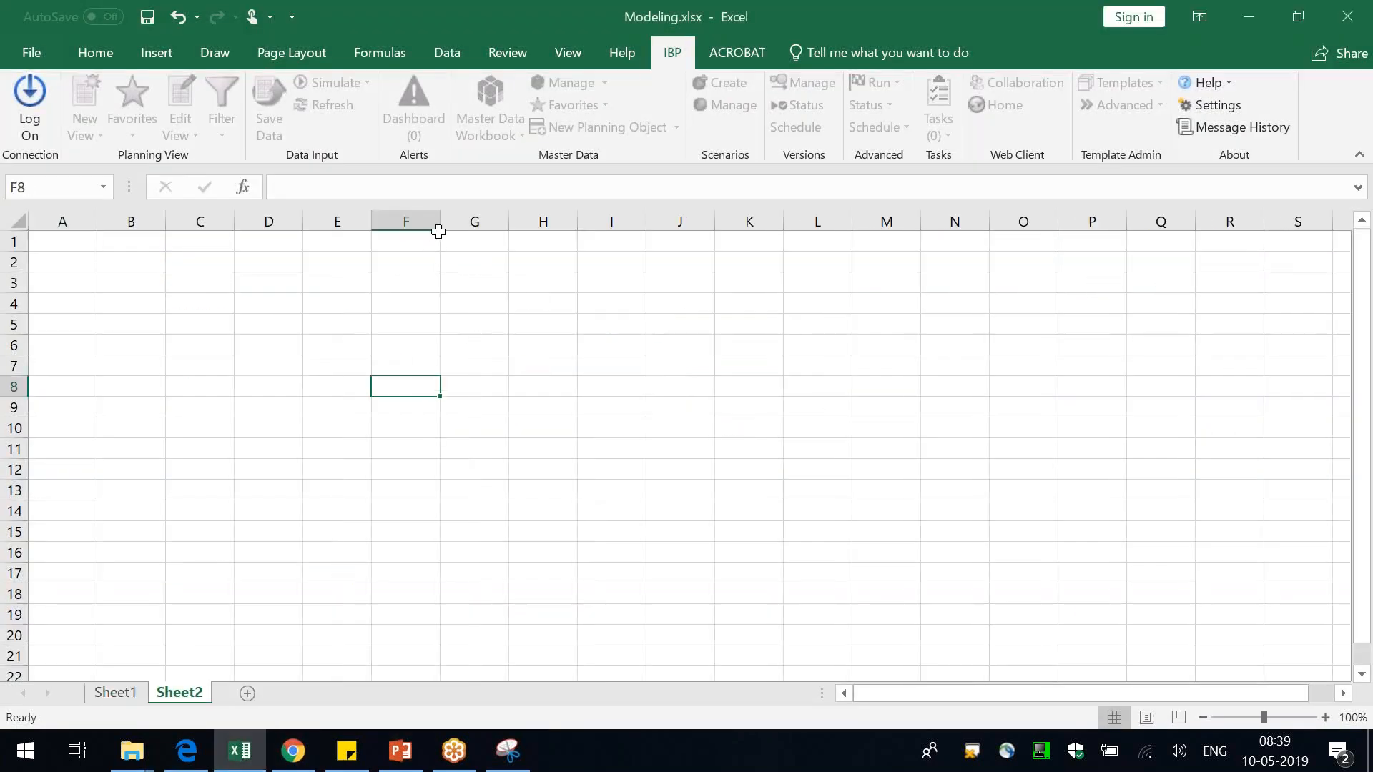
click(382, 308)
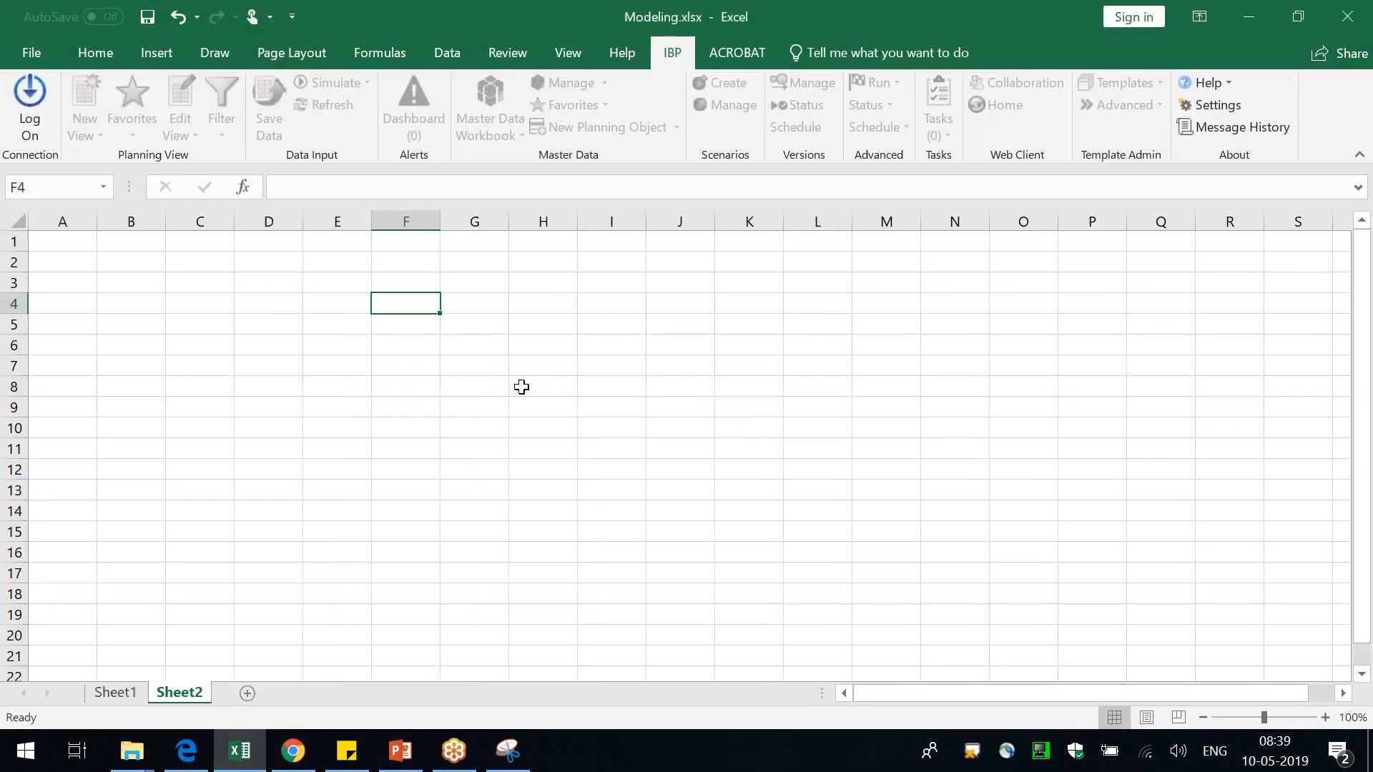
text(Cos)
key(BackSpace)
key(BackSpace)
key(BackSpace)
text(Maintenace Cost)
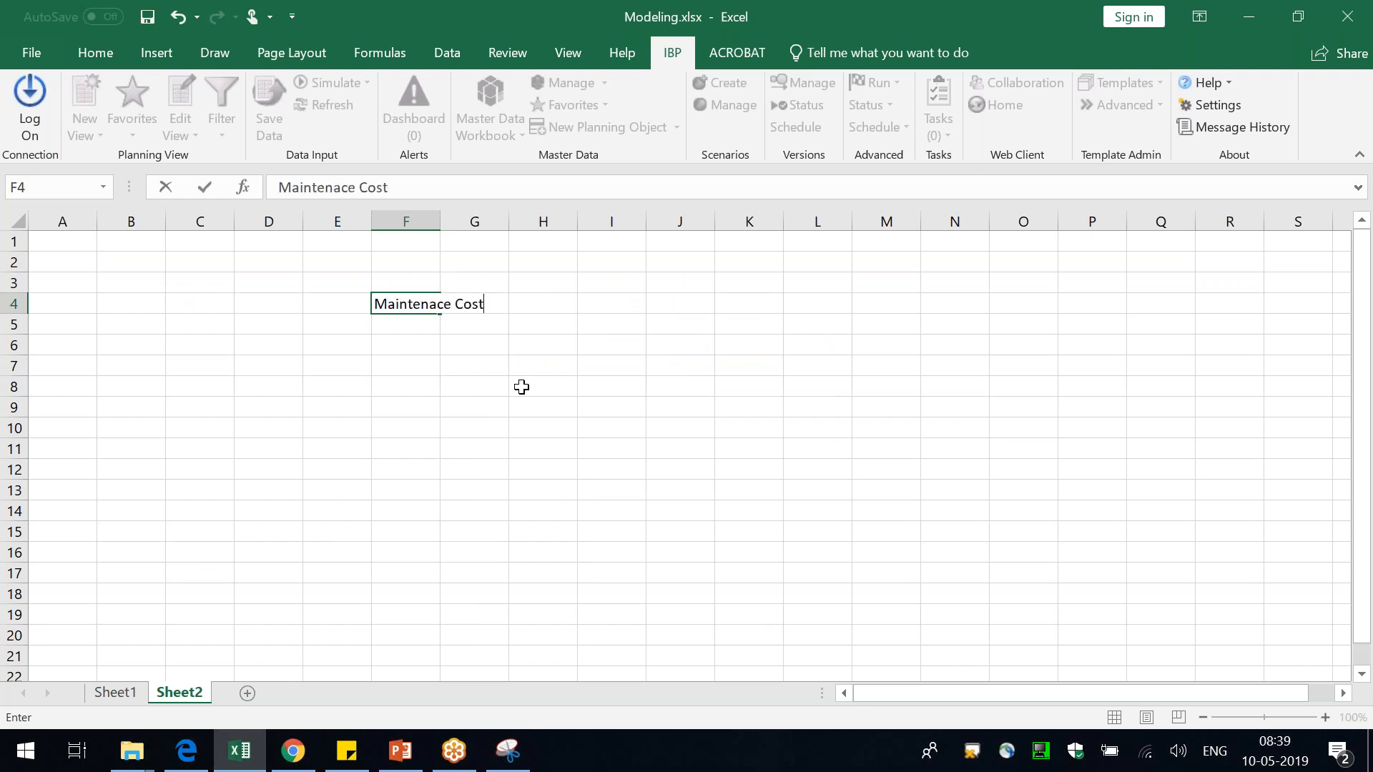
key(Return)
drag(441, 222, 562, 246)
- List the jobs Oiling, Dry Vaccum and Chemical Cleaning in E4:E6, widening column E to fit them
drag(371, 222, 422, 224)
click(362, 301)
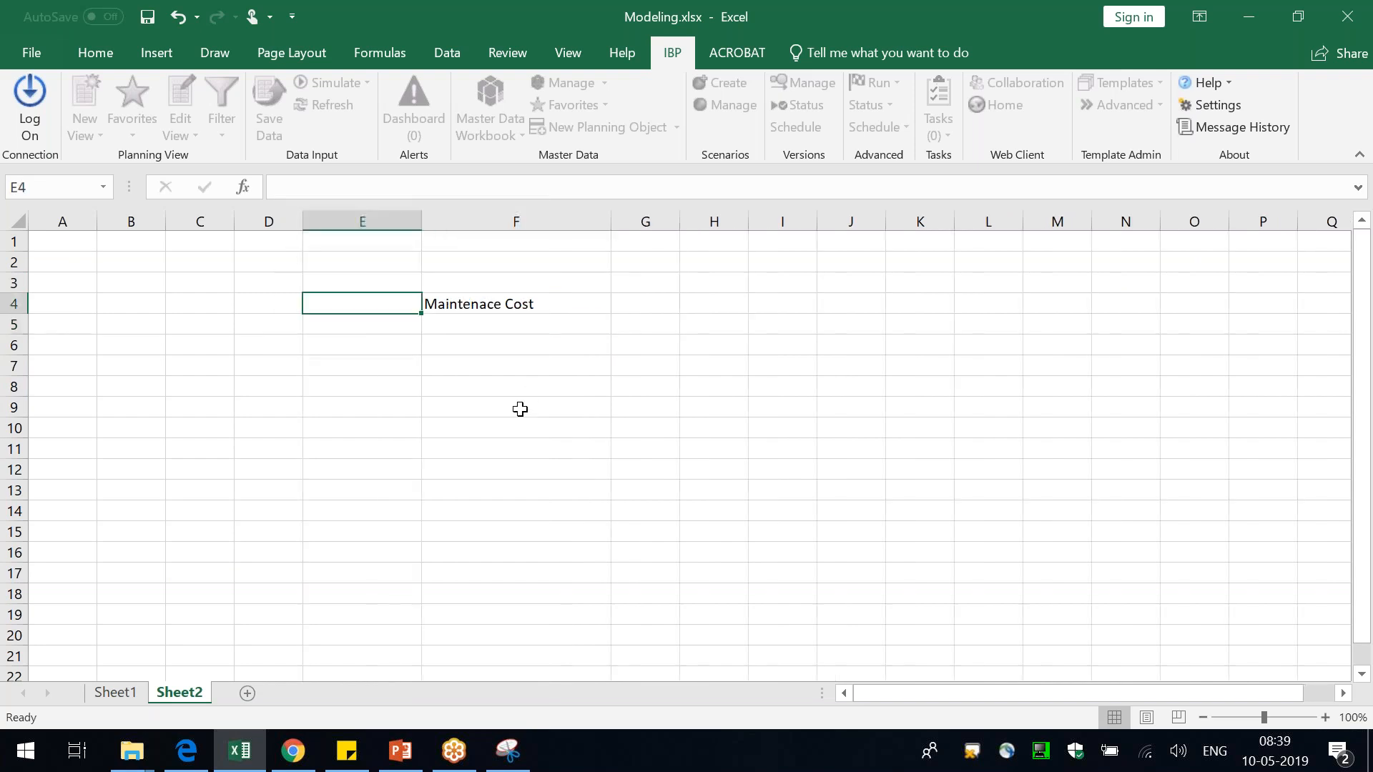
text(Oiling)
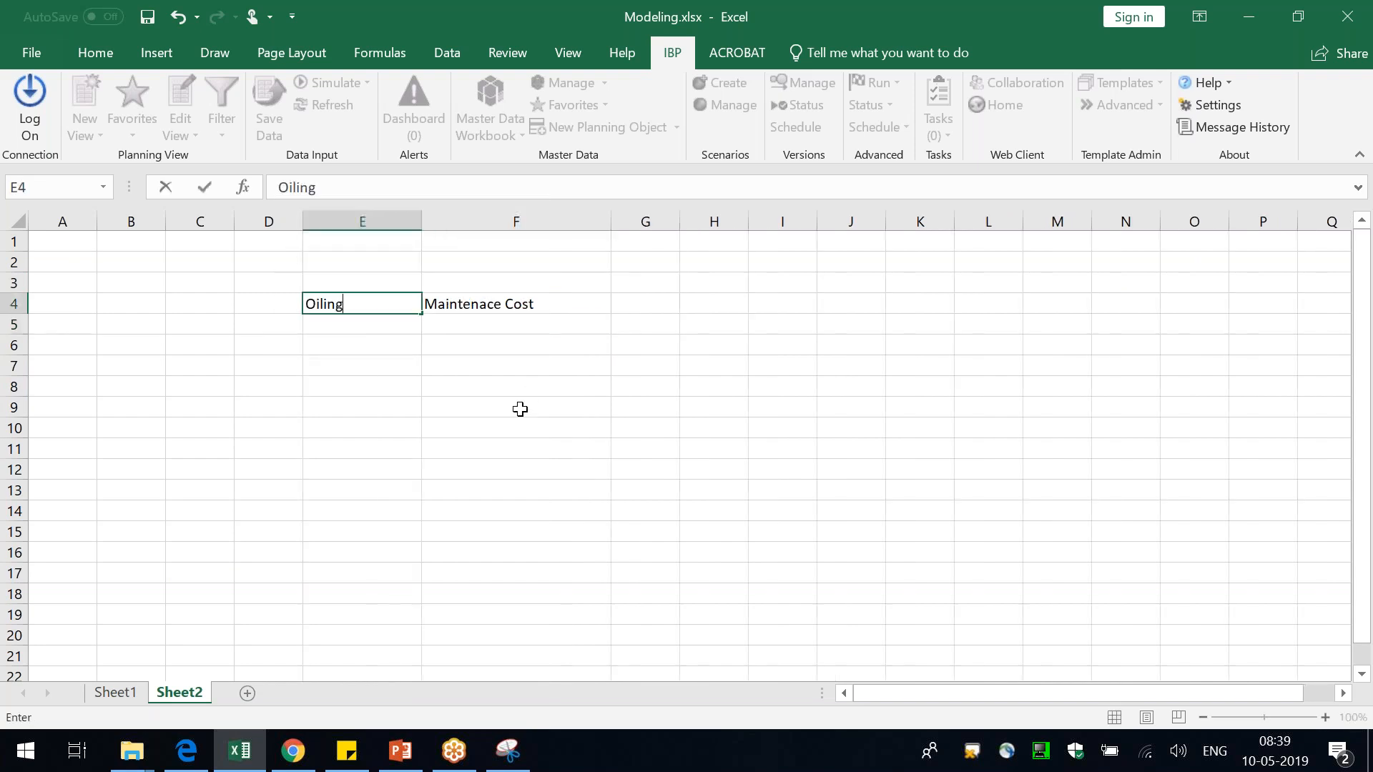
key(Return)
text(Dry )
text(B)
key(BackSpace)
text(Vc)
key(BackSpace)
text(accum)
key(Return)
text(Chemical Cleani)
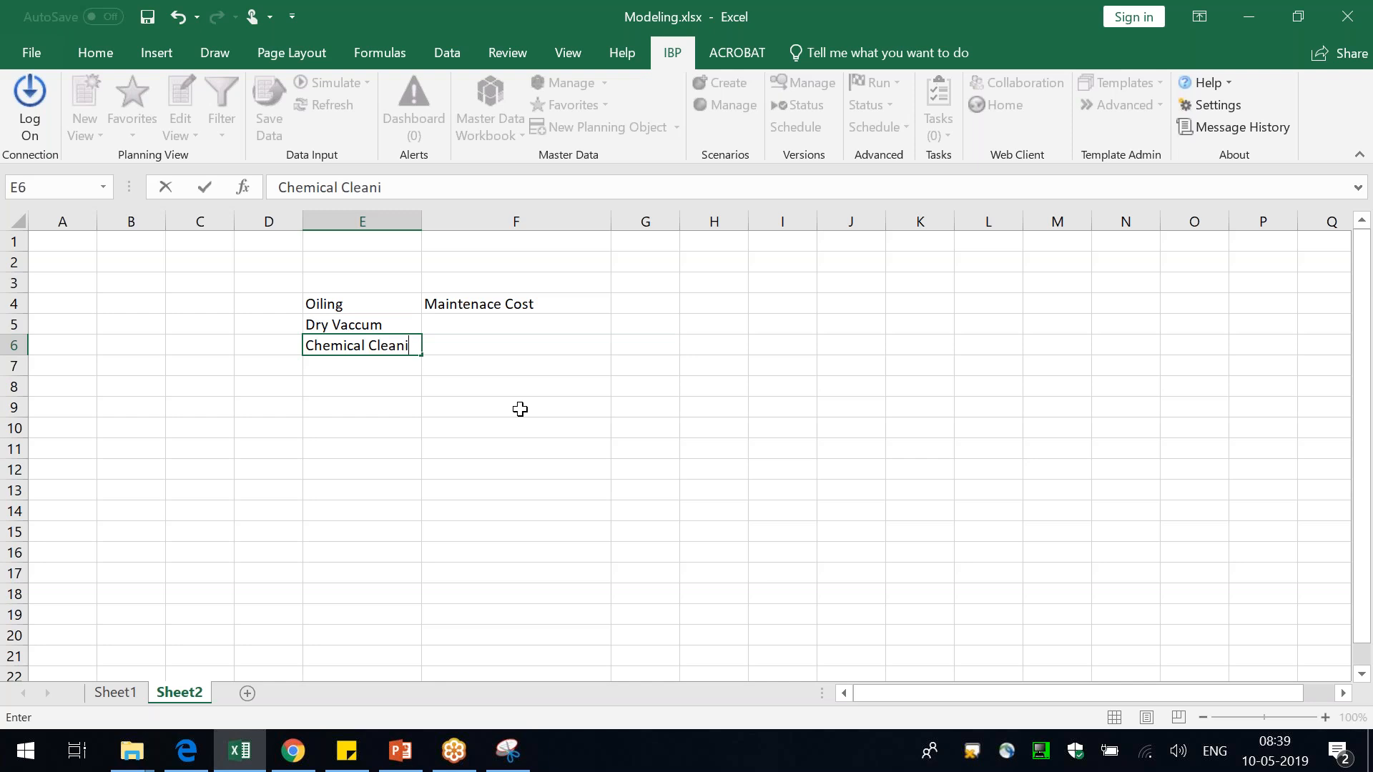
text(ng)
key(Return)
drag(440, 217, 478, 216)
- Enter Robotic Assembler in D4 and widen column D to fit the text
drag(301, 215, 353, 215)
click(303, 302)
text(Rob)
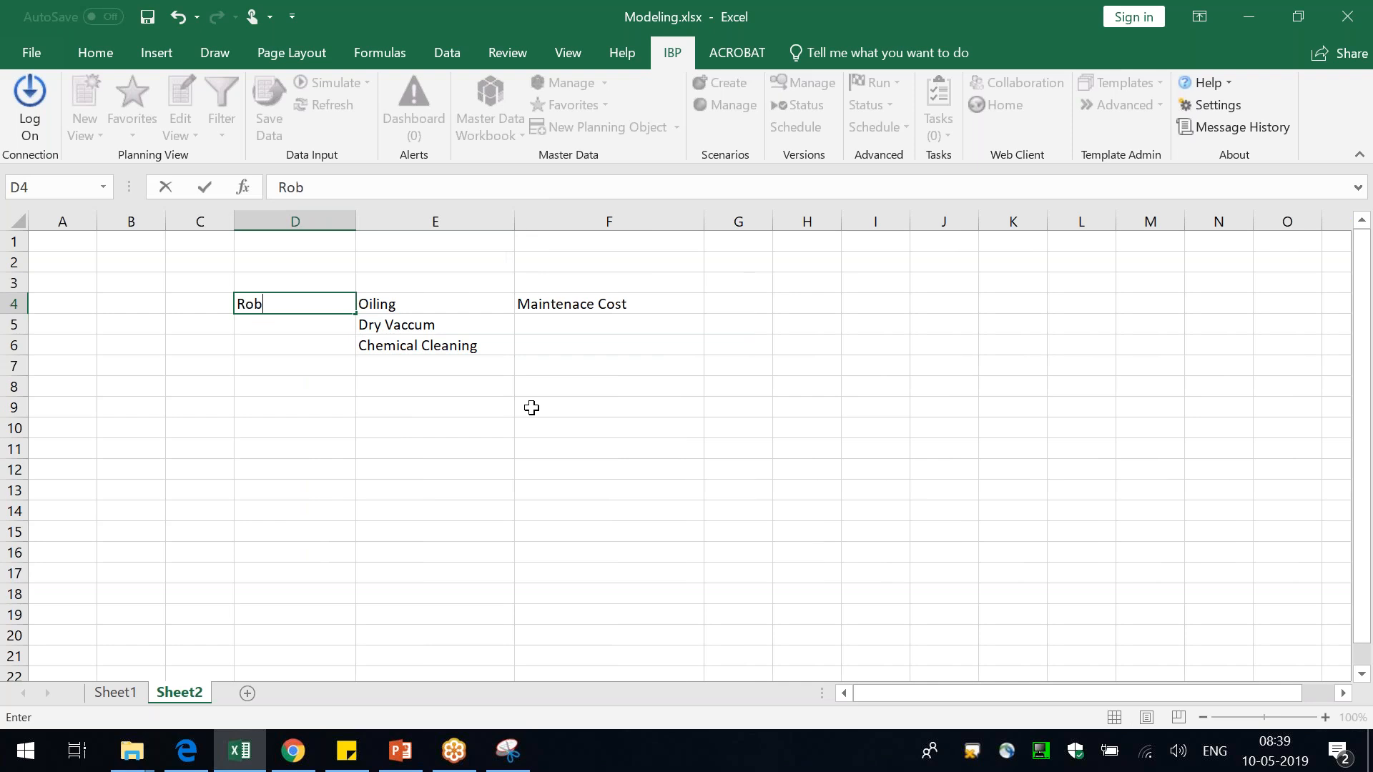
text(otic Assembler)
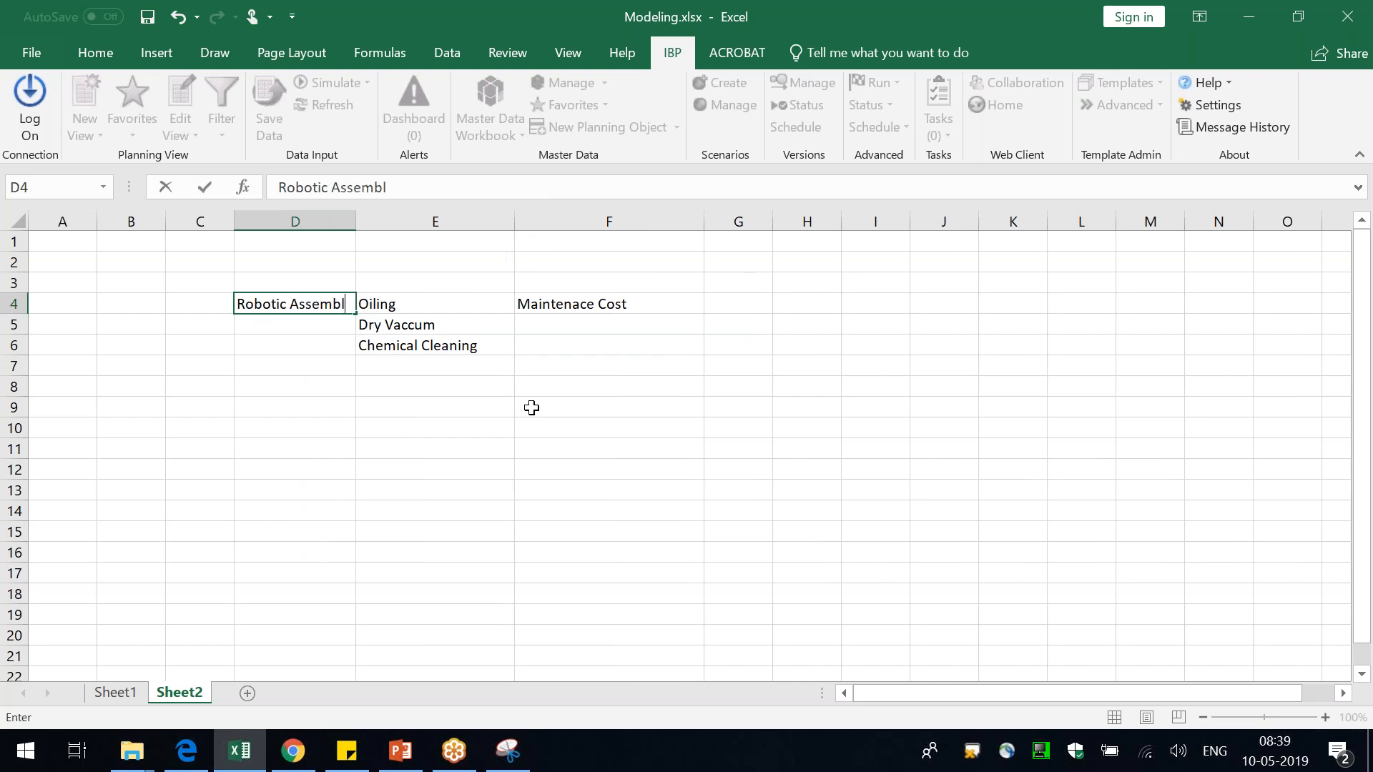
key(Return)
drag(356, 224, 402, 228)
- Fill the Maintenace Cost label from F4 down into F5 and F6
click(572, 324)
key(ctrl+d)
click(628, 345)
key(ctrl+d)
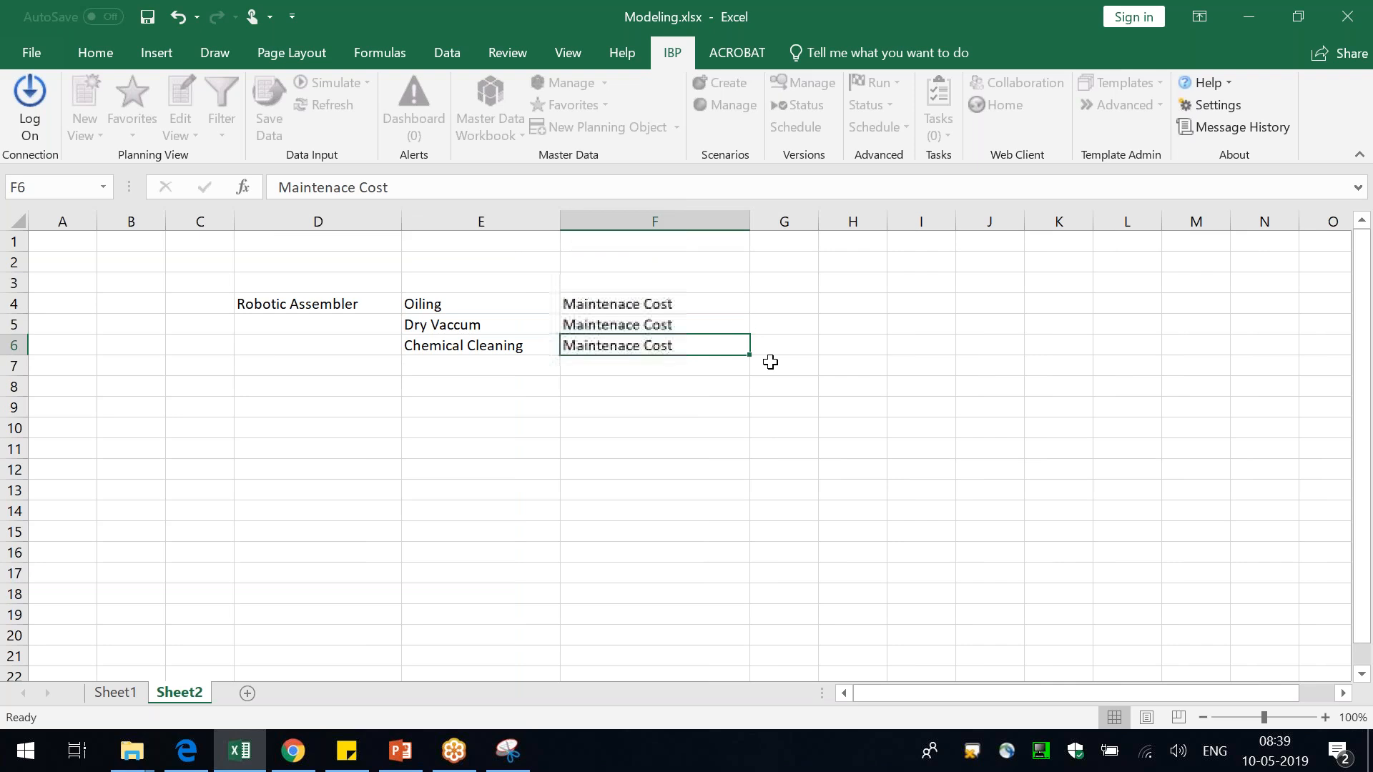
- Enter the job costs 100, 150 and 250 in G4:G6 and widen columns G and H
drag(828, 222, 868, 223)
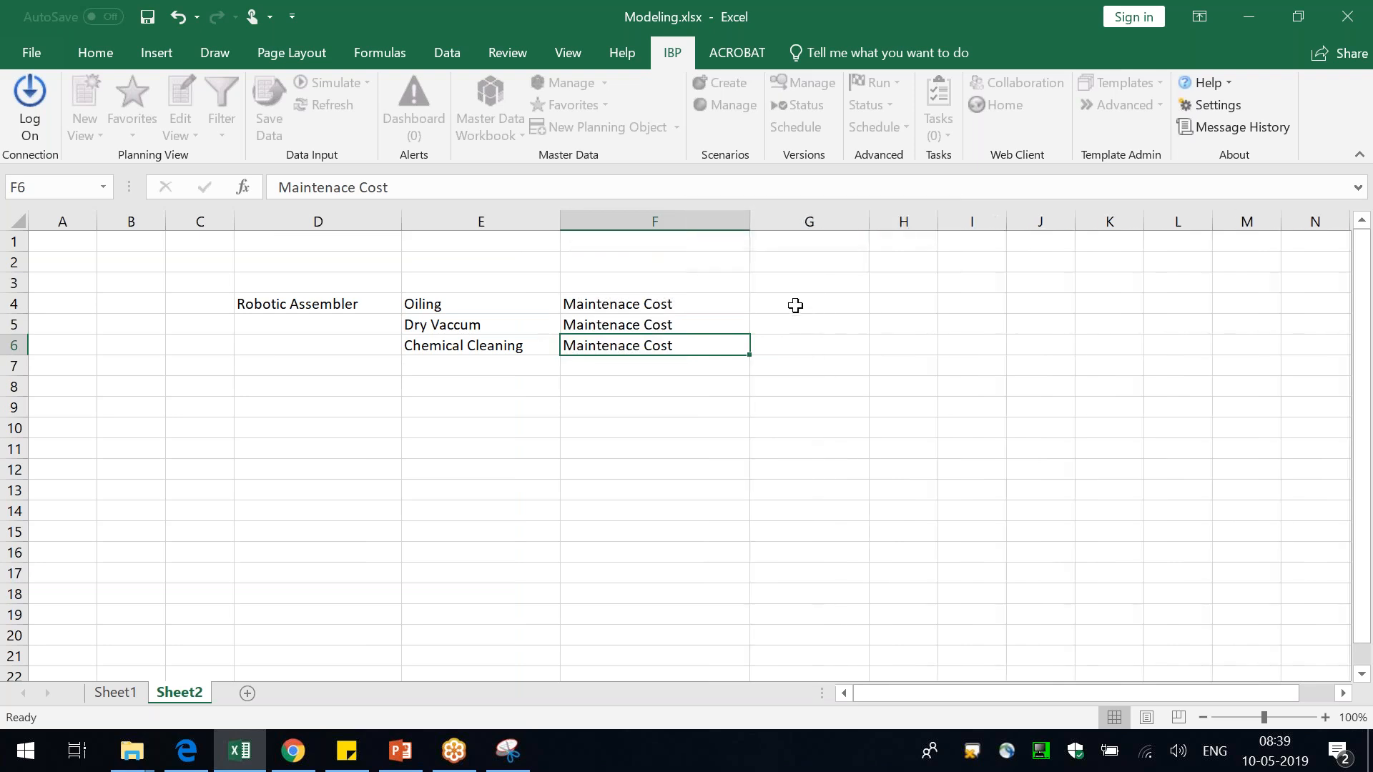
click(794, 304)
text(1001)
key(BackSpace)
key(Return)
text(150)
key(Return)
text(250)
key(Return)
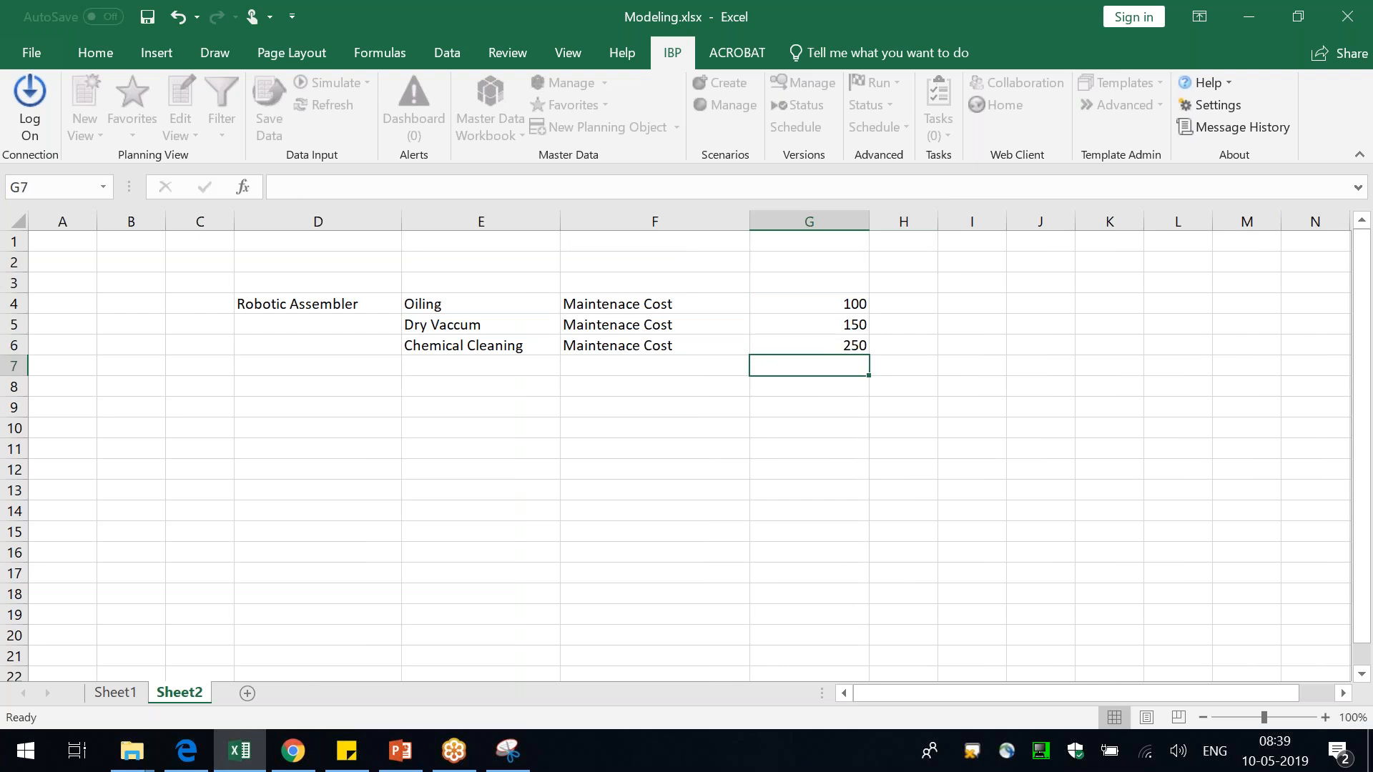
click(907, 305)
drag(938, 222, 986, 221)
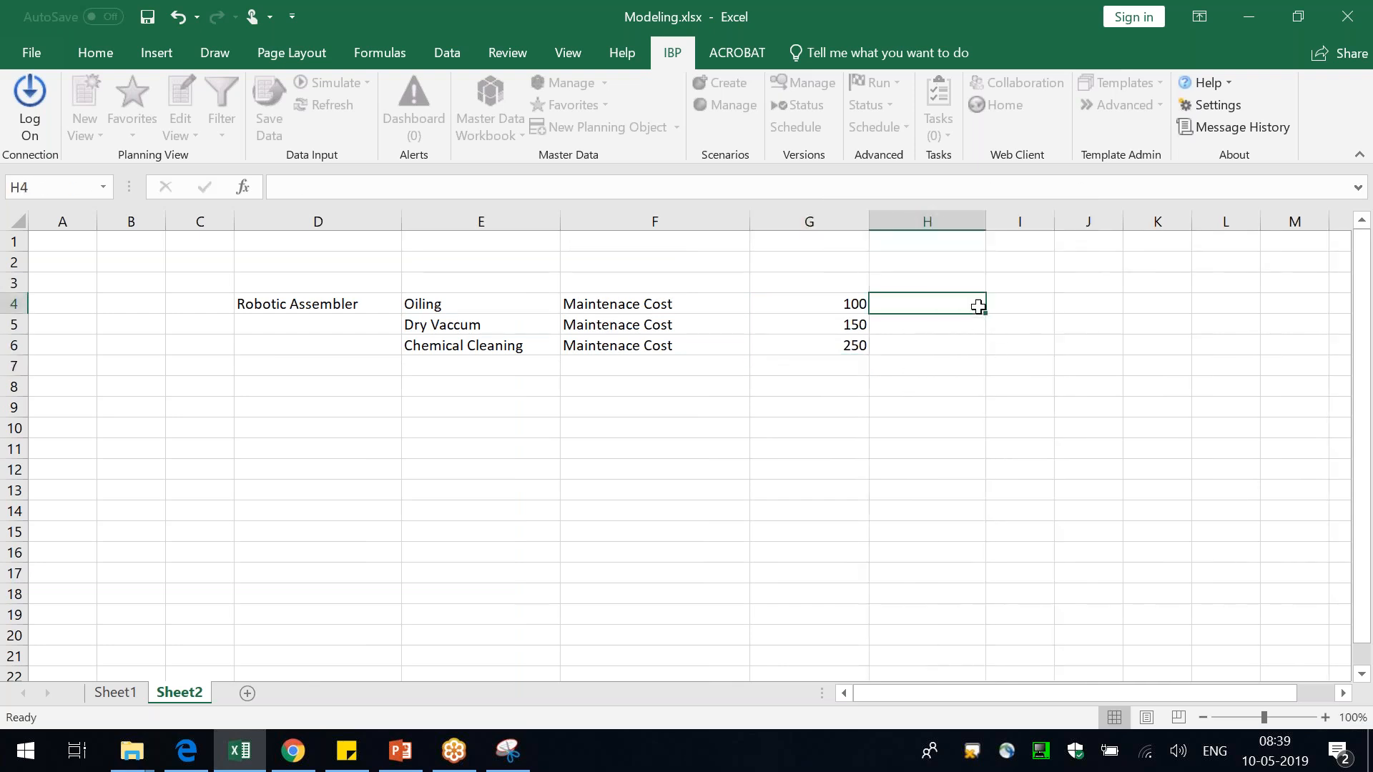
- Check the capacity planning tables on slide 6 in PowerPoint and return to the Excel workbook
key(alt+Tab)
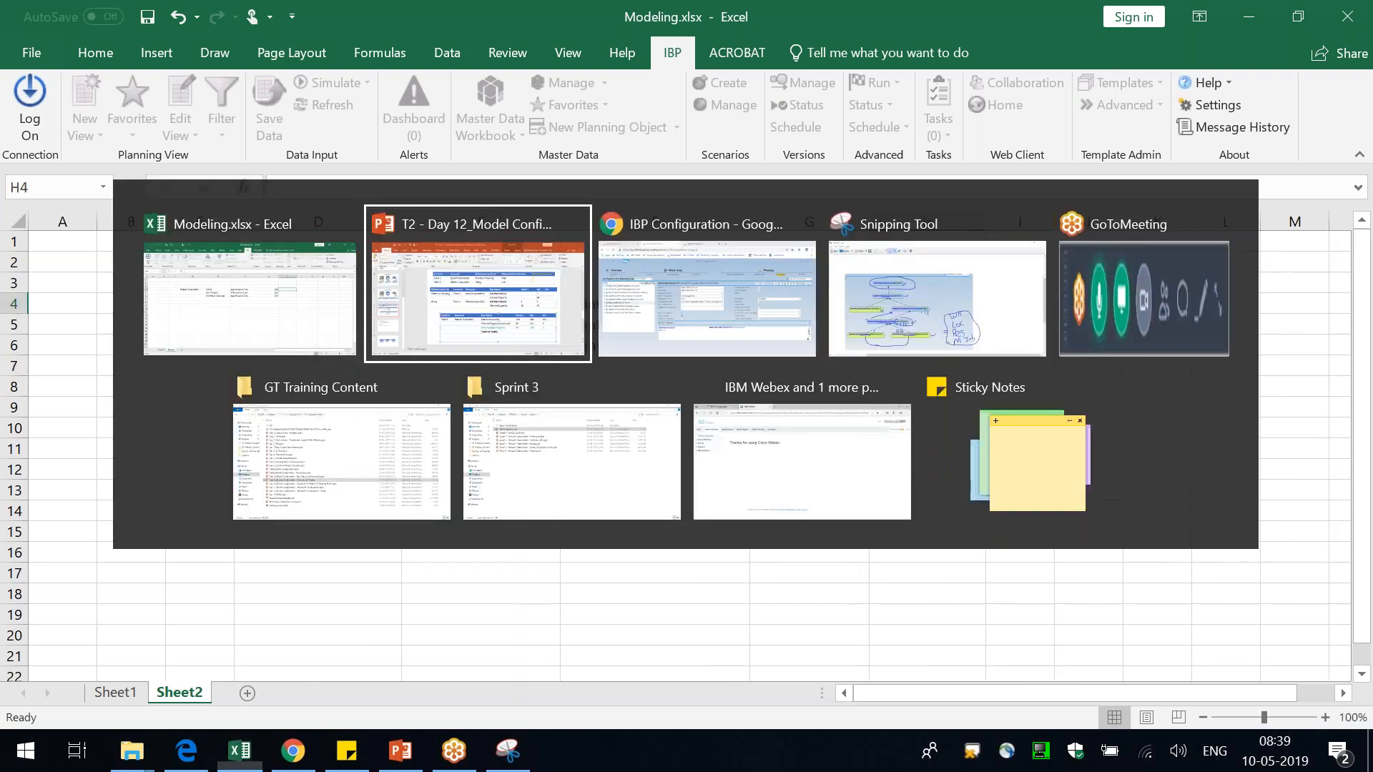
key(alt+Tab)
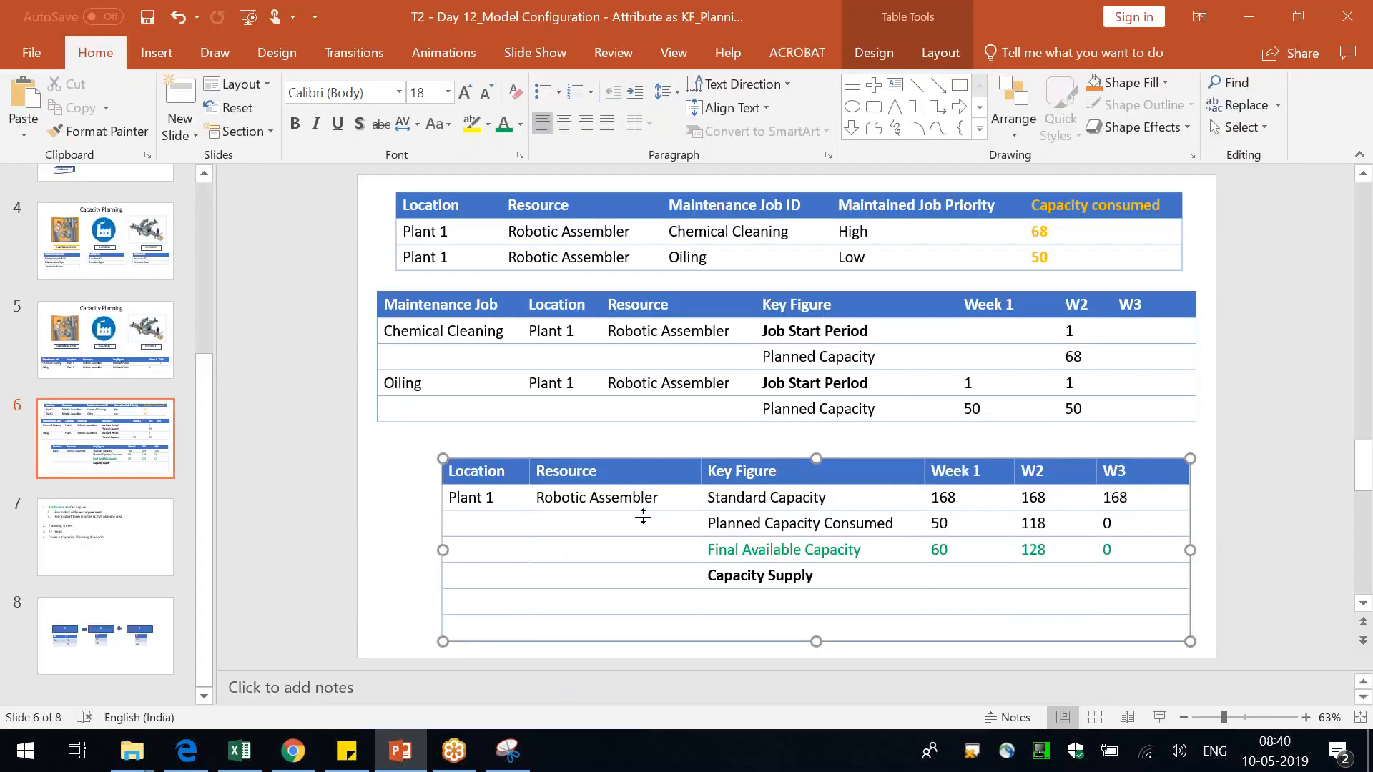
key(alt+Tab)
key(alt+Tab)
click(817, 533)
- Copy Robotic Assembler to E14 and the Maintenace Cost label to F14 to start an aggregated row
click(346, 304)
key(ctrl+c)
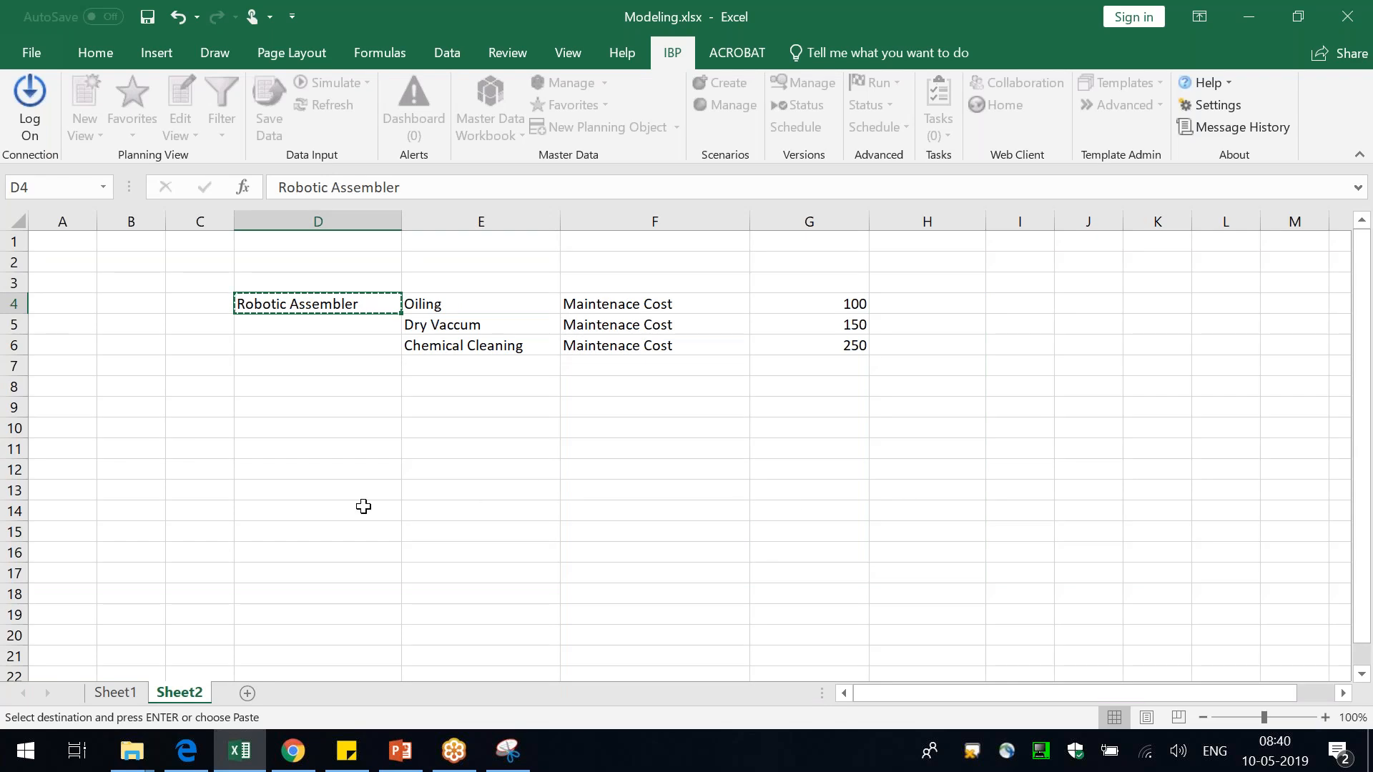
click(471, 508)
key(ctrl+v)
click(614, 303)
key(ctrl+v)
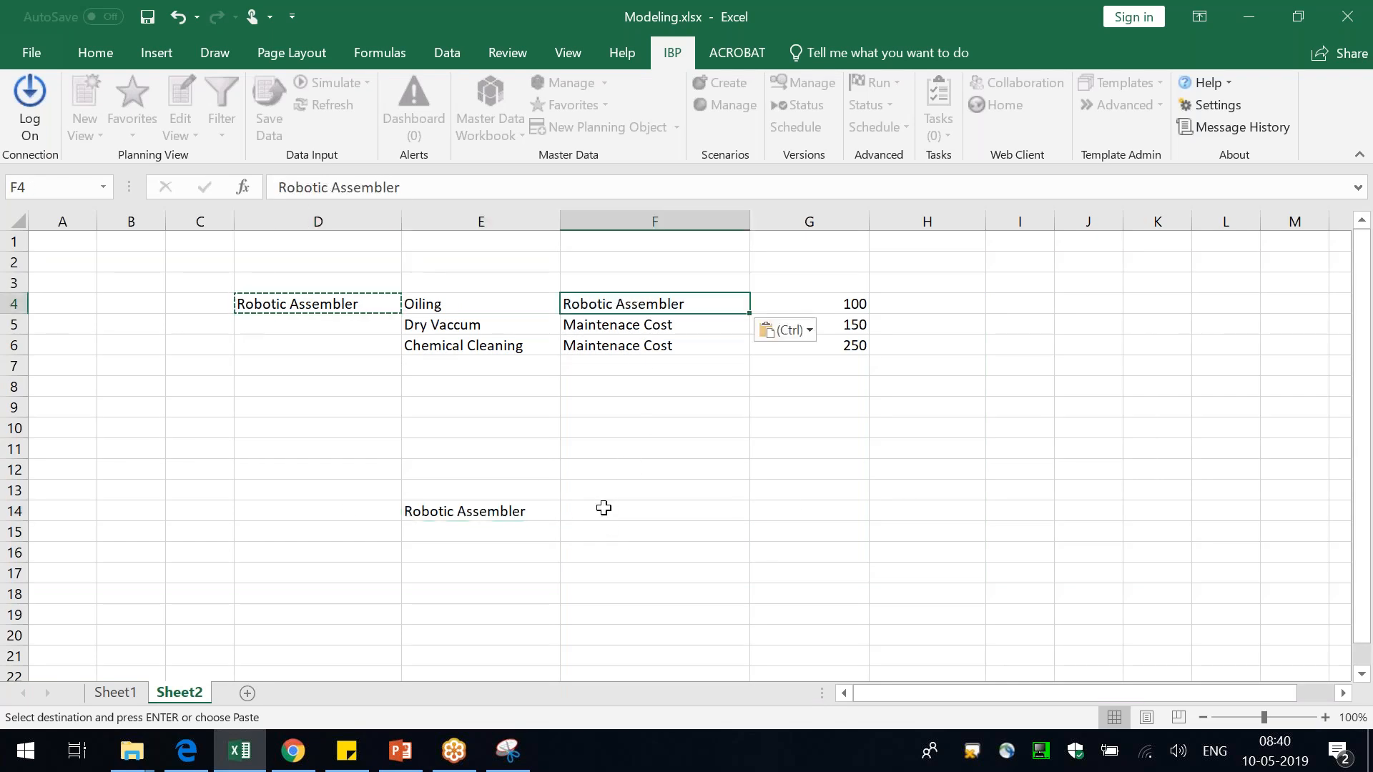
key(ctrl+z)
key(ctrl+c)
click(608, 505)
key(ctrl+v)
- Add the heading SUM in G13 and total the job costs G4:G6 in G14
click(786, 493)
text(SUM)
key(Return)
text(=sum()
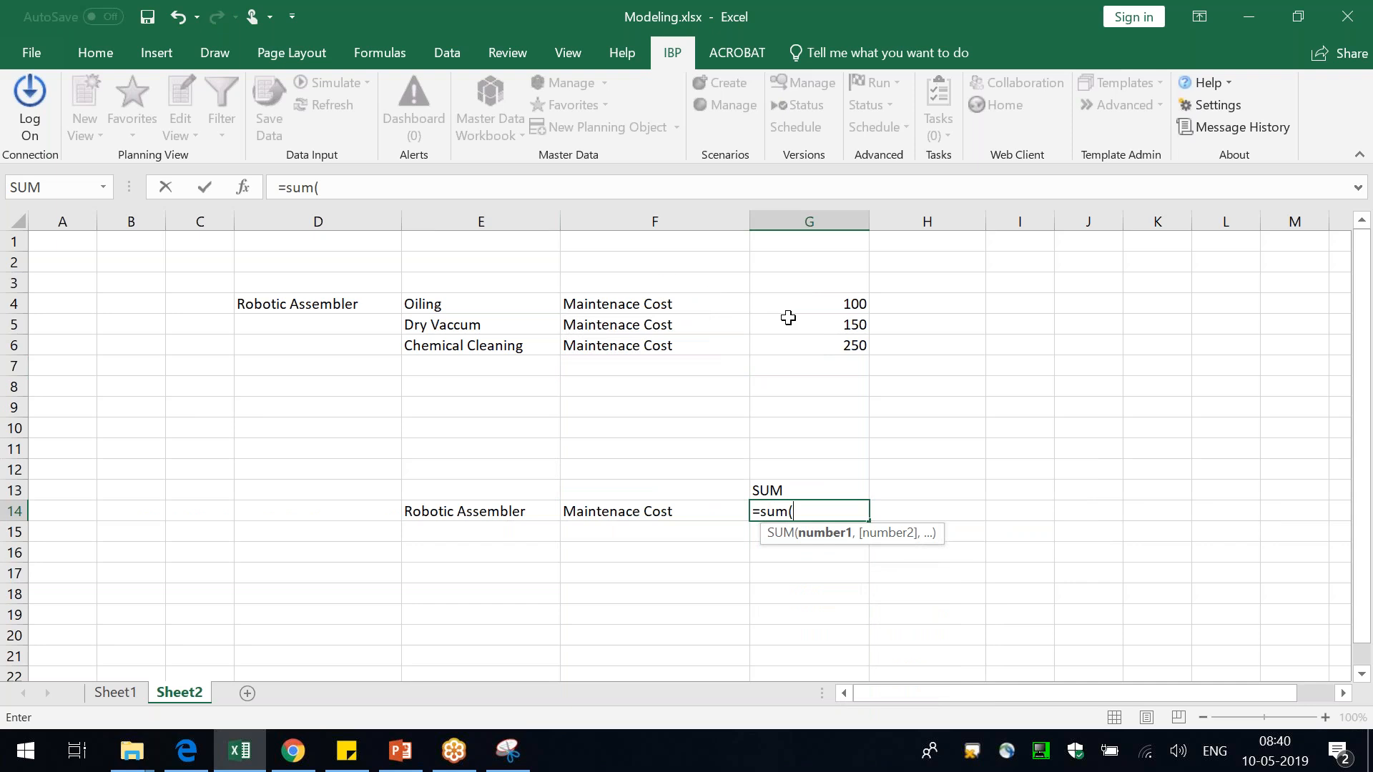
drag(788, 318, 803, 343)
text())
key(Return)
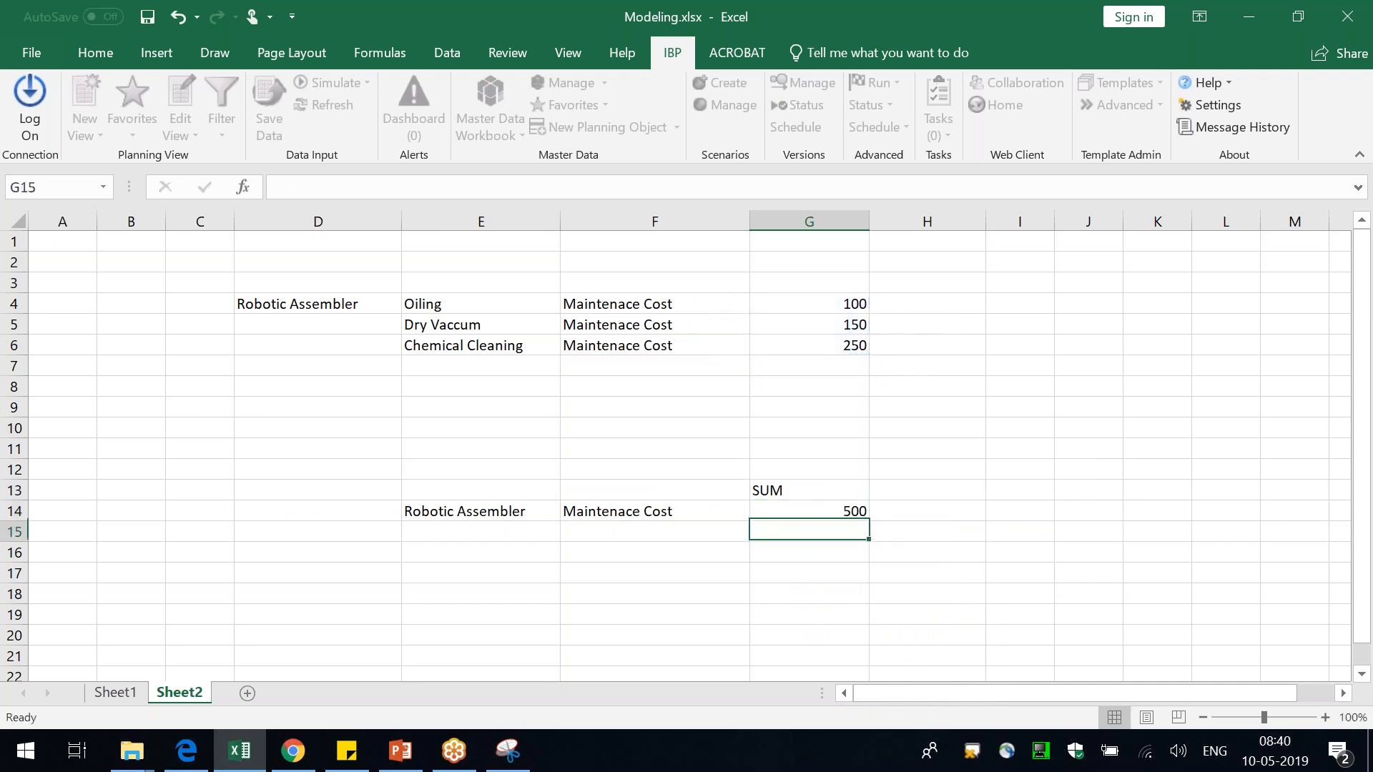
- Add the heading Min in H13 and enter the minimum cost 100 in H14
key(Up)
key(Right)
key(Up)
text(M)
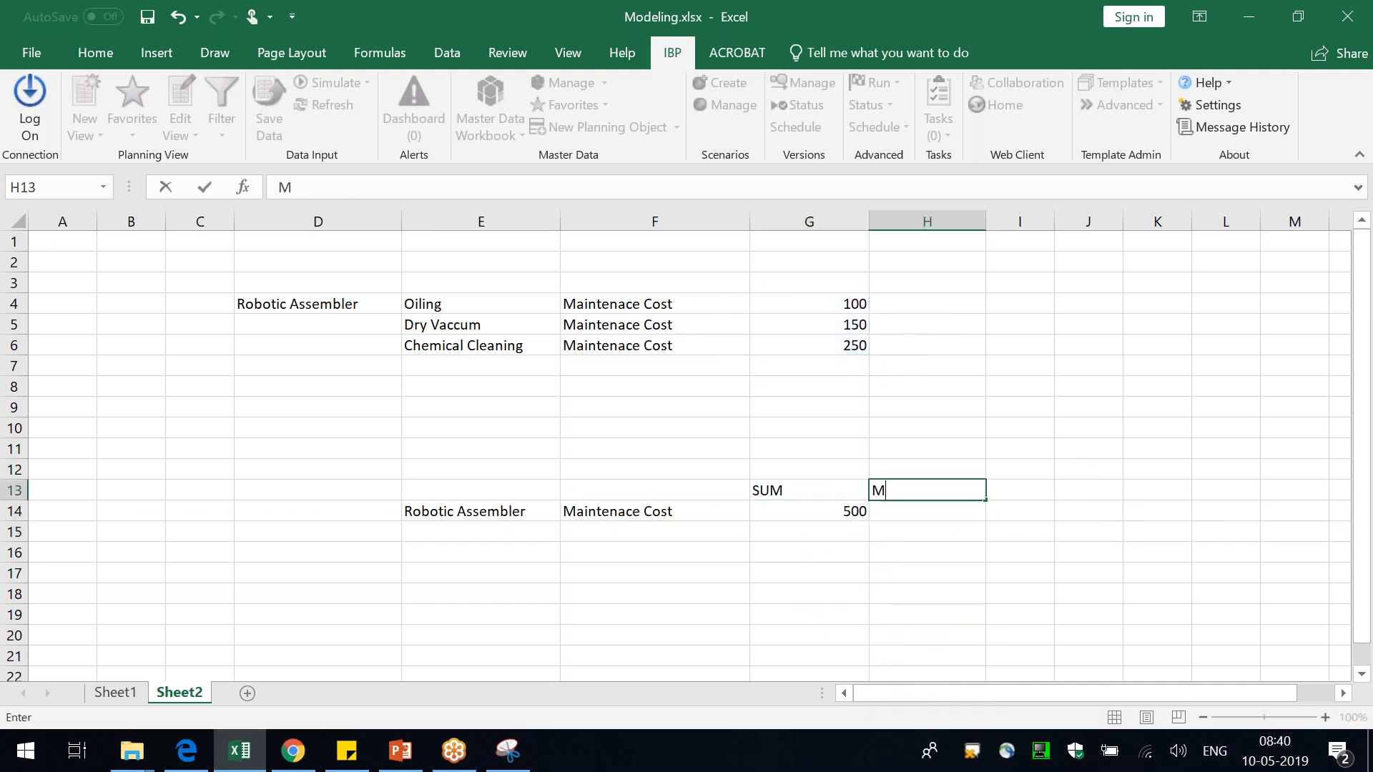
text(in)
key(Return)
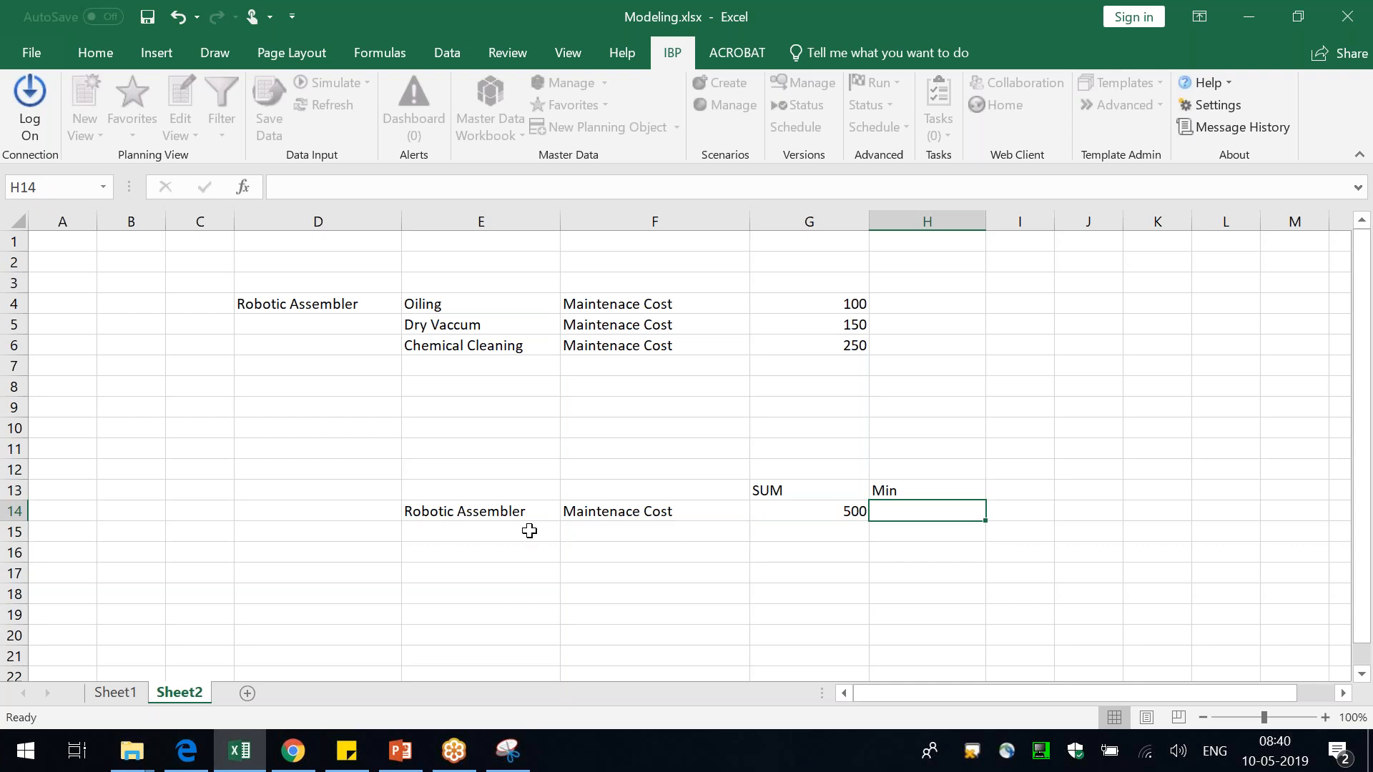
click(507, 515)
drag(437, 307, 442, 329)
click(895, 512)
text(100)
key(Return)
- Add the heading Max in I13 and enter the maximum cost 250 in I14
key(Right)
key(Up)
key(Up)
text(Max)
key(Return)
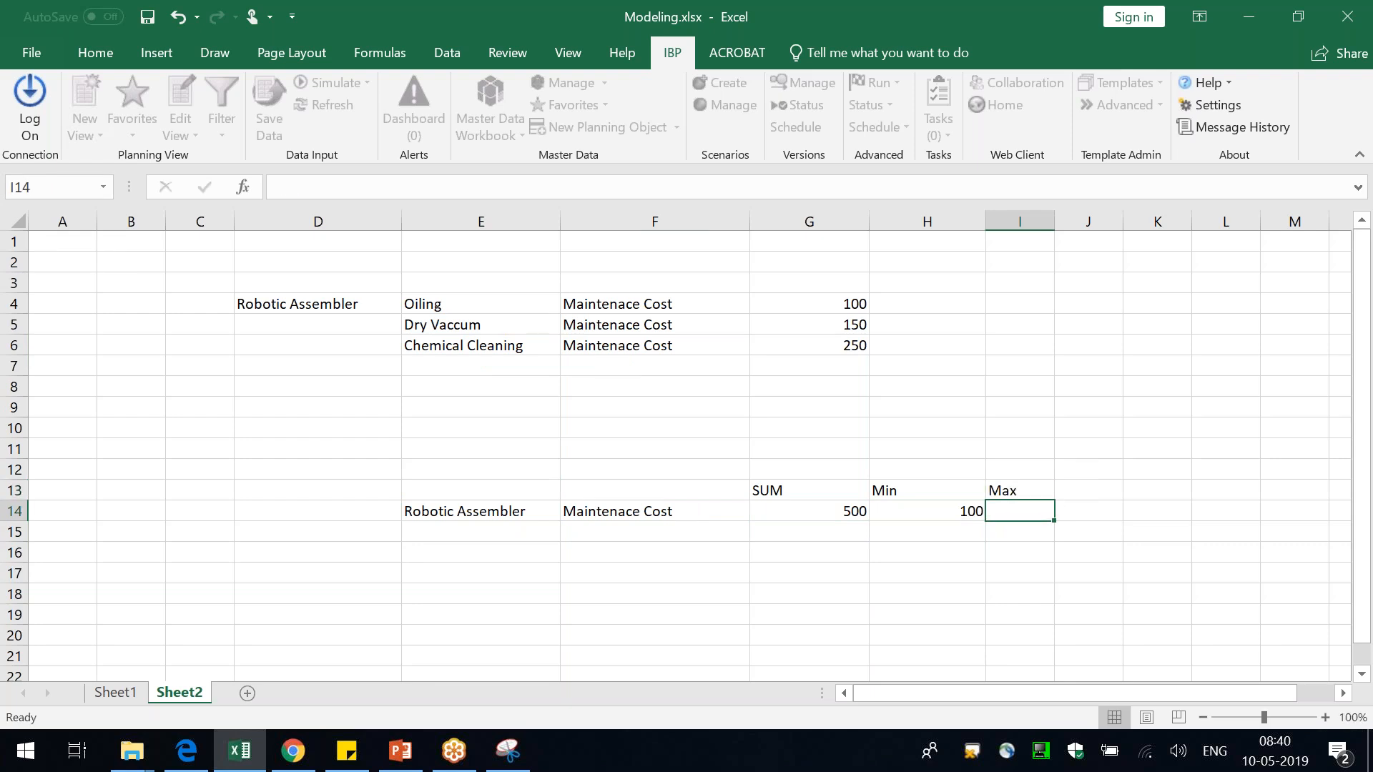
text(250)
key(Return)
- Add the heading AVG in J13 and calculate the average of the job costs G4:G6 in J14
key(Right)
key(Up)
key(Up)
text(A)
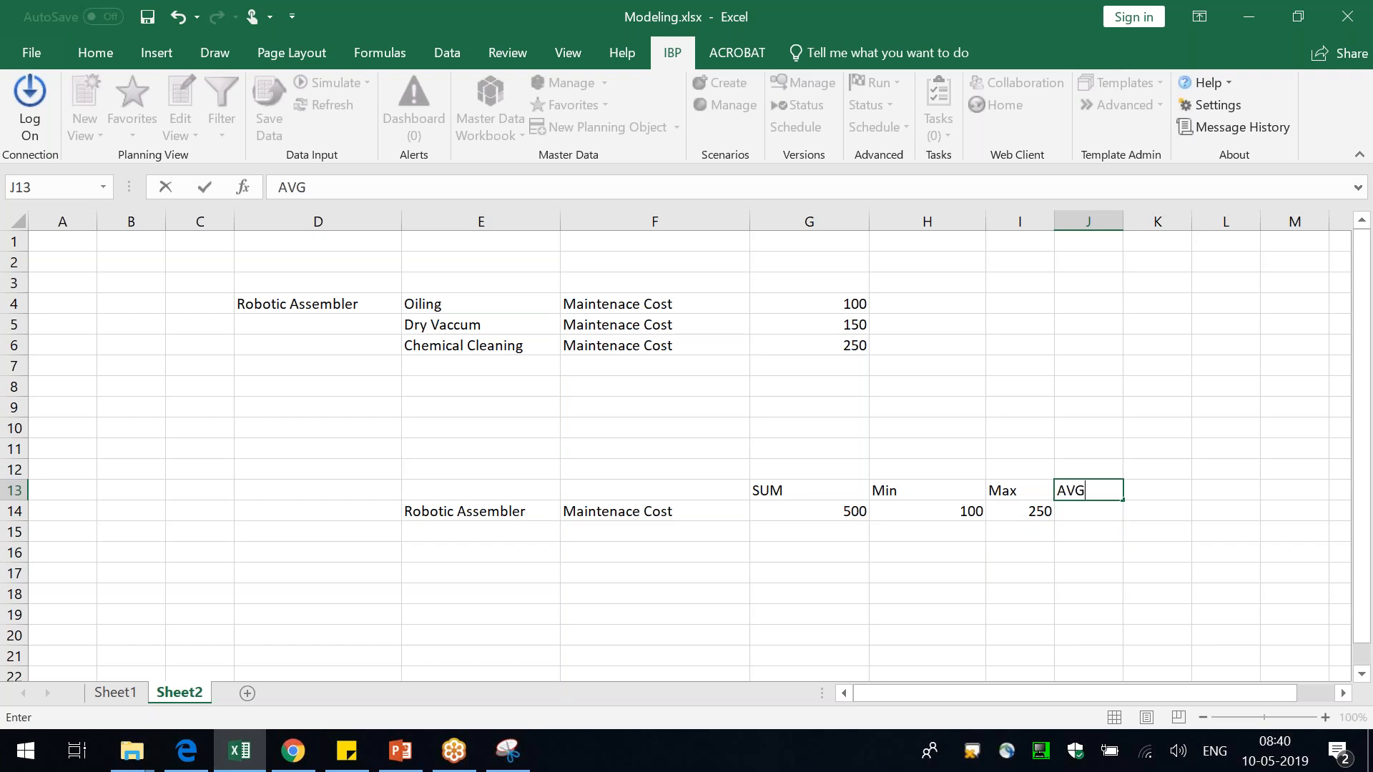
text(VG)
key(Return)
text(=av)
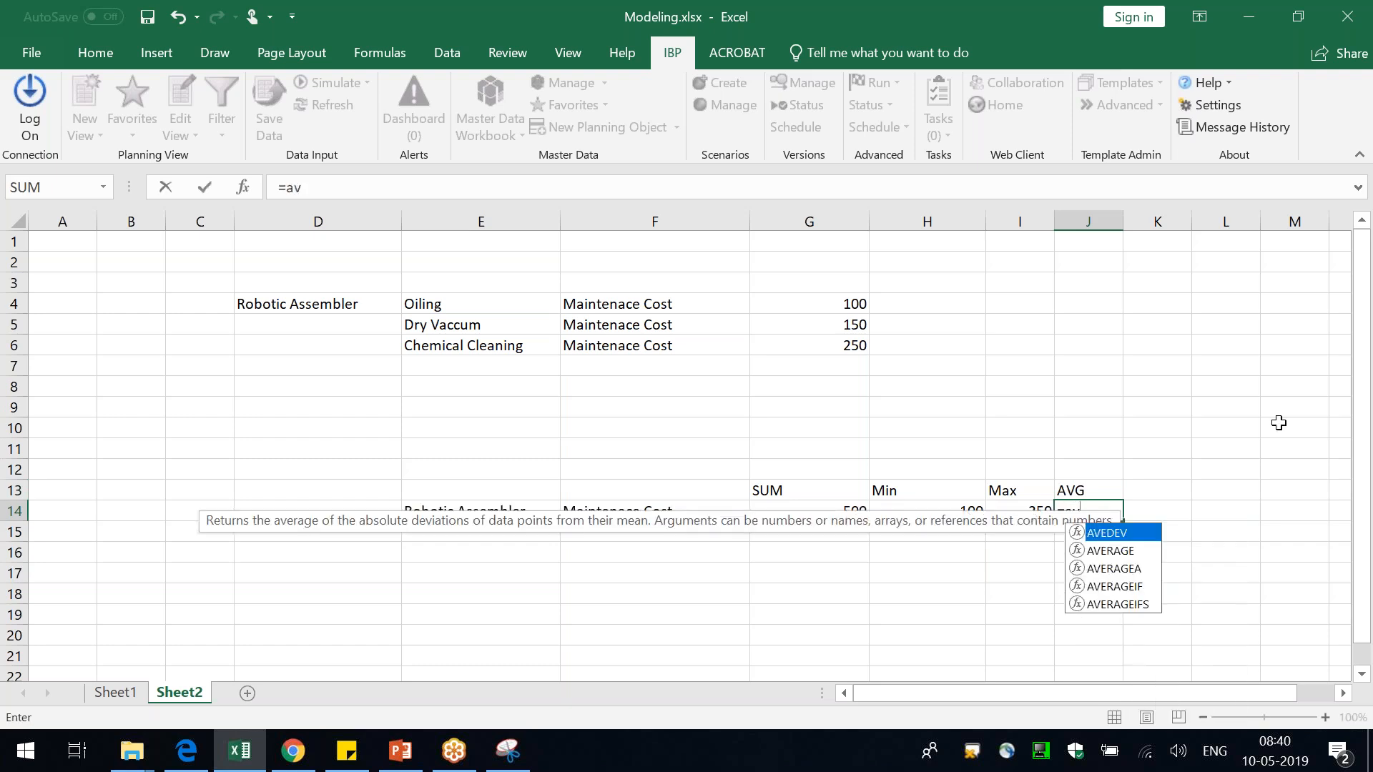
click(1120, 552)
key(Tab)
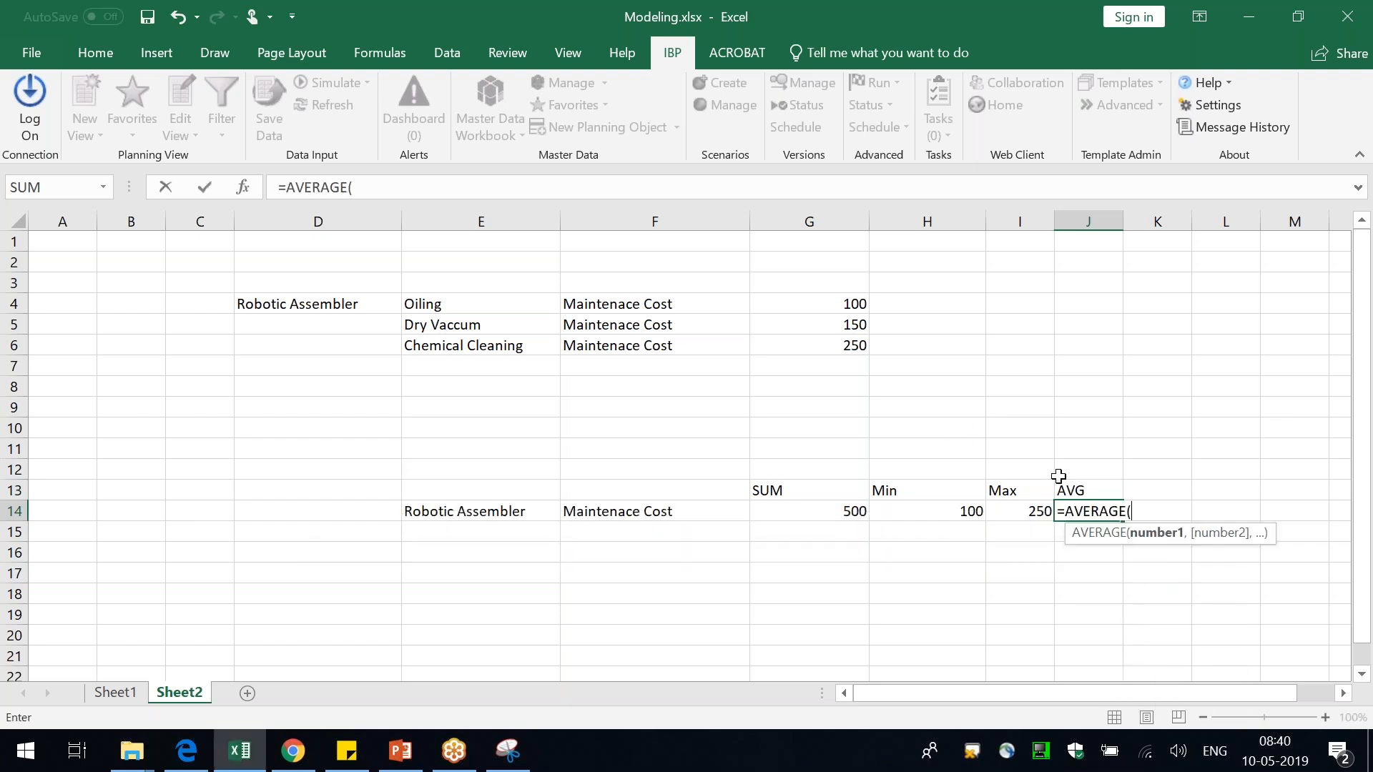
drag(830, 313, 830, 345)
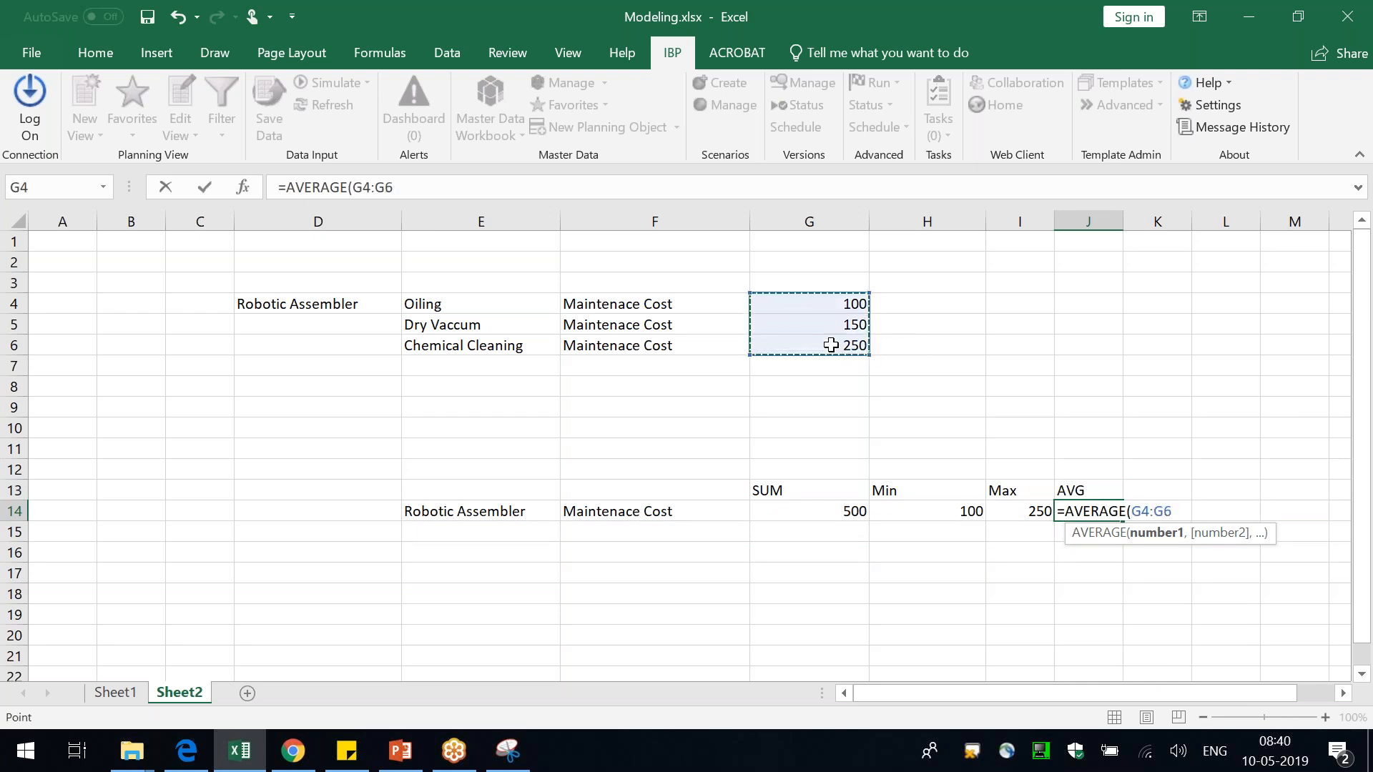
key(Return)
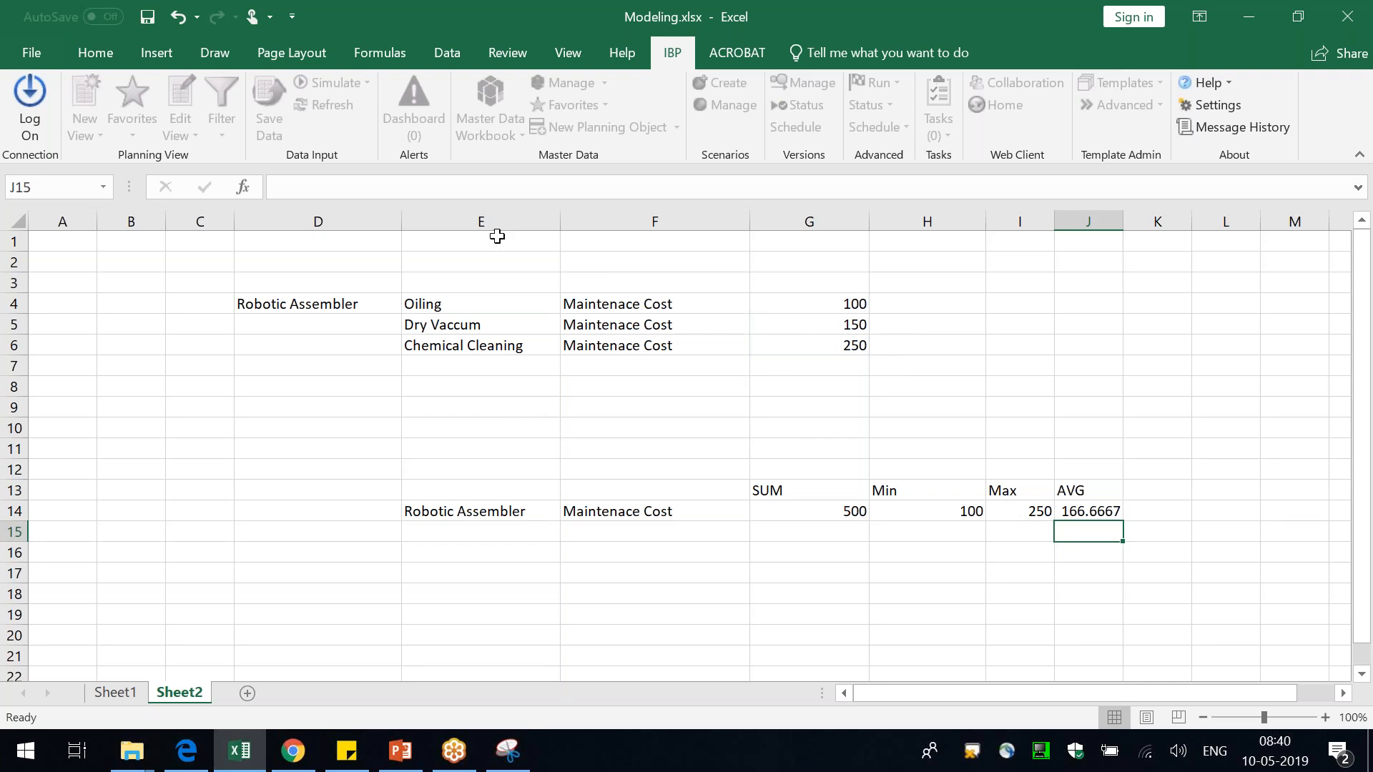
- Delete the aggregation example cells in rows 12 to 18, shifting the remaining cells left
drag(350, 465, 1323, 595)
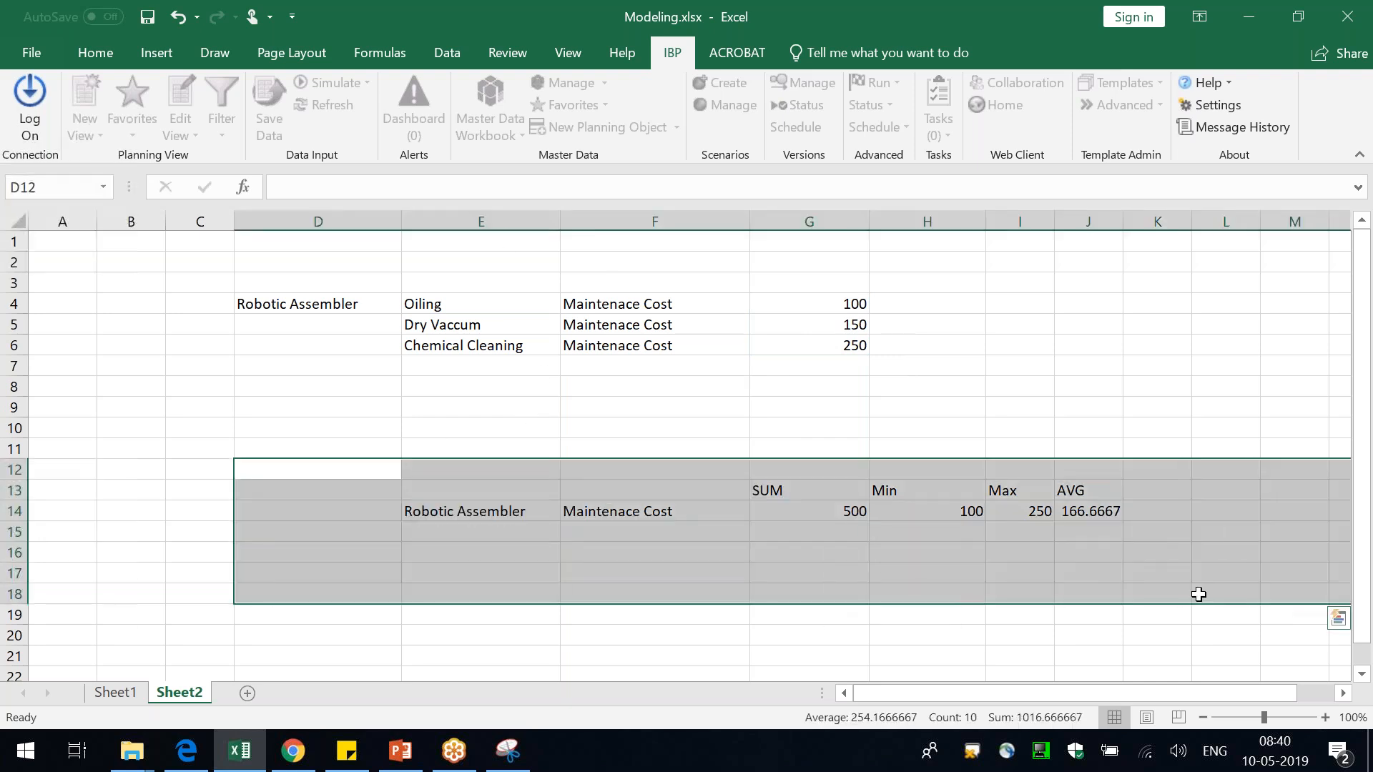
key(ctrl+minus)
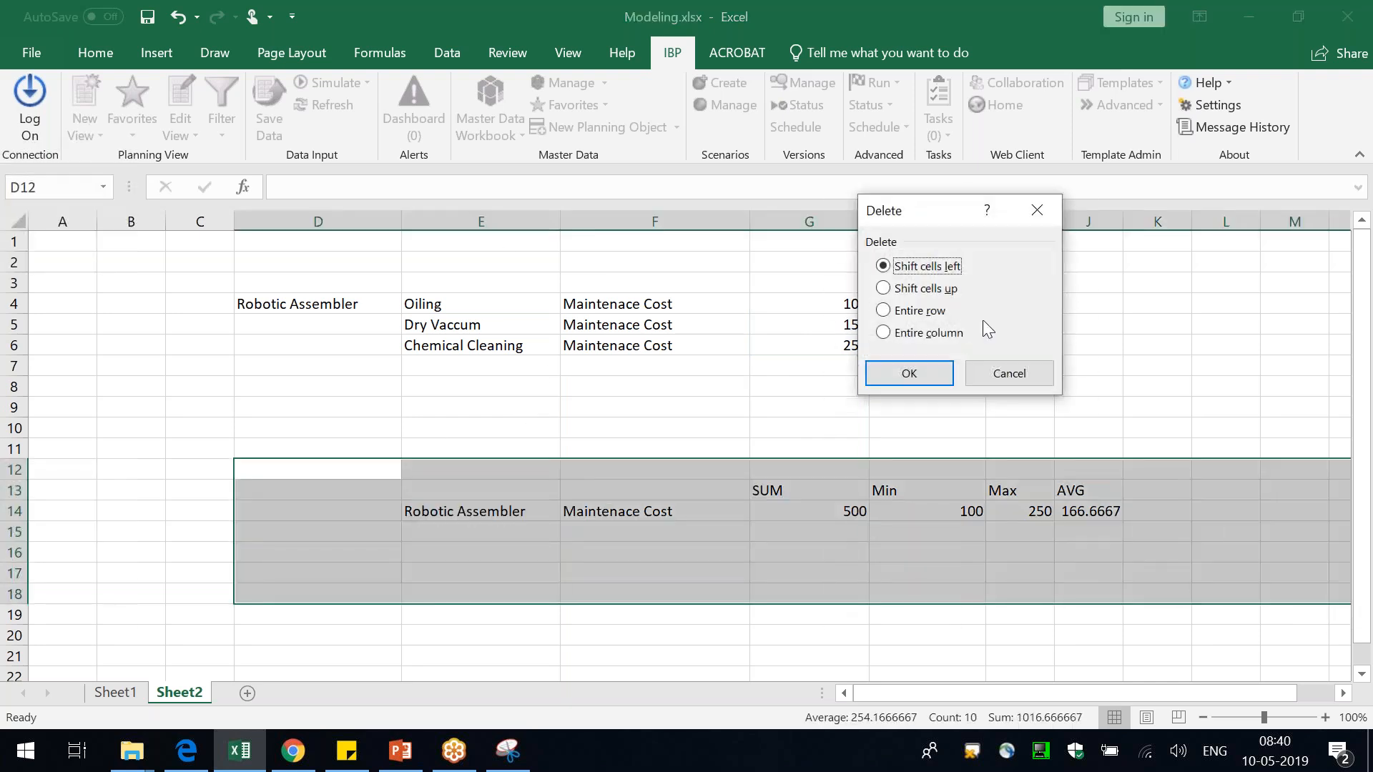
click(935, 374)
click(658, 409)
- Hide column E, which holds the maintenance job names
click(473, 221)
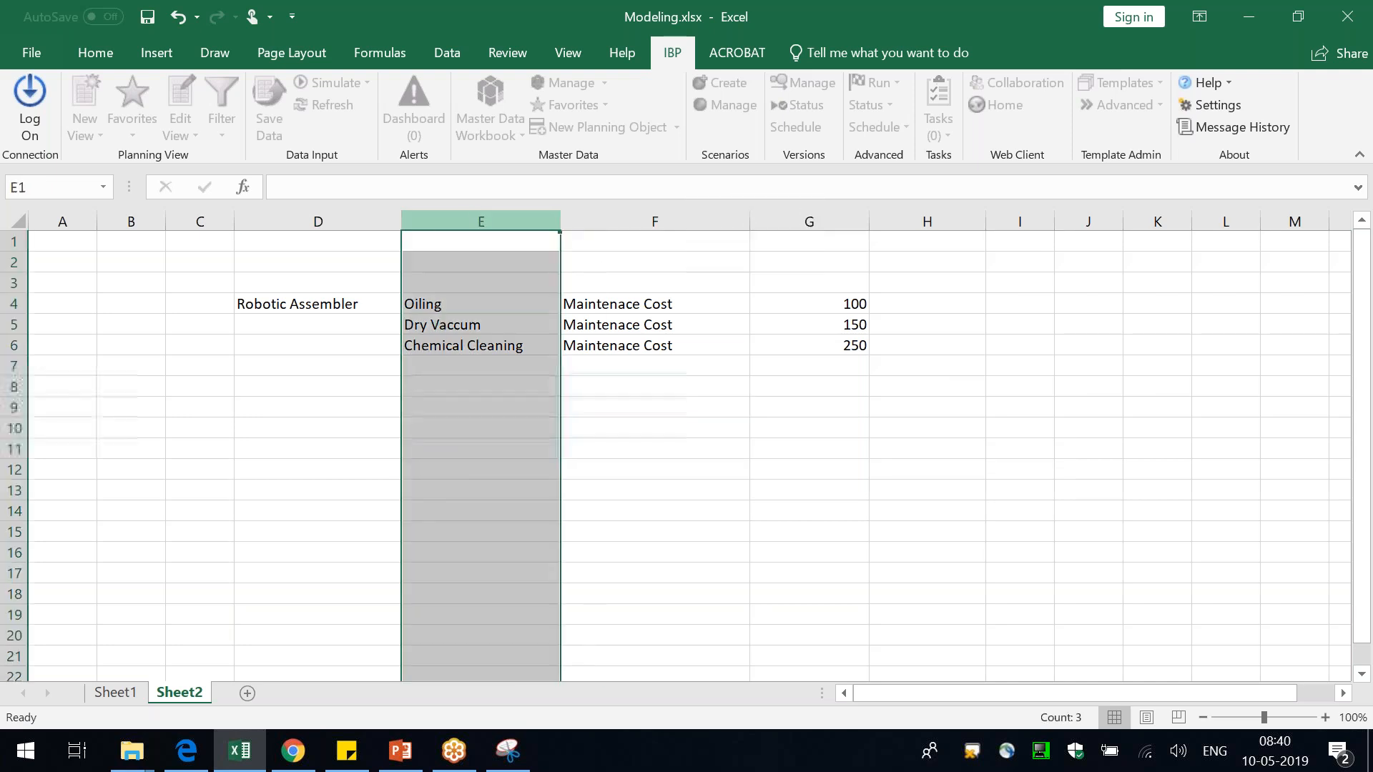
right_click(477, 217)
click(530, 499)
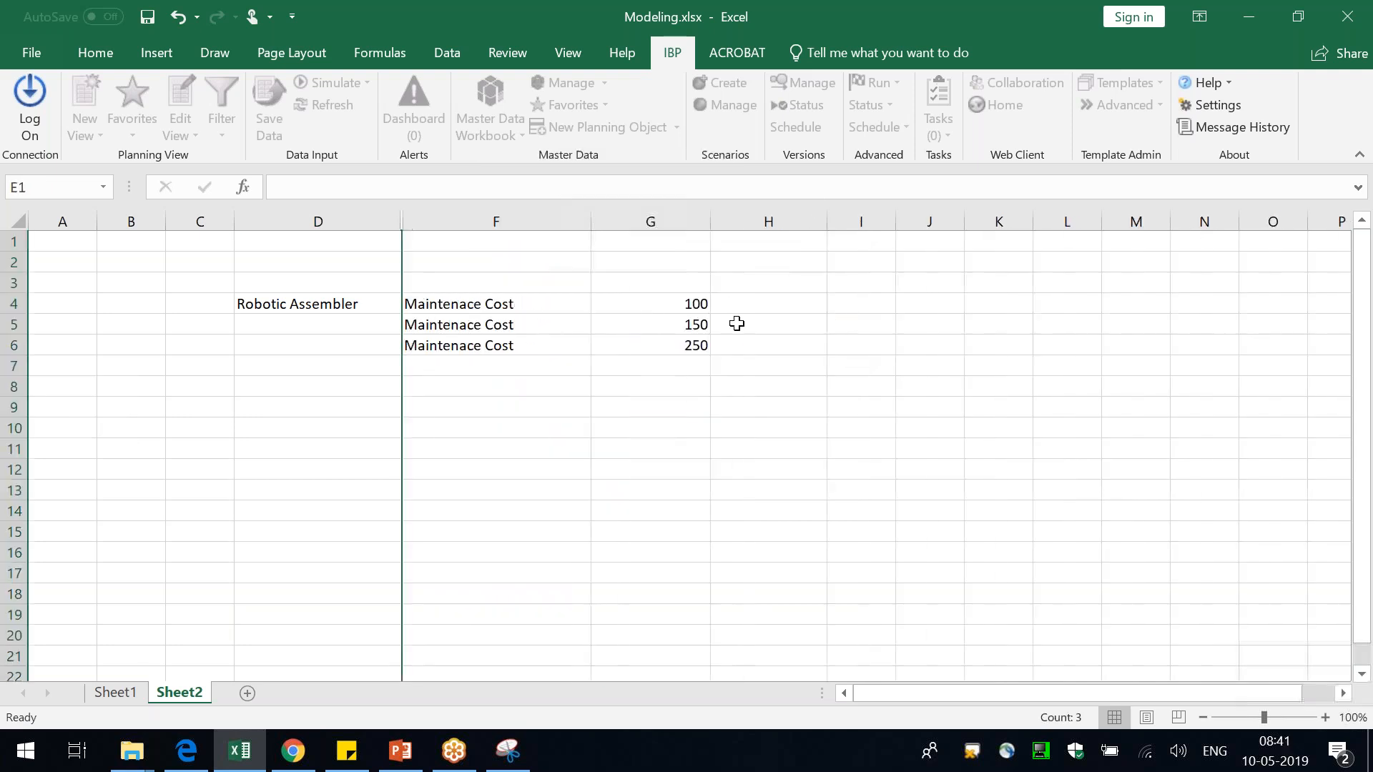
- Undo the hiding of column E
key(ctrl+z)
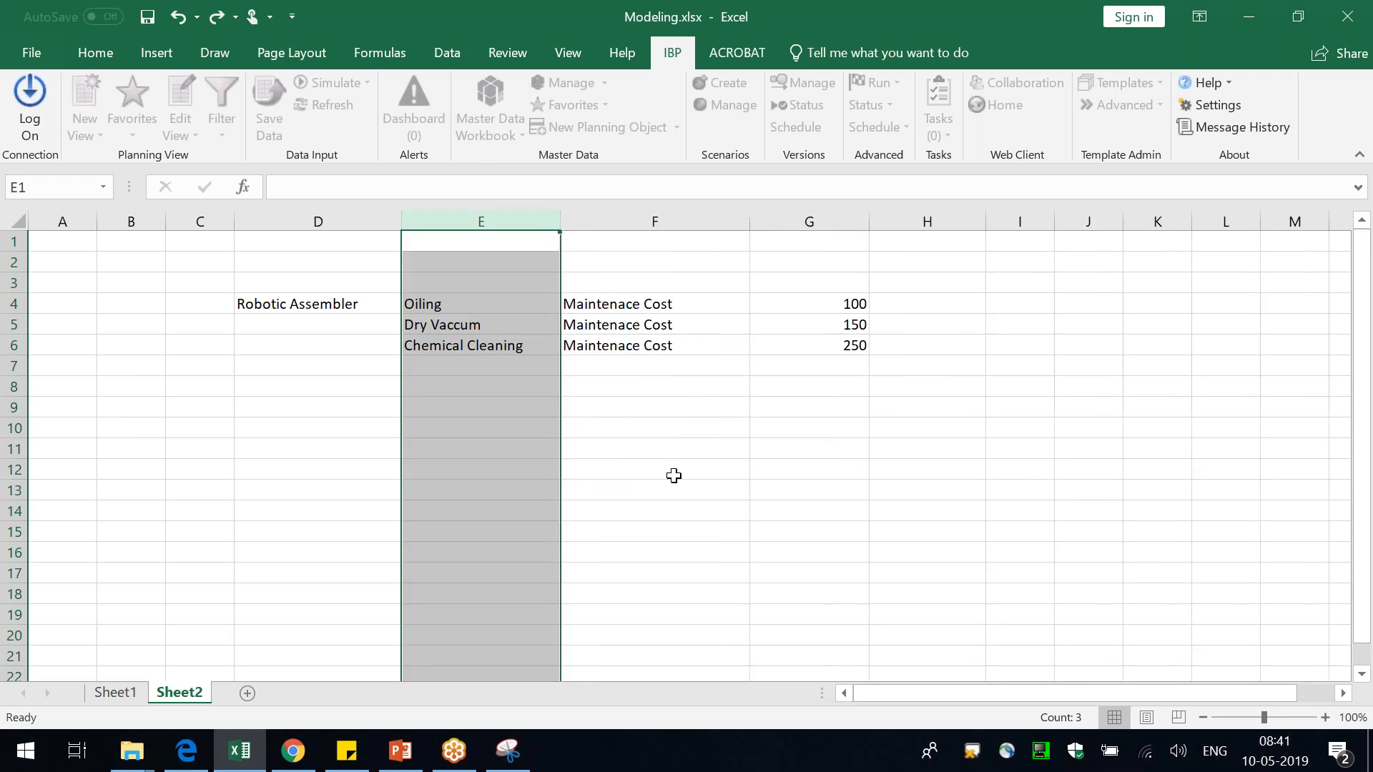
click(658, 514)
- Copy Robotic Assembler from D4 into E16 and Maintenace Cost from F4 into F16
click(346, 303)
key(ctrl+c)
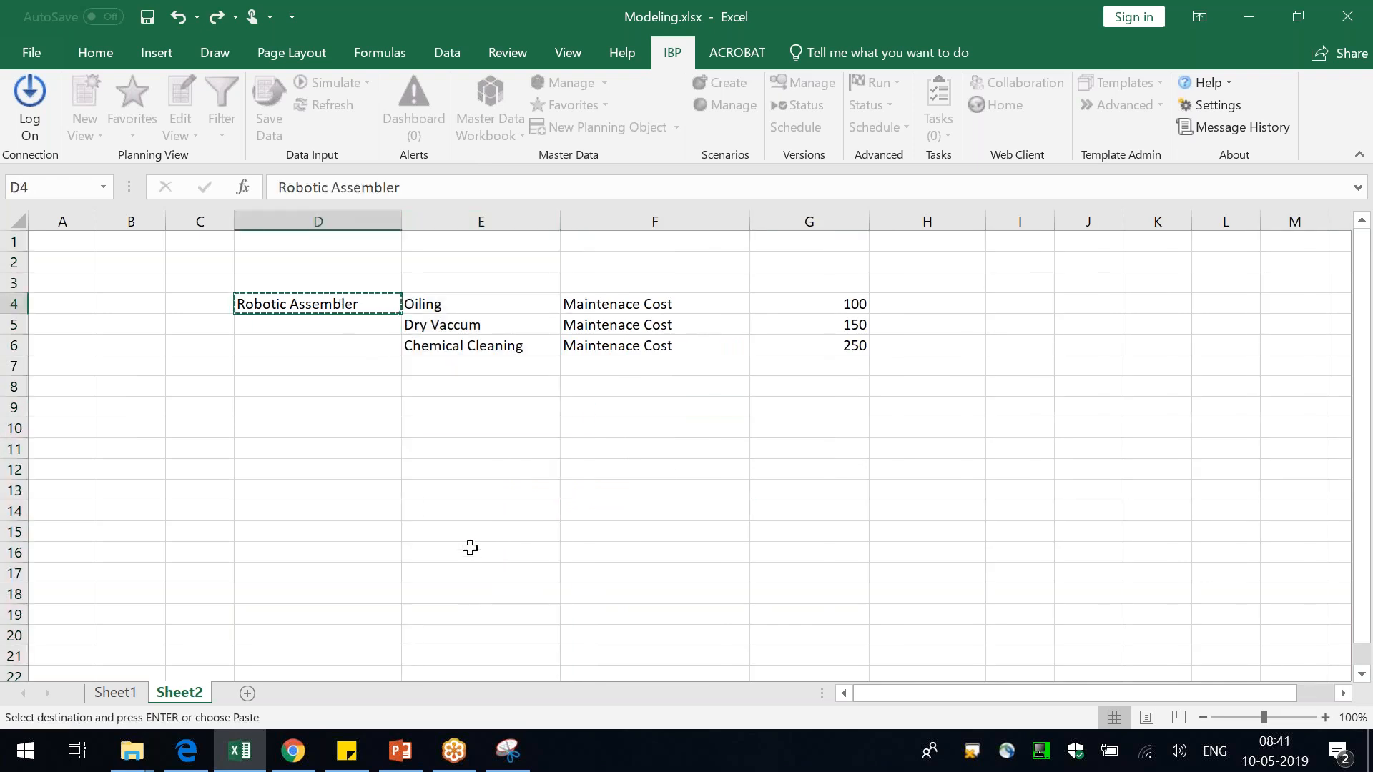
click(469, 558)
key(ctrl+v)
click(644, 303)
key(ctrl+c)
click(613, 552)
key(ctrl+v)
key(ctrl)
key(Escape)
key(Escape)
- Enter 300 in G16 as the maintenance cost of the Robotic Assembler
key(Right)
text(300)
key(Return)
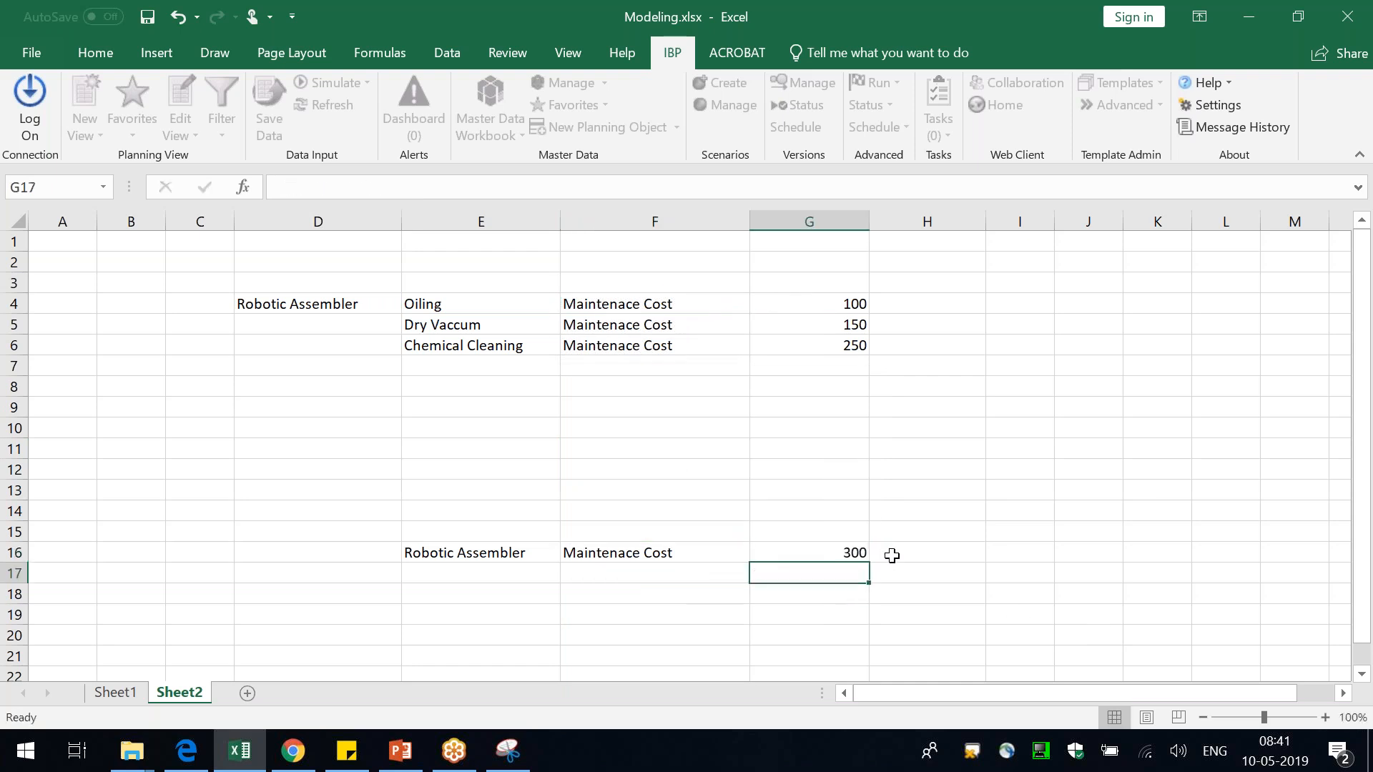
click(477, 560)
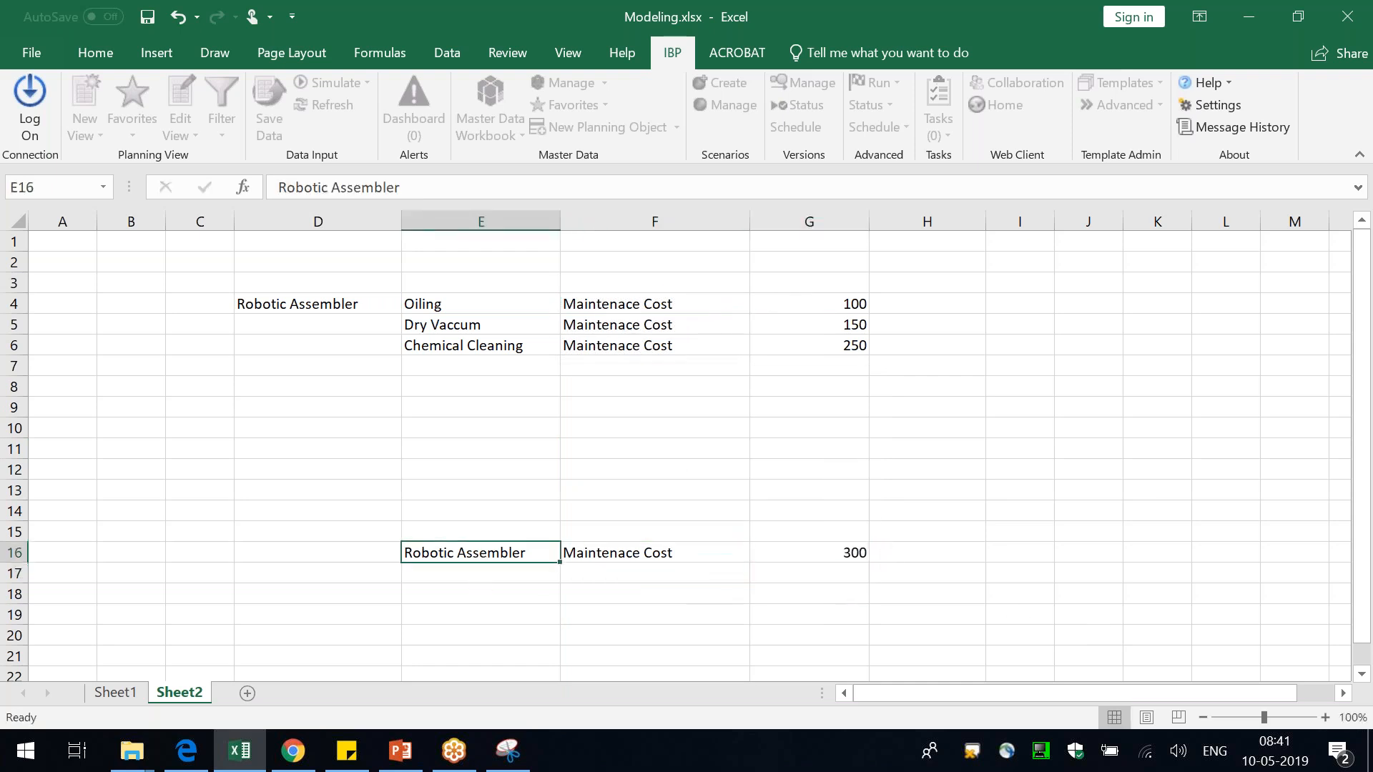
- Switch to the IBP Configuration page in Chrome and review the Aggregation Mode and Disaggregation Mode options of ZMAINTENANCECOST
key(alt+Tab)
click(782, 368)
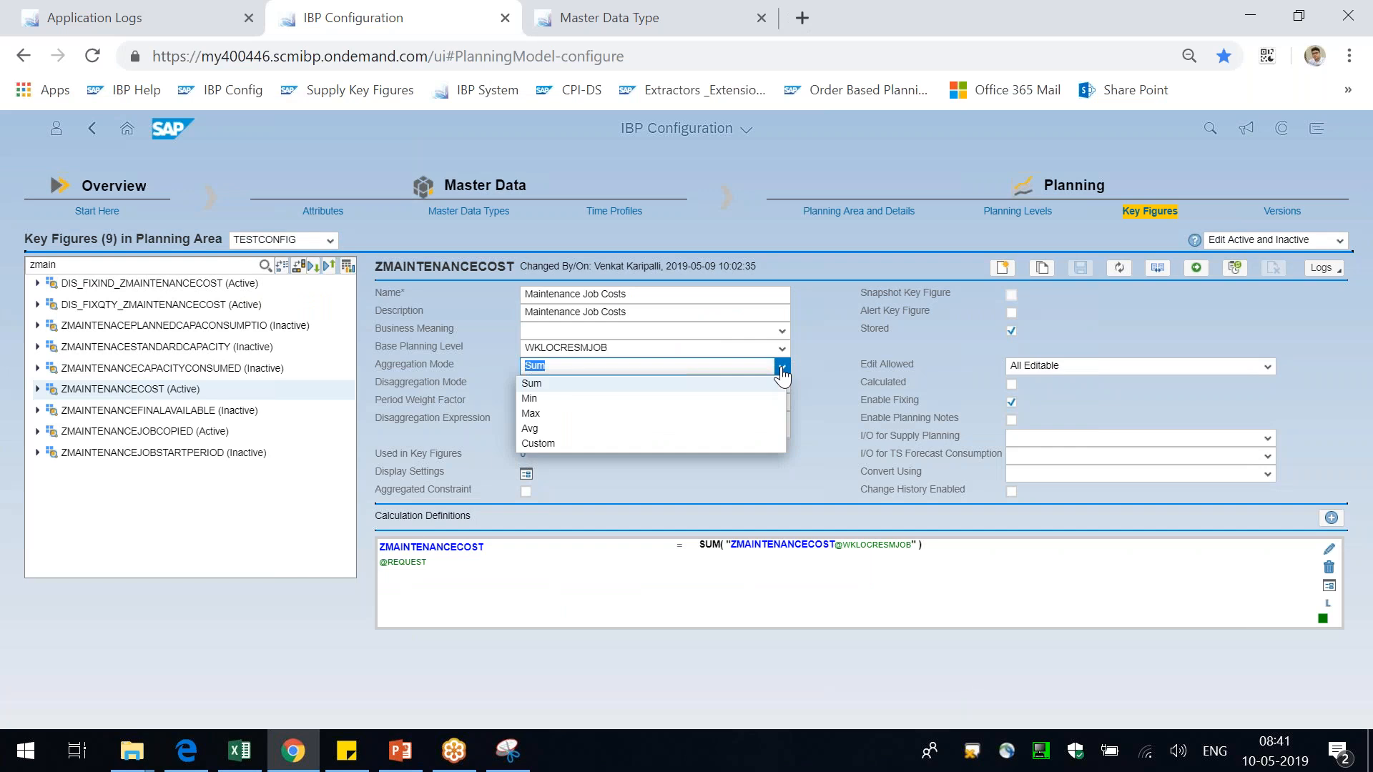
click(832, 395)
click(782, 384)
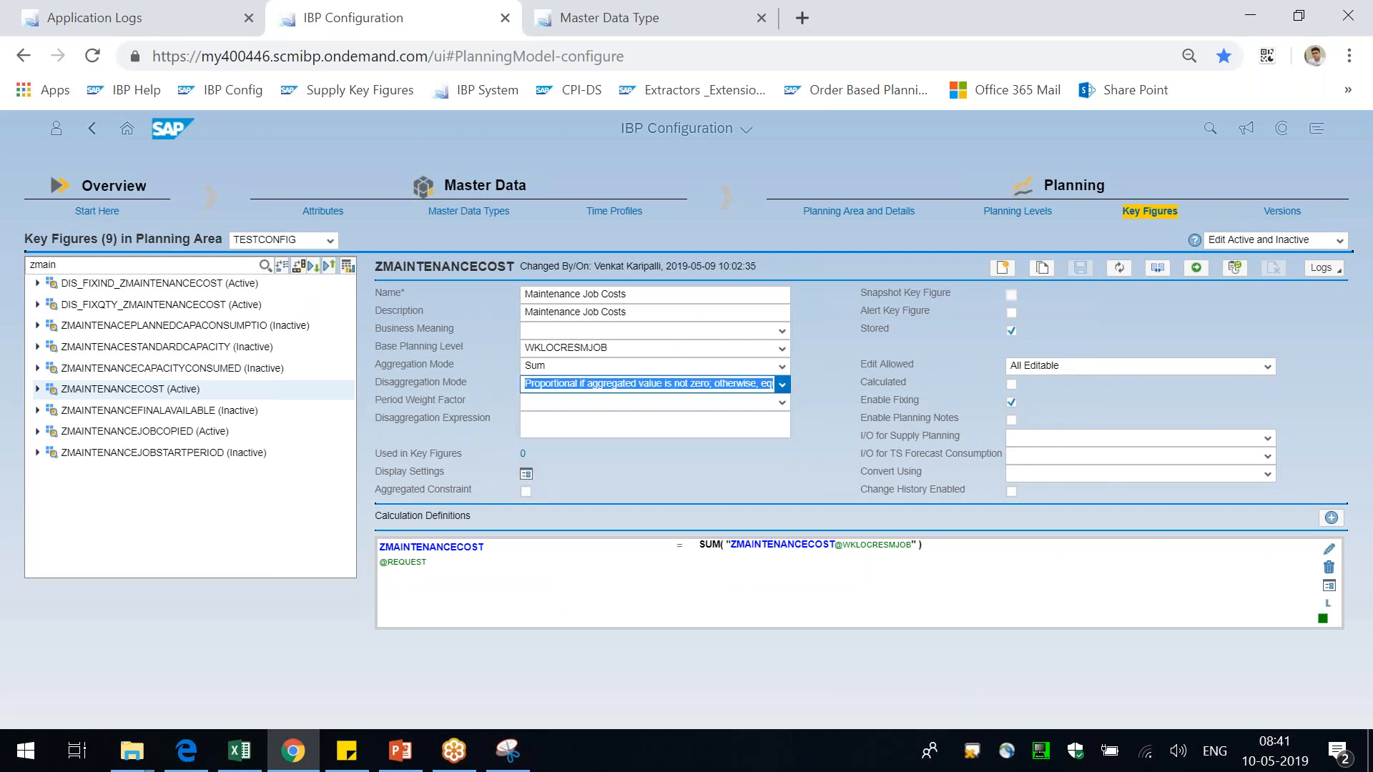
click(885, 345)
- Switch back to Excel, add the heading Equal in H3 and enter 100 in each of H4:H6
key(alt+Tab)
click(826, 309)
key(Right)
key(Up)
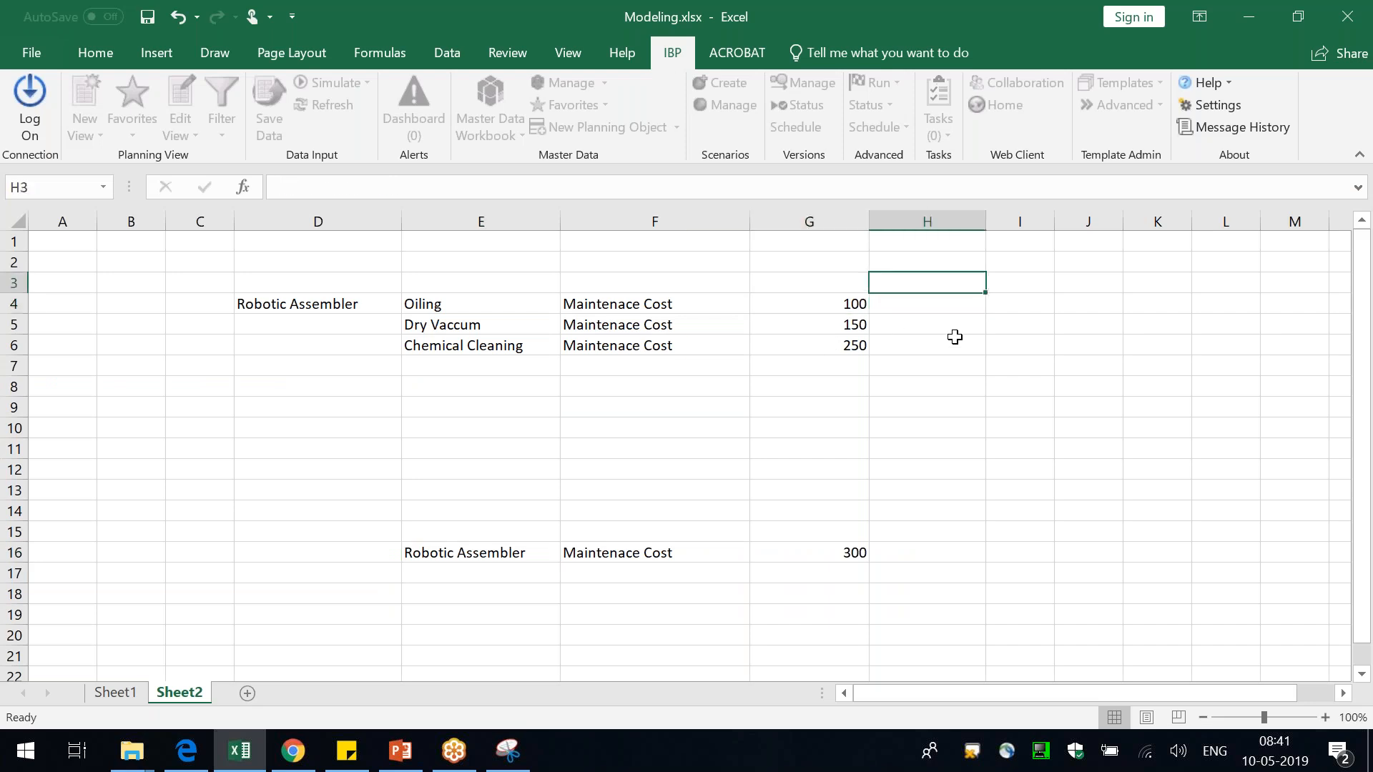
text(Equal)
key(Return)
text(100)
key(Return)
text(100)
key(Return)
text(100)
key(Return)
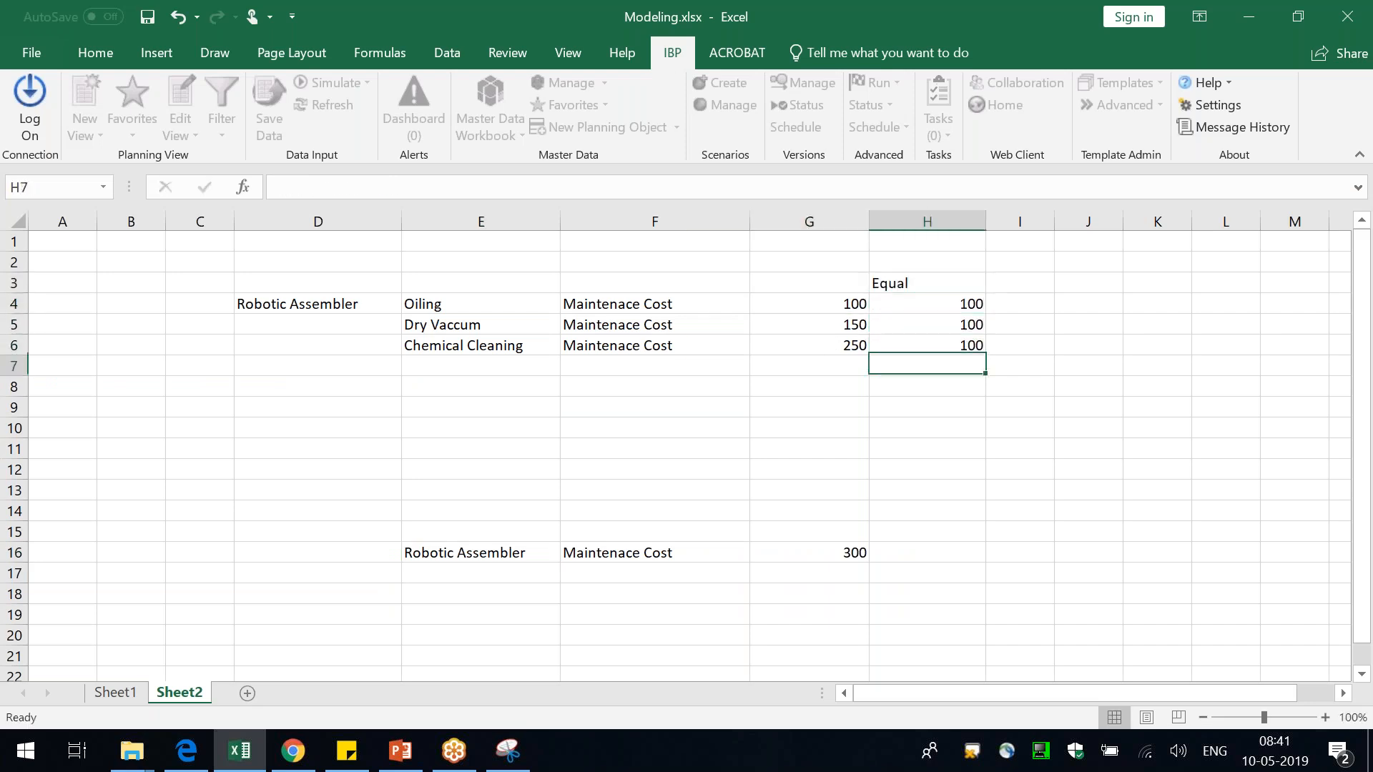
- Move the total 300 from G16 to H16 and enter 300 in I16
click(859, 549)
key(ctrl+c)
key(Right)
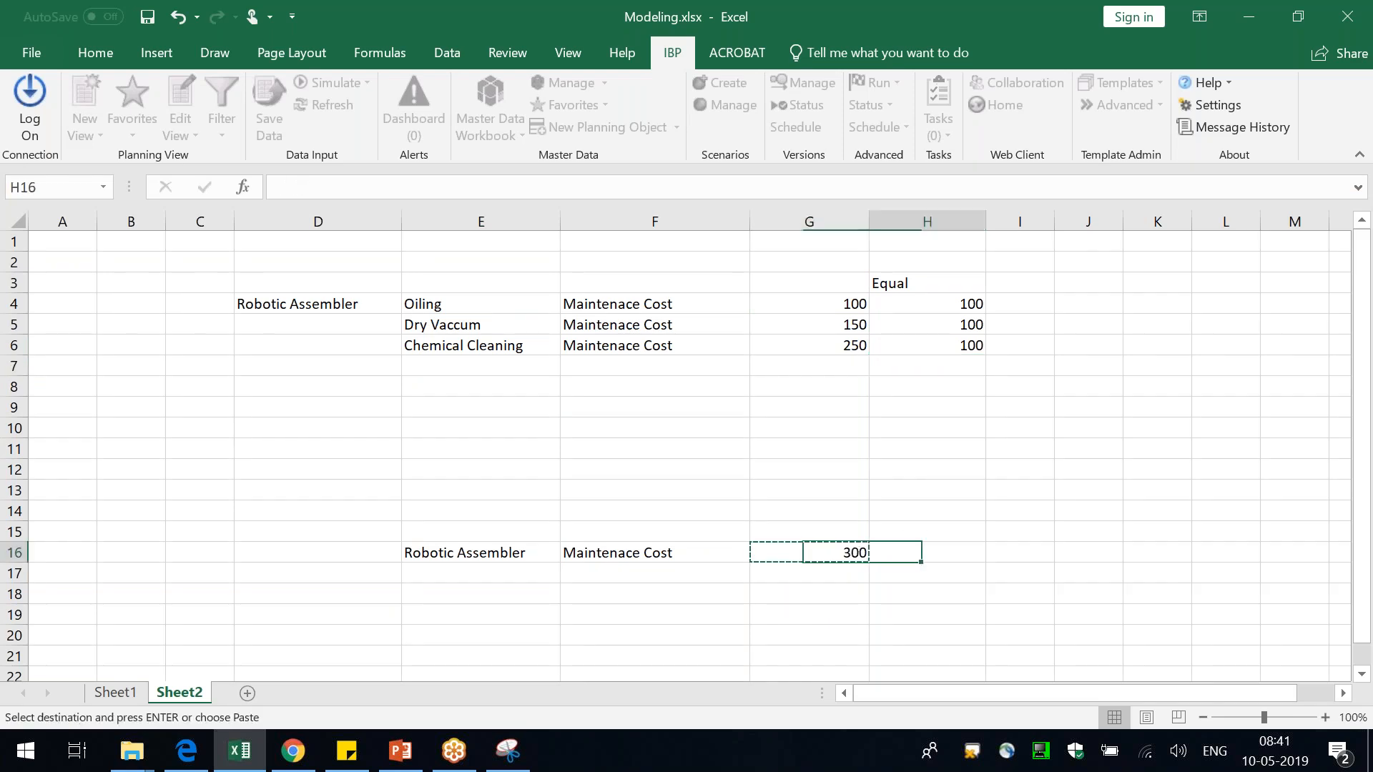
key(ctrl+v)
key(Right)
text(300)
key(Return)
- Add the heading Copy in I3 and fill I4:I6 with 300
click(1014, 283)
text(Cop)
key(Return)
text(1300)
key(Return)
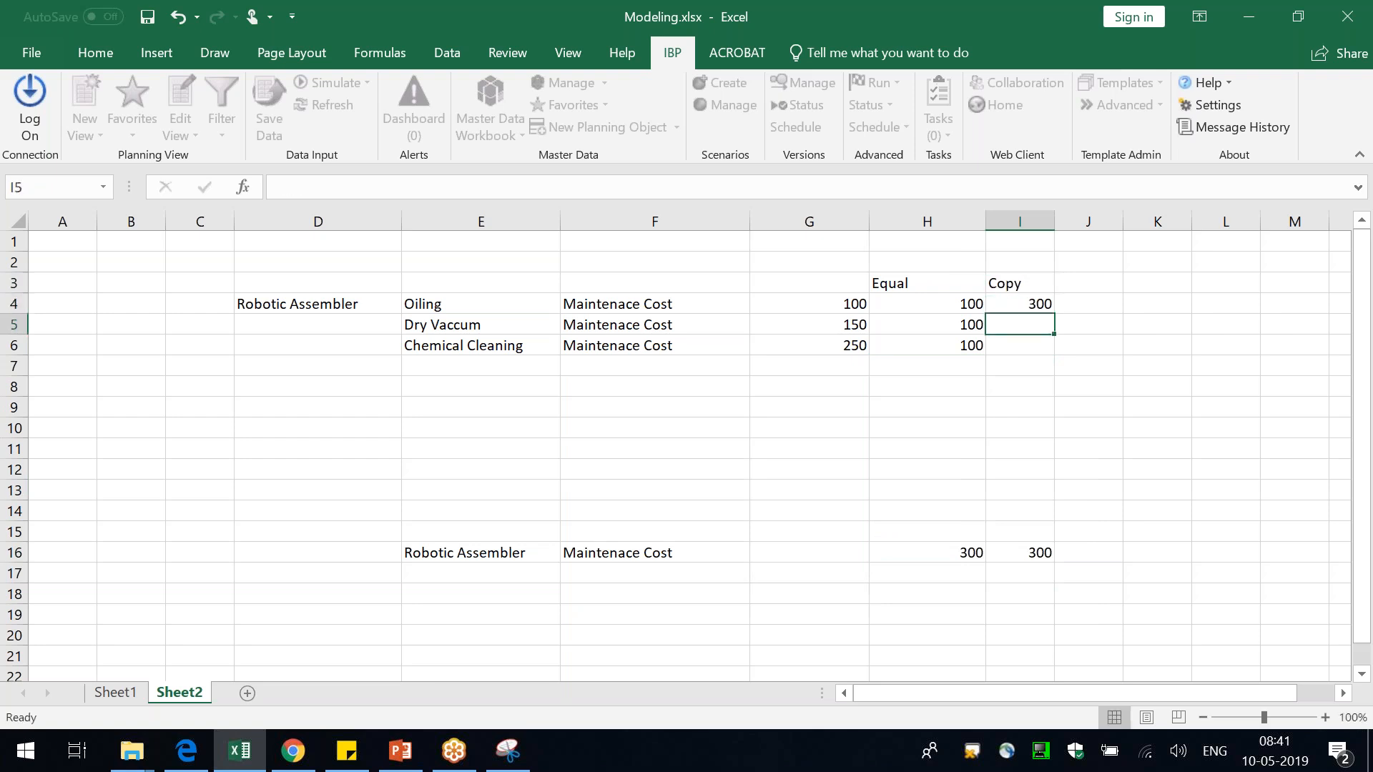
key(ctrl+d)
key(Down)
key(ctrl+d)
- Delete the empty columns A:C and narrow the cost label and cost value columns, now C and D
drag(67, 221, 179, 241)
key(ctrl+minus)
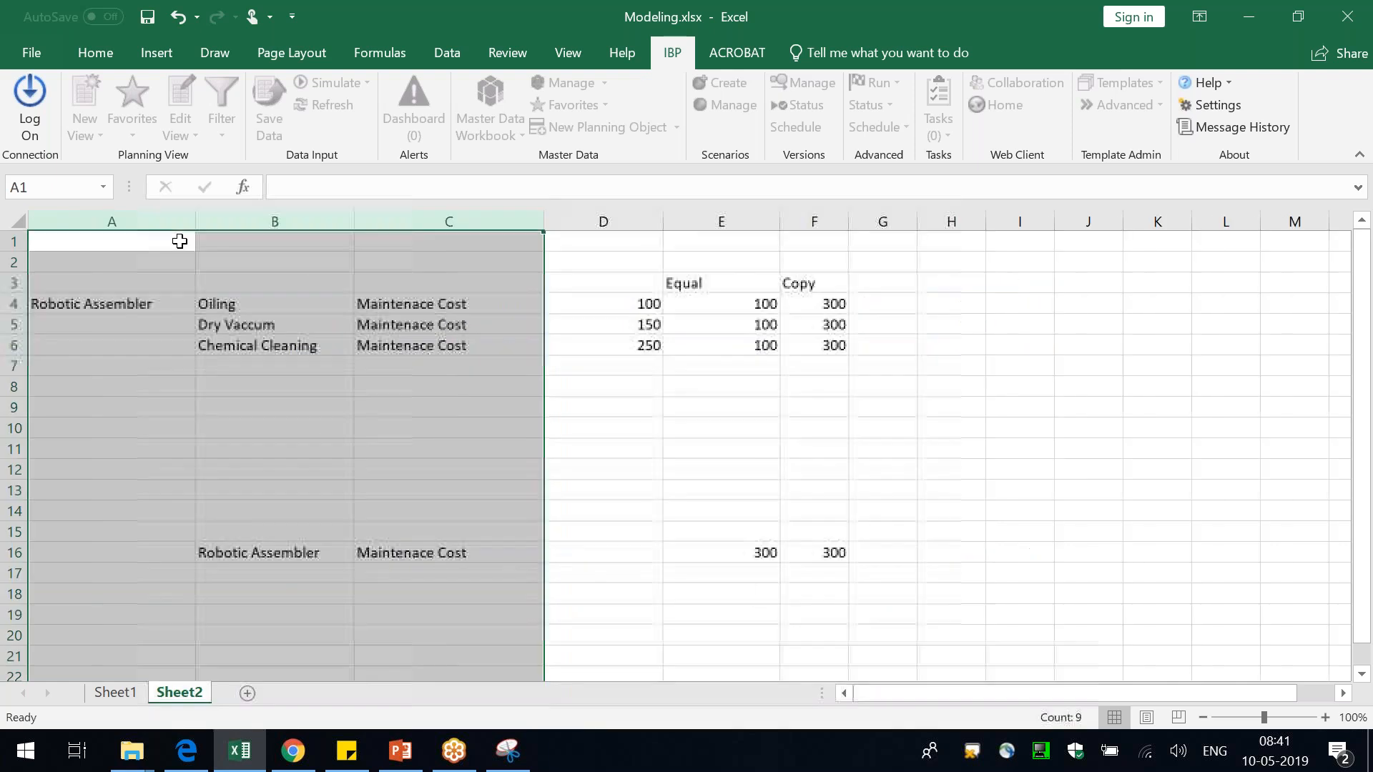
click(721, 449)
drag(543, 223, 506, 224)
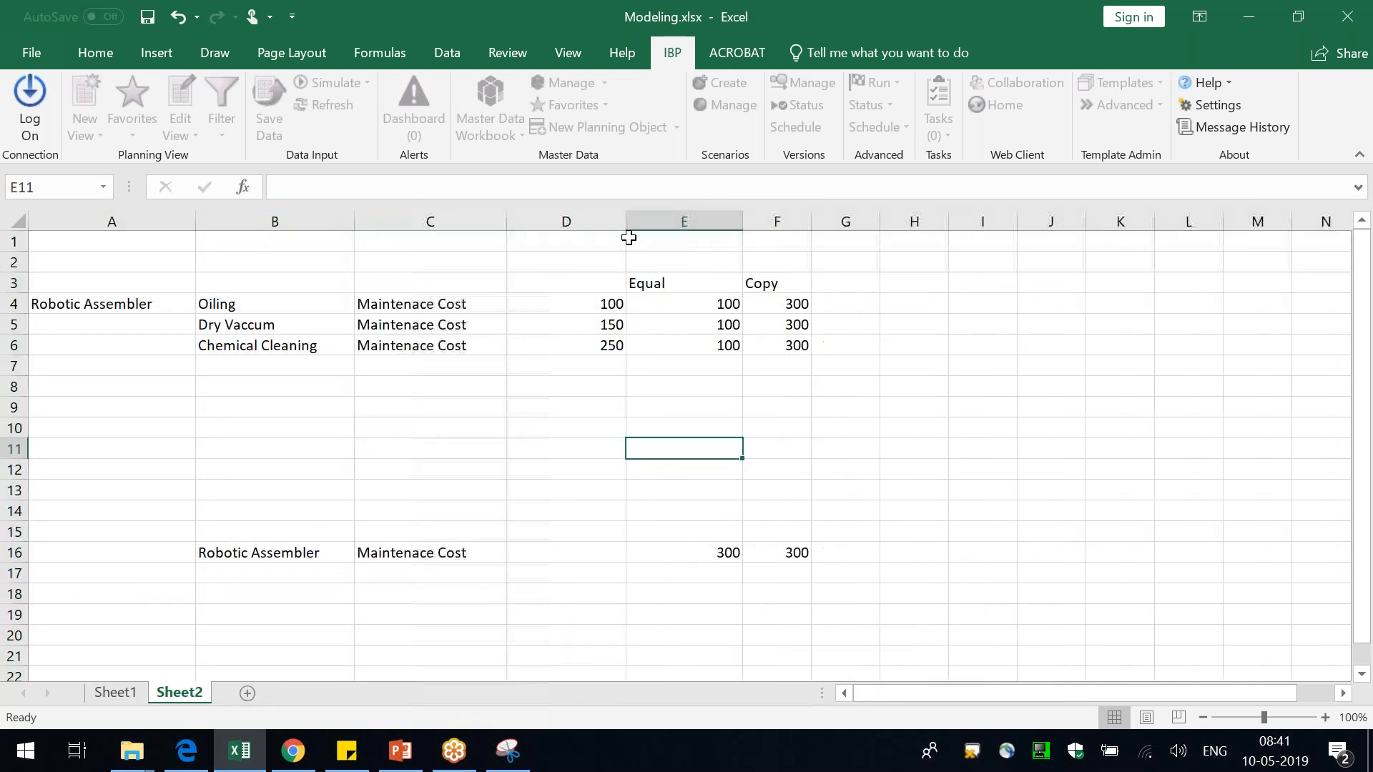
drag(623, 224, 594, 211)
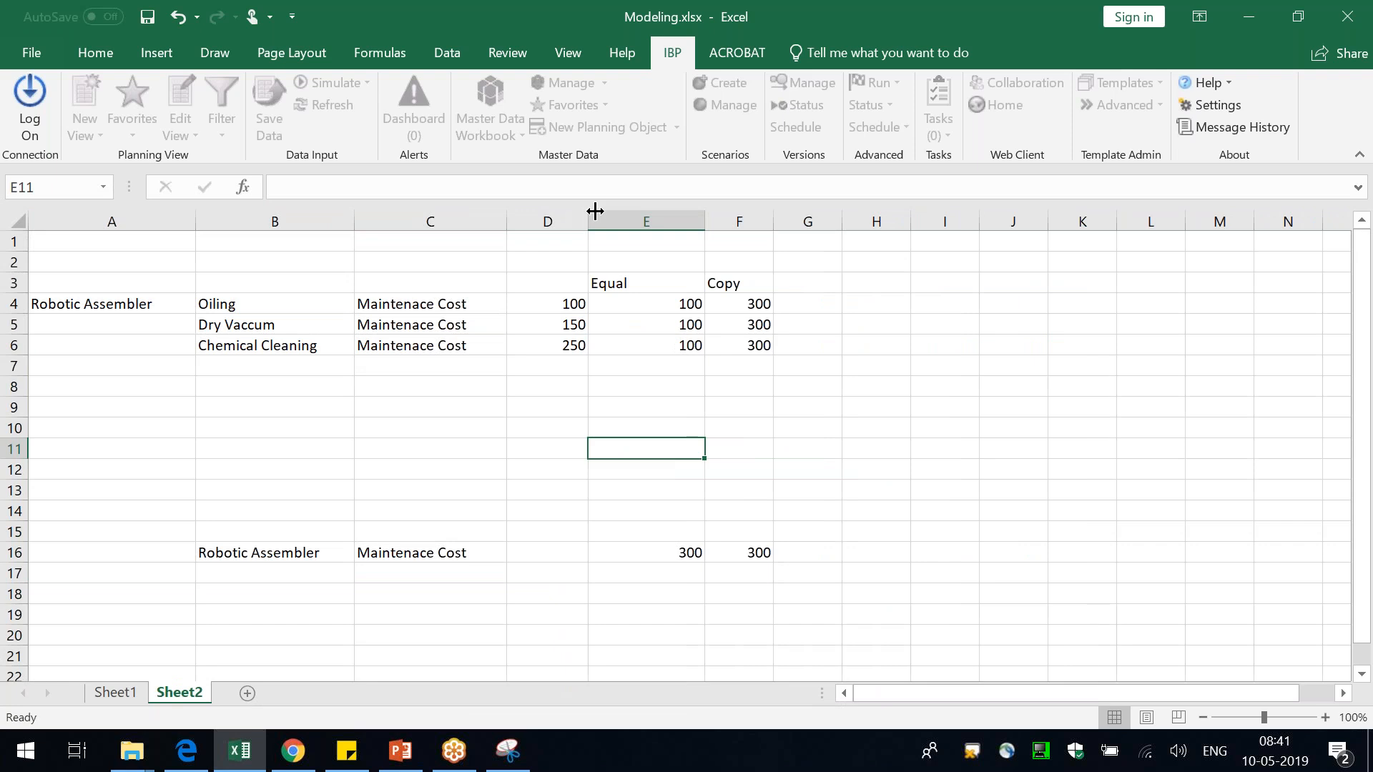
click(1054, 529)
- Enter DC in M10, Plant 1 in L9 and Plant 2 in L11
click(1220, 427)
text(DC)
click(1244, 557)
click(1140, 408)
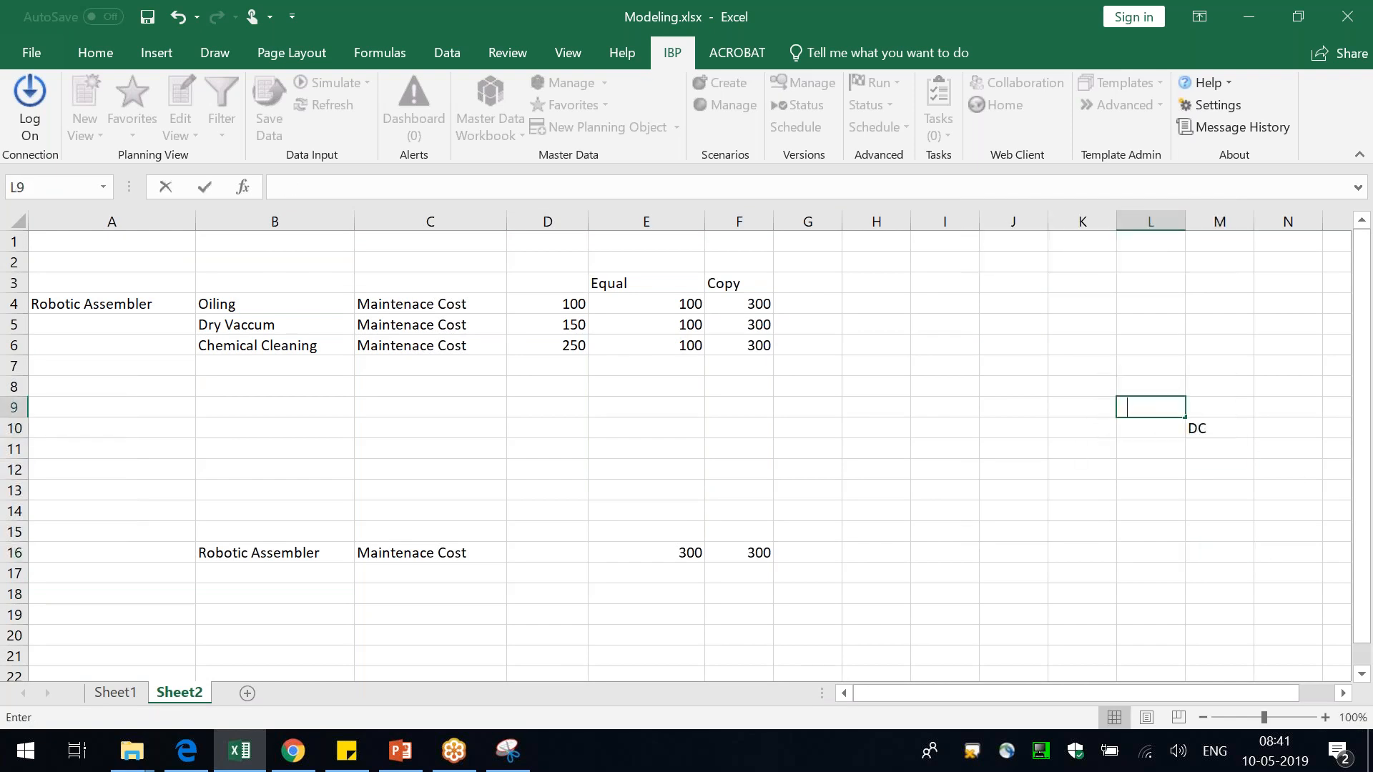
text(Plant 1)
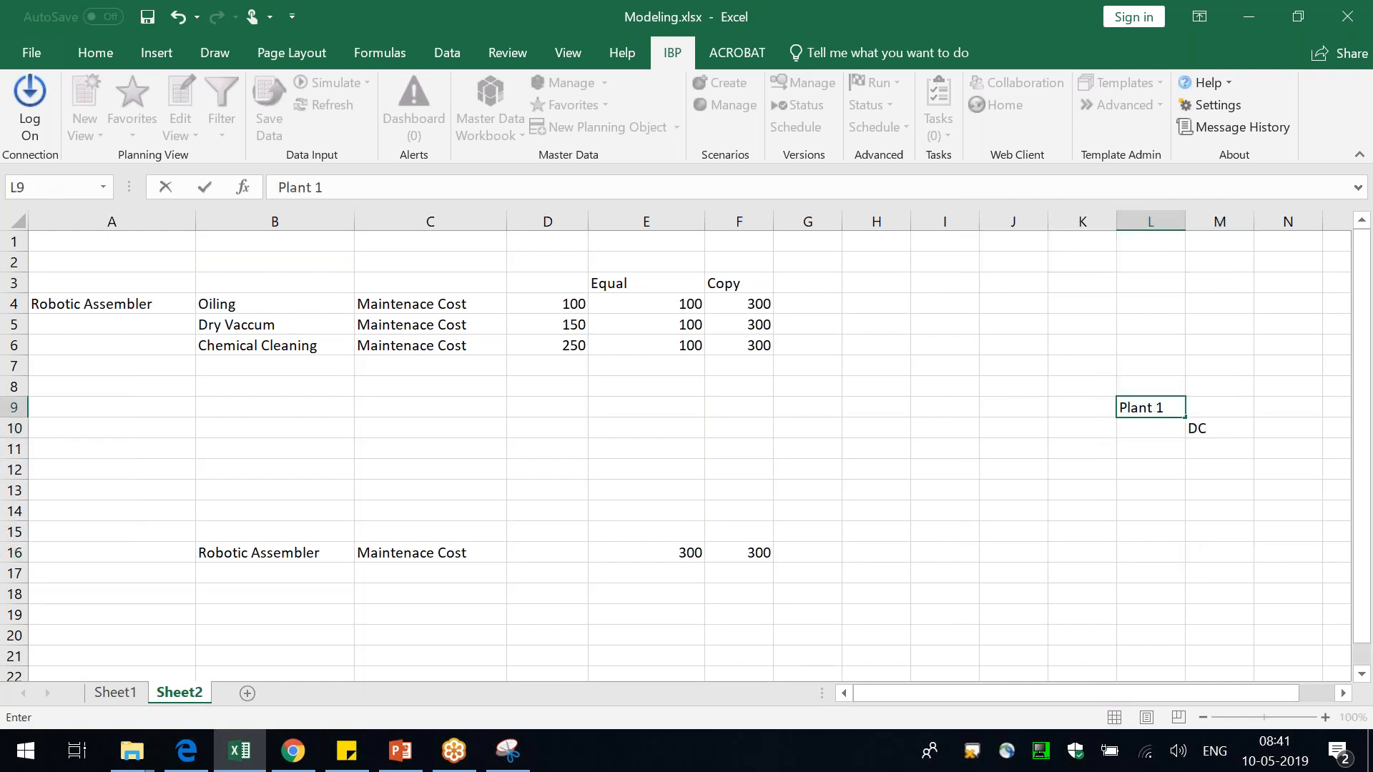
key(Return)
key(Return)
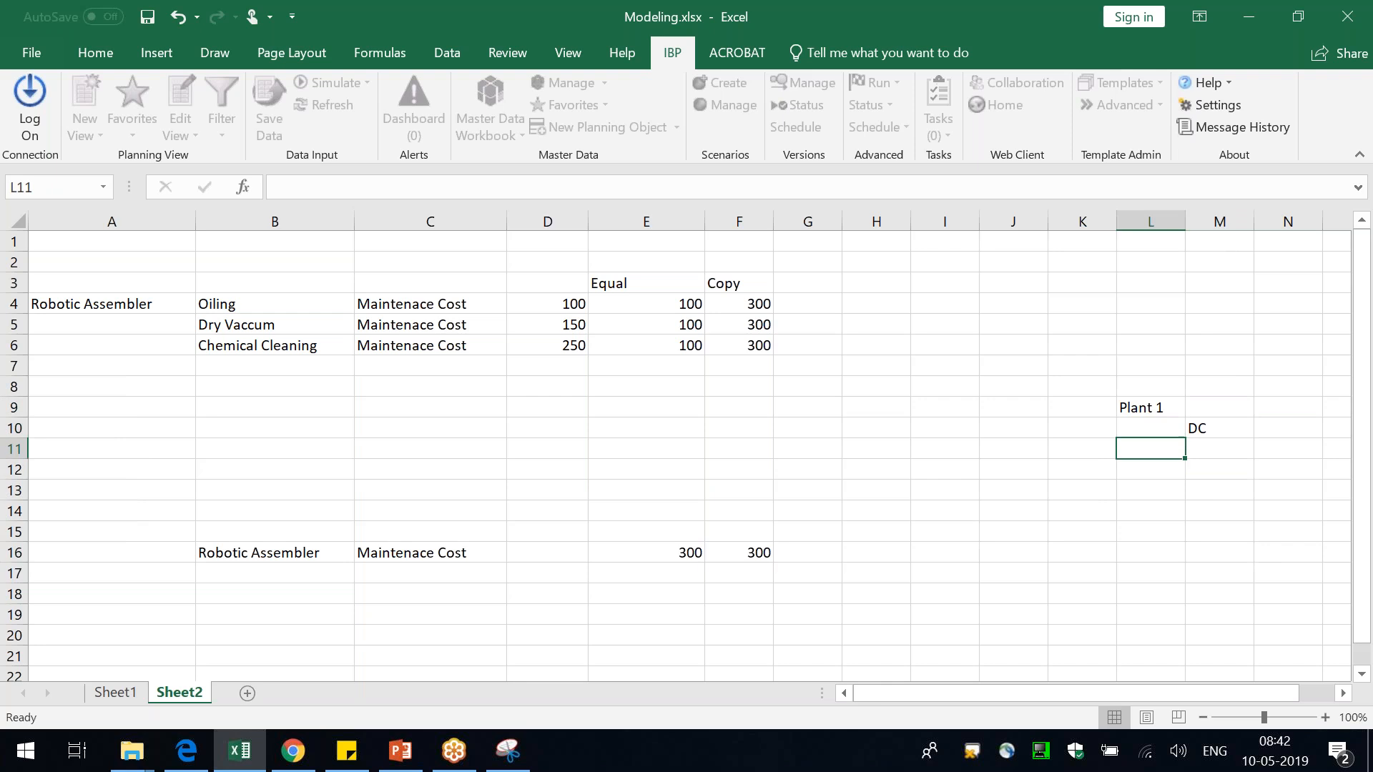
text(Plant 2)
key(Return)
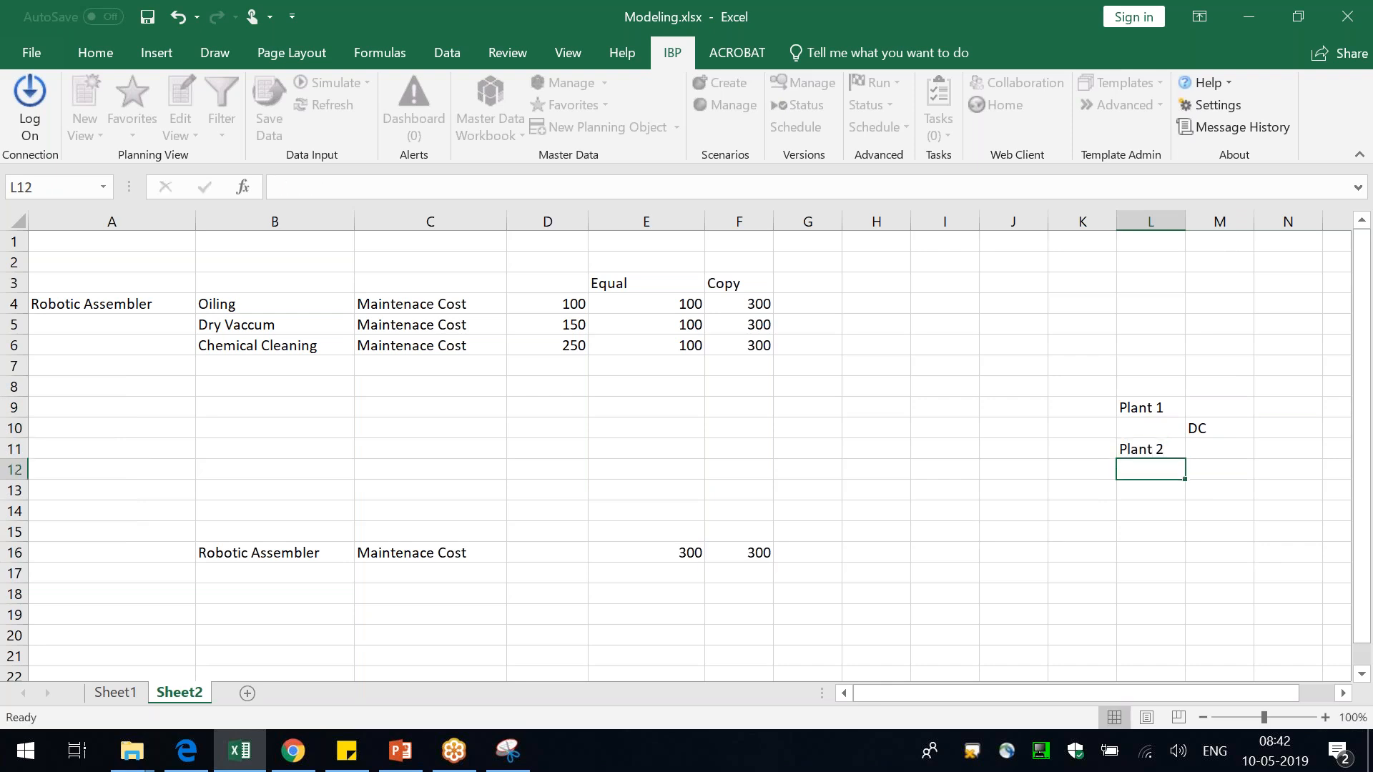
- Enter the ratios 0.4 for Plant 1 in N9 and 0.6 for Plant 2 in N11
click(1178, 409)
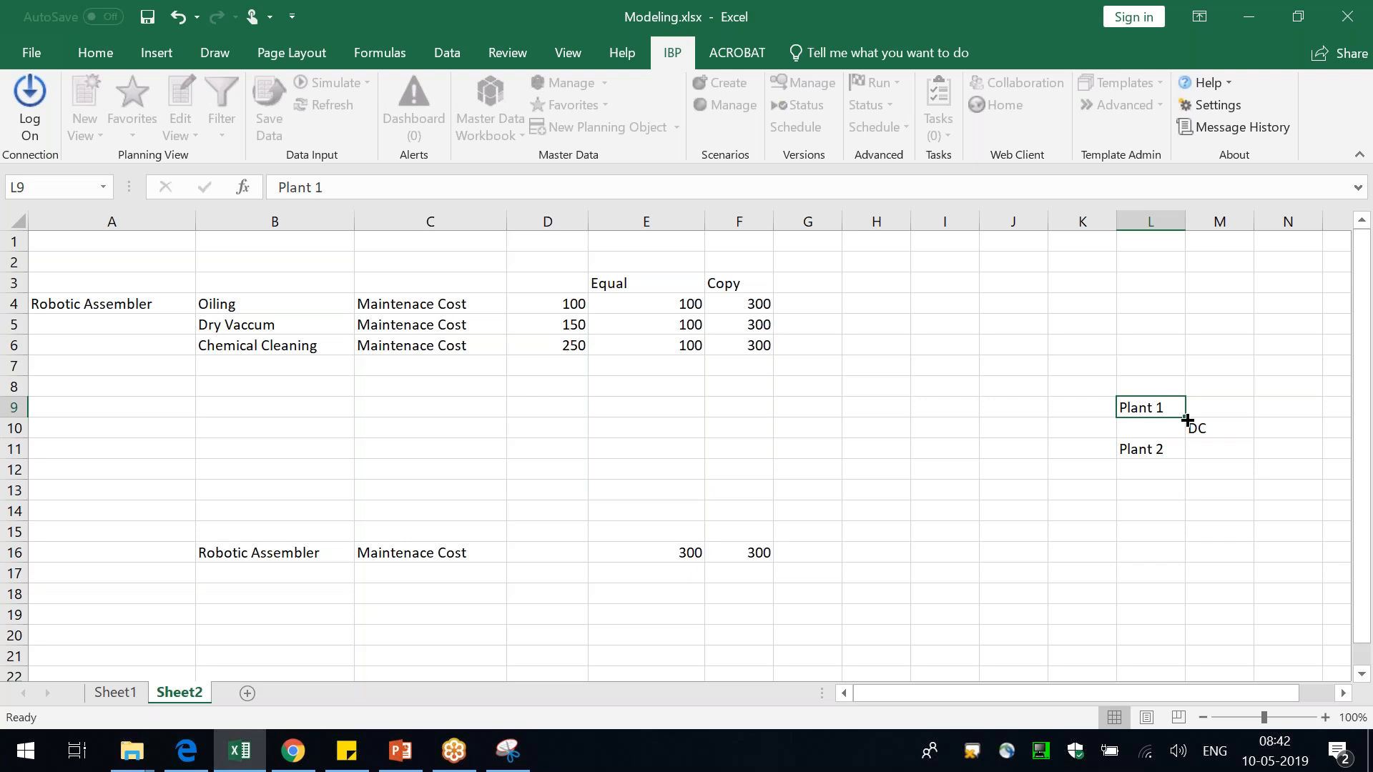
click(1291, 403)
text(0.4)
key(Return)
key(Return)
text(0)
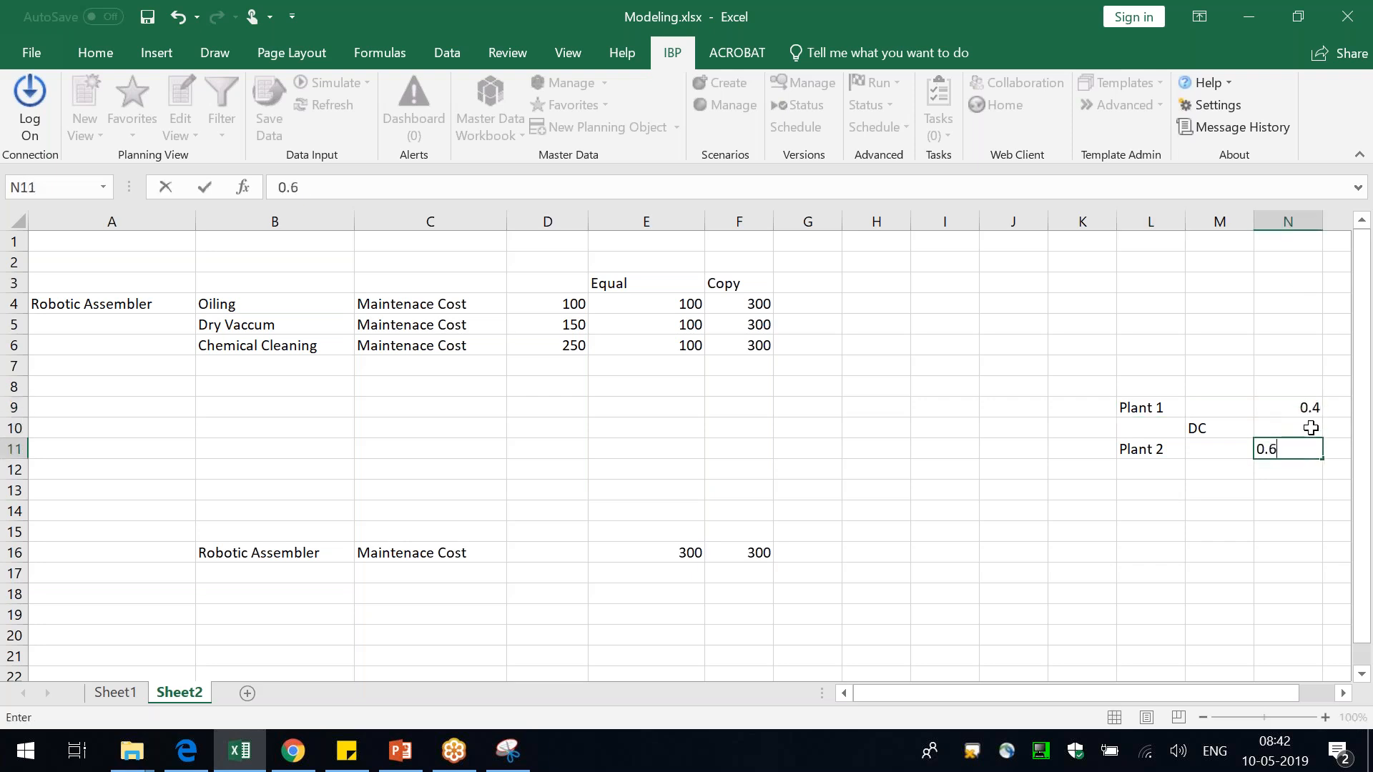
text(.6)
key(Return)
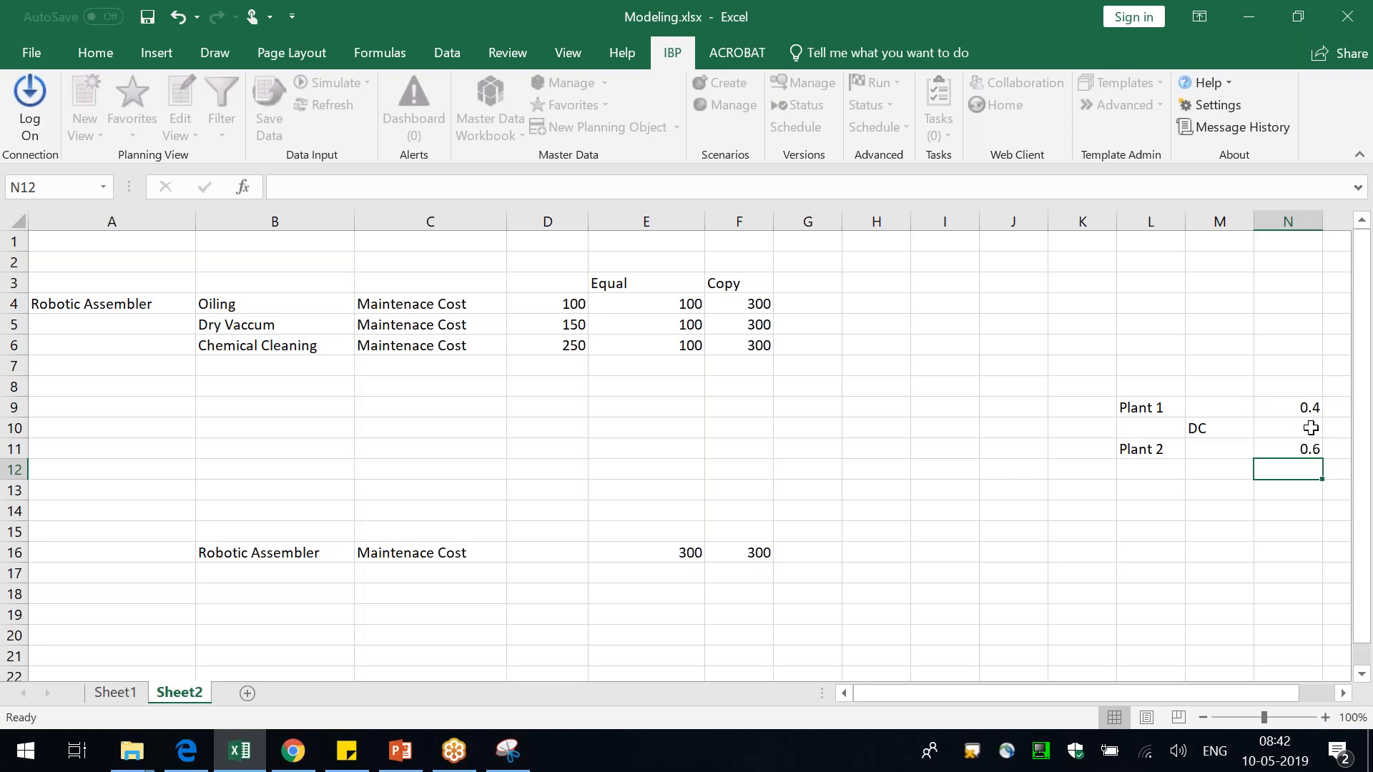
click(1307, 407)
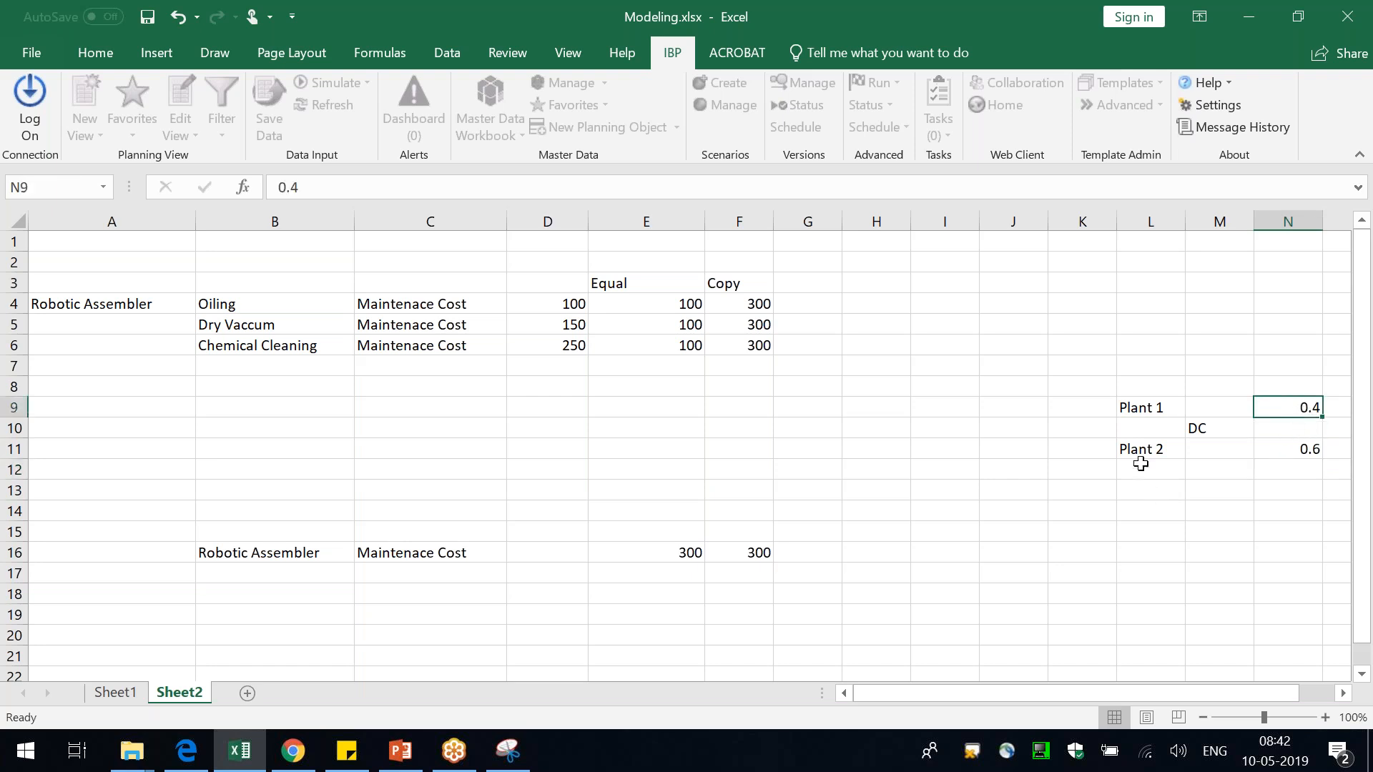
click(1156, 407)
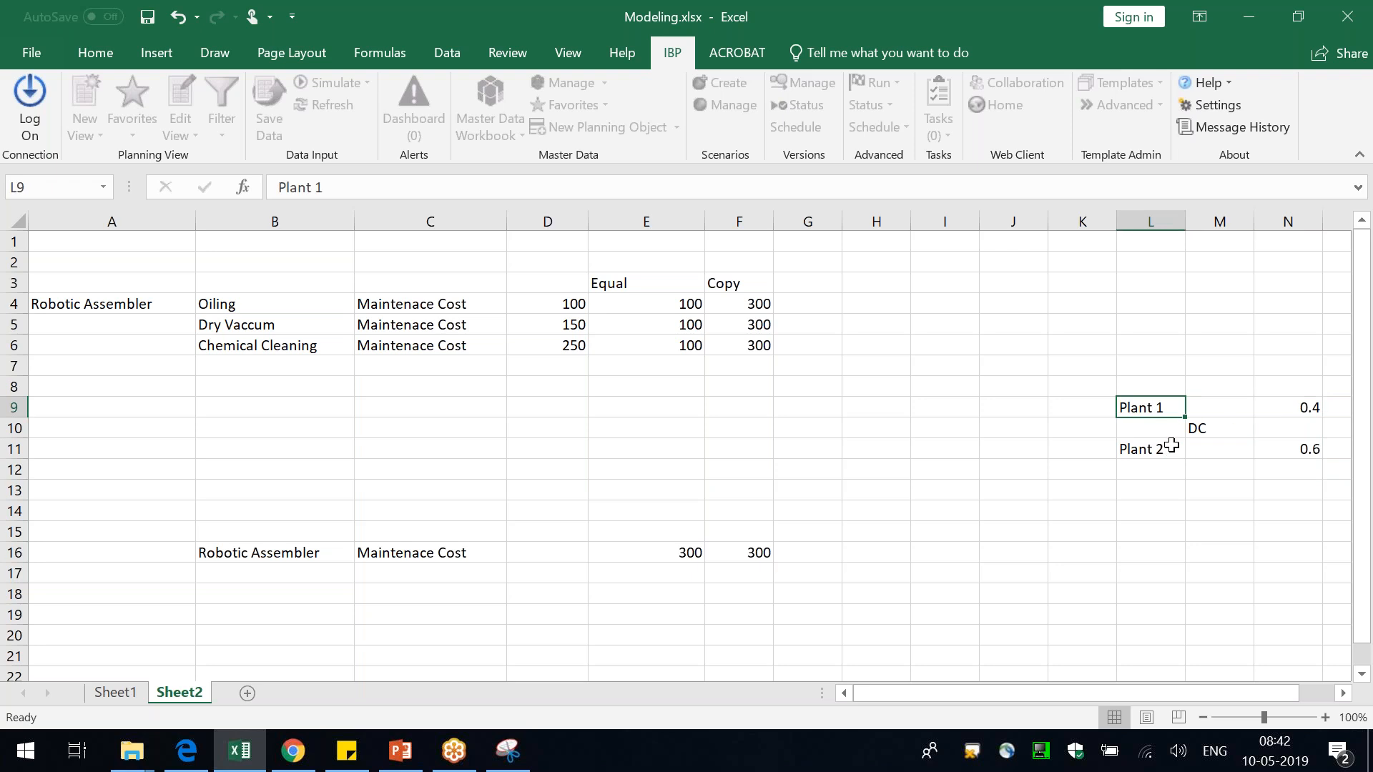
click(1237, 424)
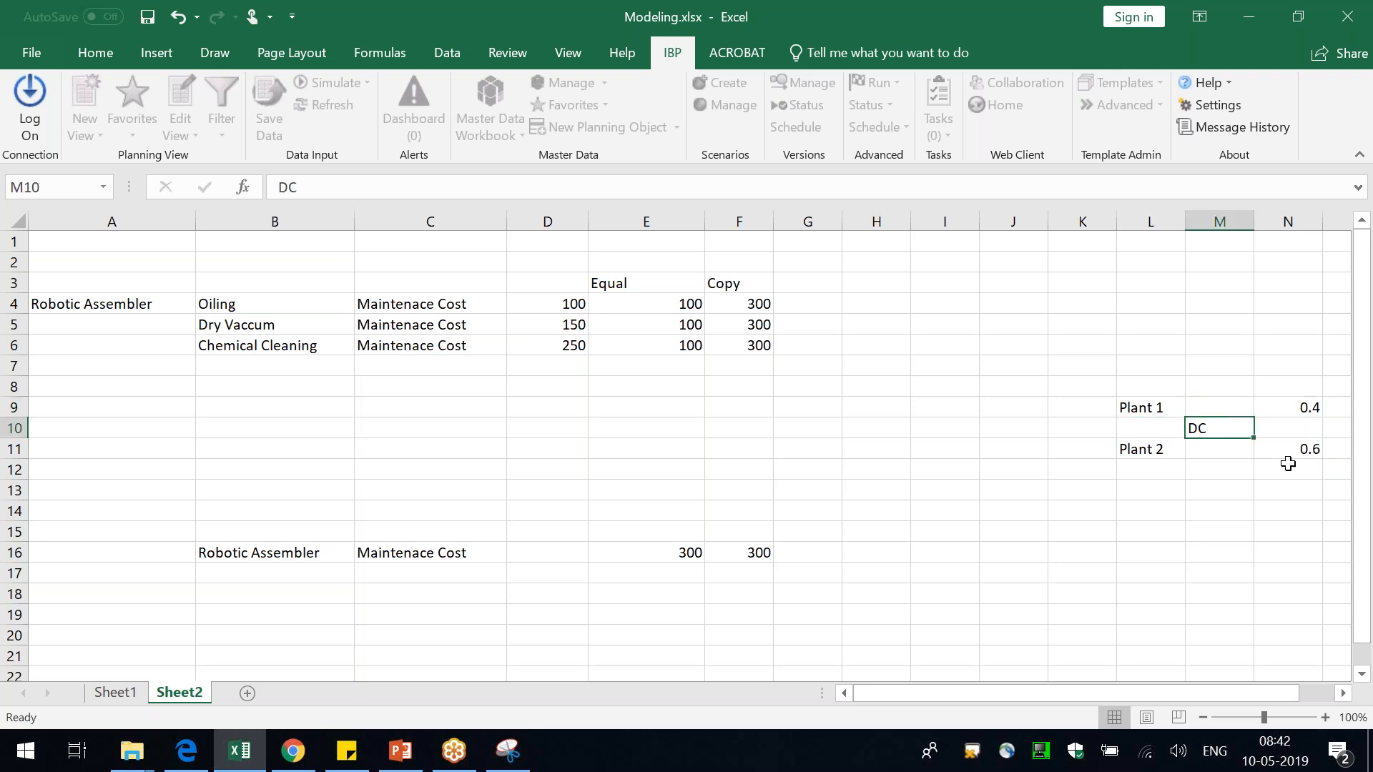
click(1313, 390)
click(1309, 406)
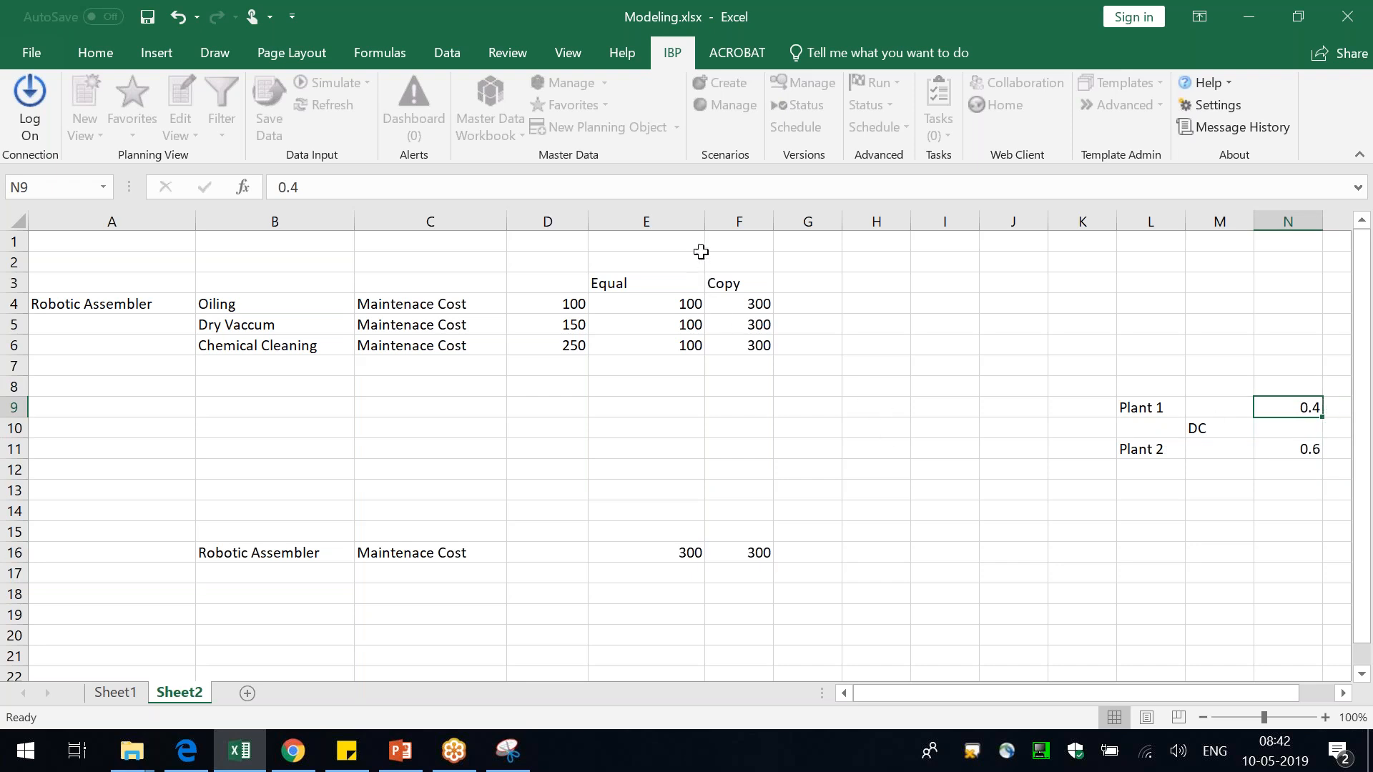
- Left-align the Equal and Copy values in E4:F6 and widen column G
drag(659, 303, 747, 346)
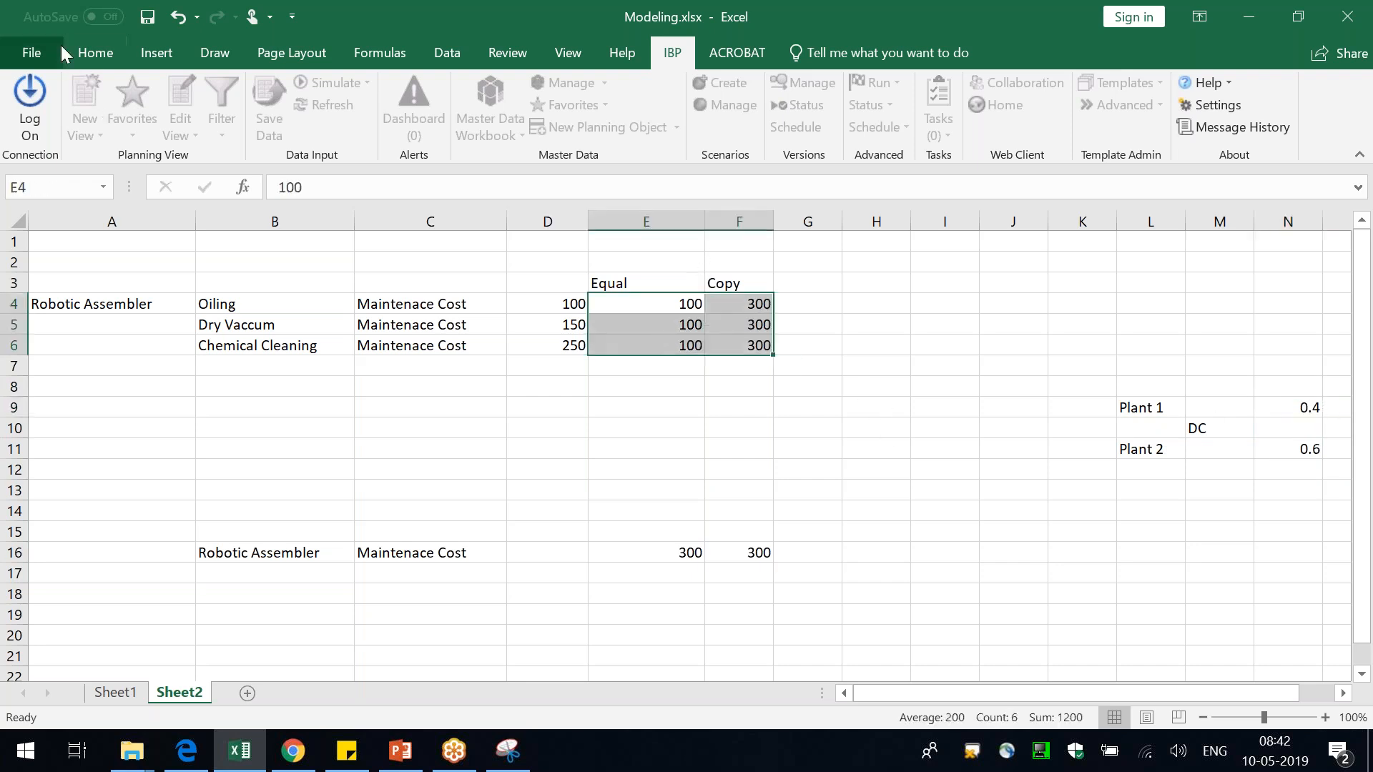
key(alt+f)
key(Escape)
click(84, 44)
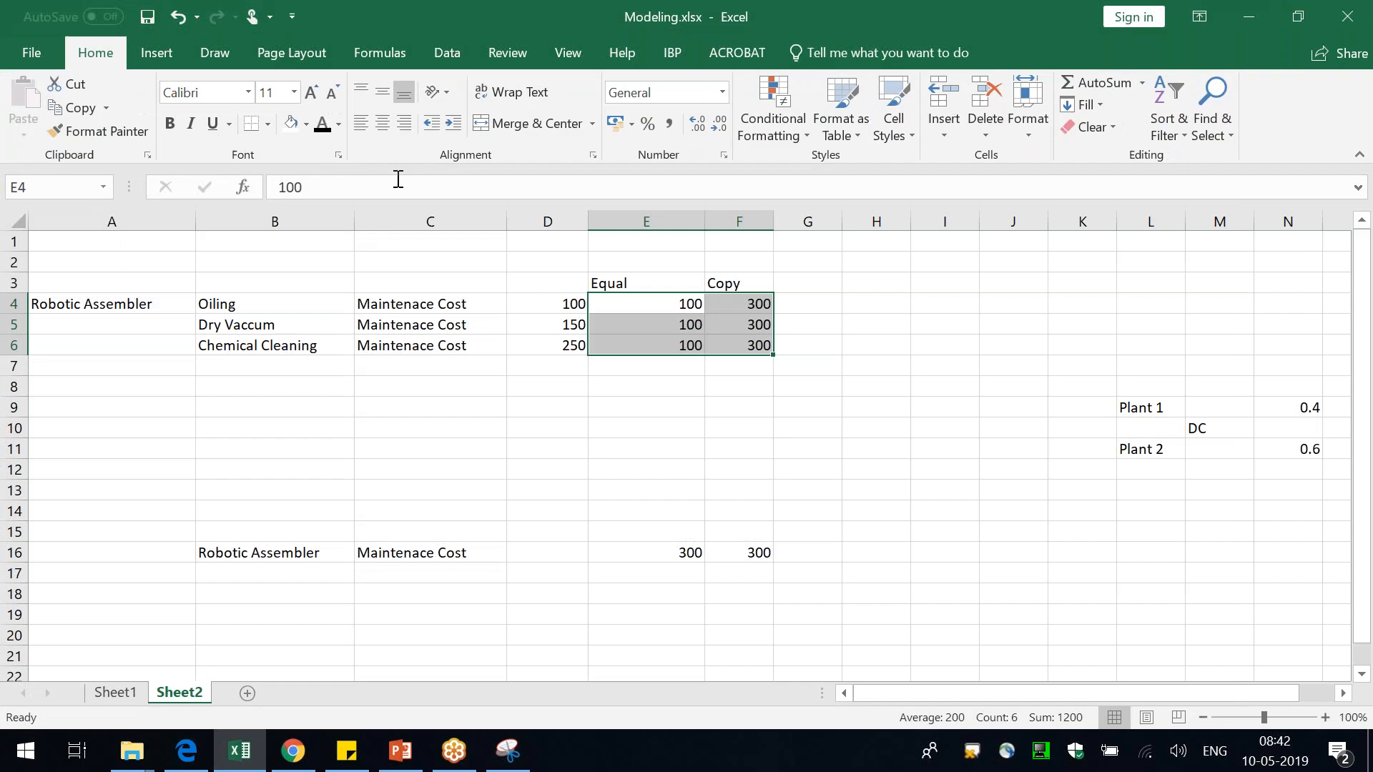
click(360, 123)
click(740, 389)
drag(843, 227, 867, 229)
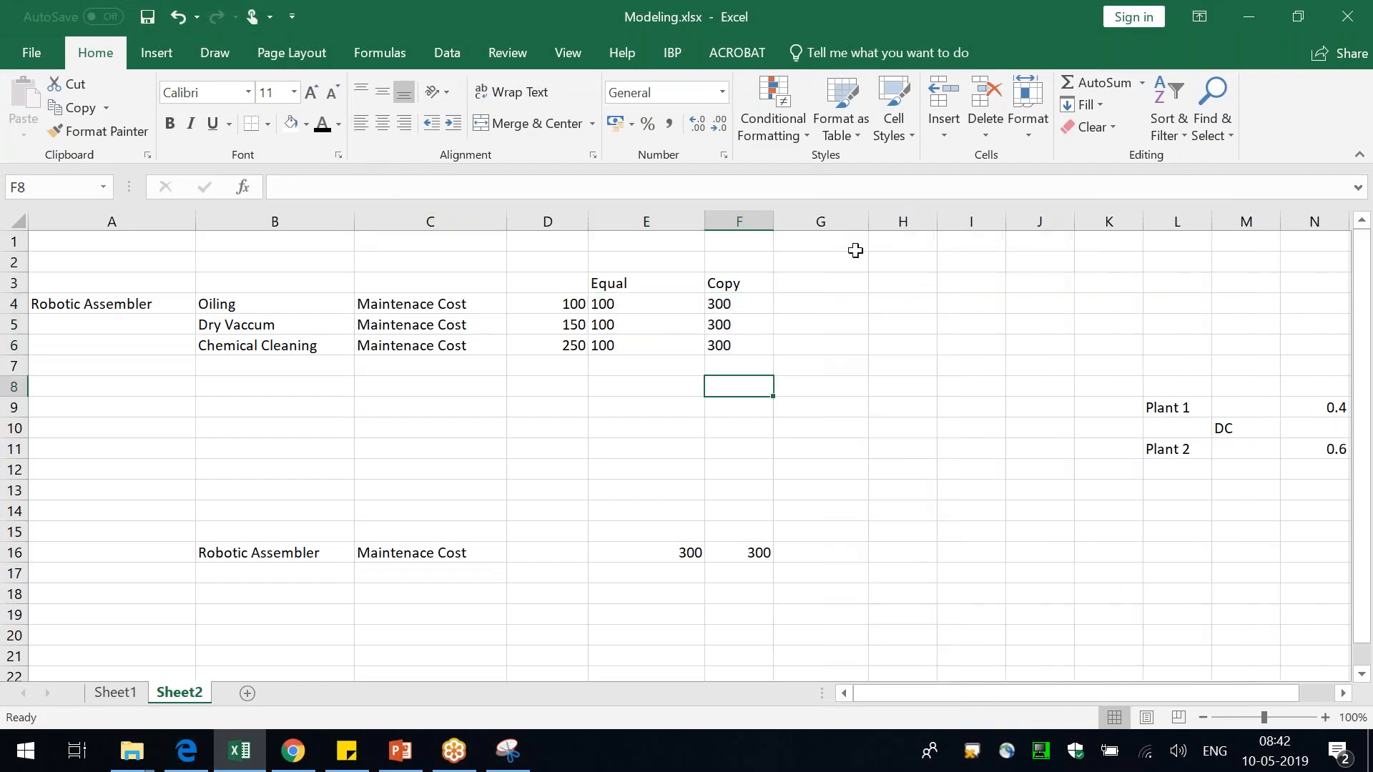
- Check the Disaggregation Mode of ZMAINTENANCECOST on the IBP Configuration page in Chrome and return to Excel
key(alt+Tab)
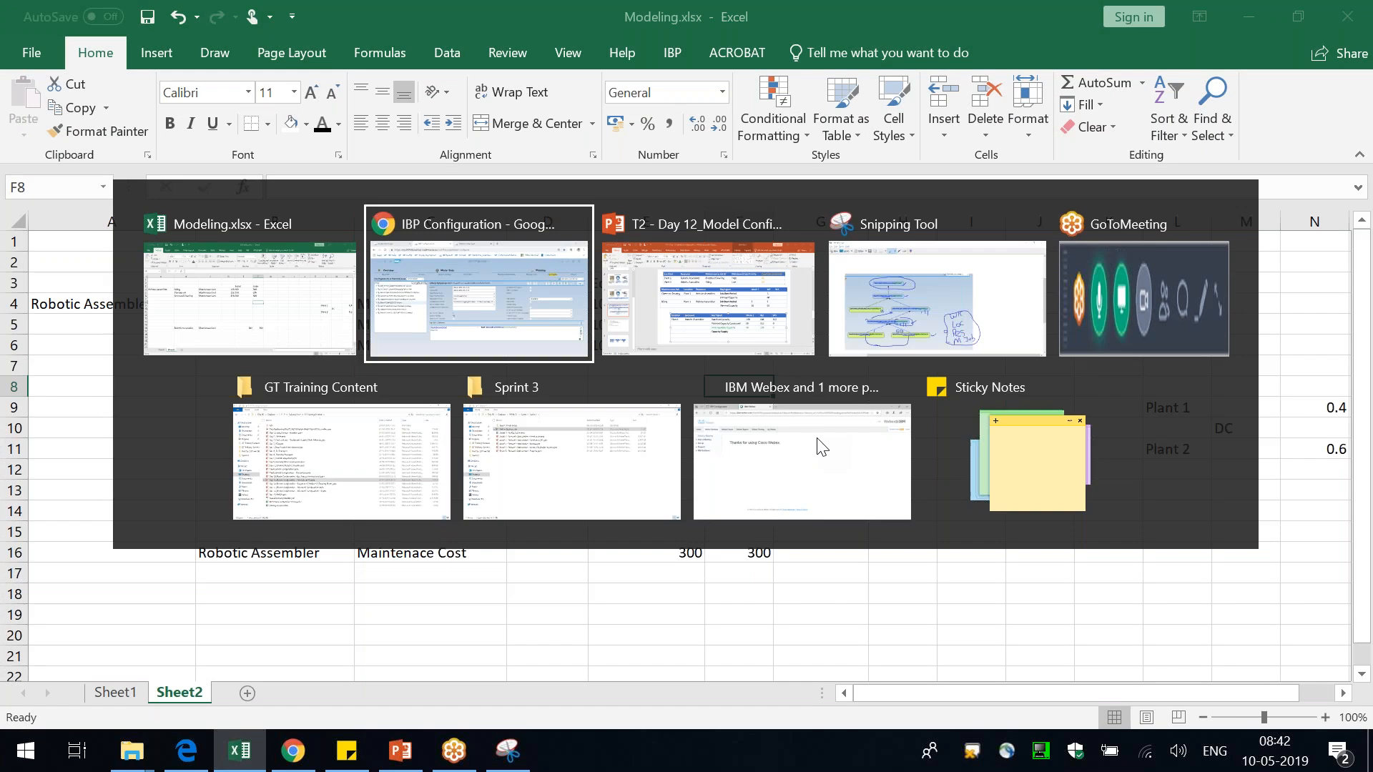
click(622, 384)
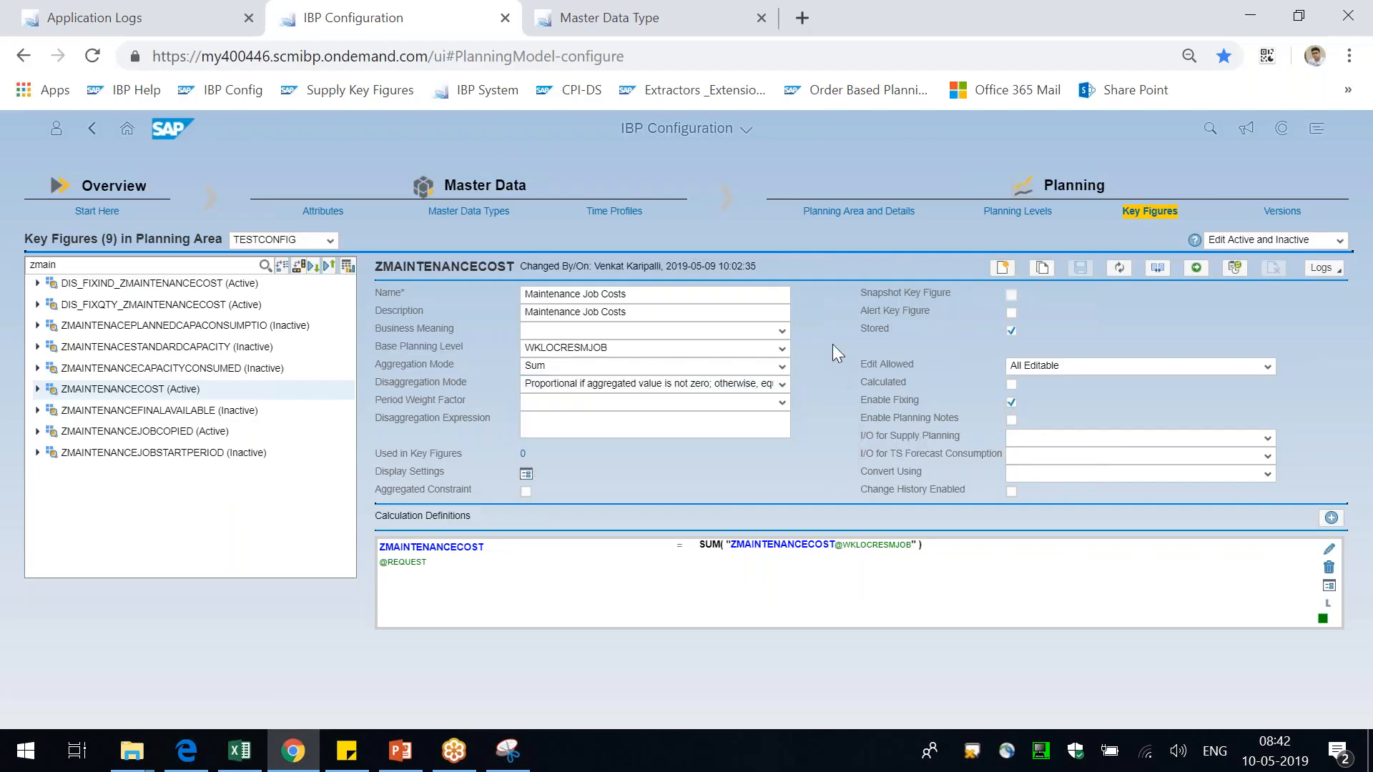
key(alt+Tab)
click(830, 365)
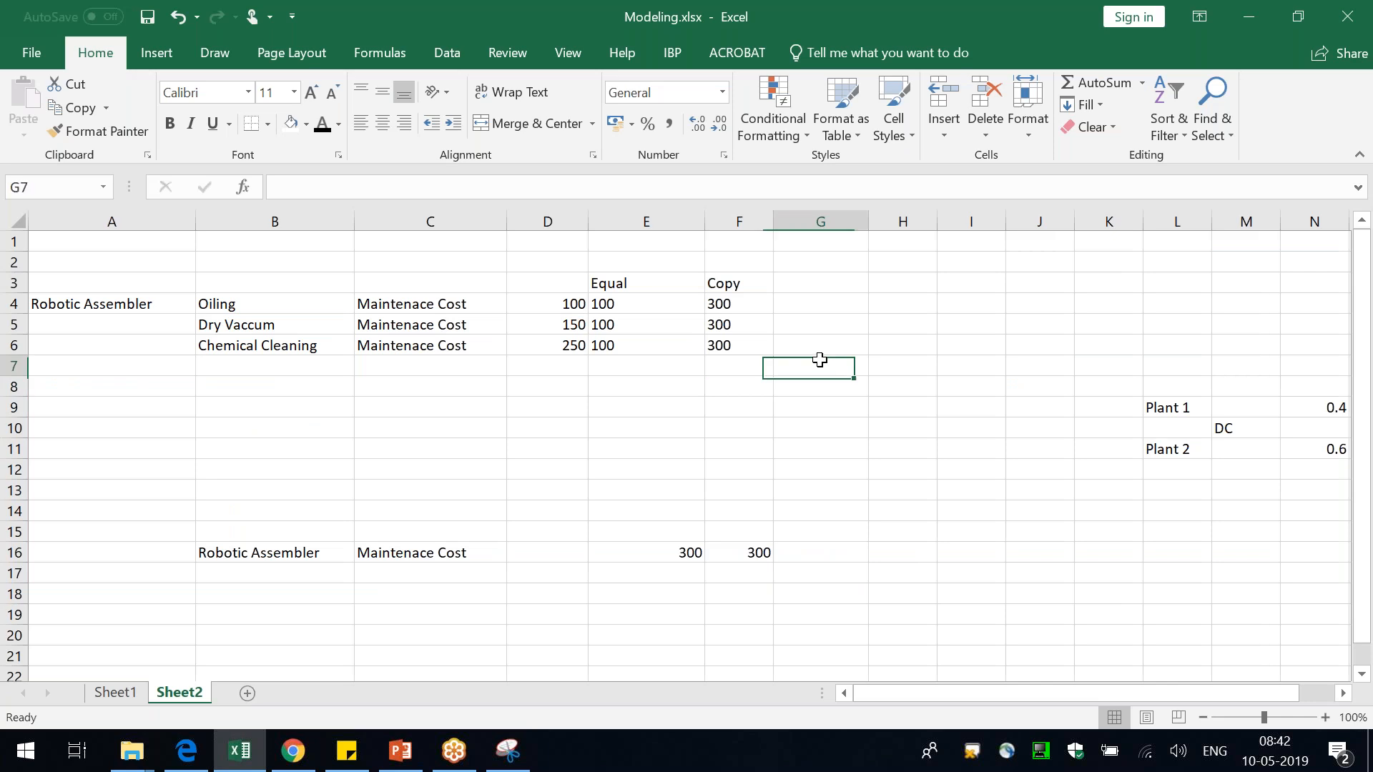
- Add the week headings W1, W2 and W3 in E2:G2
click(656, 266)
text(W1)
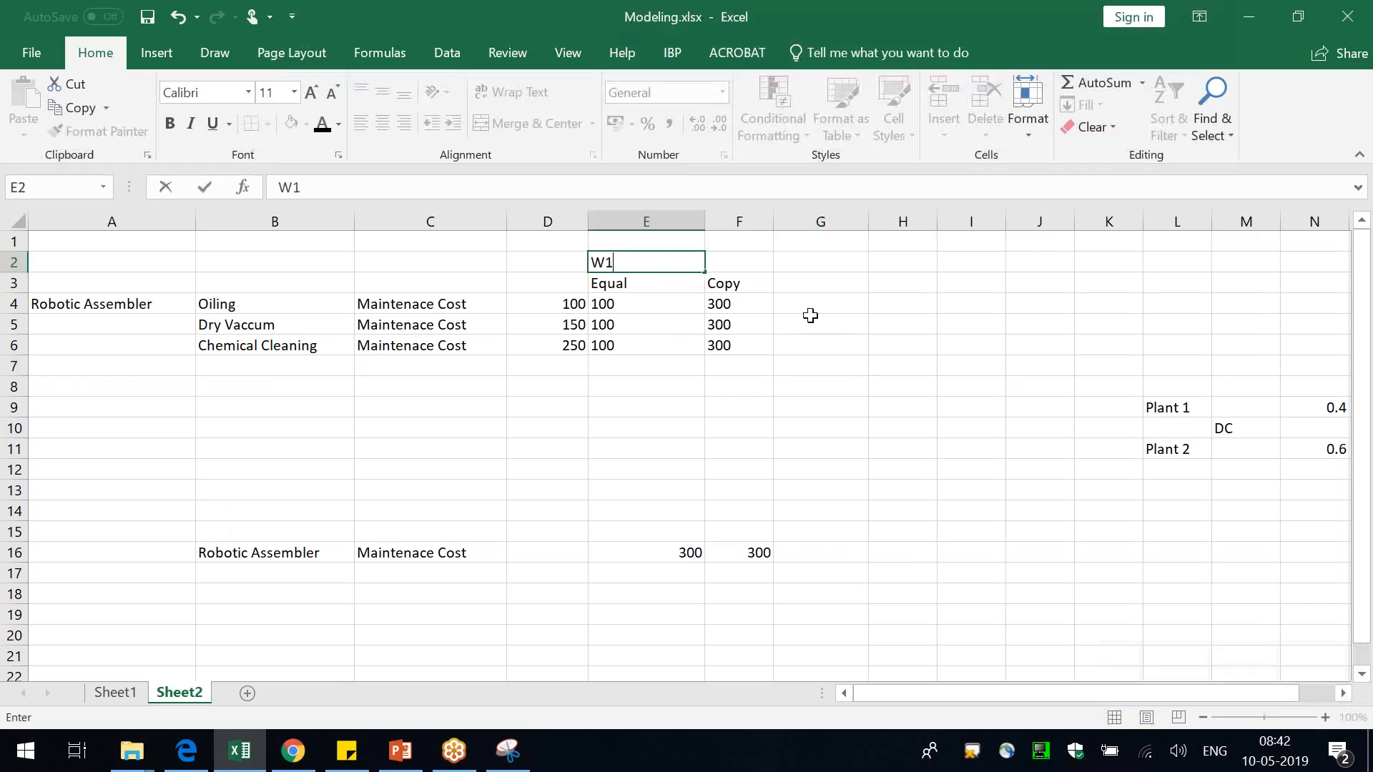
key(Tab)
text(W2)
key(Tab)
text(W3)
click(810, 316)
- Add the heading P. Equal in G3 and enter 0 in G6 for Chemical Cleaning
key(Down)
key(Down)
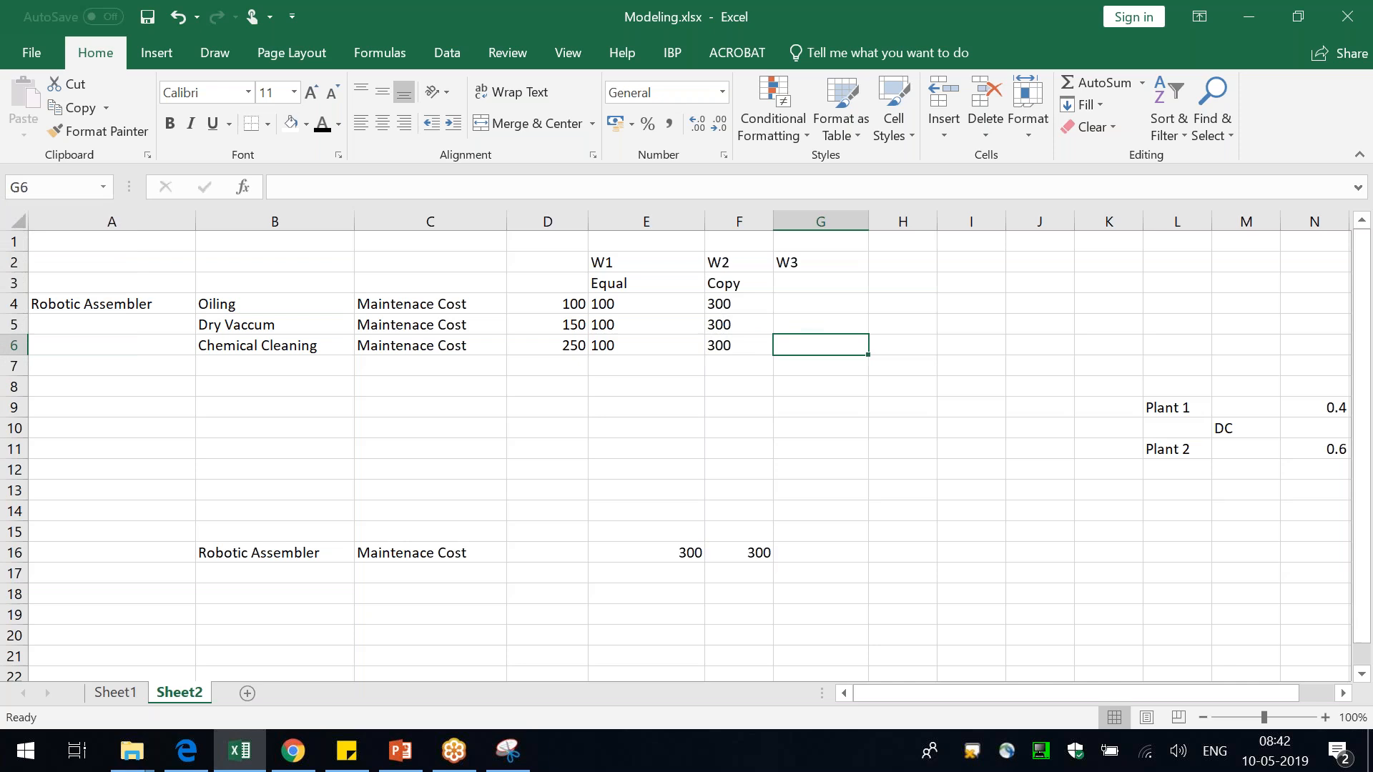
key(Up)
key(Up)
key(Up)
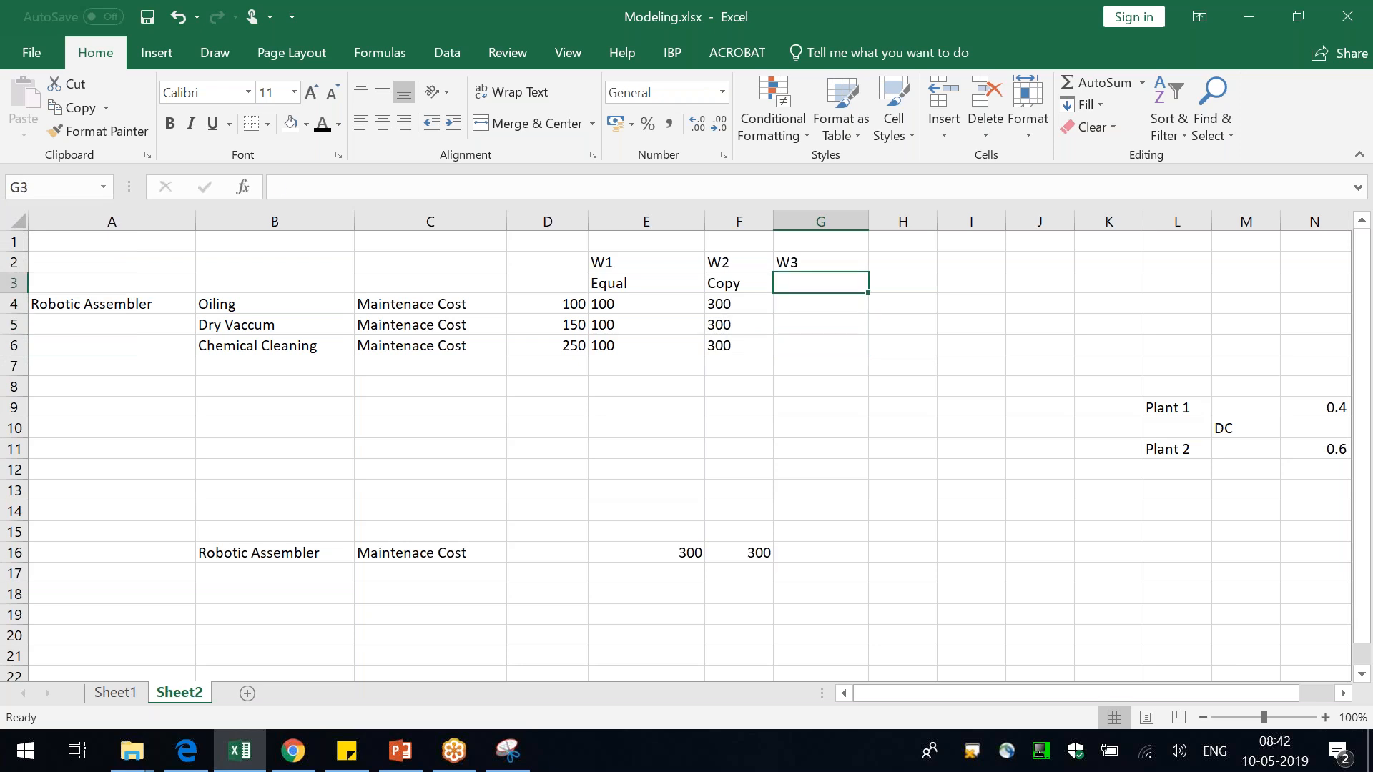
text(P. Equal)
key(Return)
key(Down)
key(Down)
text(0)
key(Return)
- Enter 300 in G16 as the Robotic Assembler maintenance cost for W3
key(Down)
key(Down)
key(Down)
key(Down)
key(Down)
key(Down)
key(Down)
key(Down)
key(Down)
text(300)
key(Return)
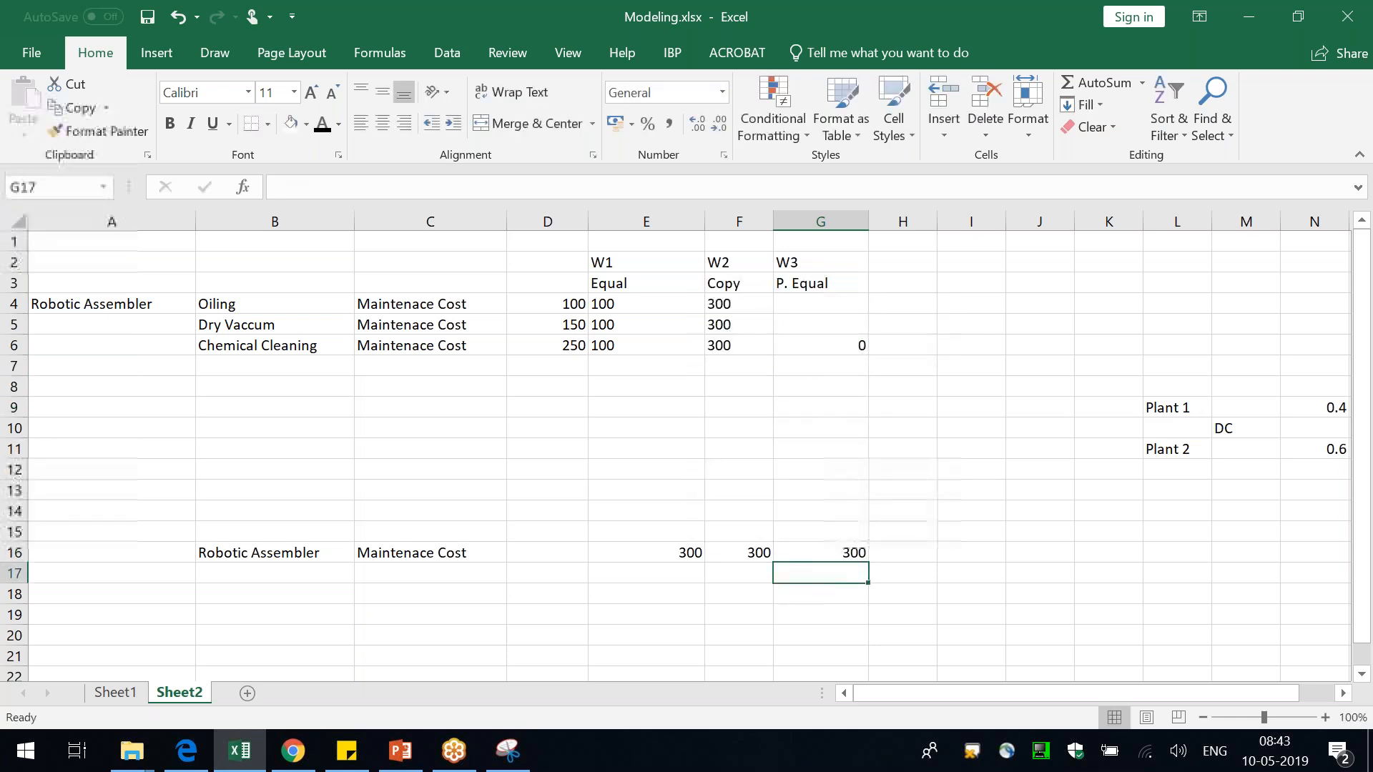
click(841, 554)
drag(824, 306, 827, 330)
click(254, 549)
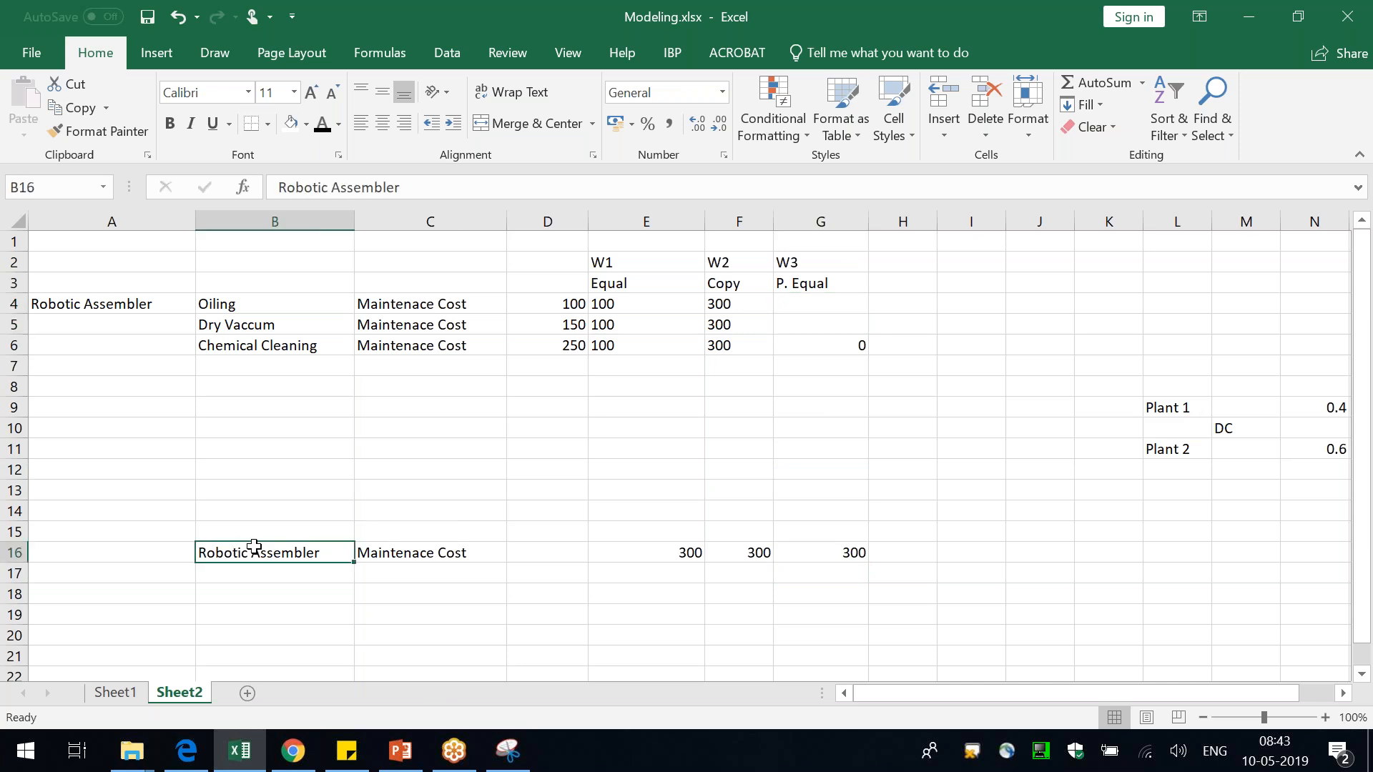
- Enter 150 in G4 and G5 as the W3 maintenance costs for Oiling and Dry Vaccum
click(401, 549)
drag(231, 301, 230, 344)
click(816, 309)
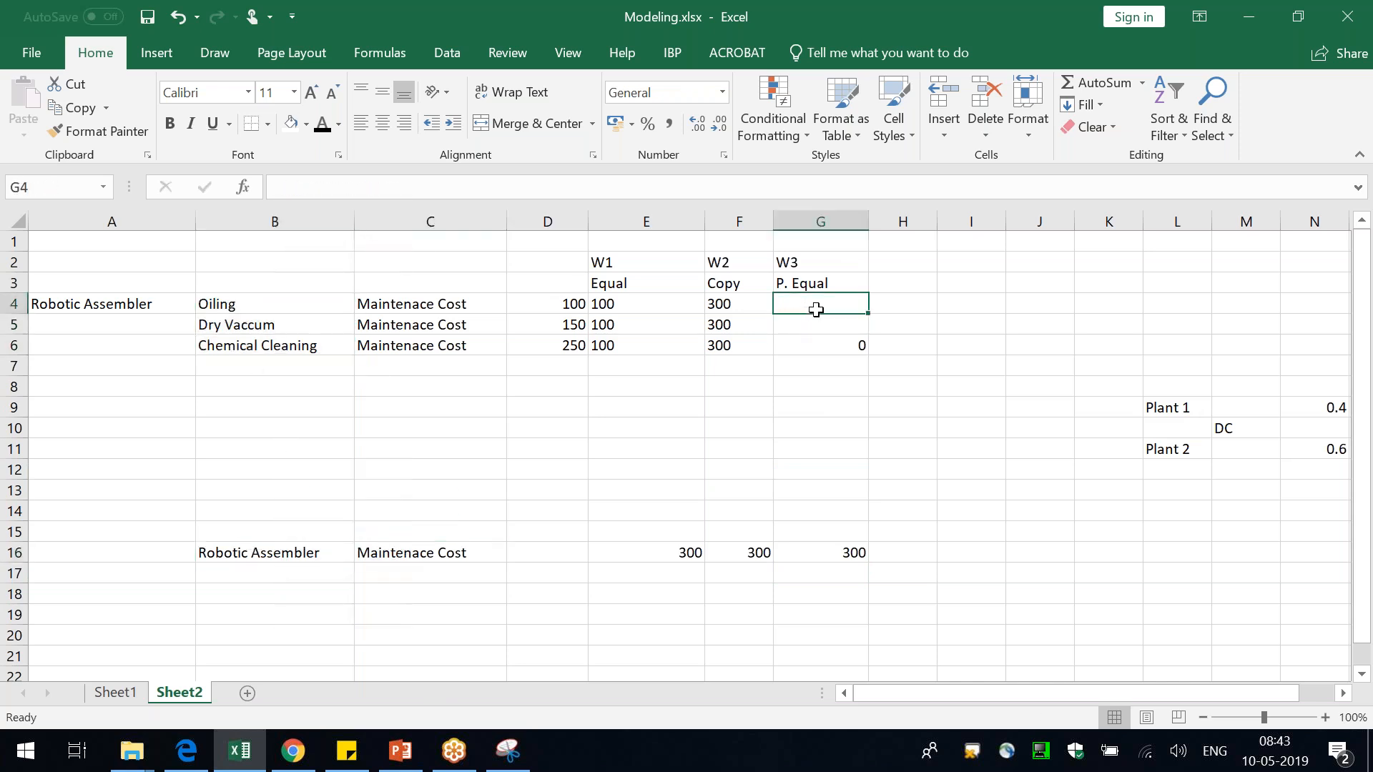
click(831, 352)
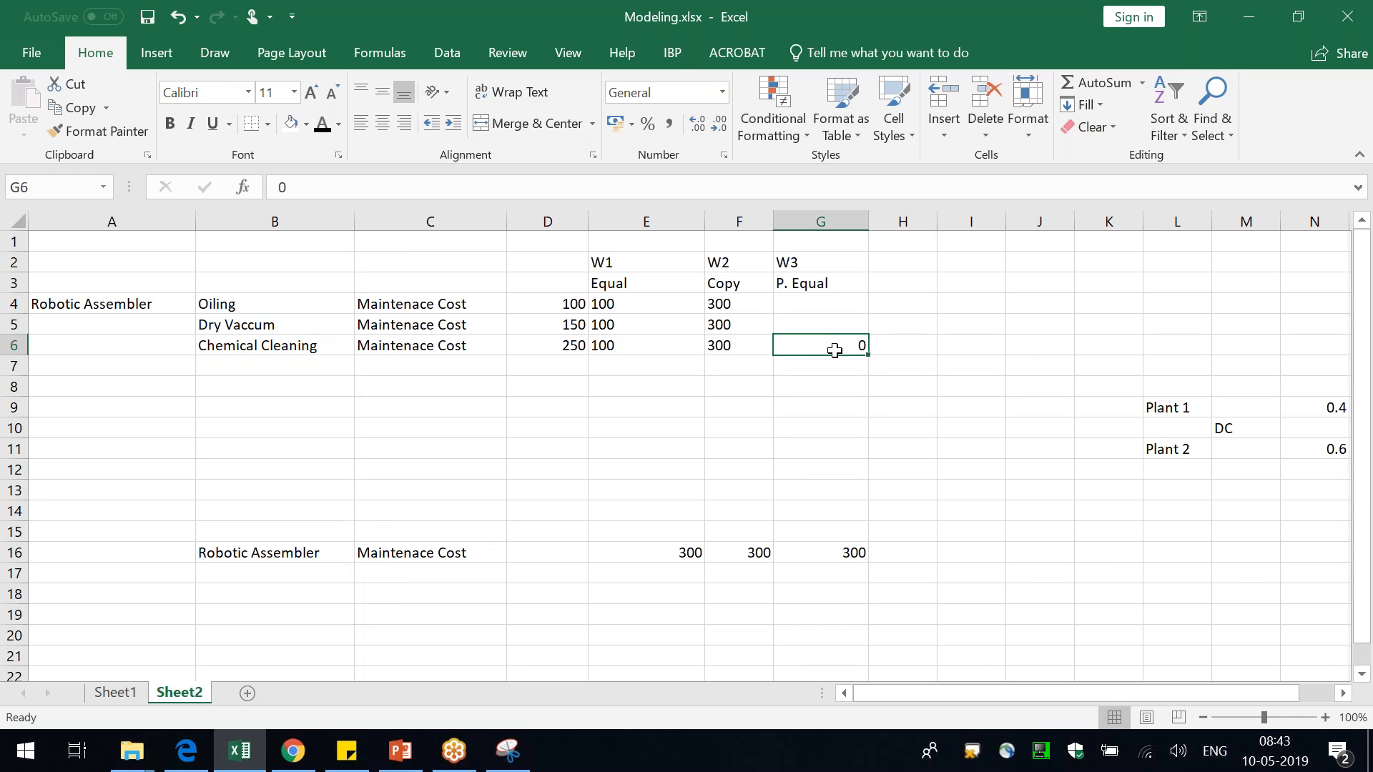
click(826, 283)
click(825, 303)
text(150)
key(Return)
text(150)
key(Return)
- Enter 1, 2 and 3 in G4:G6 as the W3 costs for Oiling, Dry Vaccum and Chemical Cleaning
click(852, 298)
text(1)
key(Return)
text(2)
key(Return)
text(3)
key(Return)
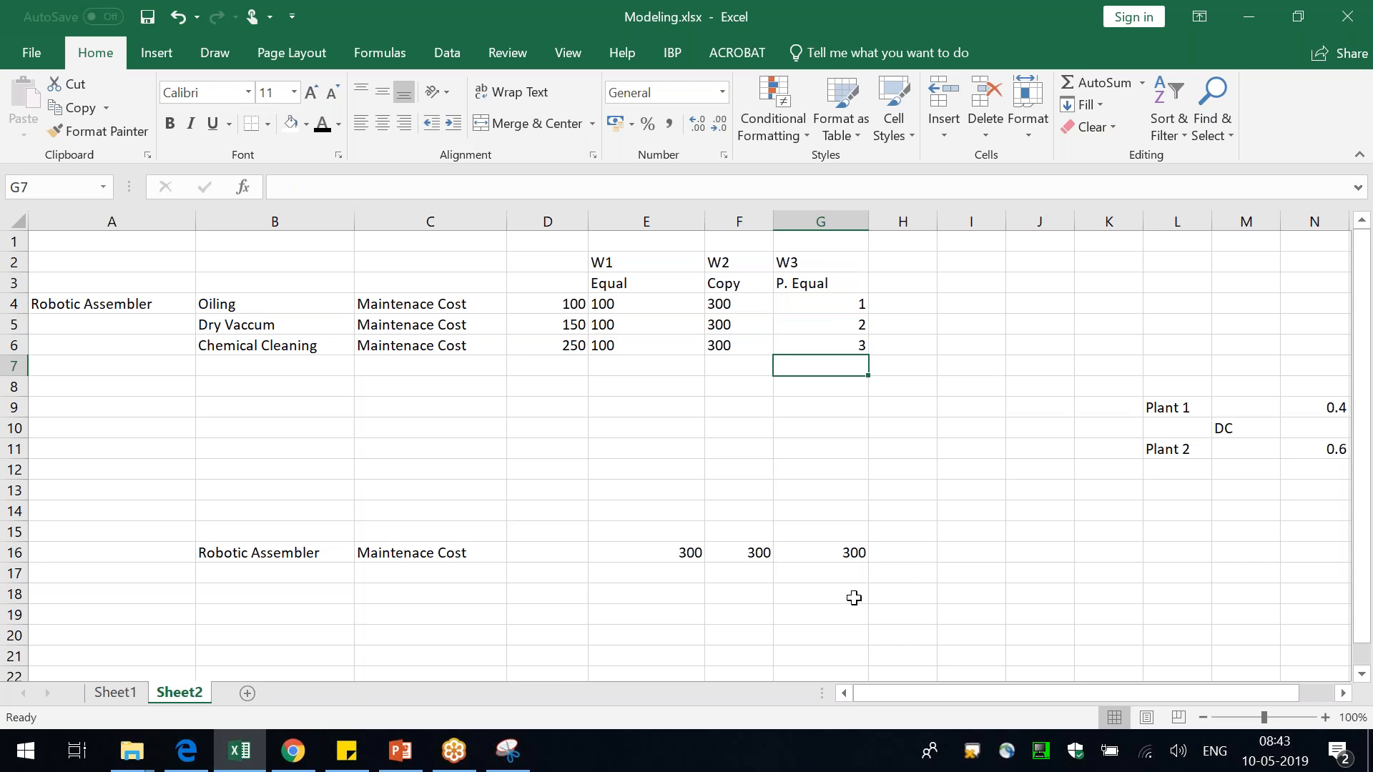
click(847, 551)
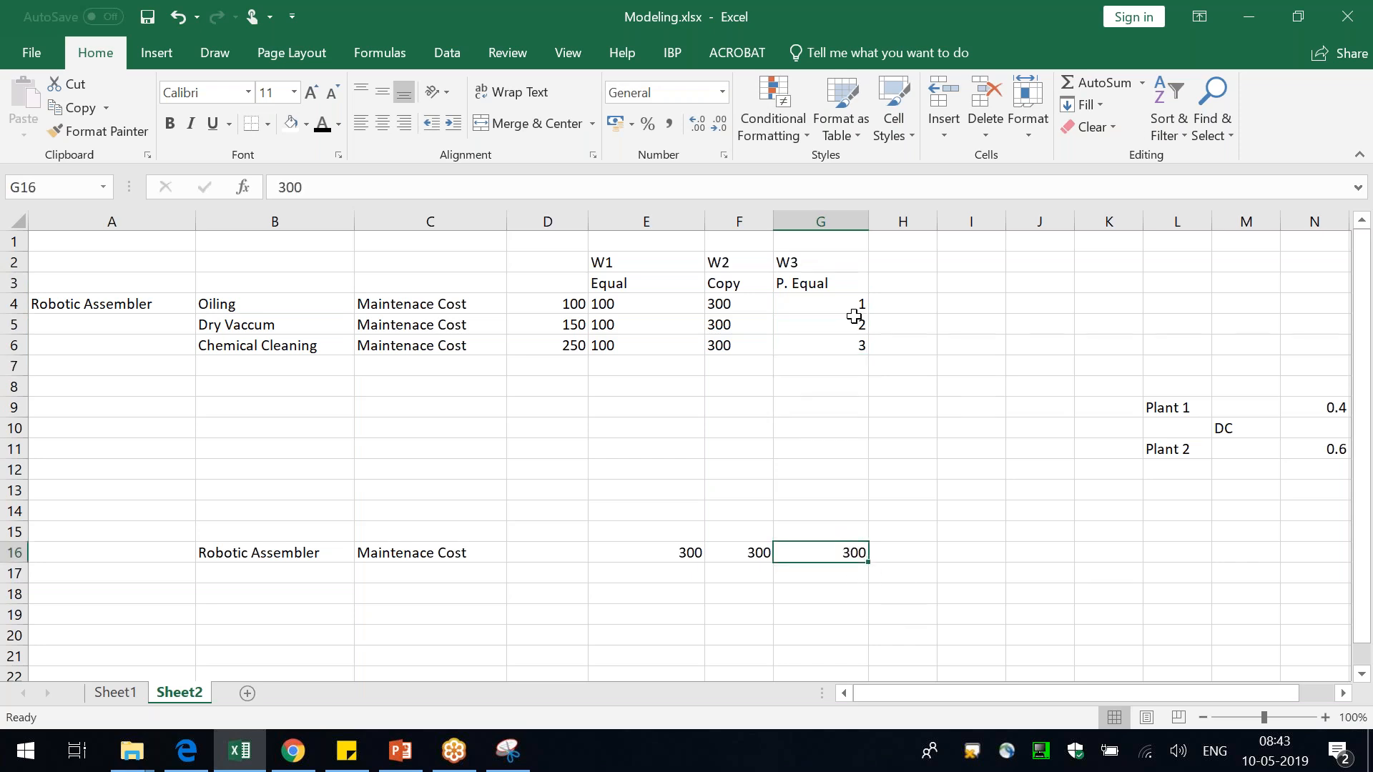
drag(846, 300, 847, 339)
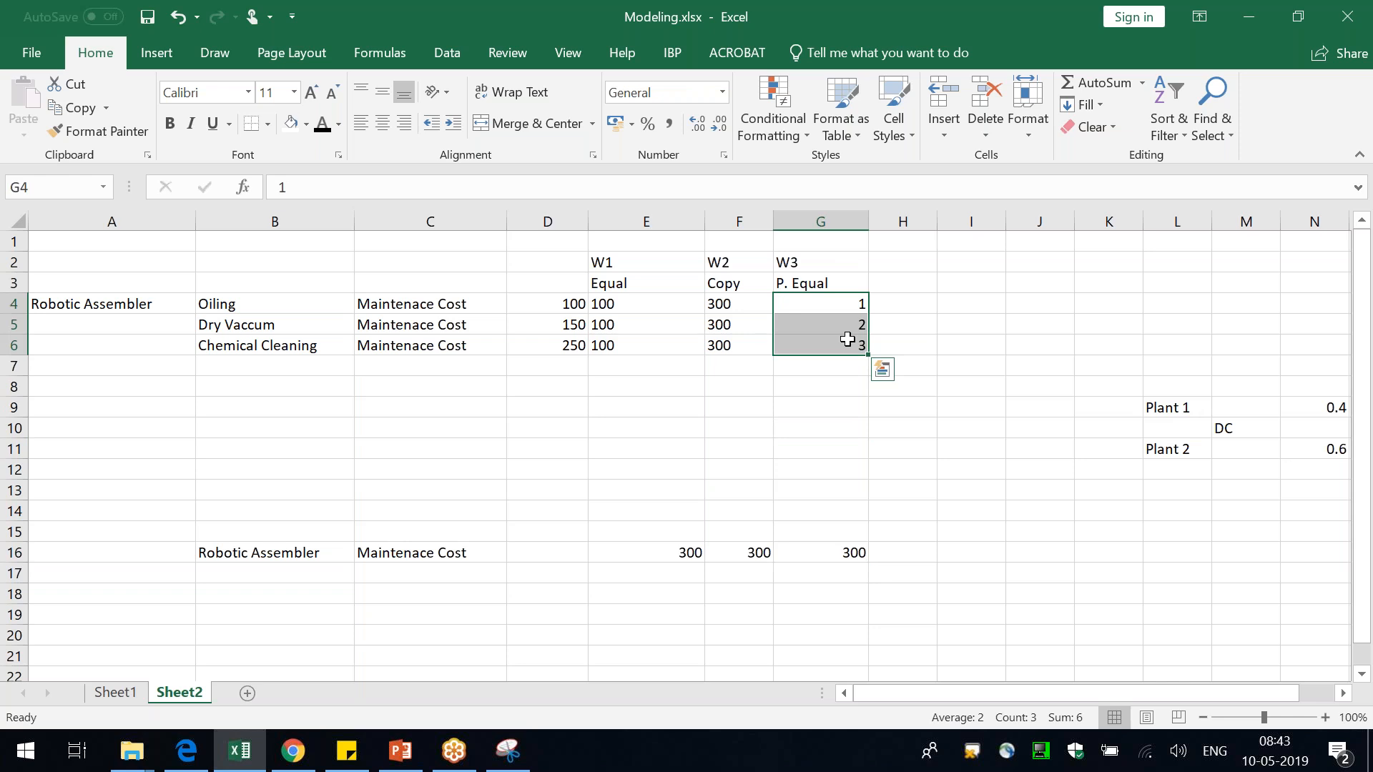
- Add the headings W4 and P.Copy in H2:H3 and enter 0 in H6 for Chemical Cleaning
key(Up)
key(ctrl+c)
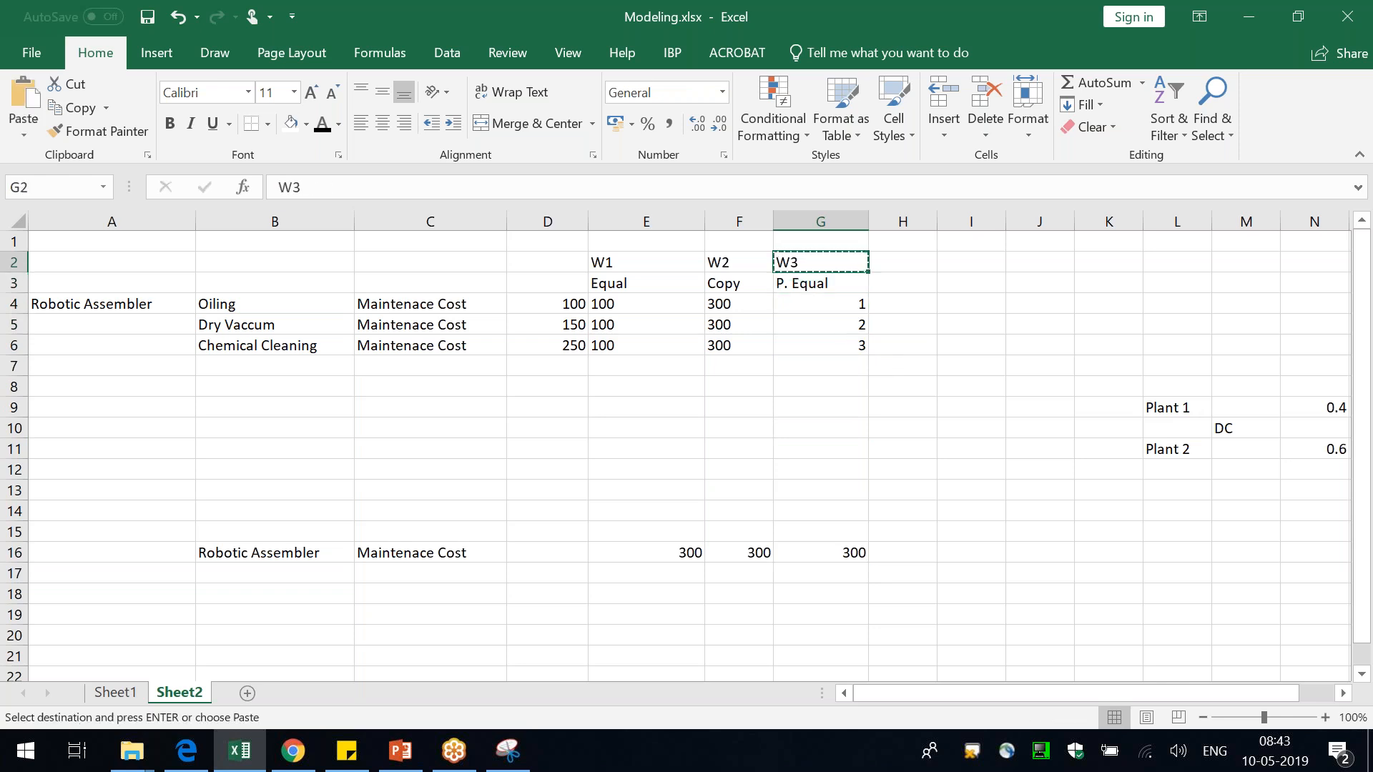
key(Right)
text(W4)
key(Return)
text(O)
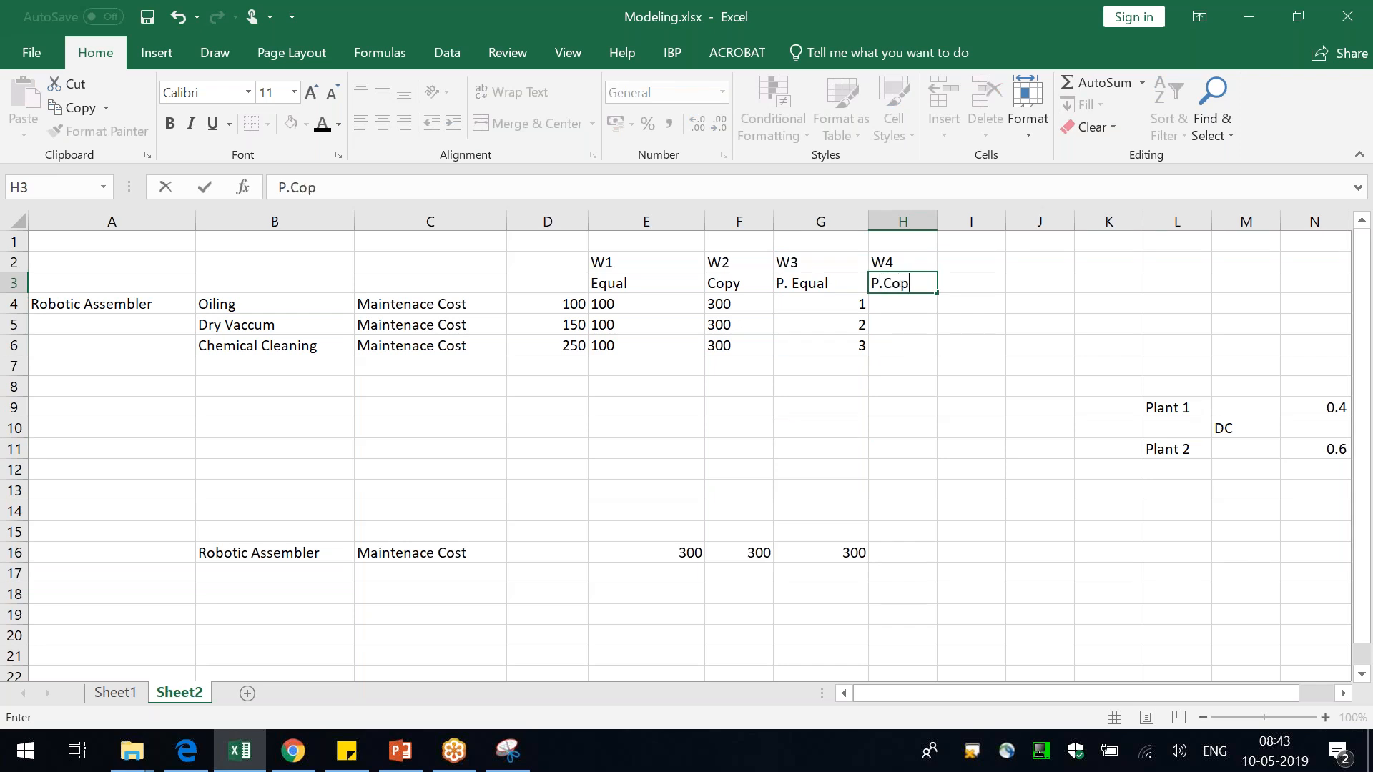
key(Return)
key(Return)
key(Return)
text(0)
key(Return)
- Enter 333 in H16 as the Robotic Assembler maintenance cost for W4
click(907, 553)
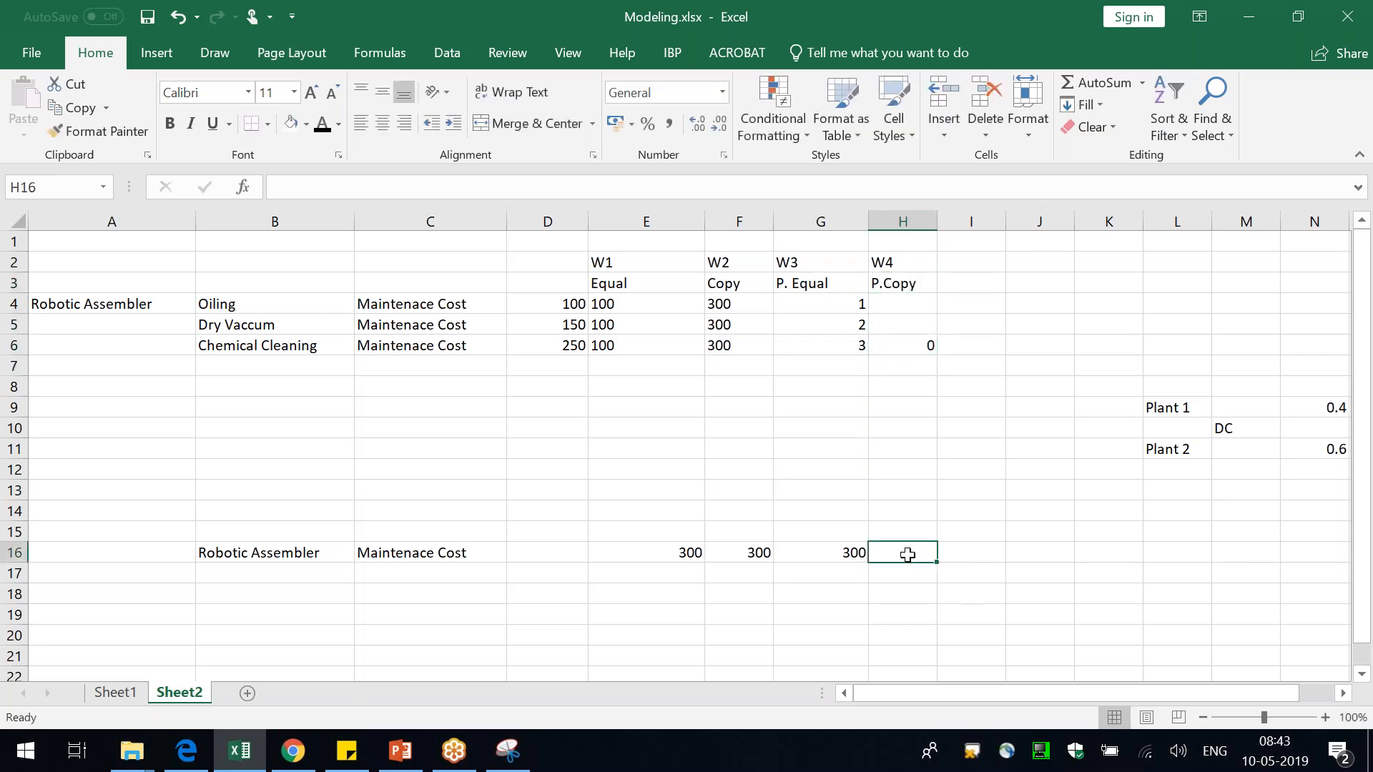
text(300)
key(BackSpace)
text(333)
key(Return)
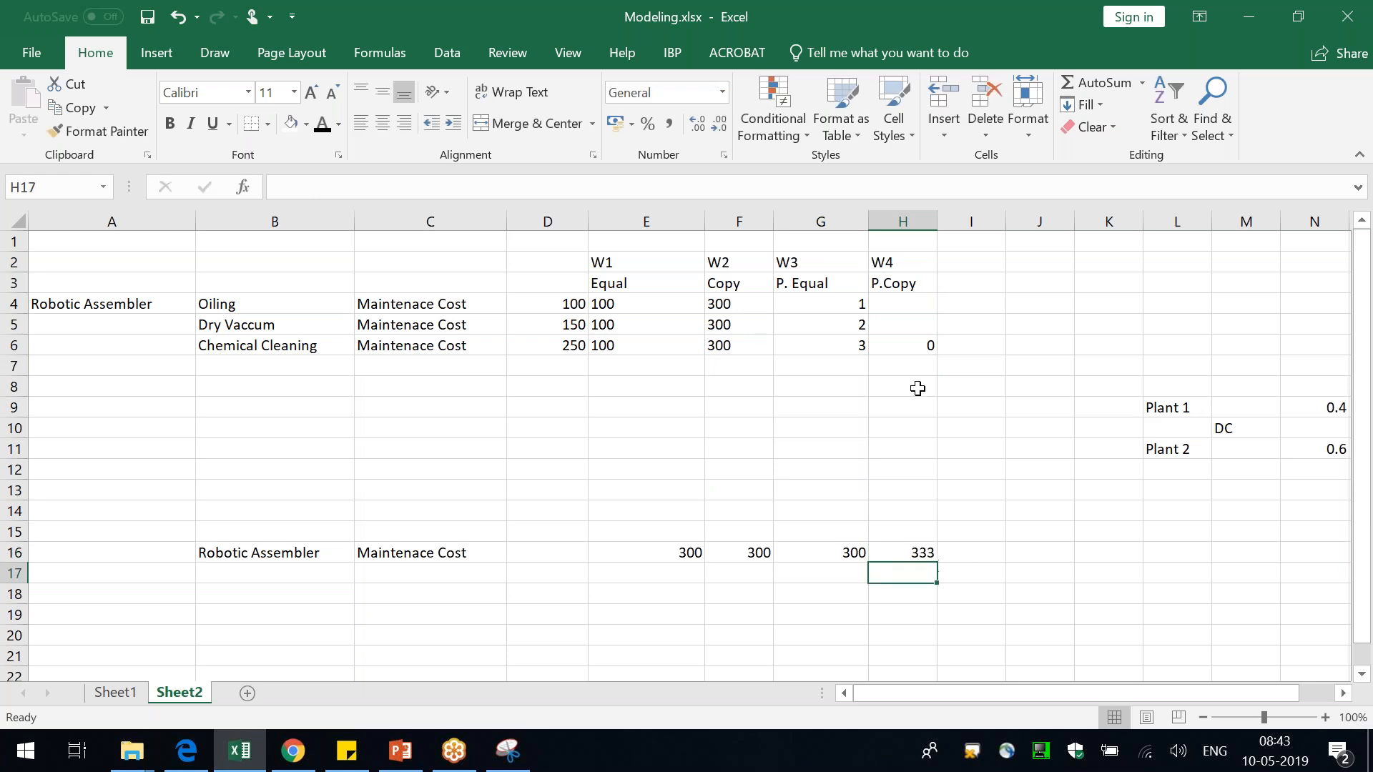
- Enter 333 in H4 and H5 as the W4 costs for Oiling and Dry Vaccum
click(891, 303)
text(333)
key(Return)
text(333)
key(Return)
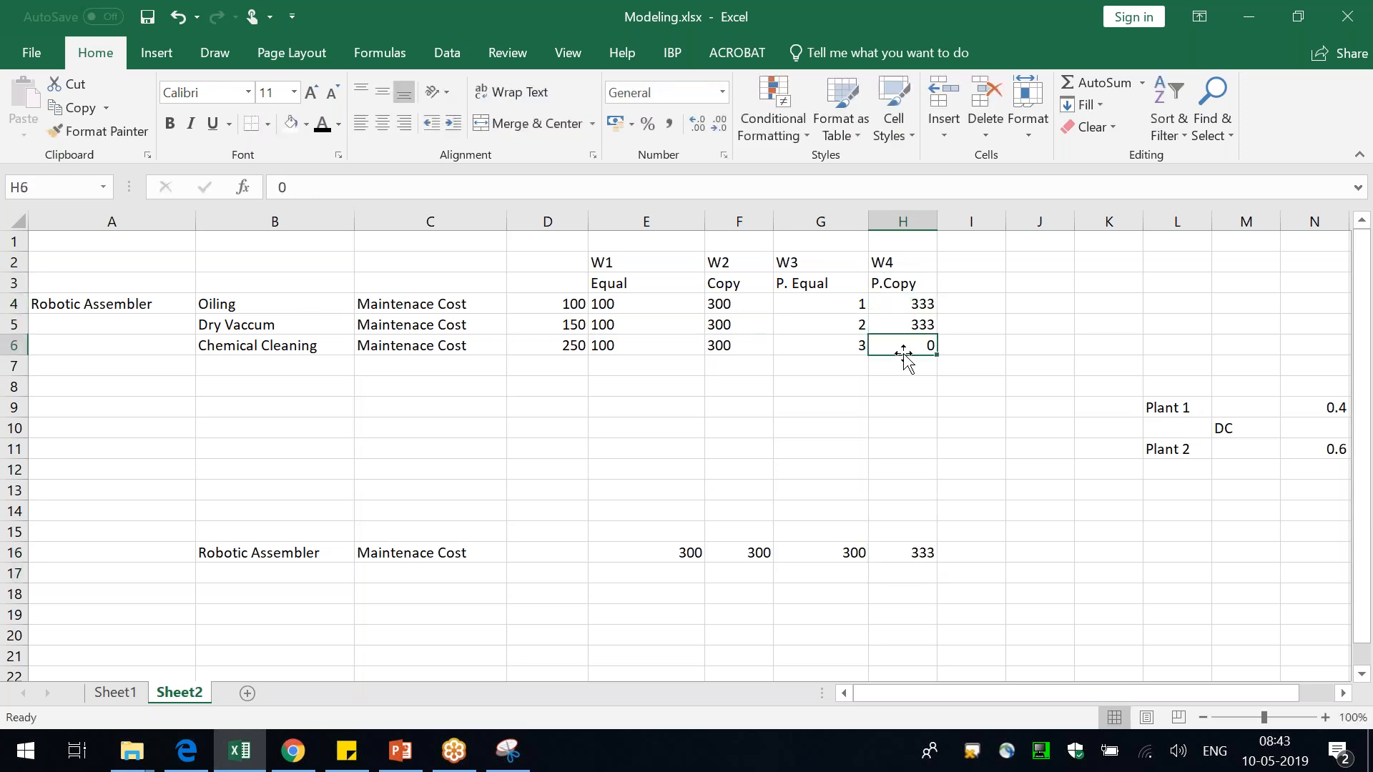
drag(144, 341, 275, 340)
click(176, 298)
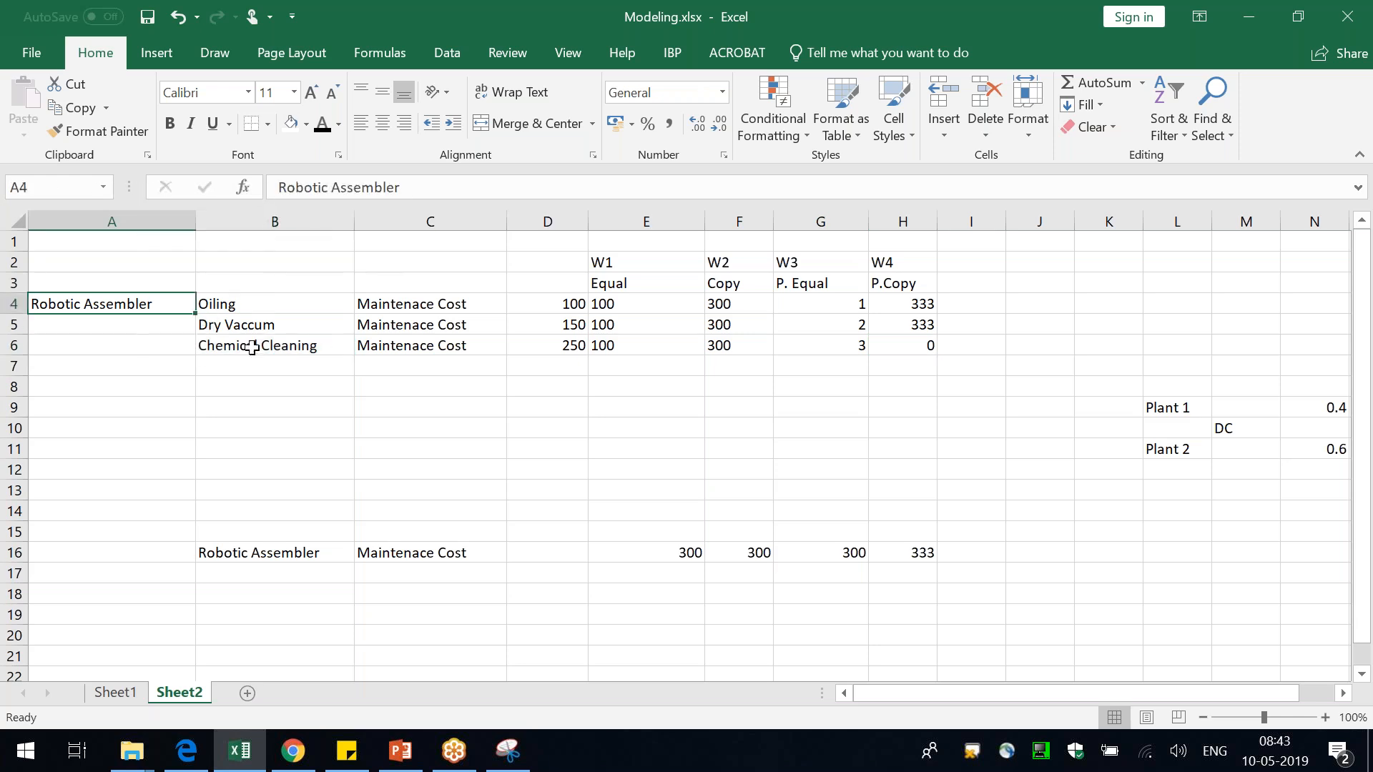
click(214, 347)
click(907, 347)
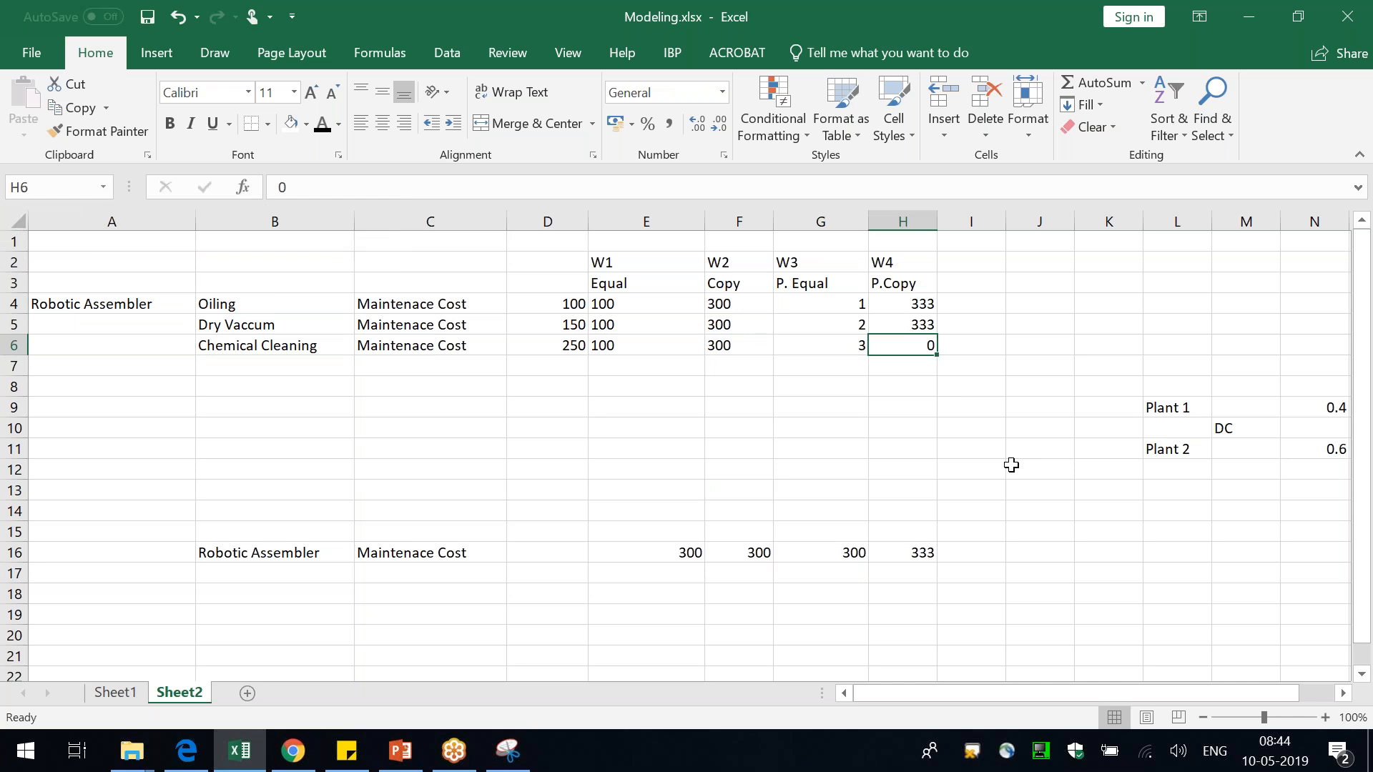
- Switch to Chrome, reload the TESTCONFIG activation log on the Application Logs page and check its latest entries
key(alt+Tab)
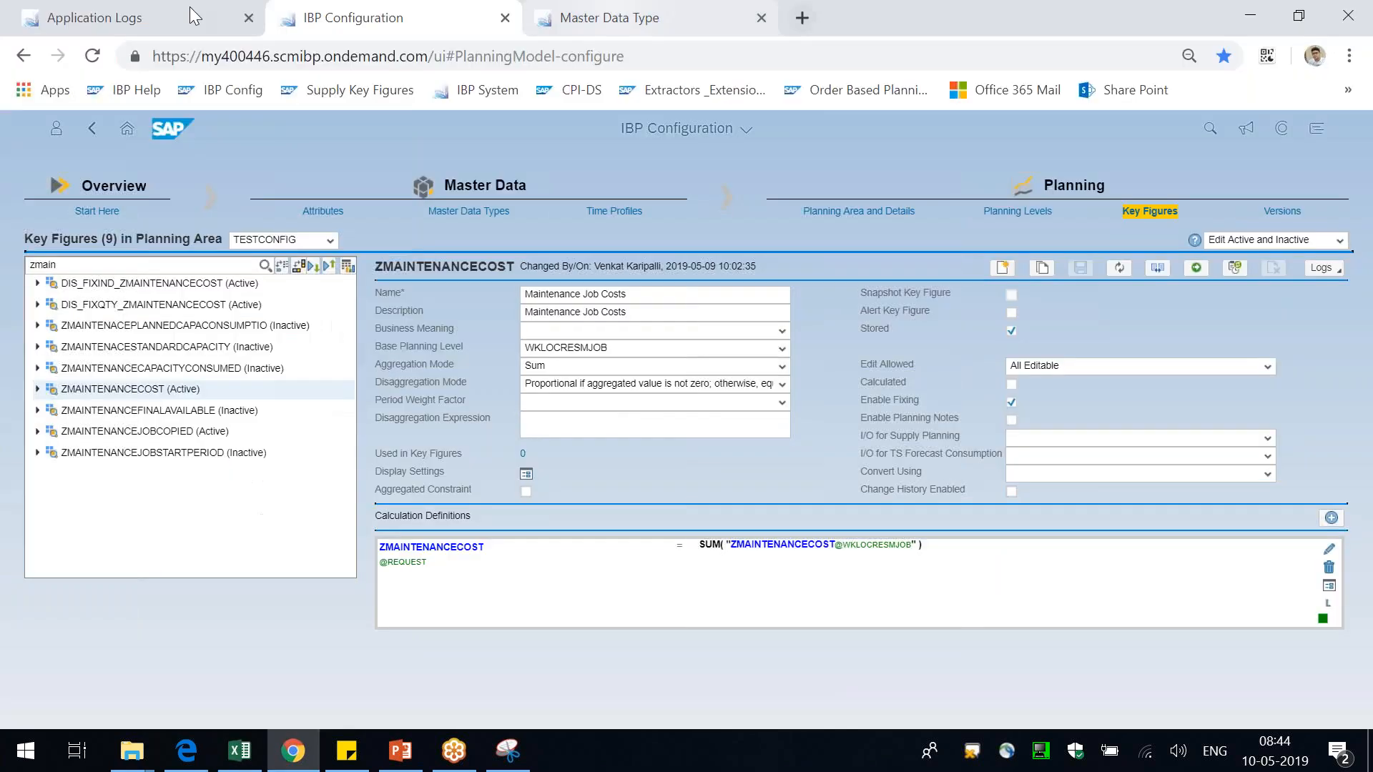
click(71, 19)
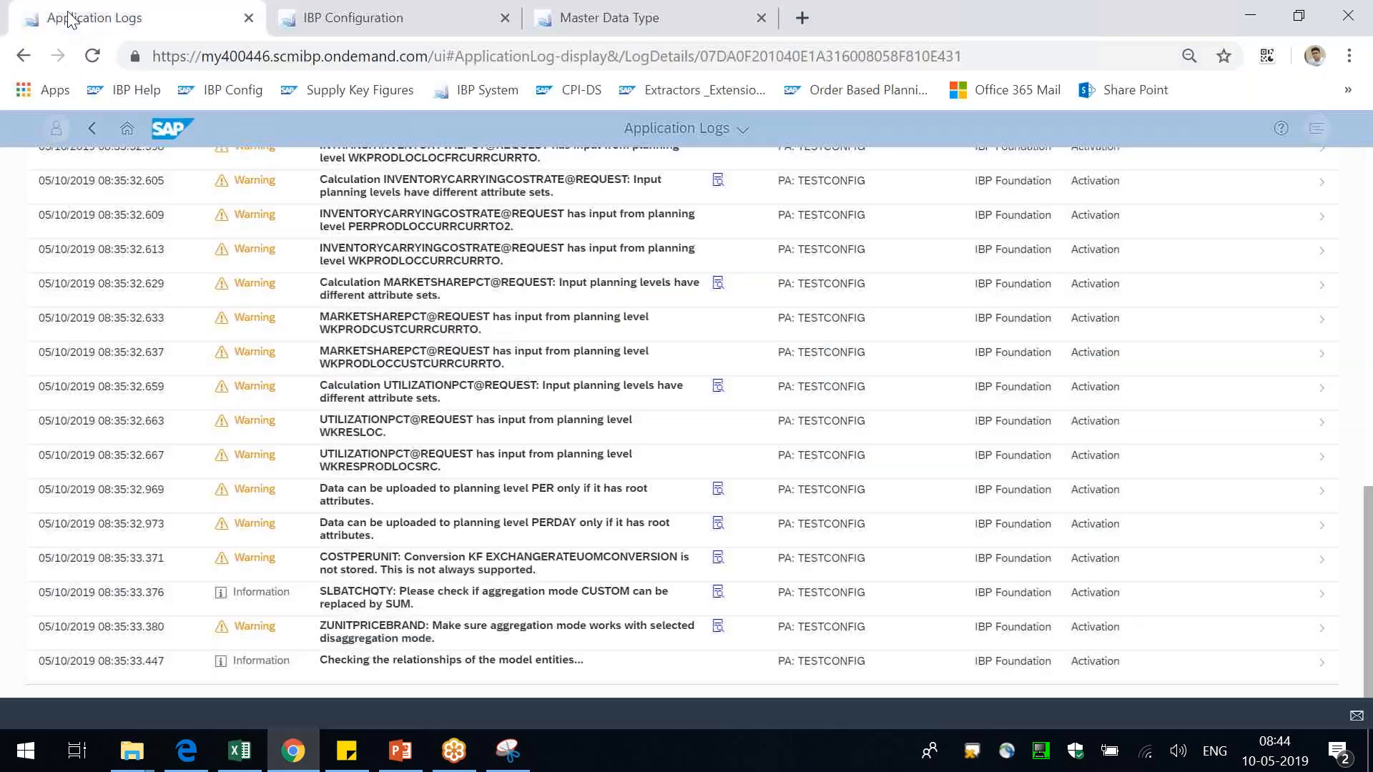
click(92, 56)
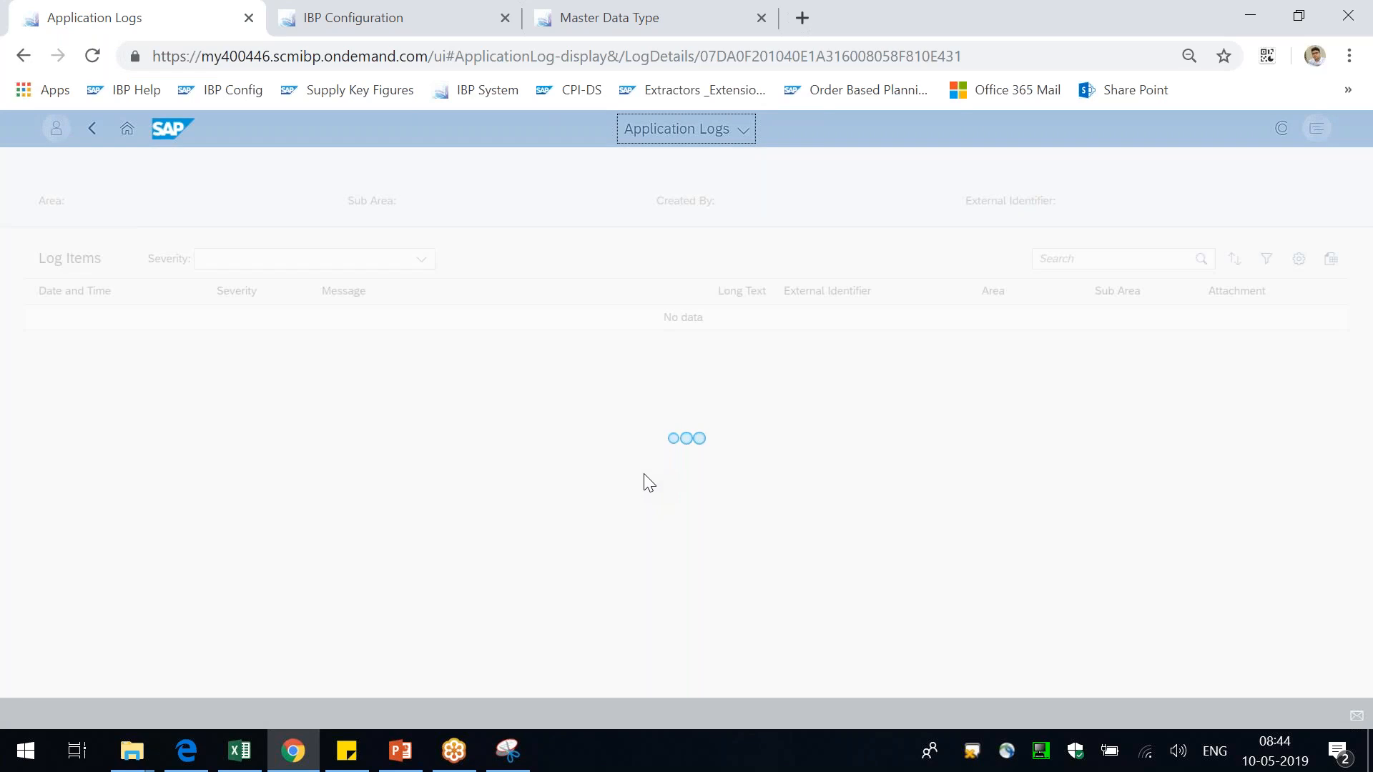
scroll(624, 508, down, 5)
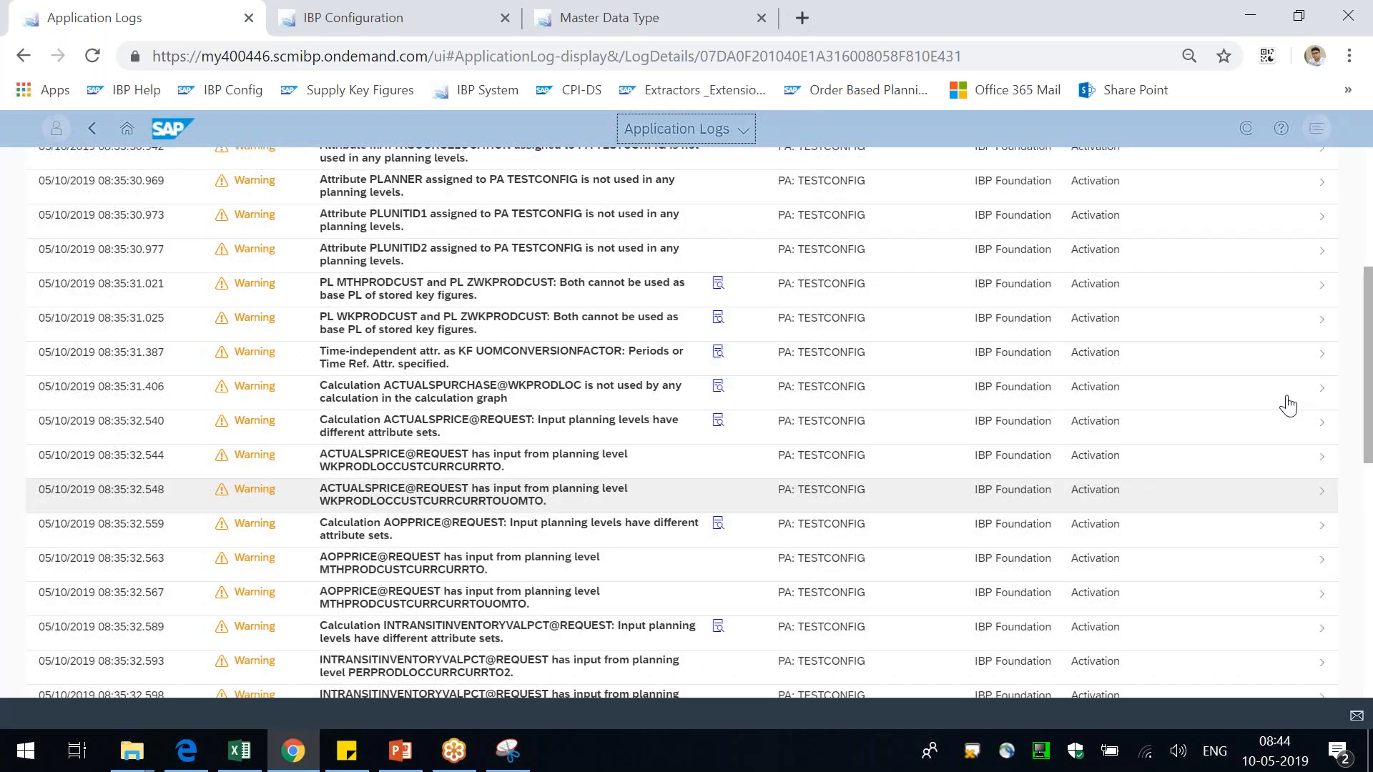
scroll(1359, 443, down, 10)
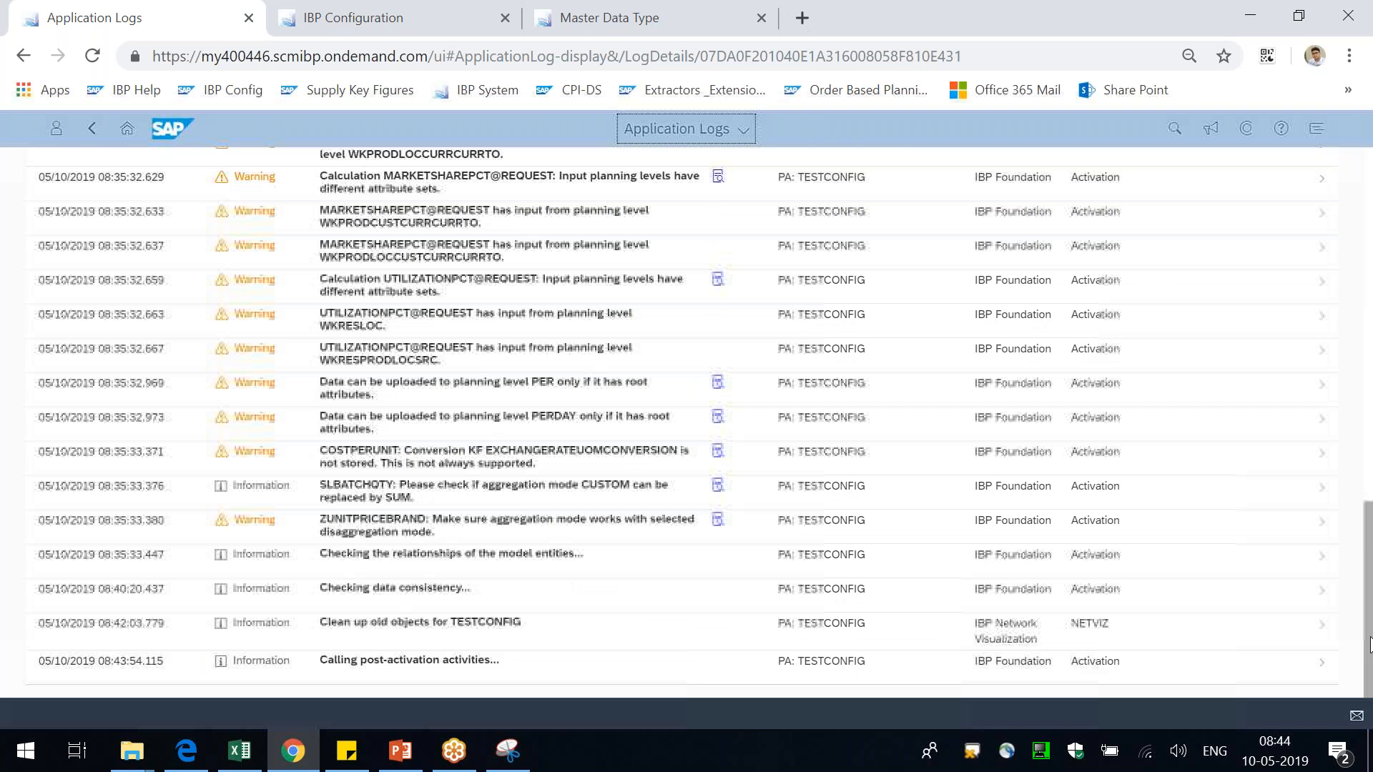
drag(387, 661, 541, 667)
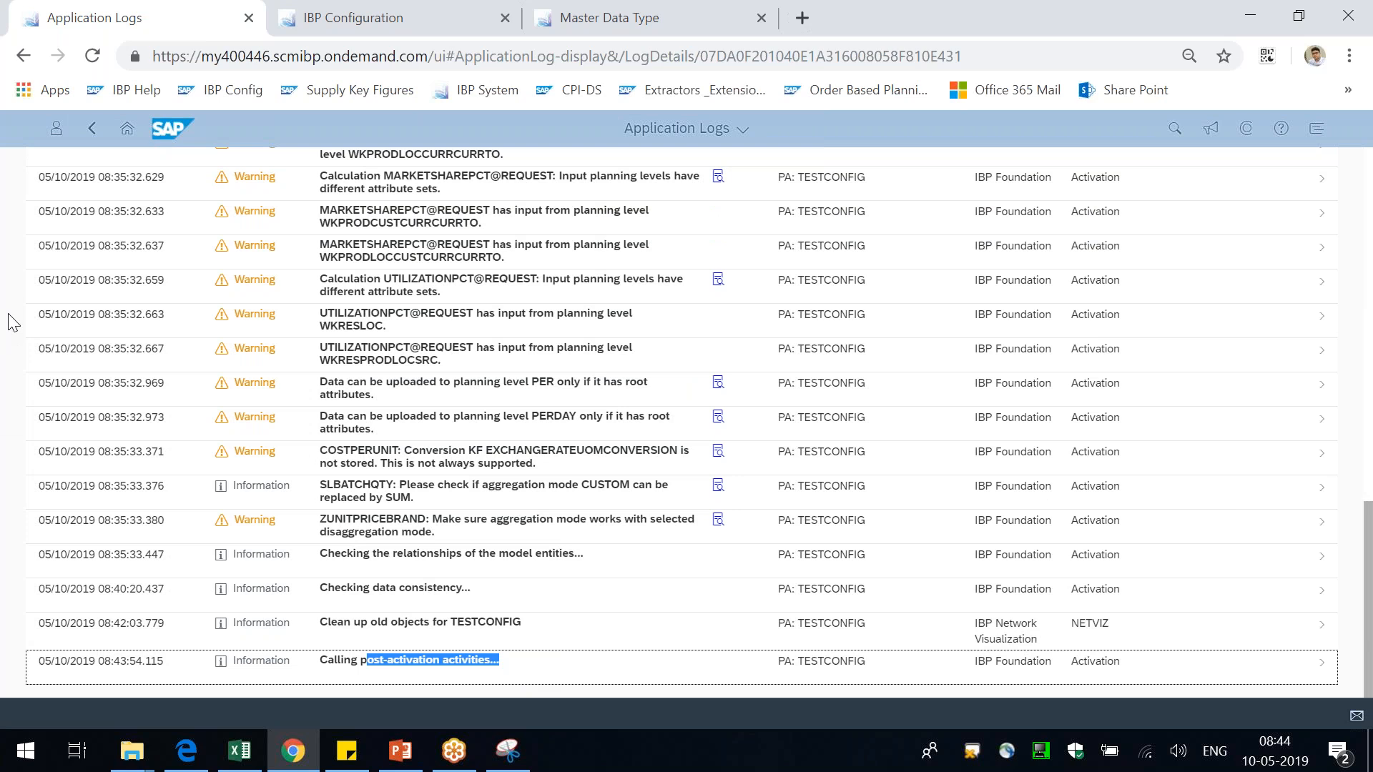
- Switch to PowerPoint, add a slide after slide 8, delete its title placeholder and extend the content box toward the slide's upper edge
click(400, 751)
right_click(100, 694)
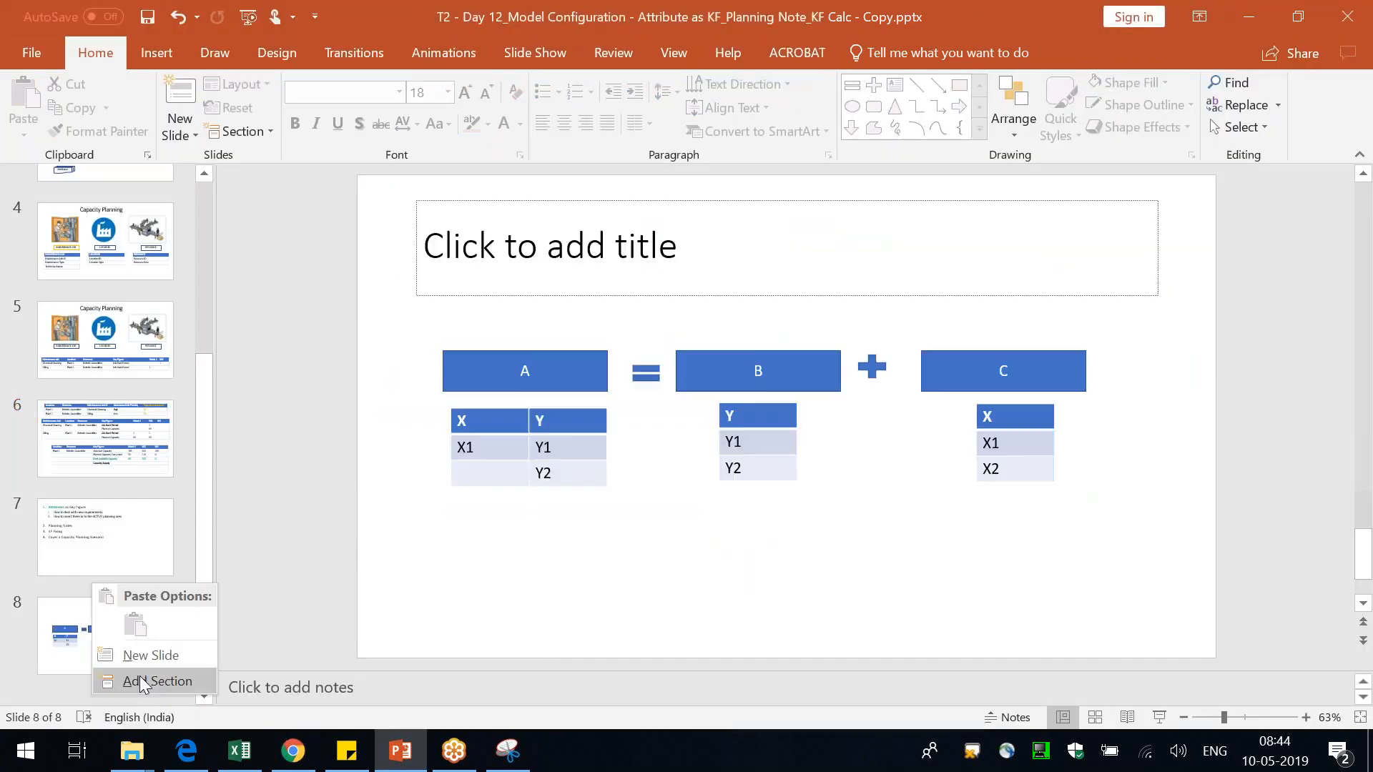
click(146, 661)
click(729, 241)
key(Delete)
click(627, 307)
drag(787, 307, 786, 212)
- Write the first numbered item "Load the master data (Capacity Consumed)" on the new slide
click(650, 242)
key(BackSpace)
text(1.)
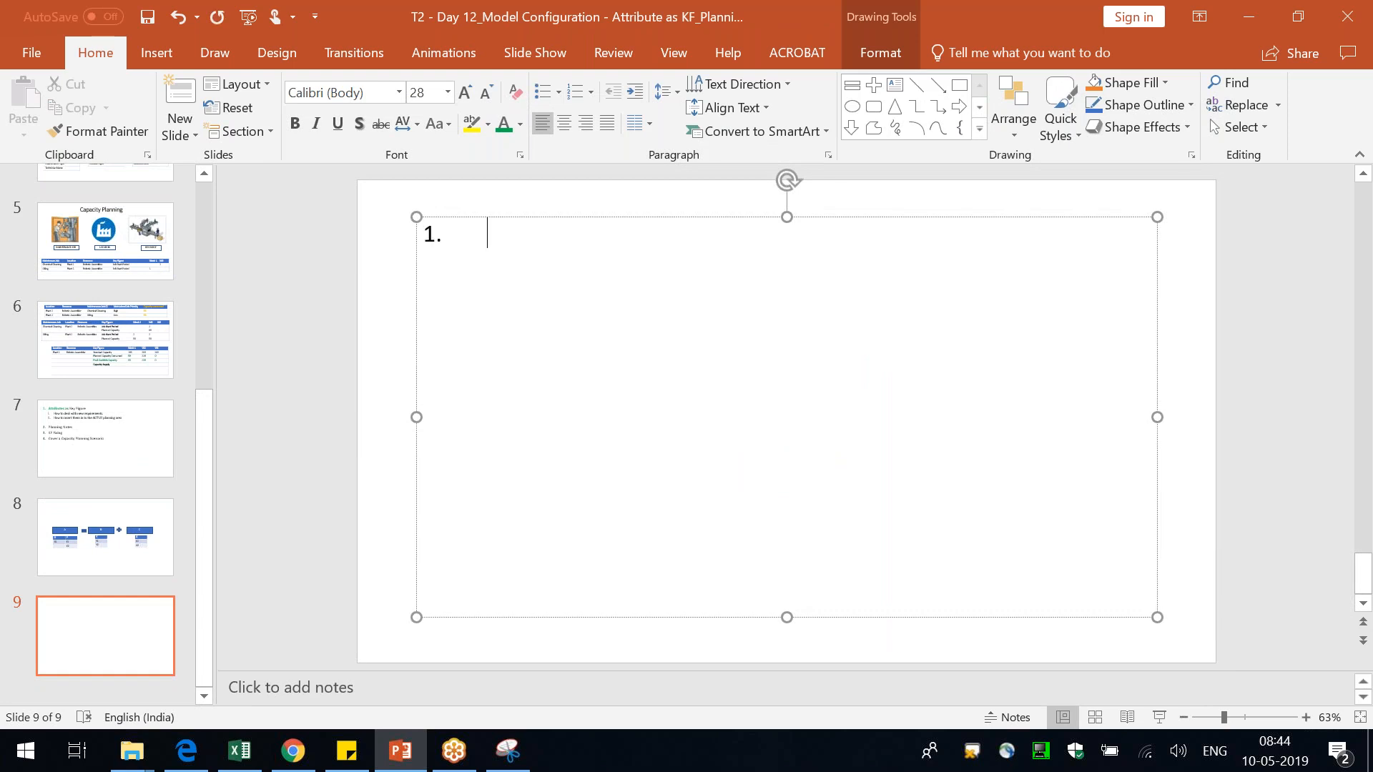
text(Load the master data )
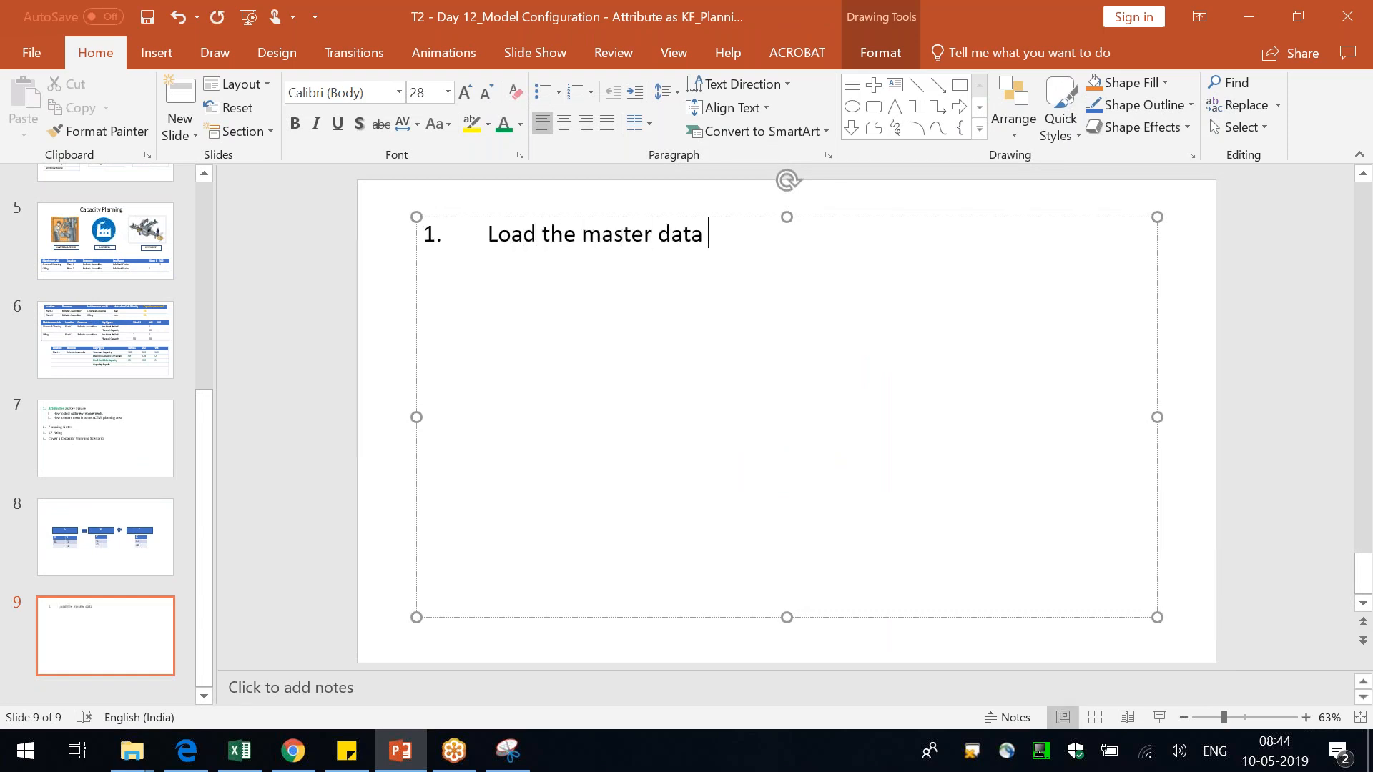
text((Cpa)
key(BackSpace)
key(BackSpace)
key(BackSpace)
text(P)
key(BackSpace)
text(apacity COn)
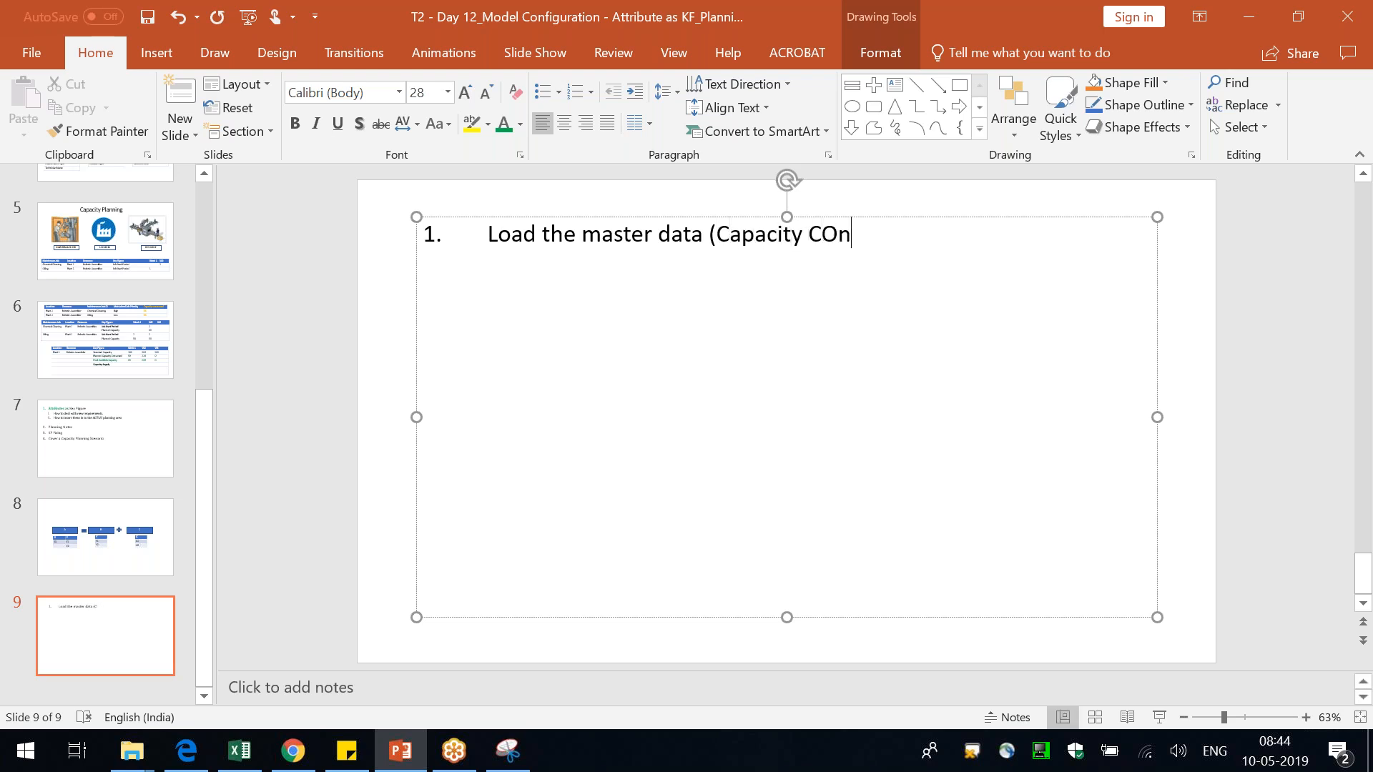
text(sumed))
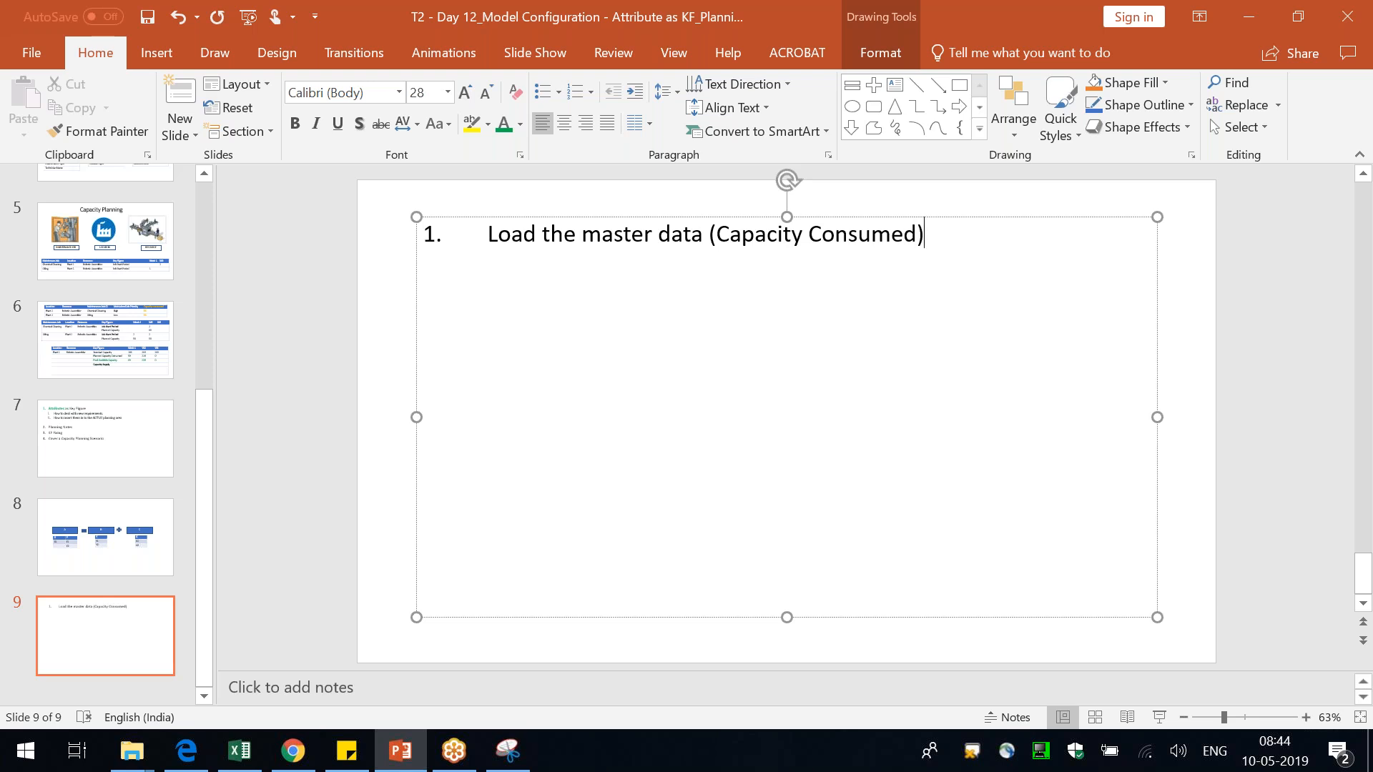
- Add a second numbered item reading "Verify the Attribute"
key(Return)
text(Verf)
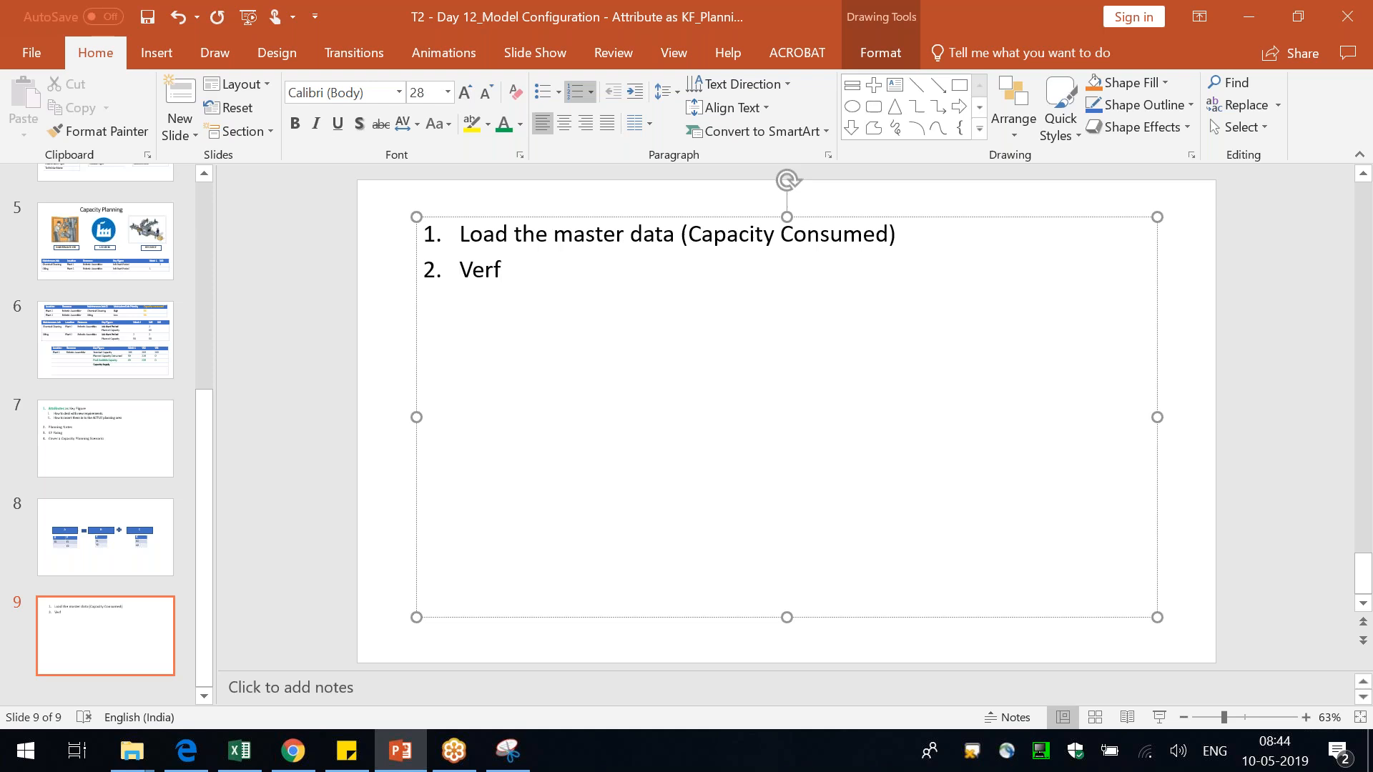
key(BackSpace)
text(ify the Attribute)
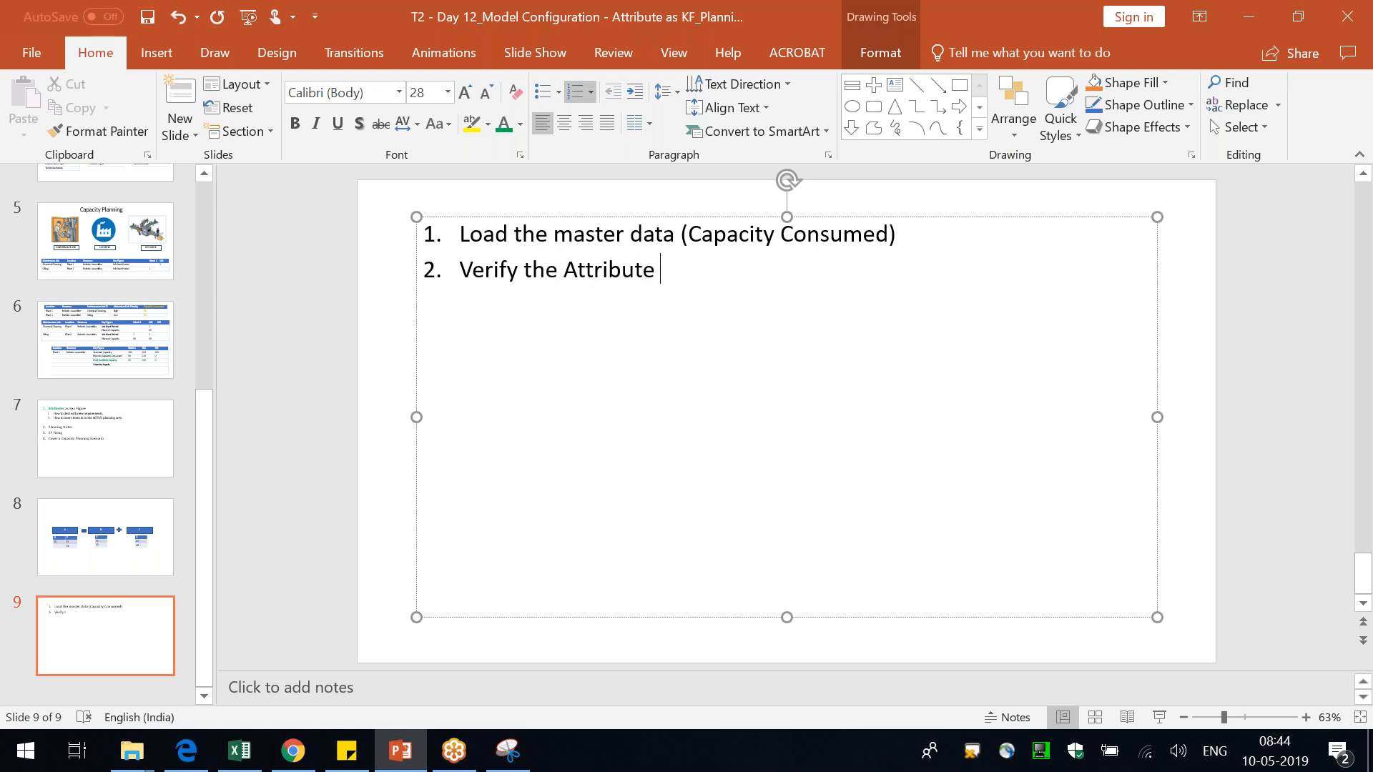
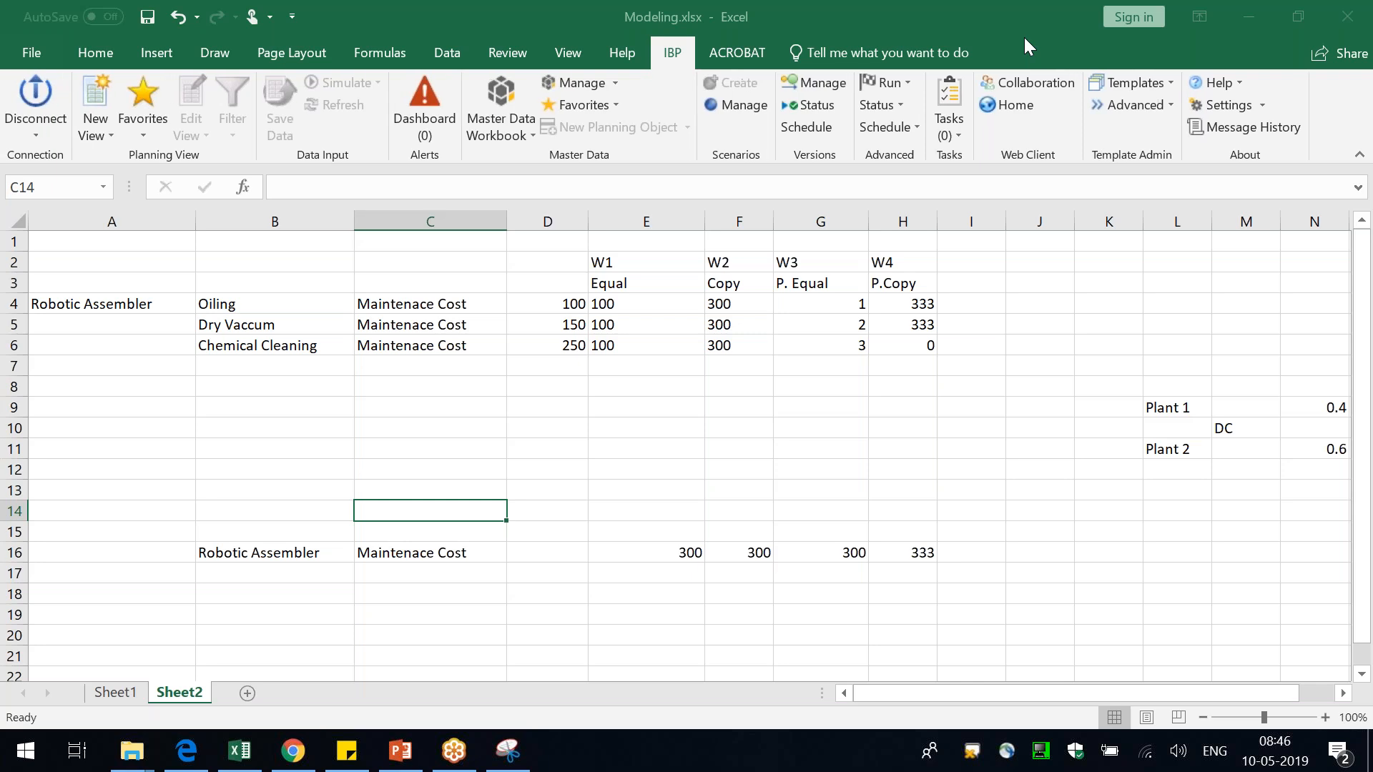
click(1109, 303)
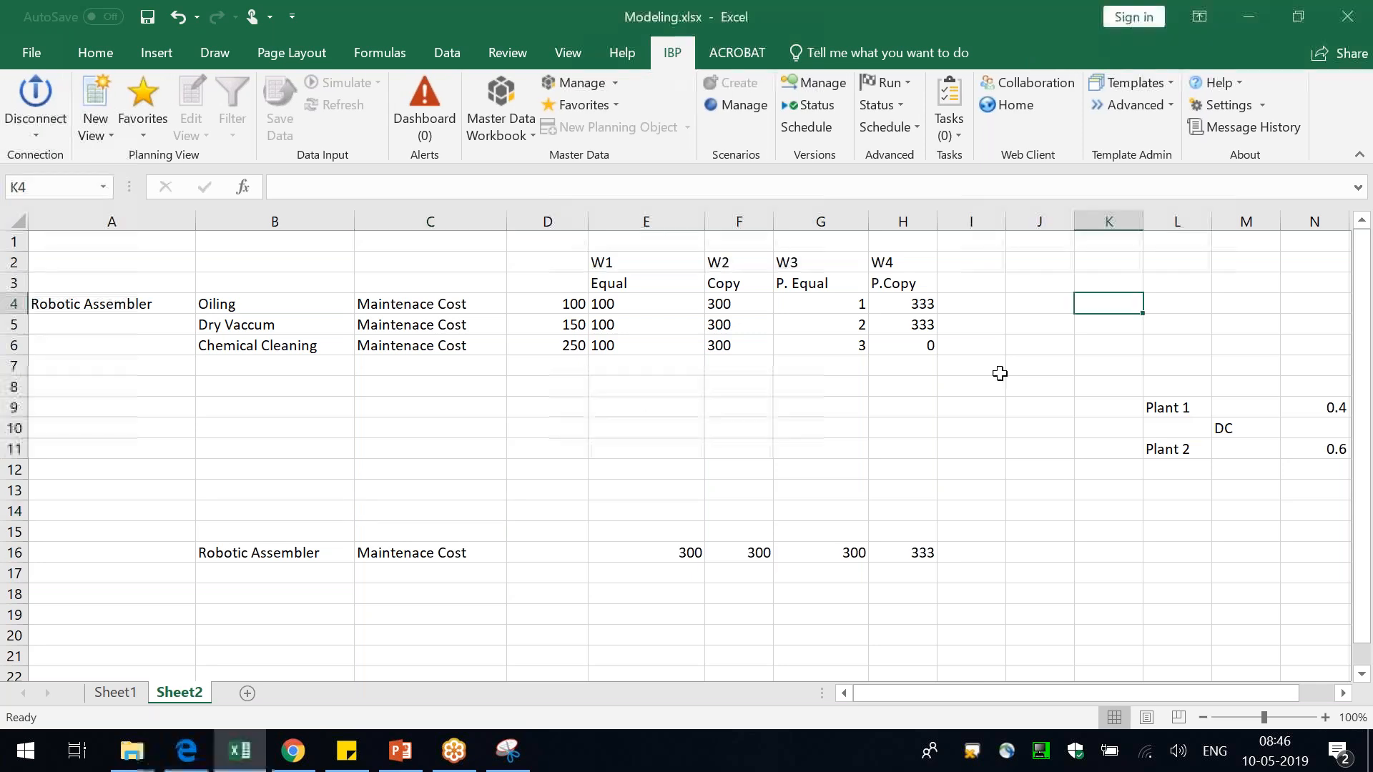
click(527, 74)
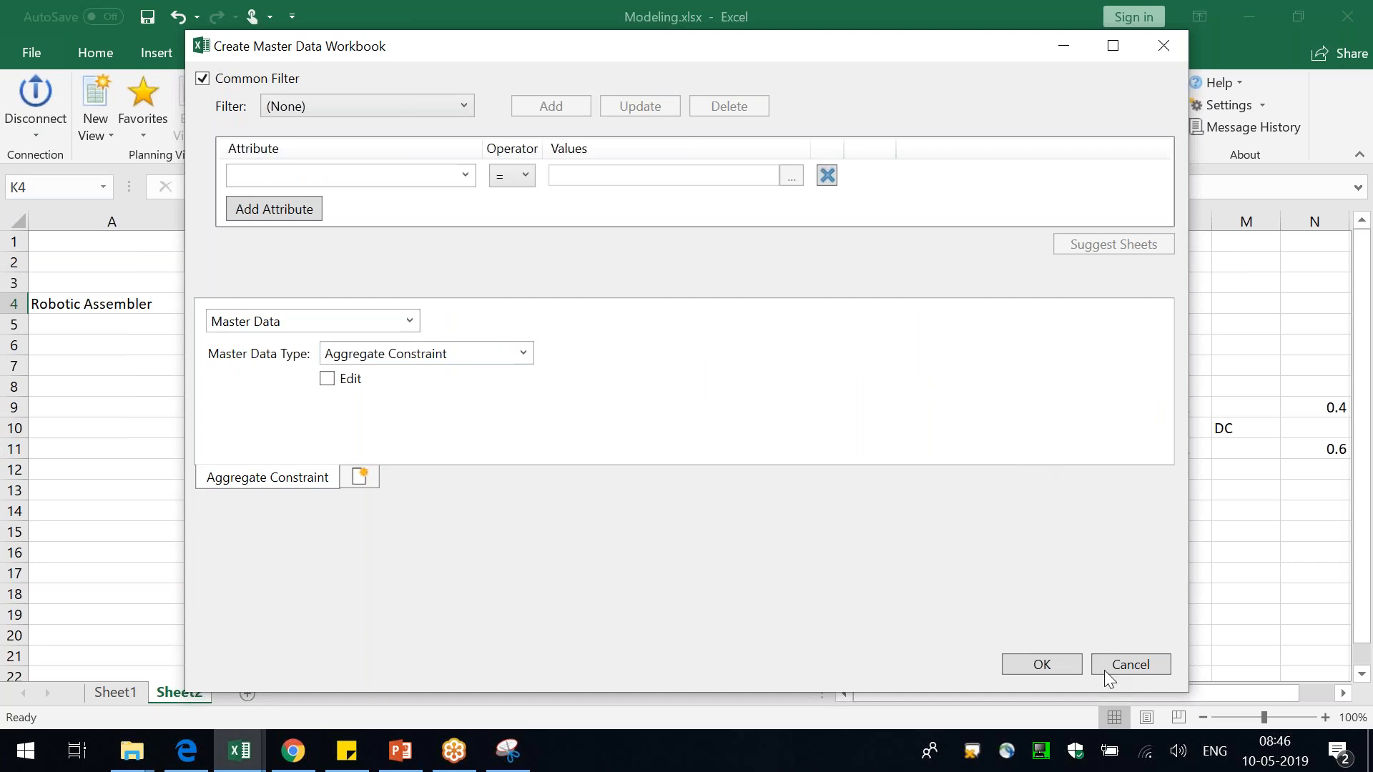
click(1105, 665)
- Open the Container Planning template from the IBP add-in in Excel
key(alt+Tab)
click(256, 286)
click(1139, 80)
mouse_move(1207, 290)
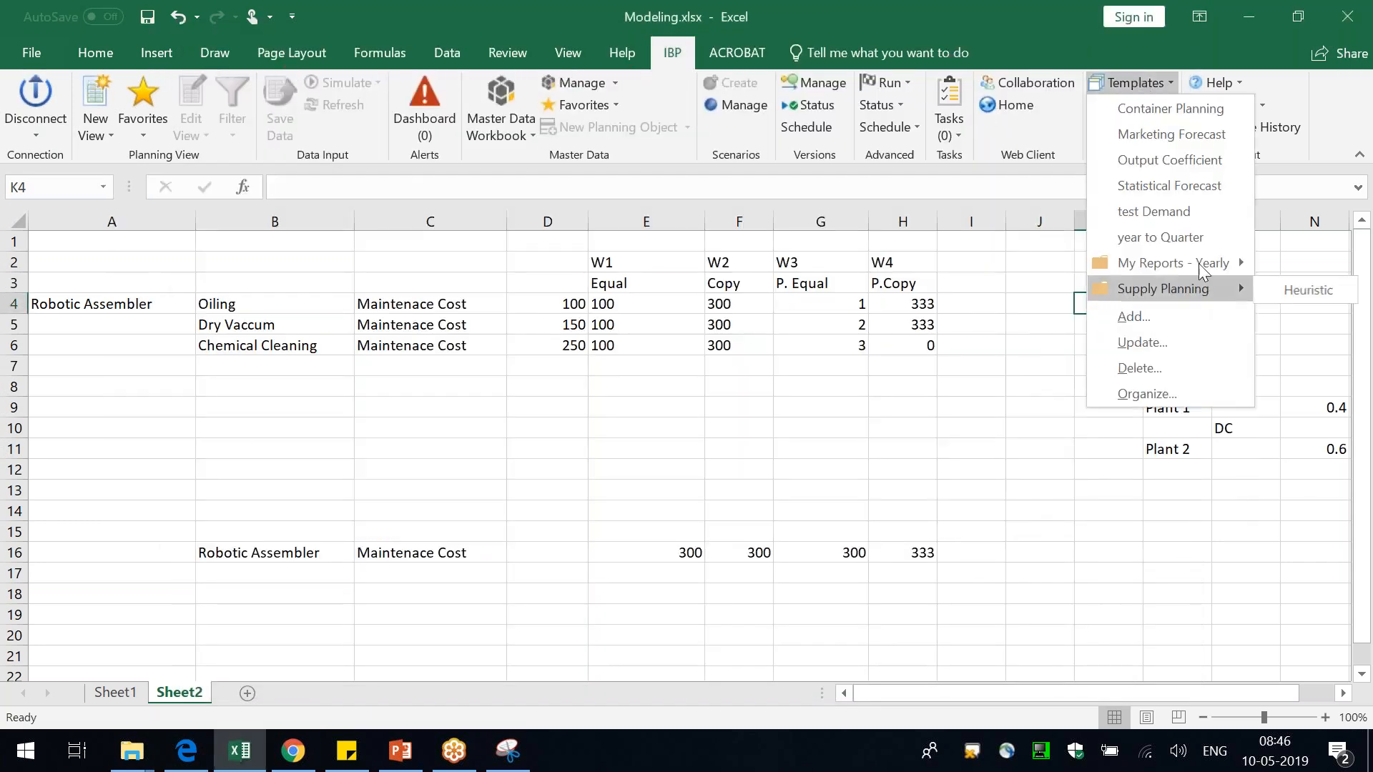
click(1170, 110)
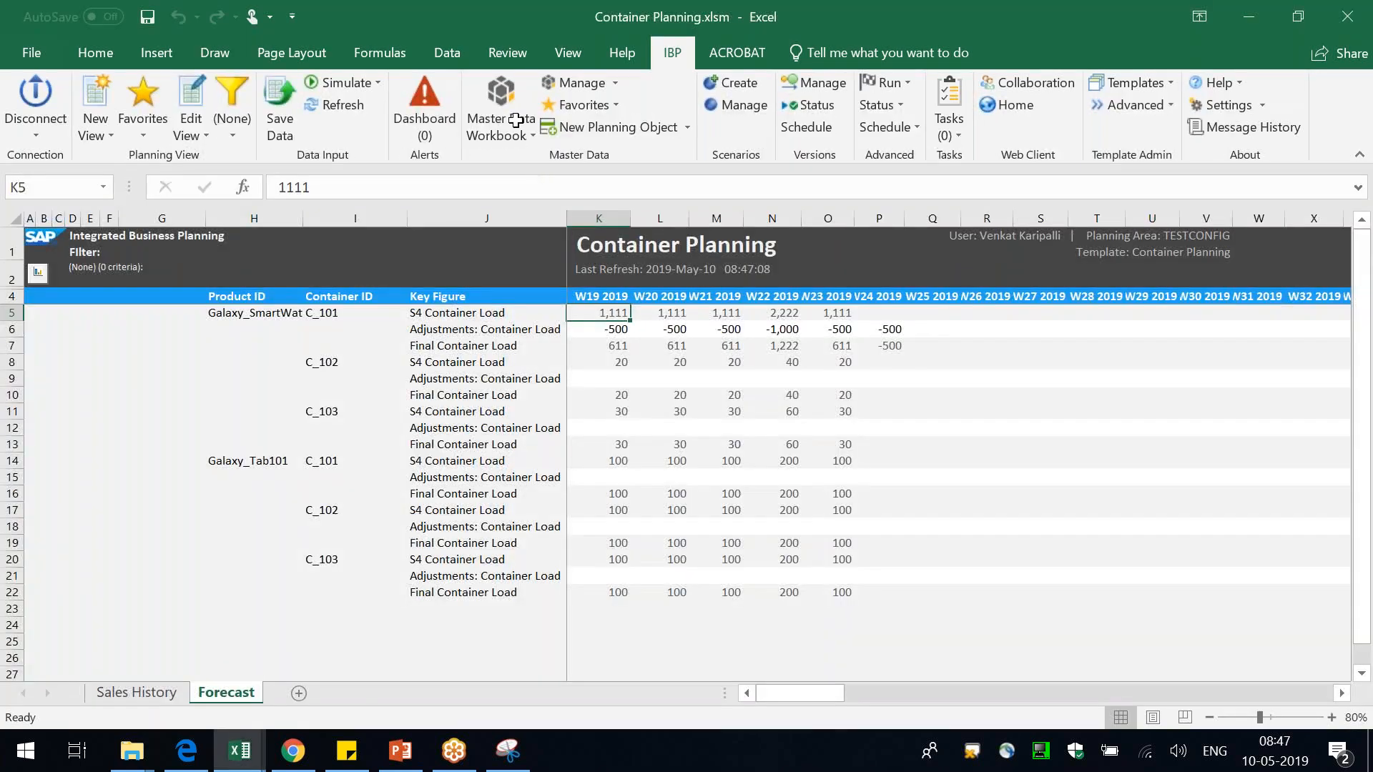
- Create an editable master data workbook for the Location Resource Maintenance Job master data type
click(828, 493)
click(500, 93)
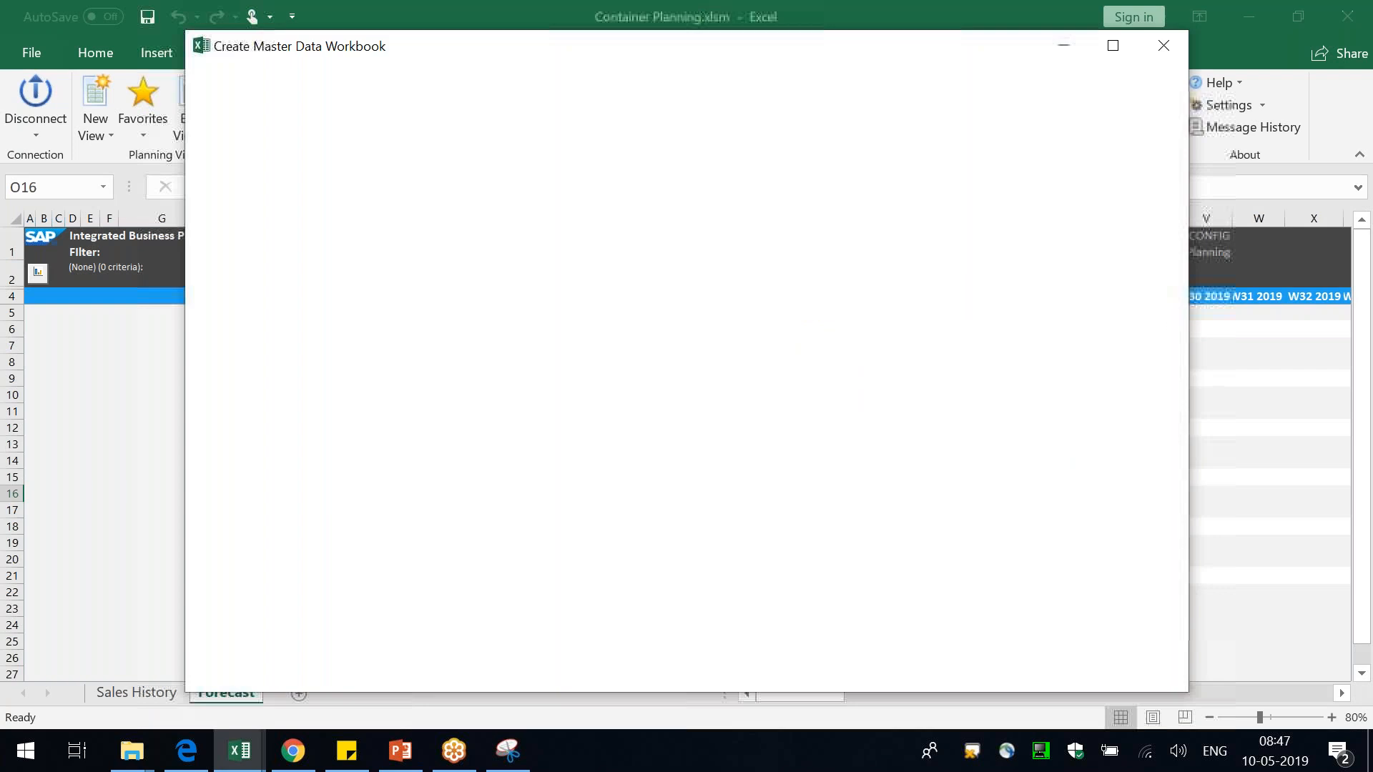
click(523, 353)
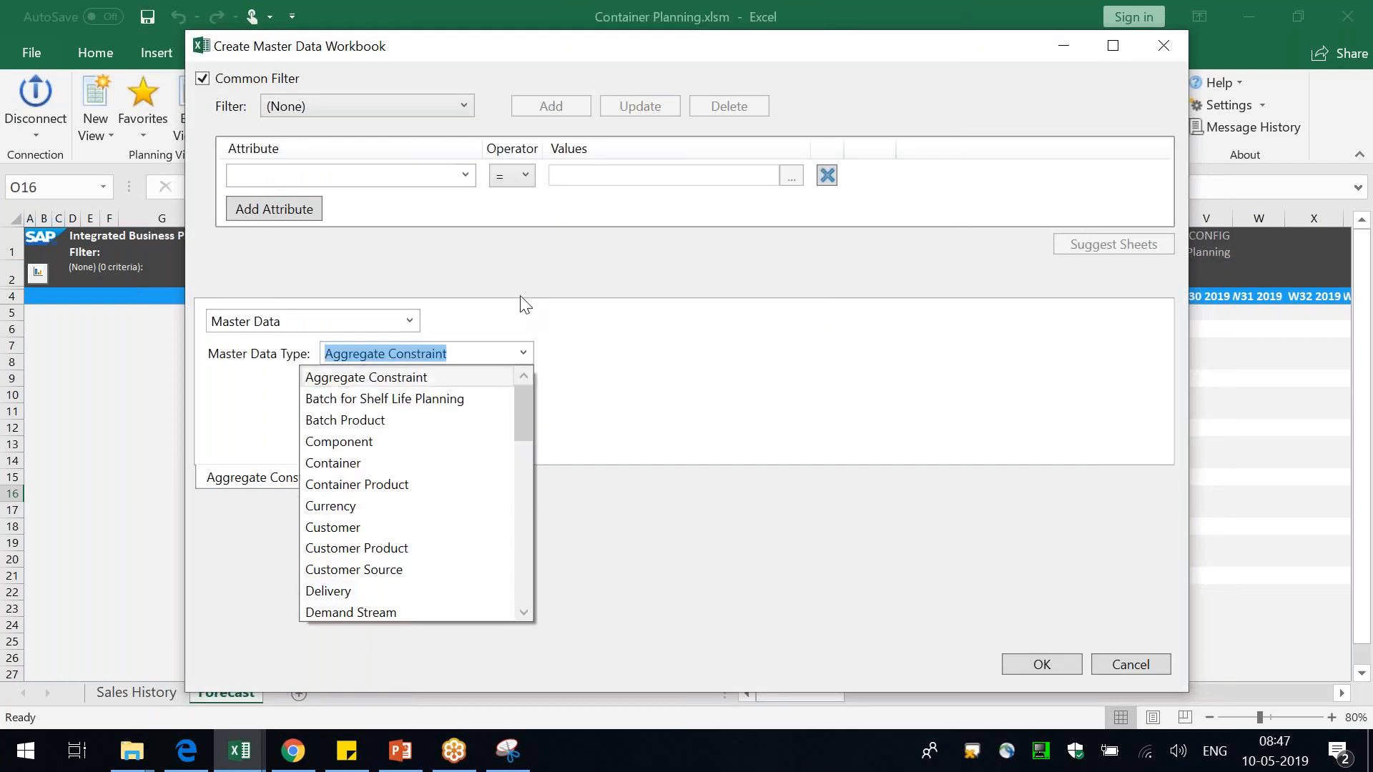
text(Location Resource)
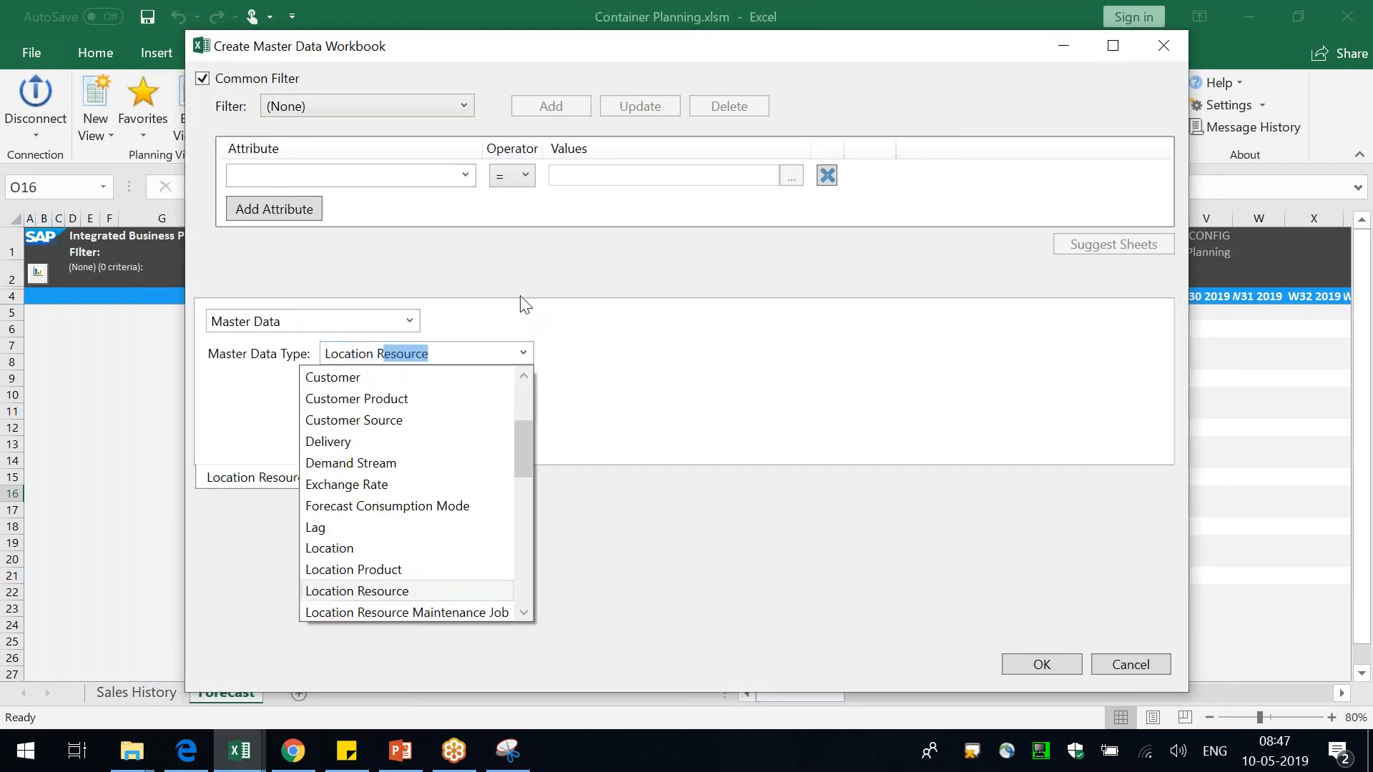
click(450, 611)
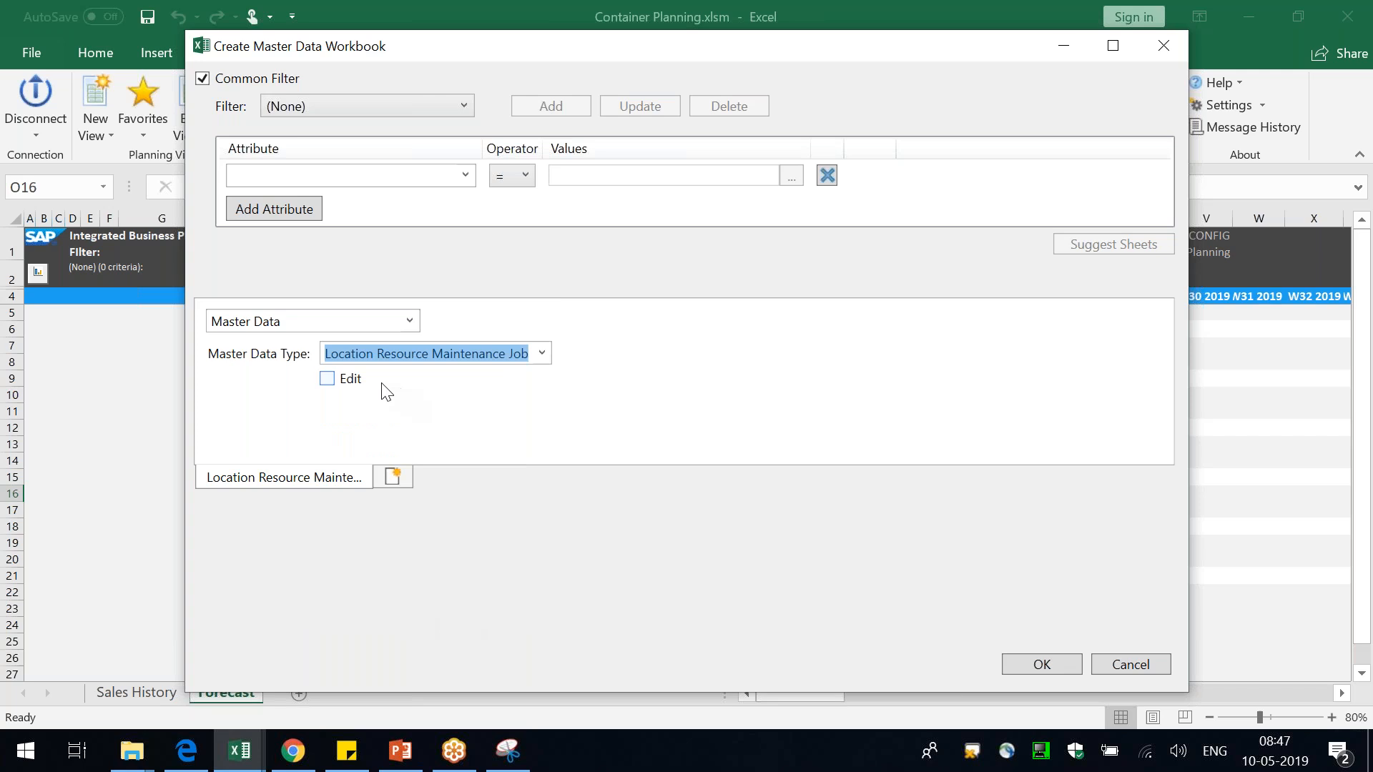
click(358, 381)
click(1061, 666)
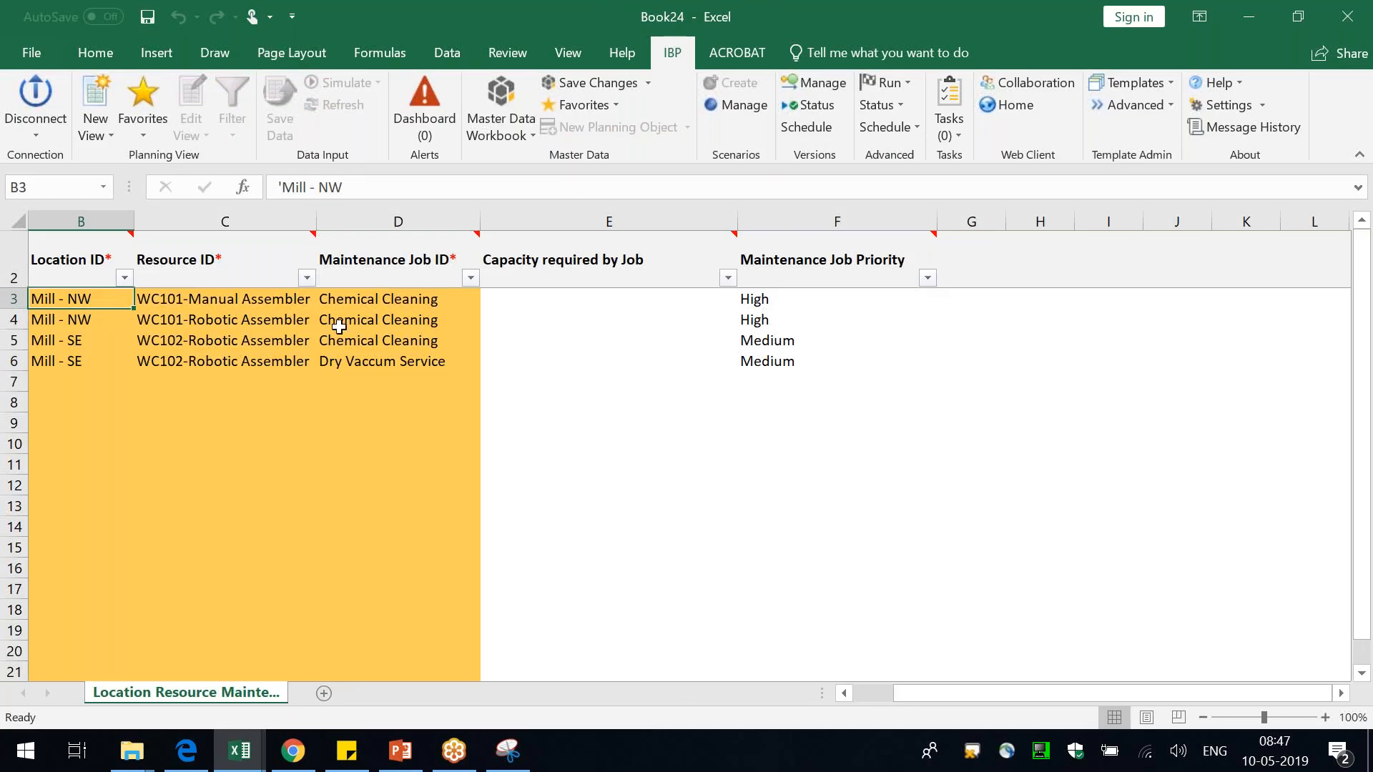
- Widen the Resource ID column and review the resources and maintenance jobs listed for Mill - NW and Mill - SE
drag(318, 220, 341, 219)
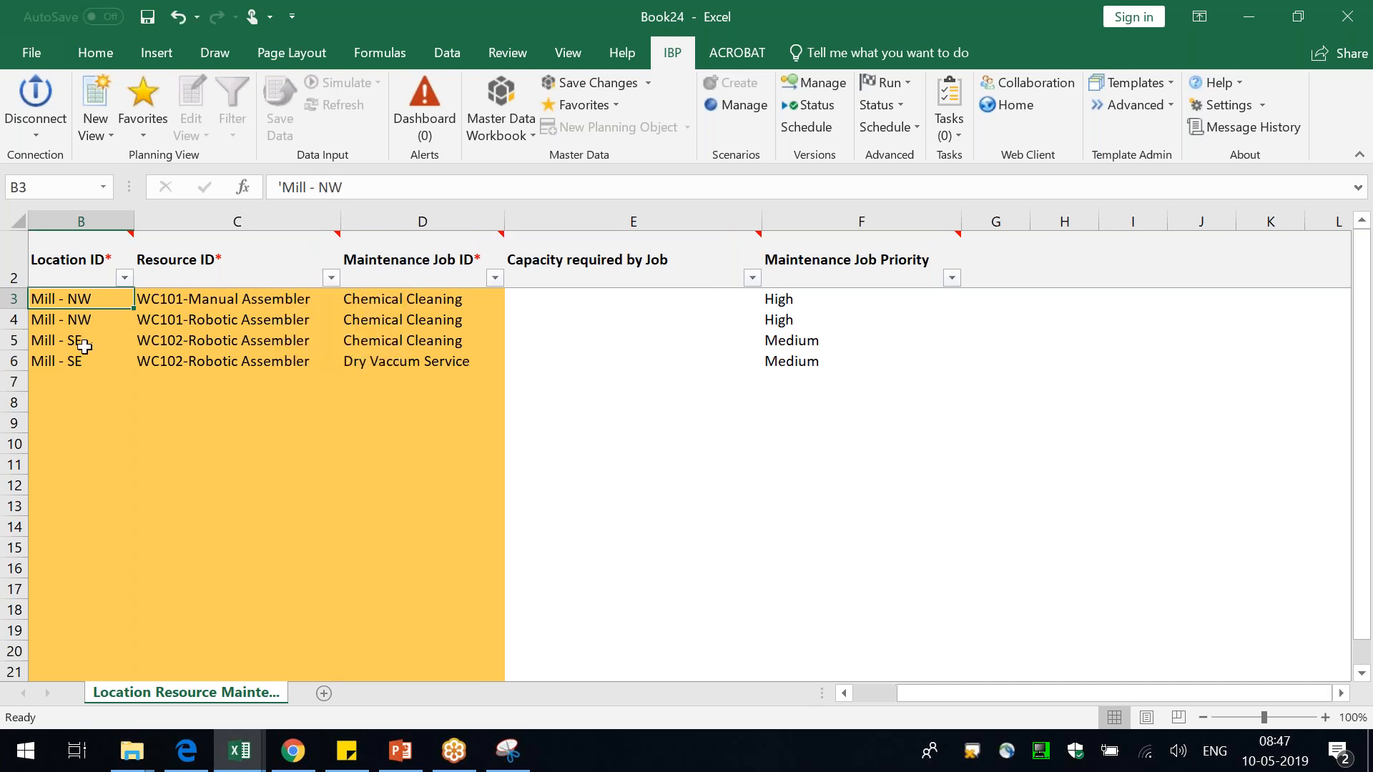
drag(266, 300, 276, 333)
click(268, 320)
drag(454, 300, 447, 320)
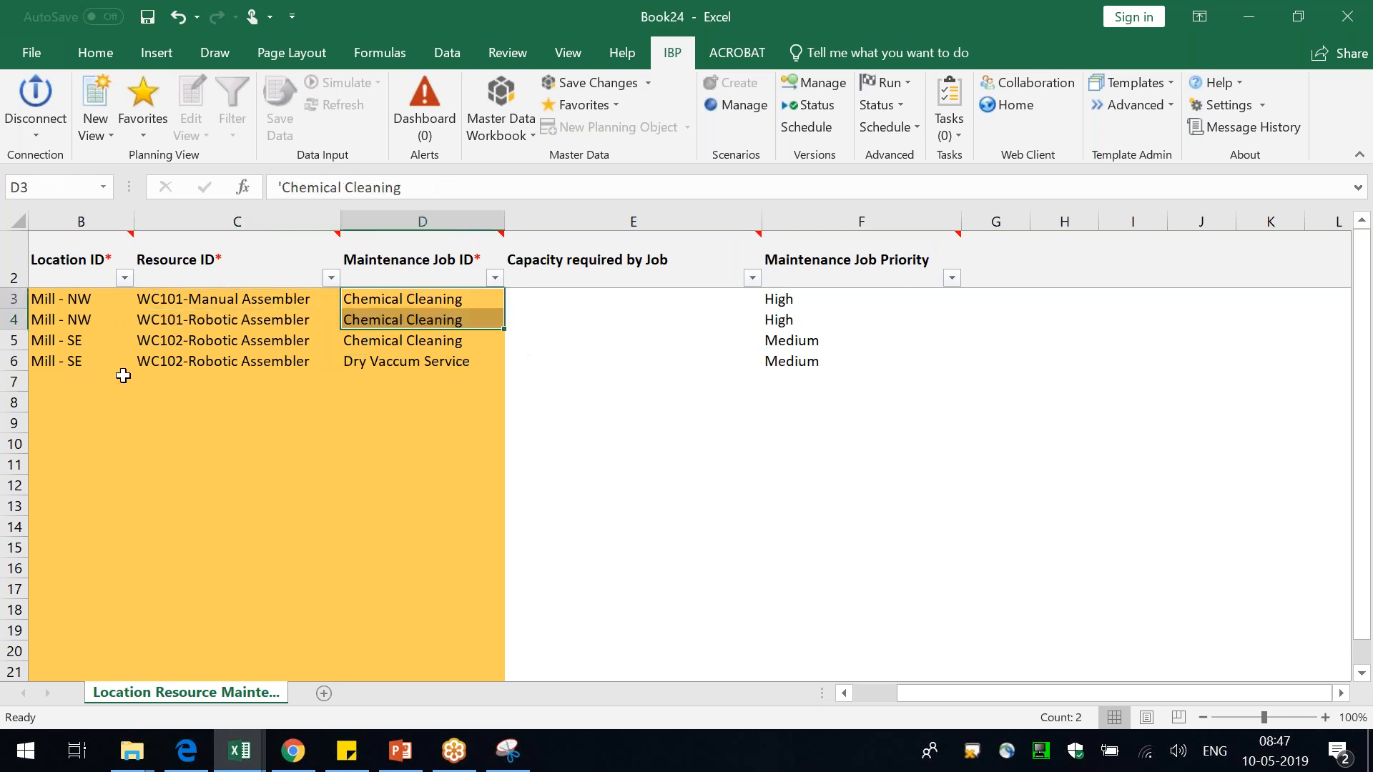
click(86, 402)
click(102, 351)
drag(103, 350, 105, 362)
drag(243, 346, 243, 358)
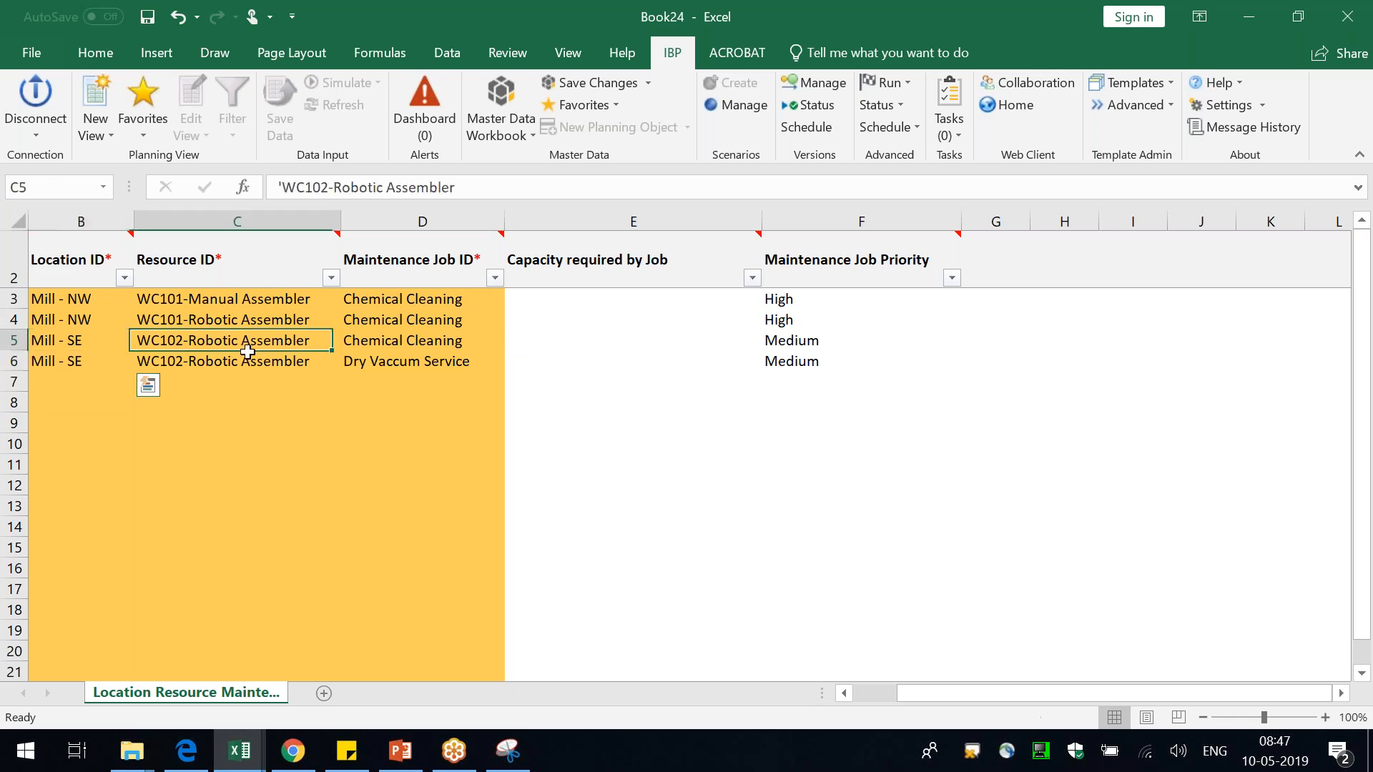
click(244, 404)
click(236, 340)
drag(417, 340, 422, 361)
- Set Capacity required by Job to 50 and 10 for the two Mill - NW rows
click(568, 300)
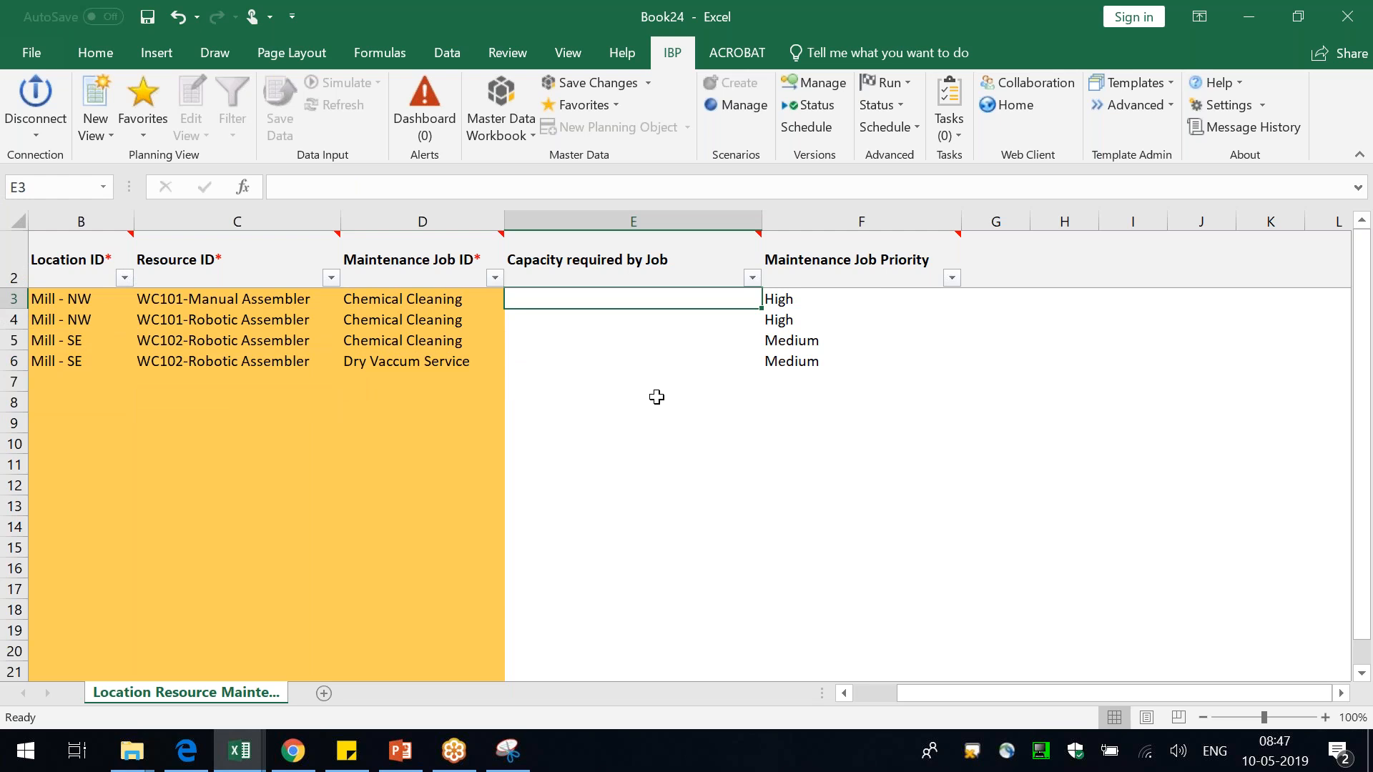
text(50)
key(Return)
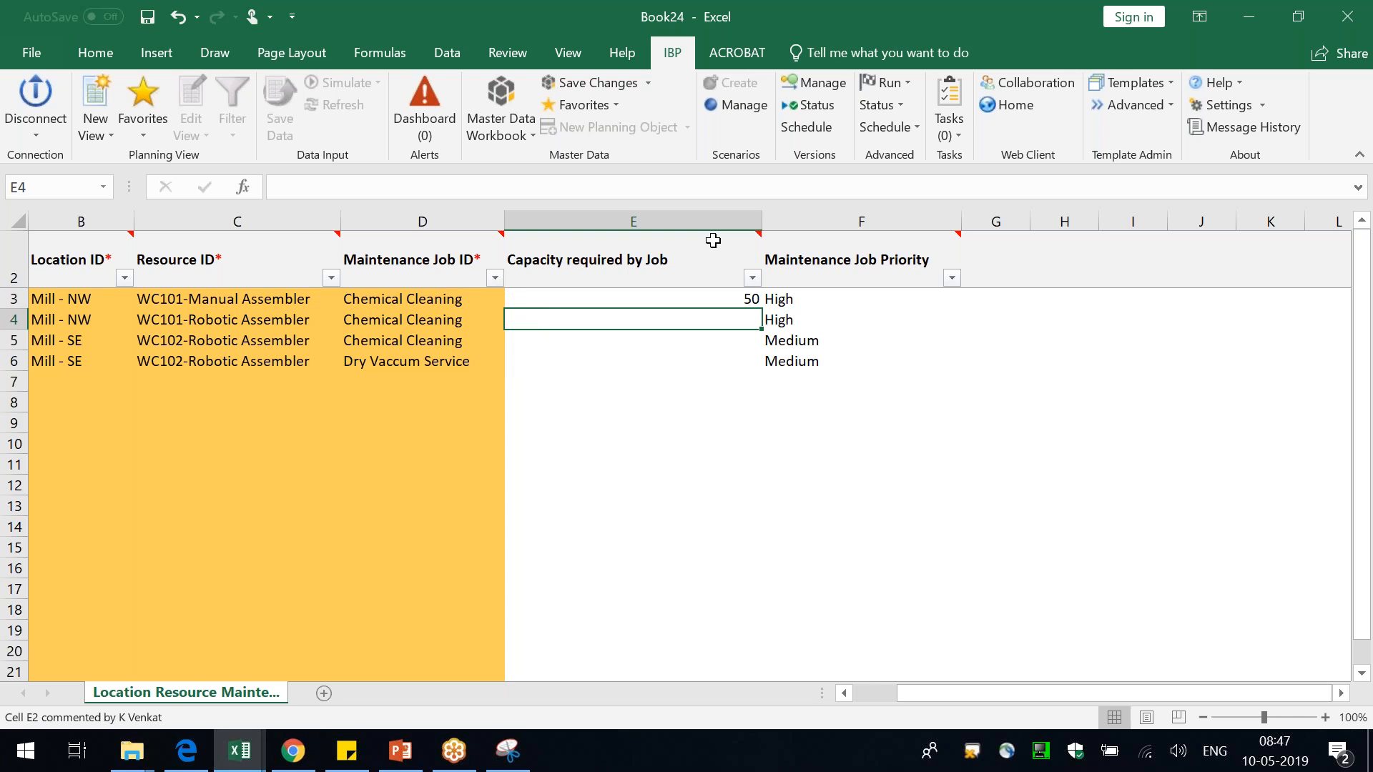
mouse_move(713, 240)
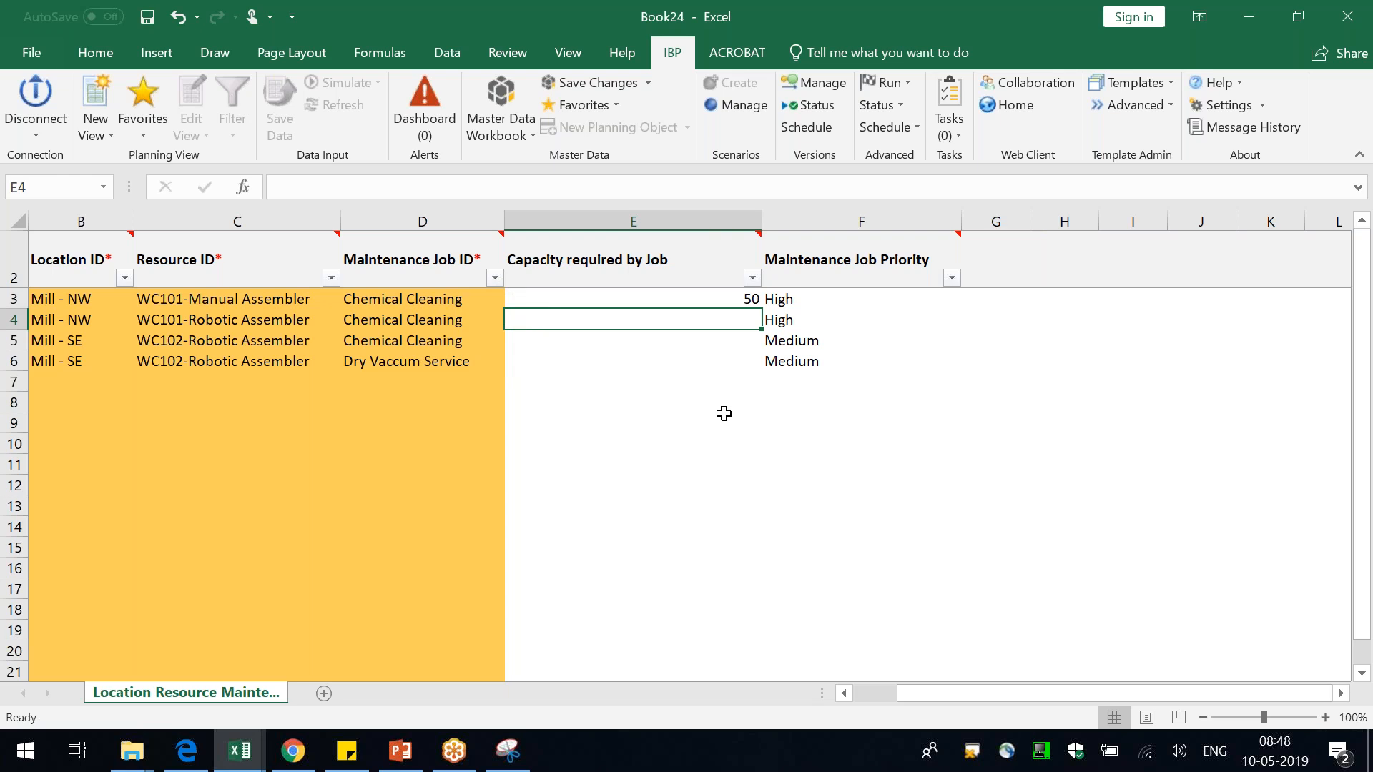
text(10)
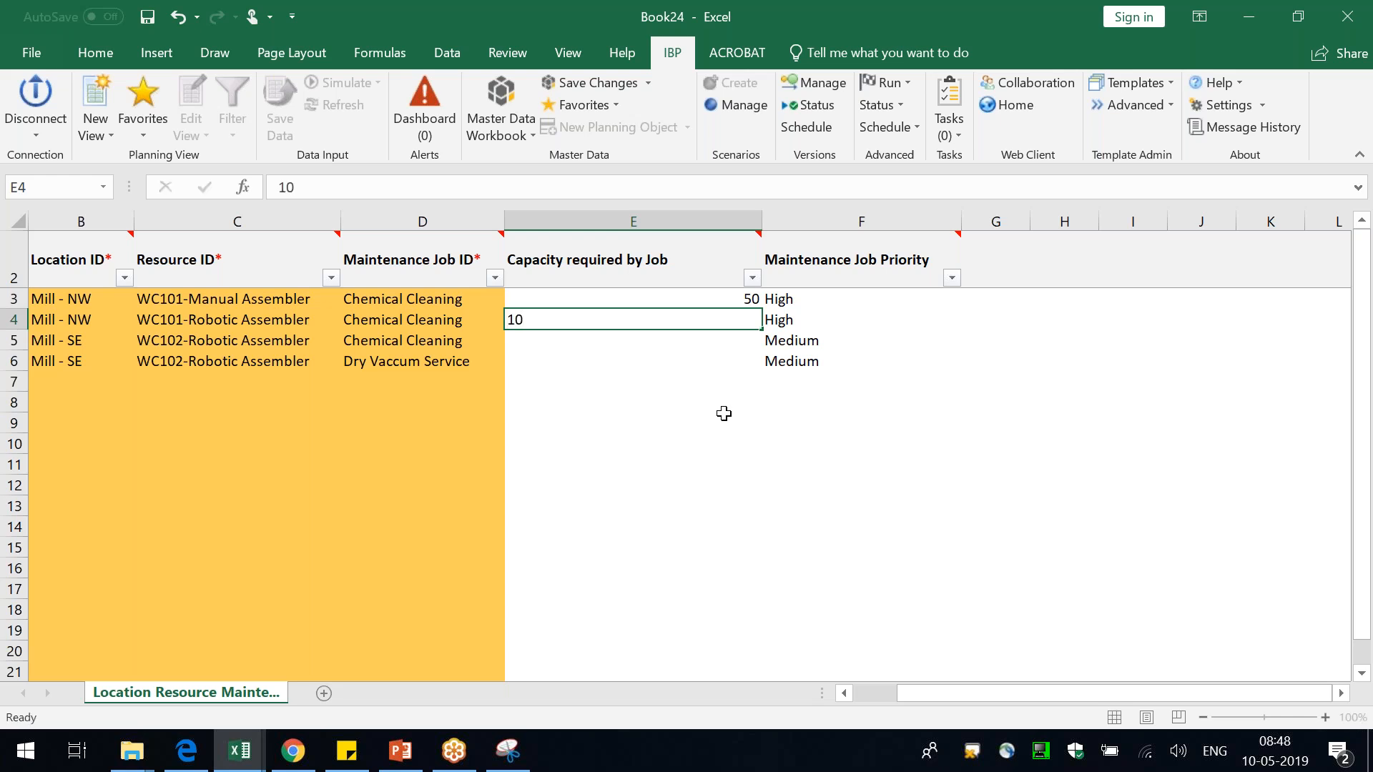
key(Return)
click(728, 320)
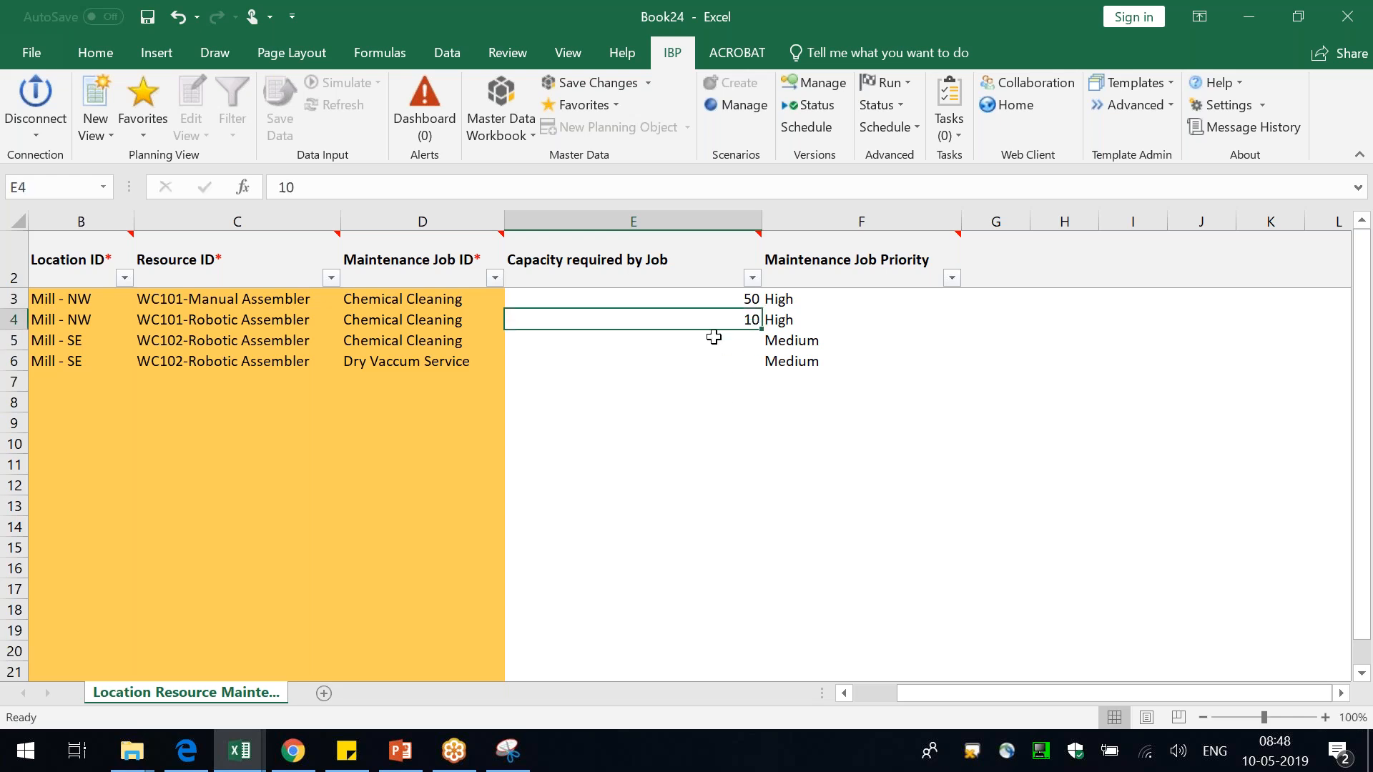
- Set Capacity required by Job to 20 and 100 for the two Mill - SE rows and save the master data changes
click(703, 340)
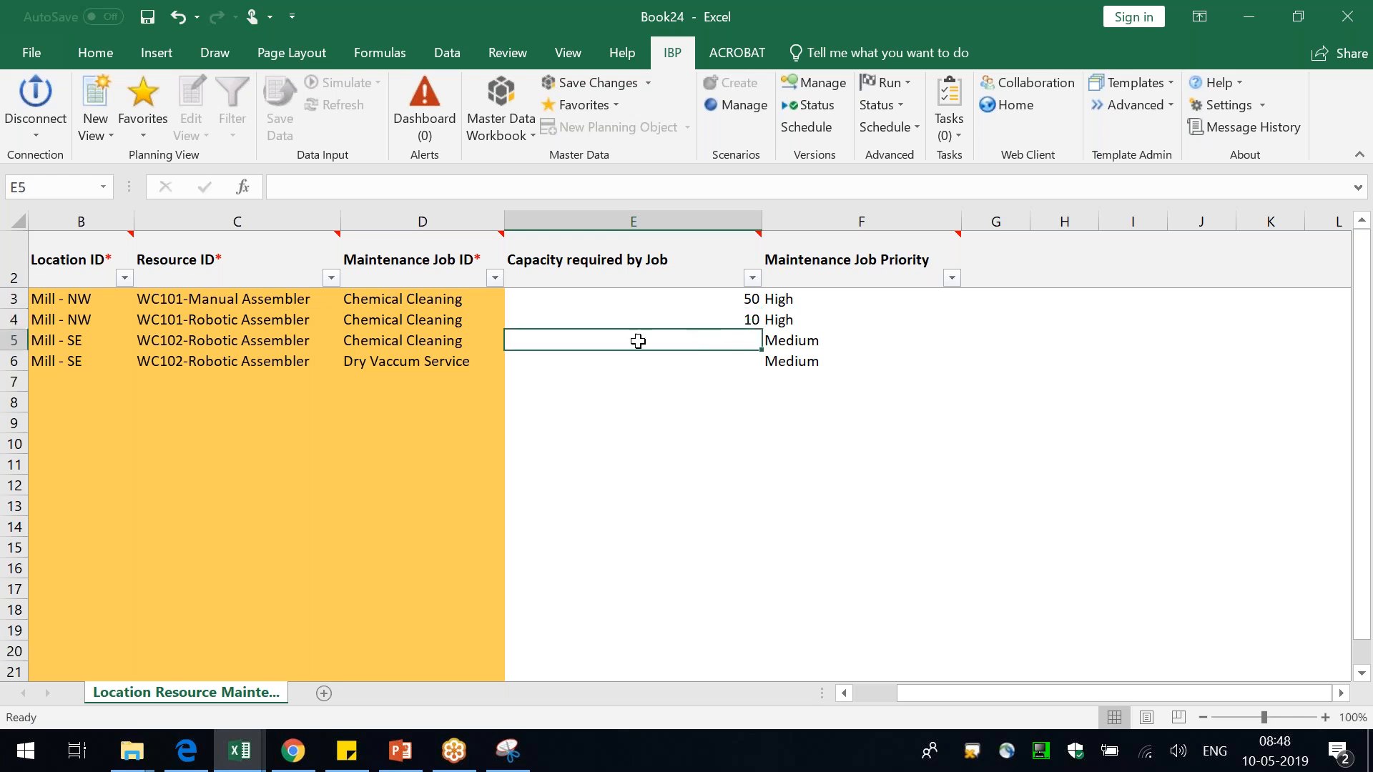
text(20)
key(Return)
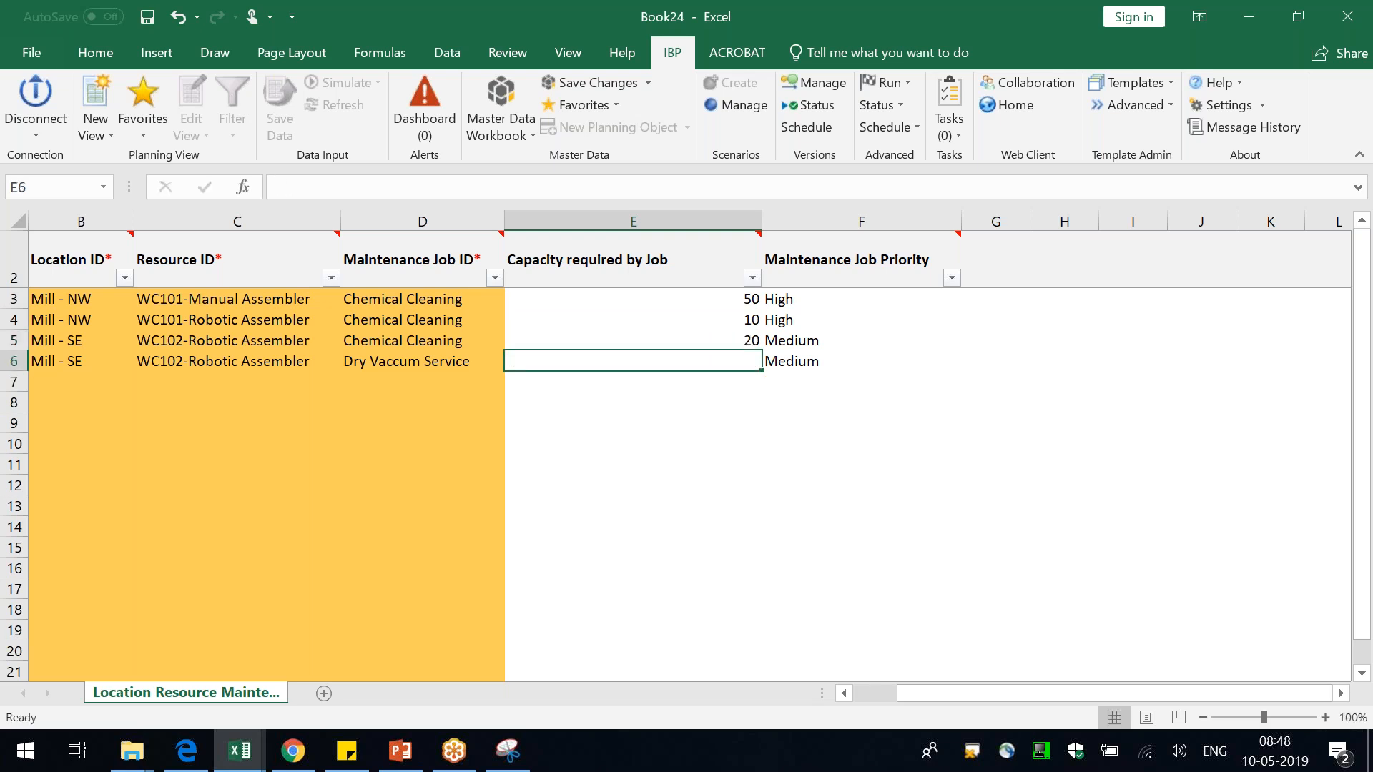
text(100)
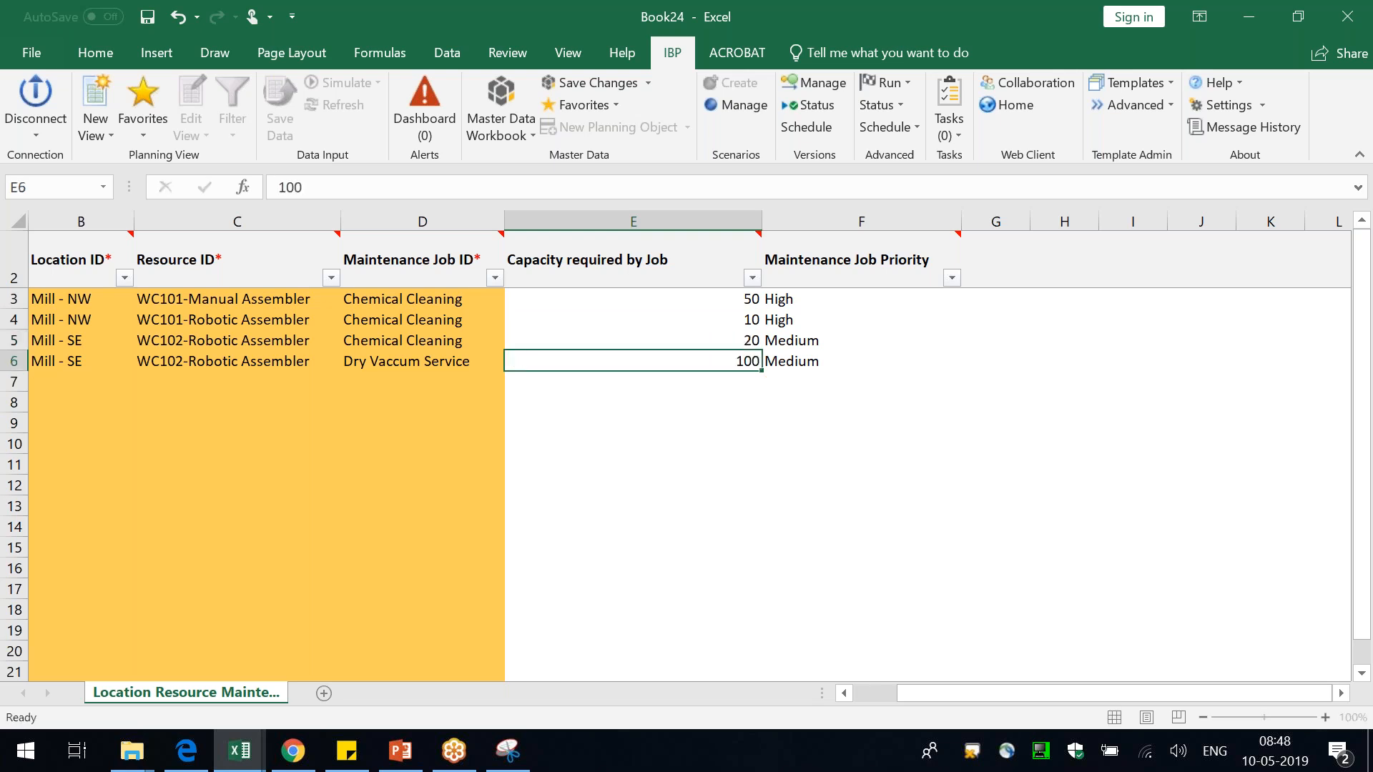
key(Return)
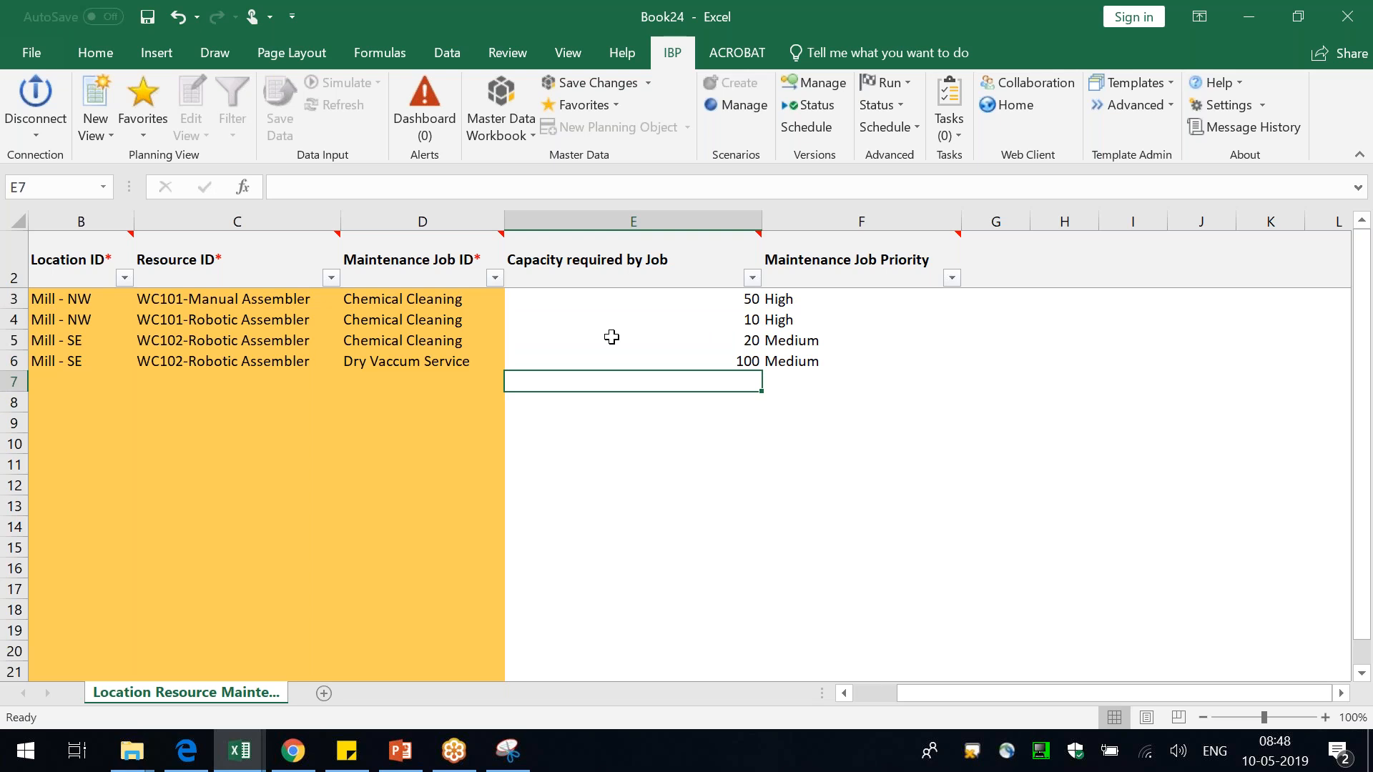
click(591, 83)
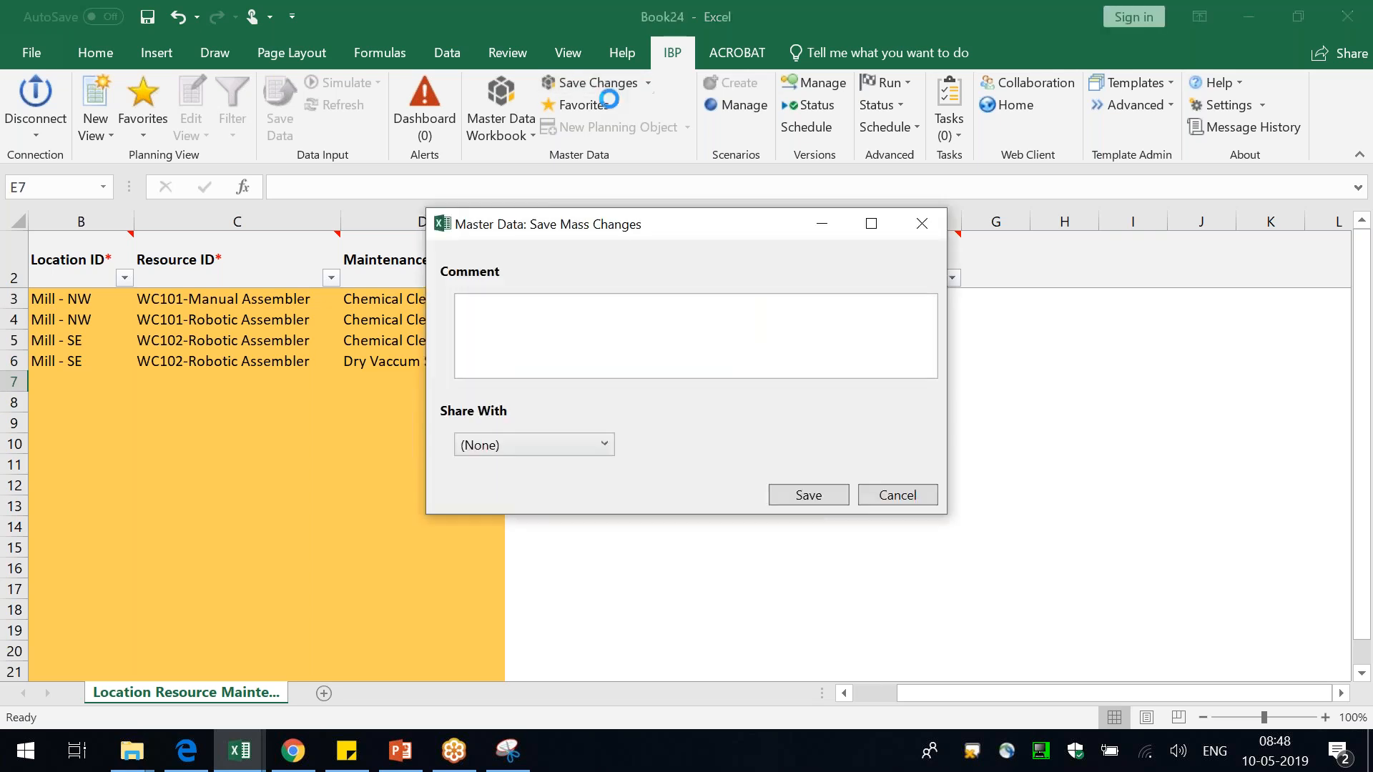
click(815, 496)
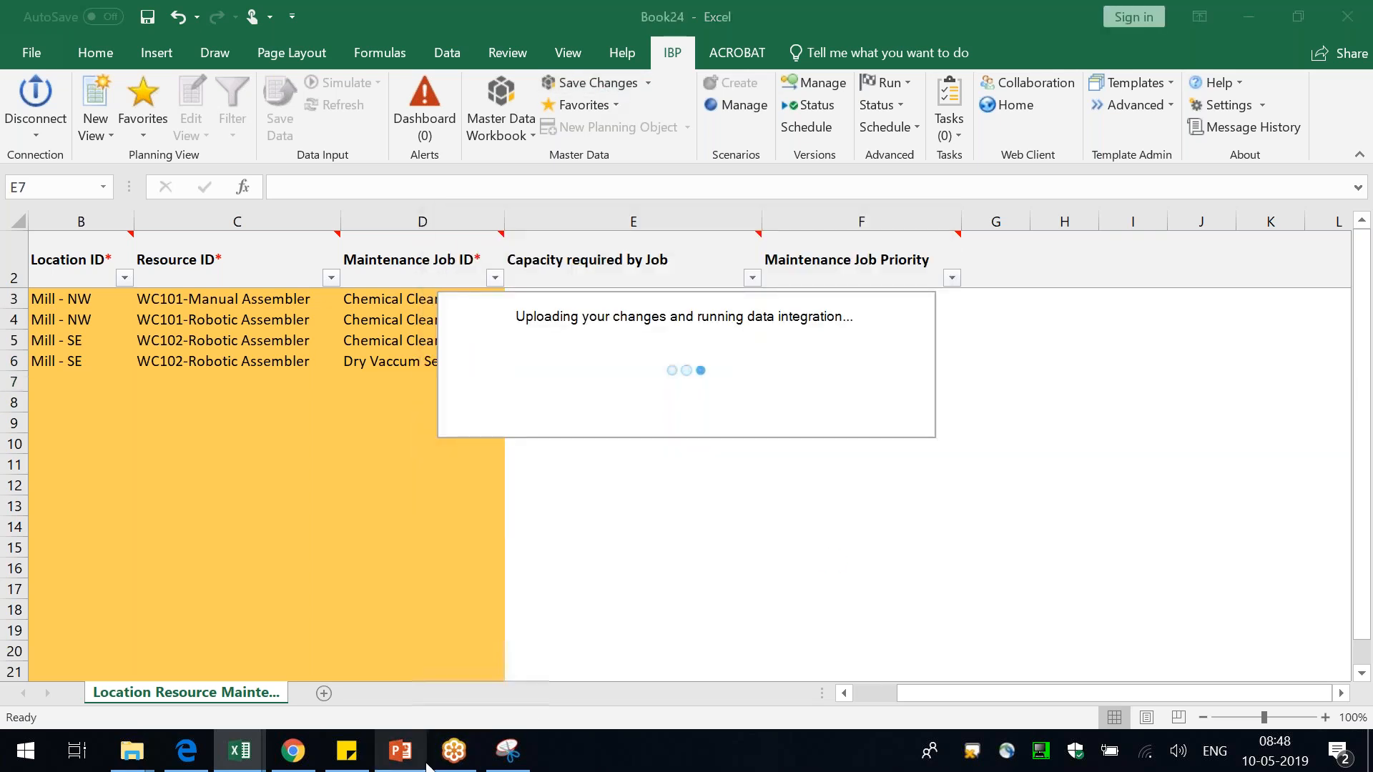
- Switch to PowerPoint and review the verification list's "Load the master data (Capacity Consumed)" item
click(401, 751)
click(968, 236)
drag(968, 236, 689, 234)
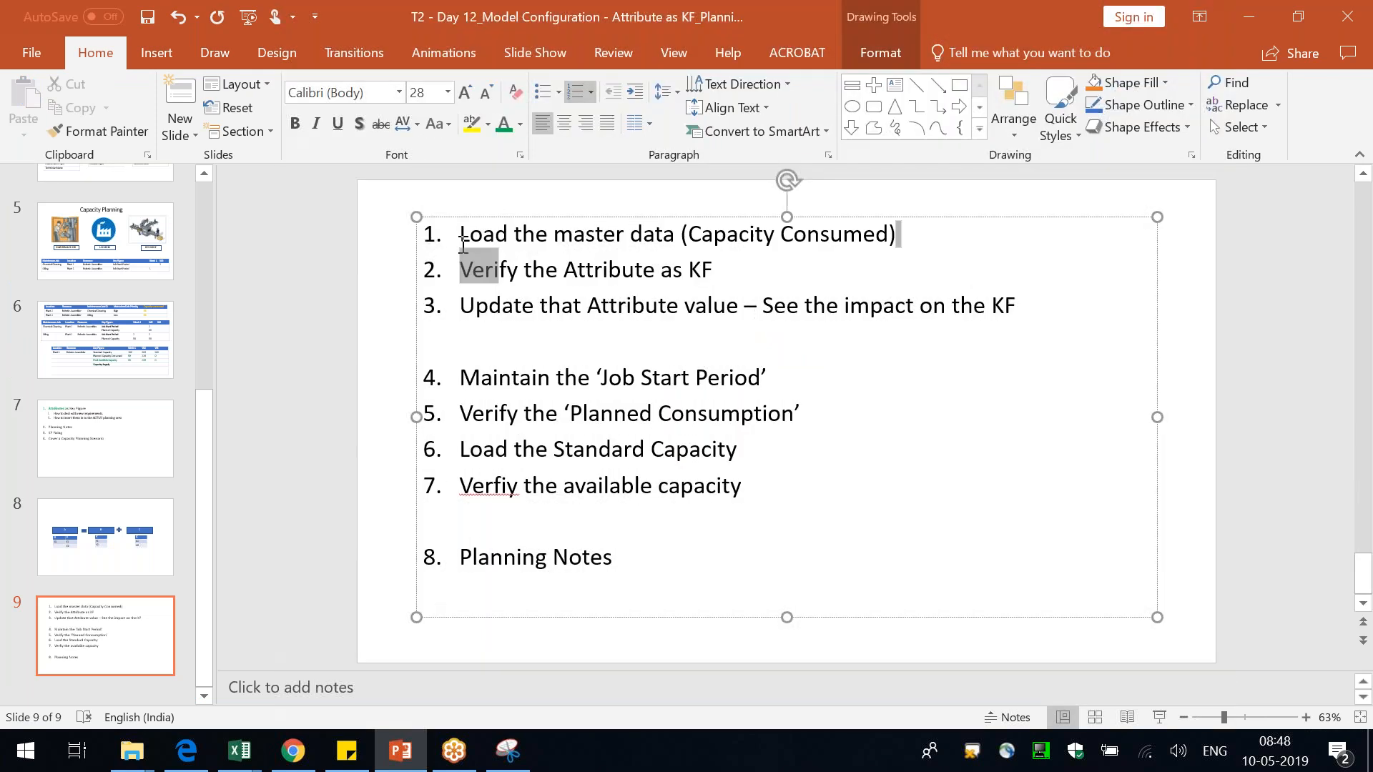
drag(475, 249, 460, 236)
click(781, 472)
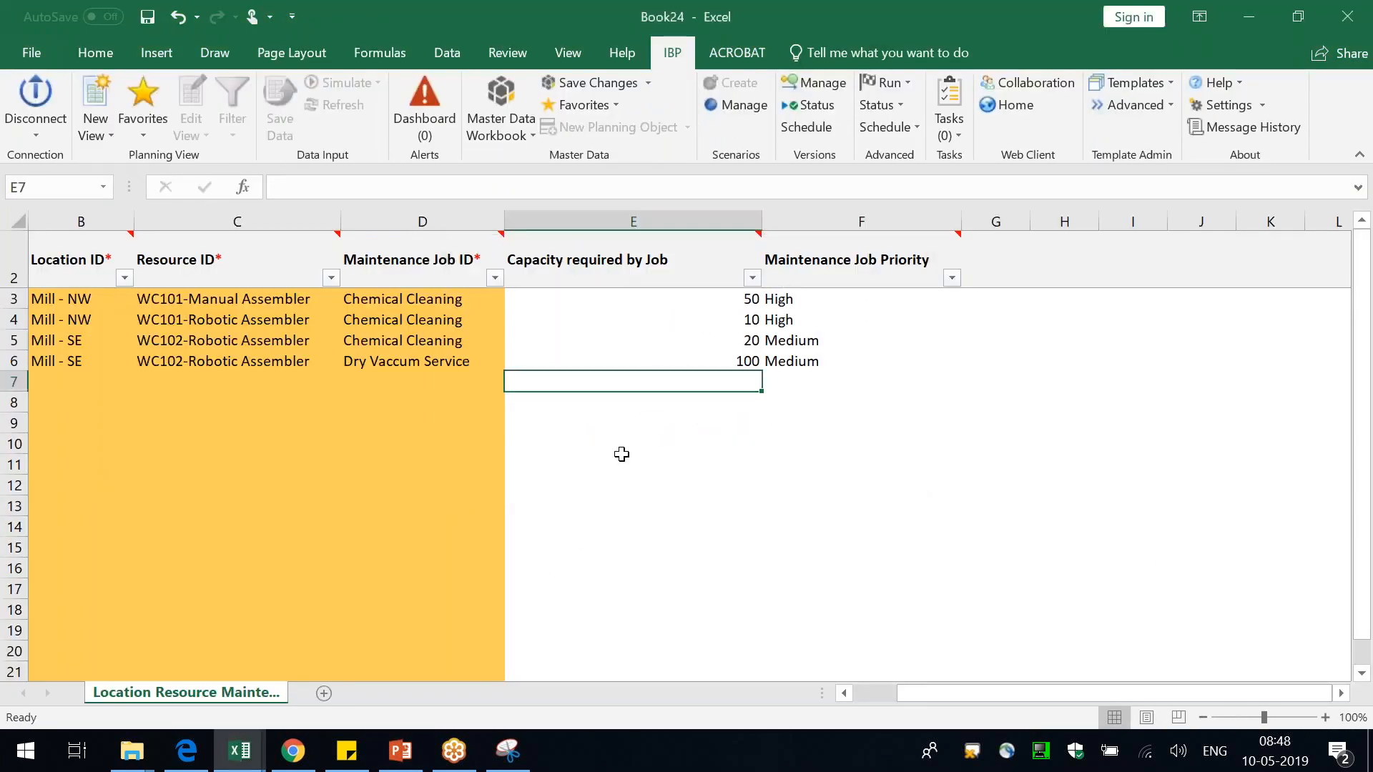
- In the Container Planning workbook's Forecast view, replace Container ID with Resource ID and Maintenance Job ID in the planning level
mouse_move(240, 751)
click(336, 651)
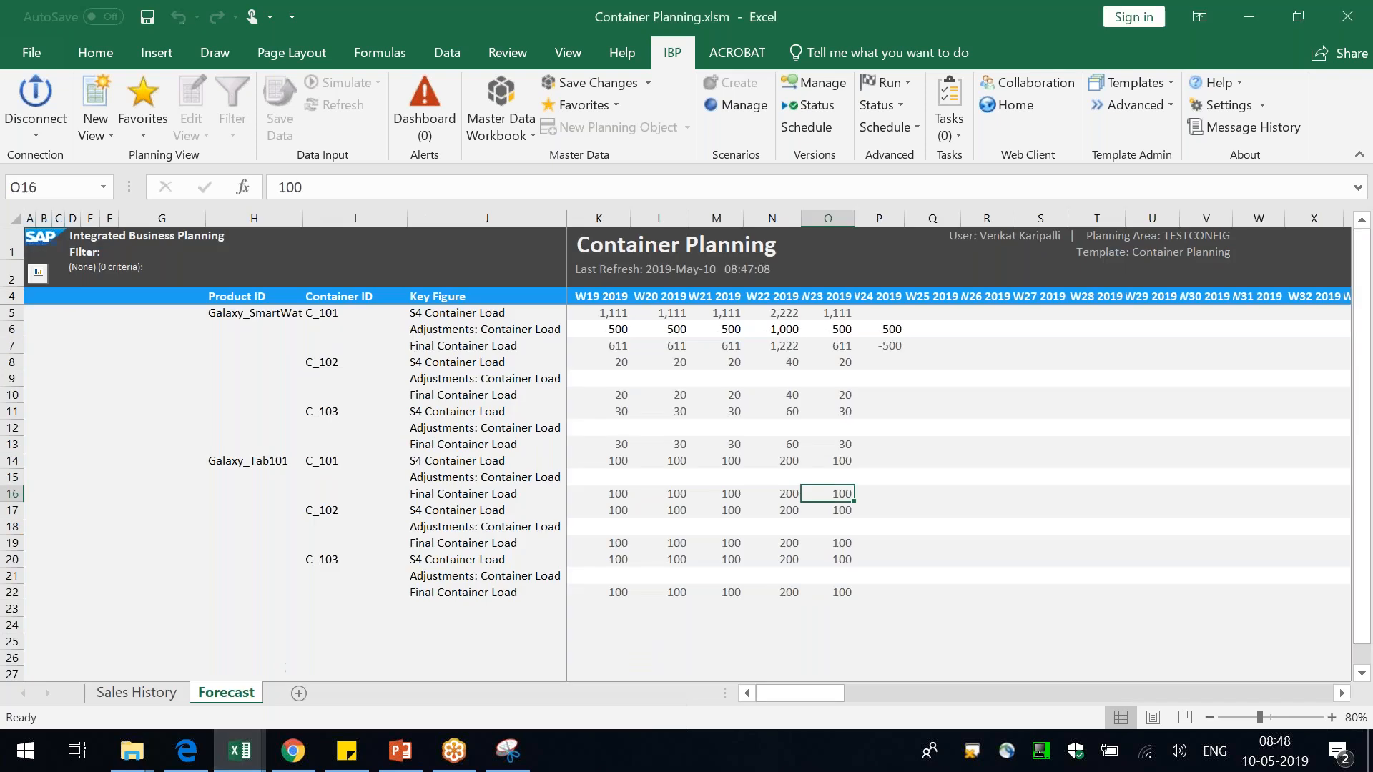
click(192, 96)
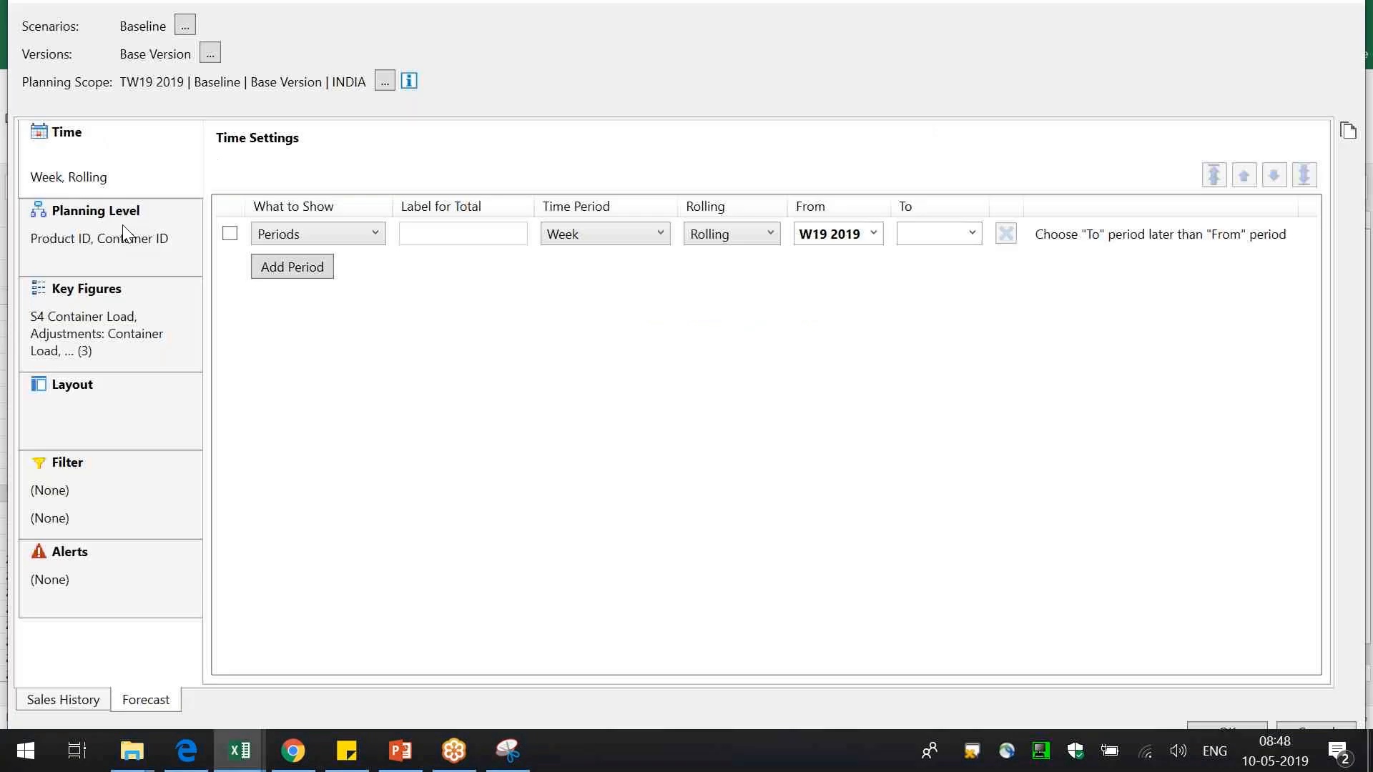
click(123, 227)
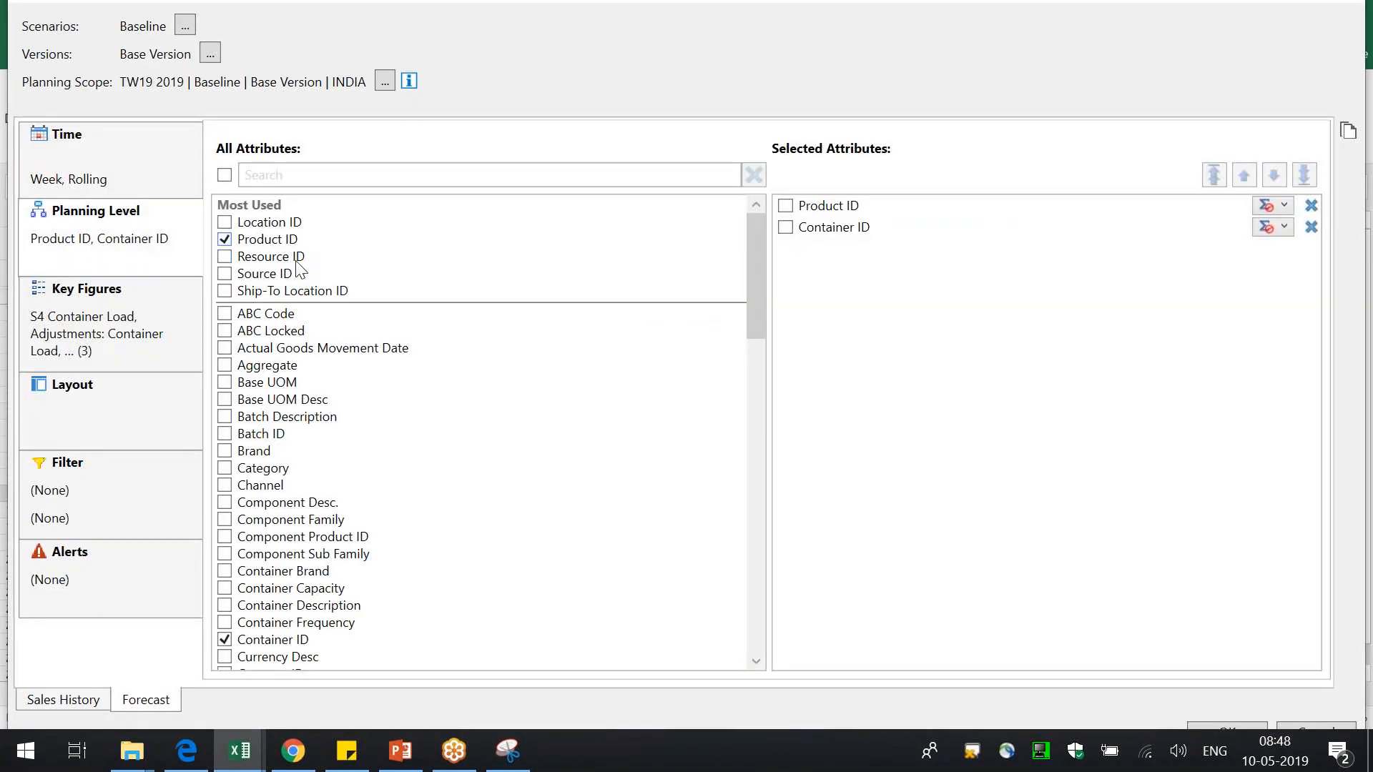
click(286, 640)
click(286, 257)
click(323, 169)
text(mai)
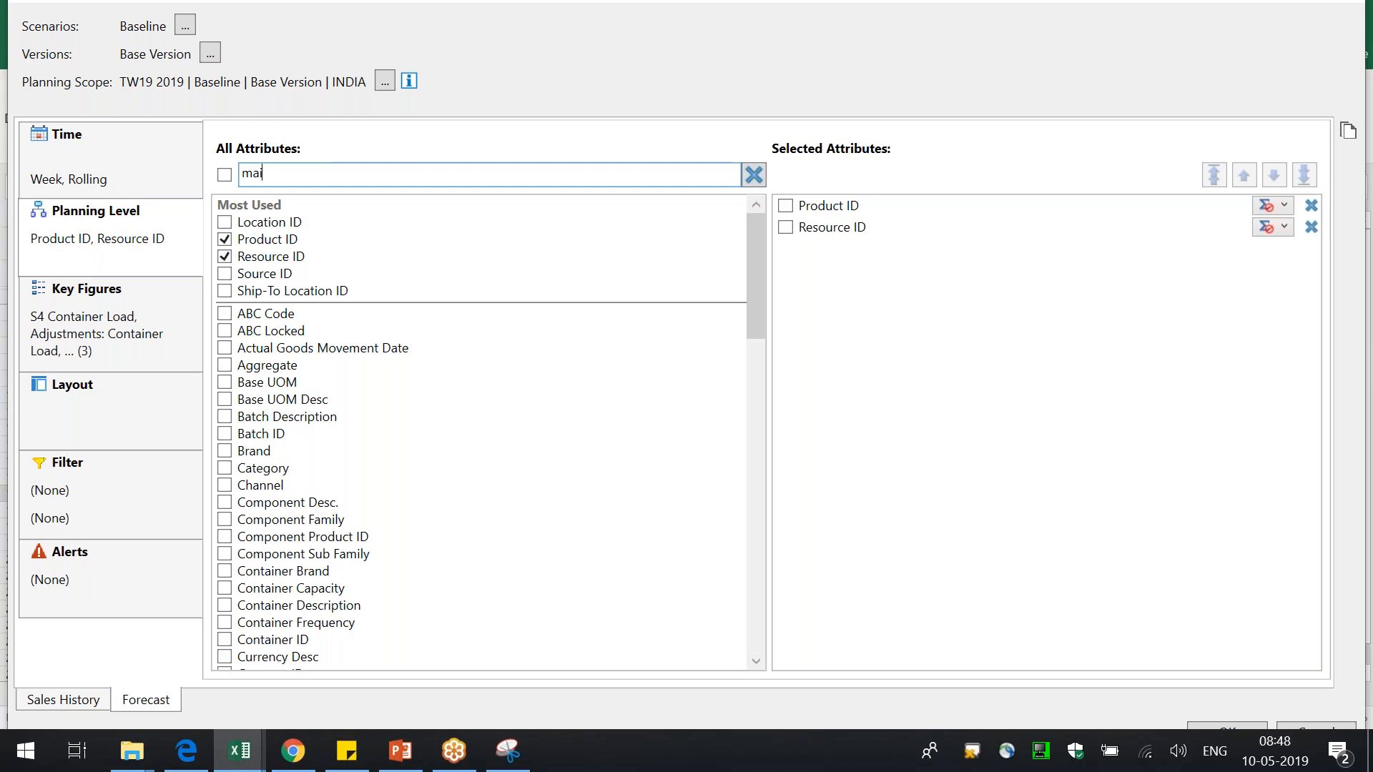
click(347, 222)
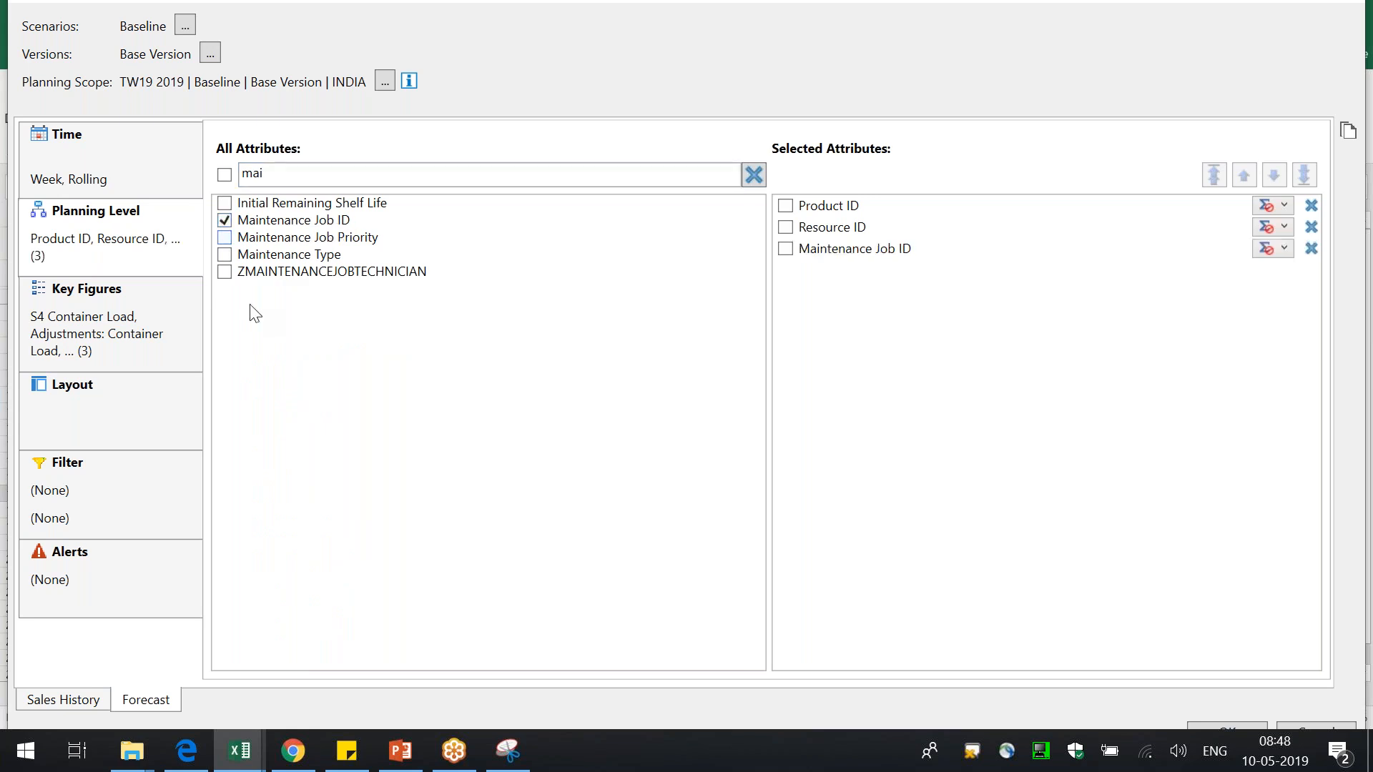
- Replace the Forecast view's three container load key figures with Capacity Required by the Job and apply the view without a filter
click(109, 328)
click(1311, 206)
click(1311, 205)
click(1311, 205)
click(593, 165)
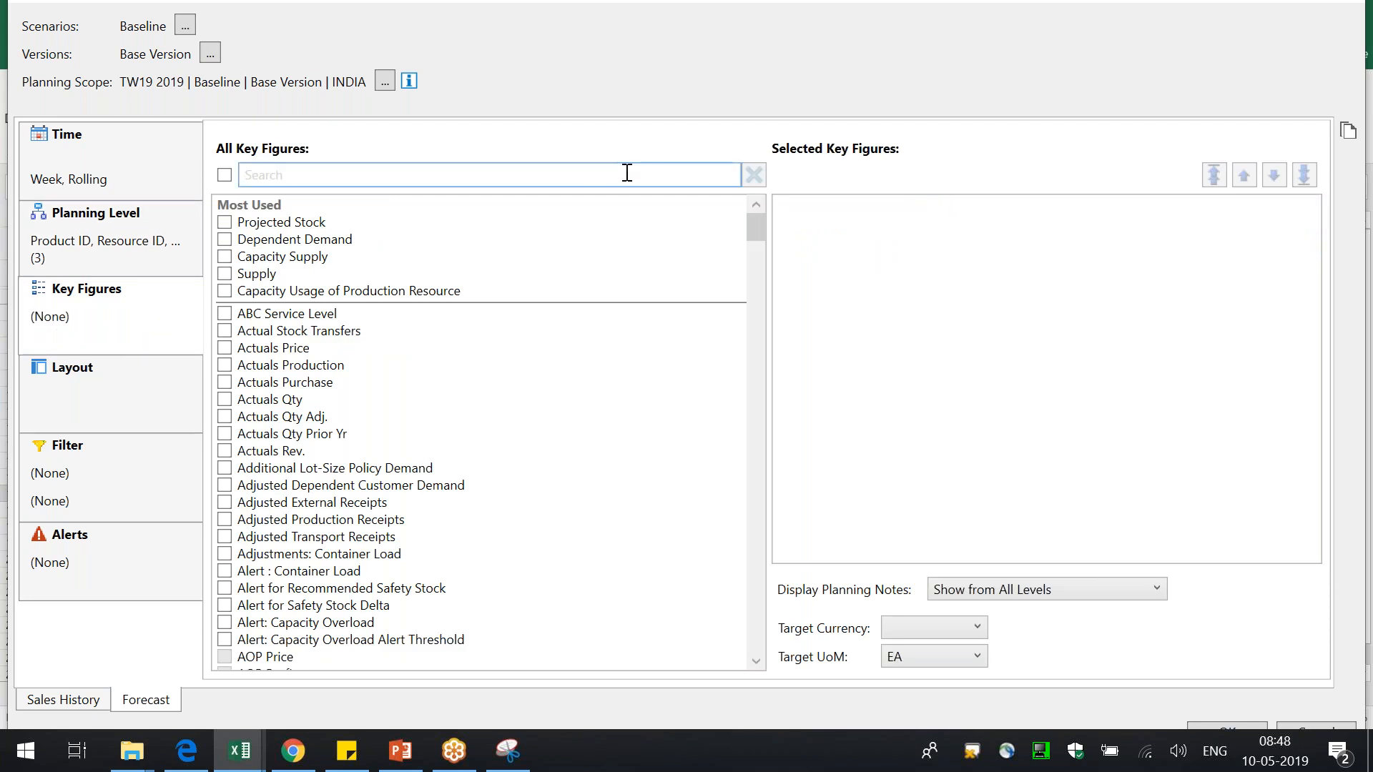
text(capacity con)
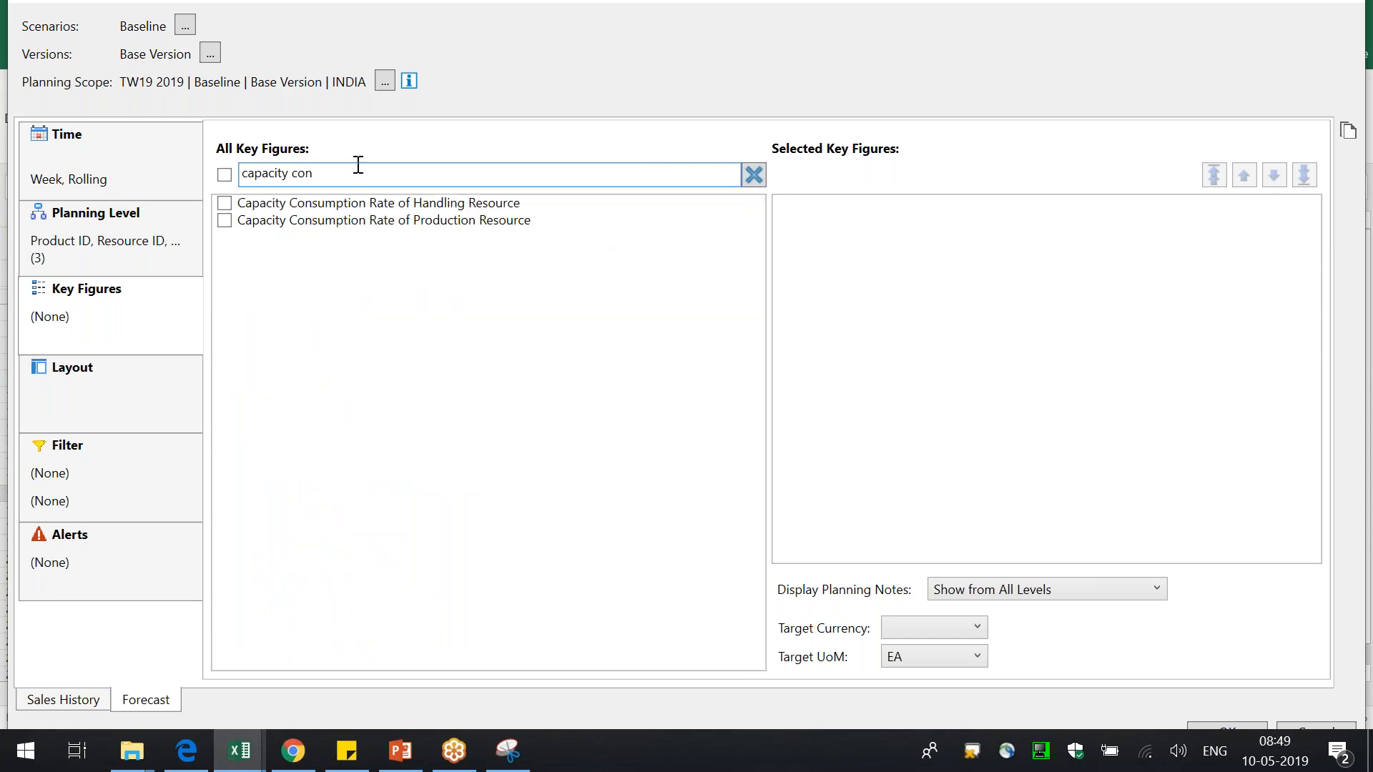
key(BackSpace)
key(BackSpace)
key(BackSpace)
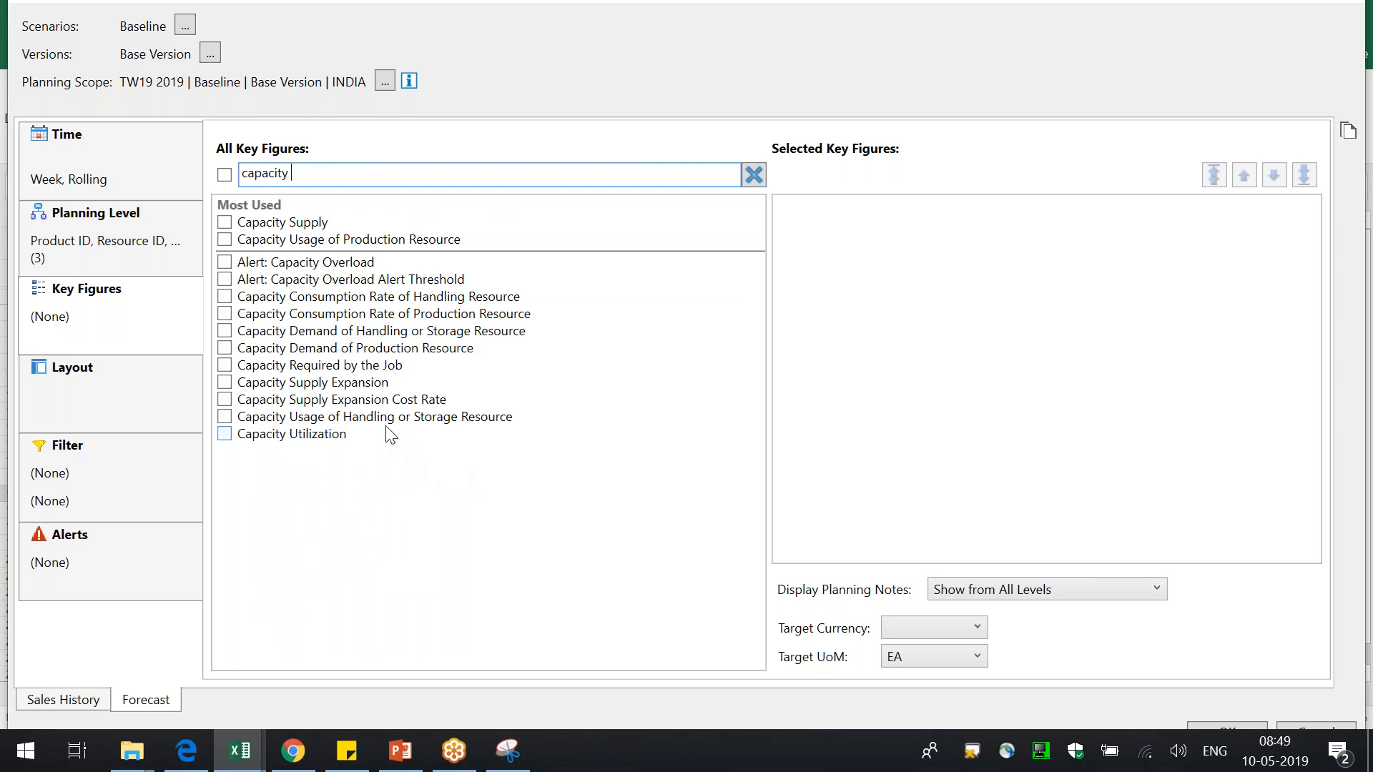
click(224, 365)
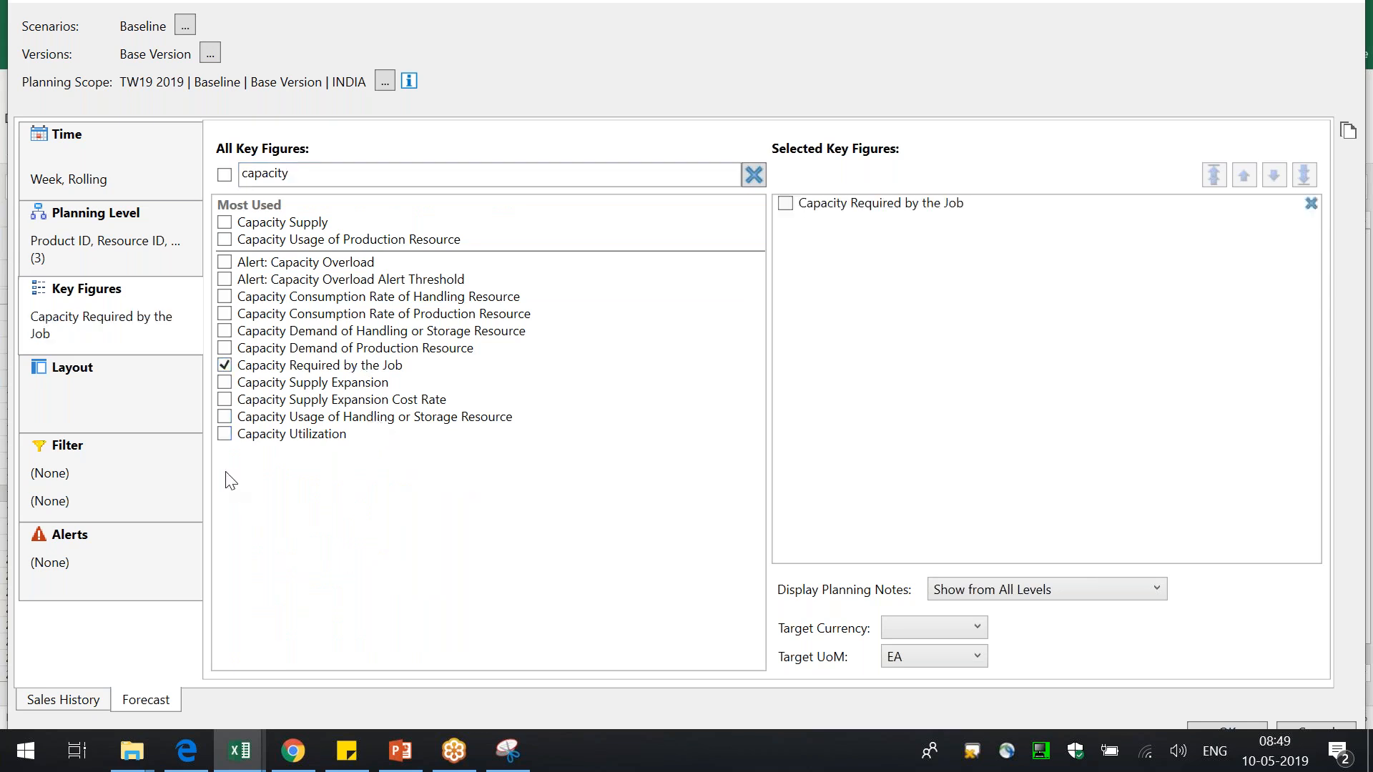
click(1261, 730)
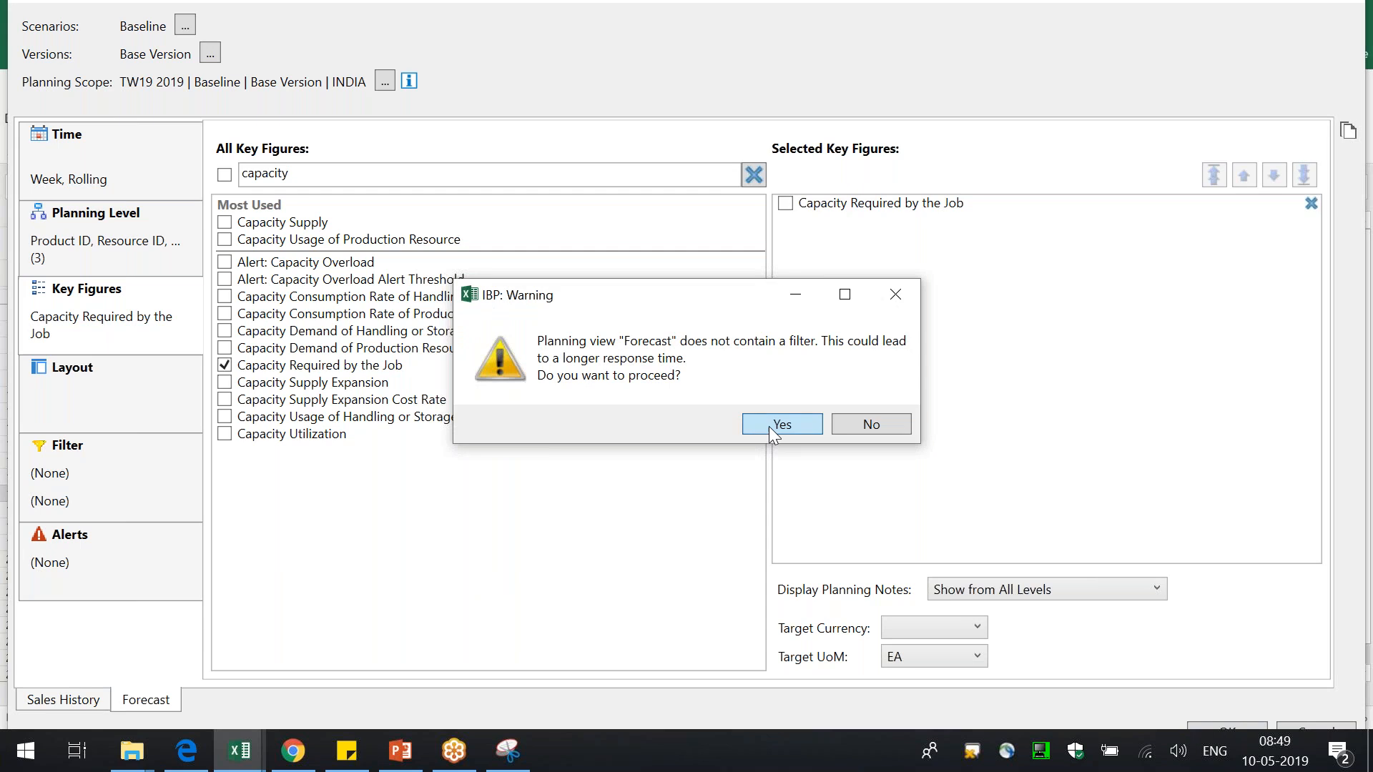
click(780, 425)
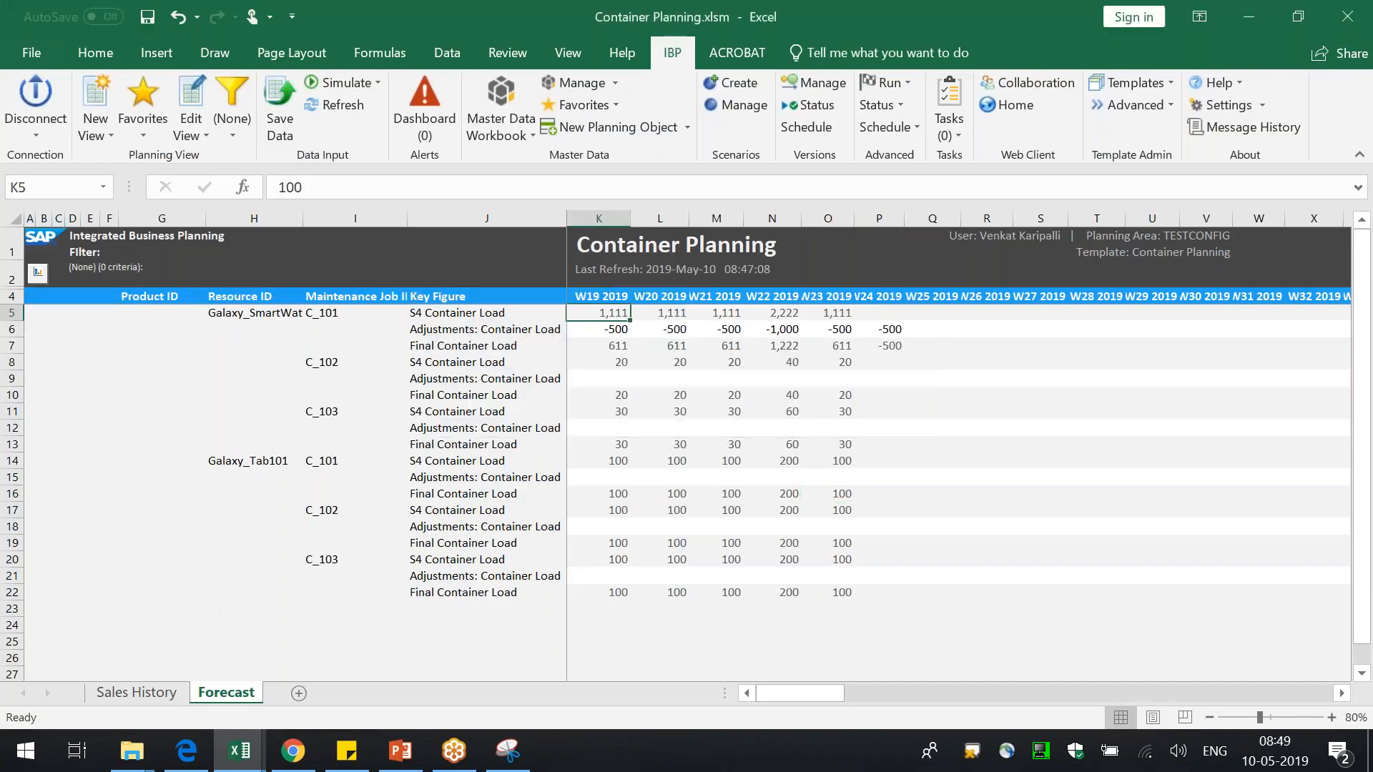
click(804, 493)
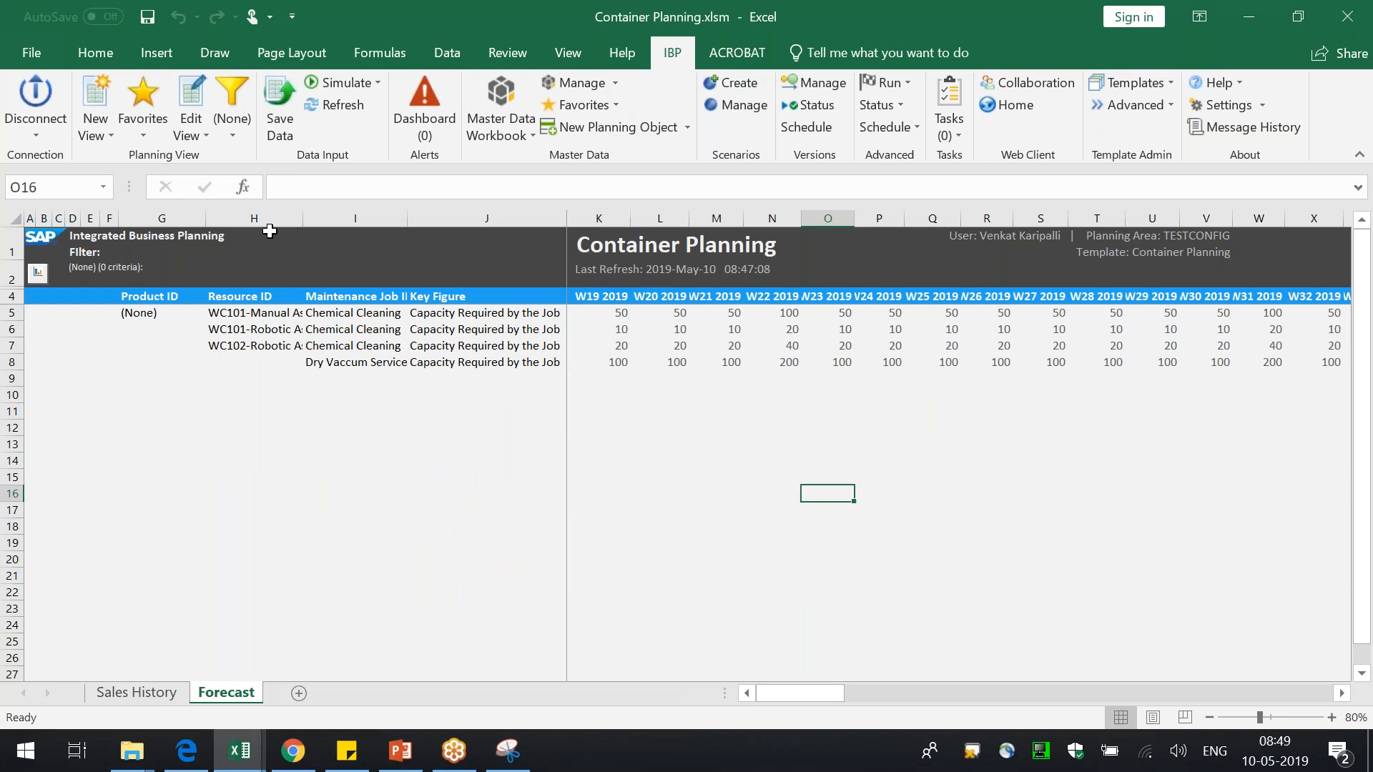
- Widen the Resource ID, Maintenance Job ID and Key Figure columns in the Forecast sheet so their text fits
double_click(304, 218)
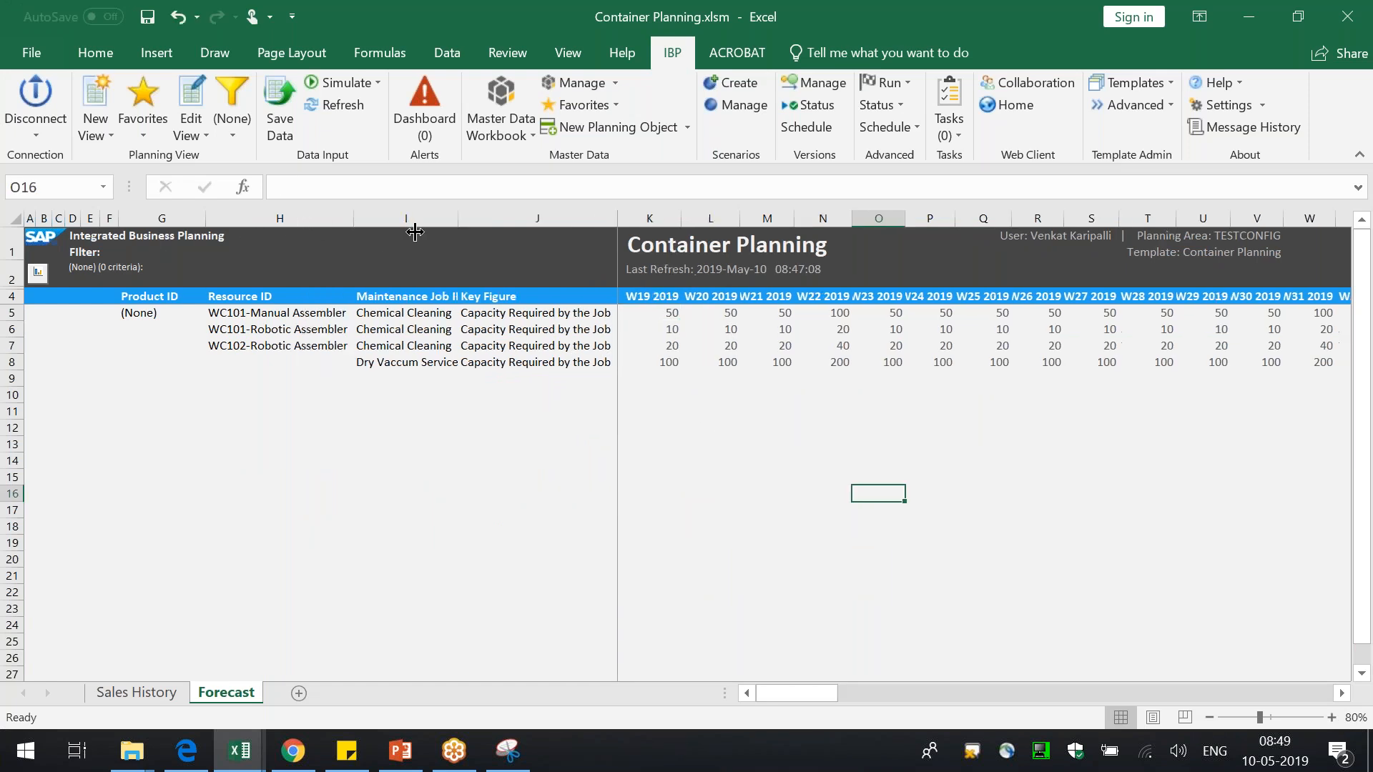
double_click(458, 218)
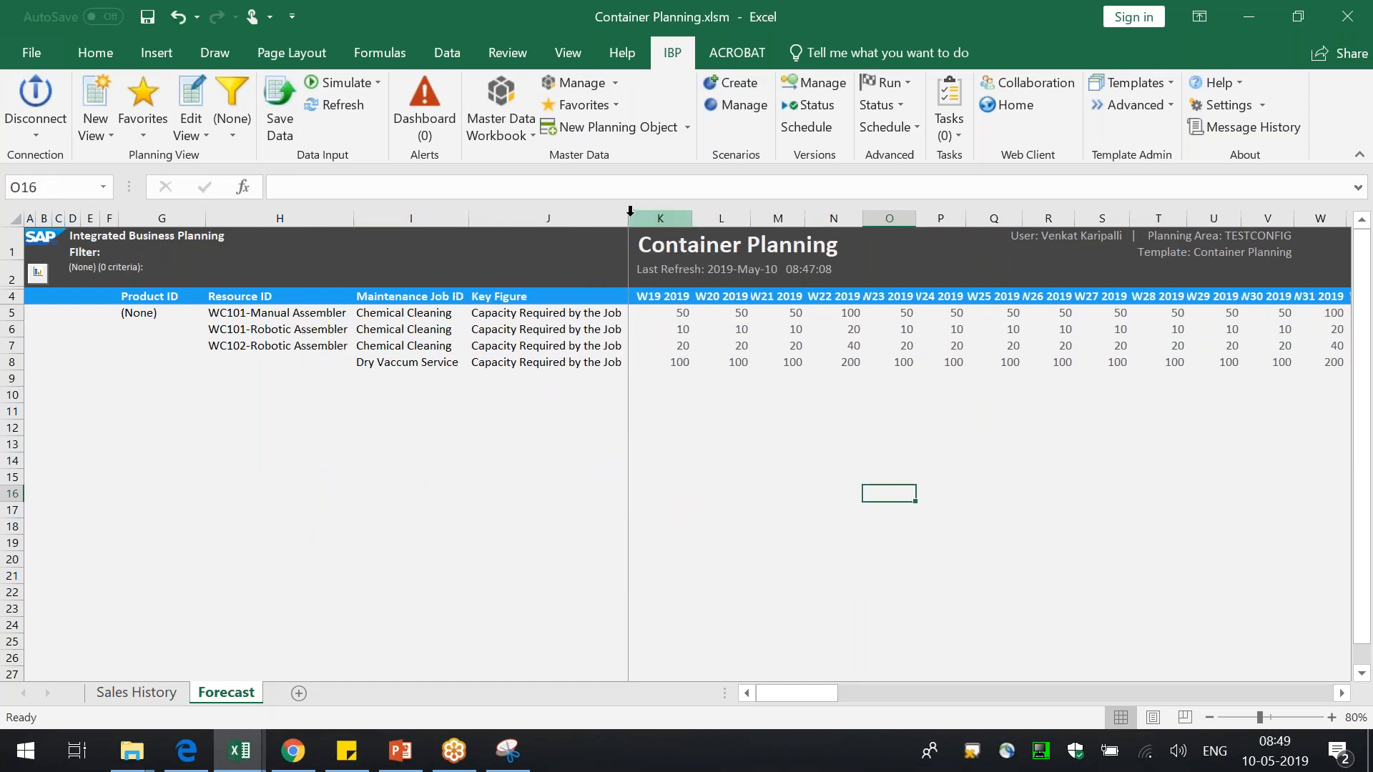
double_click(629, 217)
drag(470, 219, 502, 220)
drag(355, 218, 384, 218)
- Replace Product ID with Location ID as the first planning level attribute of the Forecast view and apply it without a filter
click(160, 316)
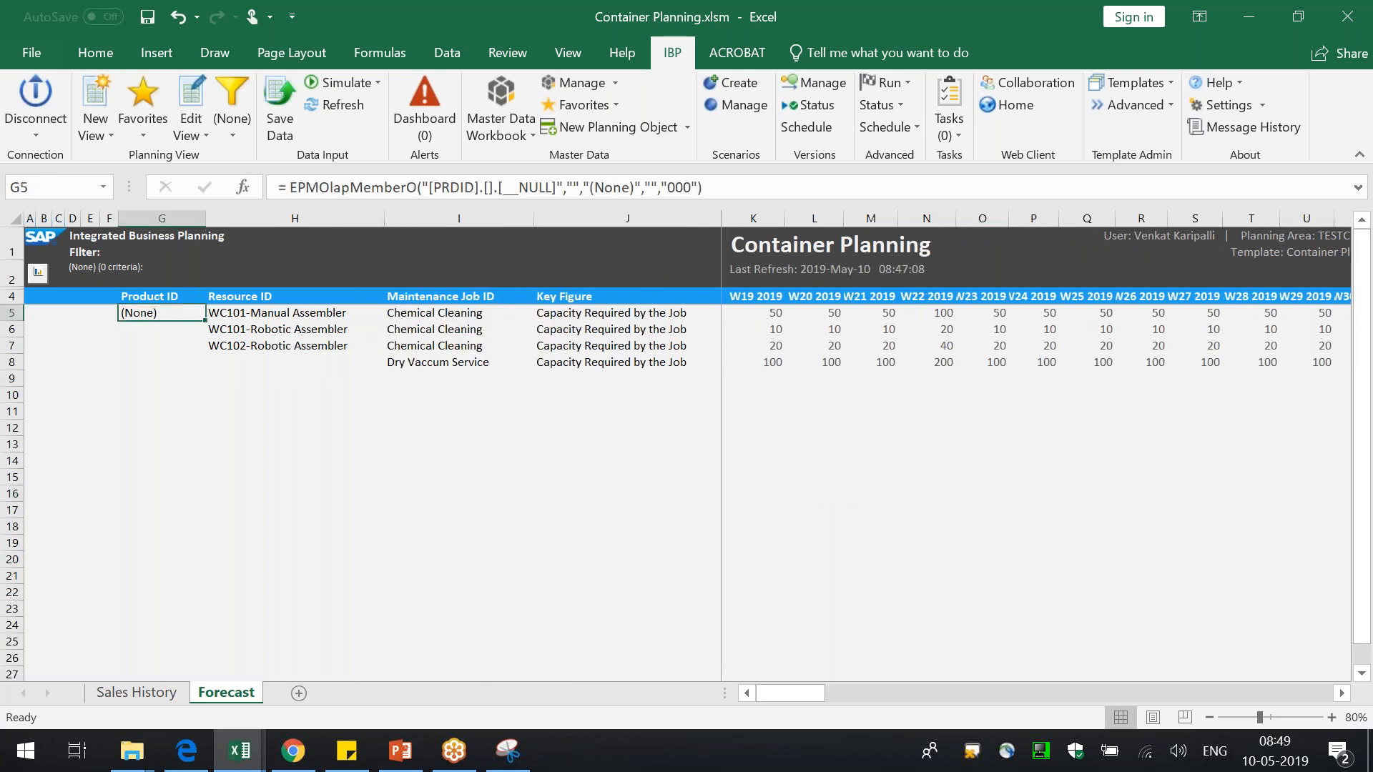
click(191, 93)
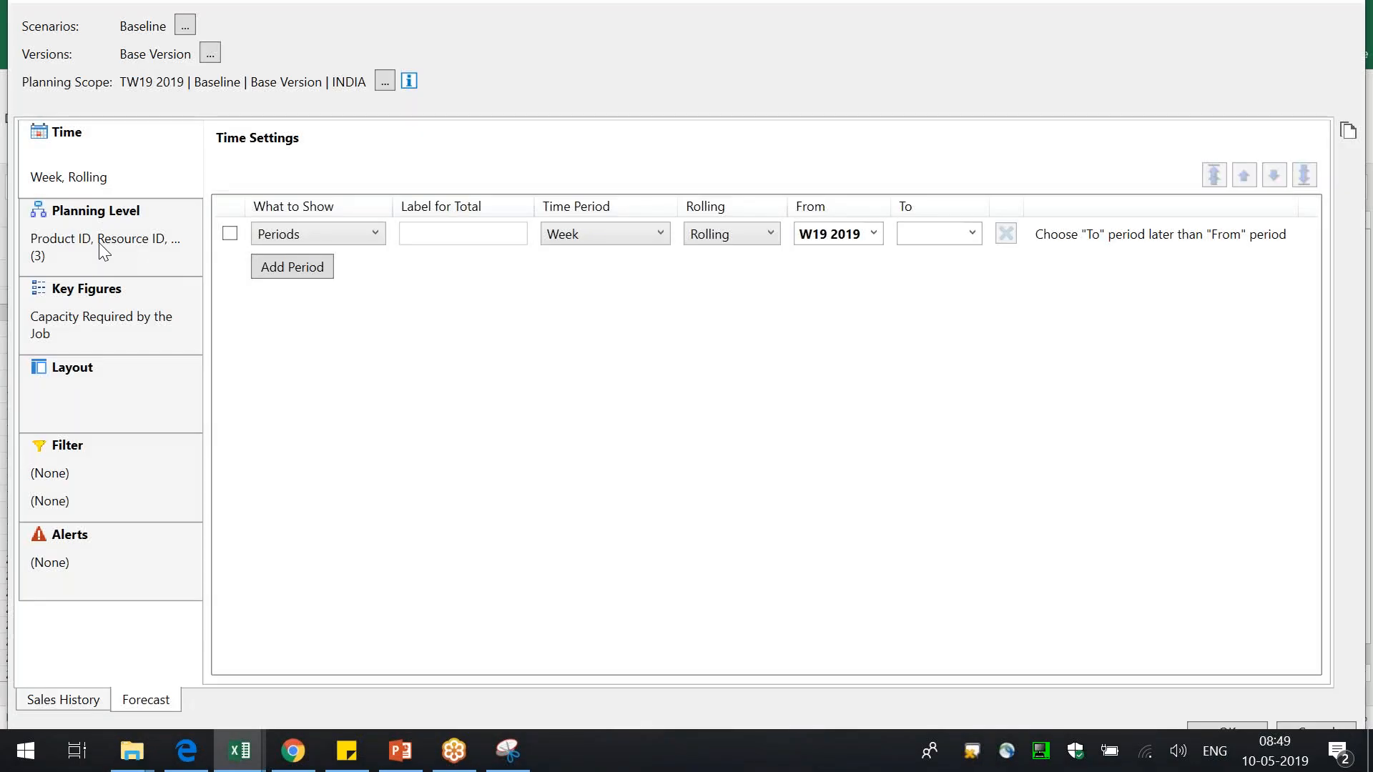
click(99, 243)
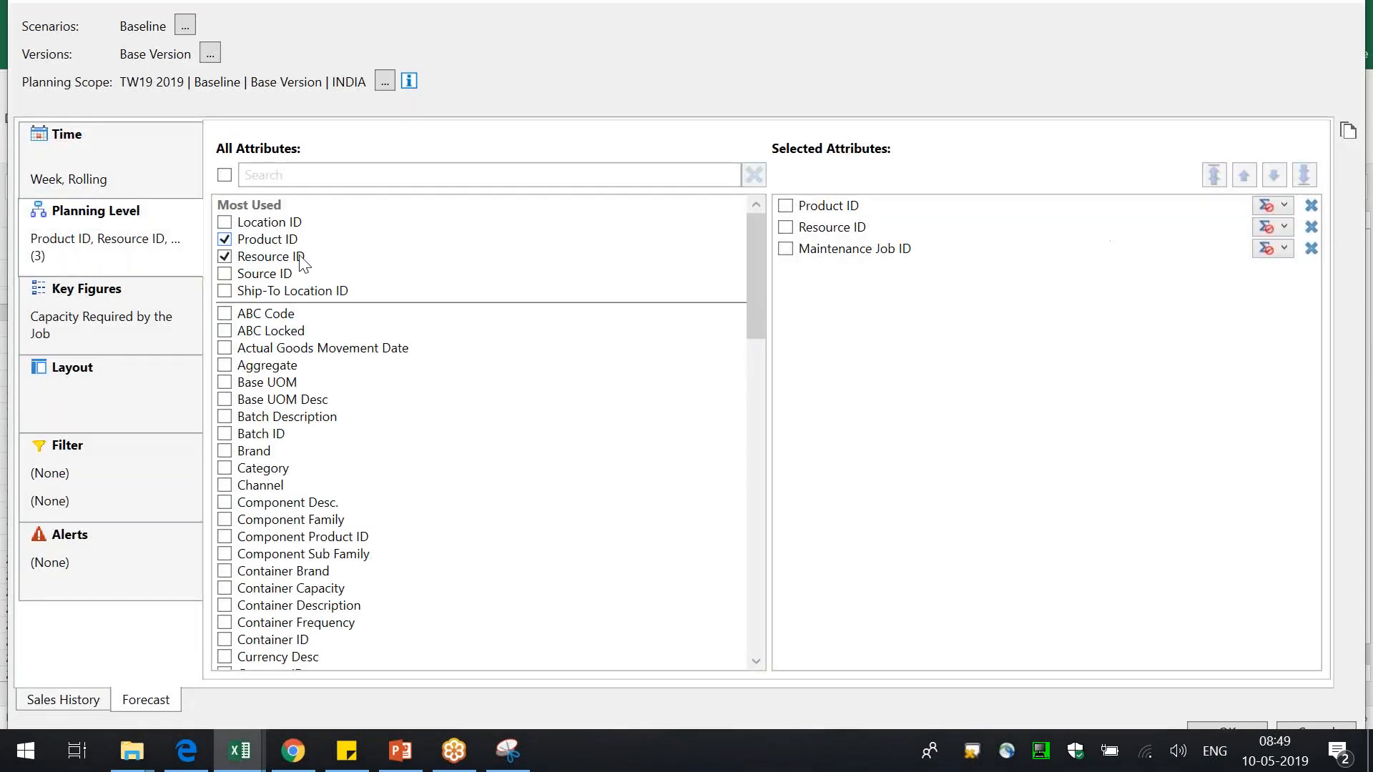
click(271, 239)
click(270, 224)
click(829, 248)
click(1214, 175)
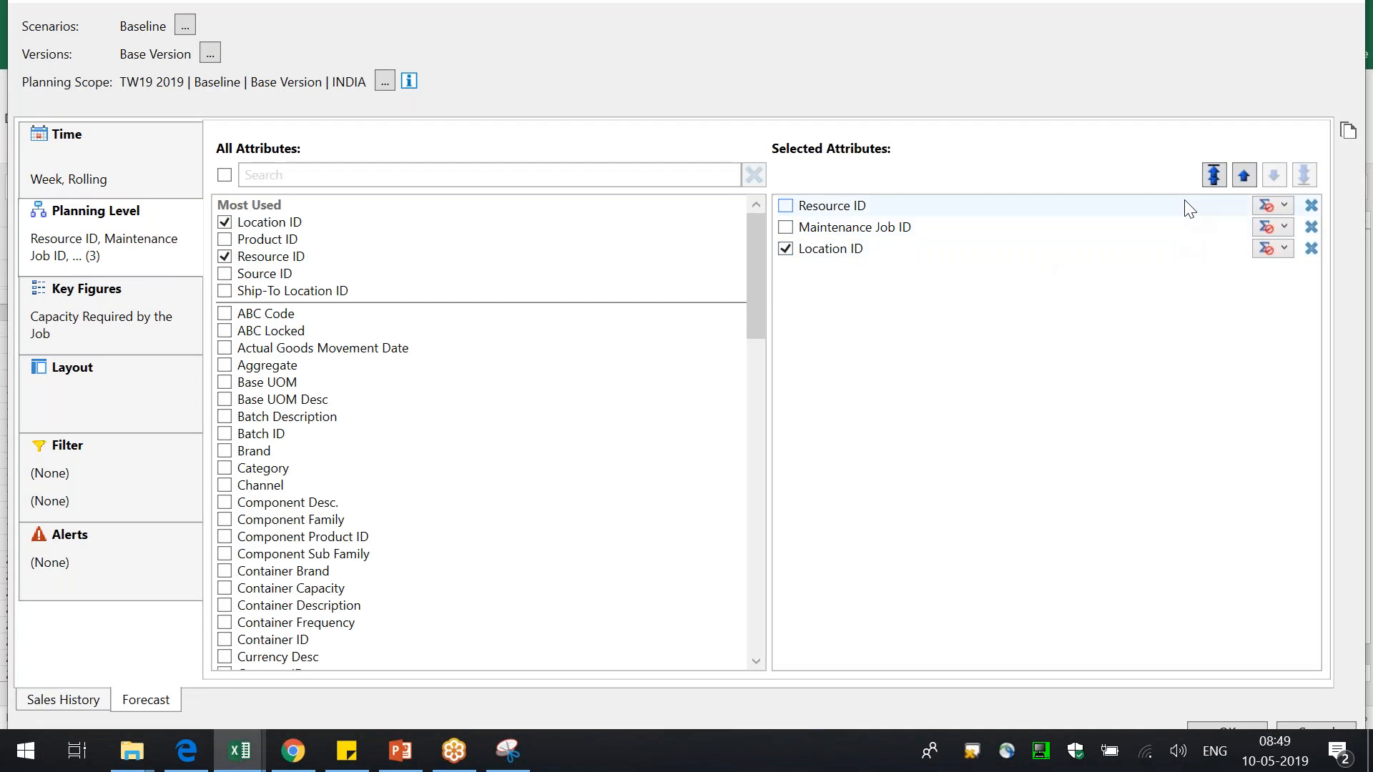
click(1235, 726)
click(767, 423)
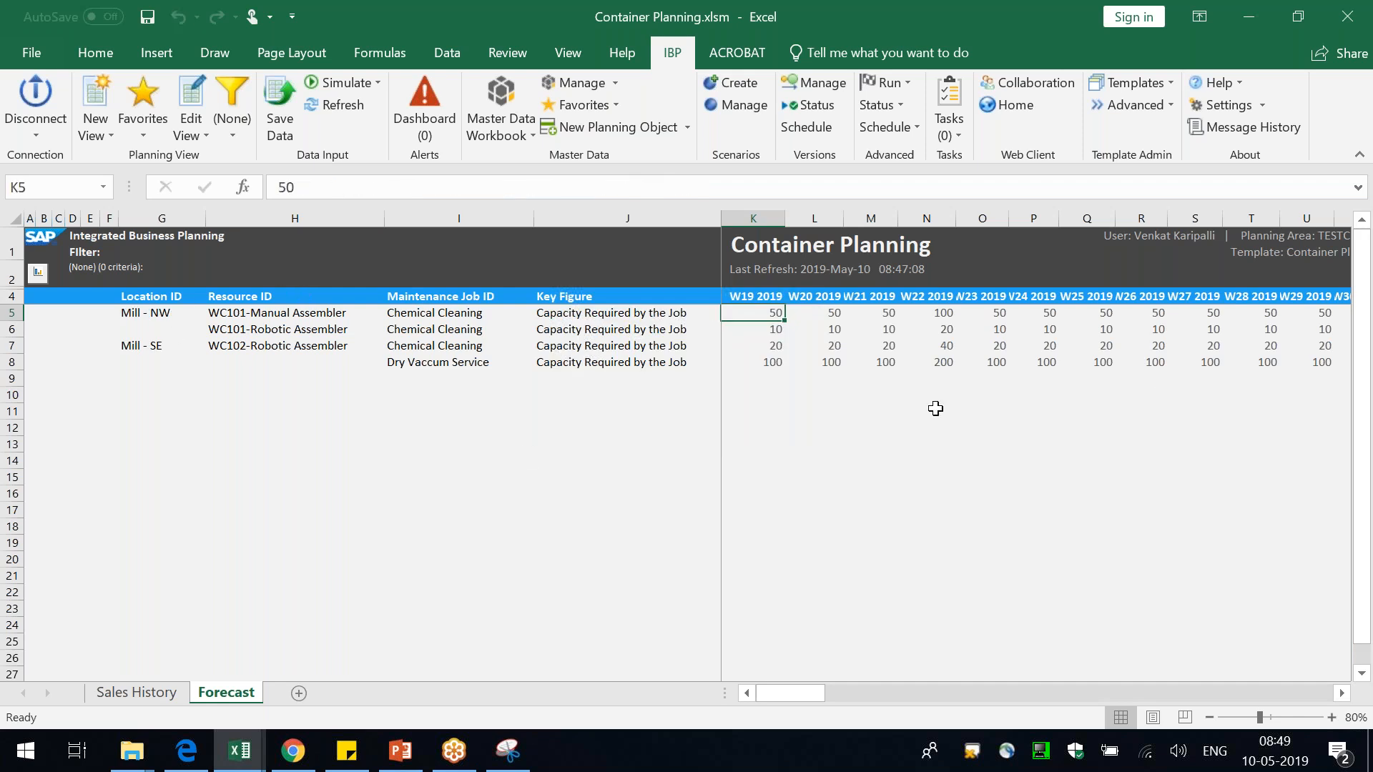
- In the Location Resource Maintenance Job workbook, set Capacity required by Job to 55 for Chemical Cleaning on WC101-Manual Assembler at Mill - NW and save the changes
click(874, 429)
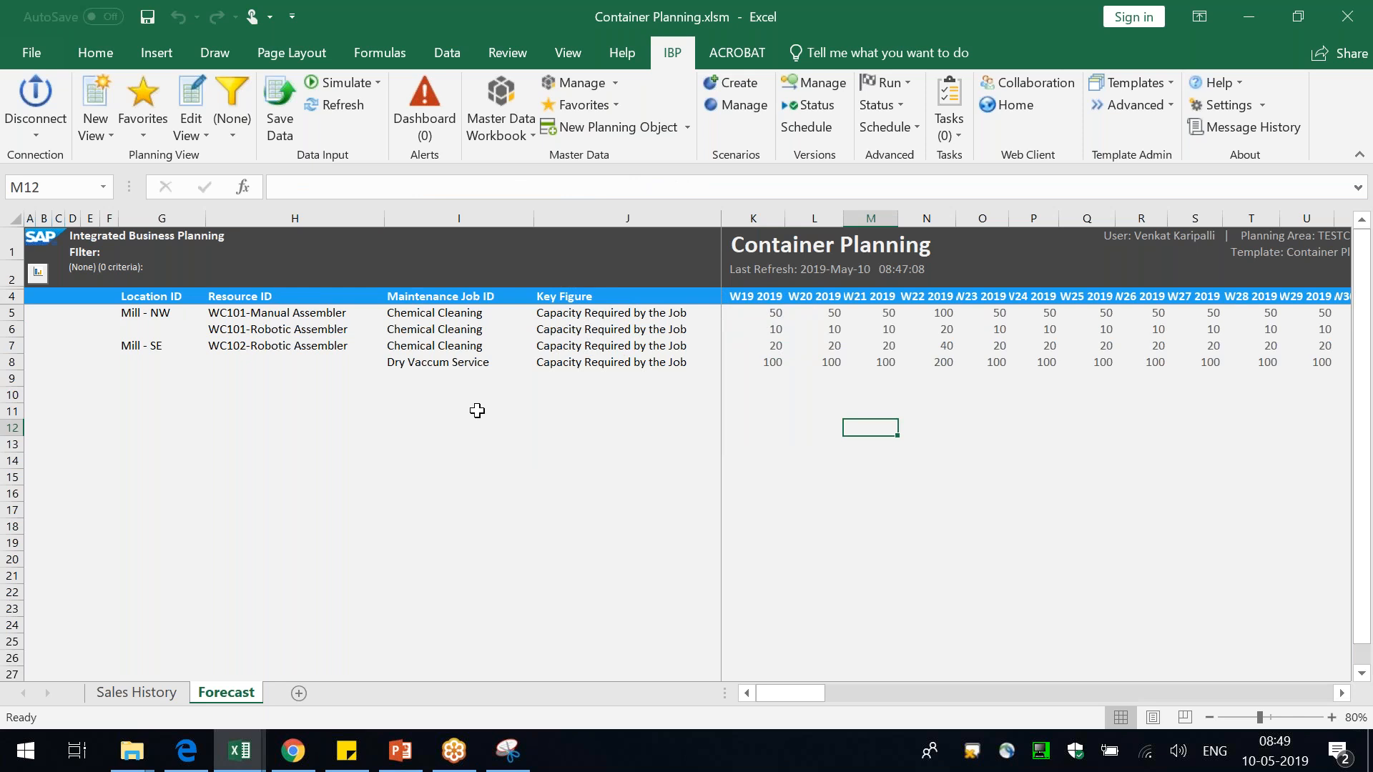
click(778, 314)
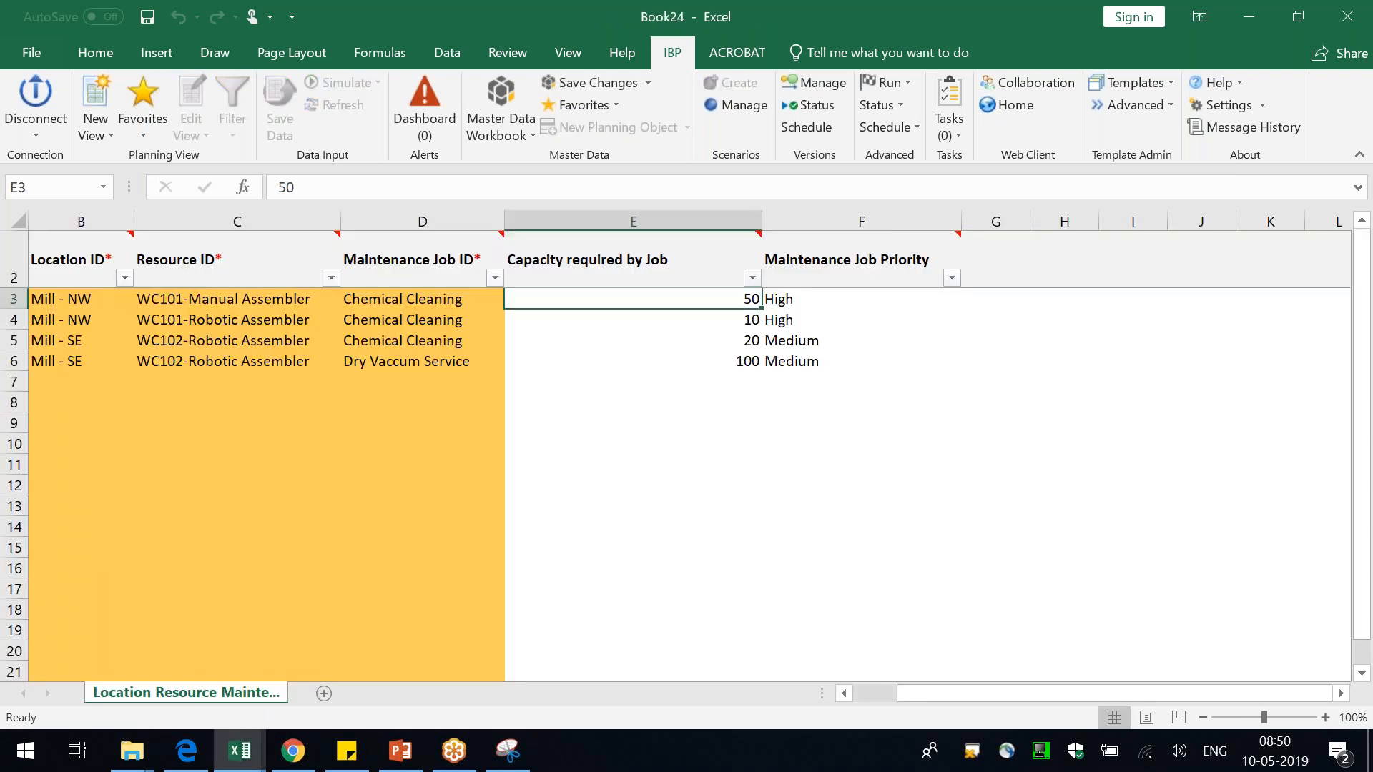
text(55)
key(Return)
click(588, 83)
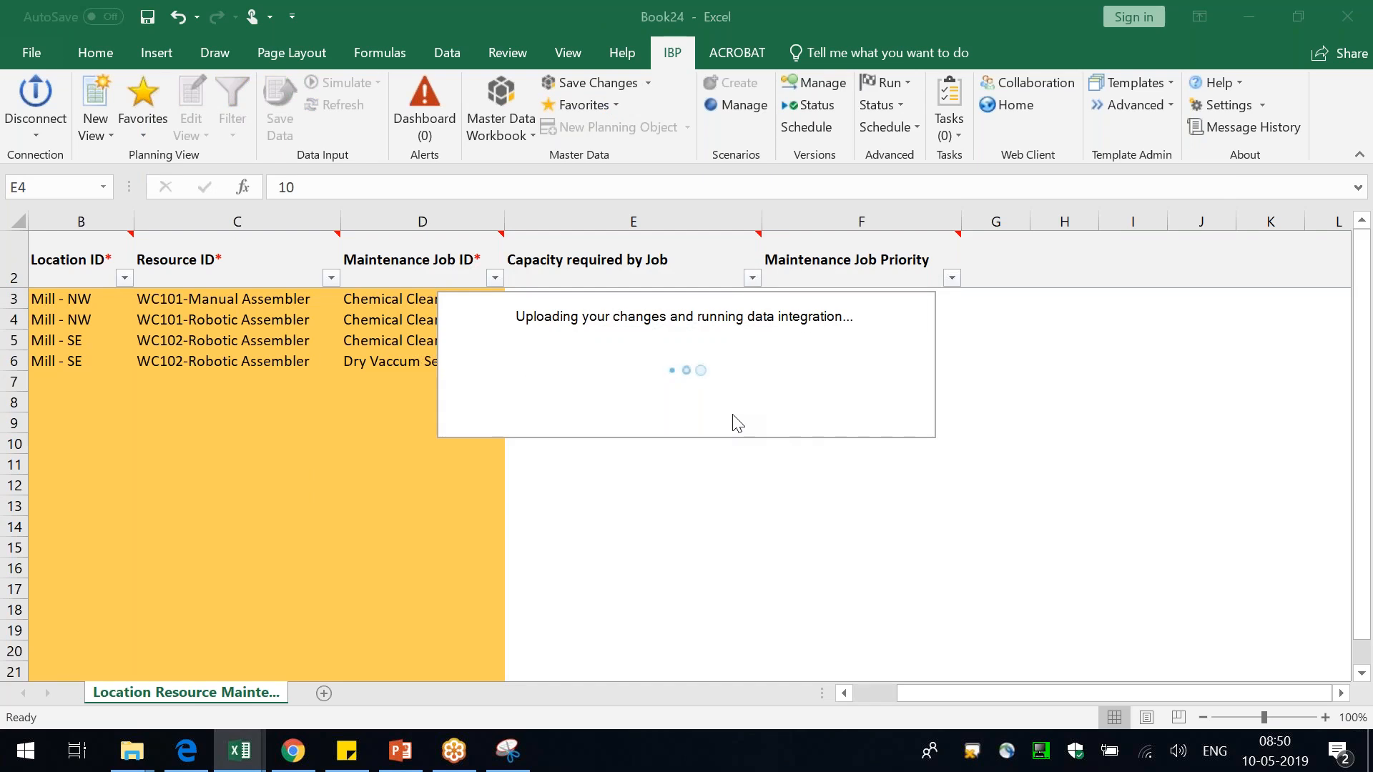
click(783, 474)
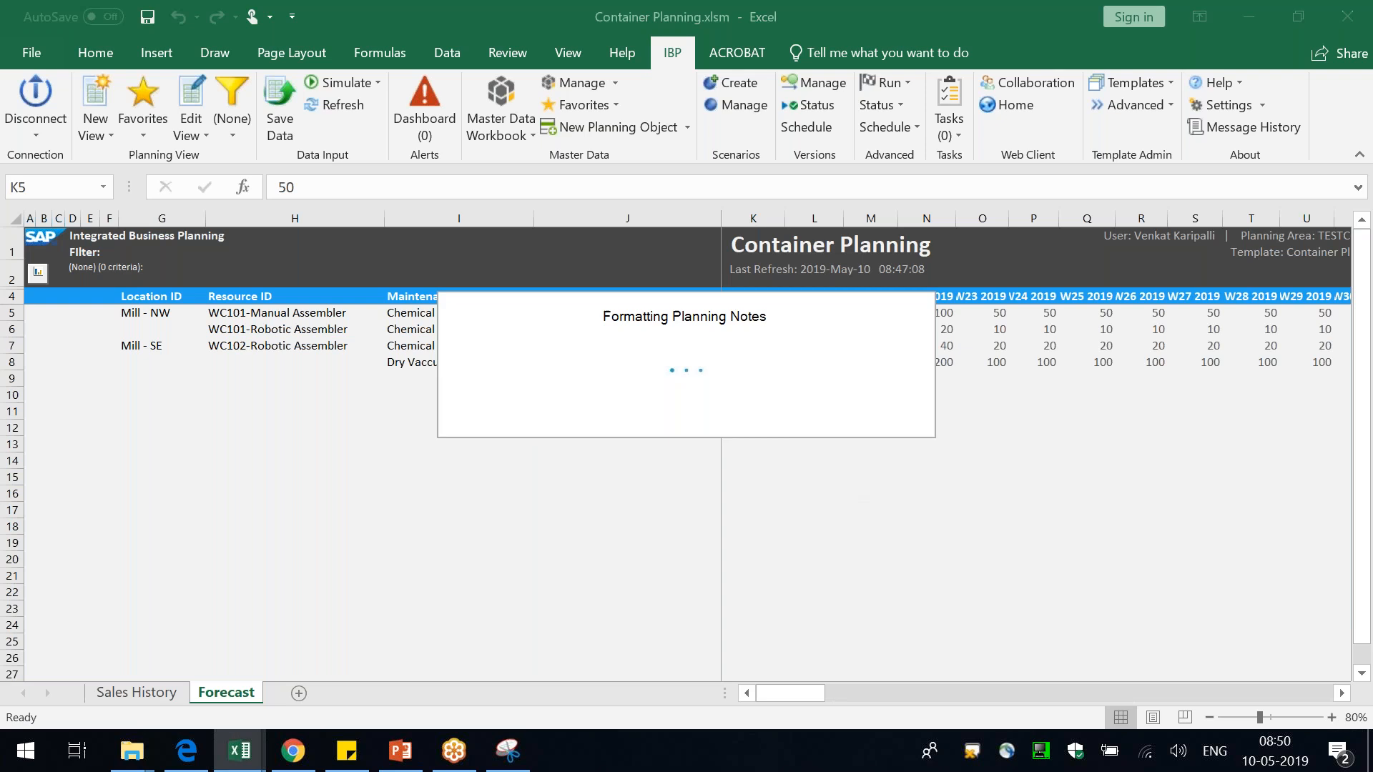
- Refresh the Container Planning workbook's Forecast view and widen the W19 2019 to W21 2019 columns
click(335, 98)
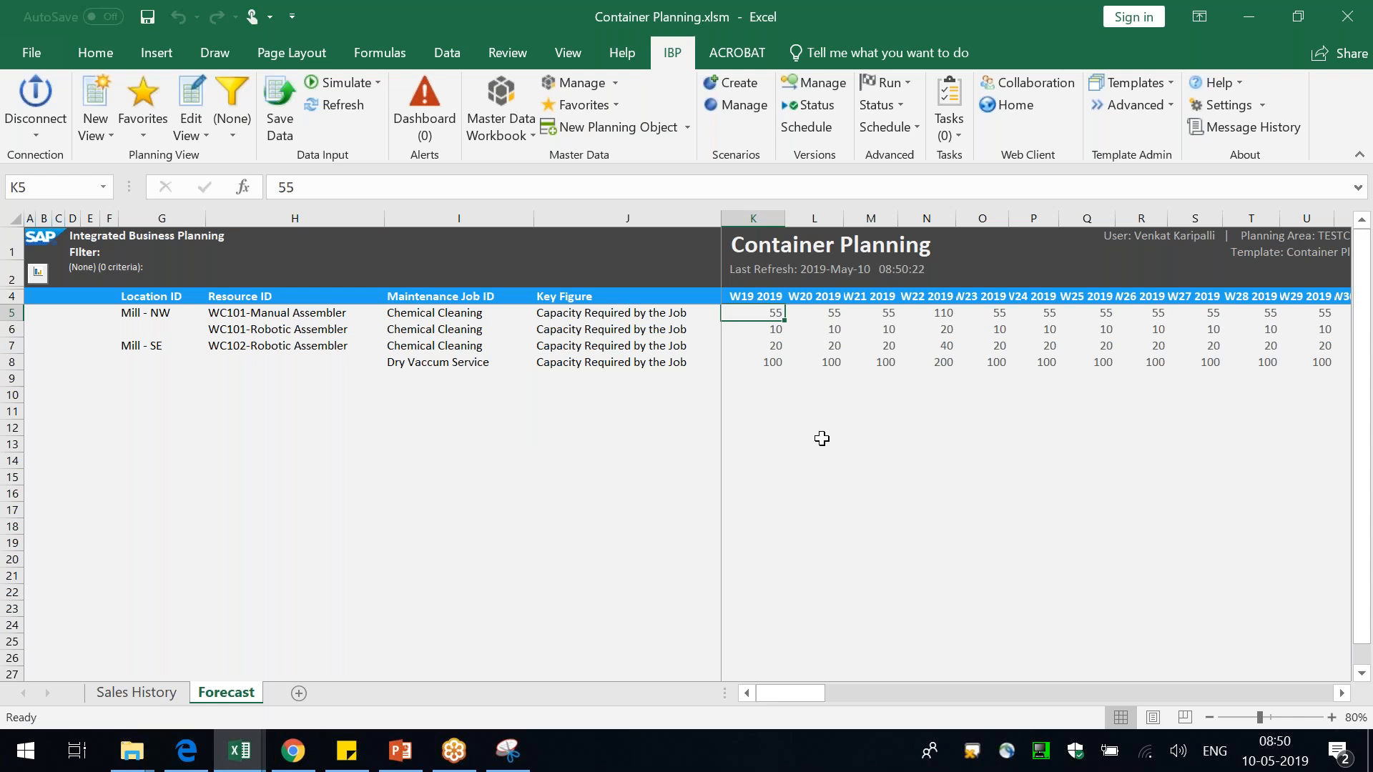
click(820, 437)
drag(844, 218, 804, 228)
drag(940, 220, 967, 254)
click(881, 319)
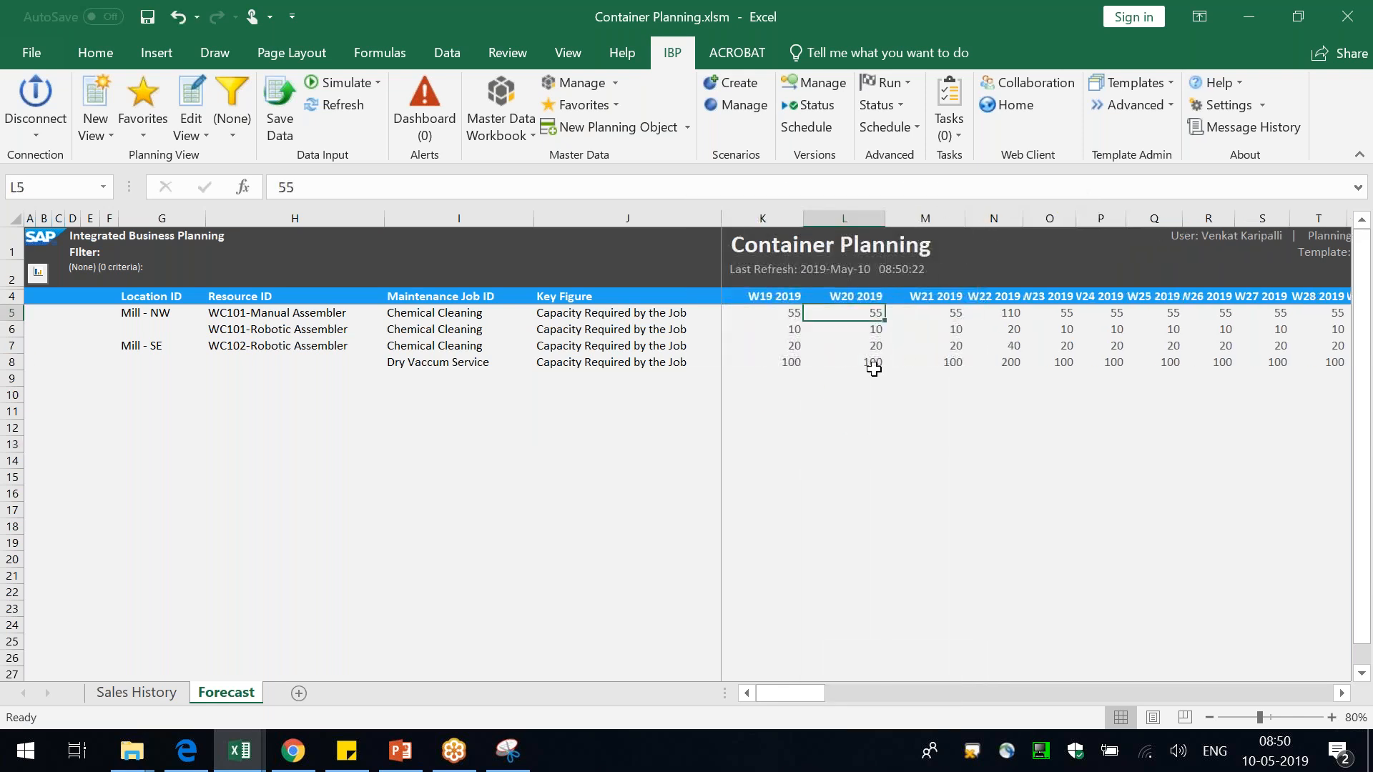
- Examine the weekly Capacity Required by the Job values in the Forecast sheet, especially for WC101-Manual Assembler at Mill - NW
click(754, 221)
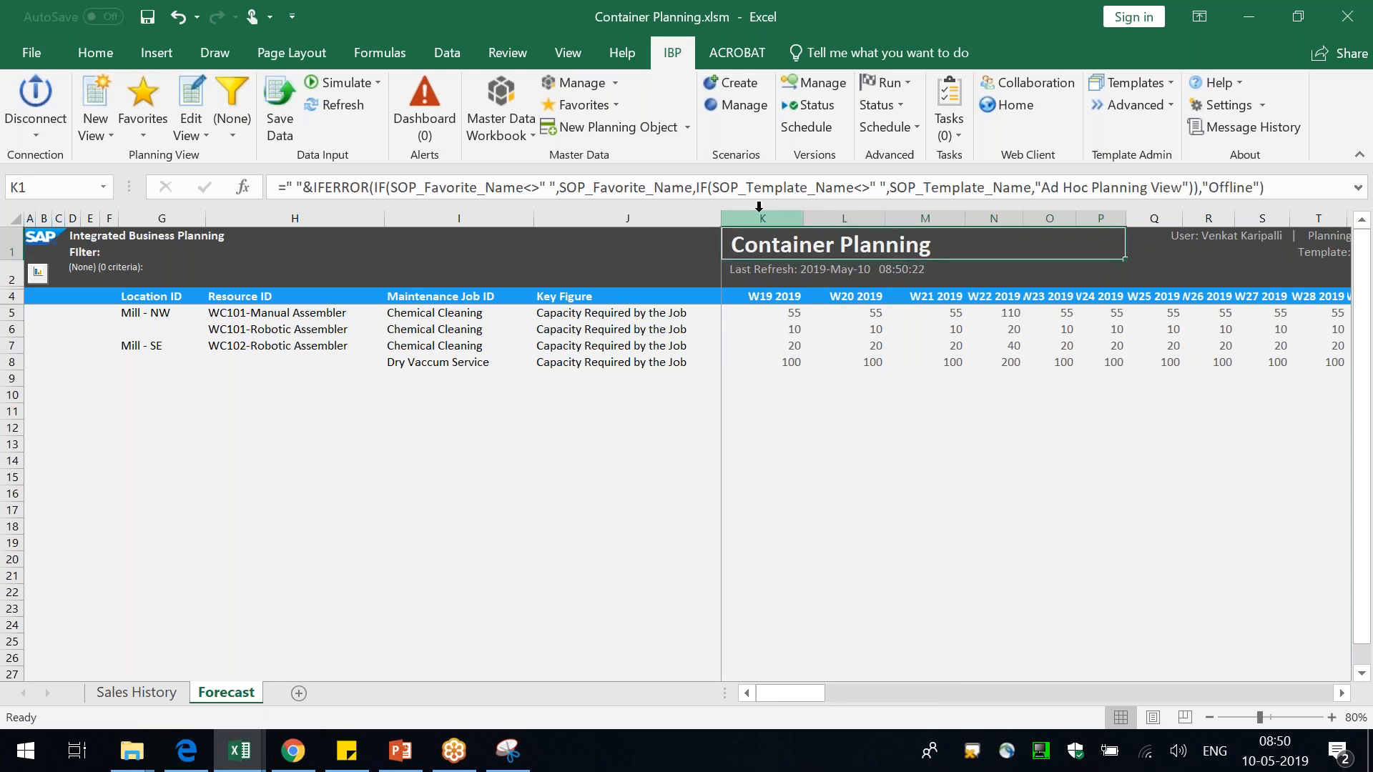
click(862, 557)
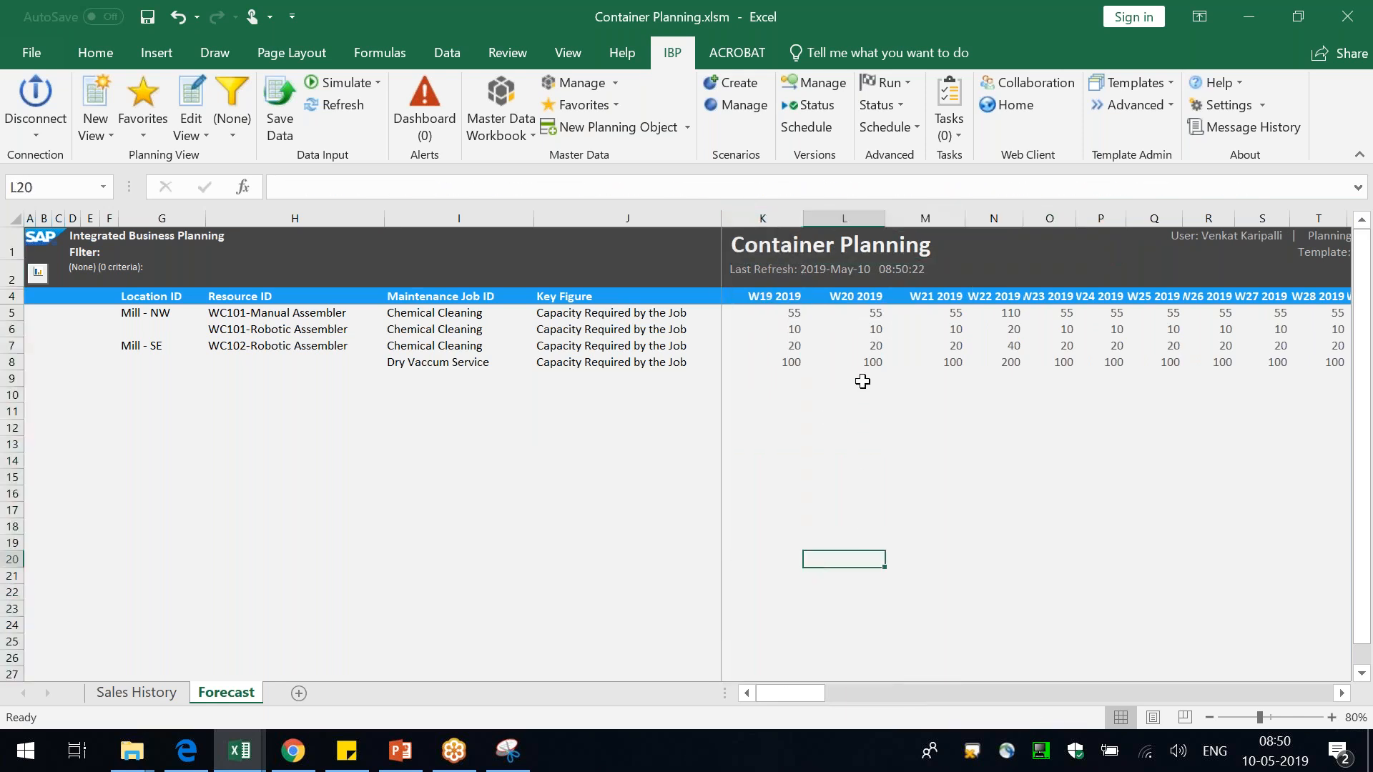
click(882, 225)
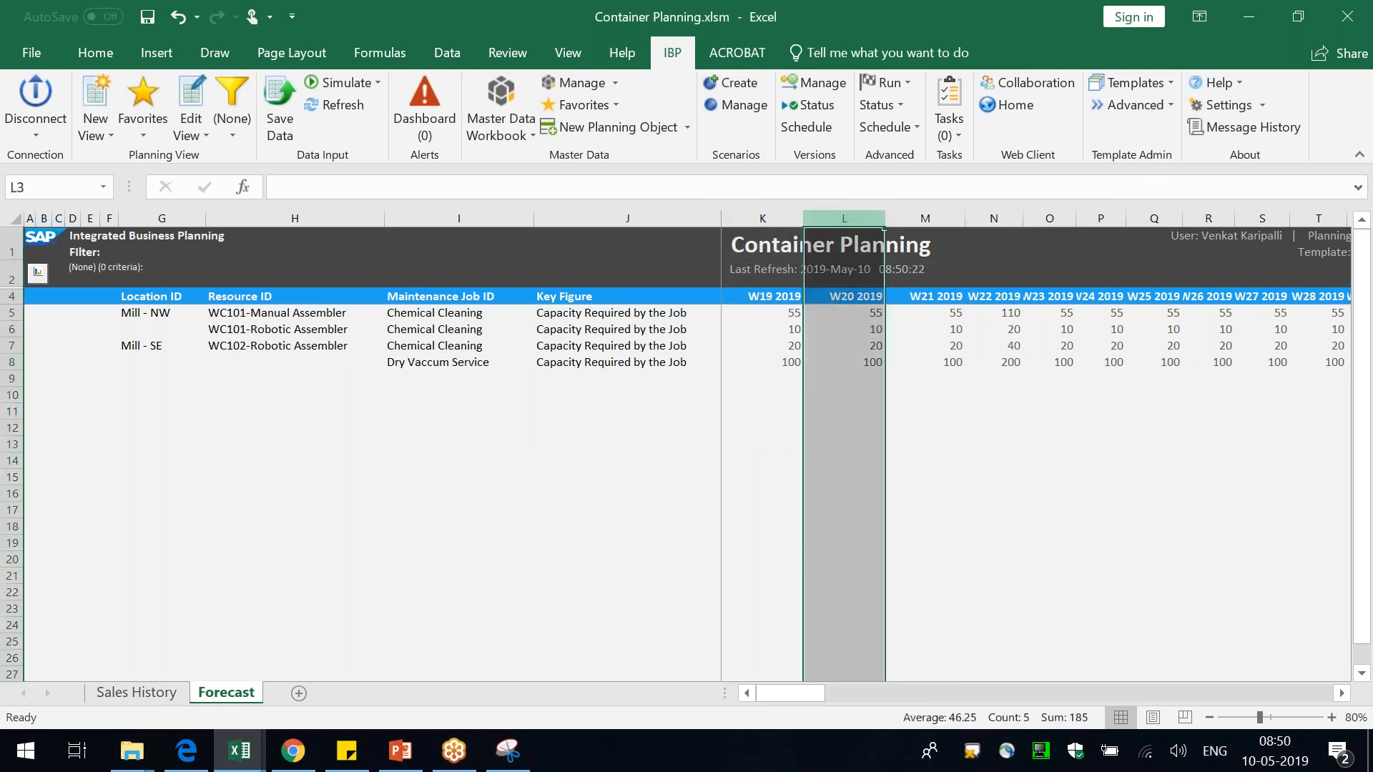
mouse_move(304, 752)
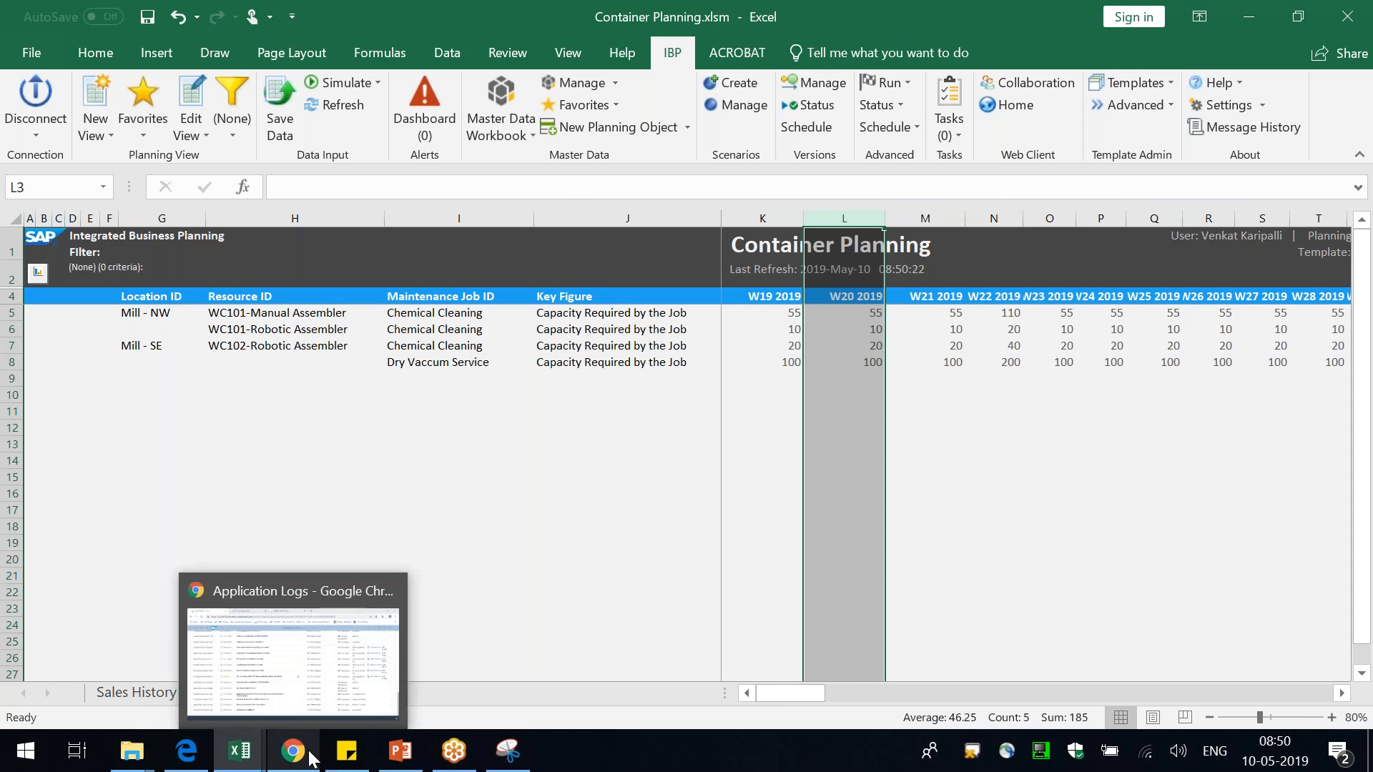
click(668, 496)
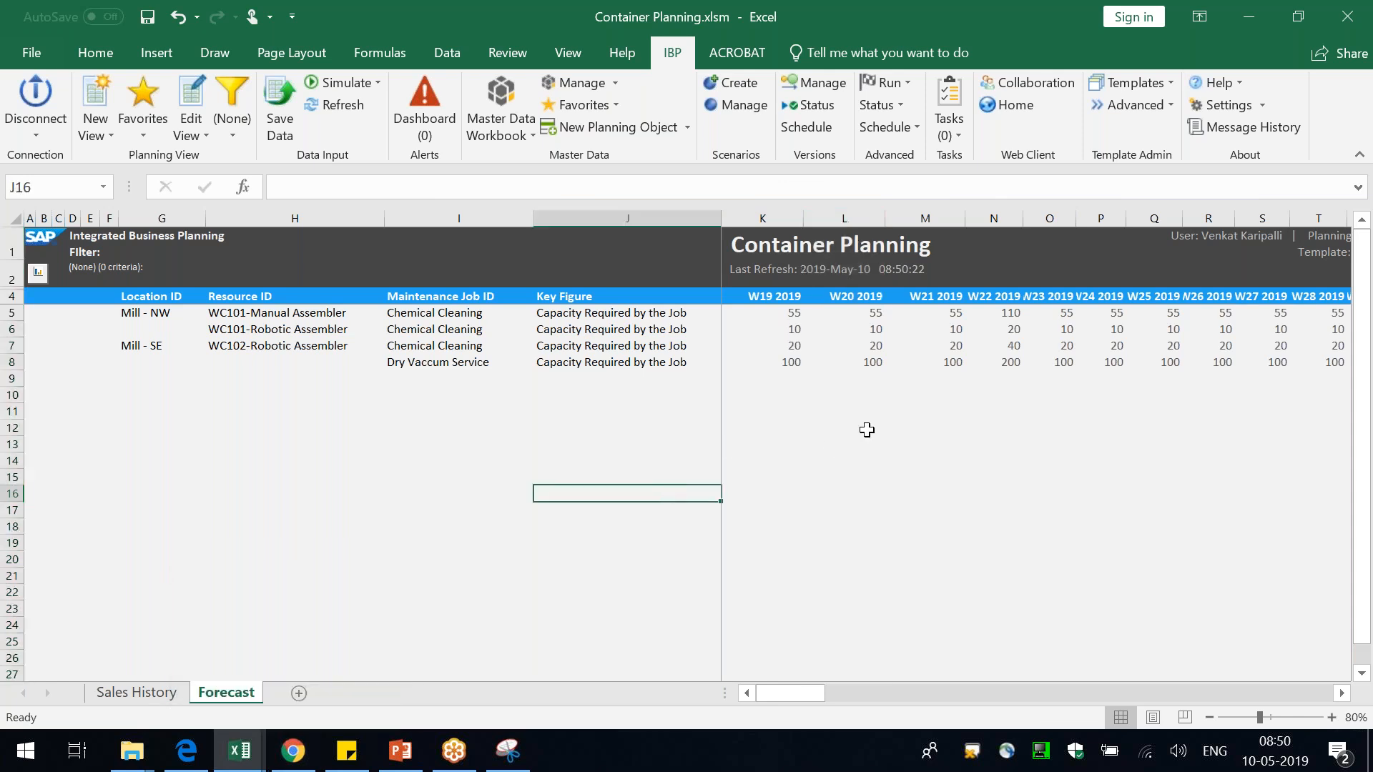
click(894, 316)
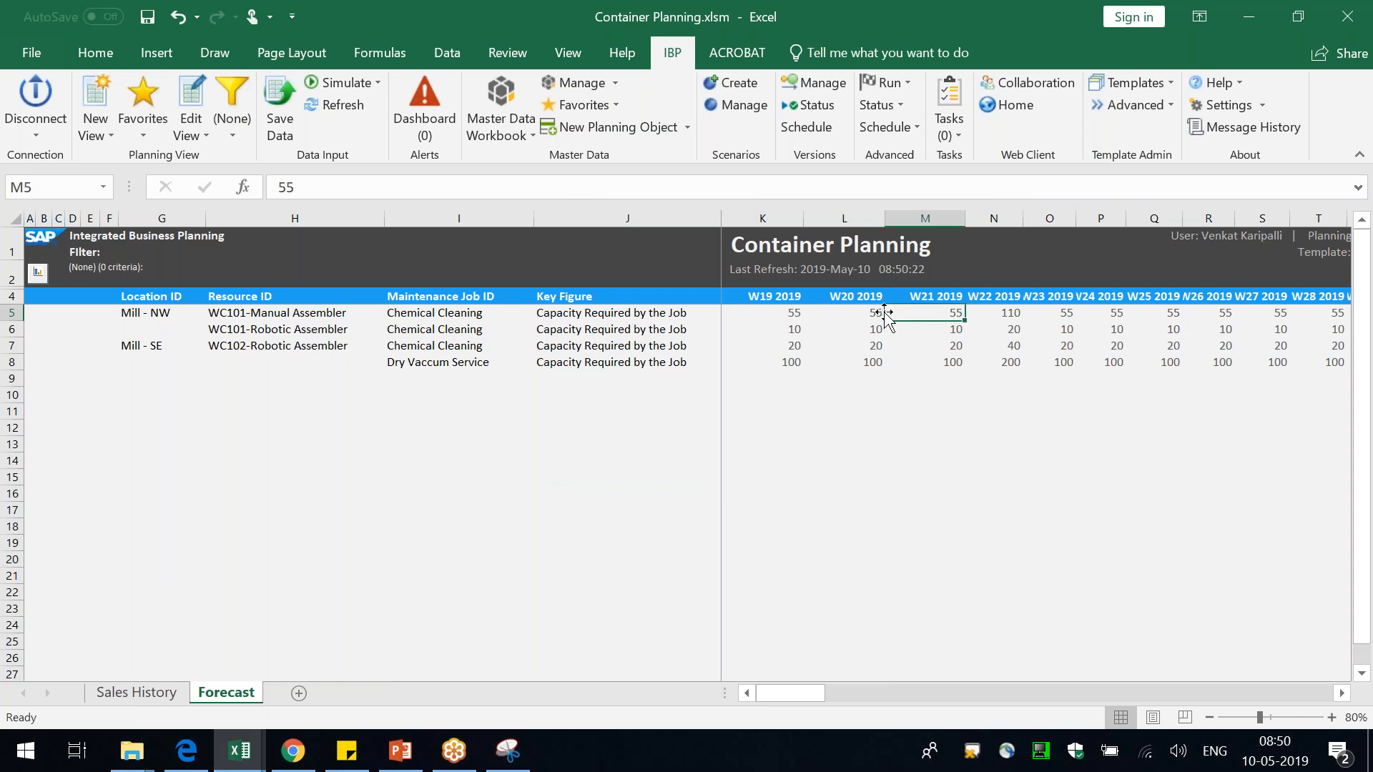
click(866, 315)
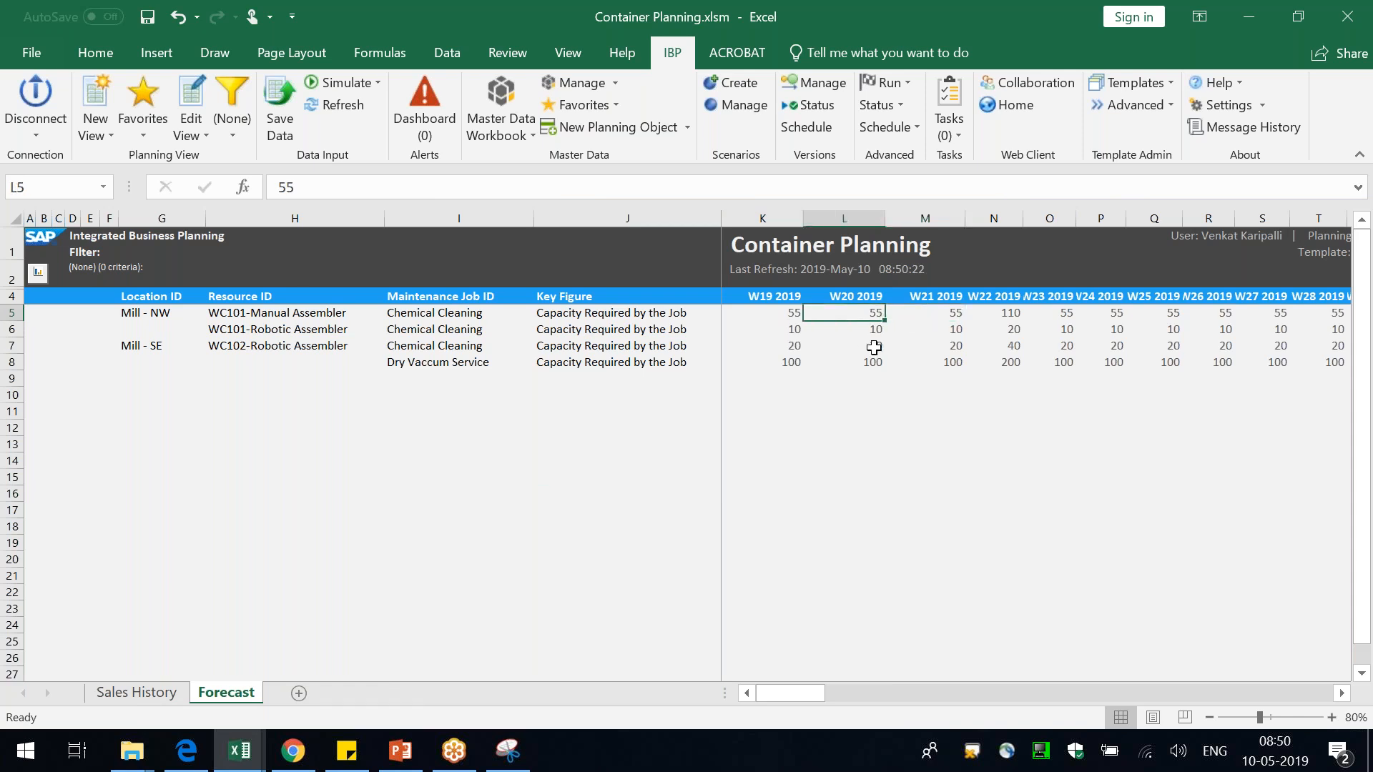
click(771, 217)
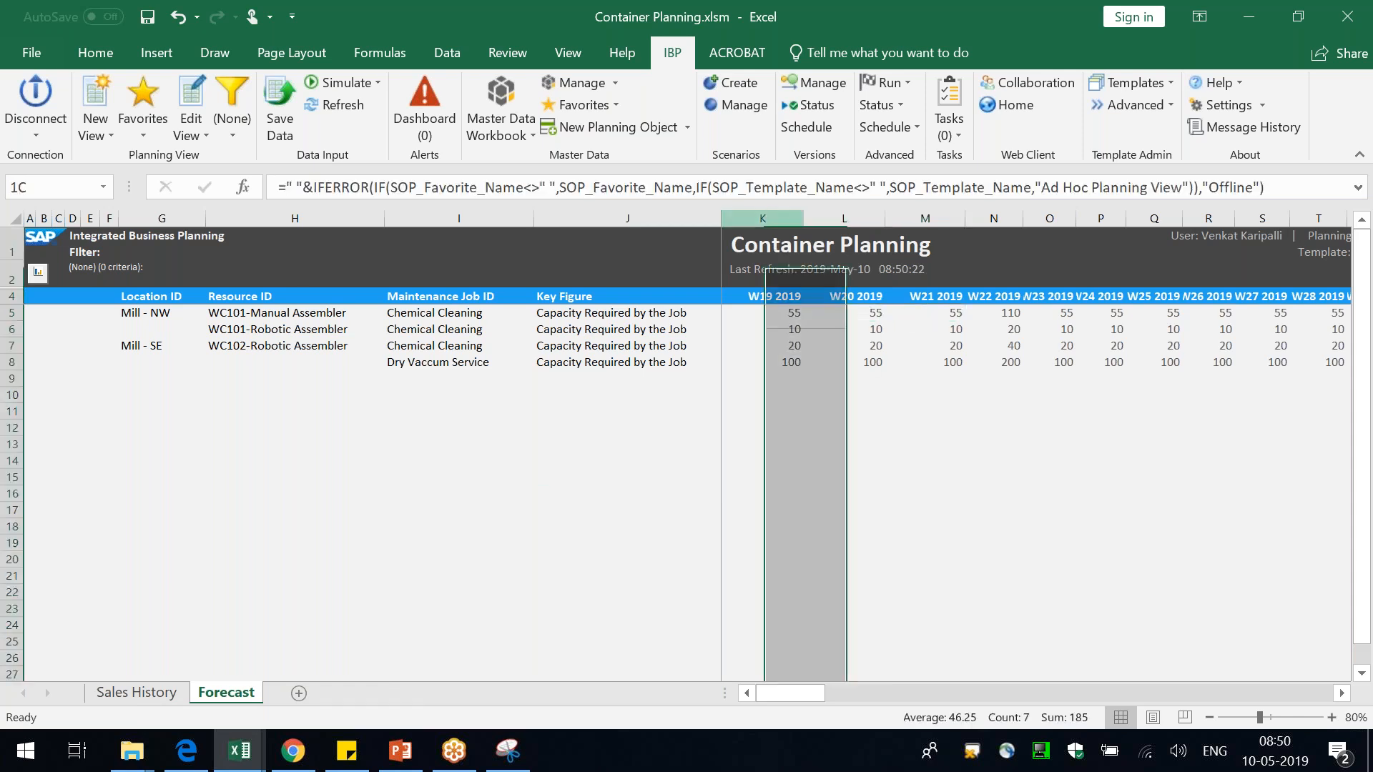
click(893, 392)
click(867, 316)
drag(863, 317, 1366, 313)
key(Left)
click(1194, 544)
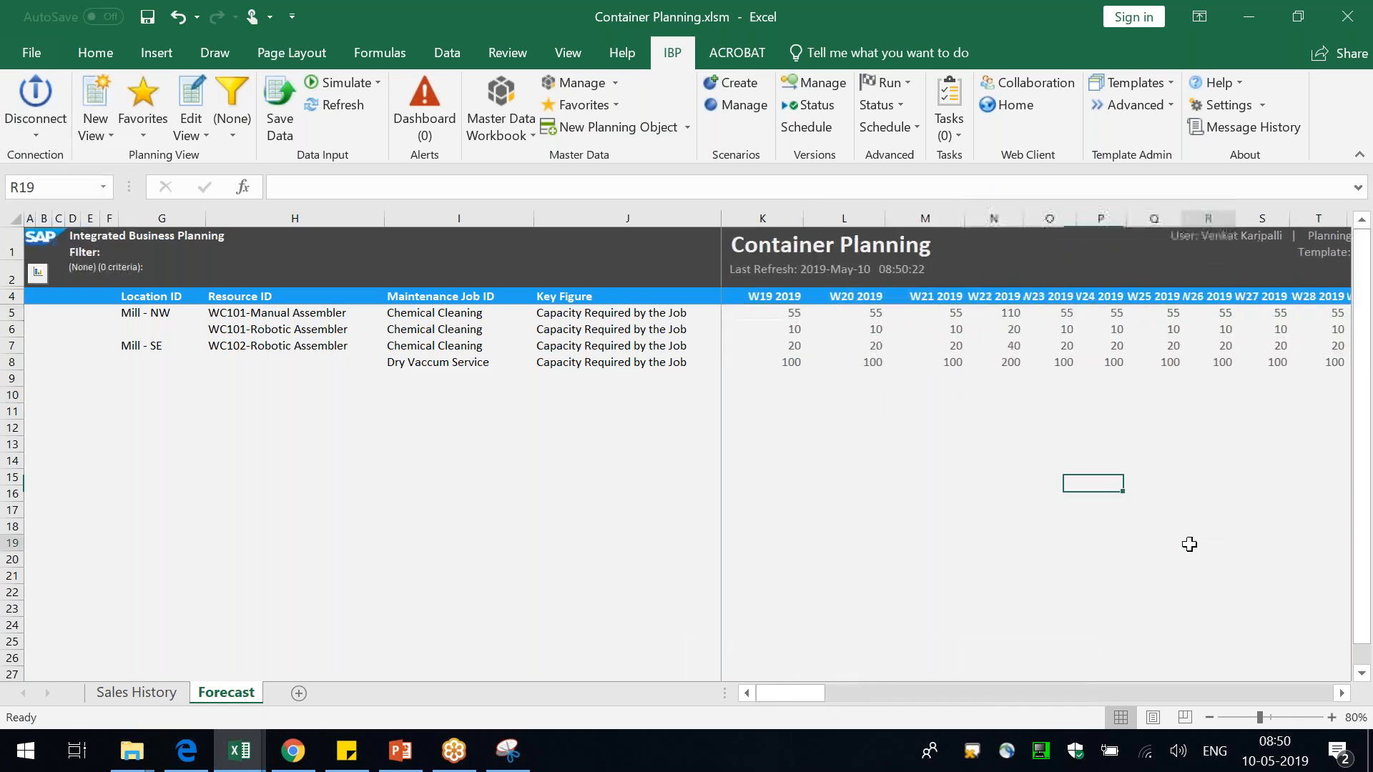
click(191, 107)
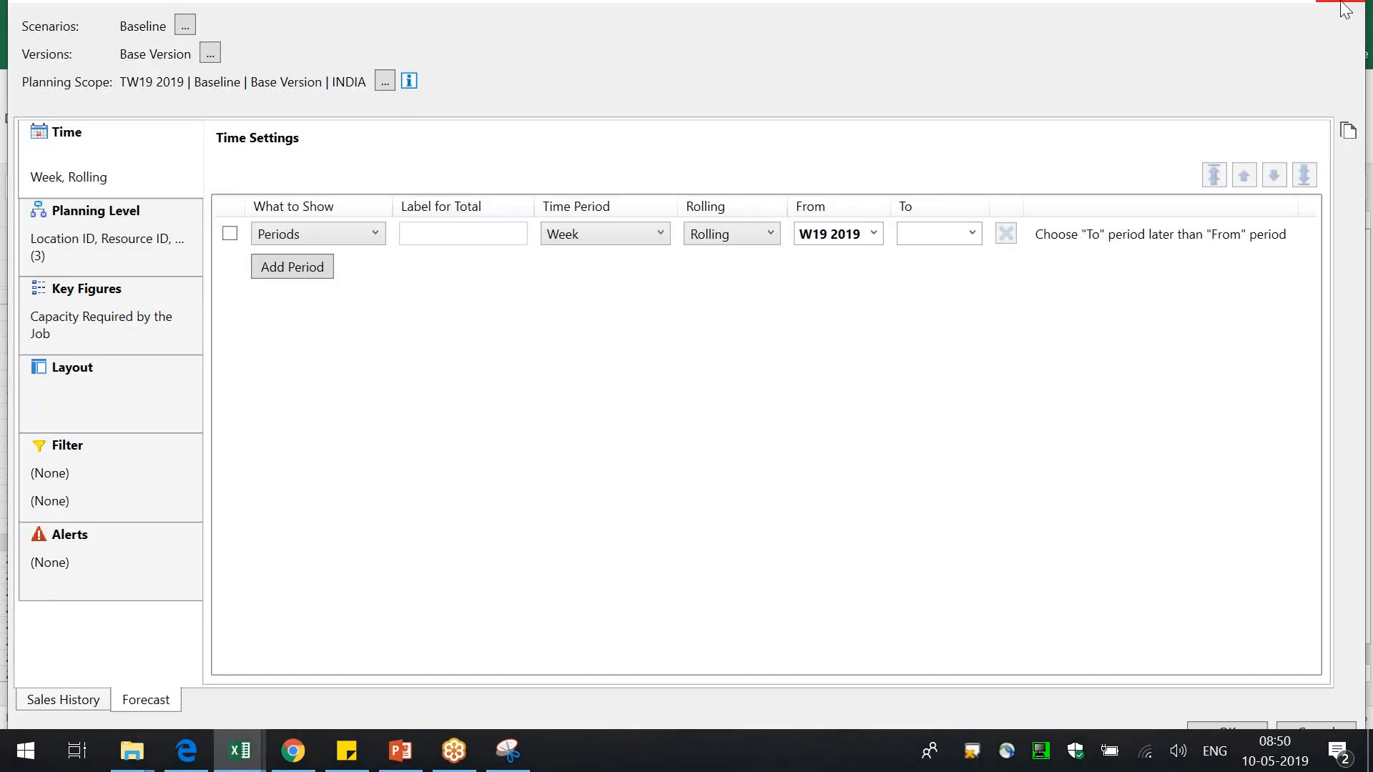
click(1344, 10)
click(713, 466)
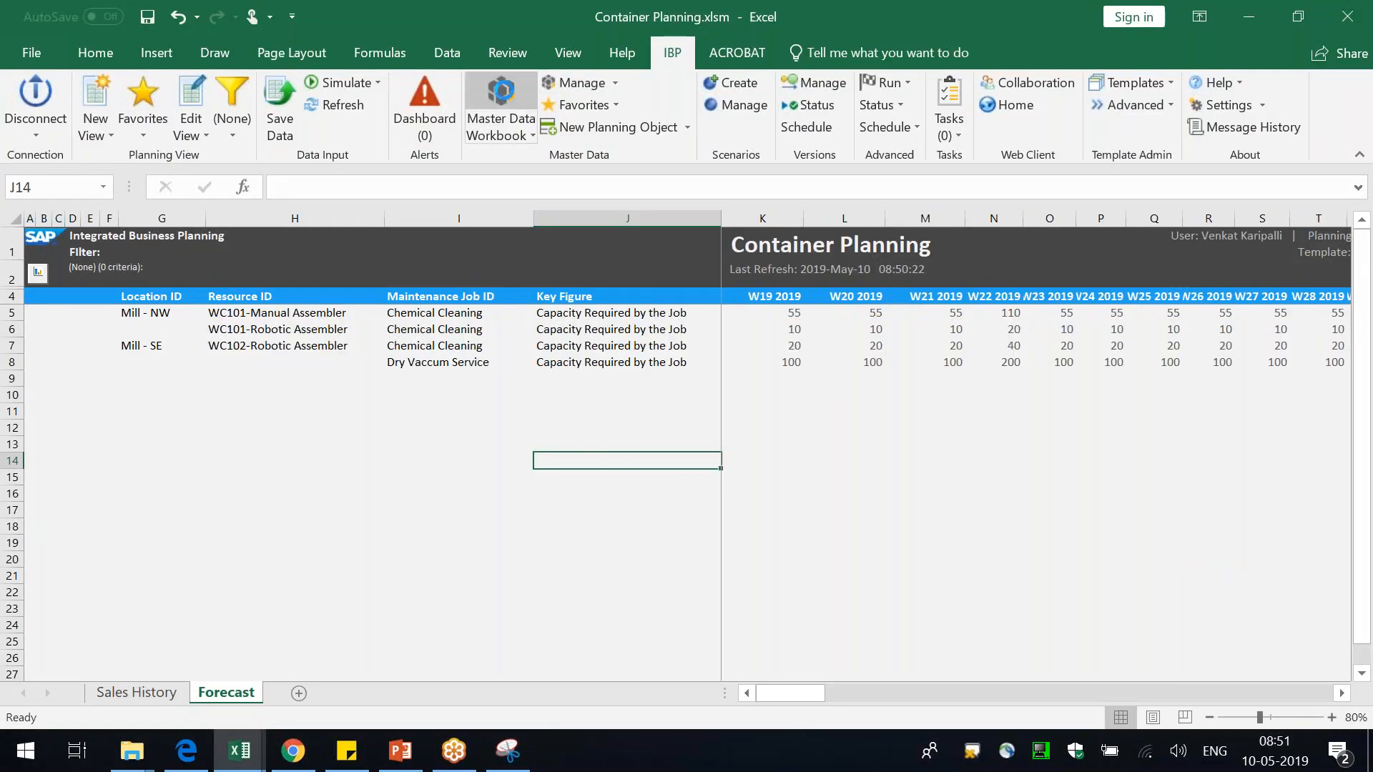
- Set up an editable master data workbook of planning objects with key figure data at Weekly | Resource | Location, starting from TW19 2019
click(501, 107)
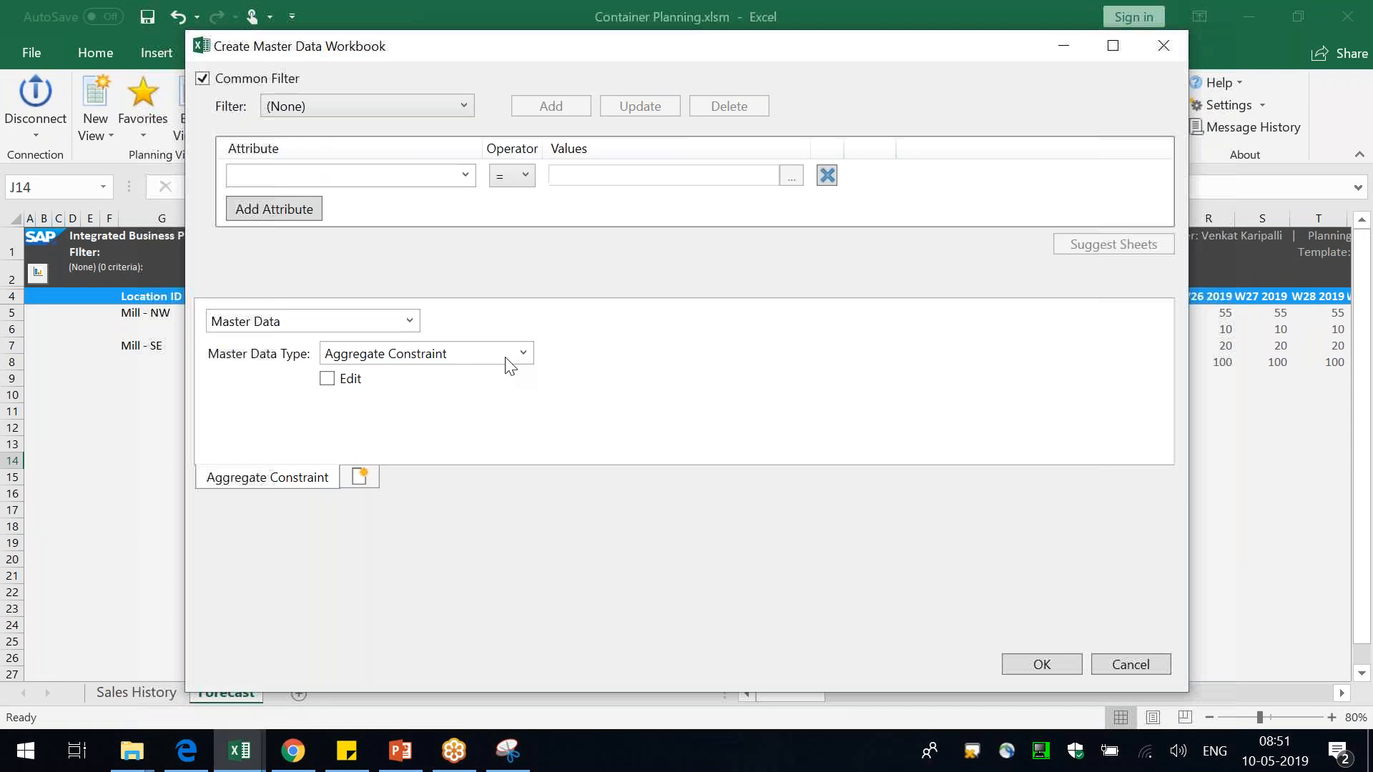
click(524, 203)
drag(525, 271, 528, 447)
click(322, 375)
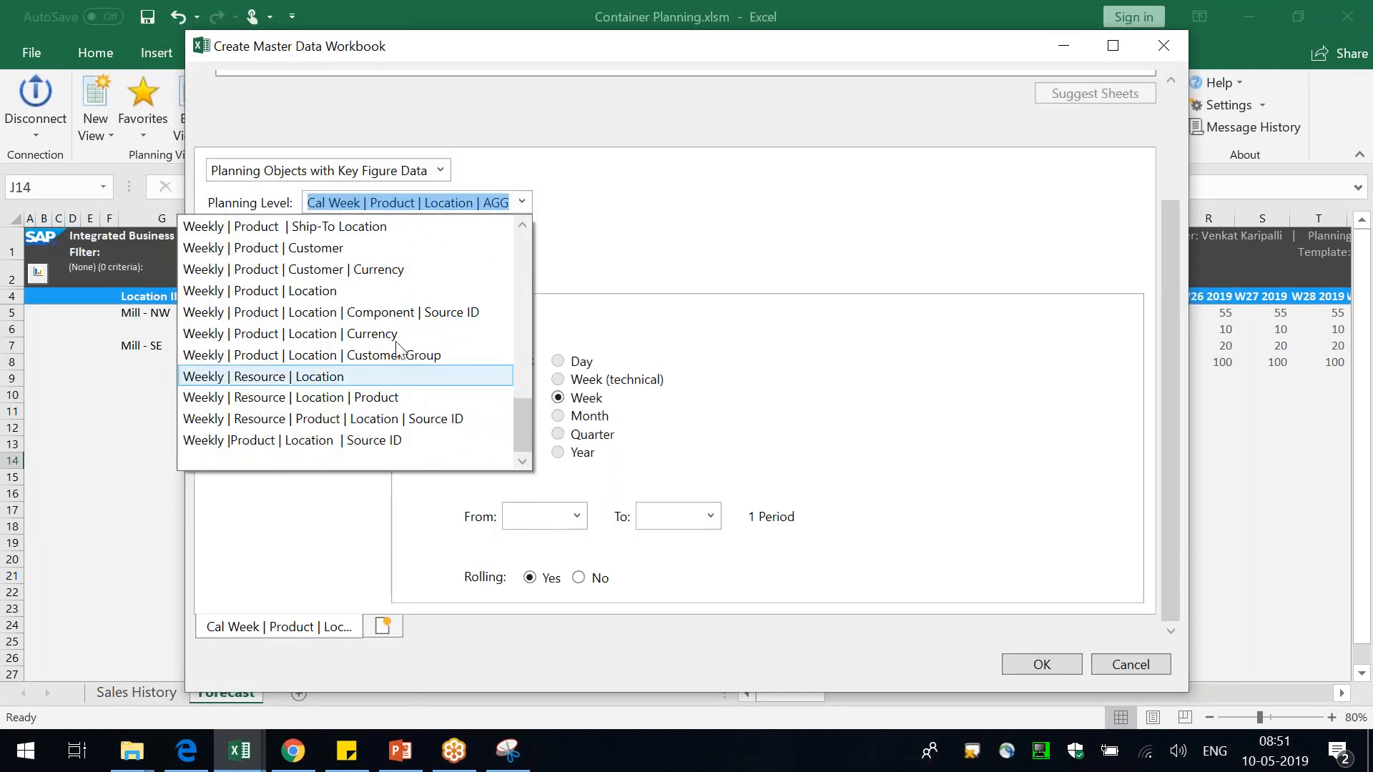
click(332, 258)
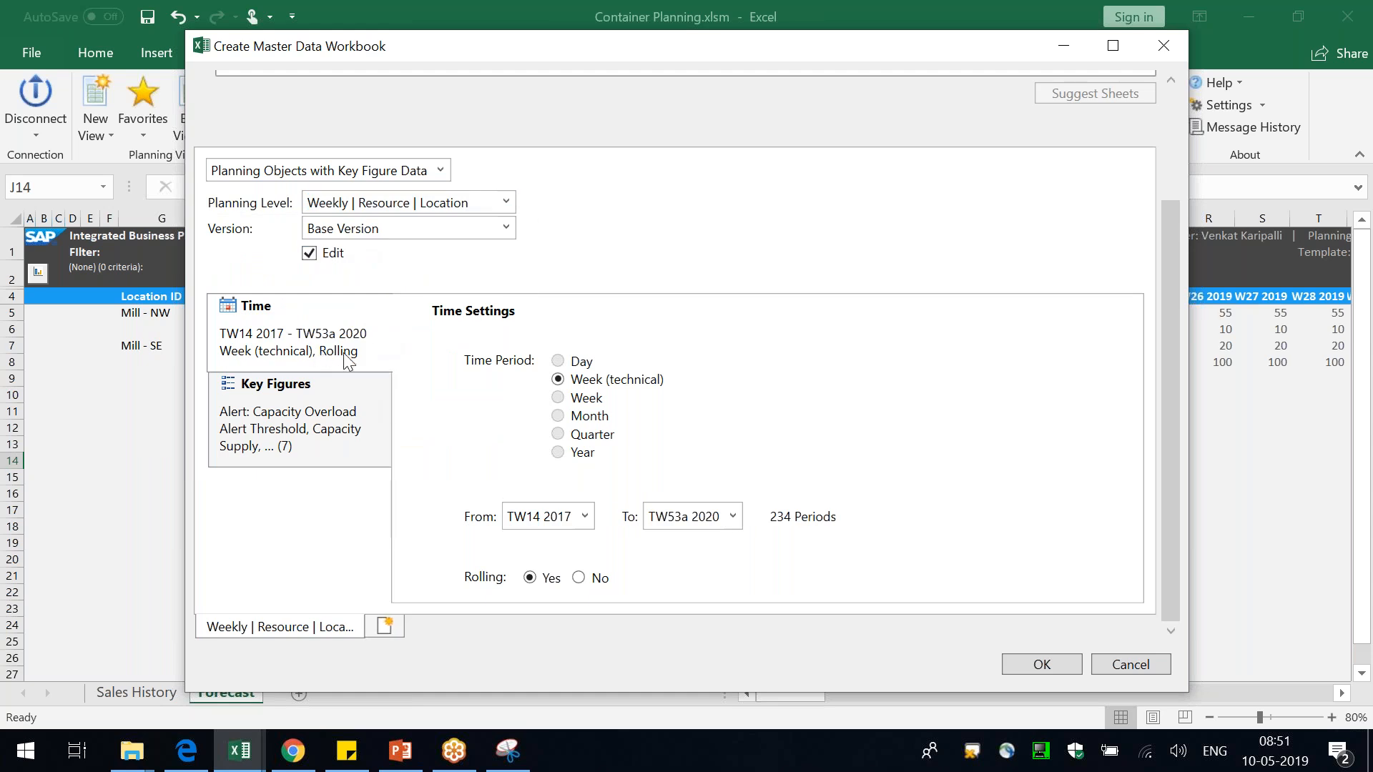
click(585, 516)
drag(585, 272, 585, 384)
click(550, 428)
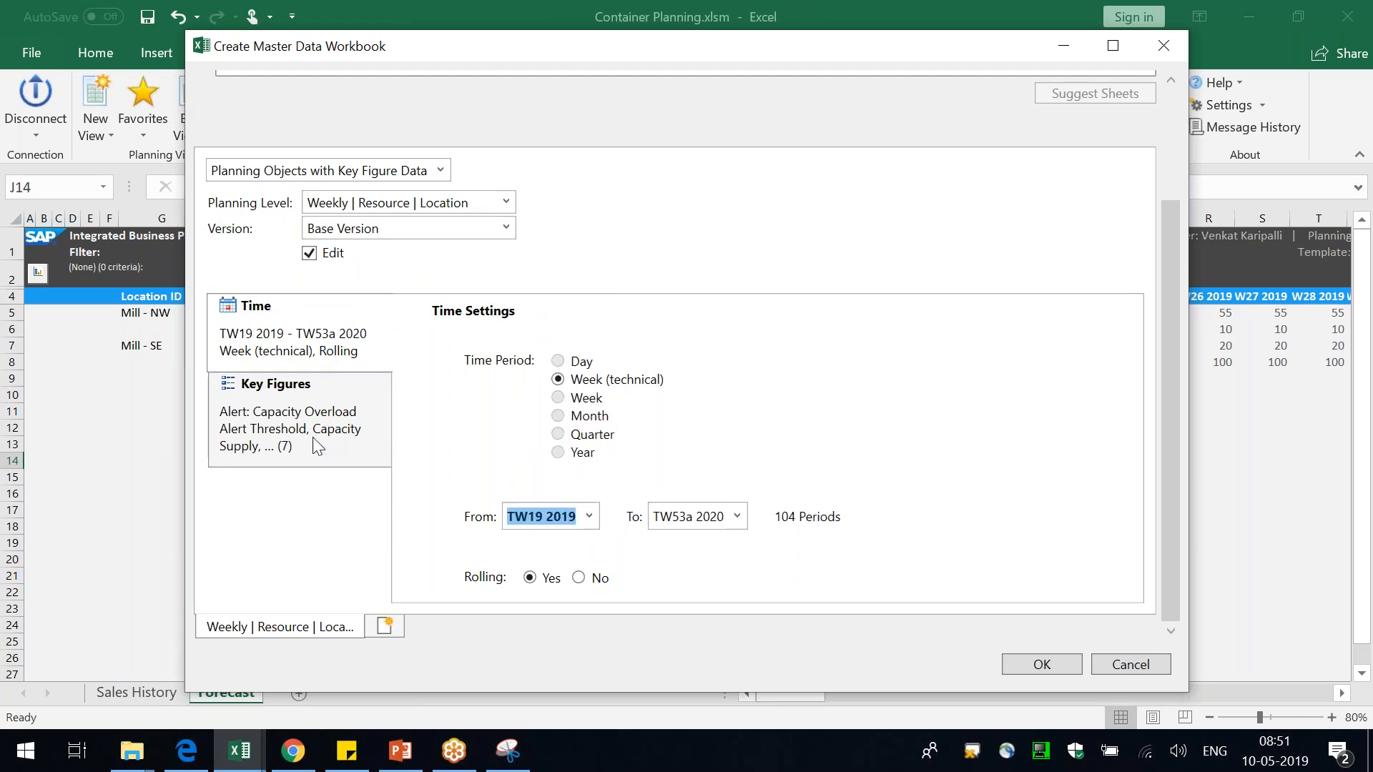
- Clear the preselected key figures, include only Standard Capacity and create the workbook
click(315, 444)
click(408, 348)
click(493, 504)
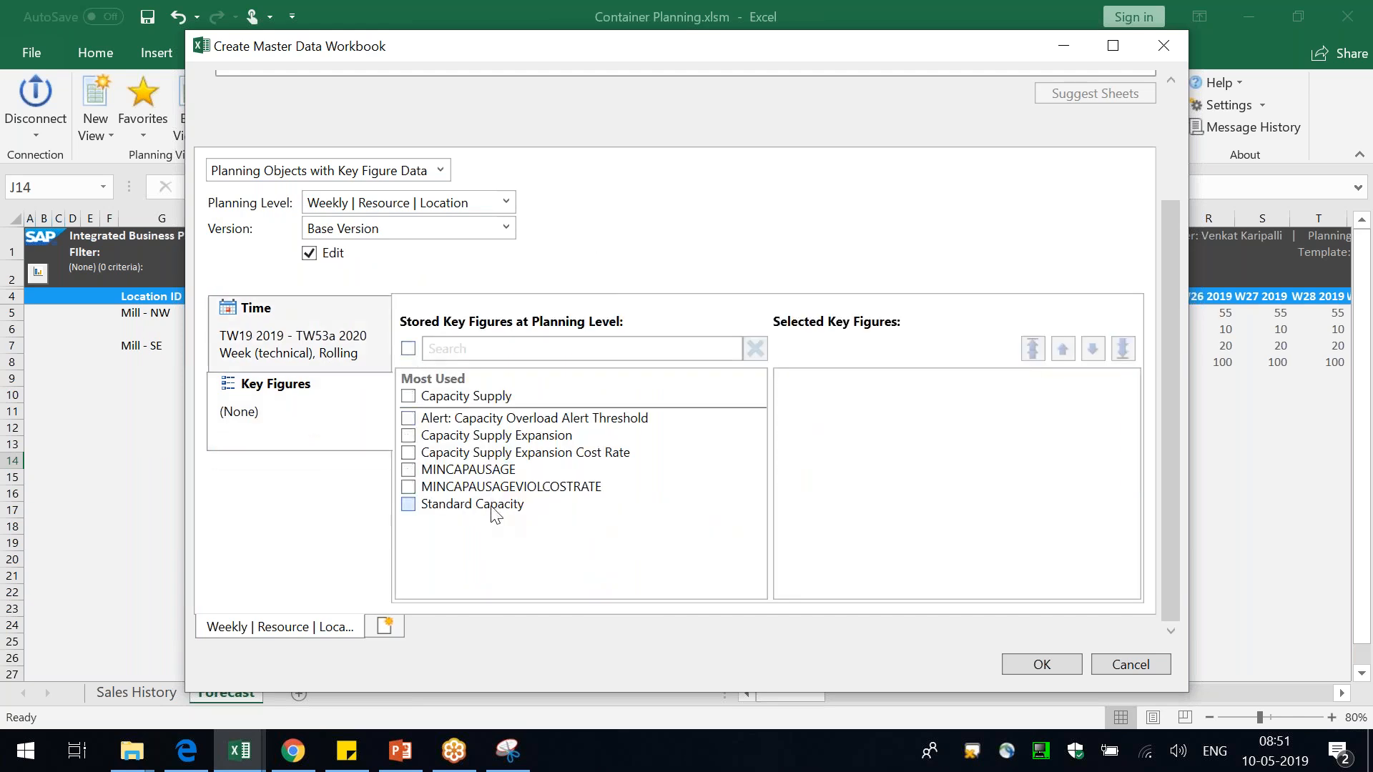
click(1028, 668)
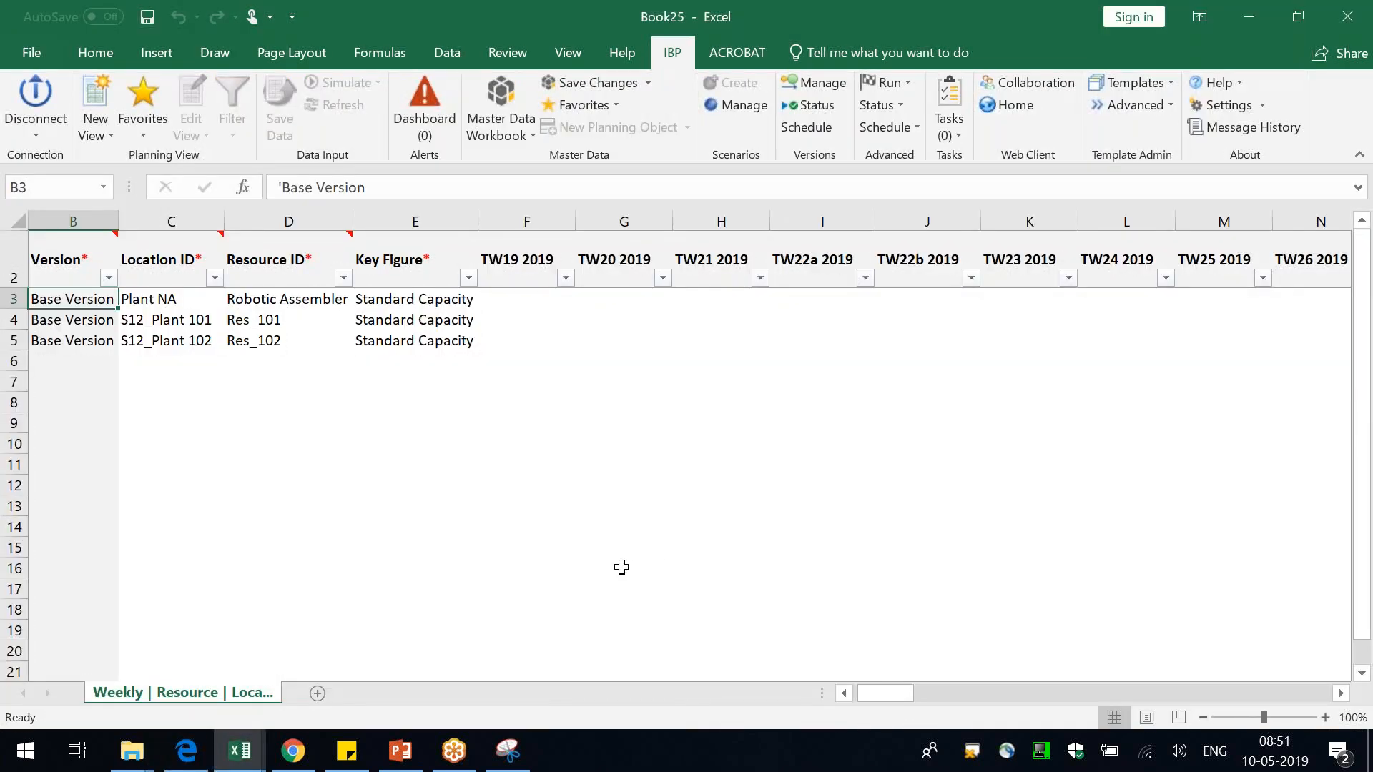
- Copy the first three Location ID and Resource ID pairs from the maintenance job workbook into rows 6–8 of Book25 and widen the Resource ID column
key(alt+Tab)
key(alt+Tab)
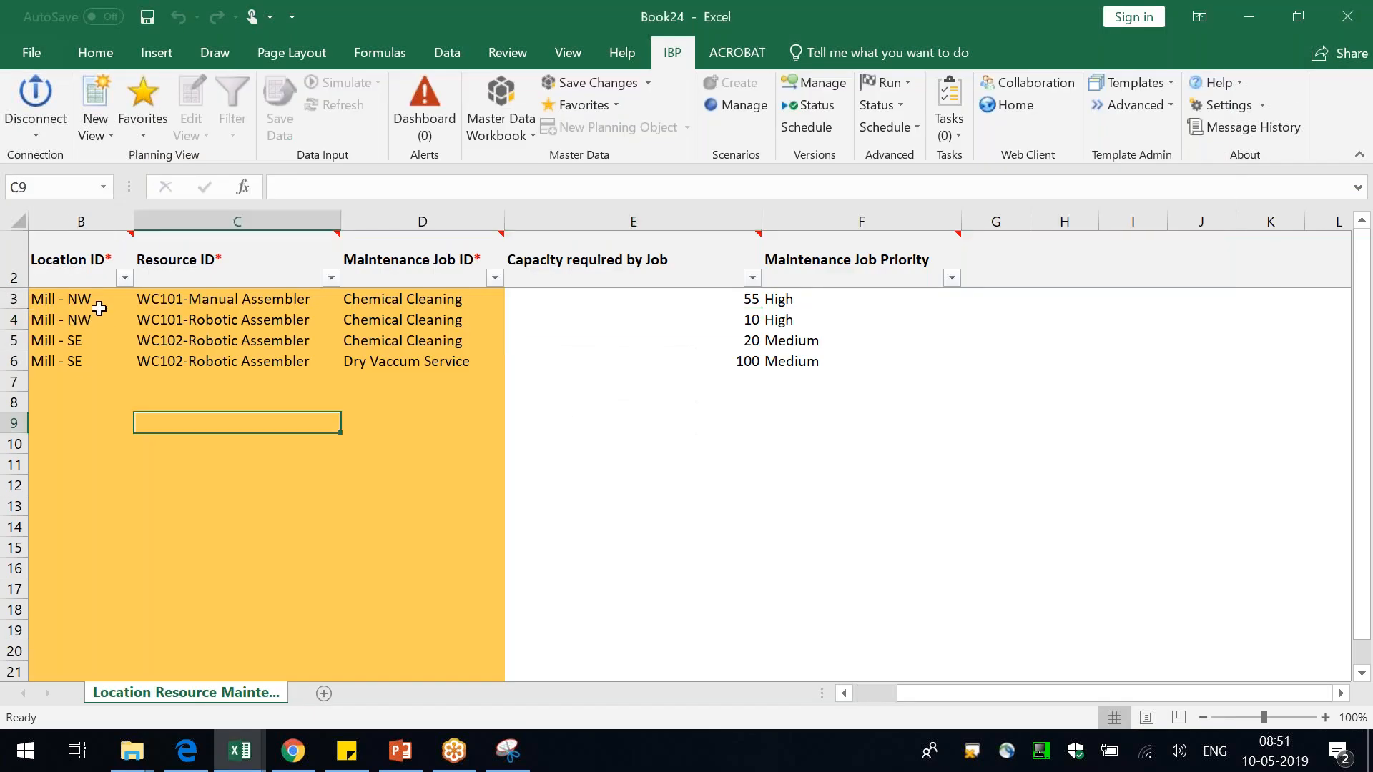
drag(77, 301, 215, 340)
key(ctrl+c)
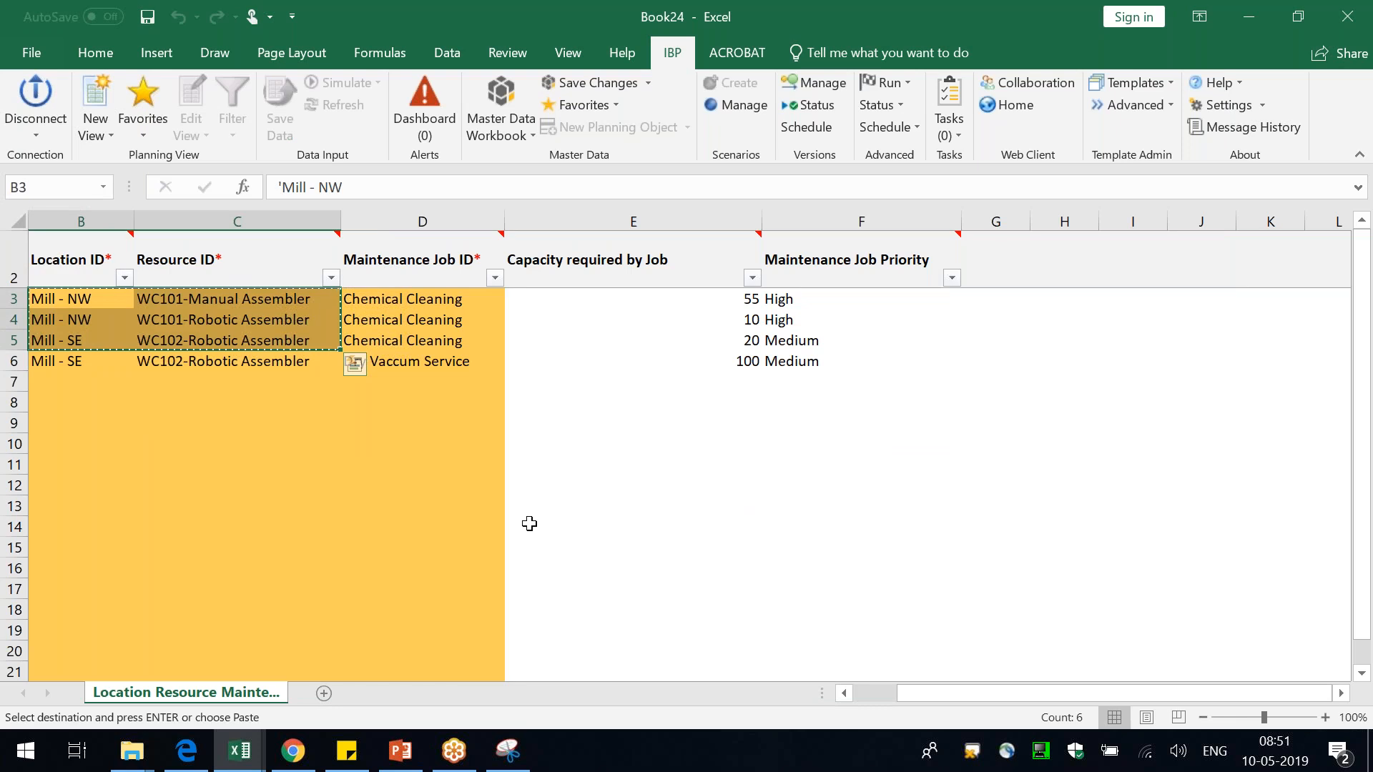
key(ctrl+Tab)
click(158, 361)
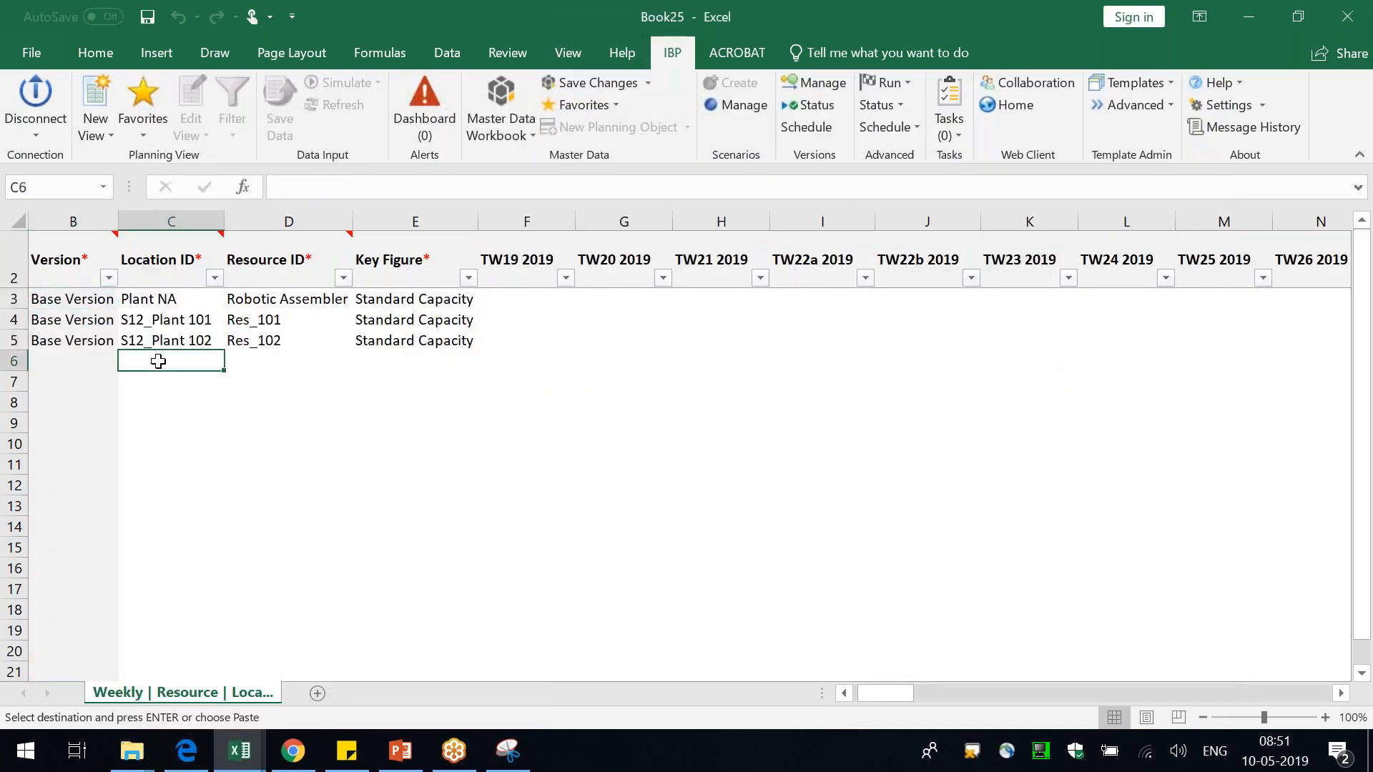
key(ctrl+v)
drag(350, 220, 407, 220)
- Fill the Standard Capacity key figure down to the three added Mill resource rows
click(450, 362)
key(ctrl+d)
click(451, 385)
key(ctrl+d)
click(438, 401)
key(ctrl+d)
- Enter a Standard Capacity of 168 for the three Mill resource rows in TW19, TW20 and TW21 2019
click(545, 355)
text(168)
key(Return)
key(ctrl+d)
key(Return)
key(ctrl+d)
key(Up)
key(Up)
key(shift+Down)
key(shift+Down)
key(ctrl+c)
key(shift+Right)
key(shift+Right)
key(ctrl+v)
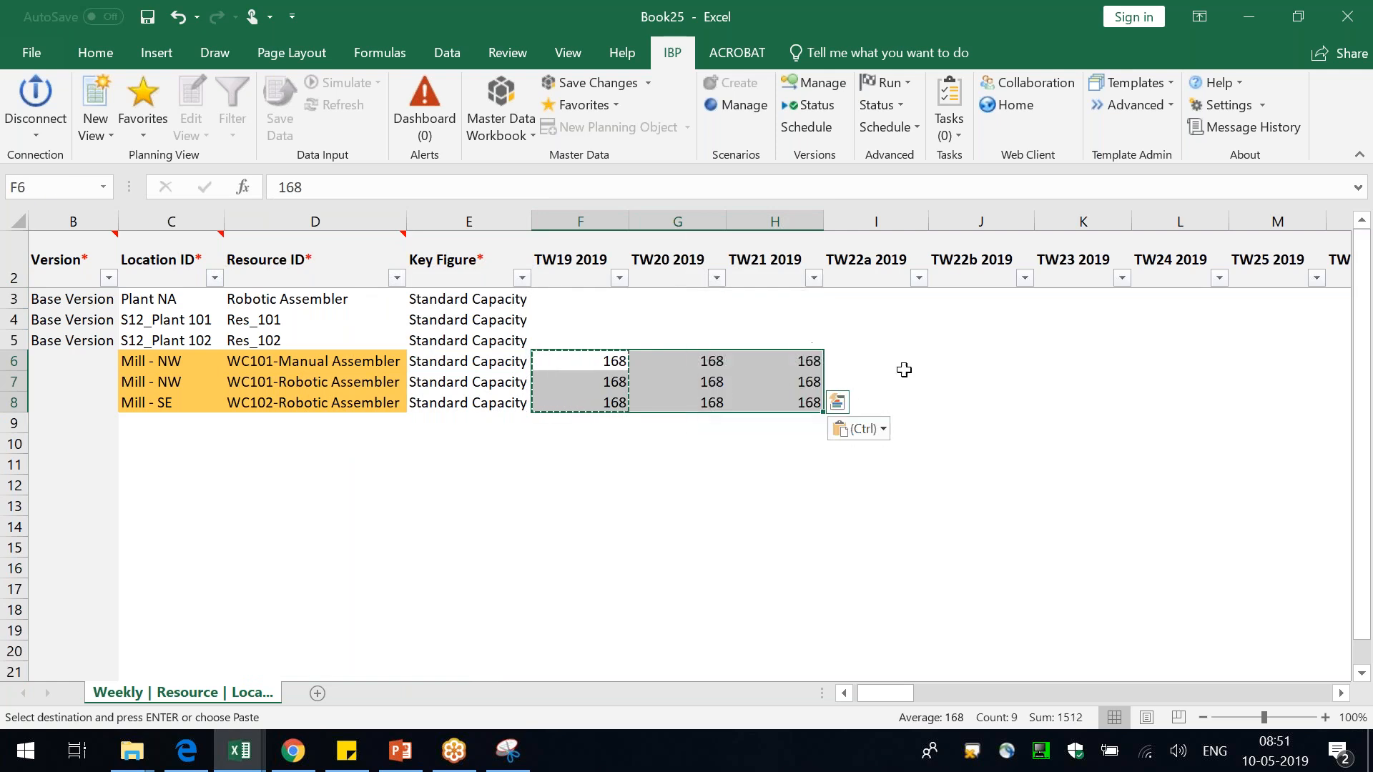
- Enter a capacity of 100 for the three Mill resource rows in TW22a 2019
click(874, 359)
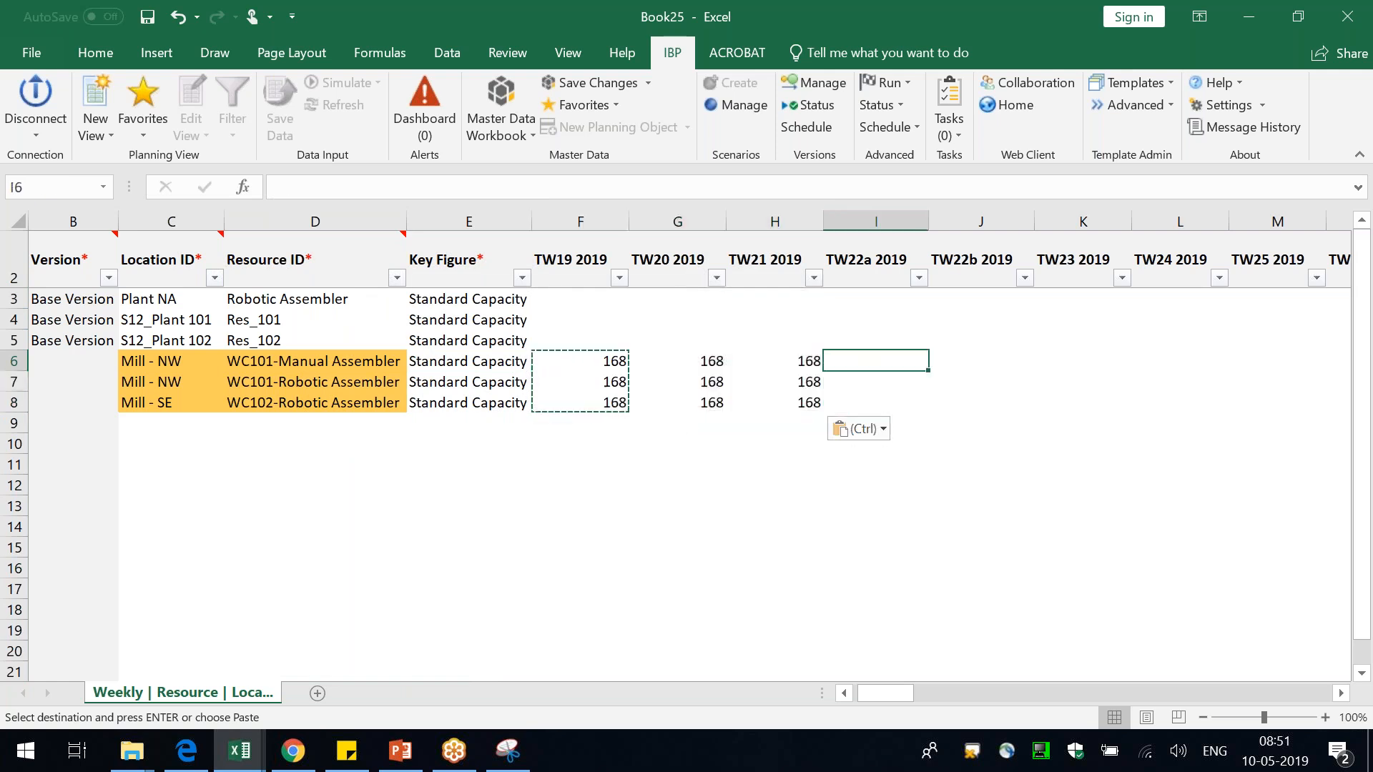
text(100)
key(Return)
text(100)
key(Return)
text(100)
- Enter a capacity of 68 for the three Mill resource rows in TW22b 2019
key(Tab)
key(Up)
key(Up)
text(68)
key(ctrl+Return)
key(Down)
text(68)
key(ctrl+Return)
key(Down)
text(68)
key(ctrl+Return)
- Copy the TW19–TW21 block of 168 values for the three resource rows into TW23 to TW25 2019
drag(608, 361, 794, 399)
key(ctrl+c)
click(1068, 358)
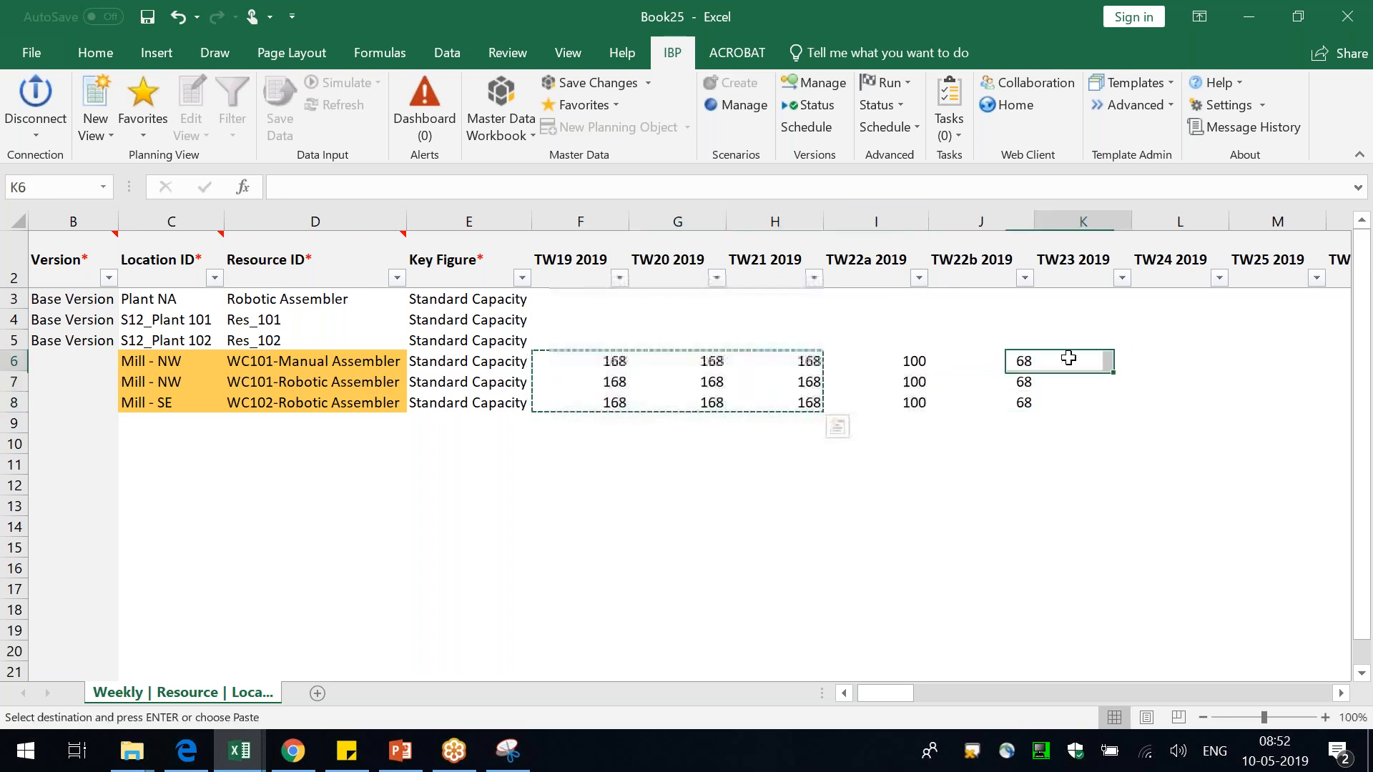
key(ctrl+v)
key(Right)
key(Right)
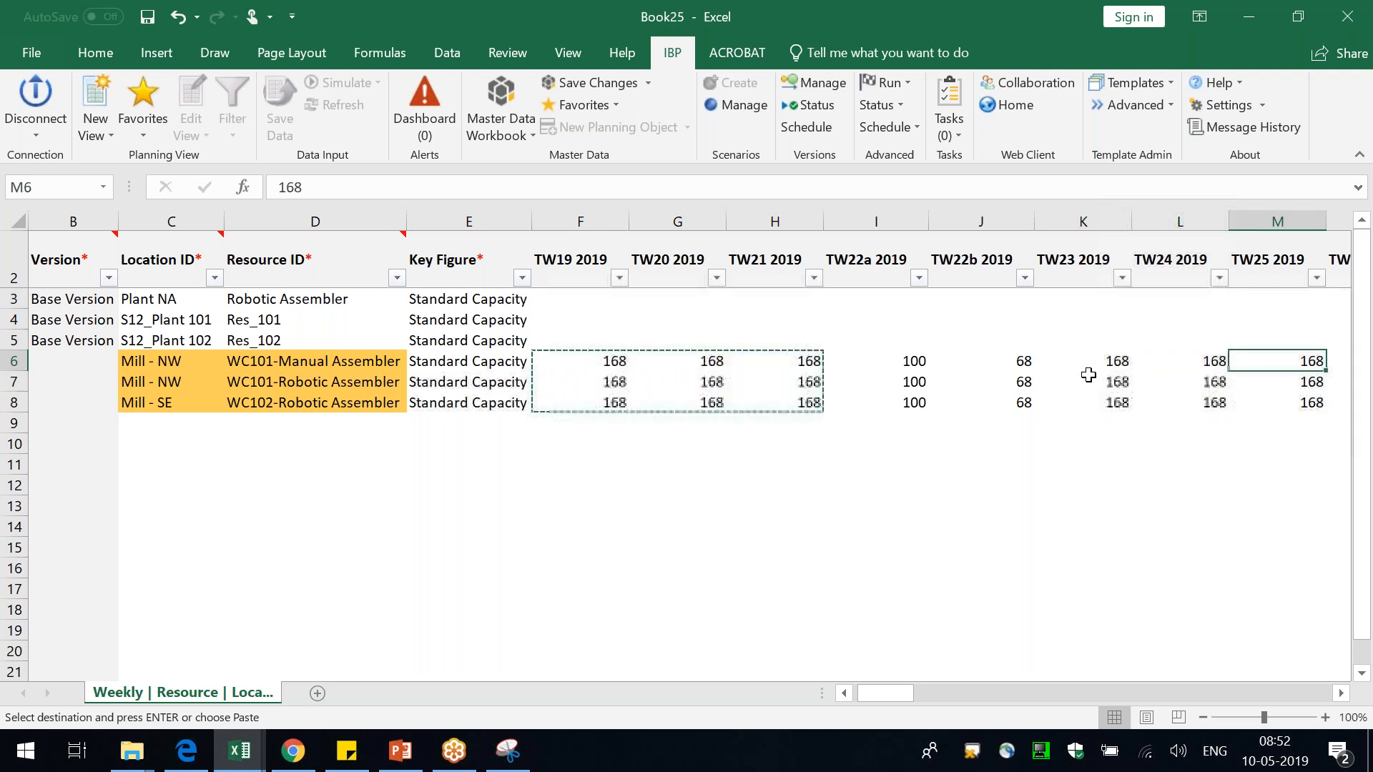
- Paste the copied block of 168 values into TW26 to TW28 2019 and again starting at TW29 2019
key(Right)
key(Right)
key(Left)
key(Left)
key(Right)
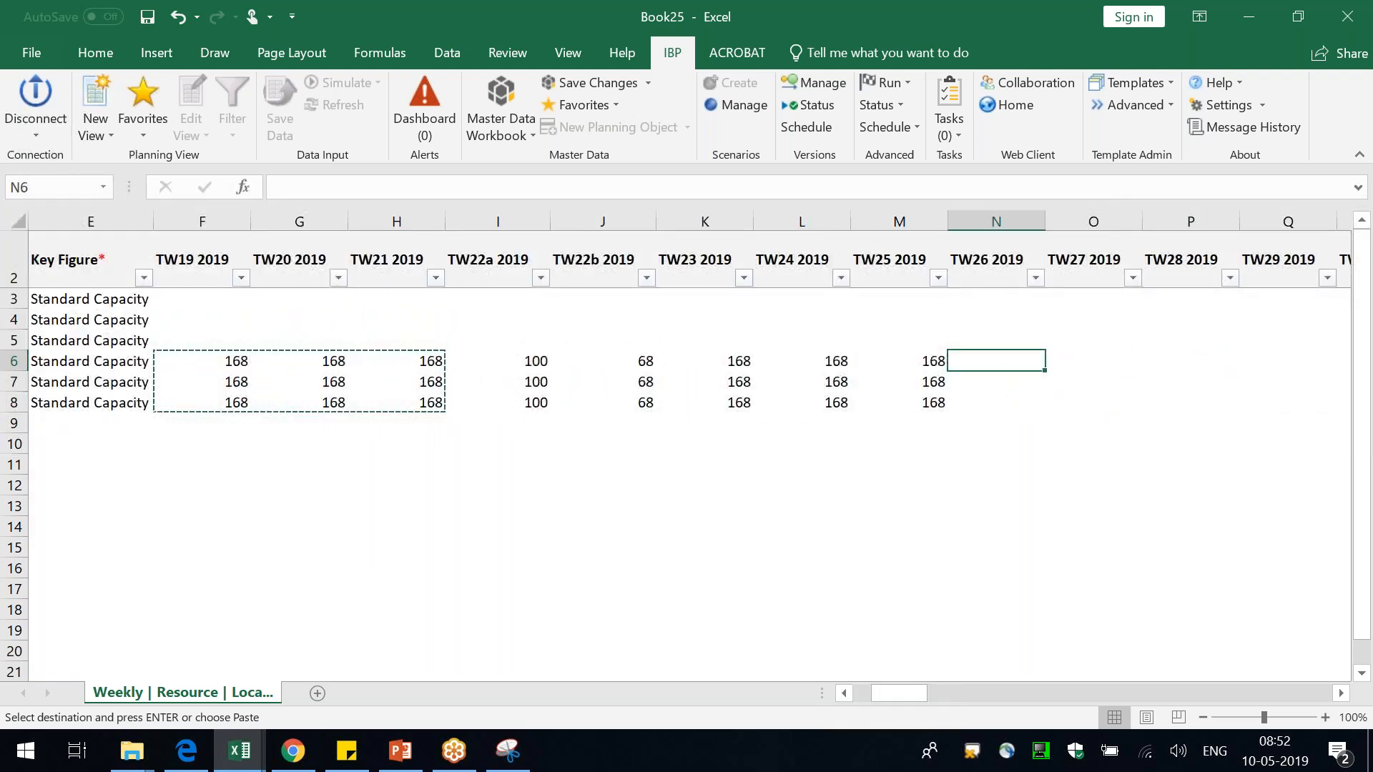
key(ctrl+v)
key(Right)
key(Right)
key(Right)
key(Right)
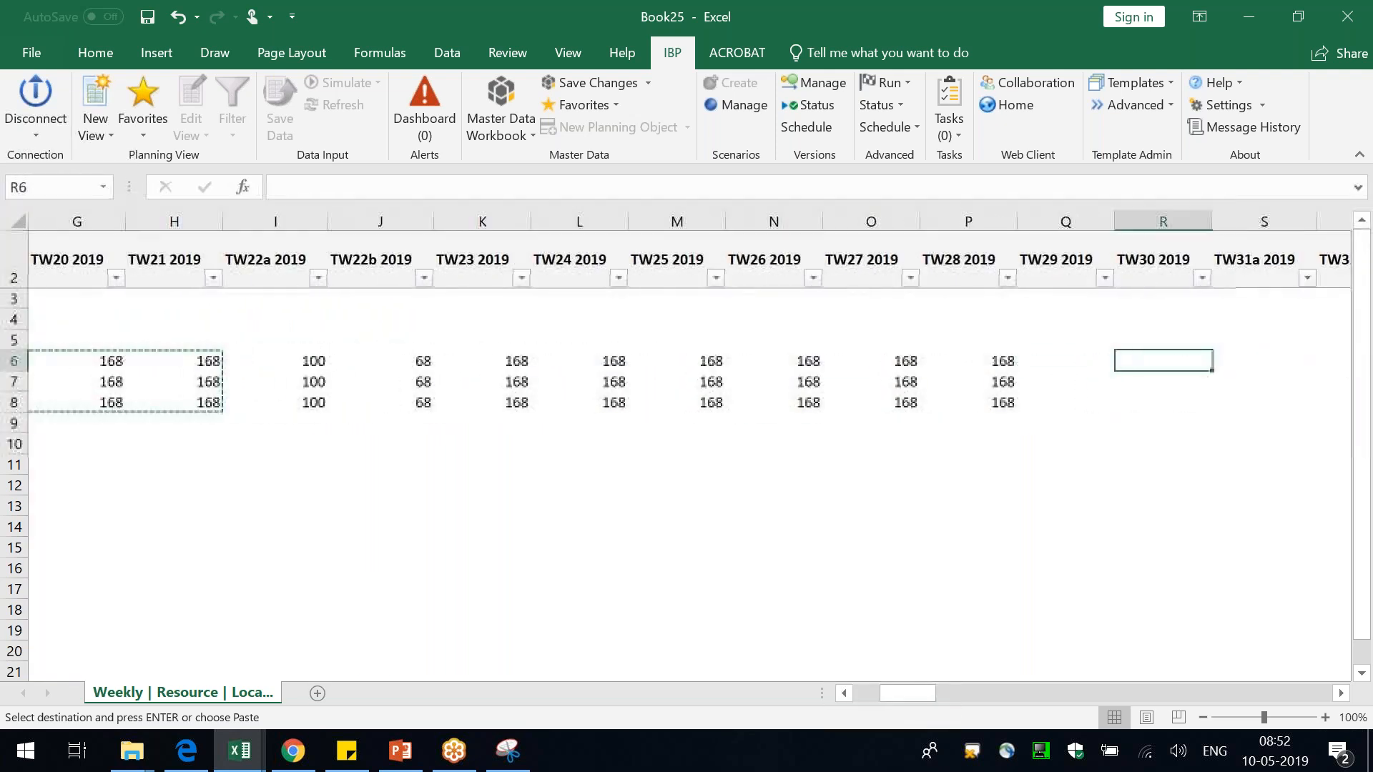
key(Left)
key(ctrl+v)
- Copy the TW22a and TW22b capacities of the three resource rows to the two columns starting at TW31a 2019 and save the workbook's changes
drag(326, 367, 377, 398)
key(ctrl+c)
click(1270, 360)
key(ctrl+v)
click(597, 82)
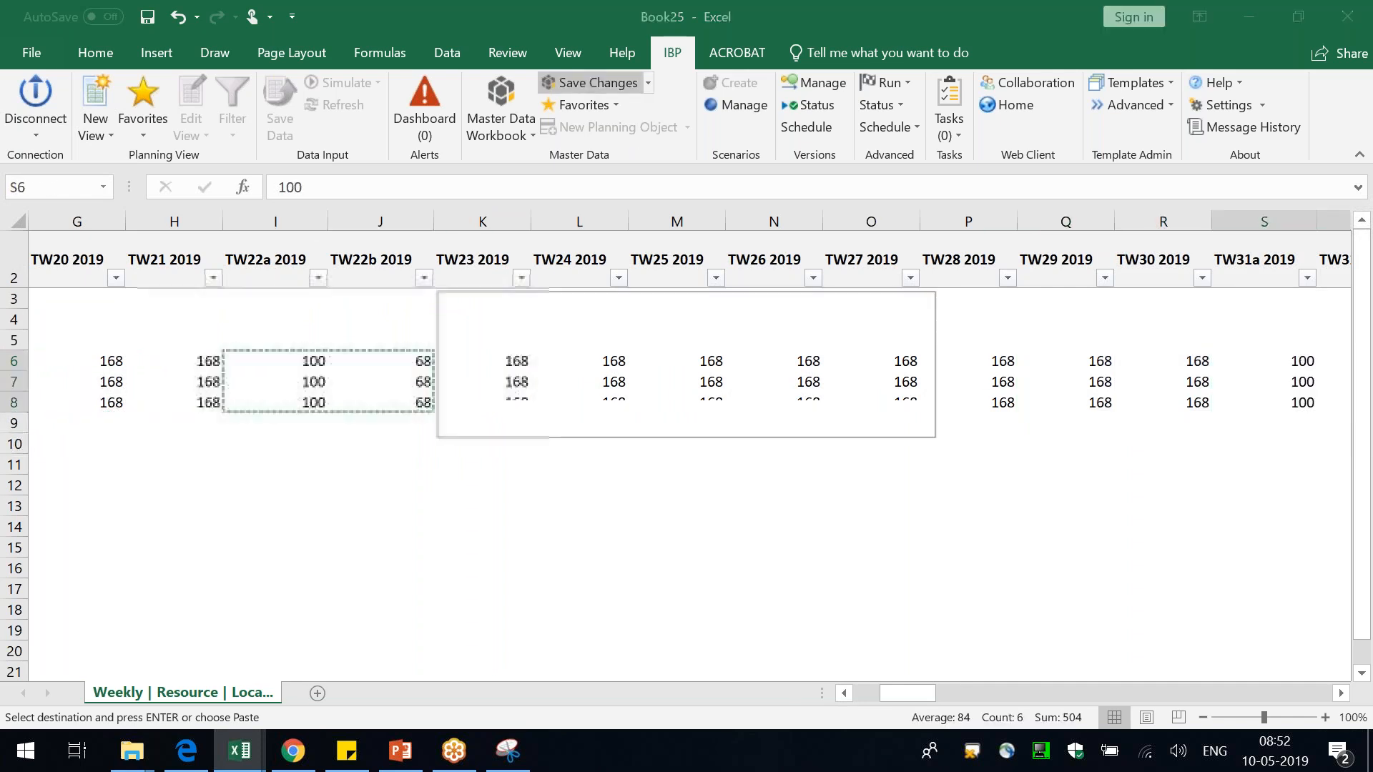
click(825, 499)
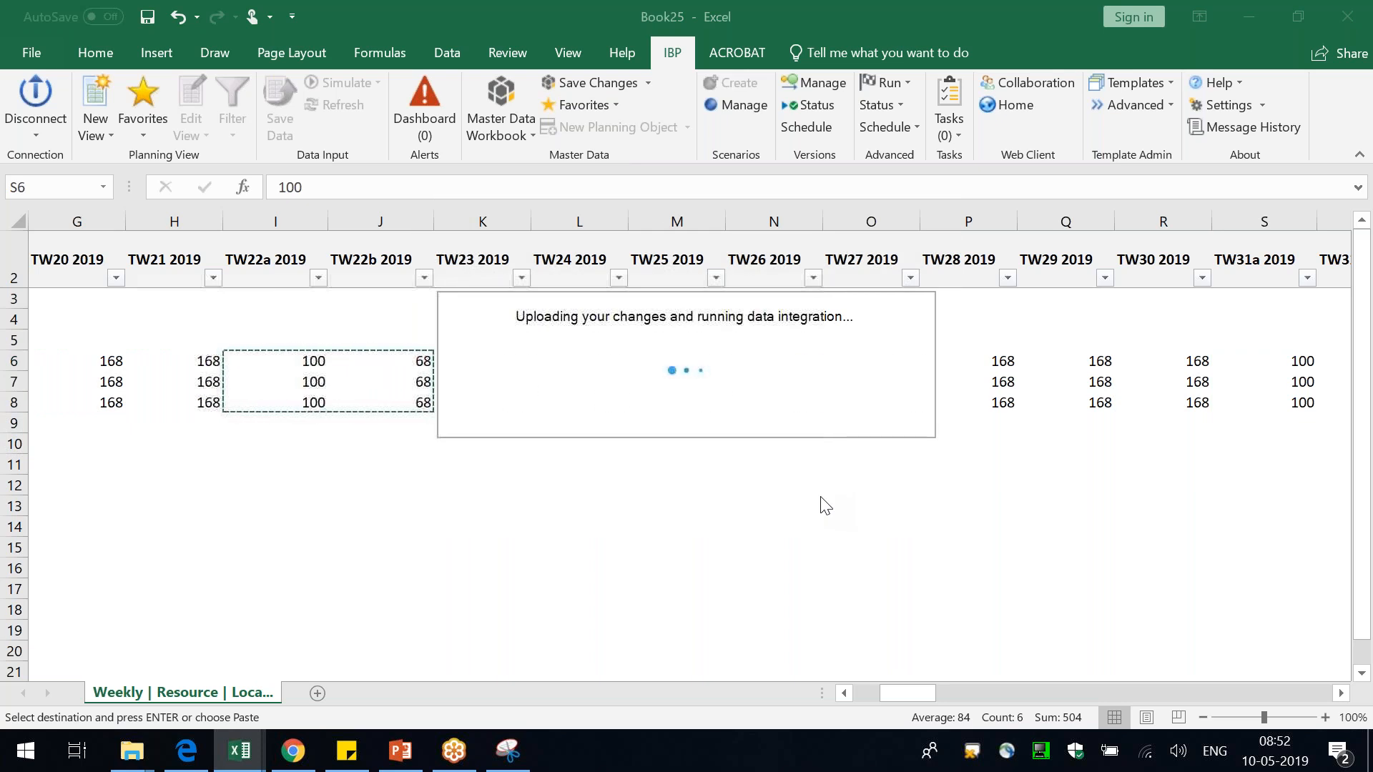
click(771, 470)
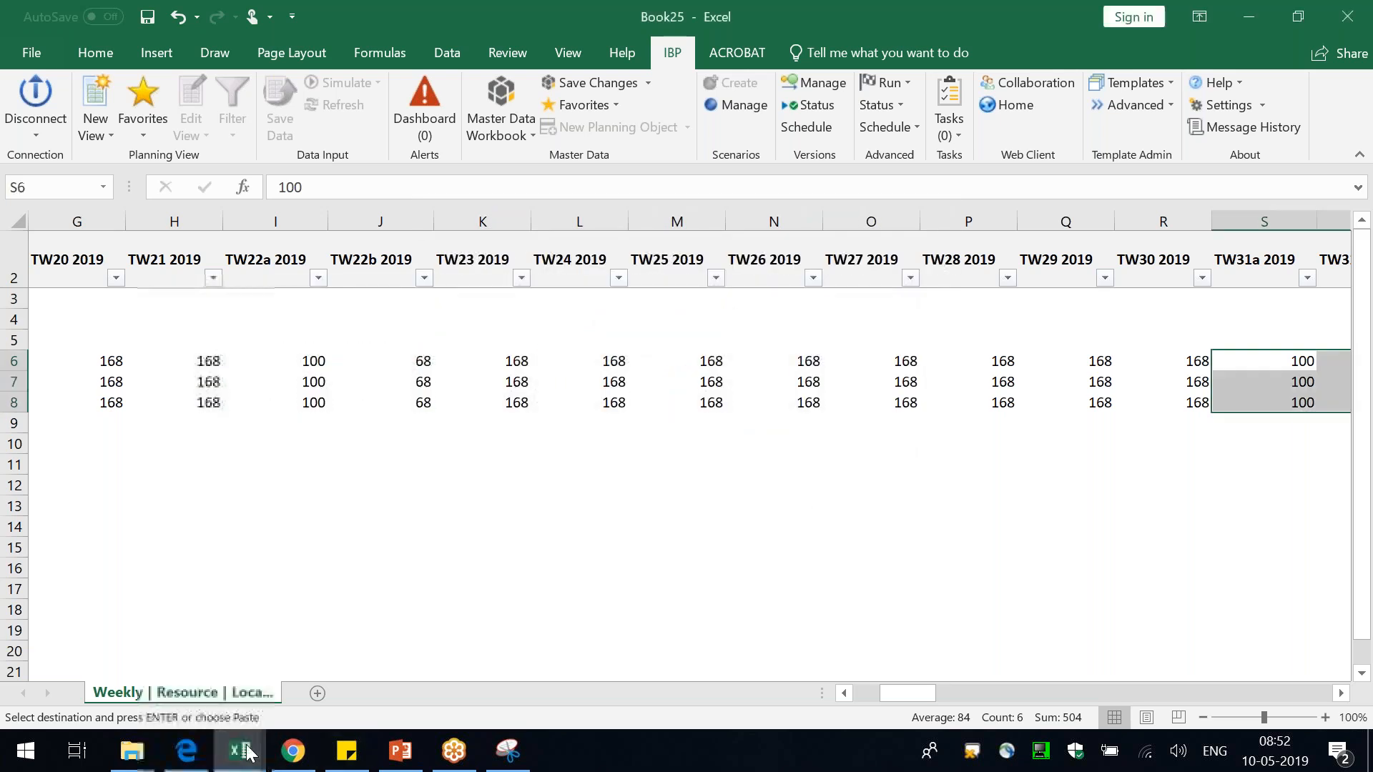
- Switch to the Container Planning workbook and add Maintenance Job Start Period to the Forecast view's key figures, above Capacity Required by the Job
mouse_move(240, 751)
click(430, 658)
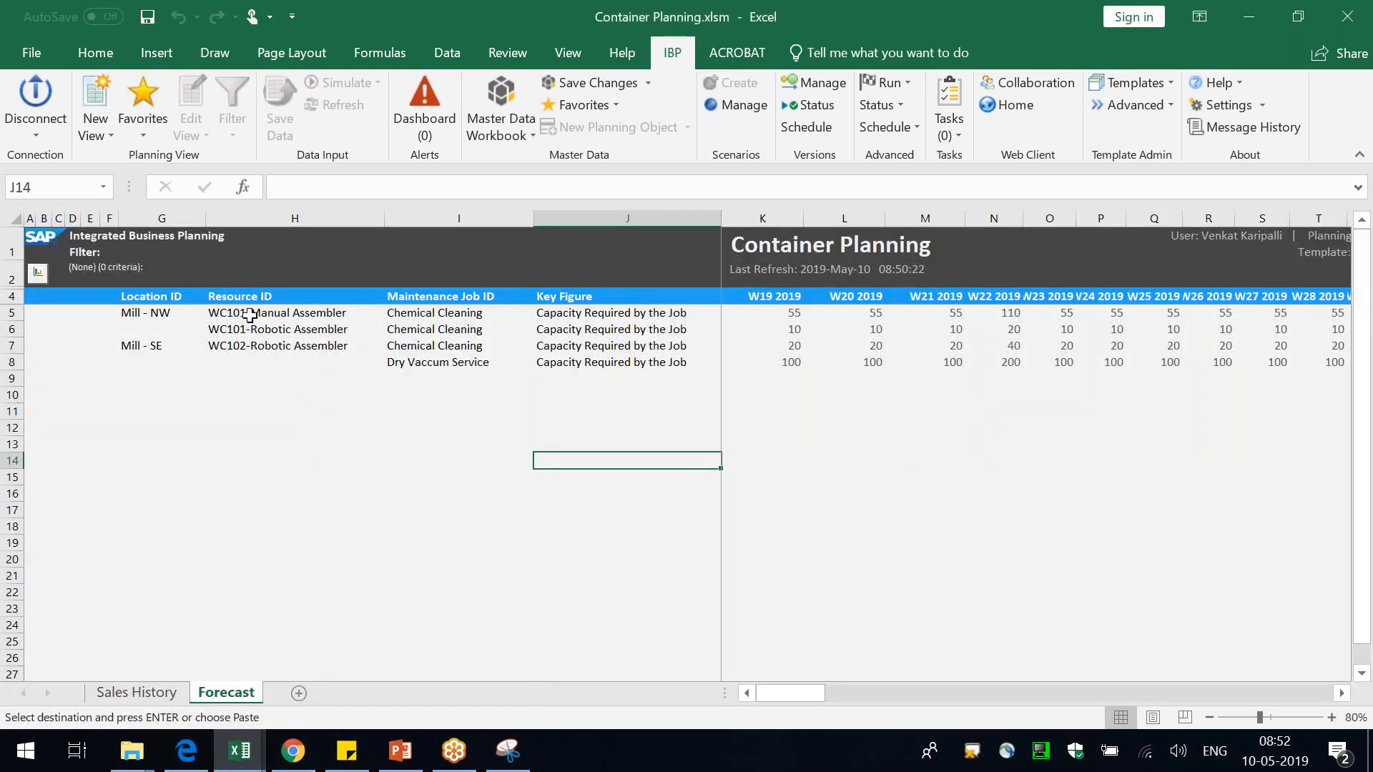
click(188, 100)
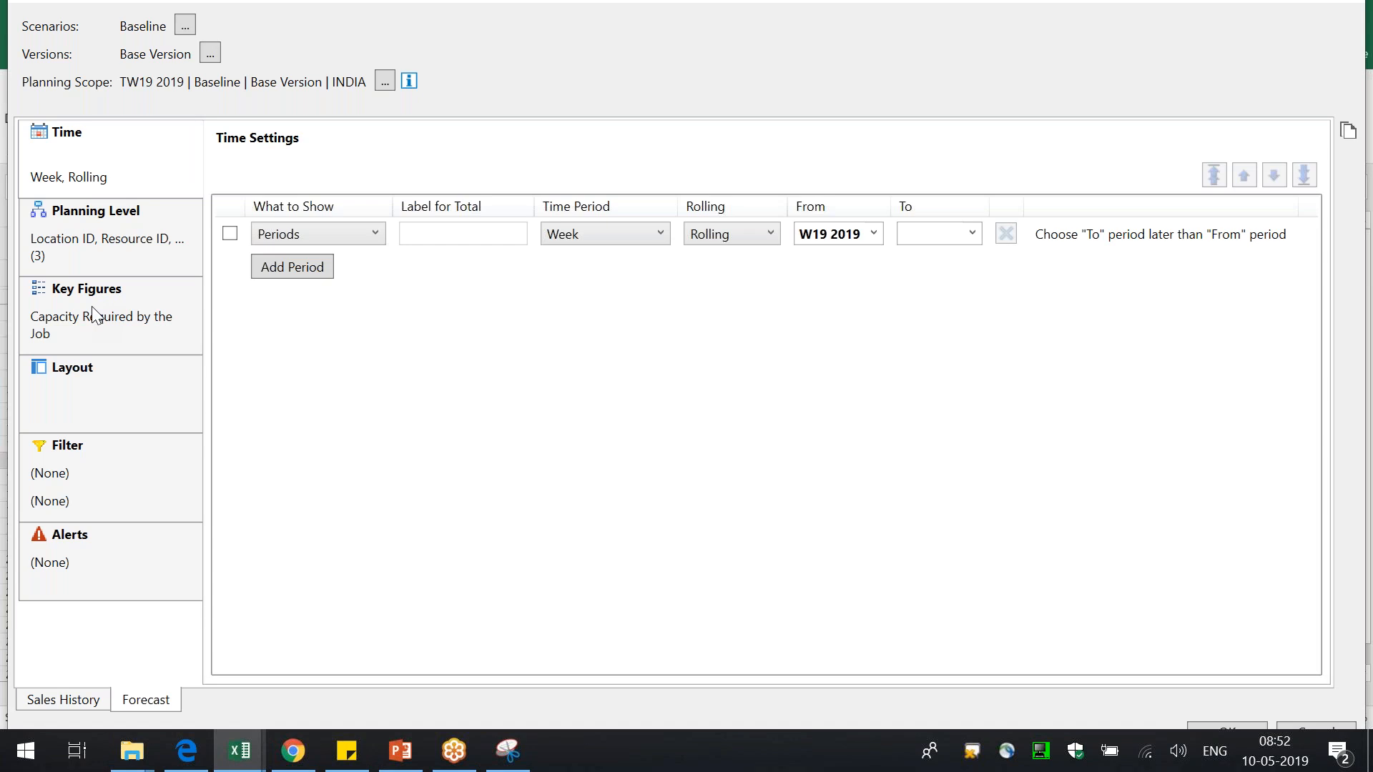
click(93, 314)
click(358, 179)
text(start)
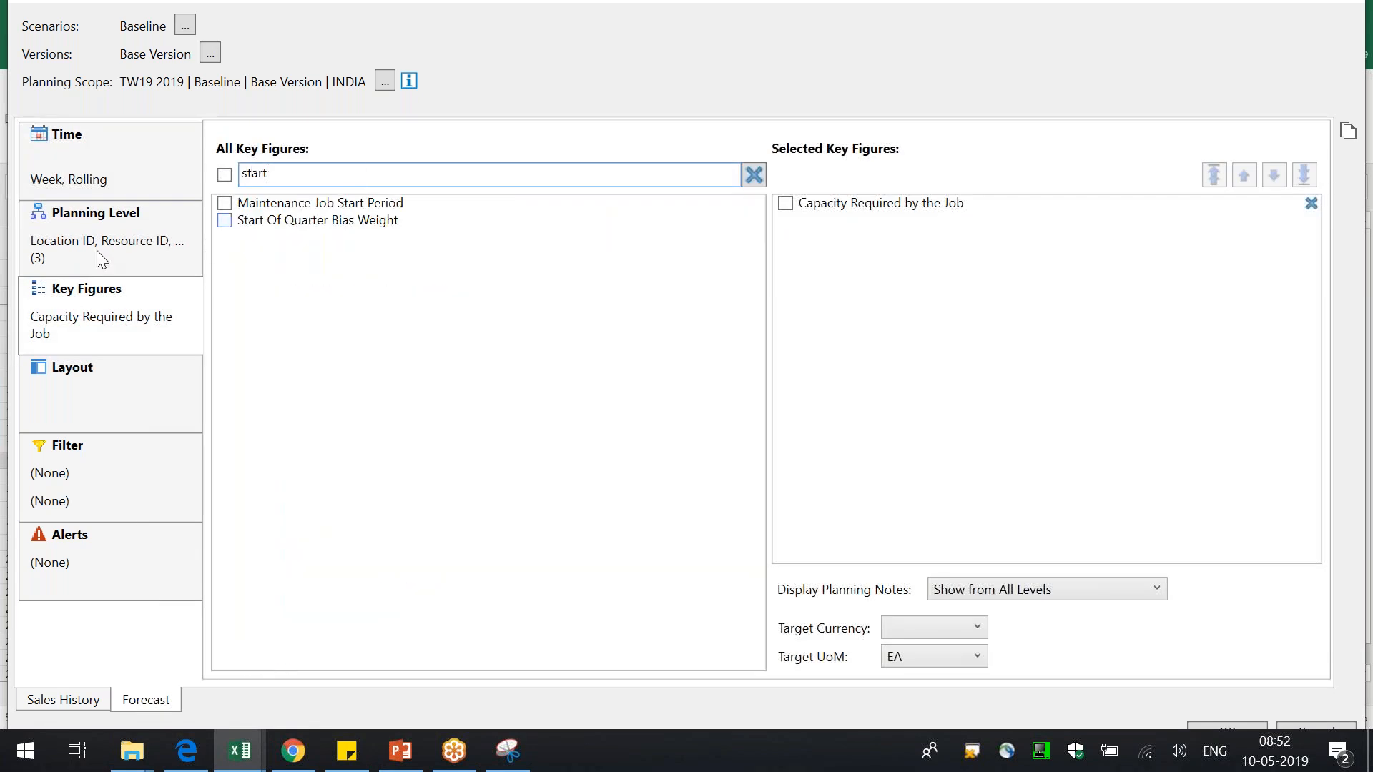
click(180, 252)
click(145, 293)
drag(276, 176, 186, 169)
click(358, 208)
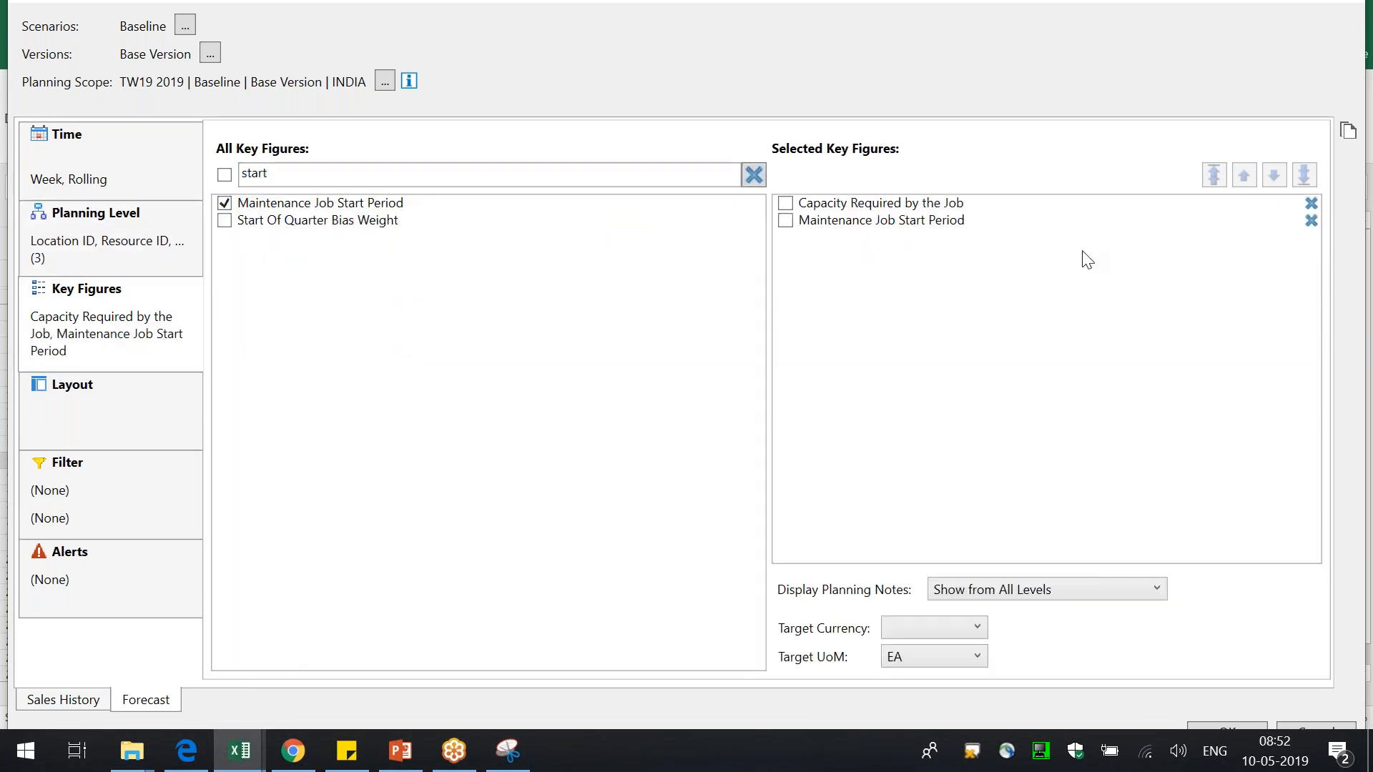
click(1245, 176)
- Add the Planned Maintenance Capa Consumption key figure to the Forecast view
click(327, 175)
text(planned)
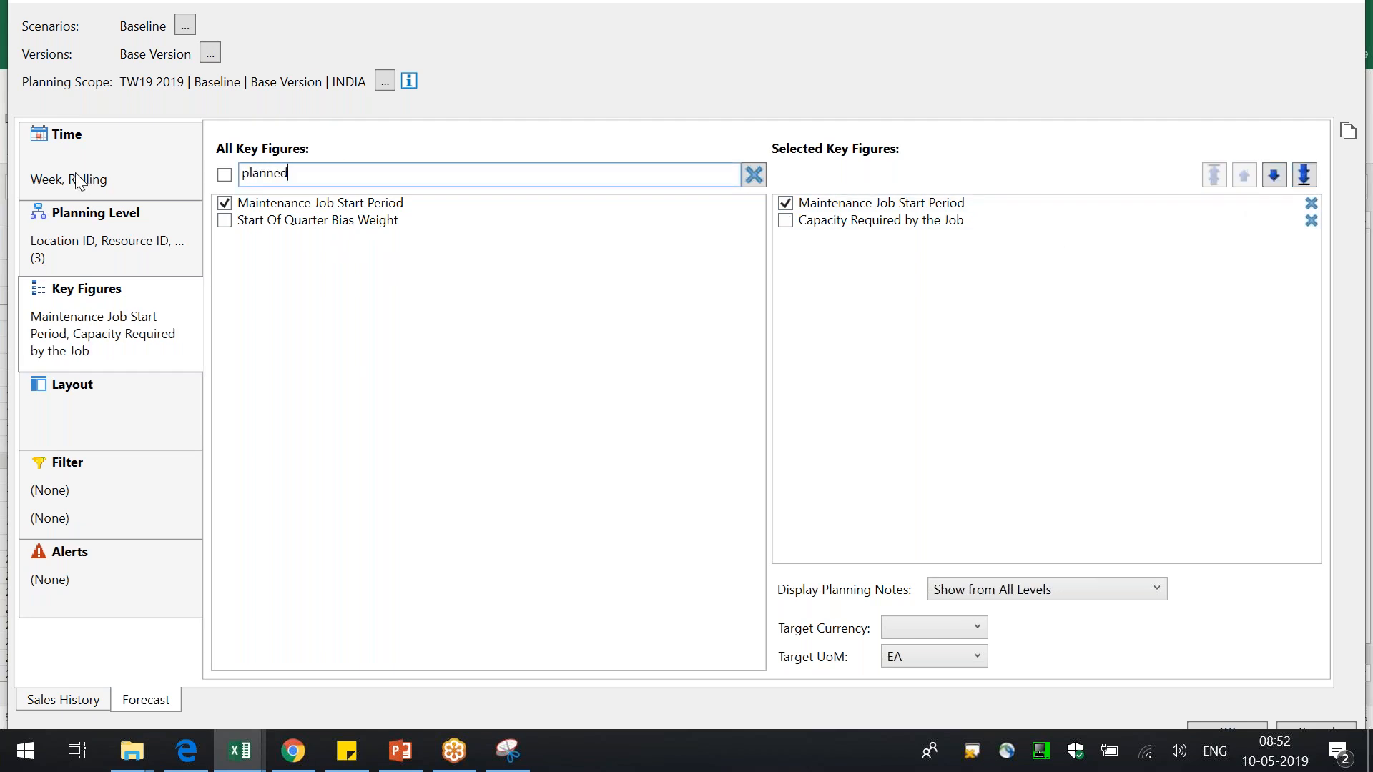
click(390, 208)
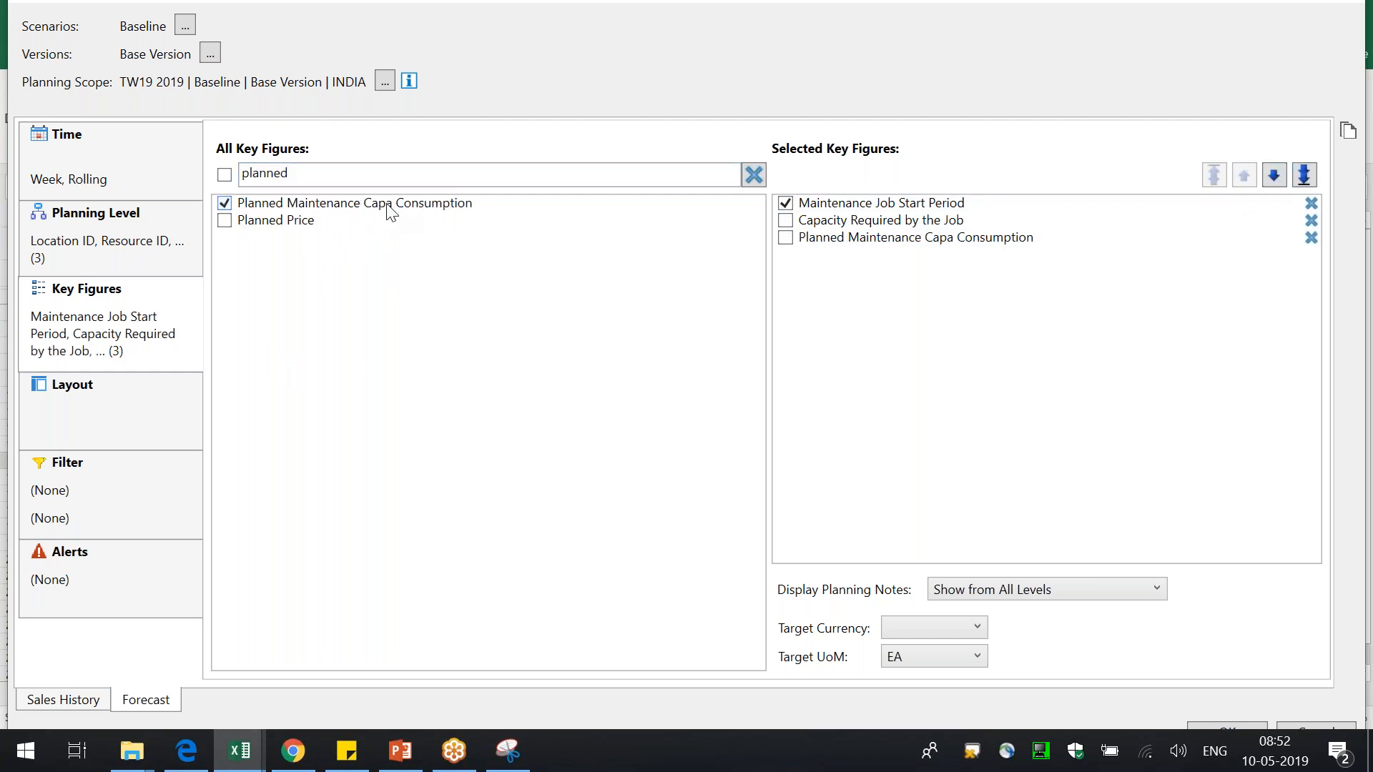
- Replace Product ID with Resource ID in the planning level of the Sales History view
click(67, 696)
click(104, 270)
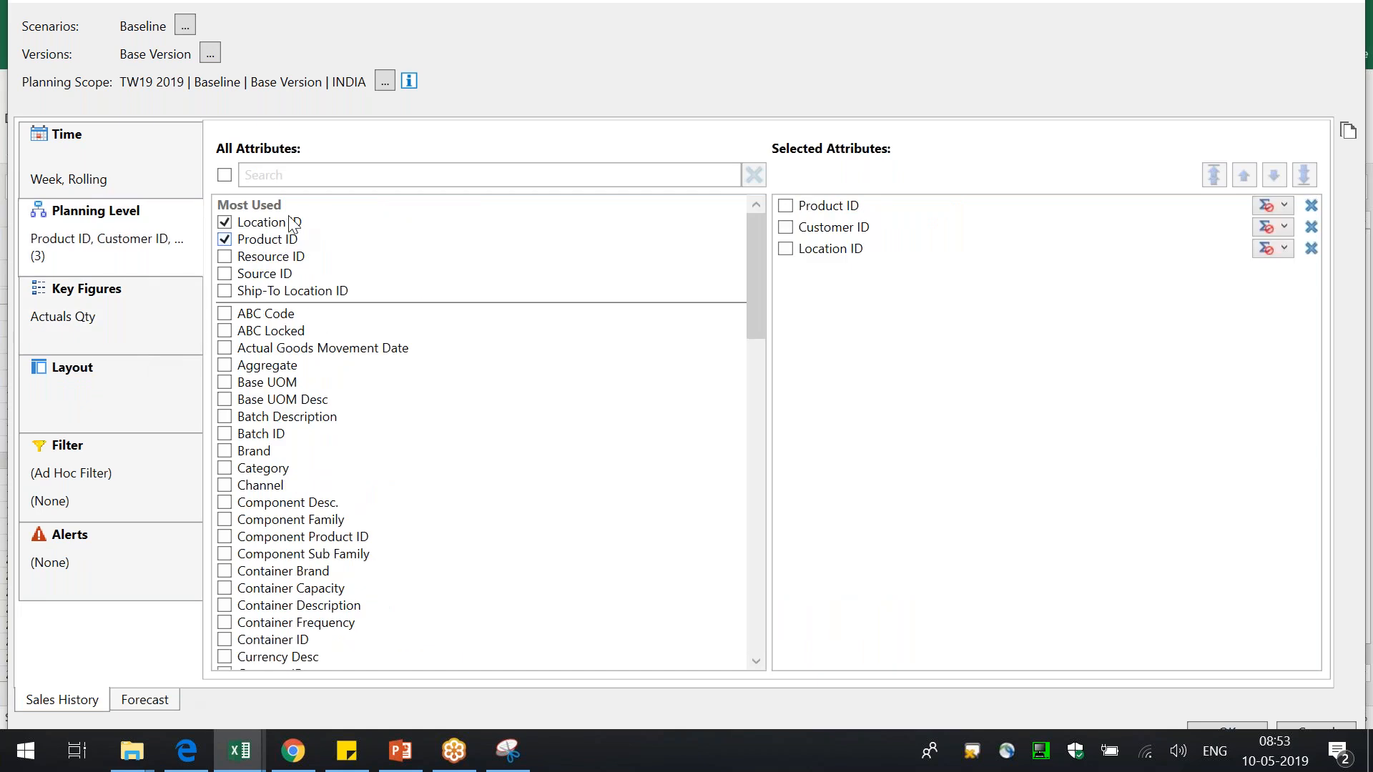
click(278, 241)
click(276, 256)
- Replace the Actuals Qty key figure of the Sales History view with Standard Capacity
click(143, 331)
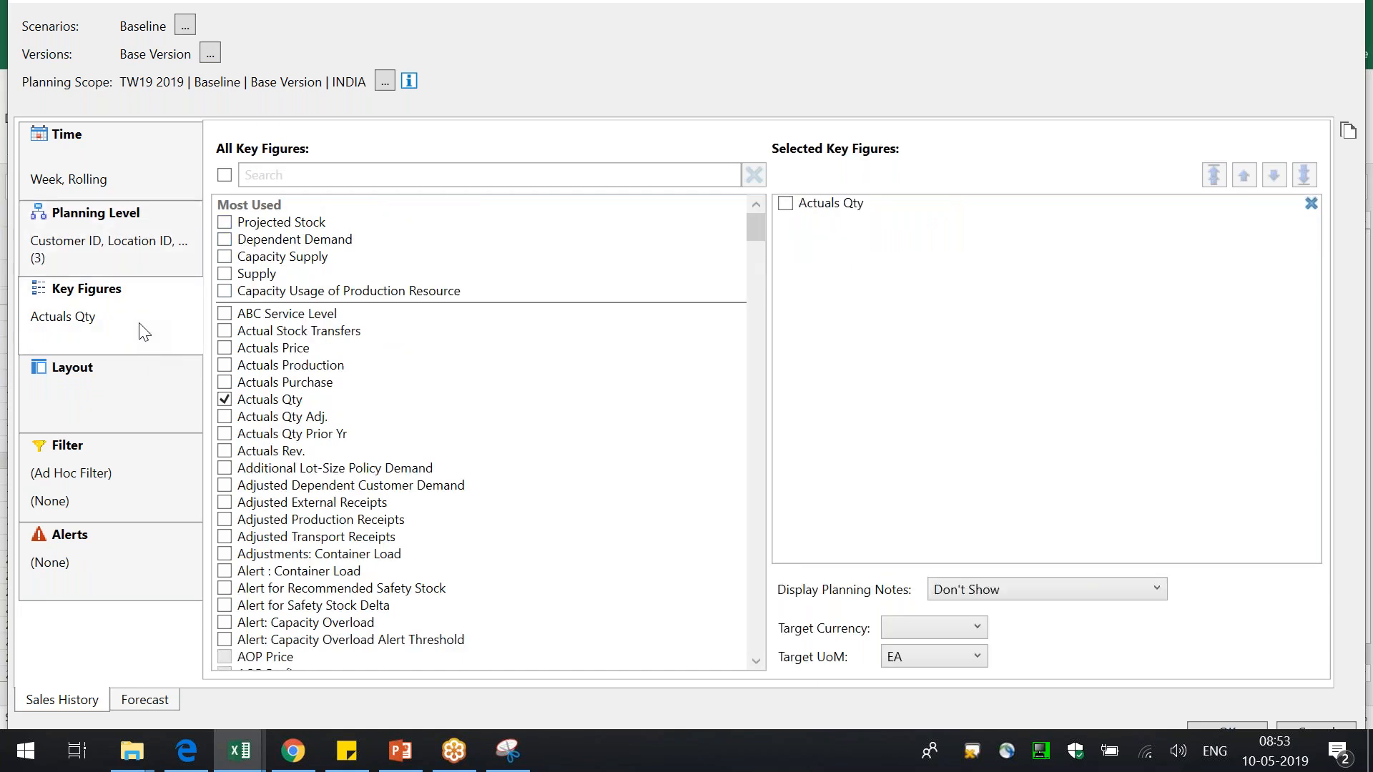
click(1312, 203)
click(636, 181)
text(stan)
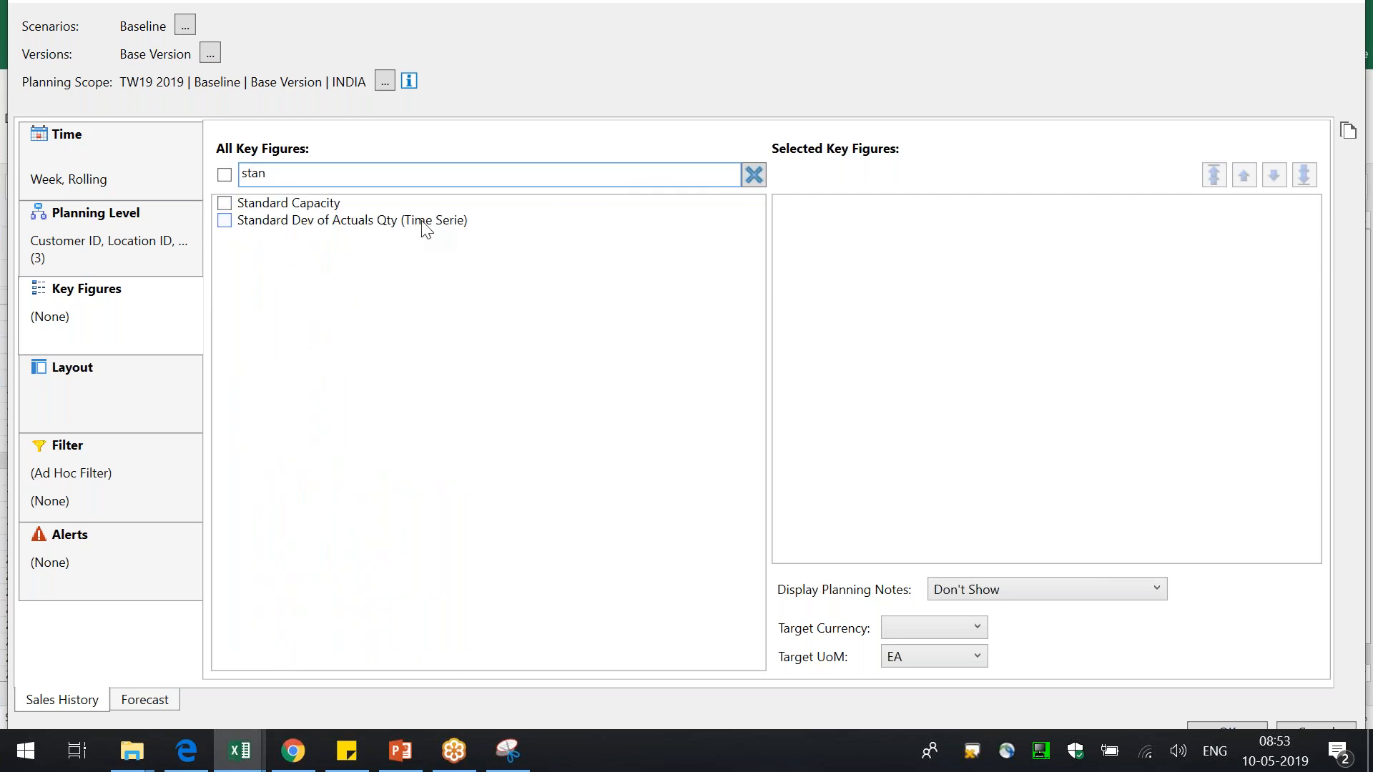
click(315, 203)
- Add Planned Maintenance Capa Consumption and Final Available Capacity to the Sales History key figures and apply the view changes
key(ctrl+a)
text(pl)
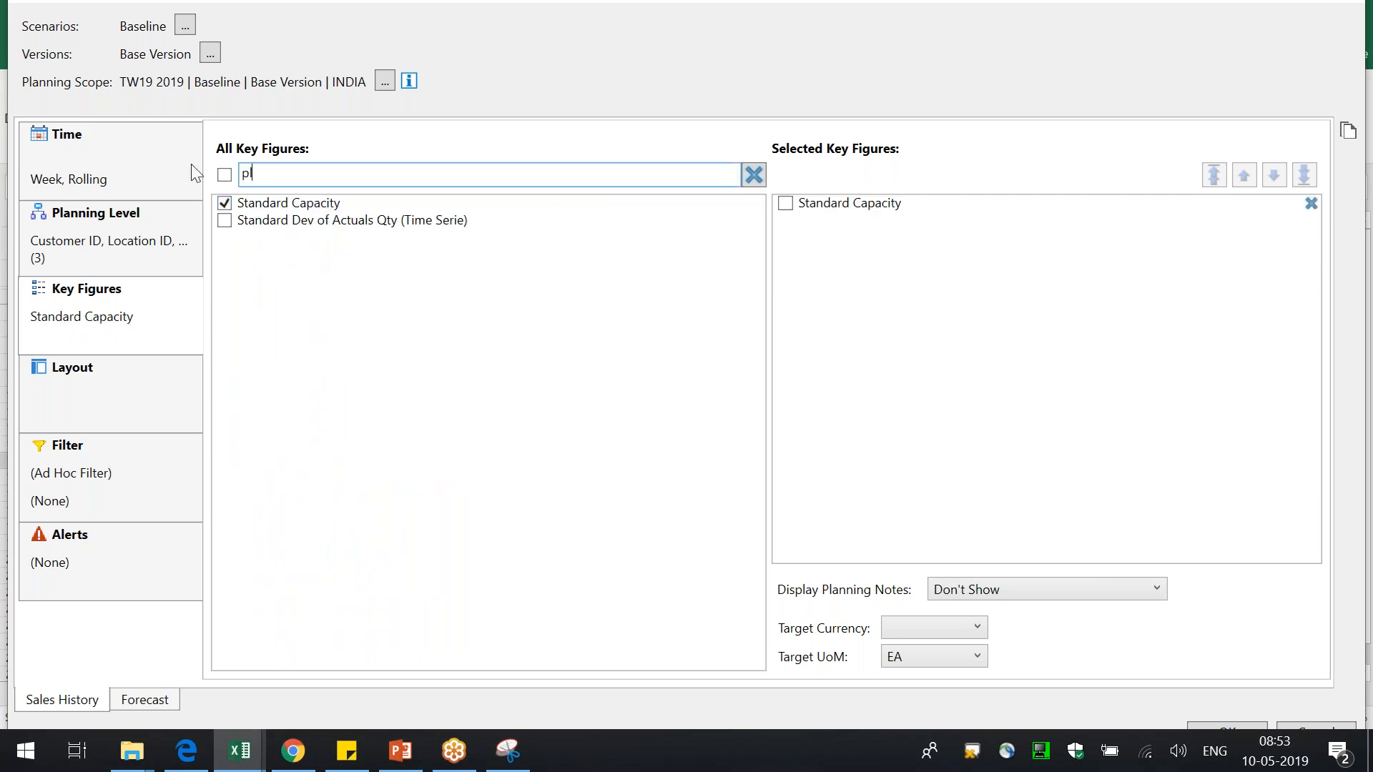
text(anned)
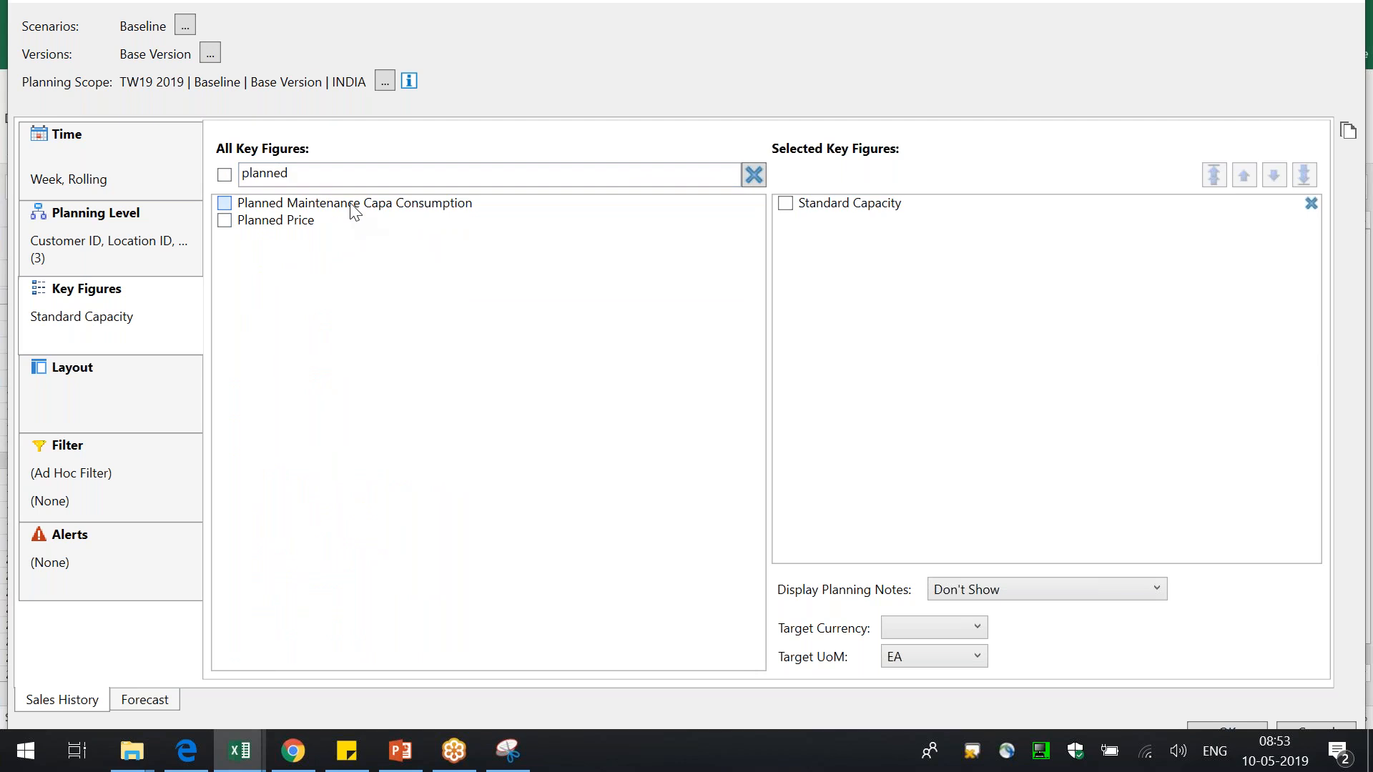
click(350, 205)
text(avai)
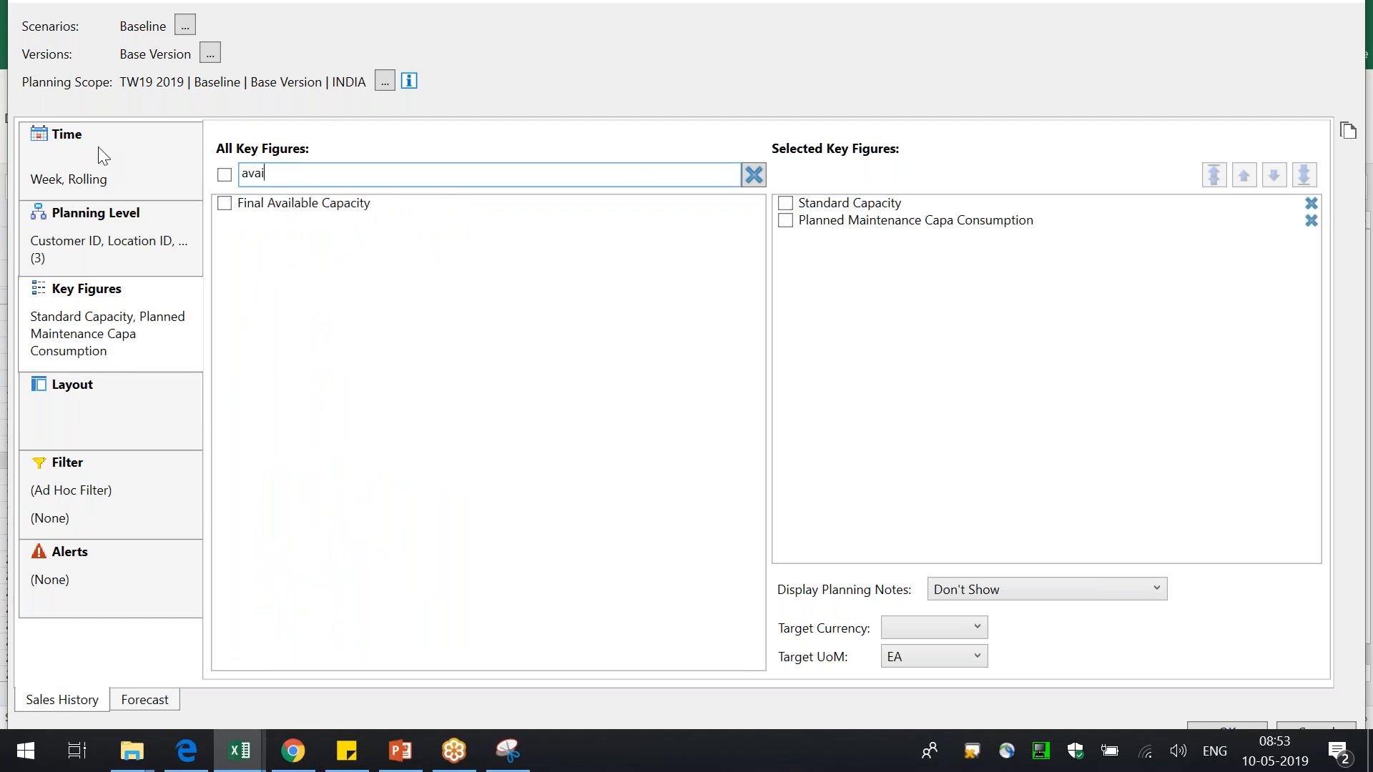
click(243, 204)
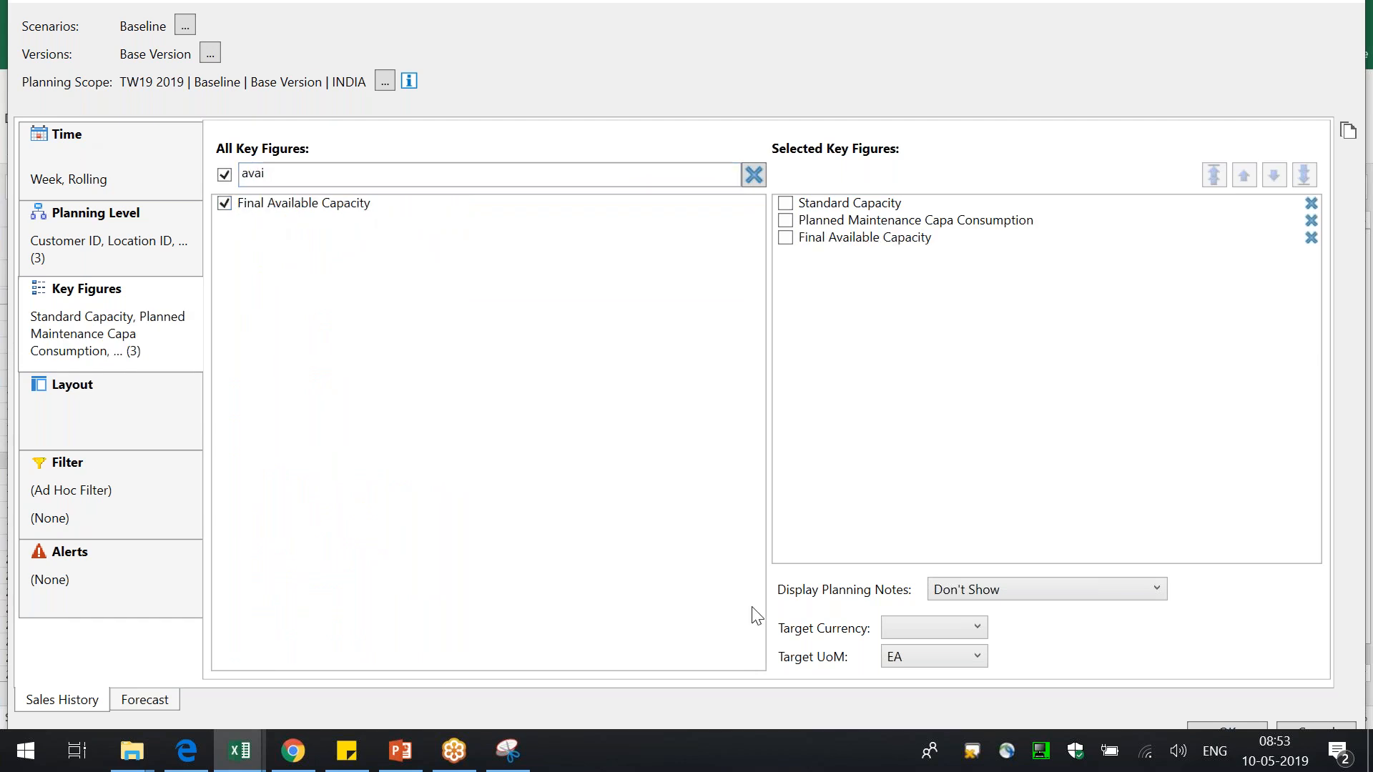
click(1234, 728)
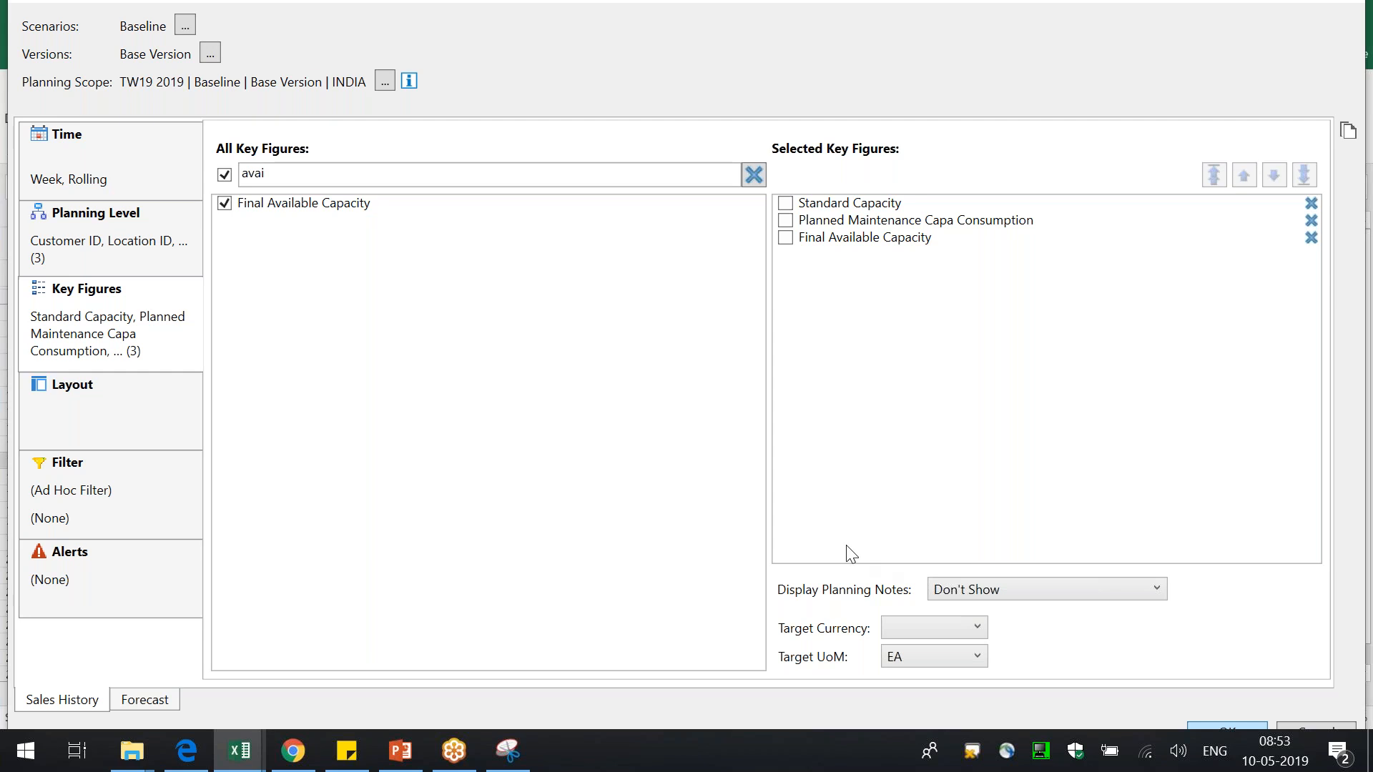
click(783, 425)
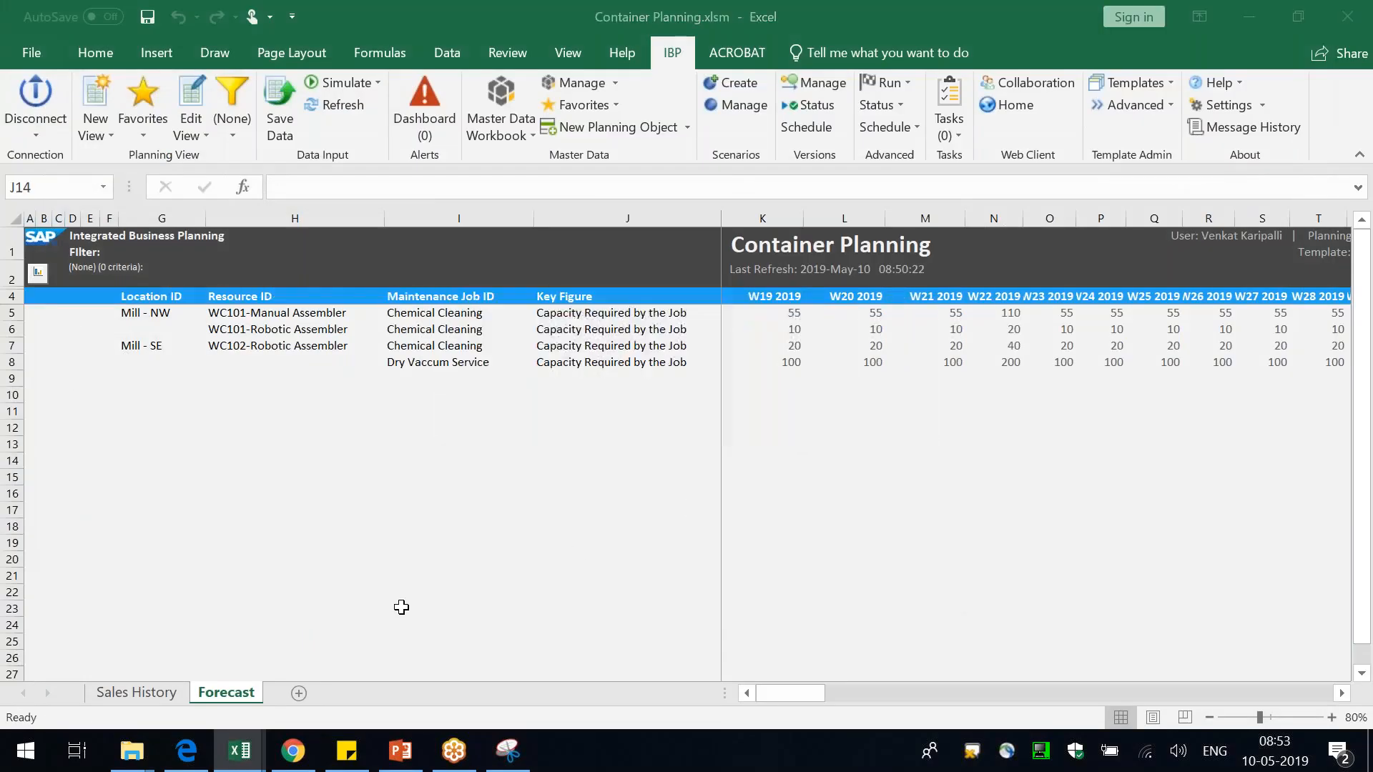
- Rename the Sales History sheet to Capacity Planning and widen its Key Figure column
click(115, 691)
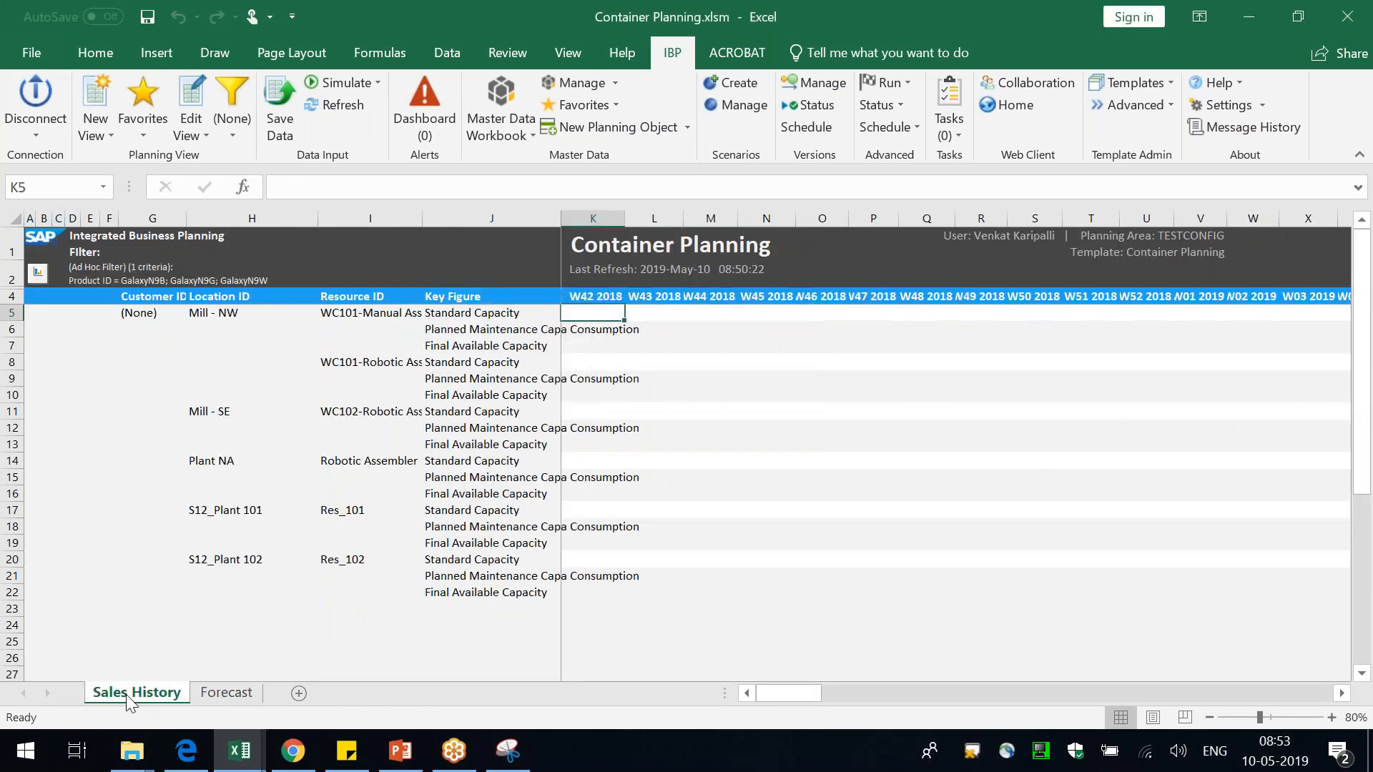
text(Capa)
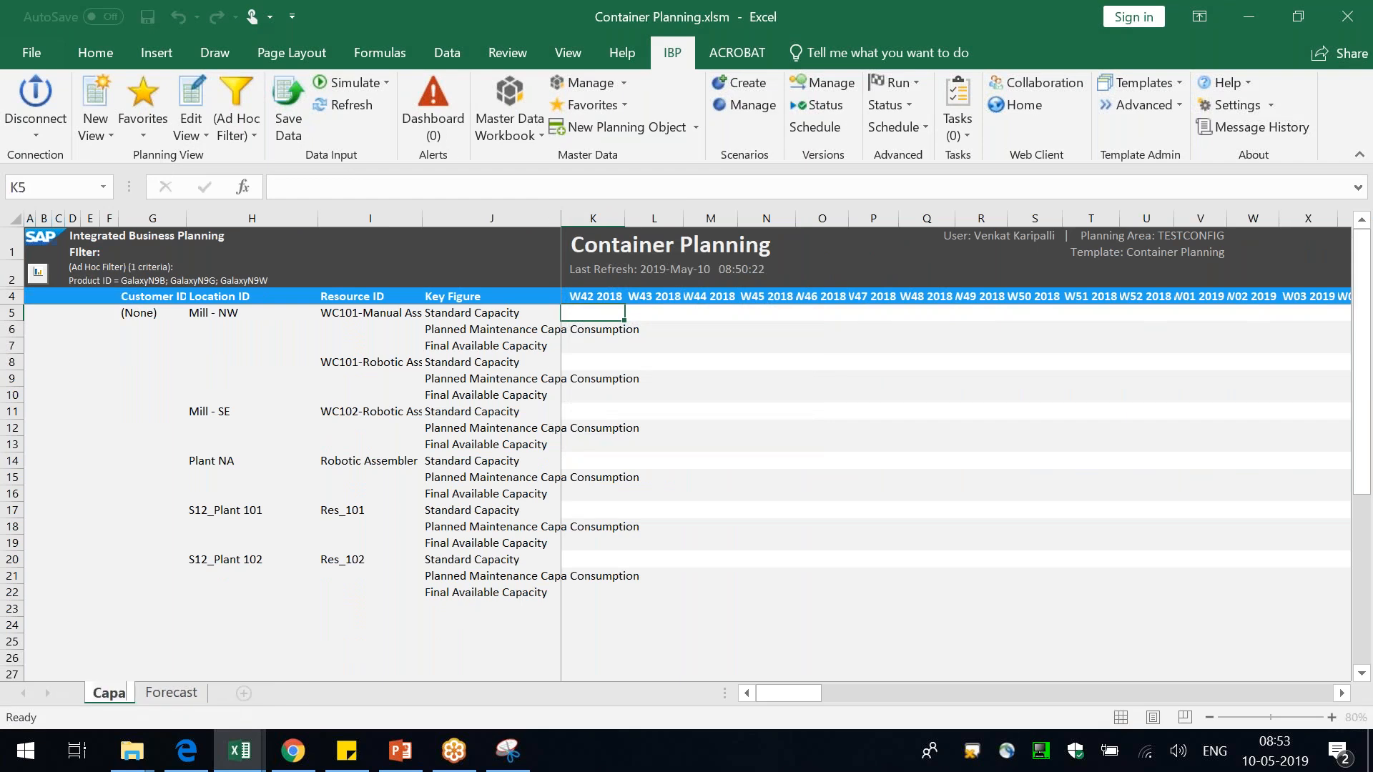
text(city Planning)
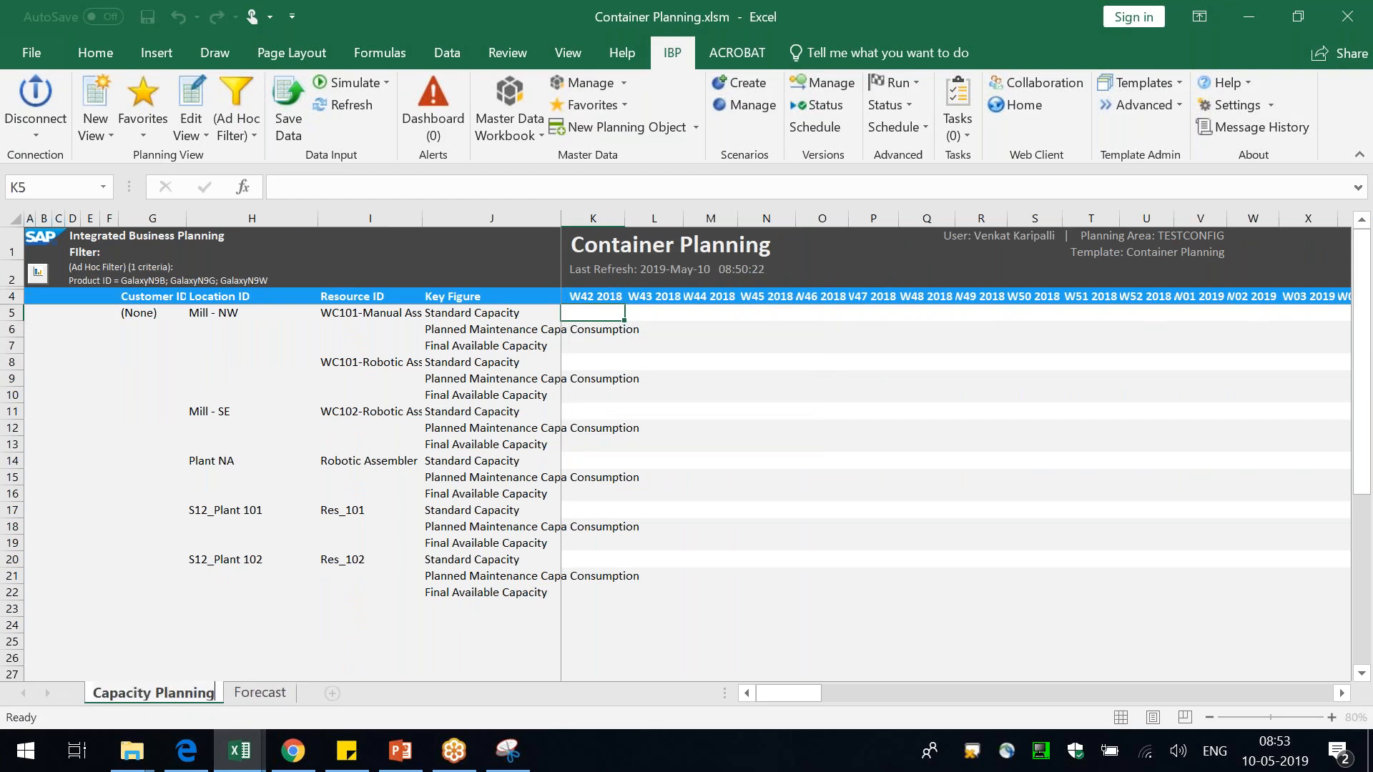
key(Return)
click(267, 565)
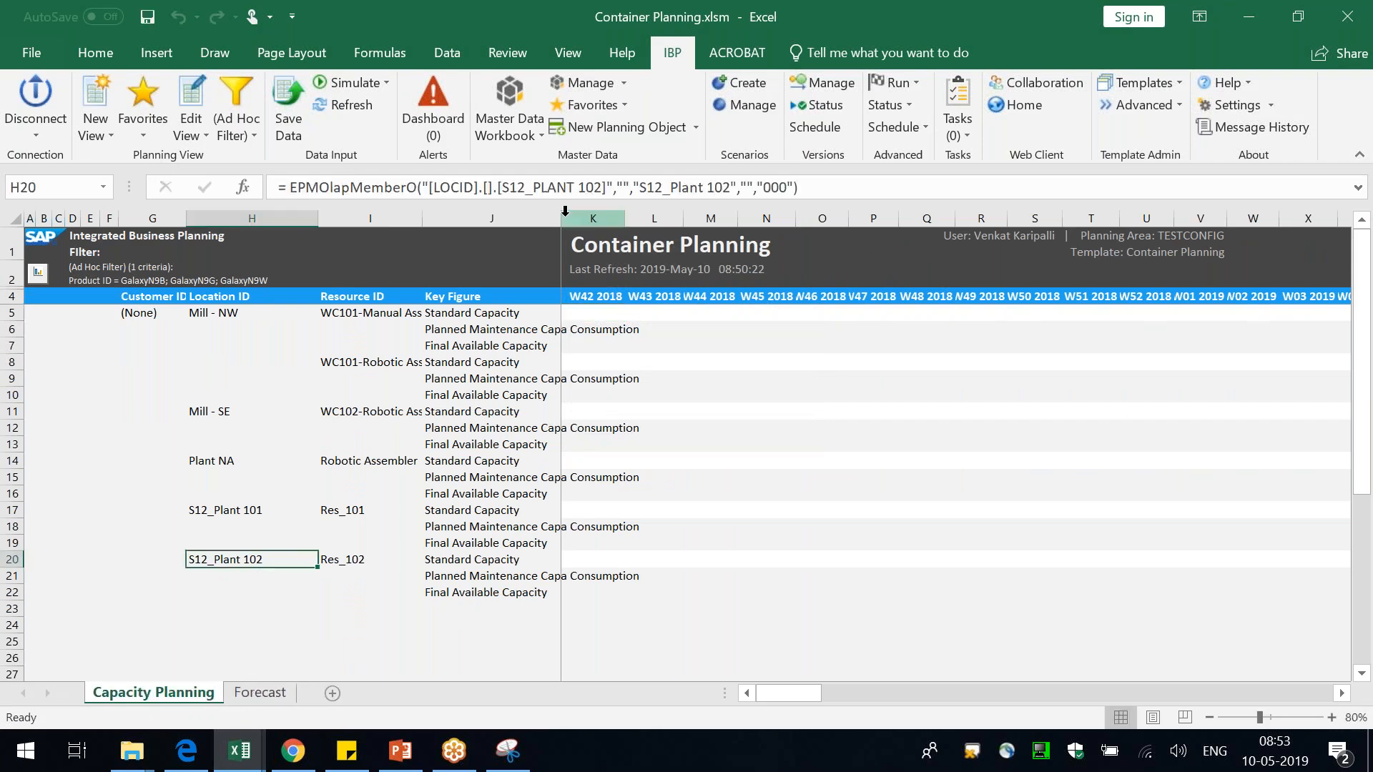
drag(561, 218, 648, 218)
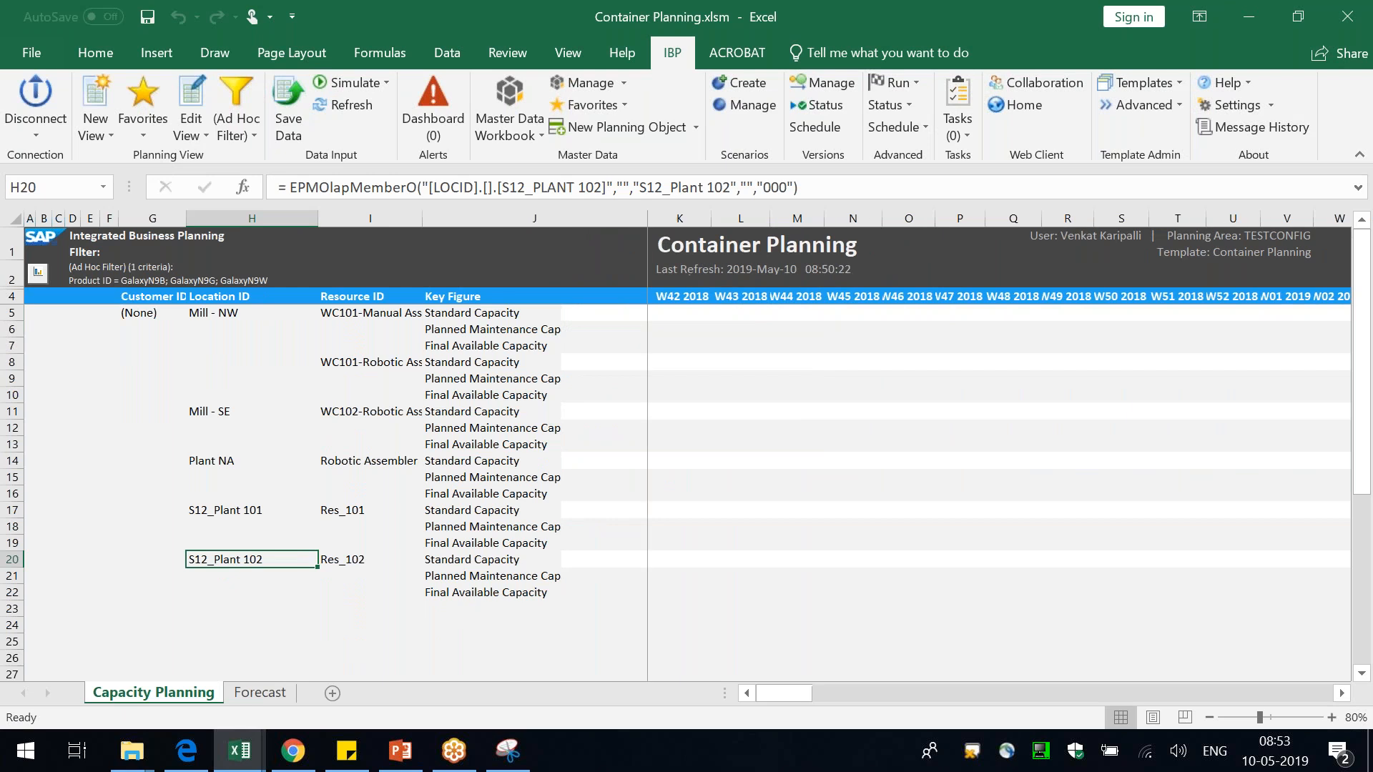
- Rename the Forecast sheet to Maintenace Planning
click(255, 690)
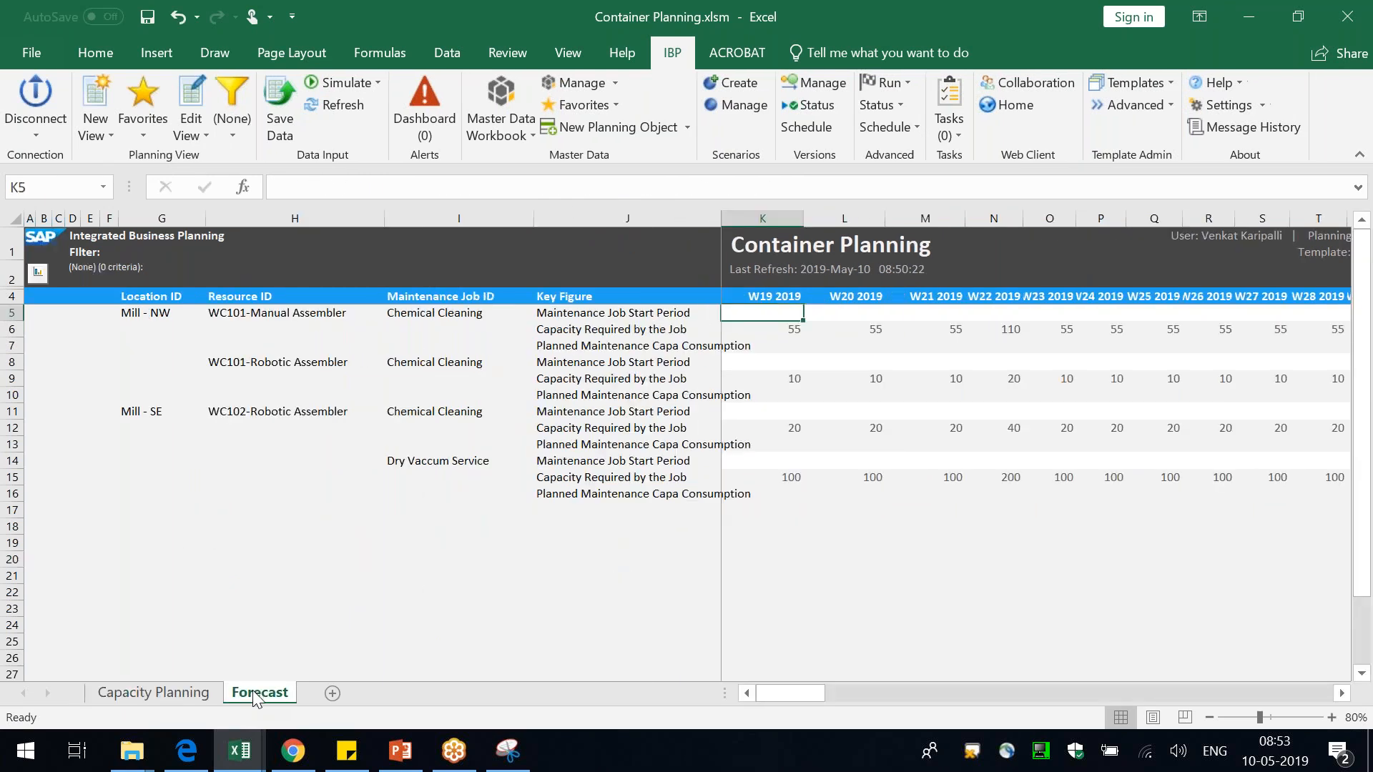
text(Maintenace)
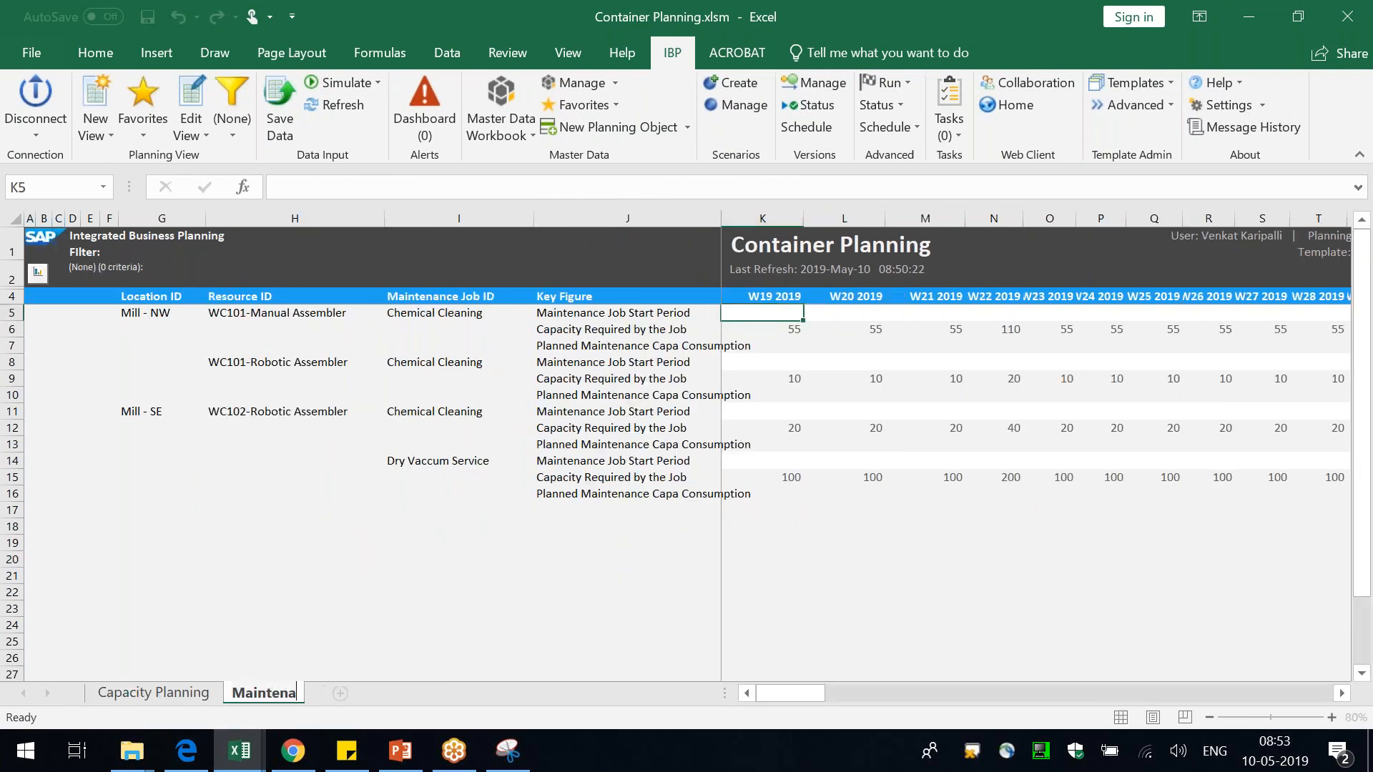
key(BackSpace)
key(BackSpace)
text(nce Planning)
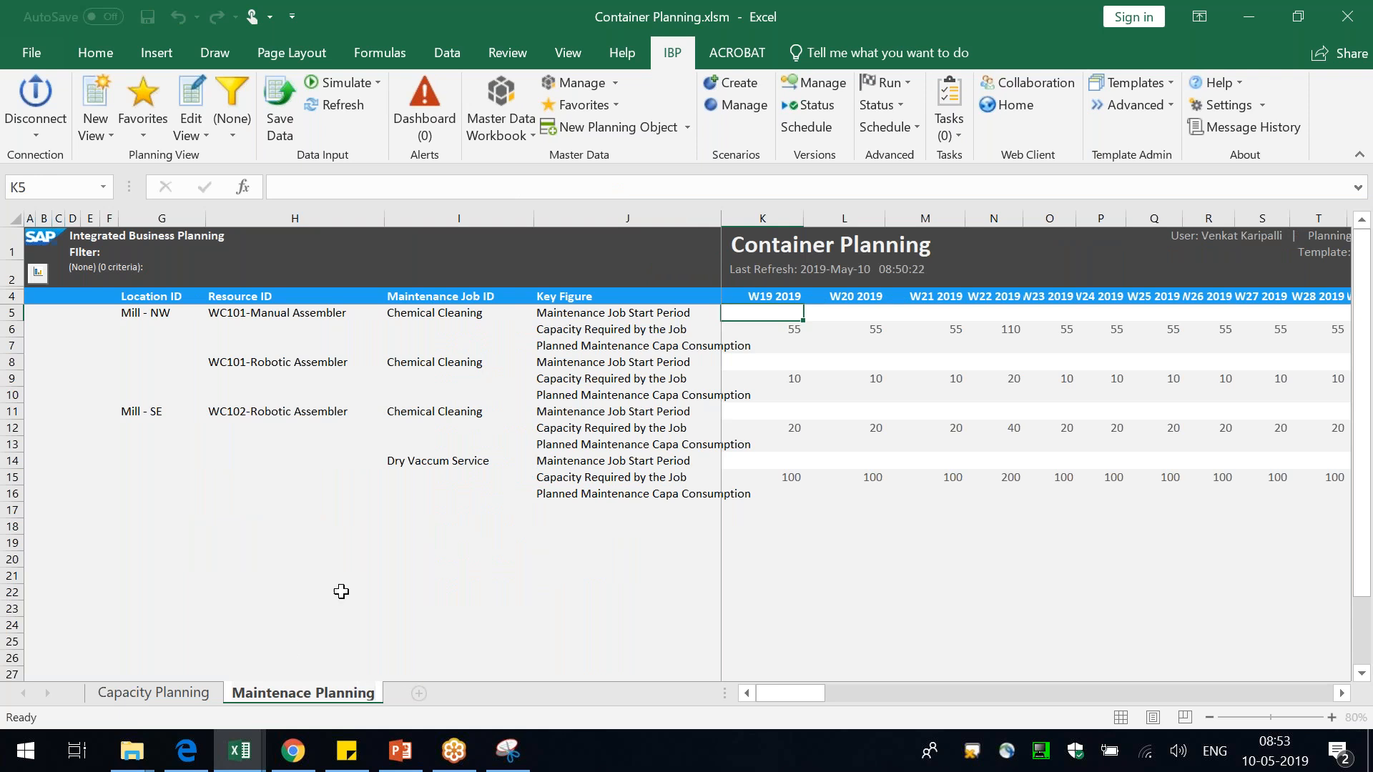
click(293, 543)
- Fit the Resource ID column on the Capacity Planning sheet and replace the view's Product ID filter with a Resource ID filter attribute
click(147, 694)
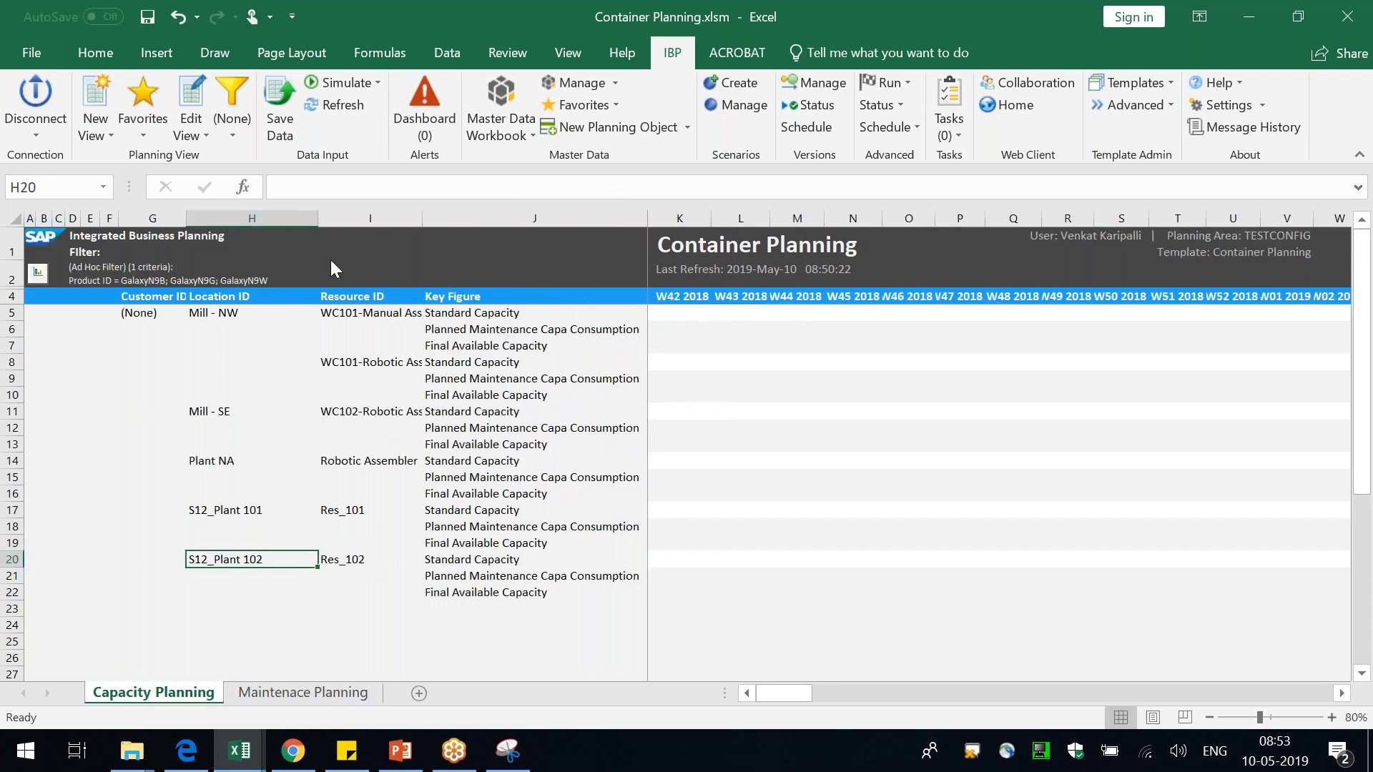
double_click(422, 219)
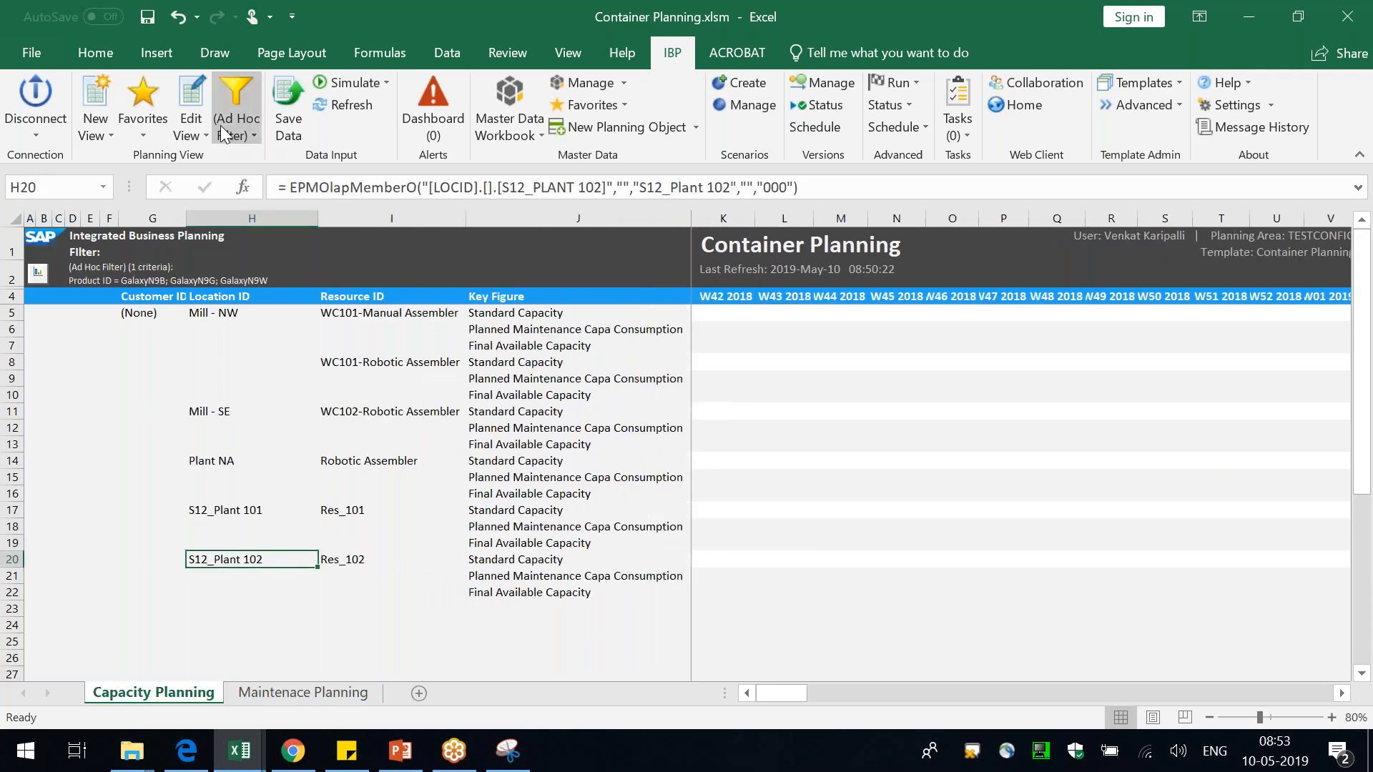
click(193, 98)
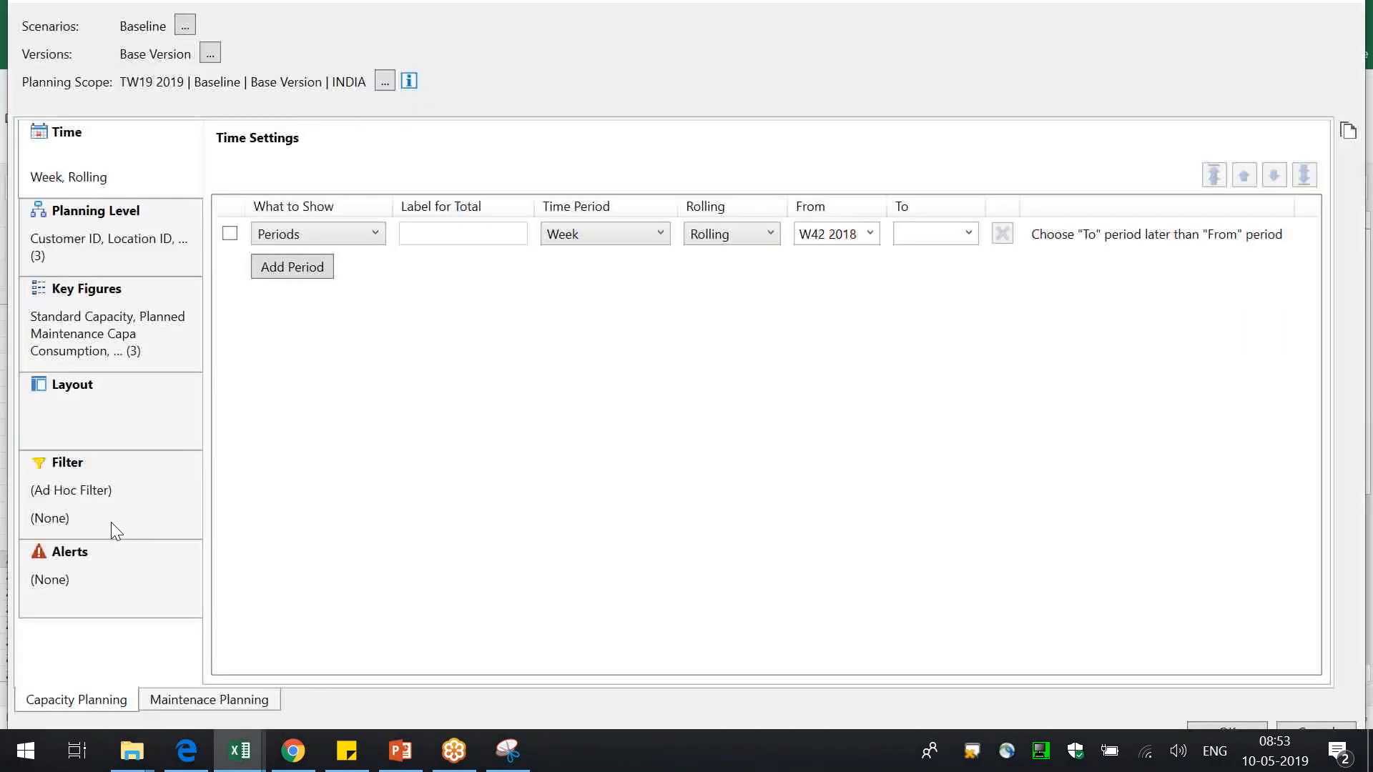
click(111, 524)
click(261, 279)
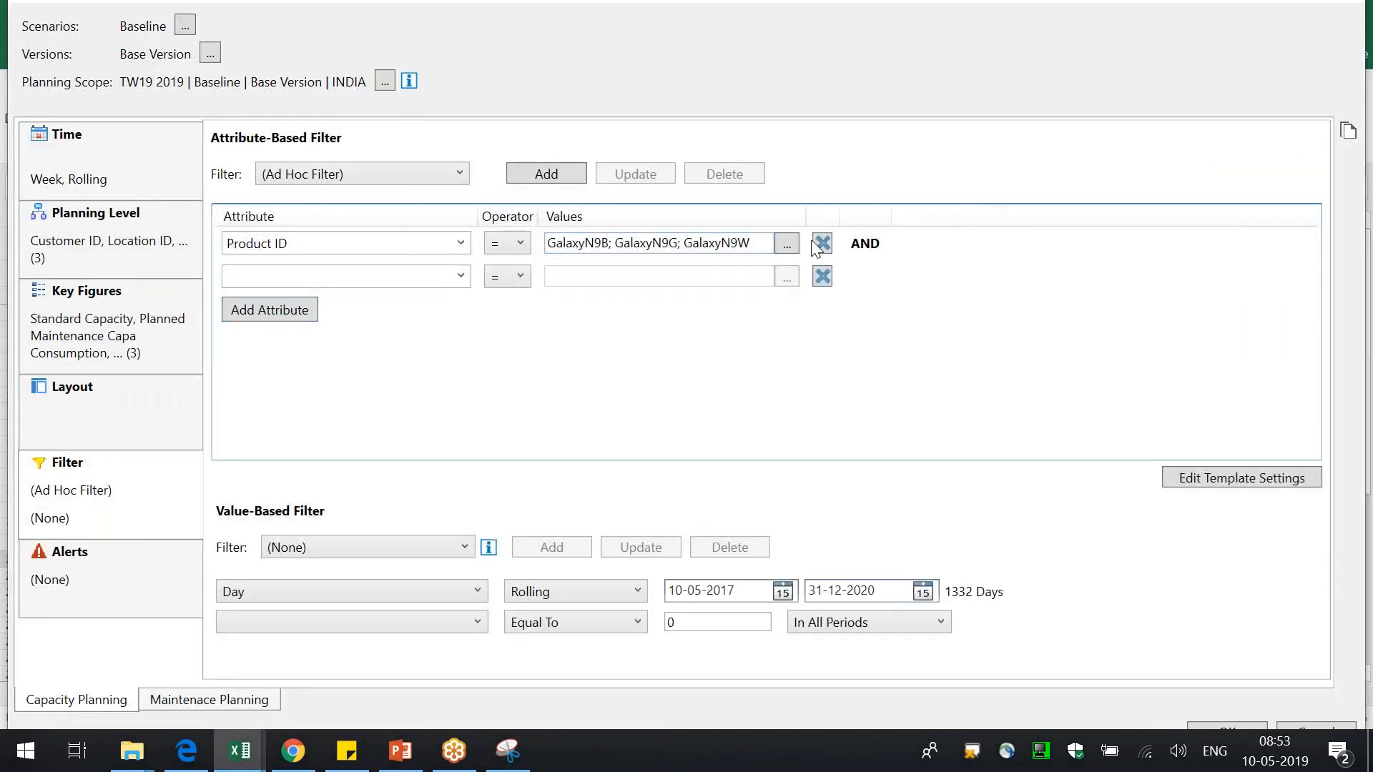
click(816, 245)
text(Resource ID)
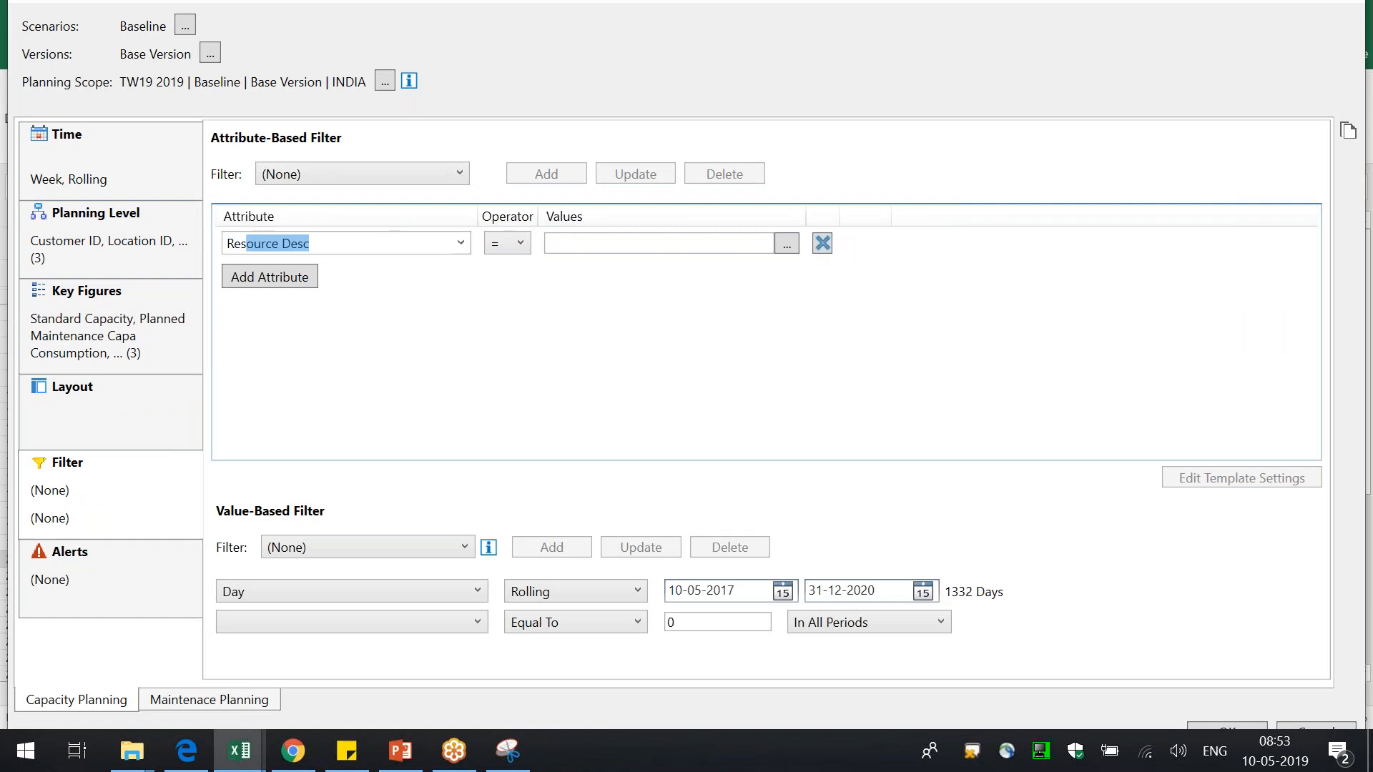
- Set the Resource ID filter to WC101-Manual Assembler, WC101-Robotic Assembler and WC102-Robotic Assembler and apply it to the Capacity Planning view
click(787, 243)
click(397, 359)
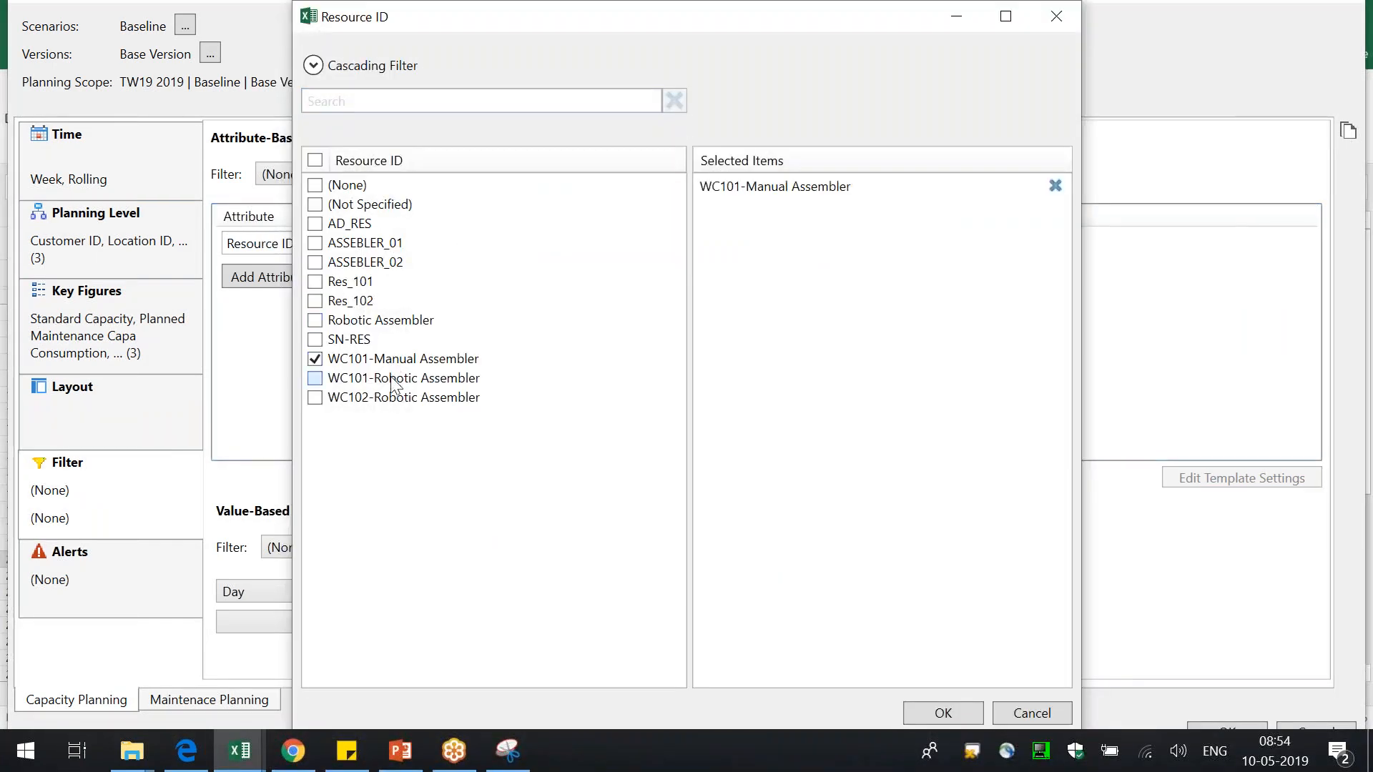
click(396, 378)
click(397, 398)
click(948, 712)
click(1230, 725)
click(767, 418)
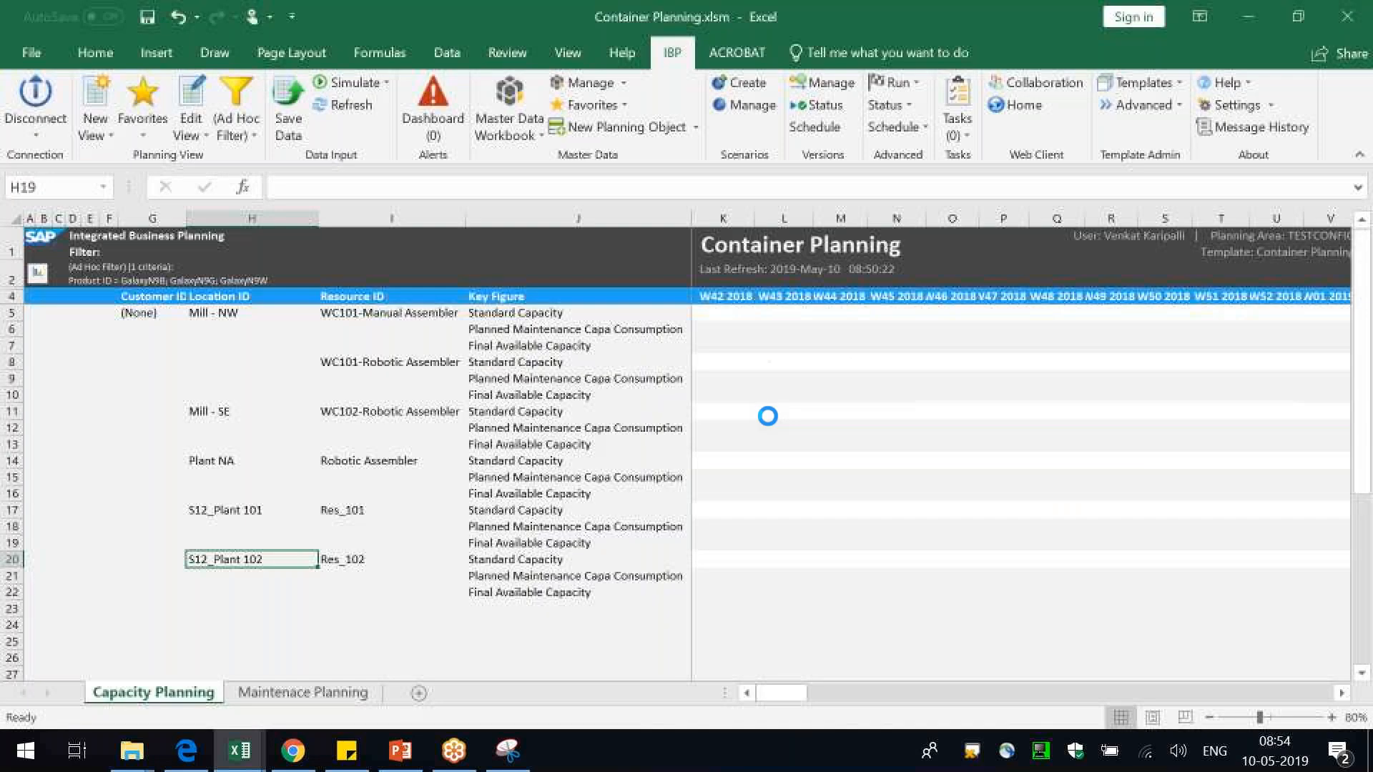
key(XF86MonBrightnessUp)
key(XF86MonBrightnessUp)
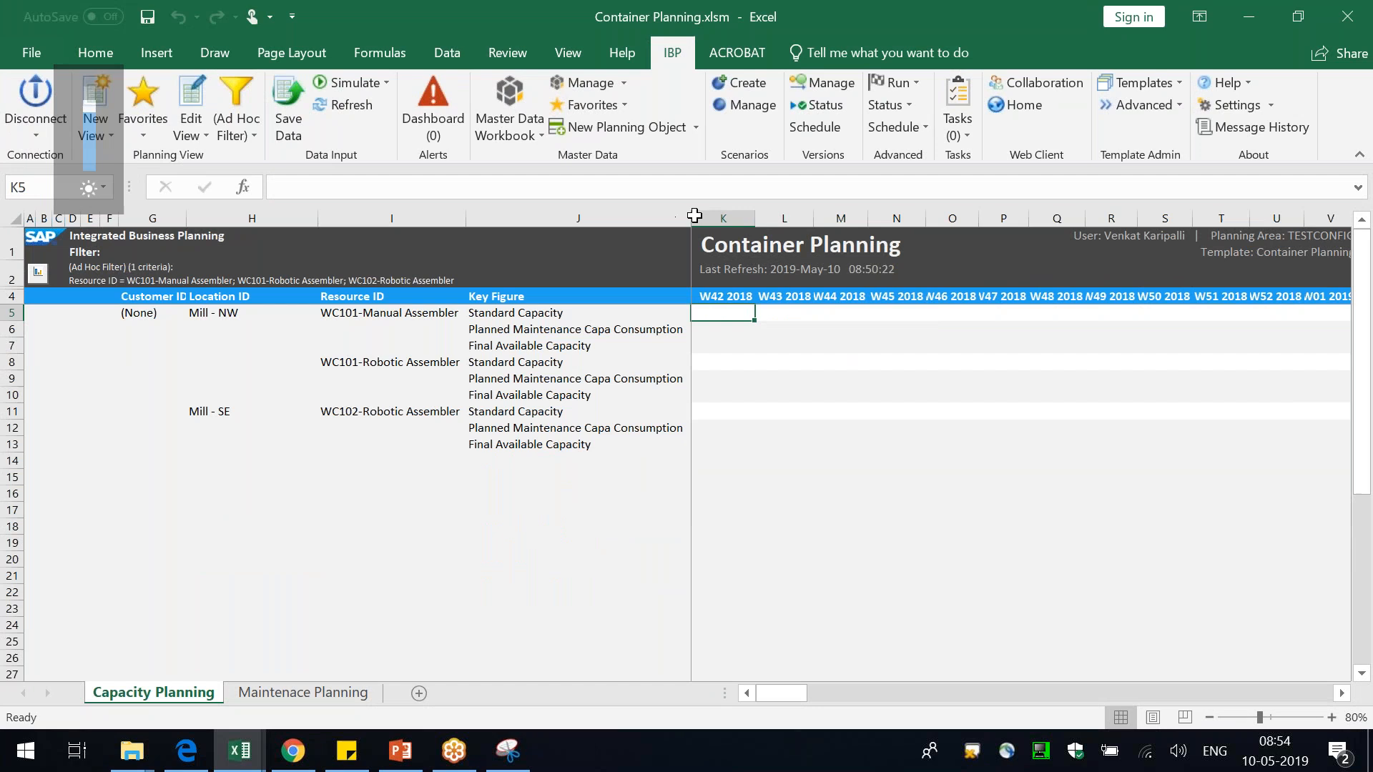
- Remove the Customer ID attribute from the Capacity Planning view
click(161, 313)
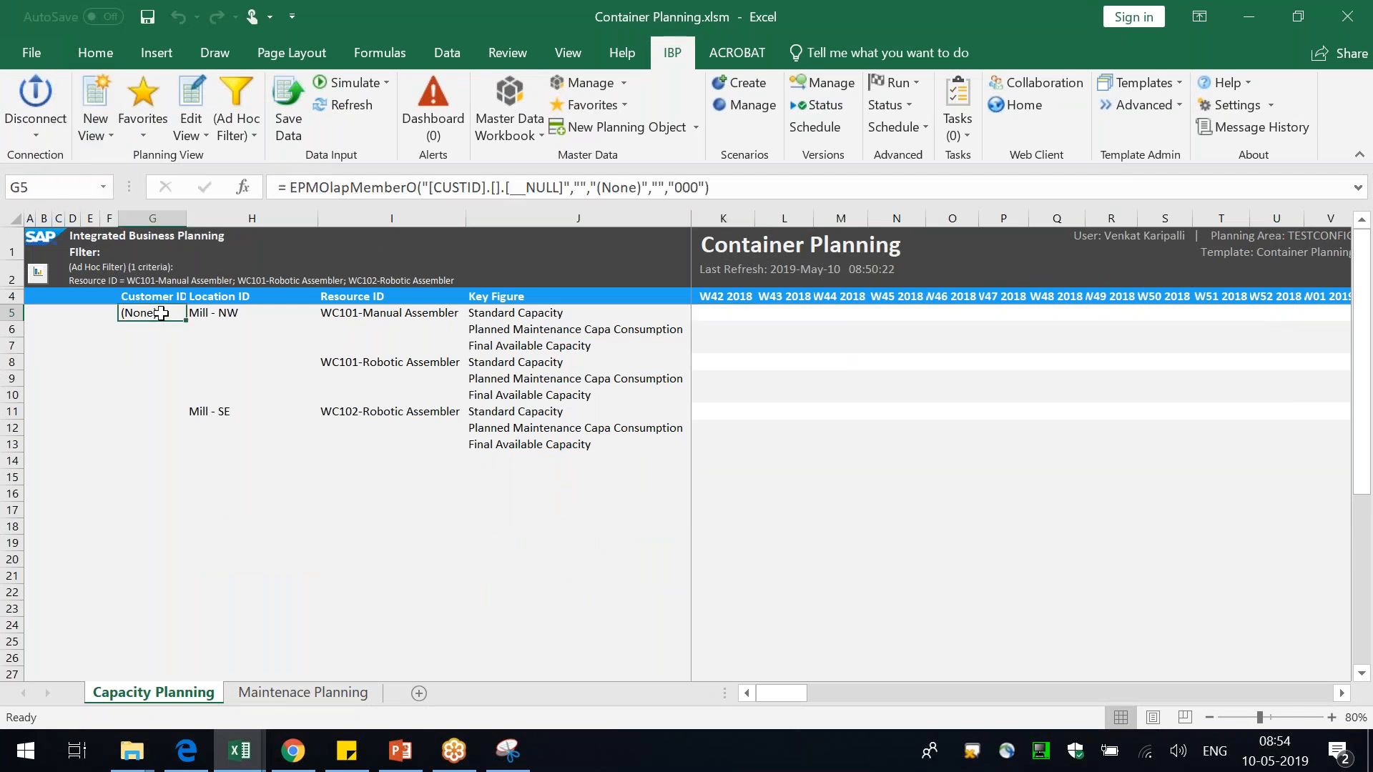
right_click(161, 313)
mouse_move(286, 232)
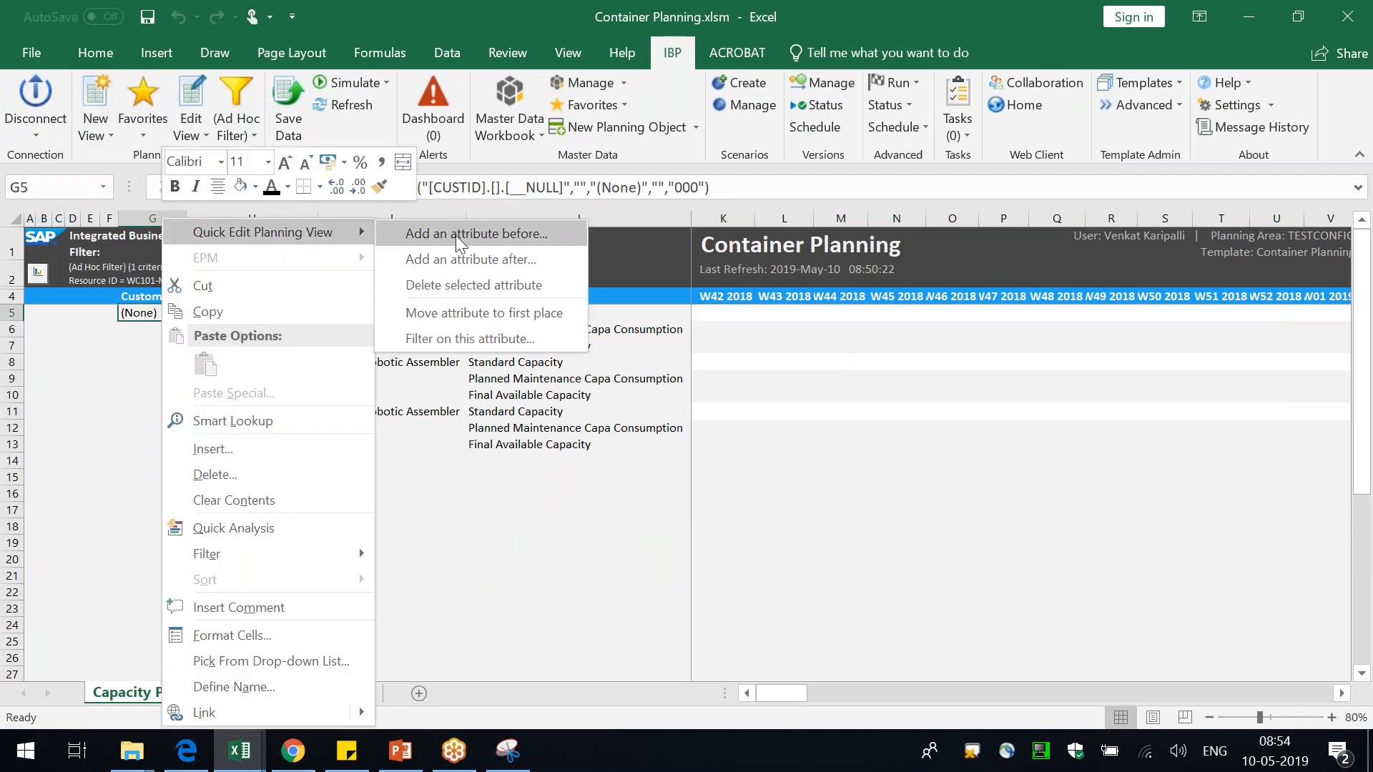
click(505, 286)
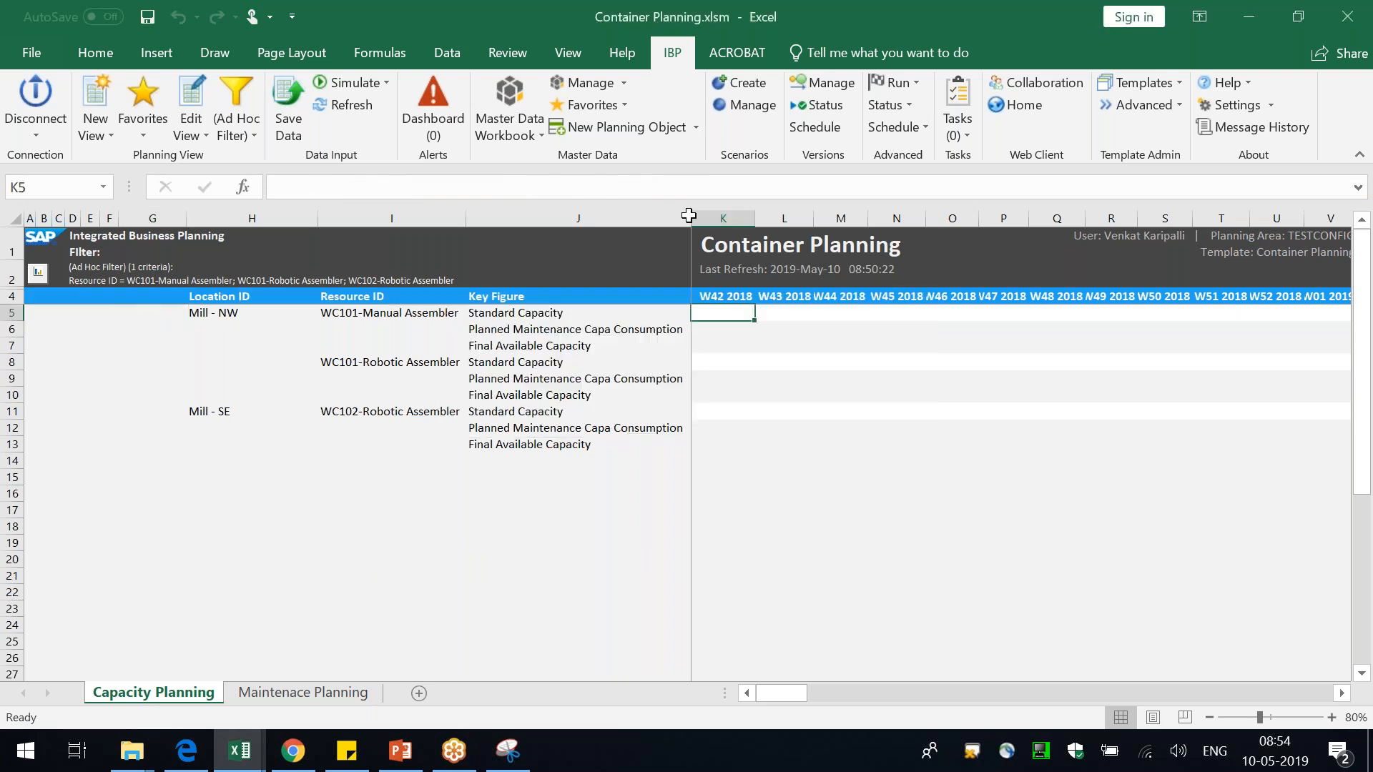
- Widen the Key Figure and Resource ID columns on the Capacity Planning sheet
drag(689, 215, 737, 216)
drag(466, 218, 492, 218)
drag(805, 307, 916, 311)
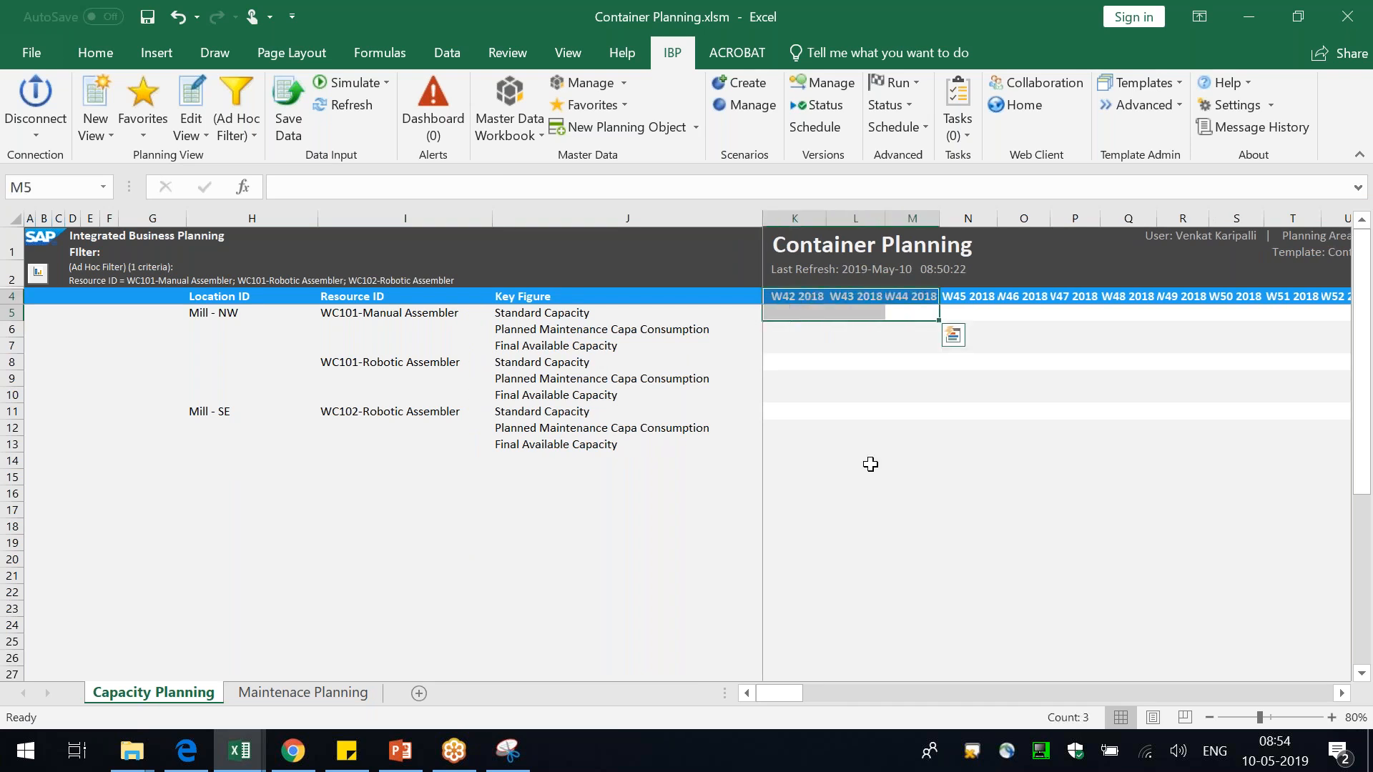
click(192, 84)
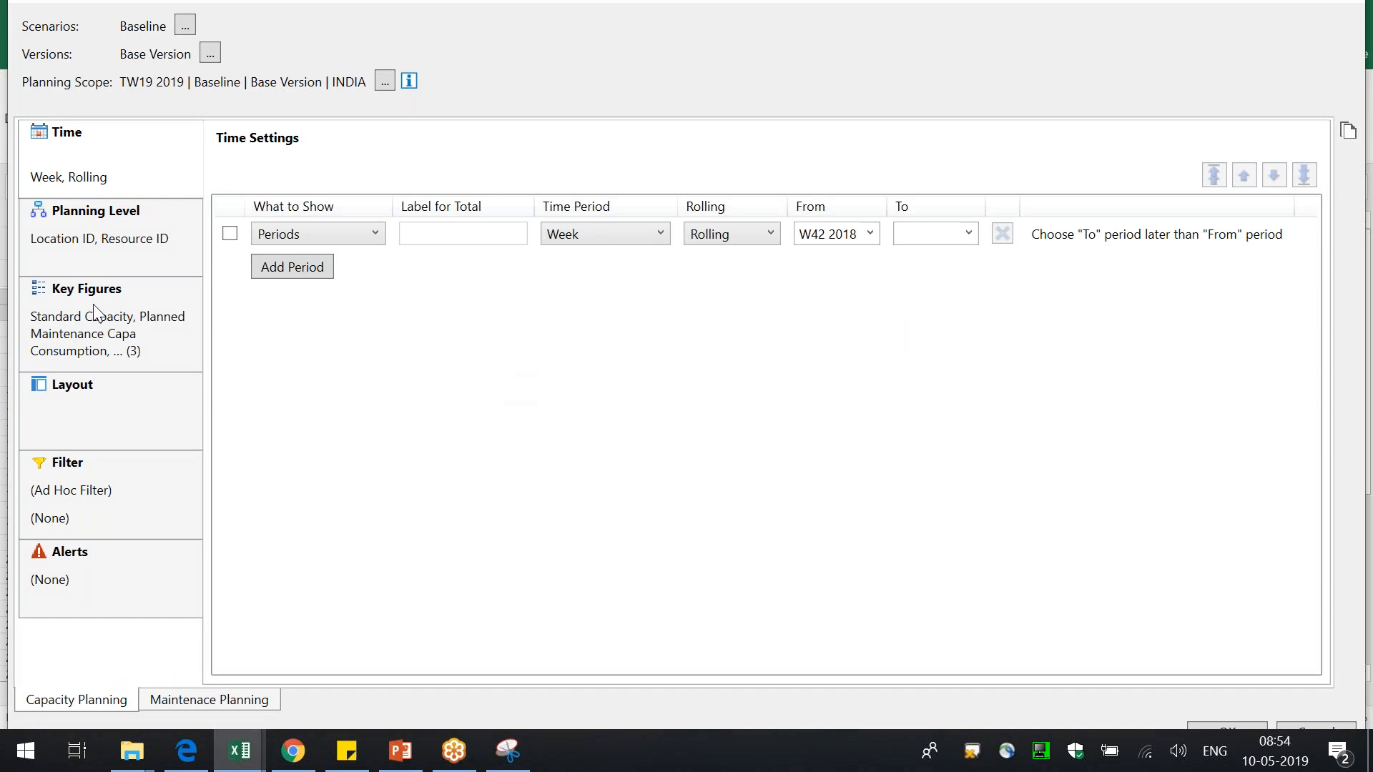
click(100, 315)
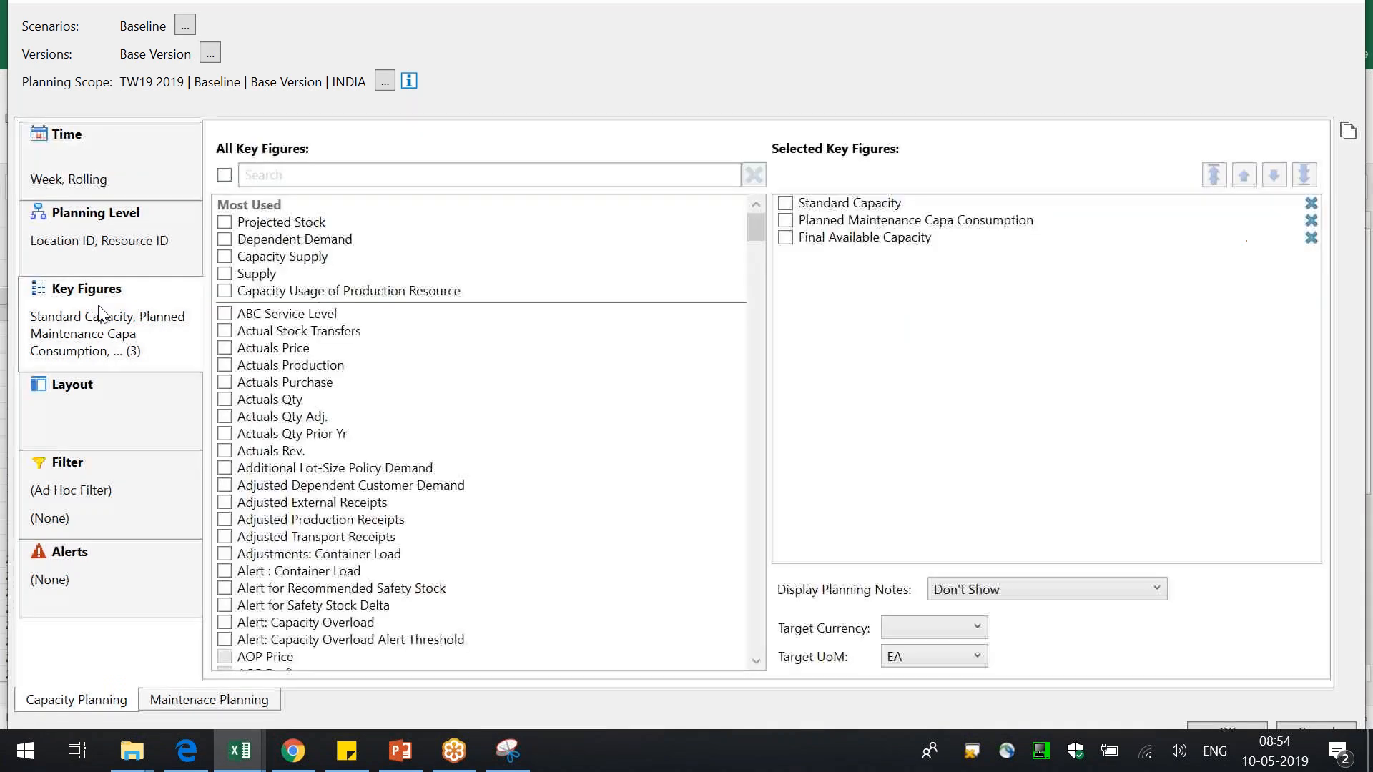
click(930, 656)
click(1080, 658)
click(1310, 724)
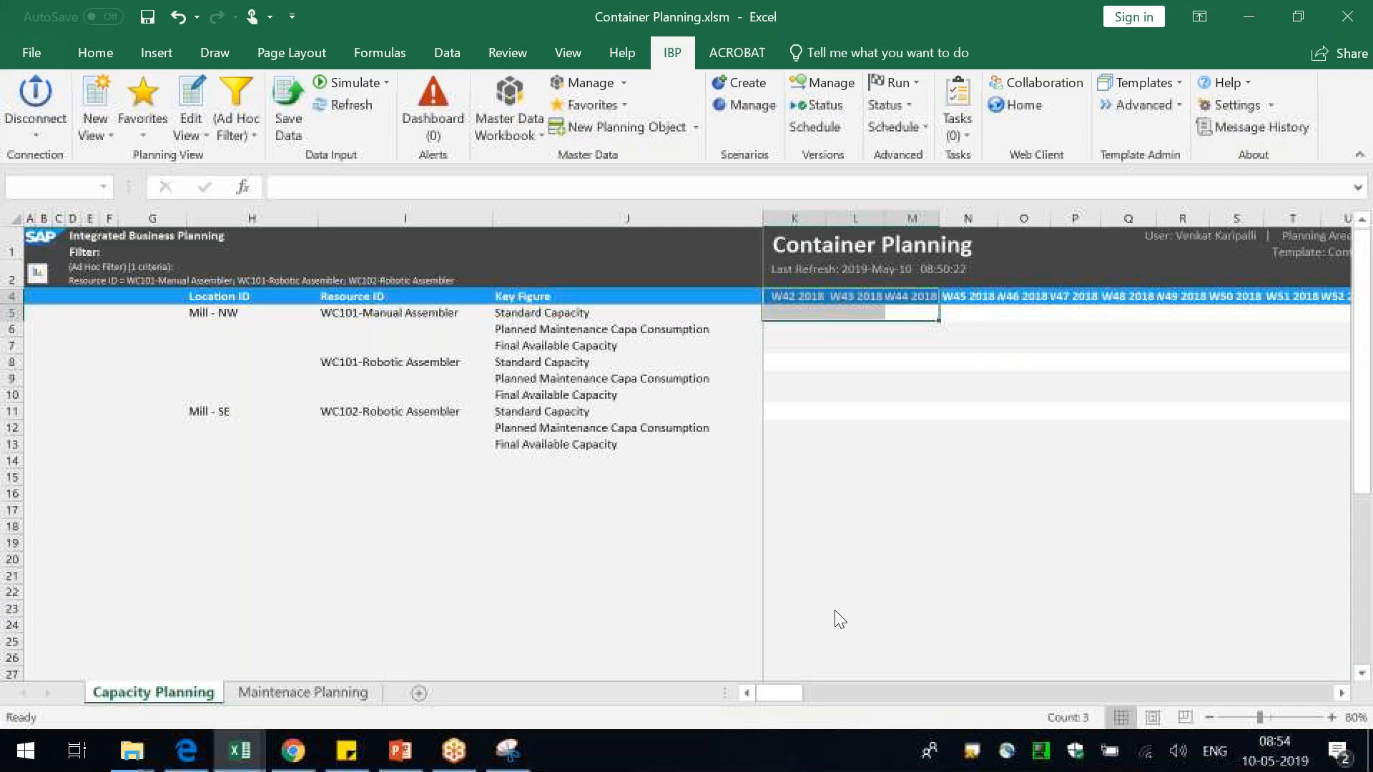
- On the Maintenace Planning sheet, set Maintenance Job Start Period to 1 in W19 2019 for WC101-Manual Assembler and WC101-Robotic Assembler
click(305, 691)
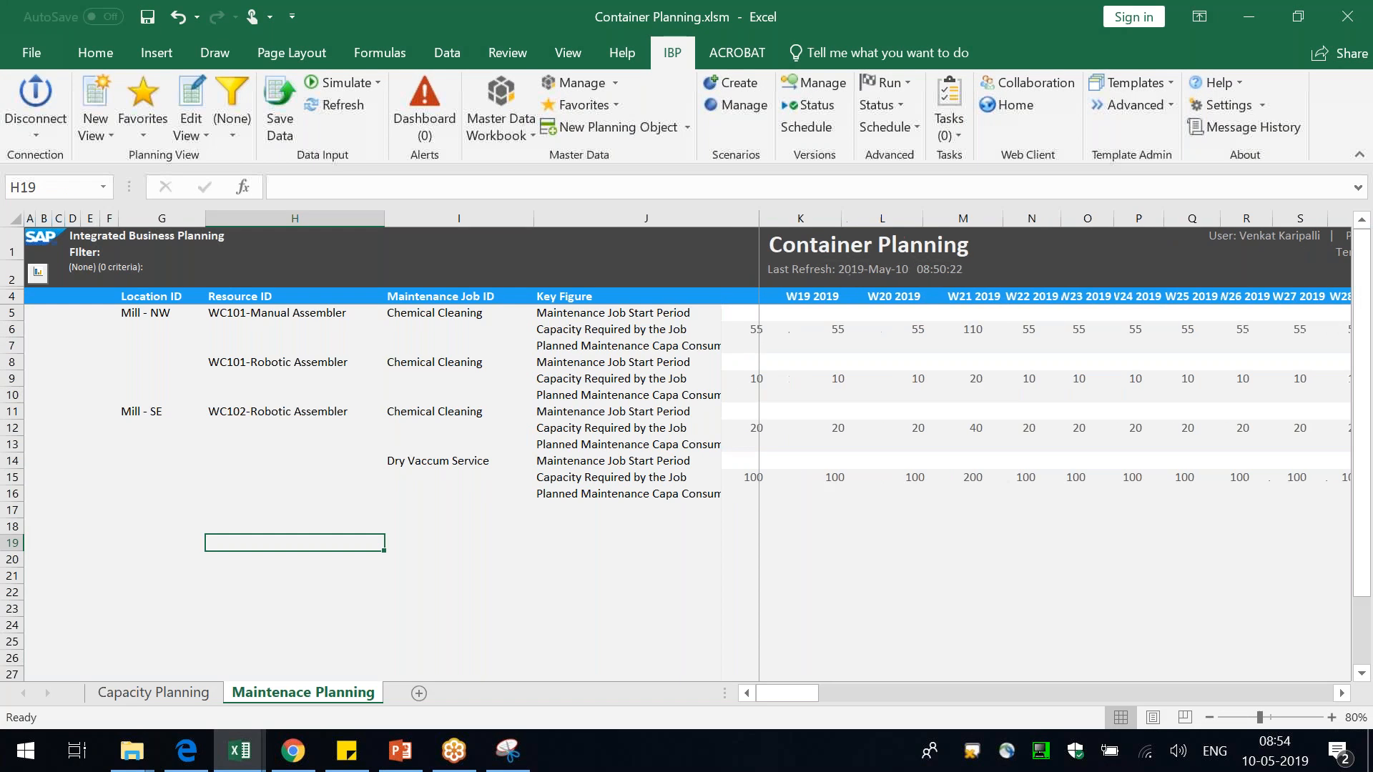
click(822, 314)
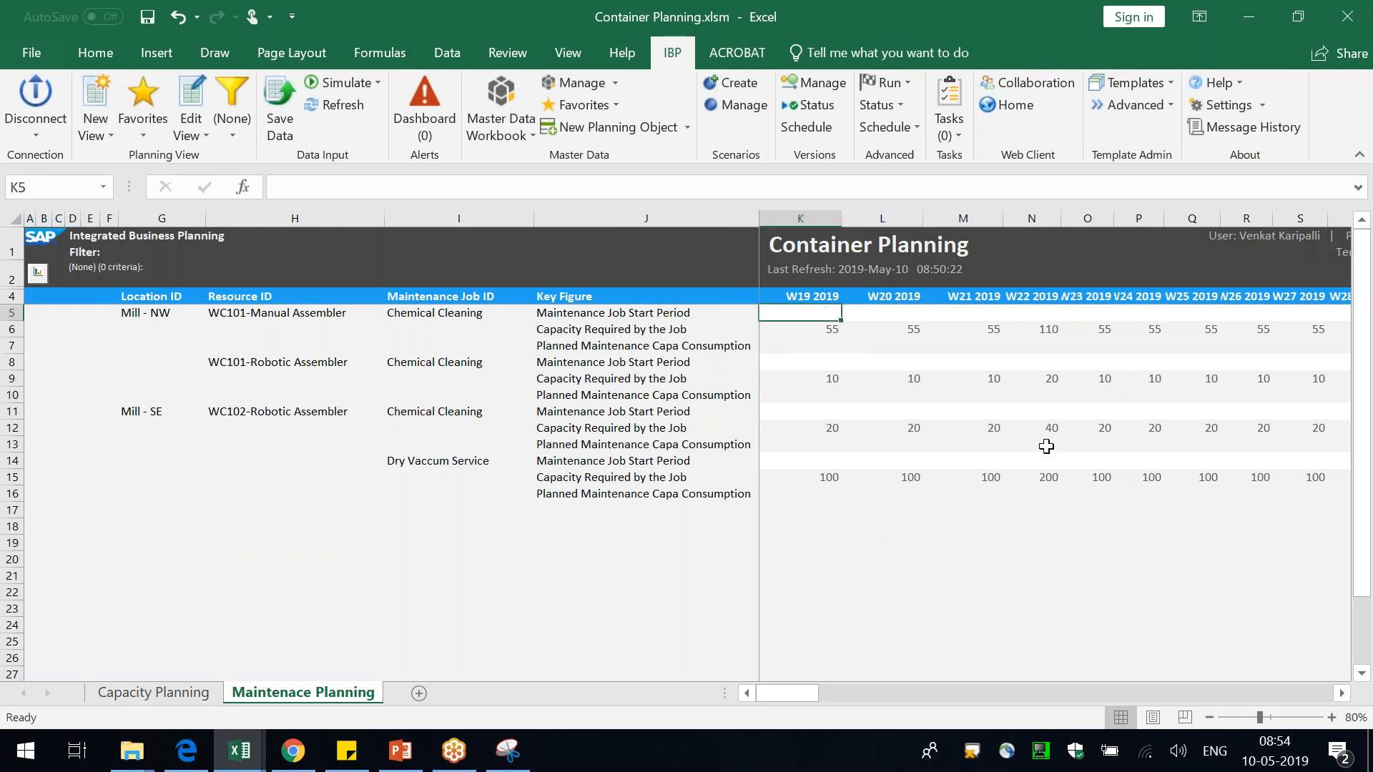
text(1)
key(Return)
key(Down)
key(Down)
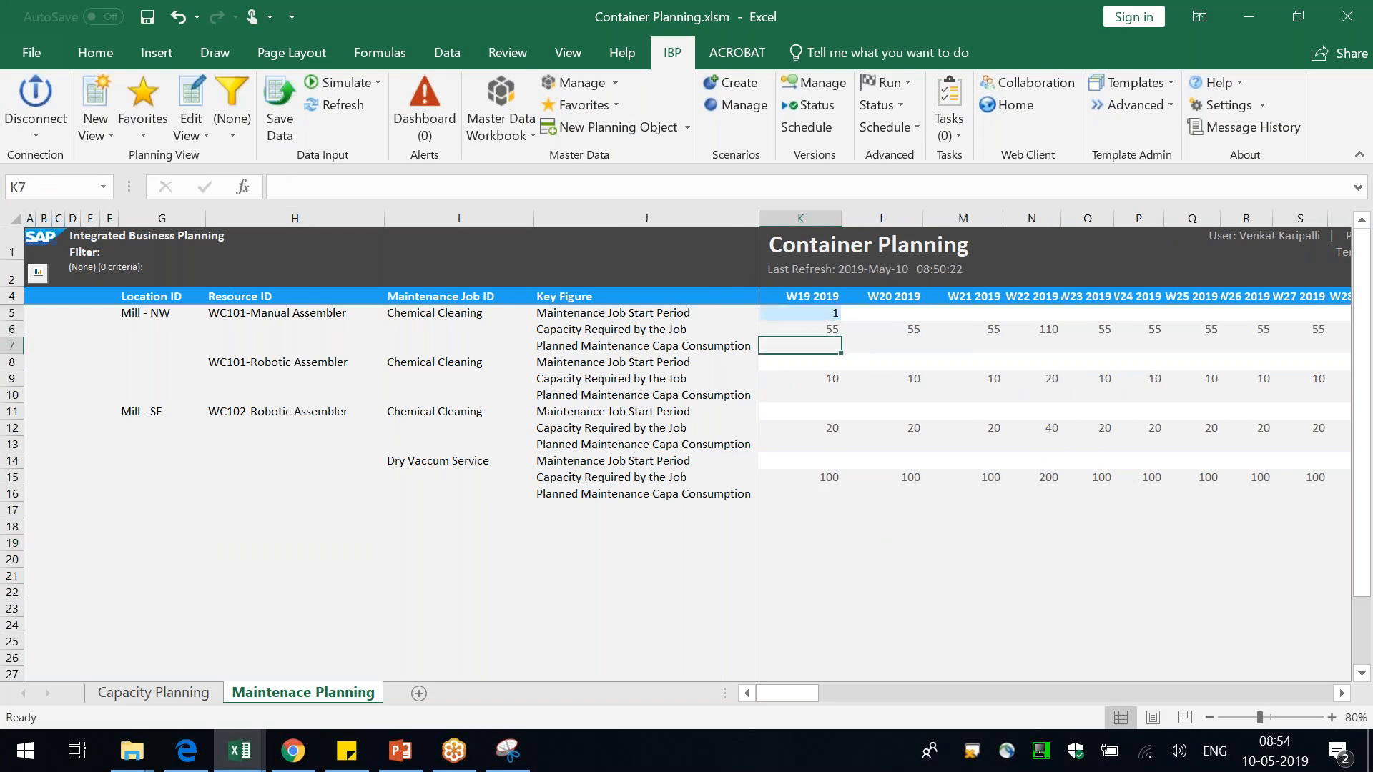
text(1)
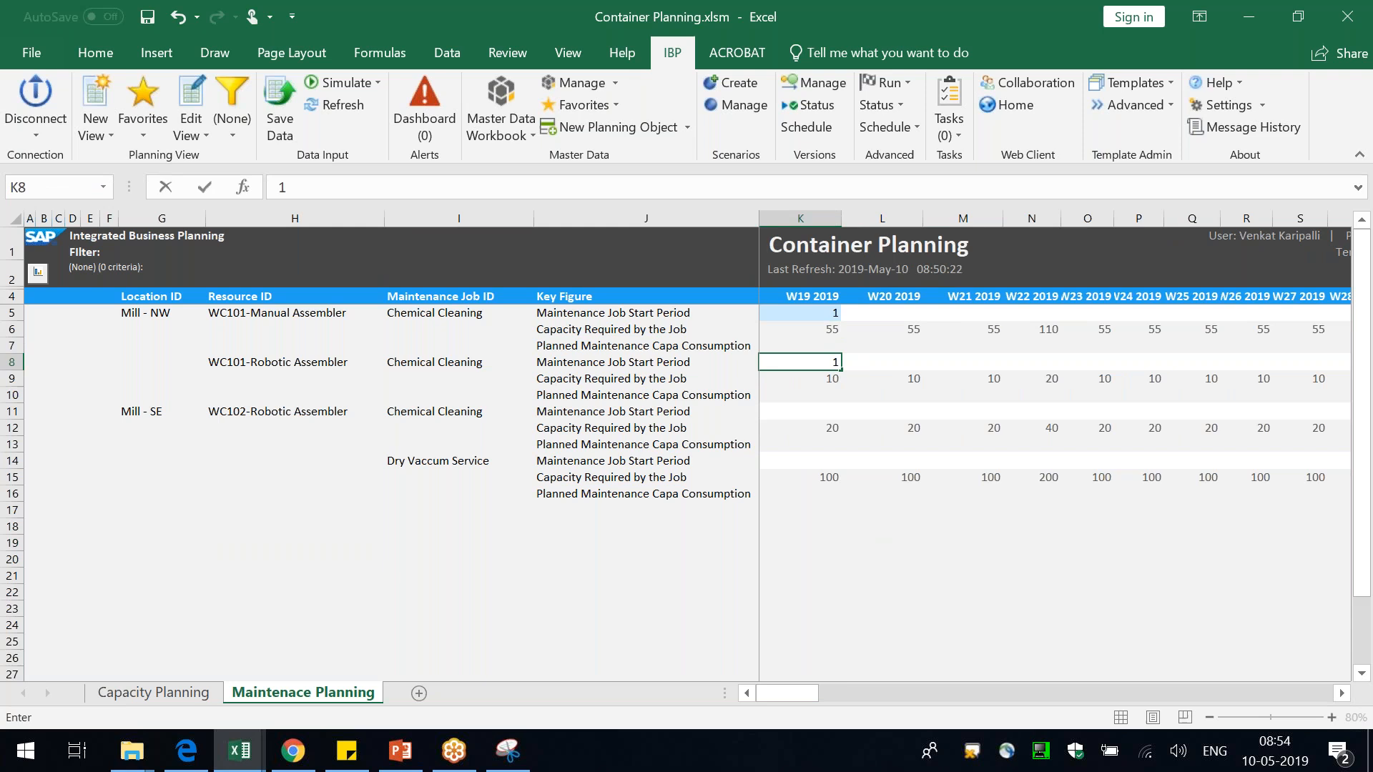
key(Return)
key(Down)
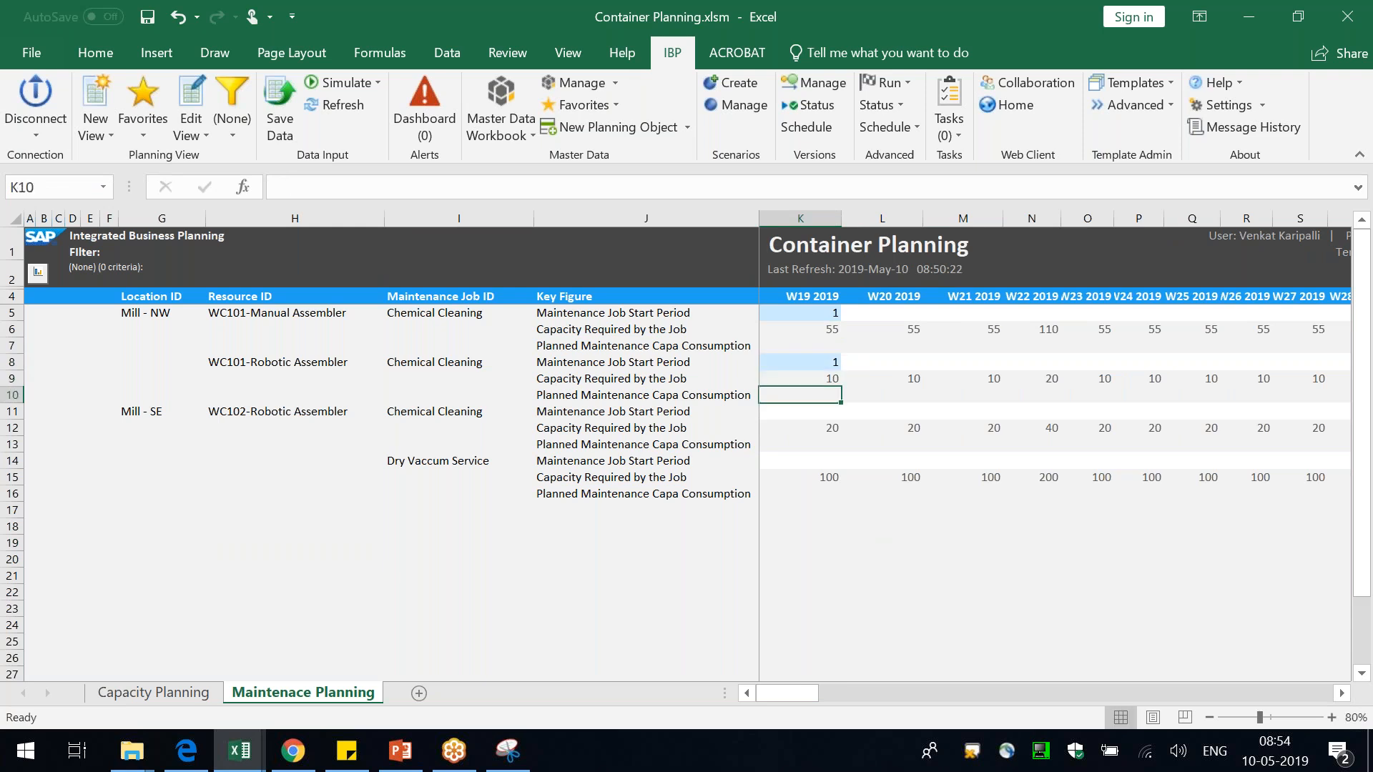
- For WC102-Robotic Assembler, set Maintenance Job Start Period to 1 for Chemical Cleaning in W20 2019 and Dry Vaccum Service in W21 2019
key(Down)
key(Right)
text(1)
key(Right)
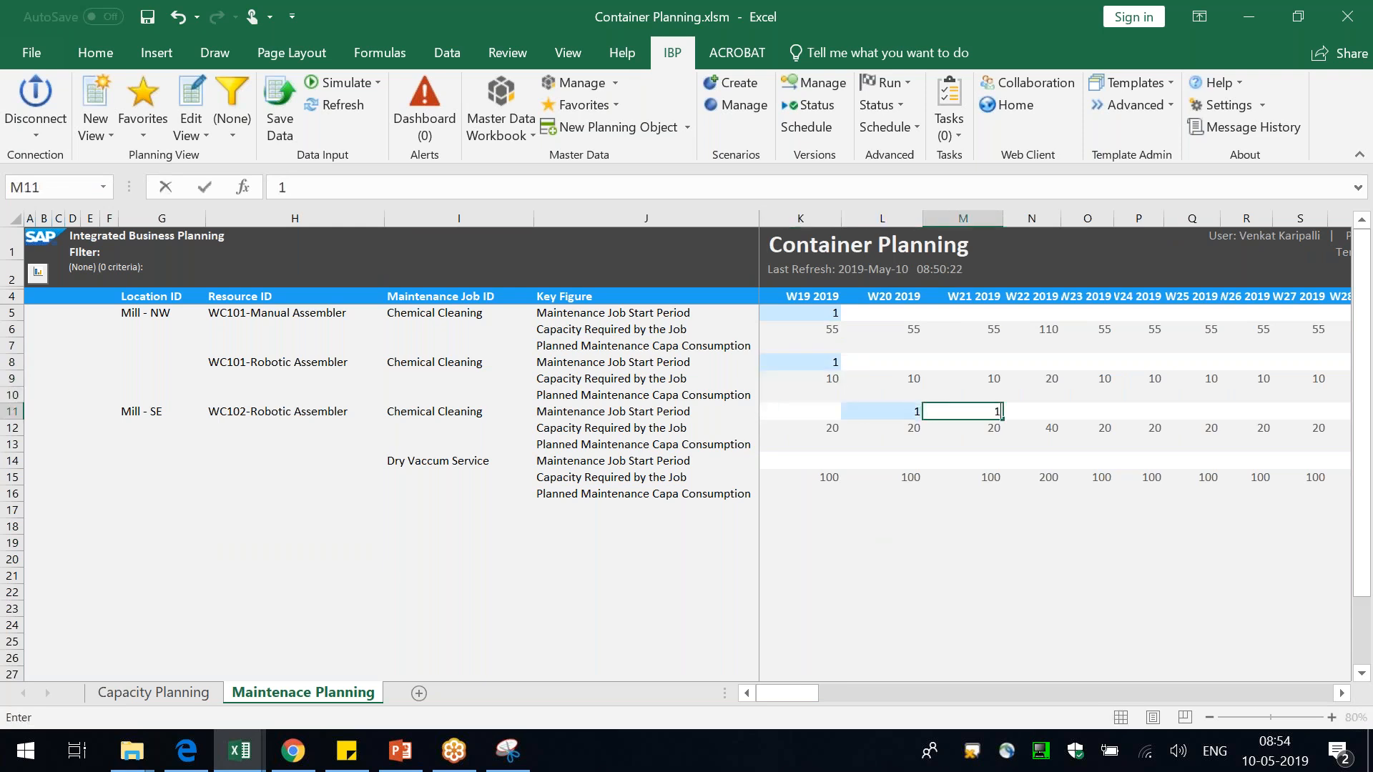
key(Down)
key(Down)
key(Down)
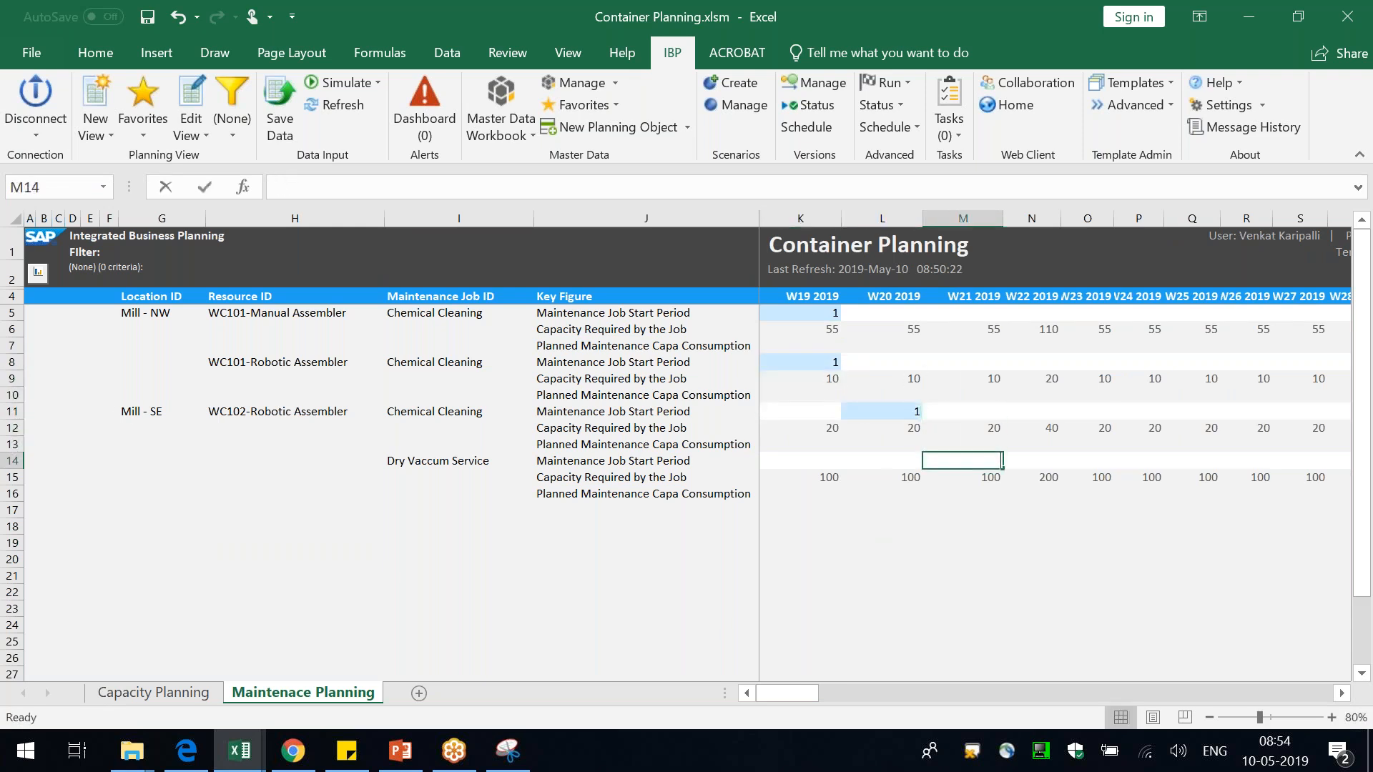
text(1)
key(Right)
- Set WC102-Robotic Assembler's Maintenance Job Start Period to 1 for Chemical Cleaning in W25 2019 and Dry Vaccum Service in W26 2019
key(Right)
key(Up)
key(Up)
key(Up)
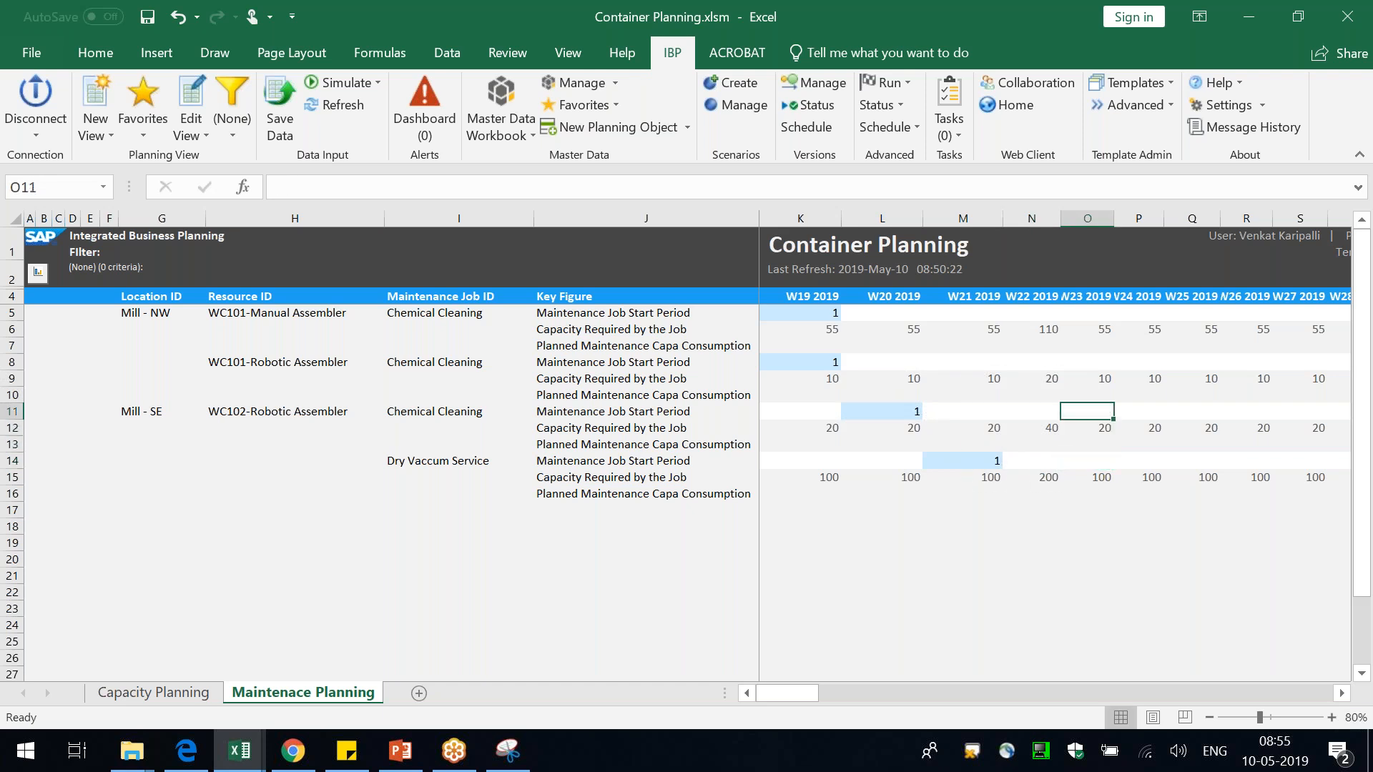
key(Right)
key(Right)
text(1)
key(Return)
key(Down)
key(Down)
key(Right)
text(1)
key(Up)
- Set Maintenance Job Start Period to 1 for WC101-Manual Assembler in W22 2019 and WC101-Robotic Assembler in W23 2019, and save the data
key(Up)
key(Up)
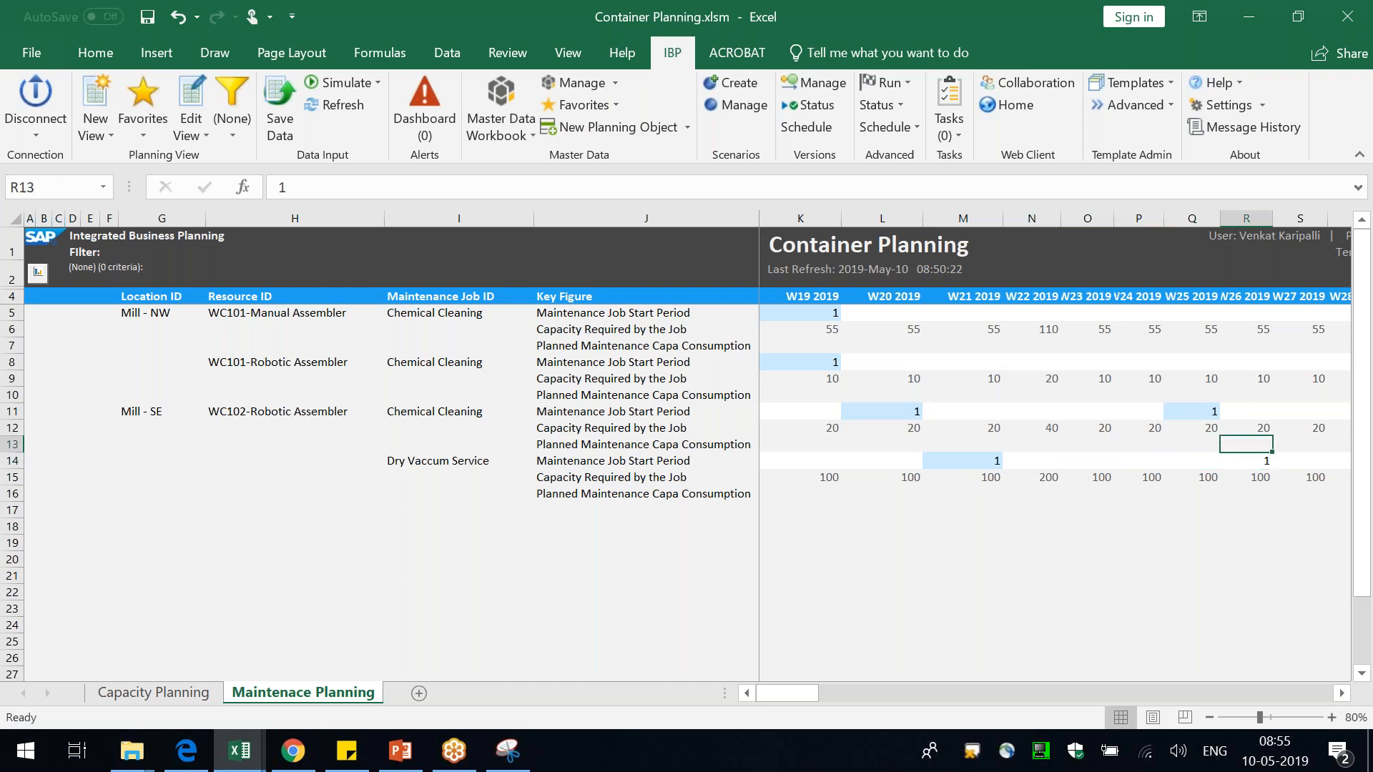
key(Up)
key(Up)
key(Up)
key(Left)
key(Left)
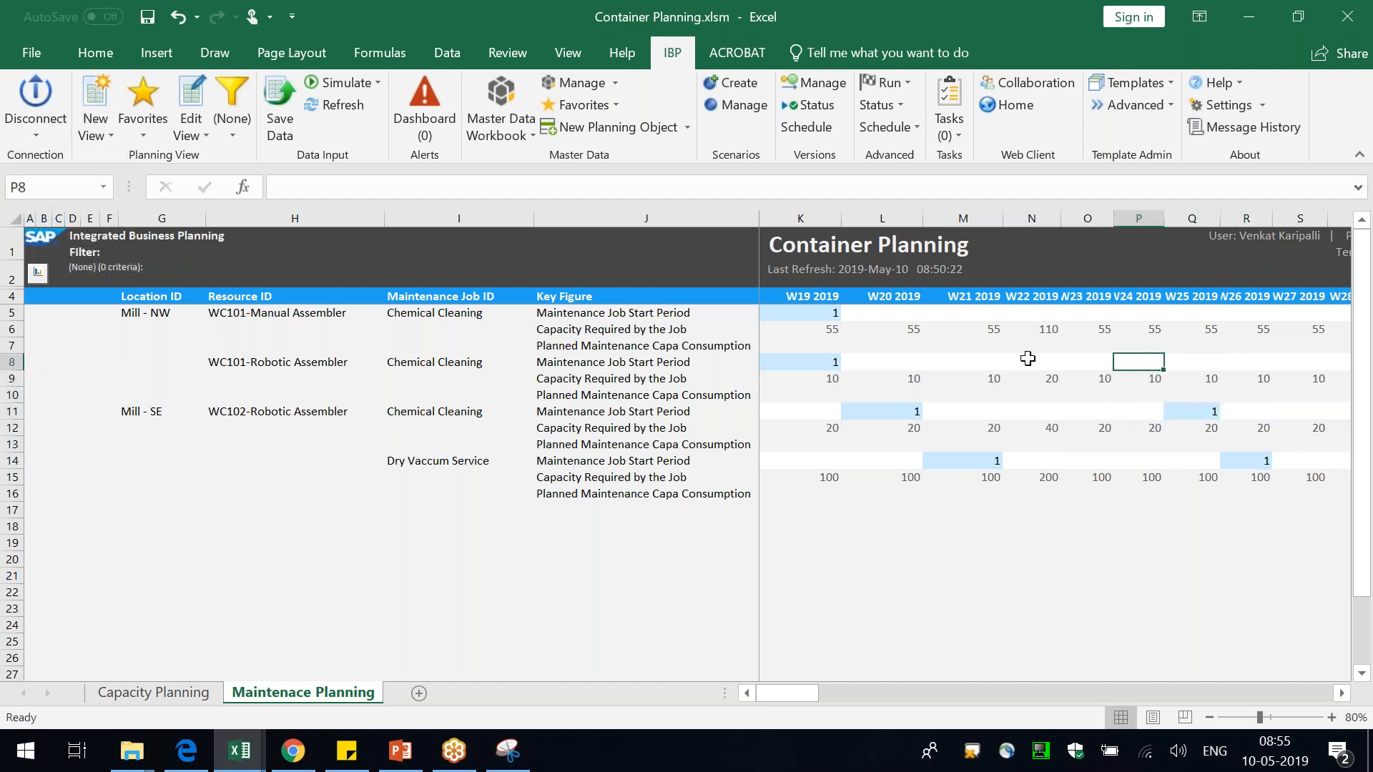
click(987, 310)
key(Right)
text(1)
key(Right)
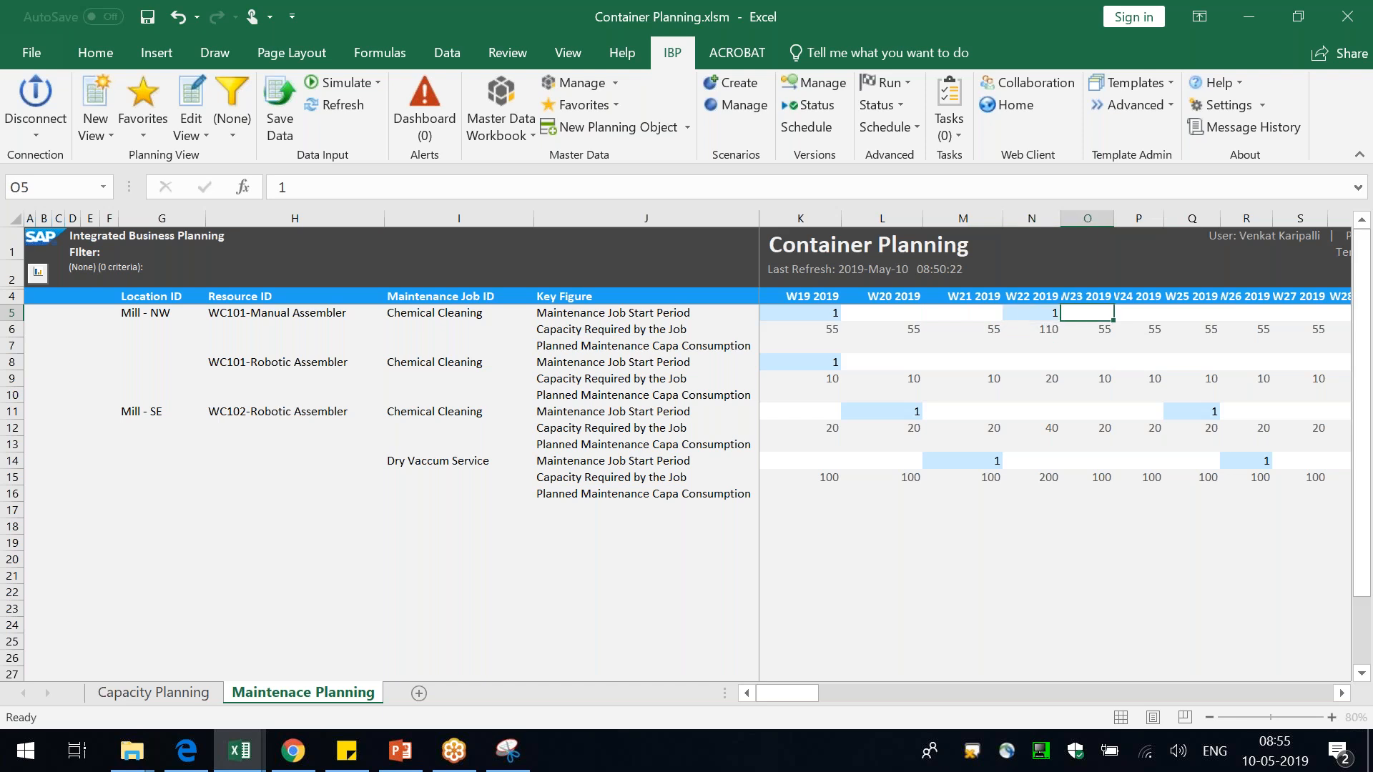
key(Down)
key(Down)
key(Down)
text(1)
key(Return)
click(276, 107)
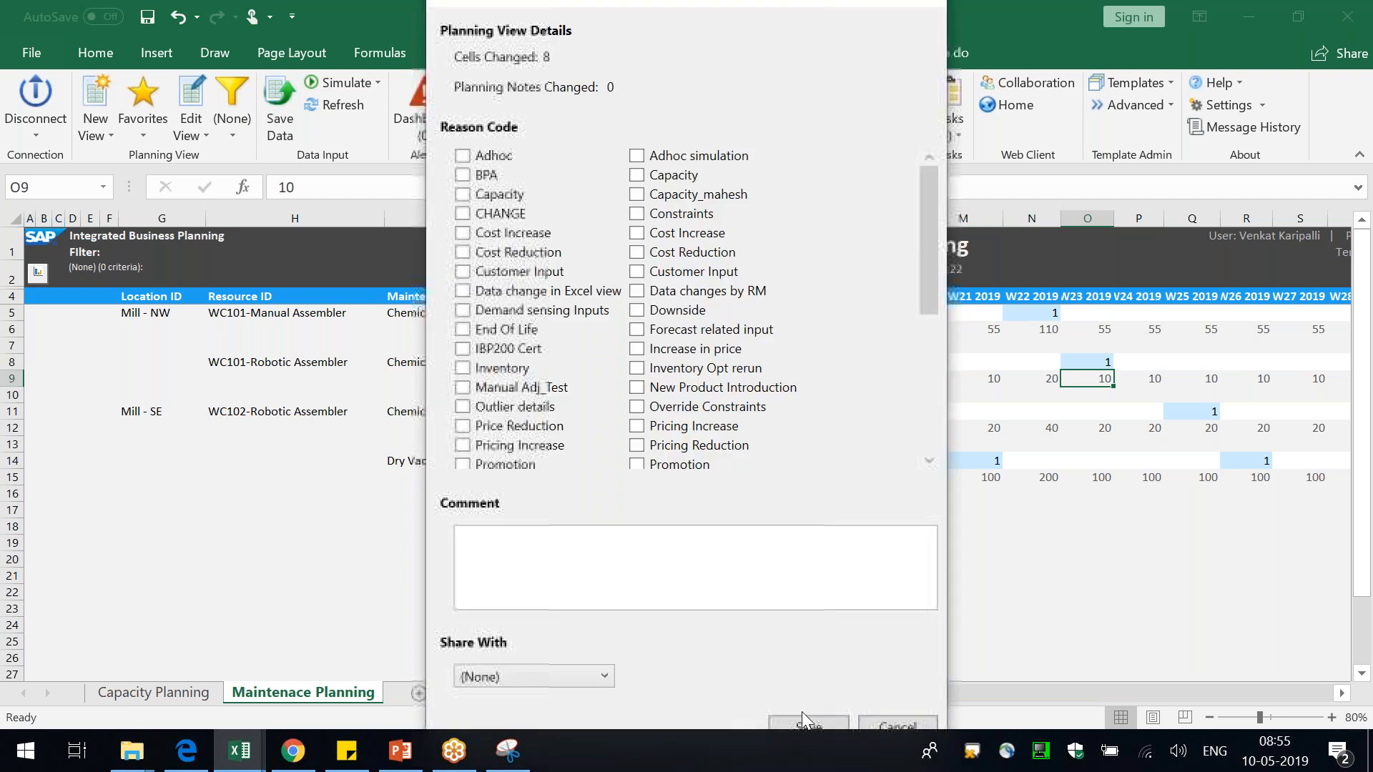
click(801, 721)
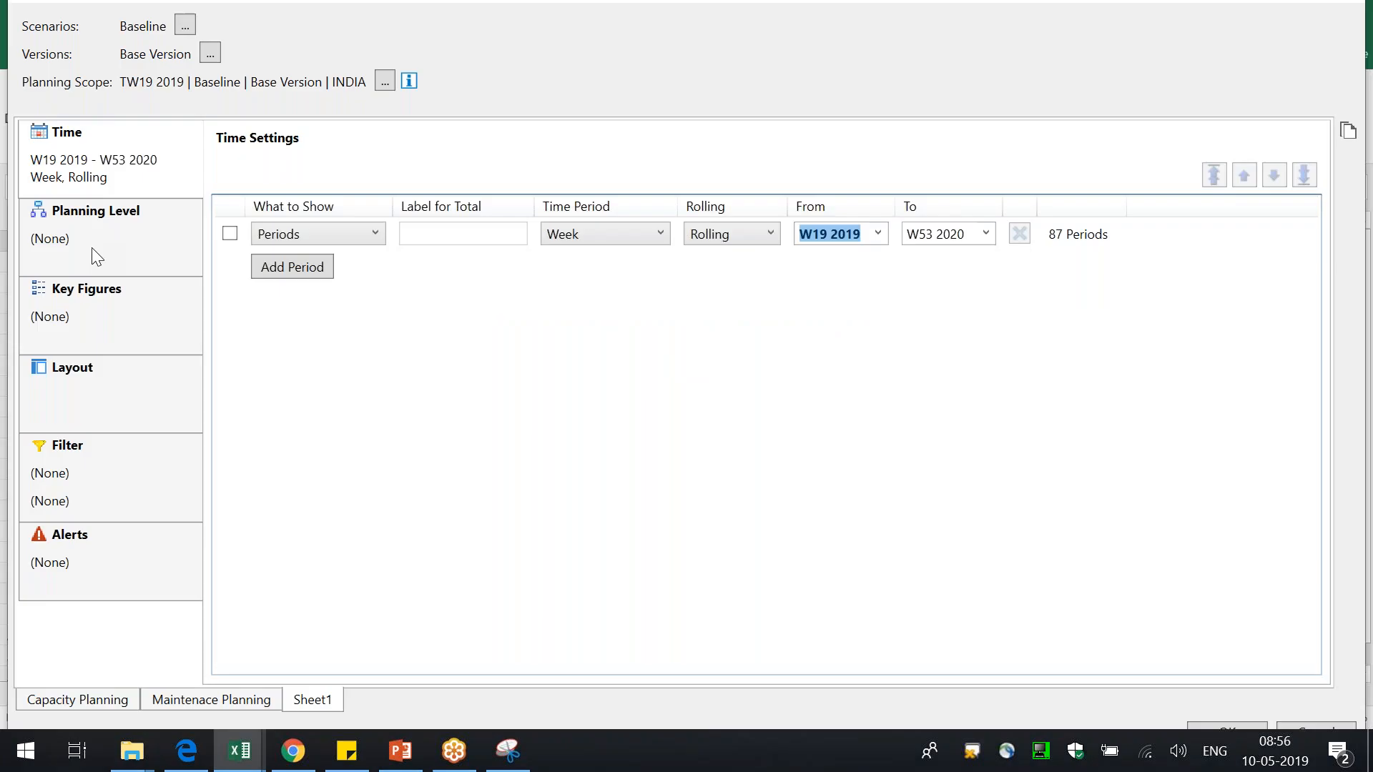
- Give the new Sheet1 view Resource ID and Location ID levels and key figures Standard Capacity, Planned Maintenance Capa Consumption and Final Available Capacity
click(92, 248)
click(295, 259)
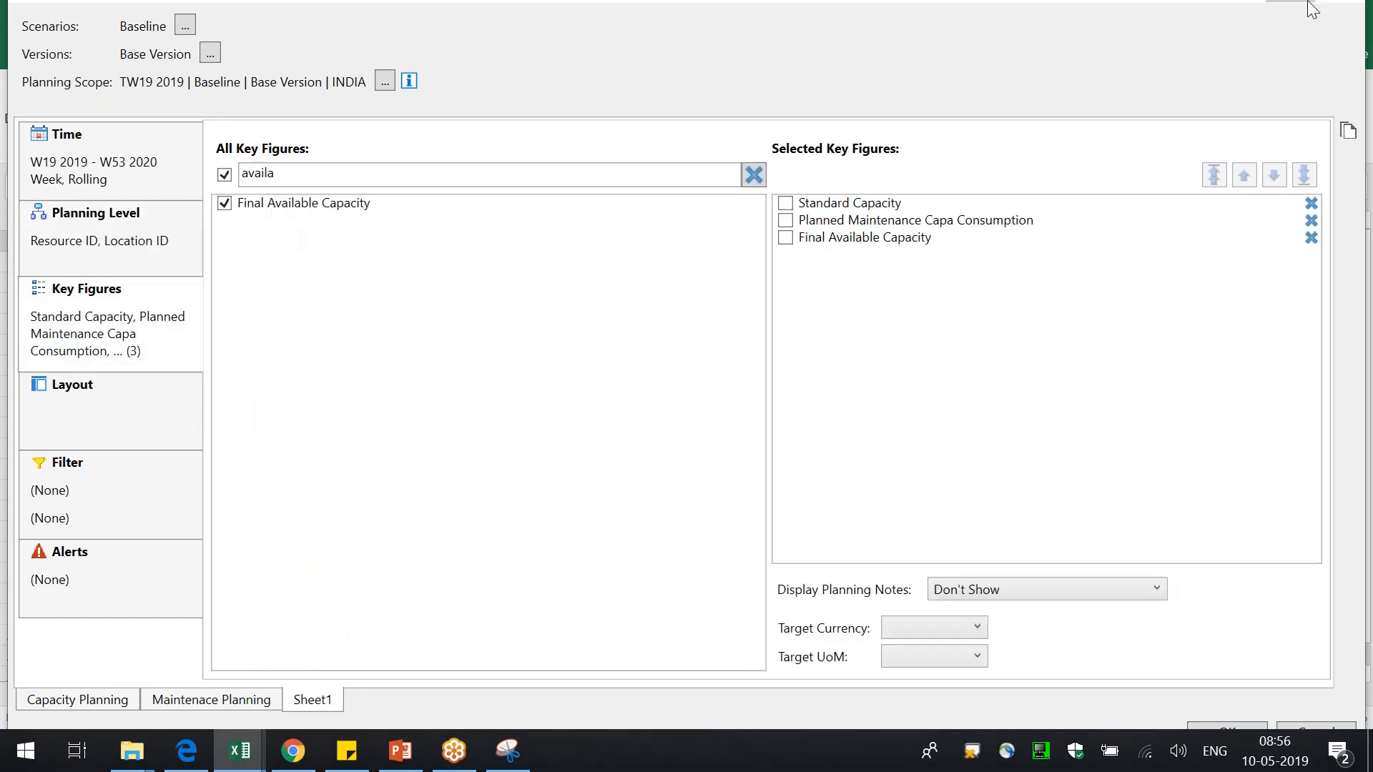
click(1308, 3)
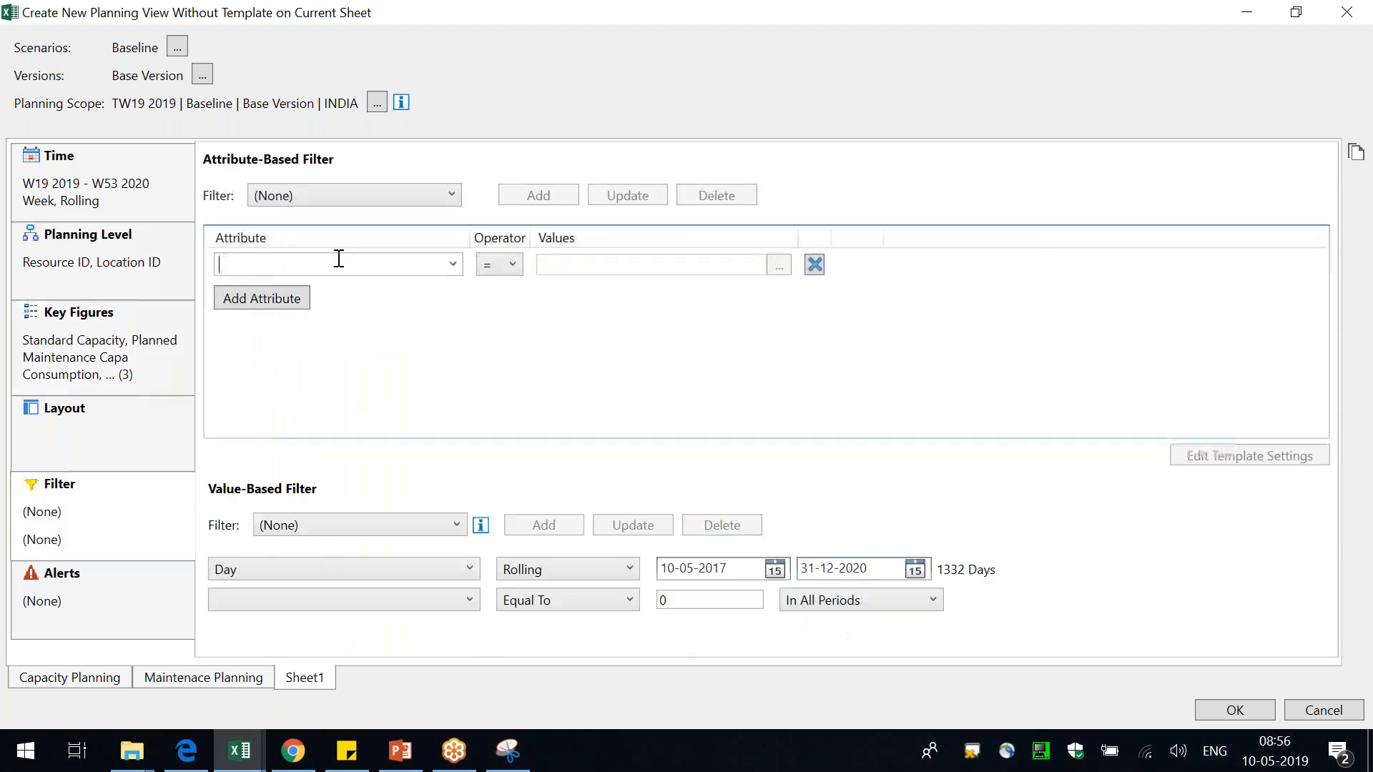
- Filter Resource ID to WC101-Manual Assembler, WC101-Robotic Assembler and WC102-Robotic Assembler, and create the new planning view
click(336, 263)
text(Resource ID)
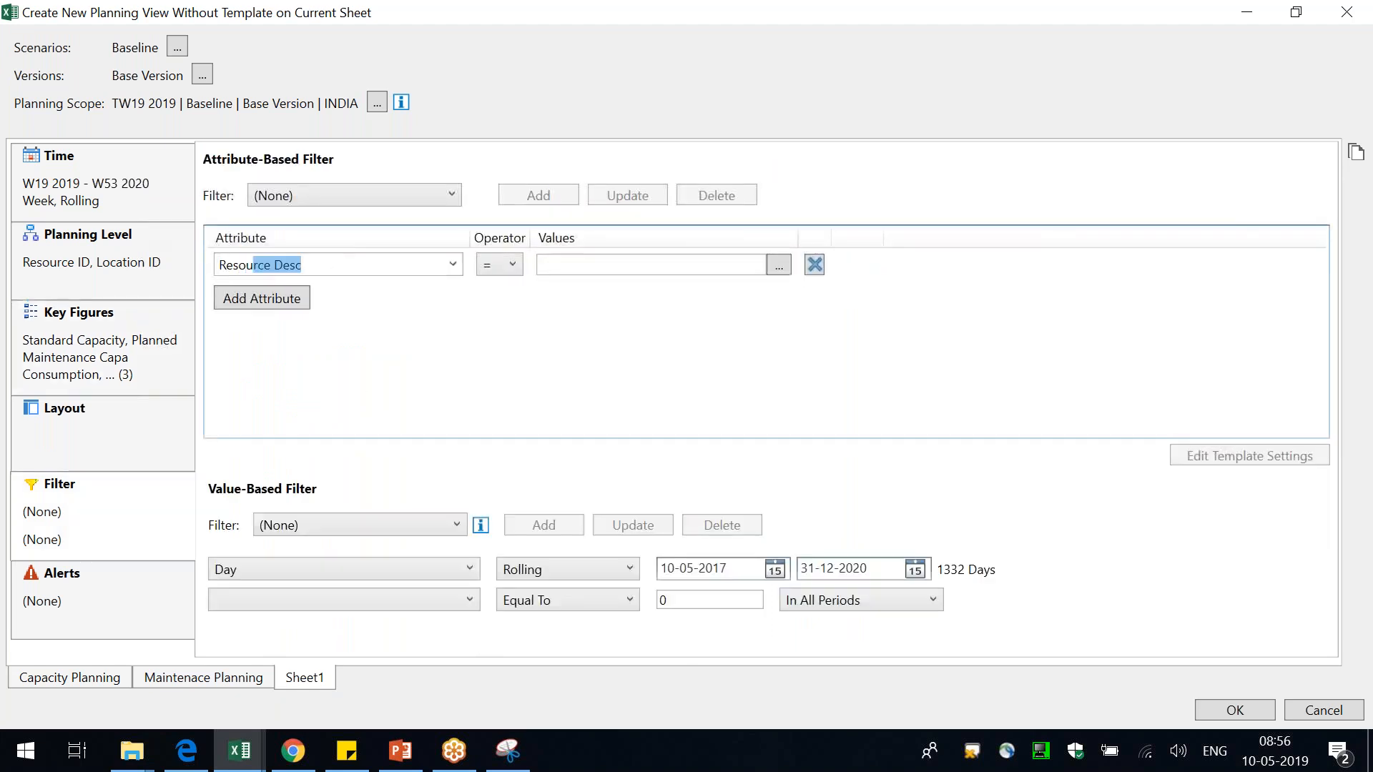
click(779, 266)
click(449, 348)
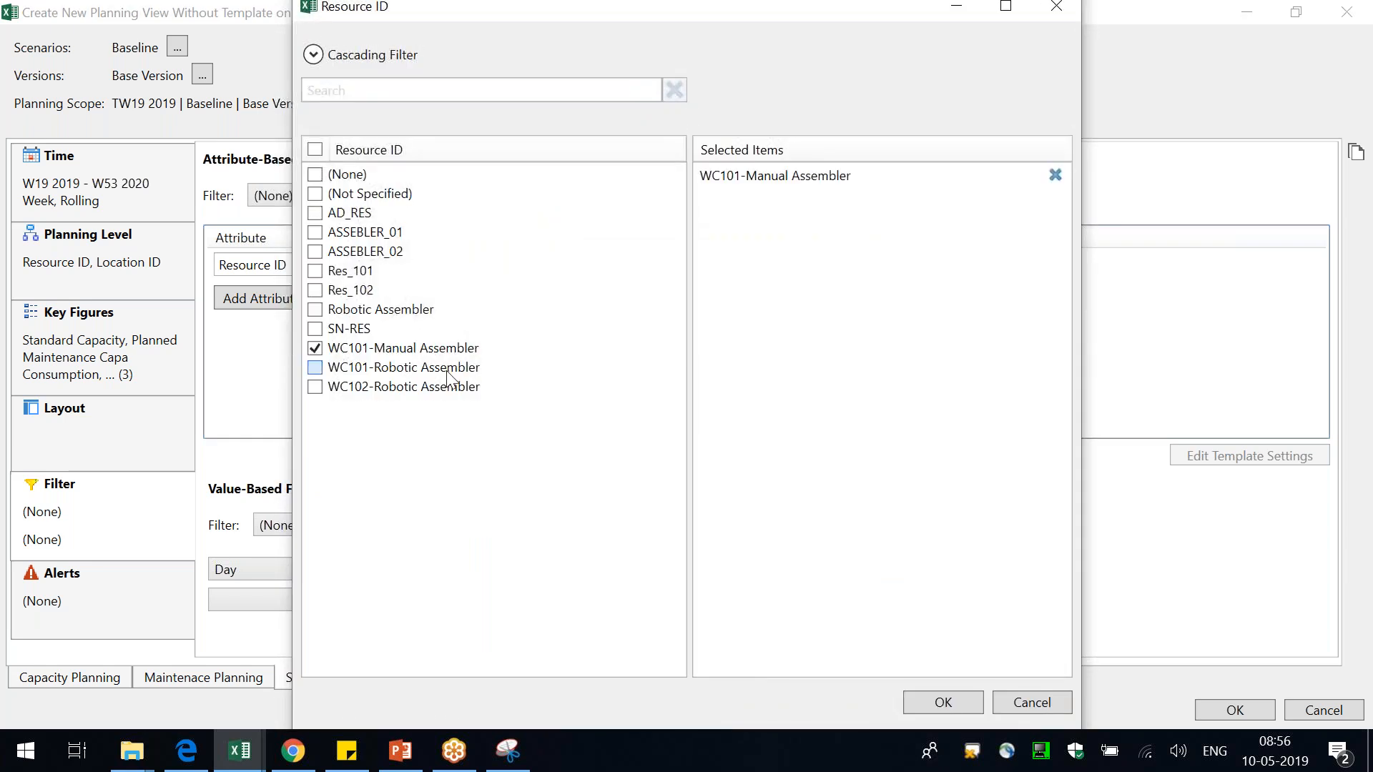
click(447, 368)
click(447, 387)
click(949, 703)
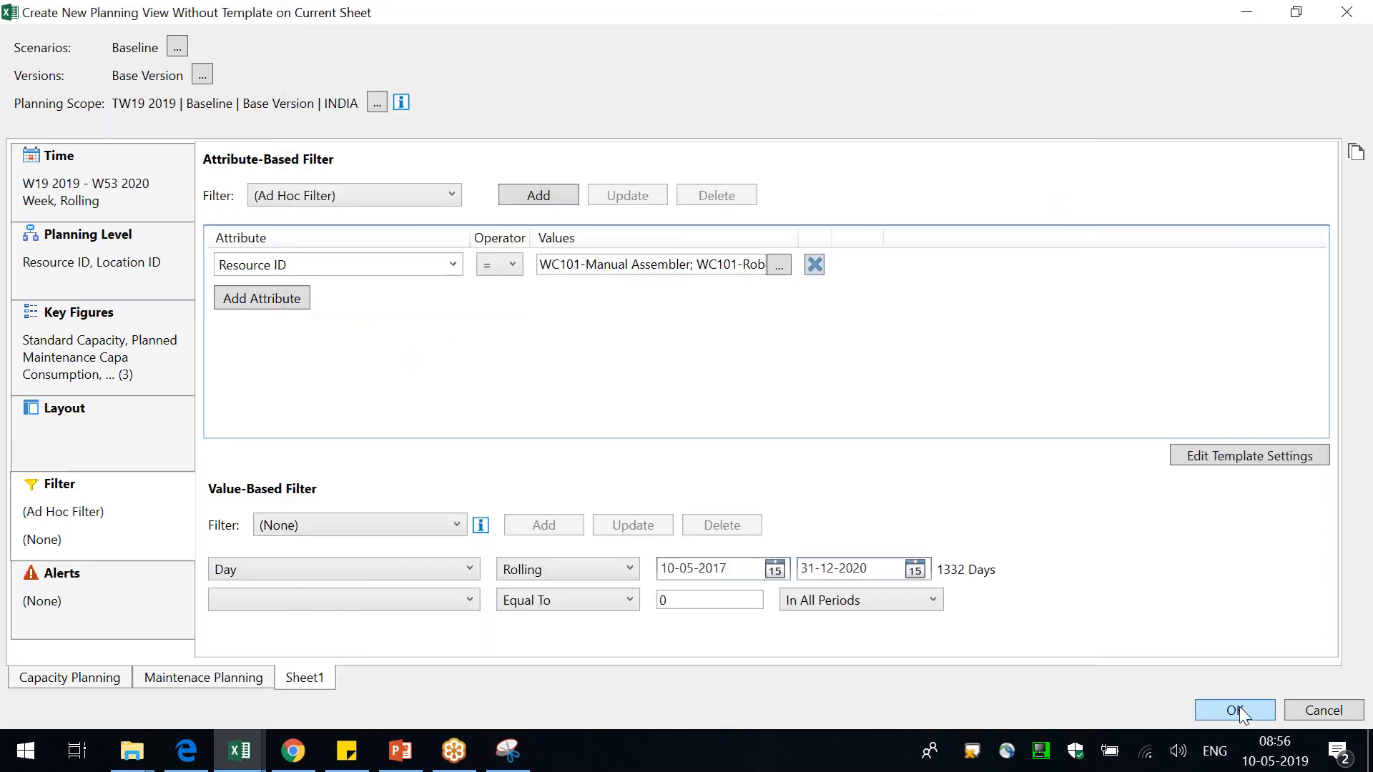
click(1237, 708)
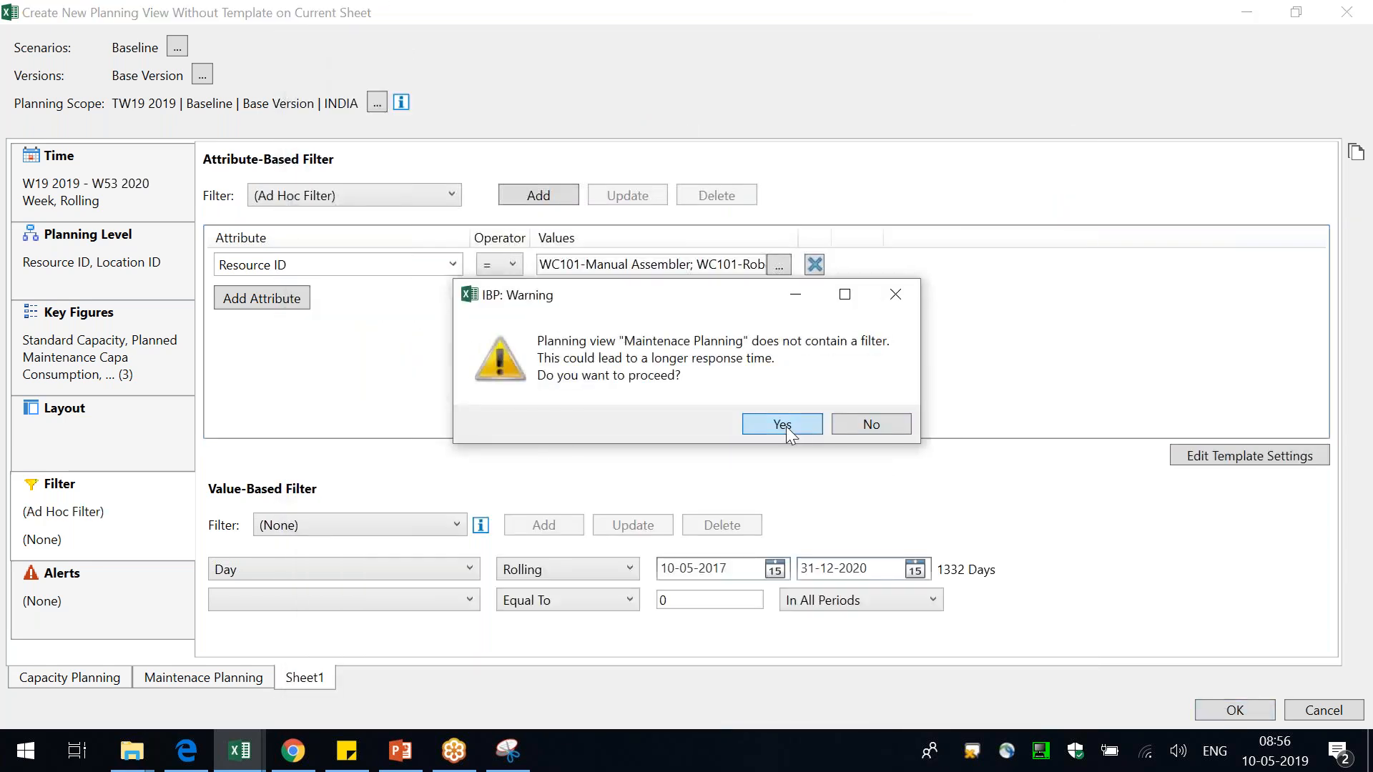
click(782, 425)
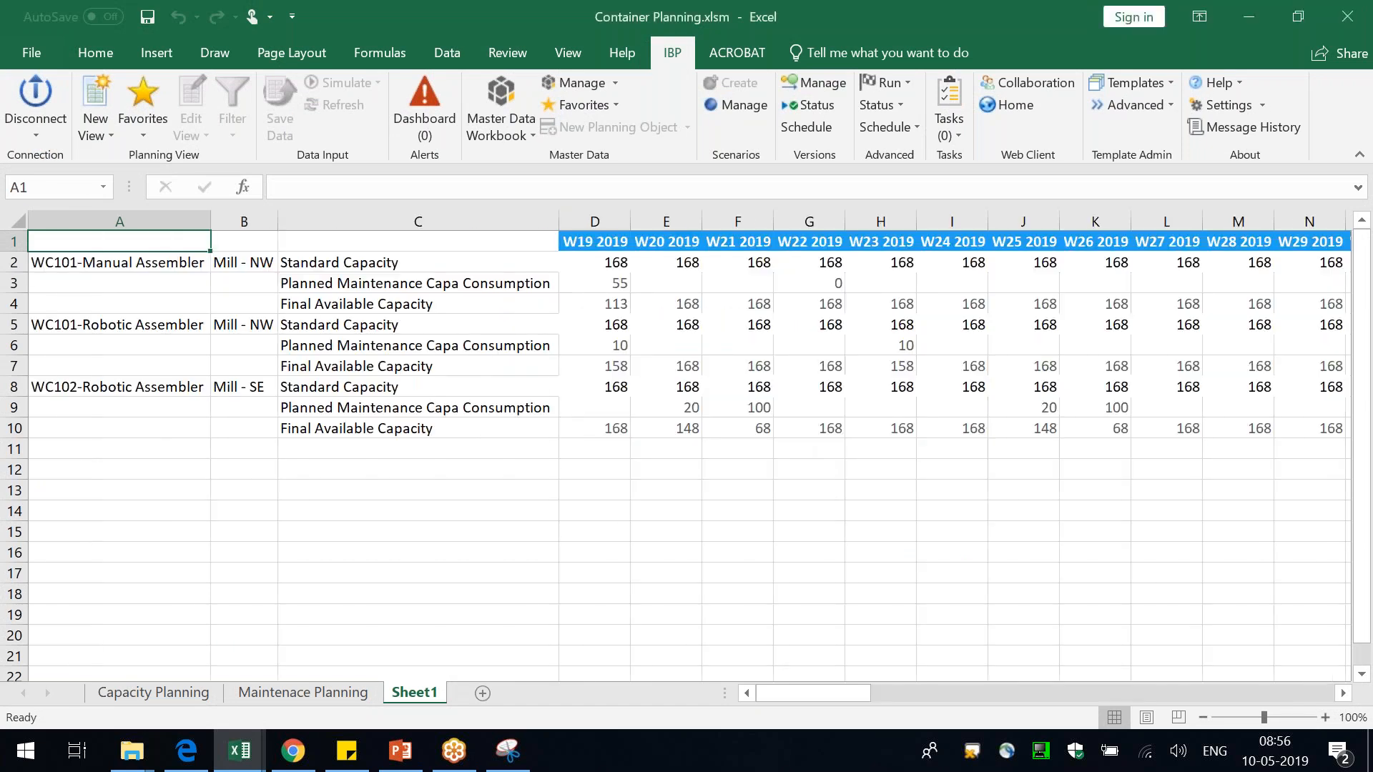
- Widen columns B, C and D on Sheet1
drag(639, 212, 661, 215)
drag(560, 223, 599, 215)
click(720, 511)
drag(281, 221, 315, 221)
- Move the location attribute to first place in the Sheet1 planning view, ahead of Resource ID
click(270, 265)
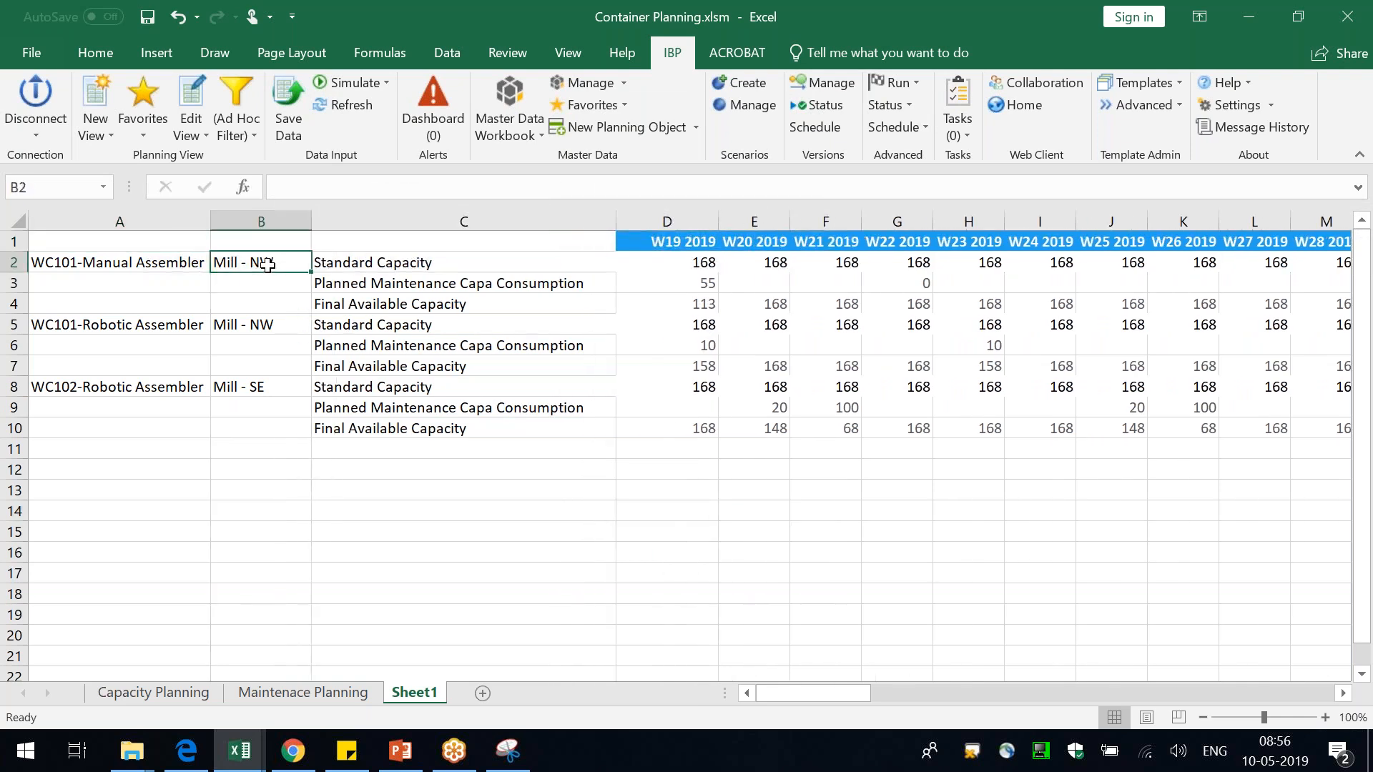
right_click(267, 264)
mouse_move(379, 239)
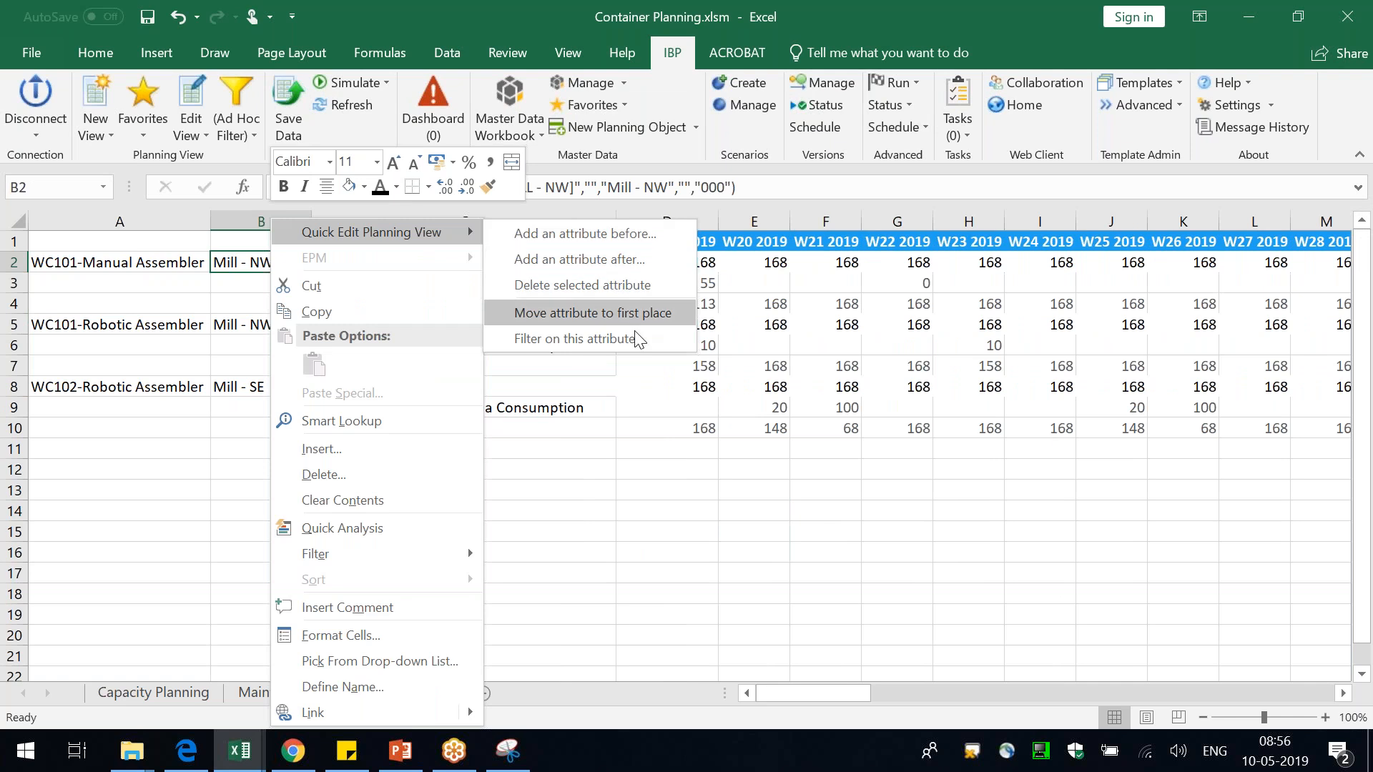
click(613, 312)
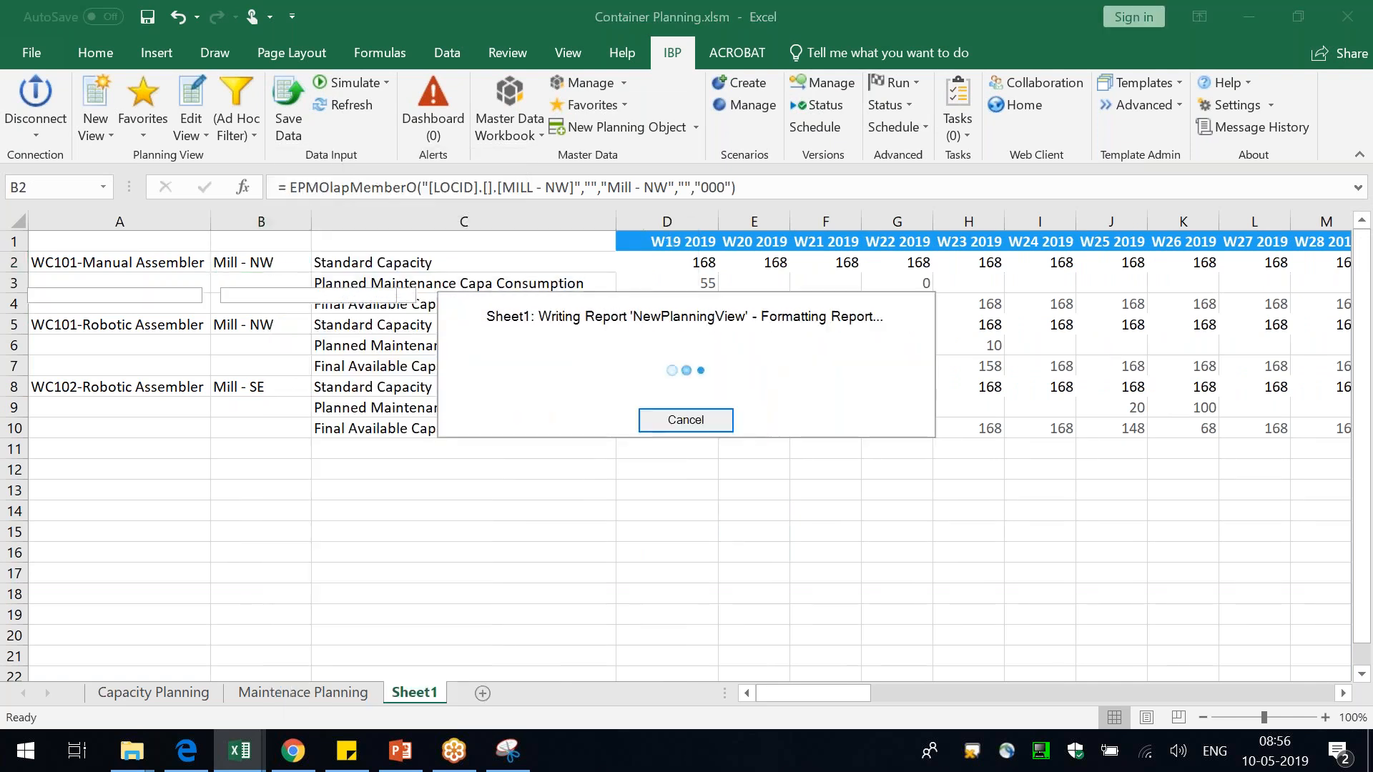
click(734, 550)
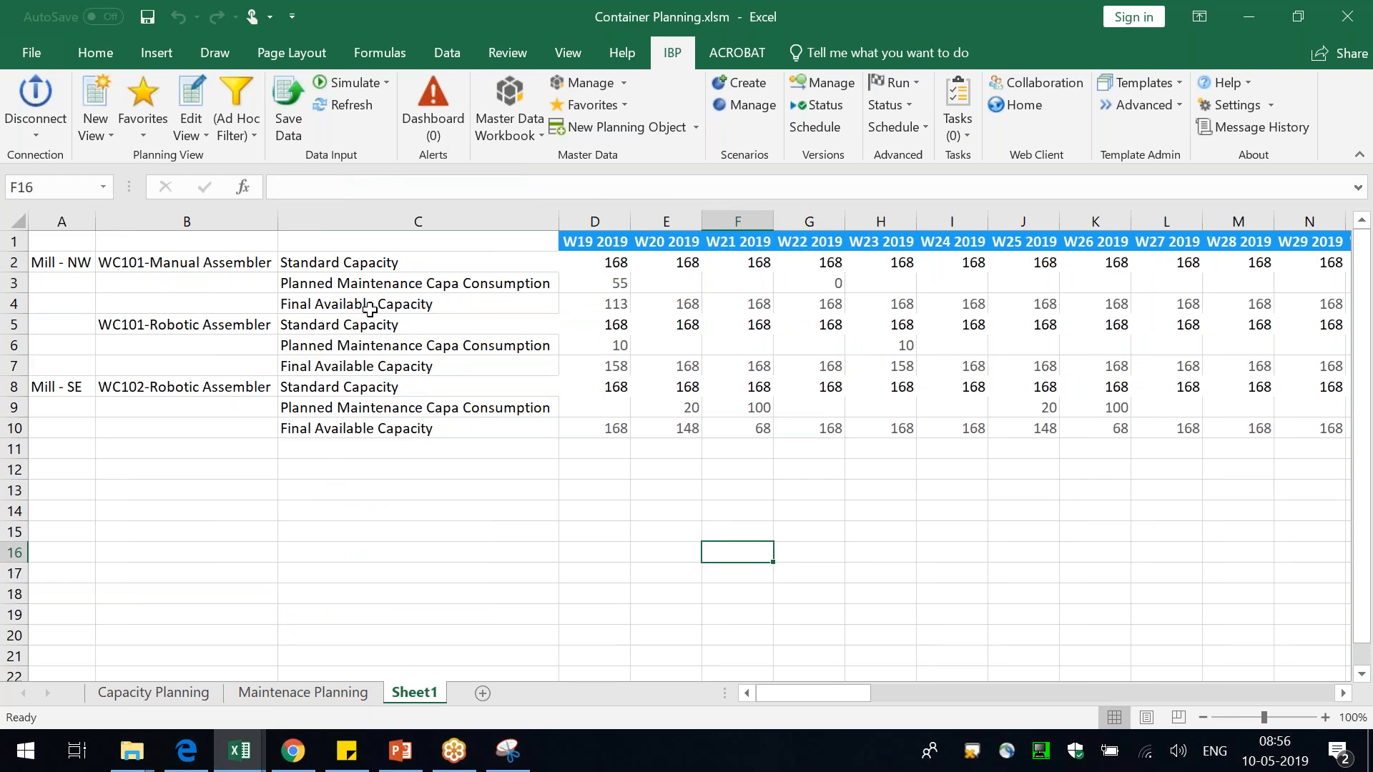
- Compare Planned Maintenance Capa Consumption with Final Available Capacity in W19 2019 for the Mill - NW resources
click(492, 309)
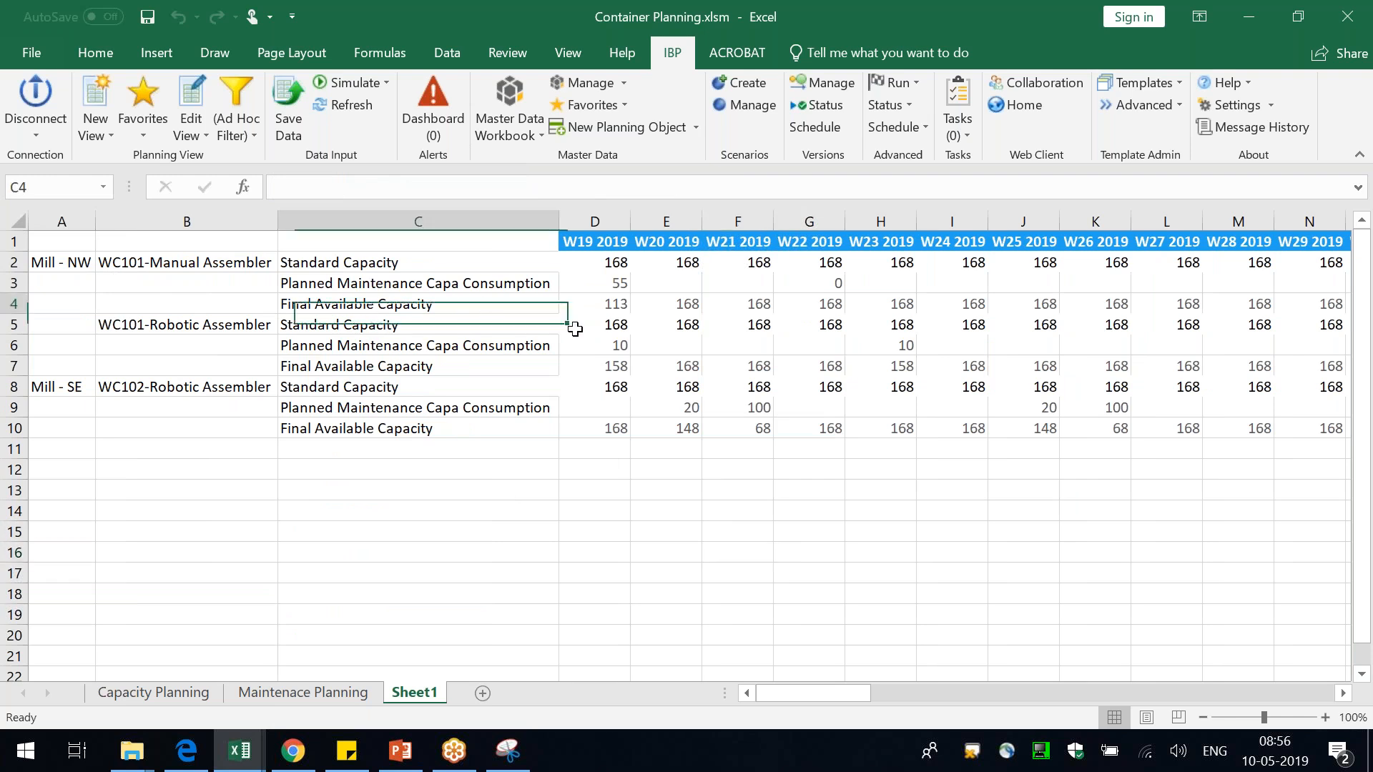
click(617, 306)
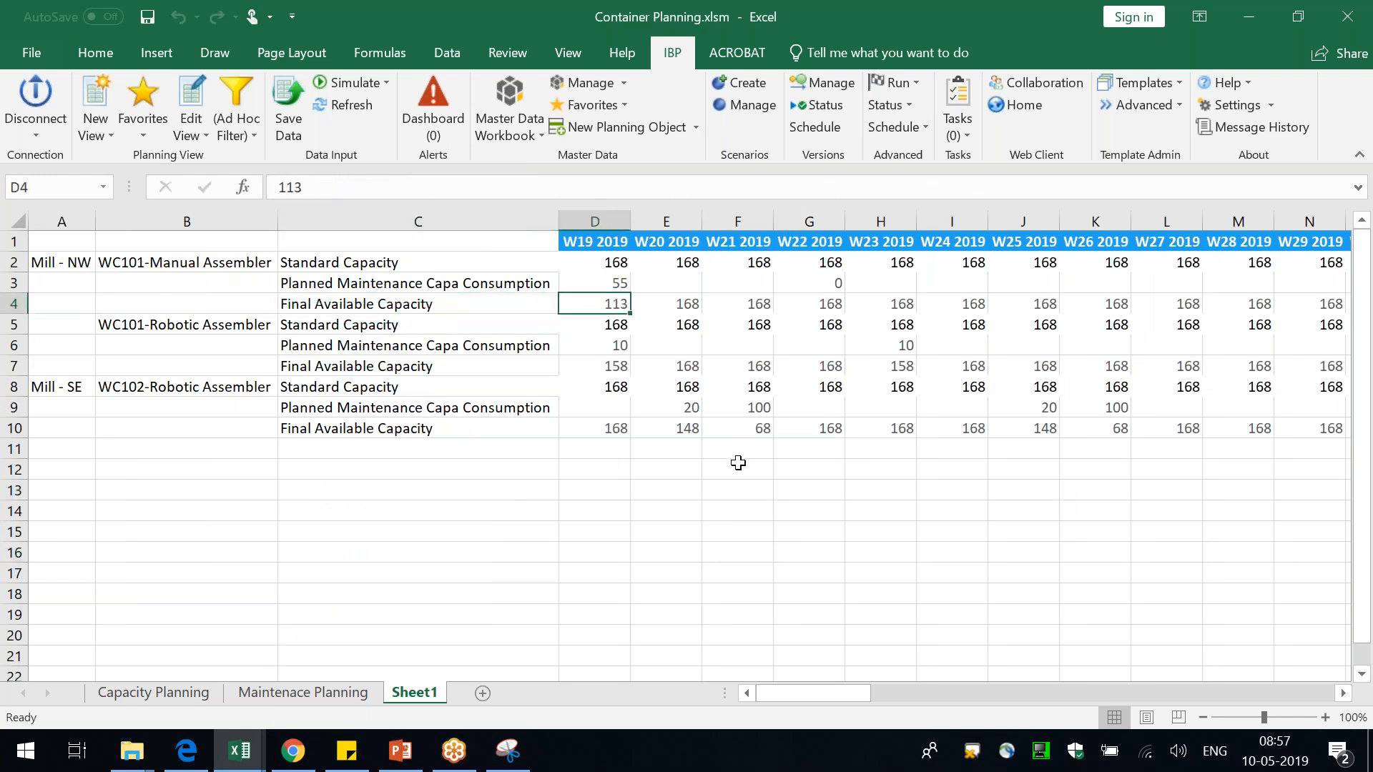
click(414, 286)
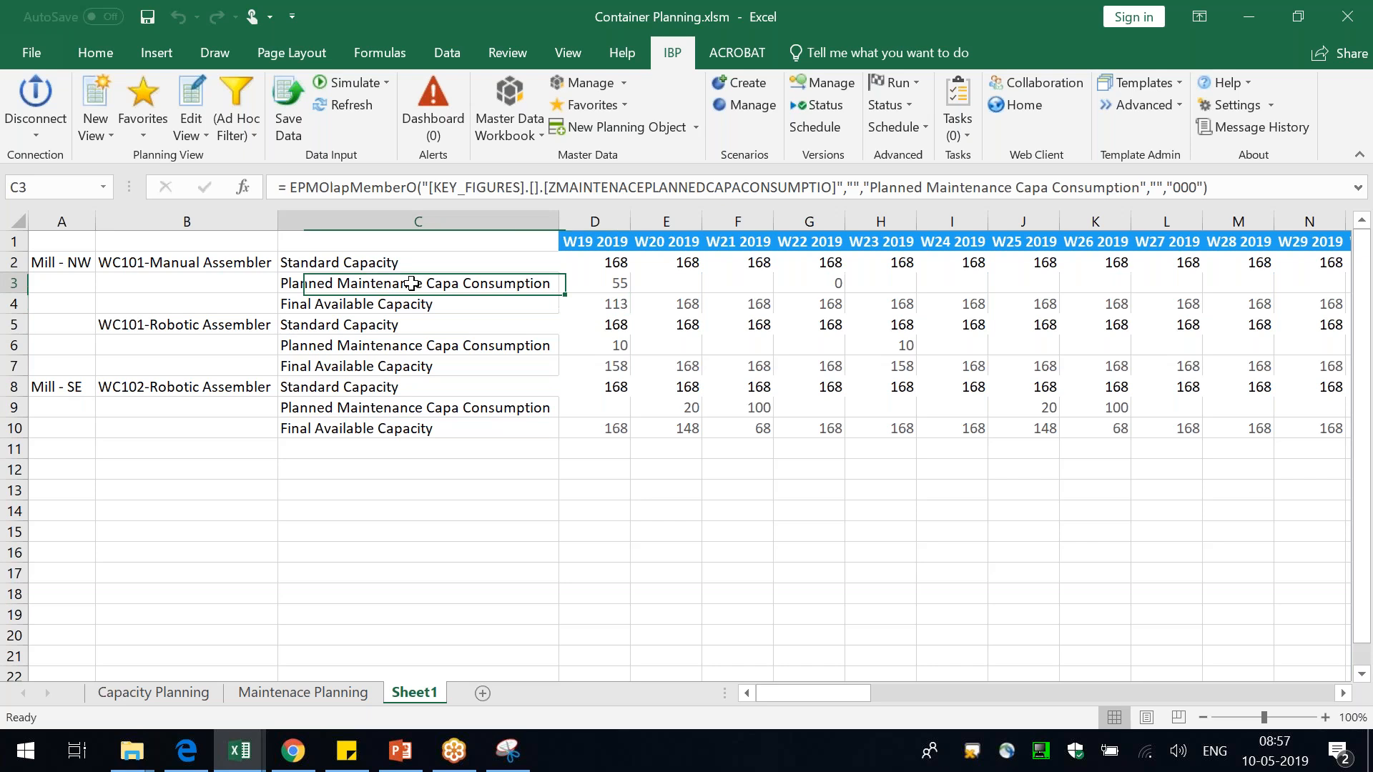
click(615, 286)
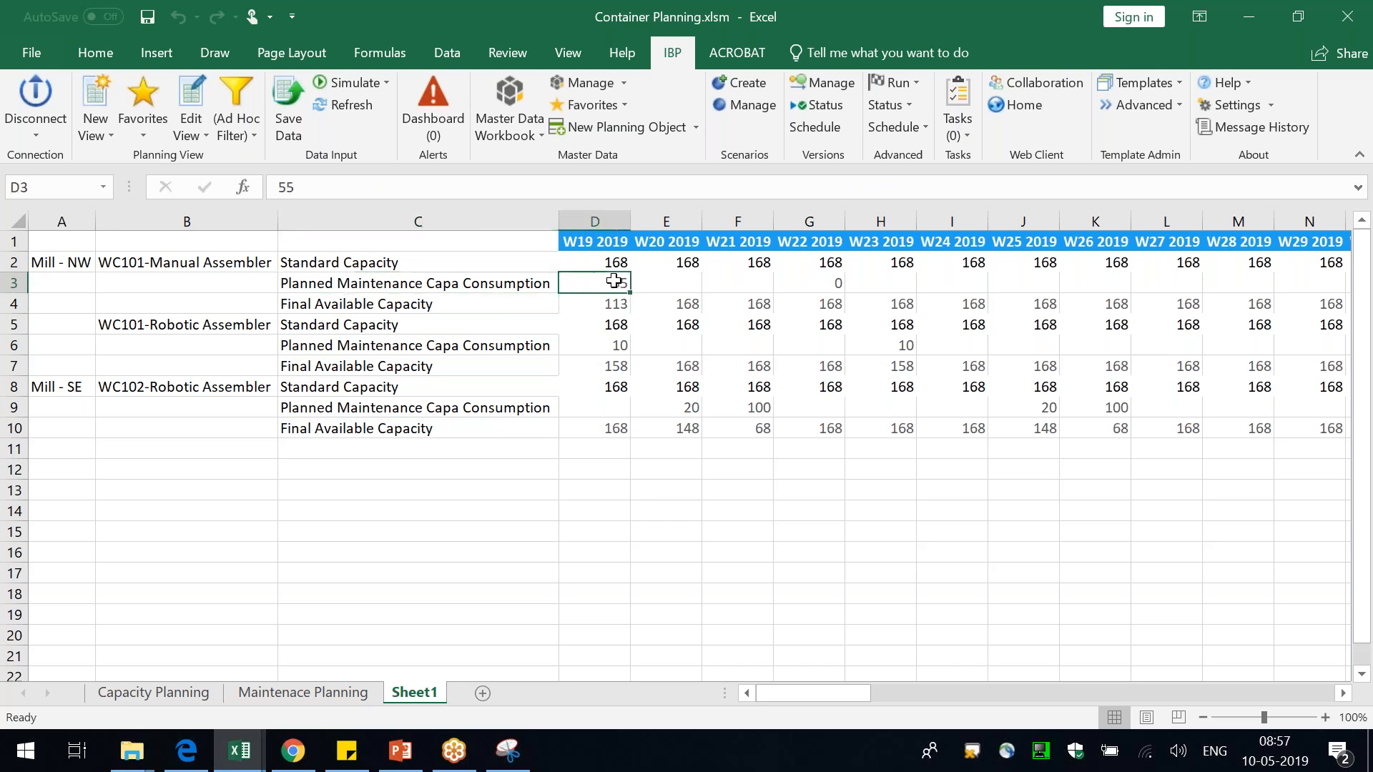
click(355, 284)
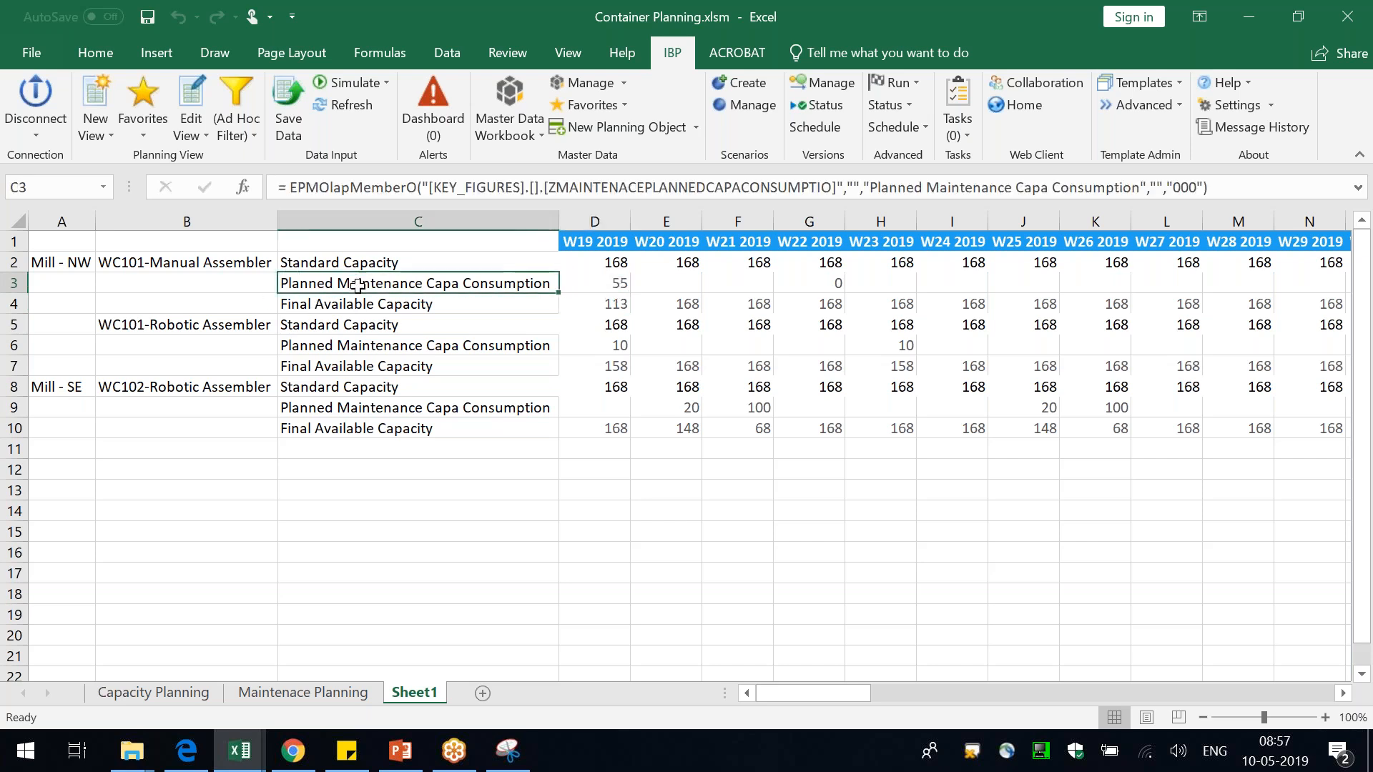
click(614, 285)
click(391, 326)
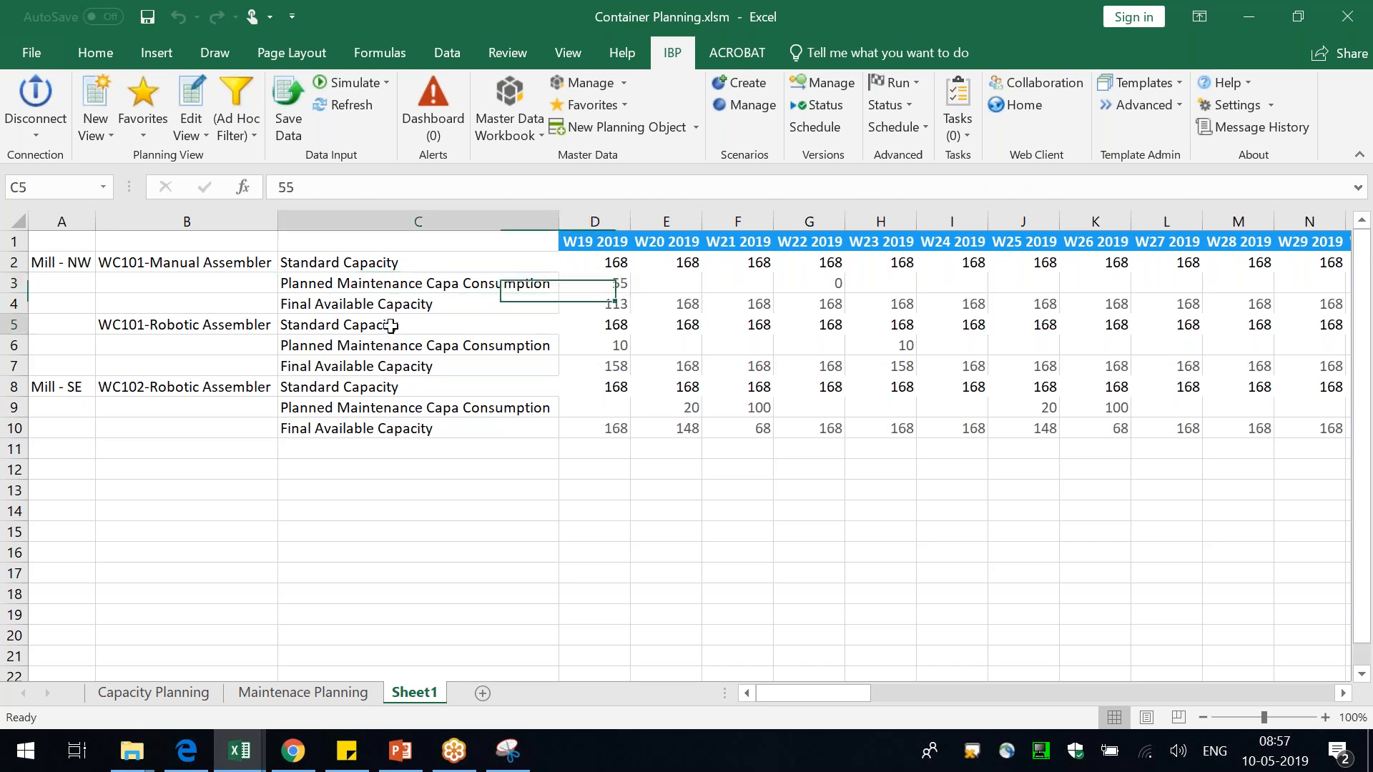
click(452, 350)
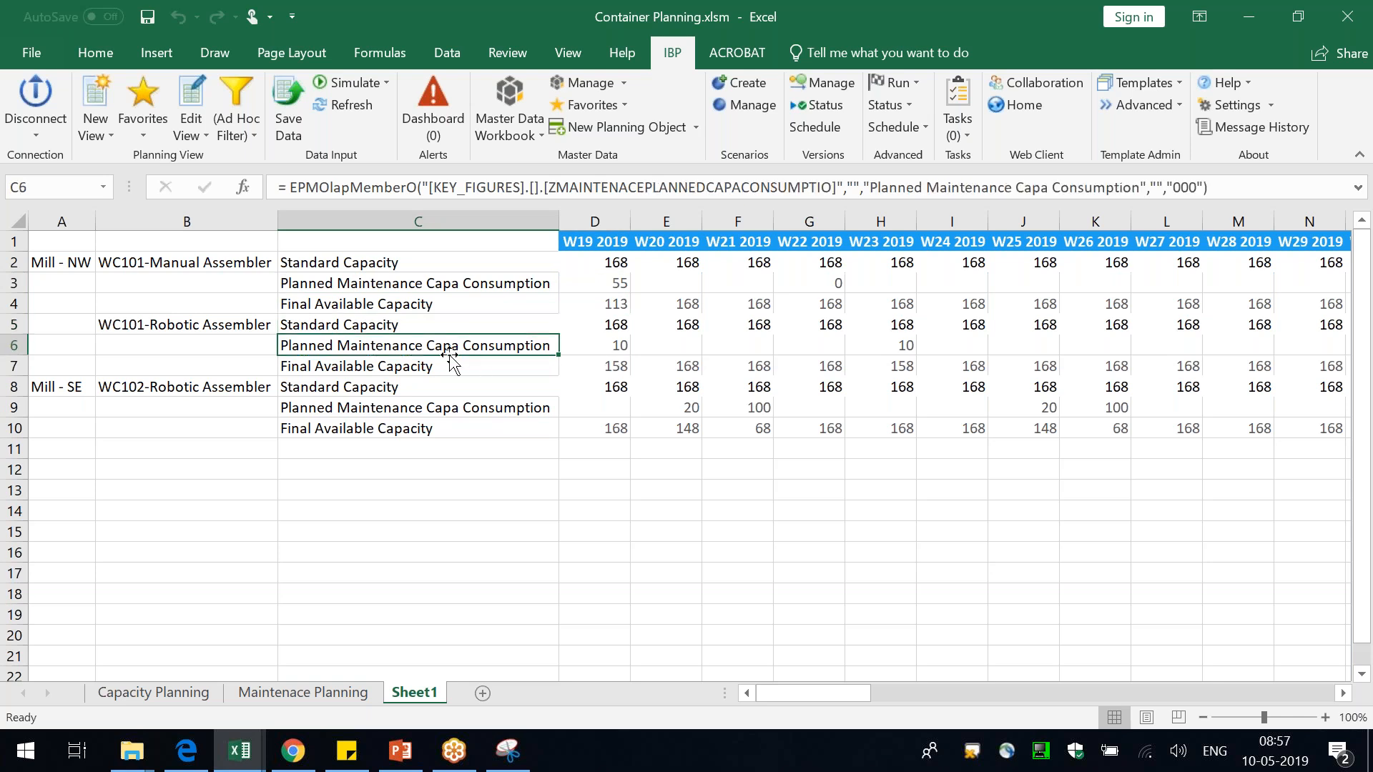
click(611, 348)
click(432, 369)
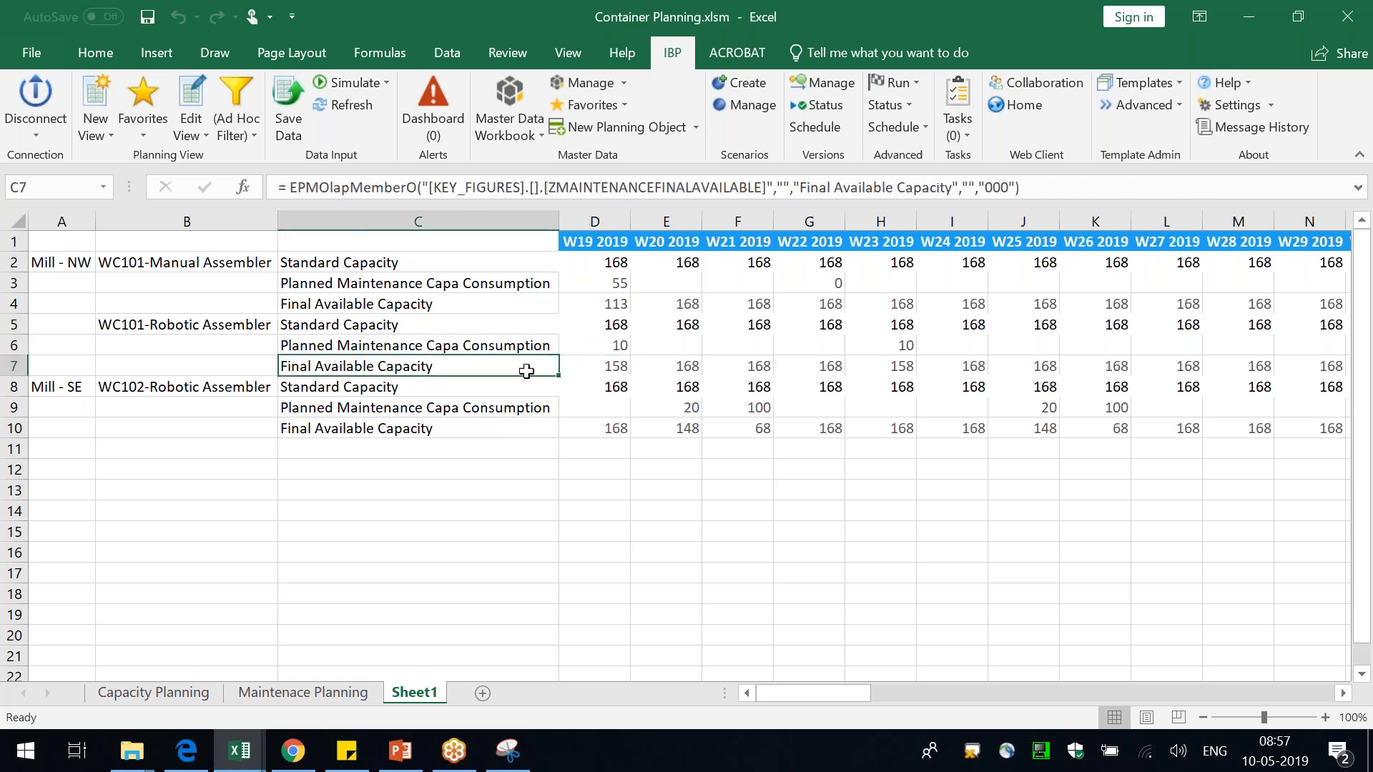
- Check how planned maintenance reduces Standard Capacity to Final Available Capacity in W19 2019 for the WC101 Robotic and Manual Assemblers
click(605, 368)
drag(610, 328, 612, 350)
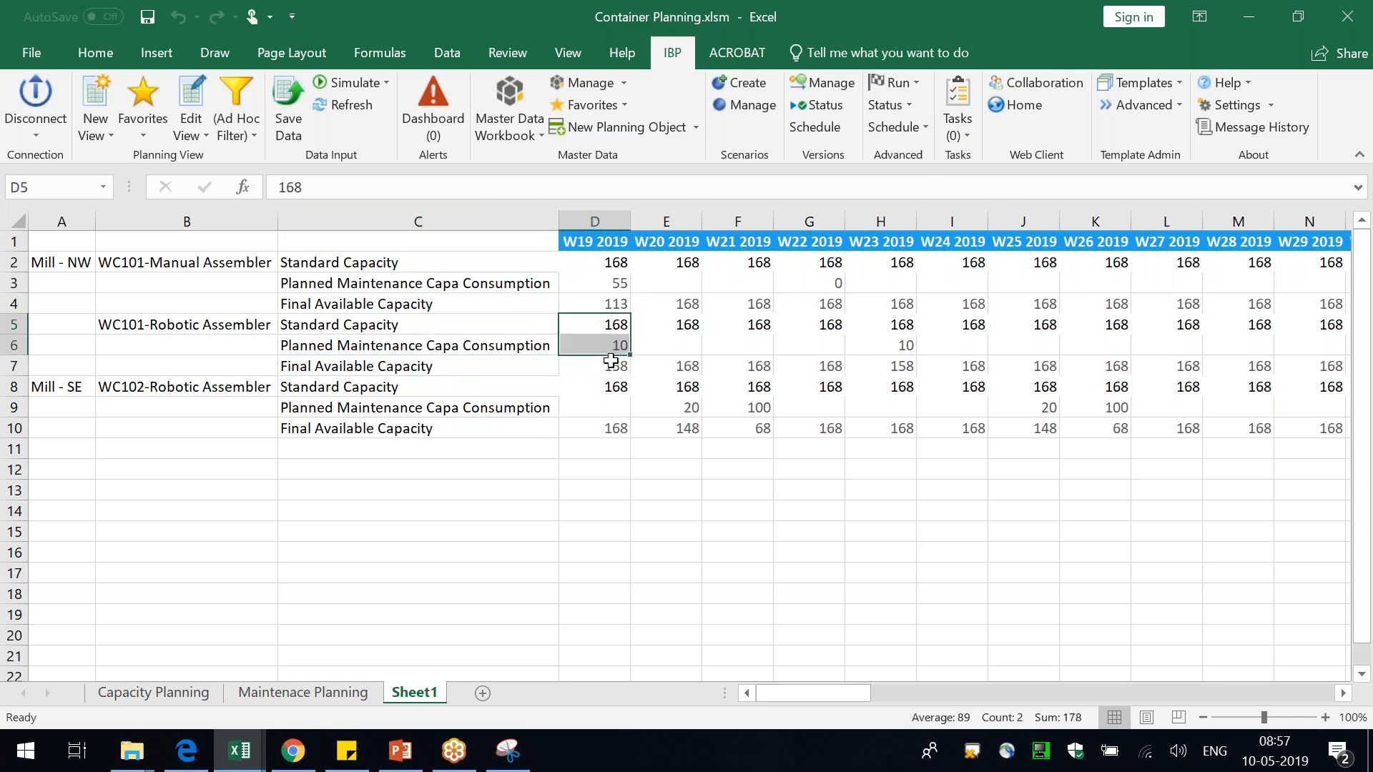
click(613, 368)
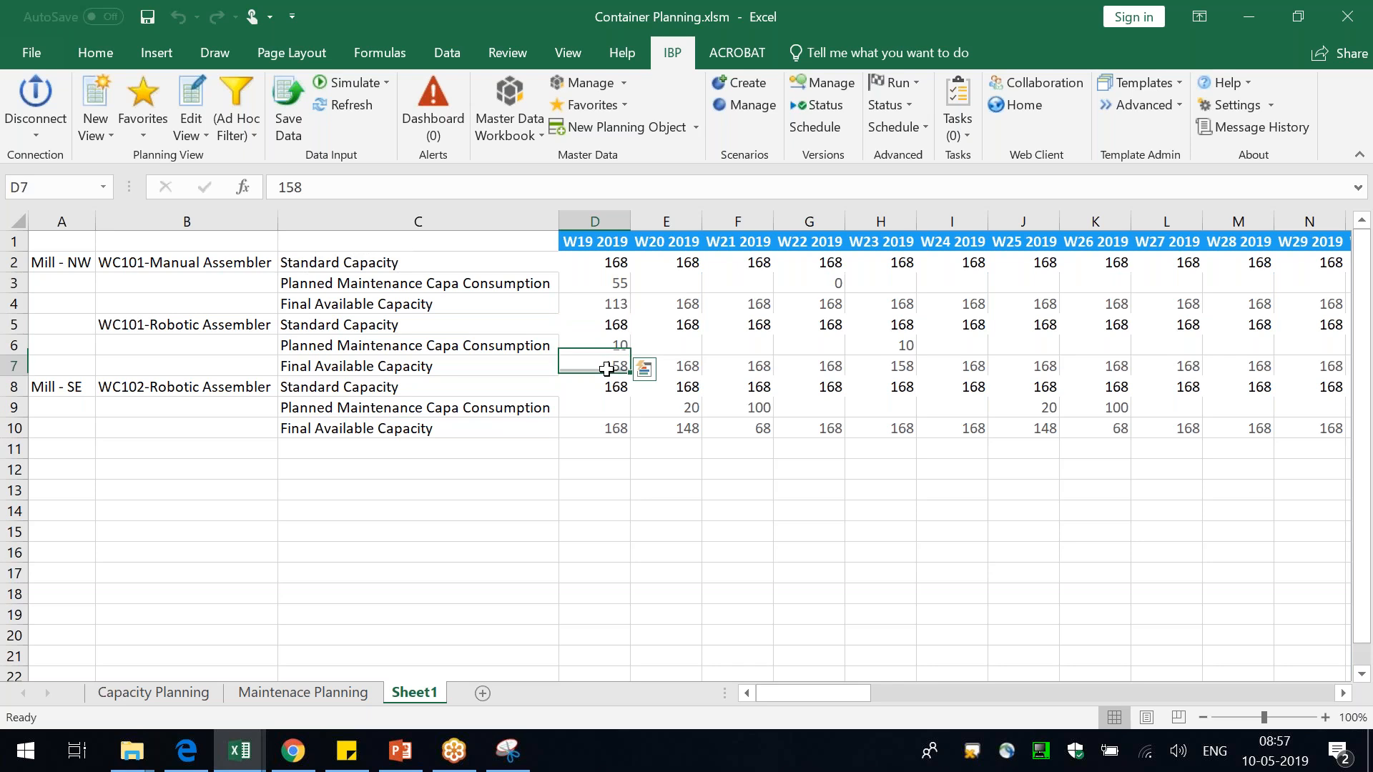
click(615, 308)
drag(481, 304, 608, 305)
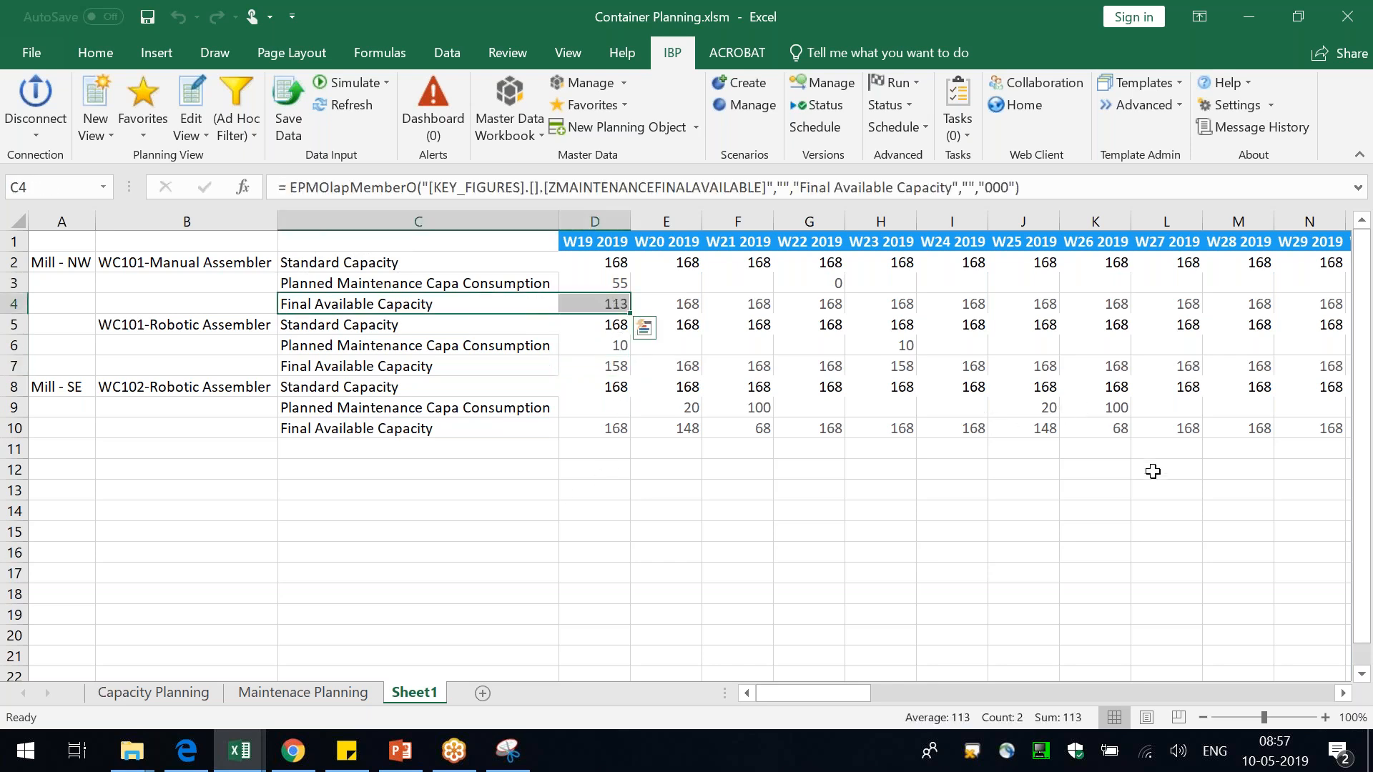
click(1119, 494)
click(680, 405)
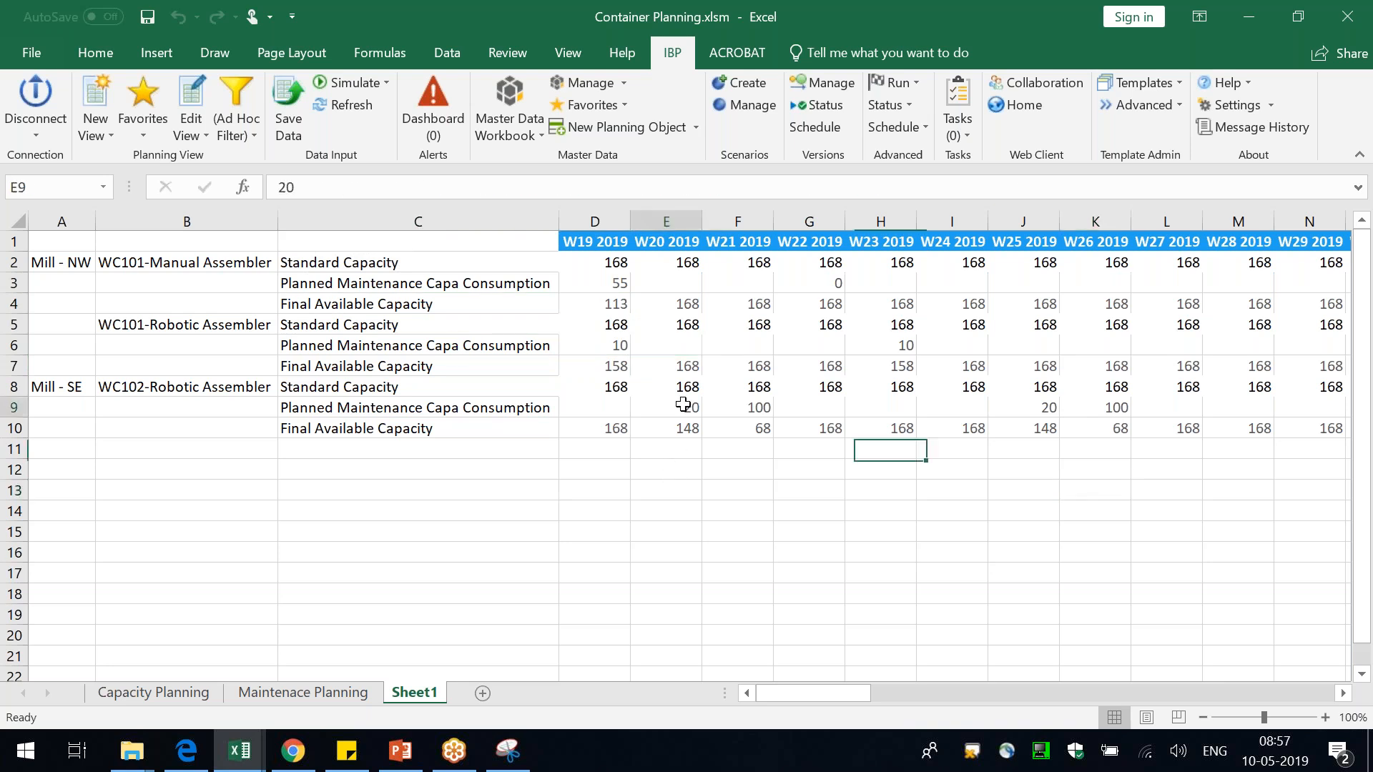
- Trace WC101-Manual Assembler's W19 2019 maintenance consumption from the Maintenace Planning sheet to its capacity rows on Sheet1
click(327, 692)
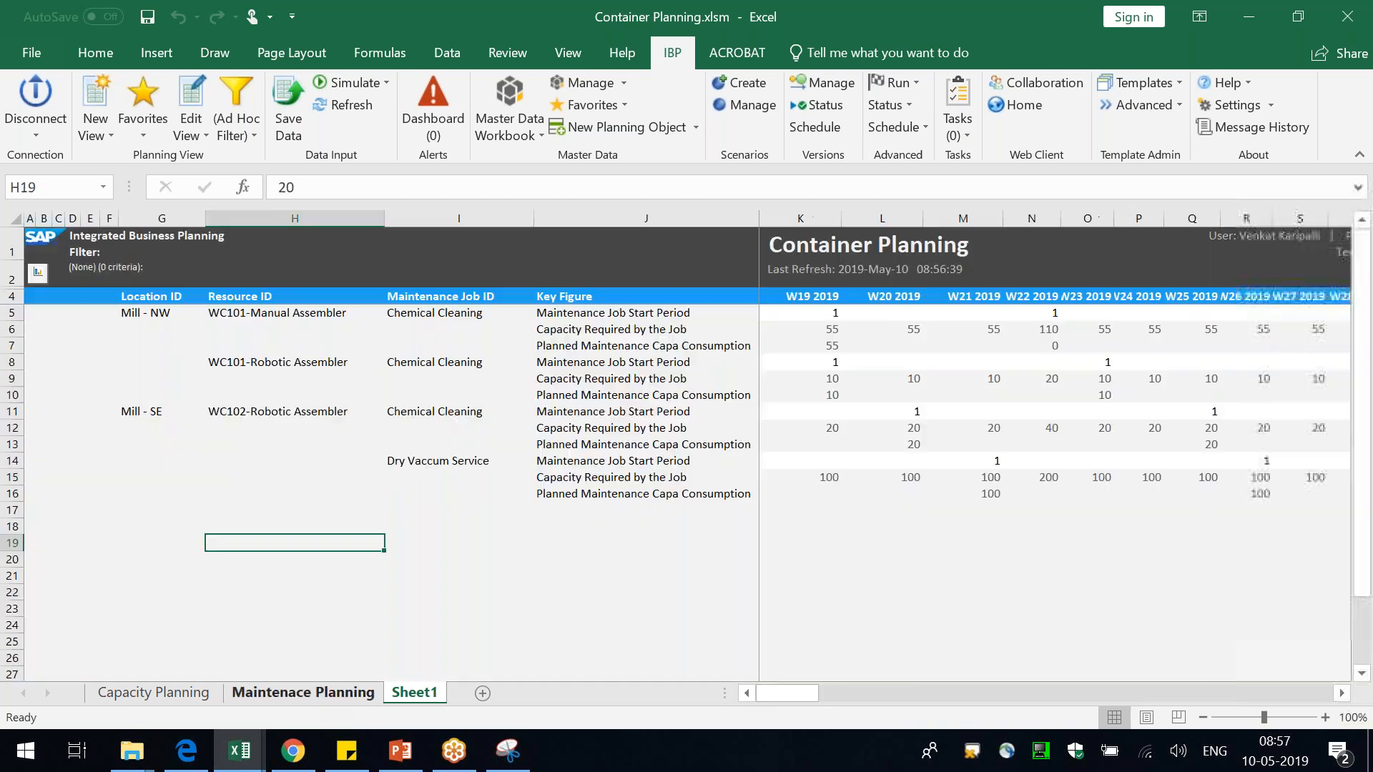
click(834, 345)
click(292, 314)
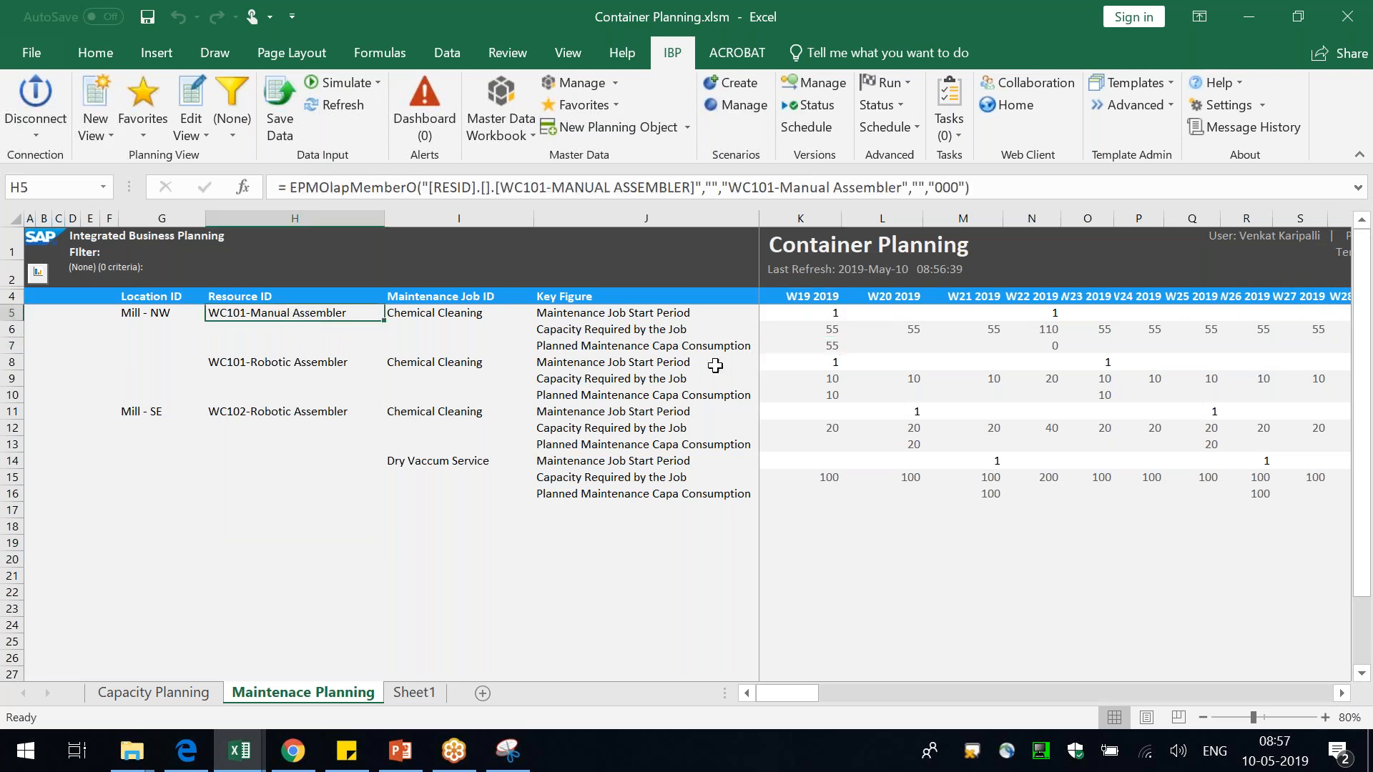
click(816, 346)
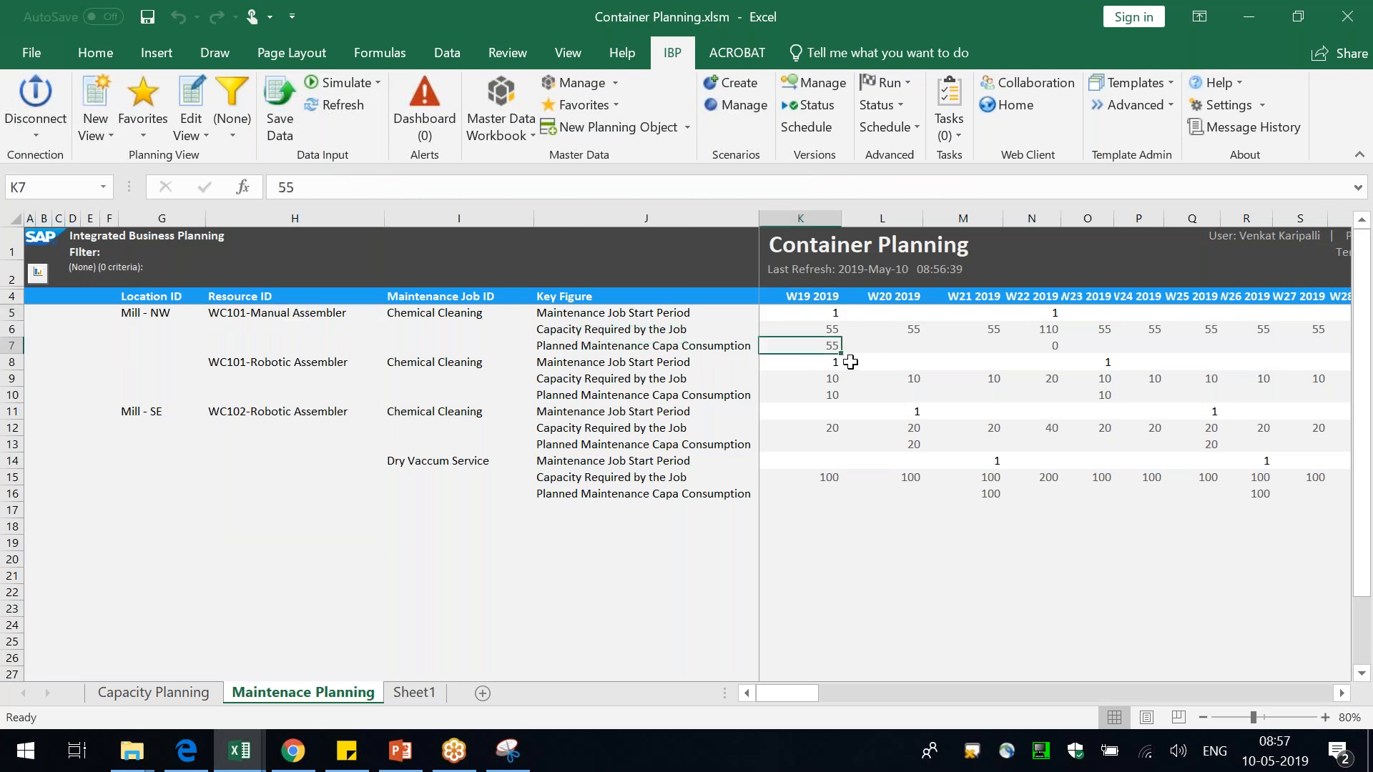
click(410, 693)
click(618, 288)
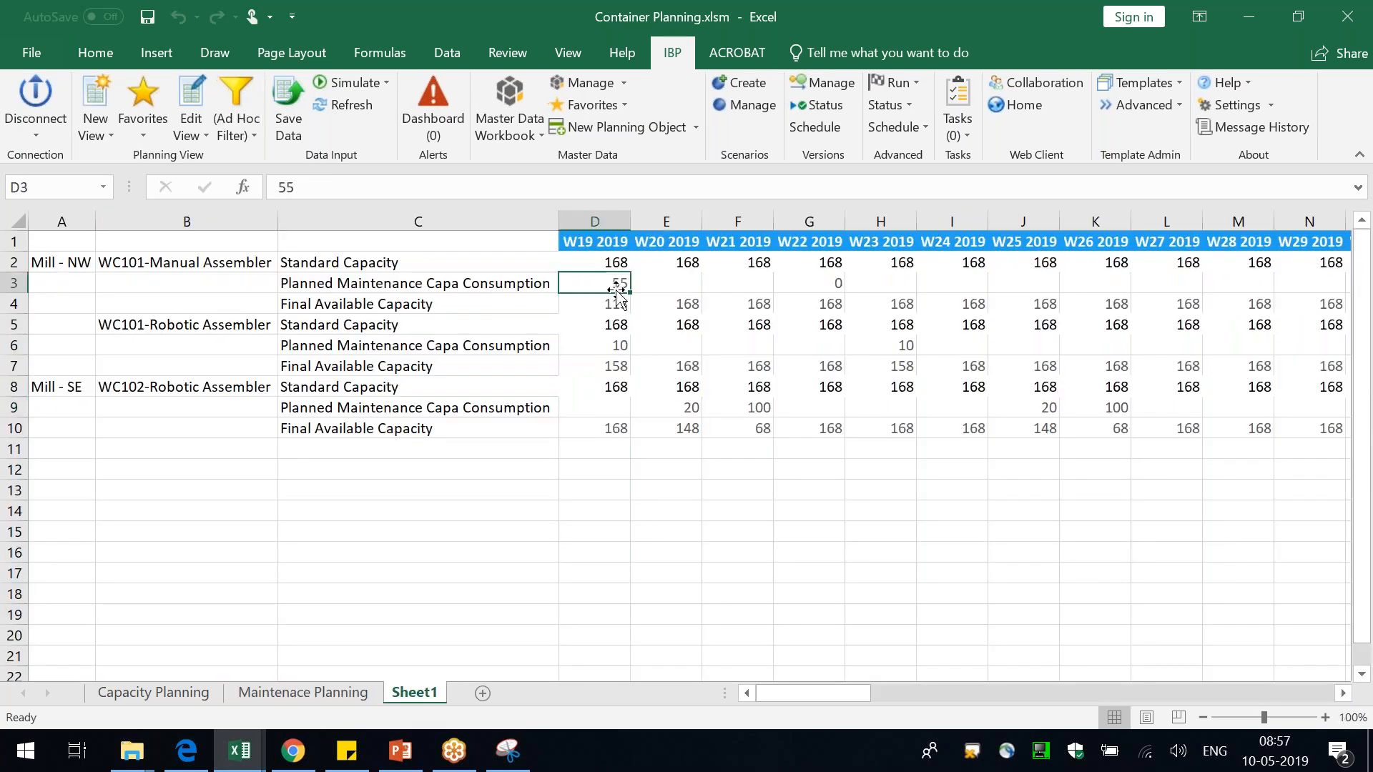
click(616, 262)
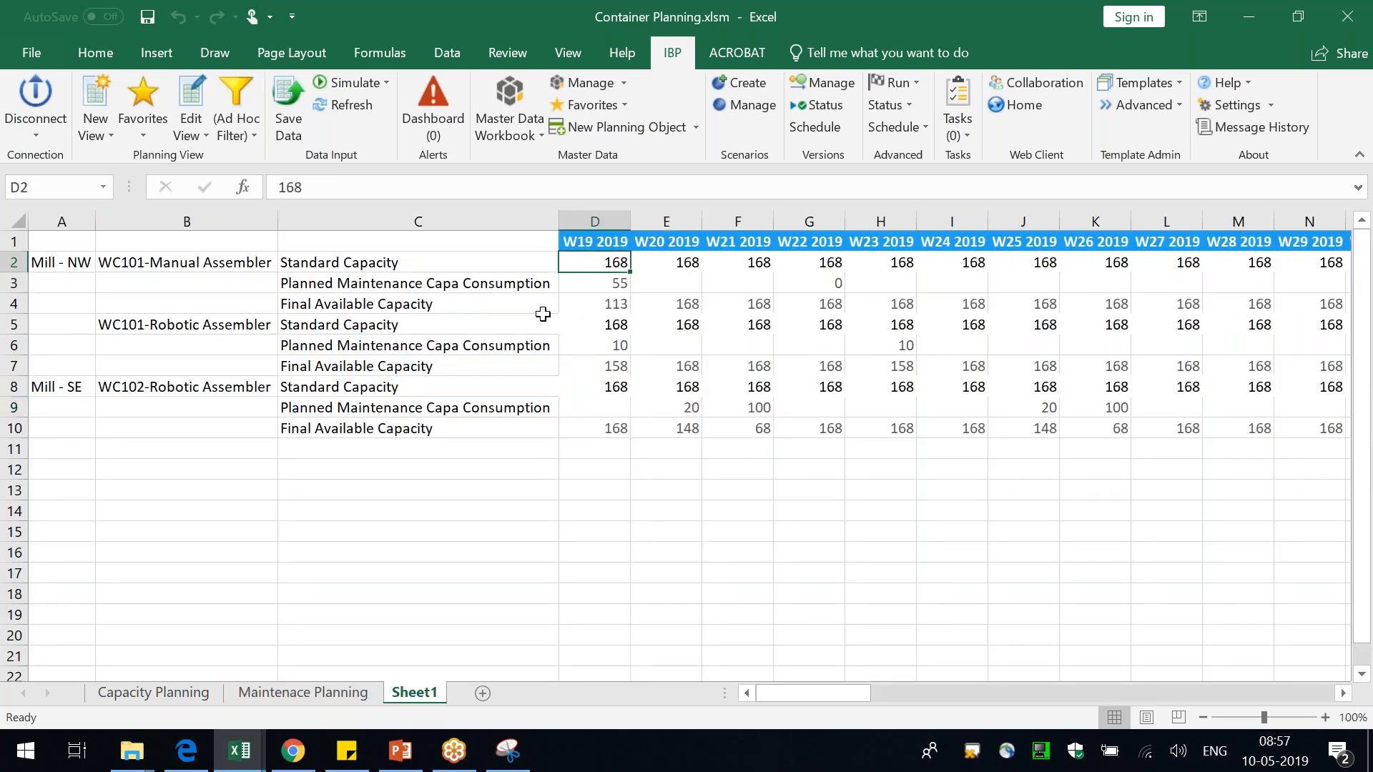
drag(458, 304, 615, 304)
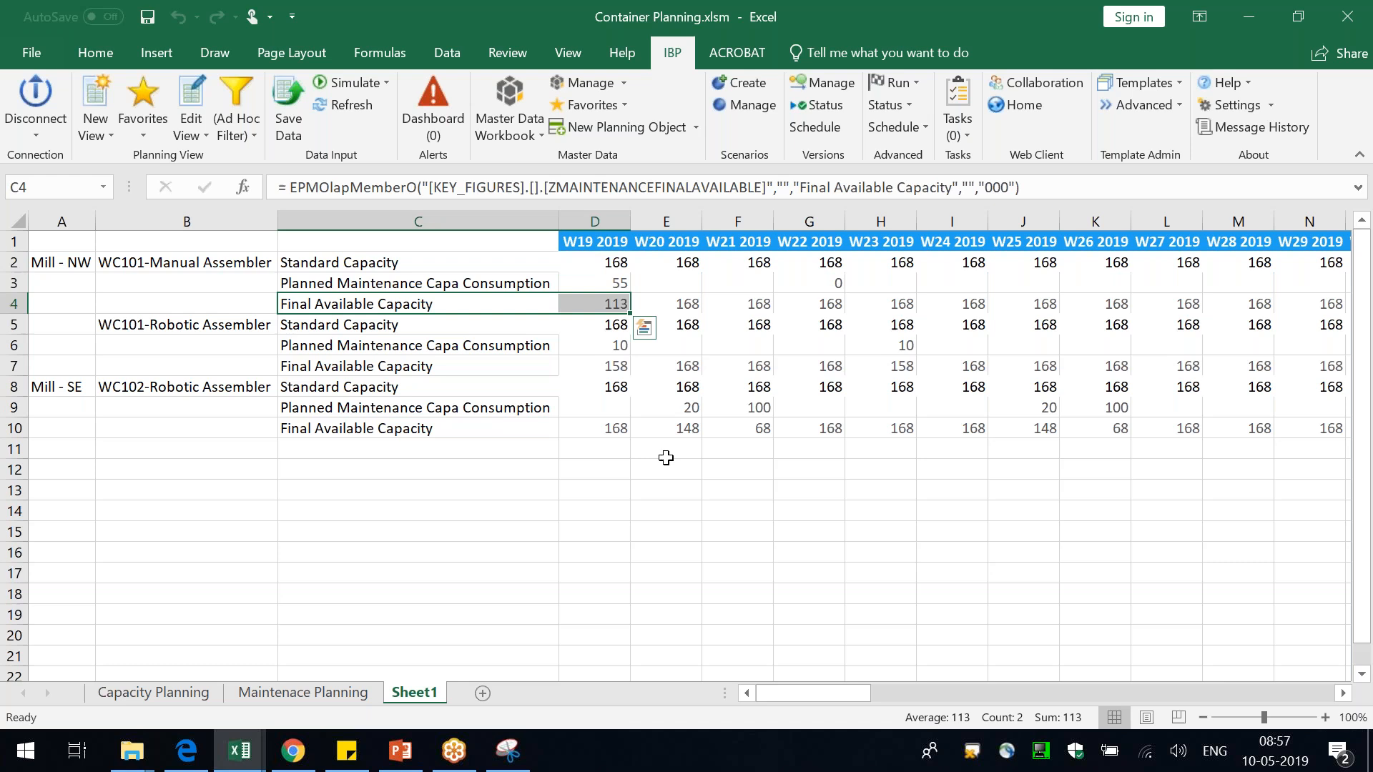
- On the Maintenace Planning sheet, set WC102-Robotic Assembler's Dry Vaccum Service start period to 1 in W20 2019 and save the data
click(291, 691)
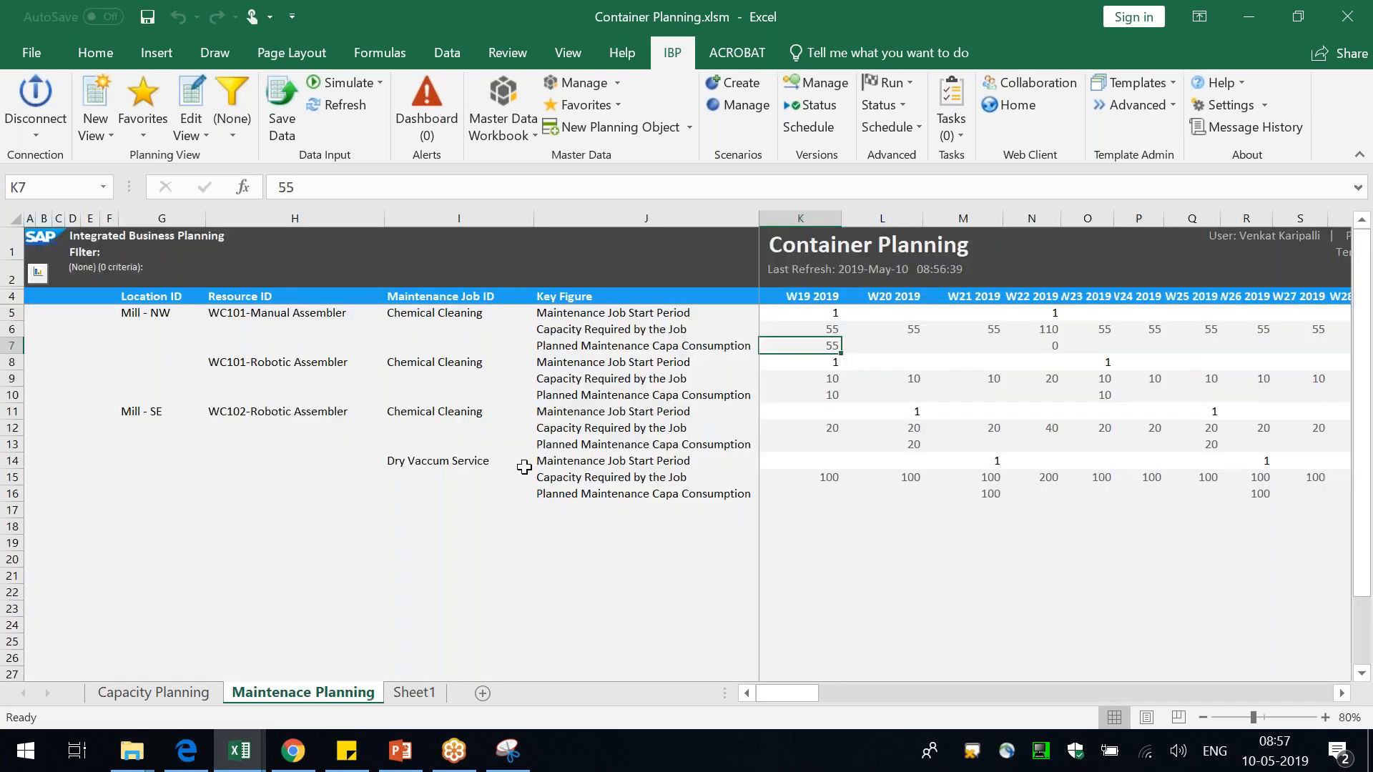
click(300, 415)
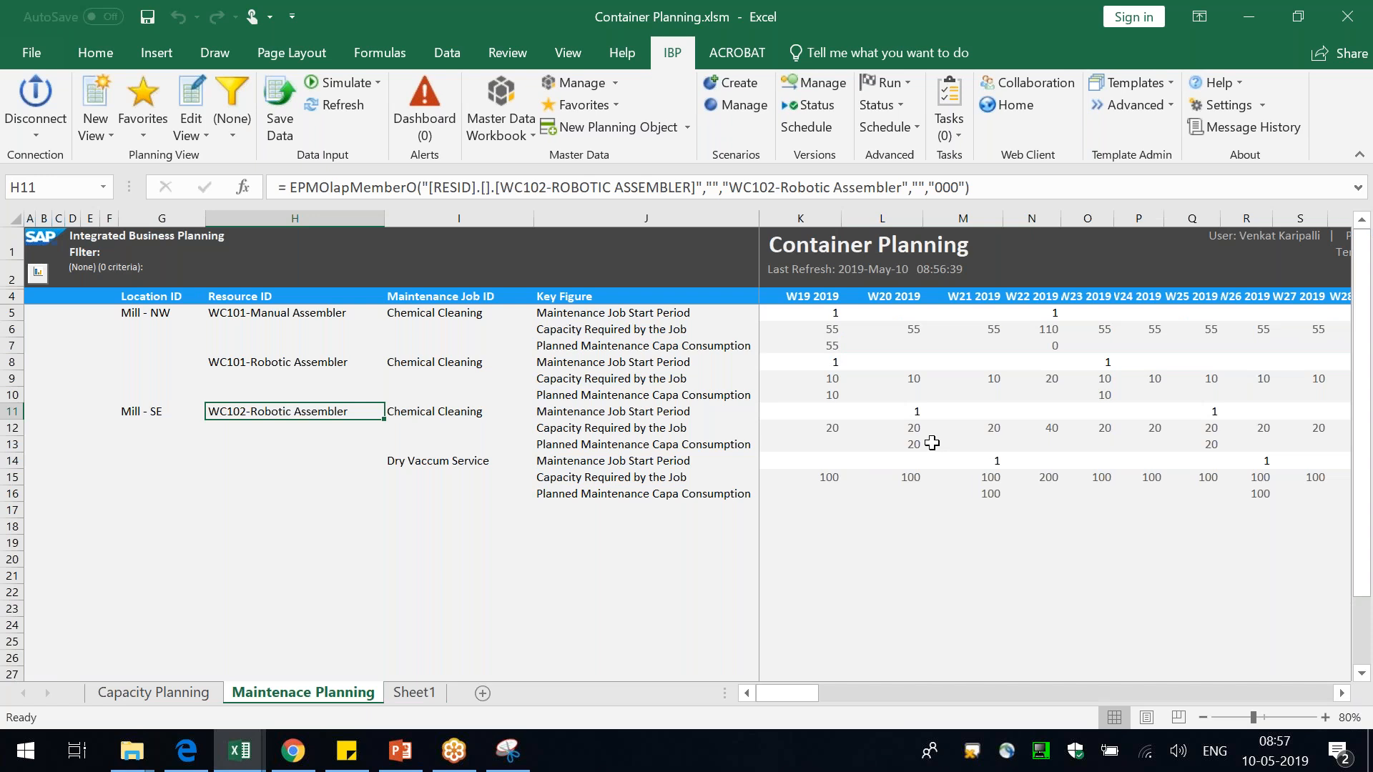
click(676, 413)
click(894, 408)
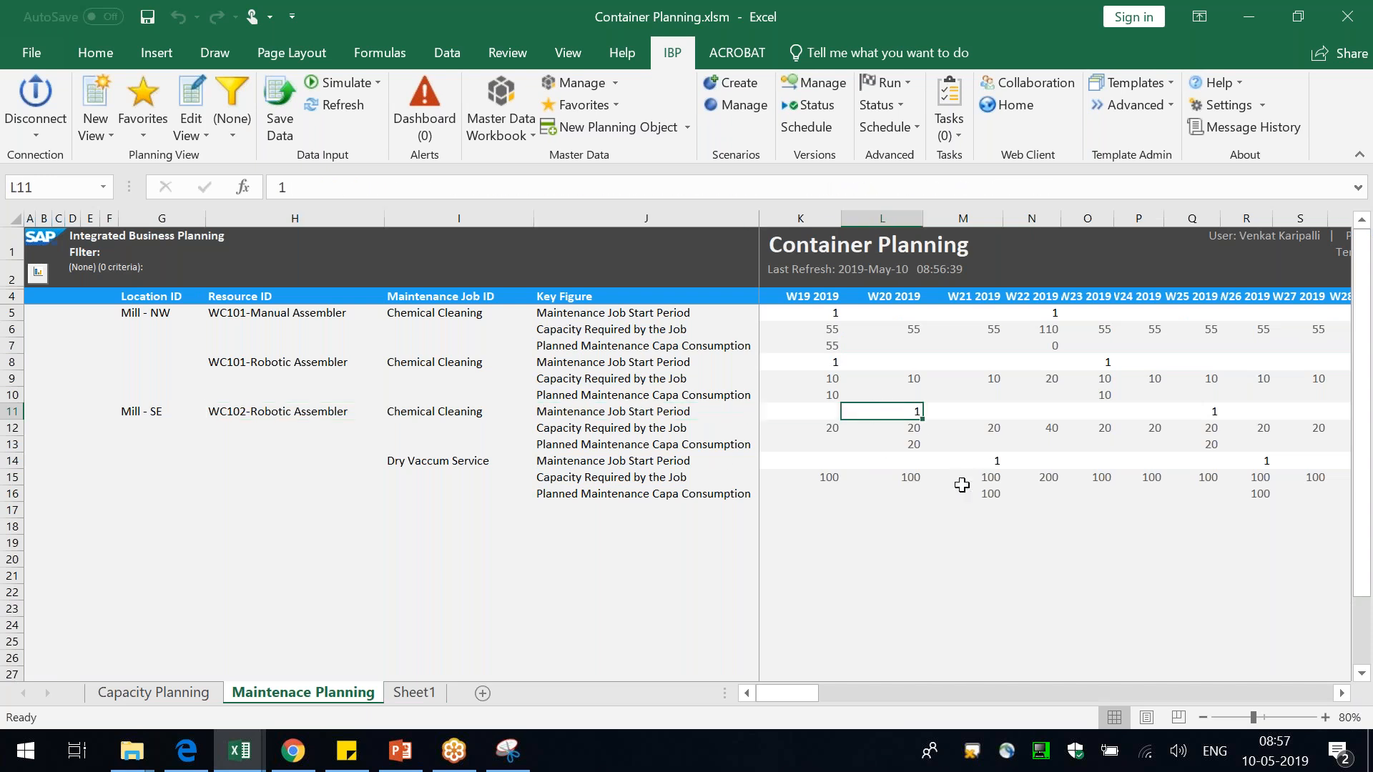
click(913, 461)
text(1)
key(Return)
click(280, 107)
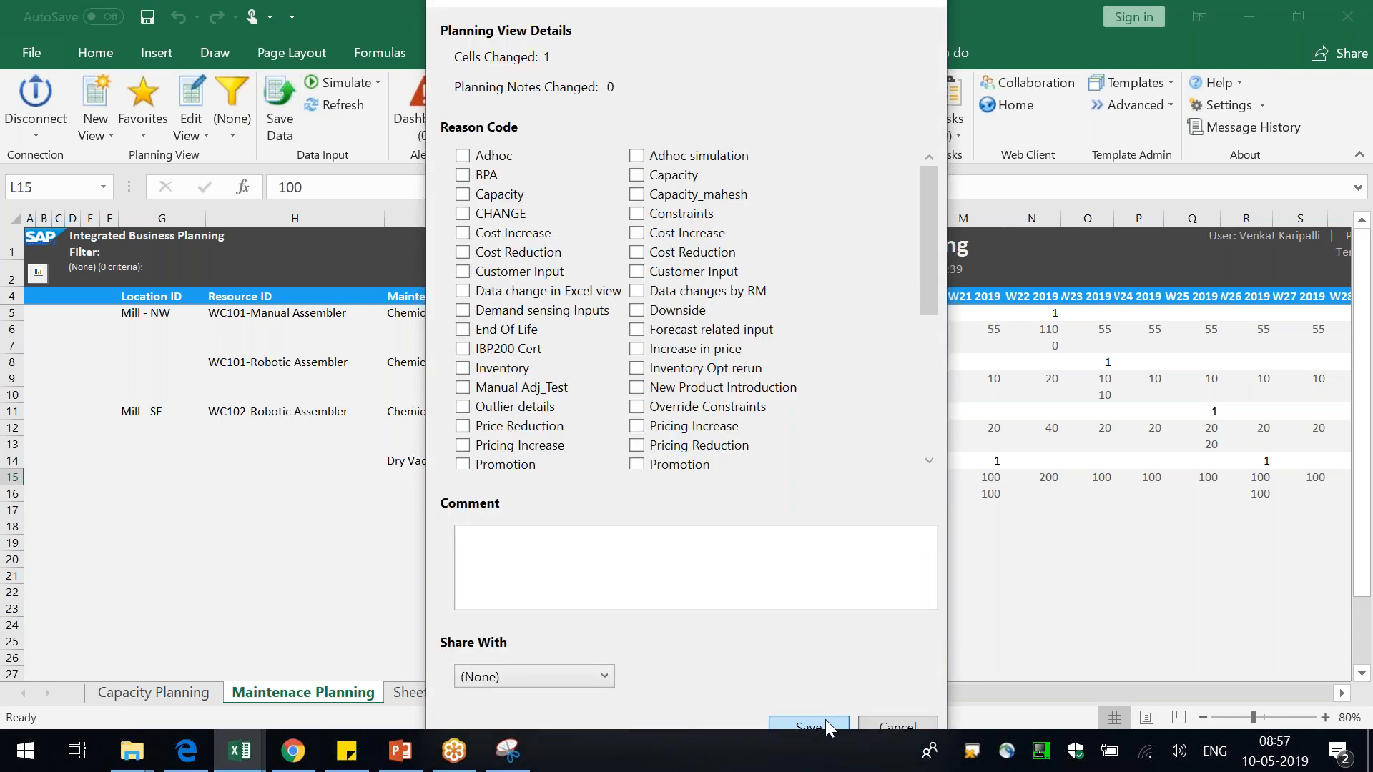
click(826, 720)
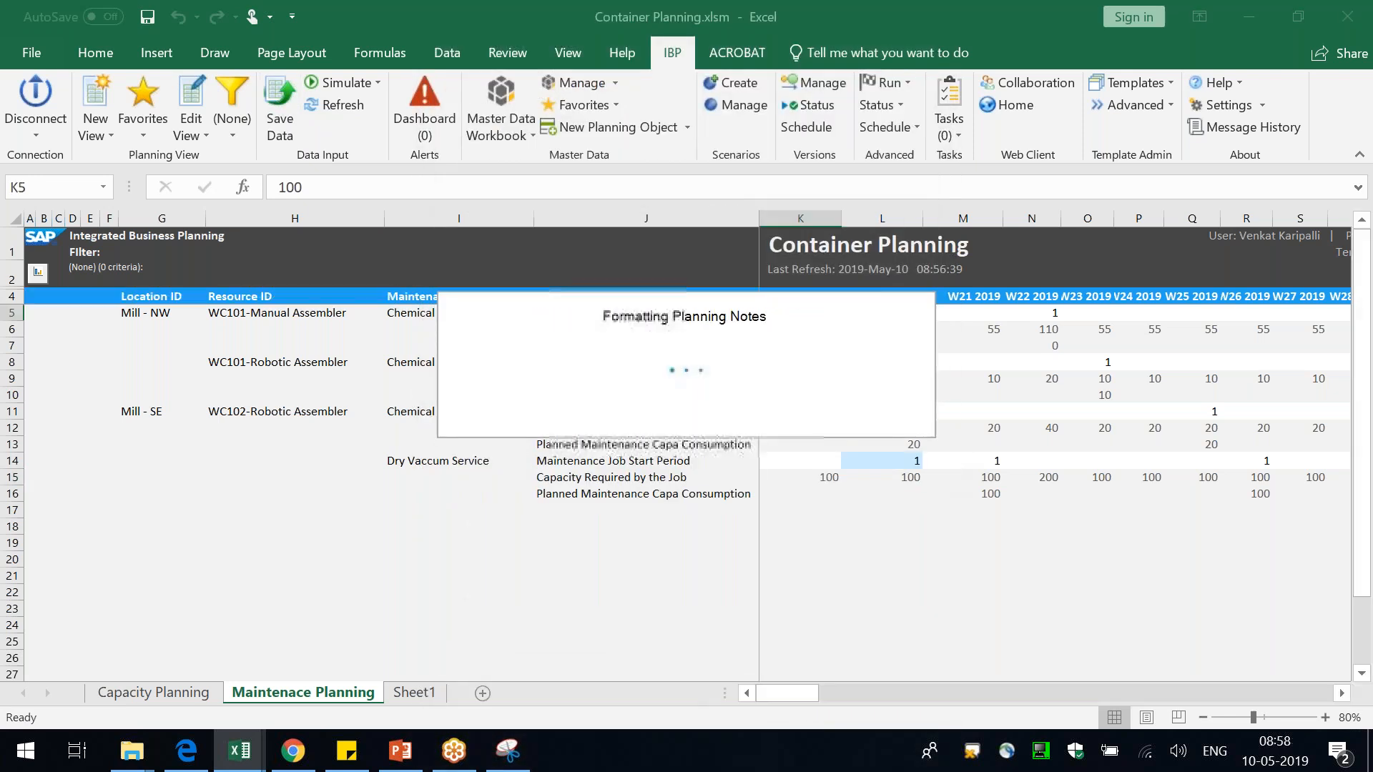
- Examine the Chemical Cleaning and Dry Vaccum Service jobs of WC102-Robotic Assembler and their capacity consumption in W20 2019
drag(459, 418, 526, 483)
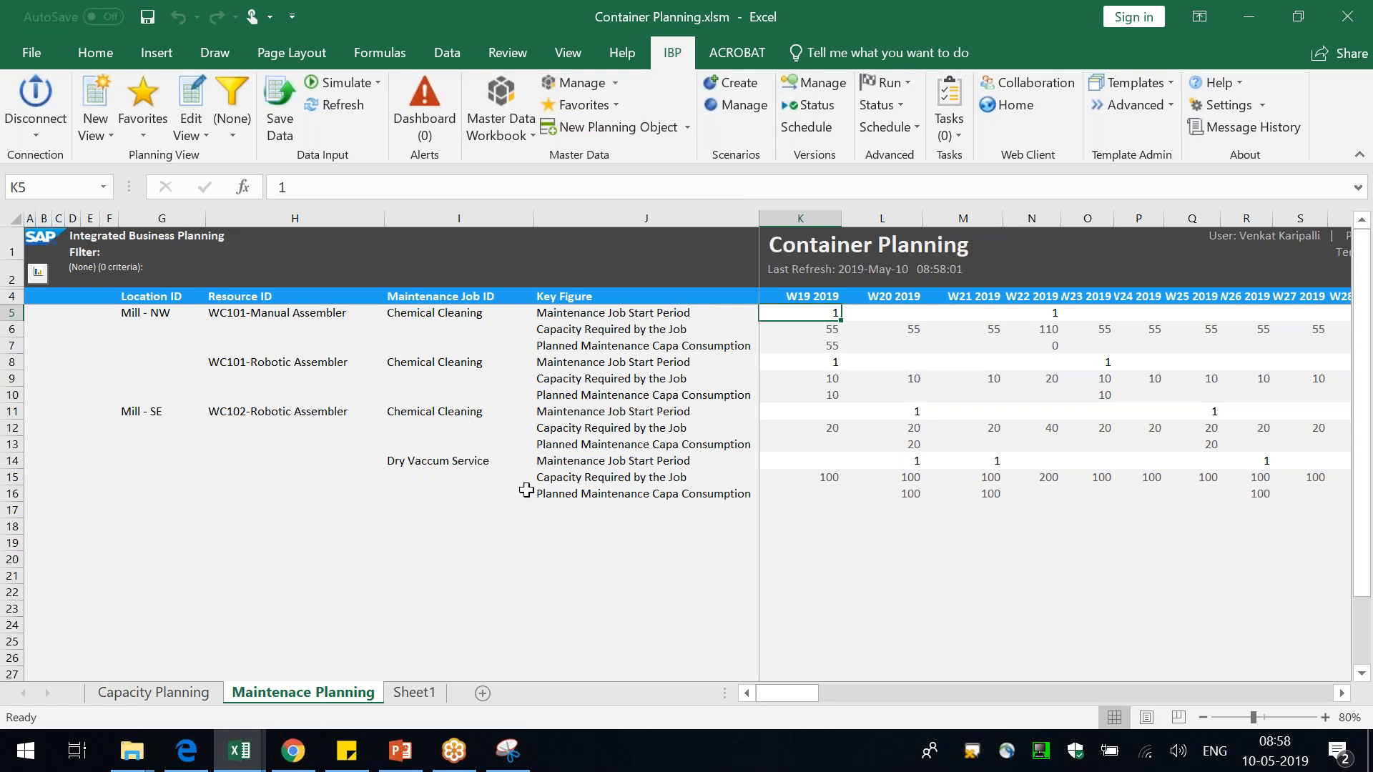
click(597, 415)
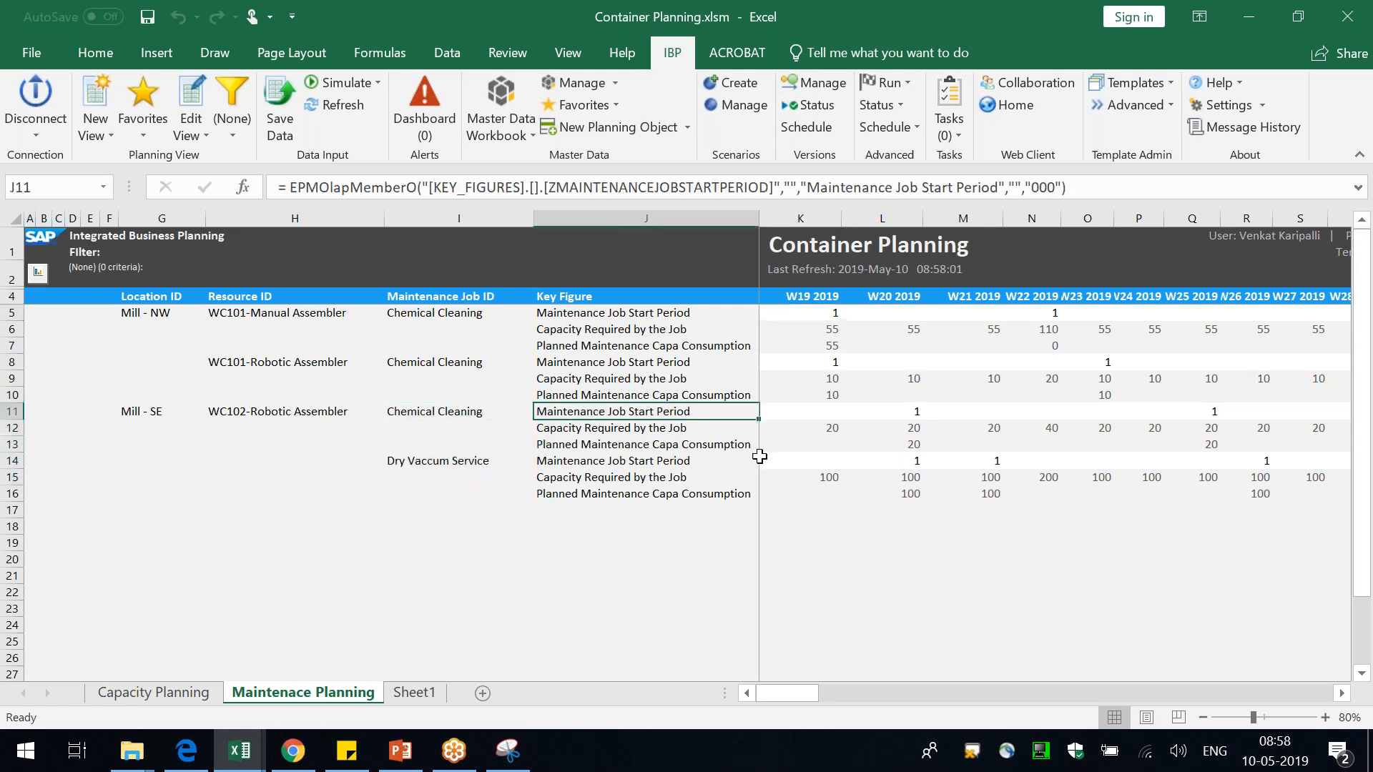
click(895, 218)
click(961, 508)
click(333, 414)
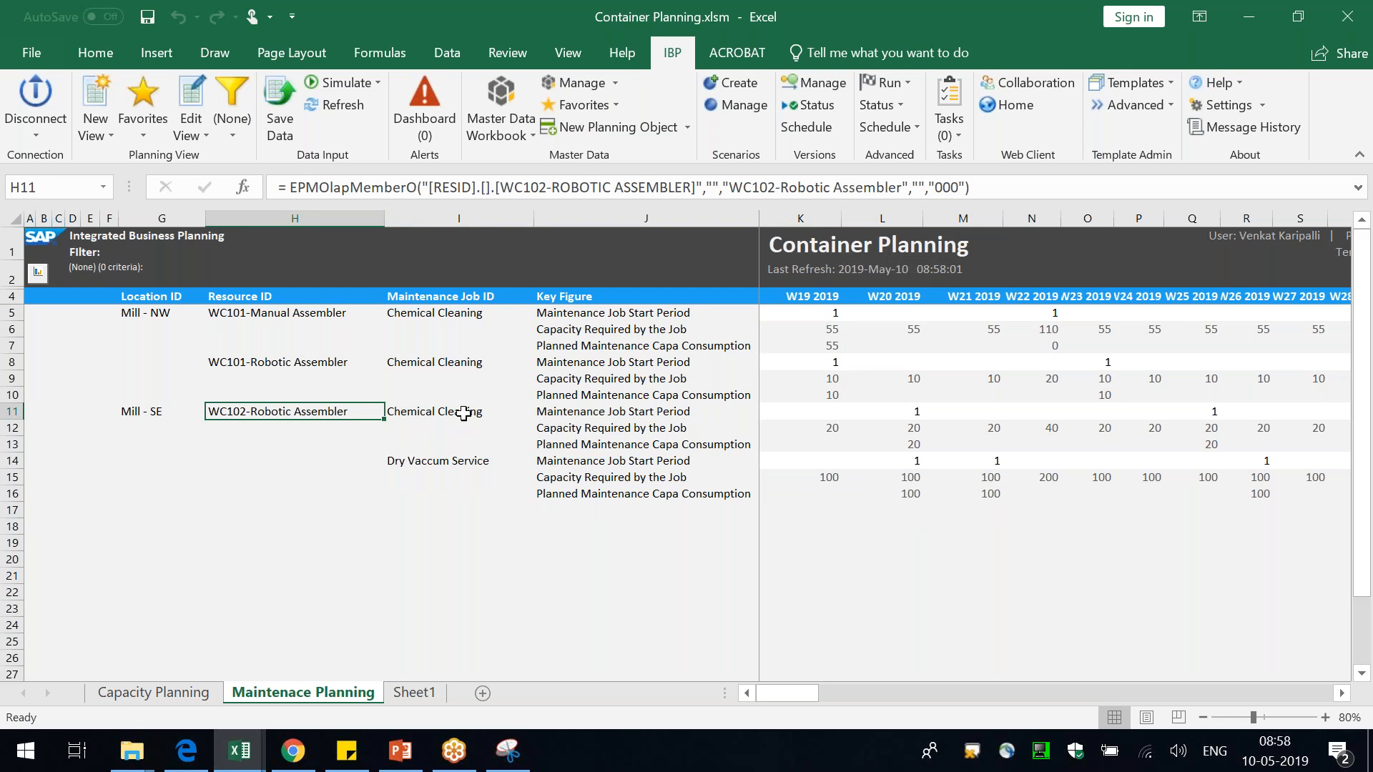
click(463, 413)
click(483, 462)
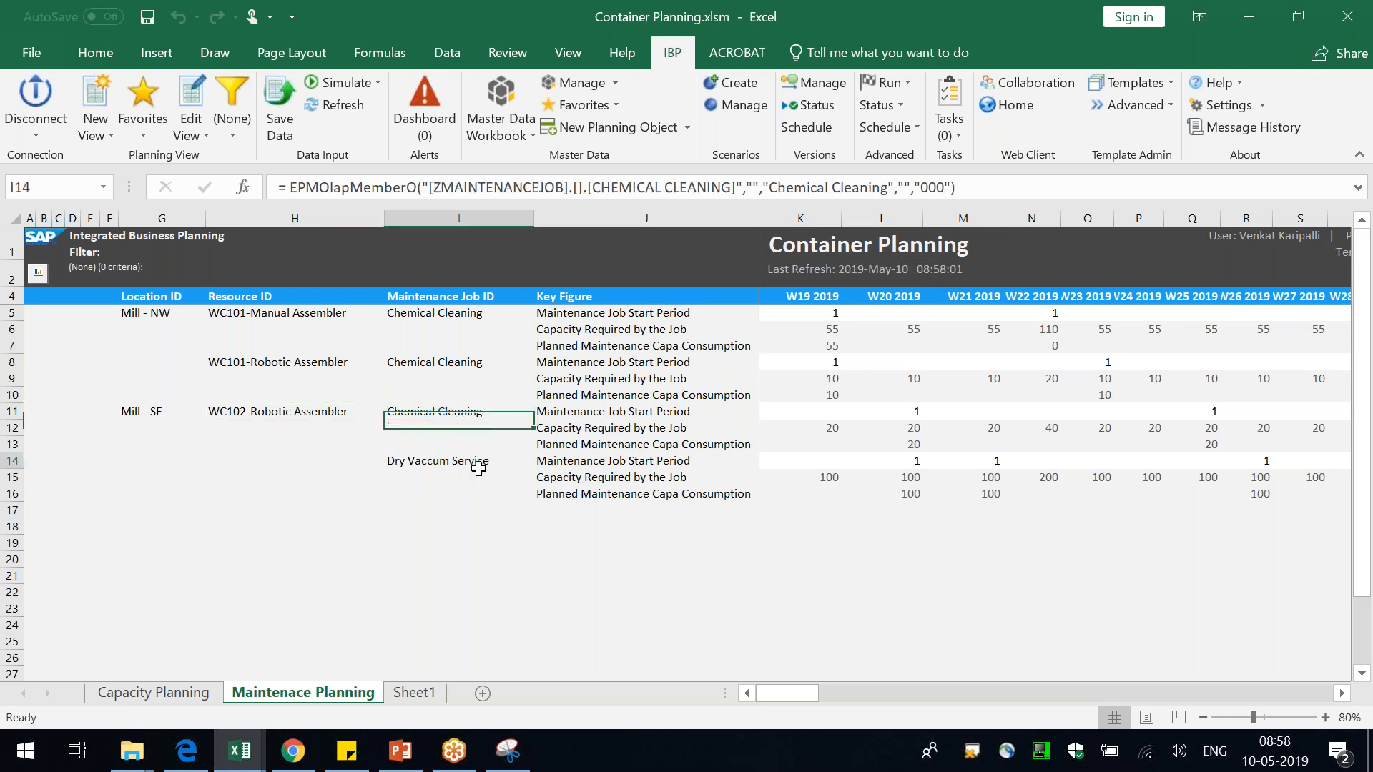
click(446, 413)
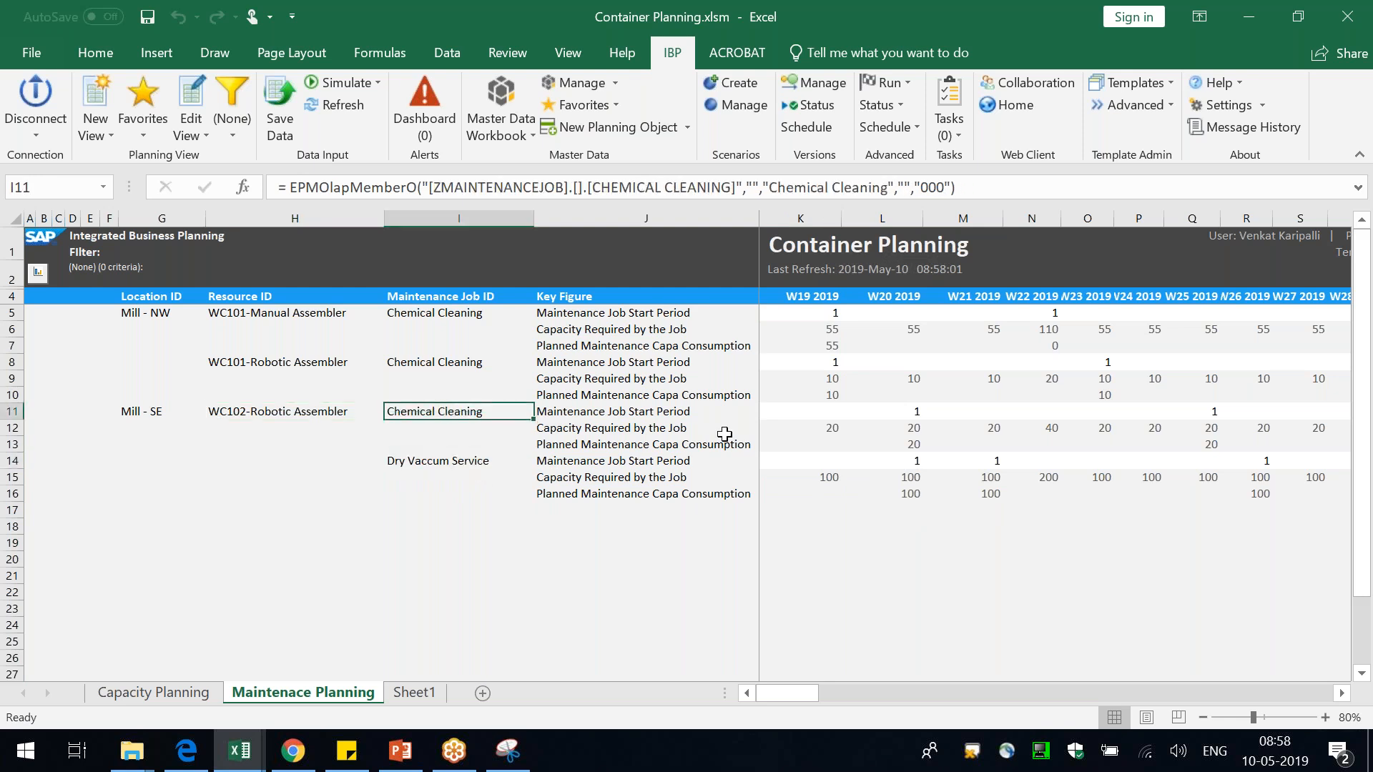
click(907, 446)
click(472, 463)
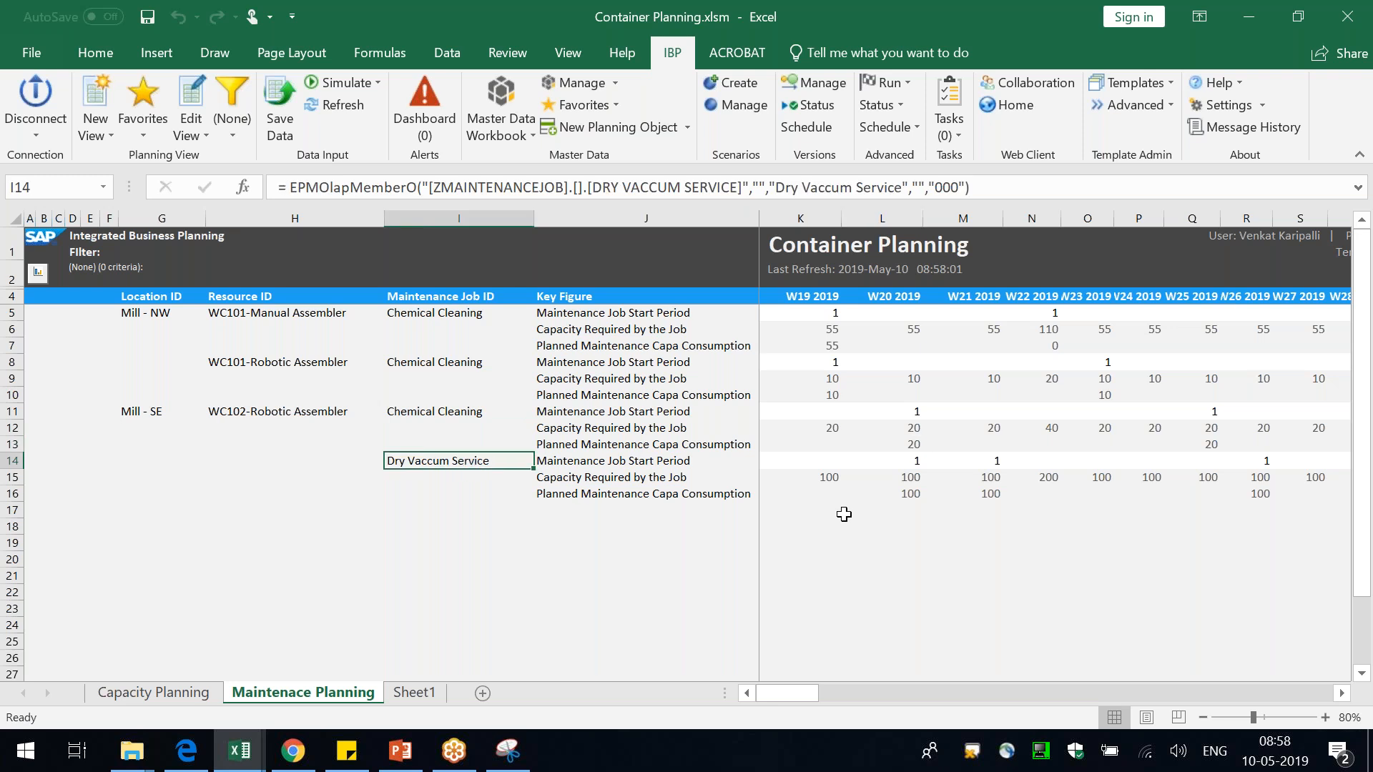
click(914, 501)
drag(916, 412, 919, 497)
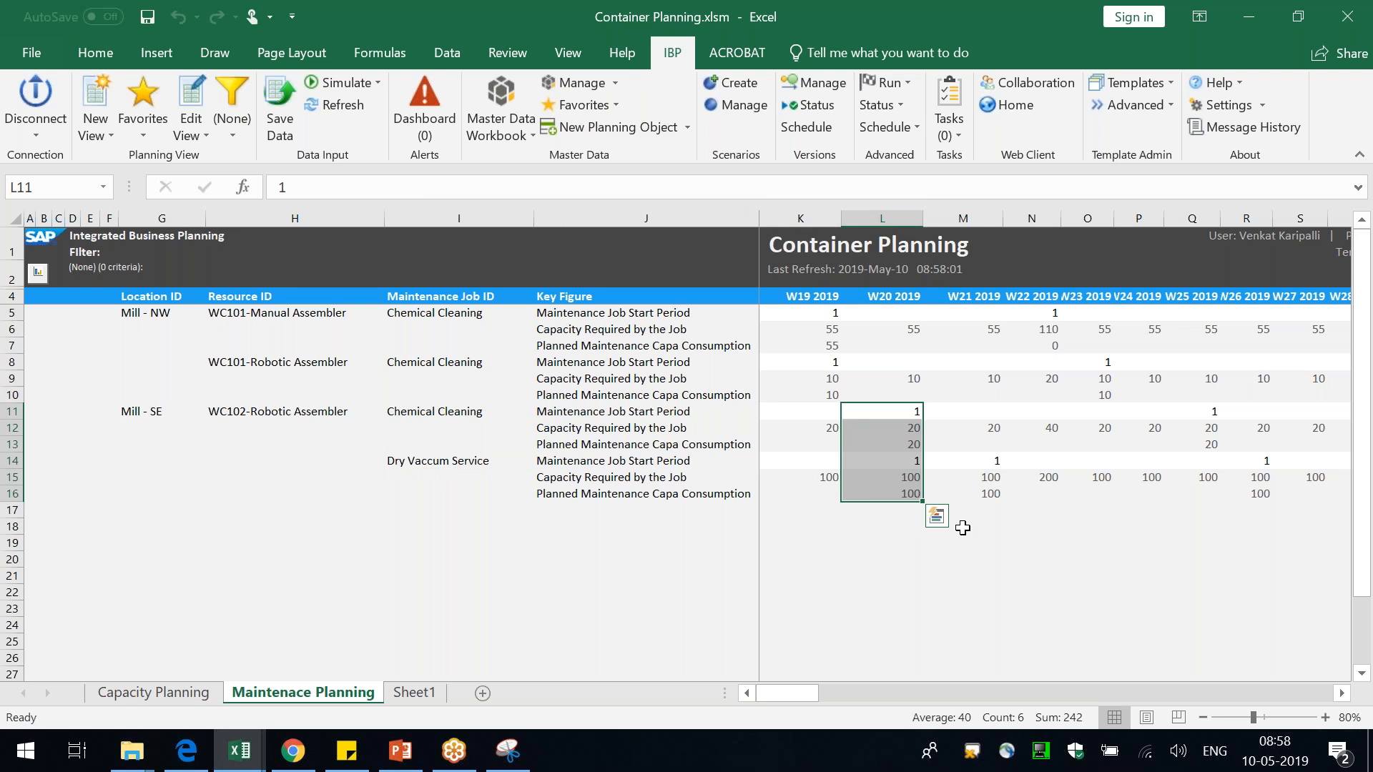
- On Sheet1, highlight WC102-Robotic Assembler's Final Available Capacity in W20 2019 with a light blue fill
click(414, 691)
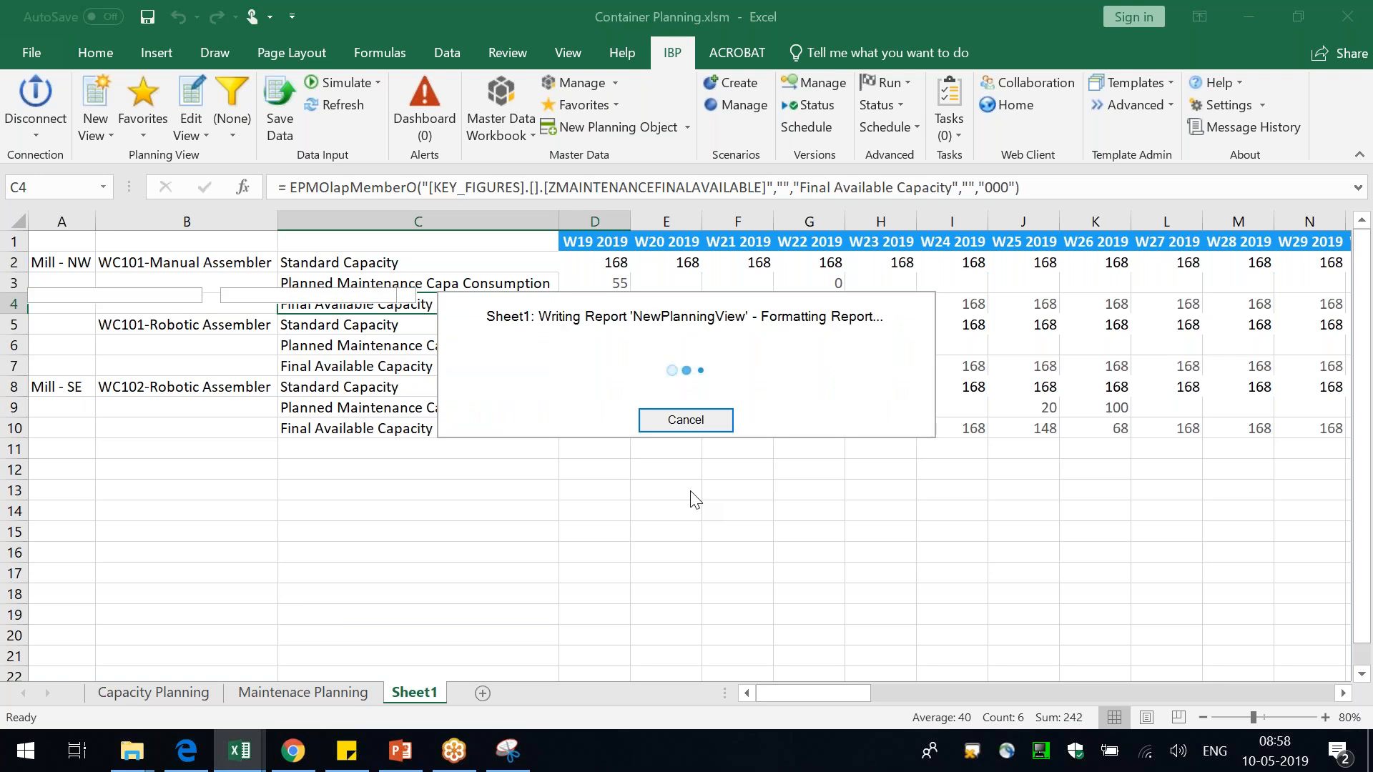
drag(372, 431, 676, 433)
click(682, 465)
click(680, 431)
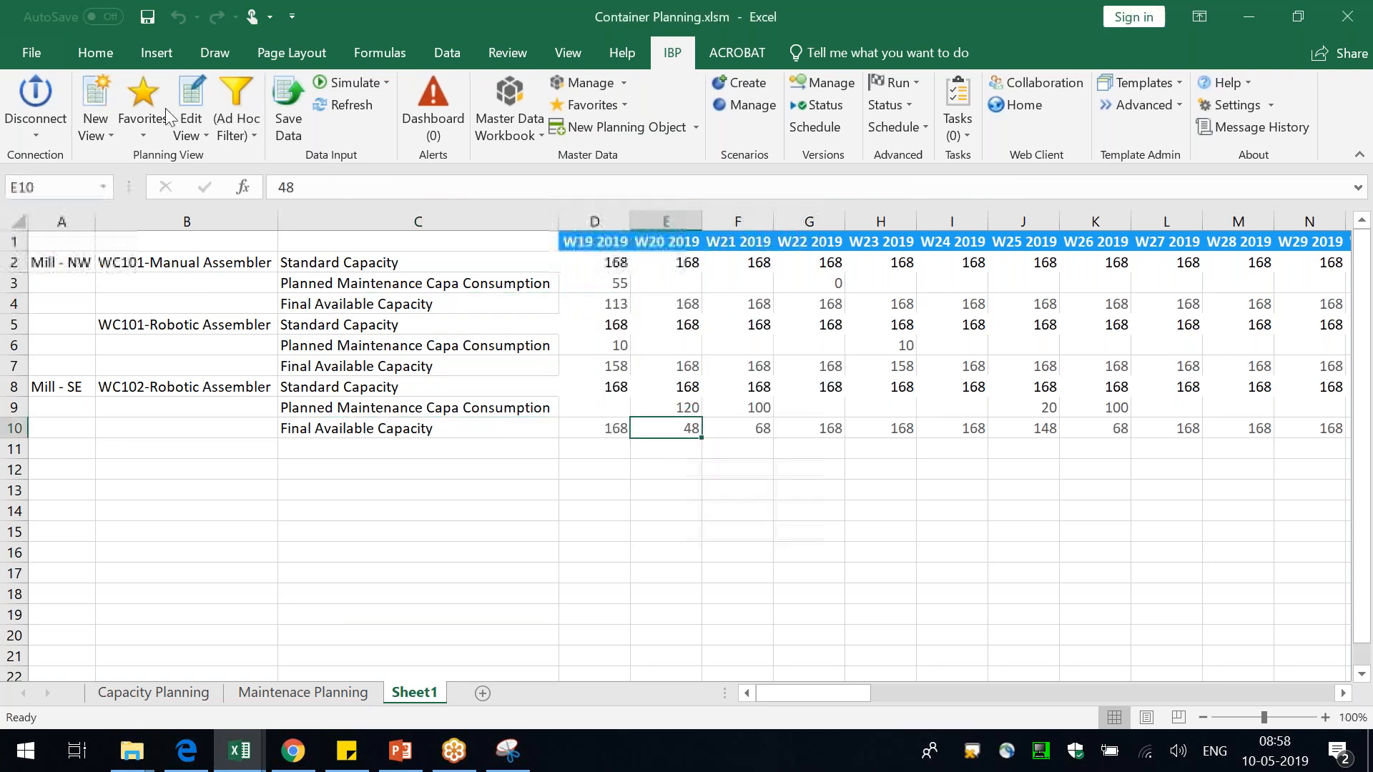
click(100, 54)
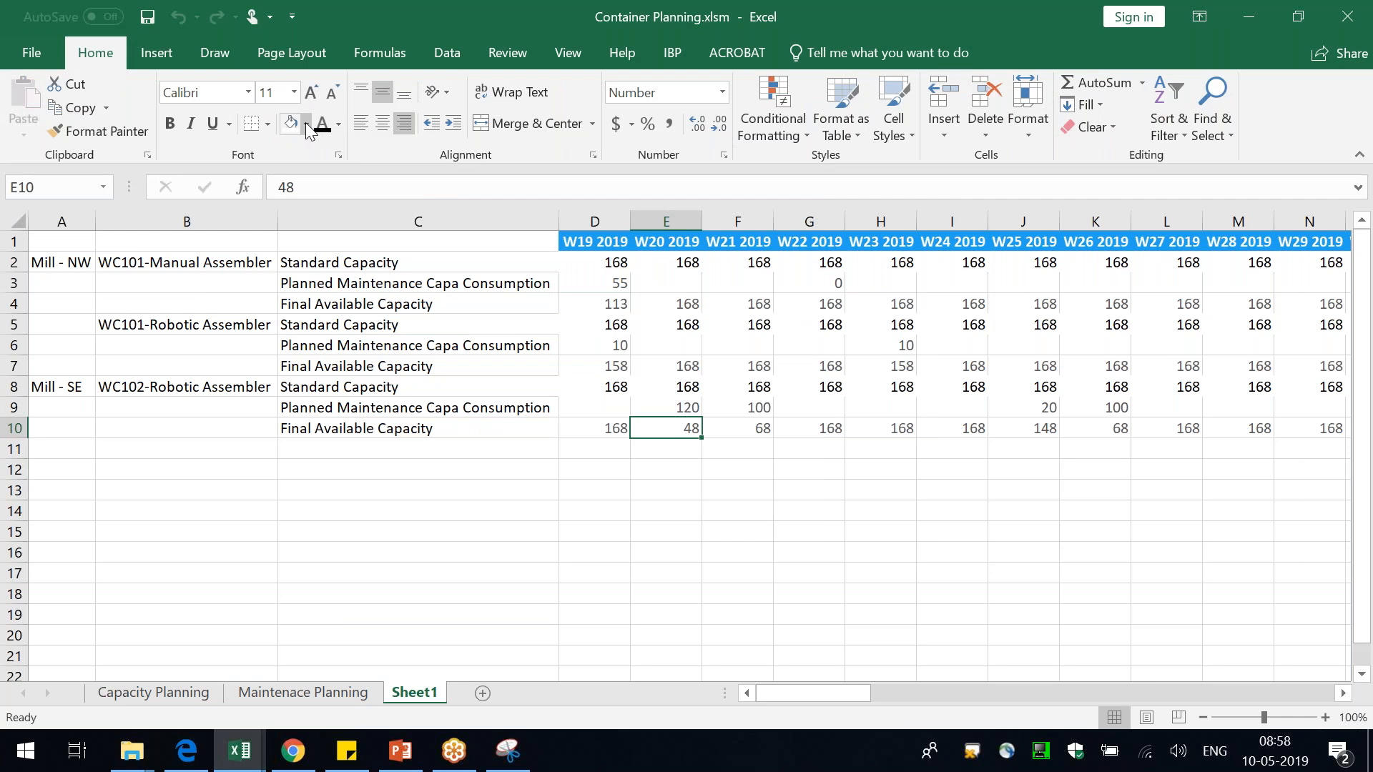
click(306, 123)
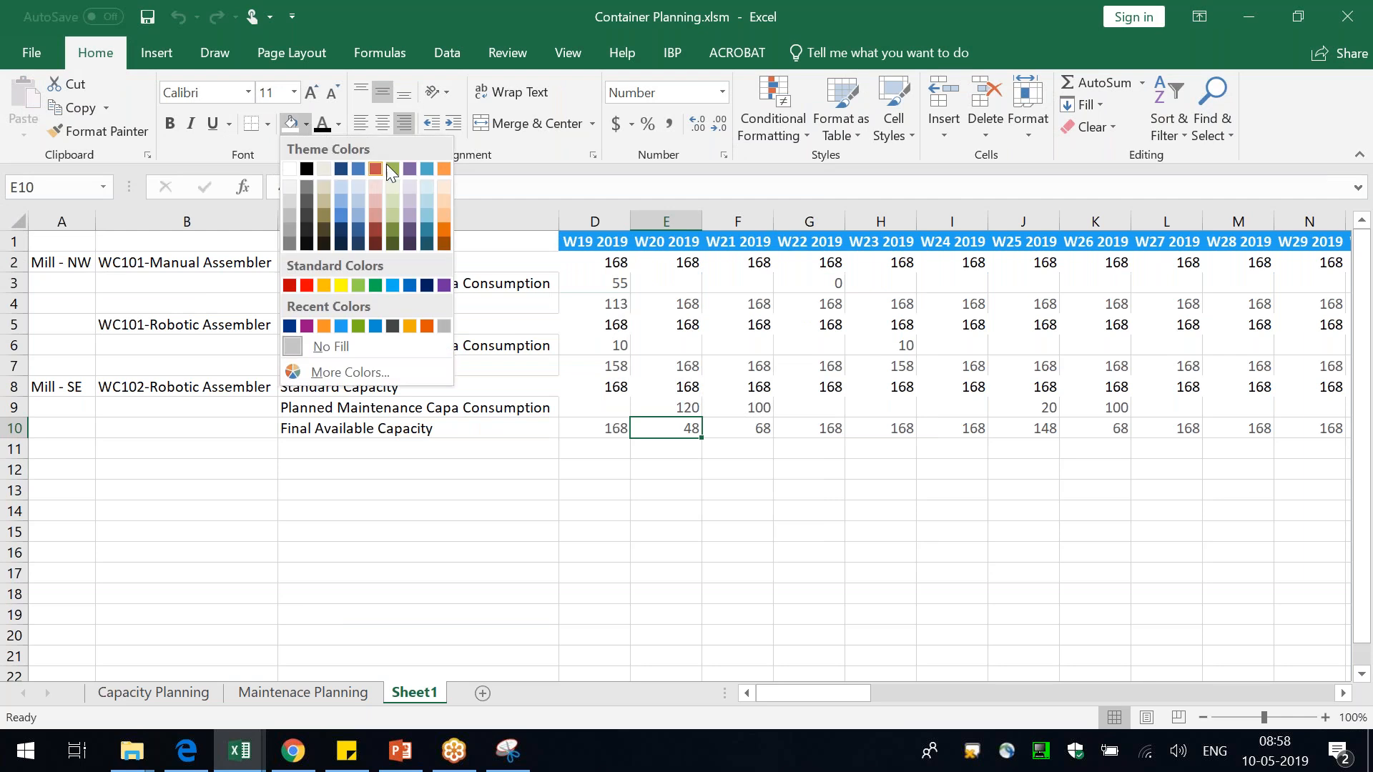
click(428, 186)
- Review WC102-Robotic Assembler's Standard Capacity, planned maintenance consumption and Final Available Capacity in W20 2019
click(678, 405)
click(678, 385)
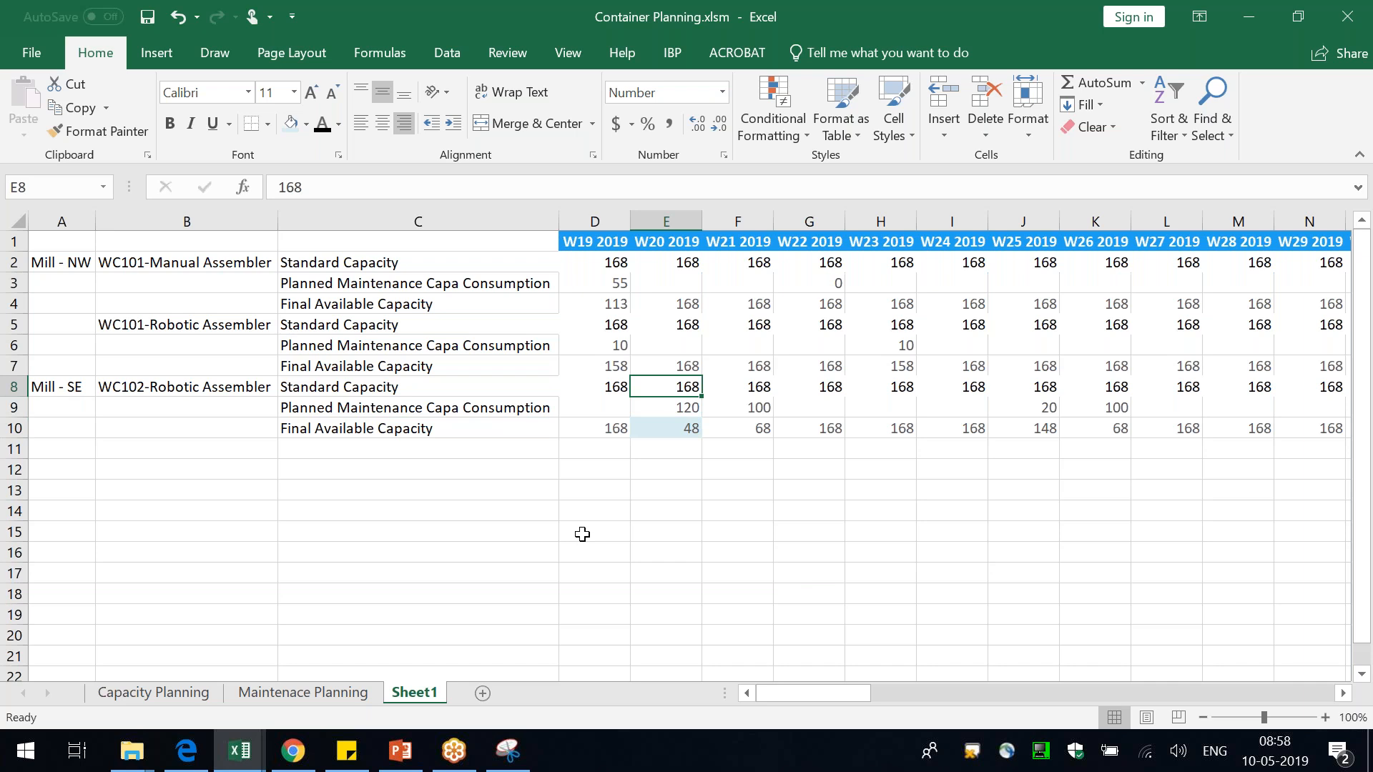
click(494, 447)
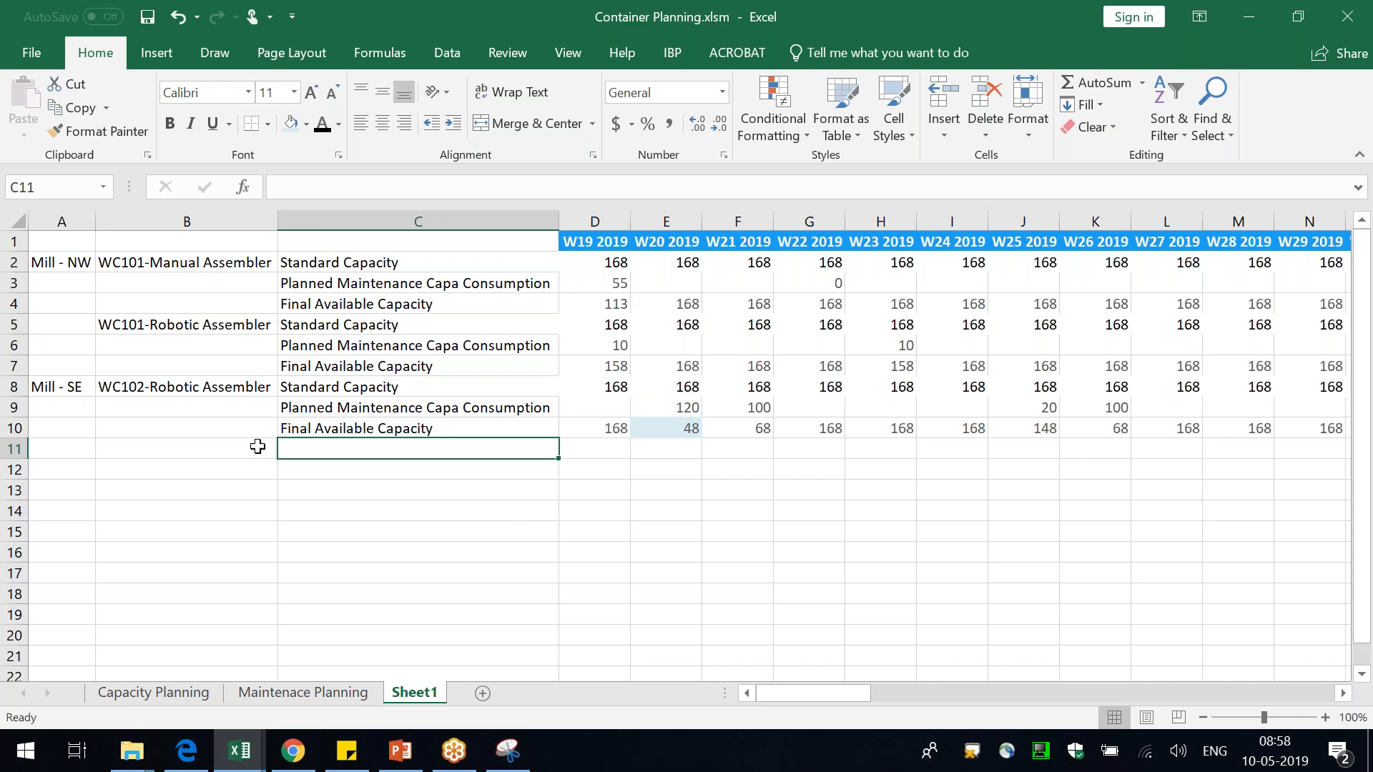
click(368, 427)
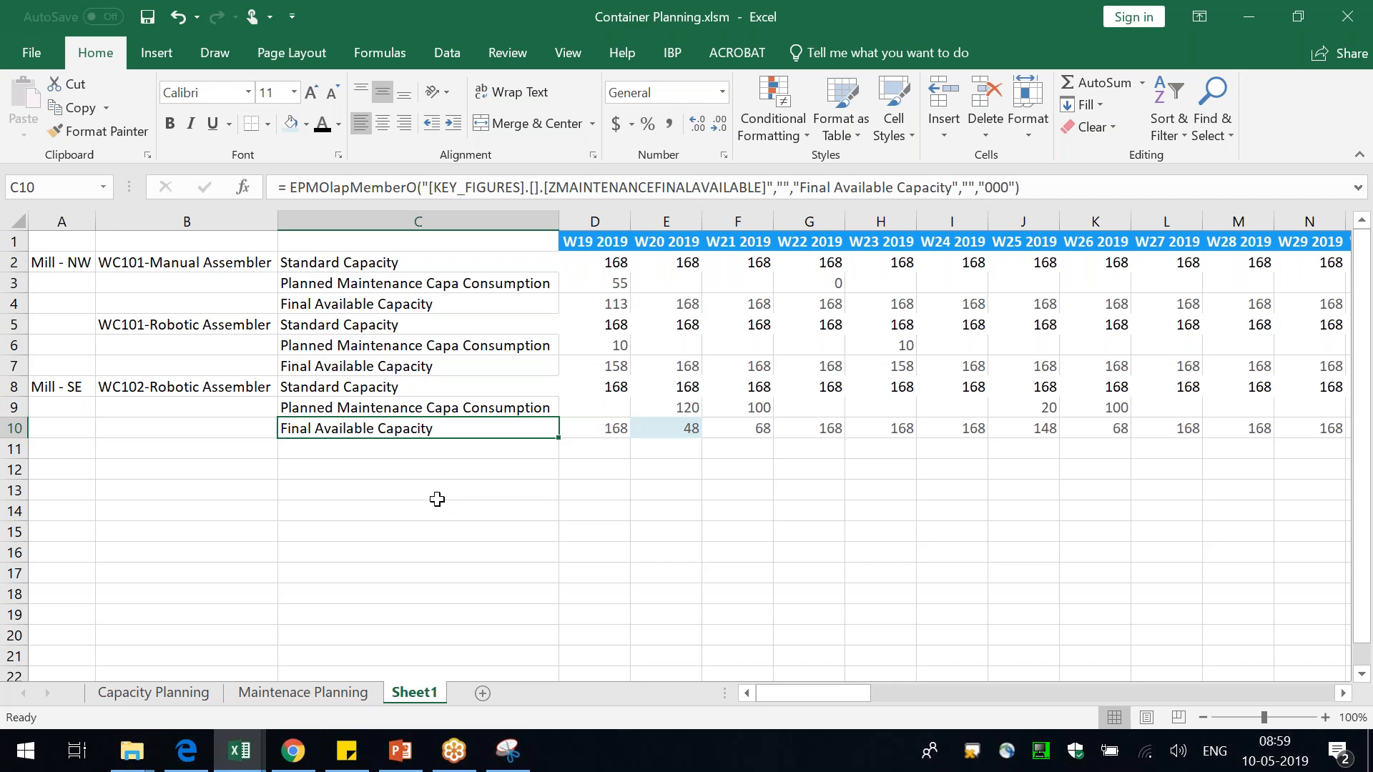
click(803, 615)
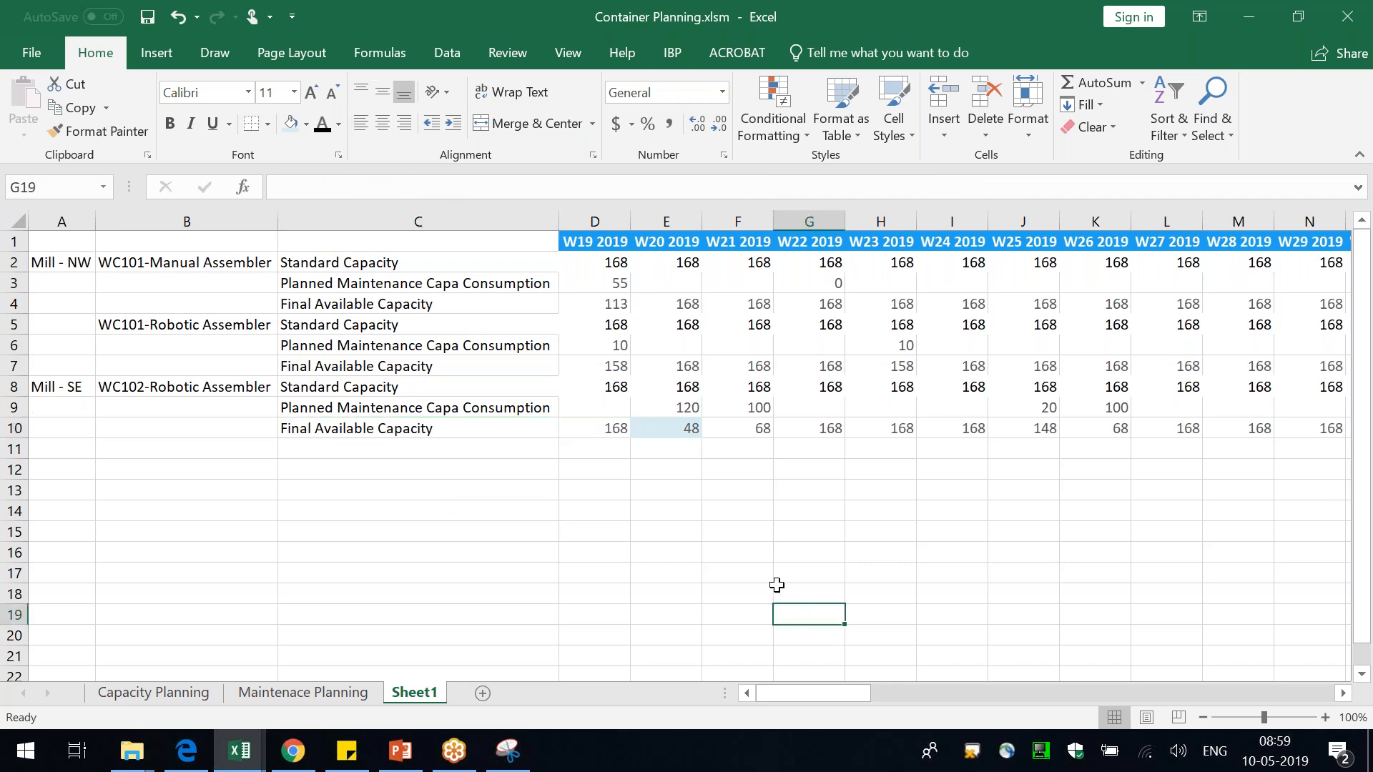
click(692, 433)
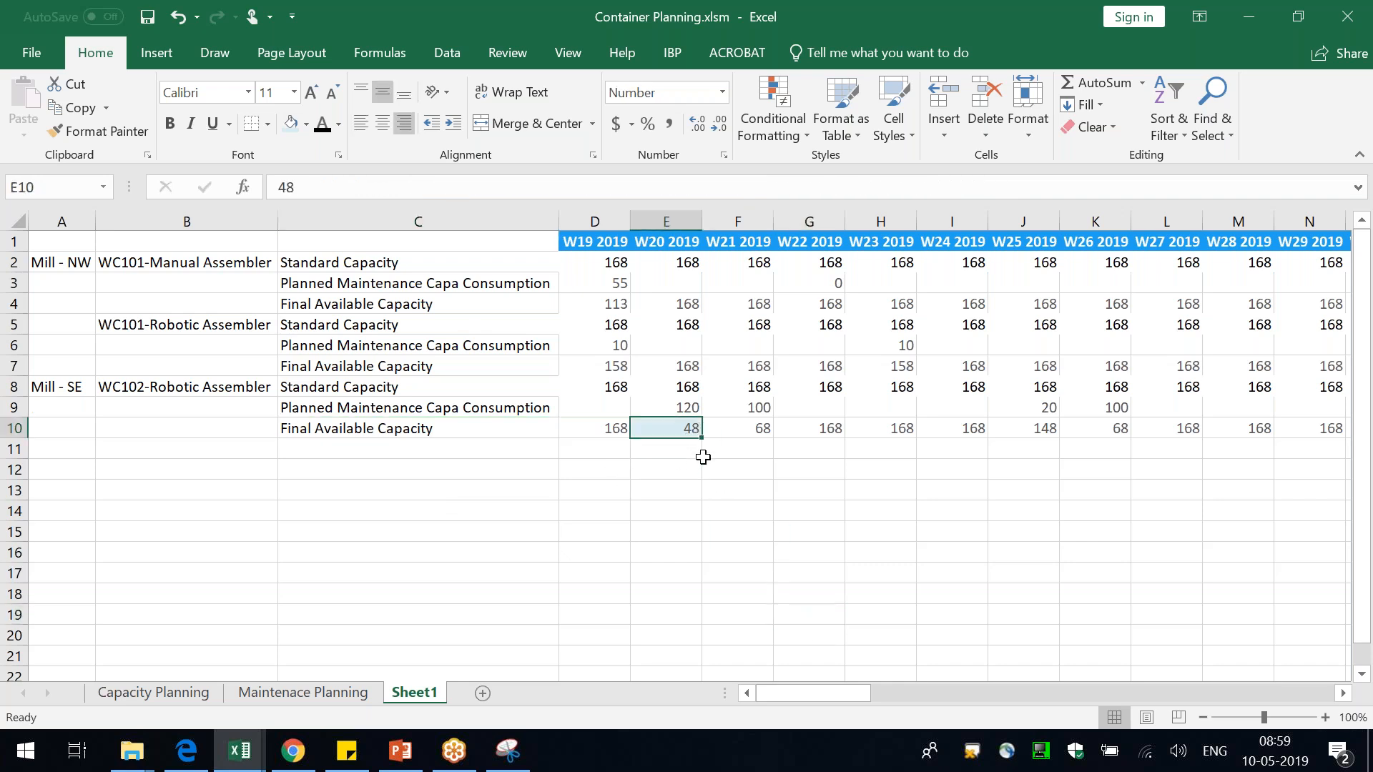
- On the Maintenace Planning sheet, clear WC102-Robotic Assembler's Dry Vaccum Service start period in W20 2019
click(333, 694)
click(914, 462)
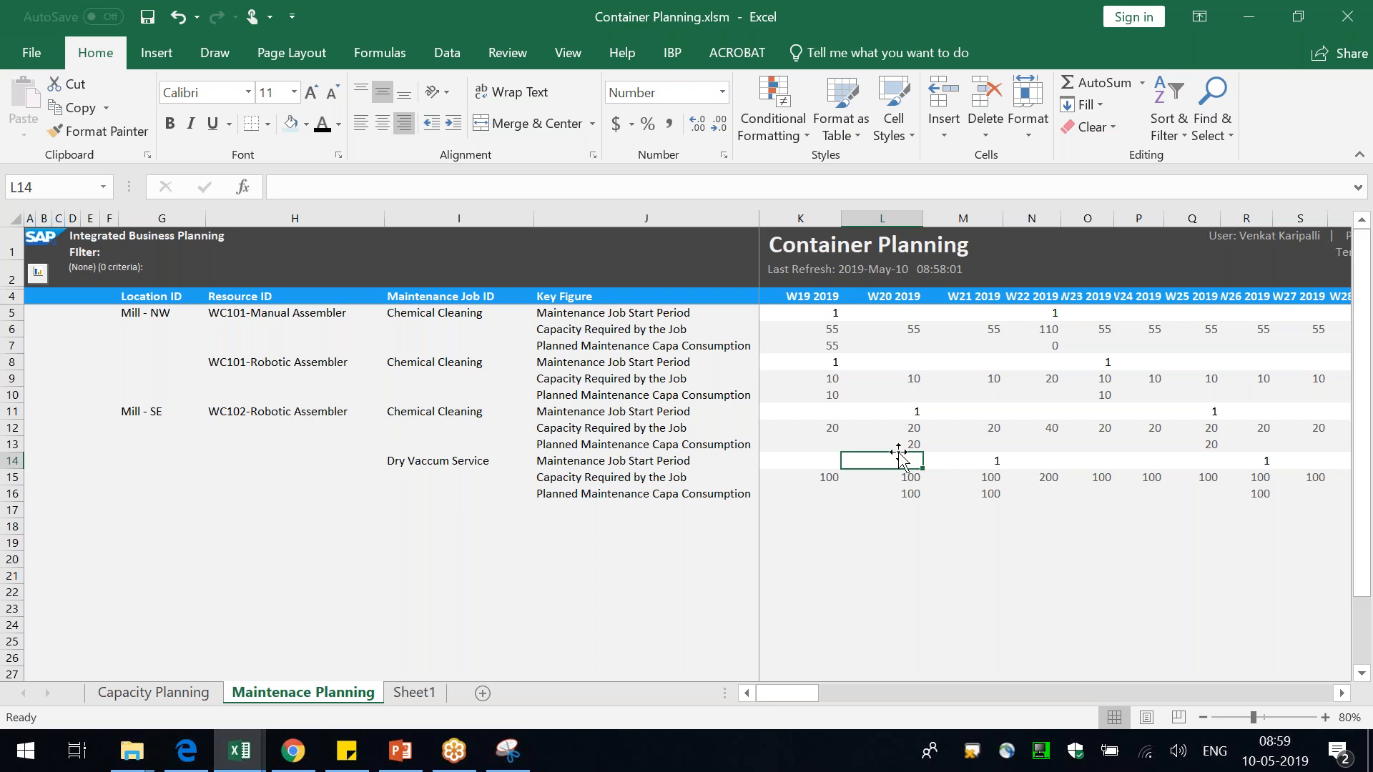
- Add a planning note to the W20 2019 cell: "Shifting the Maintenace activity to W23, 2019. Capacity is way low. Cross checked with Team on the same"
right_click(904, 460)
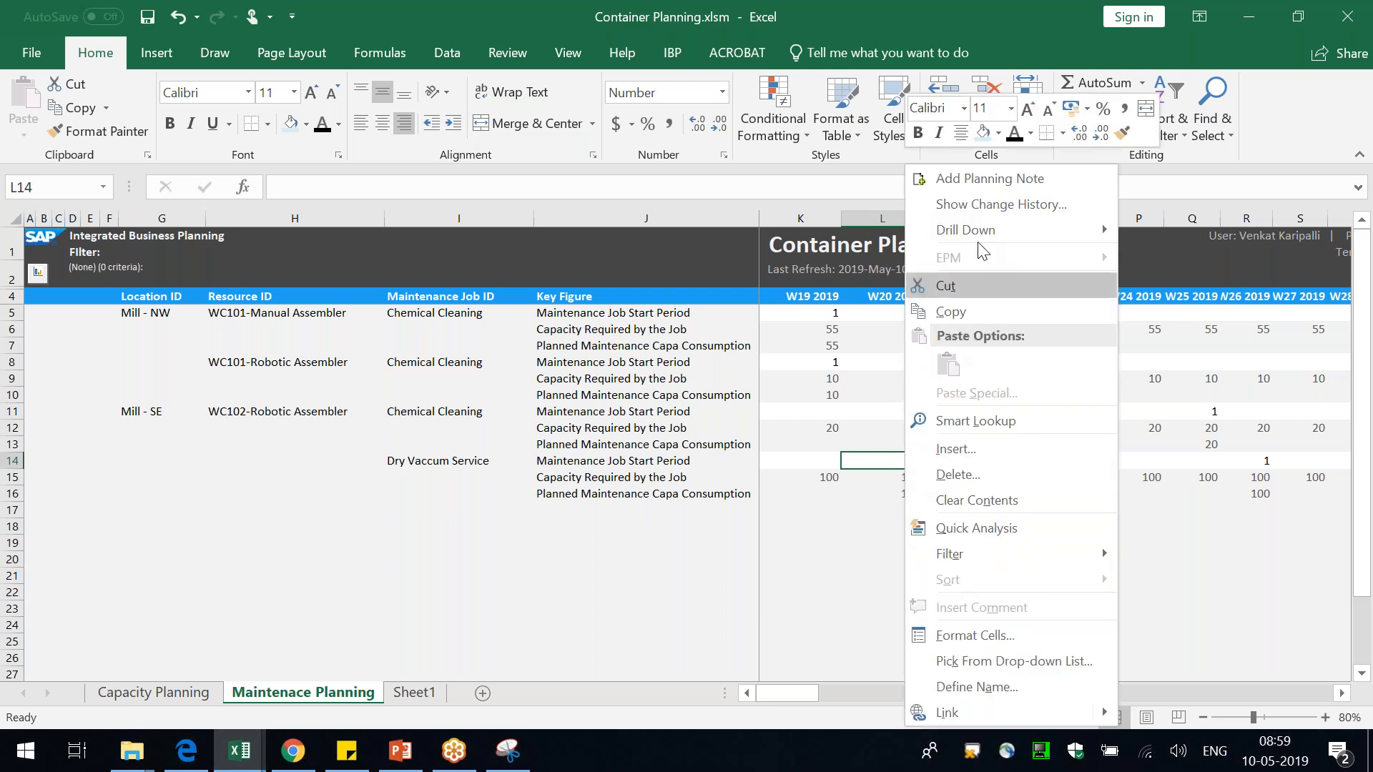
click(990, 186)
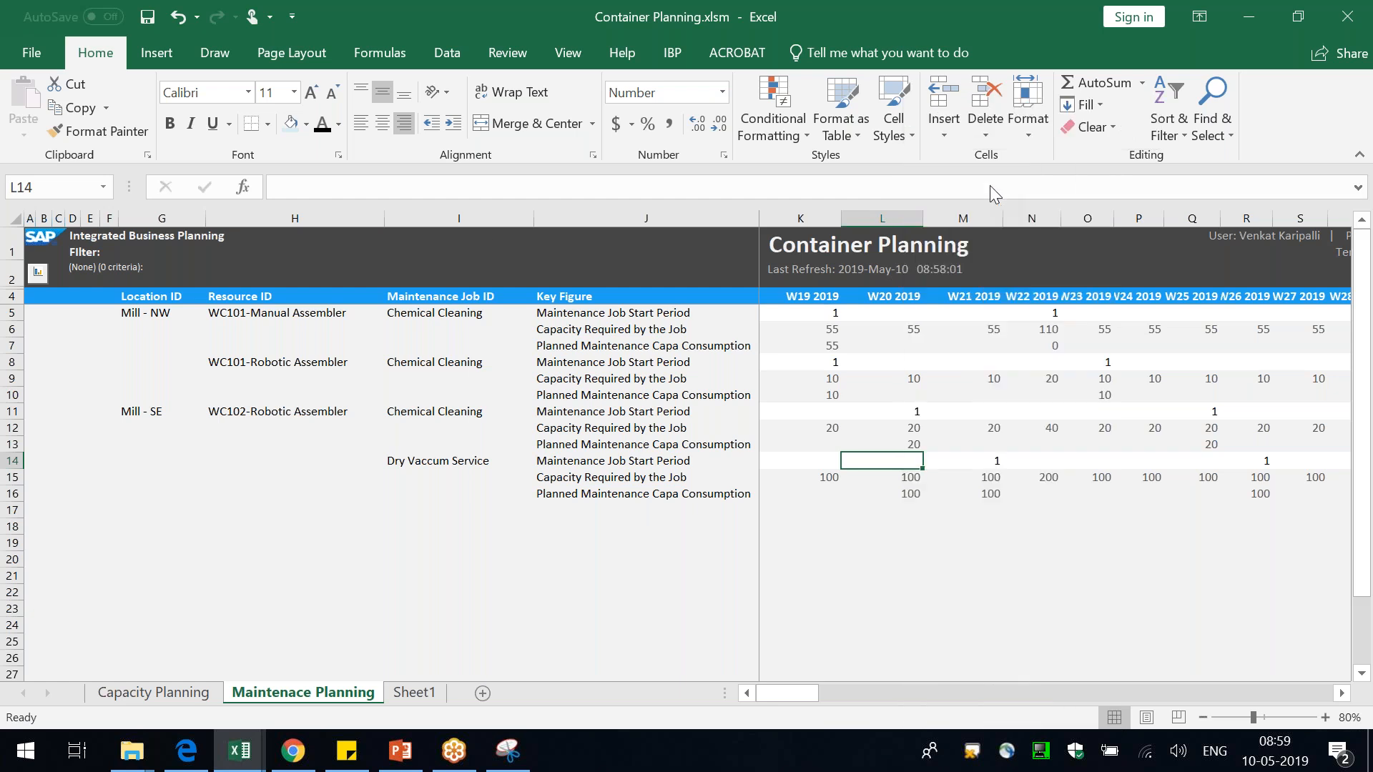
text(S)
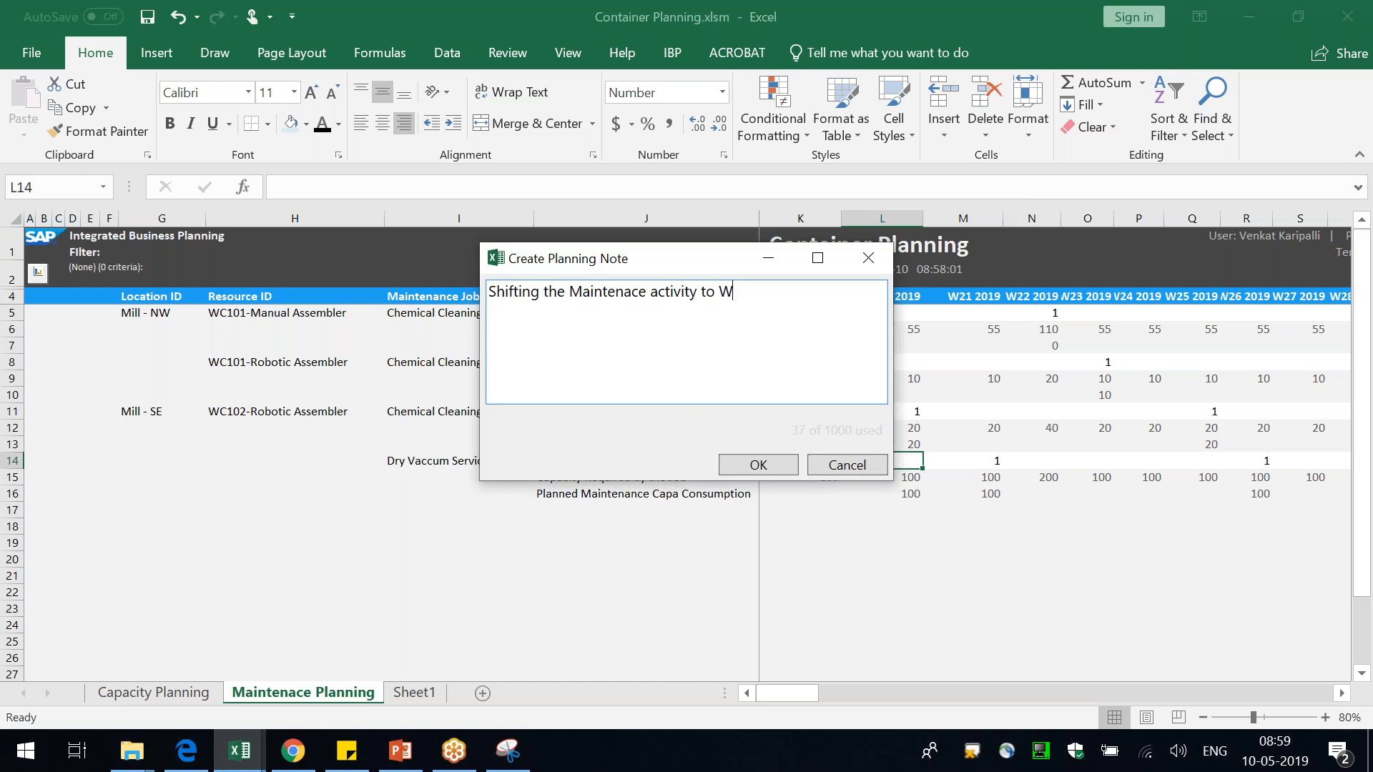
text(23, 2019.)
key(Return)
text(Re)
key(BackSpace)
text(Capacity is way low. Cr)
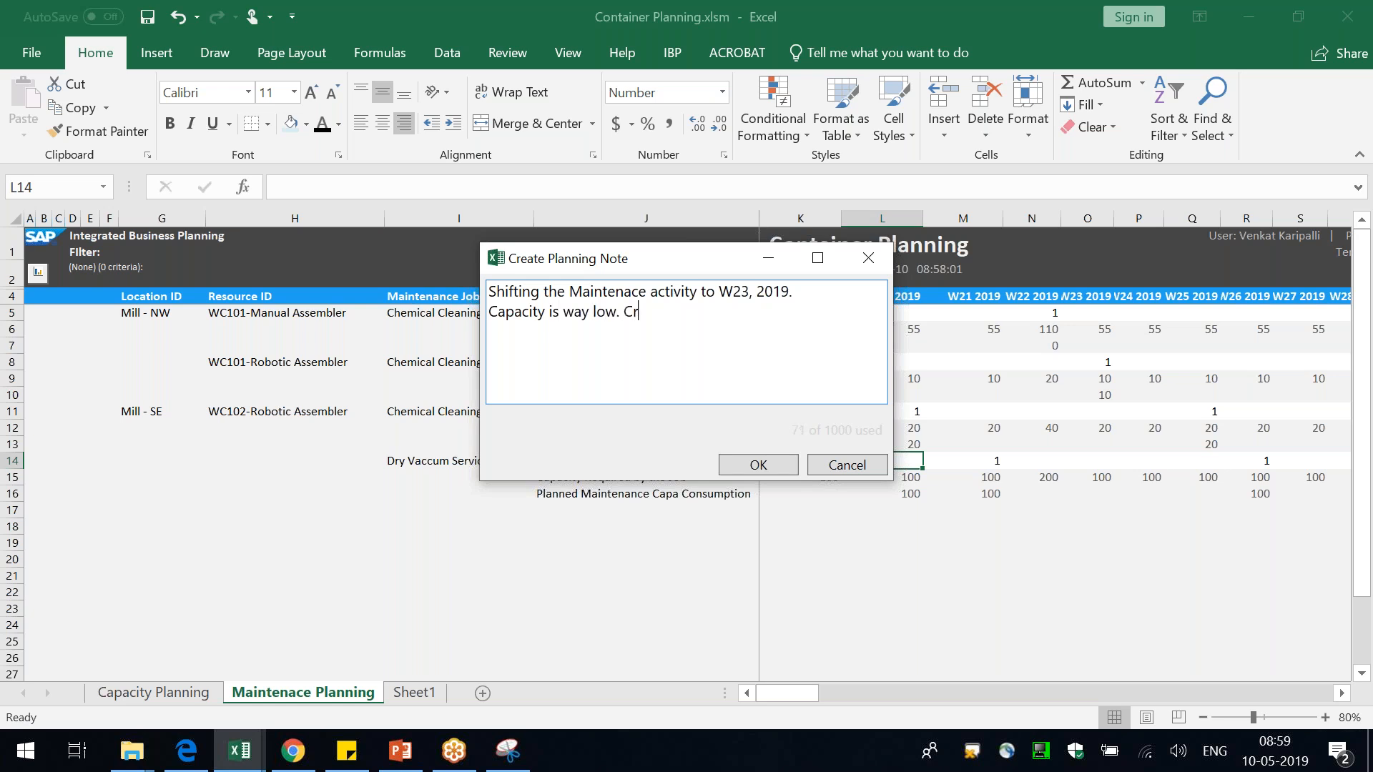
text(oss checked with Team on the same)
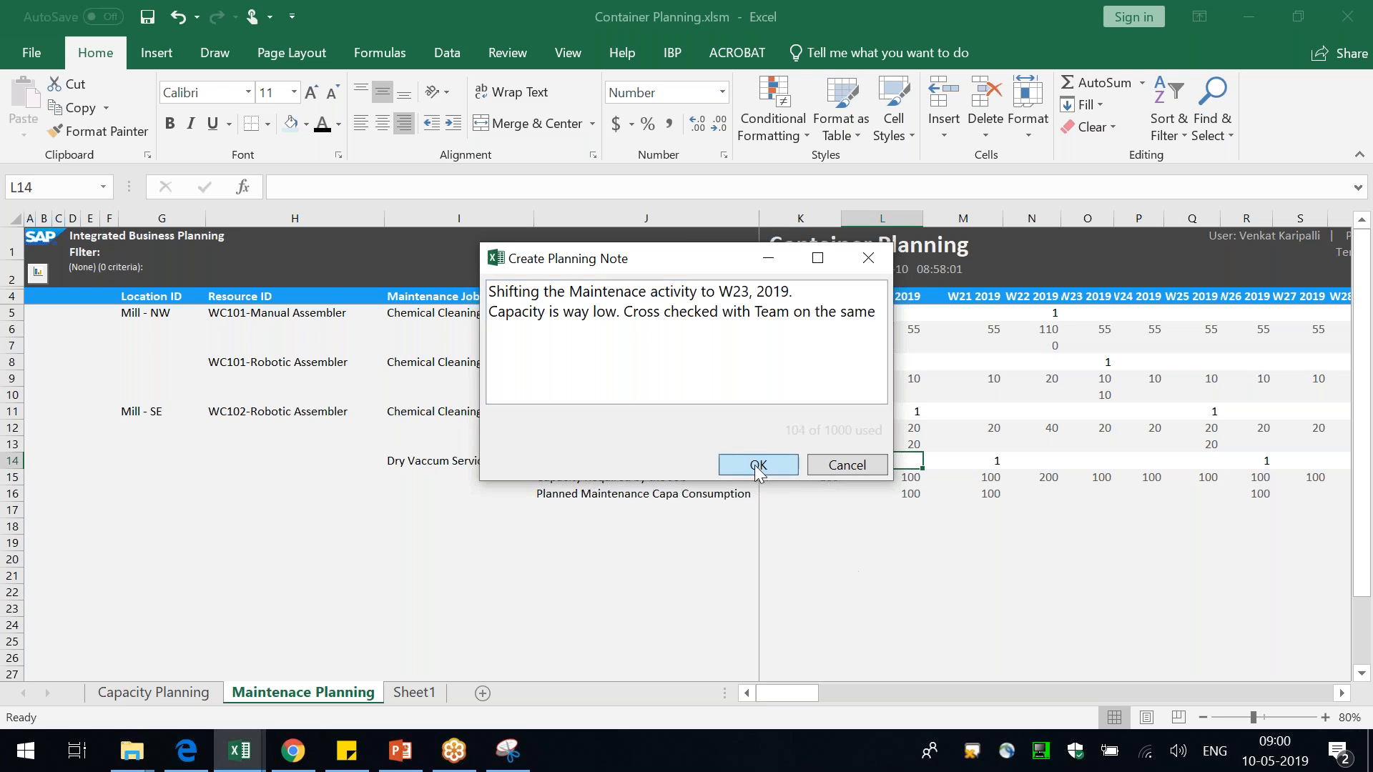
click(753, 465)
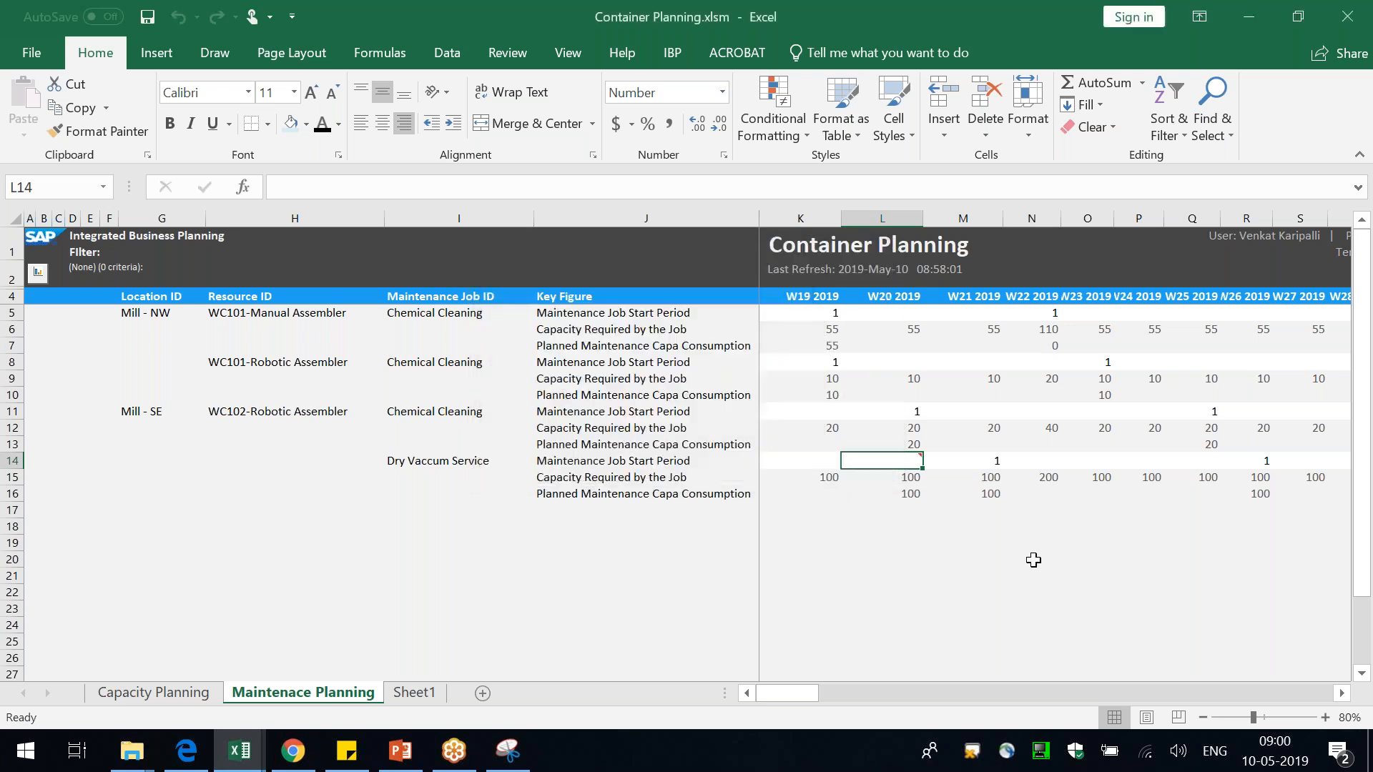
- Set the Dry Vaccum Service start period in W23 2019 to 1 and add the planning note "Updated Maintanace schedule."
click(1108, 460)
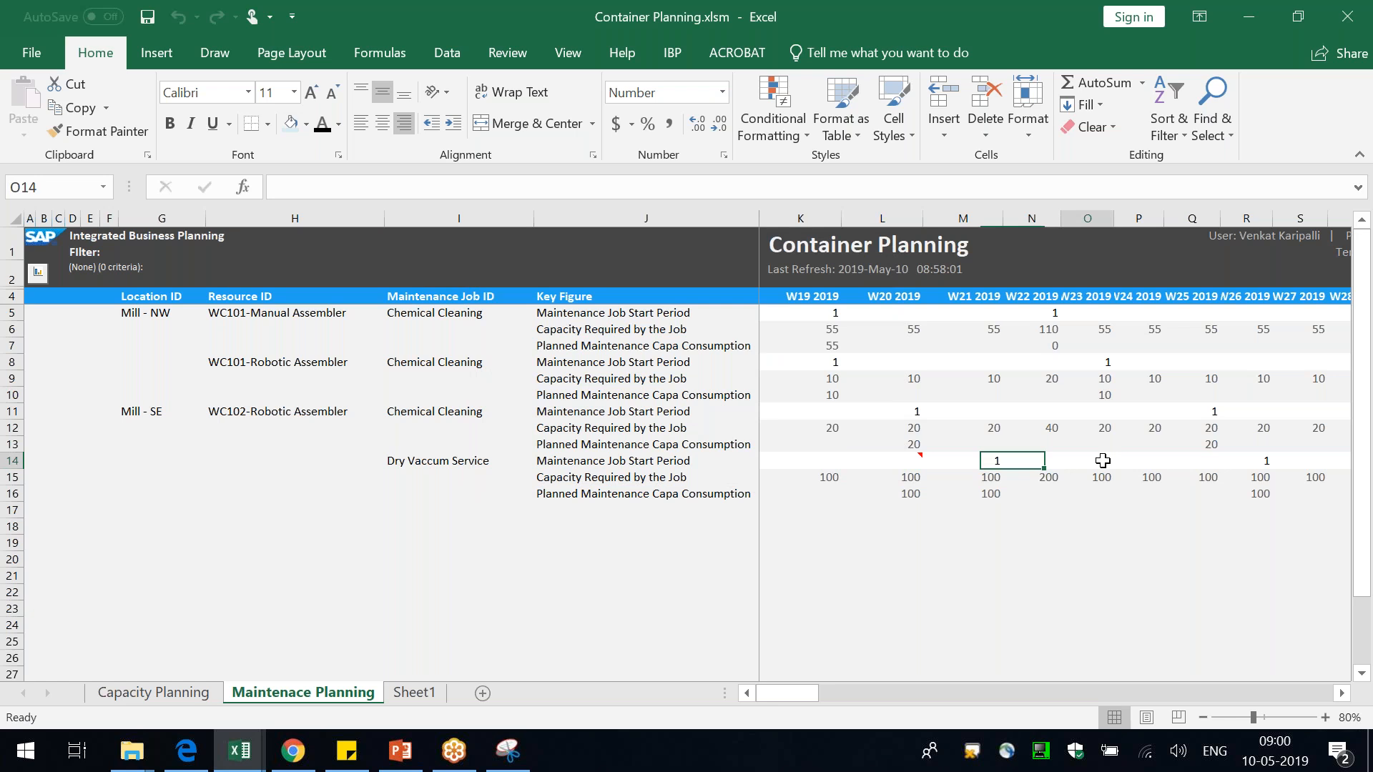
text(1)
click(1096, 463)
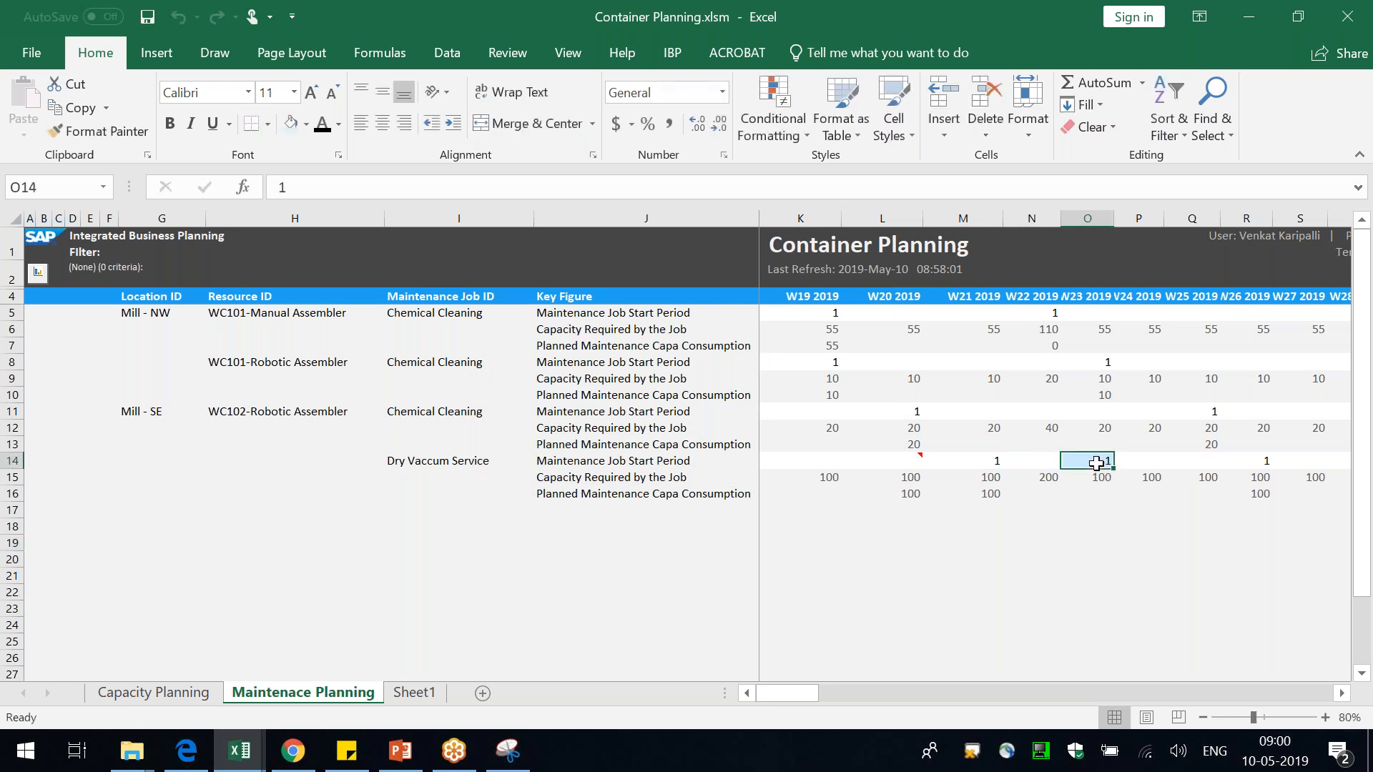
right_click(1096, 463)
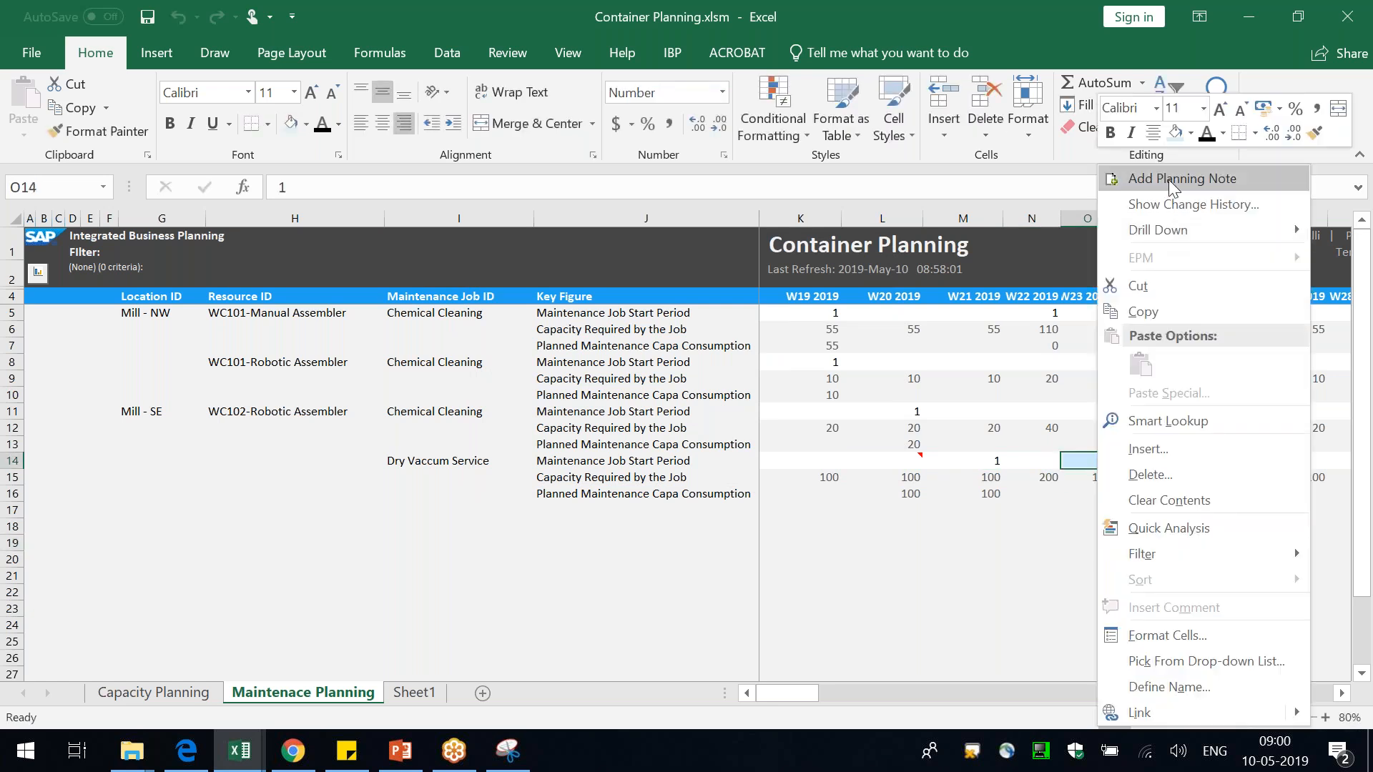
click(1144, 183)
text(Upd)
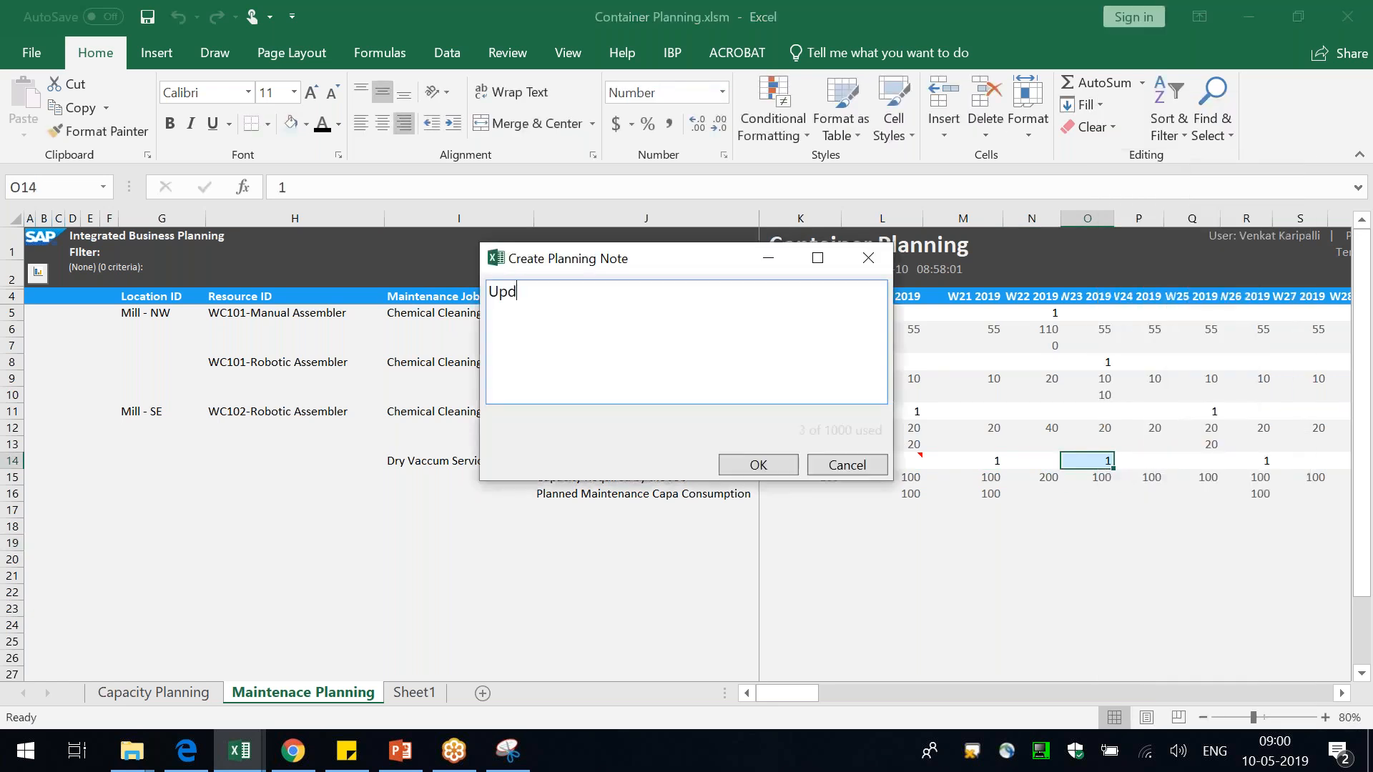
text(ated Maintanace schedu)
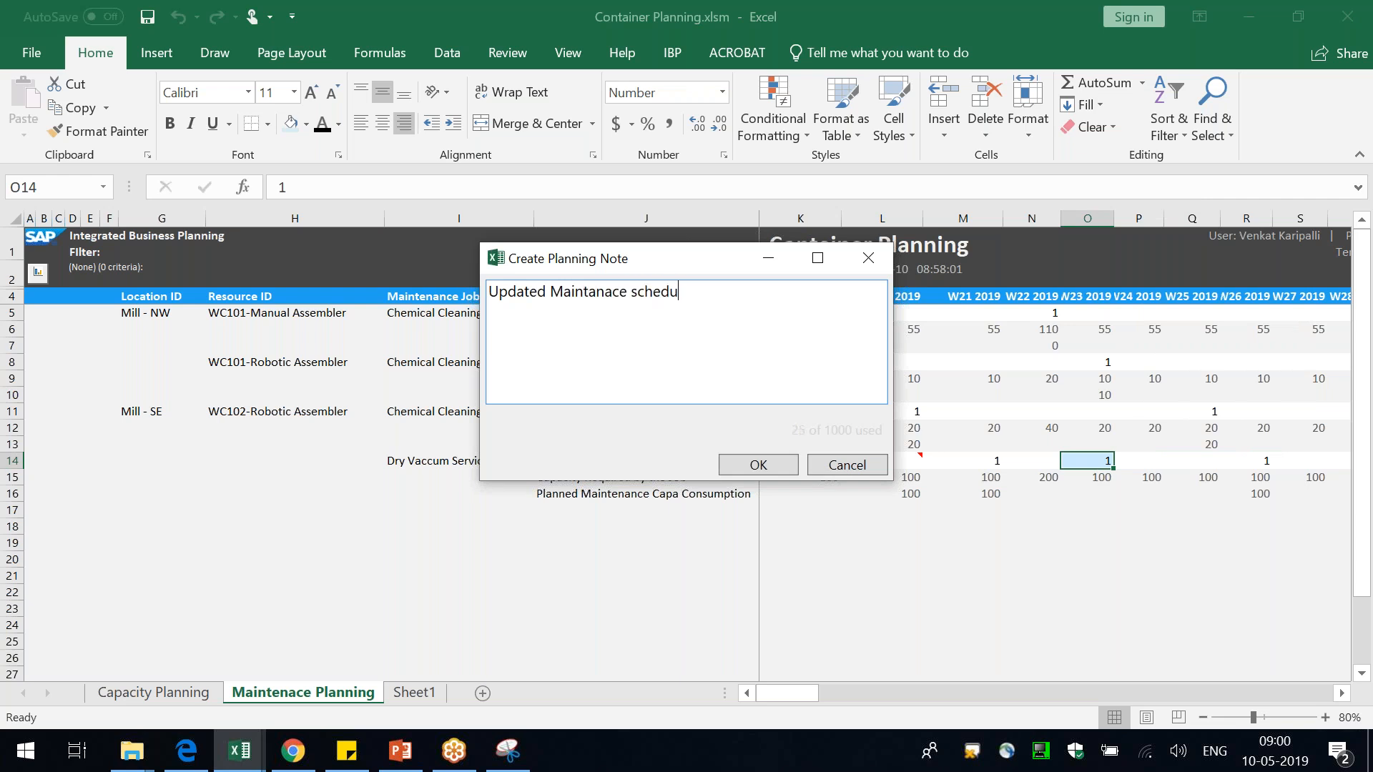
text(le.)
click(756, 466)
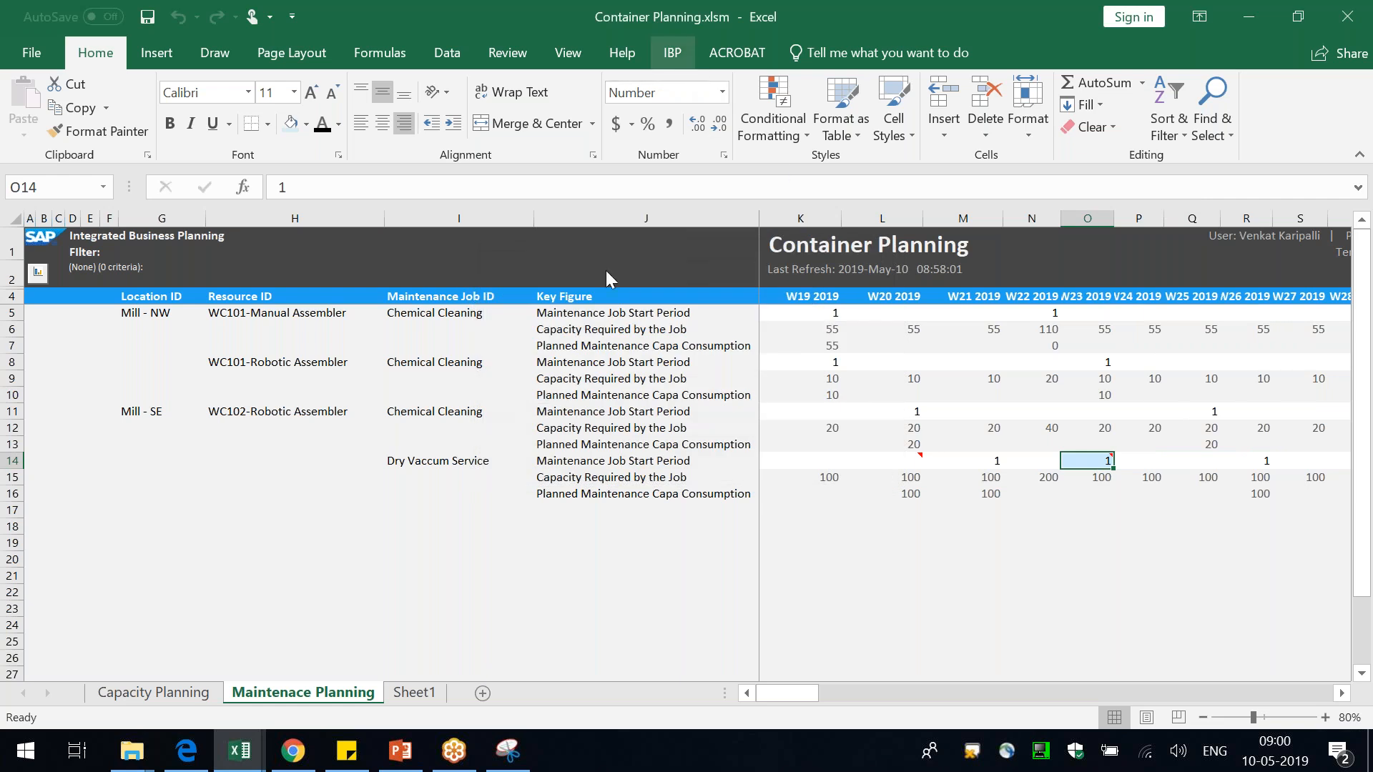
- Save the W20 and W23 2019 start period changes with their planning notes, without a reason code or comment
click(672, 53)
click(287, 114)
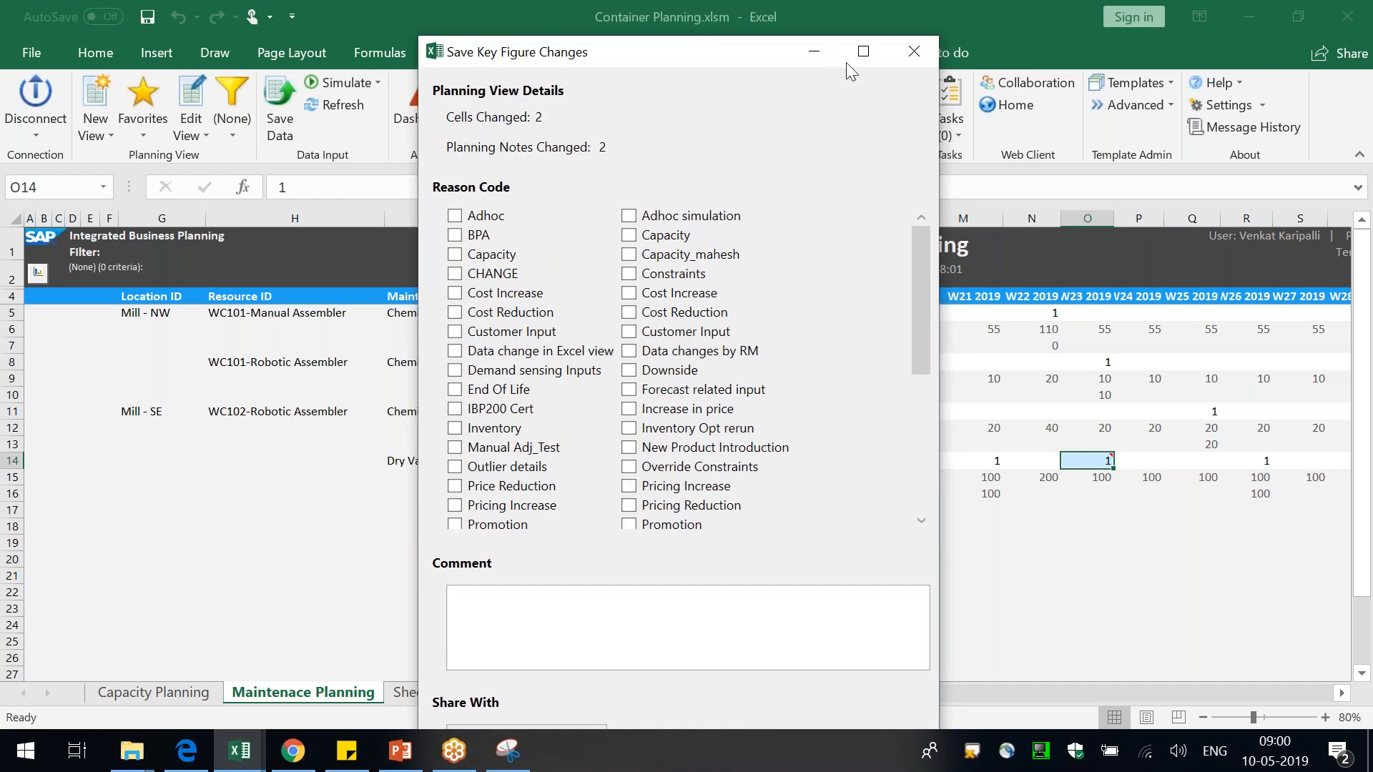
click(864, 51)
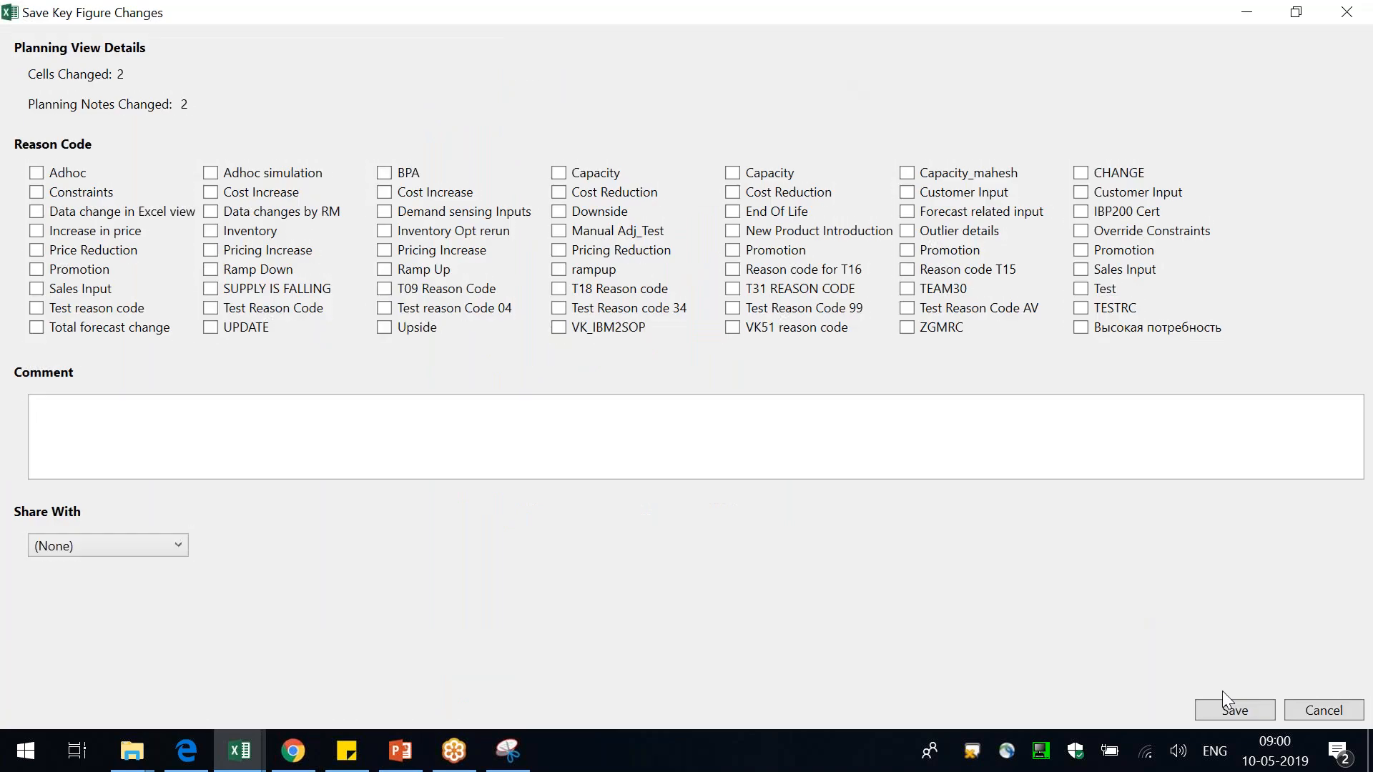
click(1230, 707)
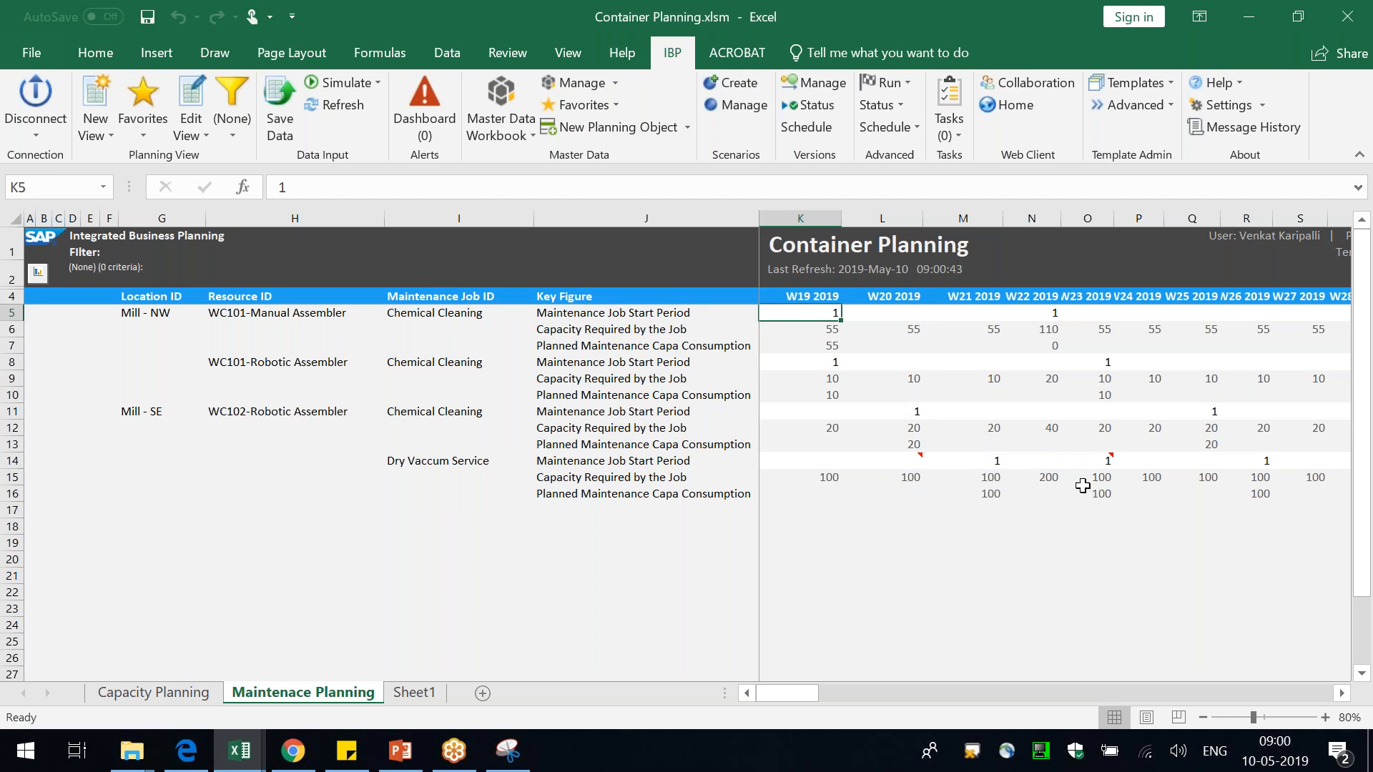
- Review the details of the planning note on the Dry Vaccum Service start period in W20 2019
mouse_move(914, 459)
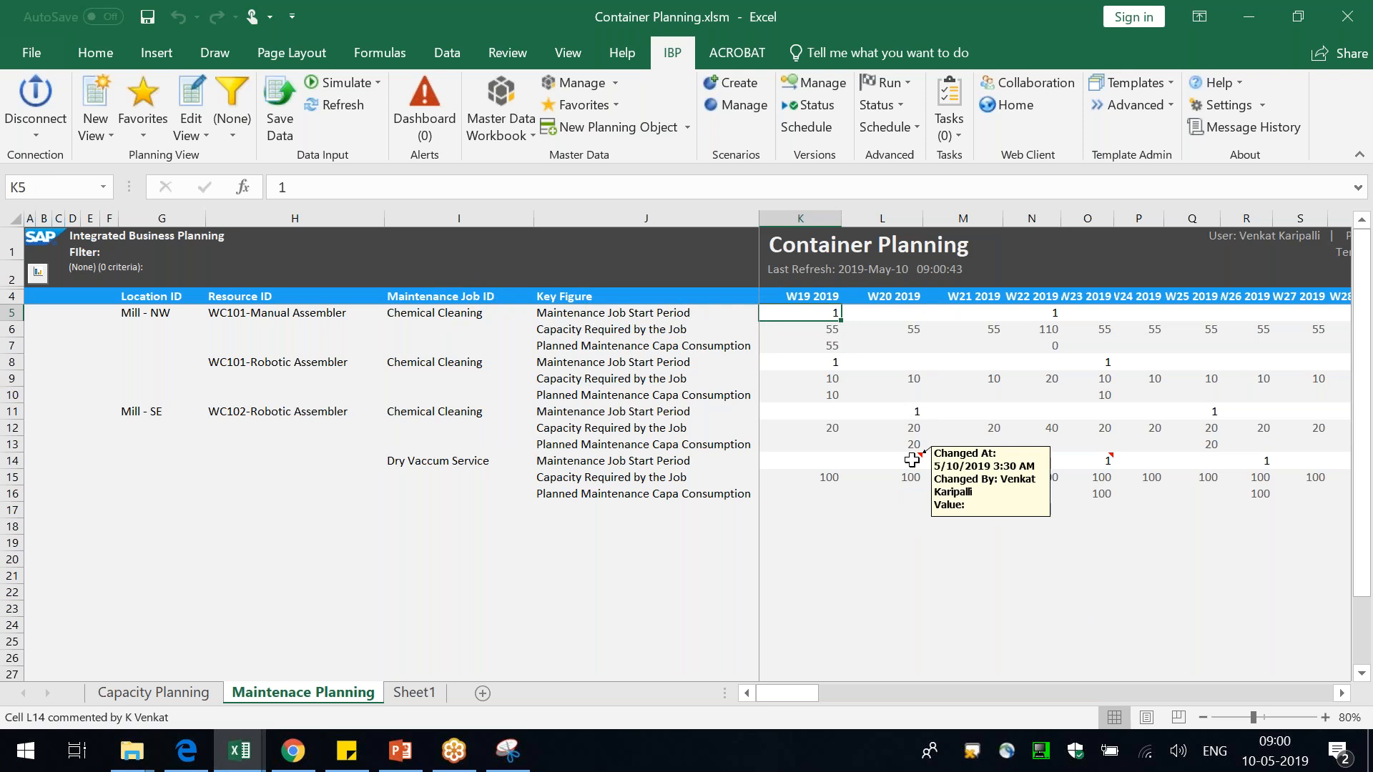
click(899, 573)
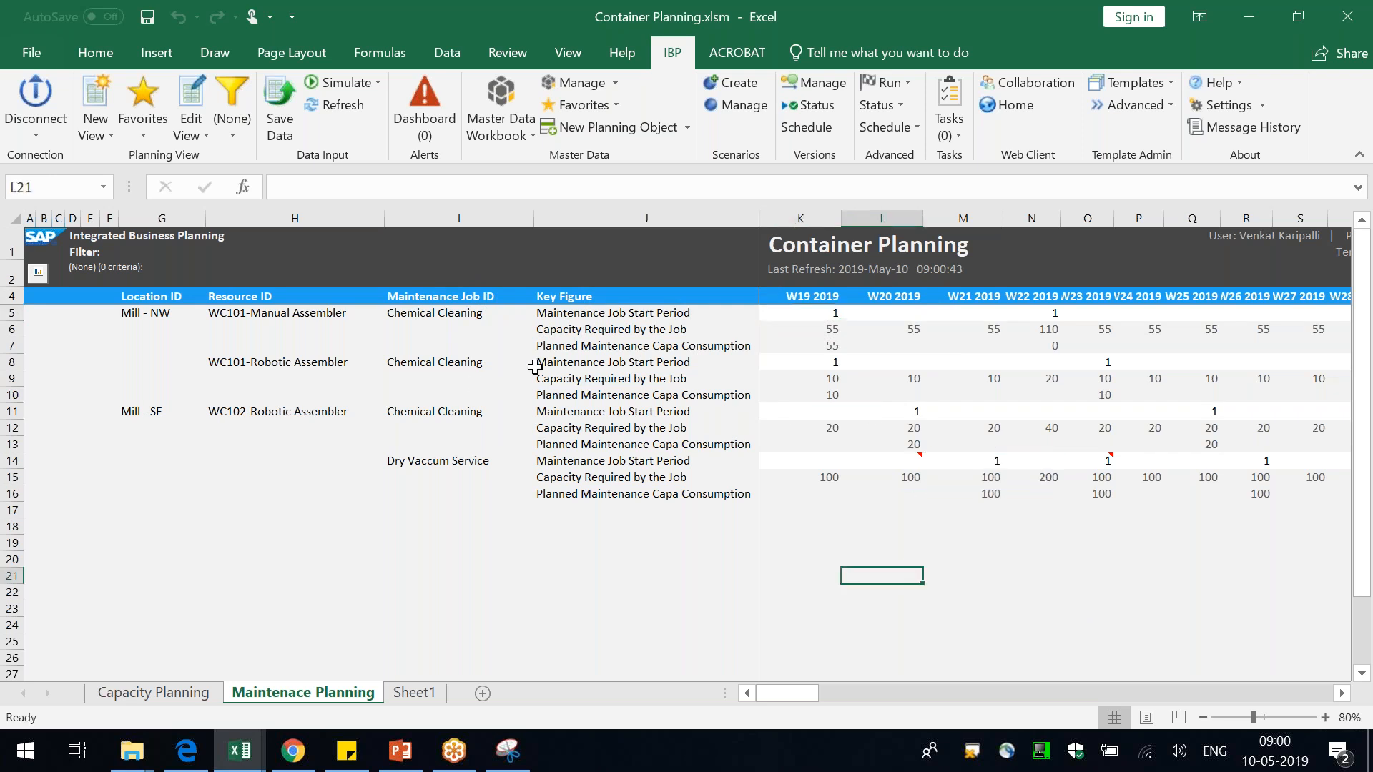
click(906, 457)
right_click(906, 458)
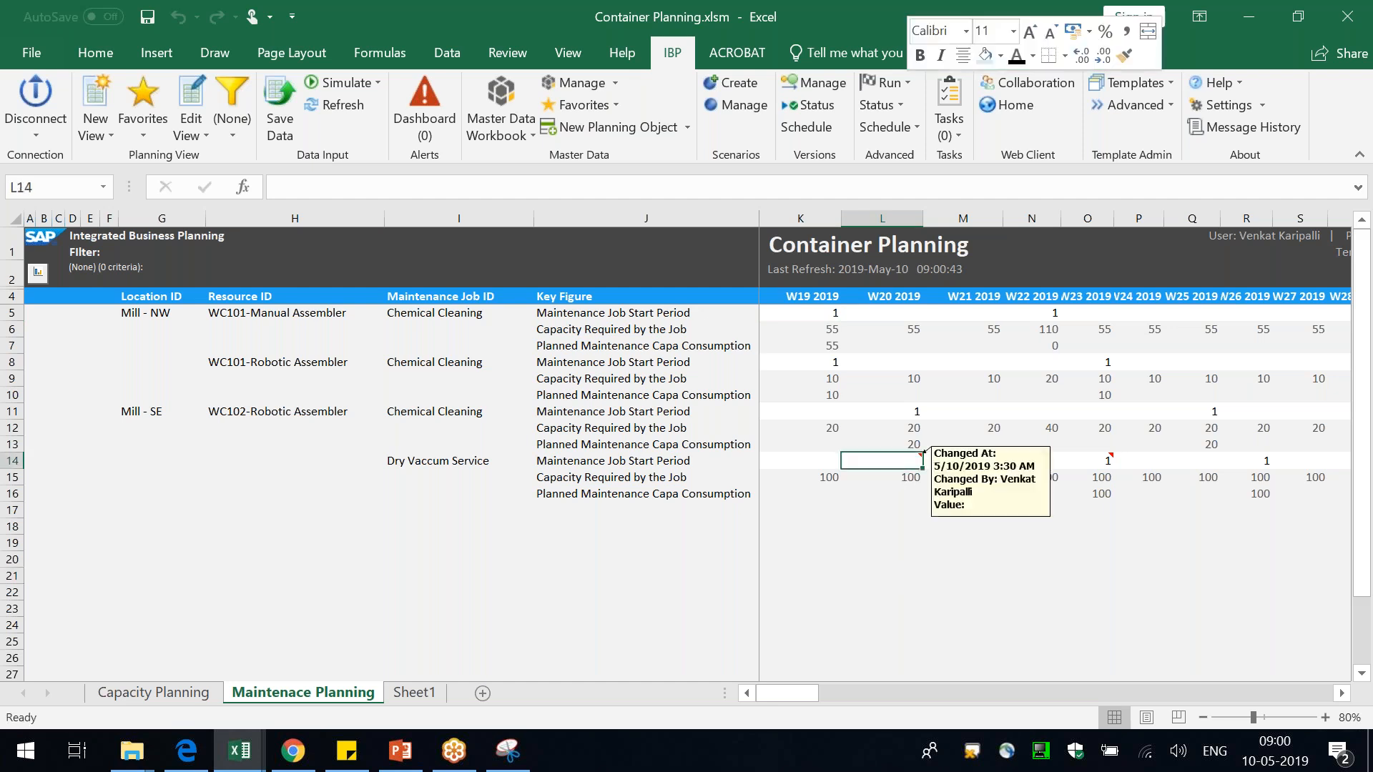
click(989, 114)
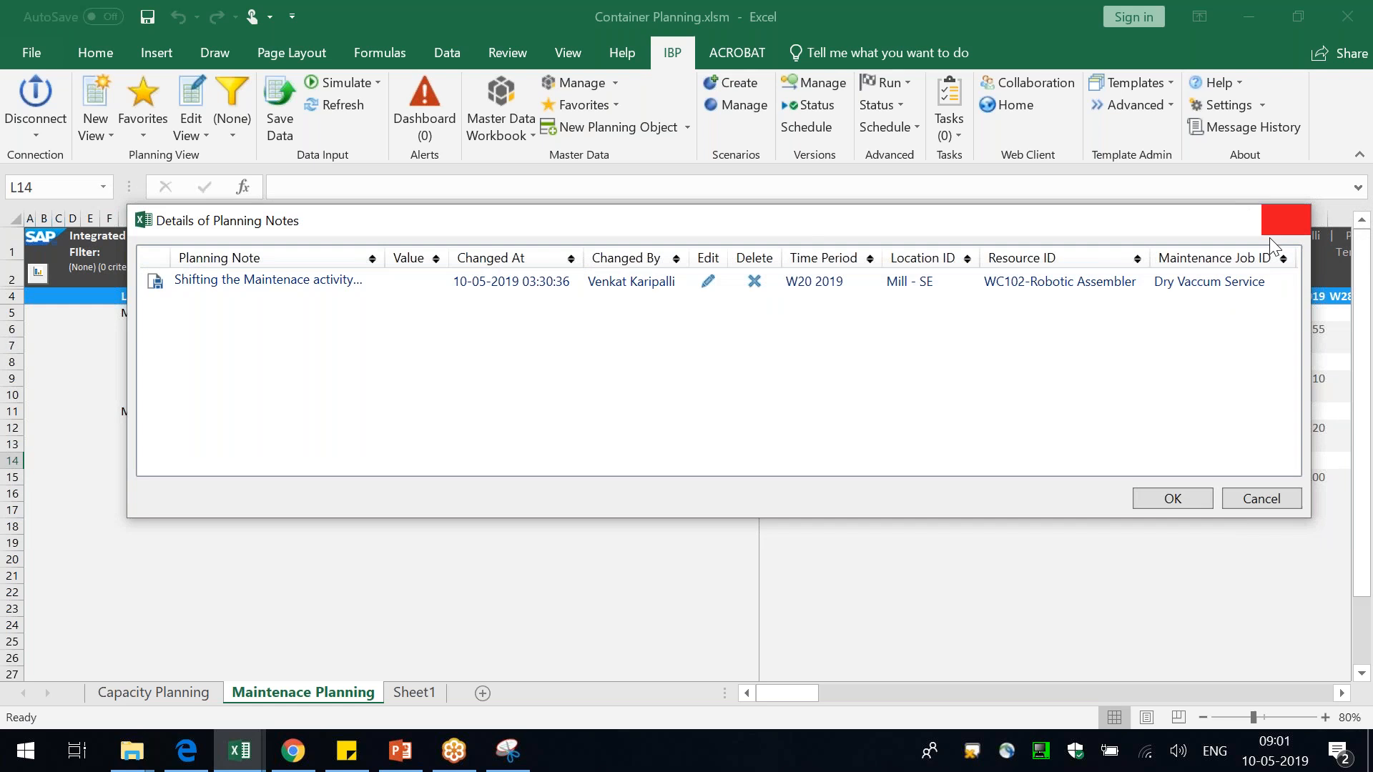
click(1286, 220)
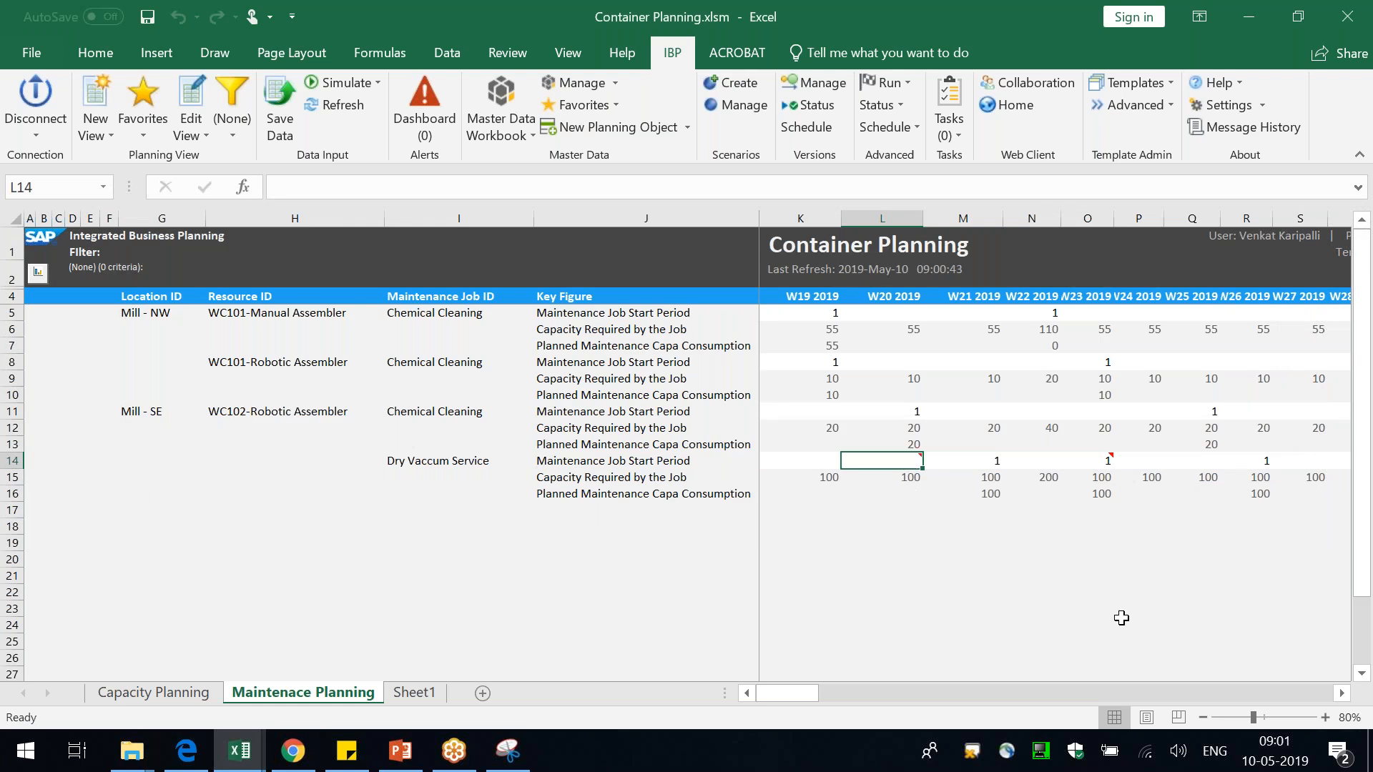
- Set W20 2019's Dry Vaccum Service start period to 1 with planning note "Re-updating the Maintance activity. Team is fine with lowest capacities.High Priority Maintance activity"
text(1)
key(Return)
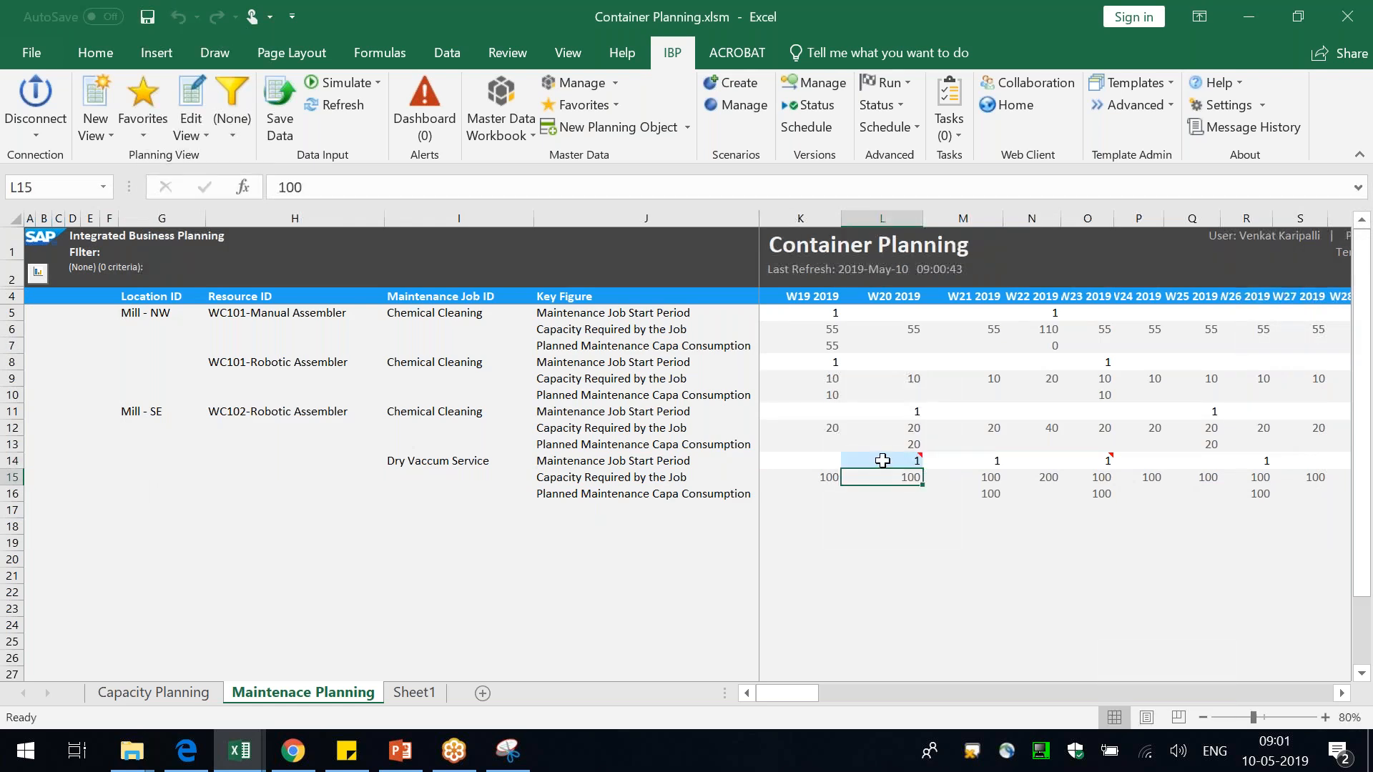
click(895, 459)
right_click(895, 460)
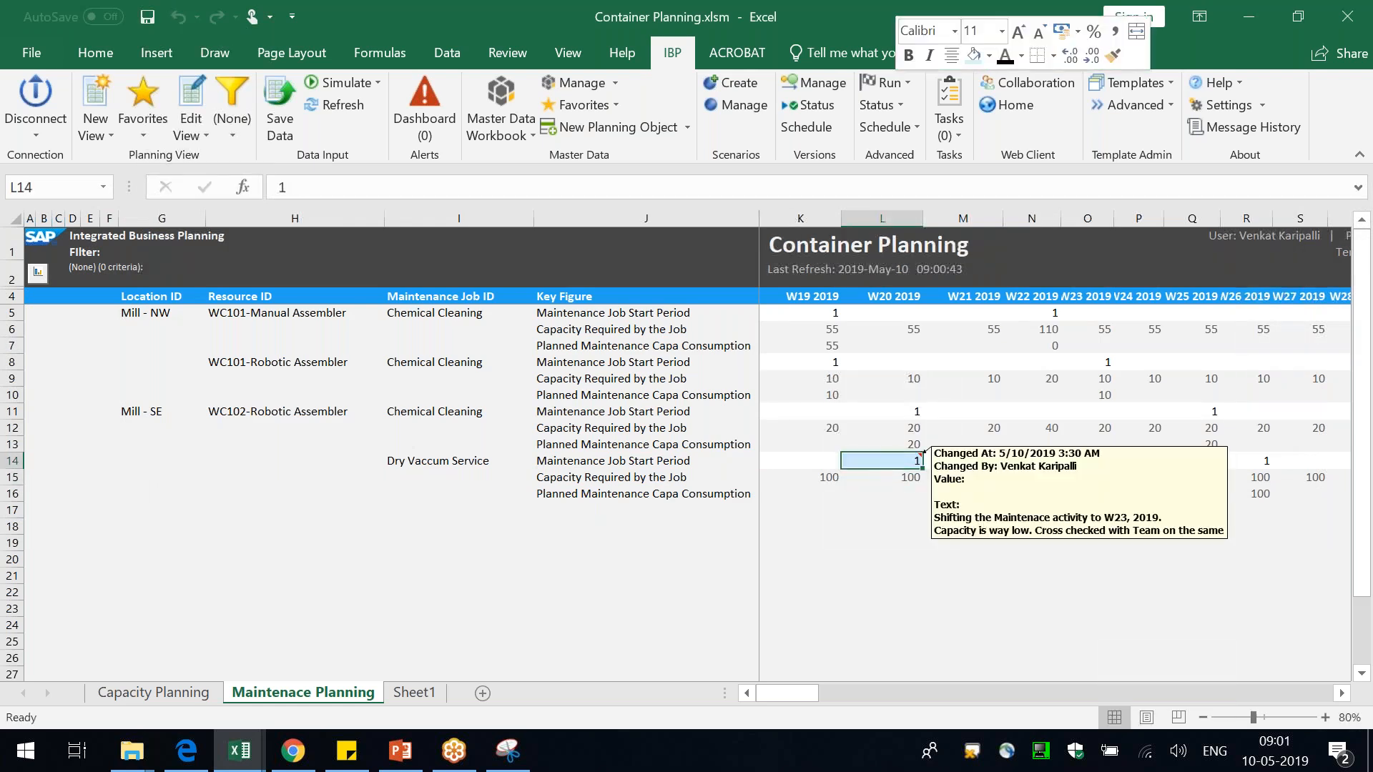
key(Escape)
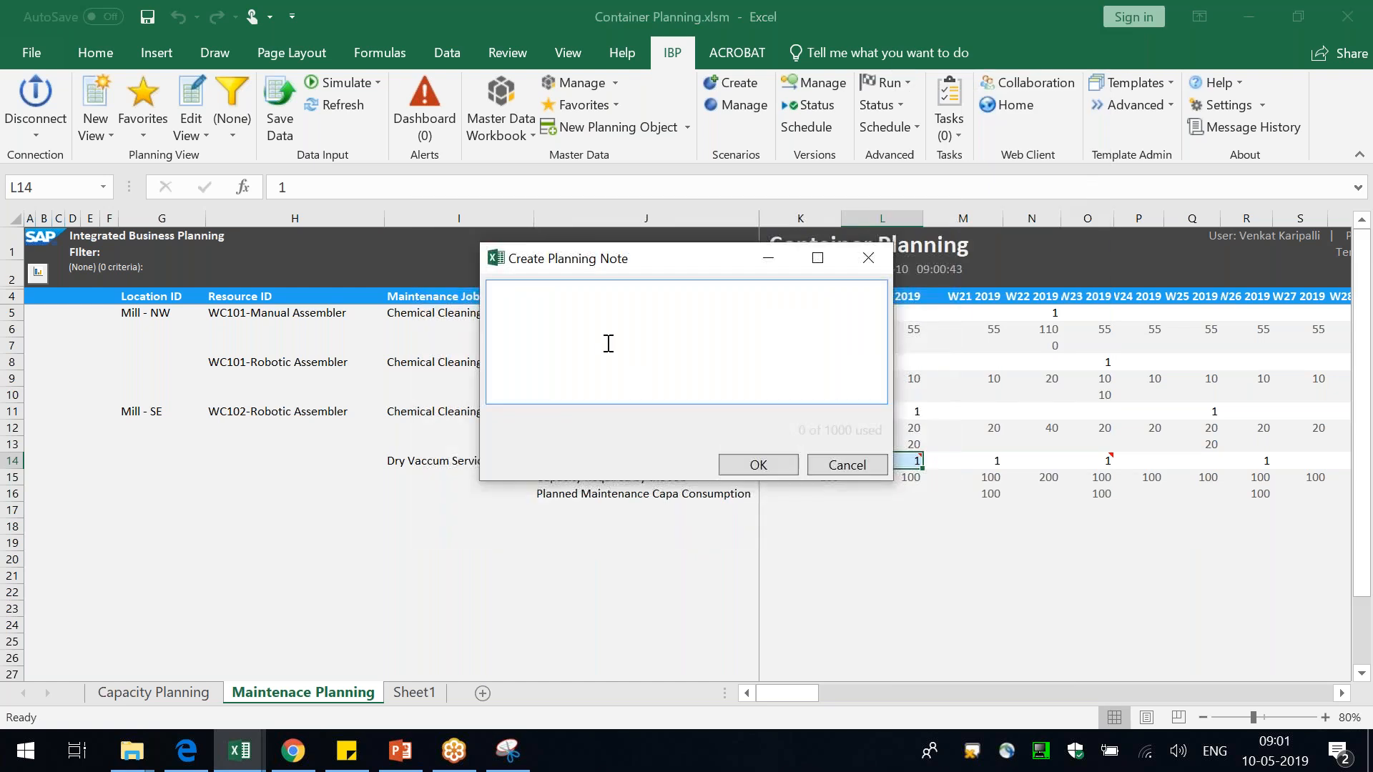
text(Re-updating the Maintance activity.)
key(Return)
text(Team is fine with lowest capacities.High Pritity)
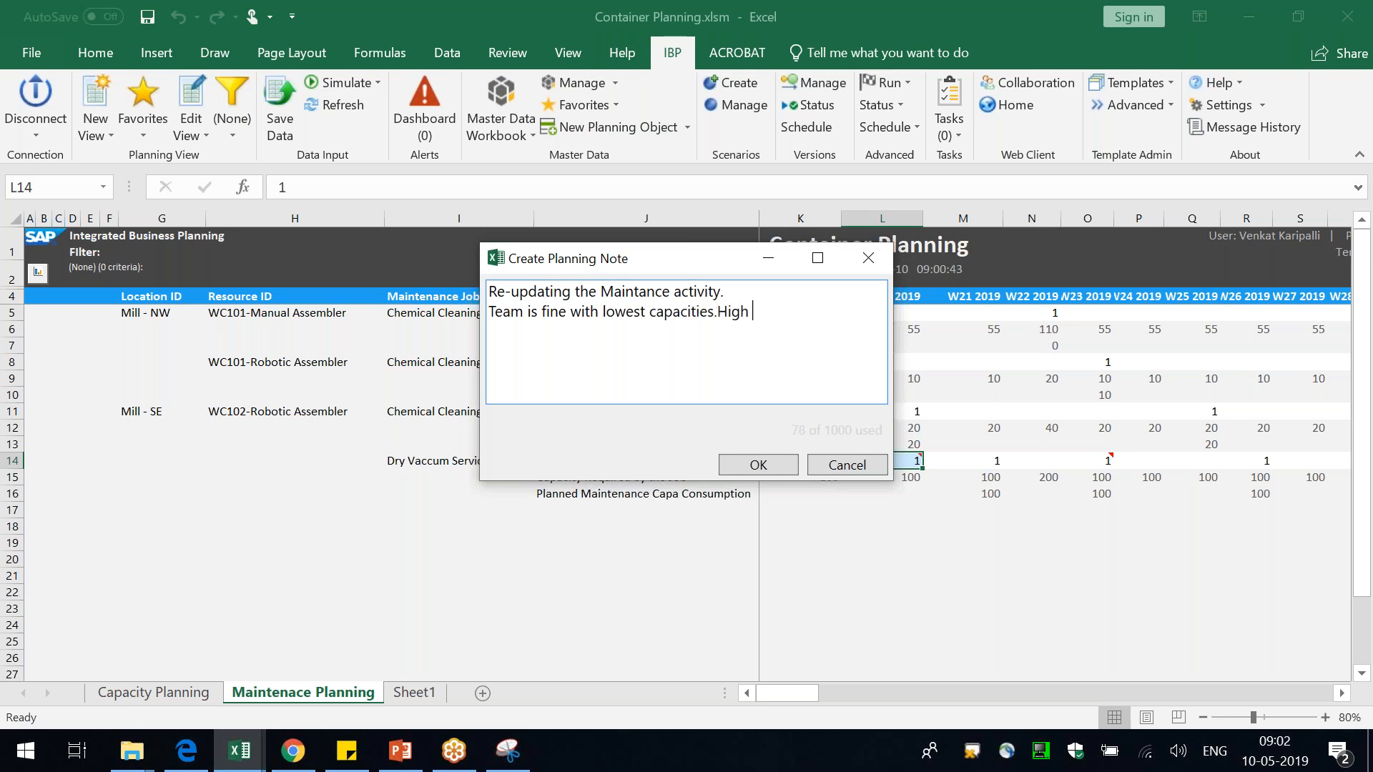
key(BackSpace)
key(BackSpace)
key(BackSpace)
key(BackSpace)
text(prity)
key(BackSpace)
key(BackSpace)
key(BackSpace)
key(BackSpace)
key(BackSpace)
key(BackSpace)
text(ority Maintance activity)
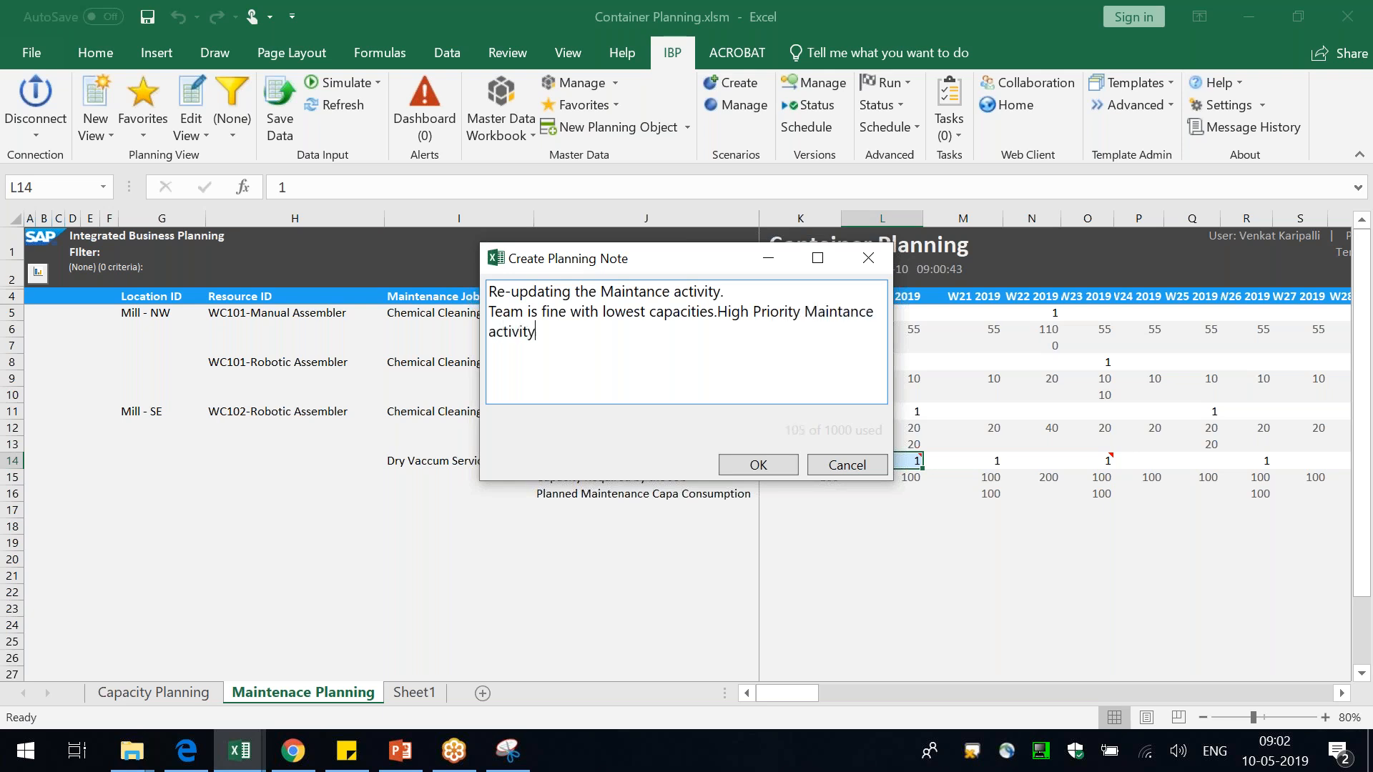
click(771, 463)
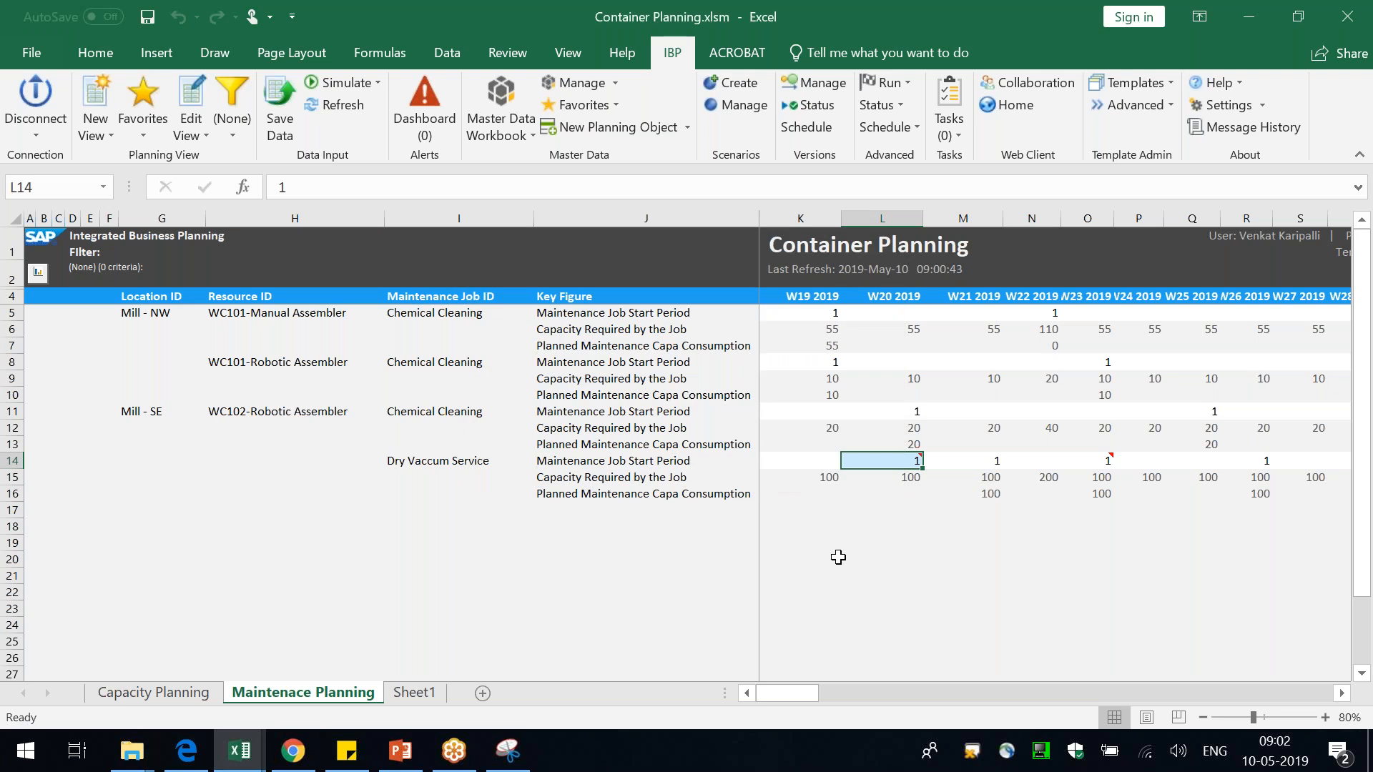
- Save the restored W20 2019 start period and its new planning note, without a reason code or comment
click(283, 115)
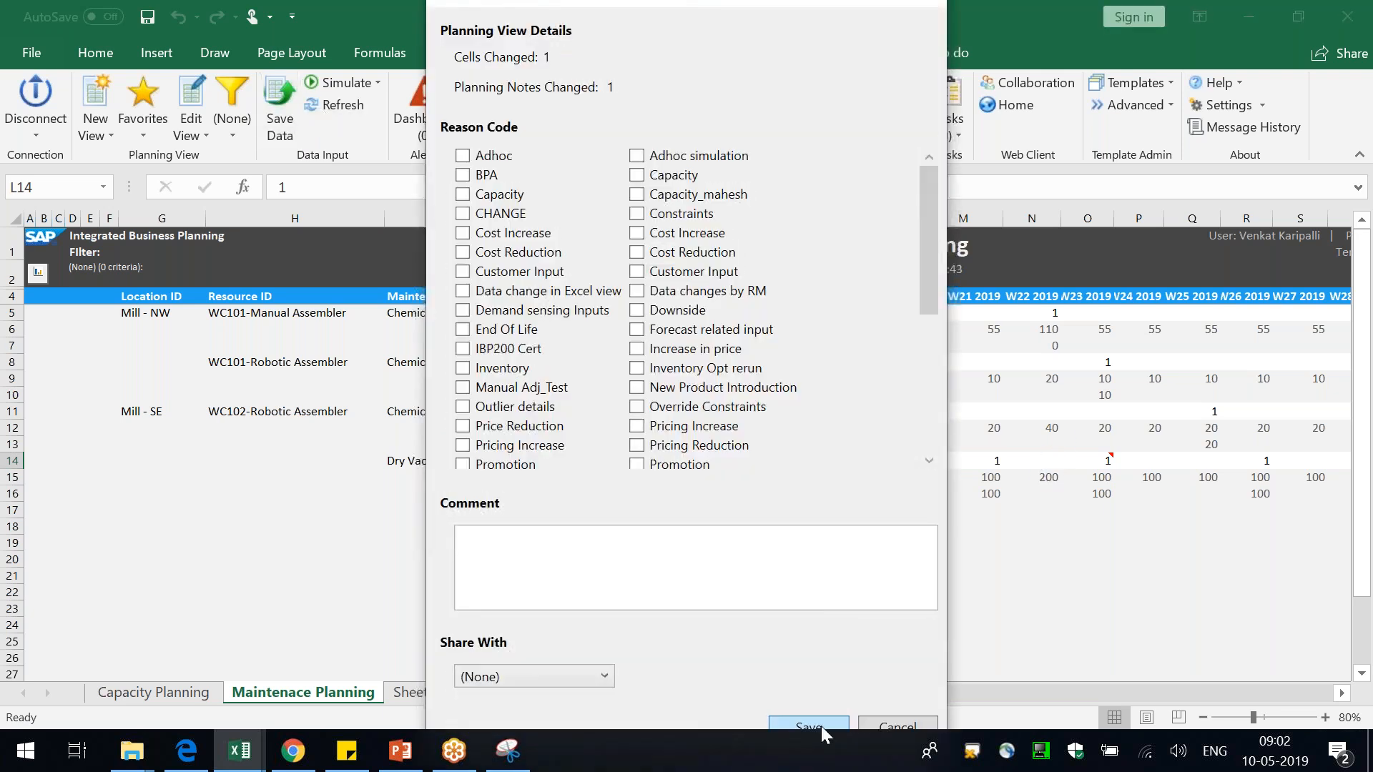
click(821, 726)
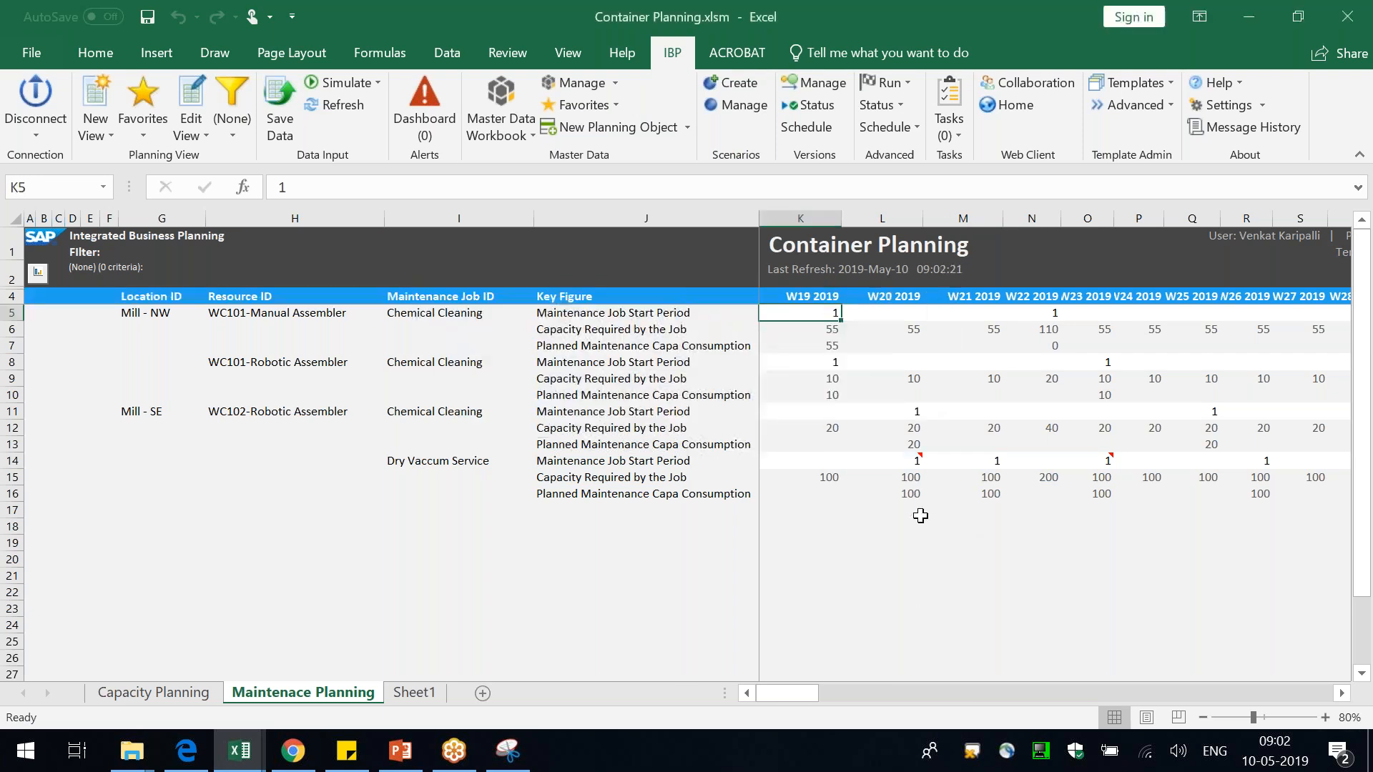
- Examine the full planning note history of the Dry Vaccum Service start period in W20 2019 in an enlarged window
click(911, 493)
click(906, 459)
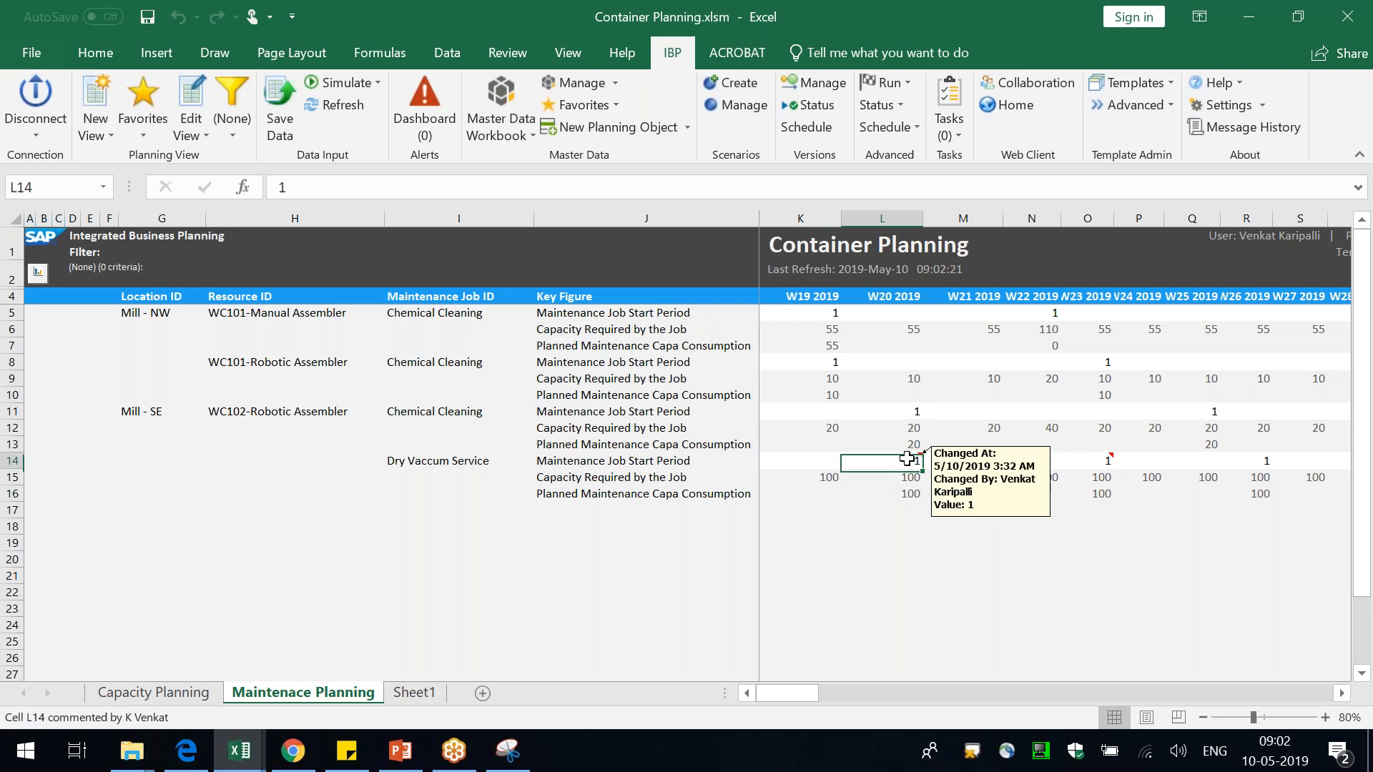
right_click(912, 460)
click(1019, 98)
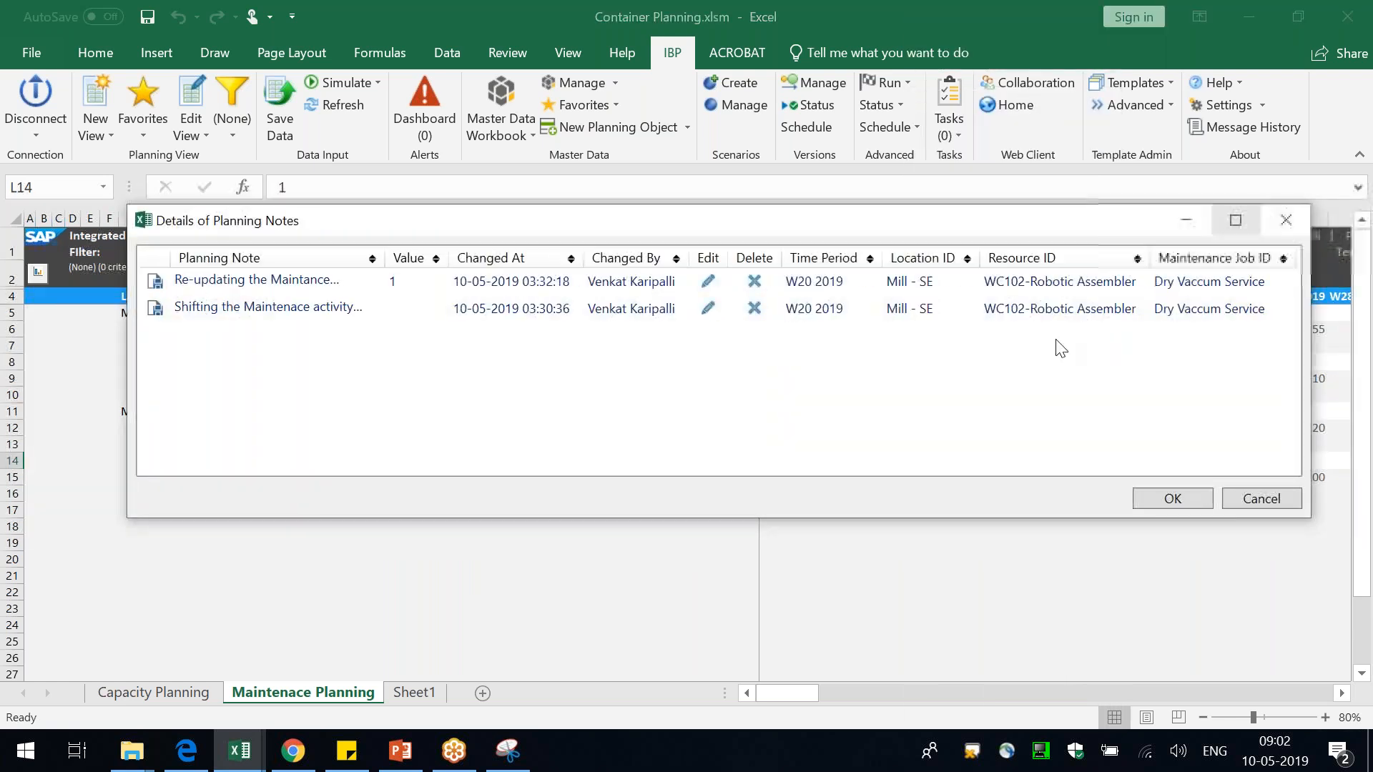
click(1235, 221)
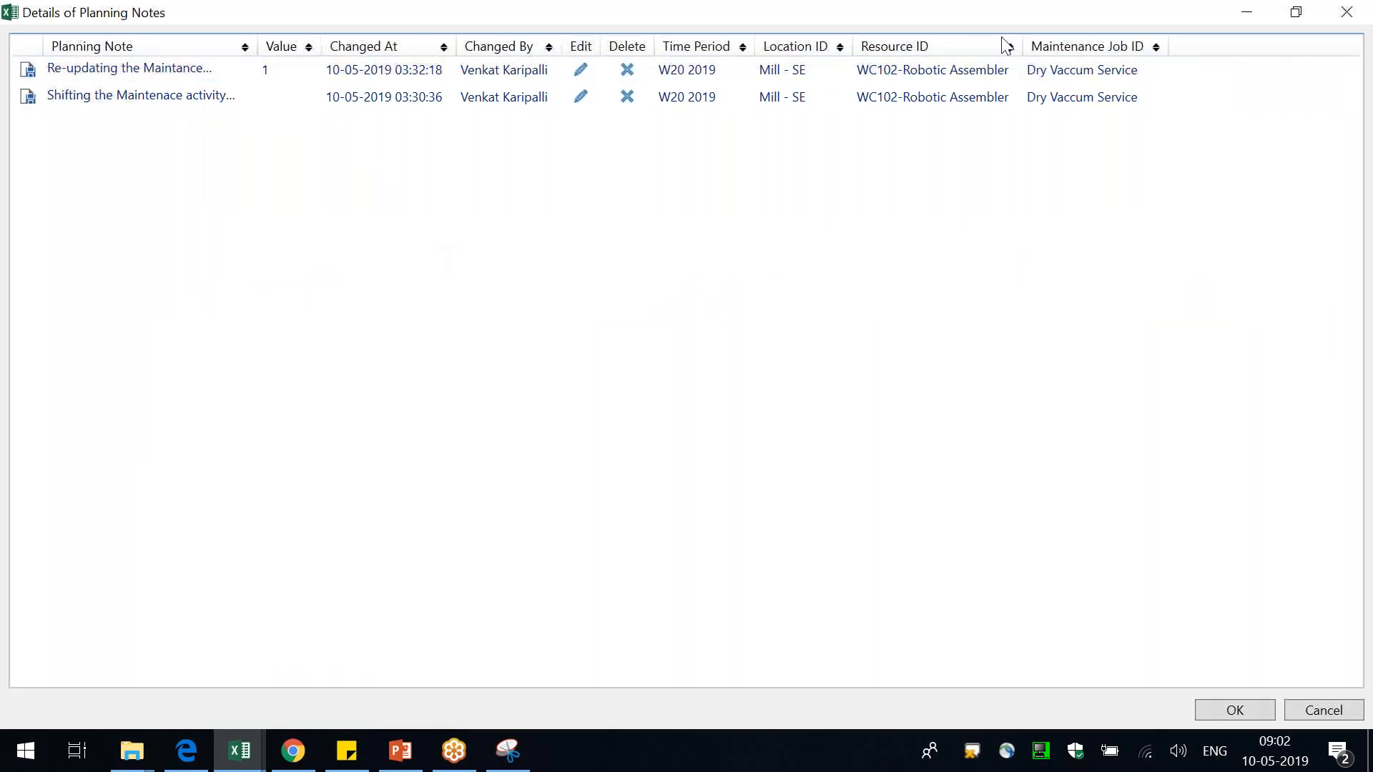
click(1344, 13)
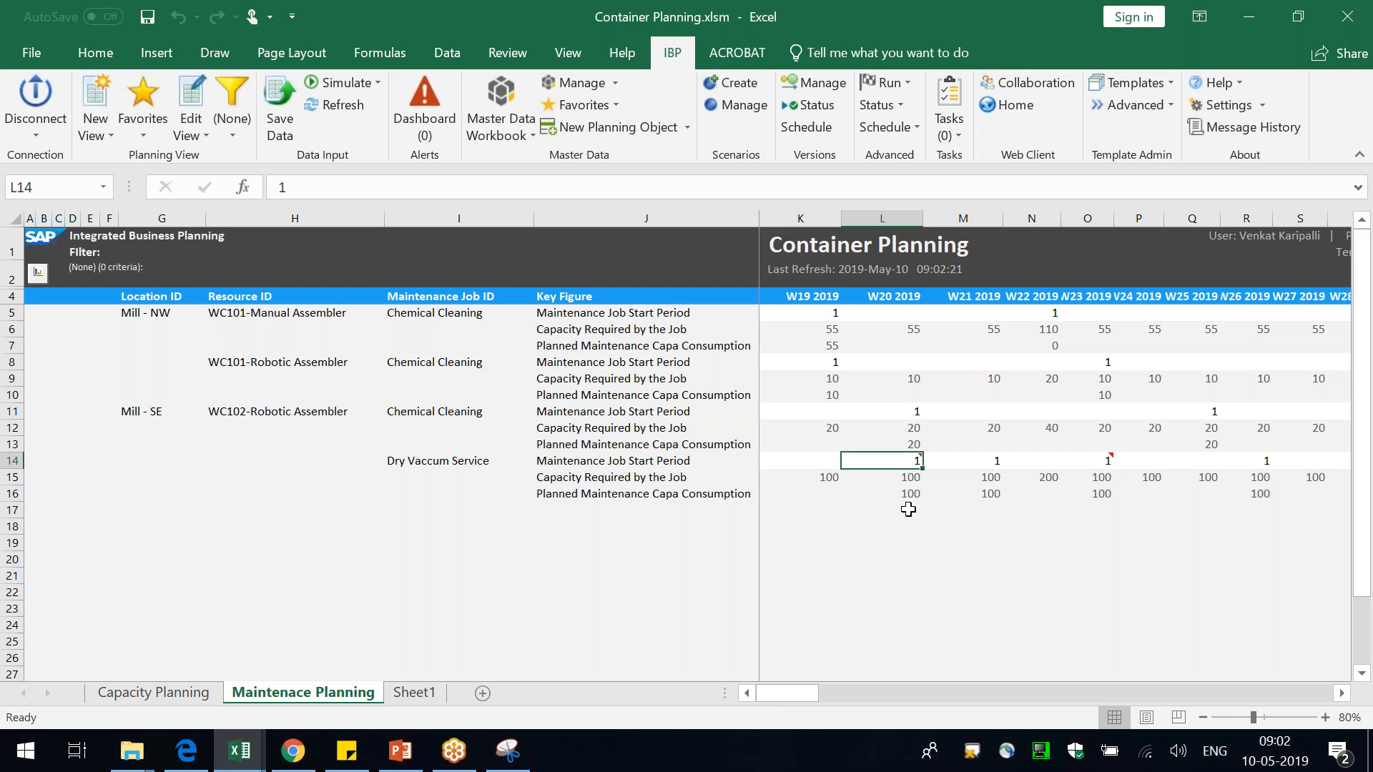
- Review the details of the planning note on the Dry Vaccum Service start period in W23 2019
click(1102, 462)
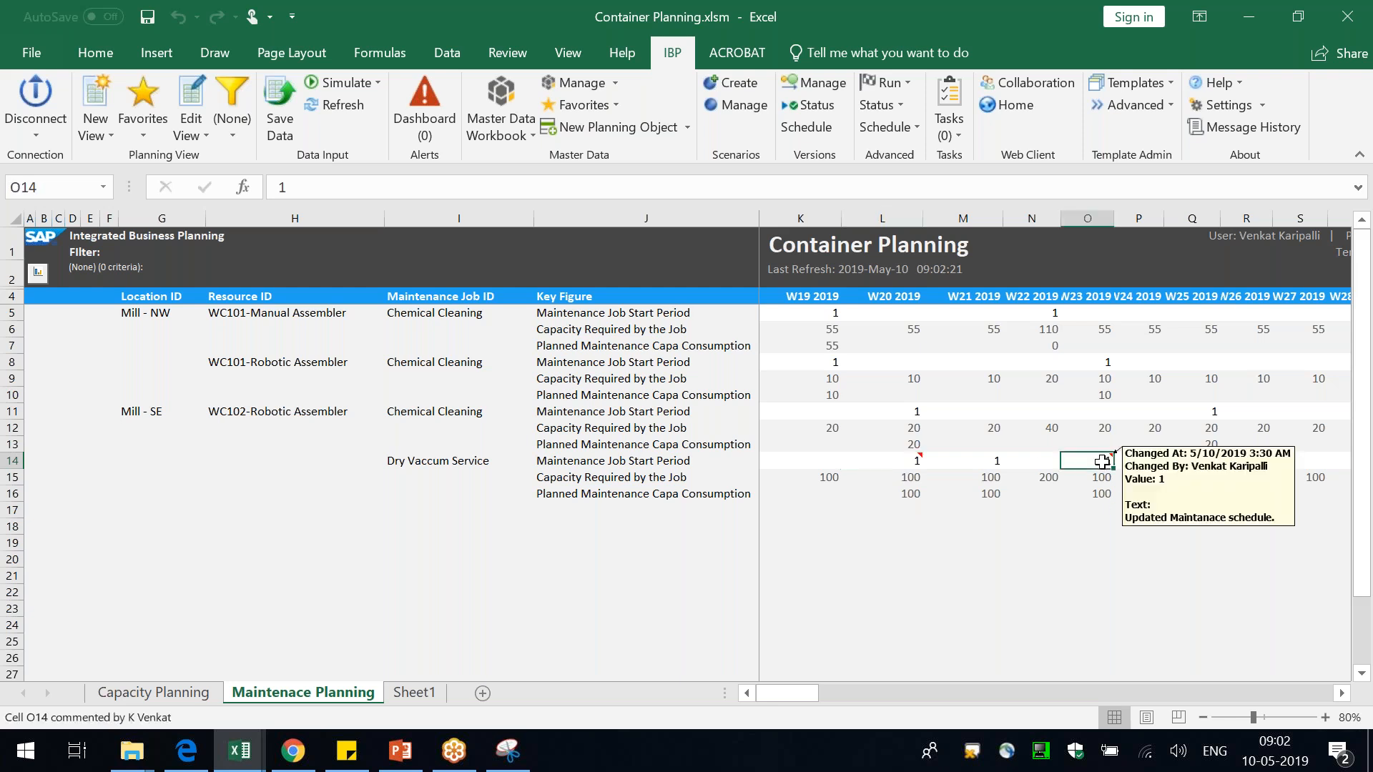
right_click(1101, 461)
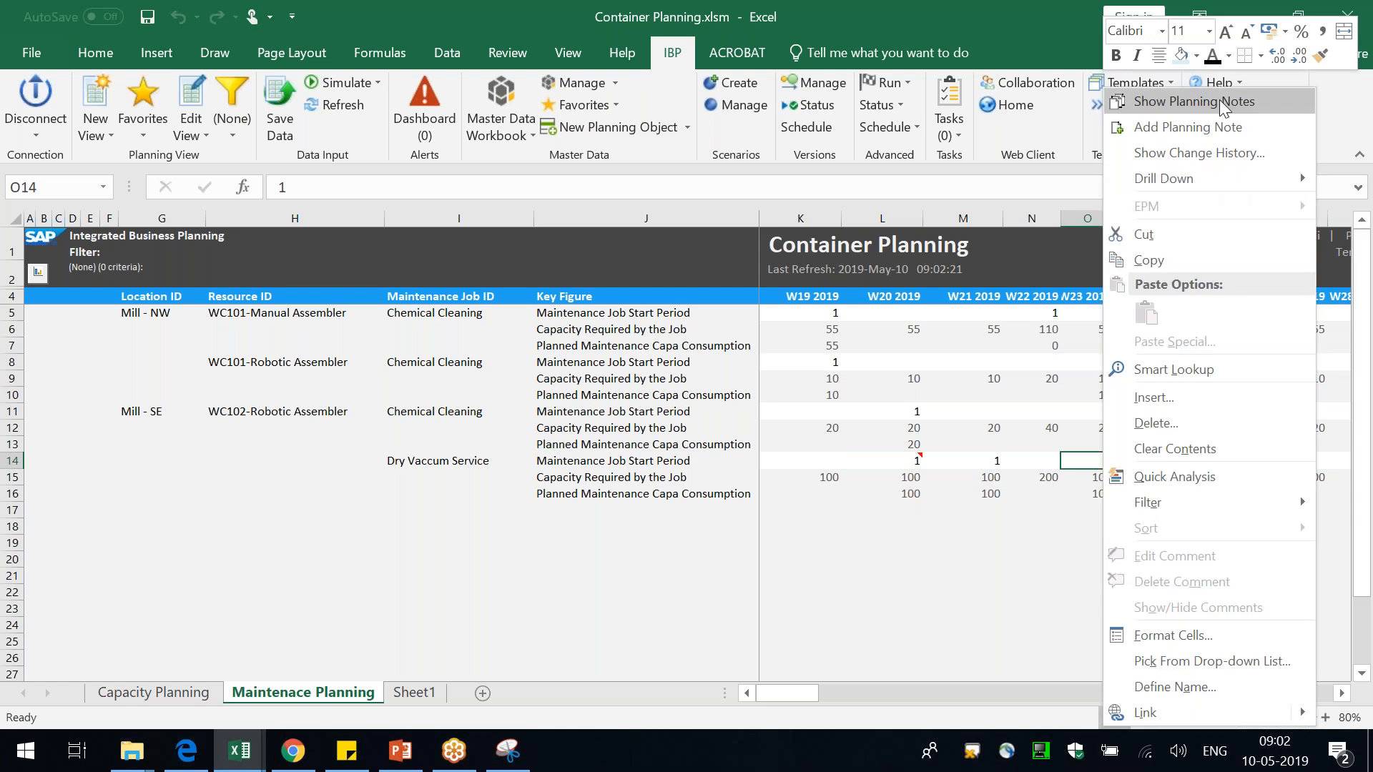
click(1159, 98)
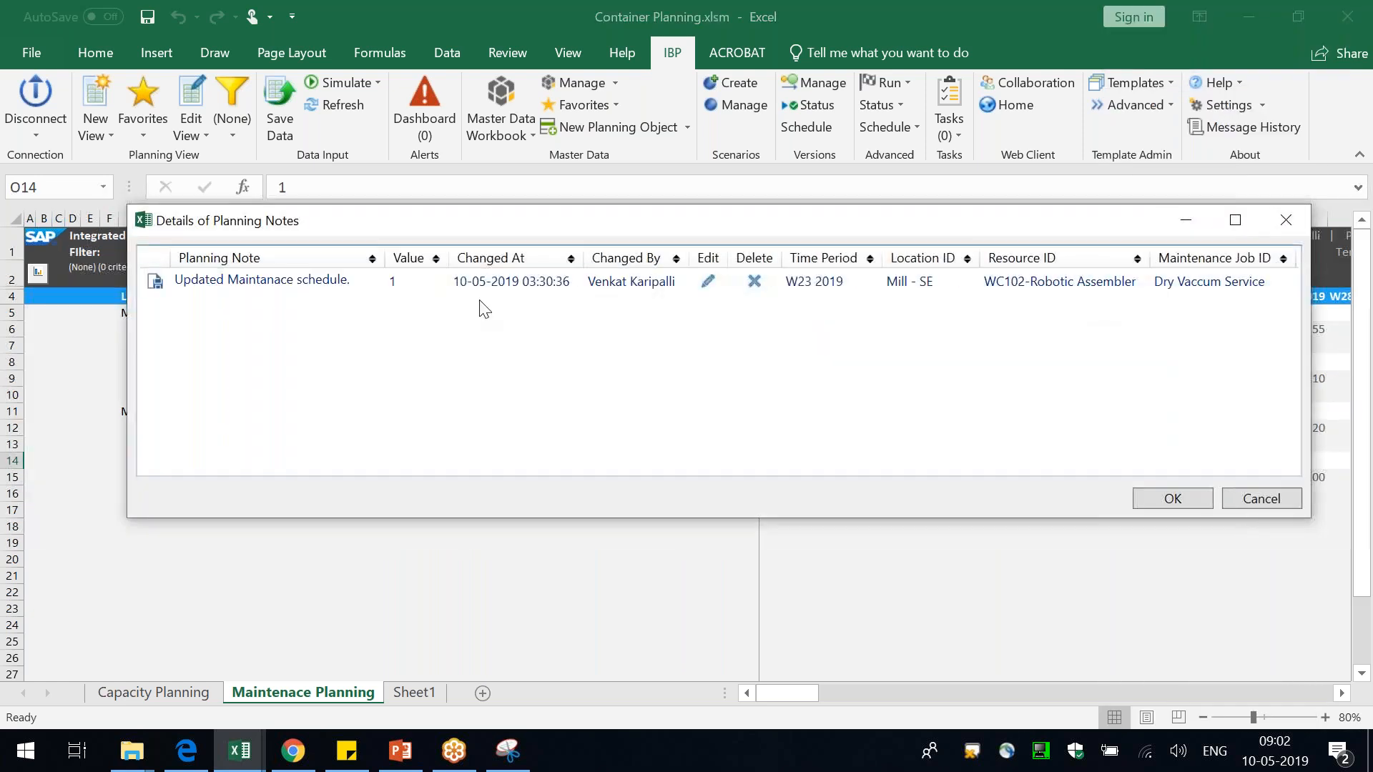
click(1286, 220)
click(907, 587)
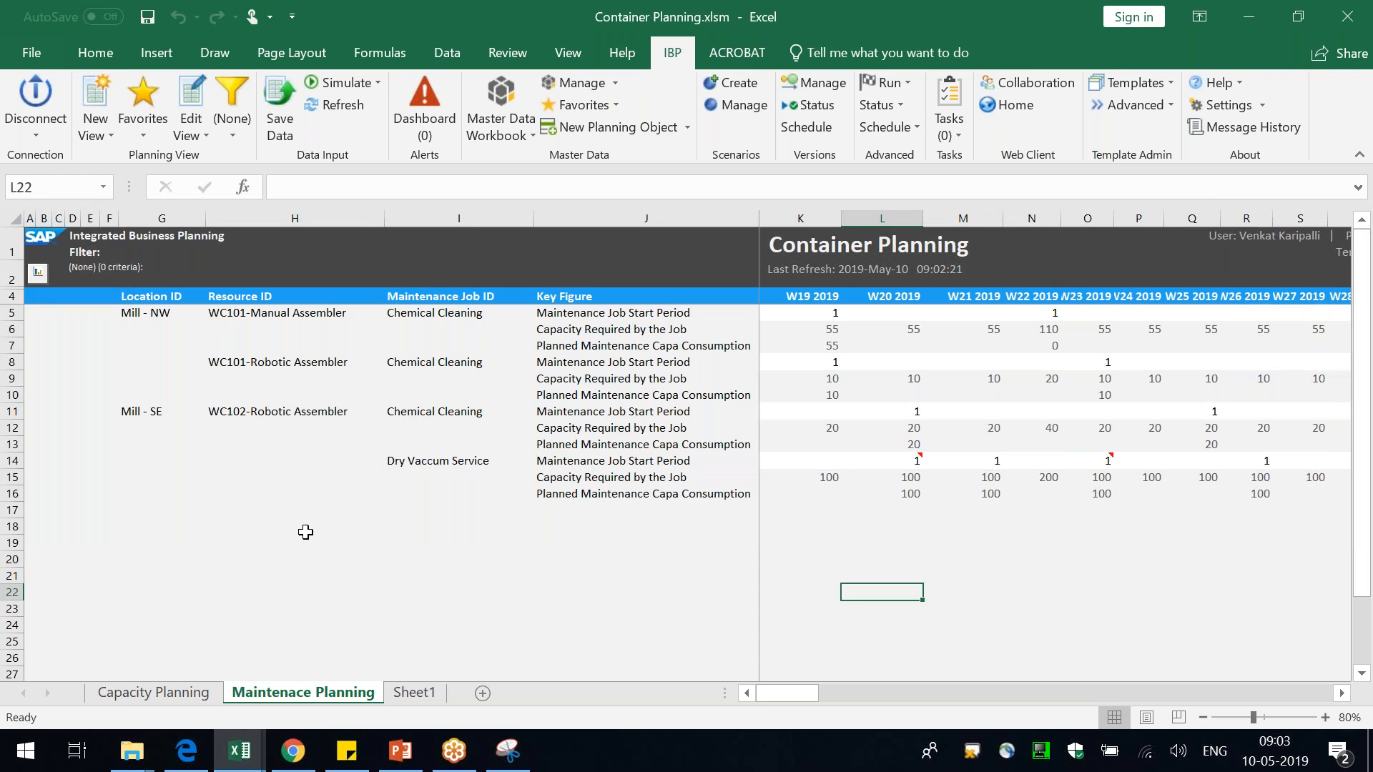
- Remove the Maintenance Job ID attribute from the maintenance planning view to aggregate the key figures by resource
right_click(429, 411)
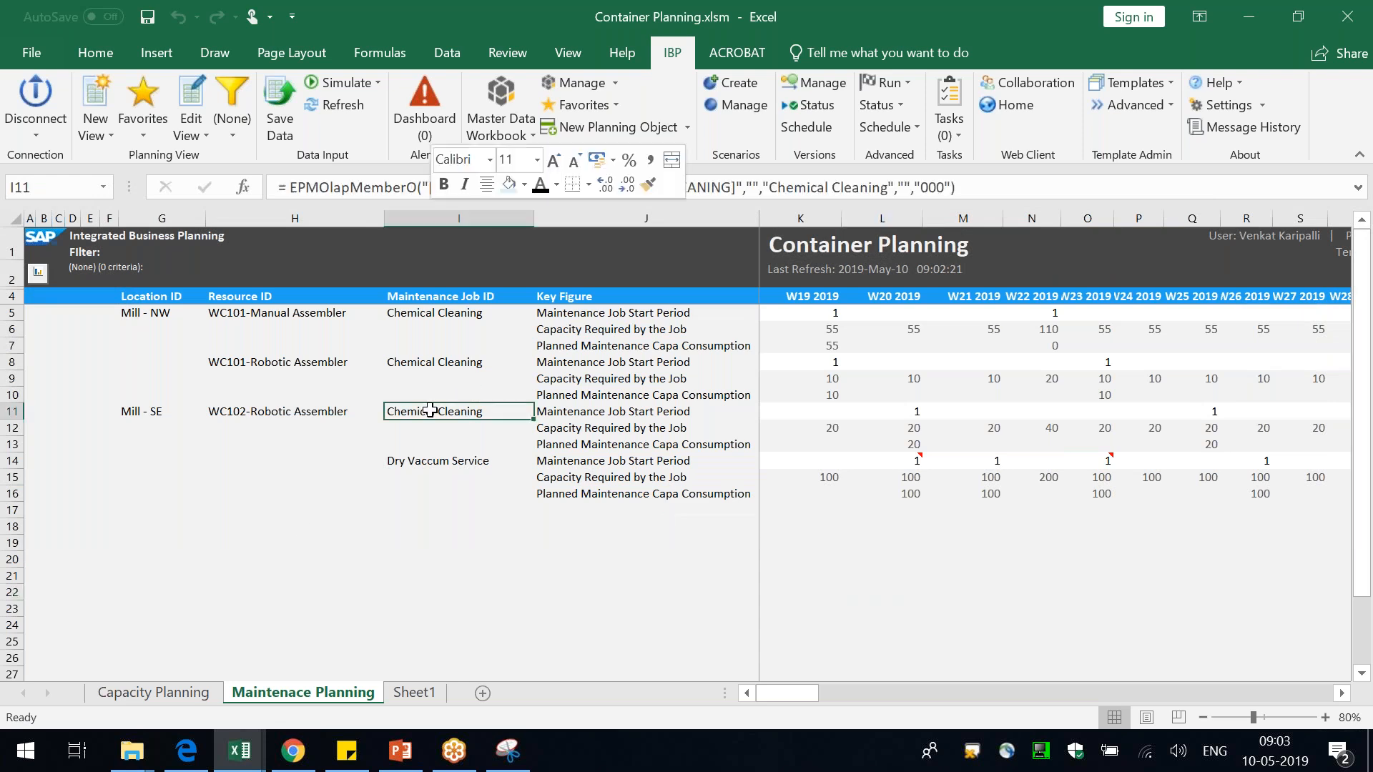
mouse_move(522, 223)
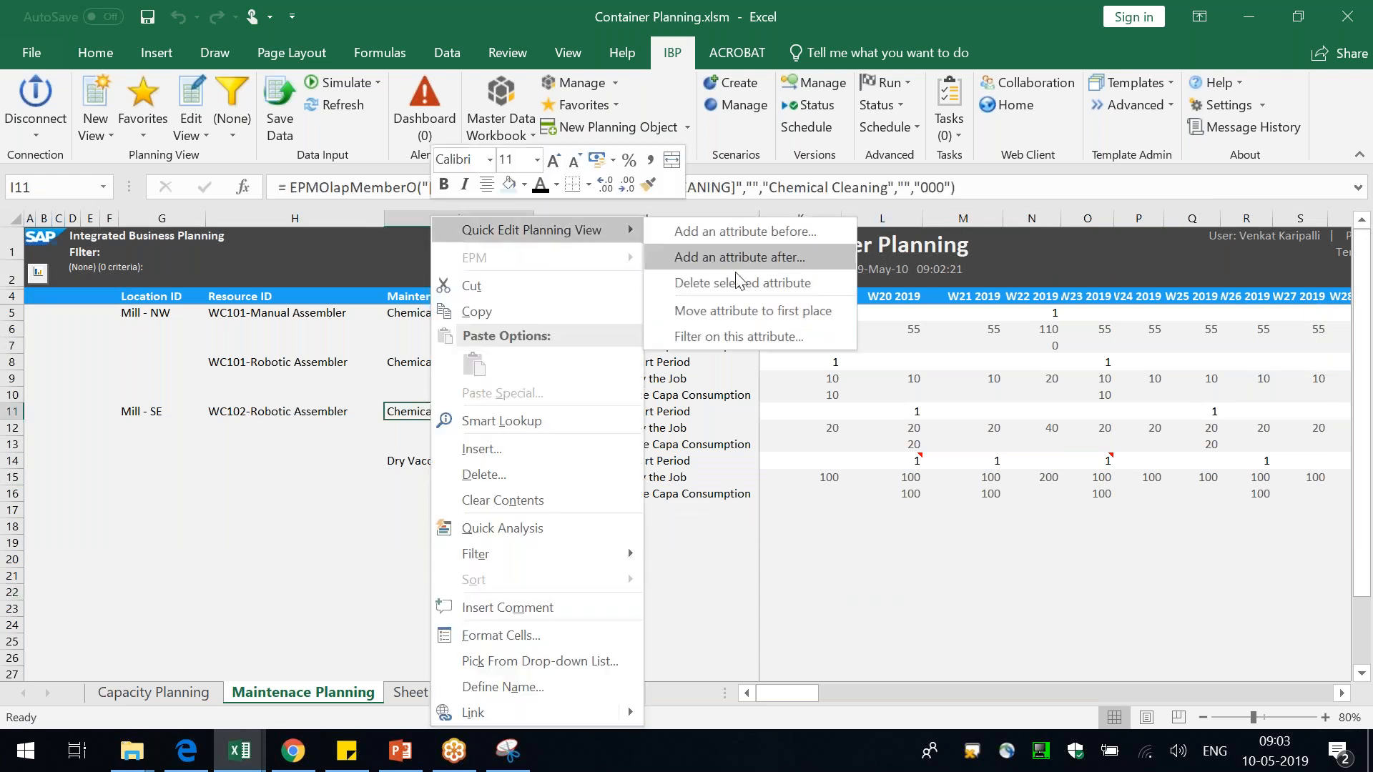
click(726, 392)
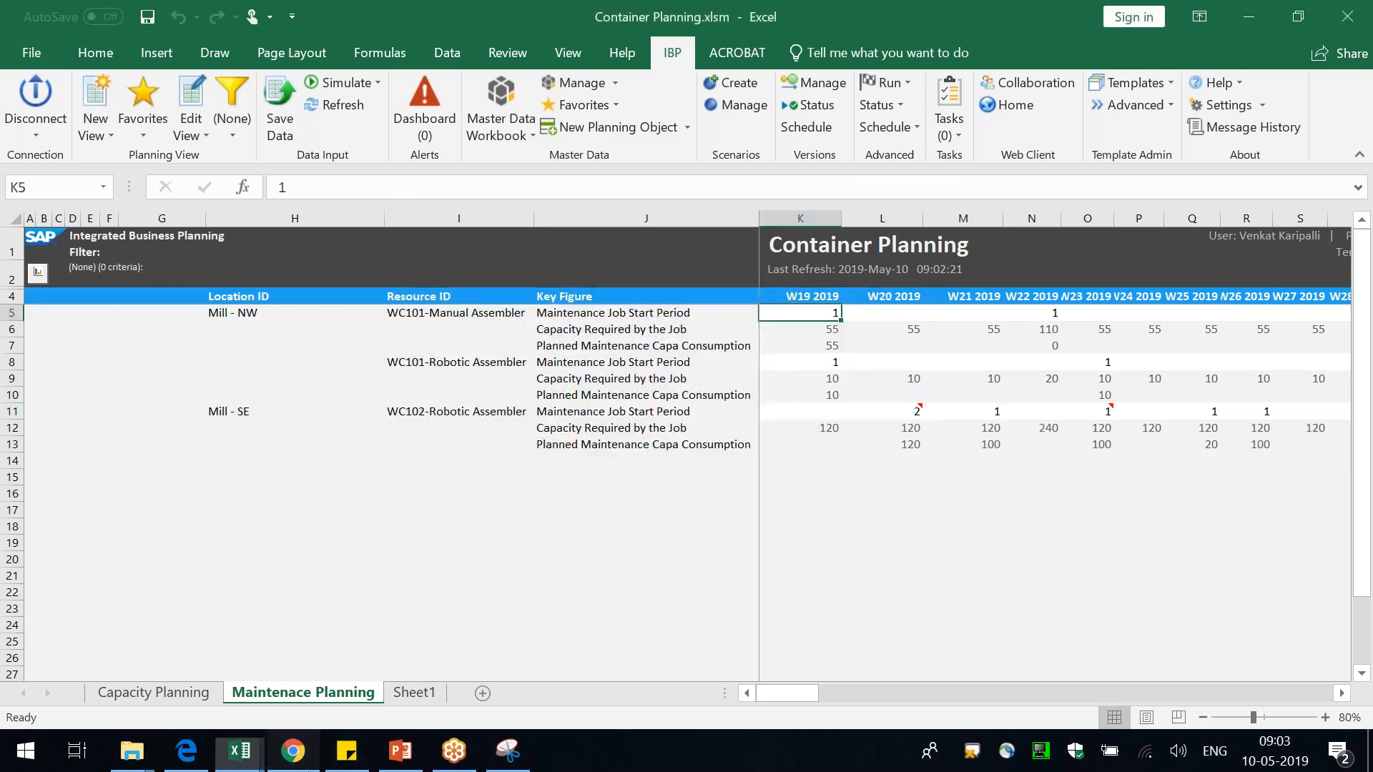
- Switch to the IBP Configuration in Chrome and check the settings of key figure ZMAINTENANCEJOBSTARTPERIOD, returning to the Excel planning view
click(280, 763)
key(ctrl+Tab)
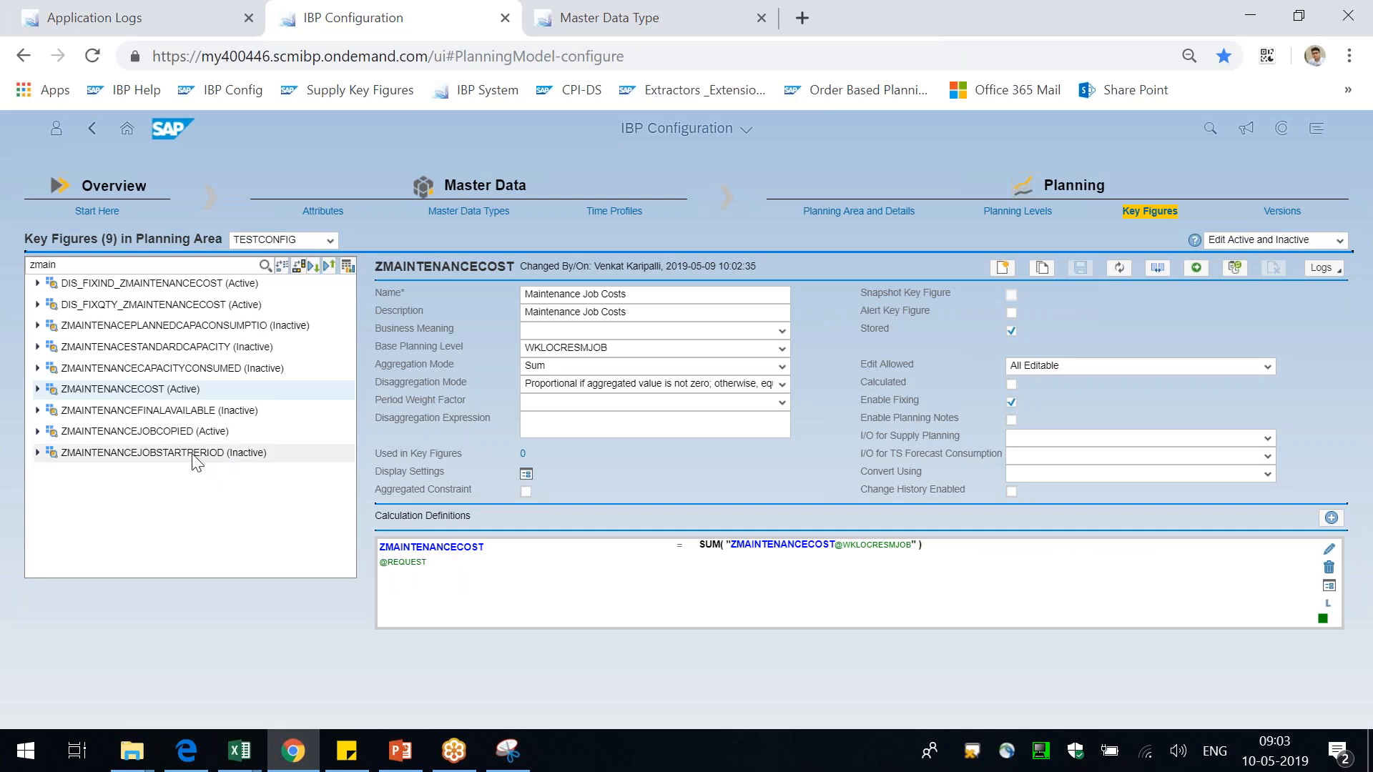
click(194, 457)
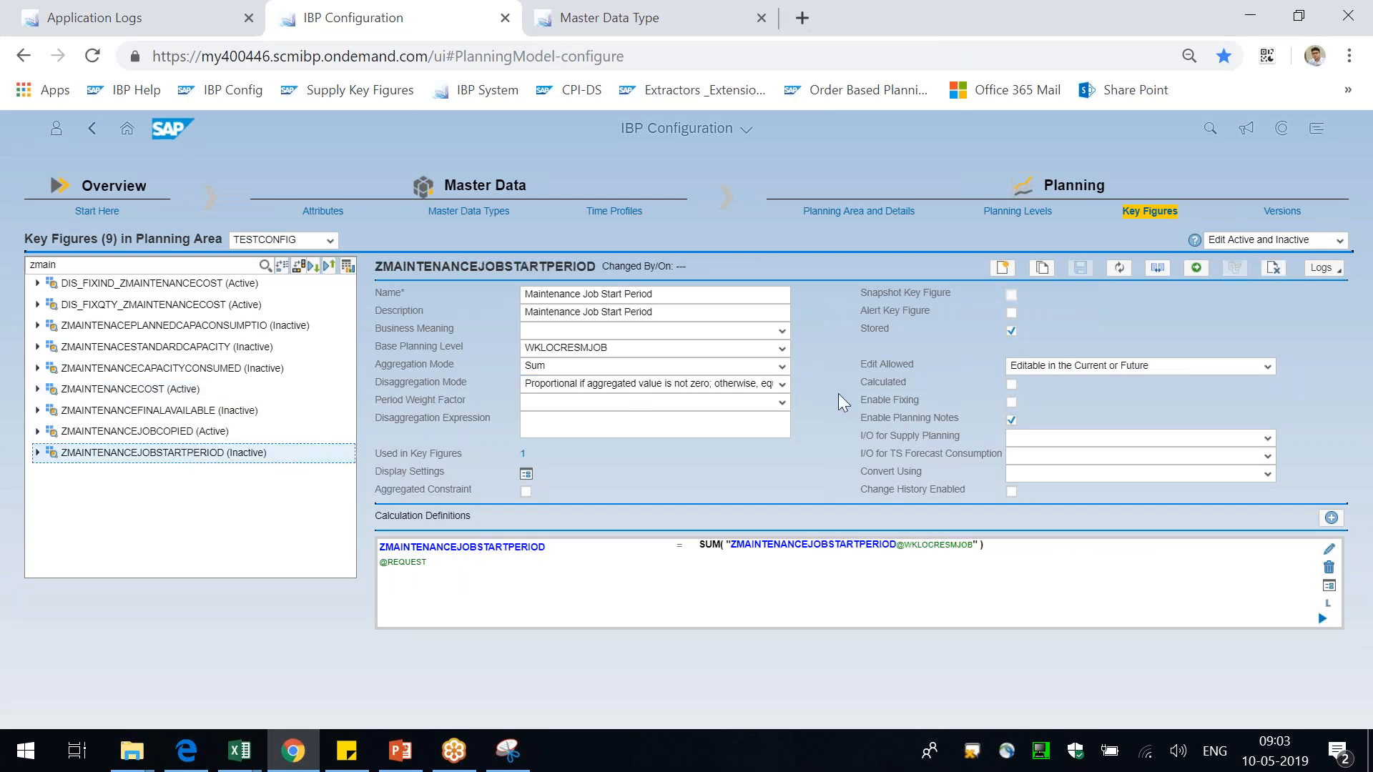
key(alt+Tab)
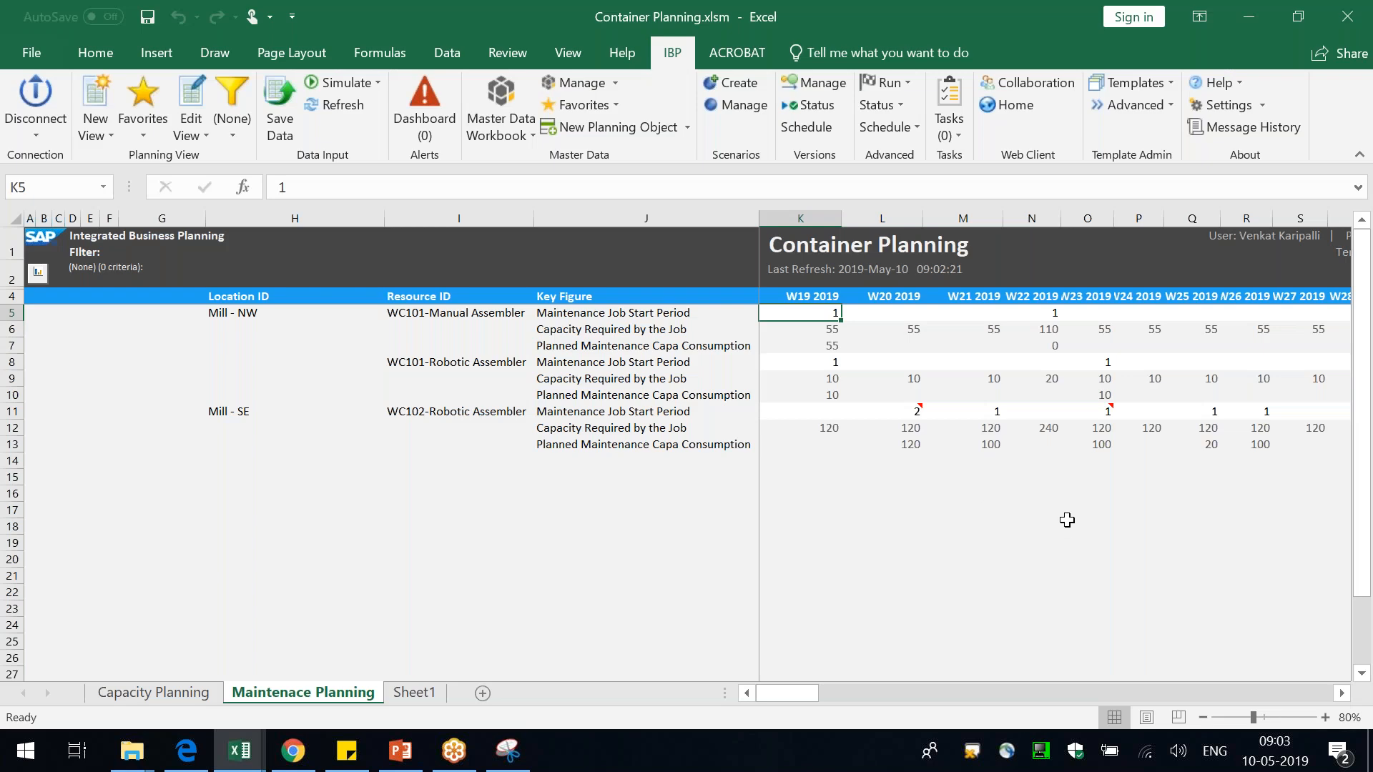
- Narrow the Location ID column of the planning view
key(Right)
key(Right)
key(Right)
key(Right)
key(Right)
key(Right)
key(Right)
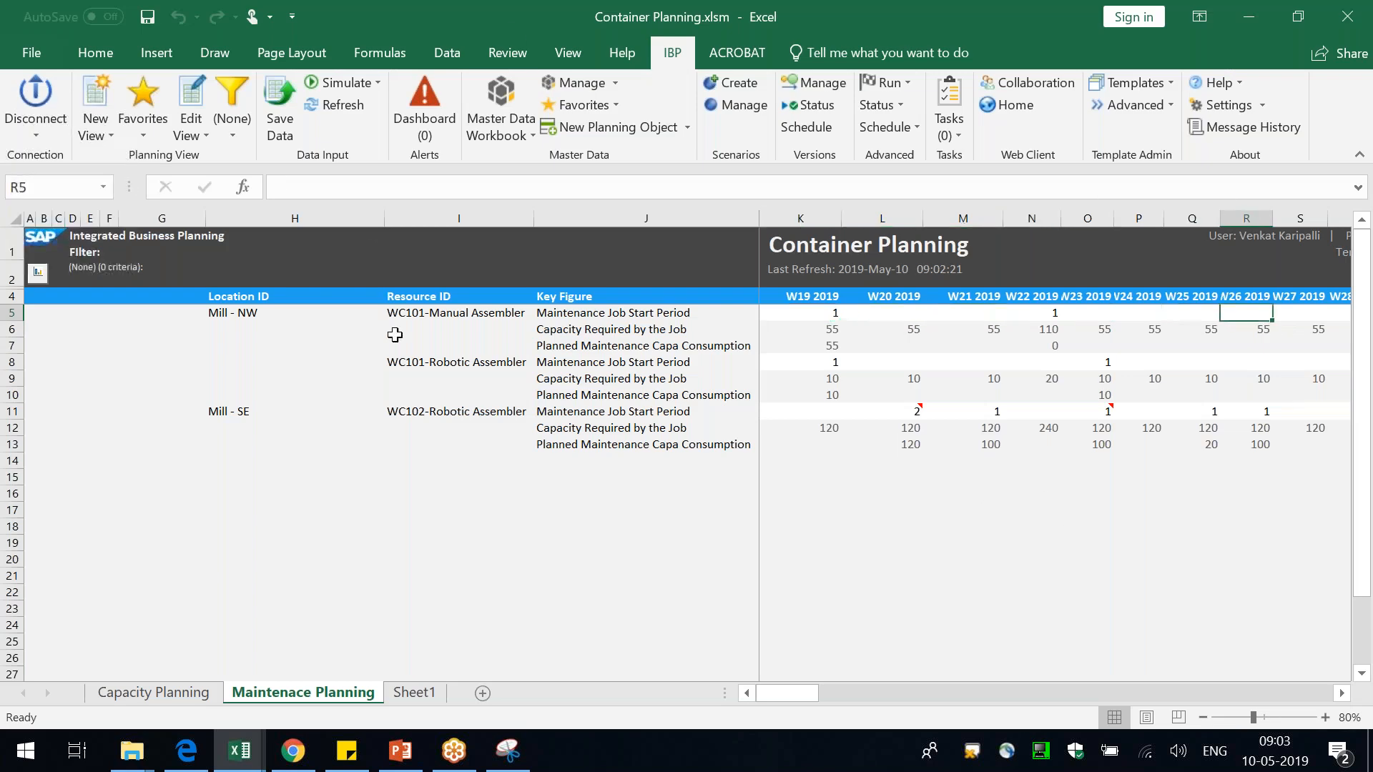
drag(387, 219, 308, 218)
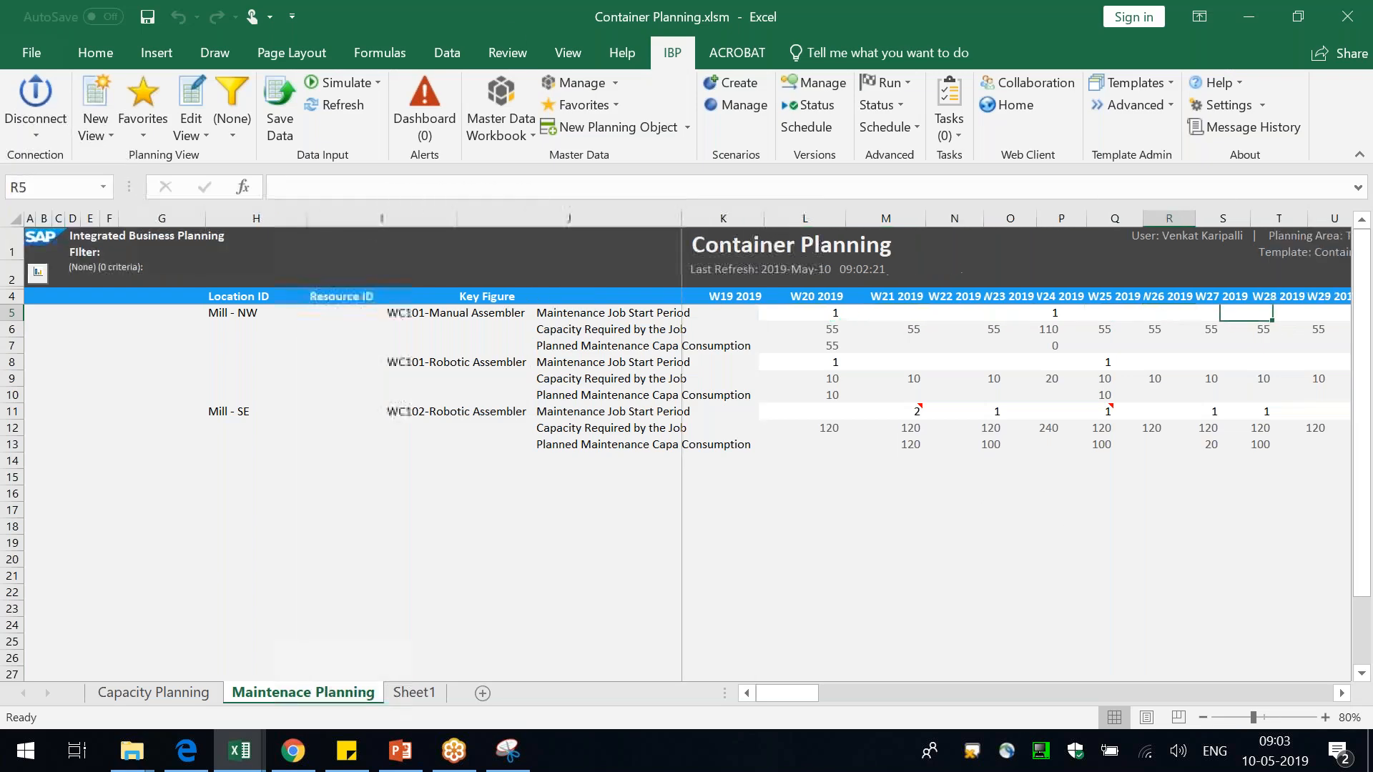
- Widen the W33 2019 and W32 2019 columns
click(1338, 693)
click(1338, 694)
click(1336, 697)
click(1336, 696)
click(1336, 697)
click(1336, 697)
click(1336, 697)
click(1336, 697)
click(1336, 697)
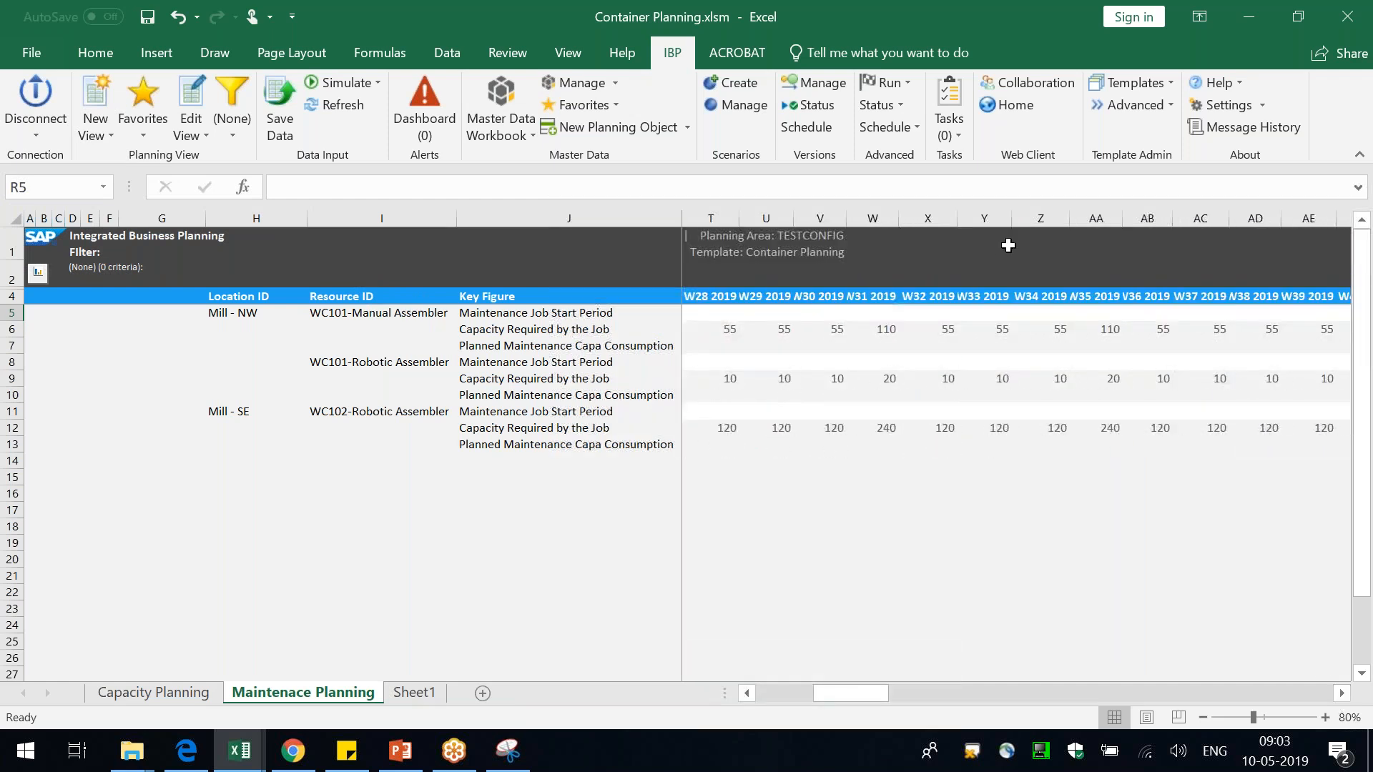
drag(1012, 218, 1049, 218)
drag(959, 218, 974, 219)
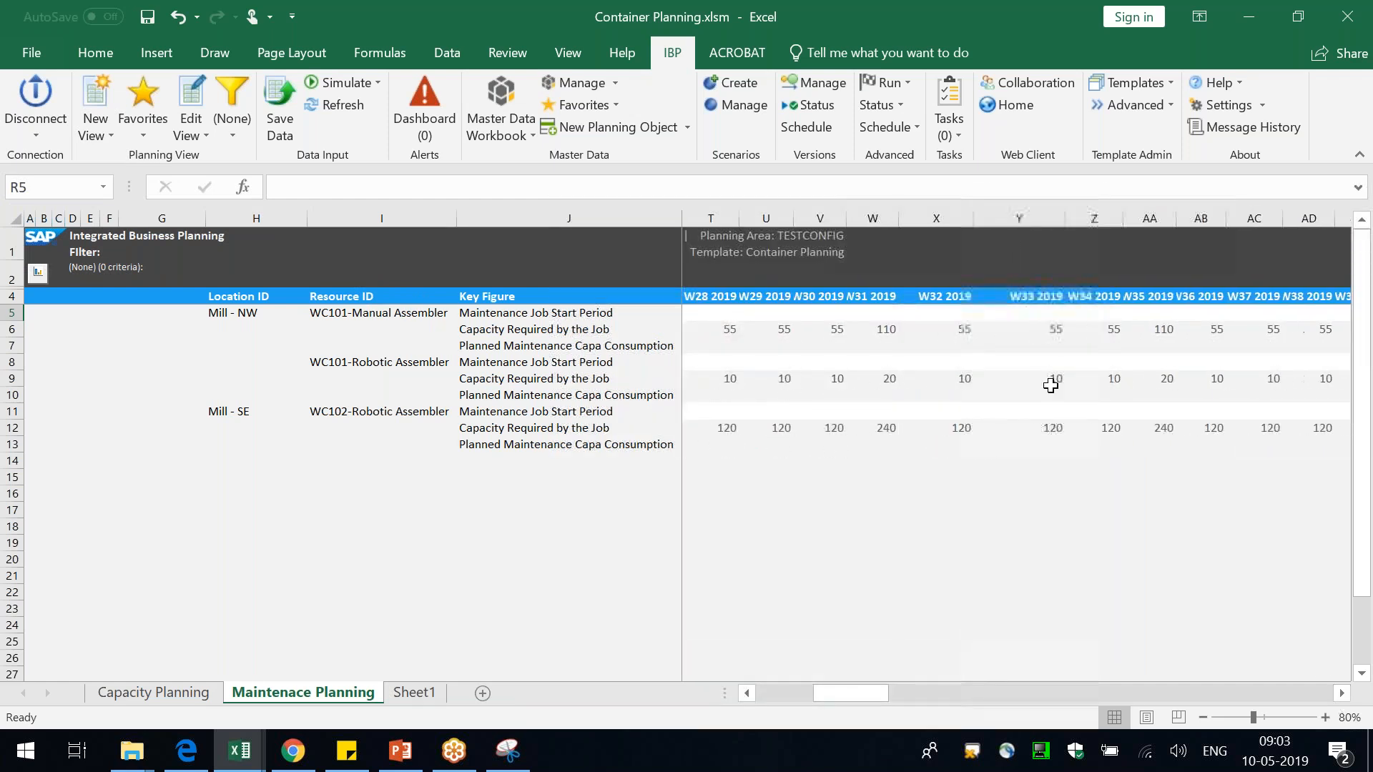
- Set the Maintenance Job Start Period of WC102-Robotic Assembler at Mill - SE to 1 in W33 2019, leaving it unsaved
click(1020, 411)
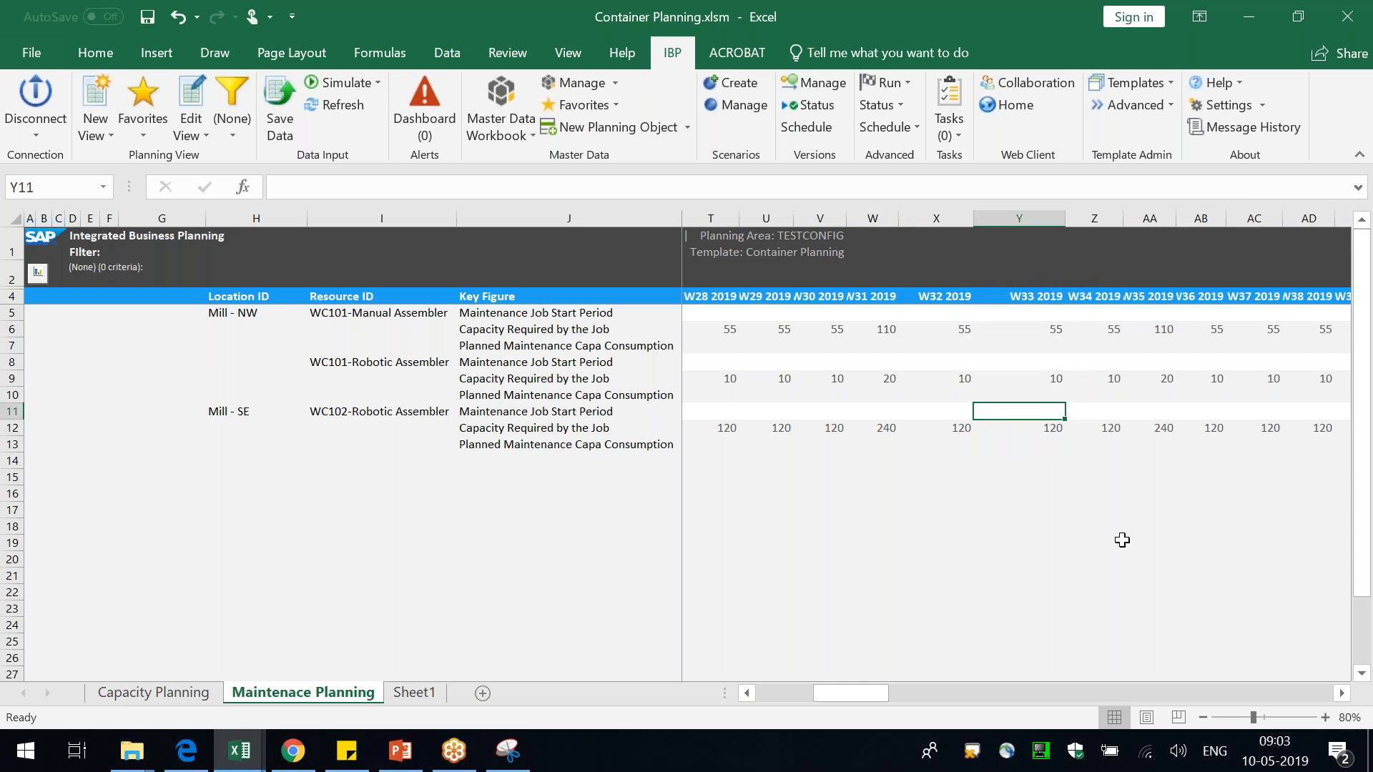
text(1)
key(Return)
drag(874, 379, 760, 392)
click(941, 487)
click(1023, 413)
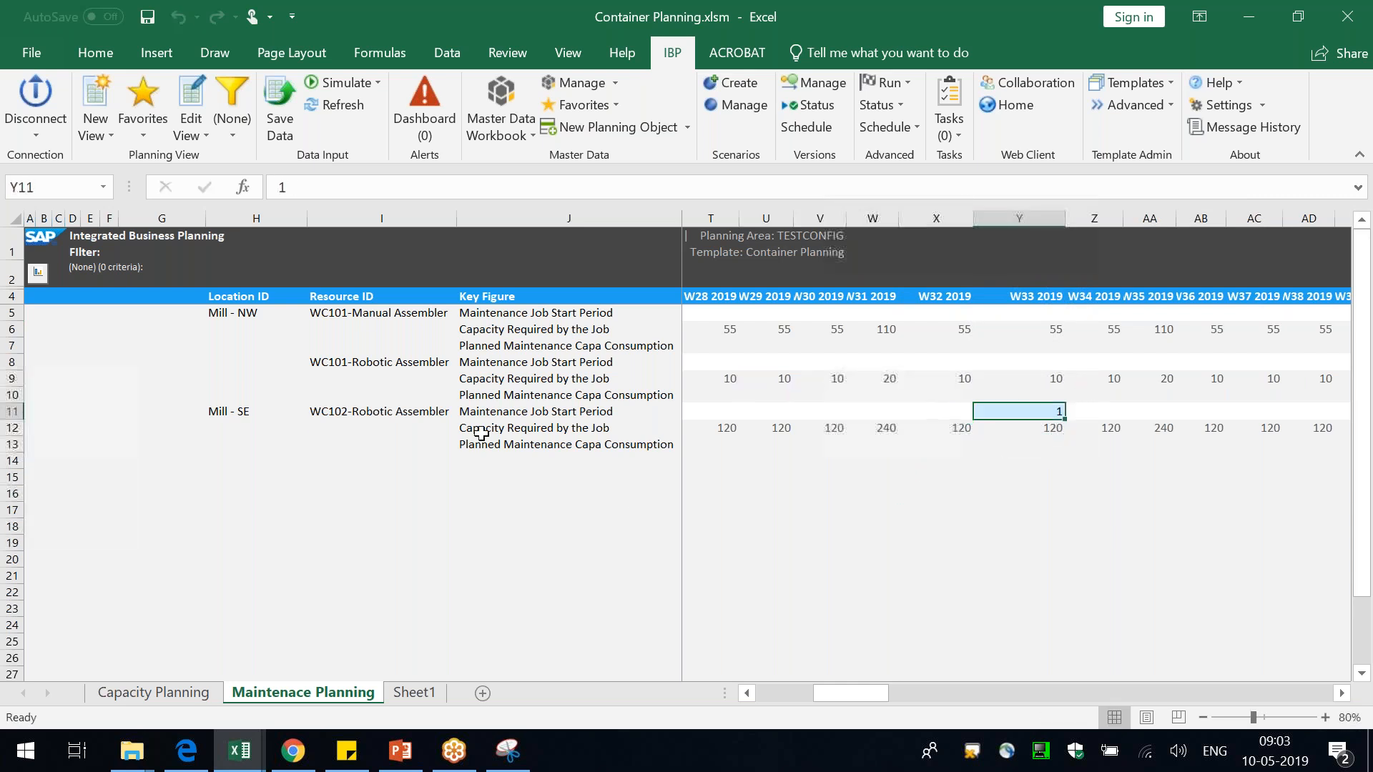
click(402, 409)
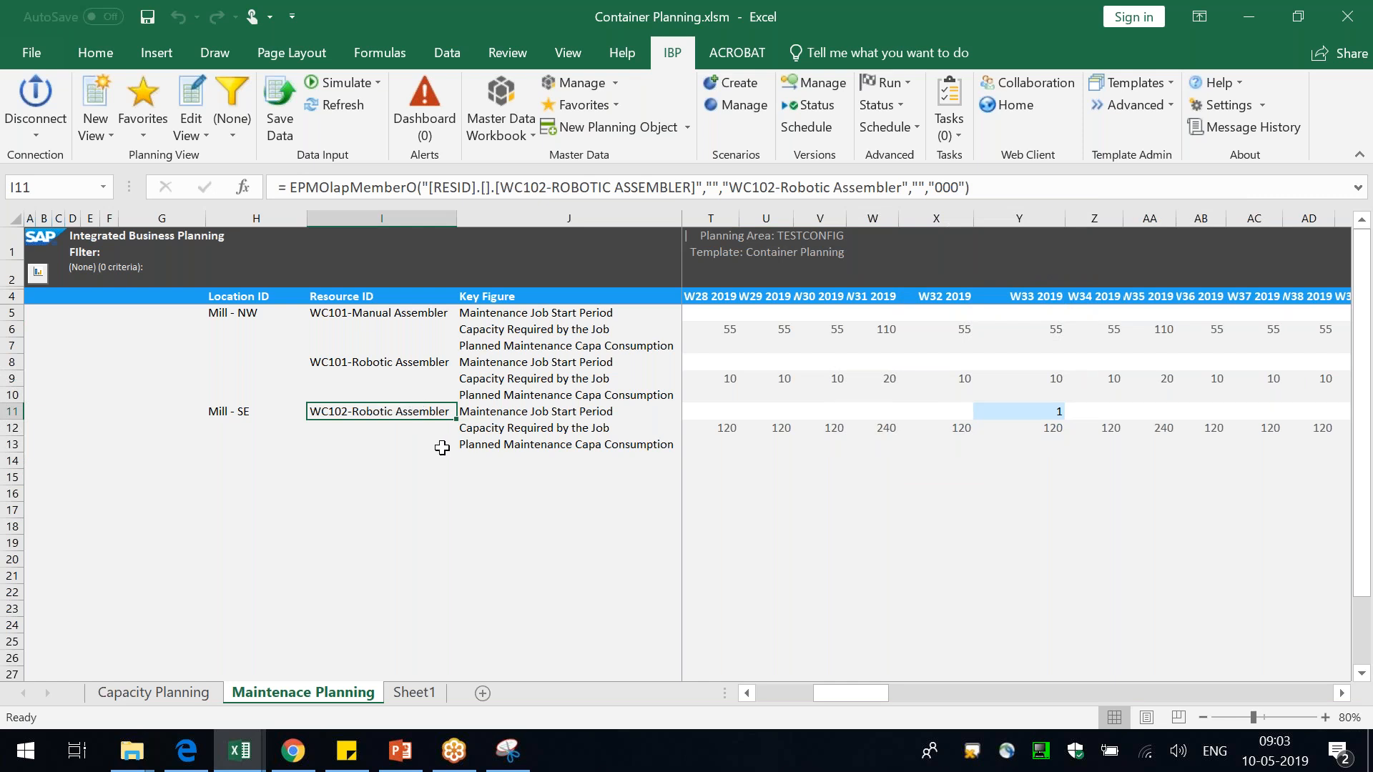
click(1052, 412)
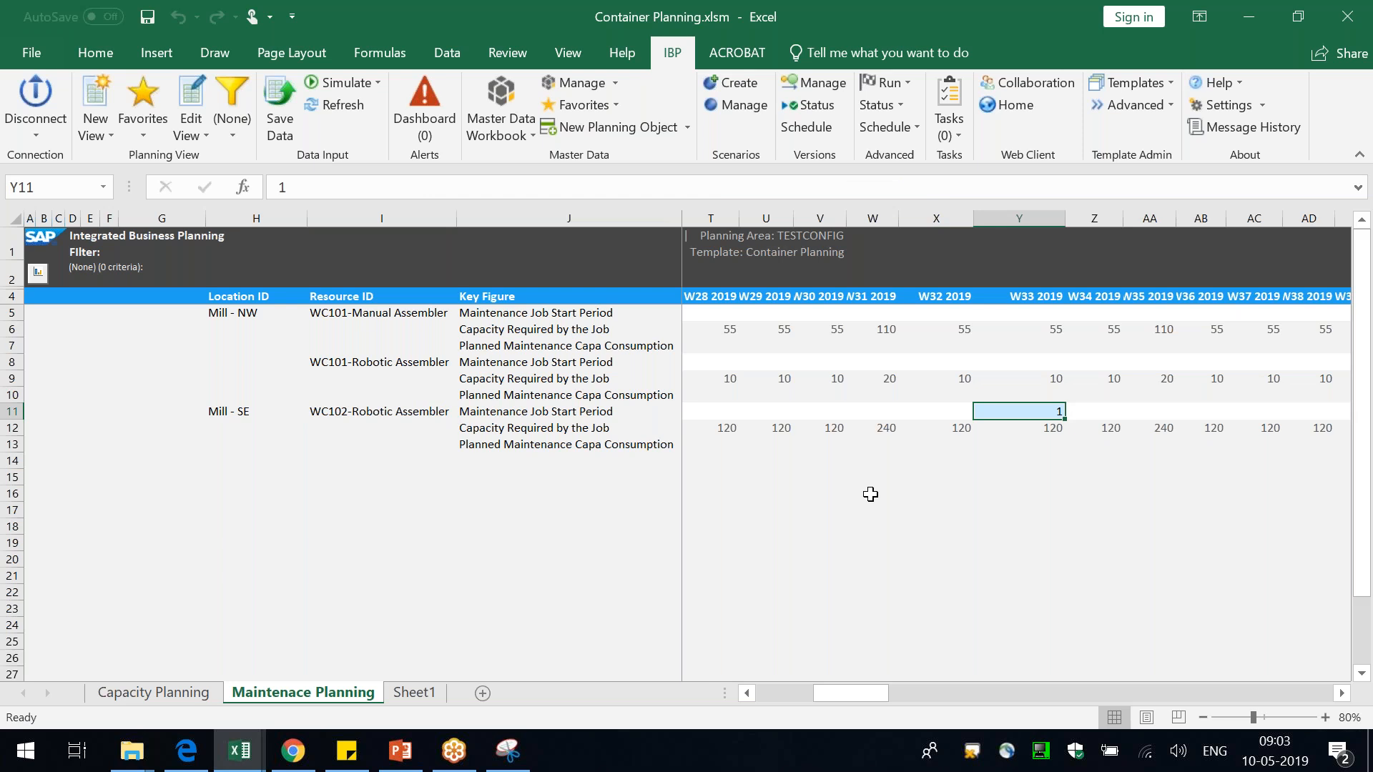
click(277, 109)
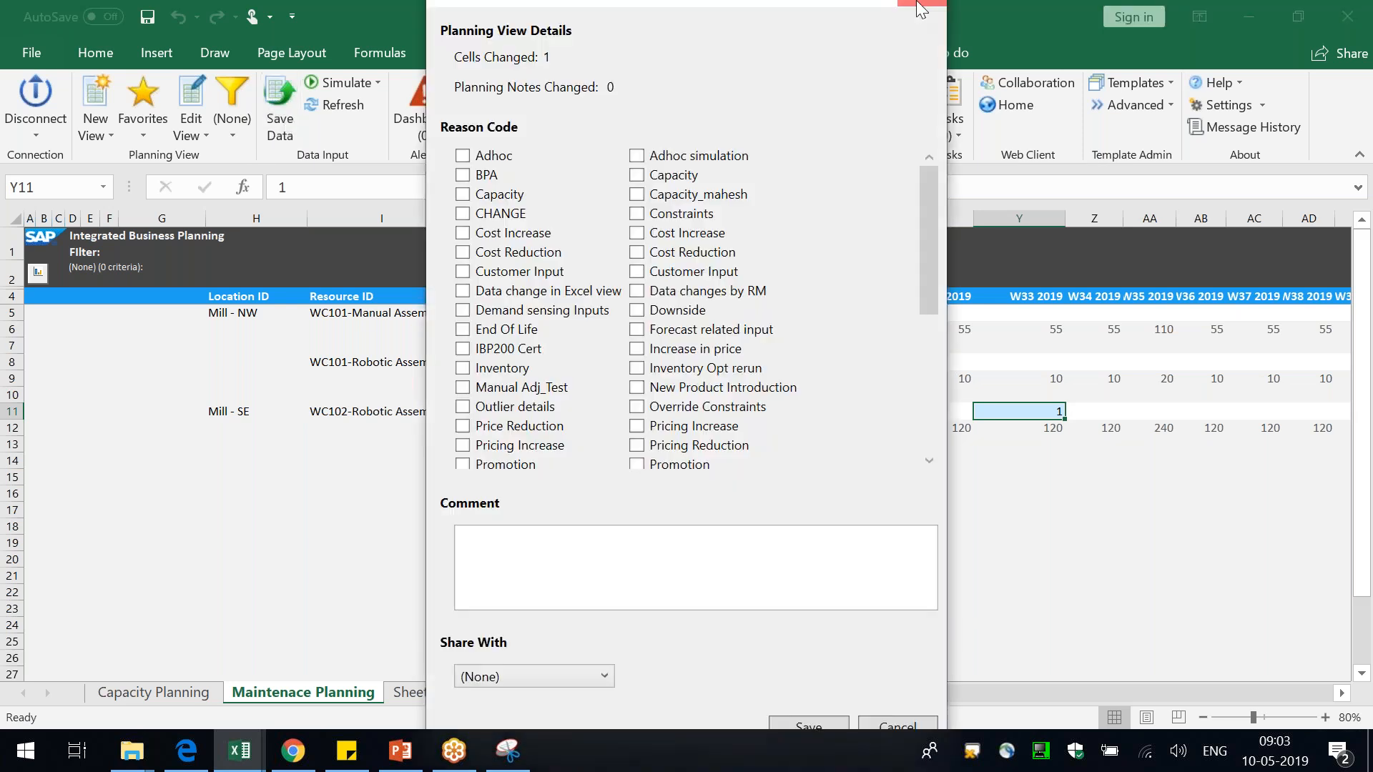
click(920, 4)
- Add the planning note "Forecasted Maintenance activity" to the aggregated W33 2019 start period of WC102-Robotic Assembler and save the data
right_click(1030, 412)
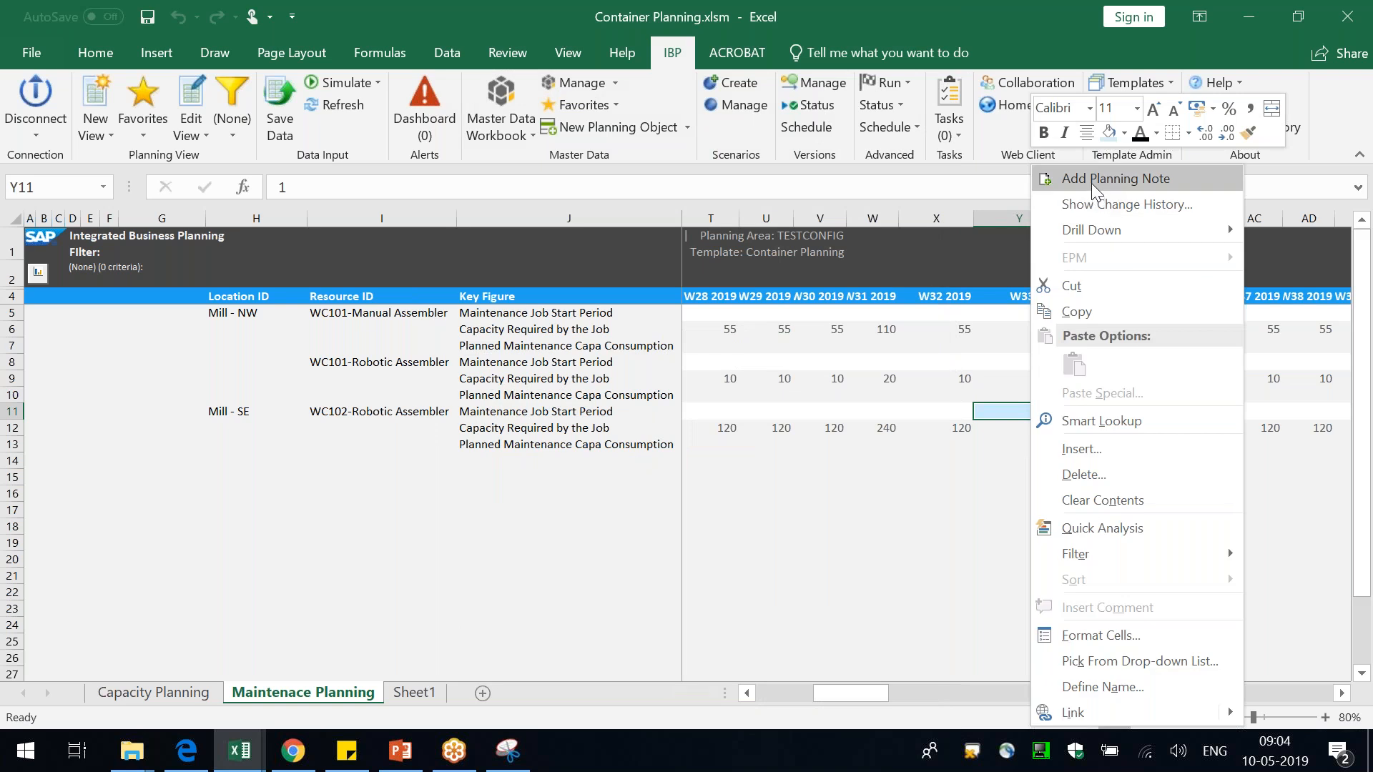
click(1091, 184)
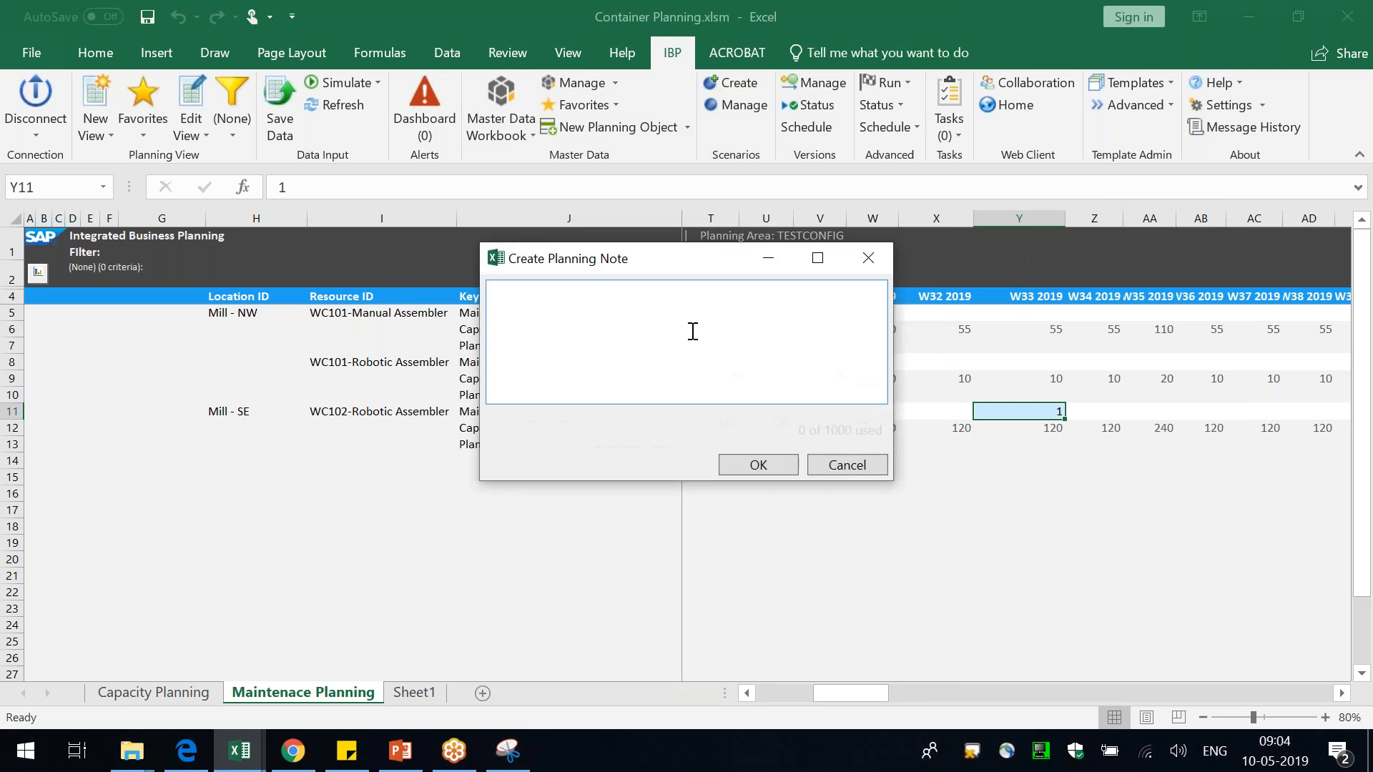
text(Prioruty)
key(BackSpace)
key(BackSpace)
key(BackSpace)
key(ctrl+a)
text(Foire)
key(BackSpace)
key(BackSpace)
text(recasted M)
text(mai)
key(BackSpace)
key(BackSpace)
key(BackSpace)
text(aintenance acit)
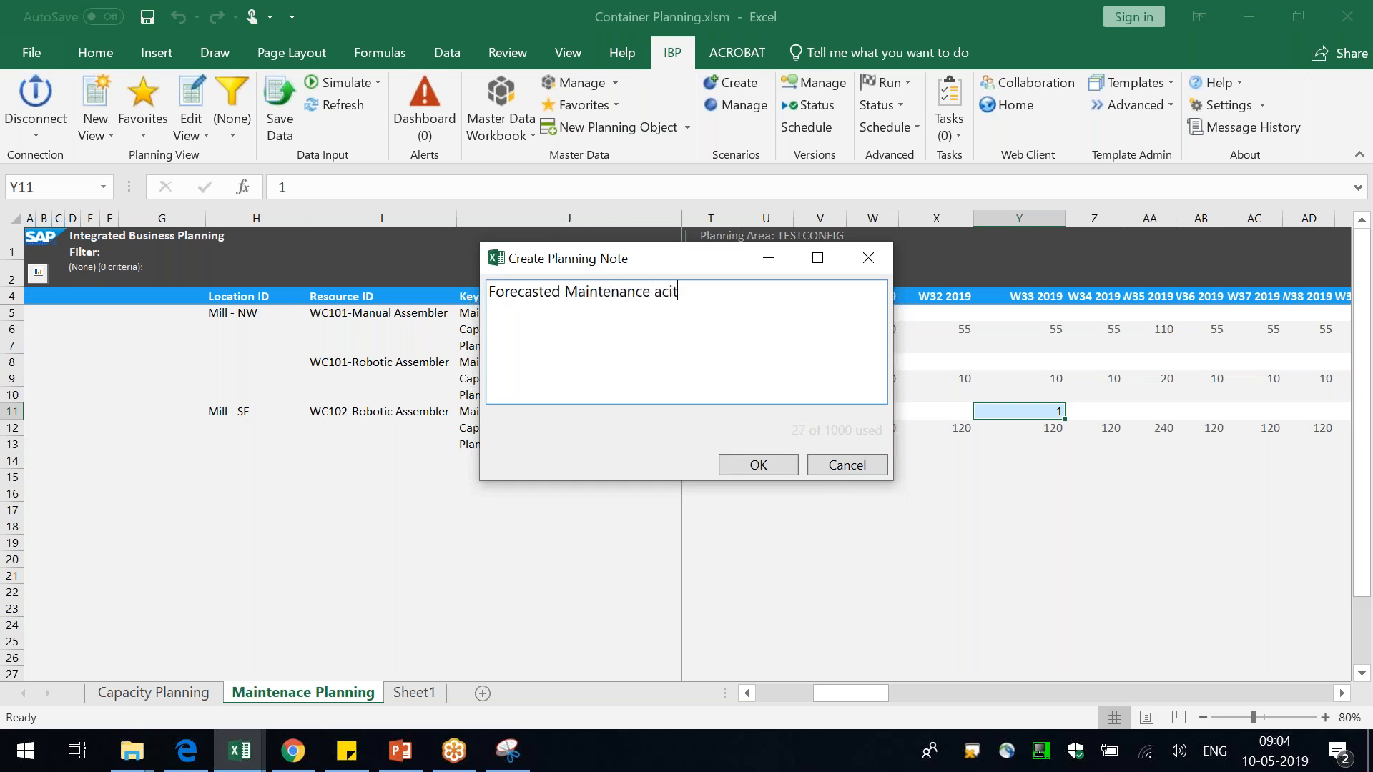
text(uty)
key(BackSpace)
key(BackSpace)
click(759, 465)
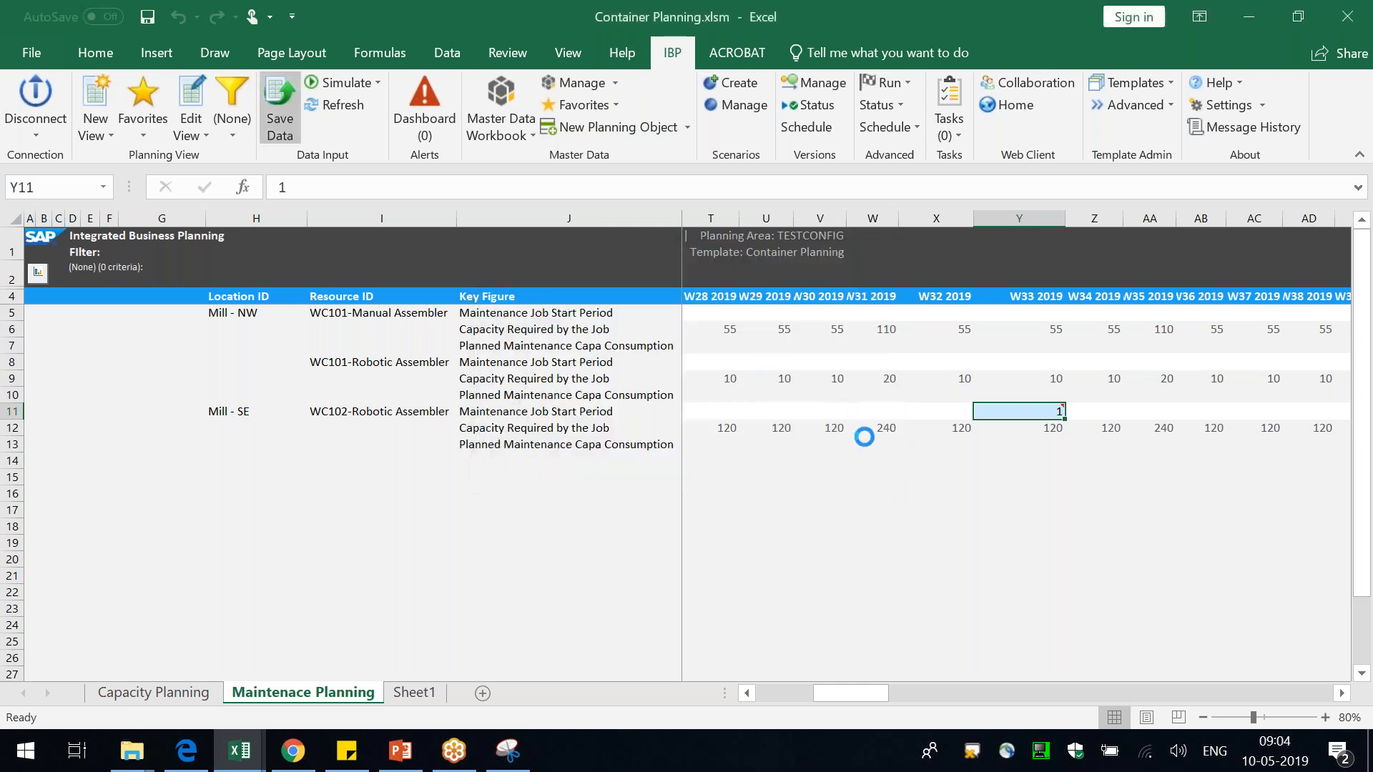
click(808, 717)
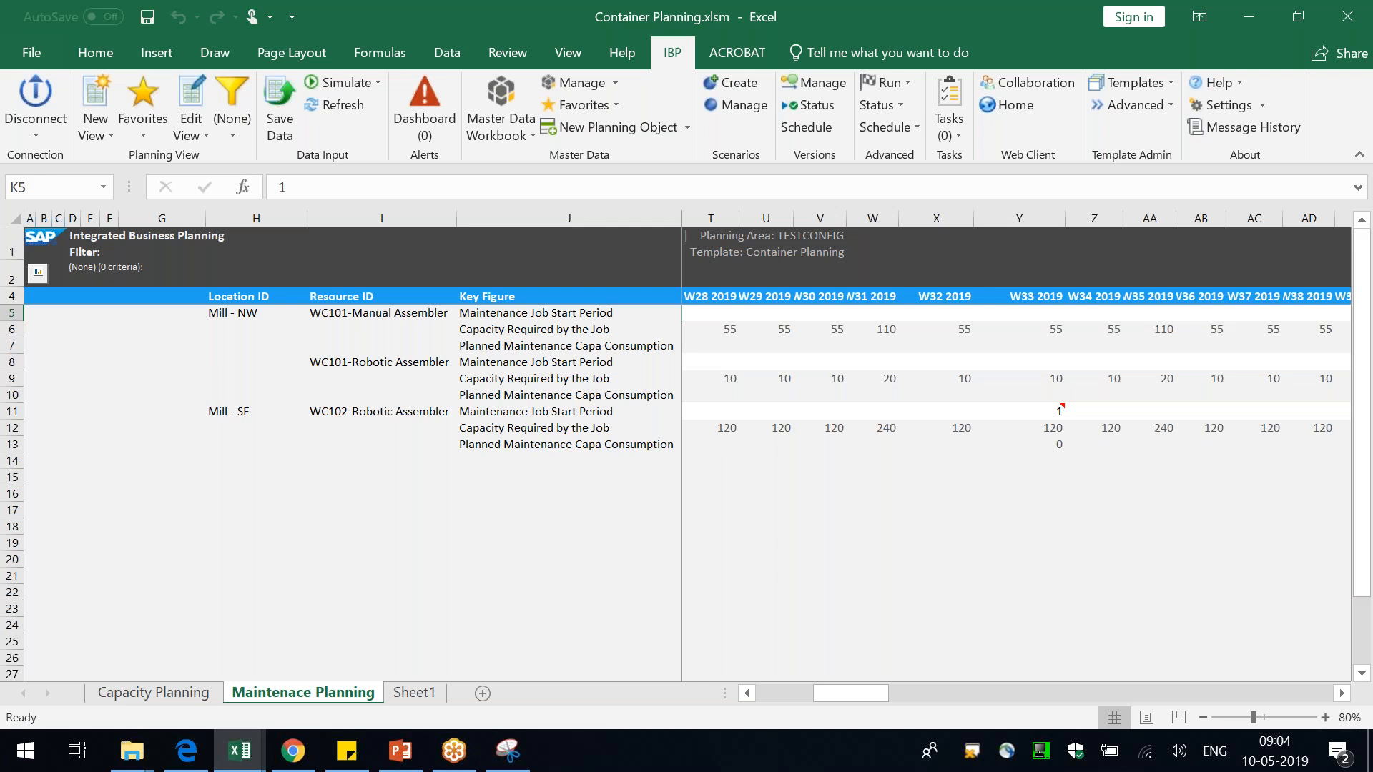
click(1053, 413)
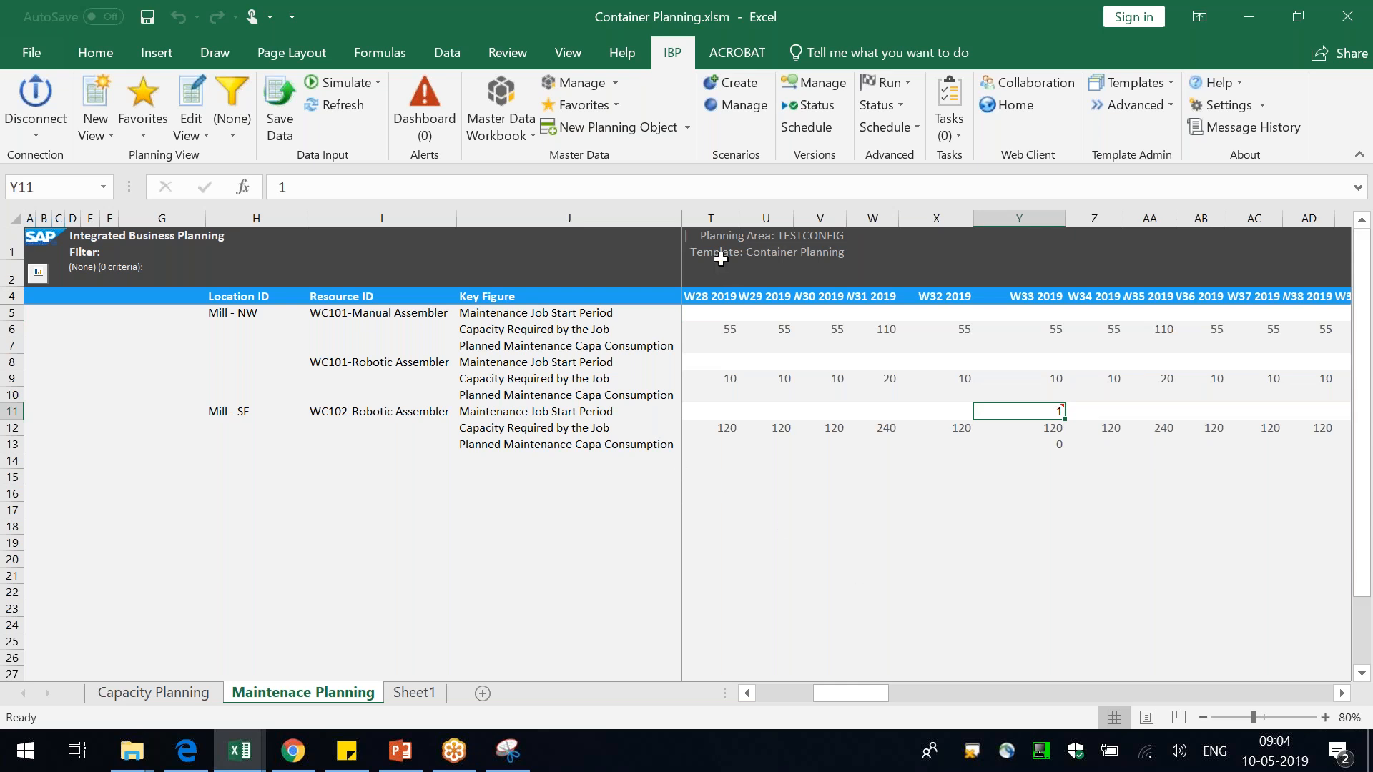
- Add the Maintenance Job ID attribute back to the planning view after Resource ID
click(393, 423)
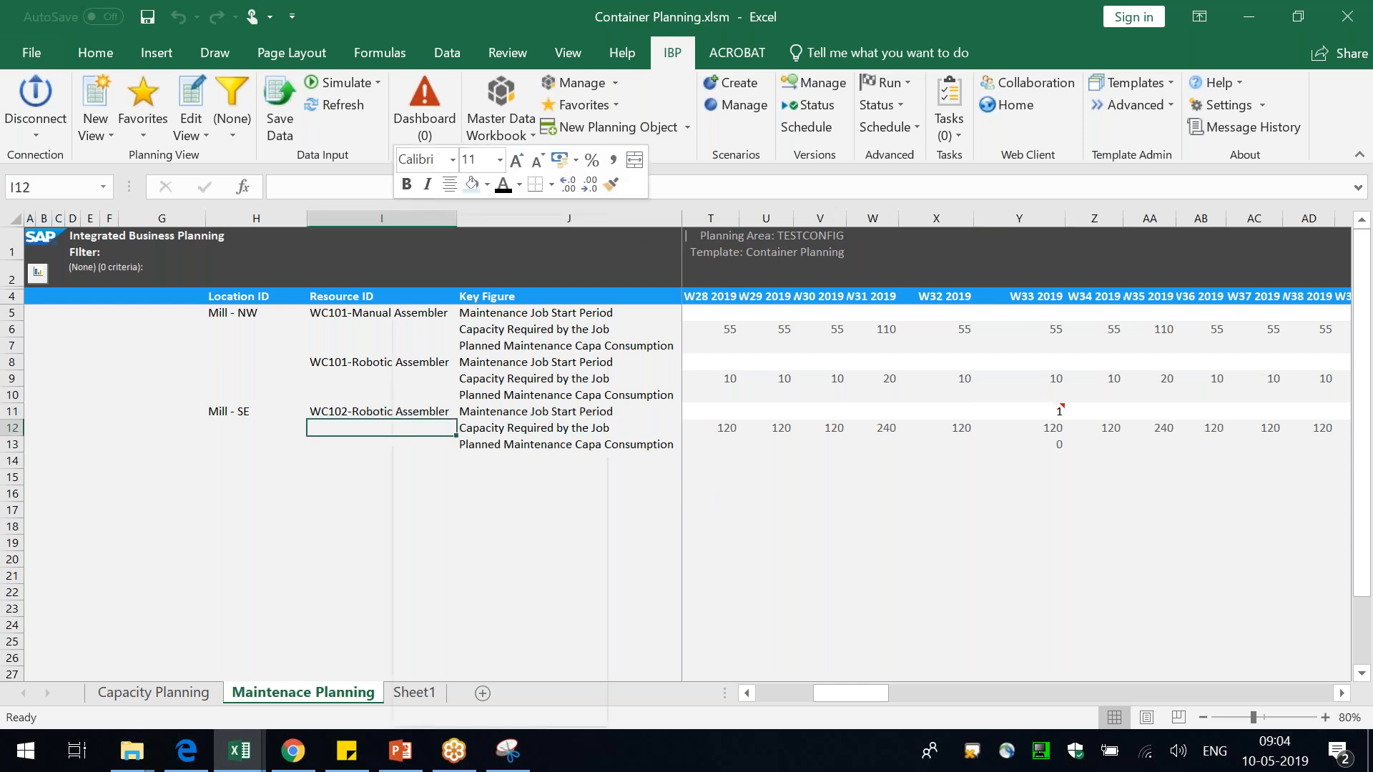
click(368, 412)
right_click(368, 411)
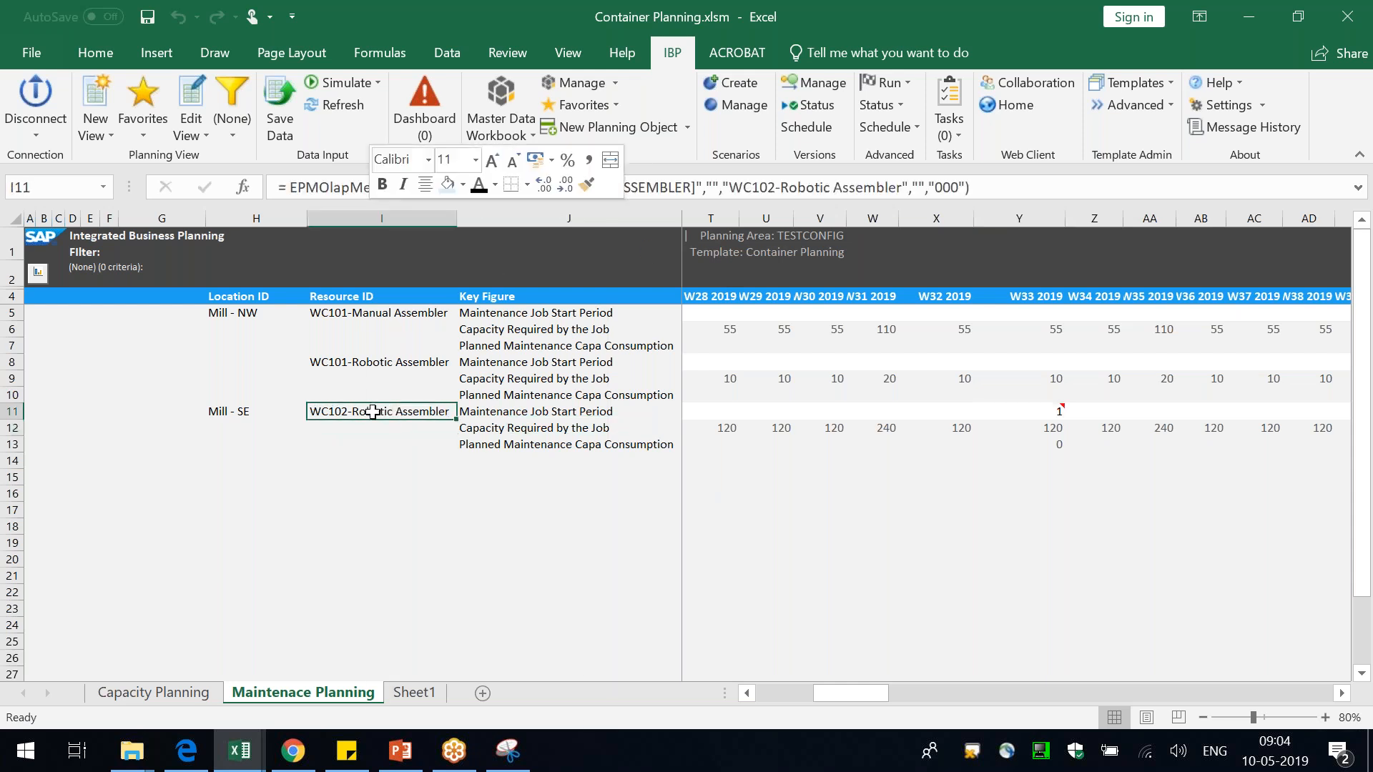
mouse_move(565, 230)
click(670, 256)
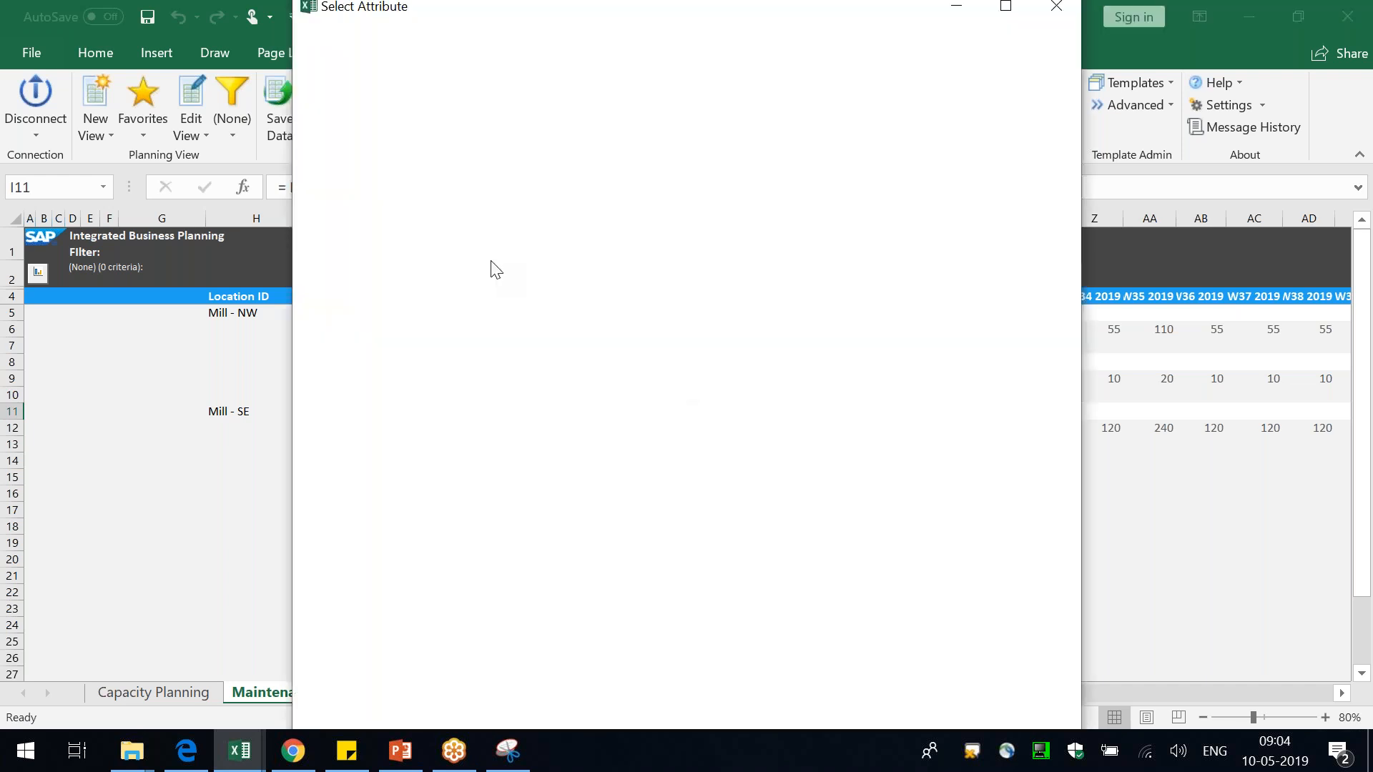
double_click(496, 210)
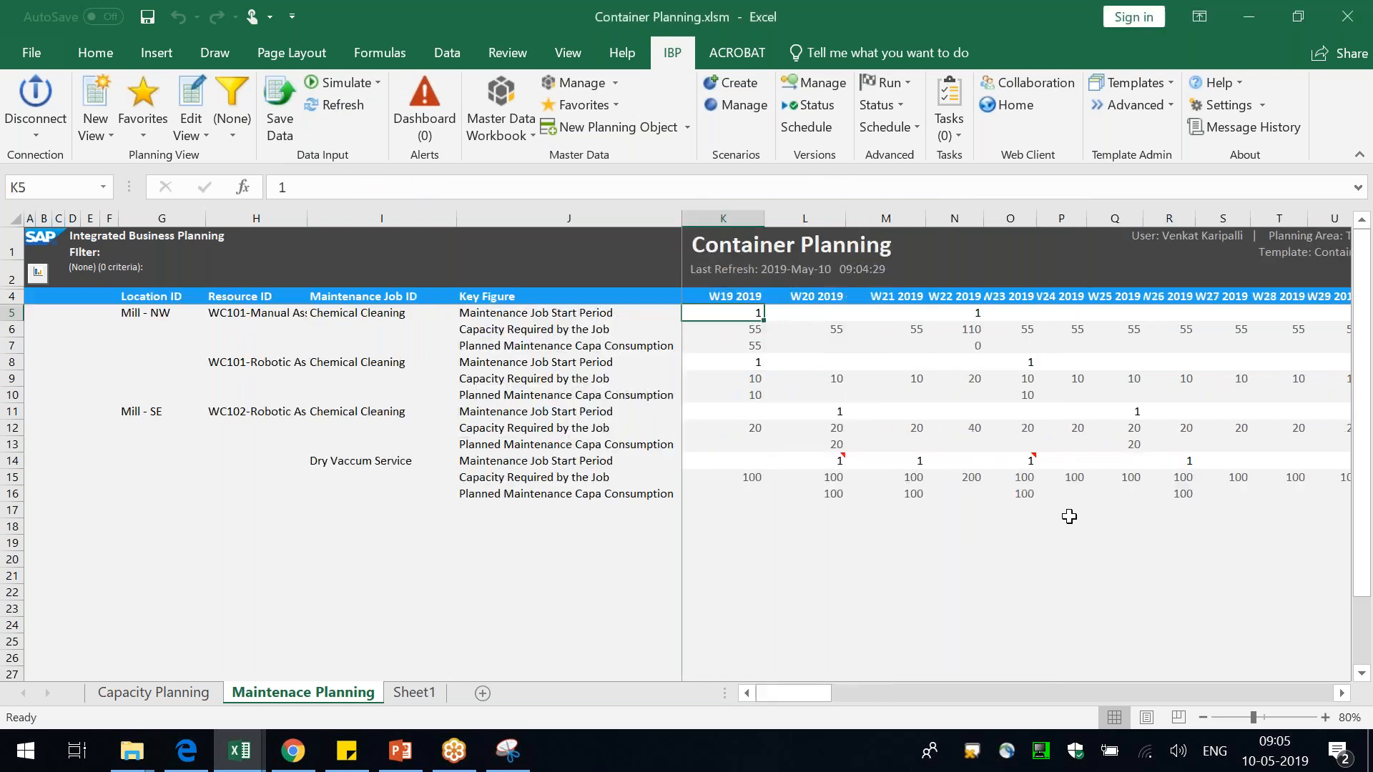
- Review the planning note details of WC102-Robotic Assembler's Chemical Cleaning start period in W33 2019 in an enlarged window
click(1342, 692)
drag(1342, 692, 1342, 693)
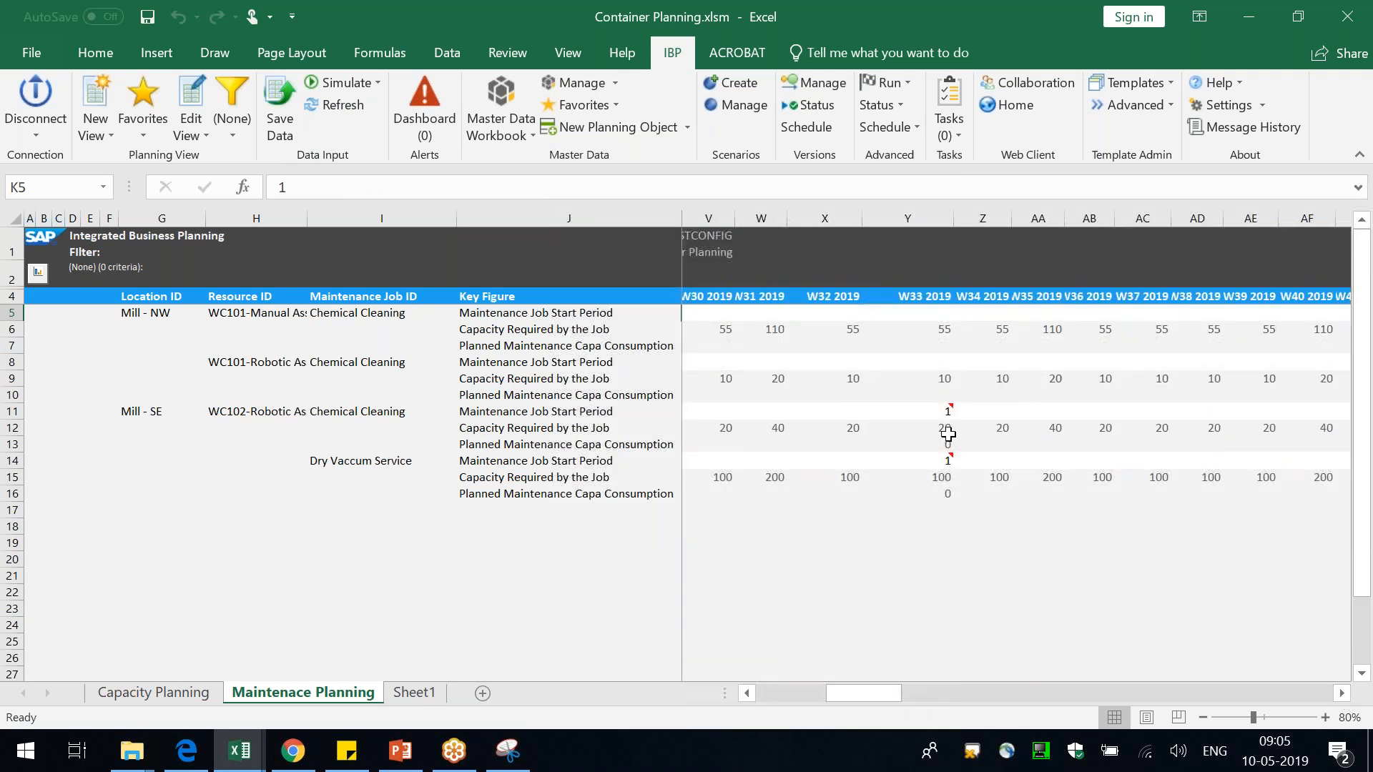
mouse_move(942, 408)
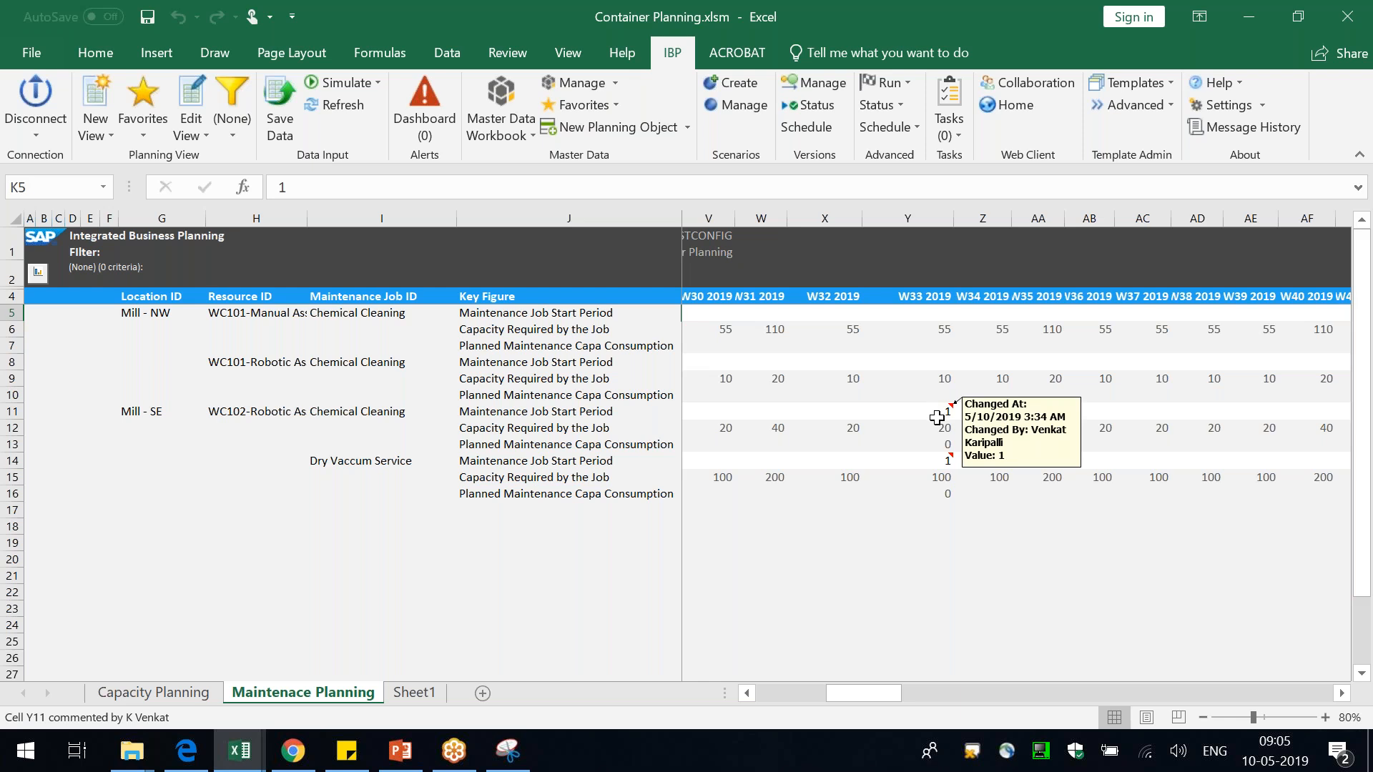
click(938, 417)
right_click(934, 417)
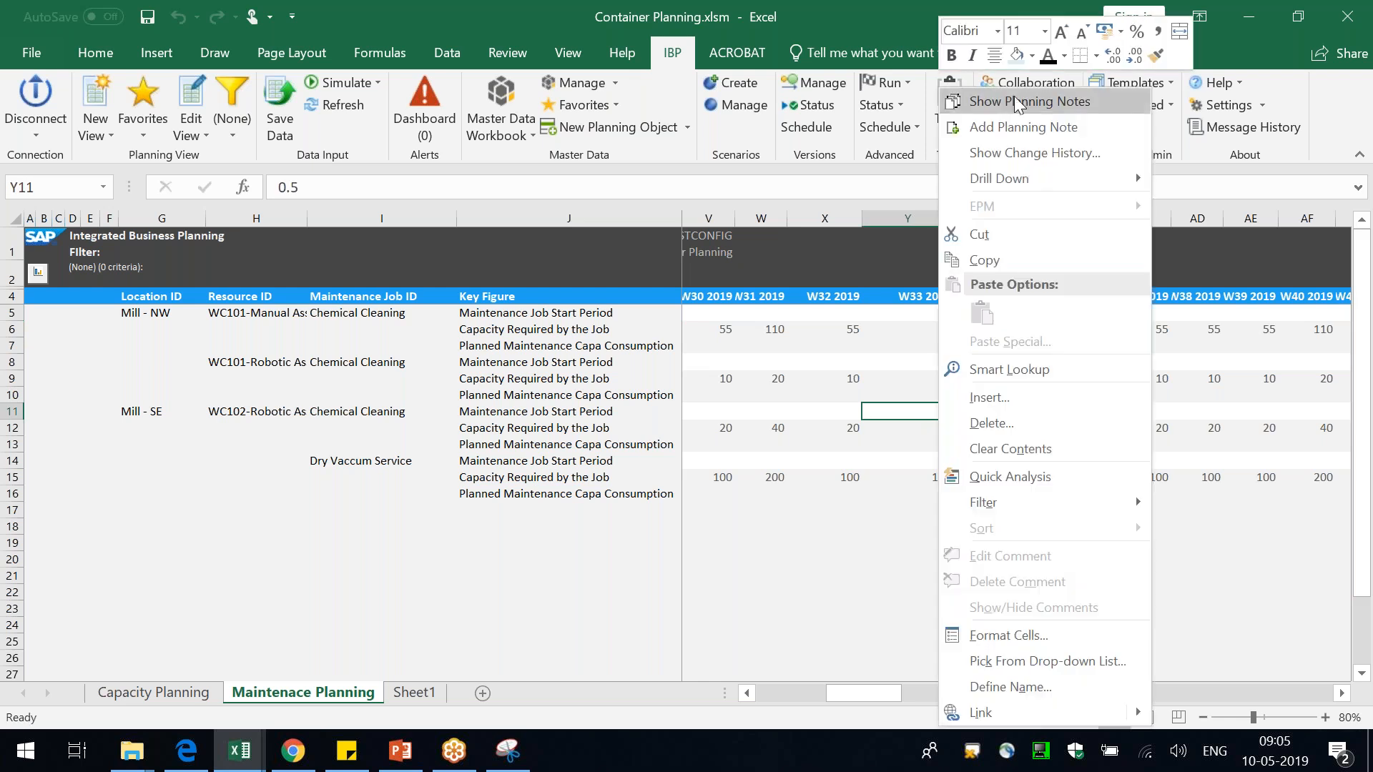
click(1019, 105)
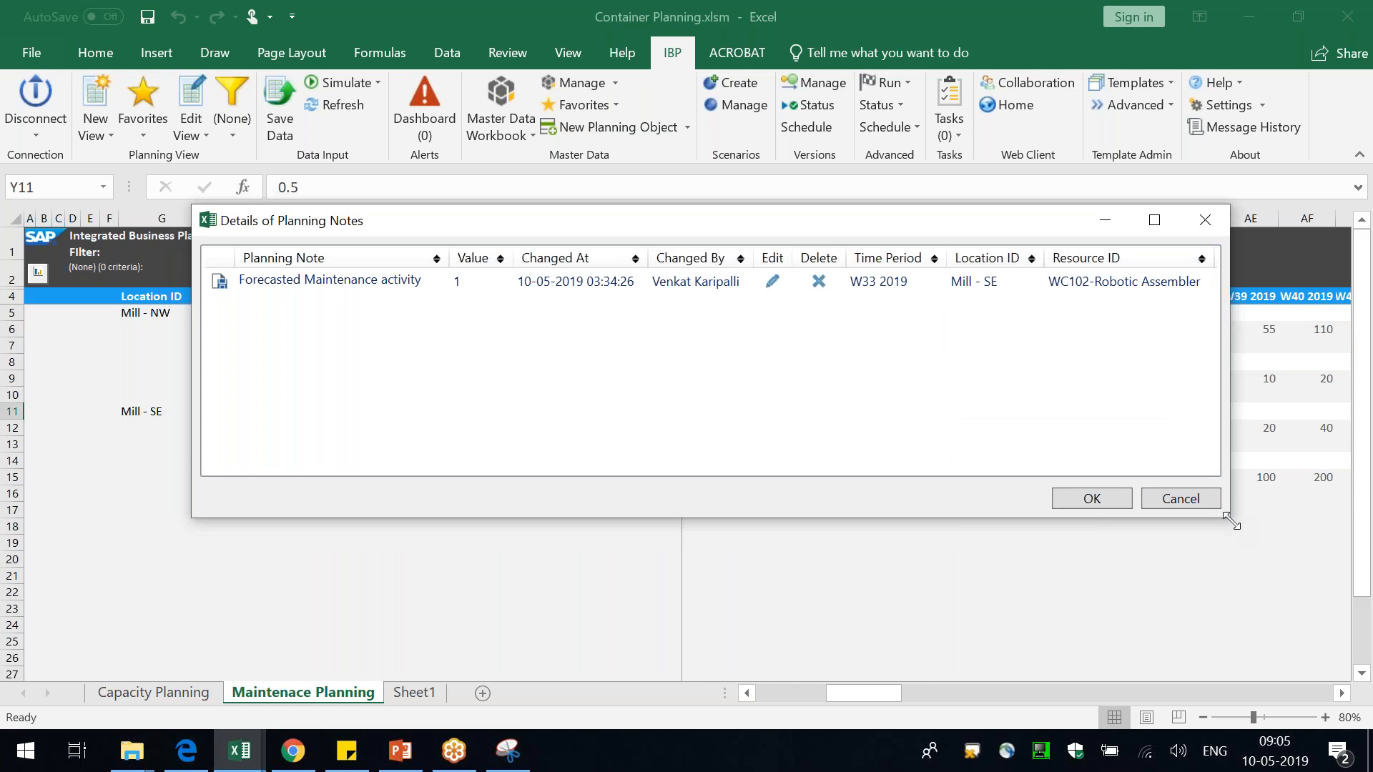
drag(1227, 521, 1368, 563)
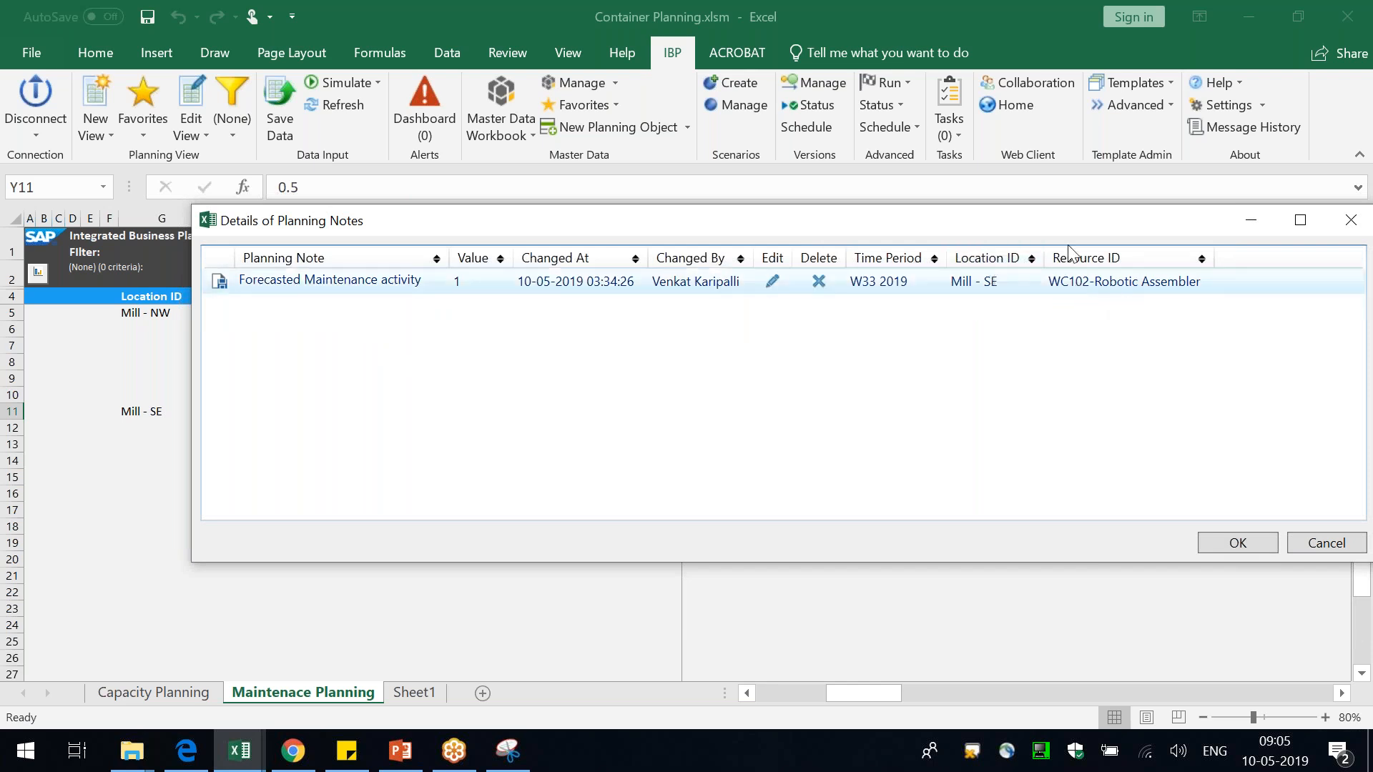
drag(1068, 224, 1056, 306)
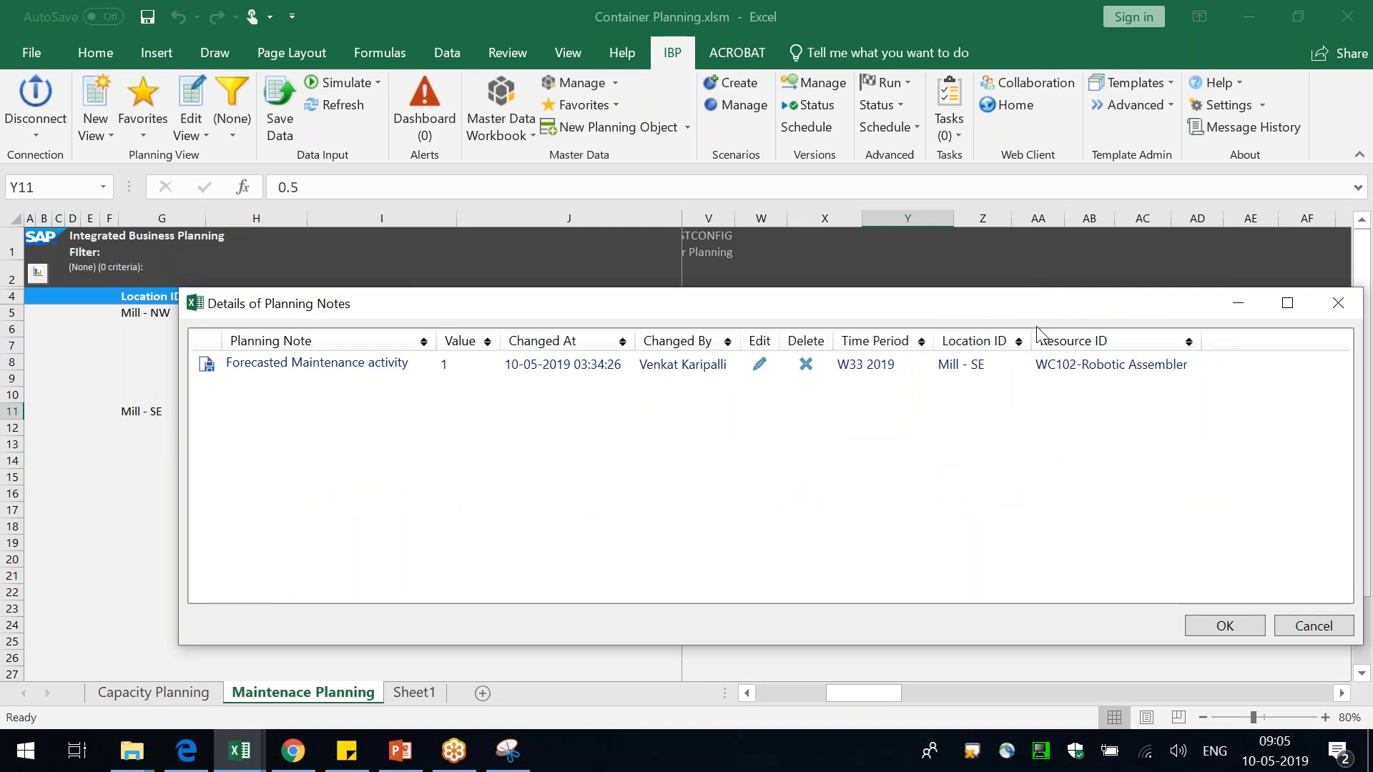
click(1318, 308)
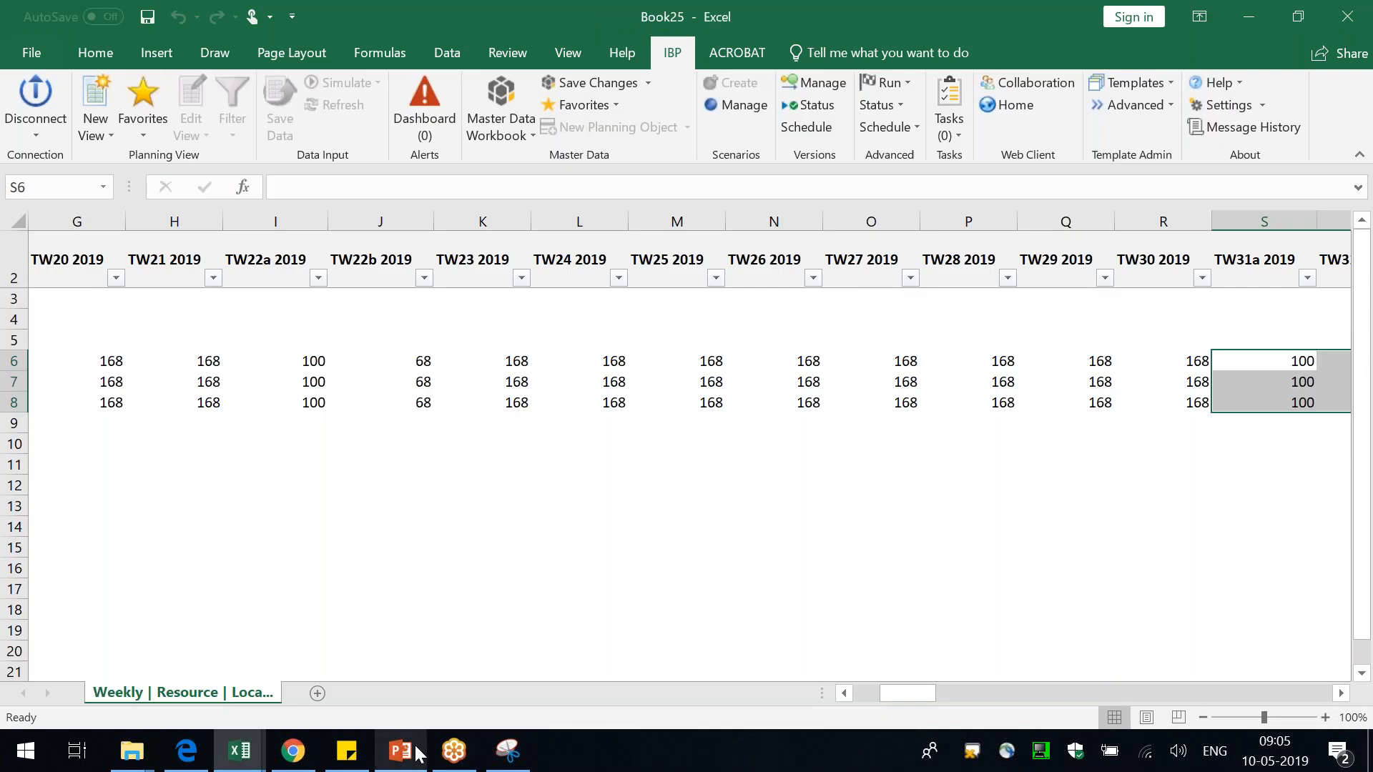
- Switch to the PowerPoint presentation with the slide listing the exercise tasks through Planning Notes
click(416, 753)
click(350, 561)
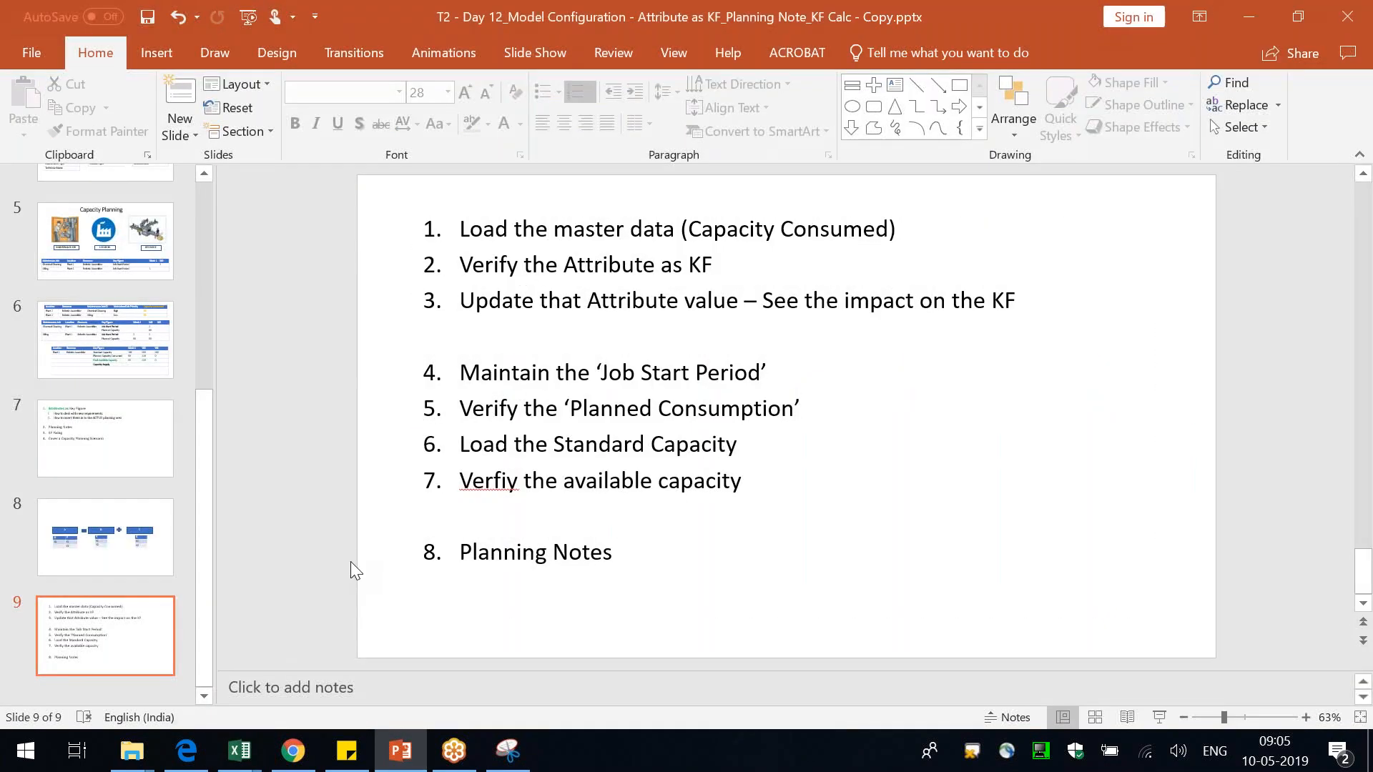